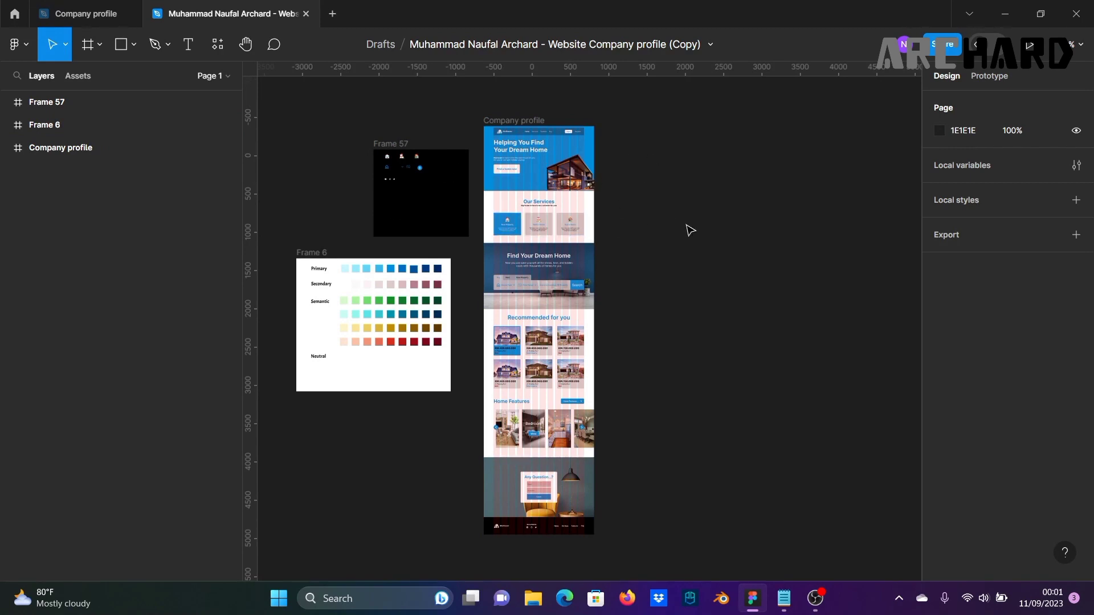
Step: Create a Desktop-preset frame, Desktop - 1, and place it beside the Company profile design
{"action": "key", "text": "f"}
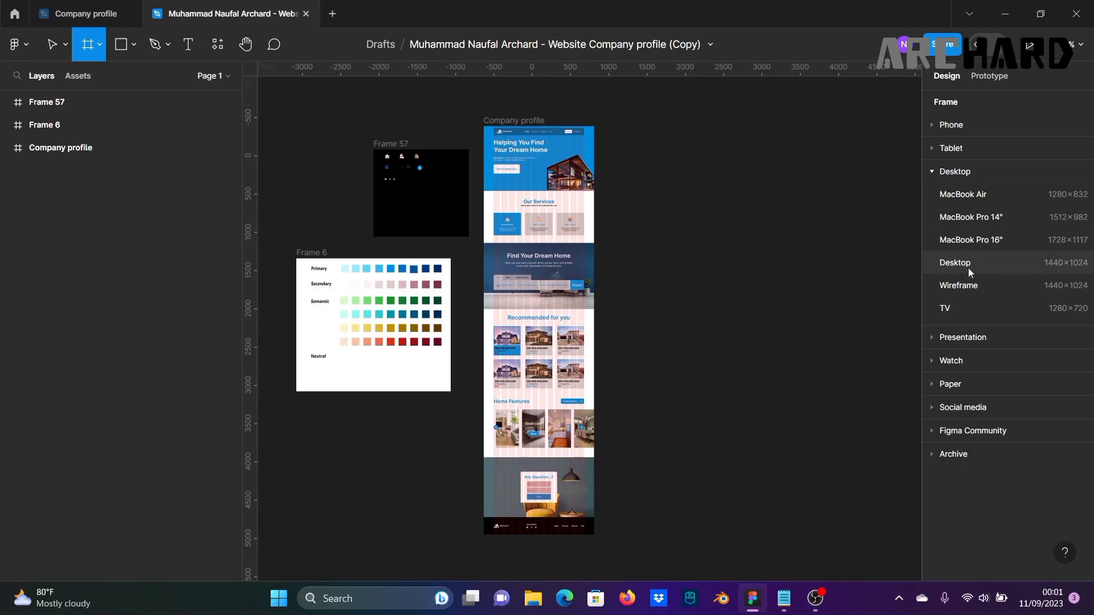
{"action": "left_click", "coordinate": [984, 262]}
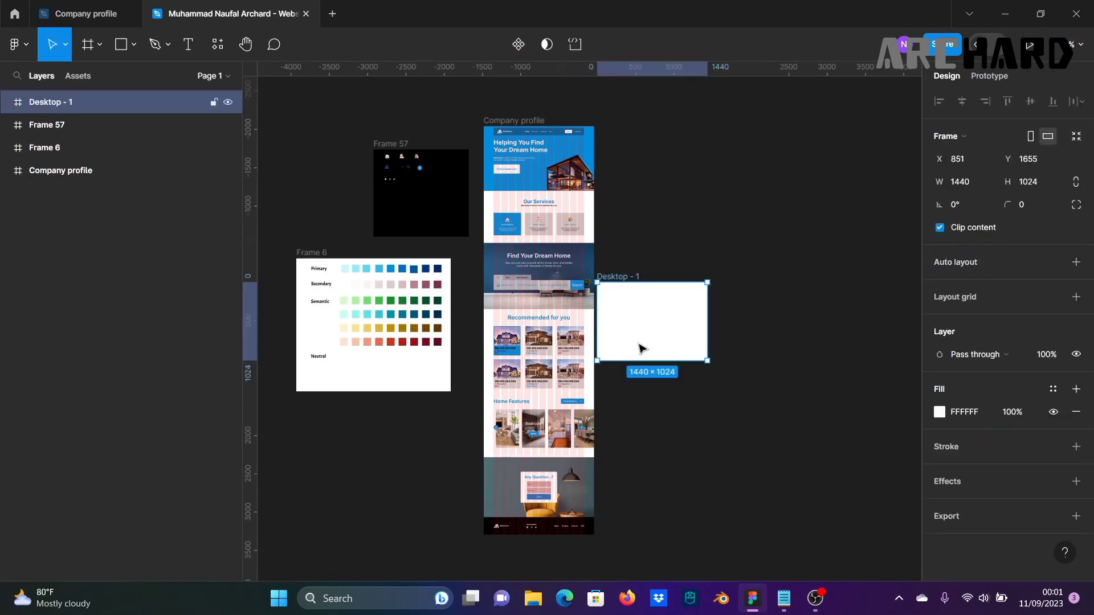
{"action": "left_click_drag", "start_coordinate": [640, 313], "coordinate": [643, 173]}
{"action": "left_click", "coordinate": [753, 178]}
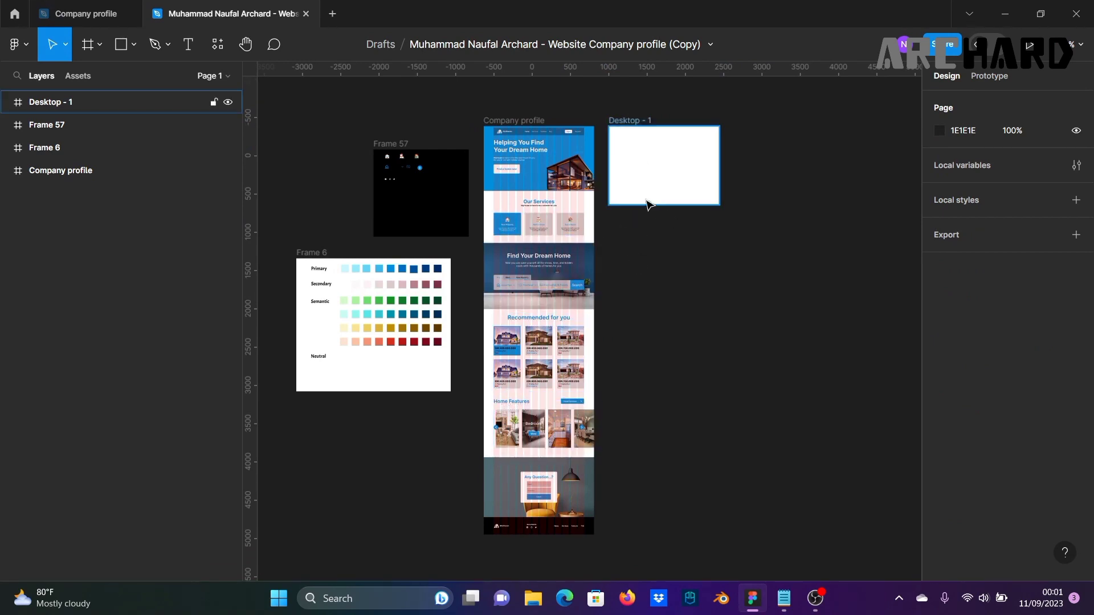
Step: Stretch Desktop - 1 down to 5334 tall for a full-length page
{"action": "left_click", "coordinate": [660, 181]}
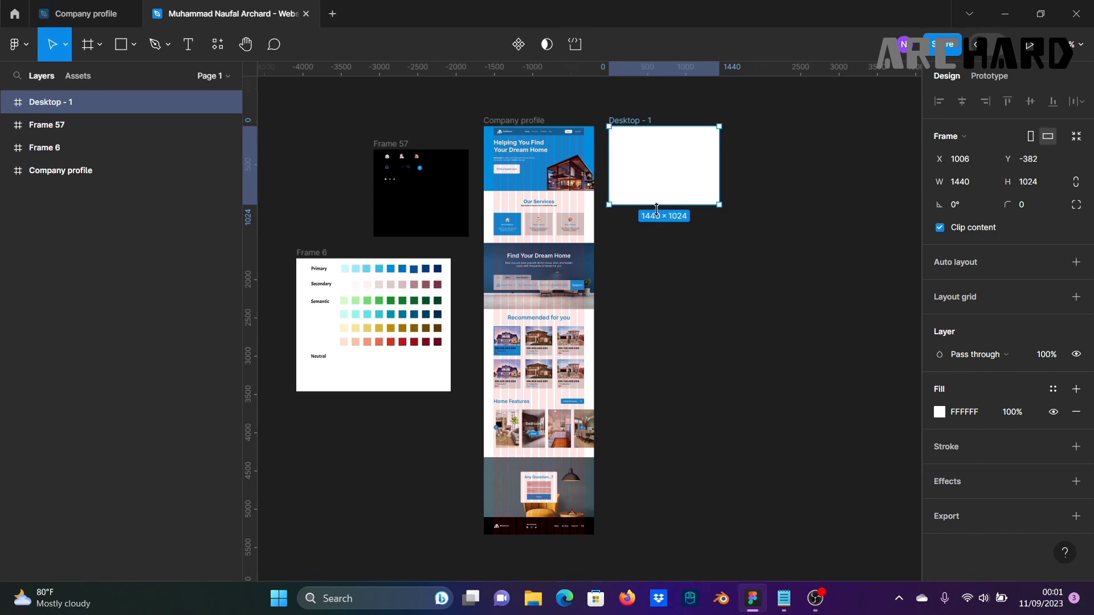
{"action": "left_click_drag", "start_coordinate": [656, 208], "coordinate": [672, 531]}
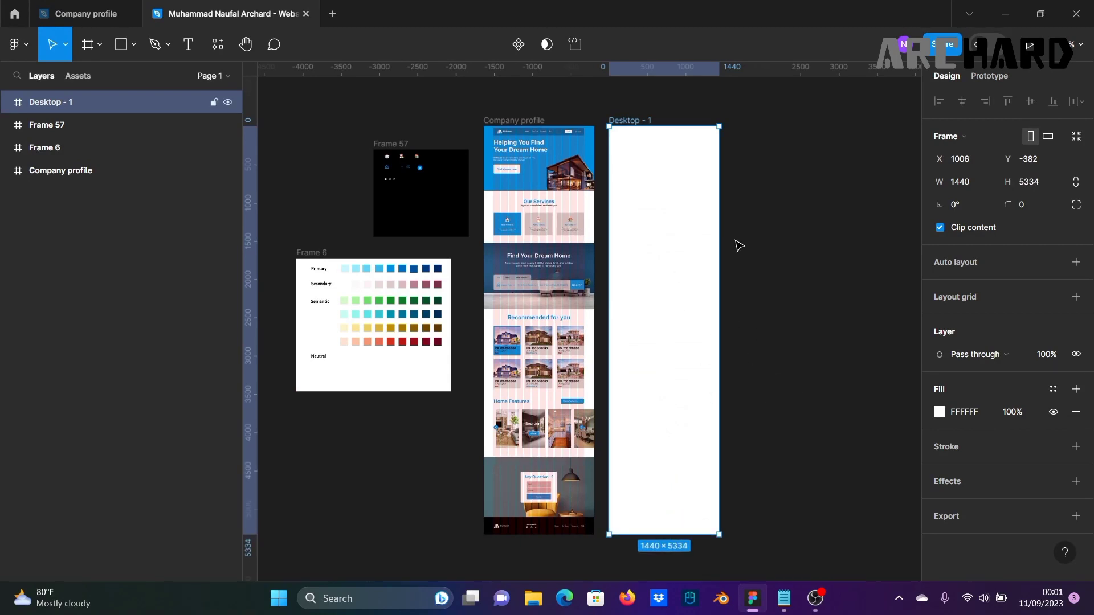
{"action": "left_click", "coordinate": [808, 294]}
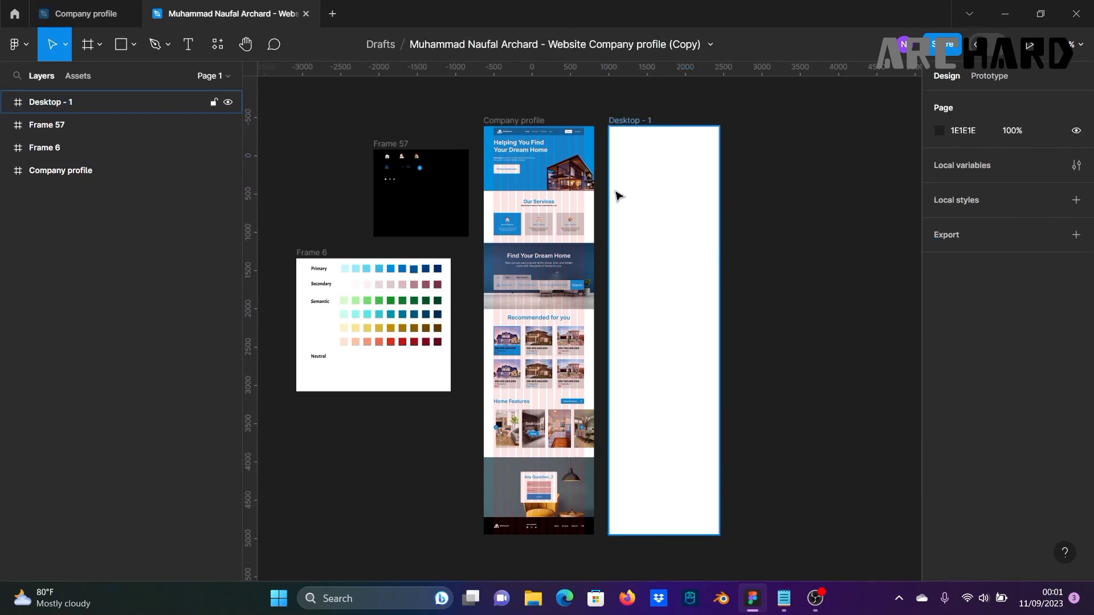
{"action": "scroll", "coordinate": [618, 195], "scroll_direction": "up", "scroll_amount": 3}
{"action": "scroll", "coordinate": [647, 177], "scroll_direction": "up", "scroll_amount": 3}
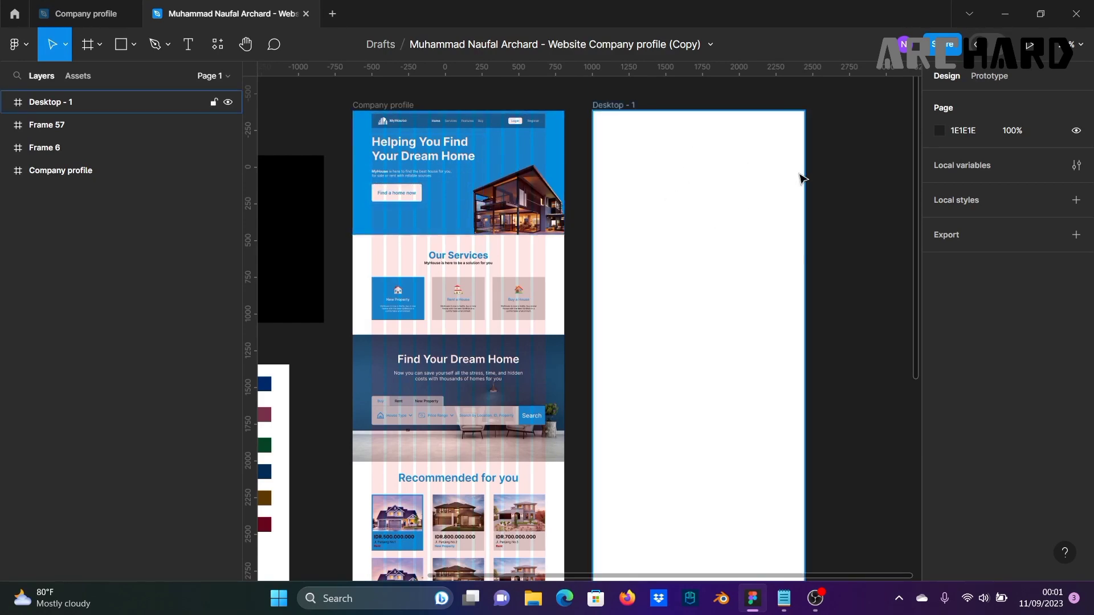
Step: Draw a full-width rectangle across the top of Desktop - 1 and eyedrop the 008EDE blue fill
{"action": "left_click", "coordinate": [121, 50]}
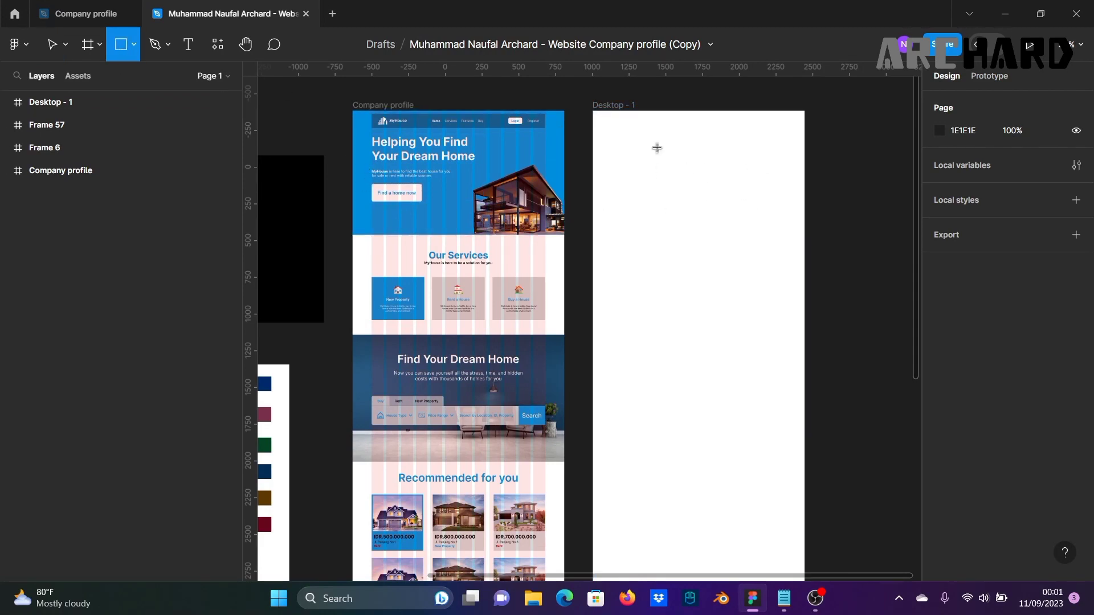
{"action": "left_click_drag", "start_coordinate": [594, 112], "coordinate": [804, 233]}
{"action": "left_click", "coordinate": [831, 234]}
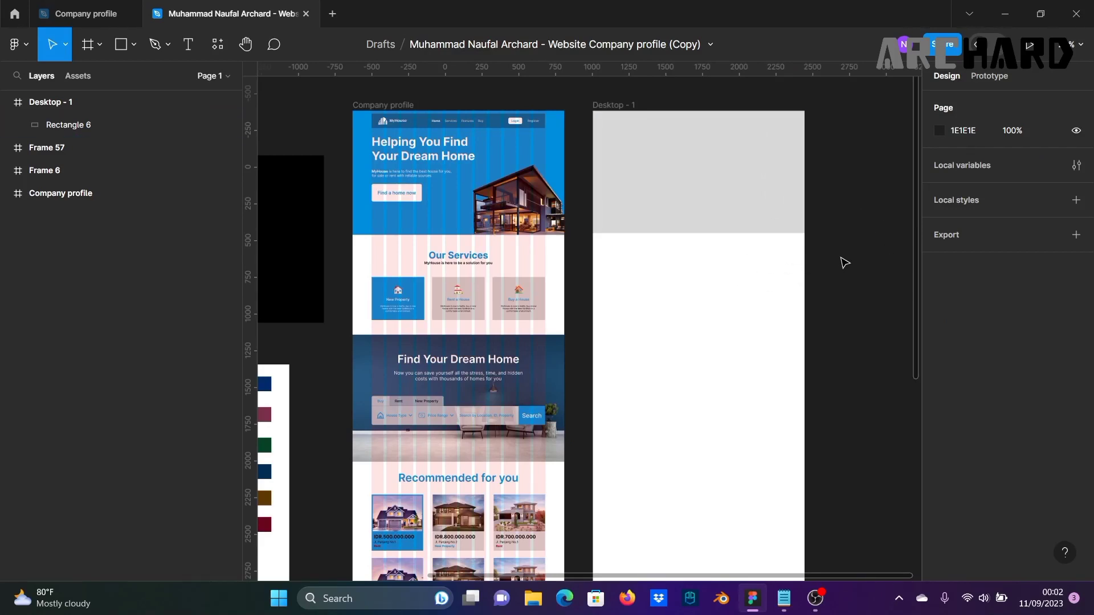
{"action": "left_click", "coordinate": [723, 204]}
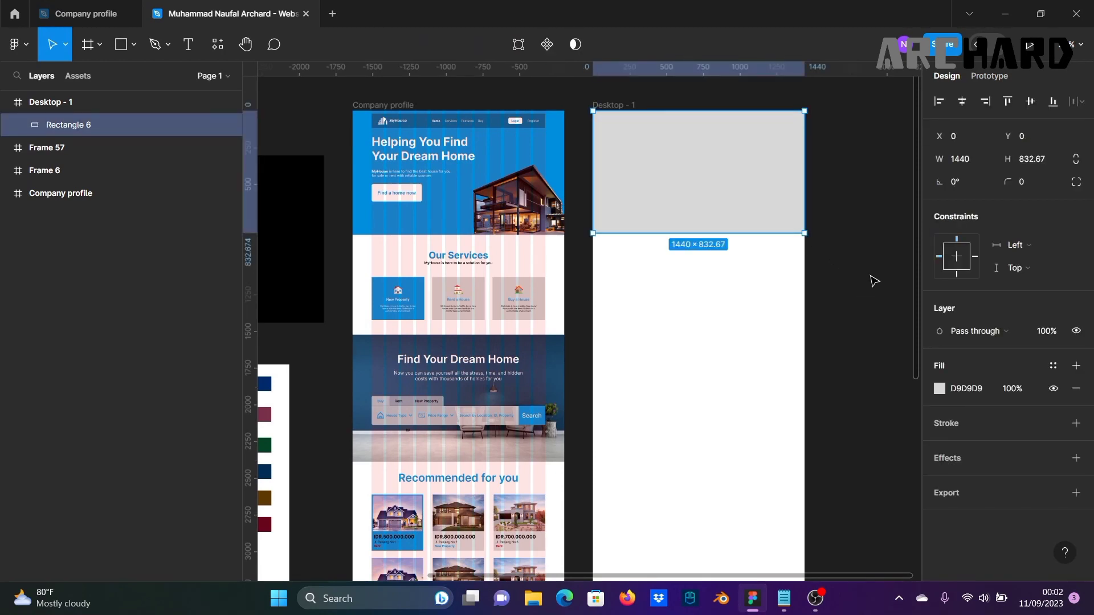
{"action": "left_click", "coordinate": [940, 389]}
{"action": "left_click", "coordinate": [771, 411]}
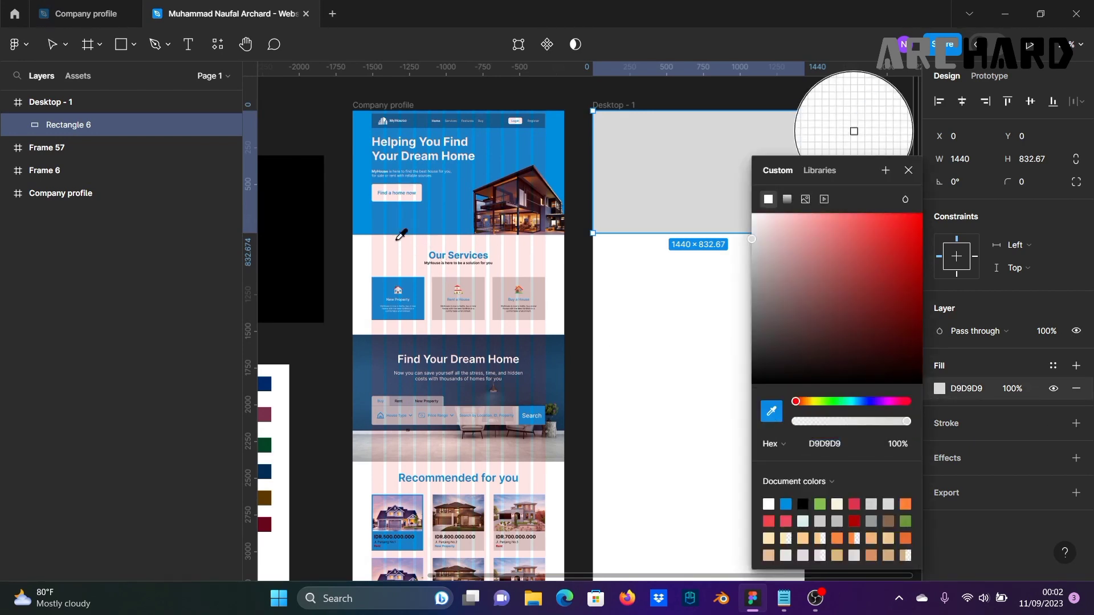
{"action": "left_click", "coordinate": [399, 232]}
Step: Move the colour palette frame (Frame 6) to the right of Desktop - 1
{"action": "scroll", "coordinate": [401, 235], "scroll_direction": "down", "scroll_amount": 5}
{"action": "scroll", "coordinate": [420, 391], "scroll_direction": "left", "scroll_amount": 3}
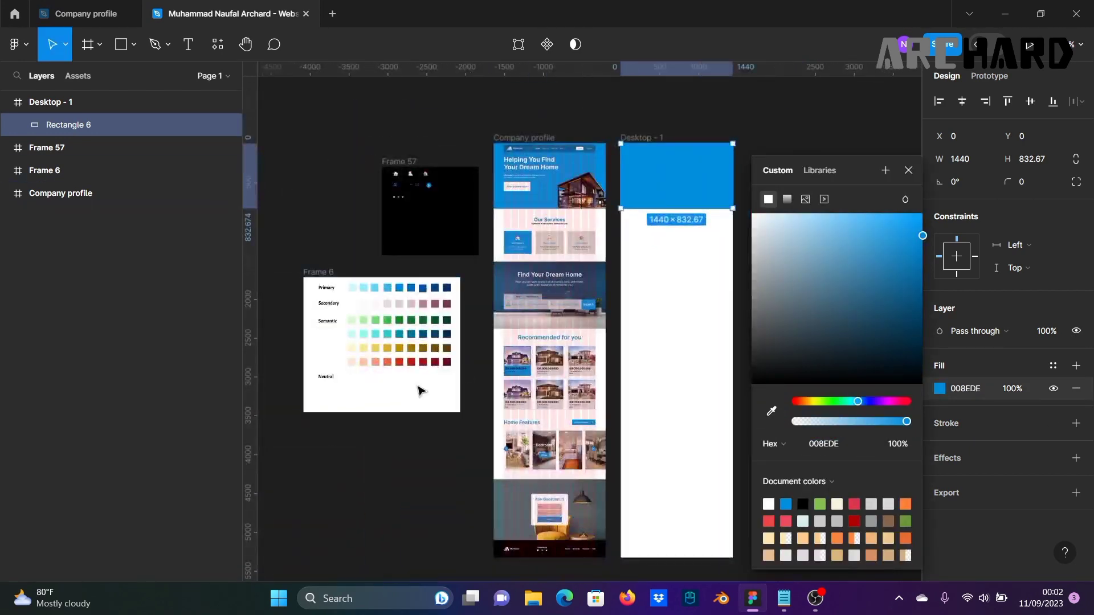
{"action": "left_click_drag", "start_coordinate": [367, 313], "coordinate": [311, 272]}
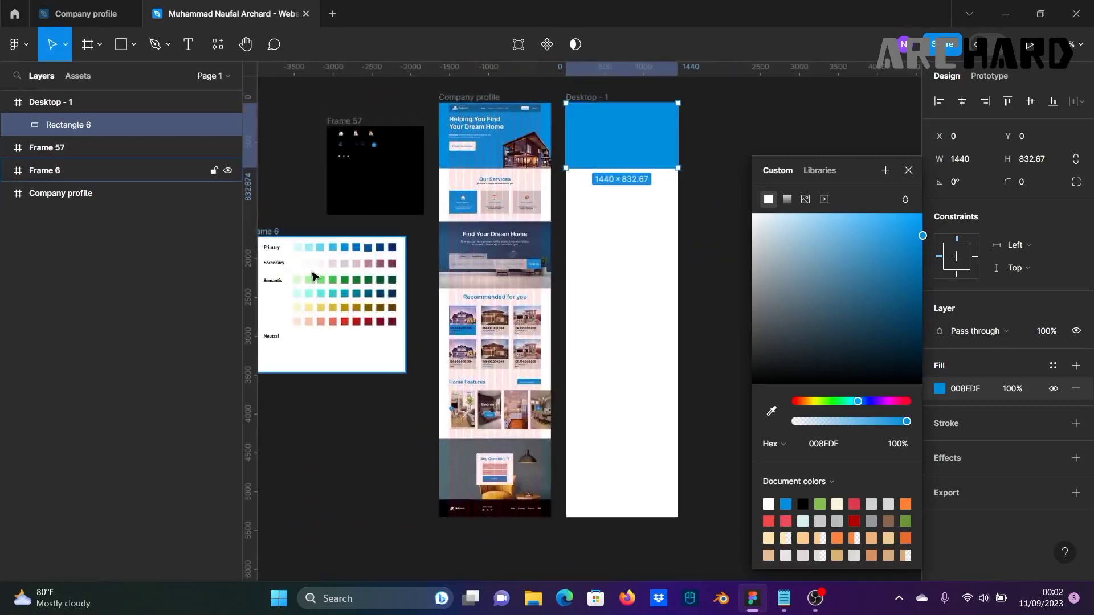
{"action": "scroll", "coordinate": [311, 276], "scroll_direction": "down", "scroll_amount": 2}
{"action": "scroll", "coordinate": [307, 268], "scroll_direction": "left", "scroll_amount": 2}
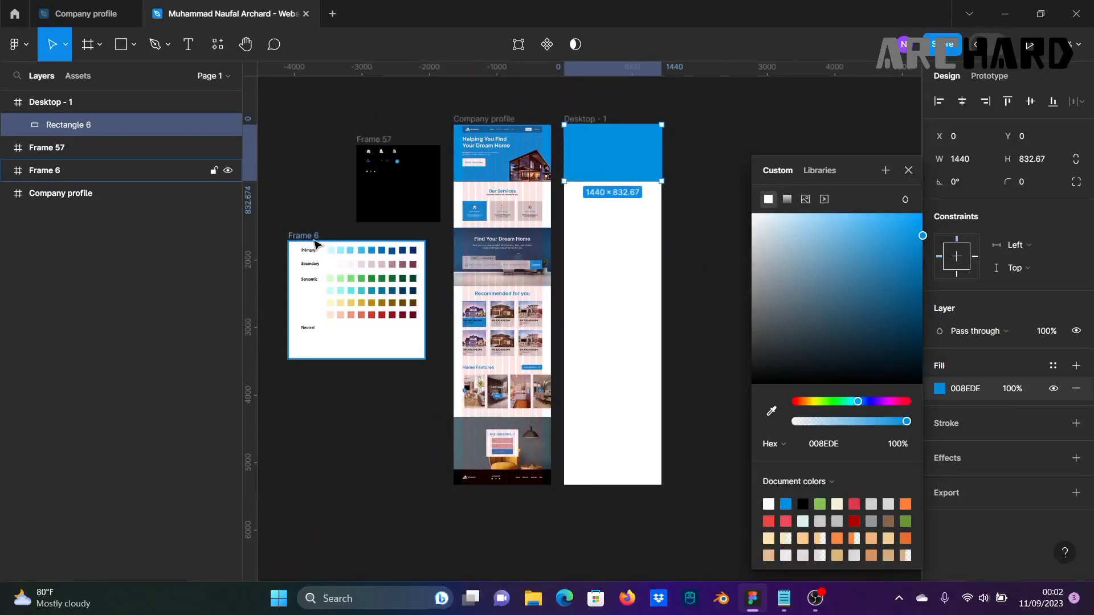
{"action": "left_click_drag", "start_coordinate": [310, 242], "coordinate": [755, 143]}
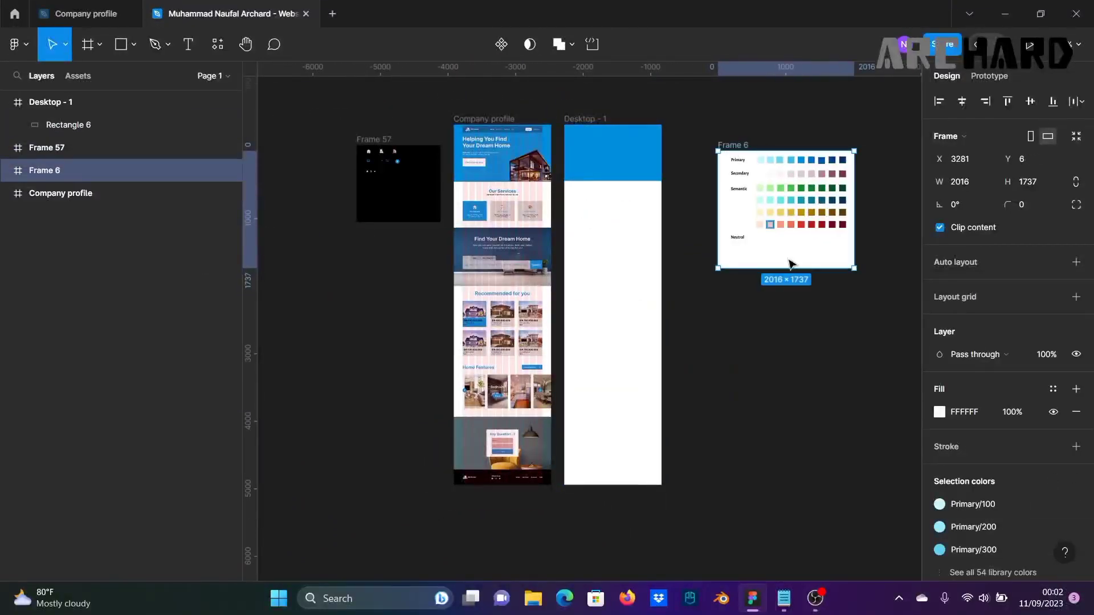
{"action": "scroll", "coordinate": [789, 263], "scroll_direction": "up", "scroll_amount": 2}
{"action": "scroll", "coordinate": [730, 302], "scroll_direction": "up", "scroll_amount": 3}
{"action": "scroll", "coordinate": [741, 285], "scroll_direction": "up", "scroll_amount": 2}
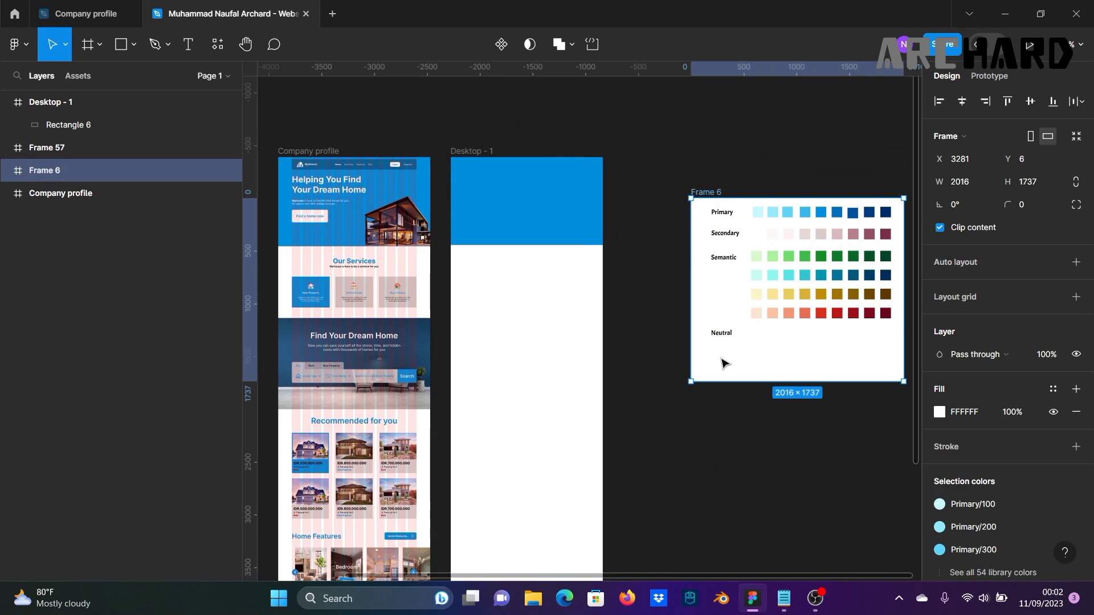
{"action": "scroll", "coordinate": [740, 345], "scroll_direction": "up", "scroll_amount": 4}
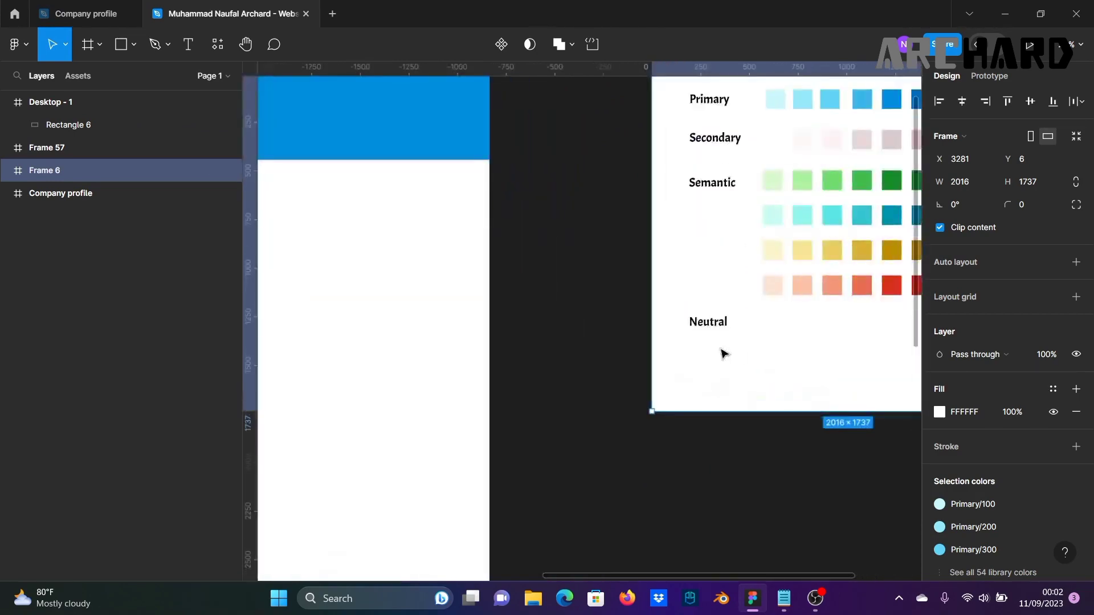
{"action": "scroll", "coordinate": [728, 346], "scroll_direction": "down", "scroll_amount": 2}
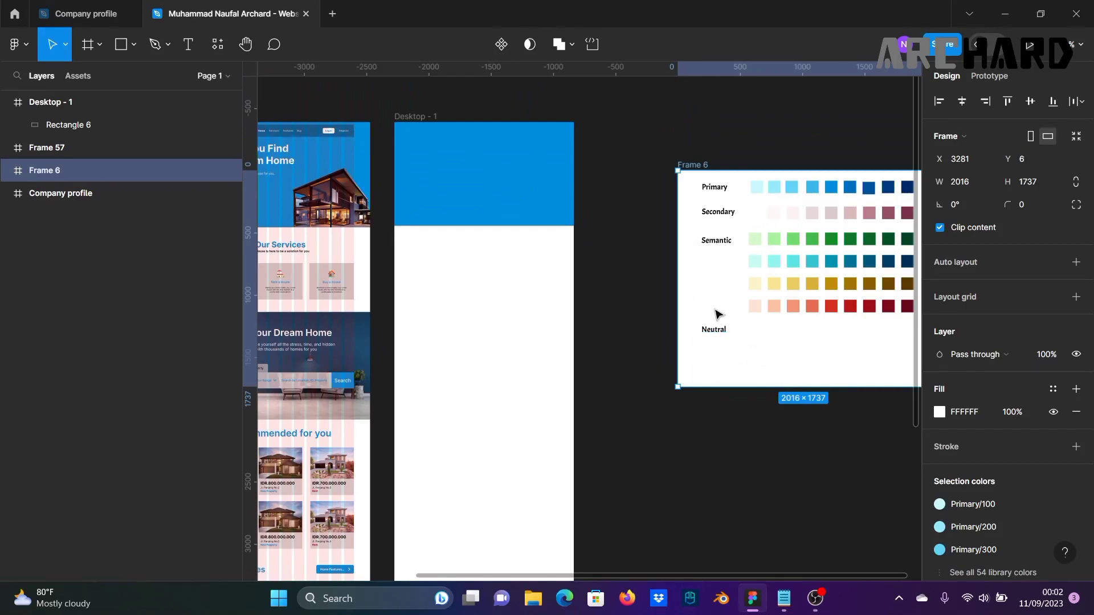
{"action": "scroll", "coordinate": [386, 142], "scroll_direction": "up", "scroll_amount": 3}
Step: Reselect the blue hero rectangle and reopen its fill picker, closing it without changes
{"action": "left_click", "coordinate": [424, 193]}
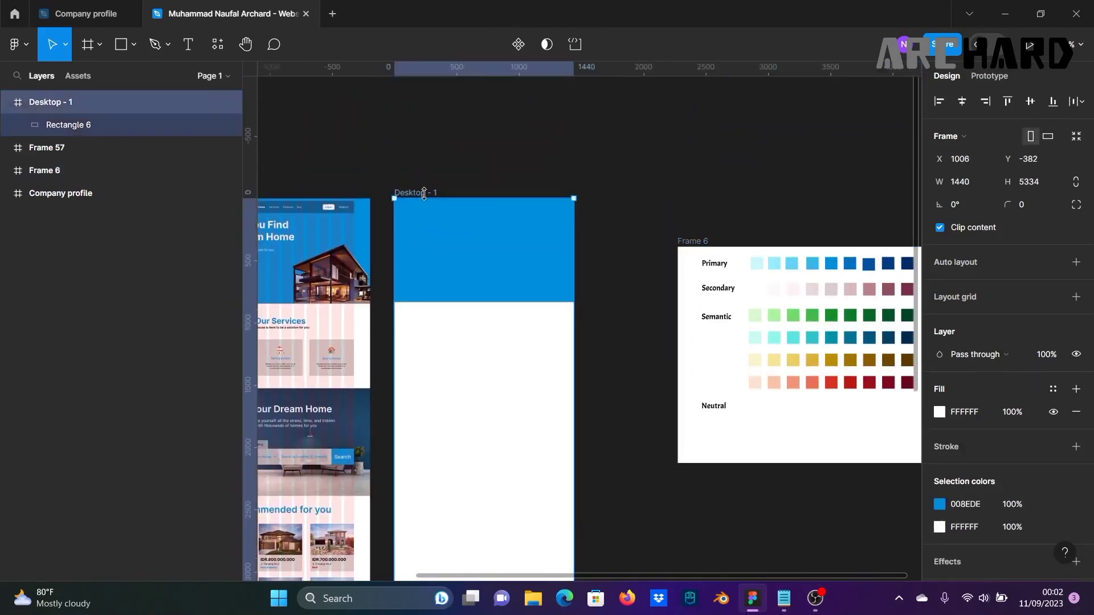
{"action": "scroll", "coordinate": [514, 206], "scroll_direction": "down", "scroll_amount": 2}
{"action": "scroll", "coordinate": [514, 206], "scroll_direction": "right", "scroll_amount": 2}
{"action": "left_click", "coordinate": [387, 225]}
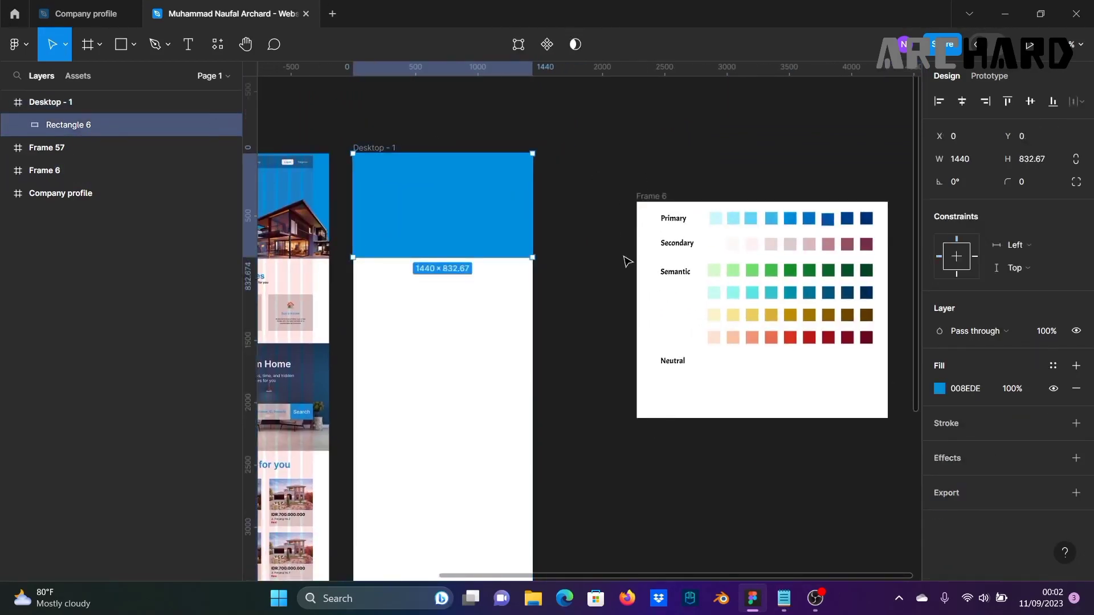
{"action": "left_click", "coordinate": [940, 388]}
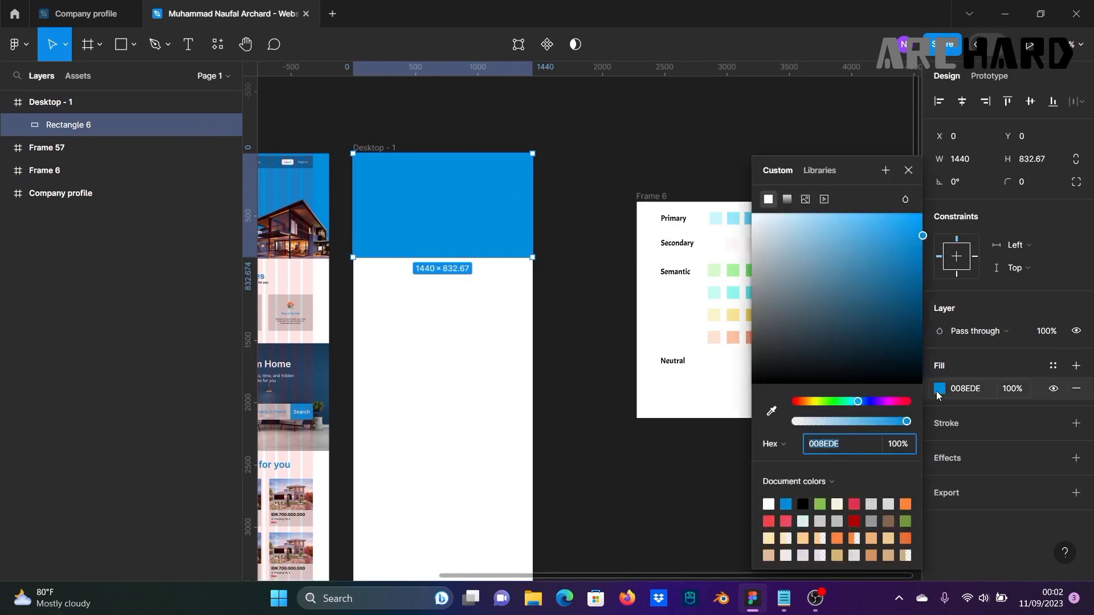
{"action": "left_click", "coordinate": [771, 411]}
{"action": "scroll", "coordinate": [570, 365], "scroll_direction": "right", "scroll_amount": 2}
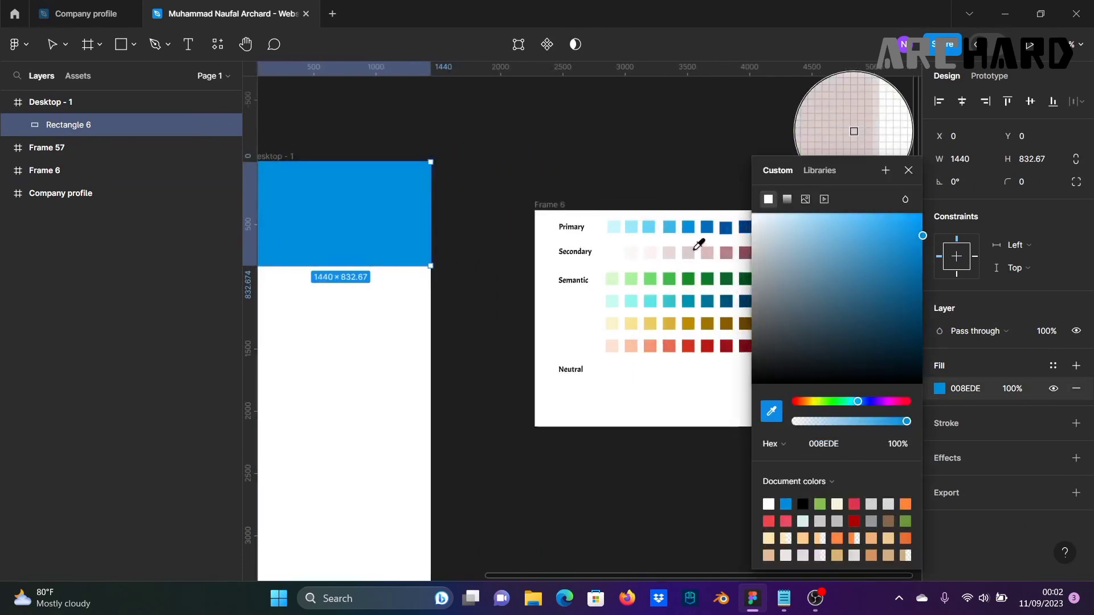
{"action": "left_click", "coordinate": [693, 221]}
{"action": "left_click", "coordinate": [641, 161]}
Step: Lower the hero rectangle's bottom edge slightly so it is 1440 × 832.67
{"action": "left_click_drag", "start_coordinate": [566, 195], "coordinate": [803, 204]}
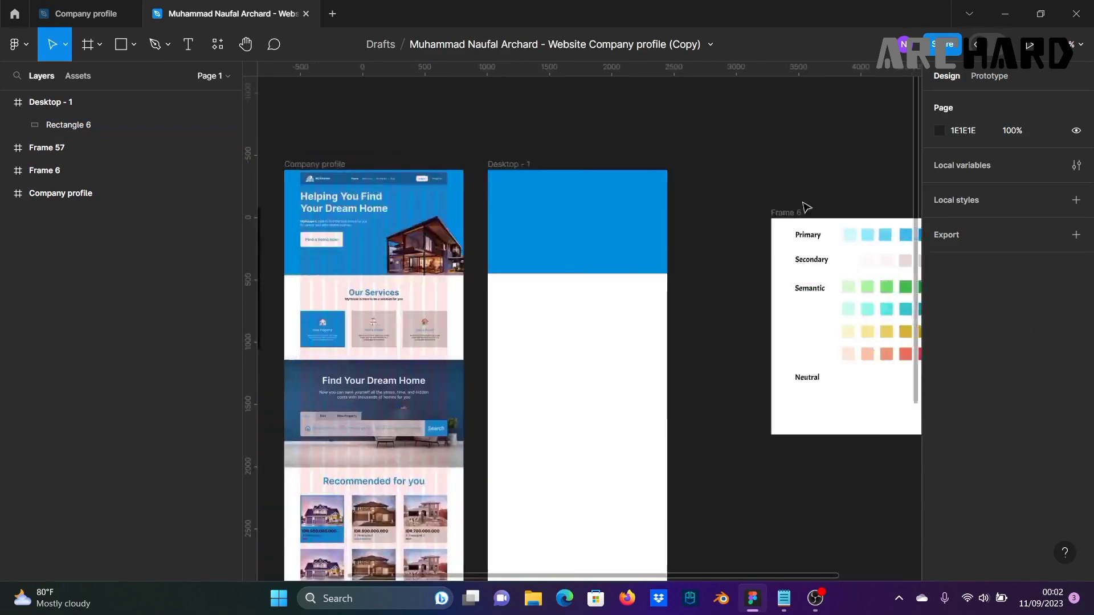
{"action": "scroll", "coordinate": [707, 245], "scroll_direction": "up", "scroll_amount": 3}
{"action": "left_click", "coordinate": [409, 242]}
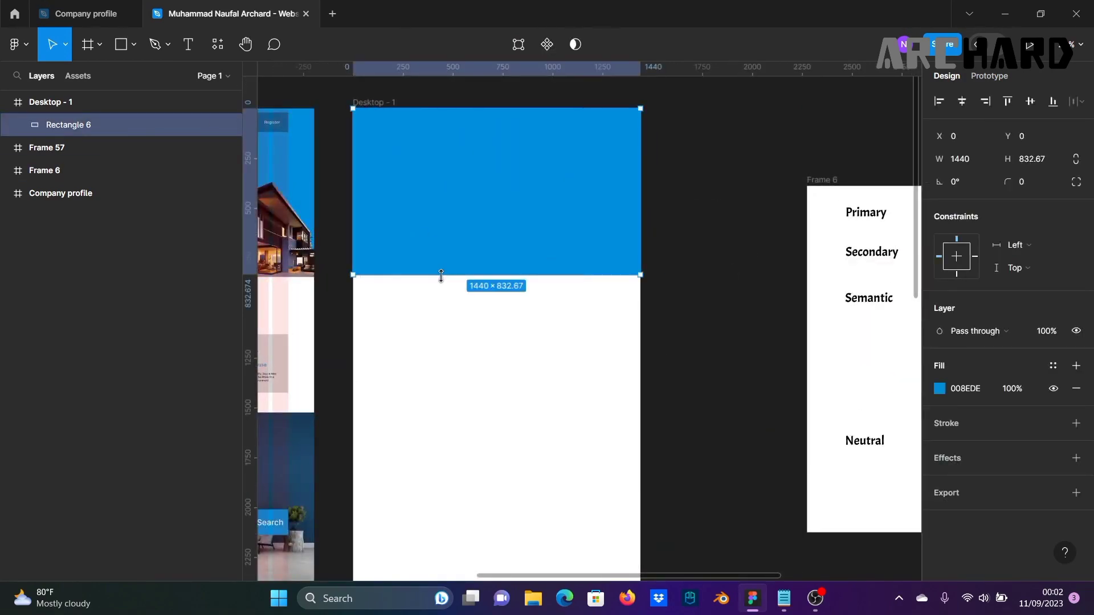
{"action": "left_click_drag", "start_coordinate": [441, 276], "coordinate": [440, 278]}
{"action": "left_click", "coordinate": [702, 246]}
{"action": "left_click_drag", "start_coordinate": [566, 259], "coordinate": [815, 310]}
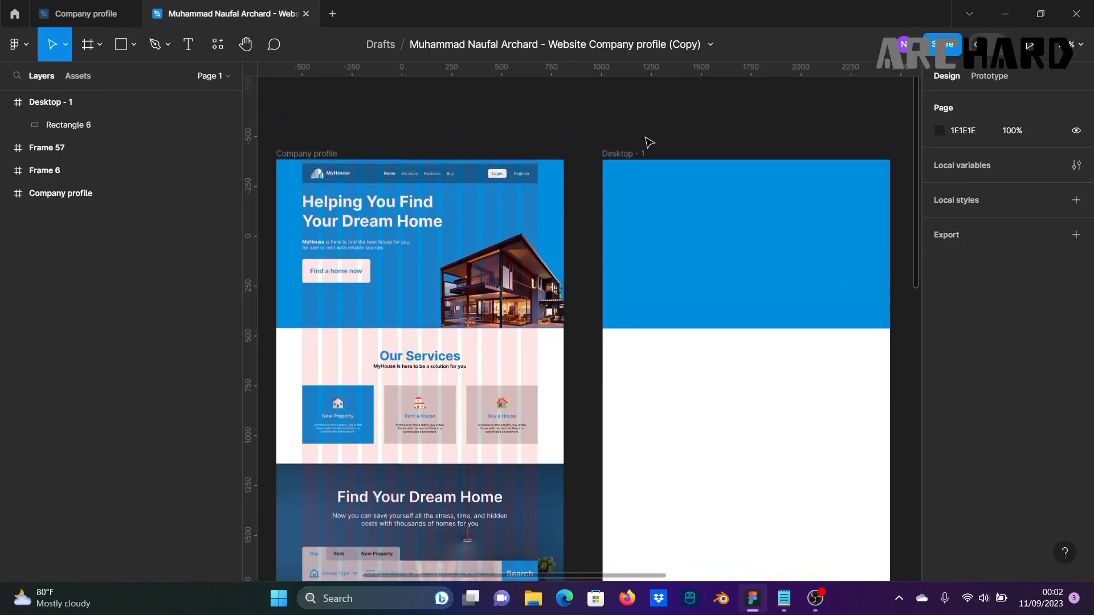
{"action": "scroll", "coordinate": [650, 142], "scroll_direction": "right", "scroll_amount": 3}
Step: Draw a wide grey bar, Rectangle 7, near the hero top and snap it to the frame's centre
{"action": "left_click", "coordinate": [121, 45]}
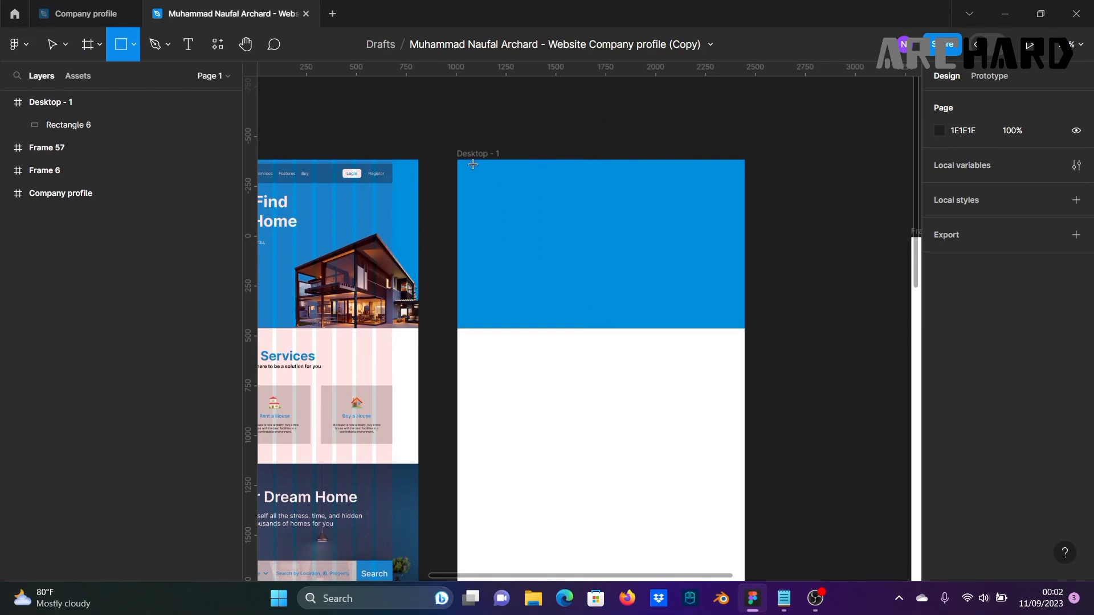
{"action": "mouse_move", "coordinate": [487, 167]}
{"action": "left_mouse_down"}
{"action": "mouse_move", "coordinate": [598, 187]}
{"action": "mouse_move", "coordinate": [710, 187]}
{"action": "left_mouse_up"}
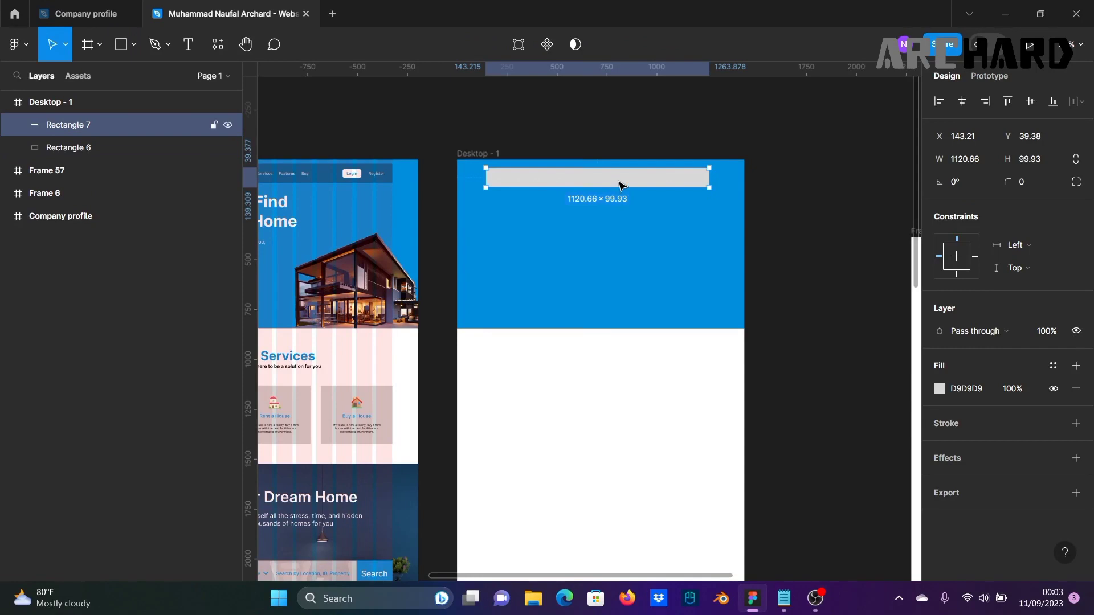
{"action": "left_click_drag", "start_coordinate": [620, 184], "coordinate": [625, 183]}
{"action": "left_click", "coordinate": [788, 183]}
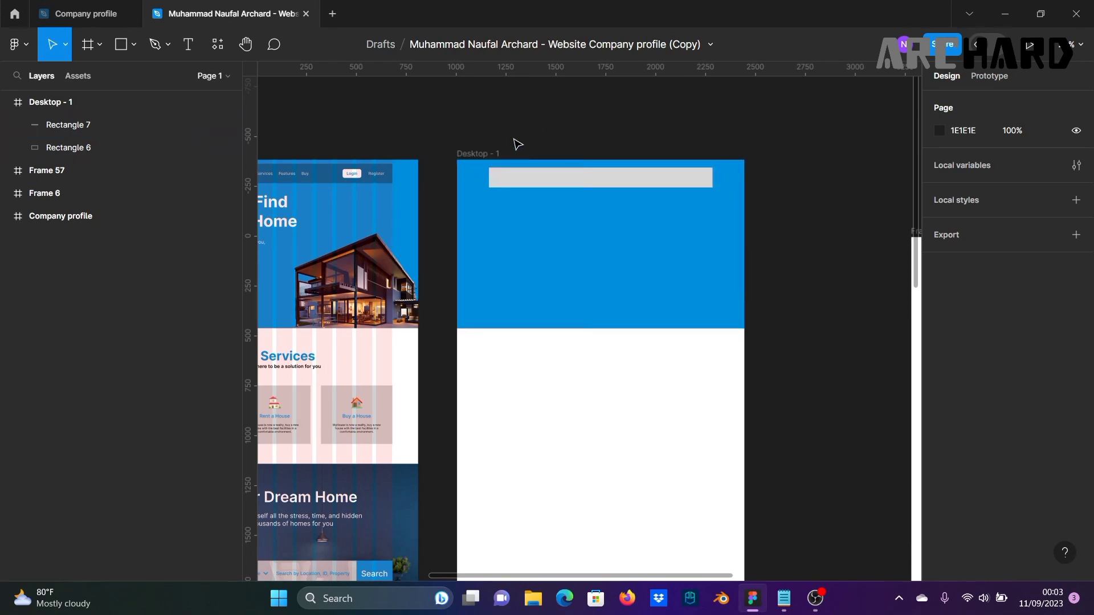
{"action": "scroll", "coordinate": [528, 131], "scroll_direction": "left", "scroll_amount": 2}
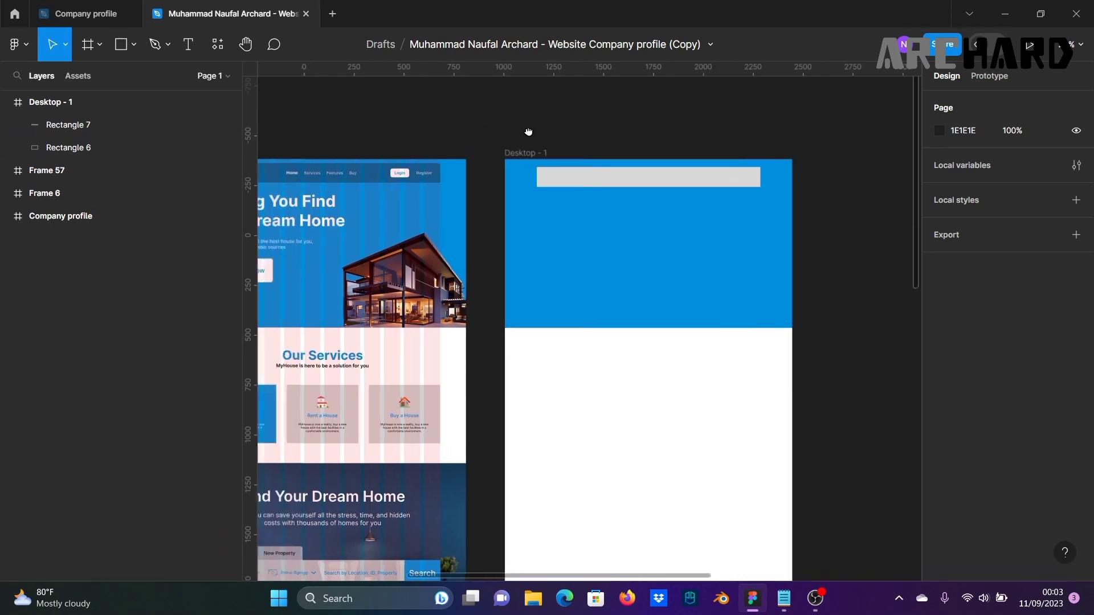
{"action": "scroll", "coordinate": [482, 183], "scroll_direction": "up", "scroll_amount": 1}
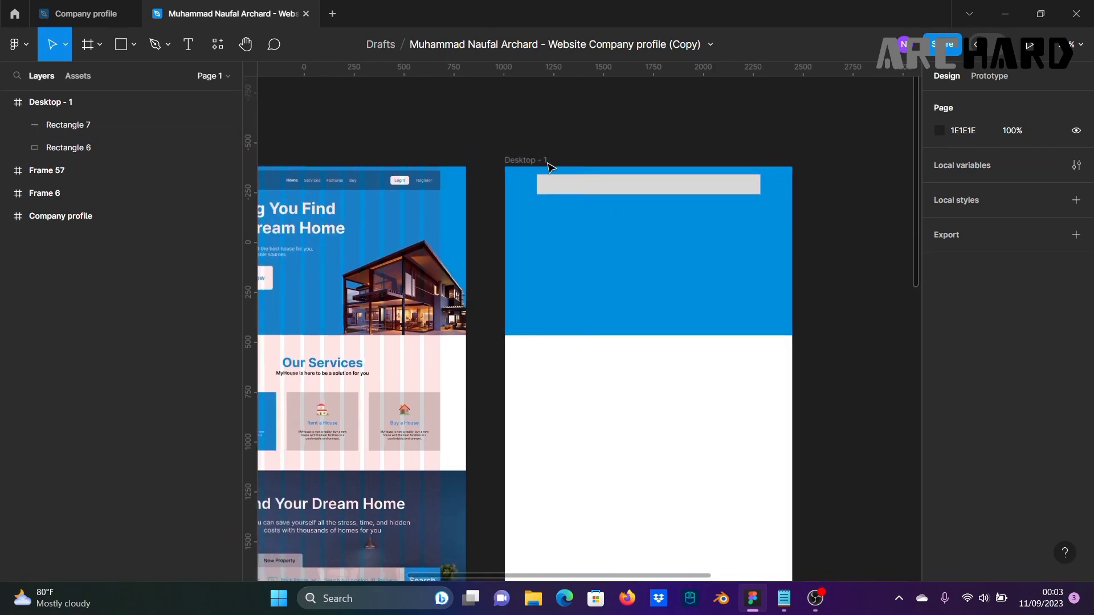
{"action": "scroll", "coordinate": [402, 139], "scroll_direction": "left", "scroll_amount": 5}
{"action": "scroll", "coordinate": [403, 140], "scroll_direction": "down", "scroll_amount": 1}
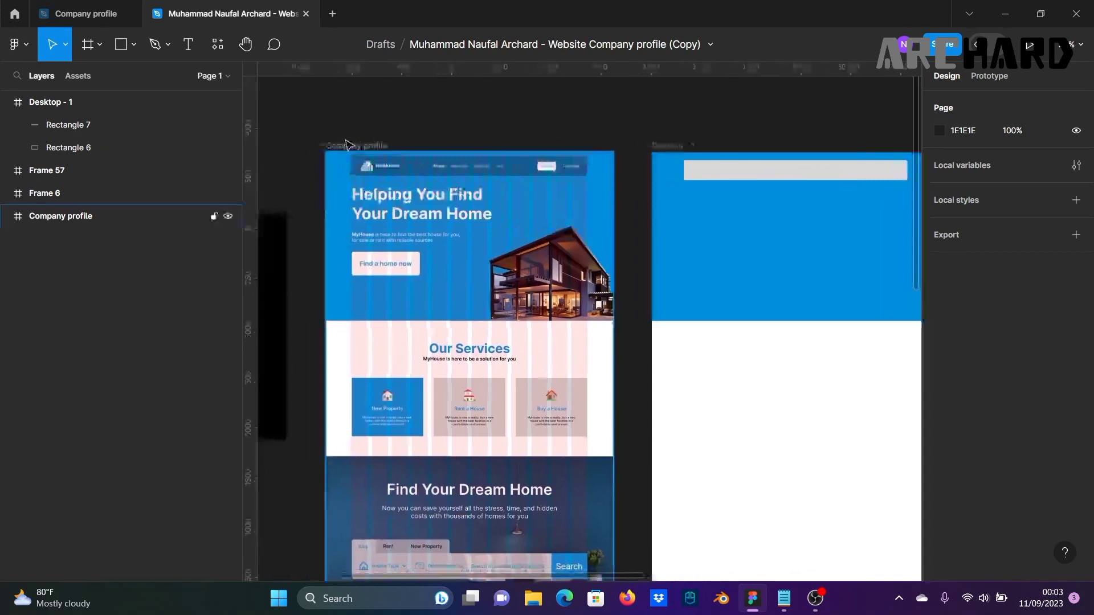
Step: Check the Company profile frame's column grid settings for reference
{"action": "left_click", "coordinate": [343, 146]}
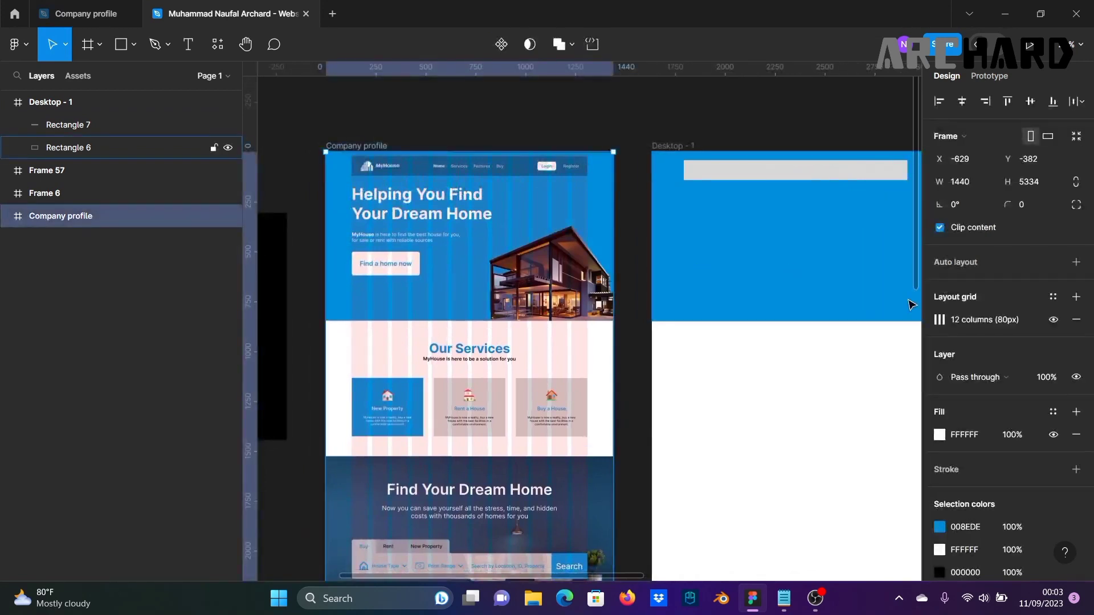
{"action": "left_click", "coordinate": [939, 322]}
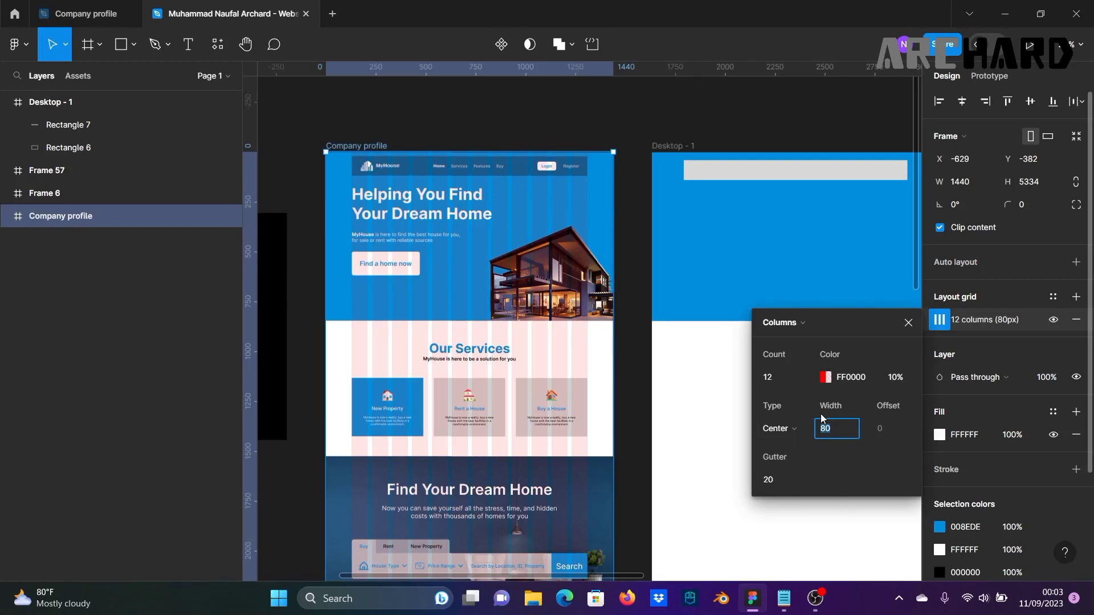
{"action": "left_click", "coordinate": [909, 323]}
{"action": "left_click", "coordinate": [795, 137]}
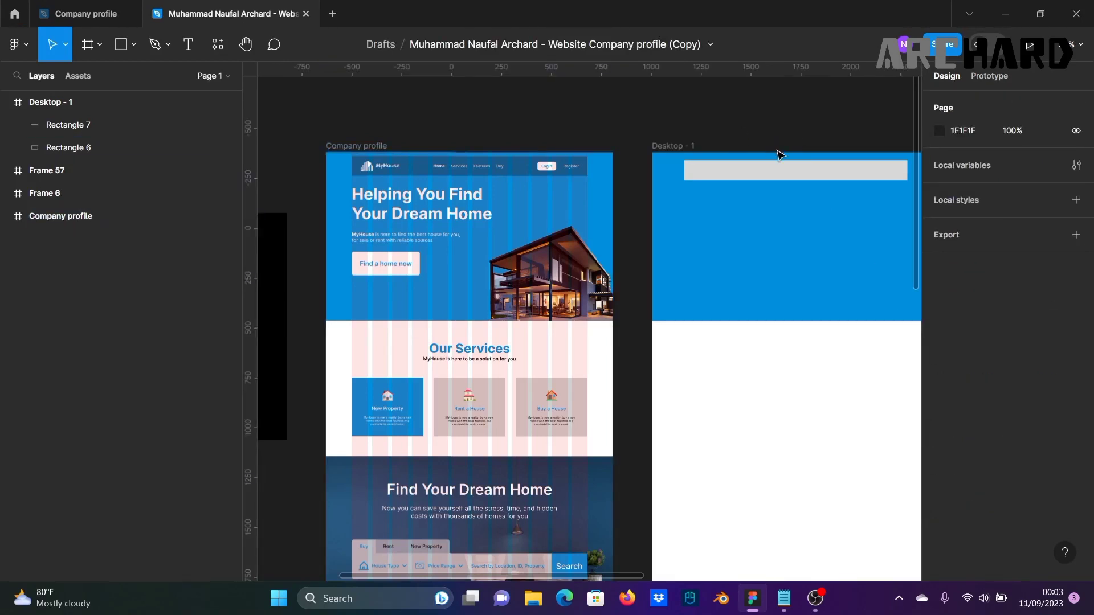
Step: Add a centred 12-column grid with 80px columns and 20px gutters to Desktop - 1
{"action": "left_click", "coordinate": [672, 147]}
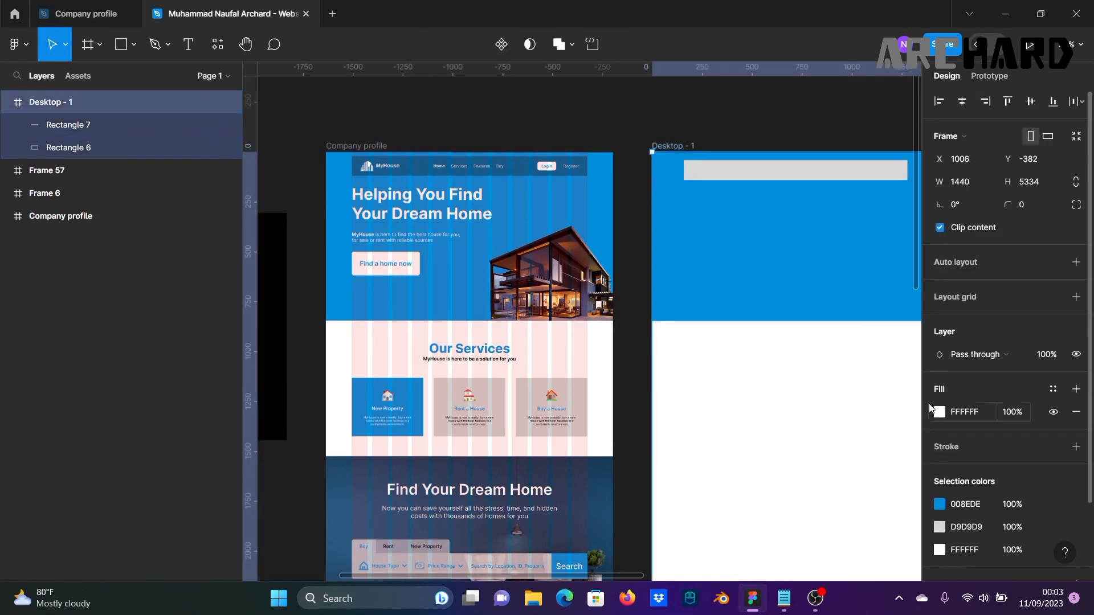
{"action": "left_click", "coordinate": [1077, 297]}
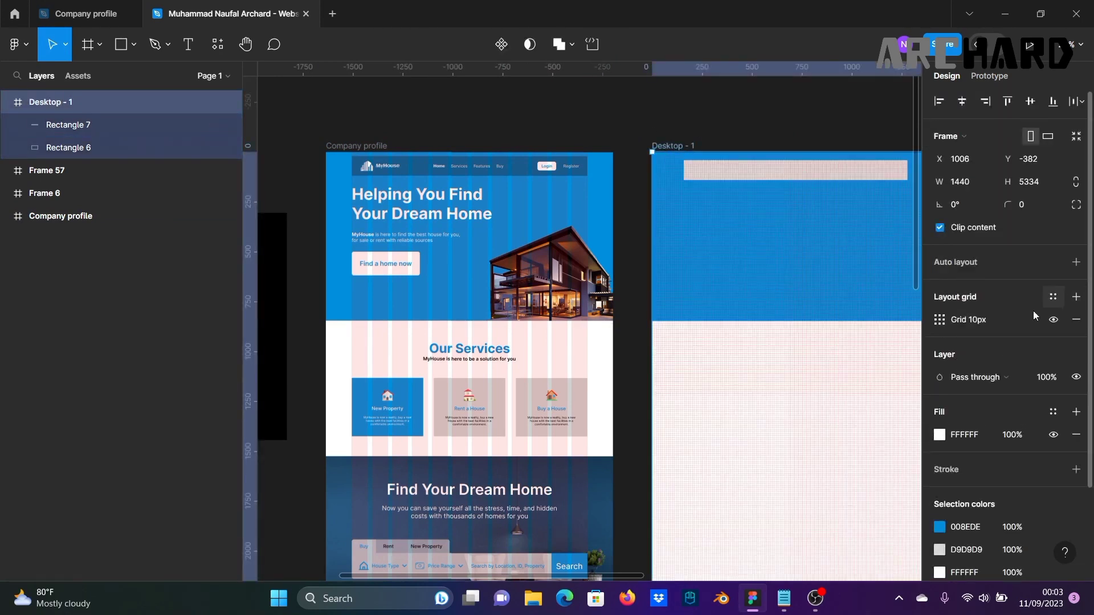
{"action": "left_click", "coordinate": [938, 328]}
{"action": "left_click", "coordinate": [768, 323]}
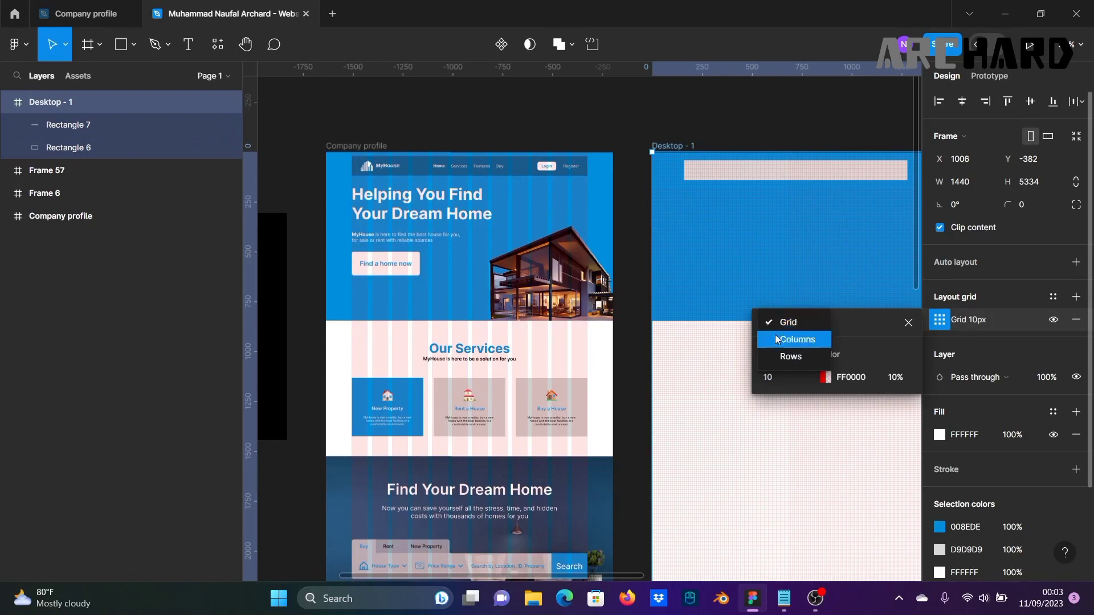
{"action": "left_click", "coordinate": [781, 338]}
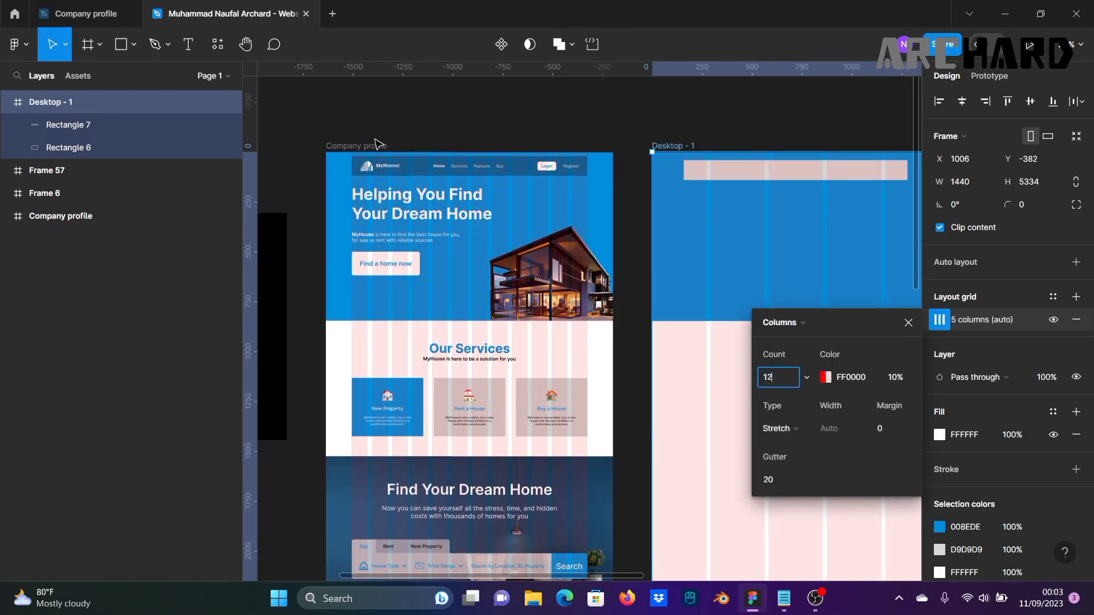
{"action": "key", "text": "Return"}
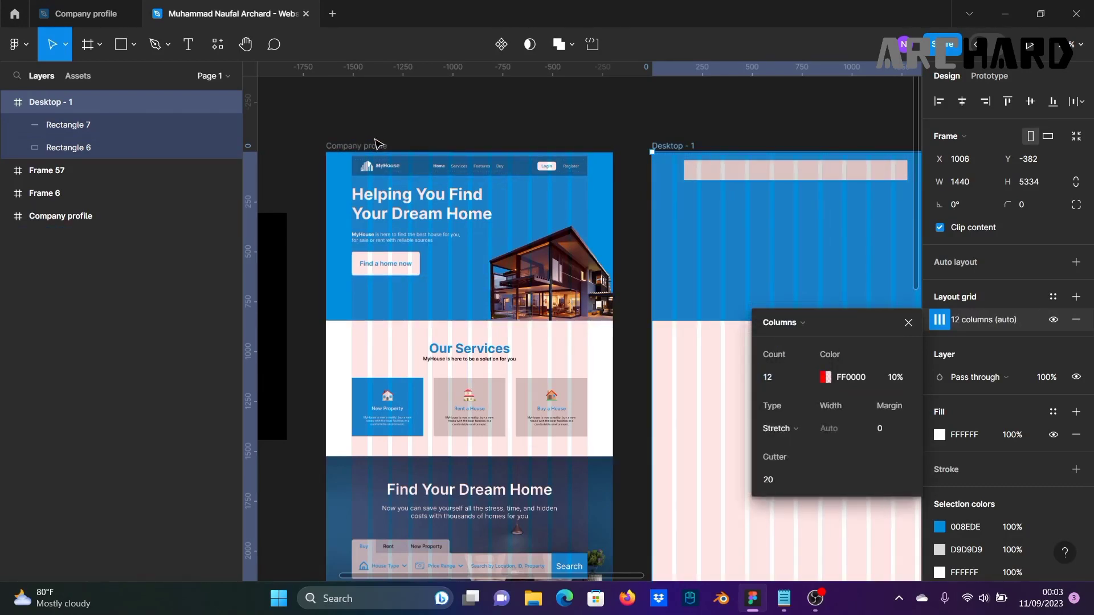
{"action": "left_click", "coordinate": [797, 429]}
{"action": "left_click", "coordinate": [799, 413]}
{"action": "left_click_drag", "start_coordinate": [732, 467], "coordinate": [608, 443]}
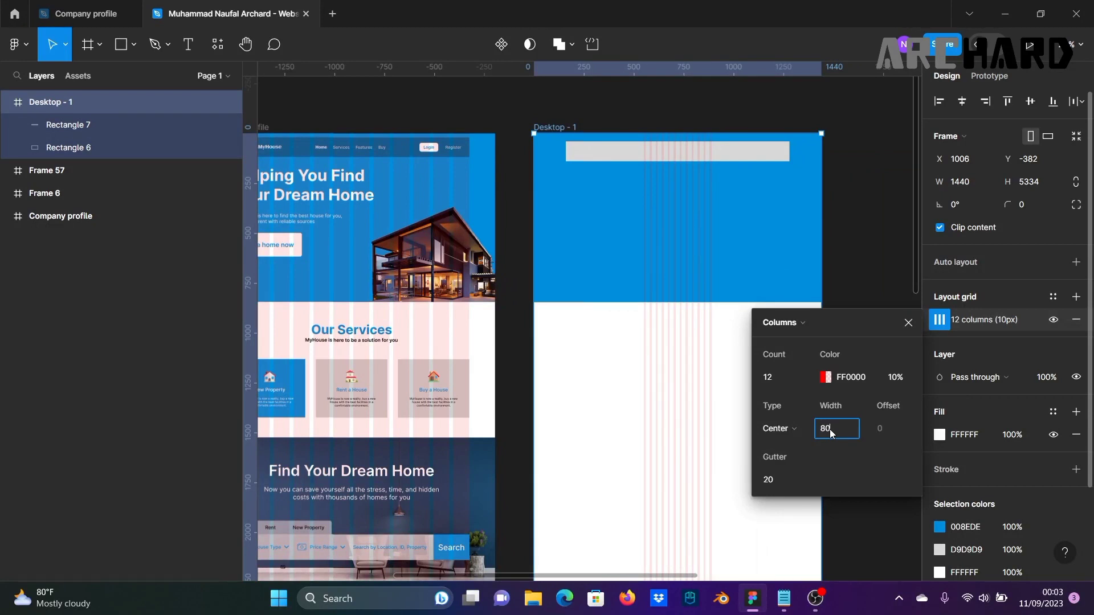
{"action": "key", "text": "Return"}
{"action": "left_click", "coordinate": [909, 323]}
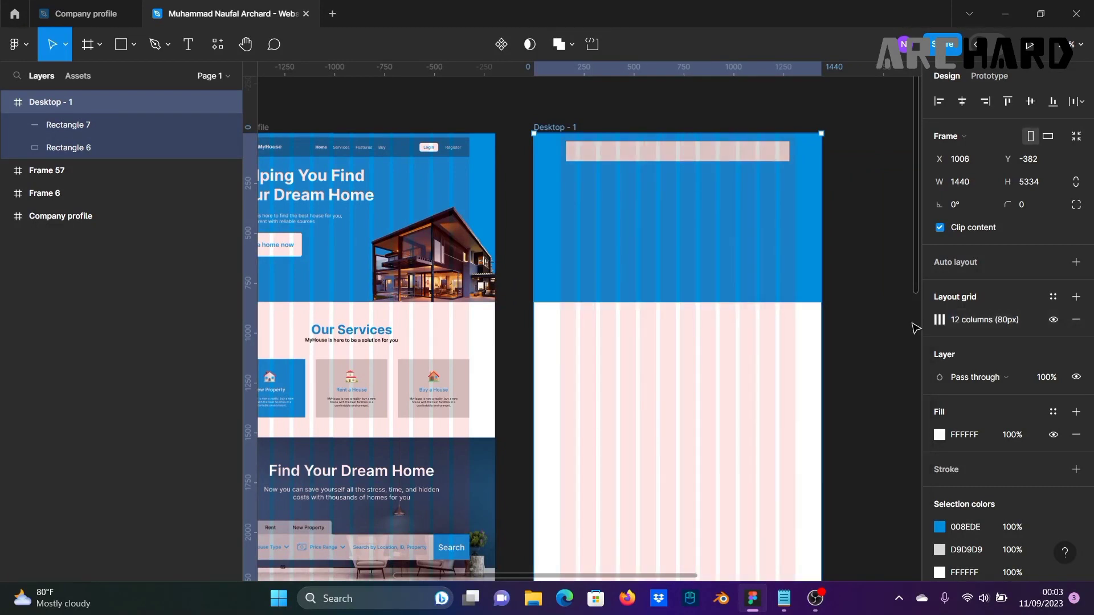
{"action": "left_click", "coordinate": [886, 291]}
Step: Drag the grey bar's left edge to X 130
{"action": "scroll", "coordinate": [859, 289], "scroll_direction": "up", "scroll_amount": 3}
{"action": "scroll", "coordinate": [758, 228], "scroll_direction": "down", "scroll_amount": 3}
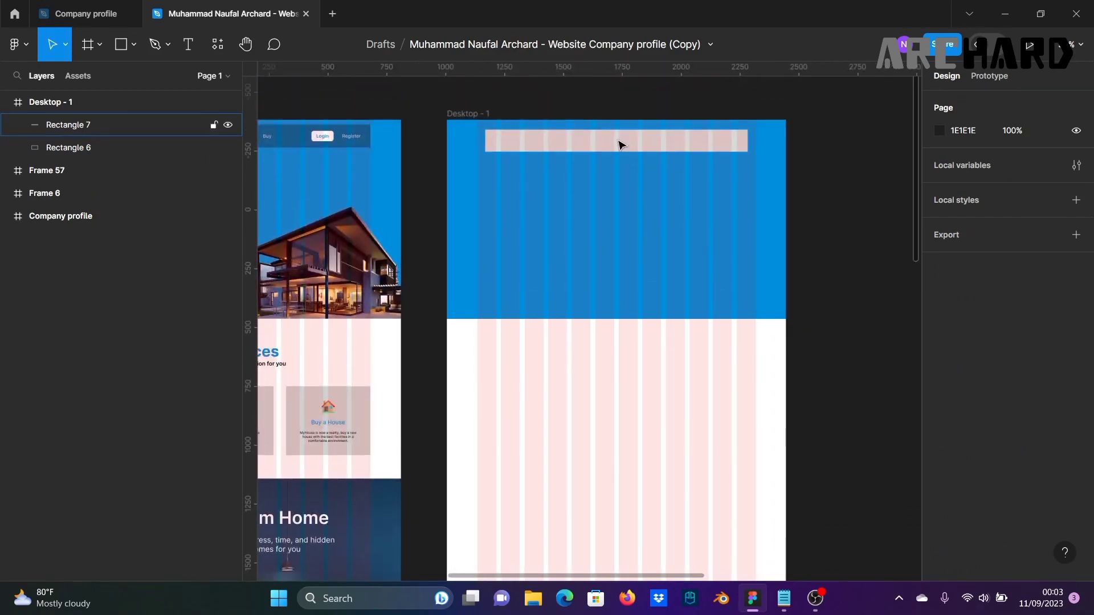
{"action": "scroll", "coordinate": [613, 162], "scroll_direction": "up", "scroll_amount": 2}
{"action": "left_click", "coordinate": [567, 154]}
{"action": "left_click_drag", "start_coordinate": [470, 142], "coordinate": [460, 143]}
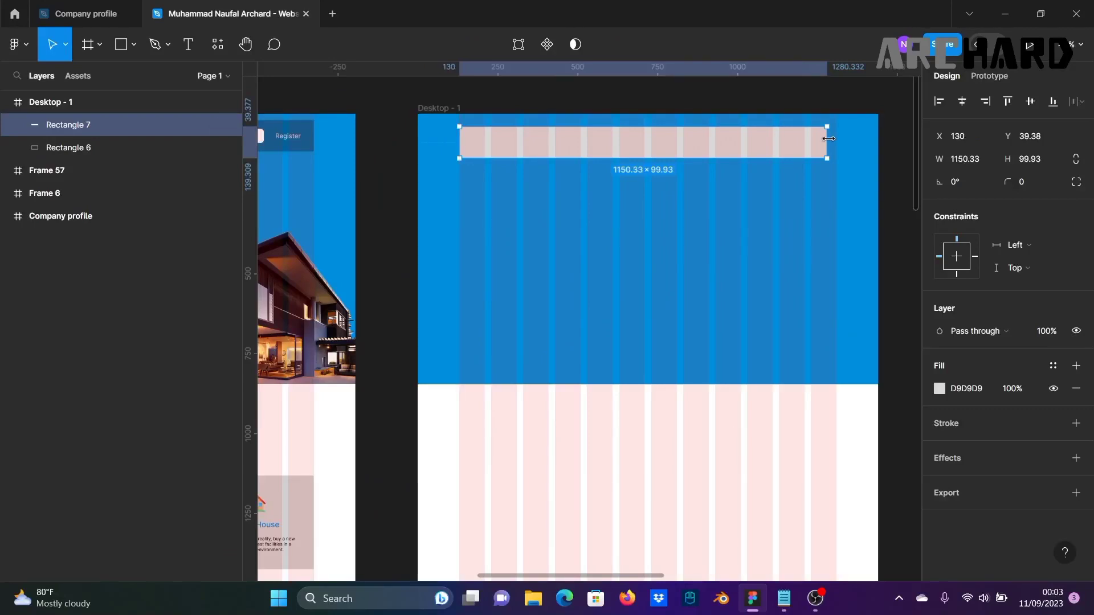
Step: Widen the top bar to 1180 from X 130 and raise it slightly
{"action": "left_click_drag", "start_coordinate": [829, 139], "coordinate": [838, 139]}
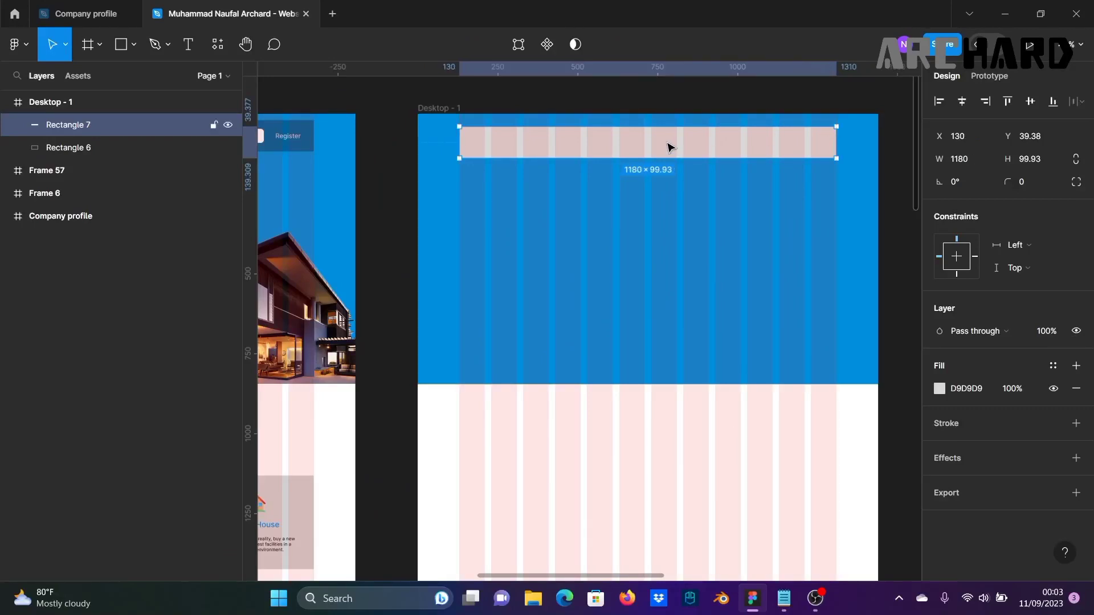
{"action": "mouse_move", "coordinate": [668, 148]}
{"action": "left_mouse_down"}
{"action": "mouse_move", "coordinate": [667, 137]}
{"action": "mouse_move", "coordinate": [688, 144]}
{"action": "left_mouse_up"}
{"action": "left_click", "coordinate": [913, 161]}
{"action": "scroll", "coordinate": [910, 164], "scroll_direction": "down", "scroll_amount": 2}
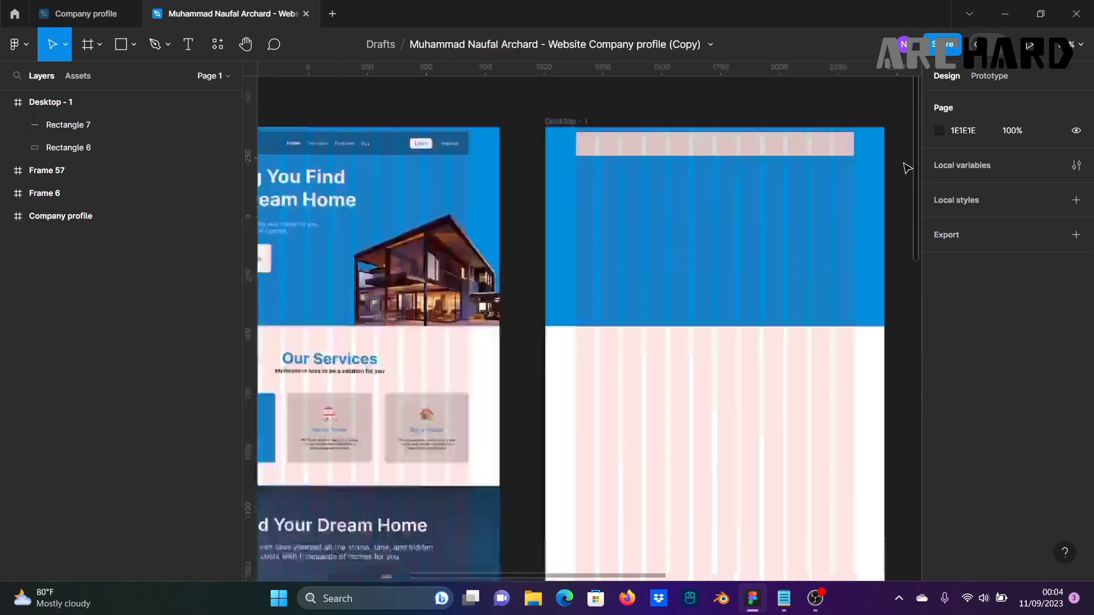
{"action": "scroll", "coordinate": [625, 186], "scroll_direction": "up", "scroll_amount": 3}
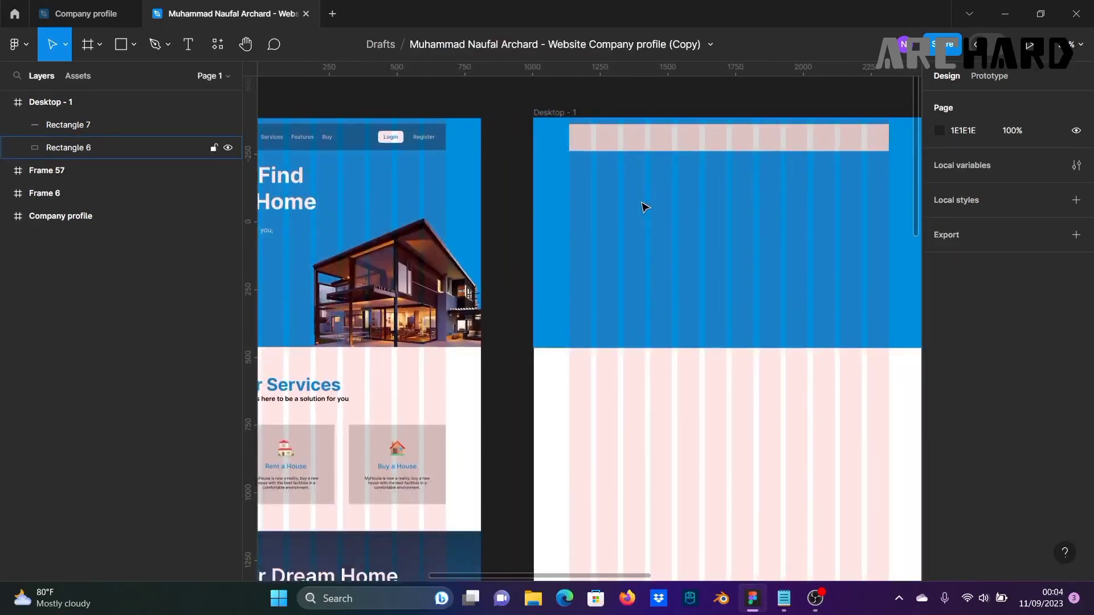
{"action": "scroll", "coordinate": [661, 206], "scroll_direction": "down", "scroll_amount": 1}
{"action": "left_click_drag", "start_coordinate": [621, 205], "coordinate": [677, 241]}
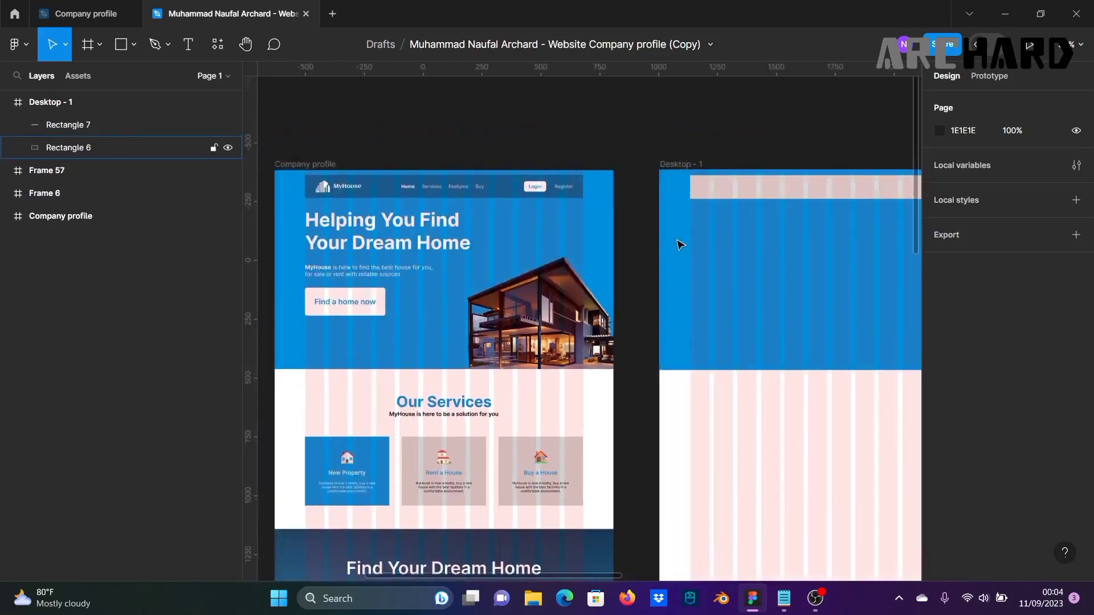
{"action": "left_click_drag", "start_coordinate": [778, 228], "coordinate": [638, 210]}
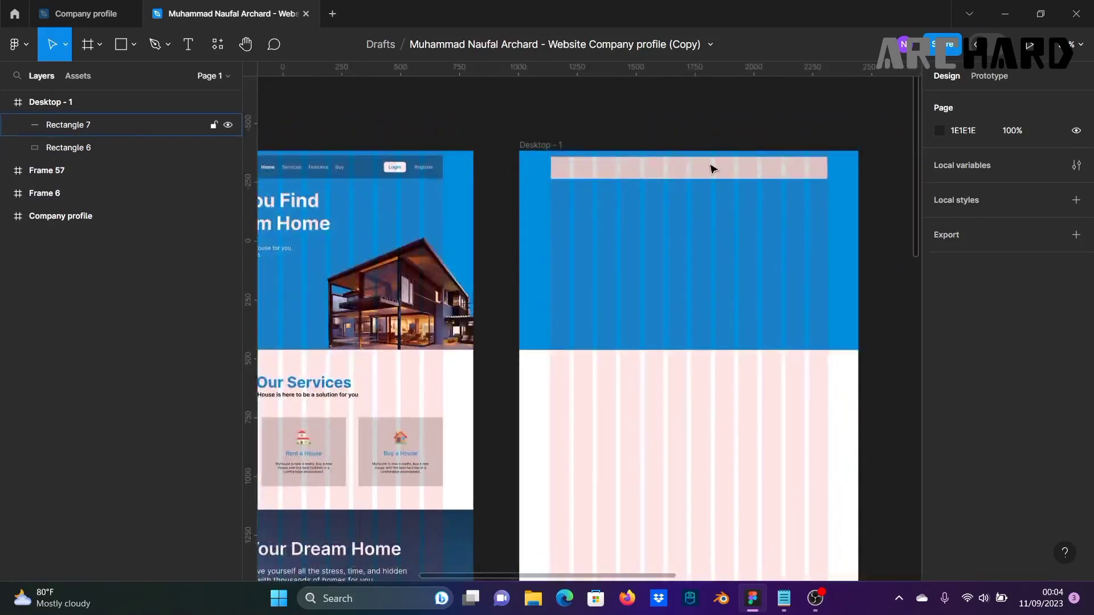
Step: Try 70% and then 50% fill opacity on the top bar
{"action": "left_click", "coordinate": [679, 176]}
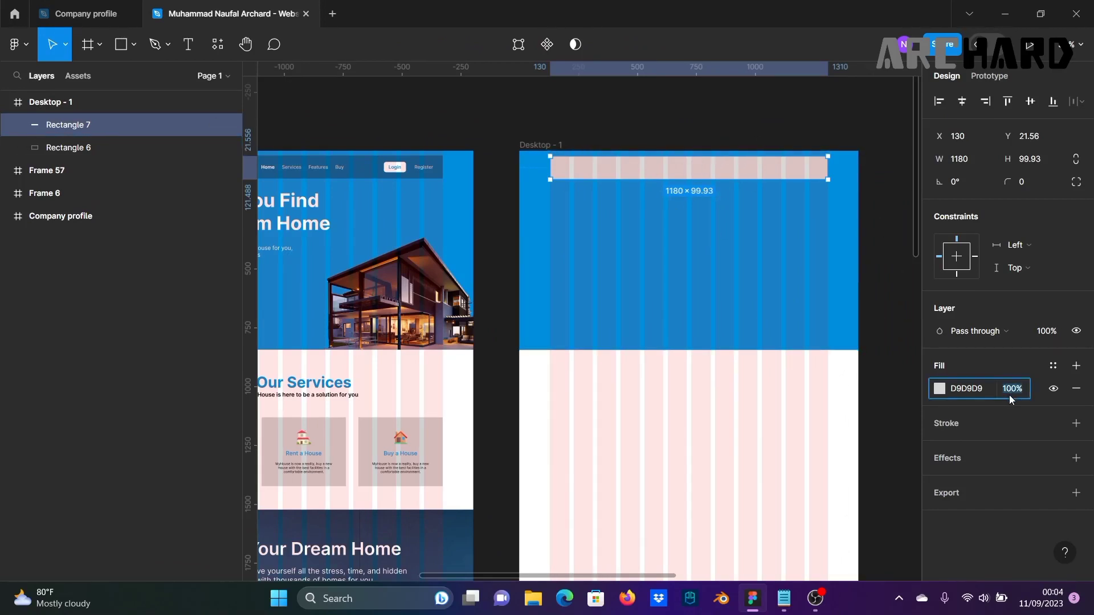
{"action": "type", "text": "70"}
{"action": "key", "text": "Return"}
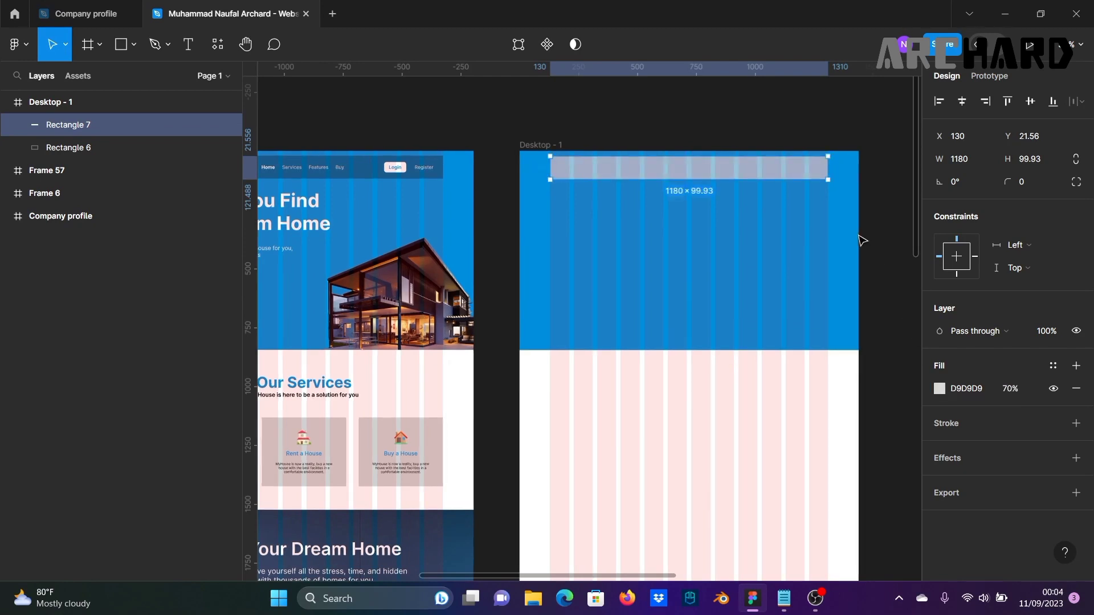
{"action": "type", "text": "50"}
{"action": "key", "text": "Return"}
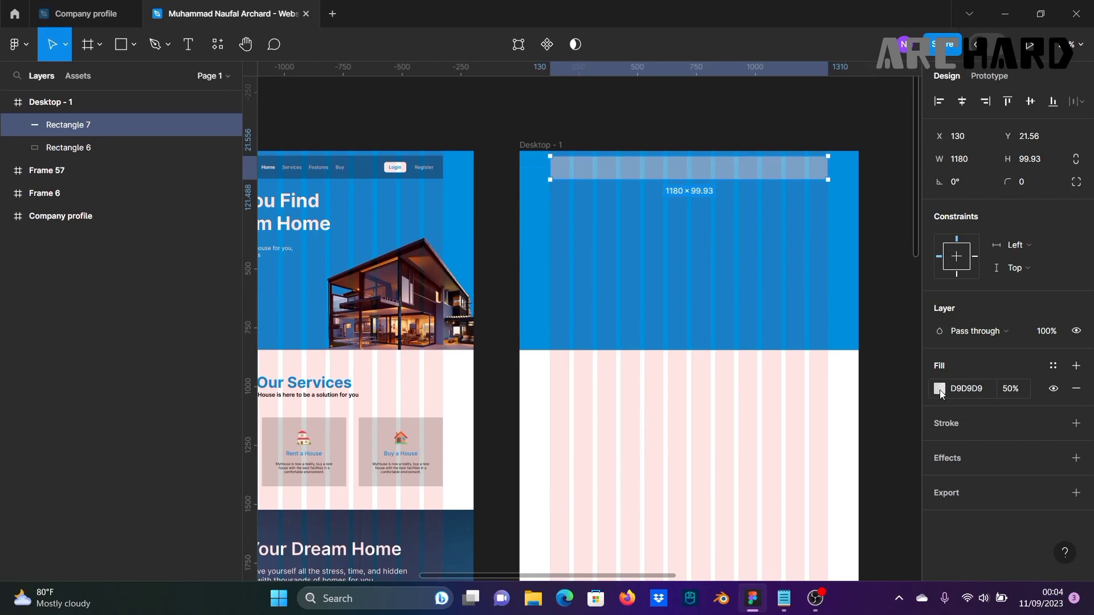
Step: Fill the top bar with black 000000 at 30% opacity
{"action": "left_click", "coordinate": [939, 389]}
{"action": "left_click_drag", "start_coordinate": [819, 293], "coordinate": [660, 506]}
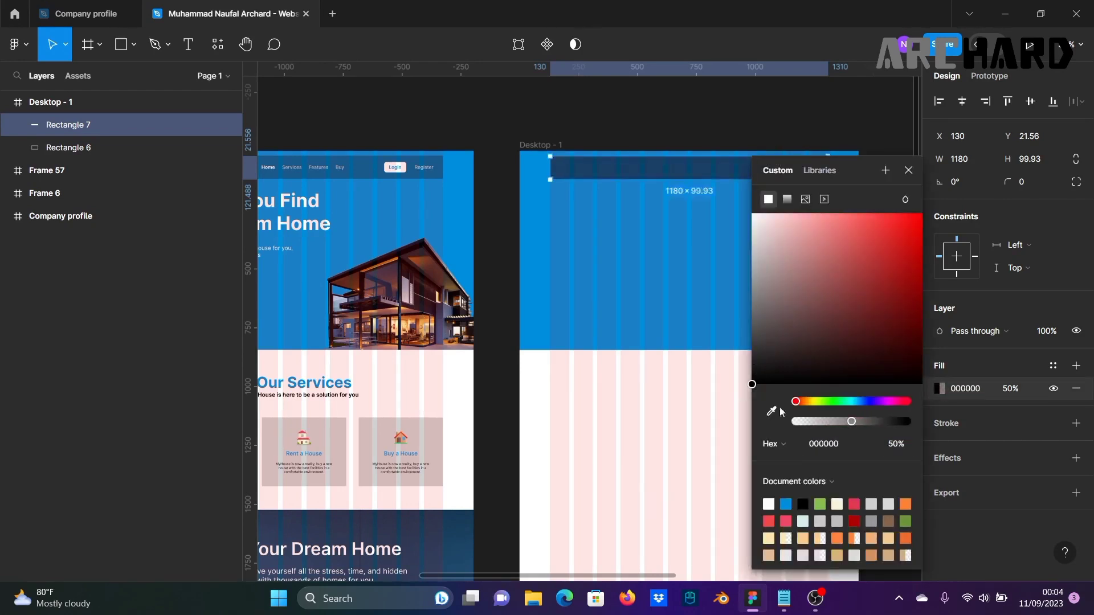
{"action": "left_click", "coordinate": [908, 171]}
{"action": "left_click", "coordinate": [889, 194]}
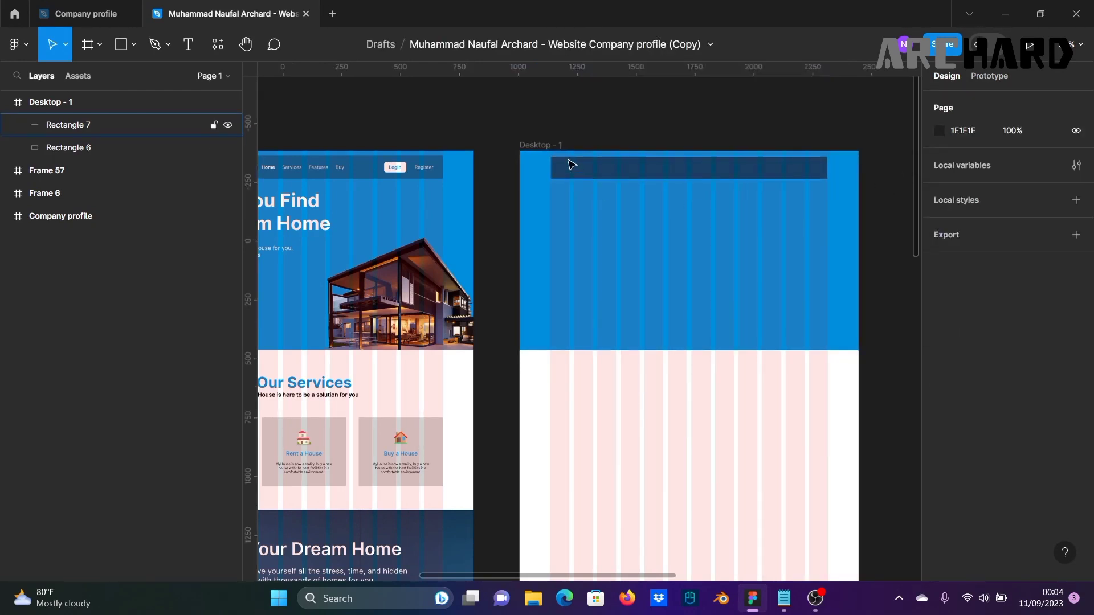
{"action": "left_click", "coordinate": [655, 172]}
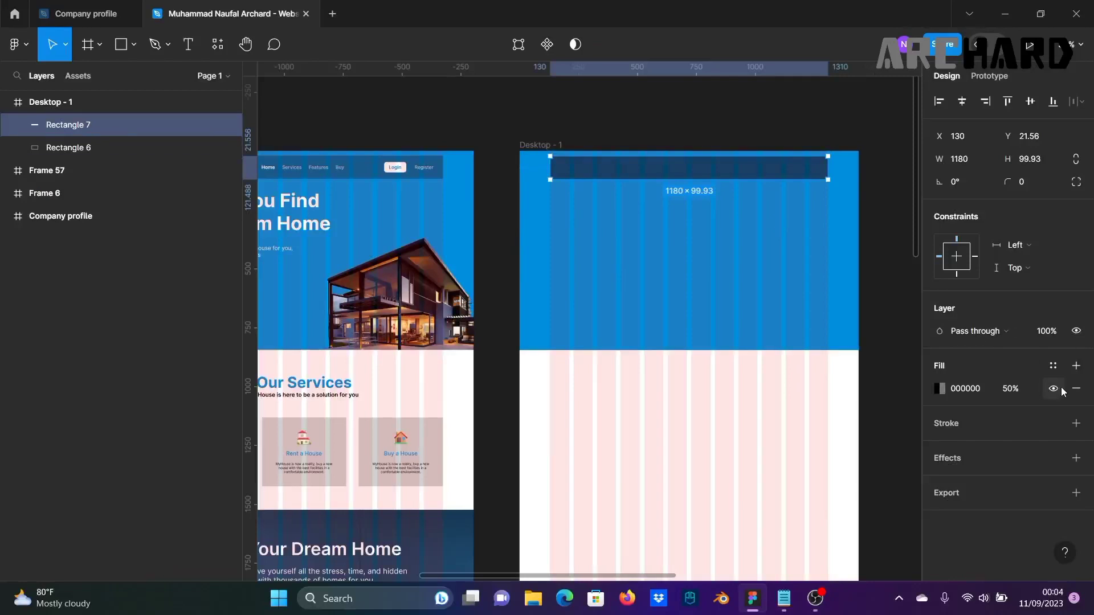
{"action": "left_click", "coordinate": [1020, 393]}
{"action": "type", "text": "30"}
{"action": "key", "text": "Return"}
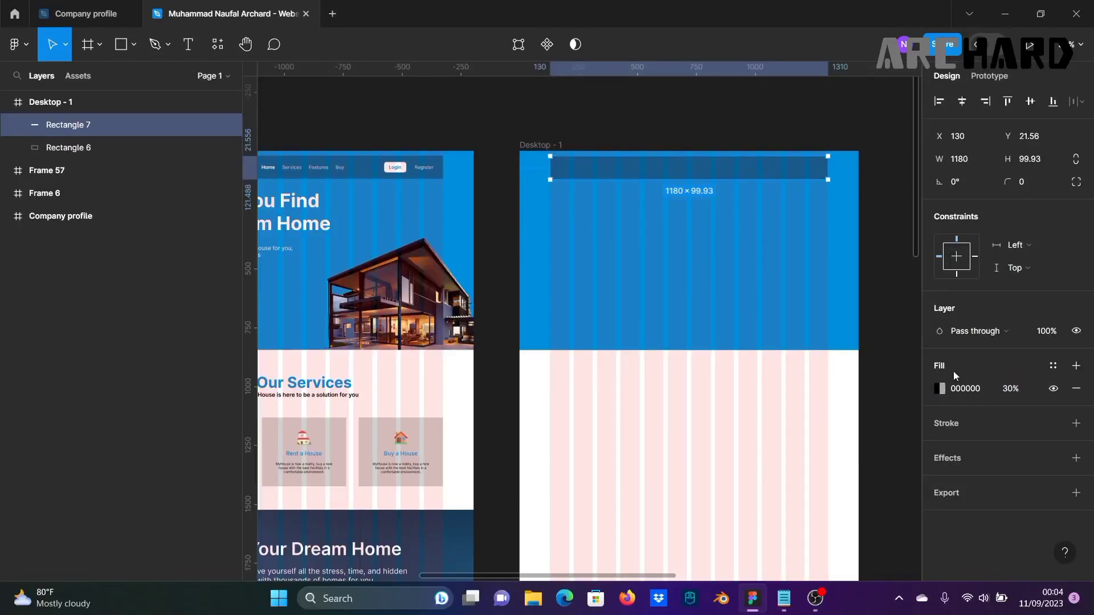
{"action": "left_click", "coordinate": [901, 311]}
{"action": "scroll", "coordinate": [866, 320], "scroll_direction": "down", "scroll_amount": 2}
Step: Move Frame 57 above and to the right of Company profile
{"action": "scroll", "coordinate": [803, 271], "scroll_direction": "up", "scroll_amount": 2}
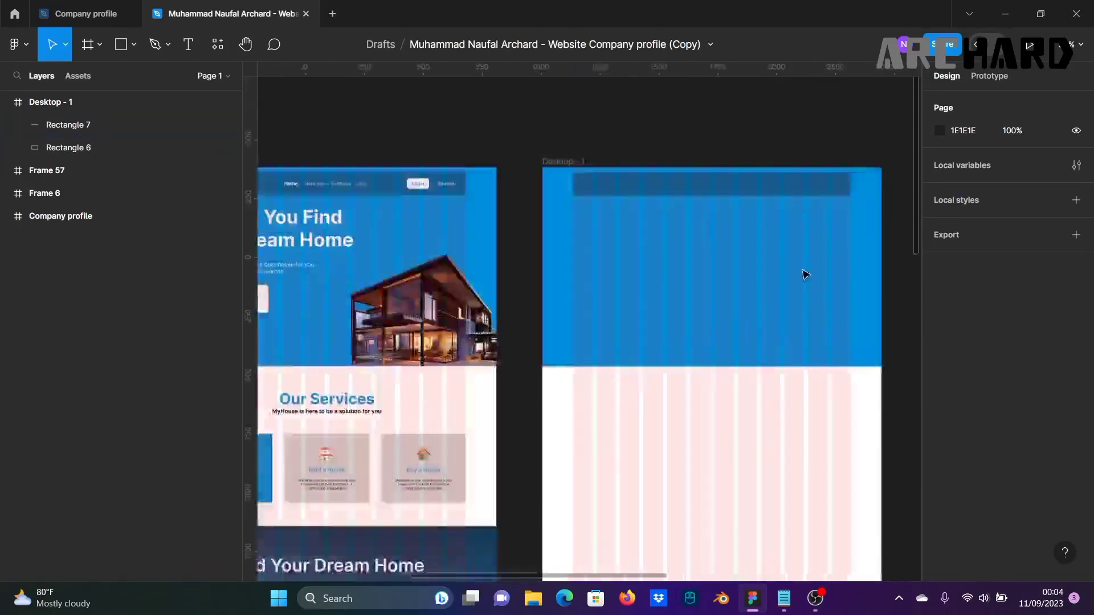
{"action": "scroll", "coordinate": [733, 243], "scroll_direction": "up", "scroll_amount": 2}
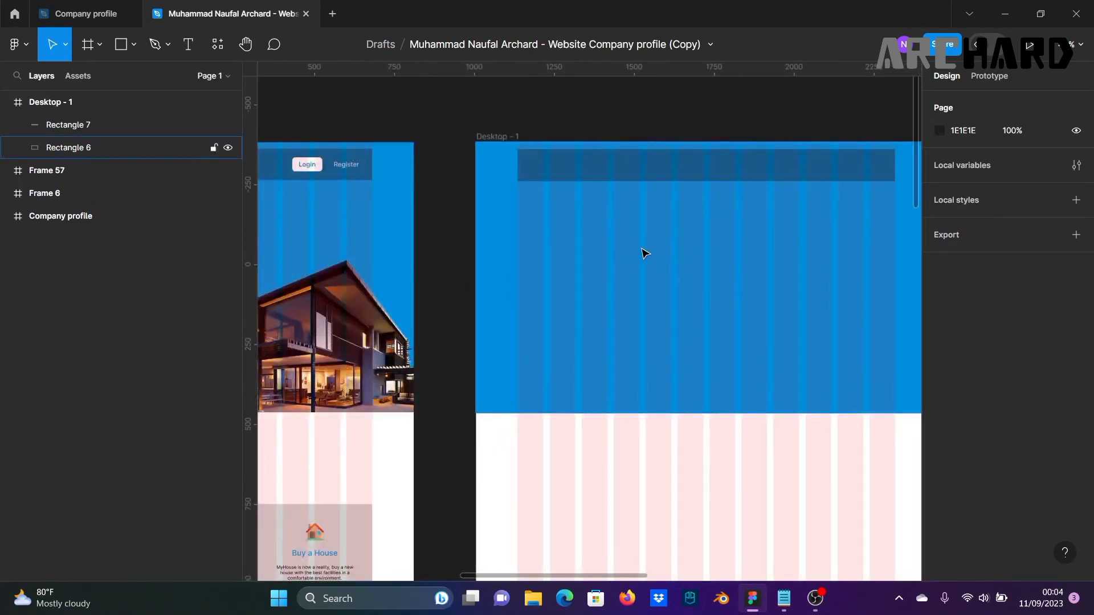
{"action": "scroll", "coordinate": [550, 228], "scroll_direction": "down", "scroll_amount": 1}
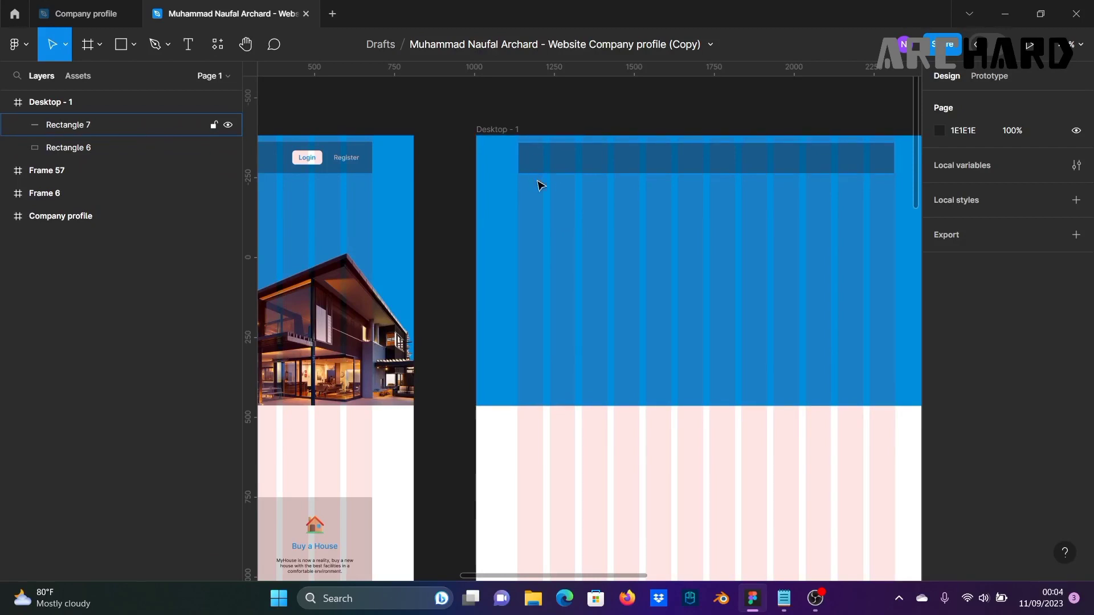
{"action": "scroll", "coordinate": [552, 251], "scroll_direction": "left", "scroll_amount": 10}
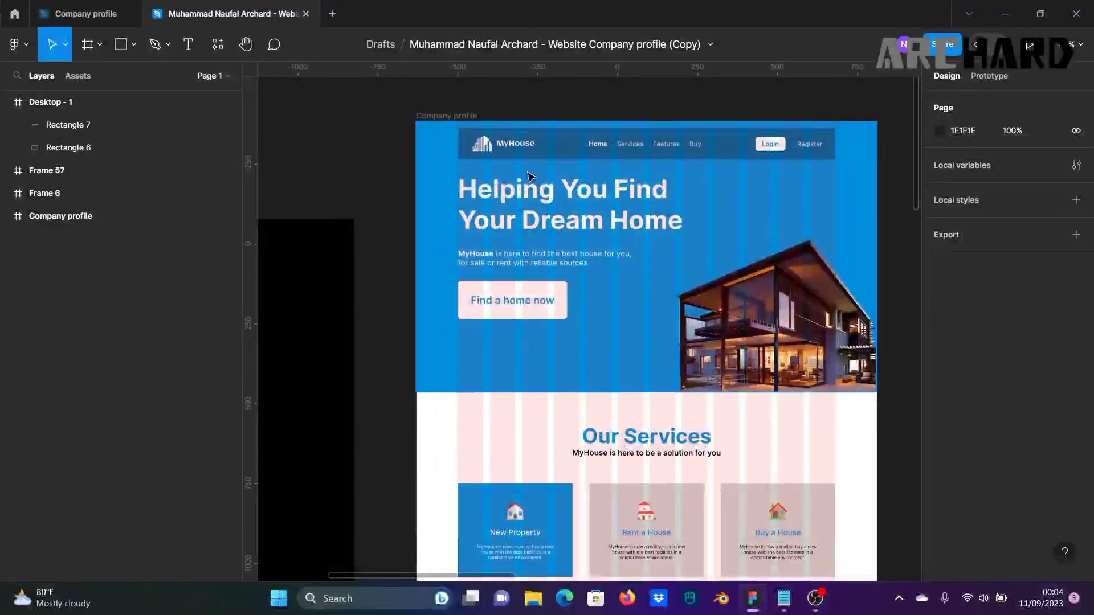
{"action": "scroll", "coordinate": [530, 176], "scroll_direction": "down", "scroll_amount": 3}
{"action": "scroll", "coordinate": [298, 237], "scroll_direction": "left", "scroll_amount": 5}
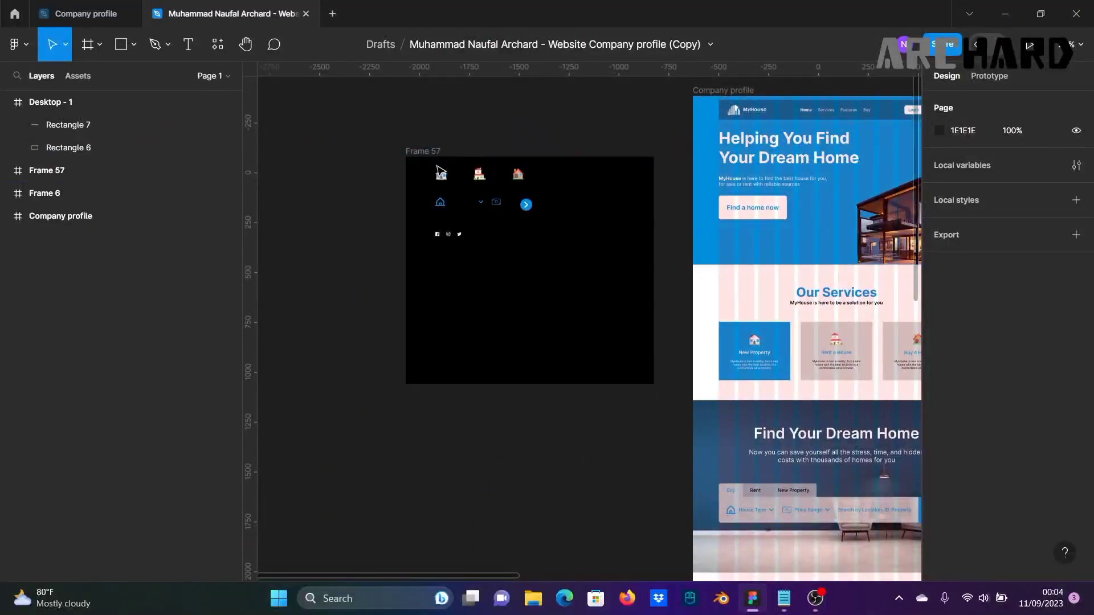
{"action": "scroll", "coordinate": [577, 237], "scroll_direction": "down", "scroll_amount": 5}
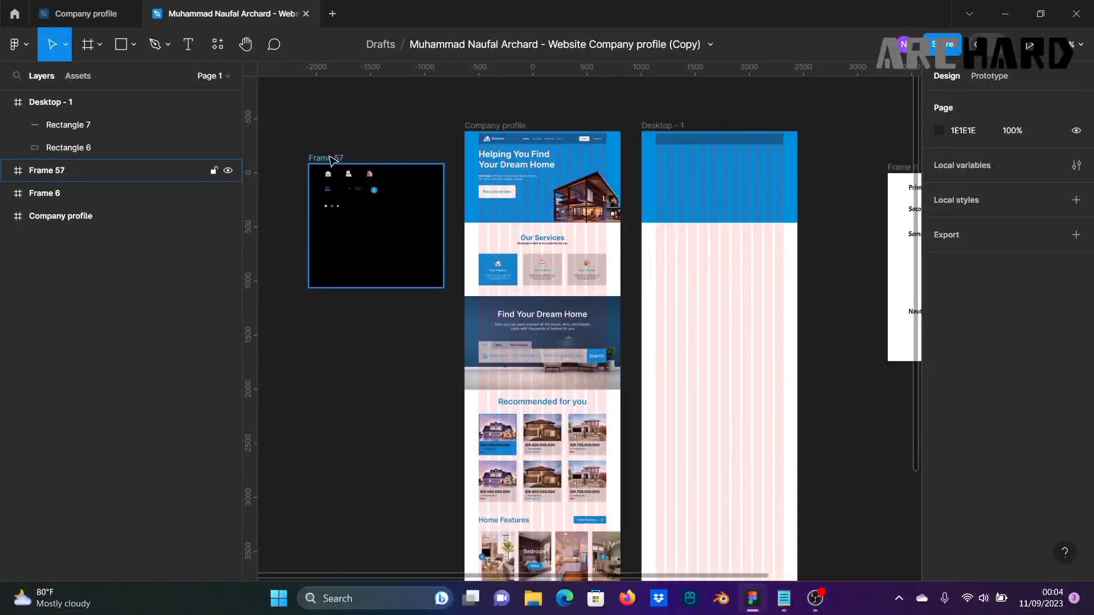
{"action": "left_click_drag", "start_coordinate": [331, 161], "coordinate": [724, 163]}
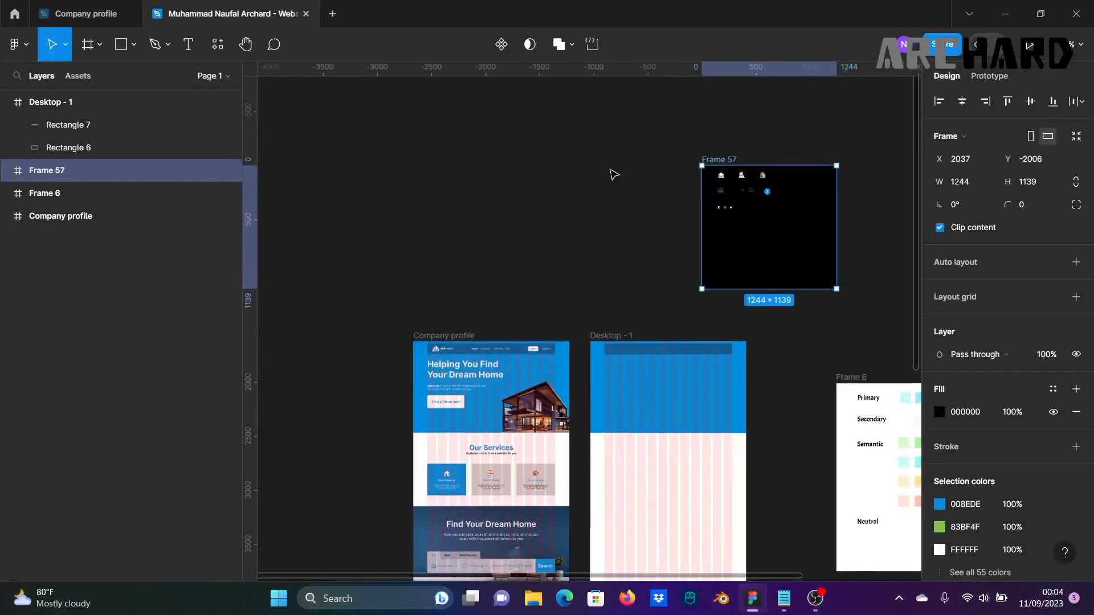
{"action": "scroll", "coordinate": [613, 174], "scroll_direction": "up", "scroll_amount": 4}
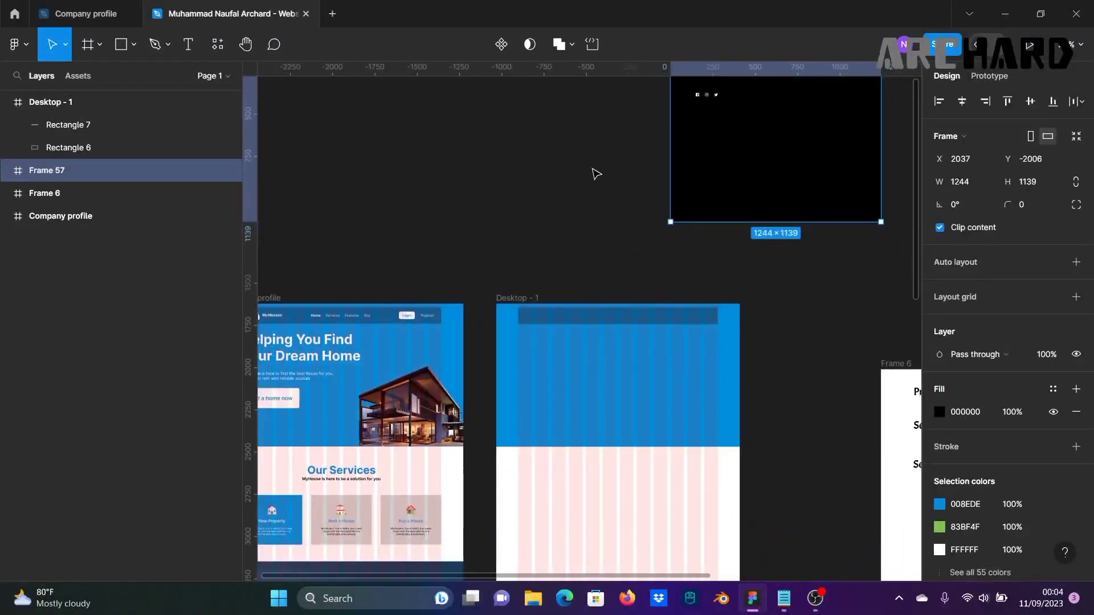
{"action": "scroll", "coordinate": [572, 237], "scroll_direction": "up", "scroll_amount": 3}
{"action": "left_click_drag", "start_coordinate": [550, 245], "coordinate": [613, 155]}
{"action": "scroll", "coordinate": [614, 155], "scroll_direction": "down", "scroll_amount": 2}
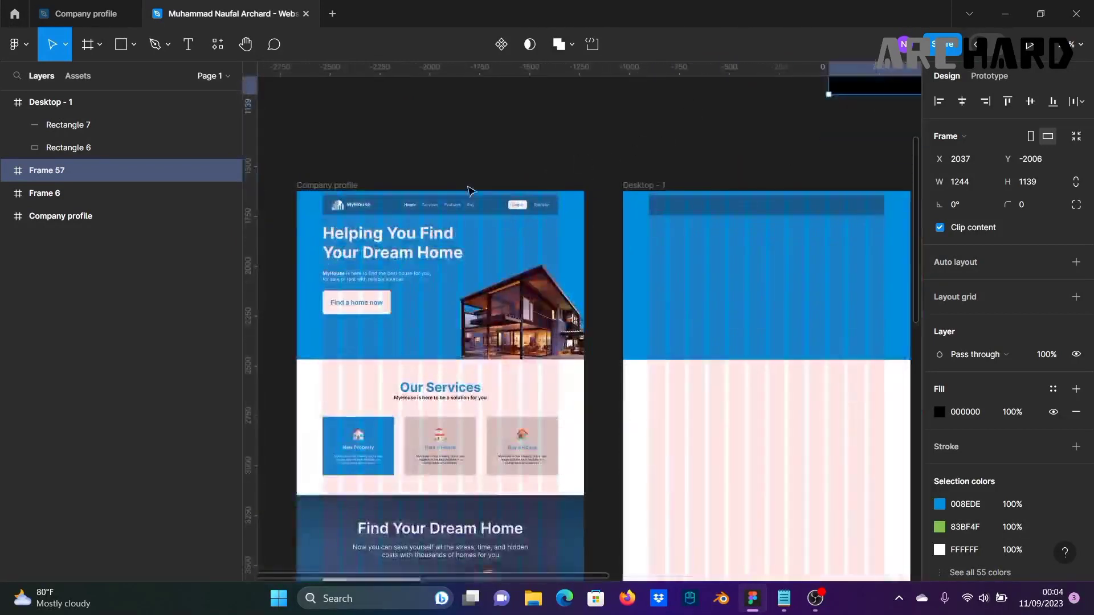
Step: Copy the MyHouse logo from the Company profile nav bar into Desktop - 1
{"action": "left_click", "coordinate": [349, 210]}
{"action": "double_click", "coordinate": [347, 210]}
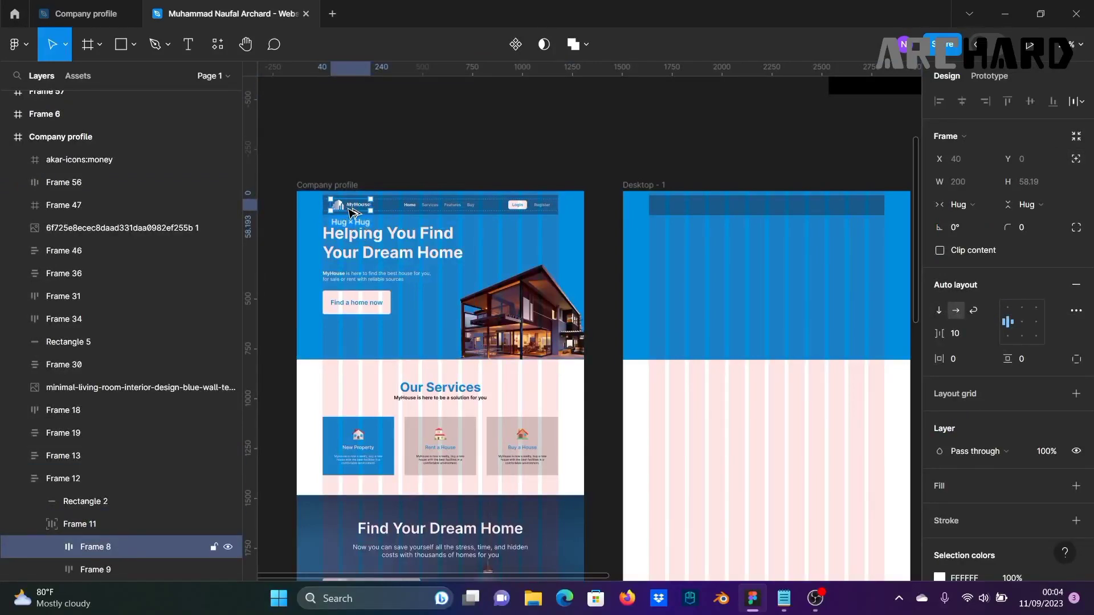
{"action": "left_click_drag", "start_coordinate": [368, 210], "coordinate": [775, 219]}
{"action": "left_click", "coordinate": [705, 157]}
Step: Nudge the copied logo into place at the left end of the dark header bar
{"action": "scroll", "coordinate": [706, 207], "scroll_direction": "up", "scroll_amount": 2}
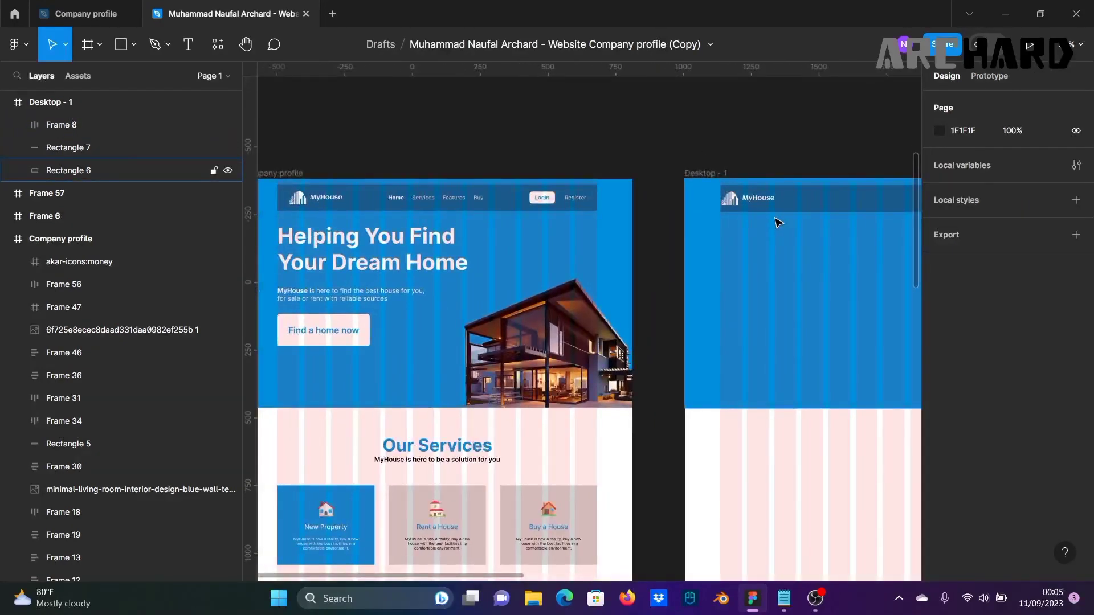
{"action": "left_click_drag", "start_coordinate": [761, 146], "coordinate": [750, 149]}
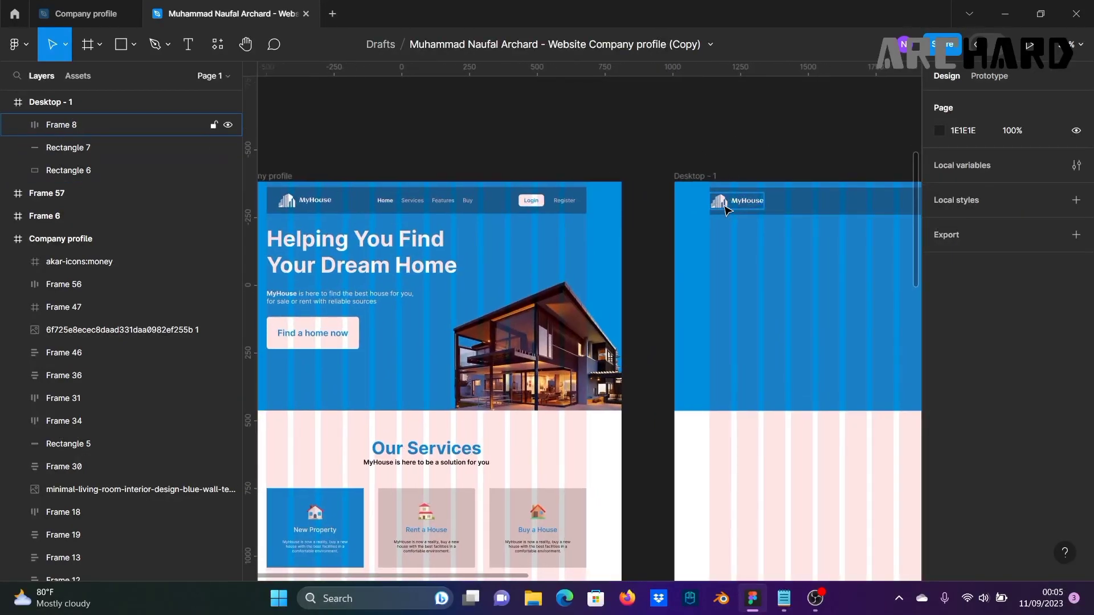
{"action": "left_click_drag", "start_coordinate": [727, 210], "coordinate": [732, 203]}
{"action": "left_click", "coordinate": [754, 152]}
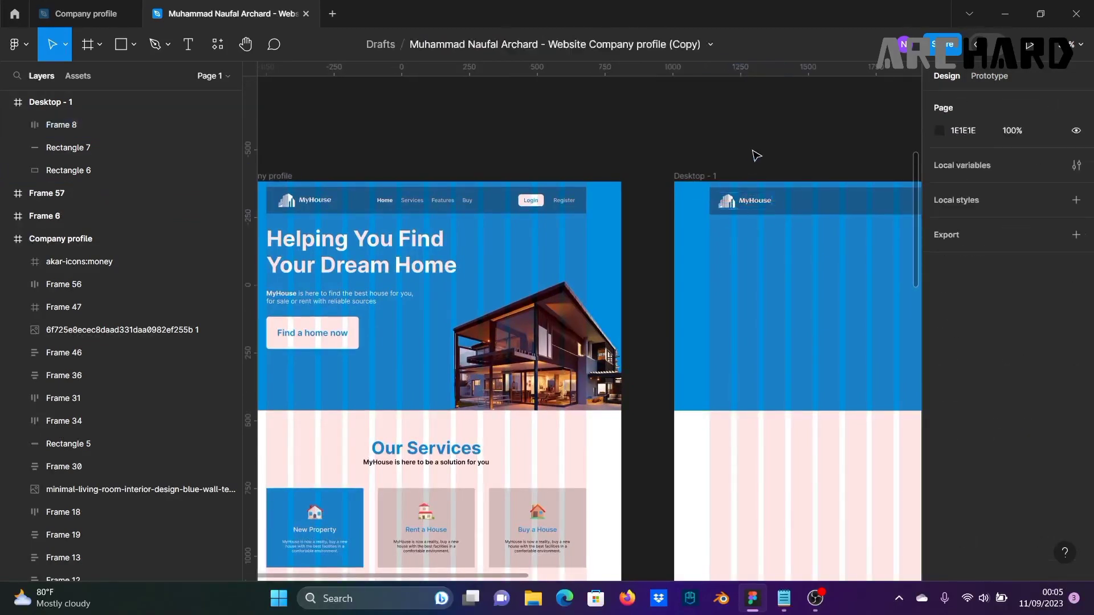
{"action": "scroll", "coordinate": [775, 151], "scroll_direction": "down", "scroll_amount": 1}
{"action": "left_click_drag", "start_coordinate": [815, 270], "coordinate": [718, 246]}
{"action": "scroll", "coordinate": [741, 246], "scroll_direction": "left", "scroll_amount": 3}
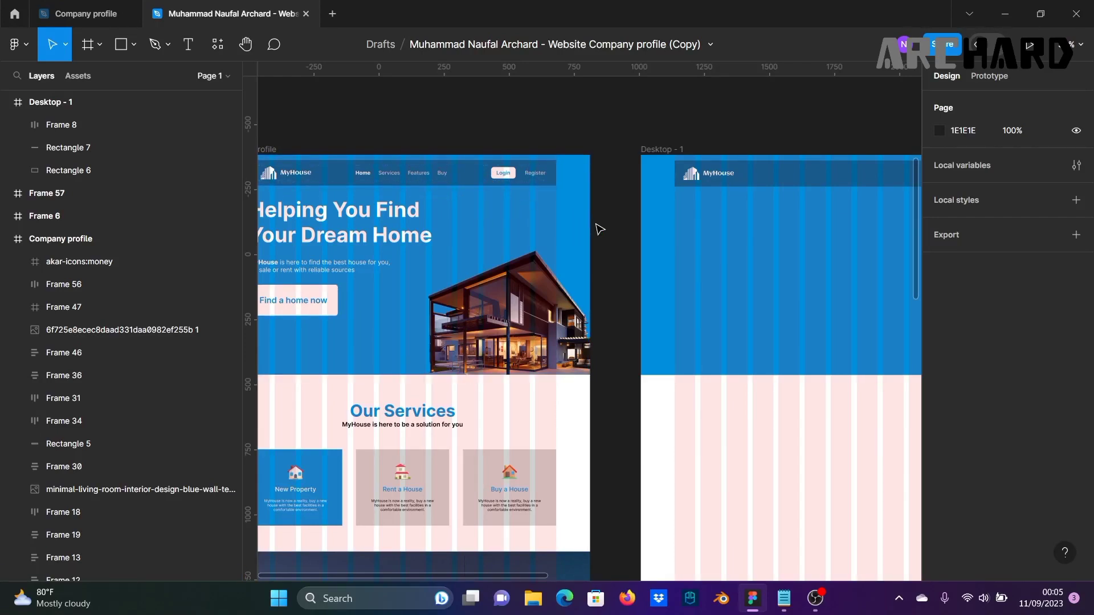
{"action": "scroll", "coordinate": [608, 228], "scroll_direction": "down", "scroll_amount": 2}
{"action": "scroll", "coordinate": [705, 222], "scroll_direction": "down", "scroll_amount": 1}
{"action": "scroll", "coordinate": [705, 222], "scroll_direction": "up", "scroll_amount": 3}
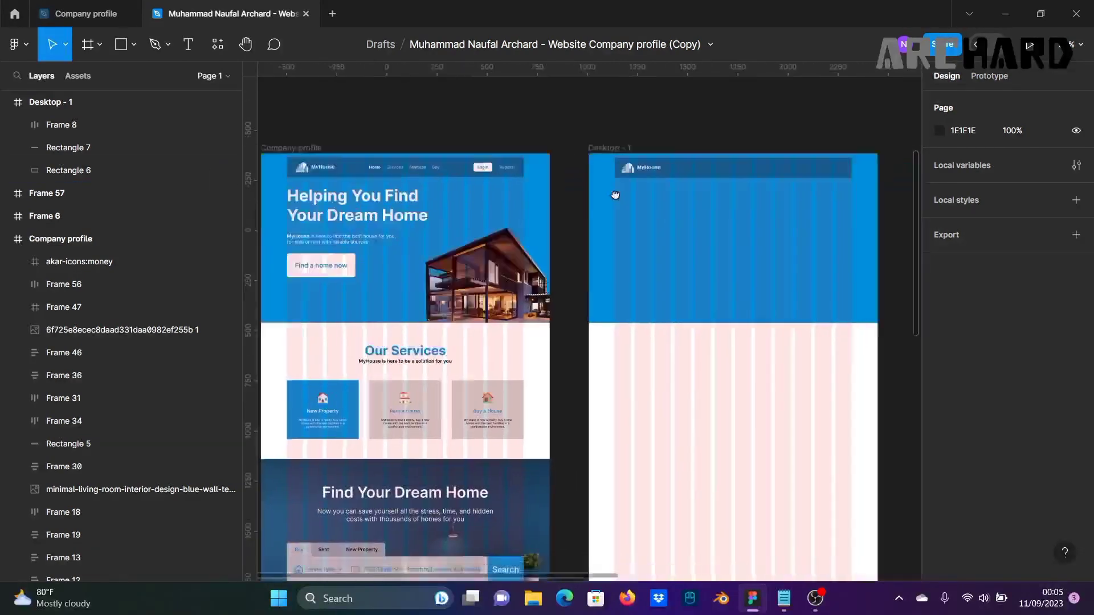
{"action": "scroll", "coordinate": [676, 166], "scroll_direction": "up", "scroll_amount": 2}
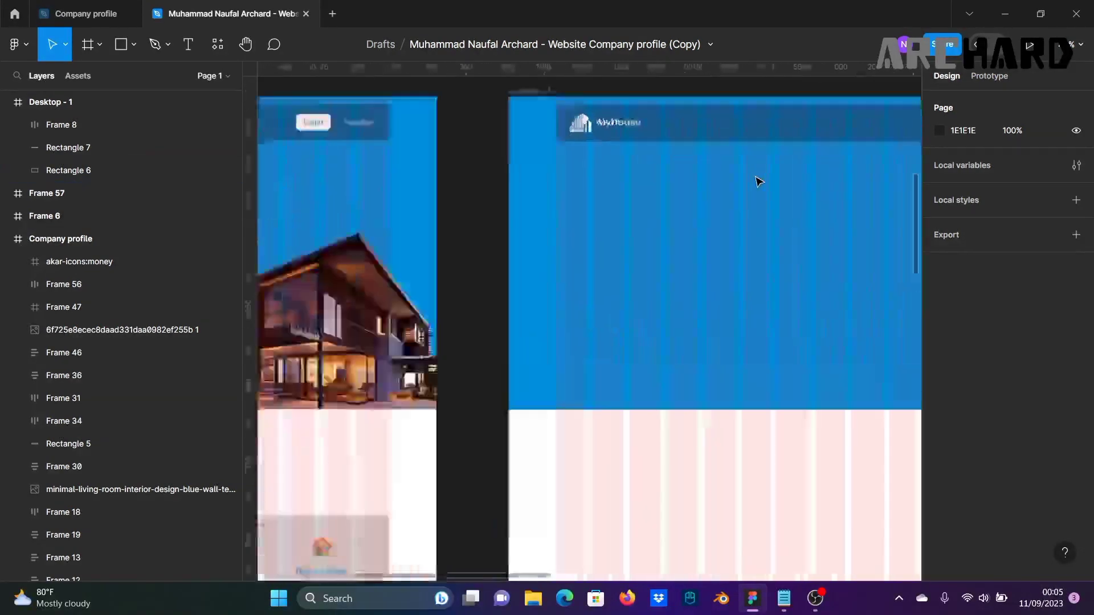
{"action": "left_click", "coordinate": [188, 43]}
{"action": "scroll", "coordinate": [740, 110], "scroll_direction": "right", "scroll_amount": 1}
{"action": "scroll", "coordinate": [740, 110], "scroll_direction": "up", "scroll_amount": 1}
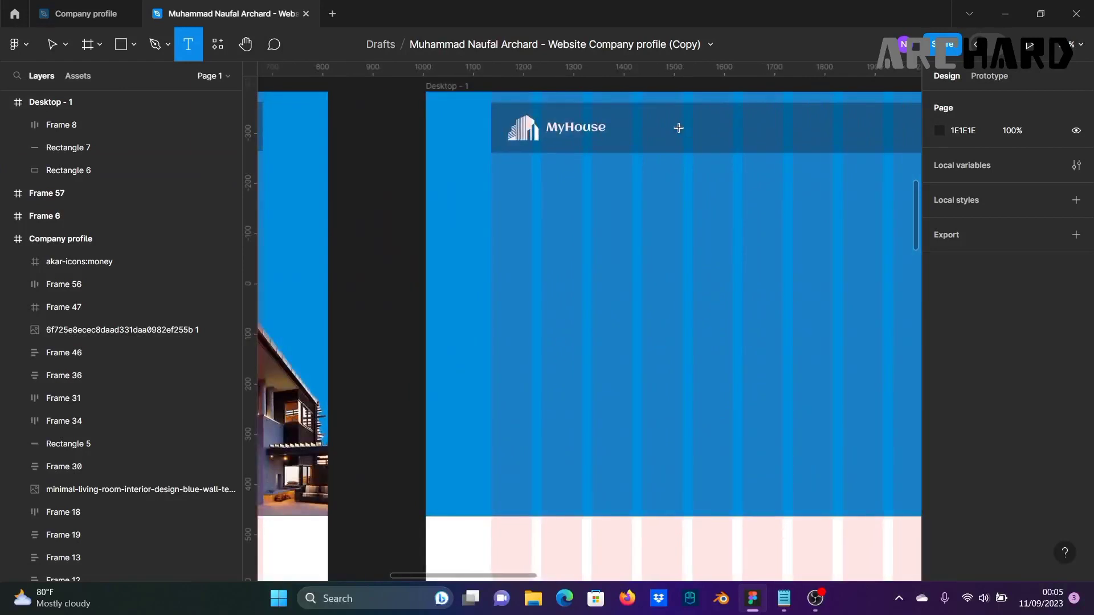
Step: Add a 'Home' text layer in the header and set it to Inter Bold
{"action": "left_click", "coordinate": [677, 127]}
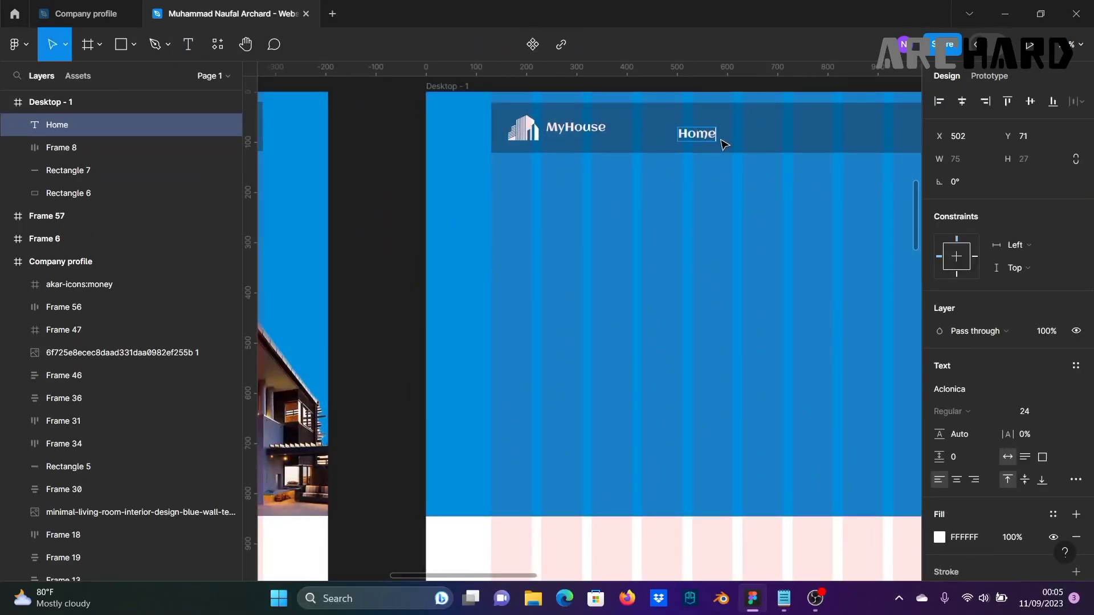
{"action": "left_click", "coordinate": [967, 383]}
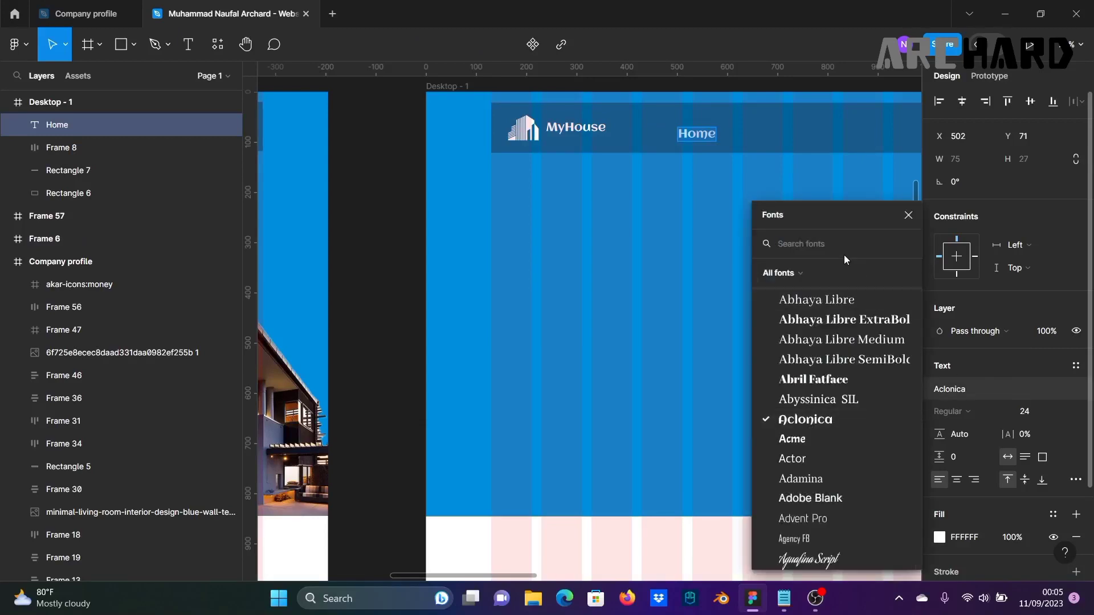
{"action": "type", "text": "inter"}
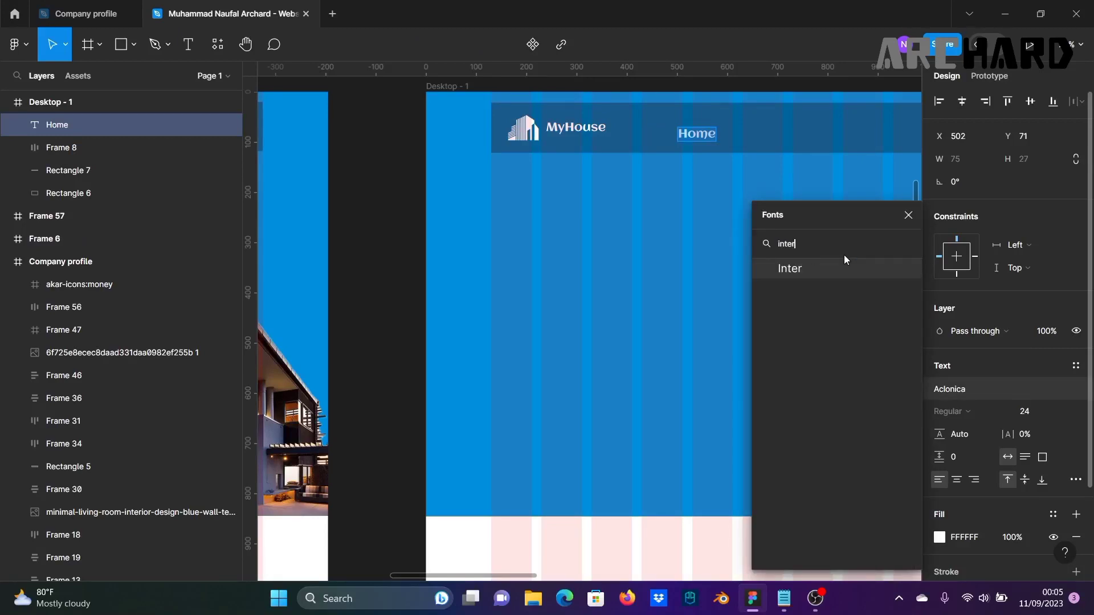
{"action": "left_click", "coordinate": [847, 276]}
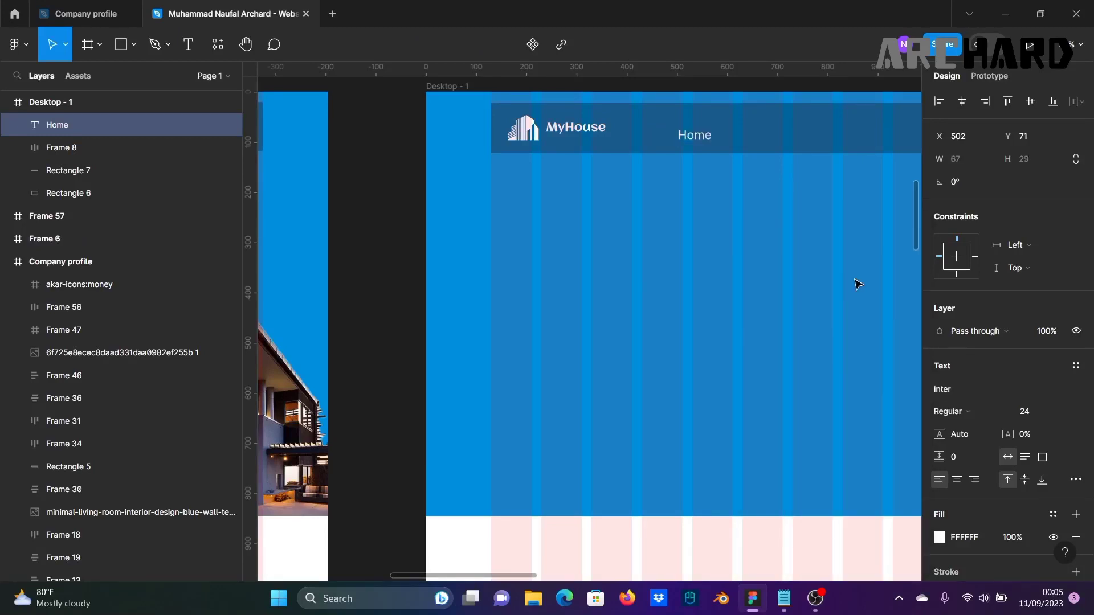
{"action": "left_click", "coordinate": [975, 411]}
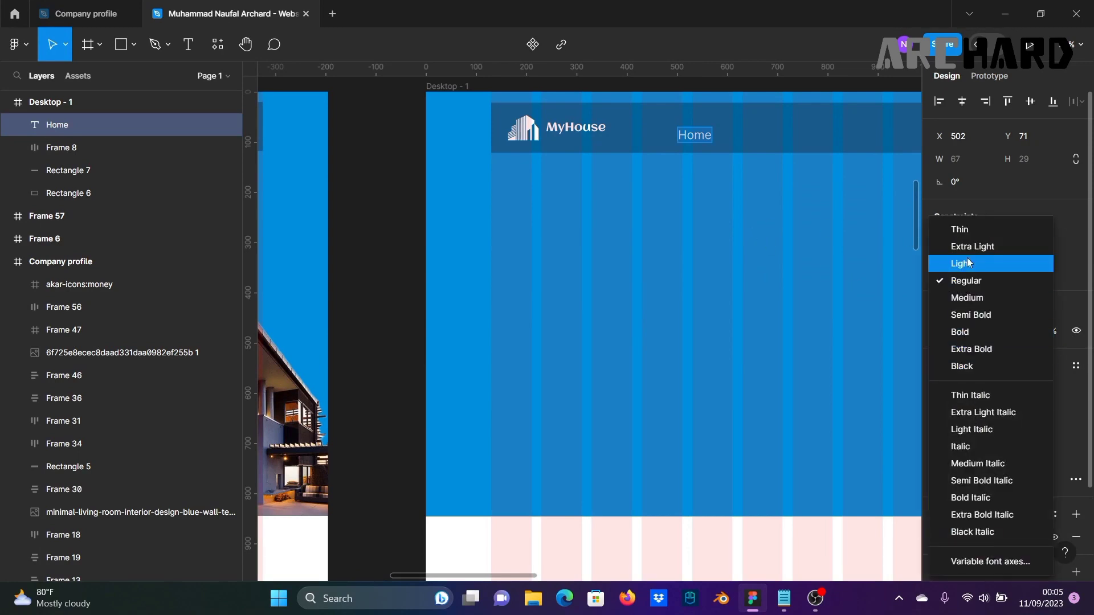
{"action": "left_click", "coordinate": [980, 336]}
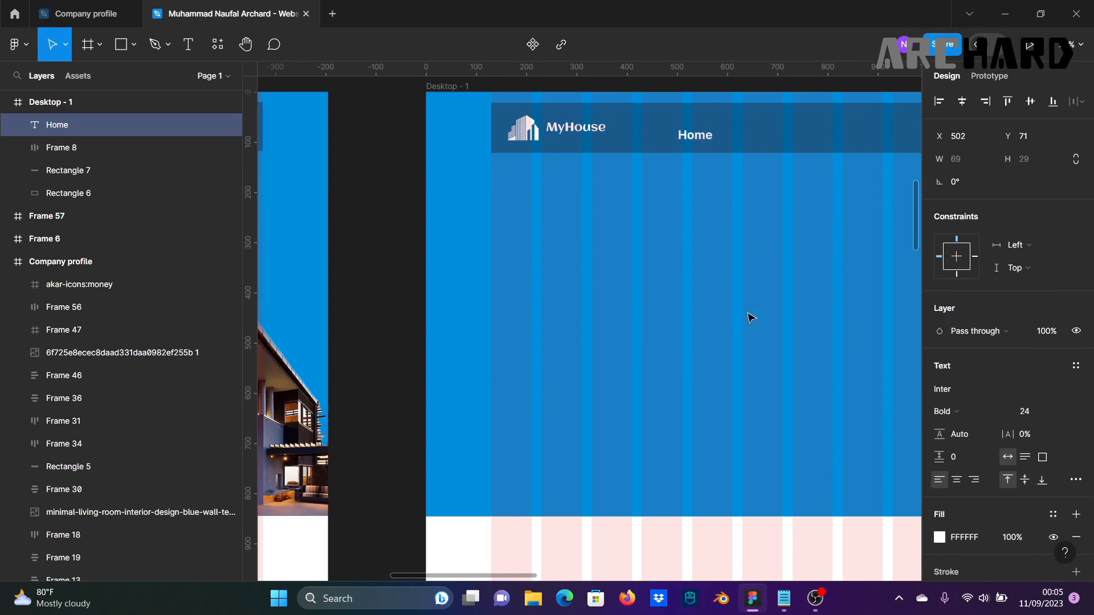
Step: Move the Home text up into the header bar beside the MyHouse logo
{"action": "scroll", "coordinate": [683, 310], "scroll_direction": "down", "scroll_amount": 2}
{"action": "left_click_drag", "start_coordinate": [656, 308], "coordinate": [871, 306]}
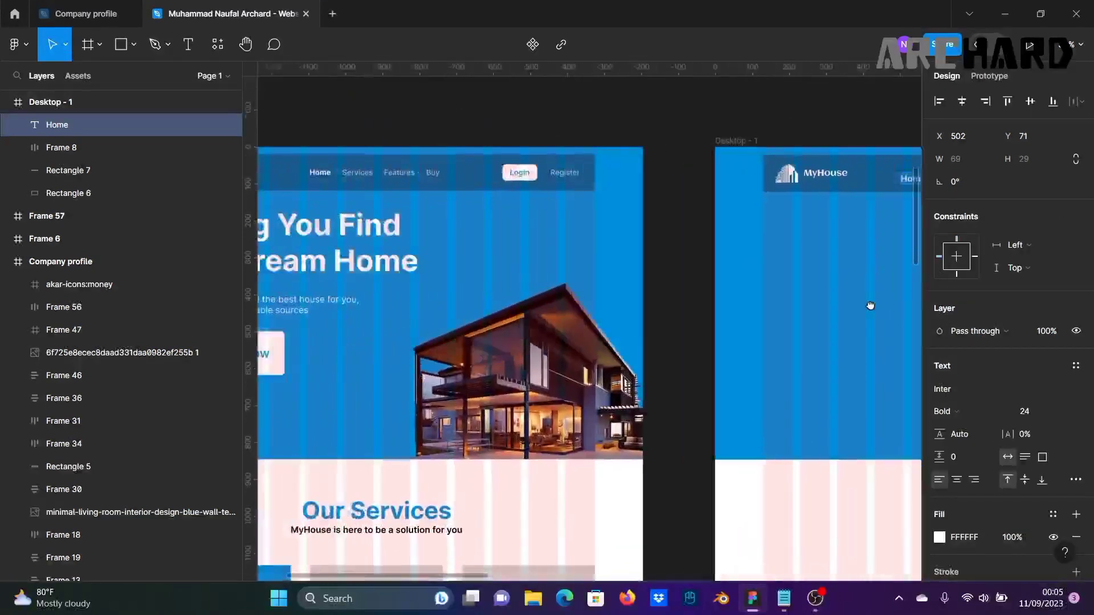
{"action": "scroll", "coordinate": [712, 252], "scroll_direction": "right", "scroll_amount": 2}
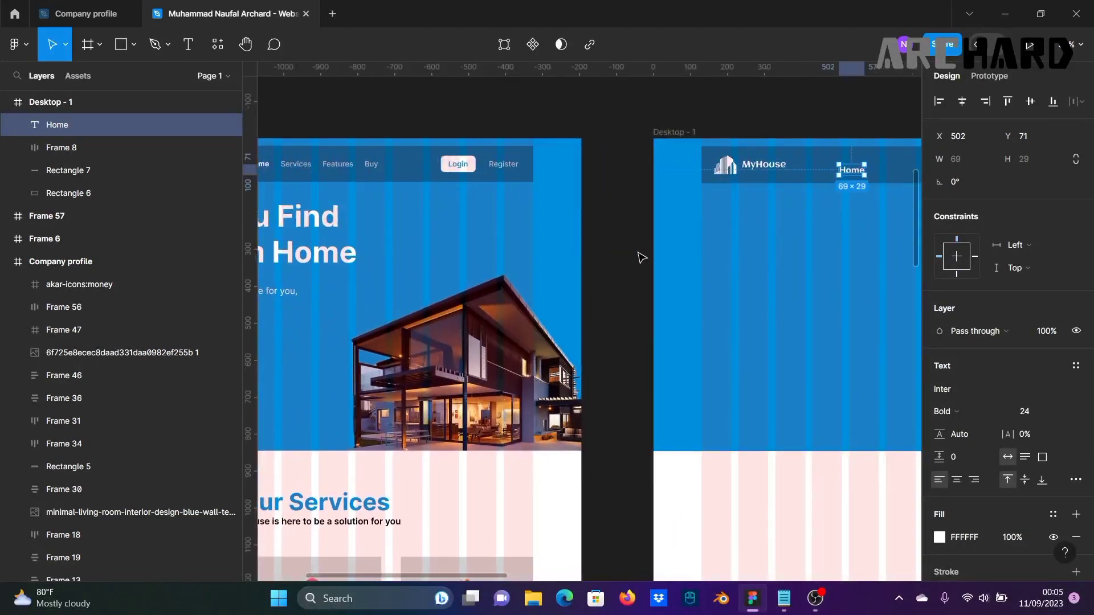
{"action": "scroll", "coordinate": [706, 228], "scroll_direction": "right", "scroll_amount": 2}
{"action": "scroll", "coordinate": [773, 209], "scroll_direction": "up", "scroll_amount": 2}
{"action": "left_click_drag", "start_coordinate": [798, 154], "coordinate": [783, 146]}
{"action": "left_click", "coordinate": [457, 224]}
{"action": "scroll", "coordinate": [501, 223], "scroll_direction": "down", "scroll_amount": 2}
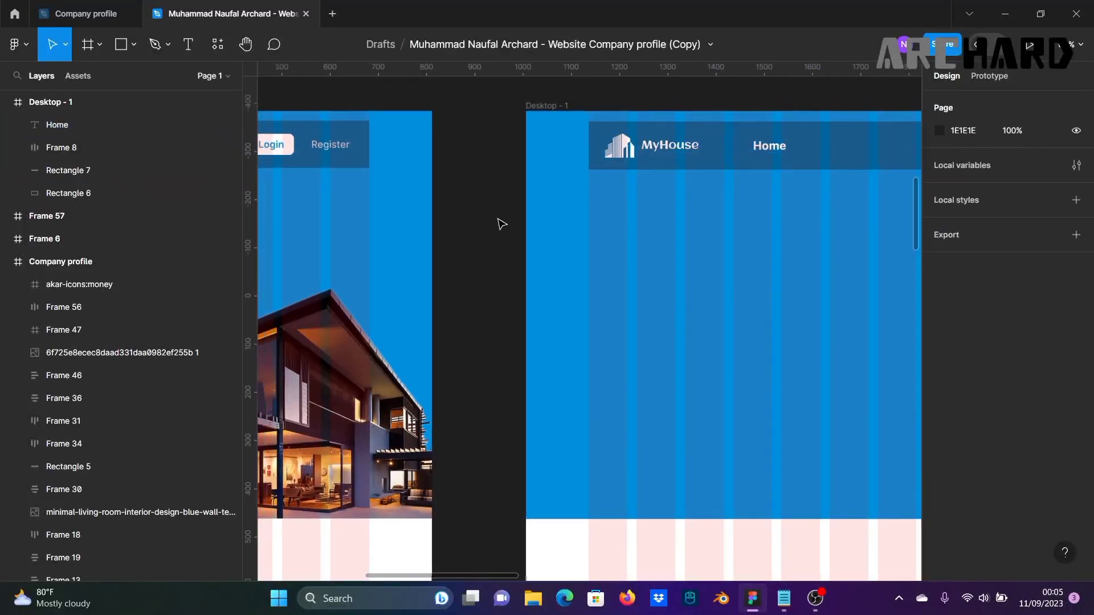
{"action": "left_click_drag", "start_coordinate": [587, 232], "coordinate": [438, 217]}
Step: Make three copies of the Home text in a row to its right
{"action": "left_click", "coordinate": [558, 149]}
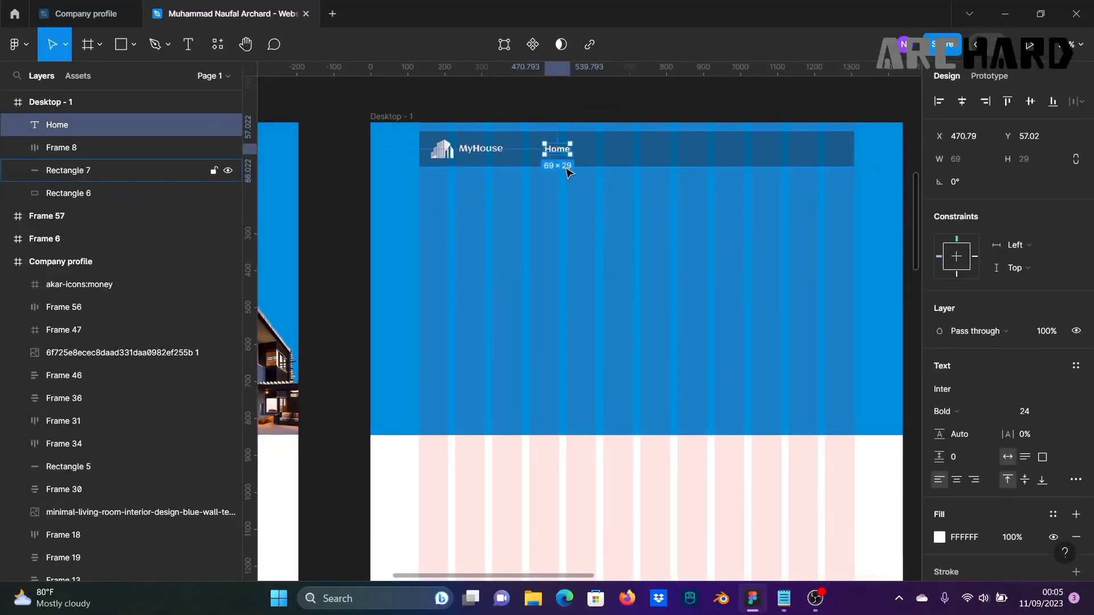
{"action": "left_click_drag", "start_coordinate": [563, 156], "coordinate": [604, 154]}
{"action": "key", "text": "ctrl+d"}
{"action": "key", "text": "ctrl+d"}
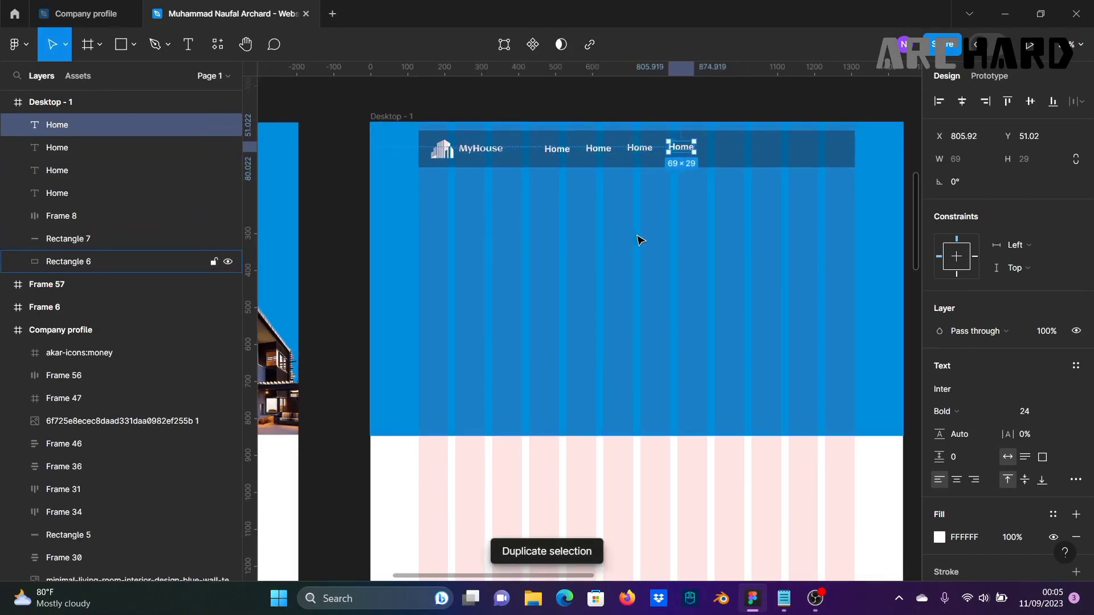
{"action": "scroll", "coordinate": [576, 259], "scroll_direction": "down", "scroll_amount": 3}
{"action": "scroll", "coordinate": [439, 220], "scroll_direction": "left", "scroll_amount": 3}
{"action": "scroll", "coordinate": [758, 237], "scroll_direction": "right", "scroll_amount": 3}
{"action": "scroll", "coordinate": [748, 237], "scroll_direction": "up", "scroll_amount": 5}
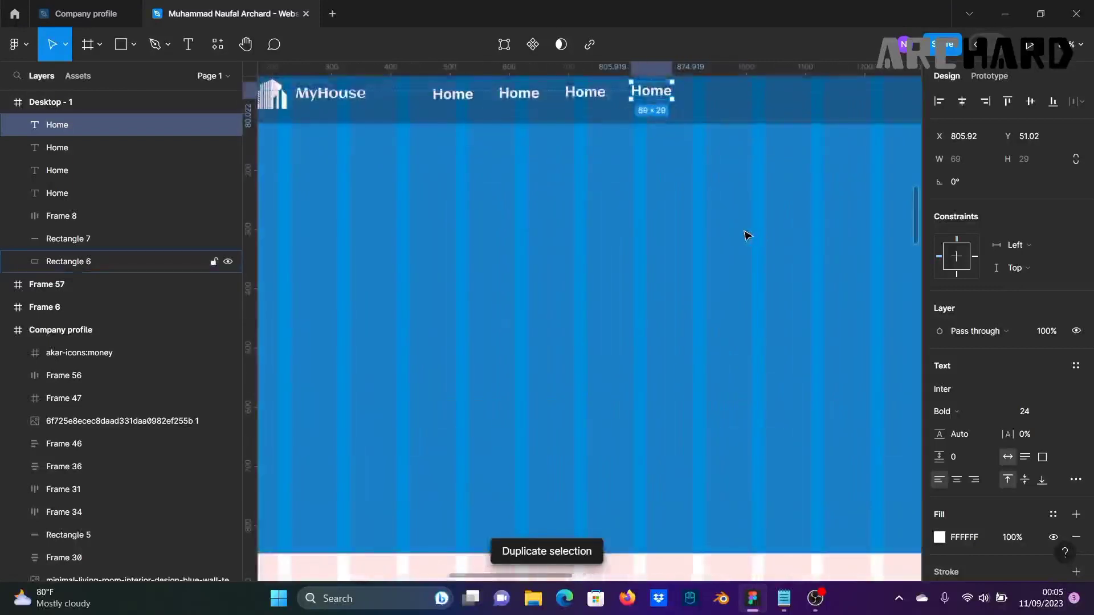
{"action": "scroll", "coordinate": [618, 208], "scroll_direction": "down", "scroll_amount": 3}
{"action": "scroll", "coordinate": [616, 210], "scroll_direction": "left", "scroll_amount": 2}
{"action": "scroll", "coordinate": [616, 210], "scroll_direction": "left", "scroll_amount": 5}
{"action": "scroll", "coordinate": [860, 207], "scroll_direction": "down", "scroll_amount": 2}
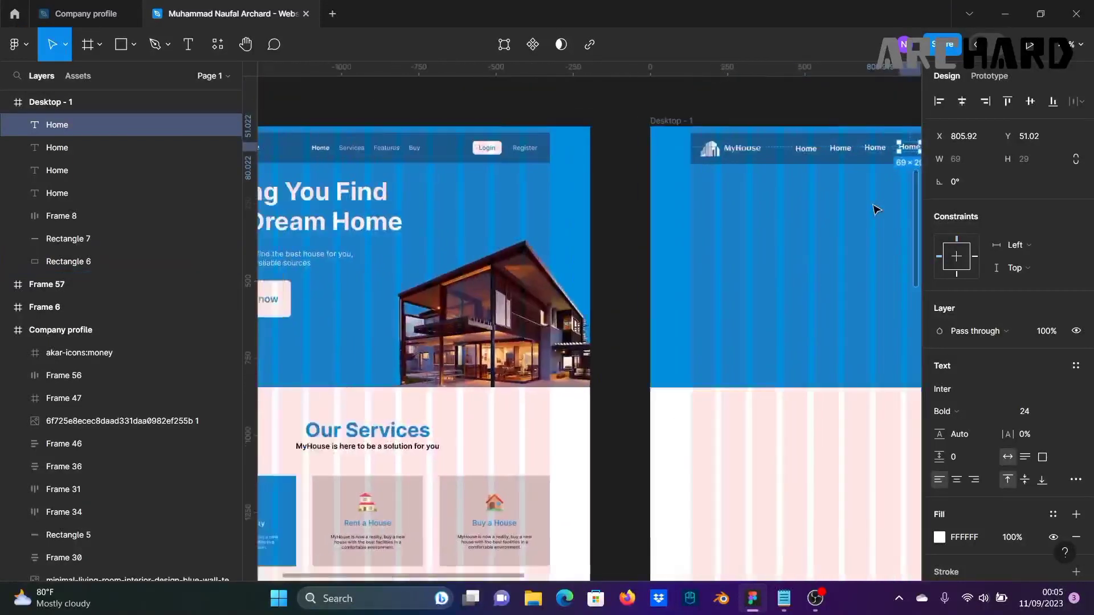
Step: Retype the copies as Services, features and Buy
{"action": "left_click", "coordinate": [849, 152]}
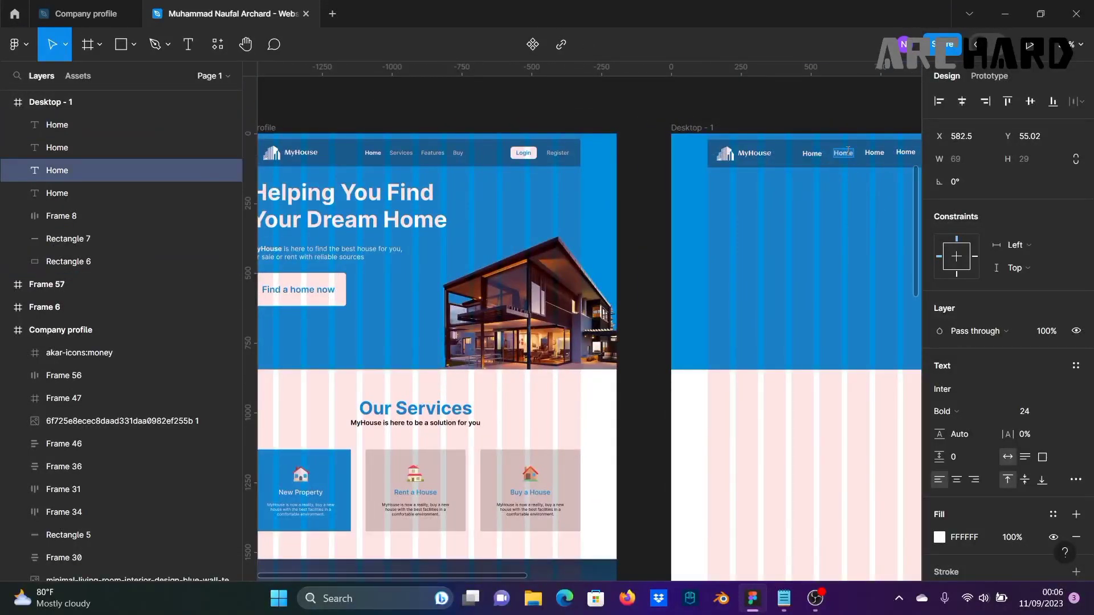
{"action": "type", "text": "Services"}
{"action": "key", "text": "Escape"}
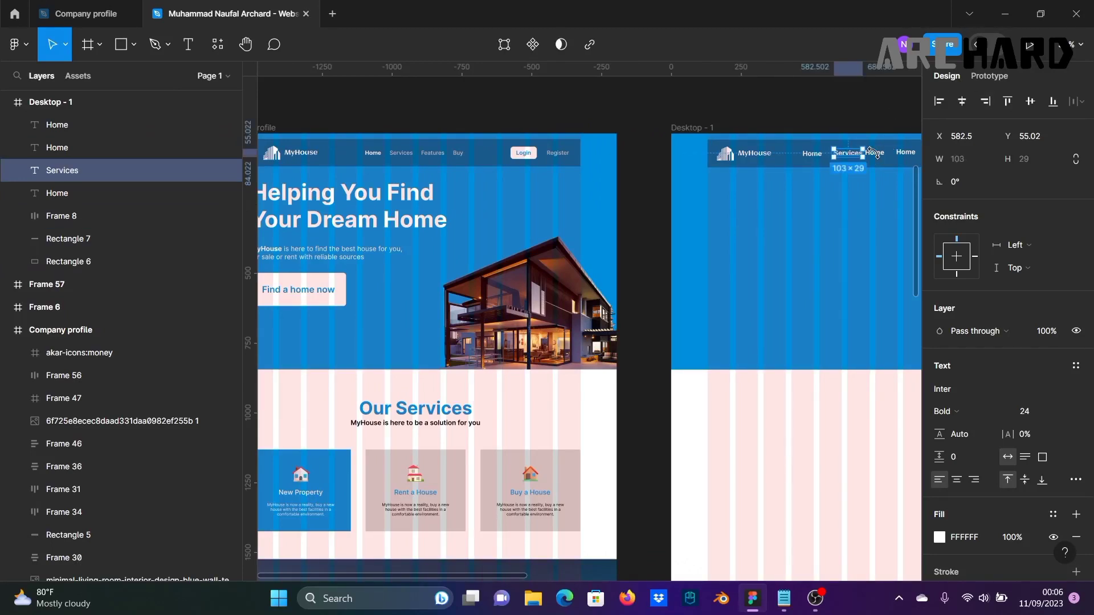
{"action": "left_click", "coordinate": [880, 155]}
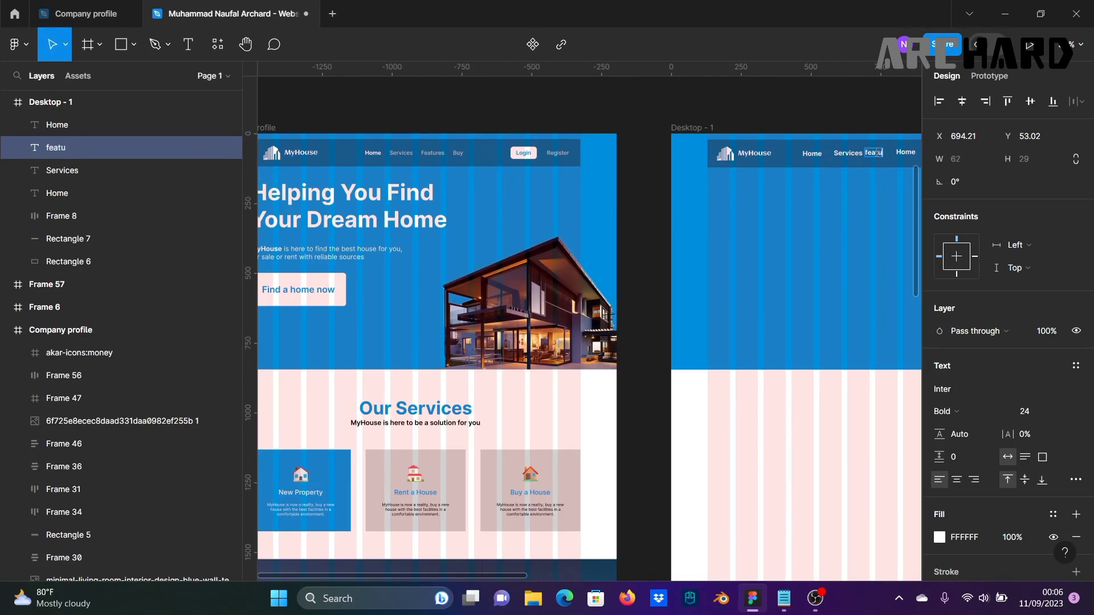
{"action": "scroll", "coordinate": [866, 131], "scroll_direction": "right", "scroll_amount": 3}
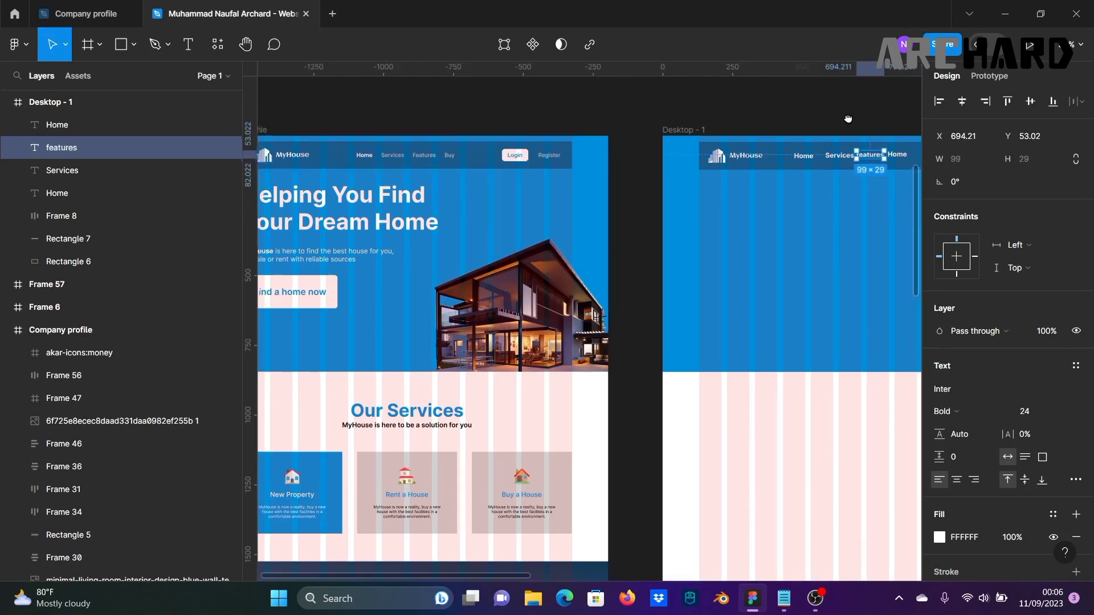
{"action": "left_click", "coordinate": [835, 159]}
{"action": "type", "text": "Buy"}
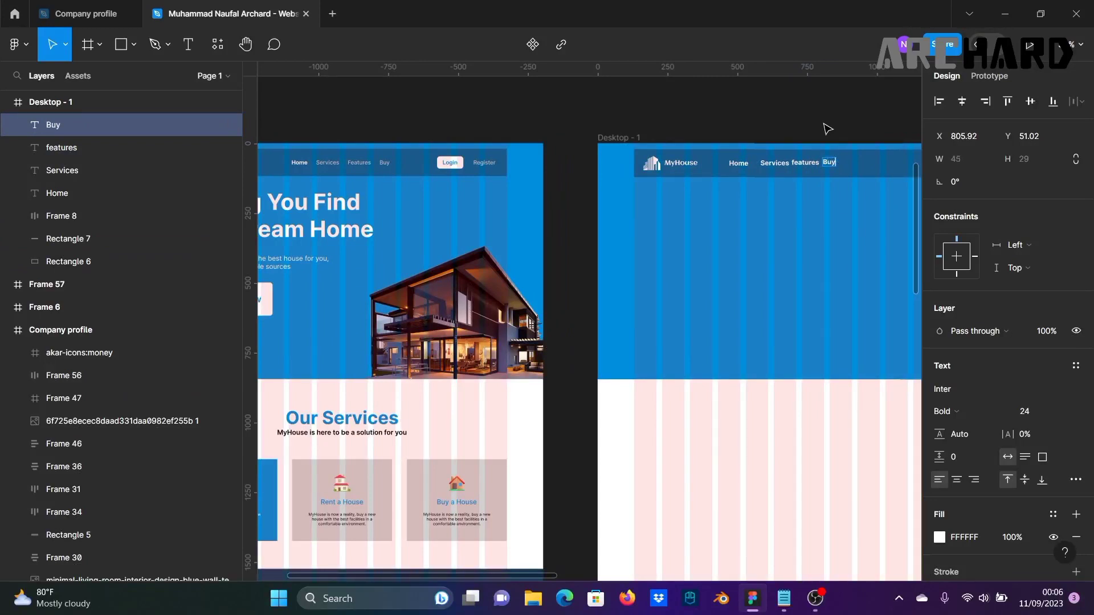
{"action": "key", "text": "Escape"}
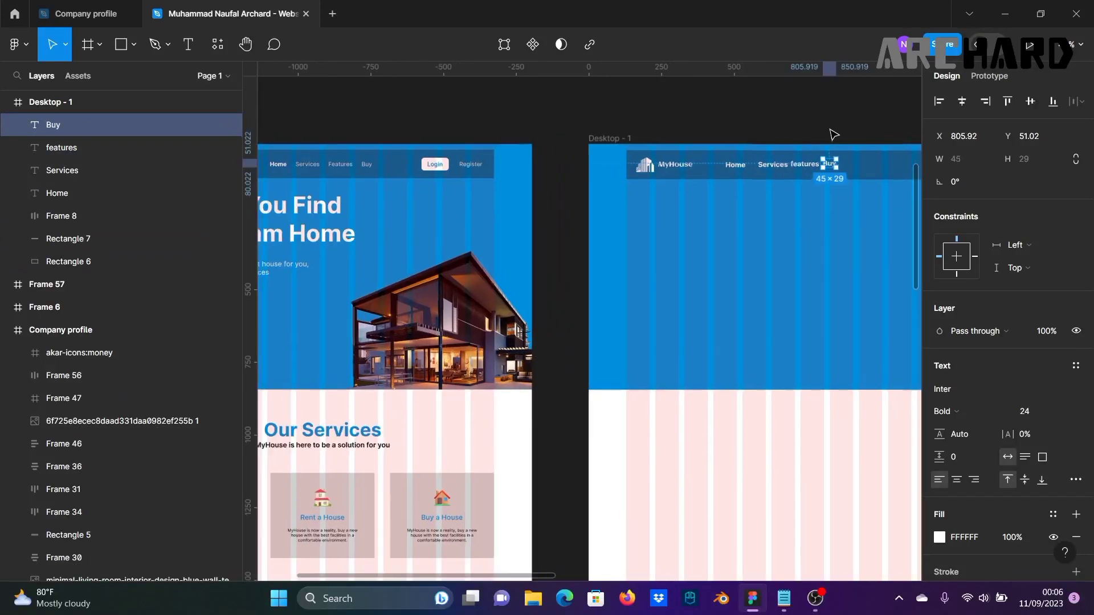
{"action": "scroll", "coordinate": [830, 131], "scroll_direction": "up", "scroll_amount": 3}
{"action": "left_click", "coordinate": [726, 157]}
{"action": "left_click", "coordinate": [746, 113]}
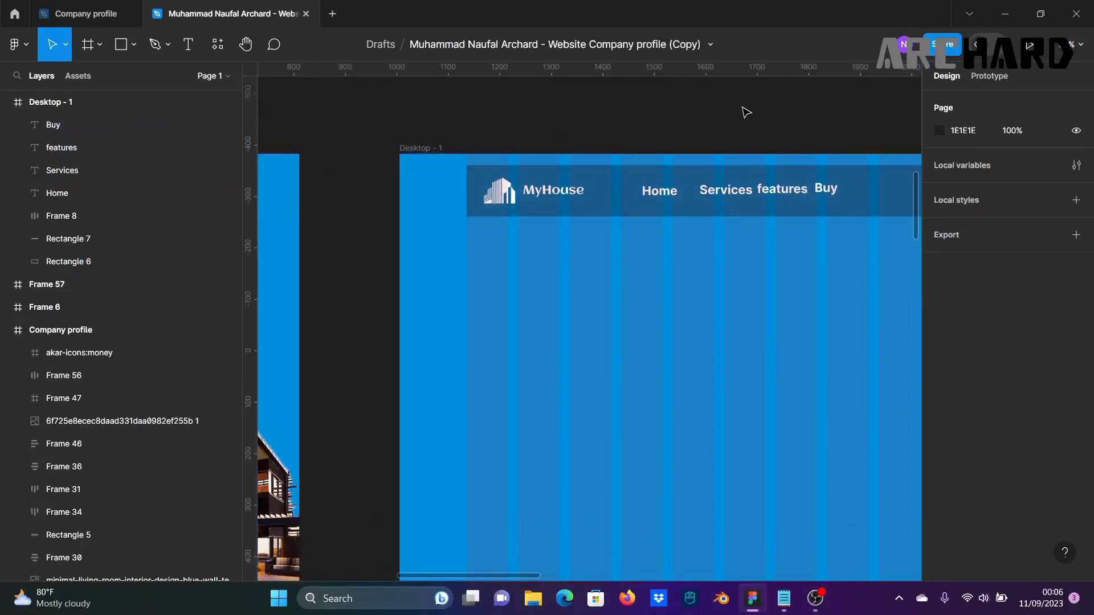
{"action": "left_click", "coordinate": [726, 189]}
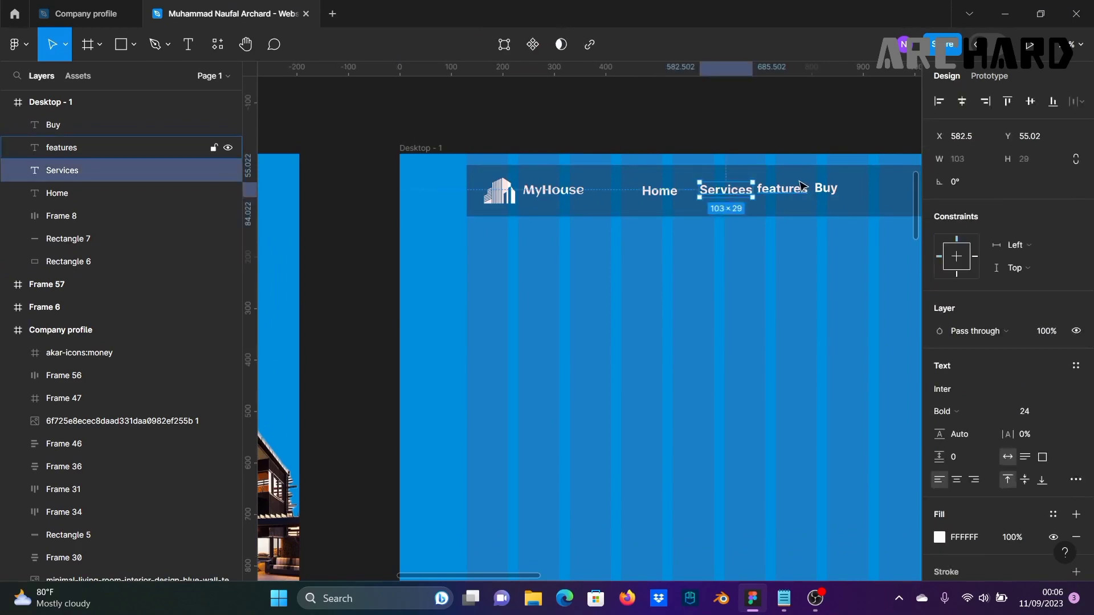
Step: Select Services, features and Buy and try Semi Bold, then Regular weight
{"action": "left_click", "coordinate": [792, 196], "text": "shift"}
{"action": "left_click", "coordinate": [836, 190], "text": "shift"}
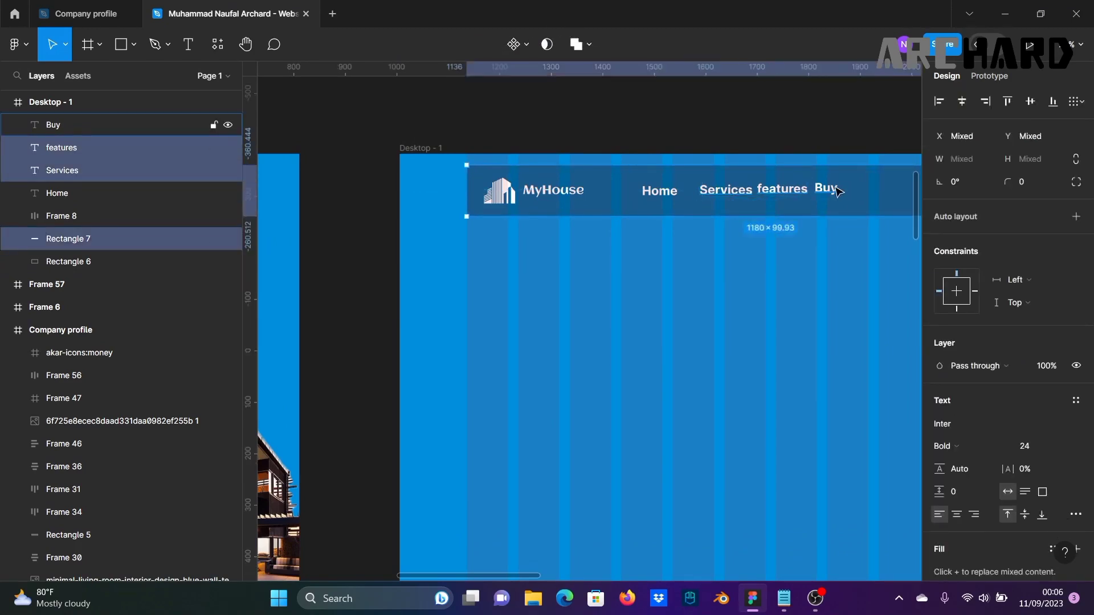
{"action": "key", "text": "Escape"}
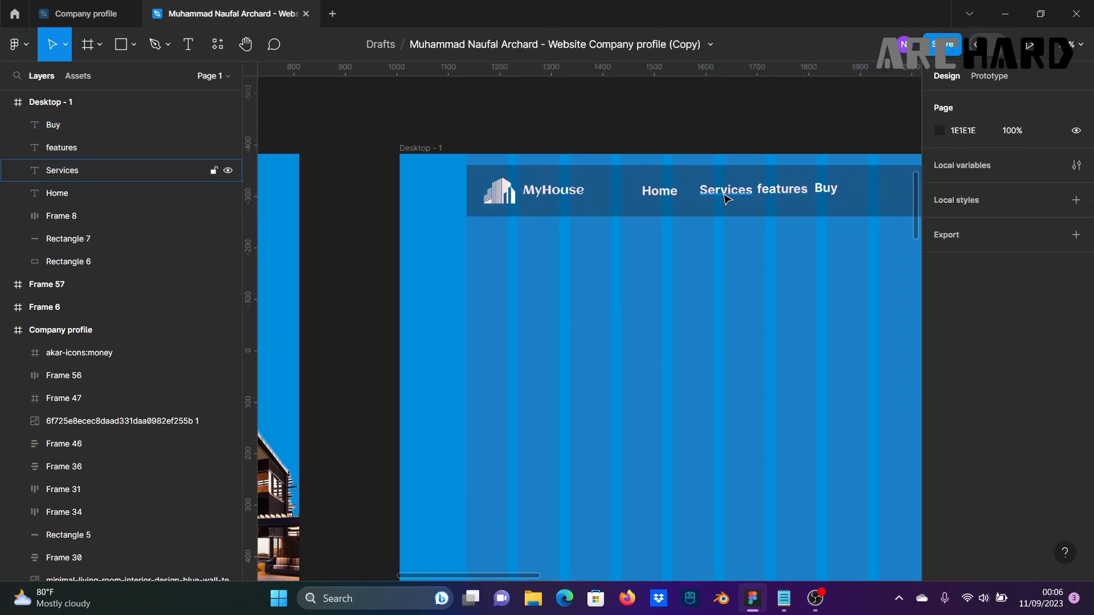
{"action": "left_click", "coordinate": [729, 194]}
{"action": "left_click", "coordinate": [766, 193], "text": "shift"}
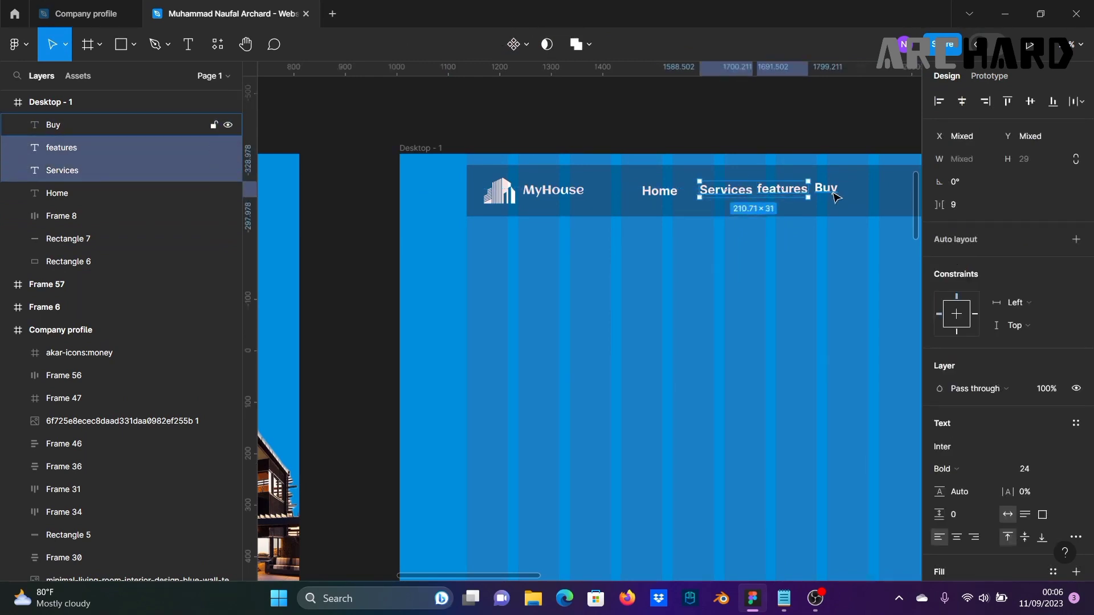
{"action": "left_click", "coordinate": [825, 188], "text": "shift"}
{"action": "left_click", "coordinate": [957, 433]}
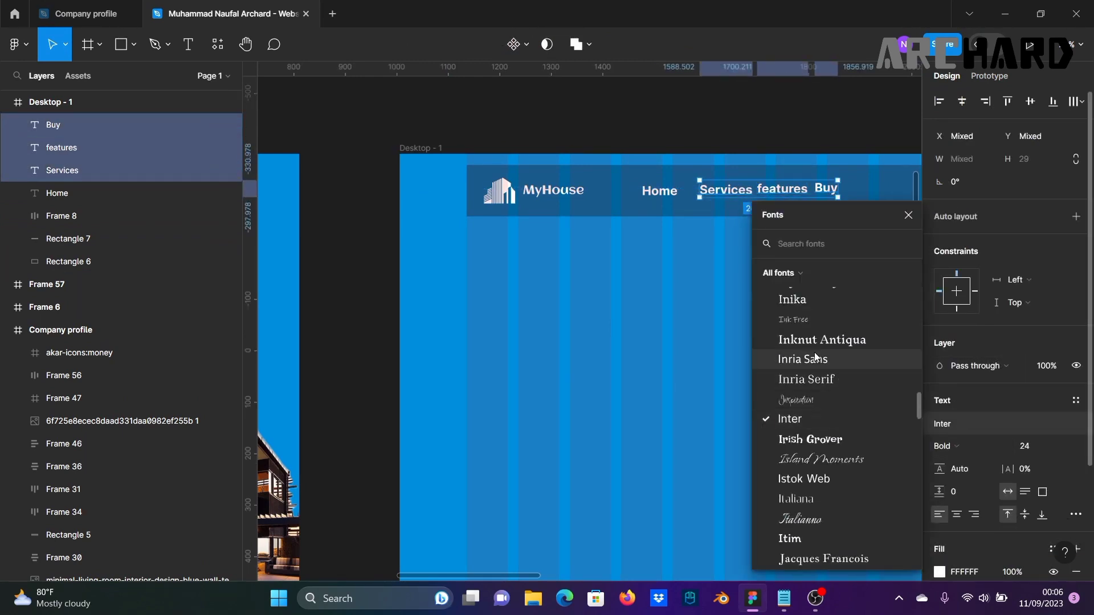
{"action": "left_click", "coordinate": [959, 438]}
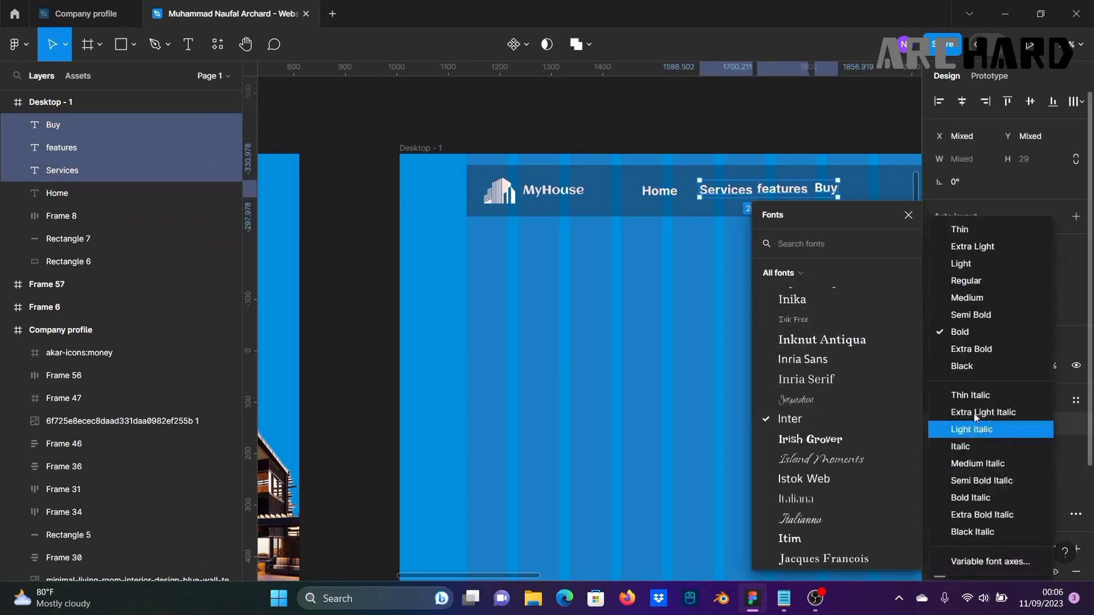
{"action": "left_click", "coordinate": [755, 144]}
{"action": "left_click", "coordinate": [976, 449]}
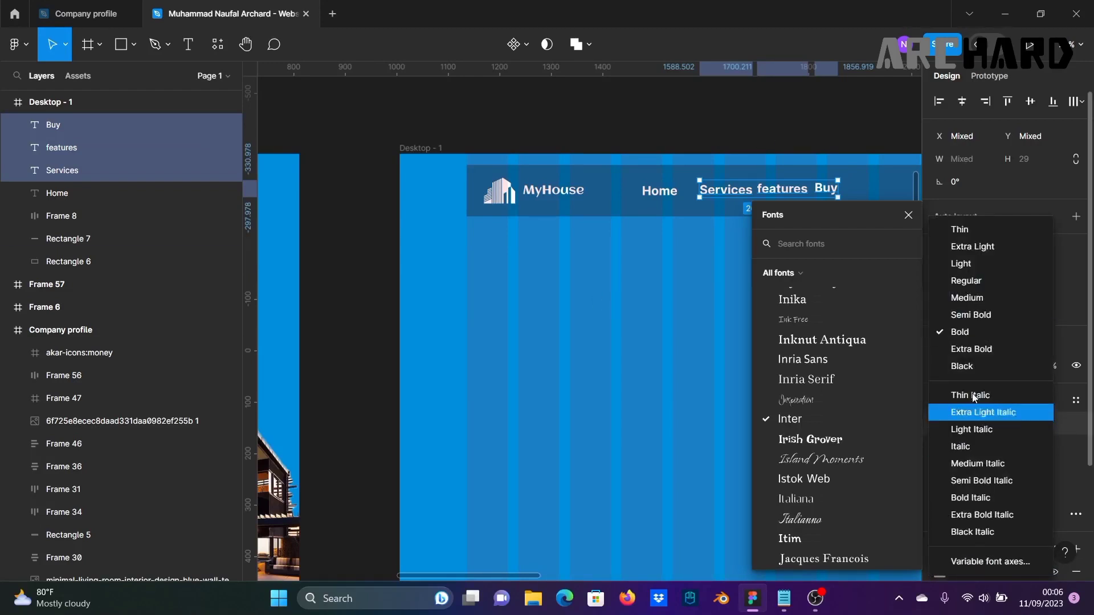
{"action": "left_click", "coordinate": [981, 316]}
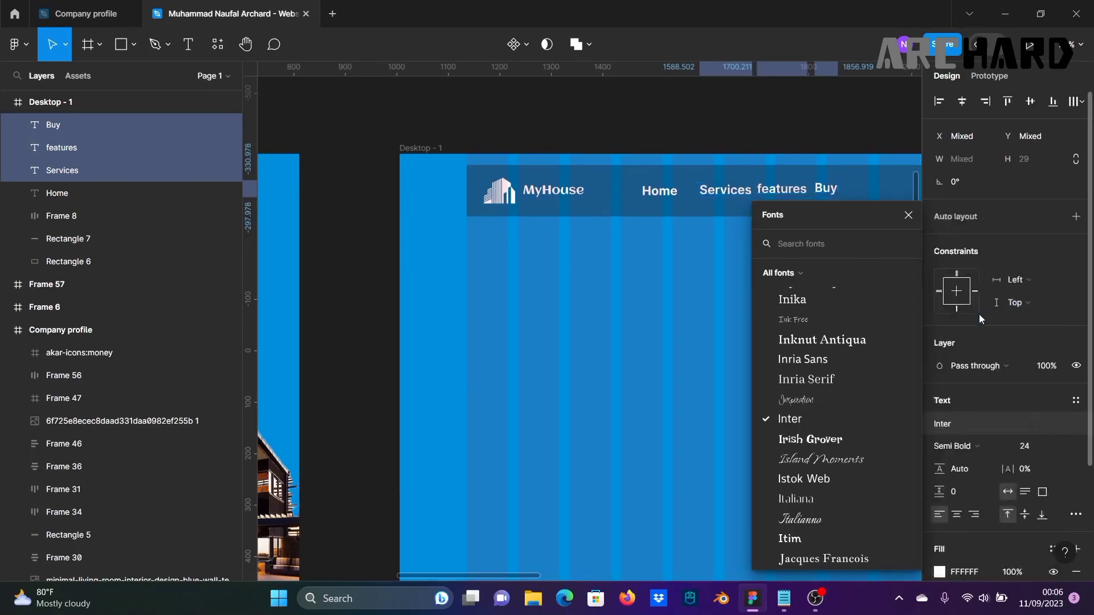
{"action": "left_click", "coordinate": [974, 445]}
{"action": "left_click", "coordinate": [980, 281]}
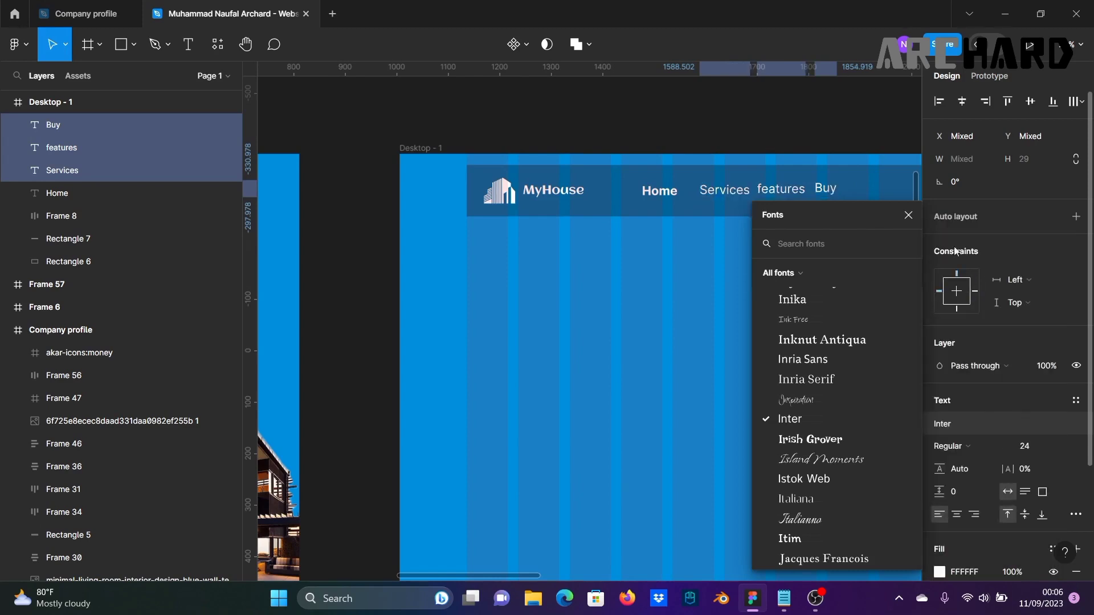
{"action": "left_click", "coordinate": [776, 129]}
Step: Reselect Services, features and Buy and set them to Medium weight
{"action": "scroll", "coordinate": [577, 282], "scroll_direction": "down", "scroll_amount": 1}
{"action": "left_click_drag", "start_coordinate": [577, 281], "coordinate": [546, 205]}
{"action": "scroll", "coordinate": [835, 241], "scroll_direction": "down", "scroll_amount": 1}
{"action": "left_click", "coordinate": [660, 170]}
{"action": "left_click", "coordinate": [687, 167]}
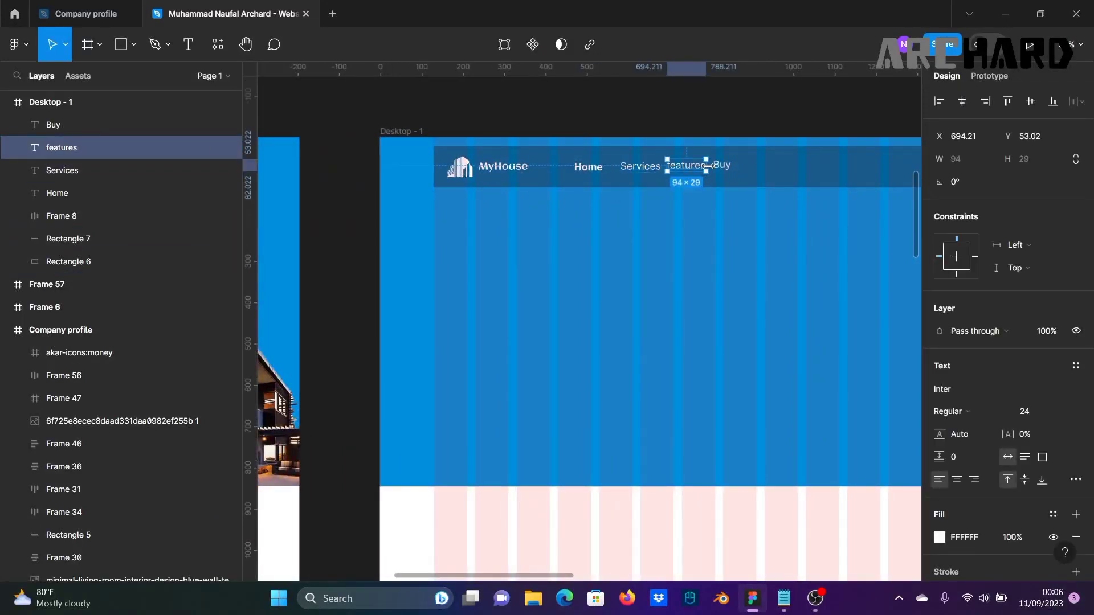
{"action": "left_click", "coordinate": [722, 166], "text": "shift"}
{"action": "left_click", "coordinate": [655, 171], "text": "shift"}
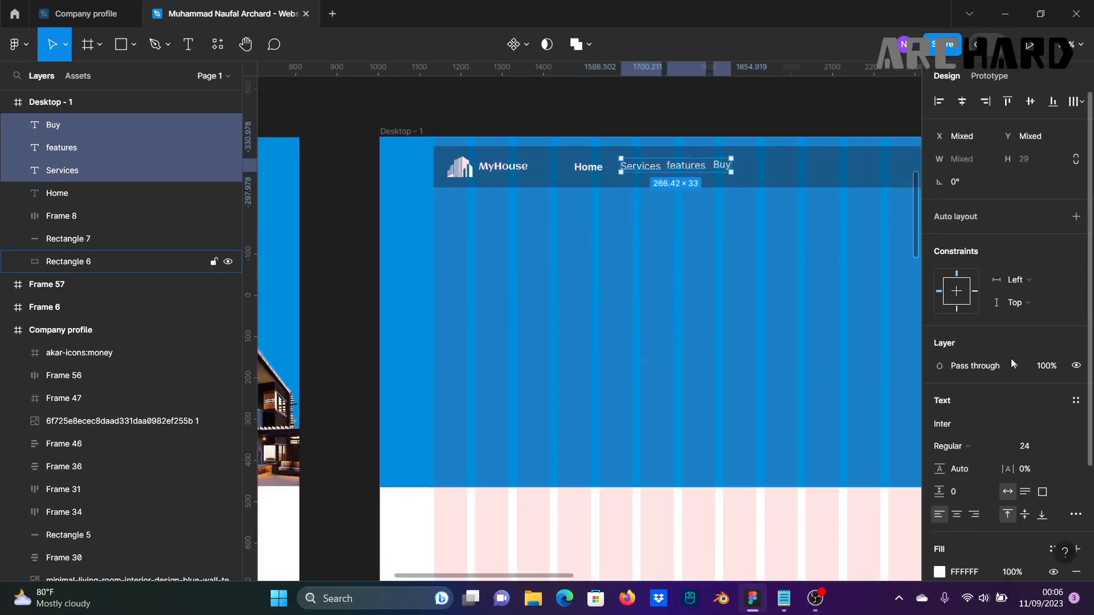
{"action": "left_click", "coordinate": [977, 442]}
{"action": "left_click", "coordinate": [1005, 302]}
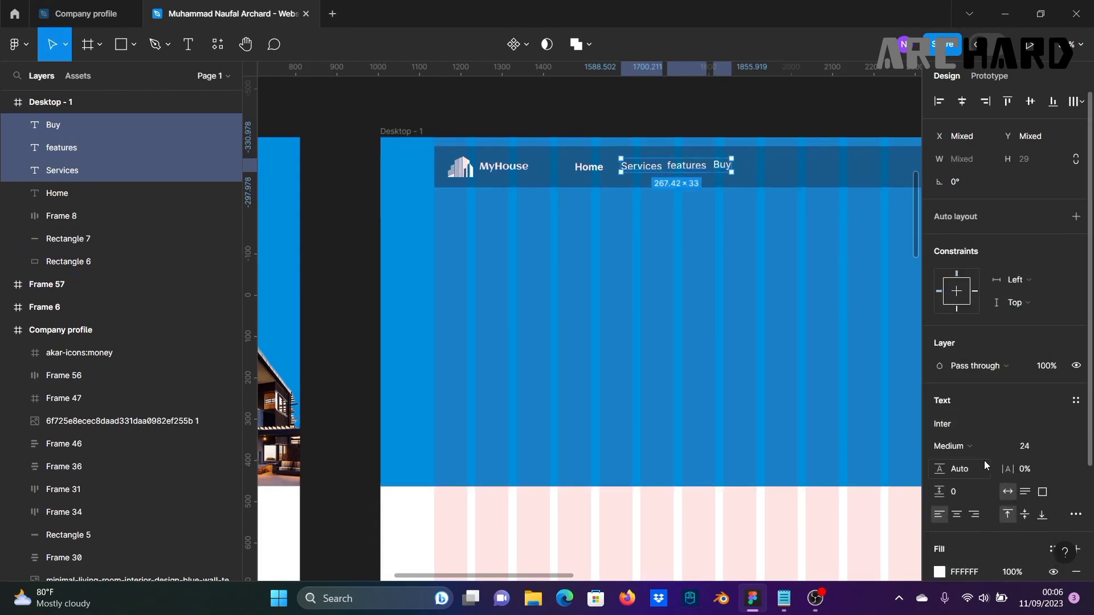
Step: Colour the three nav links grey B0B0B0
{"action": "left_click", "coordinate": [939, 572]}
{"action": "left_click_drag", "start_coordinate": [784, 267], "coordinate": [747, 276]}
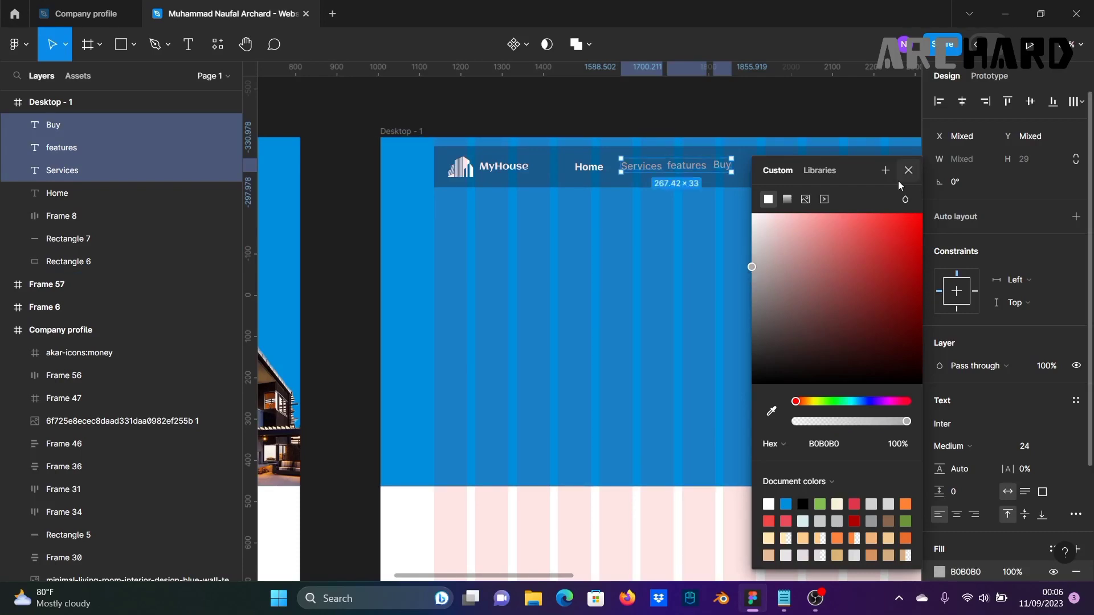
{"action": "left_click", "coordinate": [909, 171]}
{"action": "left_click", "coordinate": [840, 126]}
{"action": "scroll", "coordinate": [769, 140], "scroll_direction": "down", "scroll_amount": 2}
{"action": "left_click_drag", "start_coordinate": [674, 292], "coordinate": [545, 329]}
{"action": "scroll", "coordinate": [672, 268], "scroll_direction": "up", "scroll_amount": 1}
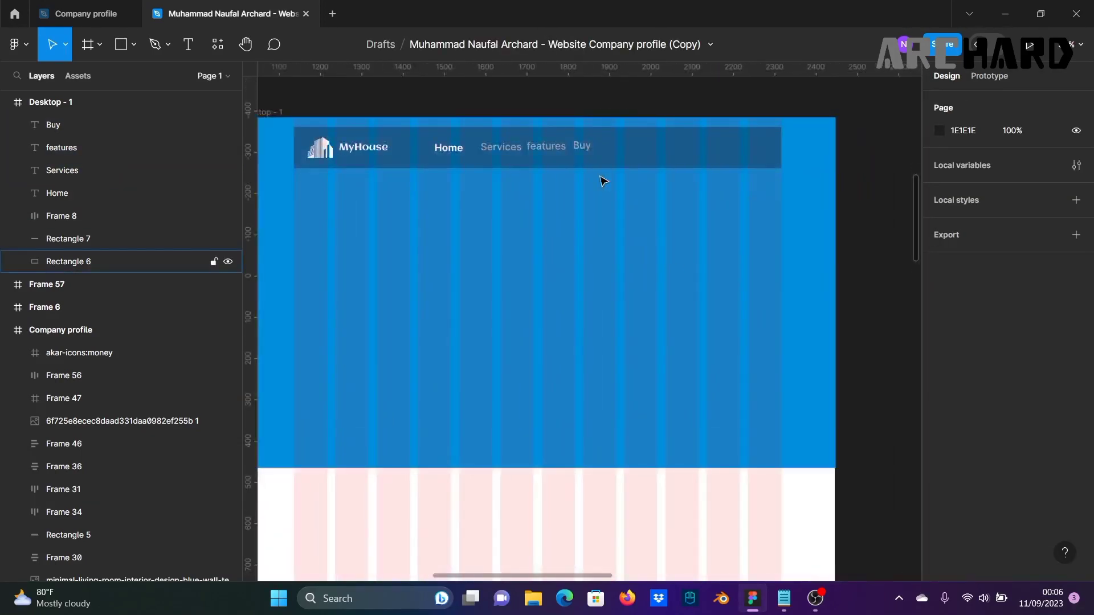
{"action": "scroll", "coordinate": [525, 163], "scroll_direction": "down", "scroll_amount": 1}
{"action": "left_click_drag", "start_coordinate": [522, 212], "coordinate": [775, 213]}
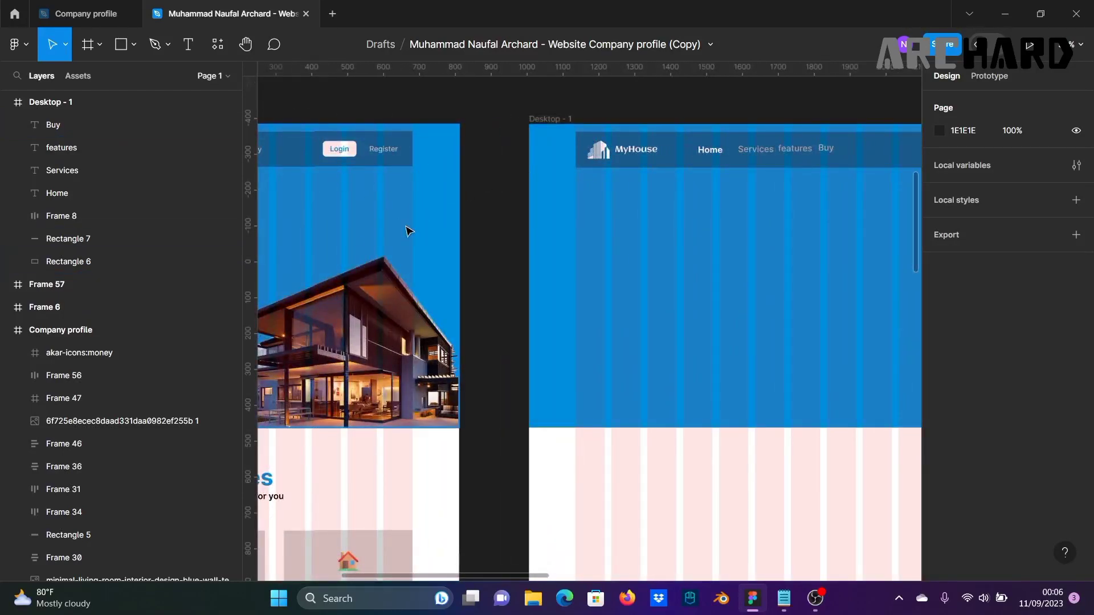
Step: Duplicate Buy twice to the bar's right end and wrap the middle copy in auto layout
{"action": "scroll", "coordinate": [399, 225], "scroll_direction": "right", "scroll_amount": 3}
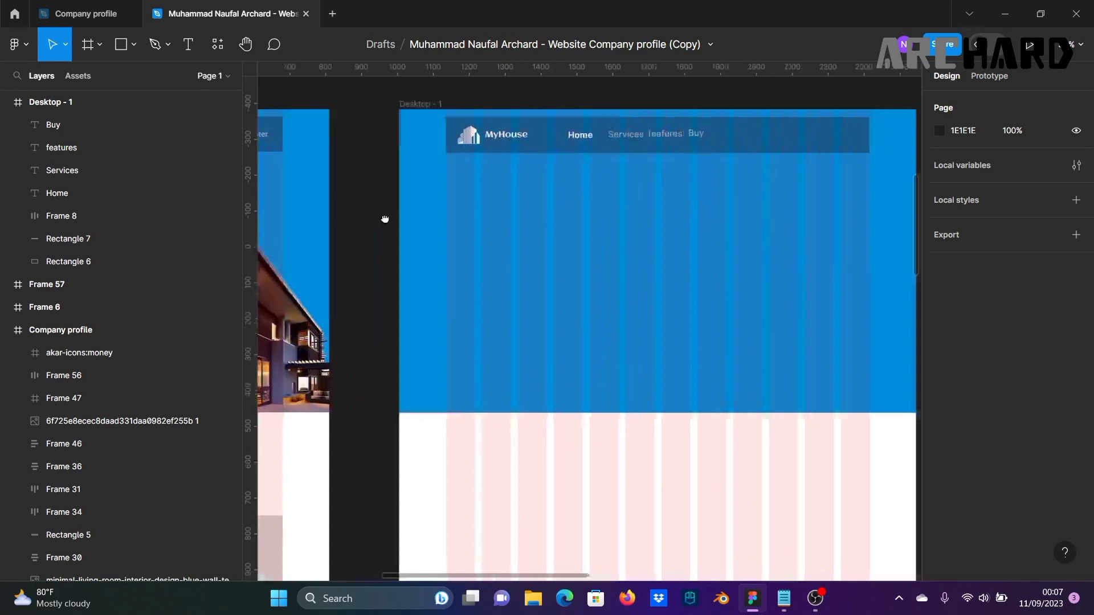
{"action": "left_click", "coordinate": [693, 136]}
{"action": "left_click_drag", "start_coordinate": [694, 135], "coordinate": [785, 136]}
{"action": "left_click", "coordinate": [834, 100]}
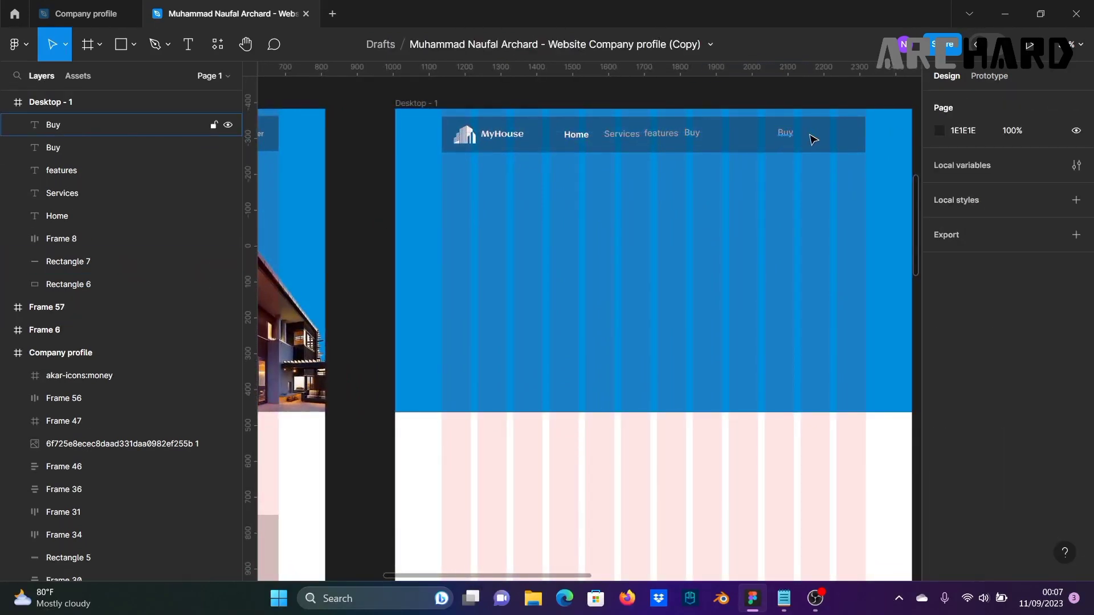
{"action": "left_click", "coordinate": [792, 137]}
{"action": "left_click_drag", "start_coordinate": [789, 138], "coordinate": [832, 136]}
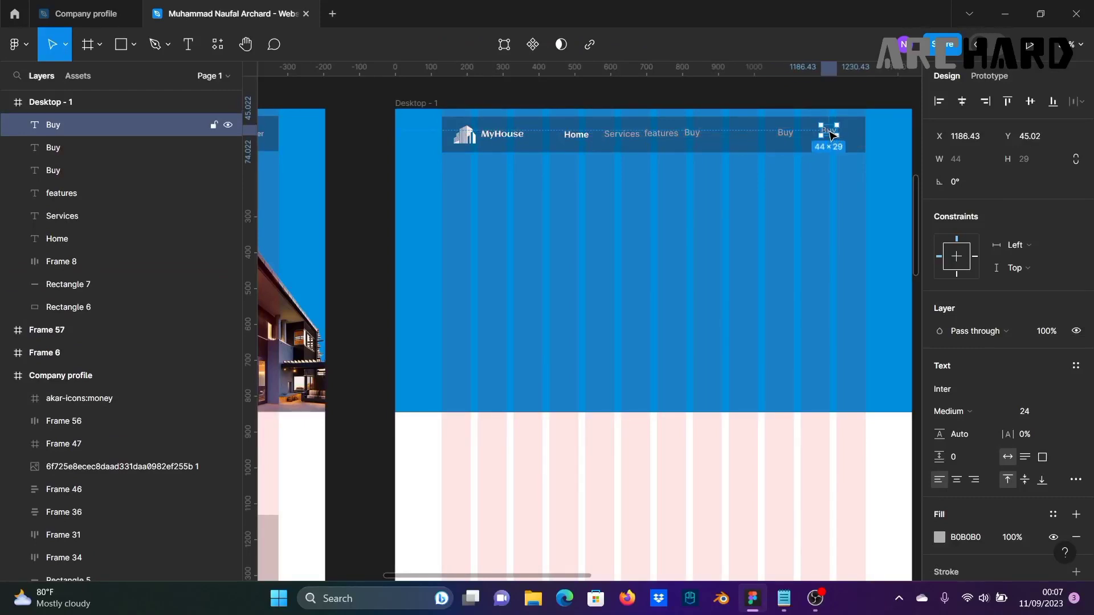
{"action": "left_click", "coordinate": [829, 103]}
{"action": "left_click", "coordinate": [787, 138]}
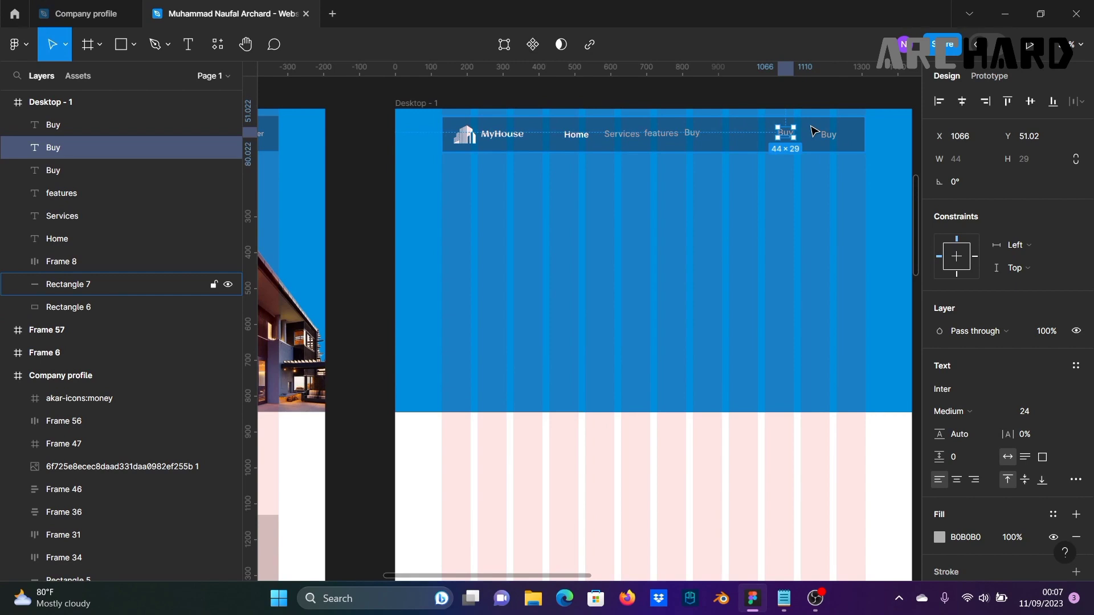
{"action": "key", "text": "shift+a"}
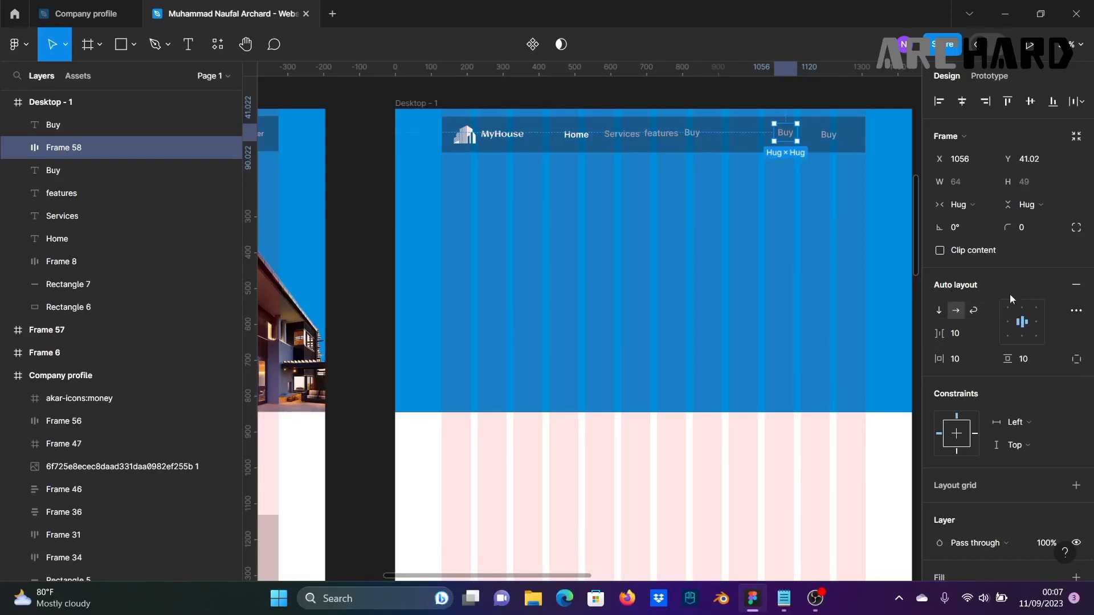
Step: Give the Buy frame a white fill and colour its text with the sampled blue
{"action": "scroll", "coordinate": [1040, 444], "scroll_direction": "down", "scroll_amount": 4}
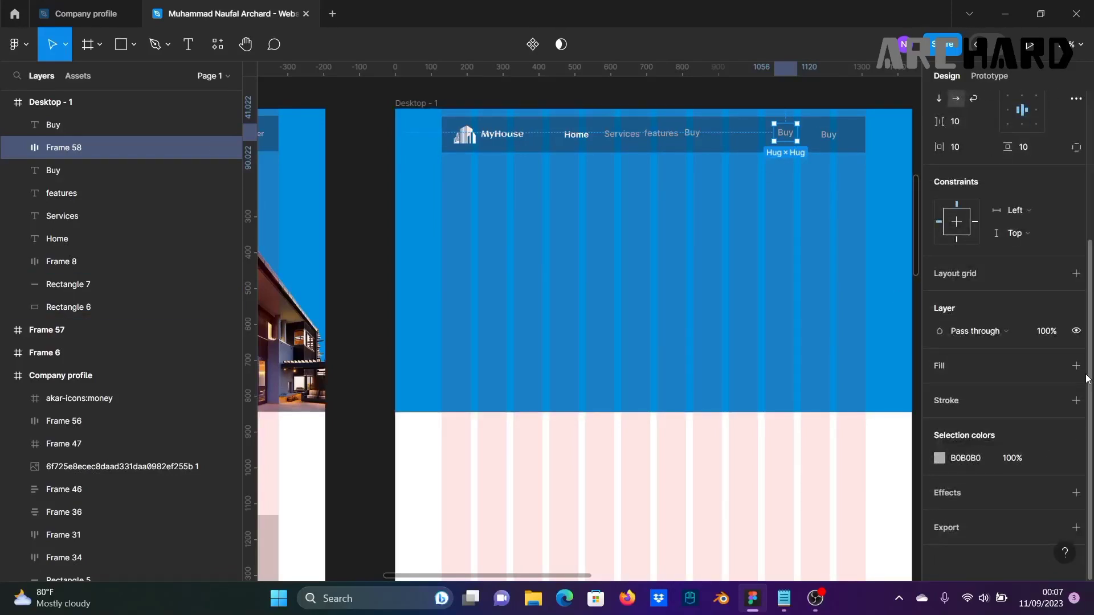
{"action": "left_click", "coordinate": [1076, 366]}
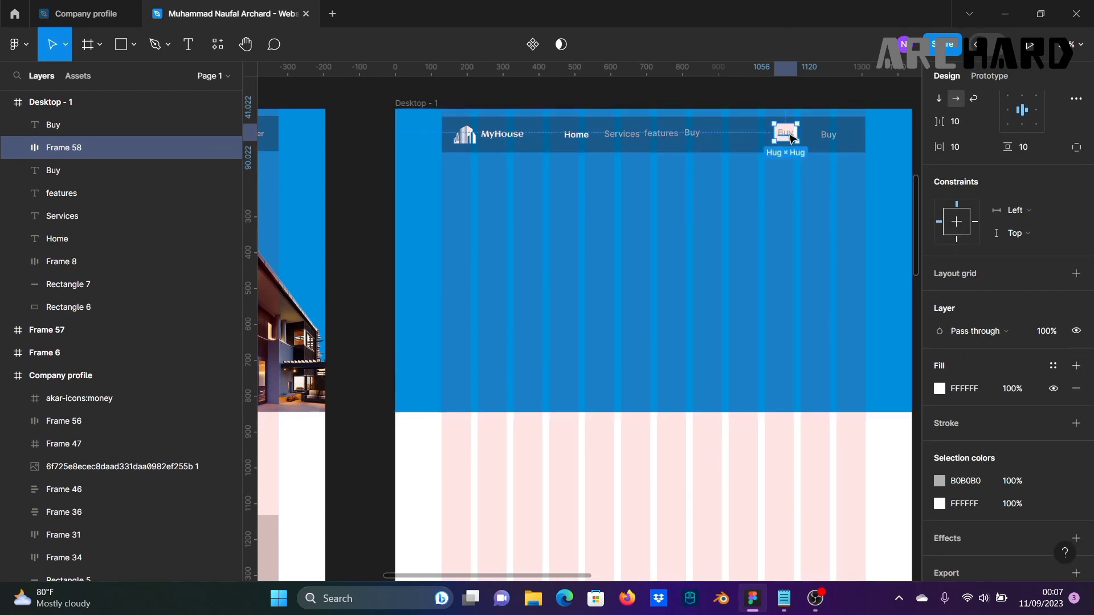
{"action": "double_click", "coordinate": [792, 139]}
{"action": "left_click", "coordinate": [939, 423]}
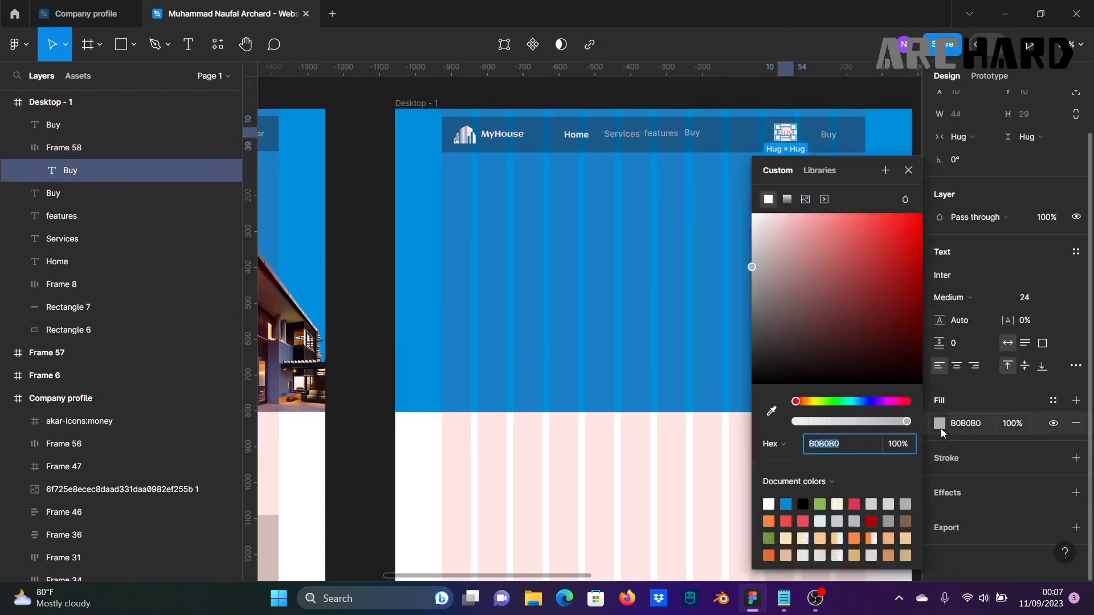
{"action": "left_click", "coordinate": [772, 411]}
{"action": "left_click", "coordinate": [416, 259]}
{"action": "left_click", "coordinate": [556, 89]}
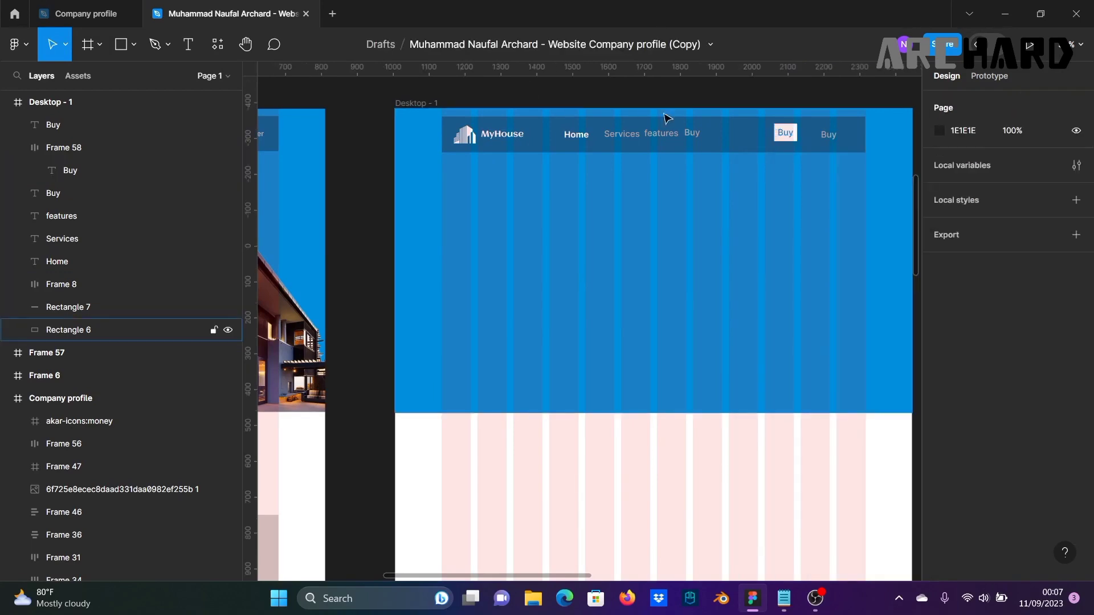
{"action": "left_click", "coordinate": [786, 134]}
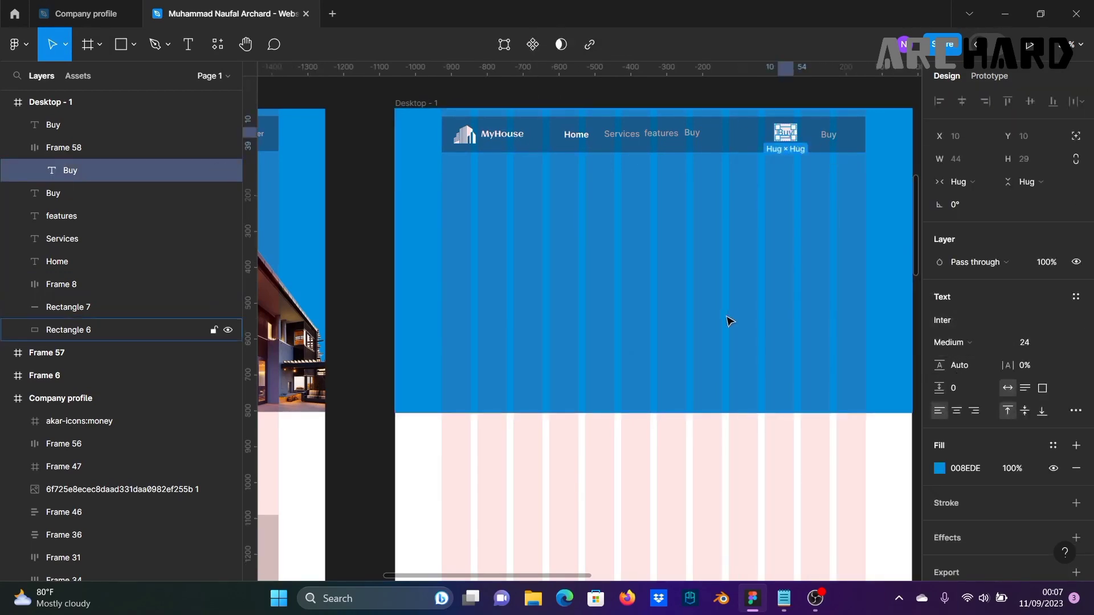
{"action": "left_click_drag", "start_coordinate": [393, 317], "coordinate": [445, 313]}
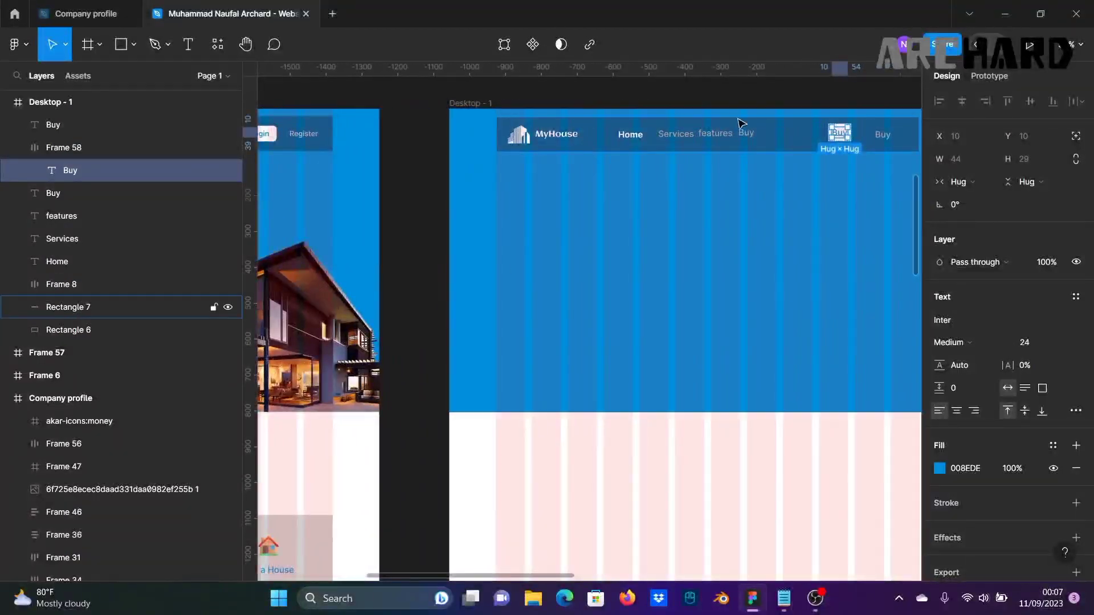
Step: Change the button's wording from Buy to Login
{"action": "left_click", "coordinate": [678, 96]}
{"action": "double_click", "coordinate": [842, 132]}
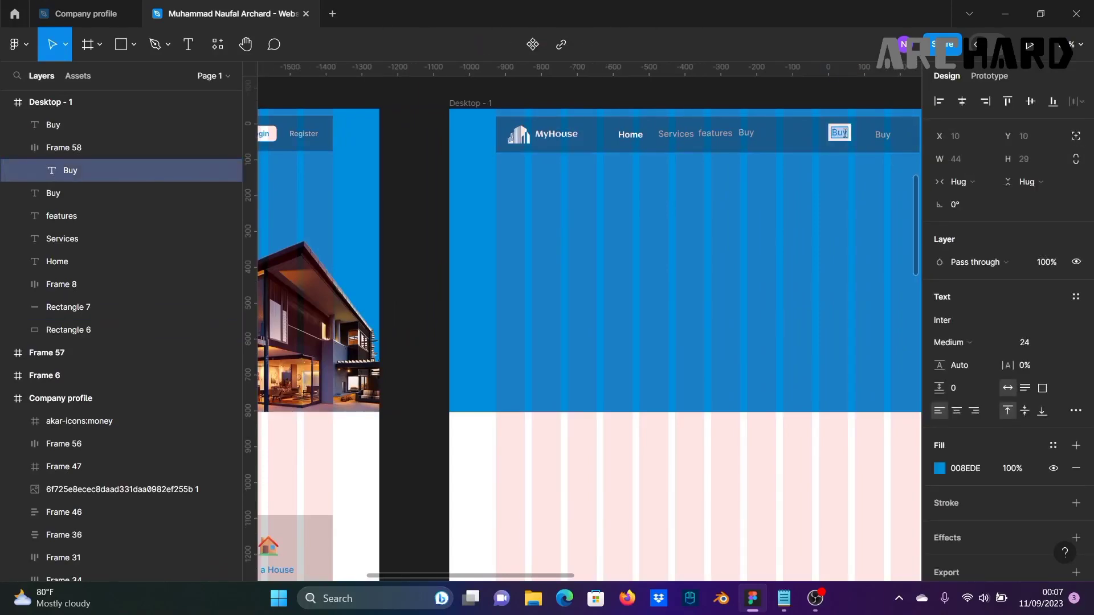
{"action": "type", "text": "Login"}
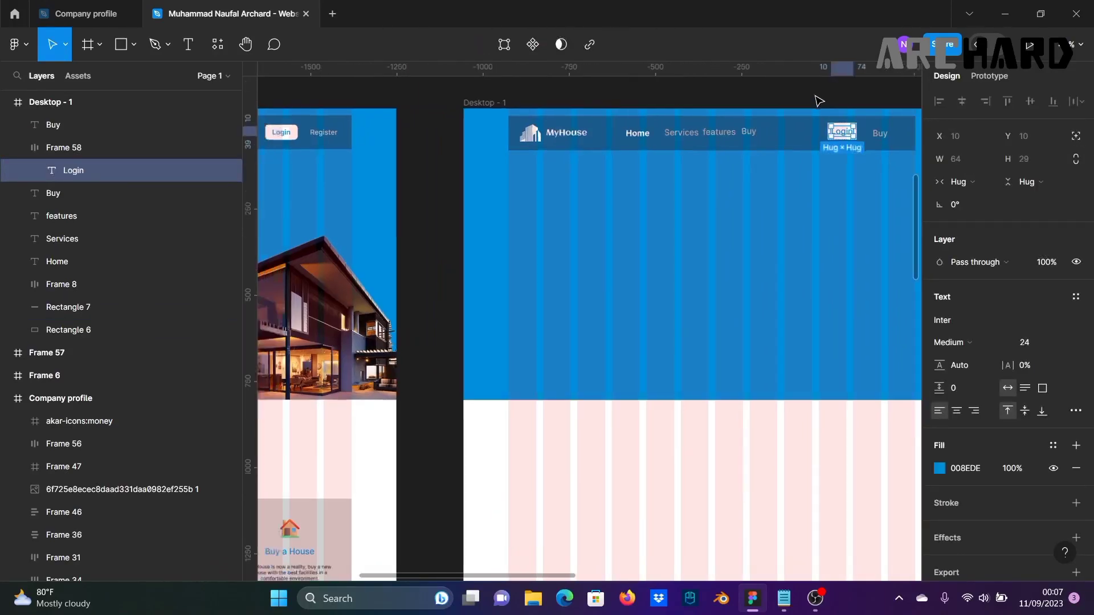
{"action": "left_click", "coordinate": [833, 162]}
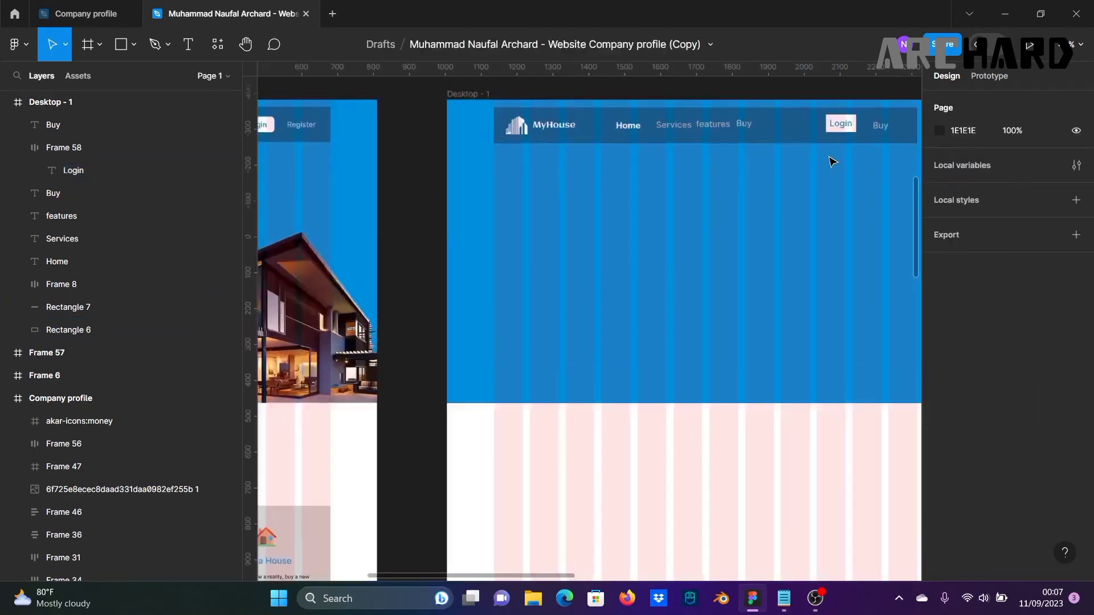
{"action": "left_click", "coordinate": [846, 124]}
{"action": "left_click", "coordinate": [770, 90]}
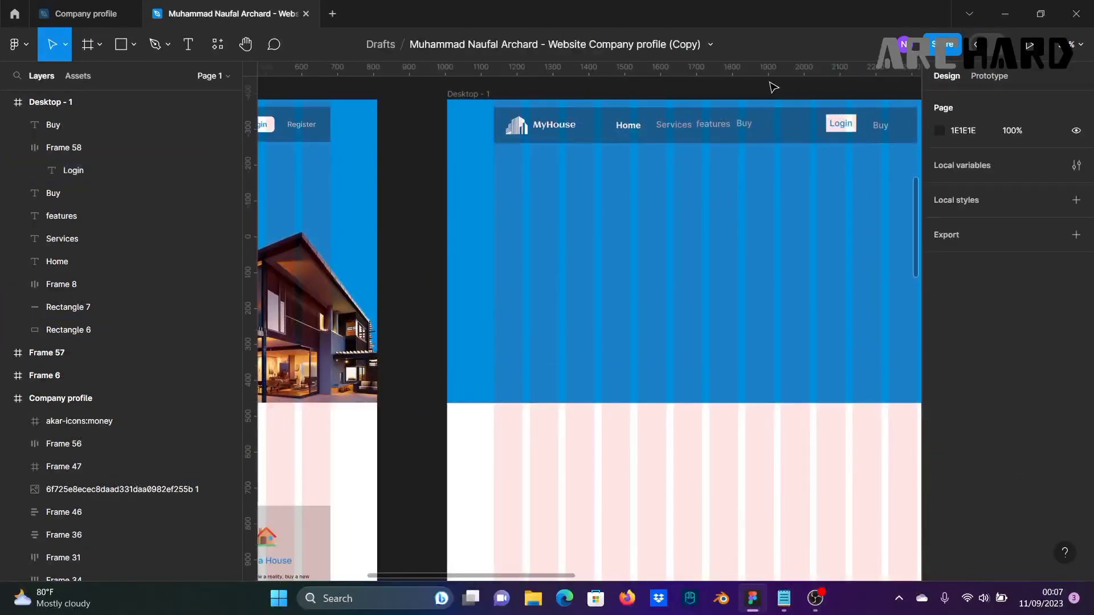
Step: Set the Login button's corner radius to 10
{"action": "left_click", "coordinate": [841, 122]}
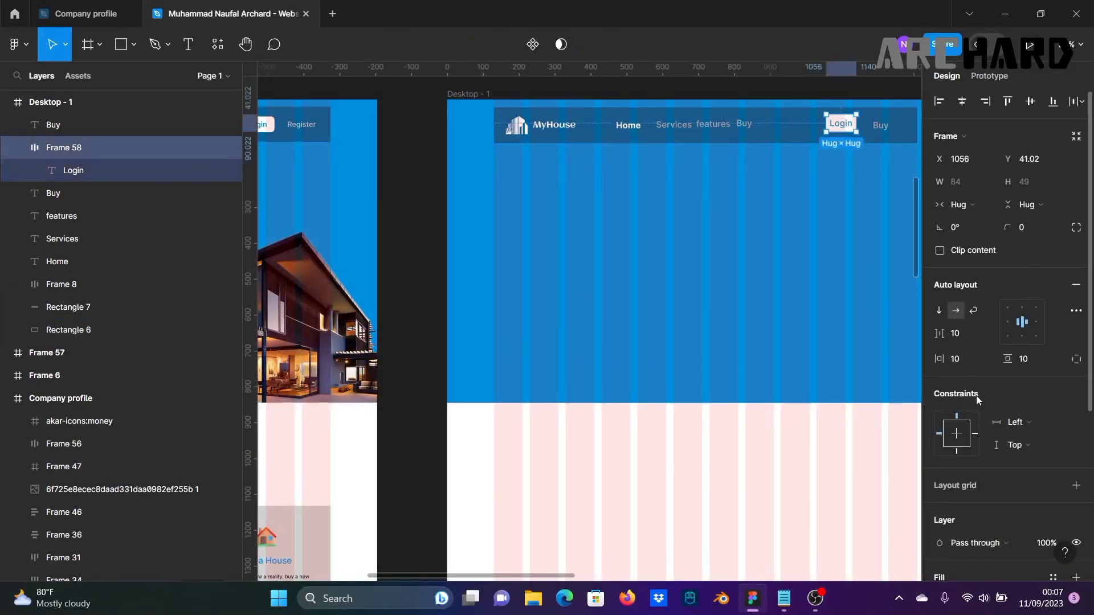
{"action": "left_click", "coordinate": [1030, 230]}
{"action": "type", "text": "1"}
{"action": "left_click", "coordinate": [410, 207]}
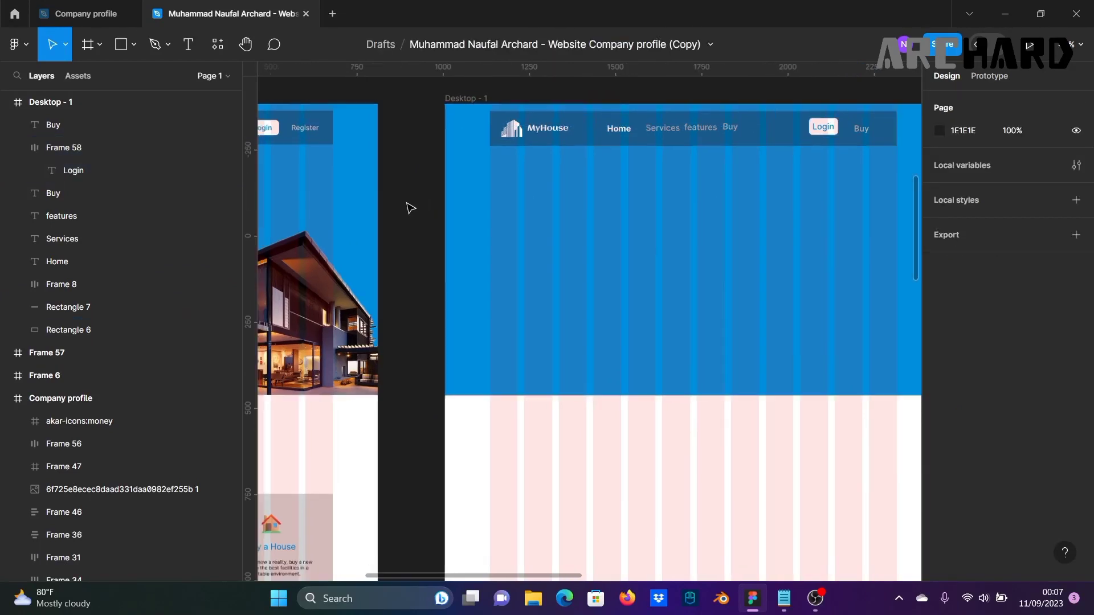
{"action": "scroll", "coordinate": [411, 207], "scroll_direction": "down", "scroll_amount": 1}
{"action": "left_click_drag", "start_coordinate": [420, 208], "coordinate": [539, 202]}
{"action": "left_click_drag", "start_coordinate": [721, 262], "coordinate": [600, 271]}
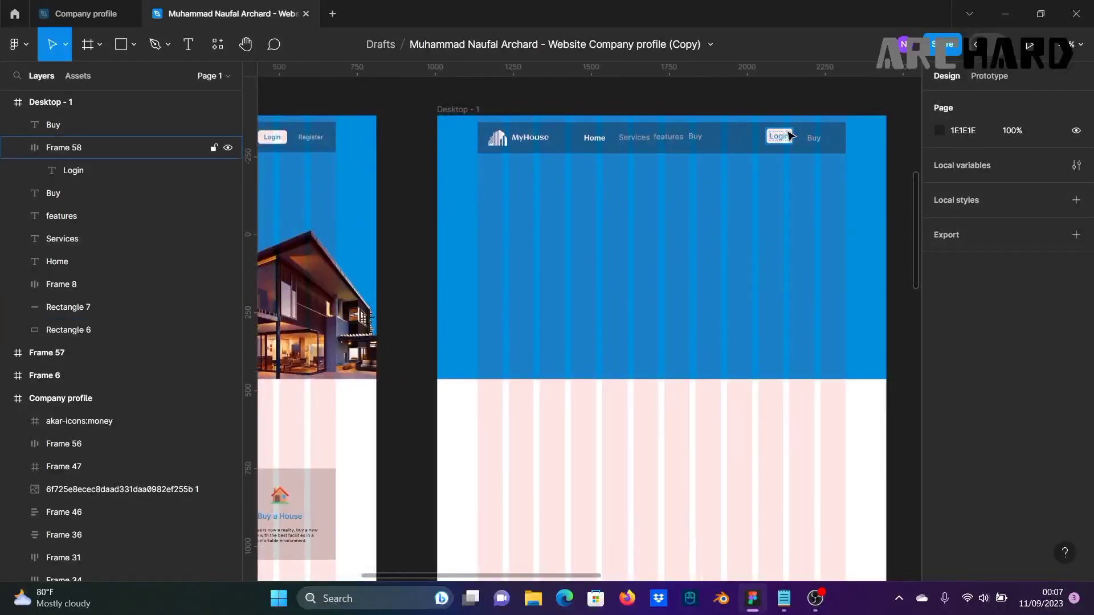
Step: Give the Login button 20 horizontal padding
{"action": "left_click", "coordinate": [791, 136]}
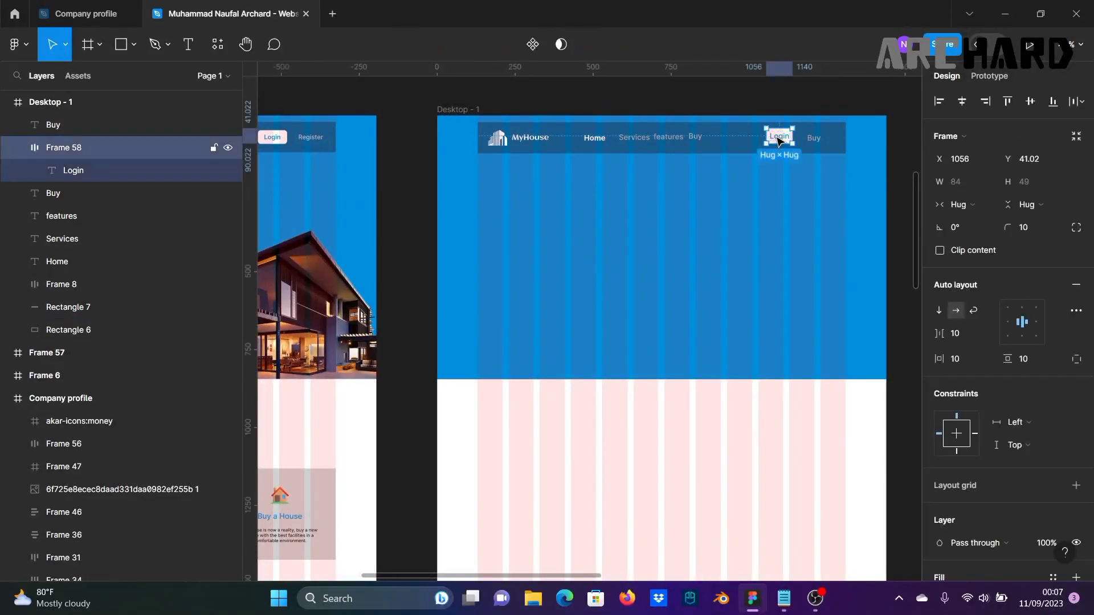
{"action": "left_click", "coordinate": [963, 361]}
{"action": "type", "text": "20"}
{"action": "key", "text": "Return"}
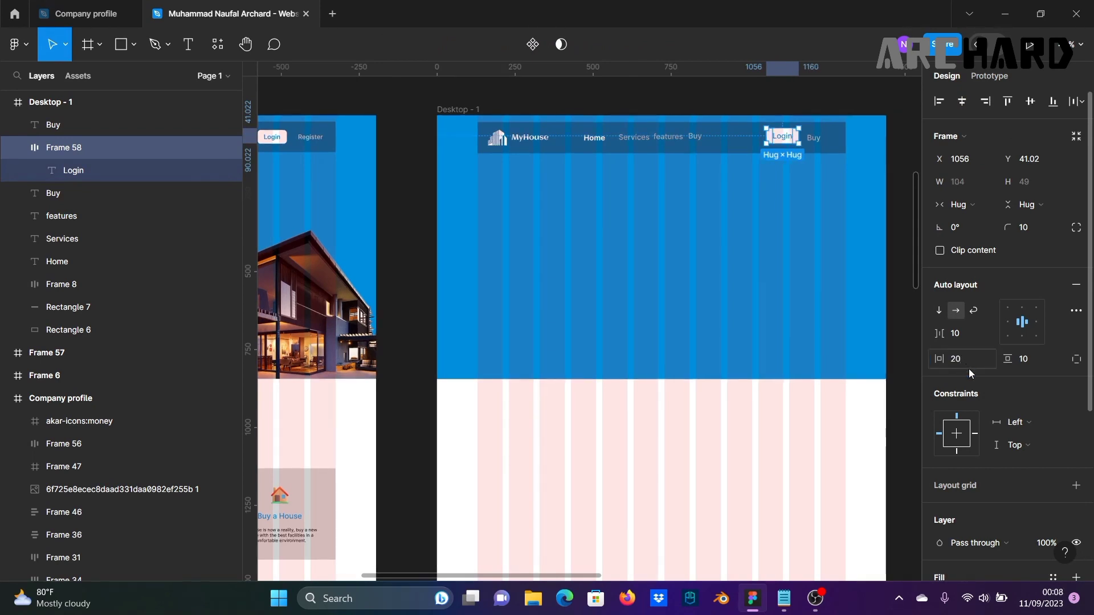
{"action": "scroll", "coordinate": [637, 354], "scroll_direction": "down", "scroll_amount": 2}
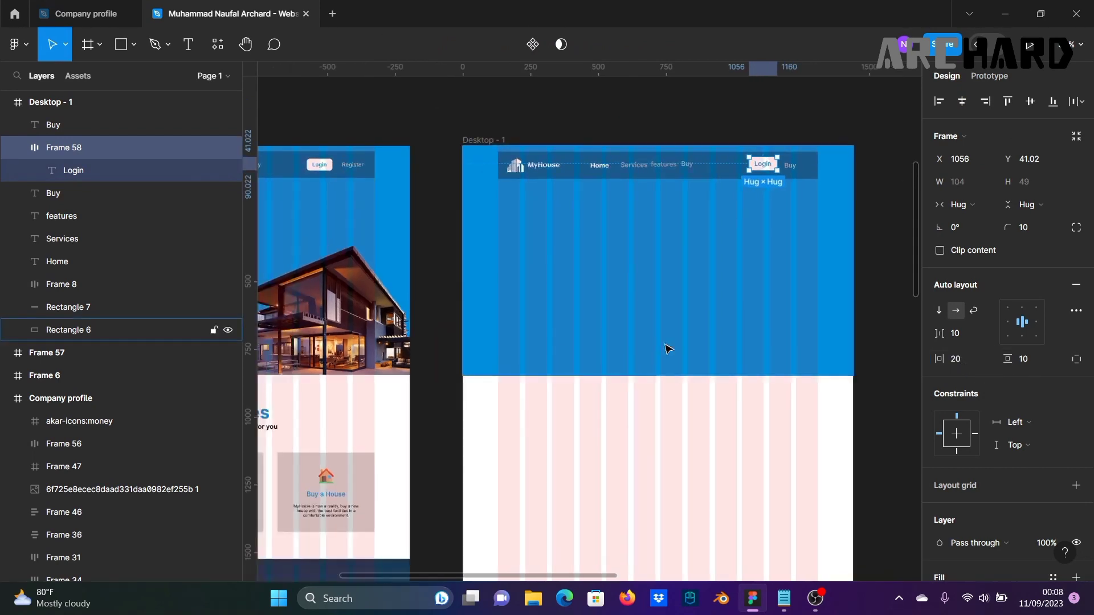
{"action": "left_click", "coordinate": [873, 236]}
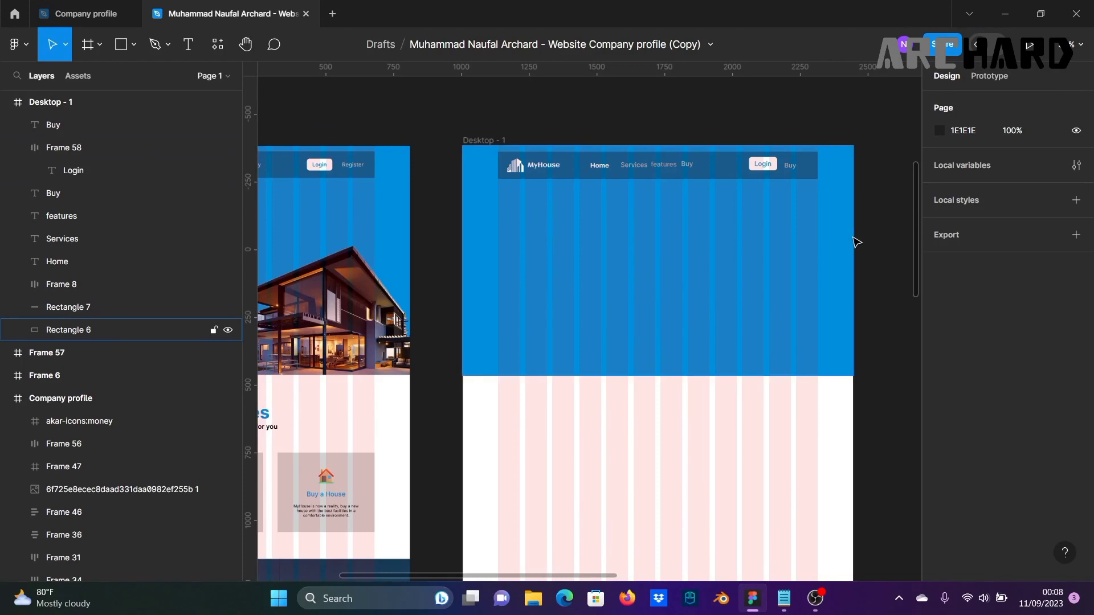
{"action": "scroll", "coordinate": [855, 237], "scroll_direction": "up", "scroll_amount": 5}
Step: Retype the extra Buy label beside Login as 'Register'
{"action": "left_click", "coordinate": [752, 131]}
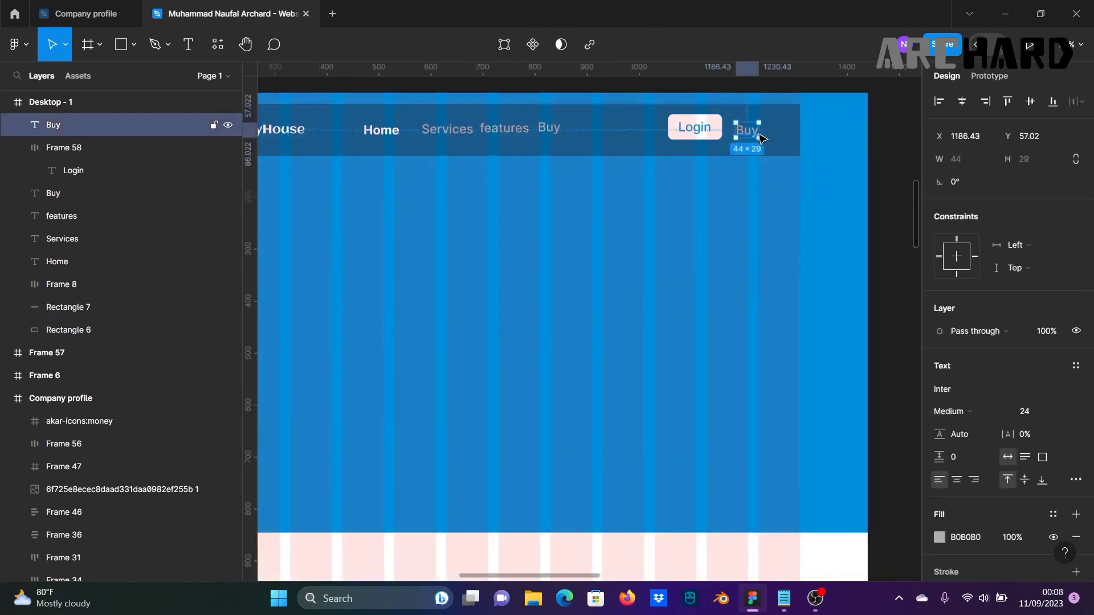
{"action": "double_click", "coordinate": [759, 131]}
{"action": "type", "text": "Regist"}
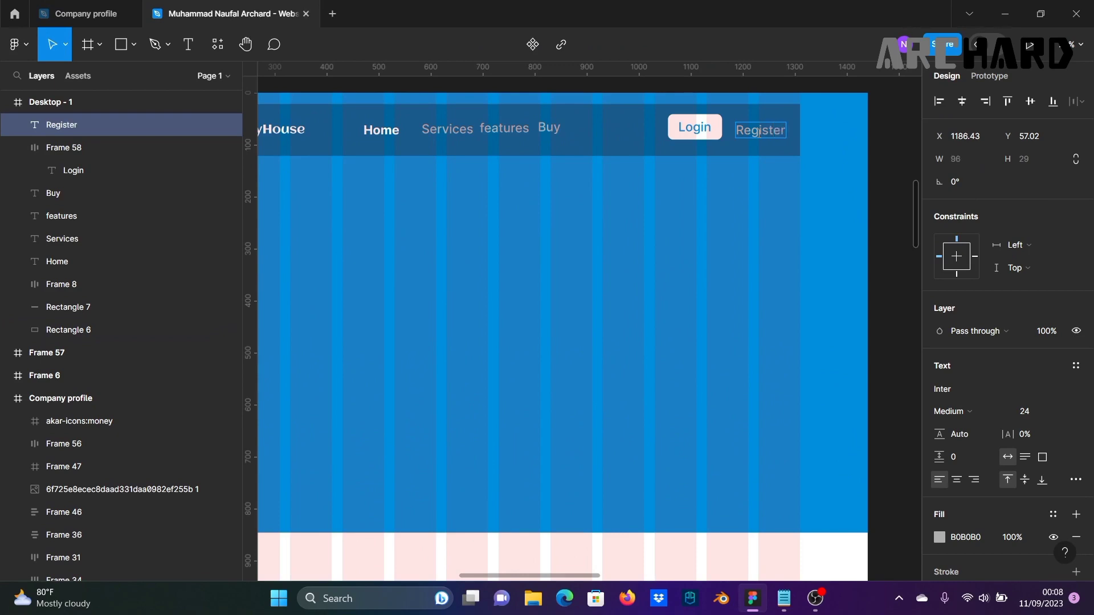
{"action": "type", "text": "er"}
{"action": "scroll", "coordinate": [794, 148], "scroll_direction": "down", "scroll_amount": 3}
{"action": "key", "text": "Escape"}
{"action": "left_click", "coordinate": [875, 180]}
{"action": "scroll", "coordinate": [875, 181], "scroll_direction": "up", "scroll_amount": 3}
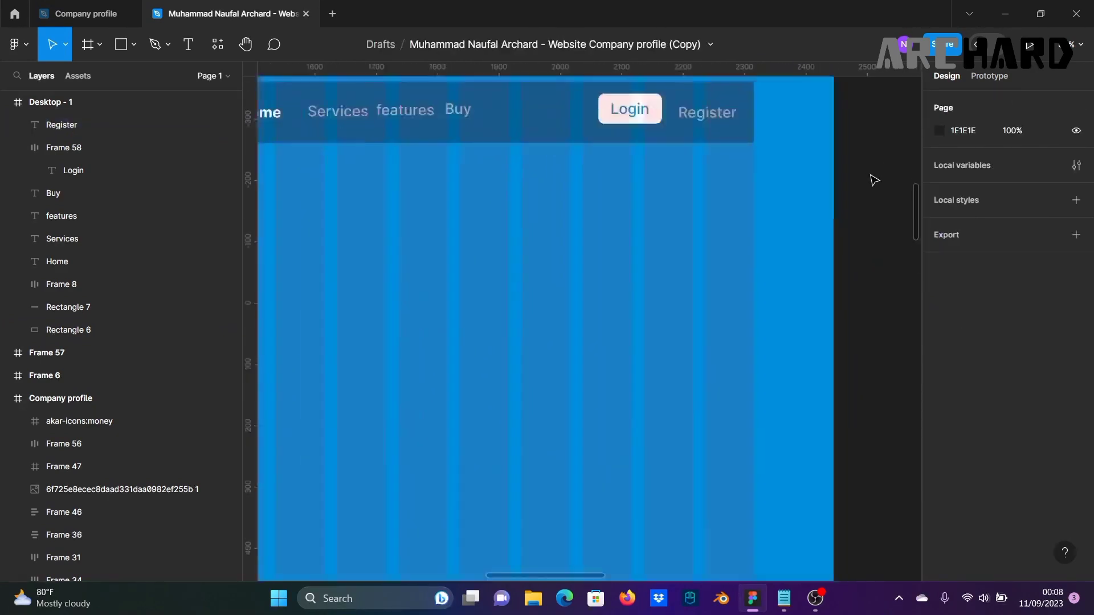
Step: Move Register further right of the Login button and check the header spacing
{"action": "left_click", "coordinate": [628, 114]}
{"action": "left_click_drag", "start_coordinate": [705, 113], "coordinate": [727, 116]}
{"action": "left_click", "coordinate": [639, 114]}
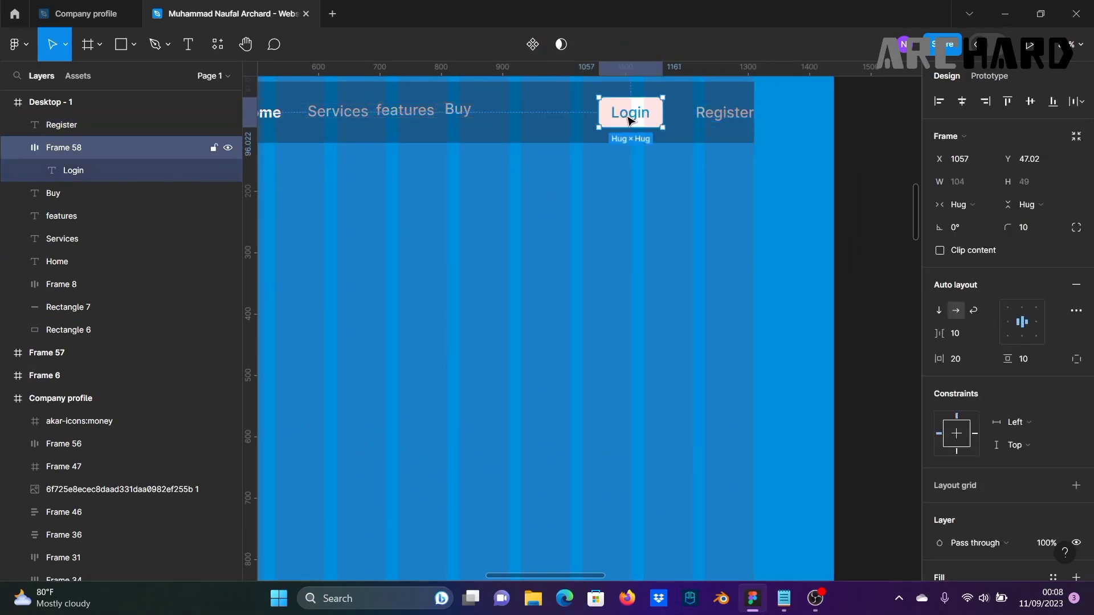
{"action": "left_click", "coordinate": [859, 157]}
{"action": "scroll", "coordinate": [855, 153], "scroll_direction": "down", "scroll_amount": 3}
{"action": "left_click_drag", "start_coordinate": [661, 234], "coordinate": [739, 235]}
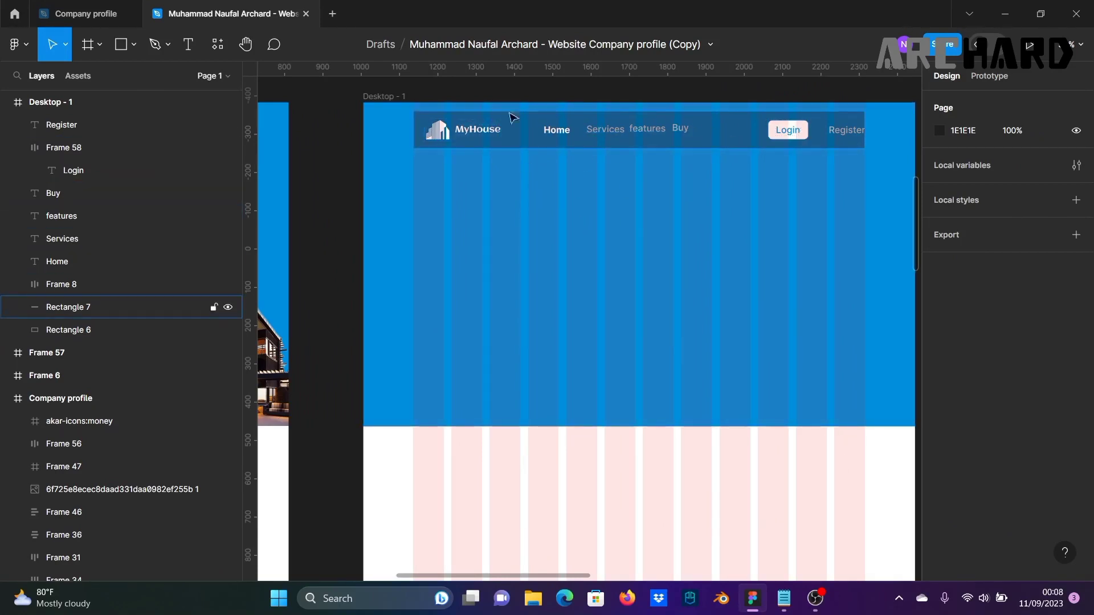
{"action": "left_click", "coordinate": [556, 130]}
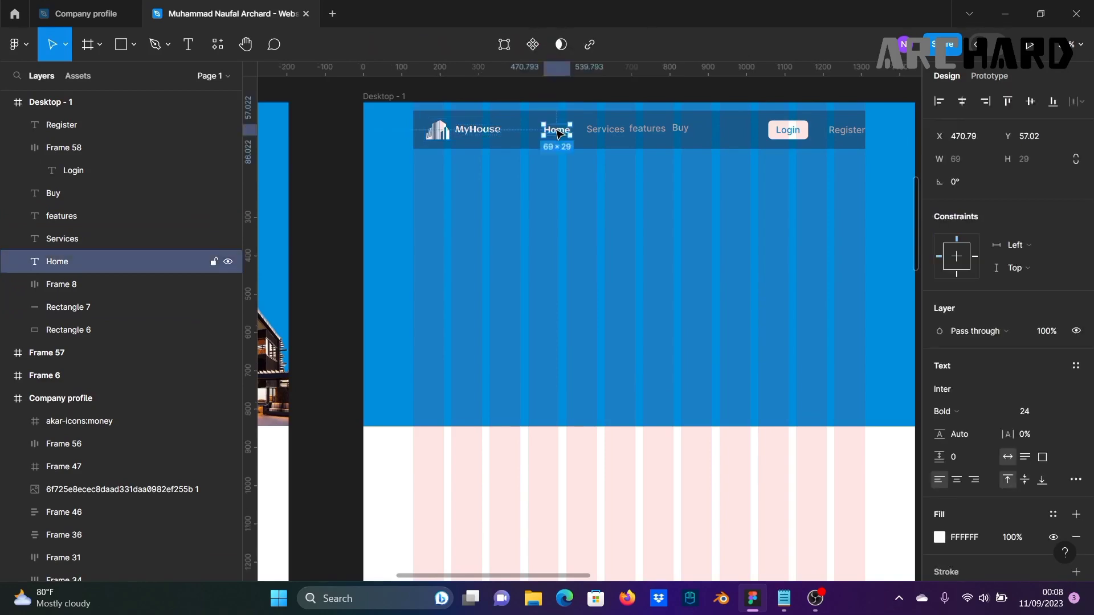
Step: Wrap Home, Services, features and Buy in an auto-layout row
{"action": "left_click", "coordinate": [605, 130], "text": "shift"}
{"action": "left_click", "coordinate": [647, 128], "text": "shift"}
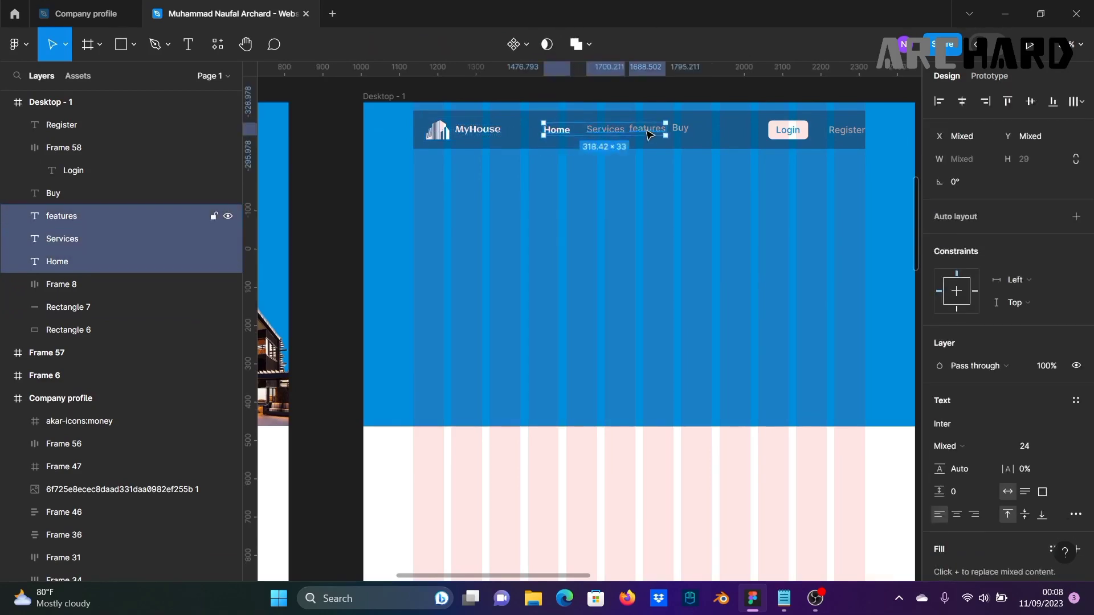
{"action": "left_click", "coordinate": [679, 128], "text": "shift"}
{"action": "left_click", "coordinate": [1076, 217]}
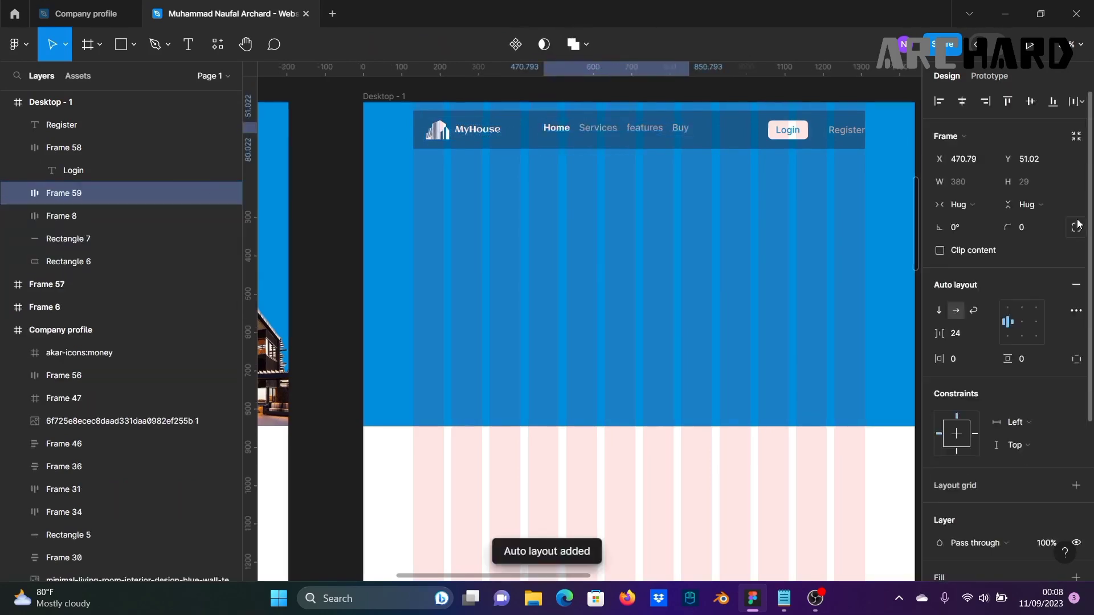
Step: Wrap the Login and Register pair in an auto-layout row
{"action": "left_click", "coordinate": [792, 136]}
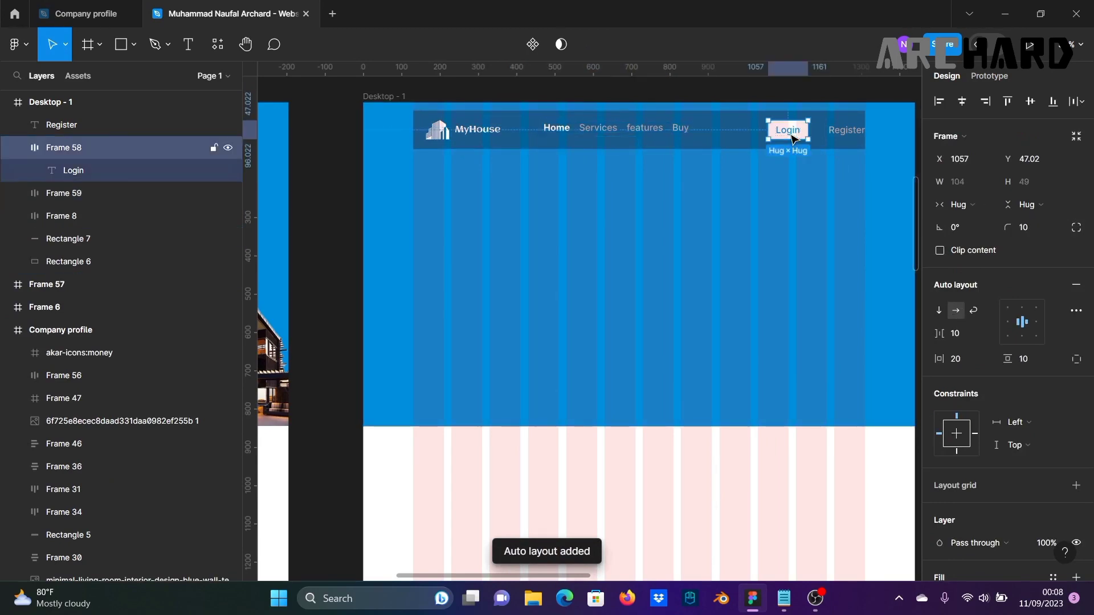
{"action": "left_click", "coordinate": [842, 130], "text": "shift"}
{"action": "left_click", "coordinate": [1077, 285]}
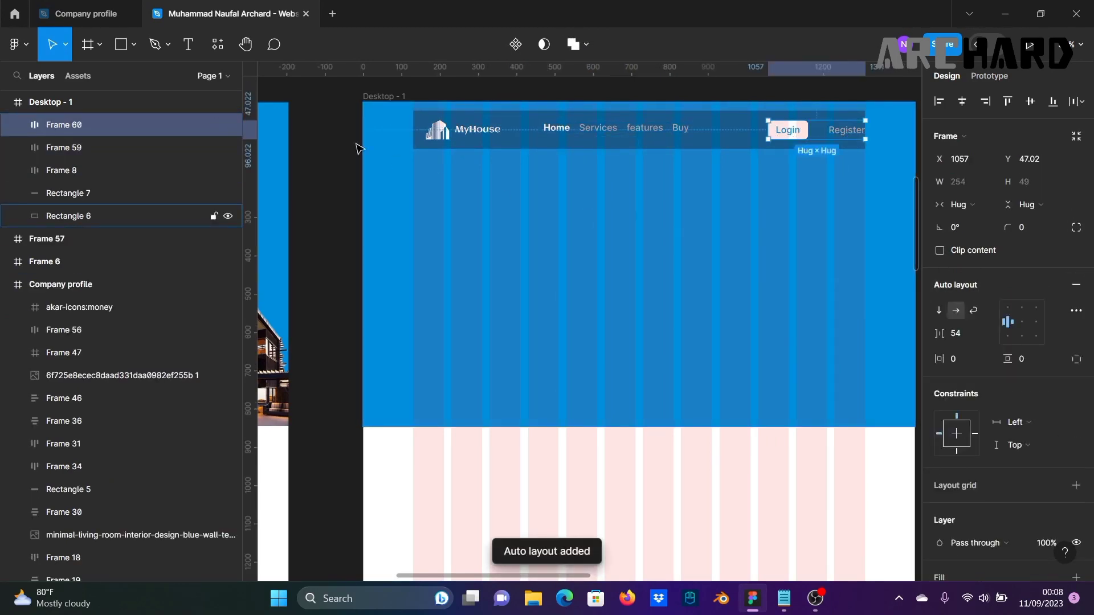
{"action": "left_click", "coordinate": [338, 154]}
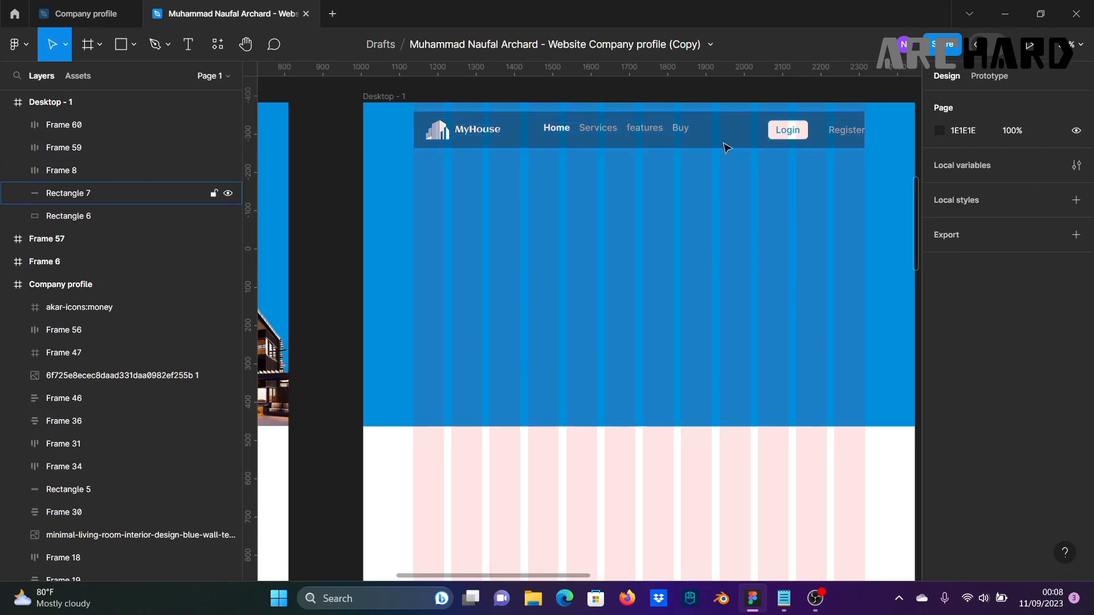
Step: Wrap the MyHouse logo, links row and Login/Register group in one auto-layout frame
{"action": "left_click", "coordinate": [464, 131]}
{"action": "left_click", "coordinate": [561, 128], "text": "shift"}
{"action": "left_click", "coordinate": [788, 130], "text": "shift"}
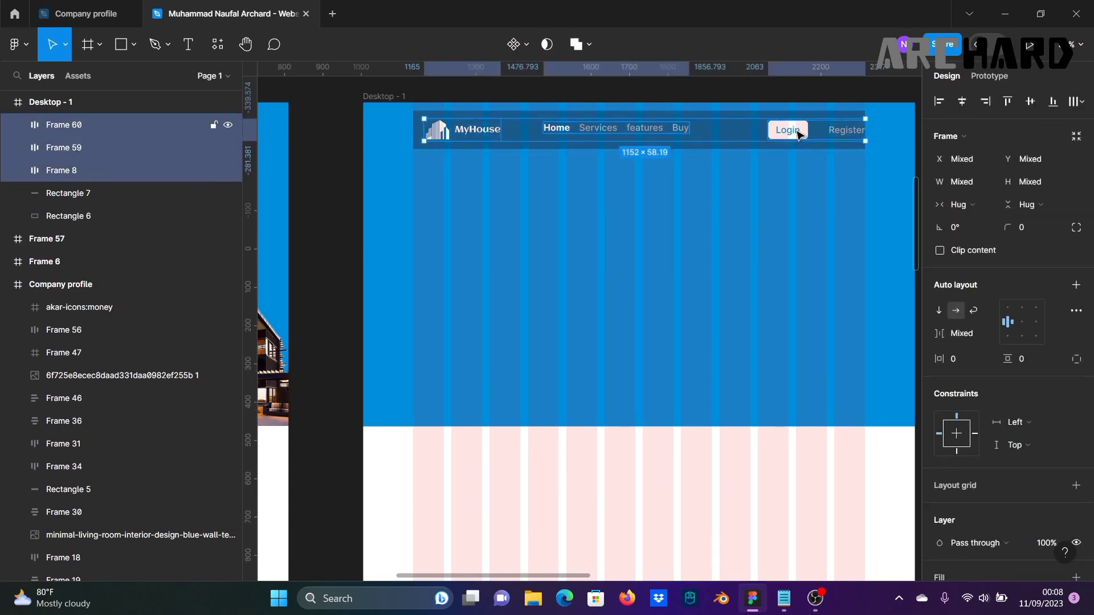
{"action": "left_click", "coordinate": [1077, 286]}
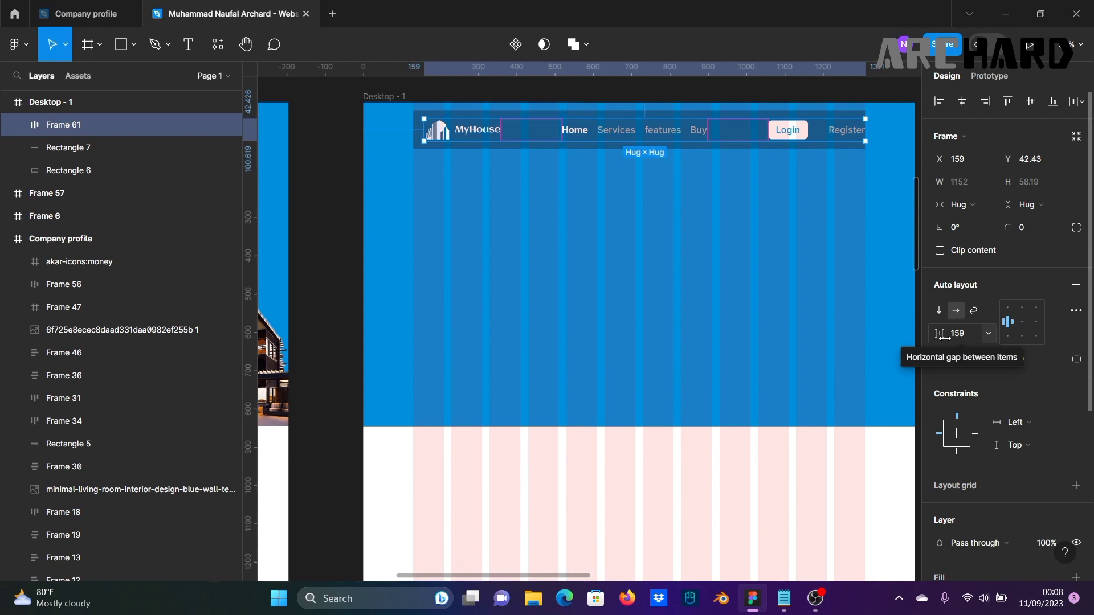
Step: Reduce the navbar's auto-layout gap to 147
{"action": "left_click_drag", "start_coordinate": [942, 337], "coordinate": [929, 338]}
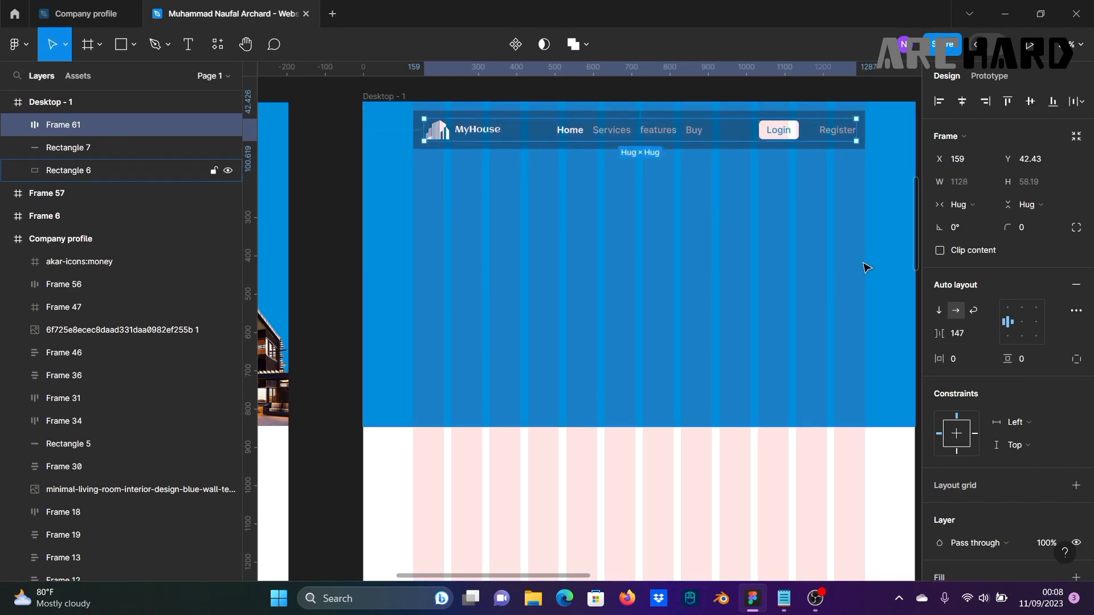
{"action": "scroll", "coordinate": [371, 183], "scroll_direction": "down", "scroll_amount": 2}
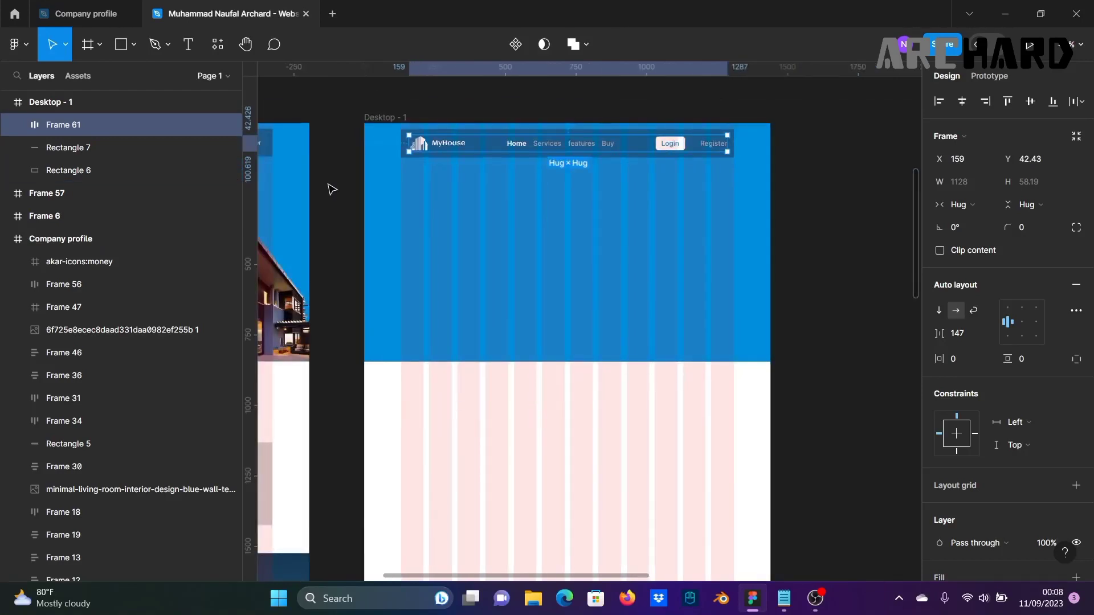
{"action": "left_click_drag", "start_coordinate": [328, 184], "coordinate": [364, 187]}
Step: Centre the navbar horizontally in Desktop - 1 and give it a Center constraint
{"action": "left_click", "coordinate": [875, 177]}
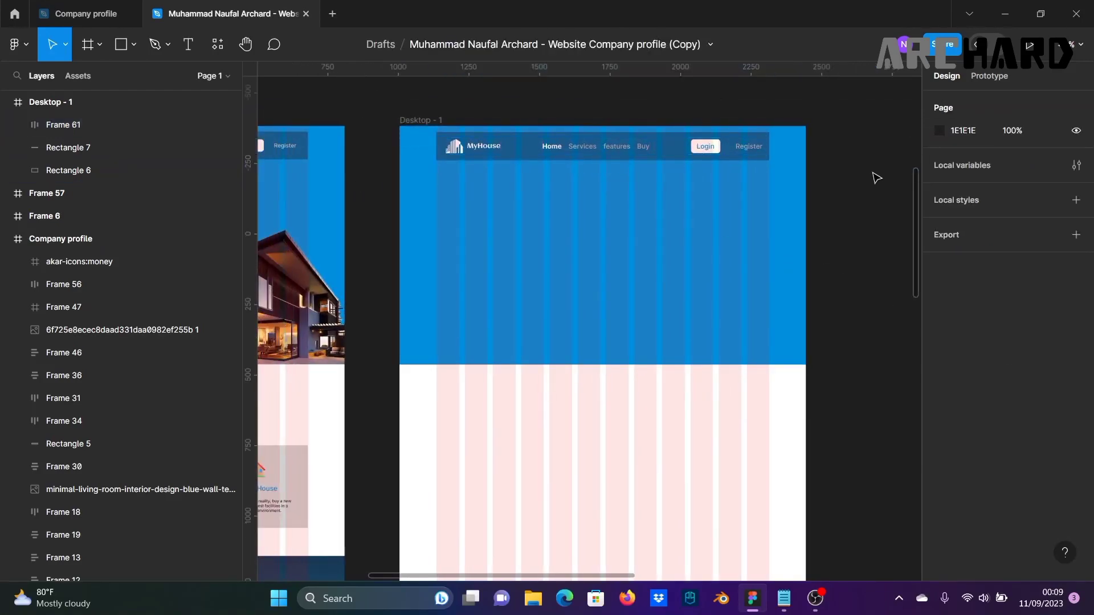
{"action": "left_click", "coordinate": [630, 147]}
{"action": "left_click", "coordinate": [967, 104]}
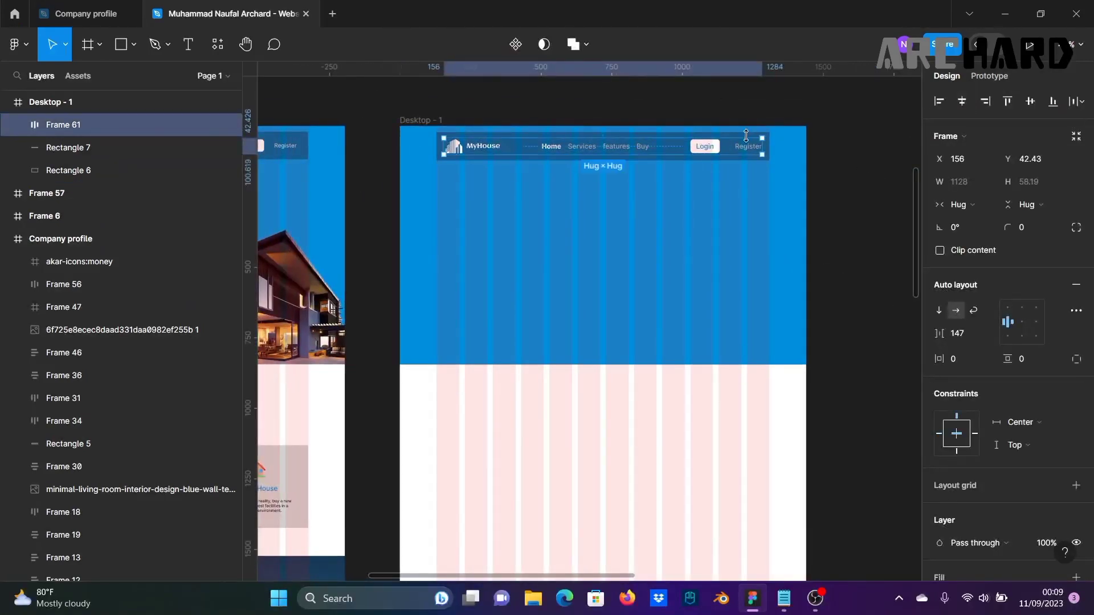
{"action": "left_click", "coordinate": [818, 164]}
Step: Wrap Frame 61 and the dark Rectangle 7 bar together in auto layout as Frame 62
{"action": "left_click", "coordinate": [614, 143]}
{"action": "scroll", "coordinate": [611, 137], "scroll_direction": "up", "scroll_amount": 2}
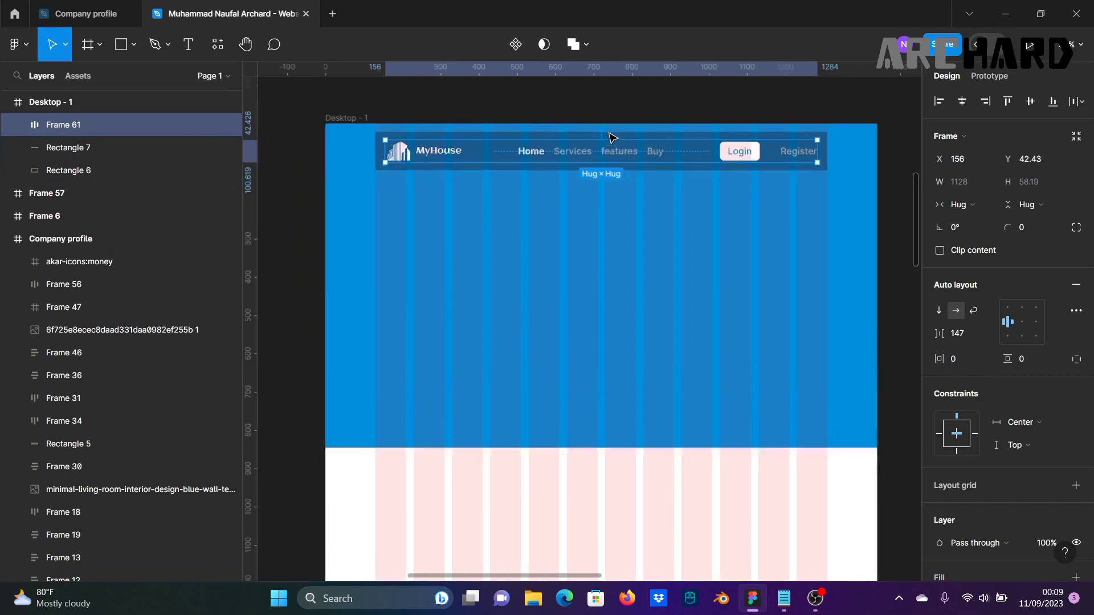
{"action": "left_click", "coordinate": [612, 137]}
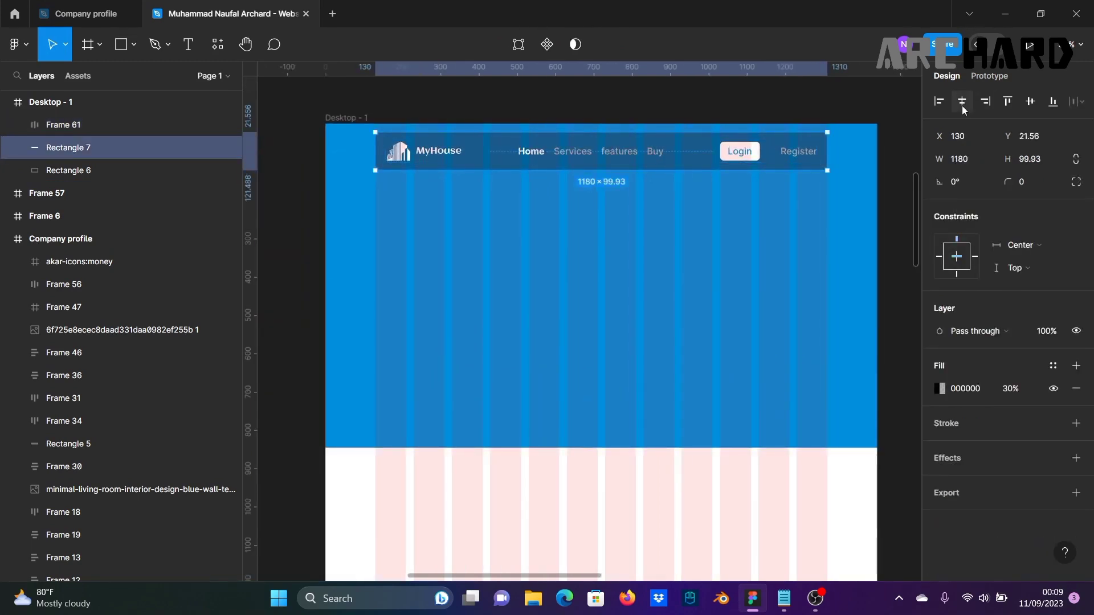
{"action": "left_click", "coordinate": [903, 155]}
{"action": "scroll", "coordinate": [900, 162], "scroll_direction": "down", "scroll_amount": 3}
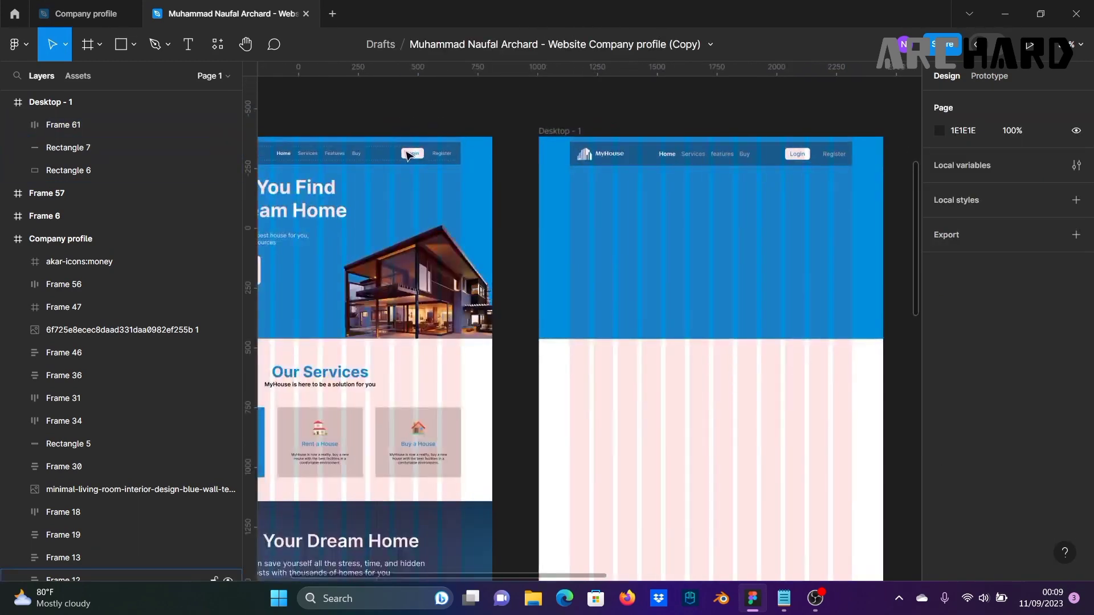
{"action": "scroll", "coordinate": [721, 177], "scroll_direction": "up", "scroll_amount": 2}
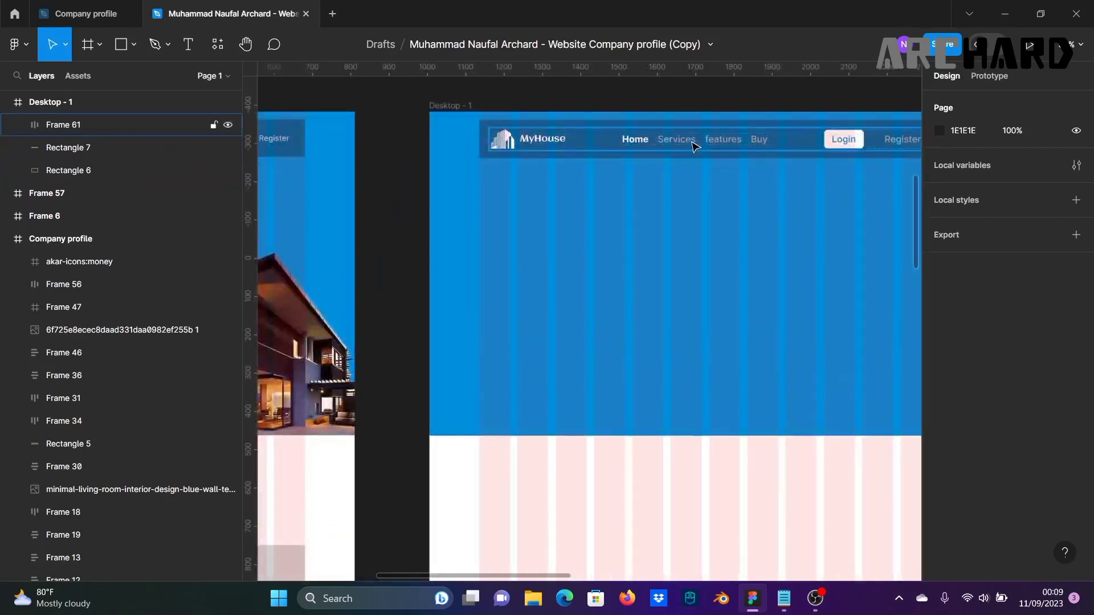
{"action": "left_click", "coordinate": [643, 125]}
{"action": "left_click", "coordinate": [643, 125], "text": "shift"}
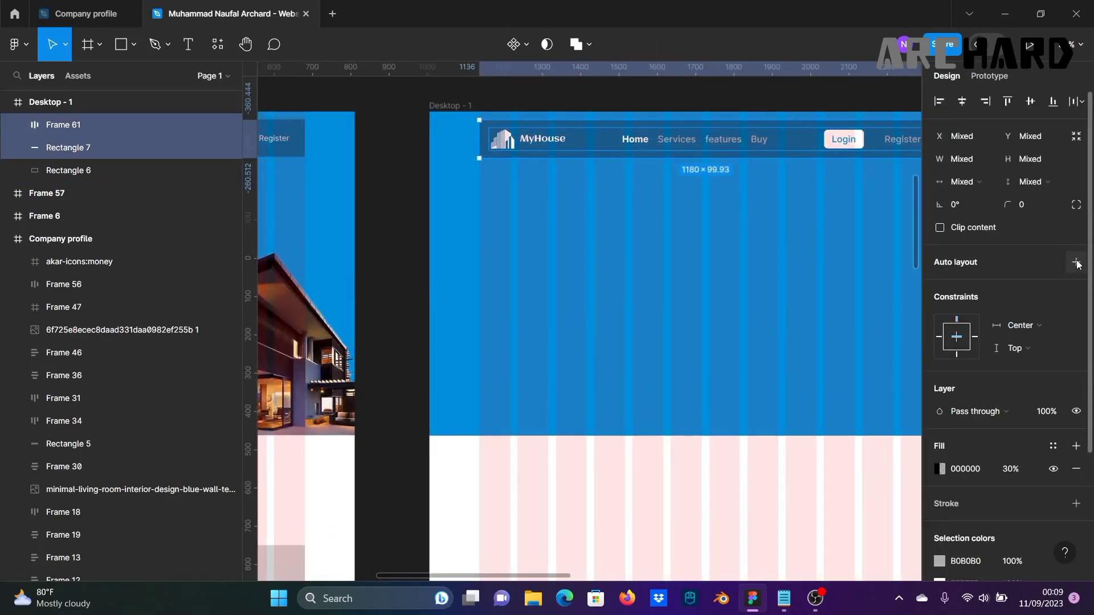
{"action": "left_click", "coordinate": [1077, 263]}
{"action": "left_click", "coordinate": [379, 235]}
{"action": "scroll", "coordinate": [420, 233], "scroll_direction": "down", "scroll_amount": 2}
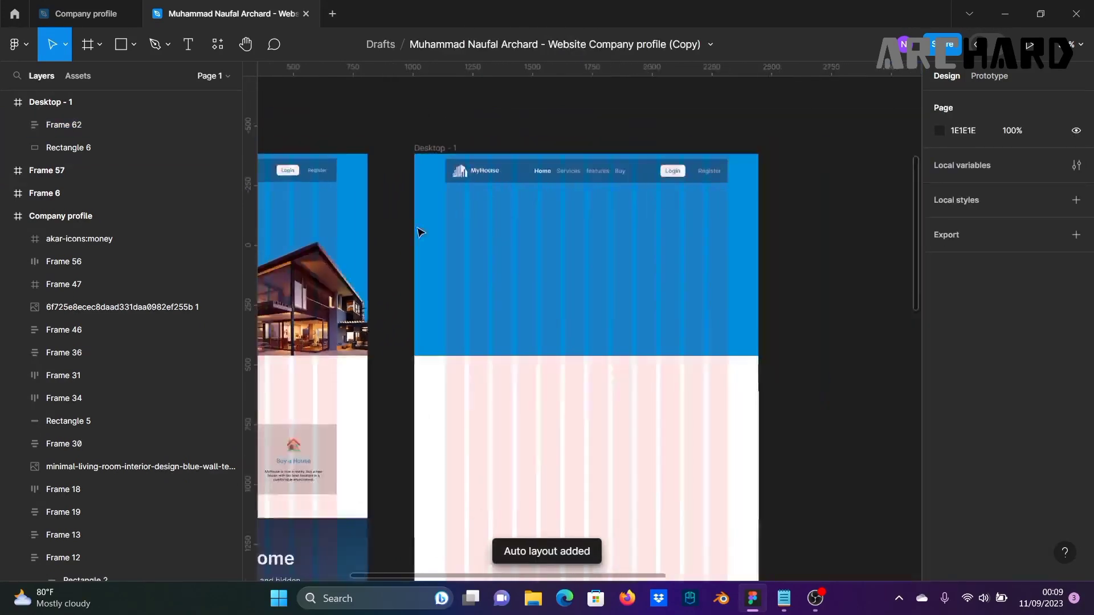
{"action": "left_click_drag", "start_coordinate": [809, 279], "coordinate": [876, 242]}
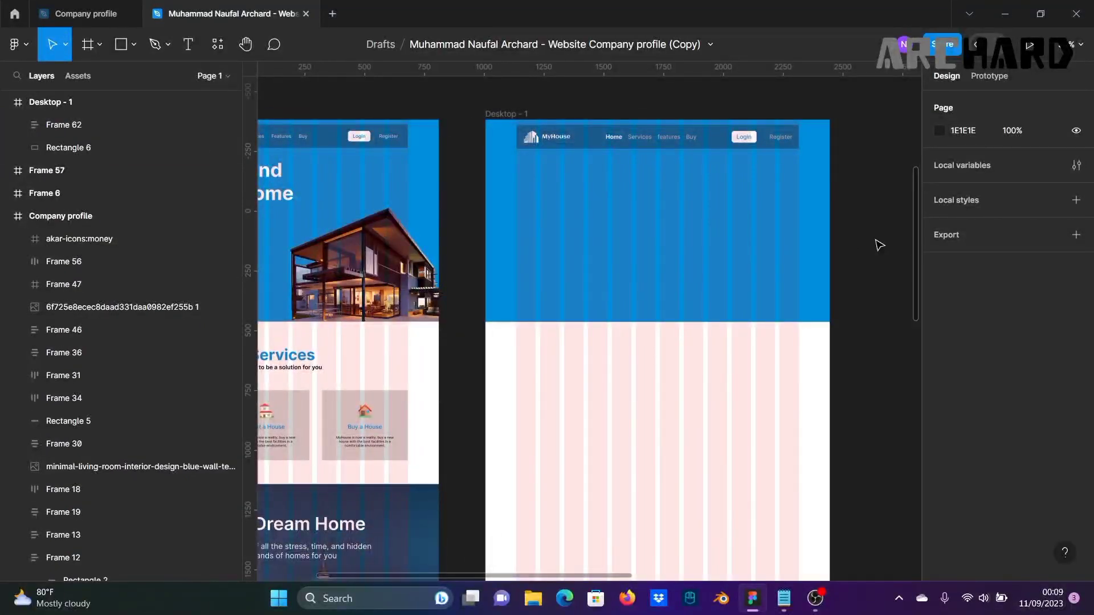
{"action": "scroll", "coordinate": [880, 245], "scroll_direction": "down", "scroll_amount": 2}
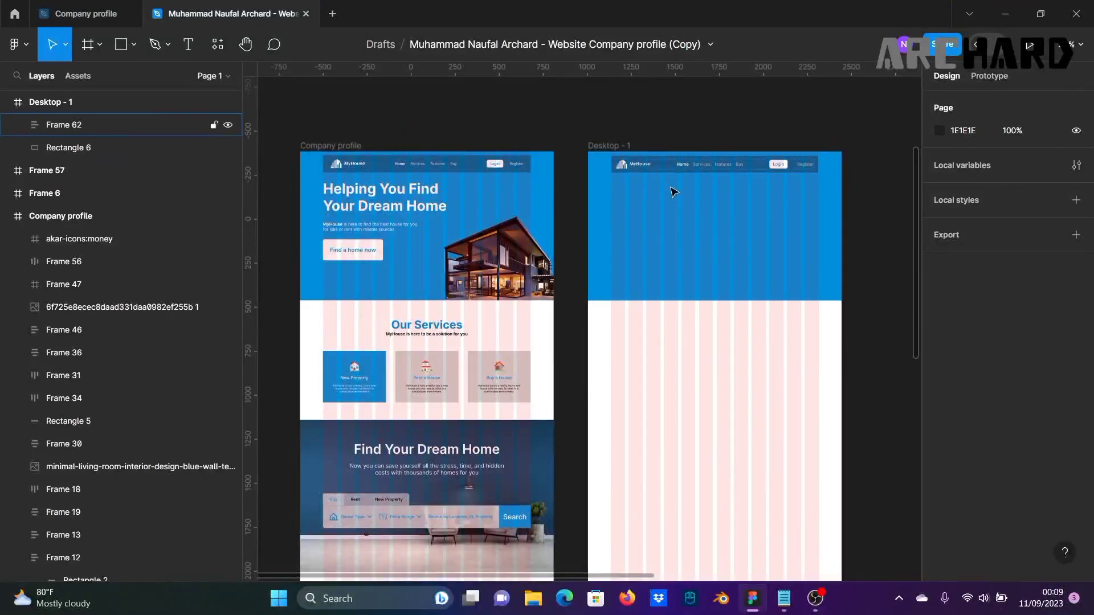
{"action": "scroll", "coordinate": [683, 237], "scroll_direction": "up", "scroll_amount": 2}
{"action": "scroll", "coordinate": [701, 220], "scroll_direction": "down", "scroll_amount": 3}
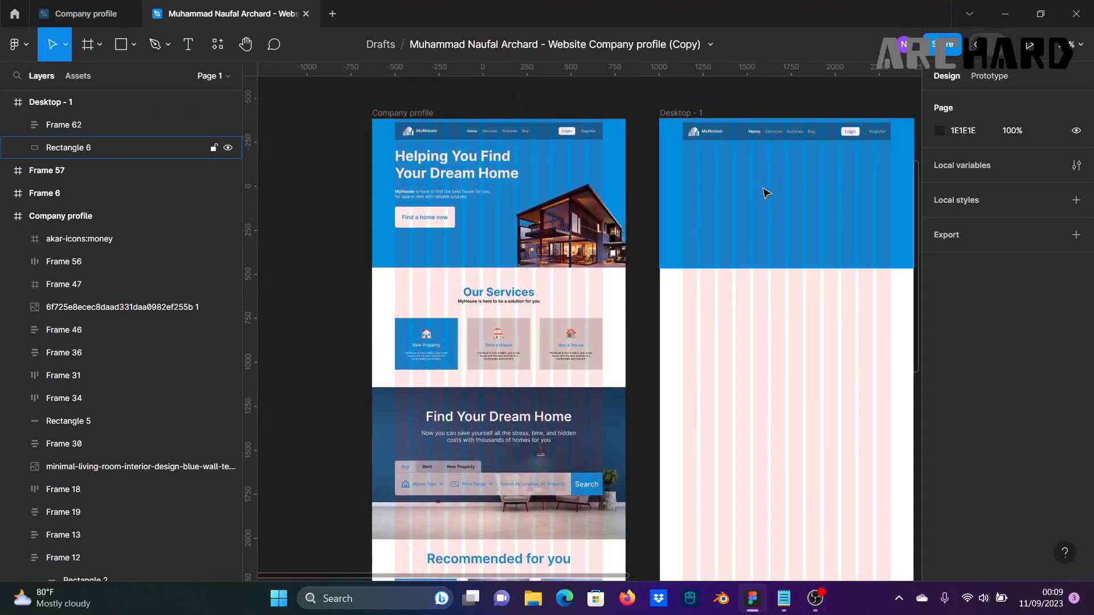
{"action": "scroll", "coordinate": [766, 193], "scroll_direction": "up", "scroll_amount": 3}
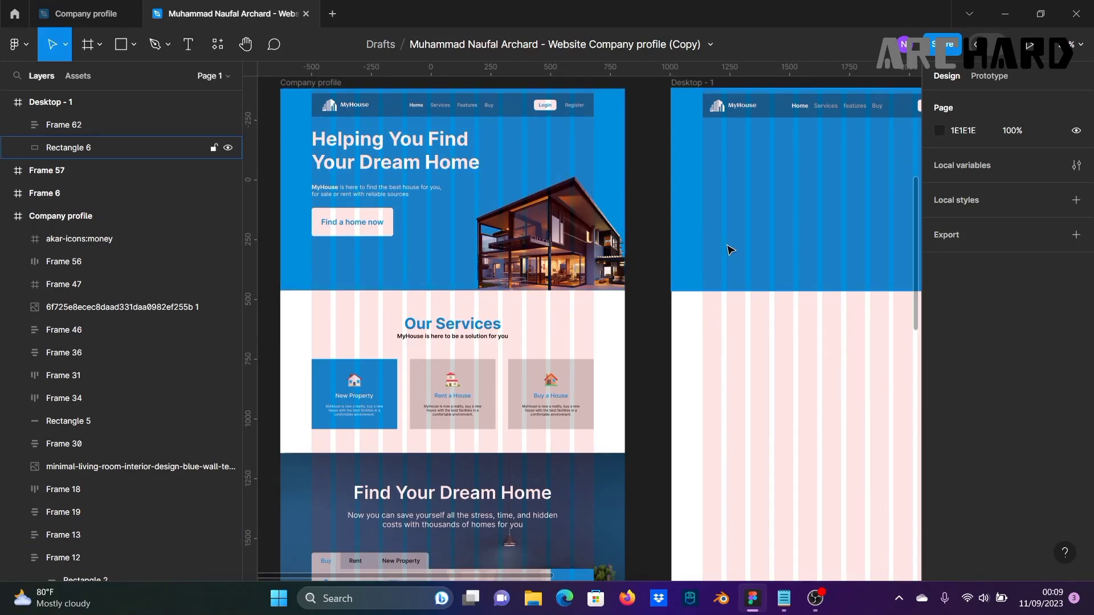
Step: Place a new text box for the hero title in Desktop - 1
{"action": "left_click_drag", "start_coordinate": [728, 248], "coordinate": [644, 242]}
{"action": "left_click", "coordinate": [199, 41]}
{"action": "left_click_drag", "start_coordinate": [563, 195], "coordinate": [619, 191]}
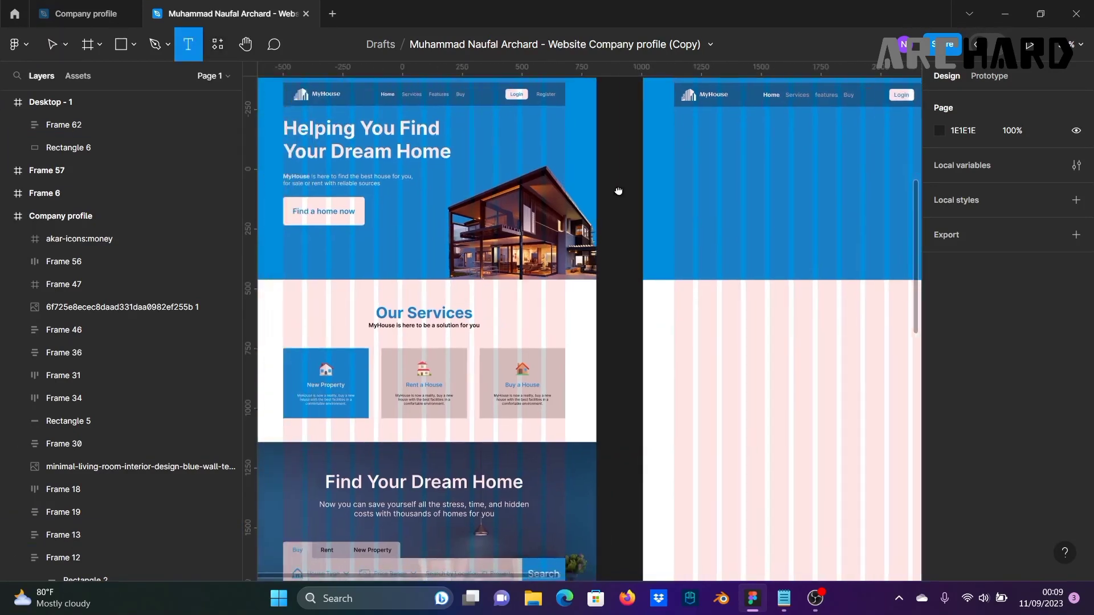
{"action": "left_click", "coordinate": [710, 146]}
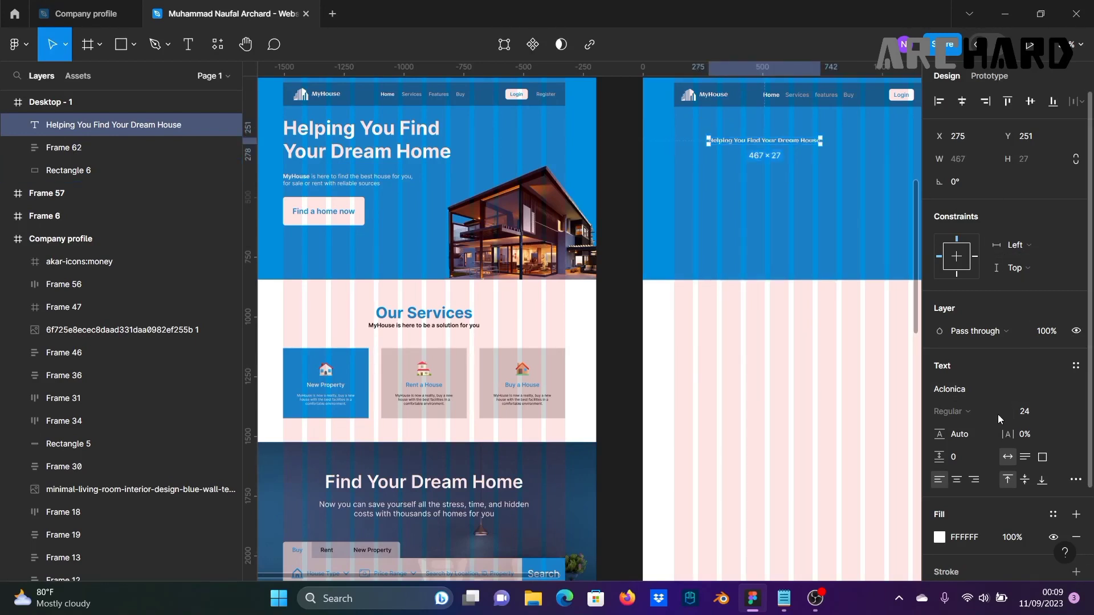
Step: Set the title font to Inter Bold at size 64
{"action": "left_click", "coordinate": [986, 395]}
{"action": "type", "text": "f"}
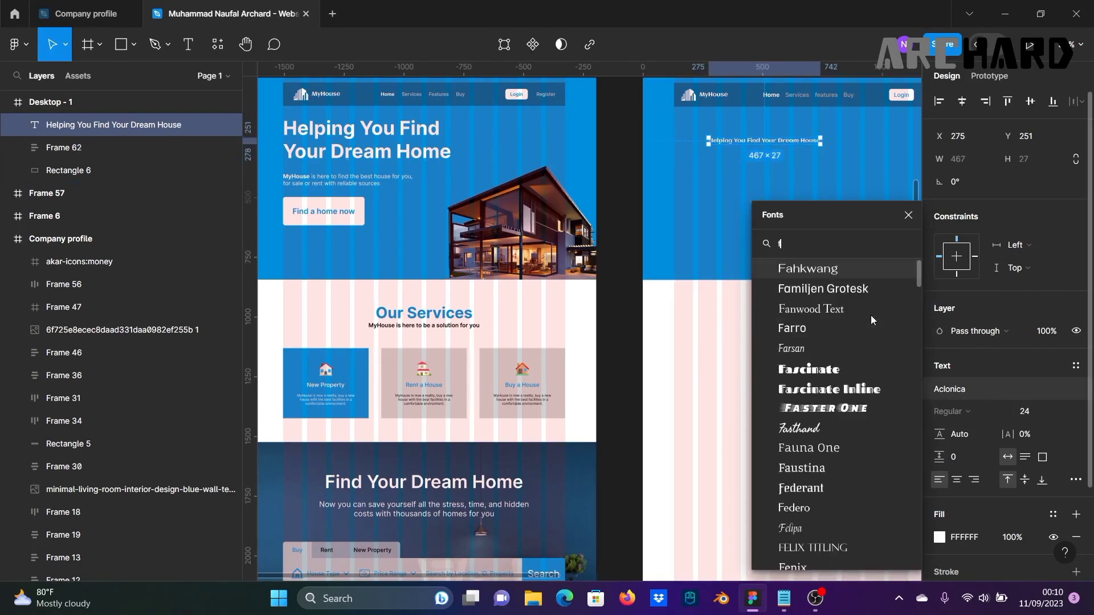
{"action": "key", "text": "BackSpace"}
{"action": "type", "text": "int"}
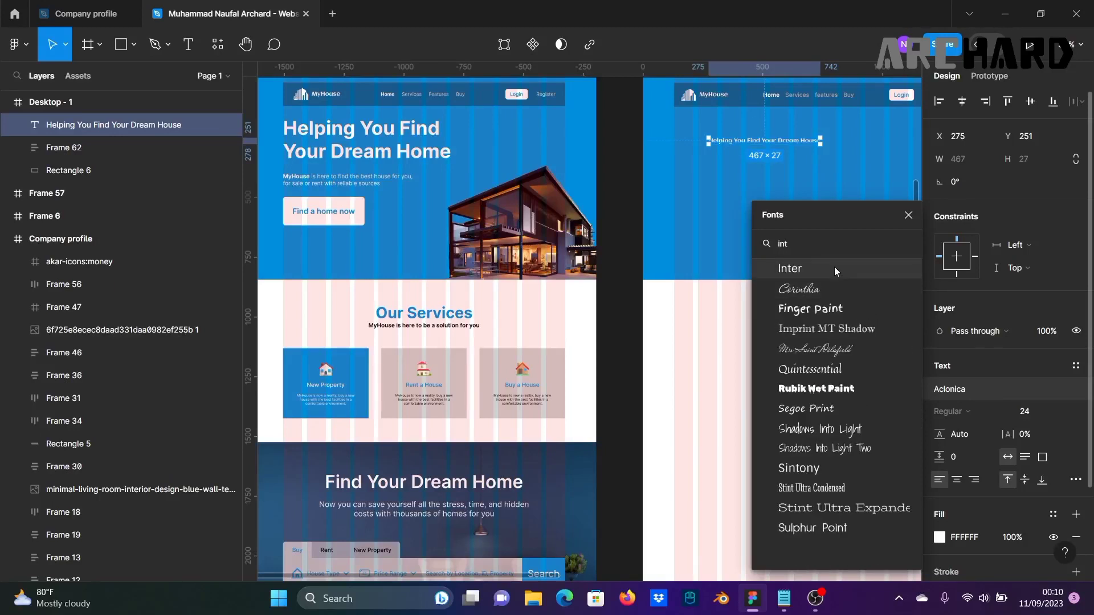
{"action": "left_click", "coordinate": [835, 267]}
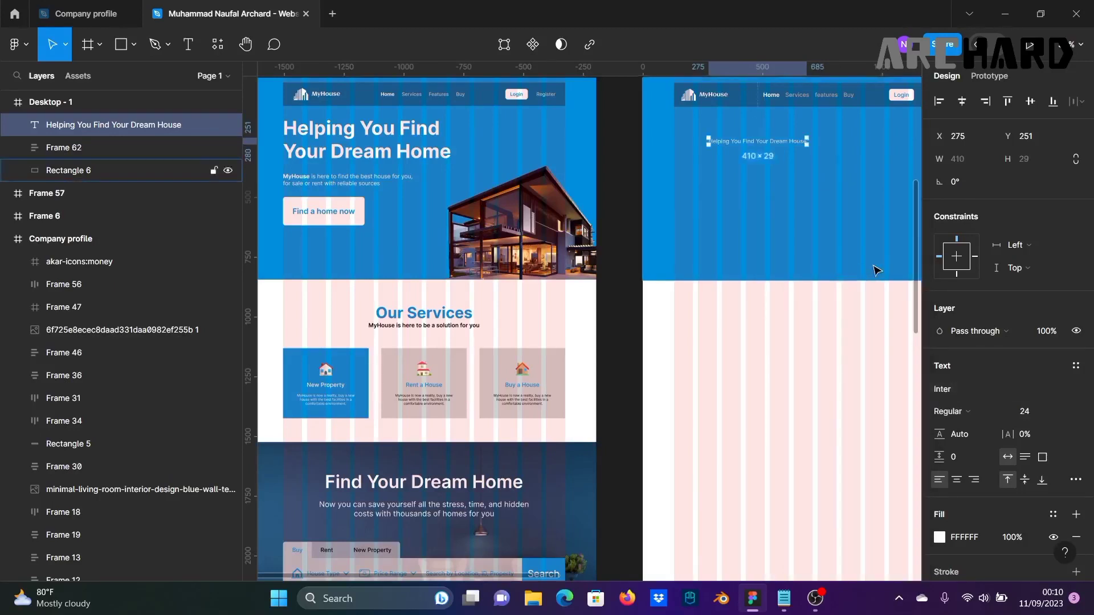
{"action": "left_click", "coordinate": [1055, 411]}
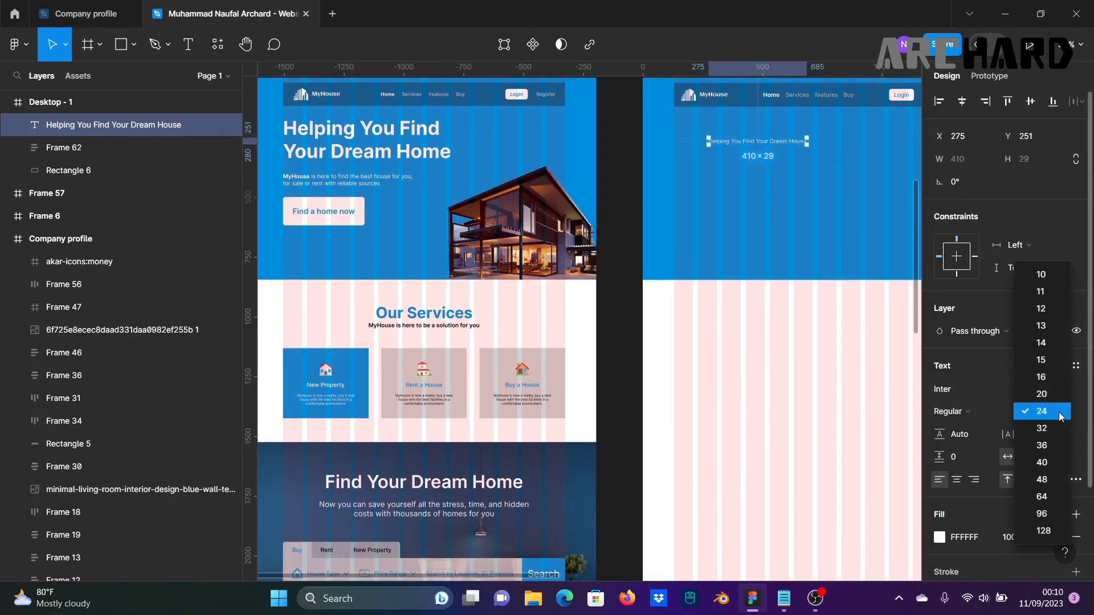
{"action": "left_click", "coordinate": [1051, 492]}
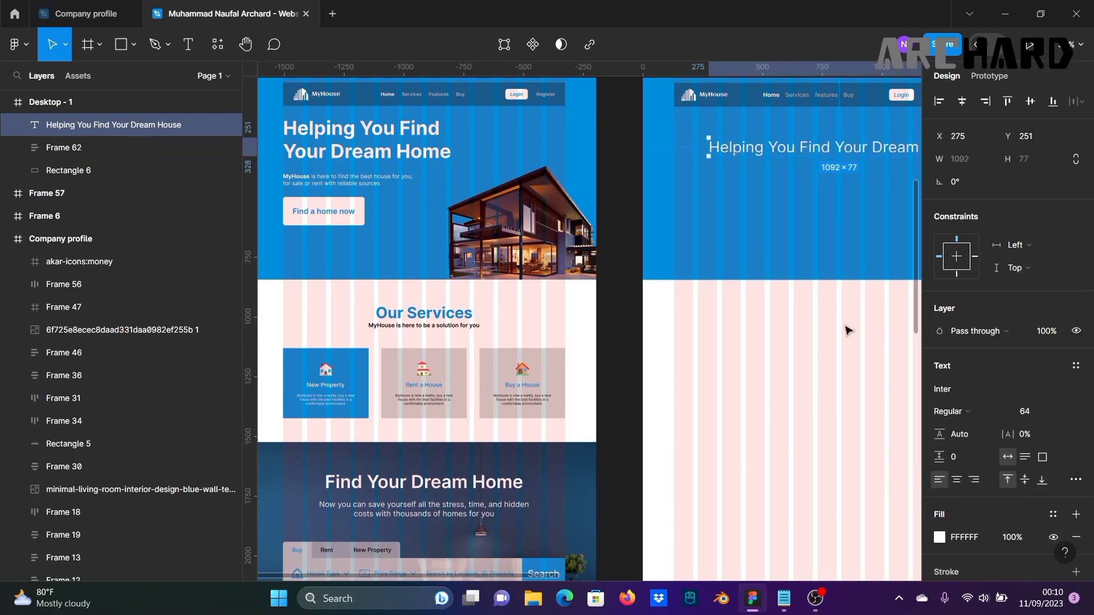
{"action": "scroll", "coordinate": [775, 244], "scroll_direction": "down", "scroll_amount": 1}
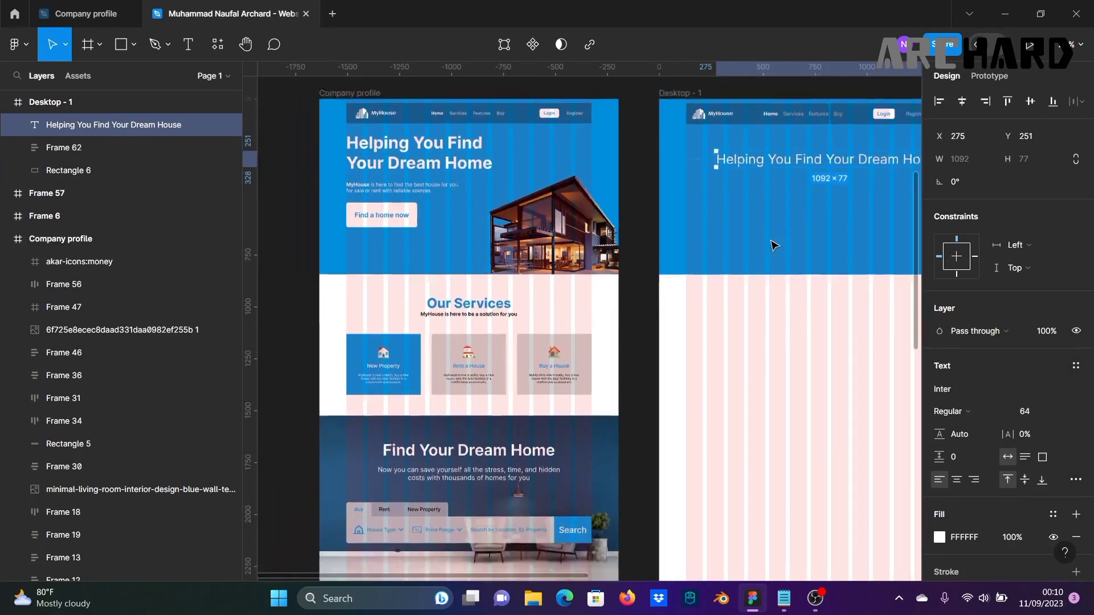
{"action": "left_click", "coordinate": [972, 411]}
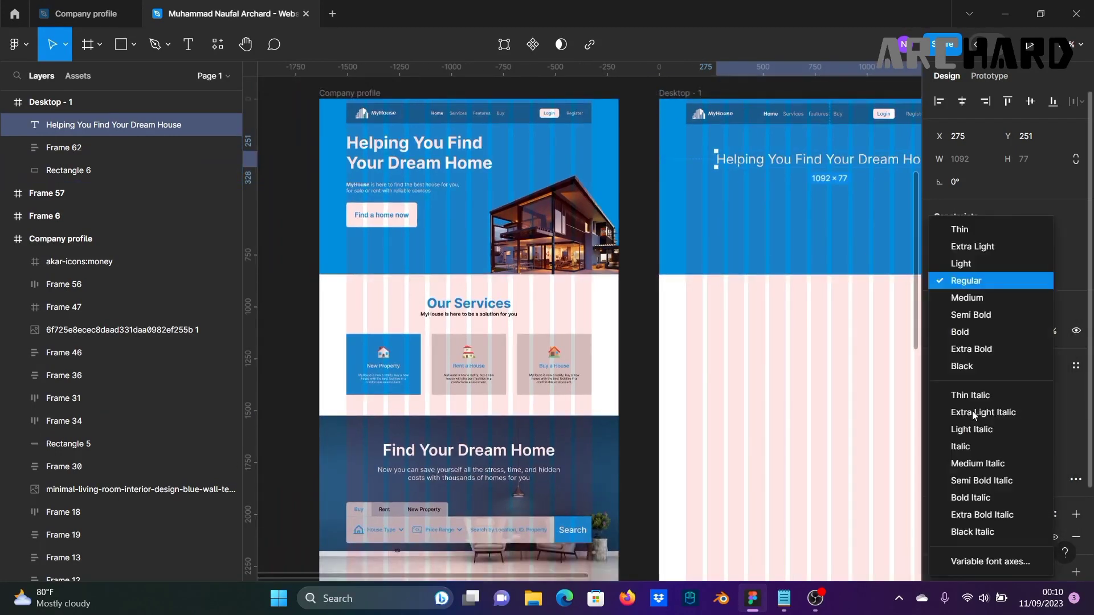
{"action": "left_click", "coordinate": [983, 332]}
Step: Enlarge the title to 96 and narrow its box to 913 px so it wraps onto two lines
{"action": "scroll", "coordinate": [855, 322], "scroll_direction": "down", "scroll_amount": 1}
{"action": "left_click", "coordinate": [1066, 412]}
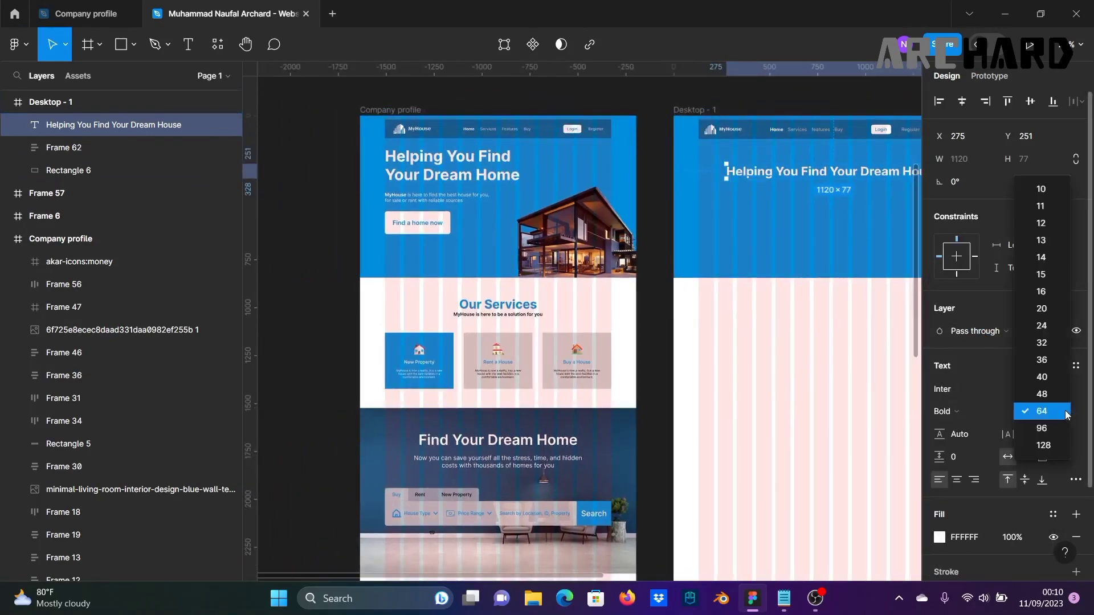
{"action": "left_click", "coordinate": [1059, 425]}
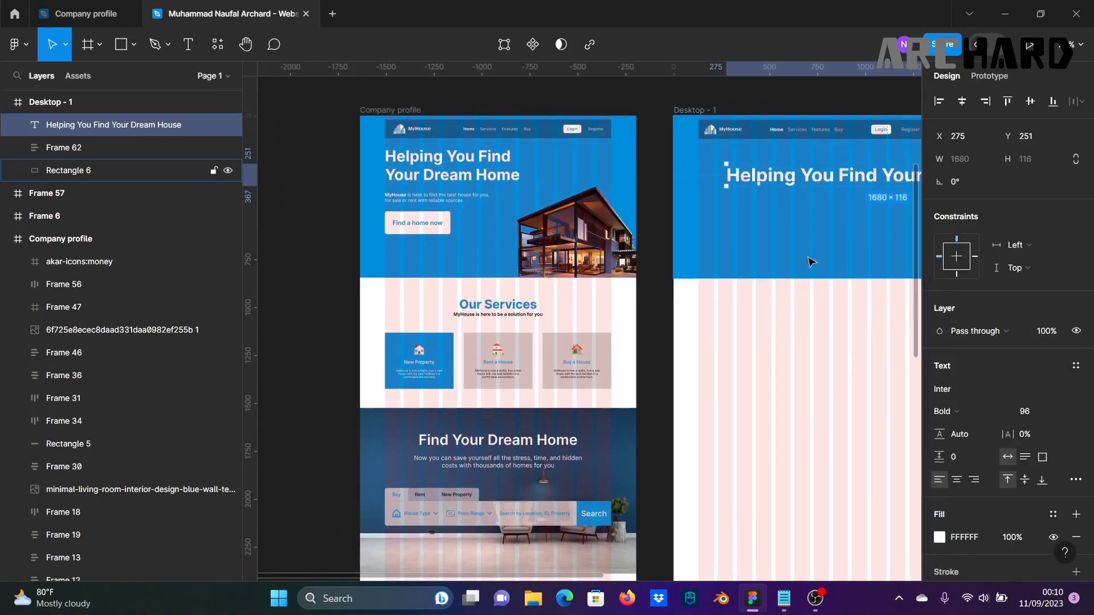
{"action": "scroll", "coordinate": [613, 298], "scroll_direction": "right", "scroll_amount": 4}
{"action": "left_click_drag", "start_coordinate": [851, 209], "coordinate": [703, 211]}
{"action": "scroll", "coordinate": [886, 228], "scroll_direction": "left", "scroll_amount": 3}
{"action": "scroll", "coordinate": [885, 228], "scroll_direction": "left", "scroll_amount": 2}
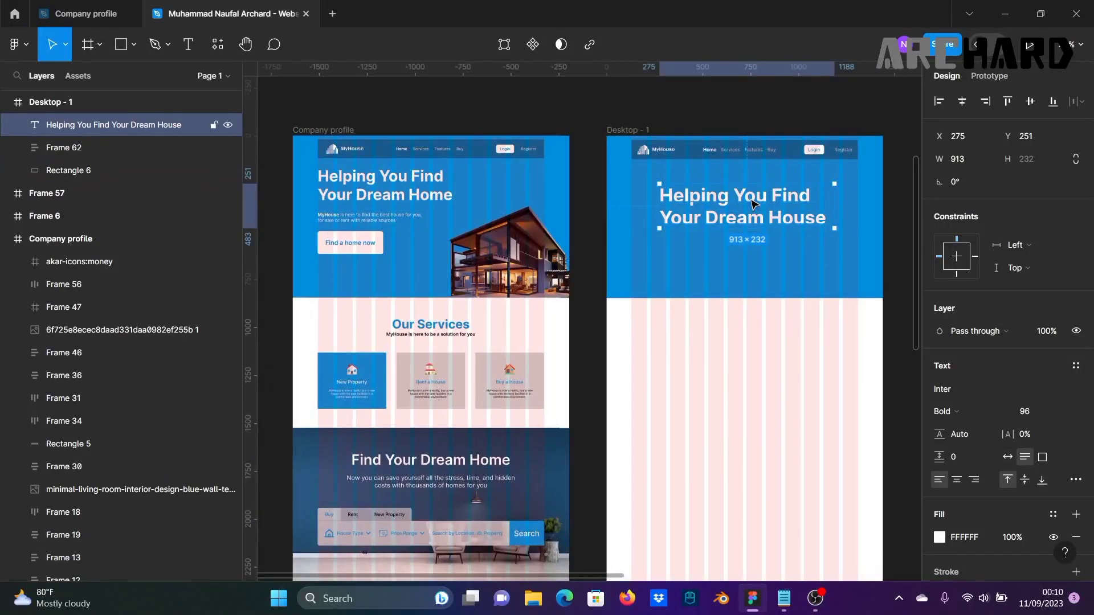
Step: Move the title to X 130, Y 147 under the navbar, then duplicate it below
{"action": "left_click_drag", "start_coordinate": [754, 203], "coordinate": [726, 178]}
{"action": "left_click", "coordinate": [713, 97]}
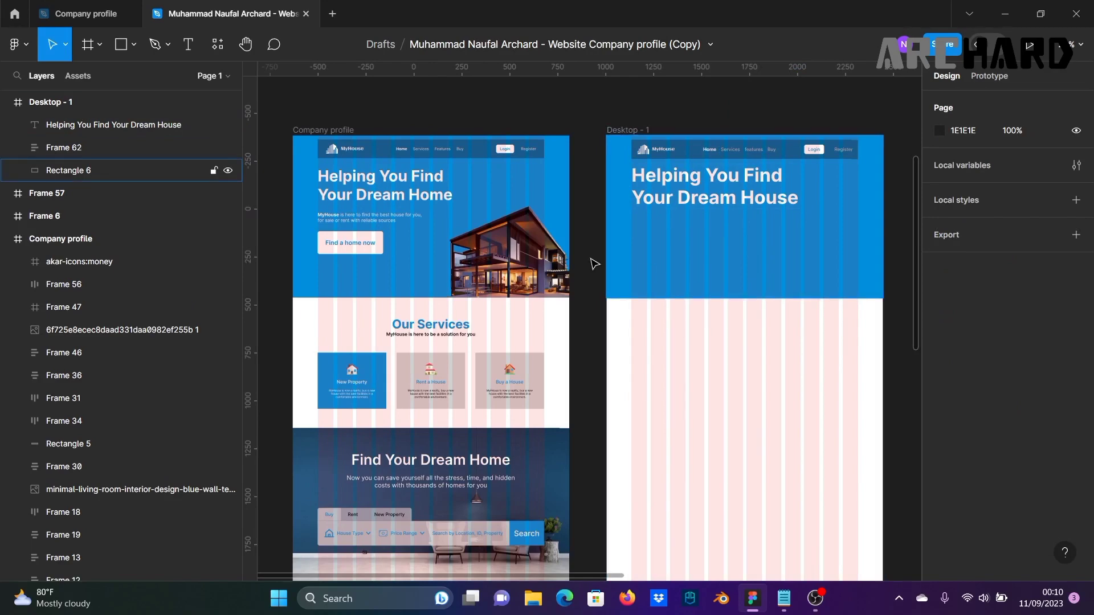
{"action": "scroll", "coordinate": [622, 278], "scroll_direction": "up", "scroll_amount": 1}
{"action": "left_click_drag", "start_coordinate": [672, 266], "coordinate": [862, 293]}
{"action": "scroll", "coordinate": [756, 273], "scroll_direction": "up", "scroll_amount": 4}
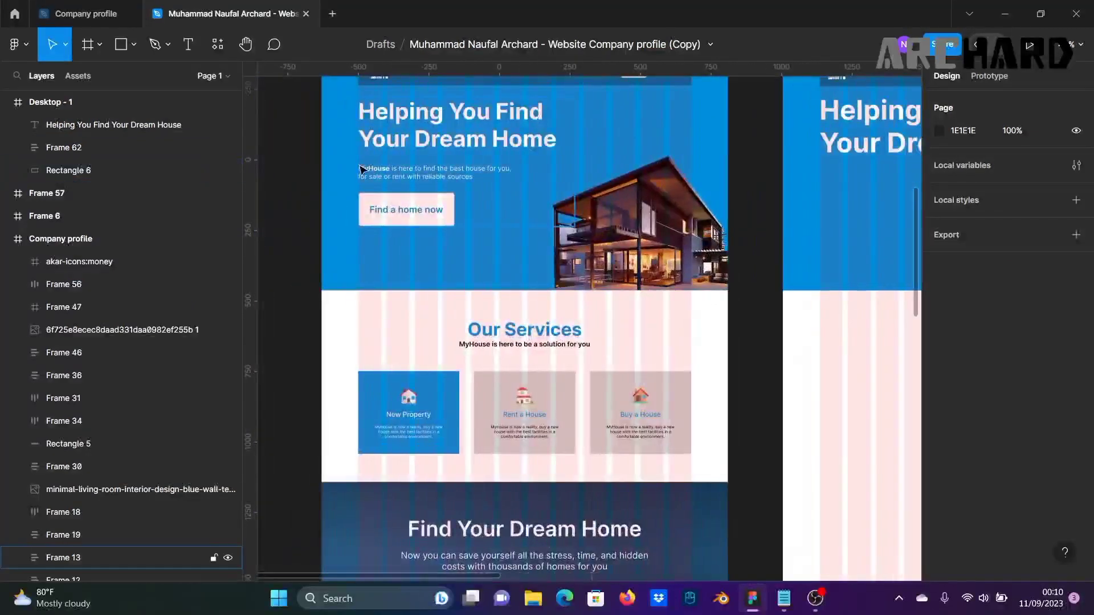
{"action": "scroll", "coordinate": [753, 234], "scroll_direction": "down", "scroll_amount": 3}
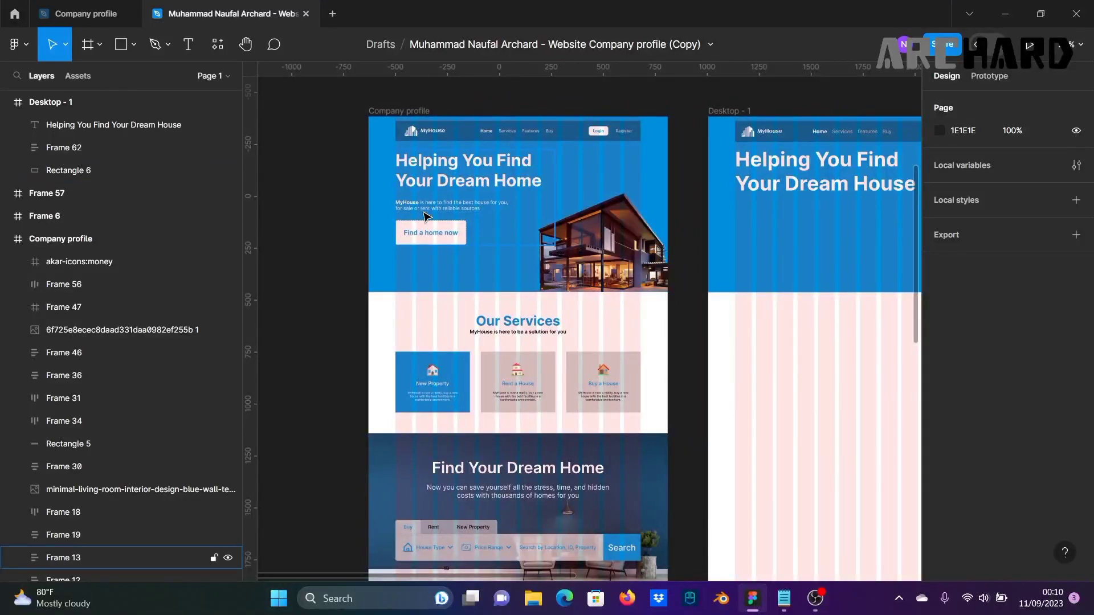
{"action": "scroll", "coordinate": [684, 222], "scroll_direction": "right", "scroll_amount": 2}
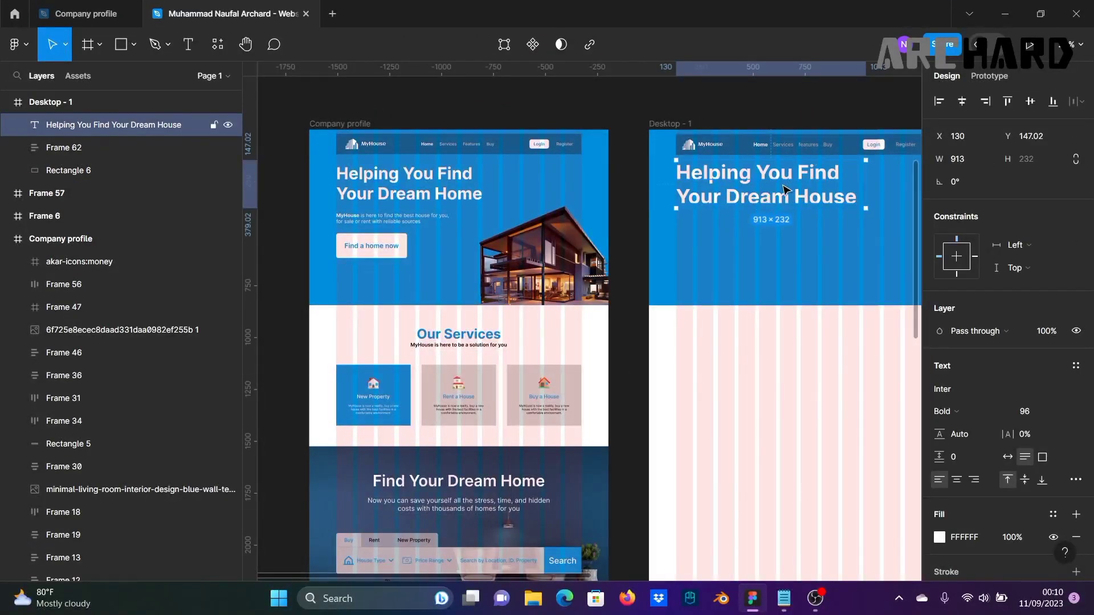
{"action": "left_click_drag", "start_coordinate": [786, 190], "coordinate": [794, 232]}
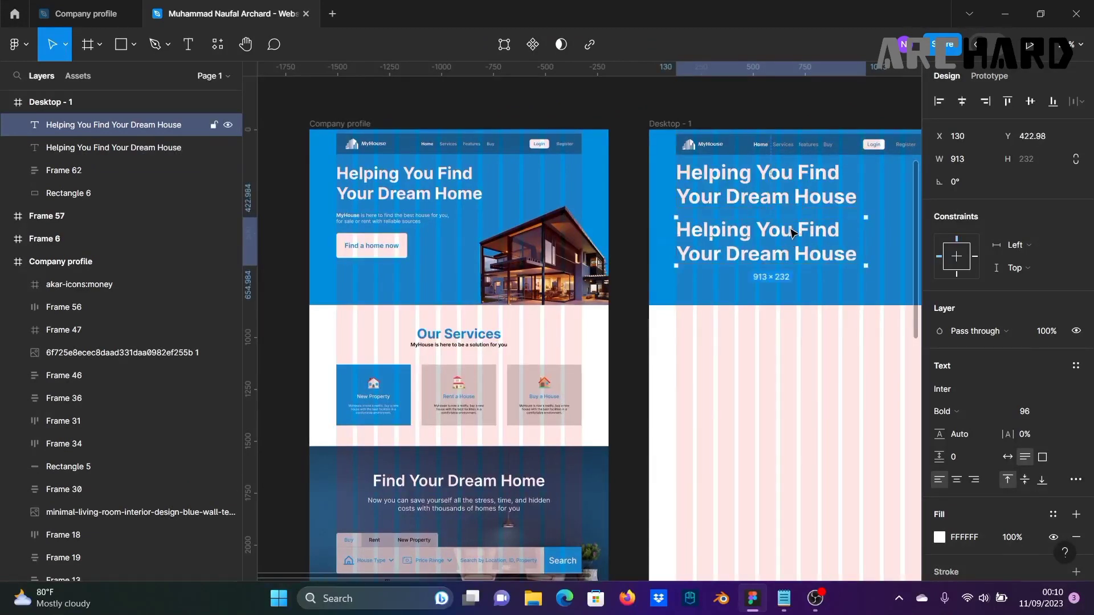
Step: Restyle the title copy as Inter Regular 24 with an auto-width box
{"action": "left_click", "coordinate": [947, 414]}
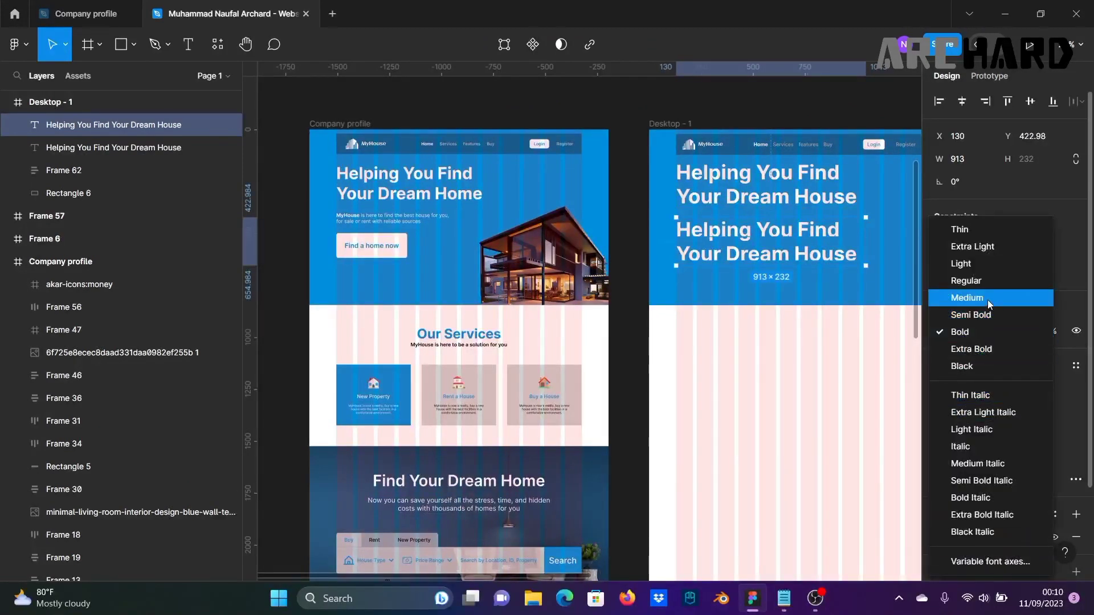
{"action": "left_click", "coordinate": [957, 281]}
{"action": "left_click", "coordinate": [1060, 418]}
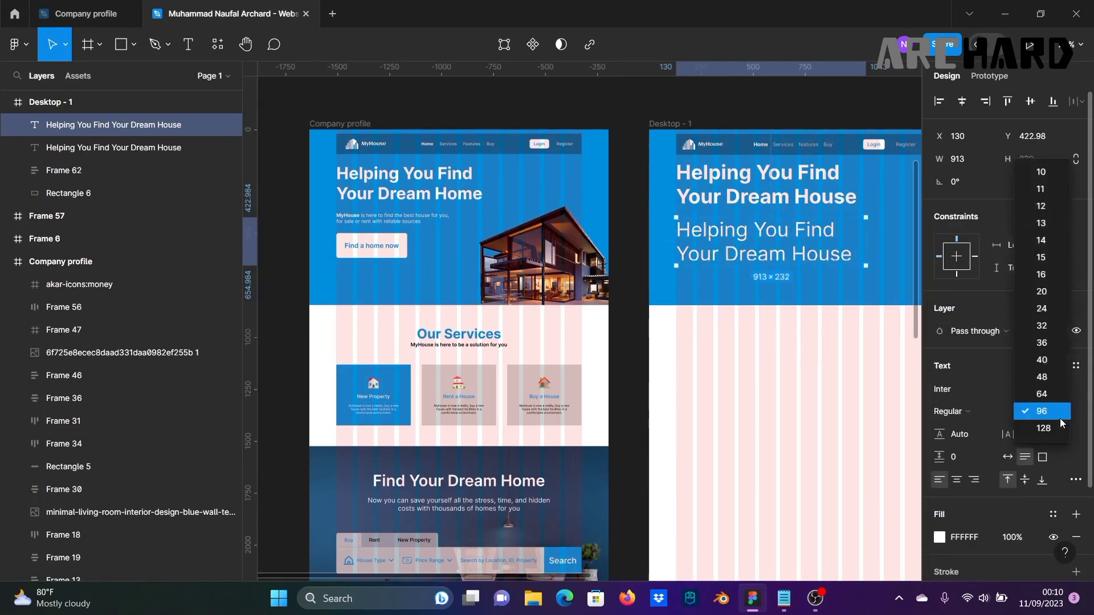
{"action": "left_click", "coordinate": [1043, 314]}
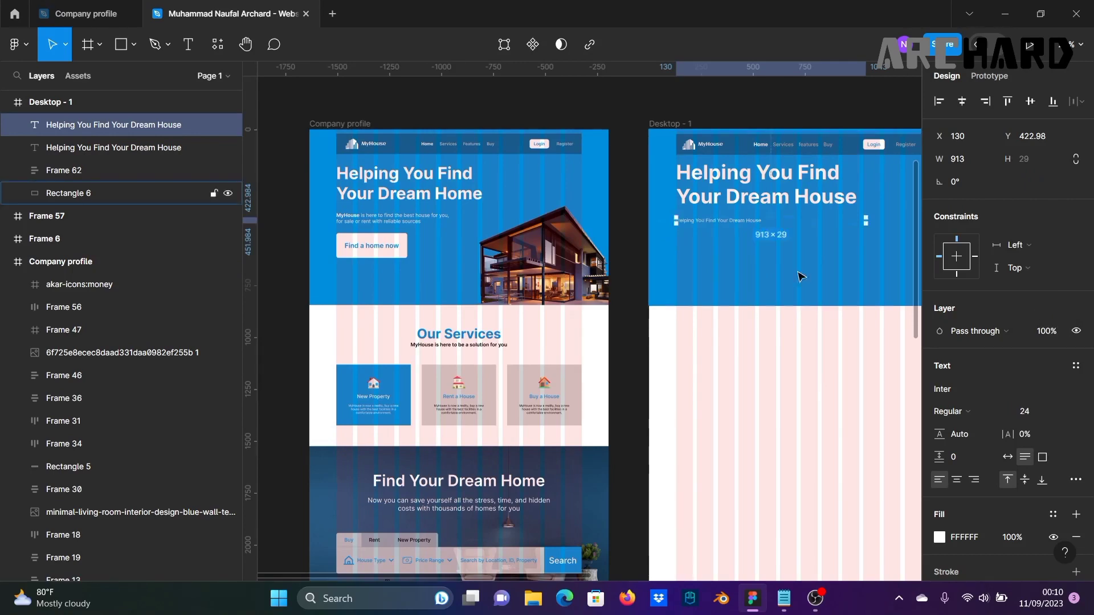
{"action": "scroll", "coordinate": [732, 267], "scroll_direction": "up", "scroll_amount": 3}
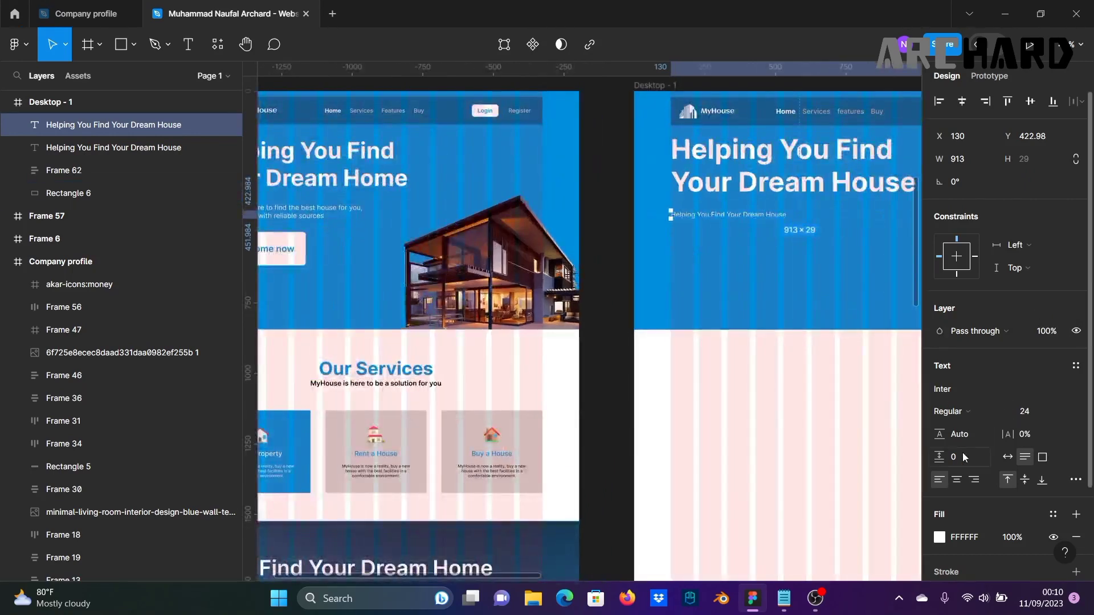
{"action": "left_click", "coordinate": [1008, 457]}
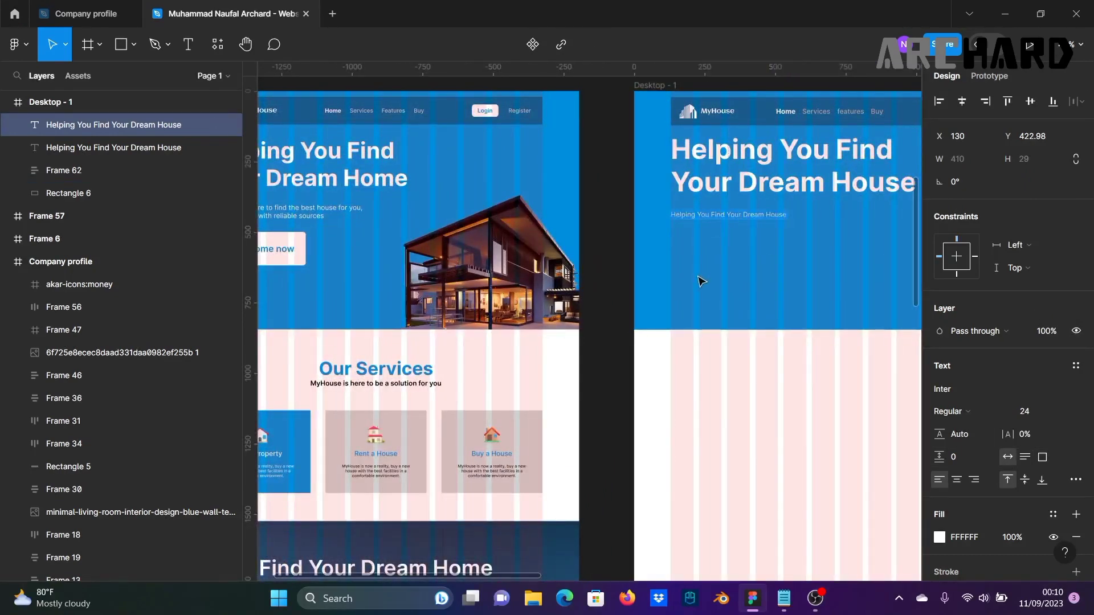
{"action": "left_click_drag", "start_coordinate": [701, 280], "coordinate": [796, 286]}
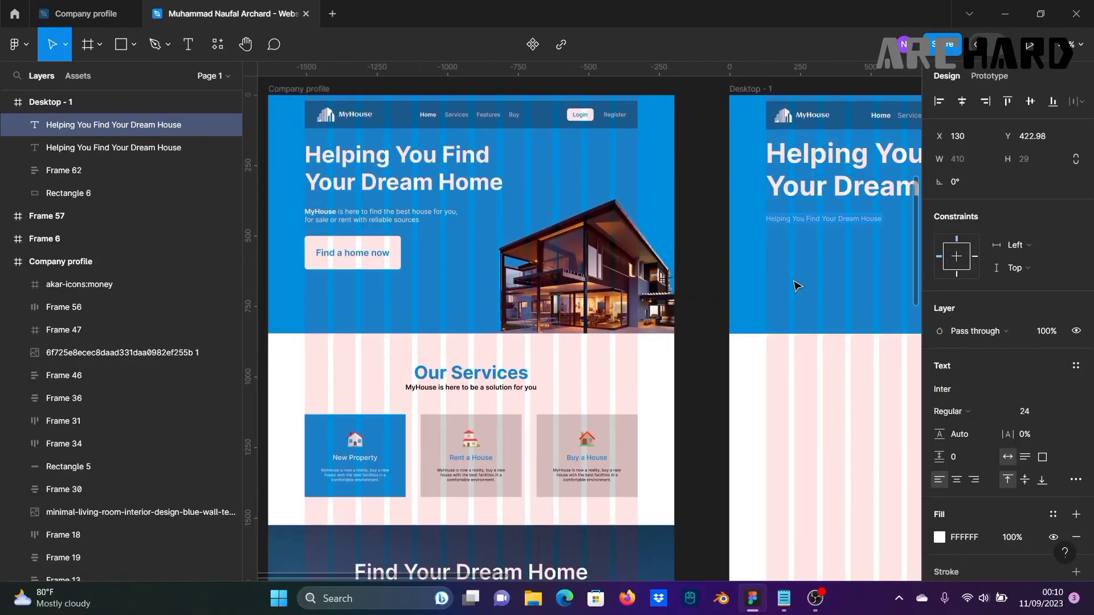
Step: Type 'MyHouse is here to find the best house for you, for sale or rent with reliable sources'
{"action": "type", "text": "MyHouse is here"}
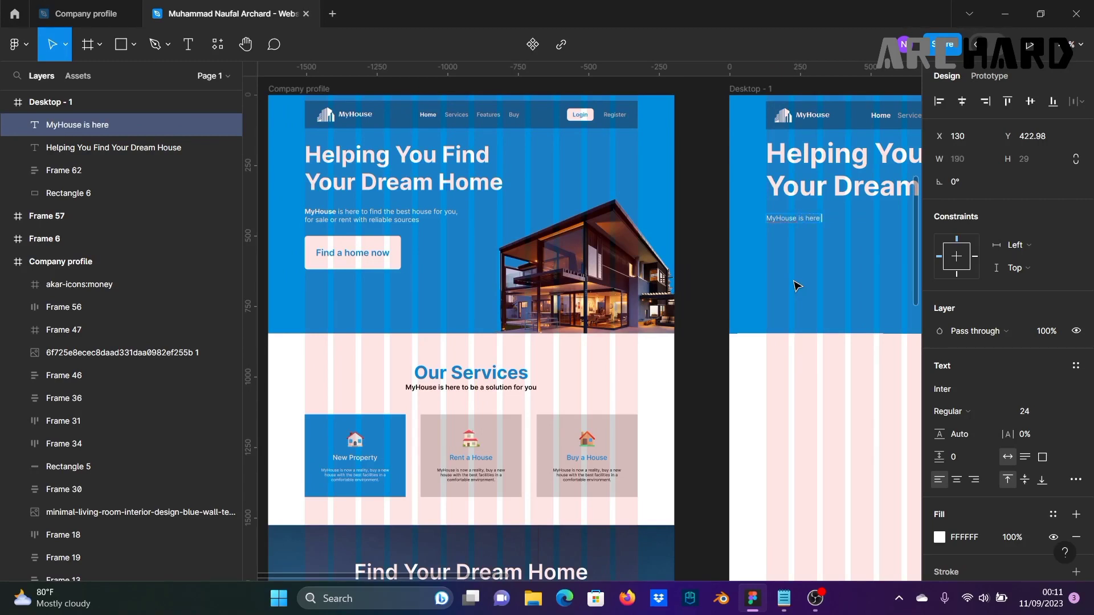
{"action": "type", "text": "ind the best house"}
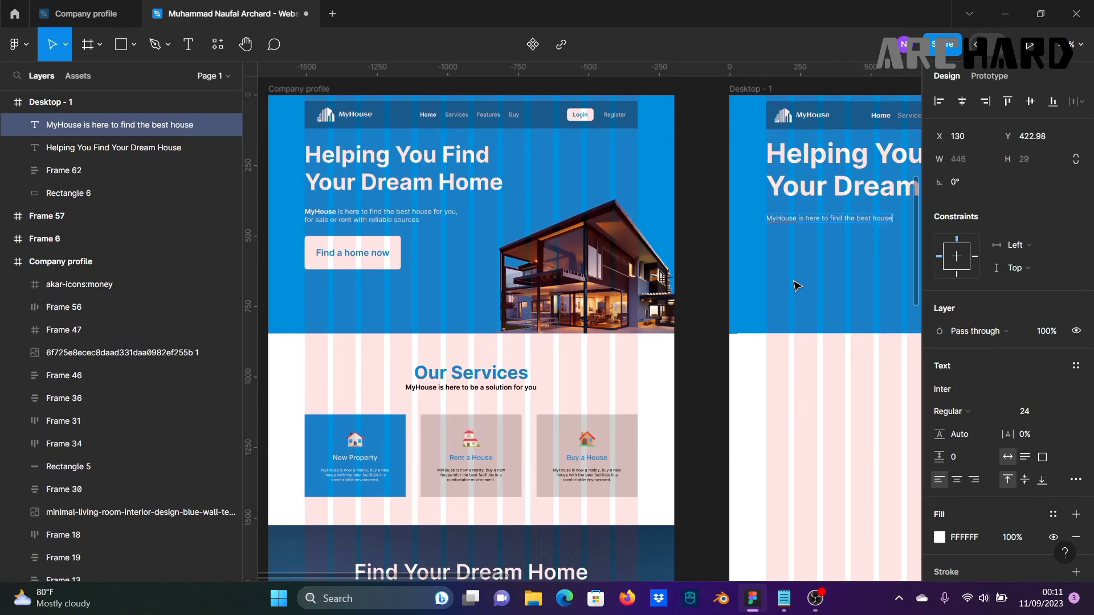
{"action": "type", "text": " for you"}
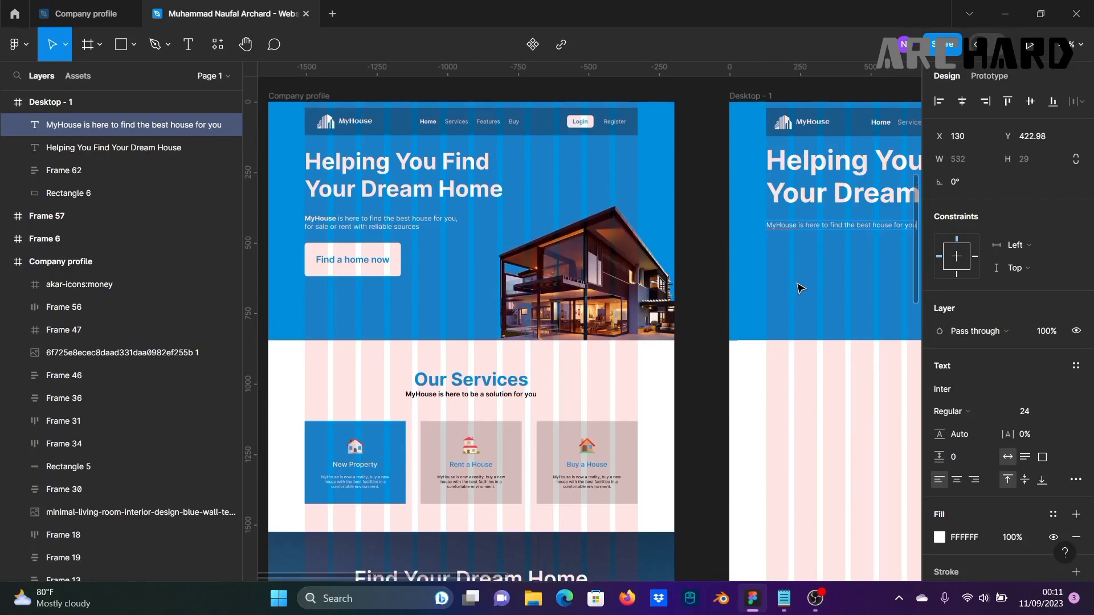
{"action": "scroll", "coordinate": [753, 276], "scroll_direction": "right", "scroll_amount": 2}
{"action": "type", "text": "you"}
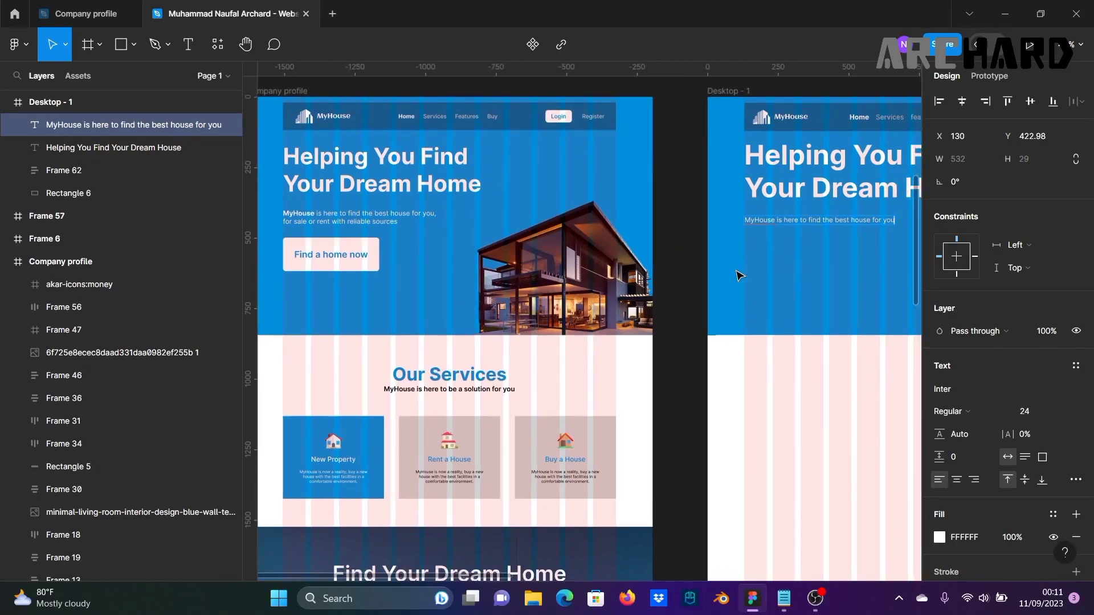
{"action": "type", "text": ", for sale"}
{"action": "left_click_drag", "start_coordinate": [737, 272], "coordinate": [733, 308]}
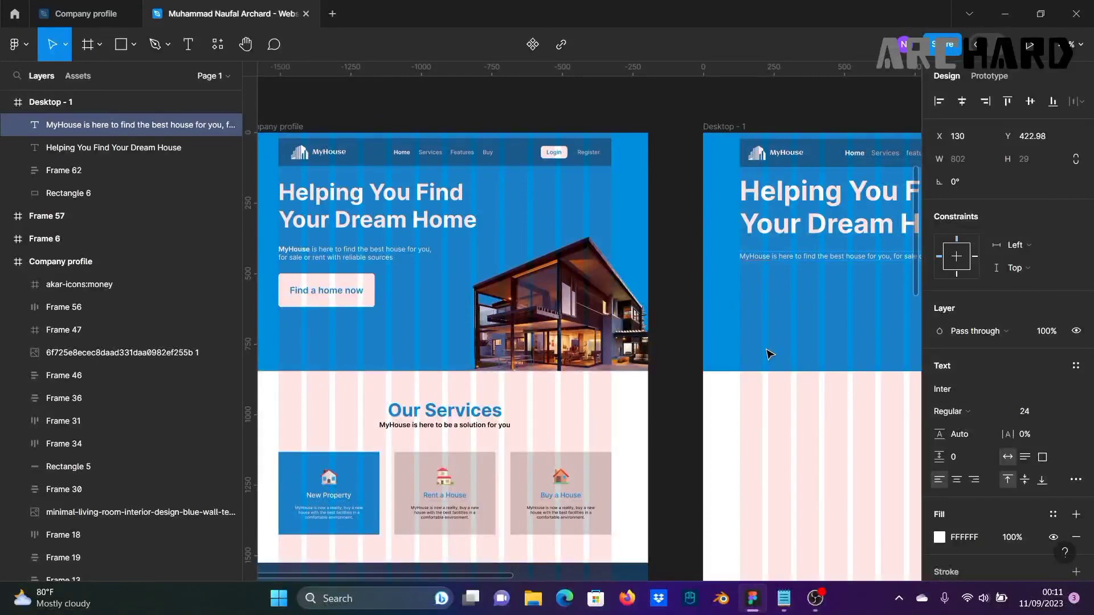
{"action": "type", "text": "iable"}
{"action": "scroll", "coordinate": [770, 355], "scroll_direction": "down", "scroll_amount": 3}
{"action": "left_click_drag", "start_coordinate": [784, 361], "coordinate": [752, 365]}
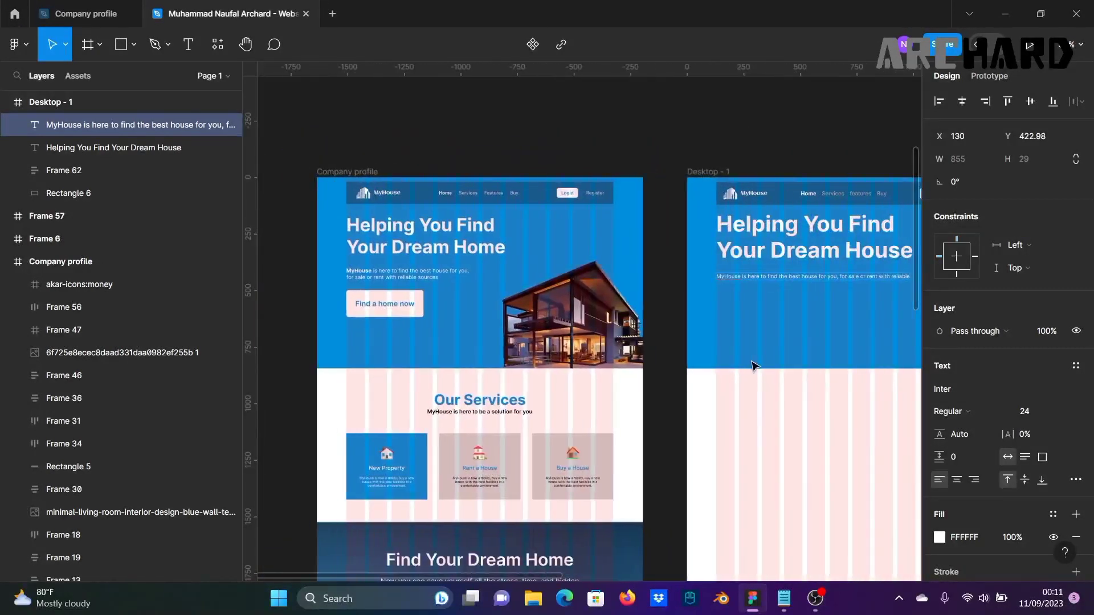
{"action": "type", "text": "sou"}
{"action": "scroll", "coordinate": [696, 318], "scroll_direction": "right", "scroll_amount": 2}
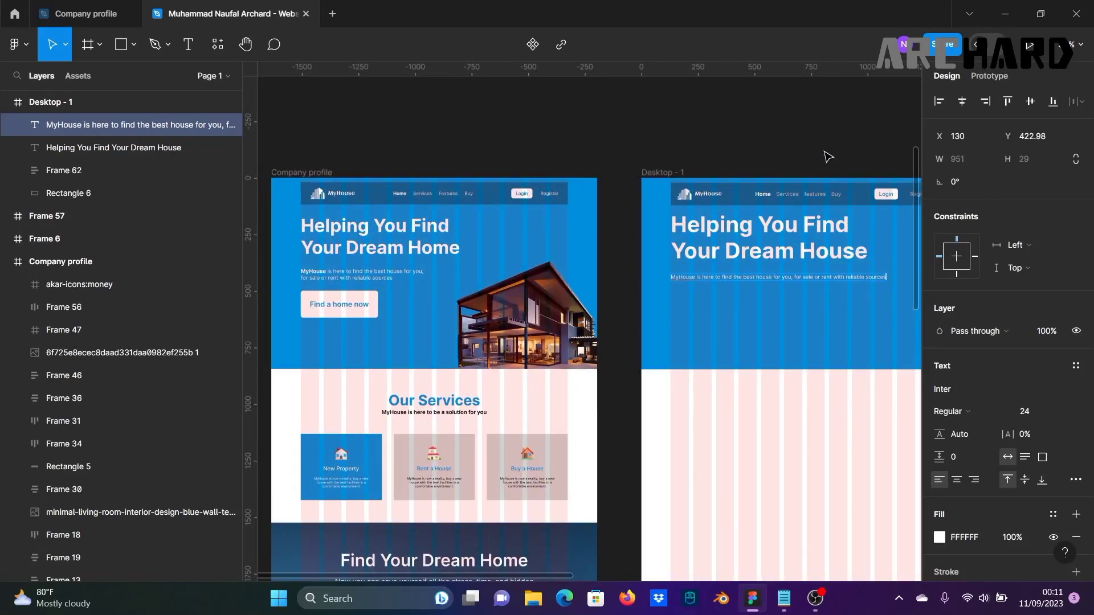
{"action": "key", "text": "Escape"}
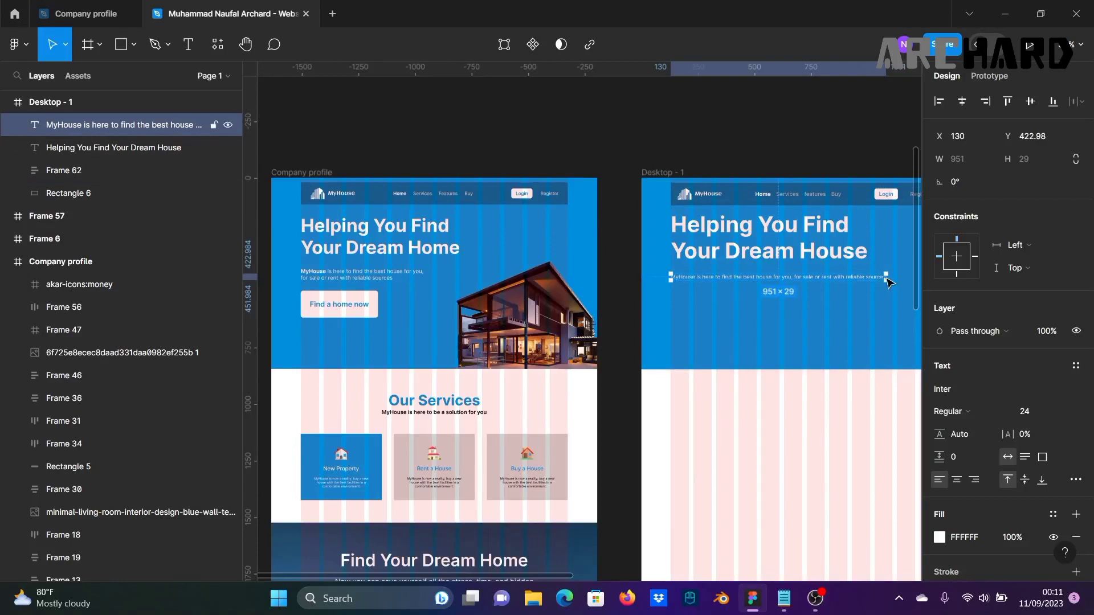
Step: Narrow the subtitle to 566 wide so it wraps onto two lines, nudging it up toward the title
{"action": "scroll", "coordinate": [887, 278], "scroll_direction": "up", "scroll_amount": 2}
{"action": "left_click_drag", "start_coordinate": [888, 278], "coordinate": [798, 281]}
{"action": "left_click_drag", "start_coordinate": [732, 360], "coordinate": [787, 353]}
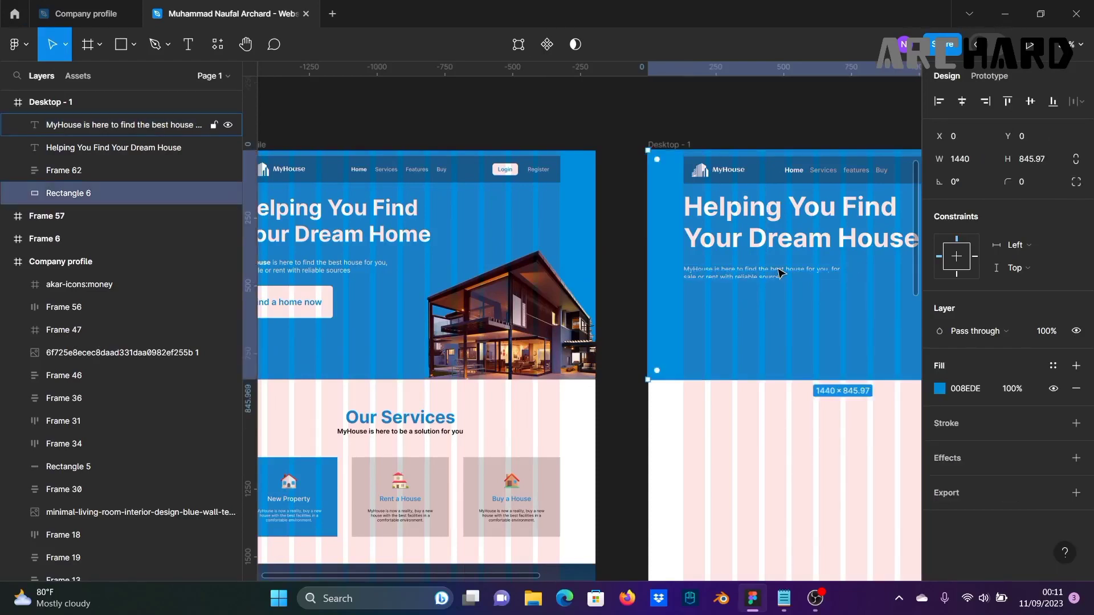
{"action": "left_click_drag", "start_coordinate": [853, 274], "coordinate": [839, 274]}
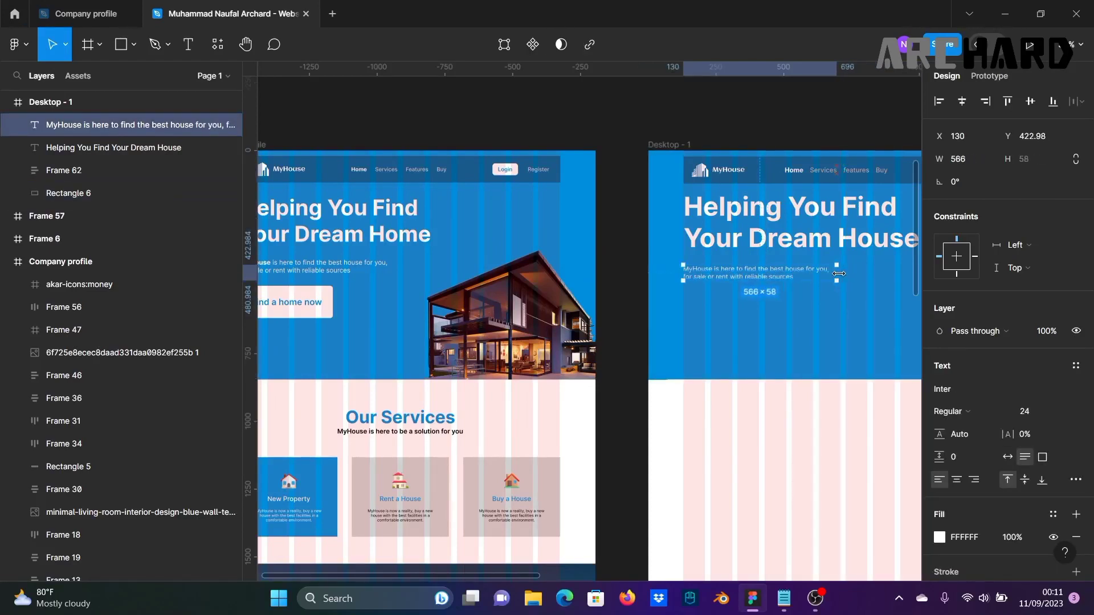
{"action": "left_click_drag", "start_coordinate": [720, 271], "coordinate": [720, 263]}
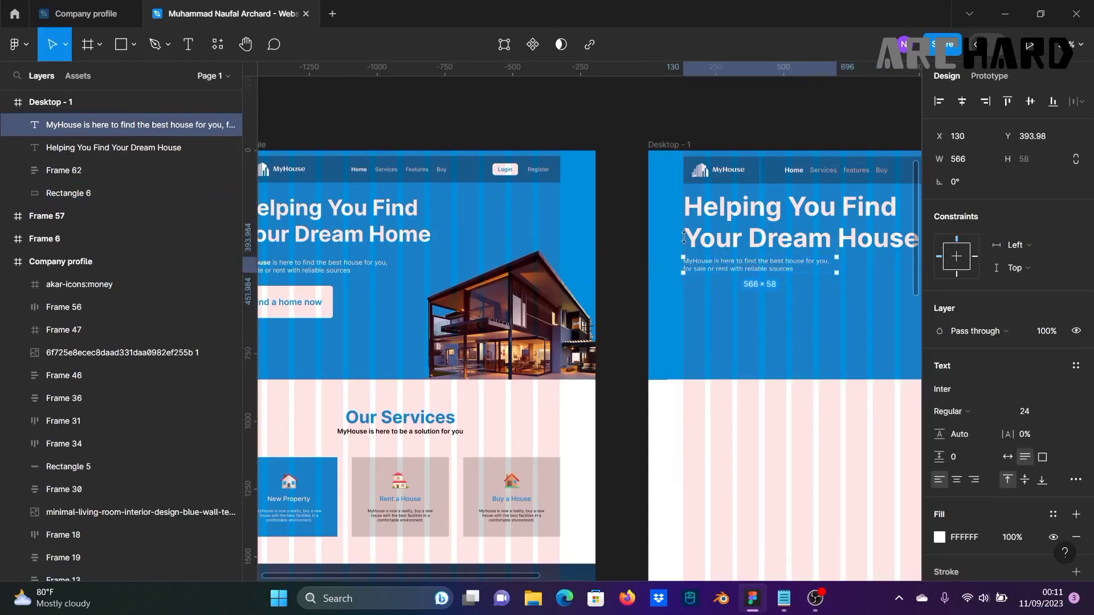
{"action": "left_click", "coordinate": [621, 225]}
Step: Change the subtitle's font weight to Bold
{"action": "scroll", "coordinate": [624, 231], "scroll_direction": "down", "scroll_amount": 3}
{"action": "scroll", "coordinate": [648, 276], "scroll_direction": "up", "scroll_amount": 5}
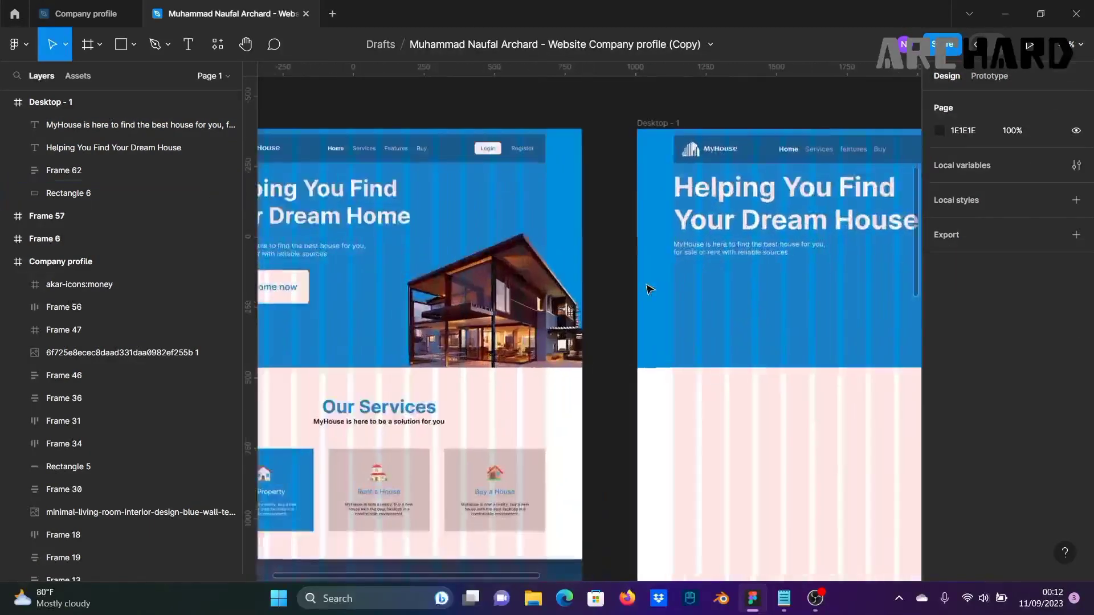
{"action": "left_click", "coordinate": [695, 241]}
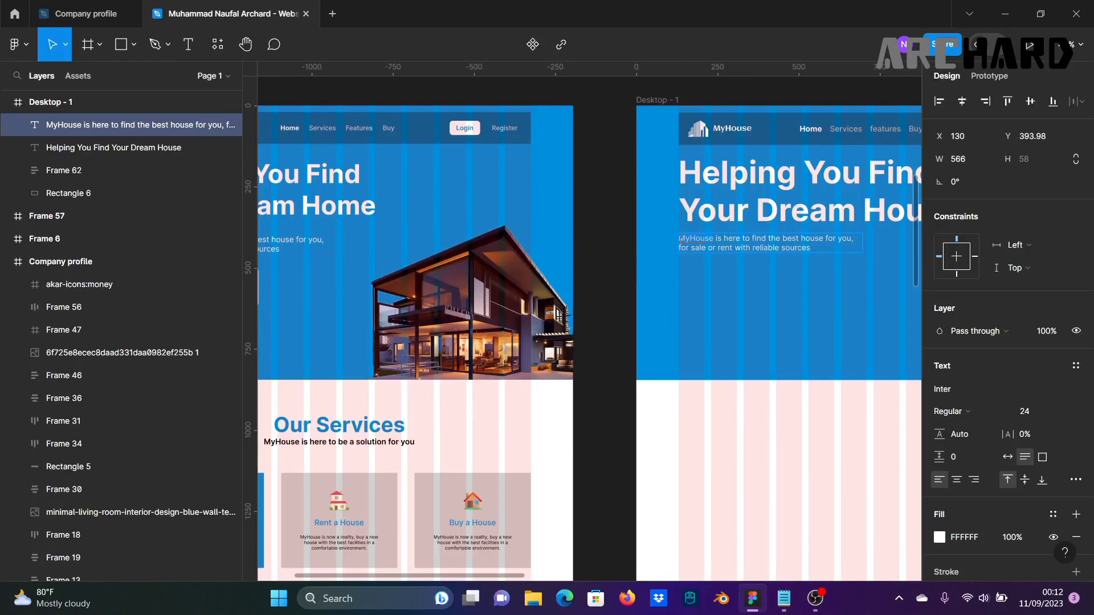
{"action": "left_click", "coordinate": [965, 412]}
{"action": "left_click", "coordinate": [979, 334]}
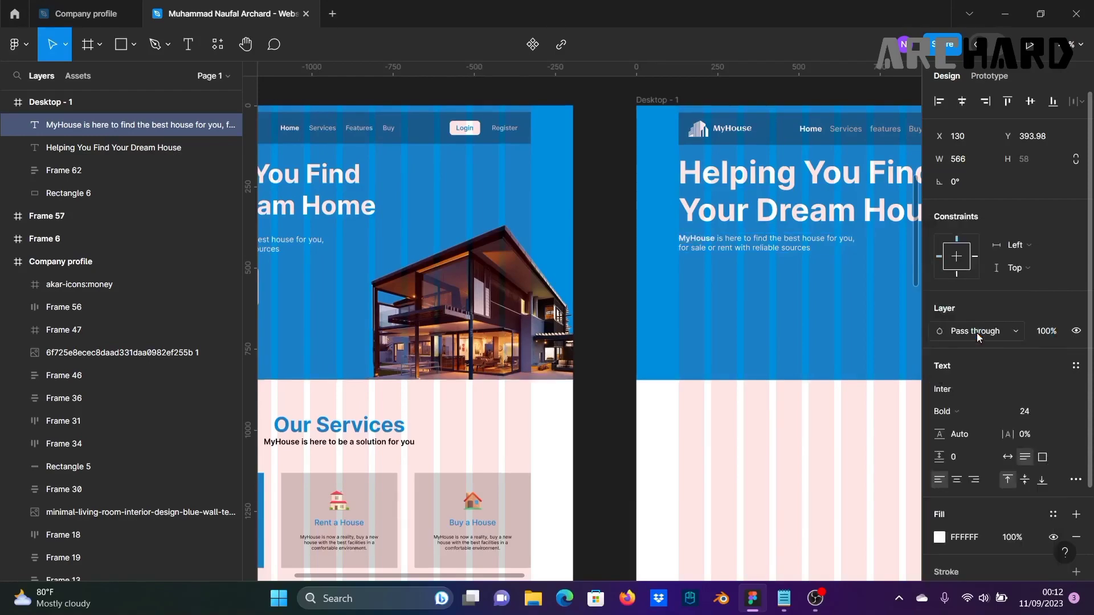
{"action": "scroll", "coordinate": [605, 291], "scroll_direction": "down", "scroll_amount": 1}
{"action": "left_click", "coordinate": [605, 292]}
{"action": "scroll", "coordinate": [606, 291], "scroll_direction": "left", "scroll_amount": 3}
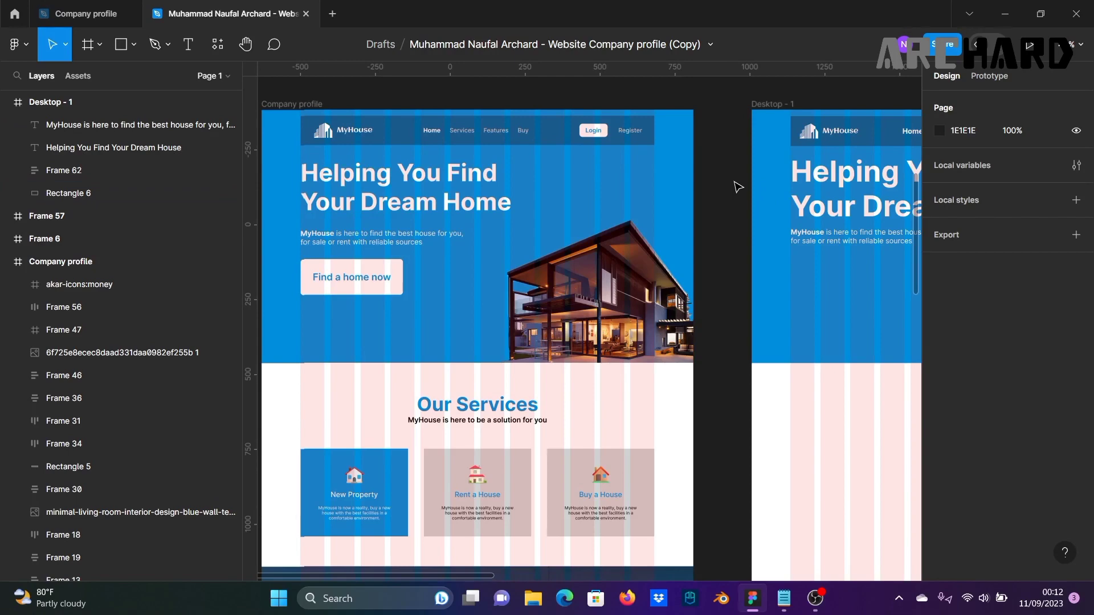
Step: Duplicate the 652 × 502 modern house image into the right side of Desktop - 1's blue hero
{"action": "scroll", "coordinate": [738, 187], "scroll_direction": "down", "scroll_amount": 4, "text": "ctrl"}
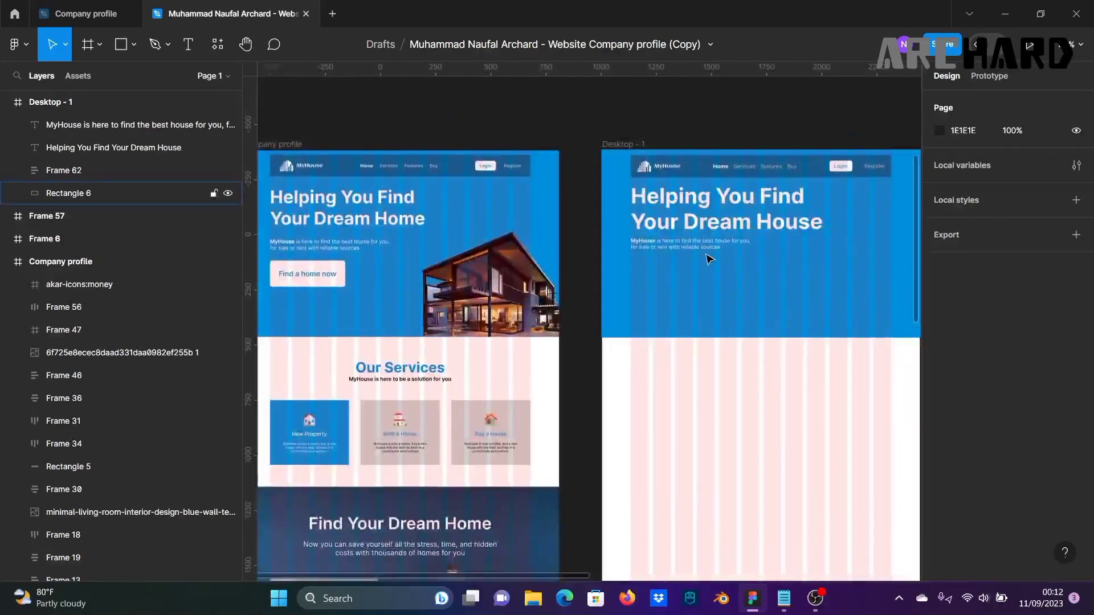
{"action": "scroll", "coordinate": [708, 308], "scroll_direction": "down", "scroll_amount": 1}
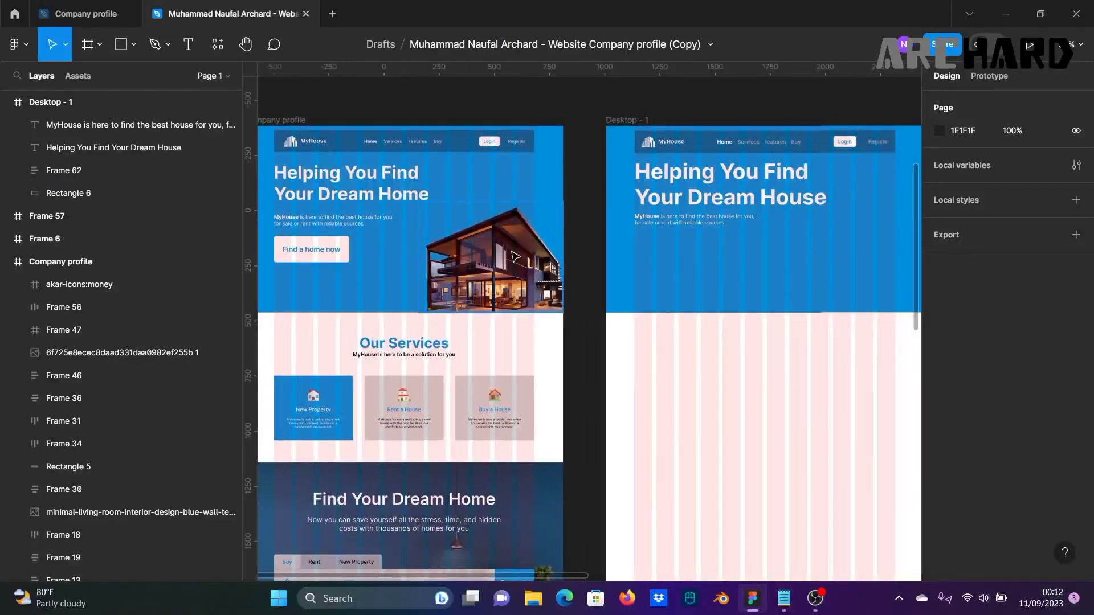
{"action": "scroll", "coordinate": [580, 315], "scroll_direction": "down", "scroll_amount": 1, "text": "ctrl"}
{"action": "left_click_drag", "start_coordinate": [598, 349], "coordinate": [514, 336]}
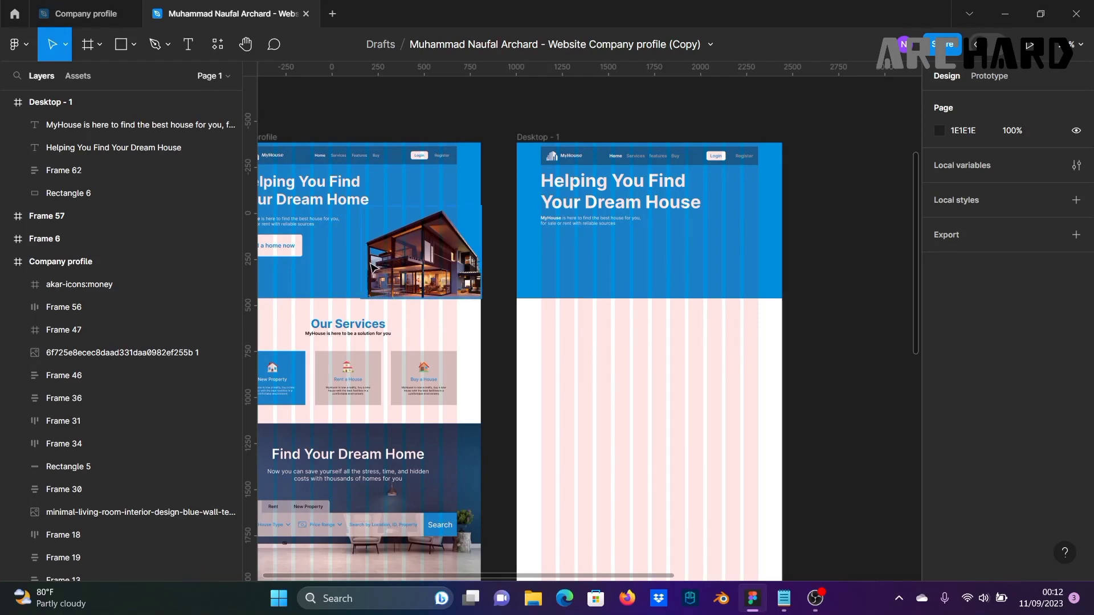
{"action": "left_click_drag", "start_coordinate": [414, 272], "coordinate": [710, 262]}
{"action": "left_click", "coordinate": [832, 275]}
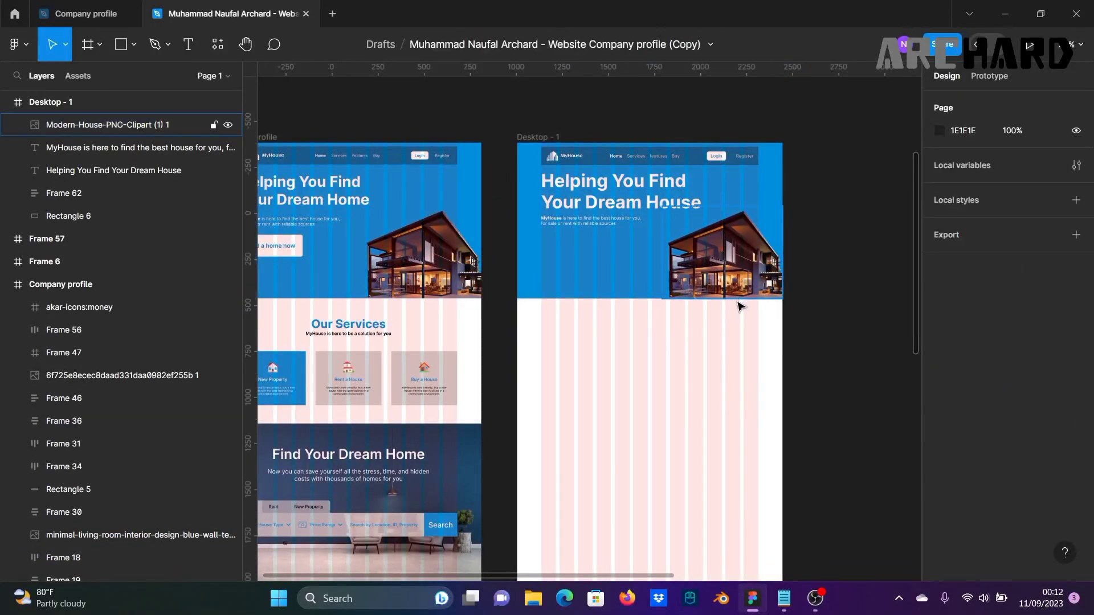
{"action": "scroll", "coordinate": [742, 399], "scroll_direction": "down", "scroll_amount": 2}
{"action": "left_click_drag", "start_coordinate": [620, 427], "coordinate": [773, 408]}
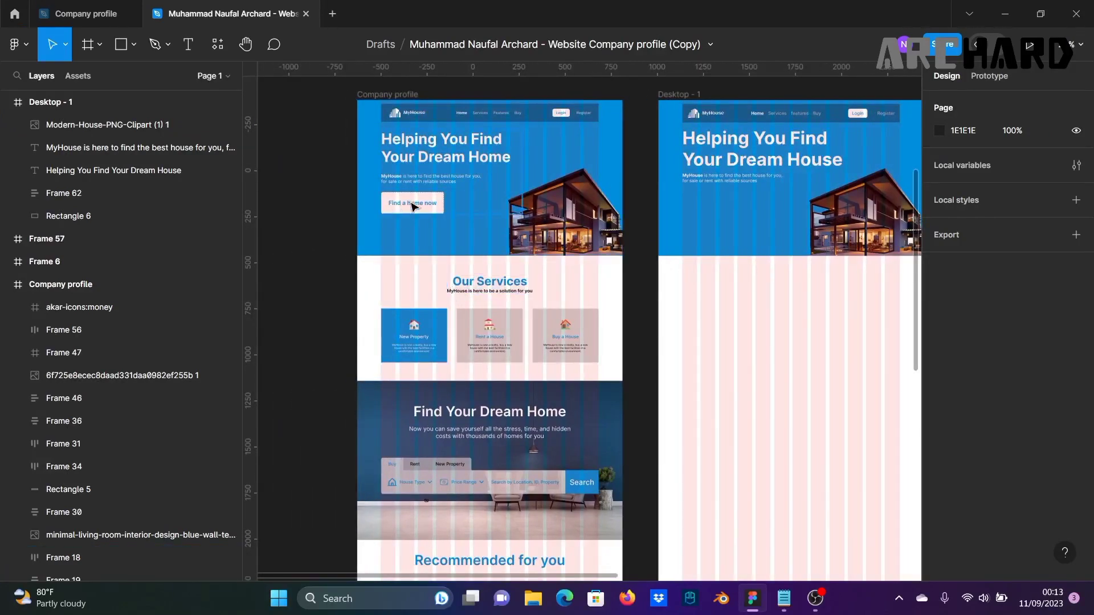
{"action": "scroll", "coordinate": [703, 171], "scroll_direction": "down", "scroll_amount": 1}
{"action": "scroll", "coordinate": [703, 160], "scroll_direction": "up", "scroll_amount": 3}
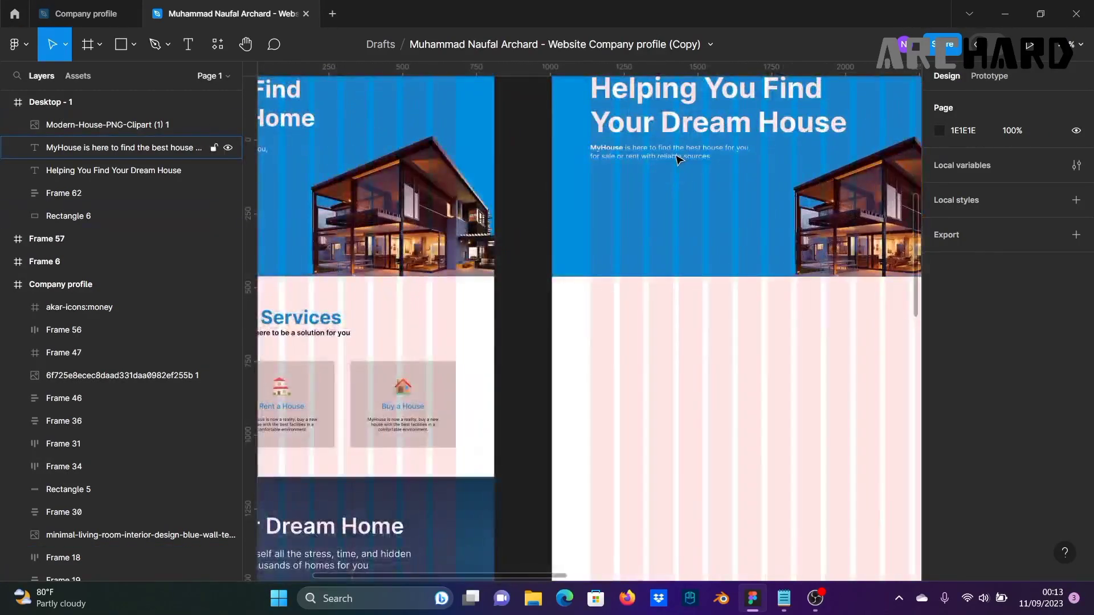
Step: Duplicate the subtitle below itself, rewrite it as 'Find a home now', auto width, size 32
{"action": "left_click", "coordinate": [704, 159]}
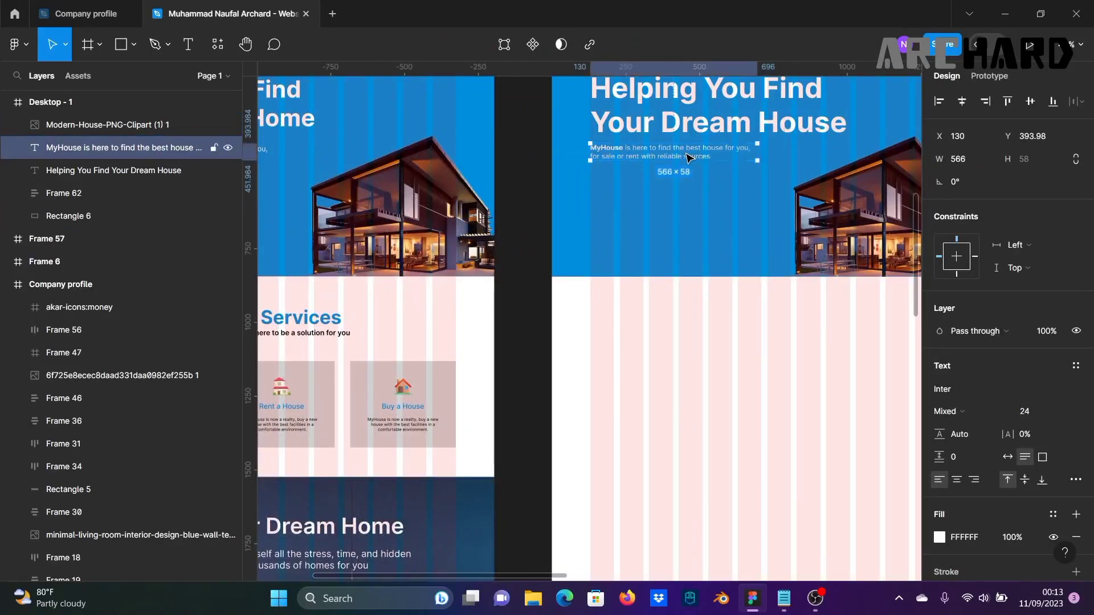
{"action": "left_click_drag", "start_coordinate": [685, 159], "coordinate": [683, 203]}
{"action": "key", "text": "space"}
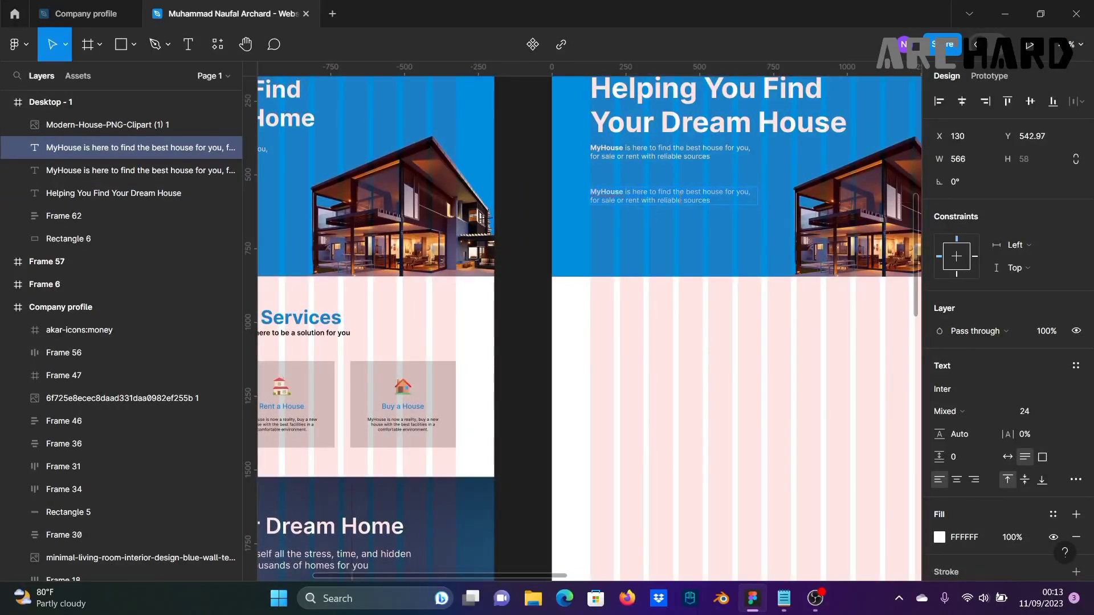
{"action": "left_click_drag", "start_coordinate": [657, 293], "coordinate": [871, 314]}
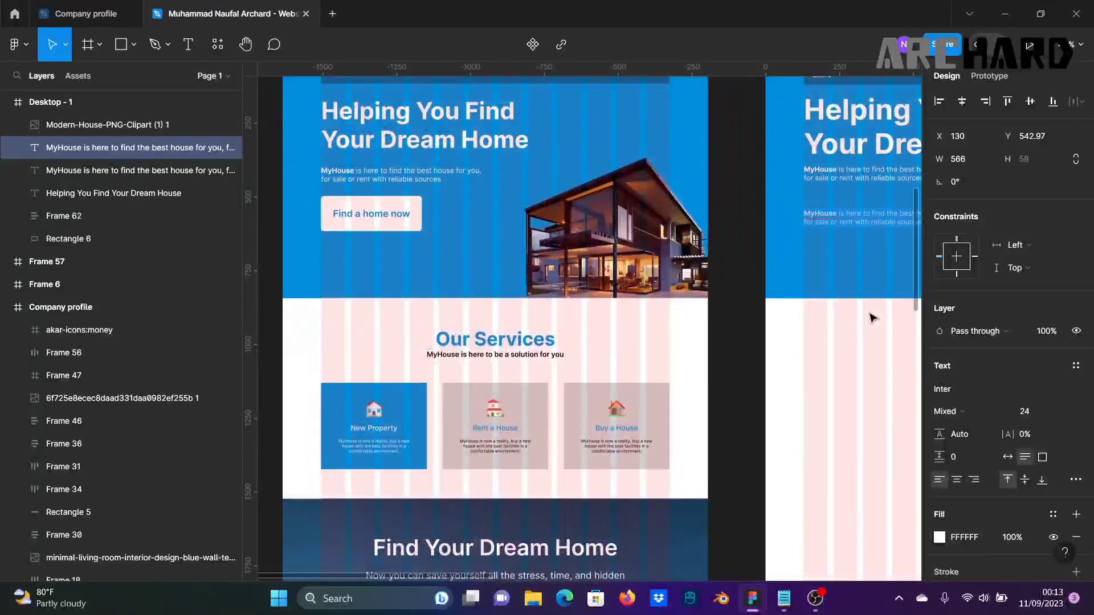
{"action": "key", "text": "Return"}
{"action": "type", "text": "Find"}
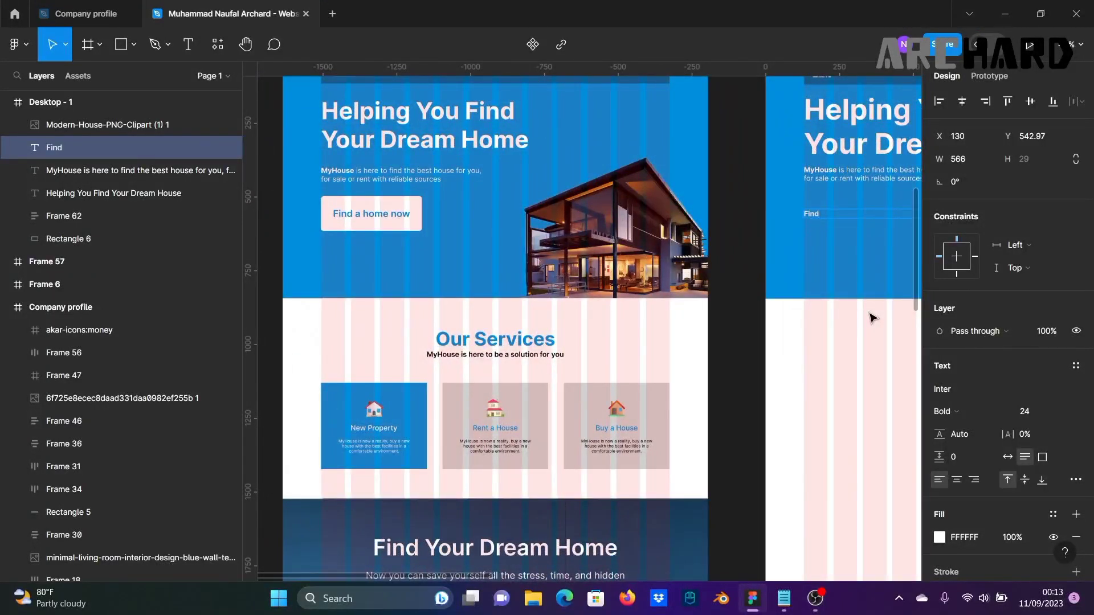
{"action": "type", "text": " a home now"}
{"action": "left_click", "coordinate": [1008, 457]}
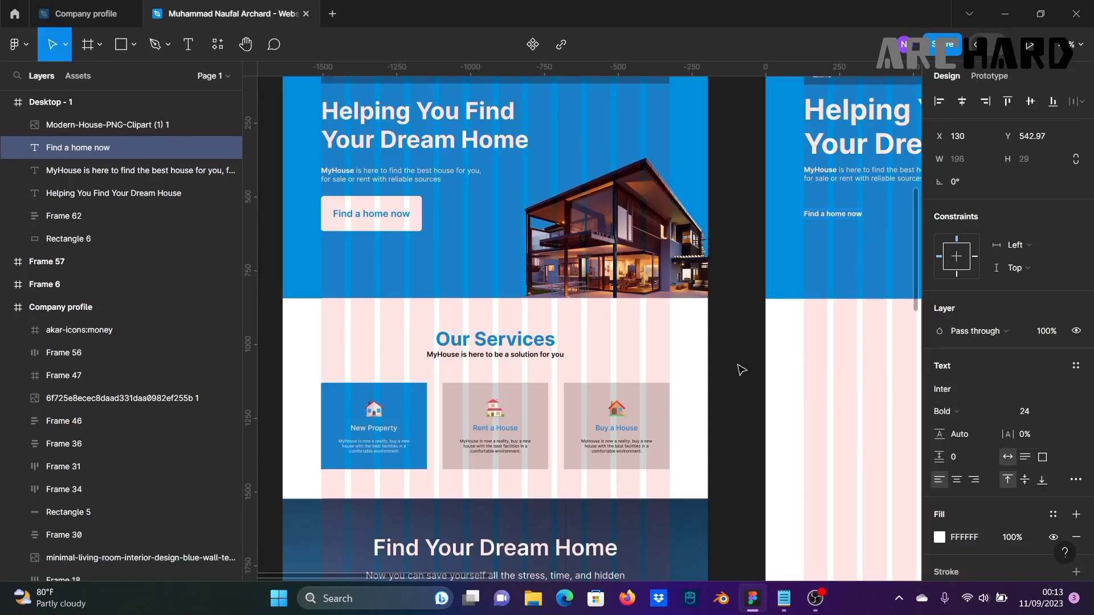
{"action": "left_click", "coordinate": [1059, 416]}
{"action": "left_click", "coordinate": [1061, 435]}
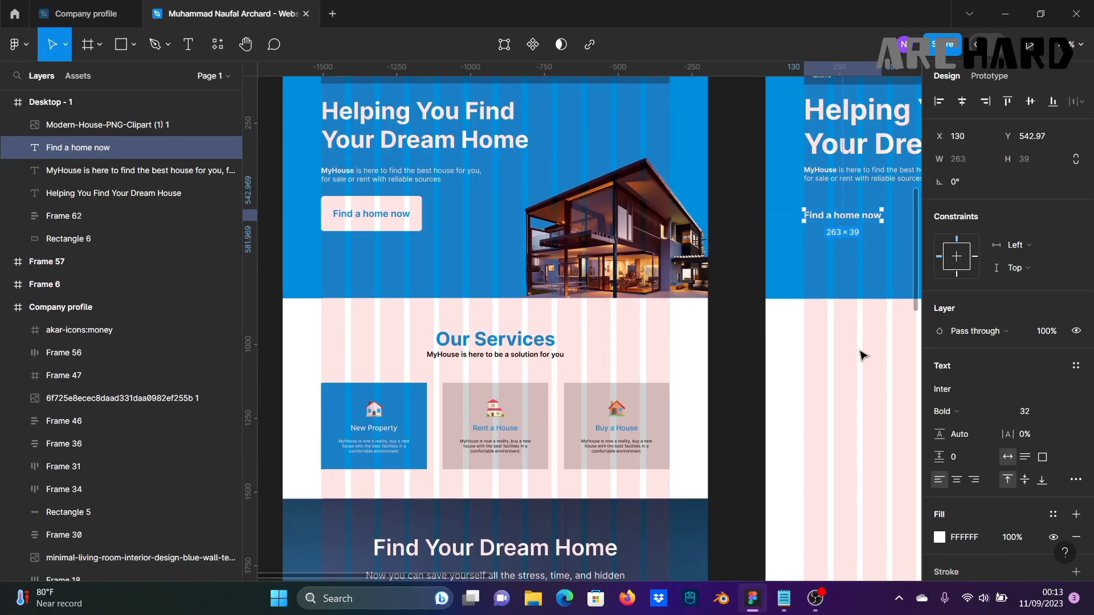
Step: Wrap 'Find a home now' in an auto-layout frame with a white fill
{"action": "key", "text": "shift+a"}
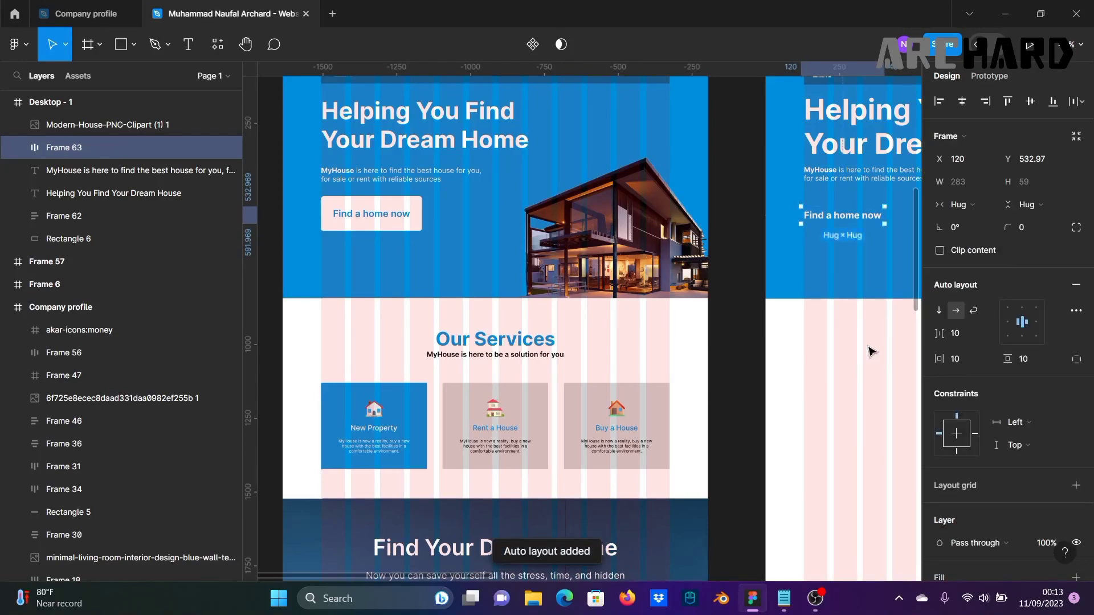
{"action": "scroll", "coordinate": [988, 495], "scroll_direction": "down", "scroll_amount": 4}
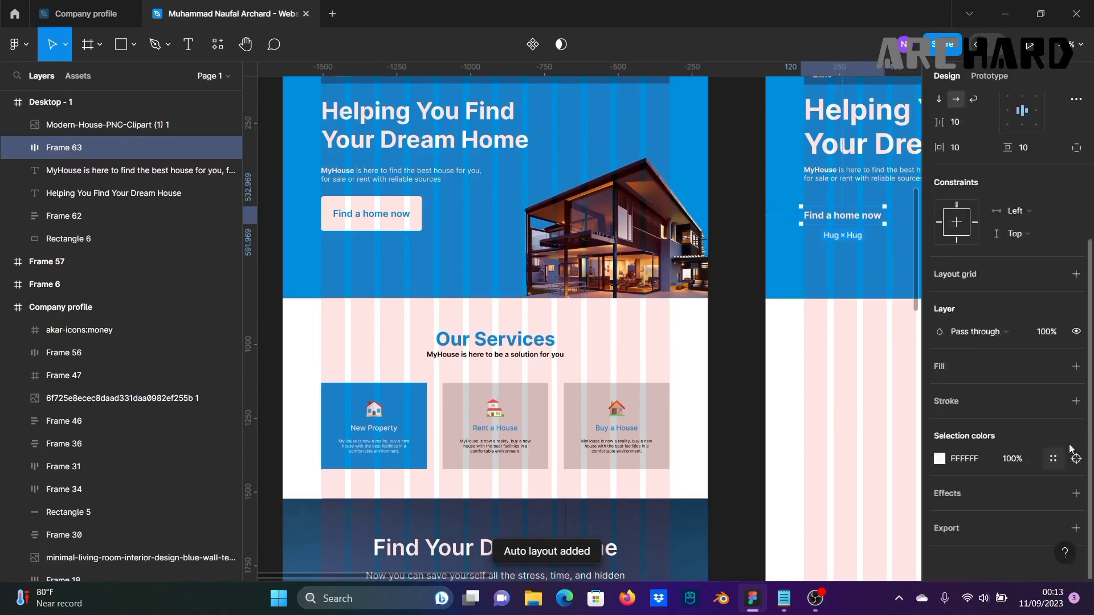
{"action": "left_click", "coordinate": [1076, 366]}
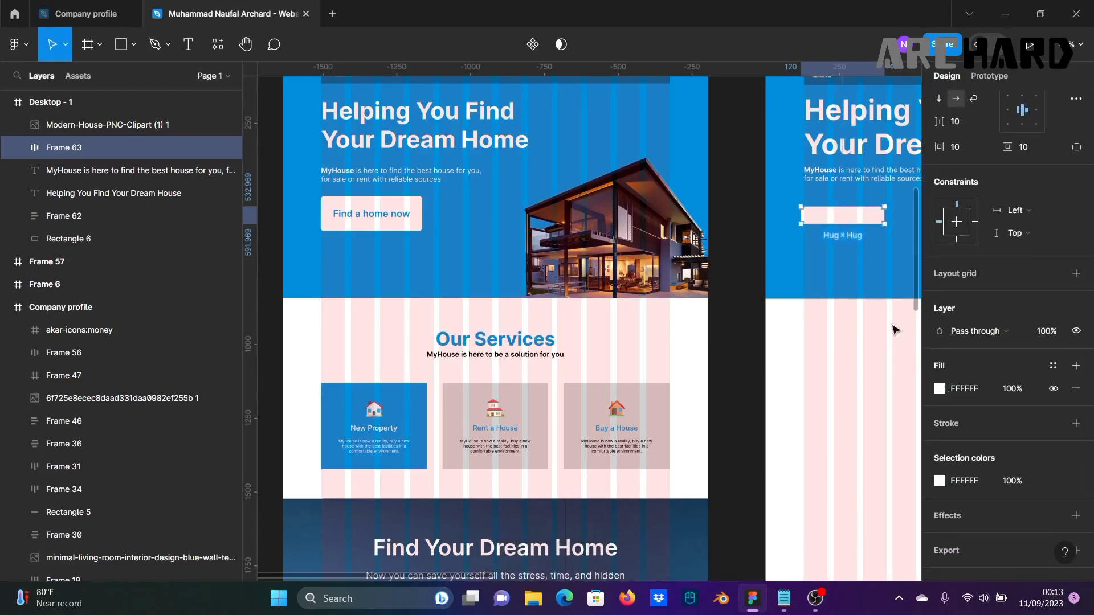
Step: Colour the button text with the hero's 008EDE blue
{"action": "double_click", "coordinate": [840, 218]}
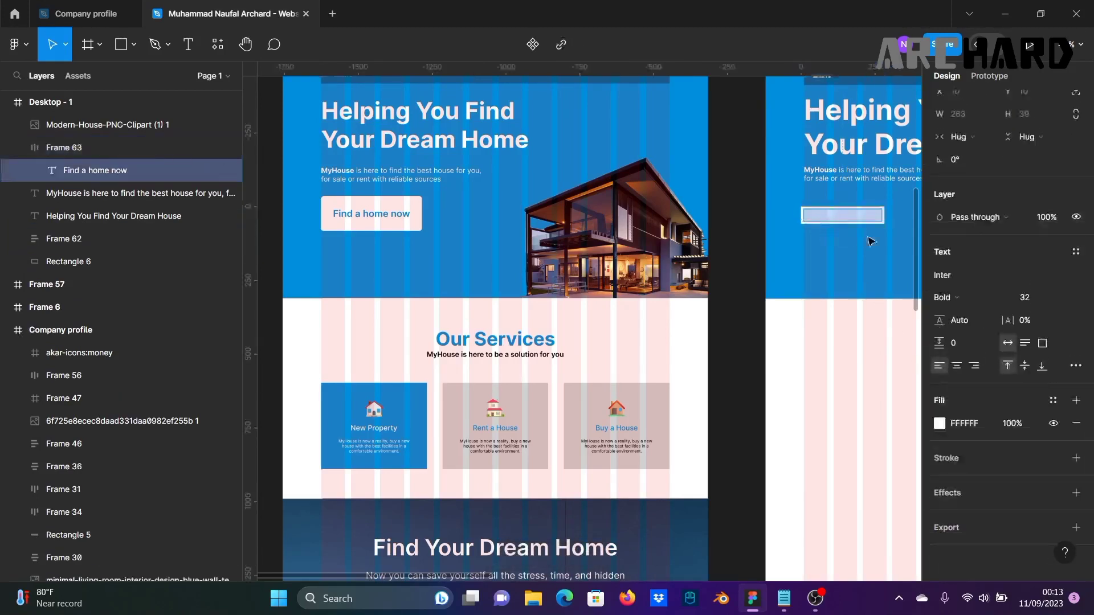
{"action": "left_click", "coordinate": [940, 423]}
{"action": "left_click", "coordinate": [772, 411]}
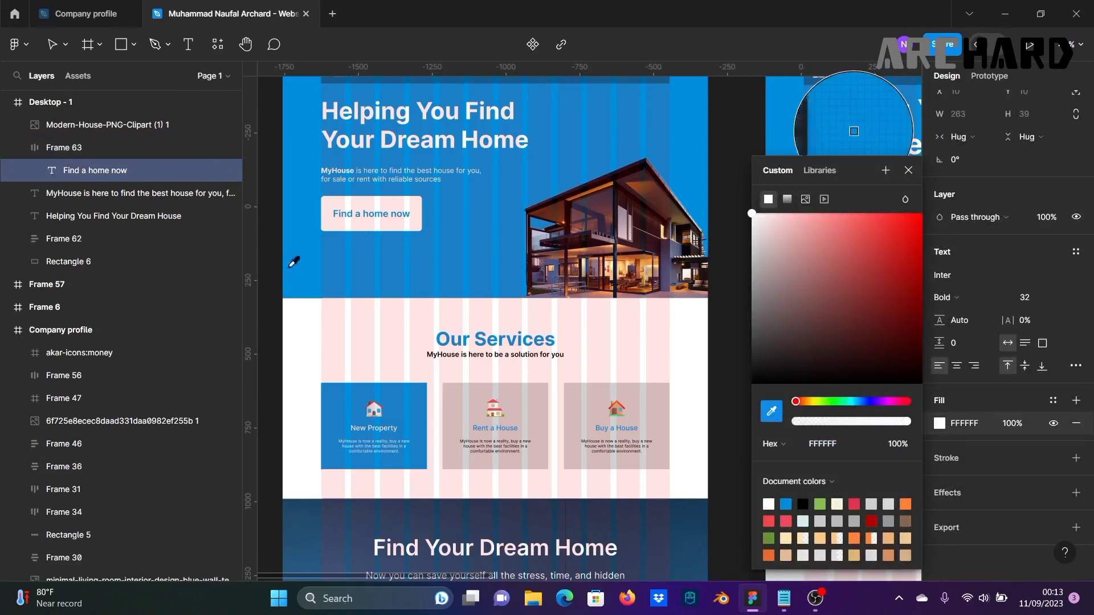
{"action": "left_click", "coordinate": [849, 114]}
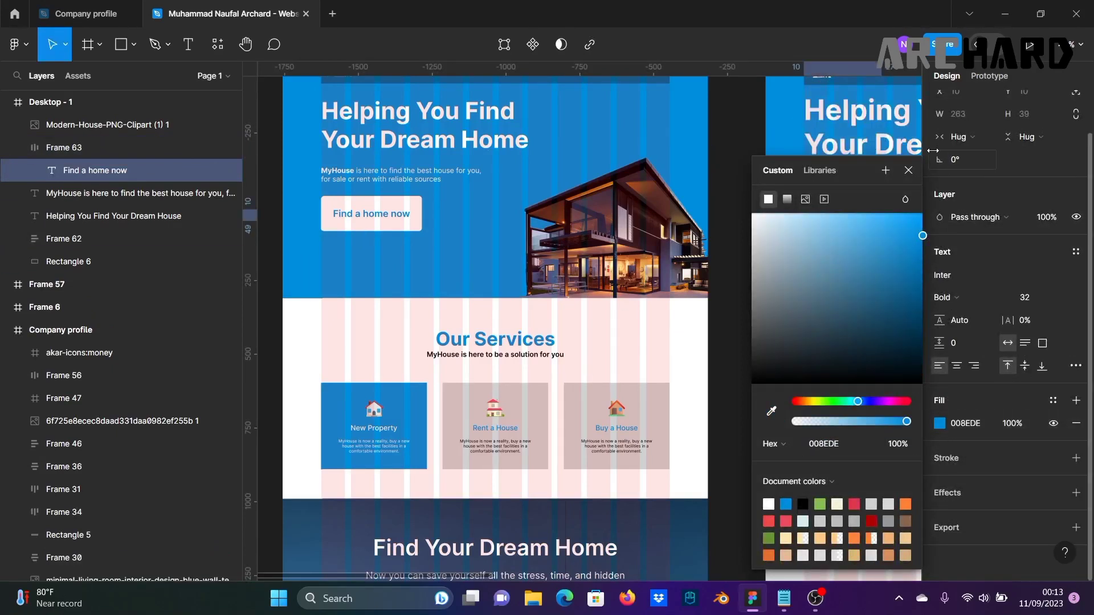
{"action": "key", "text": "Escape"}
{"action": "left_click", "coordinate": [758, 251]}
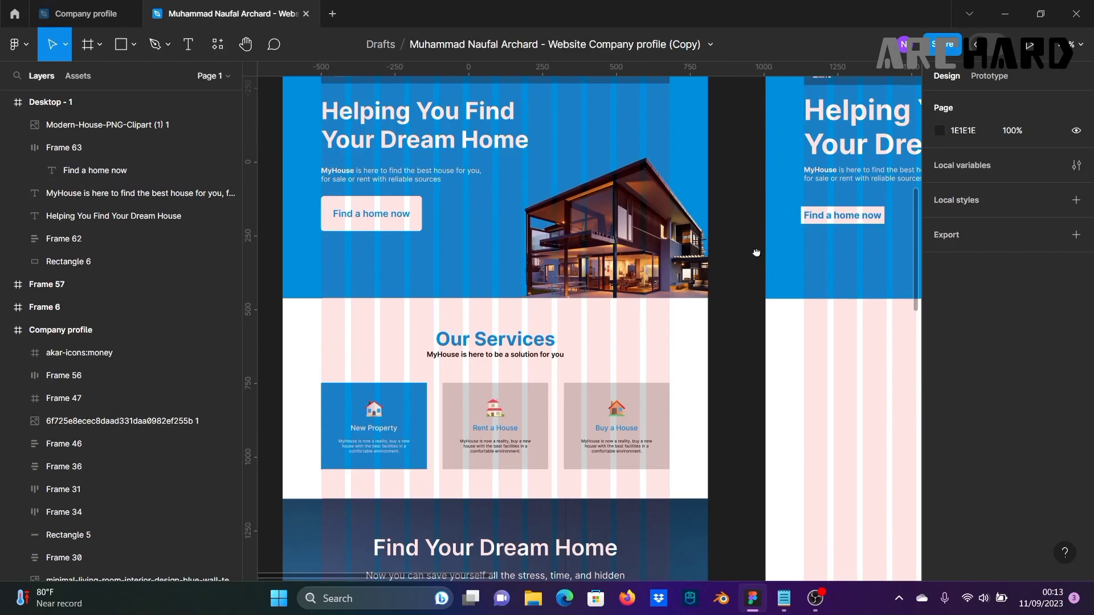
{"action": "scroll", "coordinate": [756, 252], "scroll_direction": "right", "scroll_amount": 2}
Step: Give the button a corner radius of 10
{"action": "left_click", "coordinate": [774, 218]}
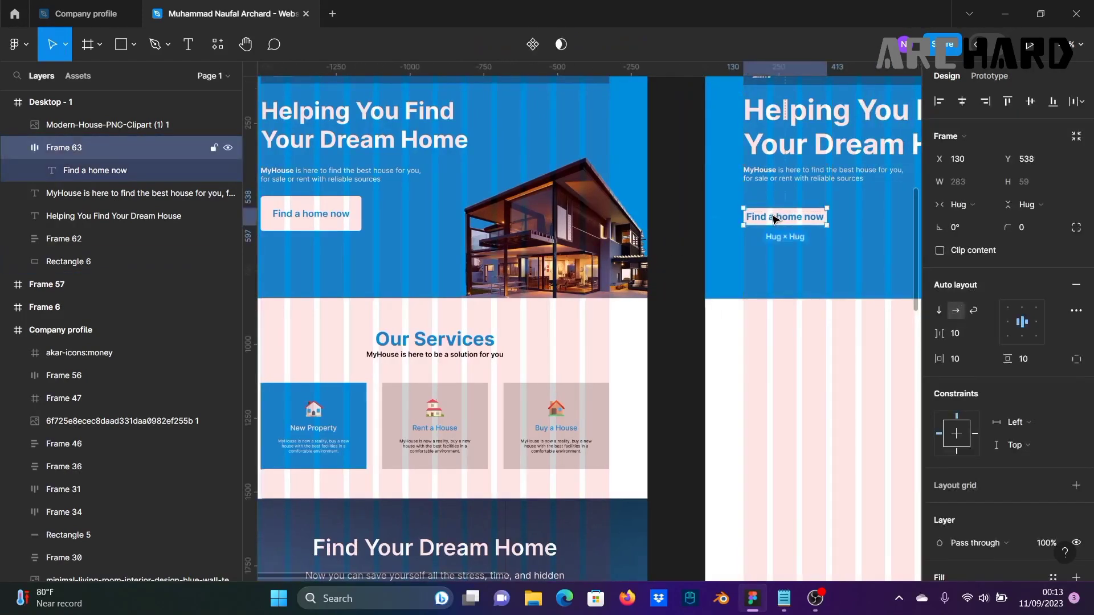
{"action": "left_click", "coordinate": [1032, 225]}
{"action": "type", "text": "1"}
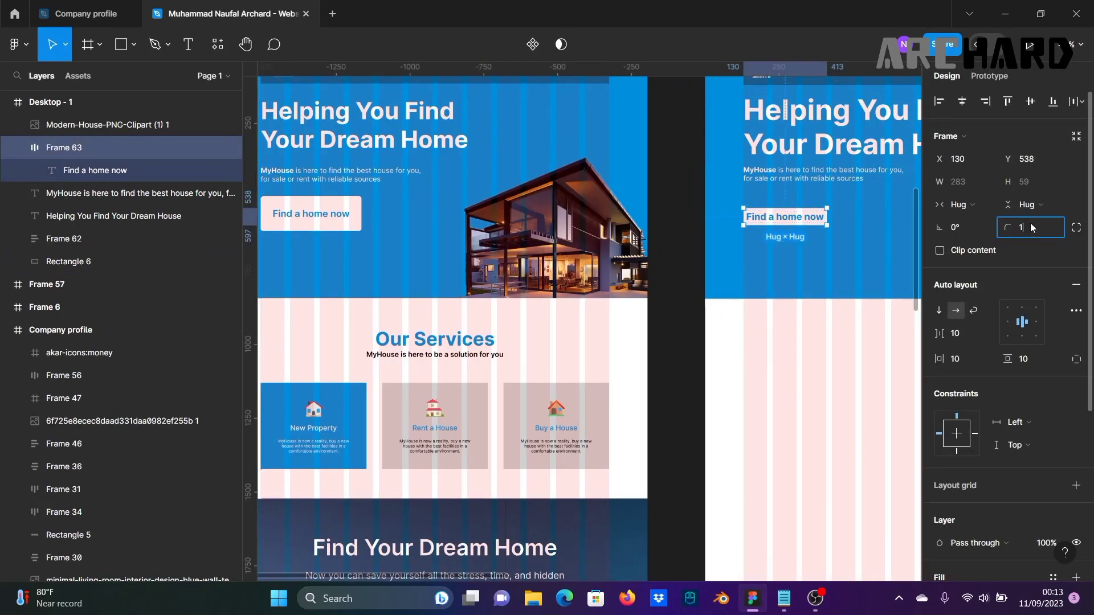
{"action": "type", "text": "0"}
{"action": "key", "text": "Return"}
{"action": "left_click", "coordinate": [674, 227]}
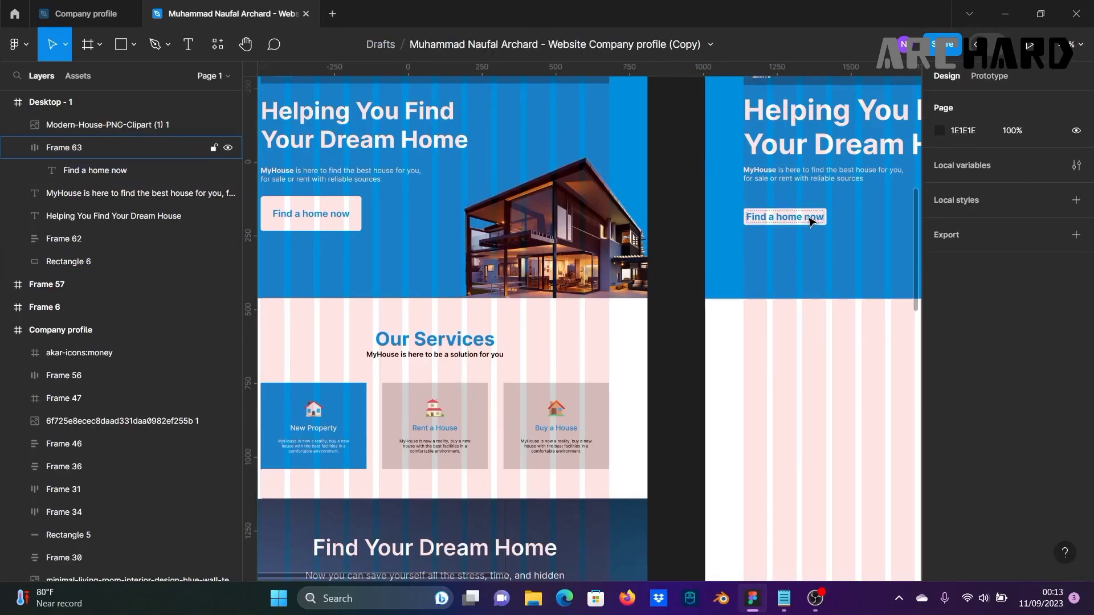
Step: Set the button padding to 30 horizontal and 40 vertical
{"action": "left_click", "coordinate": [786, 220]}
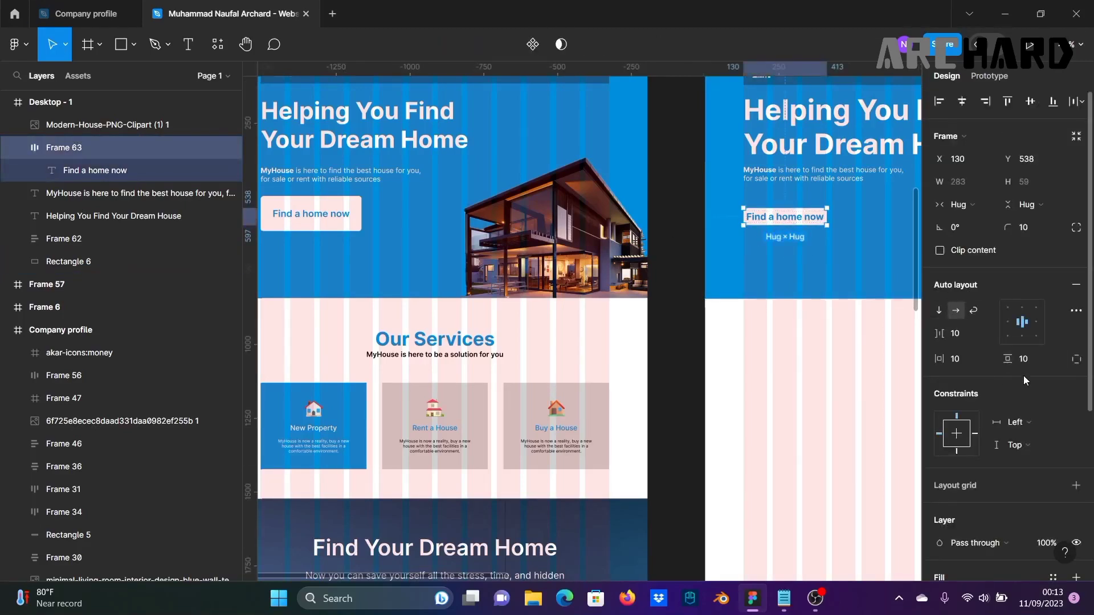
{"action": "left_click", "coordinate": [972, 363]}
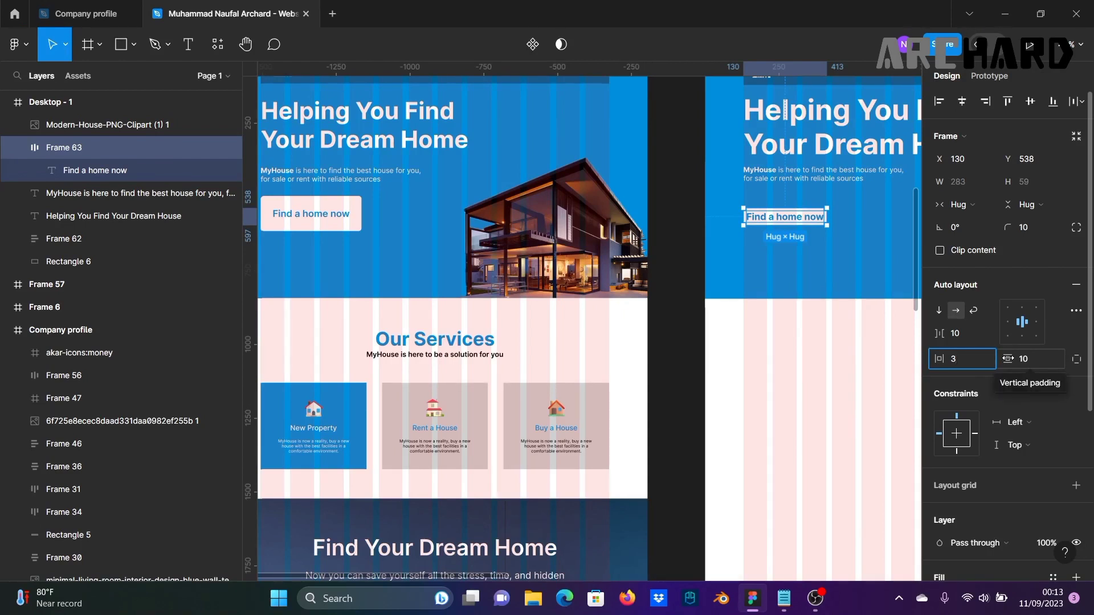
{"action": "type", "text": "0"}
{"action": "key", "text": "Return"}
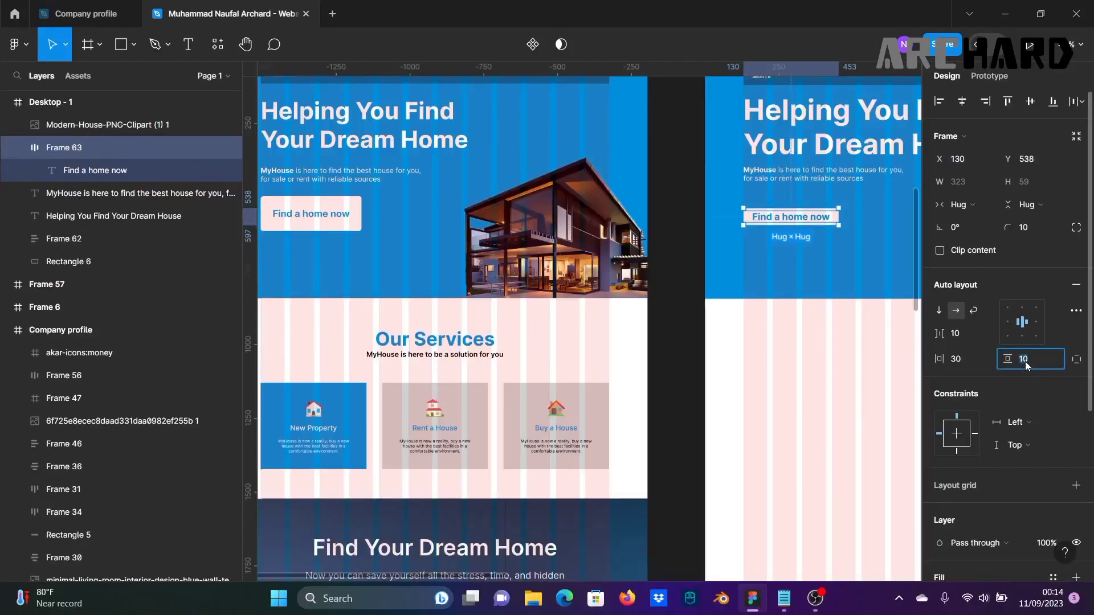
{"action": "left_click", "coordinate": [1024, 362]}
{"action": "type", "text": "30"}
{"action": "key", "text": "Return"}
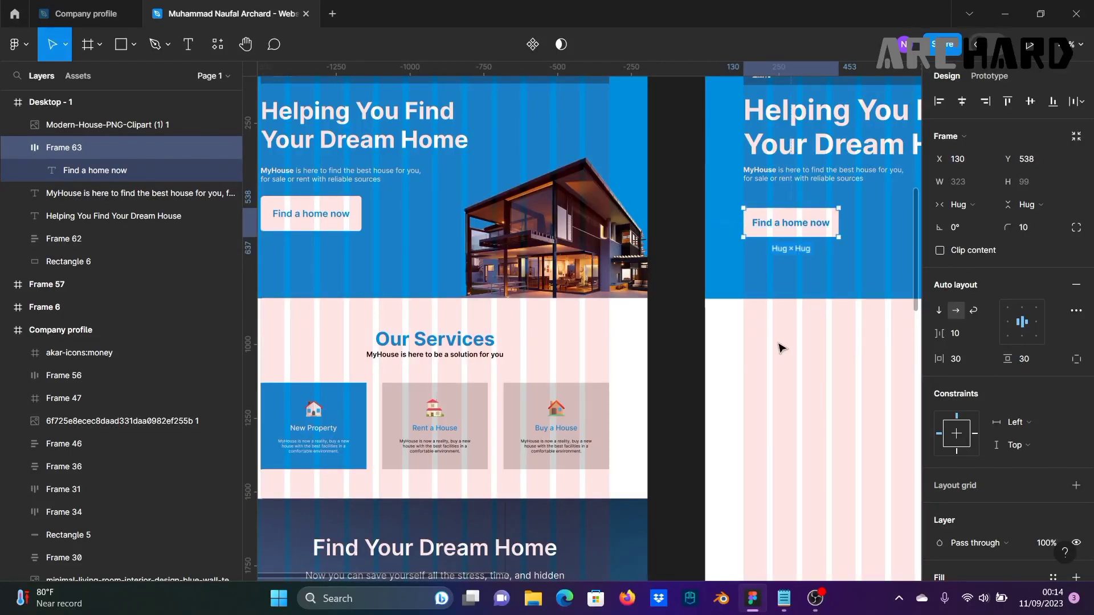
{"action": "left_click", "coordinate": [1034, 359]}
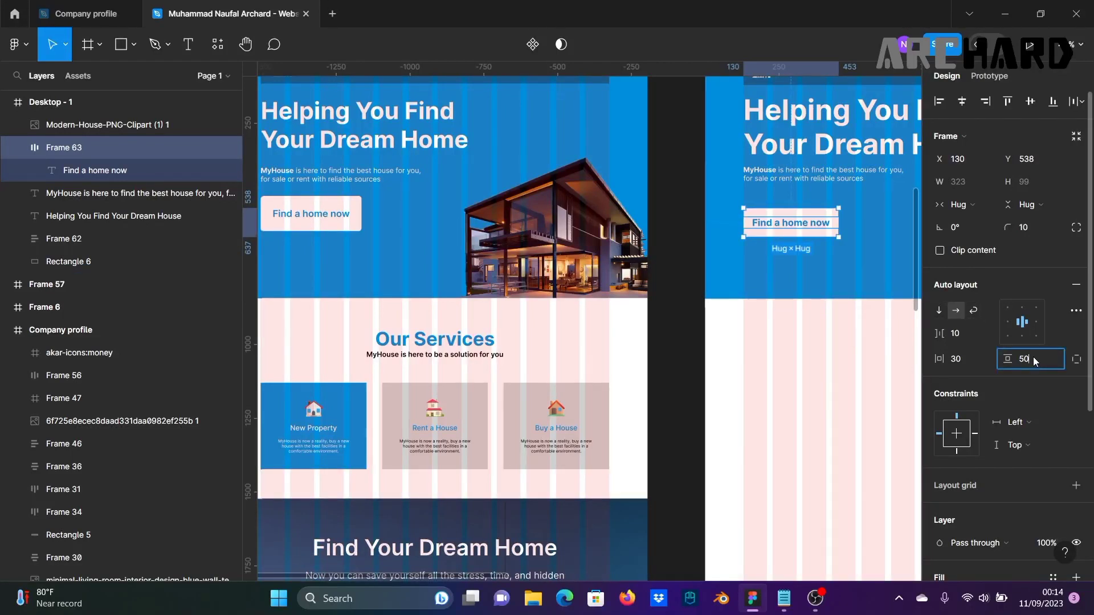
{"action": "type", "text": "50"}
{"action": "key", "text": "Return"}
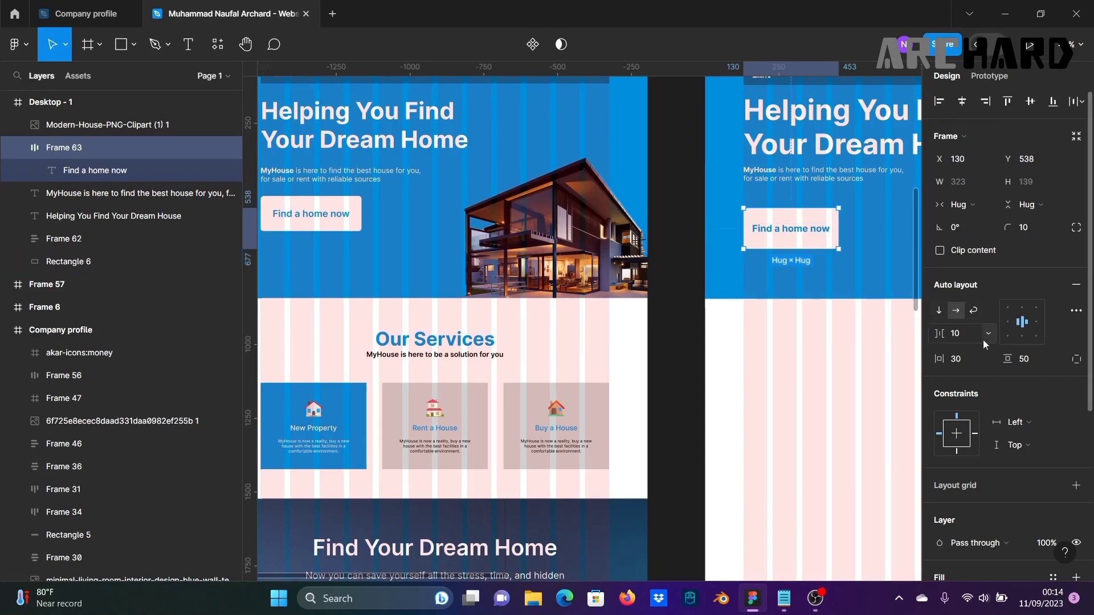
{"action": "left_click", "coordinate": [1030, 362]}
{"action": "type", "text": "40"}
{"action": "key", "text": "Return"}
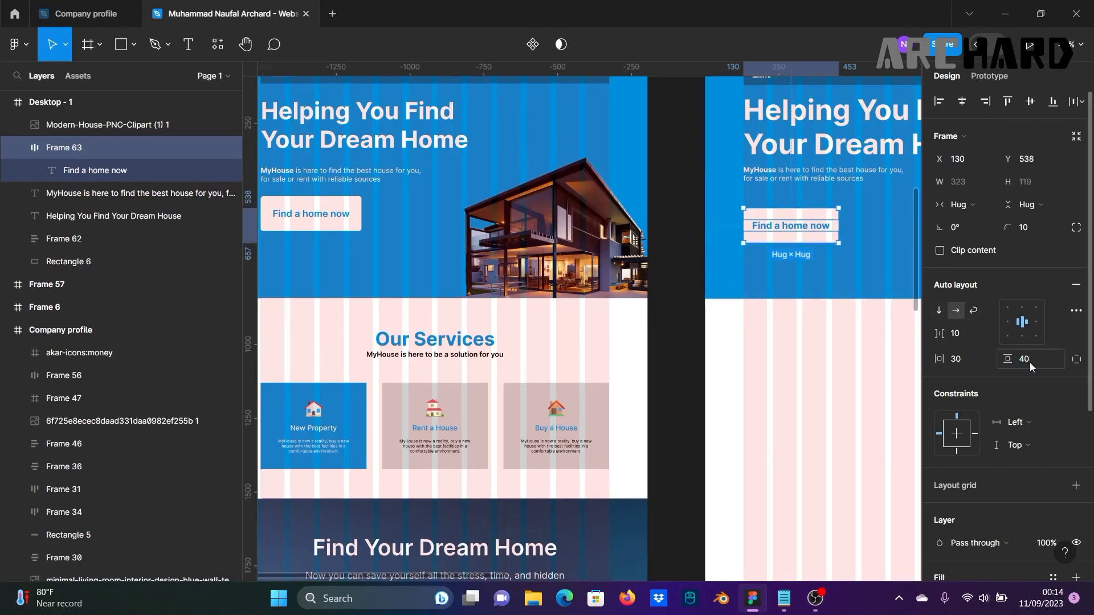
Step: Duplicate the 'Helping You Find Your Dream House' heading into the white area just below the hero
{"action": "left_click", "coordinate": [675, 327]}
{"action": "scroll", "coordinate": [676, 327], "scroll_direction": "down", "scroll_amount": 3}
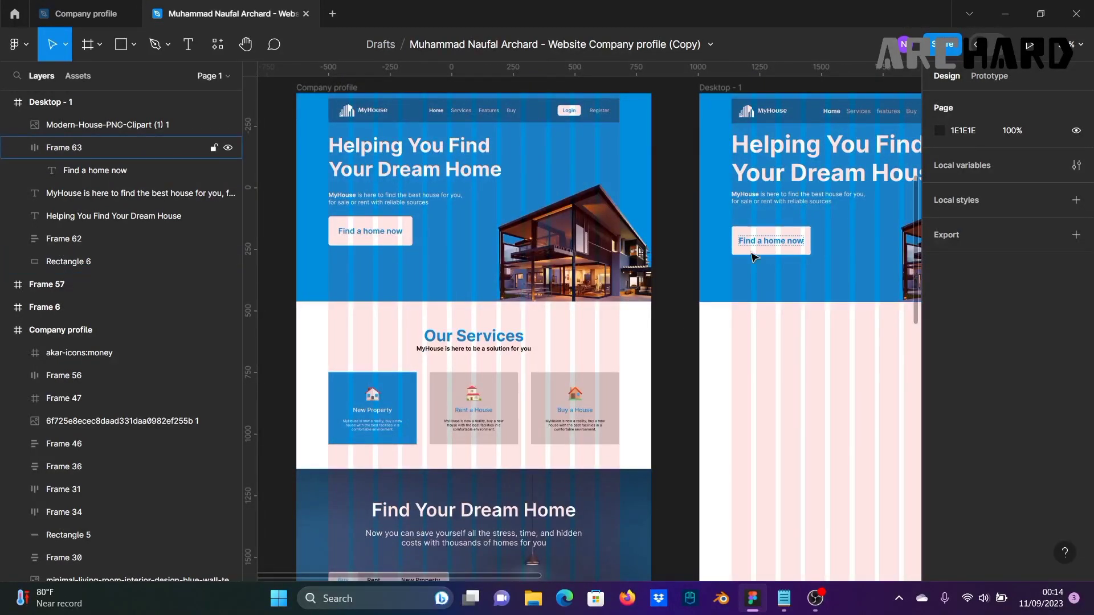
{"action": "scroll", "coordinate": [679, 272], "scroll_direction": "down", "scroll_amount": 1}
{"action": "scroll", "coordinate": [680, 272], "scroll_direction": "right", "scroll_amount": 1}
{"action": "scroll", "coordinate": [680, 271], "scroll_direction": "down", "scroll_amount": 3}
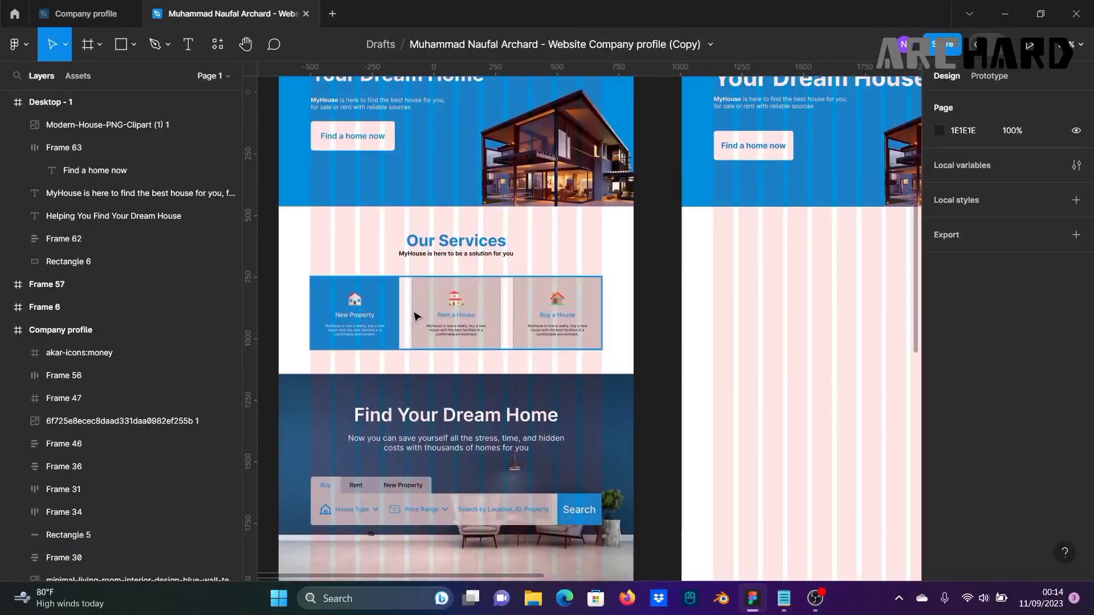
{"action": "scroll", "coordinate": [447, 285], "scroll_direction": "up", "scroll_amount": 2}
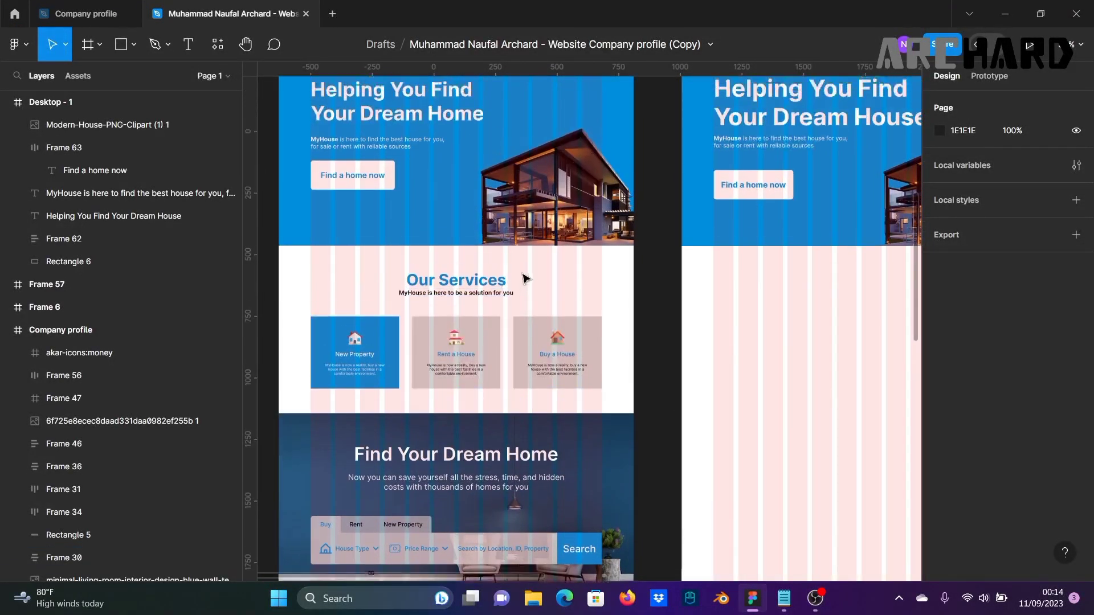
{"action": "scroll", "coordinate": [523, 276], "scroll_direction": "up", "scroll_amount": 1}
{"action": "scroll", "coordinate": [604, 338], "scroll_direction": "down", "scroll_amount": 1}
{"action": "left_click_drag", "start_coordinate": [685, 355], "coordinate": [409, 293]}
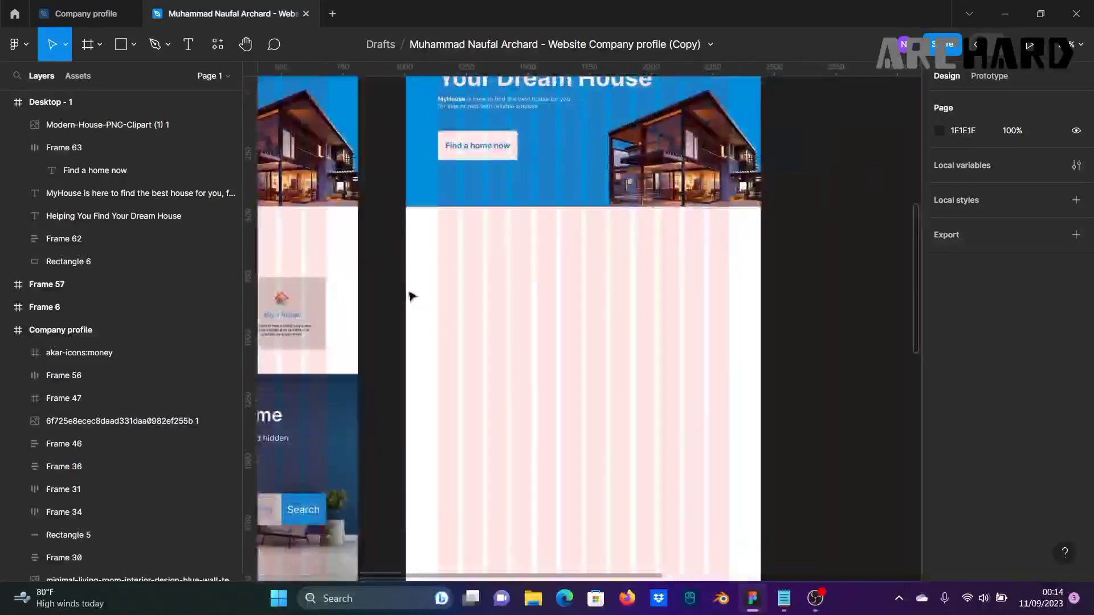
{"action": "scroll", "coordinate": [555, 308], "scroll_direction": "left", "scroll_amount": 6}
{"action": "scroll", "coordinate": [555, 308], "scroll_direction": "up", "scroll_amount": 1}
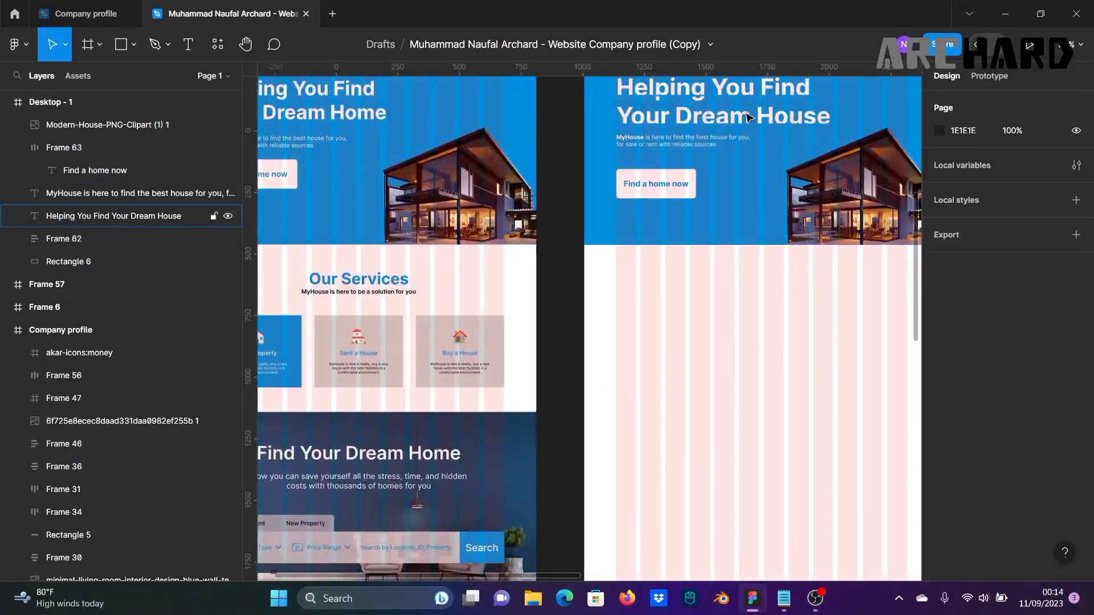
{"action": "left_click", "coordinate": [748, 120]}
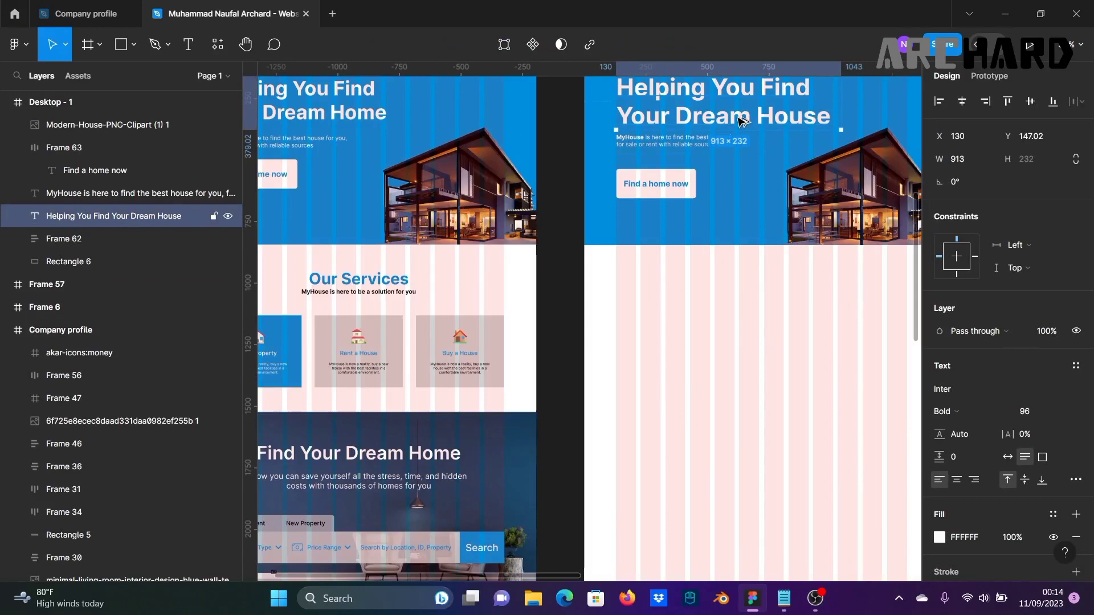
{"action": "left_click_drag", "start_coordinate": [749, 121], "coordinate": [806, 306]}
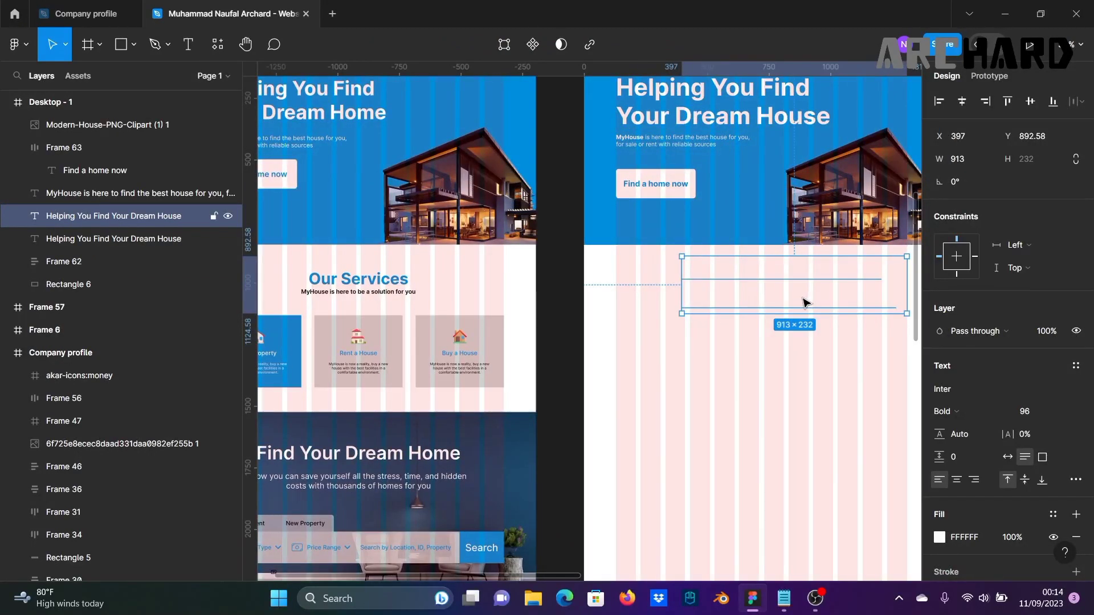
{"action": "scroll", "coordinate": [765, 386], "scroll_direction": "right", "scroll_amount": 3}
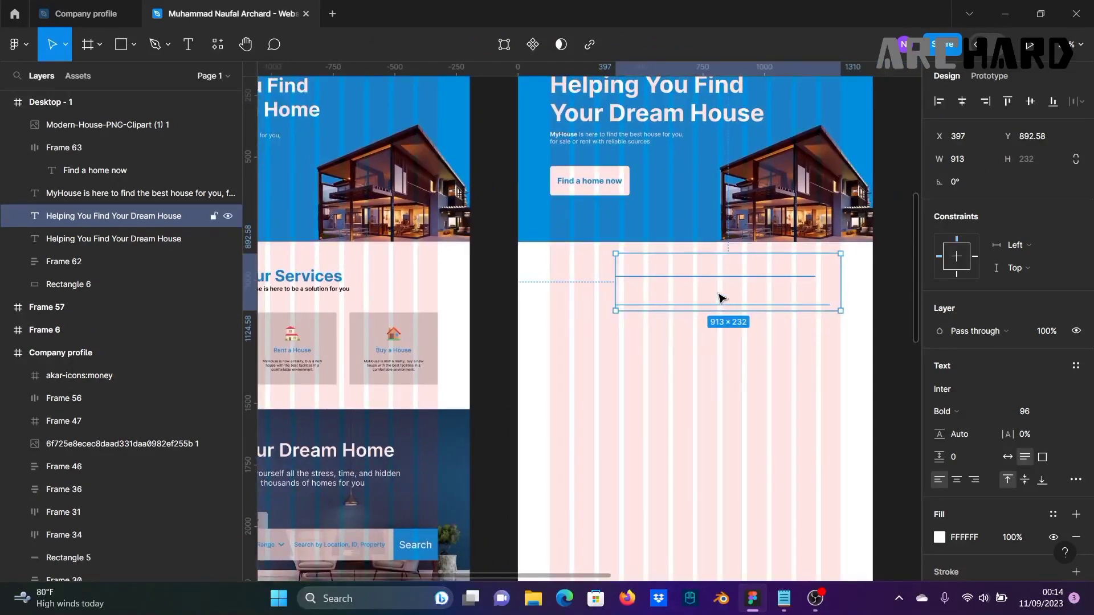
{"action": "left_click_drag", "start_coordinate": [722, 298], "coordinate": [695, 293]}
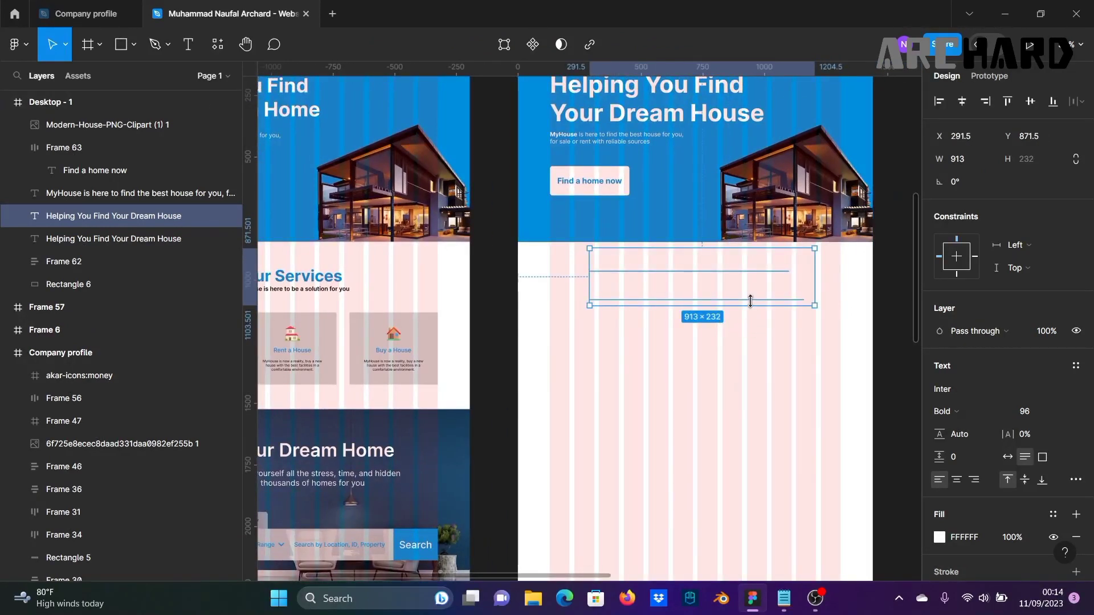
Step: Colour the copied heading blue 008EDE with the eyedropper, set font size 64, and select its text
{"action": "left_click", "coordinate": [939, 537]}
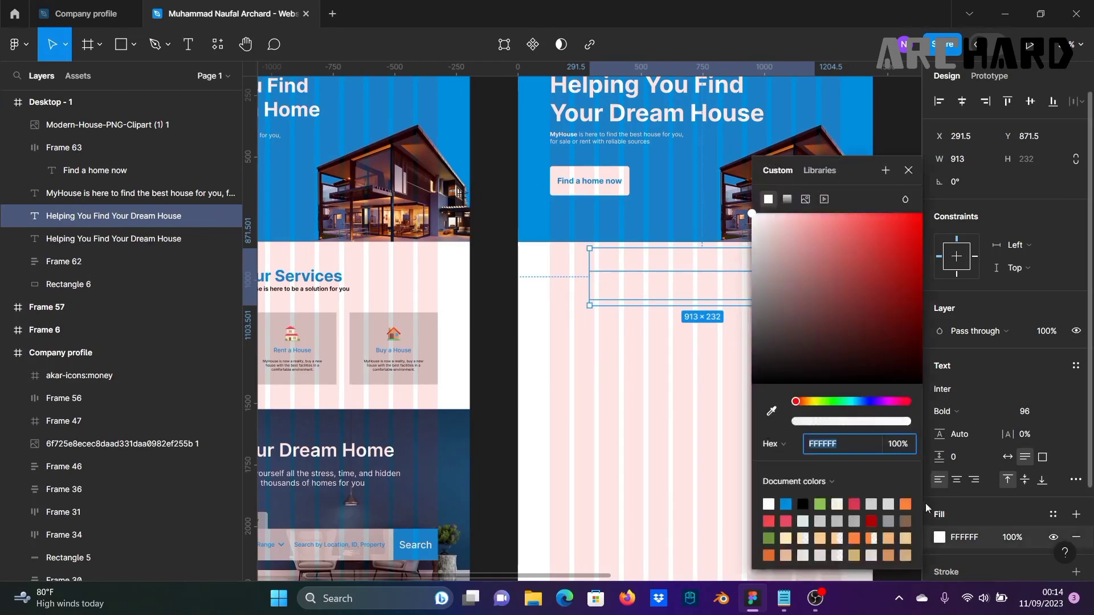
{"action": "left_click", "coordinate": [772, 411]}
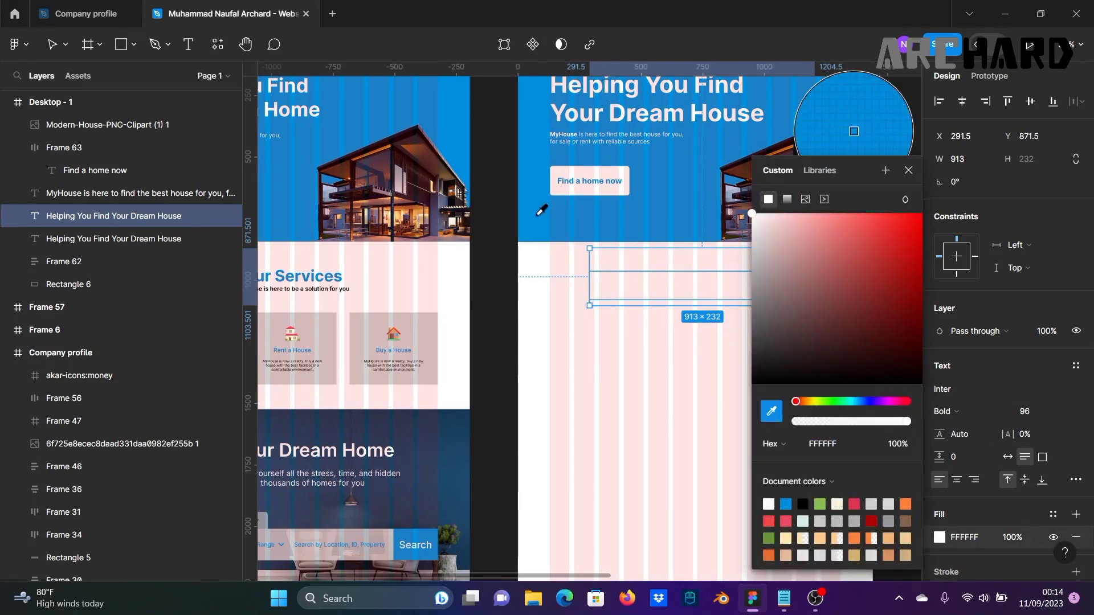
{"action": "left_click", "coordinate": [538, 214]}
{"action": "left_click", "coordinate": [502, 239]}
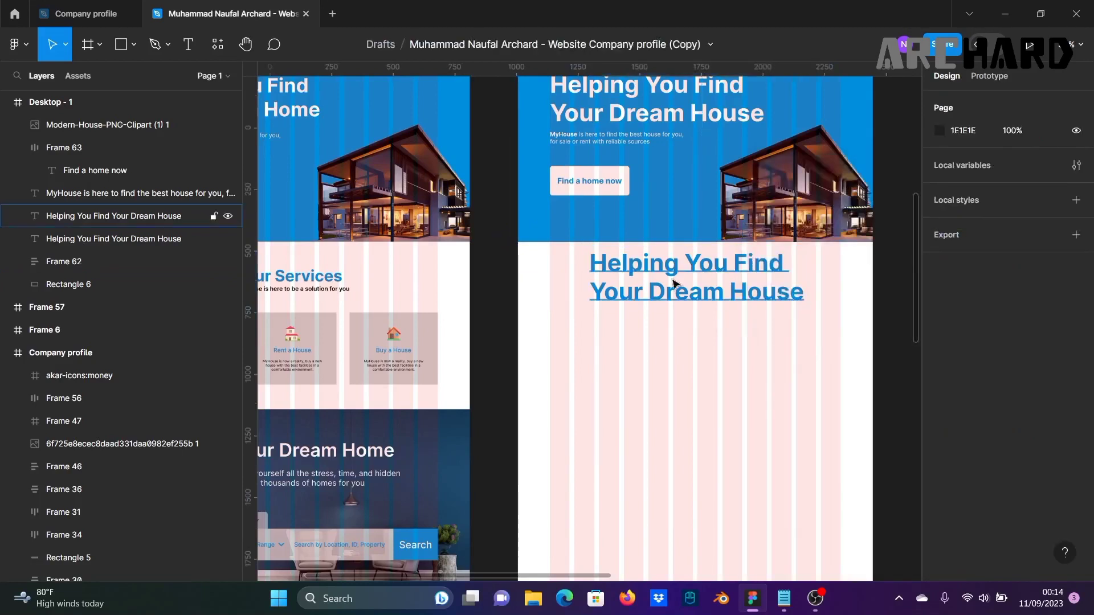
{"action": "left_click", "coordinate": [675, 283]}
{"action": "left_click", "coordinate": [1064, 412]}
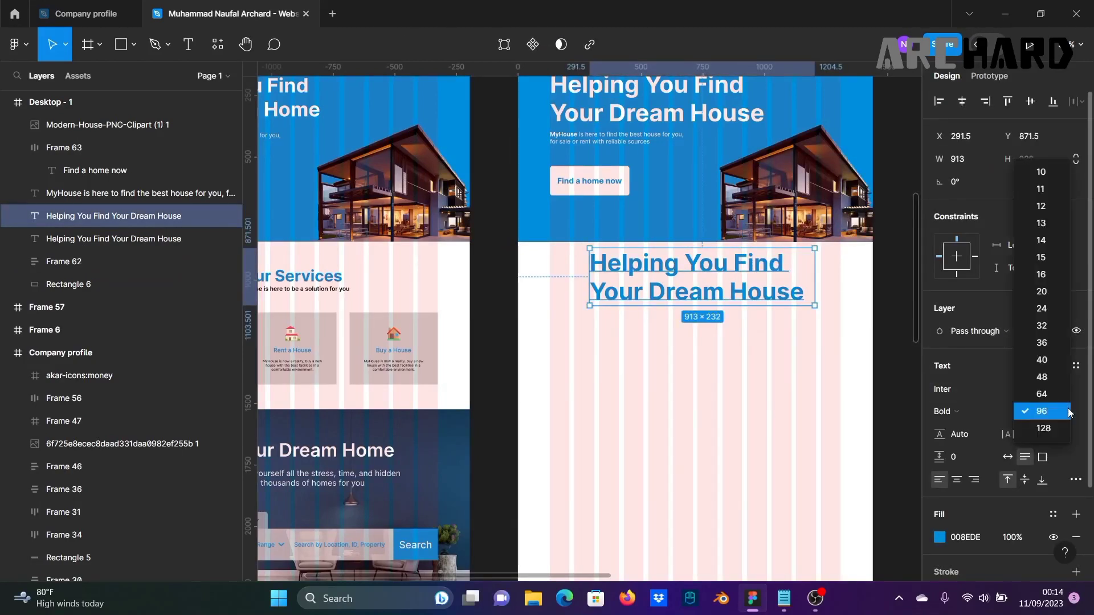
{"action": "left_click", "coordinate": [1061, 395]}
{"action": "left_click_drag", "start_coordinate": [662, 362], "coordinate": [713, 358]}
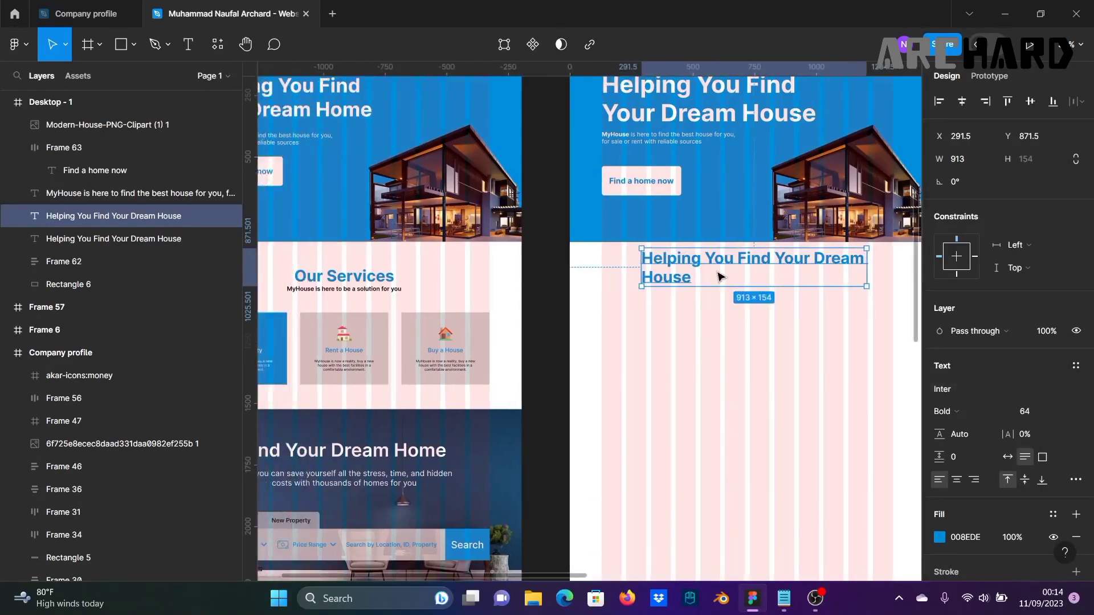
{"action": "double_click", "coordinate": [725, 268]}
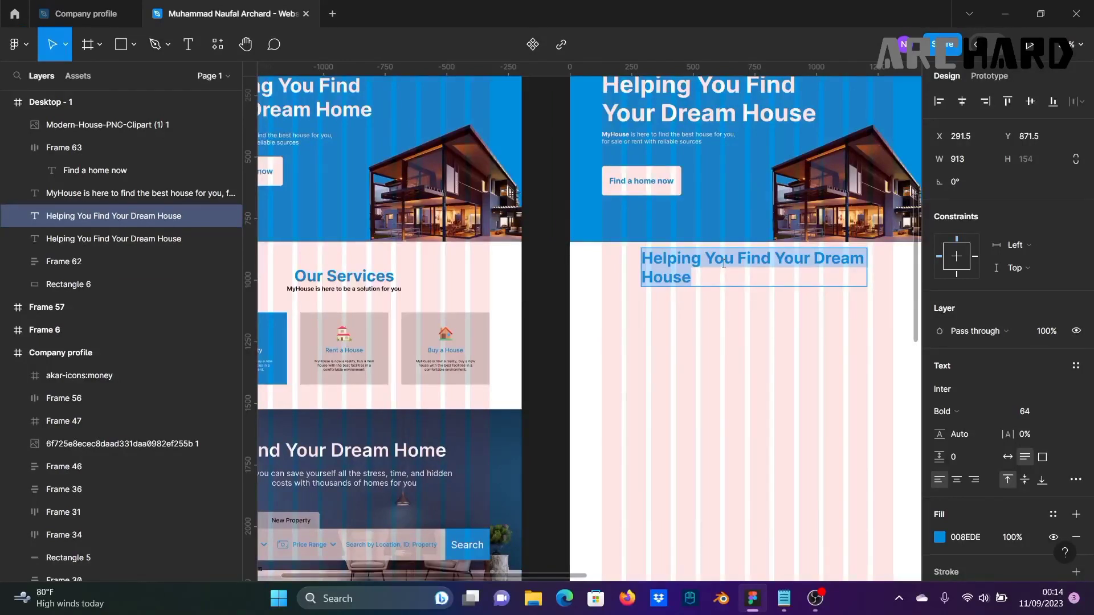
Step: Retype the copy as 'Our Services', make it auto width, centre it horizontally and nudge it lower
{"action": "type", "text": "Our Services"}
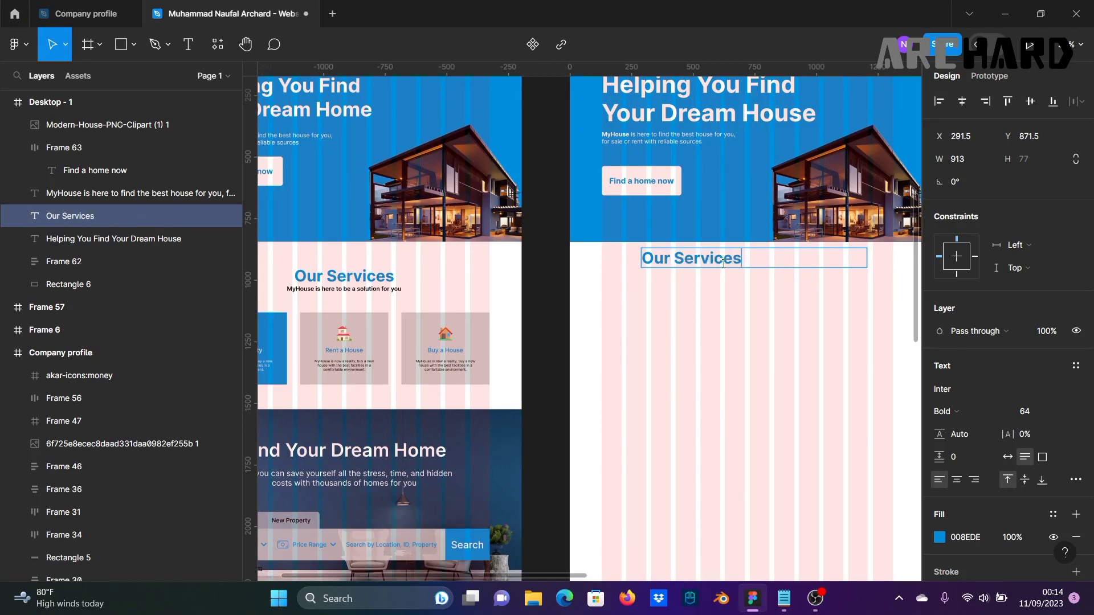
{"action": "left_click", "coordinate": [1008, 457]}
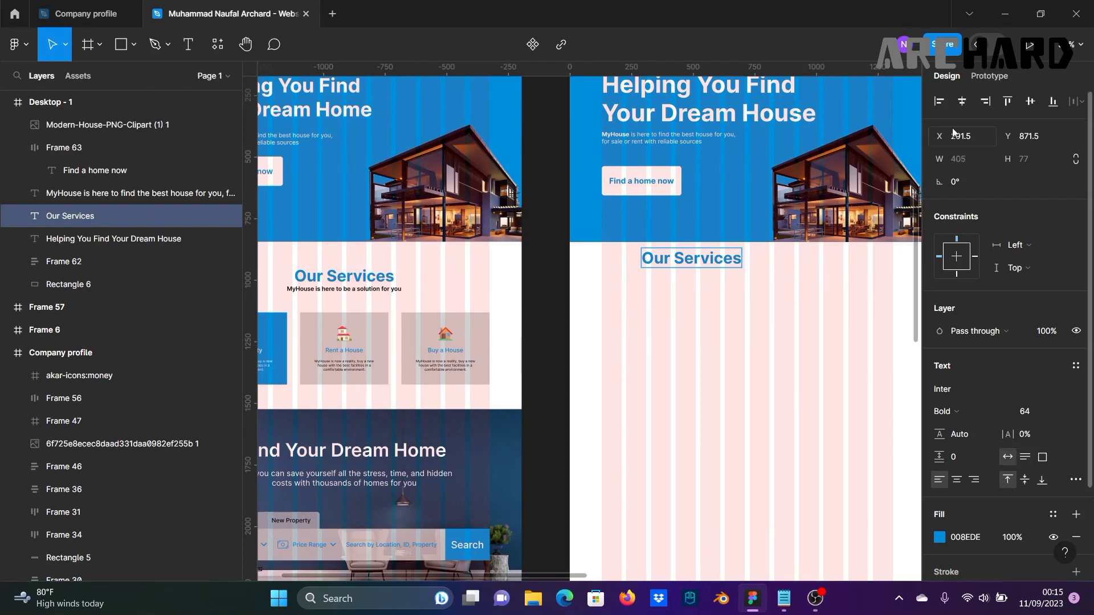
{"action": "left_click", "coordinate": [967, 108]}
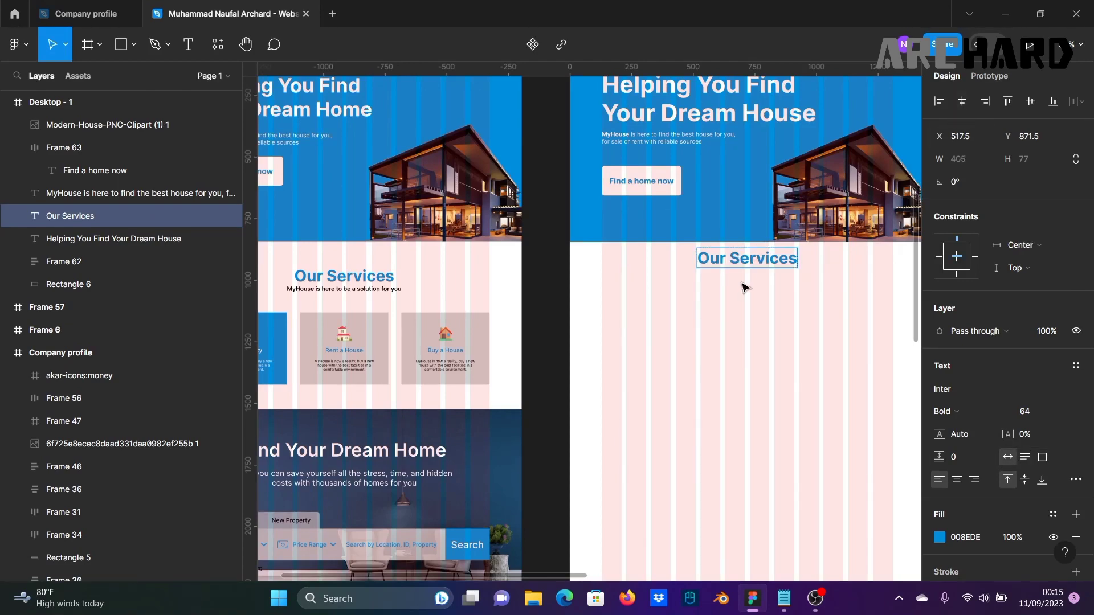
{"action": "scroll", "coordinate": [747, 282], "scroll_direction": "down", "scroll_amount": 3}
{"action": "left_click", "coordinate": [909, 305]}
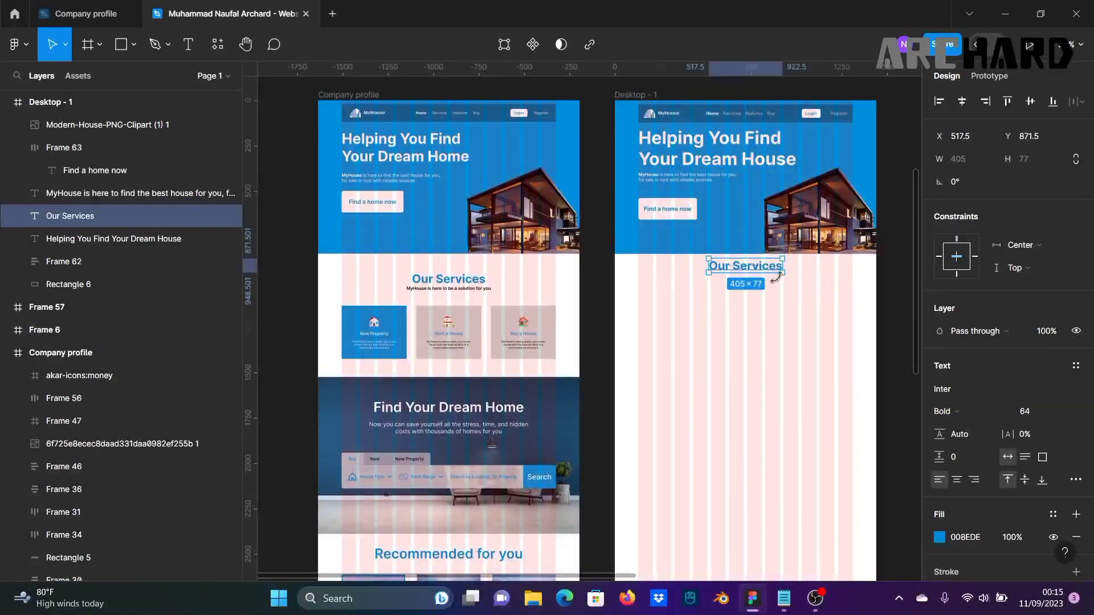
{"action": "left_click_drag", "start_coordinate": [751, 271], "coordinate": [751, 282]}
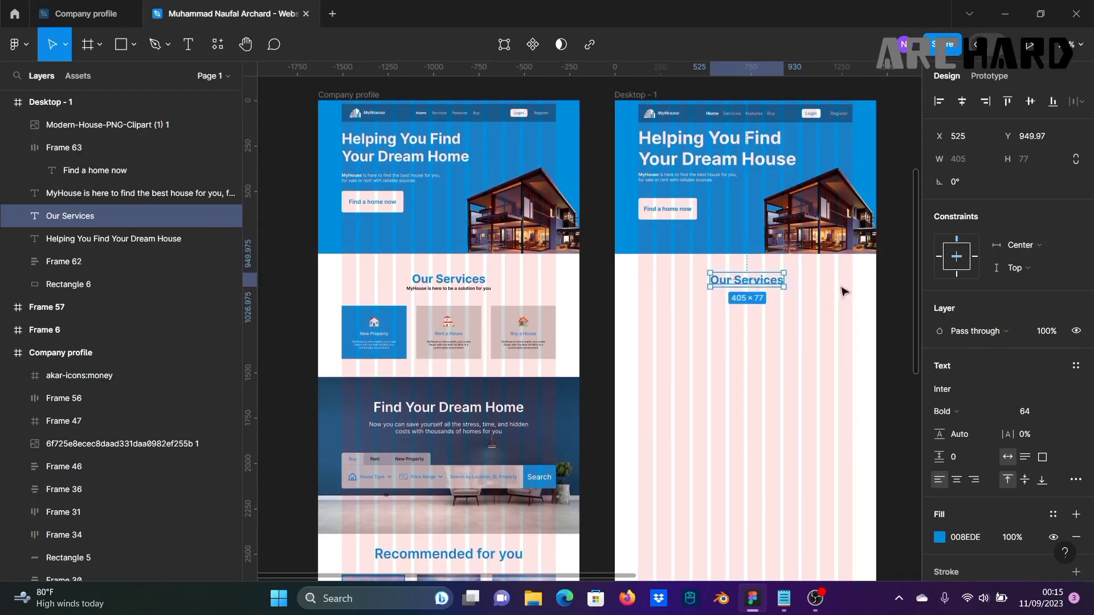
{"action": "left_click", "coordinate": [894, 294]}
{"action": "scroll", "coordinate": [872, 302], "scroll_direction": "down", "scroll_amount": 1}
{"action": "scroll", "coordinate": [871, 303], "scroll_direction": "up", "scroll_amount": 2}
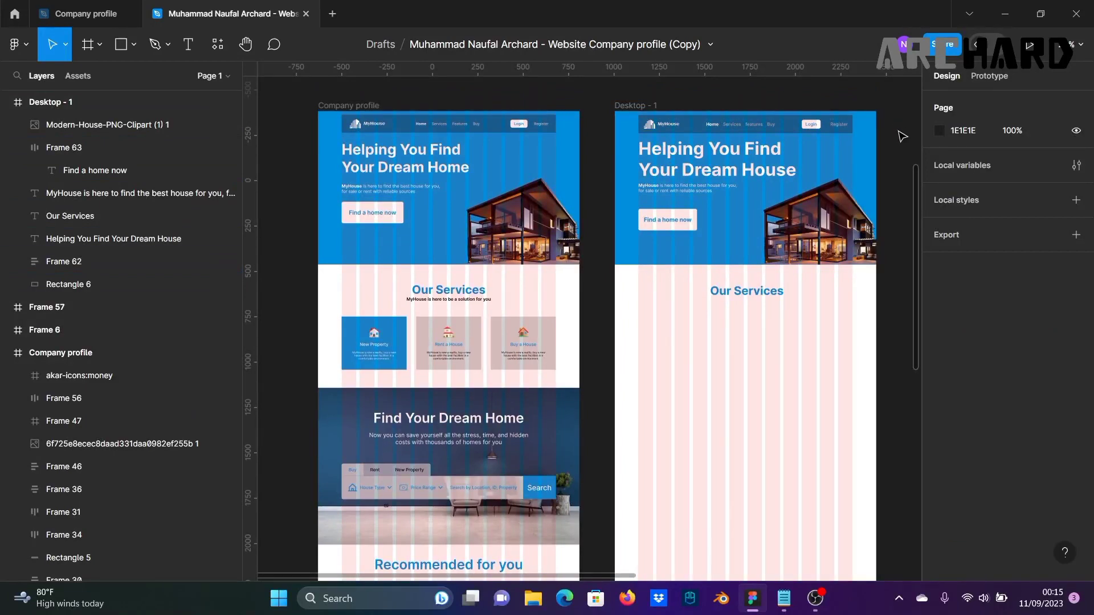
{"action": "scroll", "coordinate": [751, 375], "scroll_direction": "up", "scroll_amount": 4}
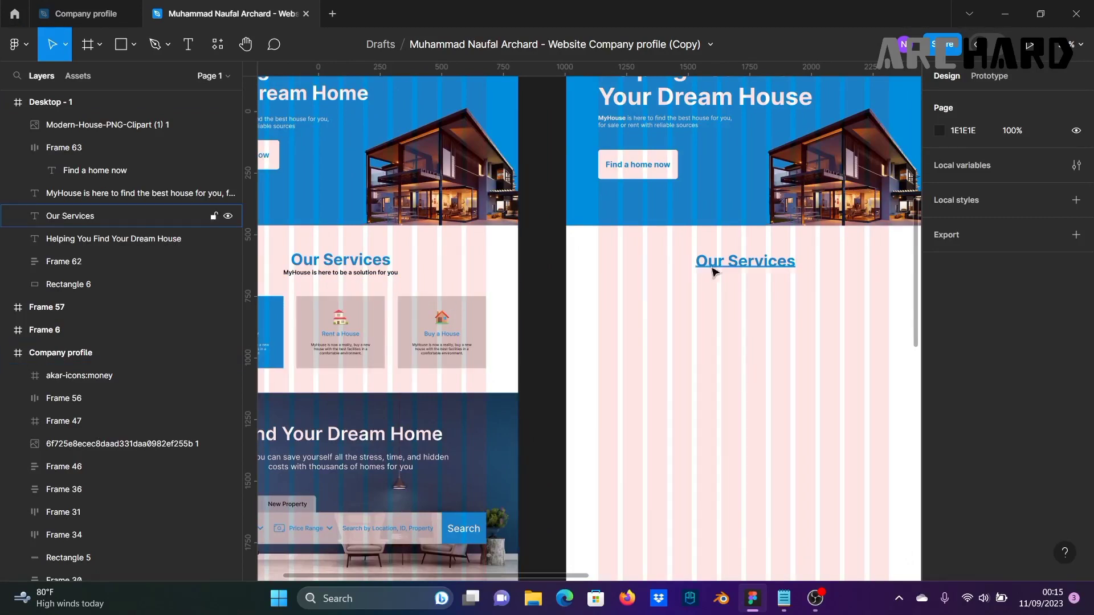
Step: Duplicate Our Services just below itself and set the copy's font size to 24
{"action": "left_click", "coordinate": [746, 265]}
{"action": "left_click_drag", "start_coordinate": [746, 265], "coordinate": [754, 285]}
{"action": "left_click", "coordinate": [1052, 405]}
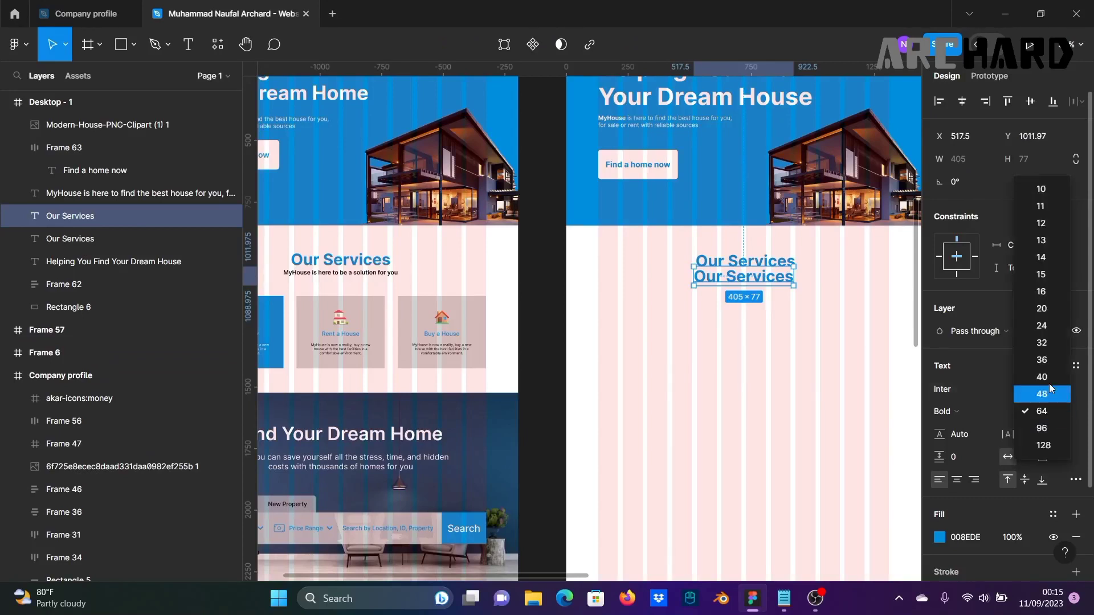
{"action": "left_click", "coordinate": [1041, 309]}
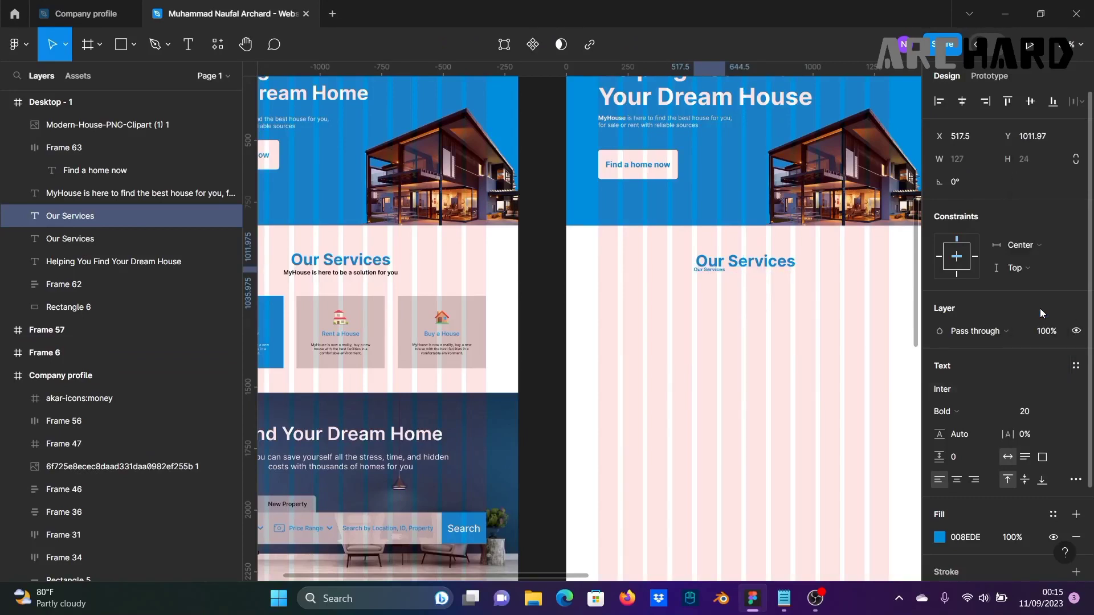
{"action": "left_click", "coordinate": [1050, 421]}
{"action": "left_click", "coordinate": [1048, 431]}
{"action": "scroll", "coordinate": [769, 342], "scroll_direction": "up", "scroll_amount": 3}
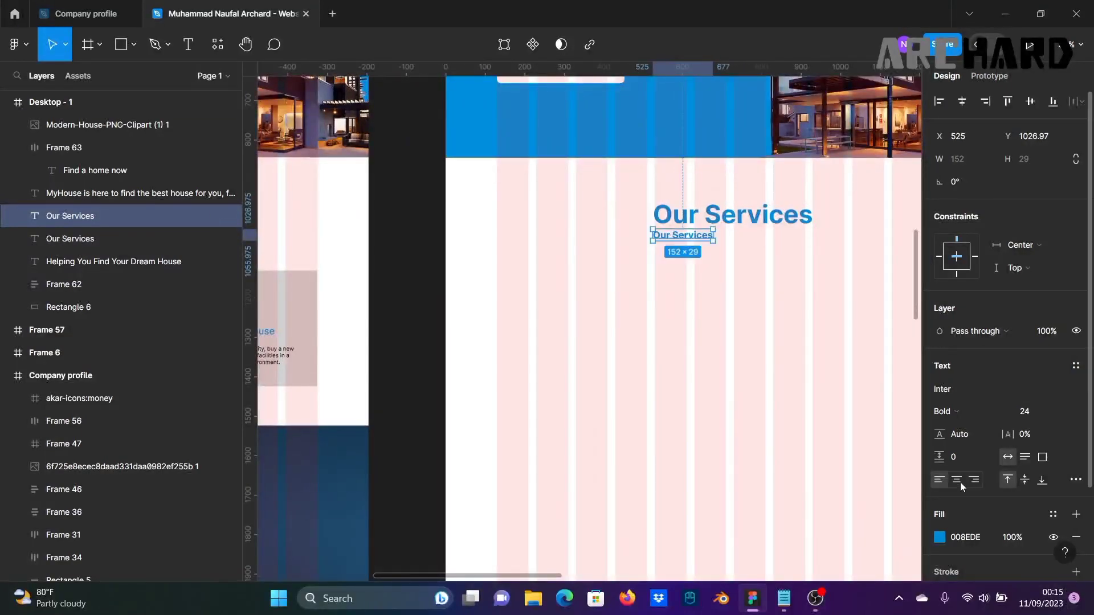
Step: Make the small copy black (000000) and start retyping it as 'MyHouse is he'
{"action": "left_click", "coordinate": [940, 537]}
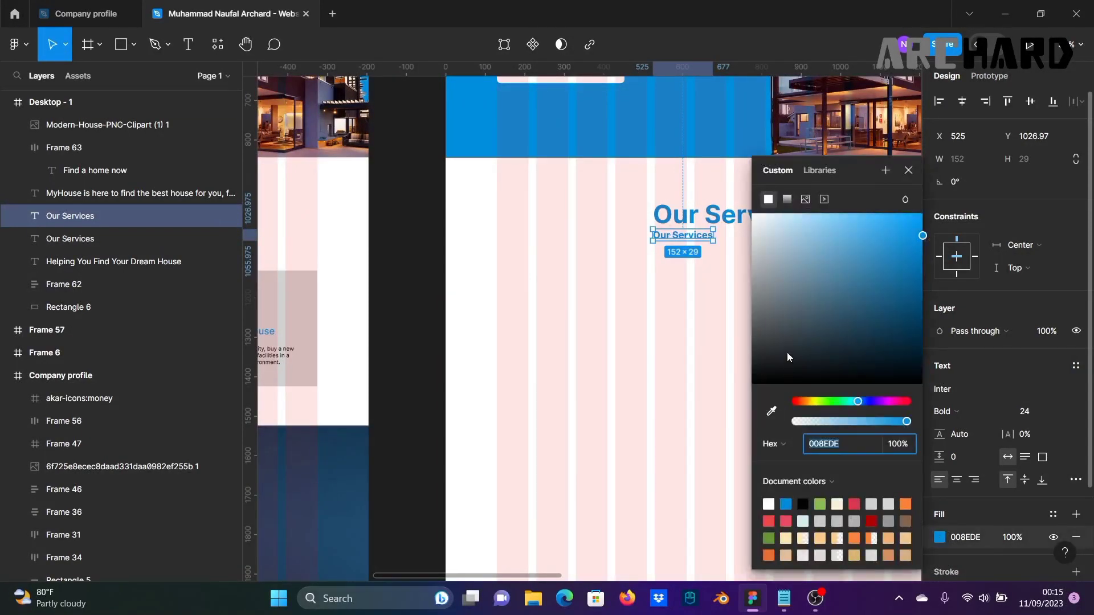
{"action": "left_click_drag", "start_coordinate": [789, 359], "coordinate": [684, 493]}
{"action": "left_click", "coordinate": [908, 171]}
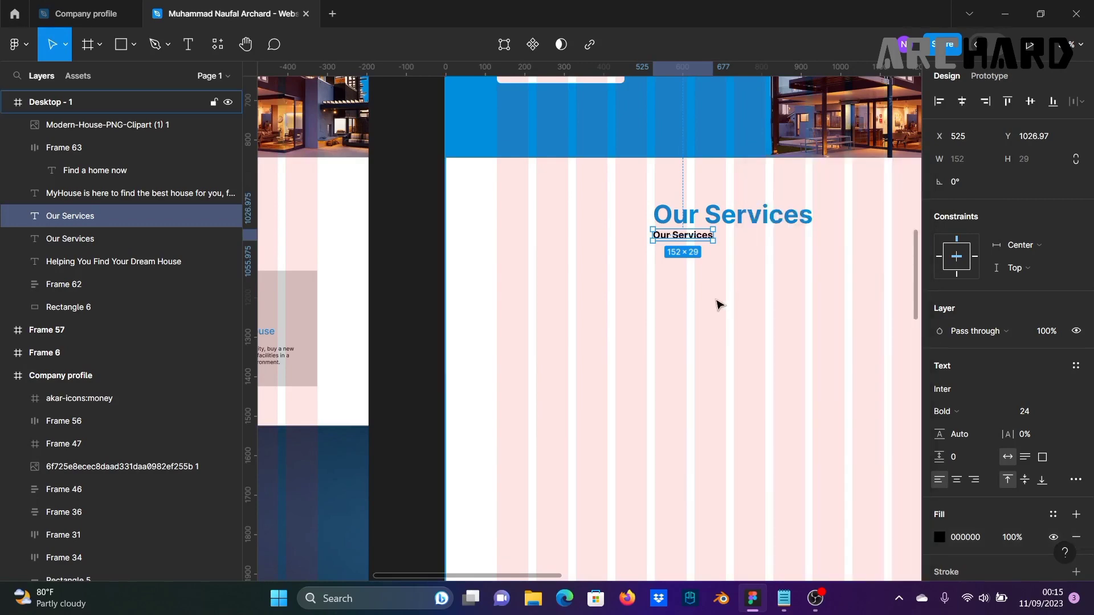
{"action": "scroll", "coordinate": [722, 330], "scroll_direction": "down", "scroll_amount": 3}
{"action": "left_click_drag", "start_coordinate": [722, 329], "coordinate": [861, 339]}
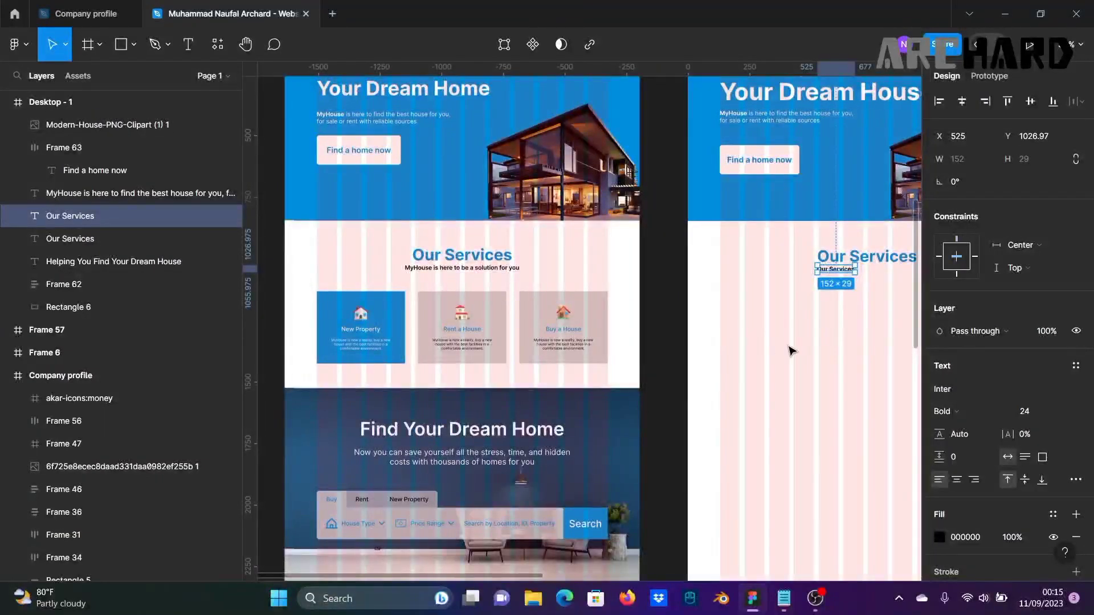
{"action": "scroll", "coordinate": [842, 332], "scroll_direction": "up", "scroll_amount": 1}
{"action": "double_click", "coordinate": [833, 258]}
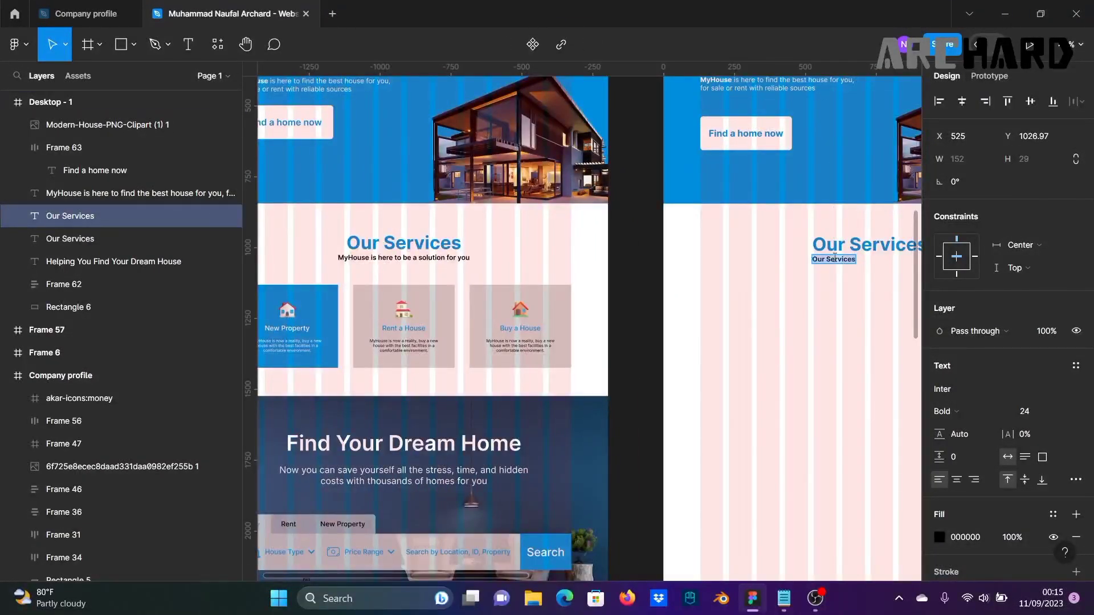
{"action": "type", "text": "My"}
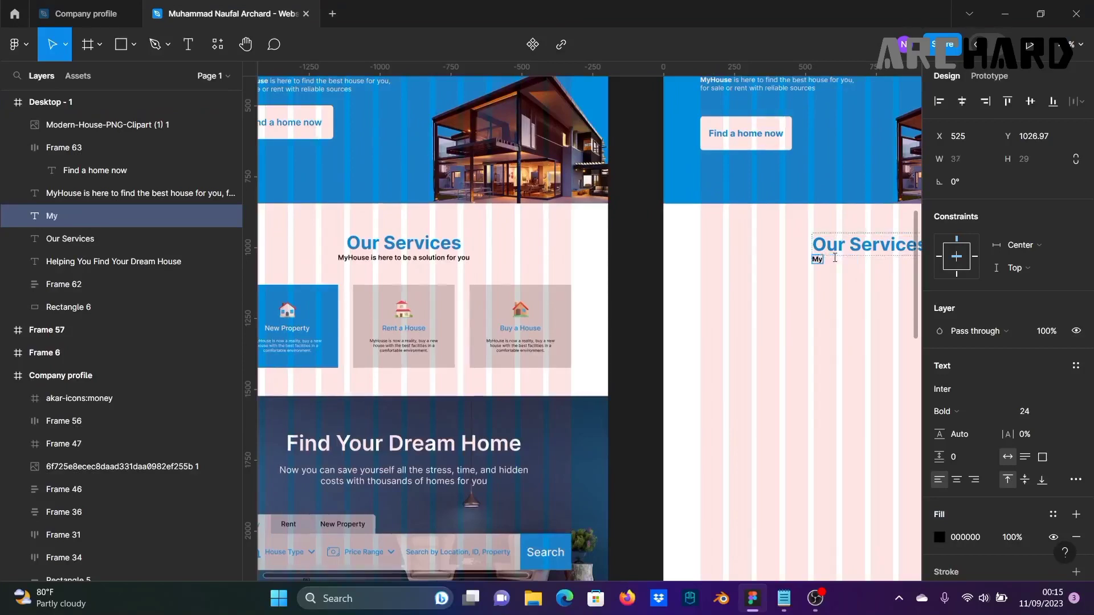
{"action": "type", "text": "House"}
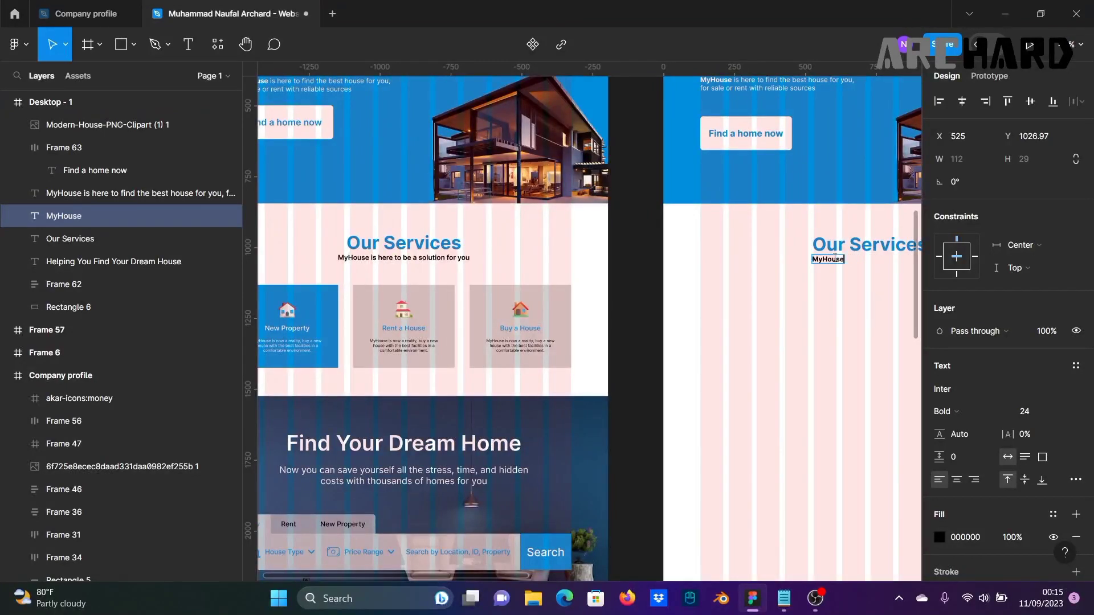
{"action": "type", "text": " is here to be a soltion for You"}
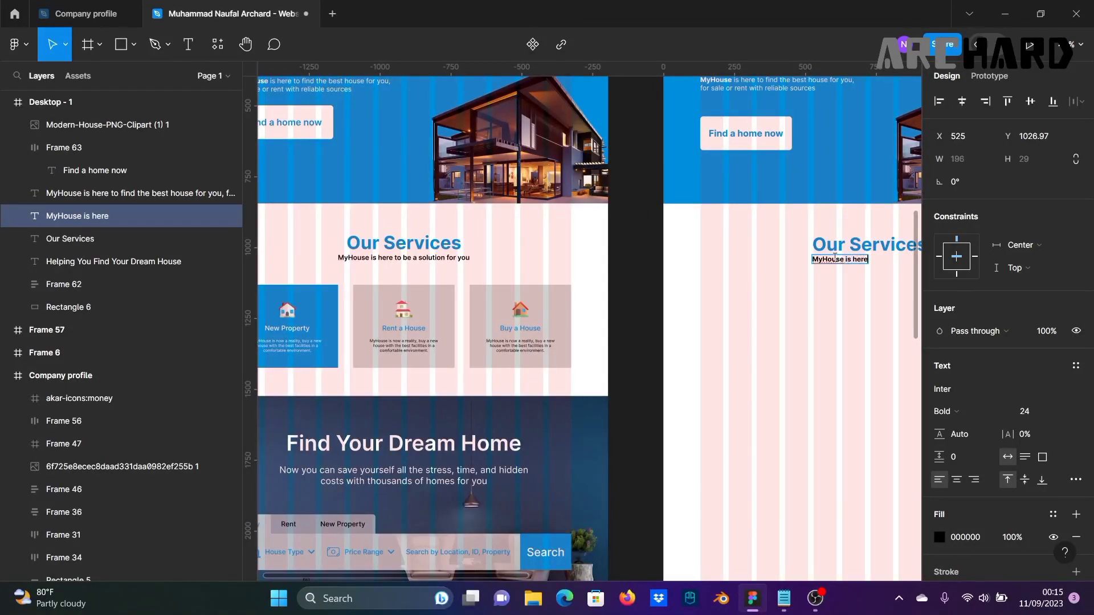
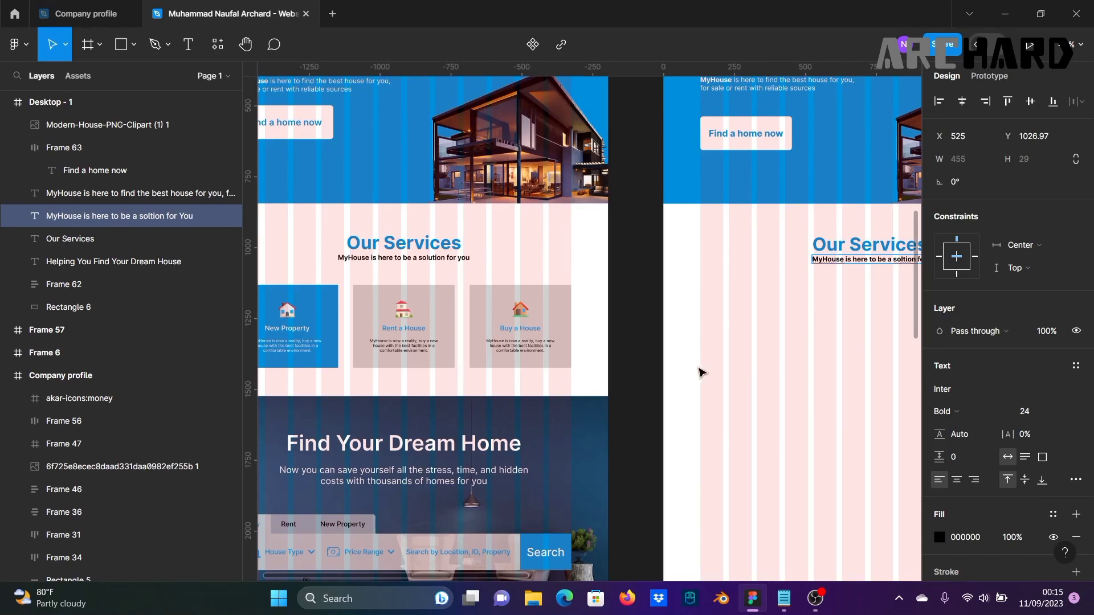
Step: Change the 'MyHouse is here to be a soltion for You' subtitle's weight from Bold to Semi Bold
{"action": "scroll", "coordinate": [649, 371], "scroll_direction": "right", "scroll_amount": 3}
{"action": "left_click", "coordinate": [549, 365]}
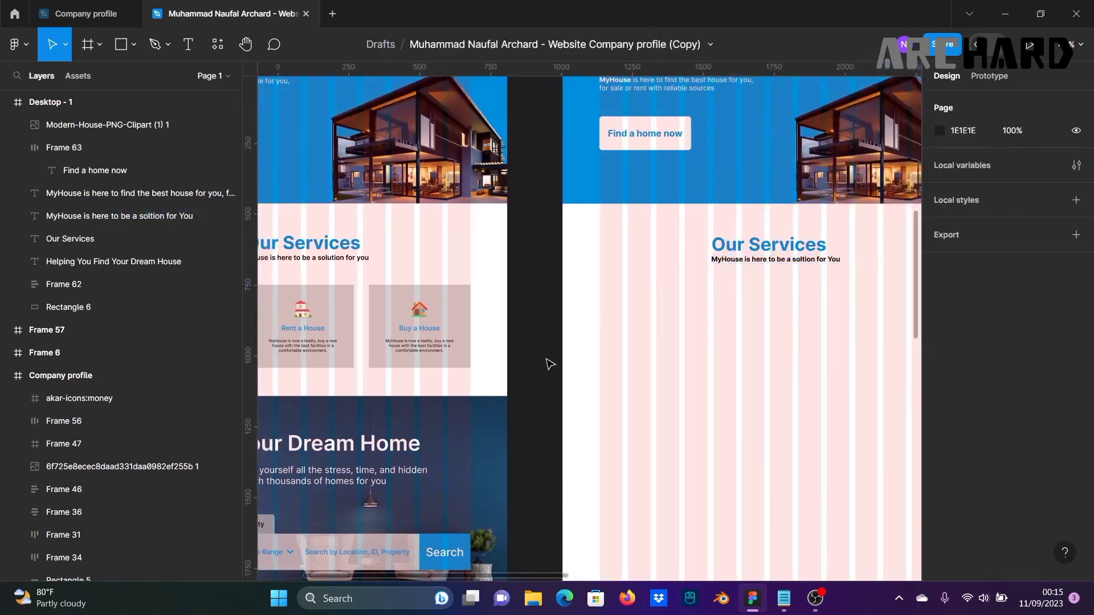
{"action": "left_click", "coordinate": [768, 260]}
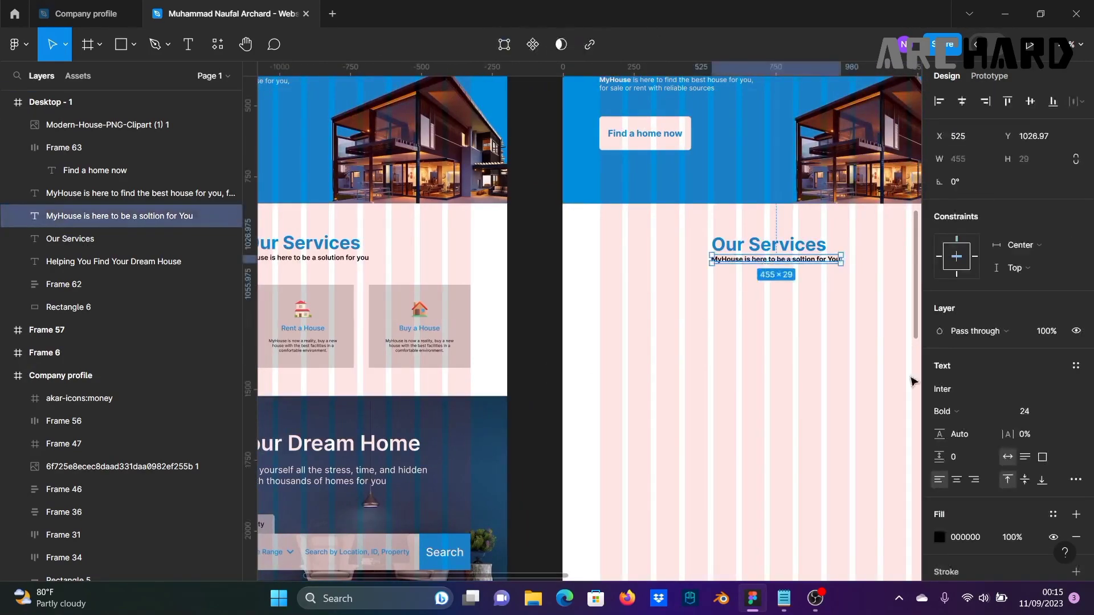
{"action": "left_click", "coordinate": [997, 413]}
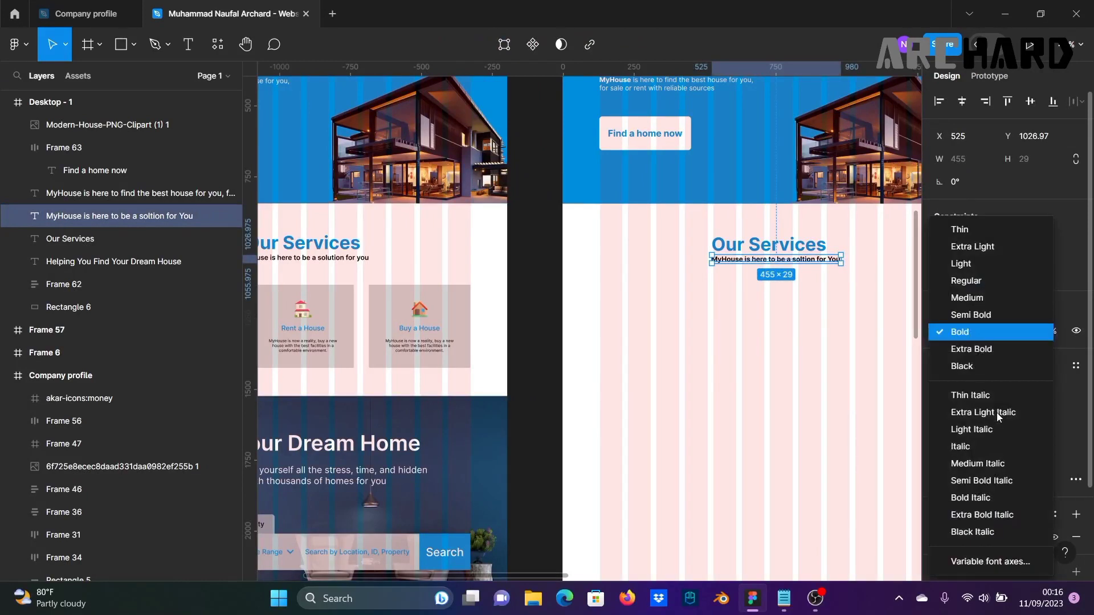
{"action": "left_click", "coordinate": [987, 318]}
{"action": "left_click", "coordinate": [556, 356]}
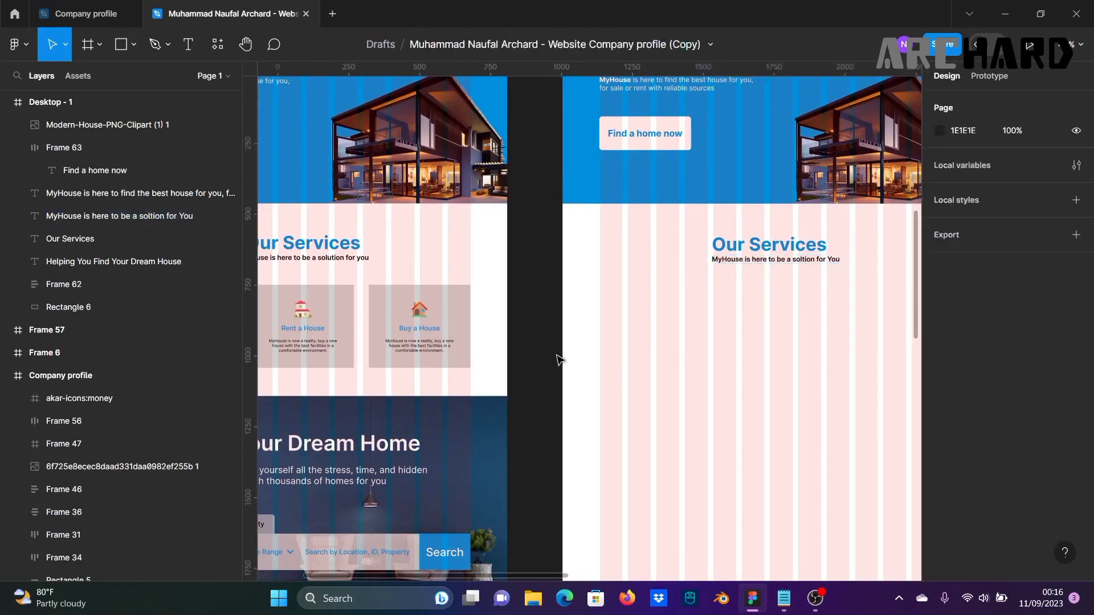
{"action": "left_click", "coordinate": [806, 261]}
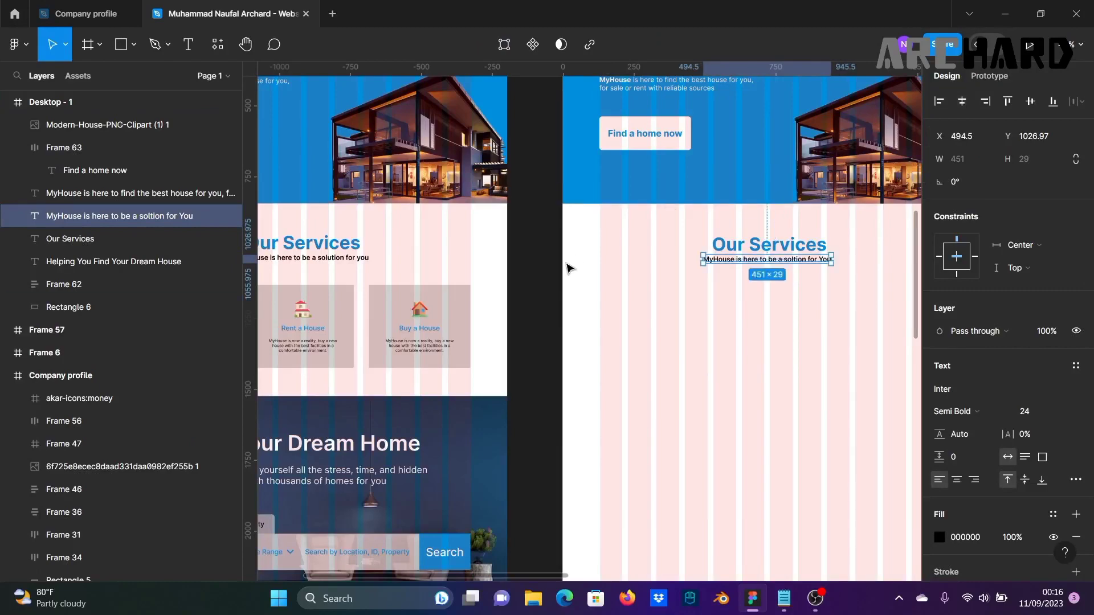
{"action": "left_click", "coordinate": [543, 288]}
{"action": "scroll", "coordinate": [543, 287], "scroll_direction": "up", "scroll_amount": 3}
{"action": "scroll", "coordinate": [542, 285], "scroll_direction": "down", "scroll_amount": 3}
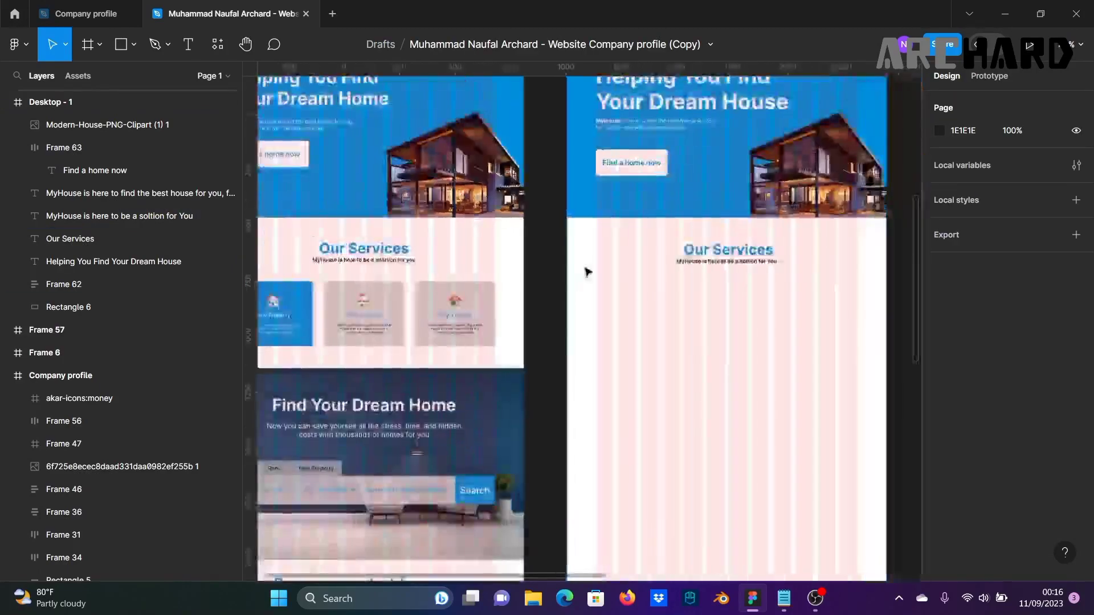
Step: Wrap the hero heading and paragraph in an auto layout, then wrap that together with the Find a home now button
{"action": "scroll", "coordinate": [587, 271], "scroll_direction": "up", "scroll_amount": 3}
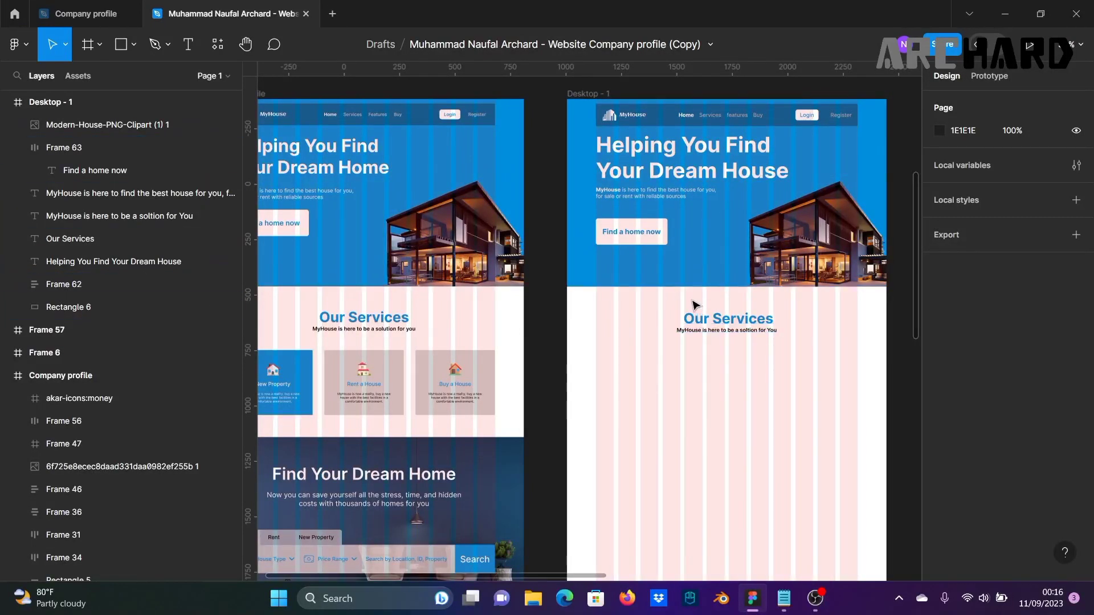
{"action": "left_click", "coordinate": [662, 155]}
{"action": "left_click", "coordinate": [658, 192], "text": "shift"}
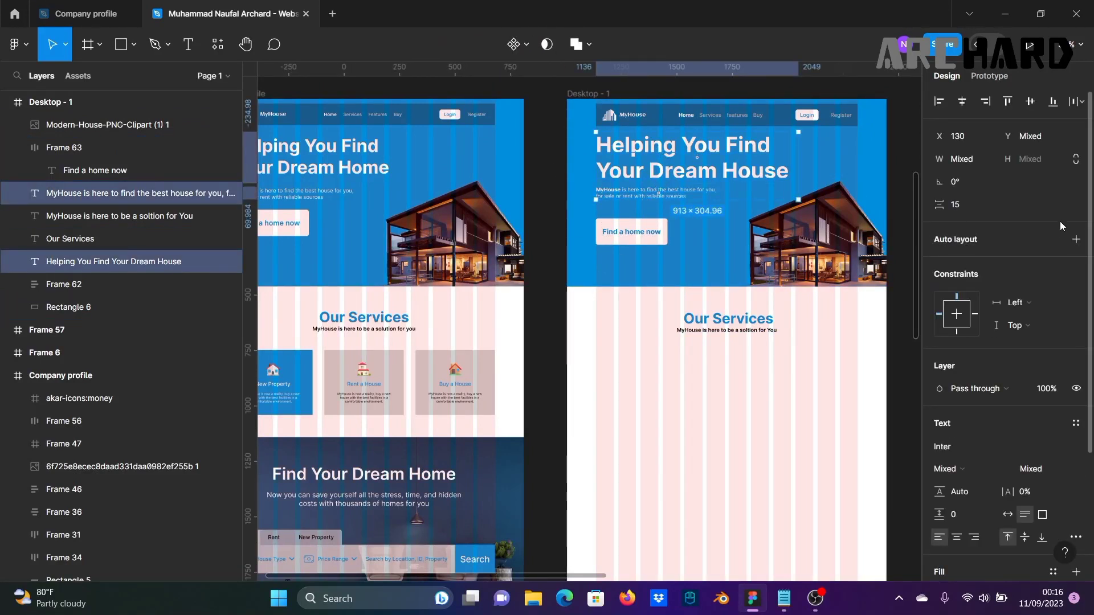
{"action": "left_click", "coordinate": [1076, 240]}
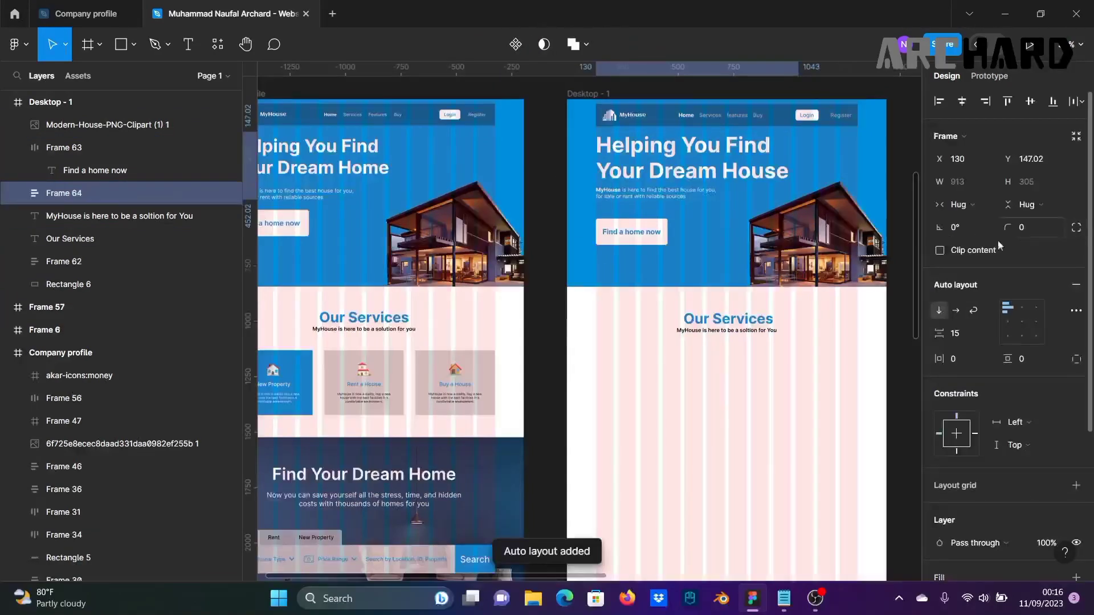
{"action": "left_click", "coordinate": [617, 234], "text": "shift"}
{"action": "key", "text": "shift+a"}
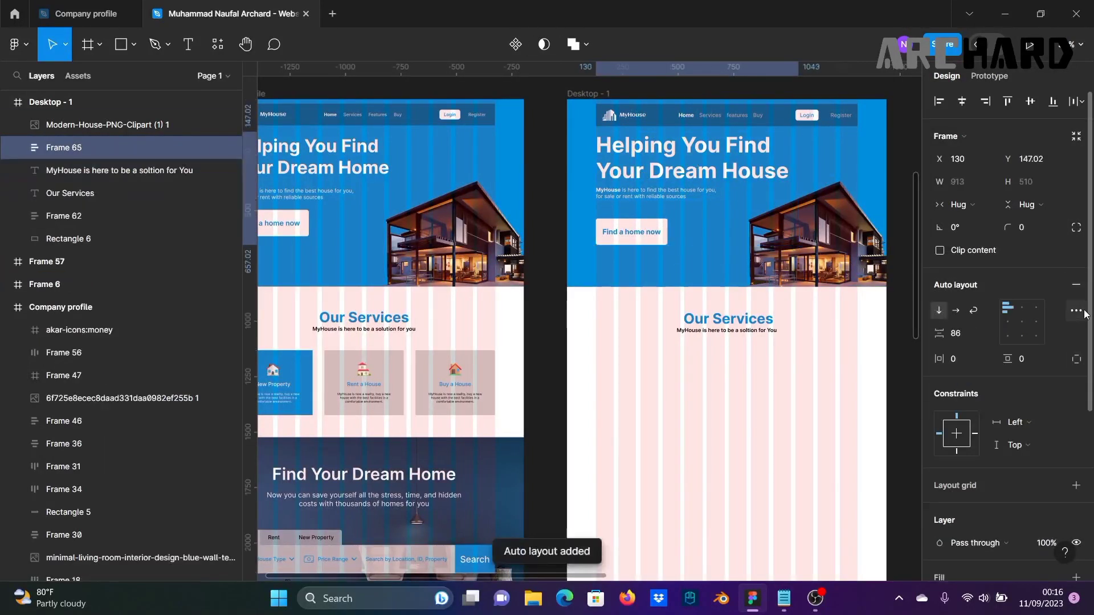
Step: Tighten the auto-layout gaps to 30 in Frame 64 and 35 in Frame 65
{"action": "double_click", "coordinate": [664, 178]}
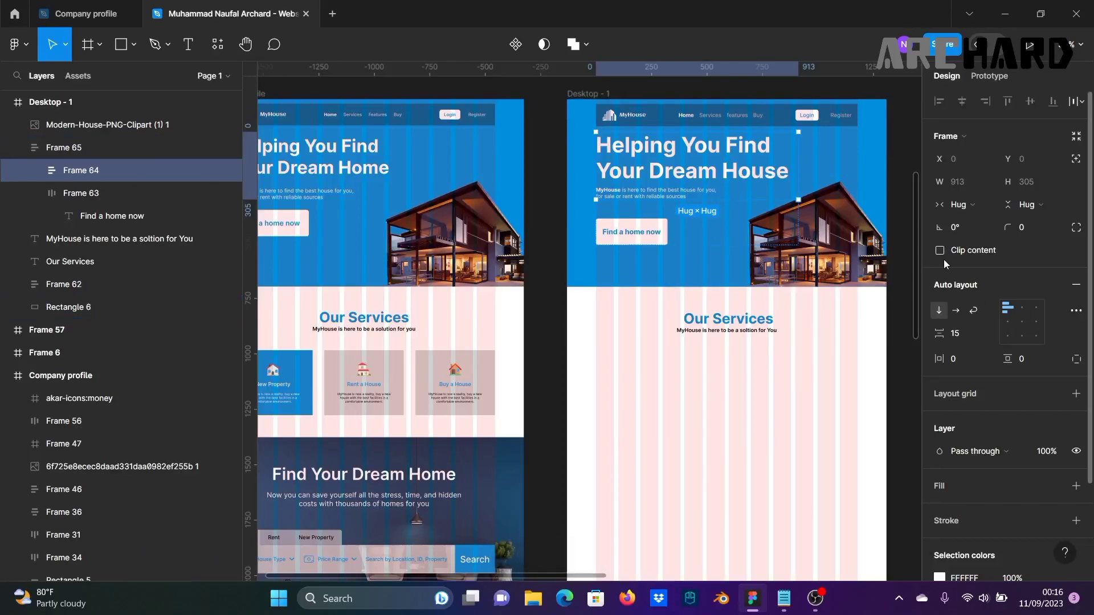
{"action": "left_click_drag", "start_coordinate": [947, 337], "coordinate": [965, 342]}
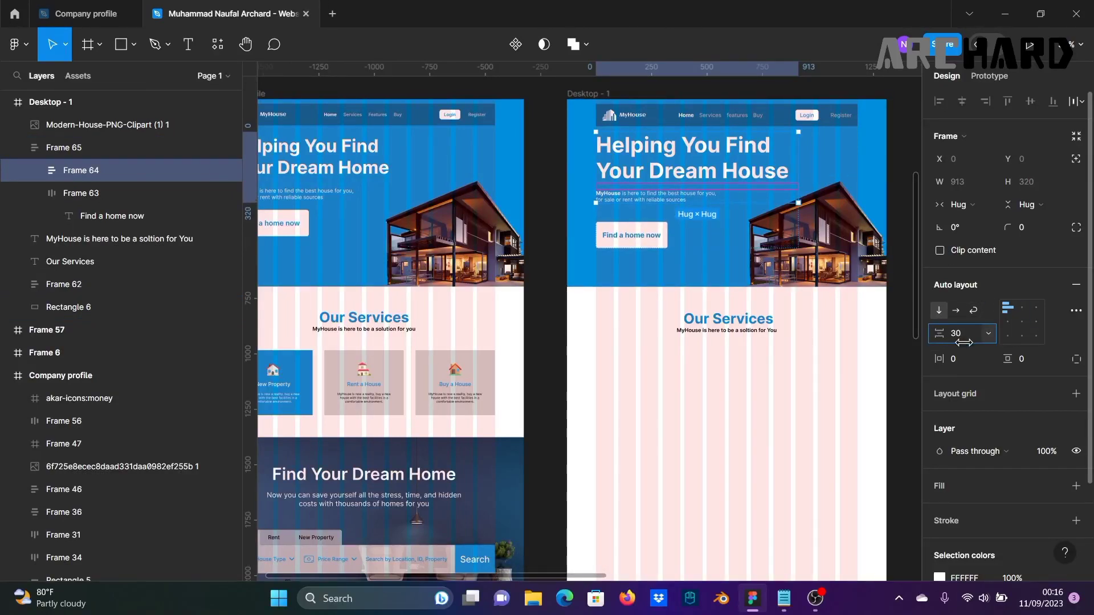
{"action": "left_click", "coordinate": [538, 244]}
{"action": "left_click", "coordinate": [653, 217]}
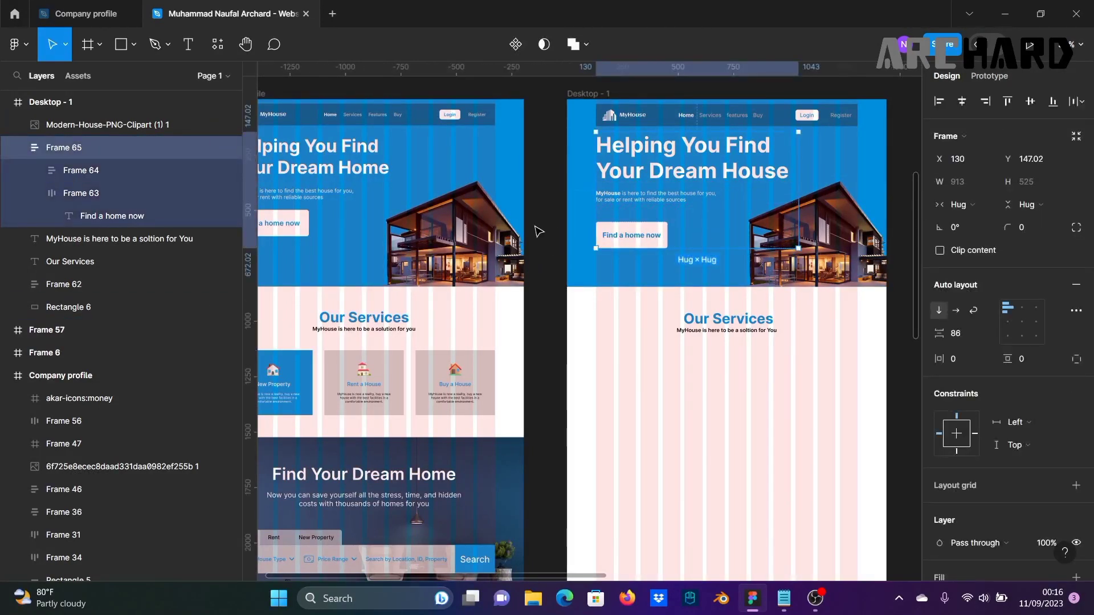
{"action": "left_click_drag", "start_coordinate": [939, 335], "coordinate": [865, 355]}
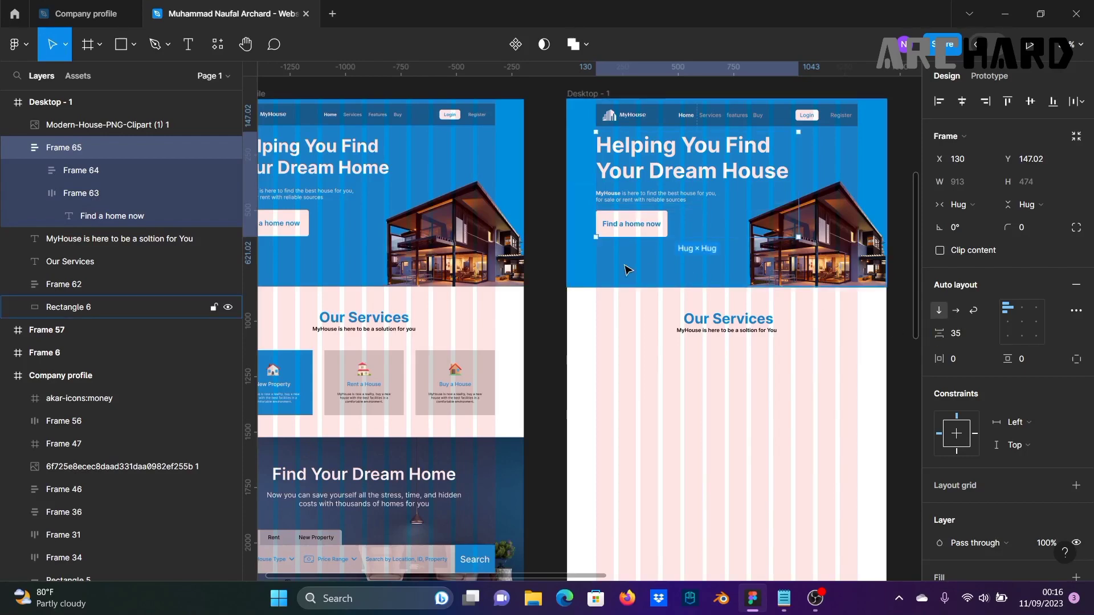
{"action": "left_click", "coordinate": [533, 278]}
{"action": "scroll", "coordinate": [579, 278], "scroll_direction": "down", "scroll_amount": 1}
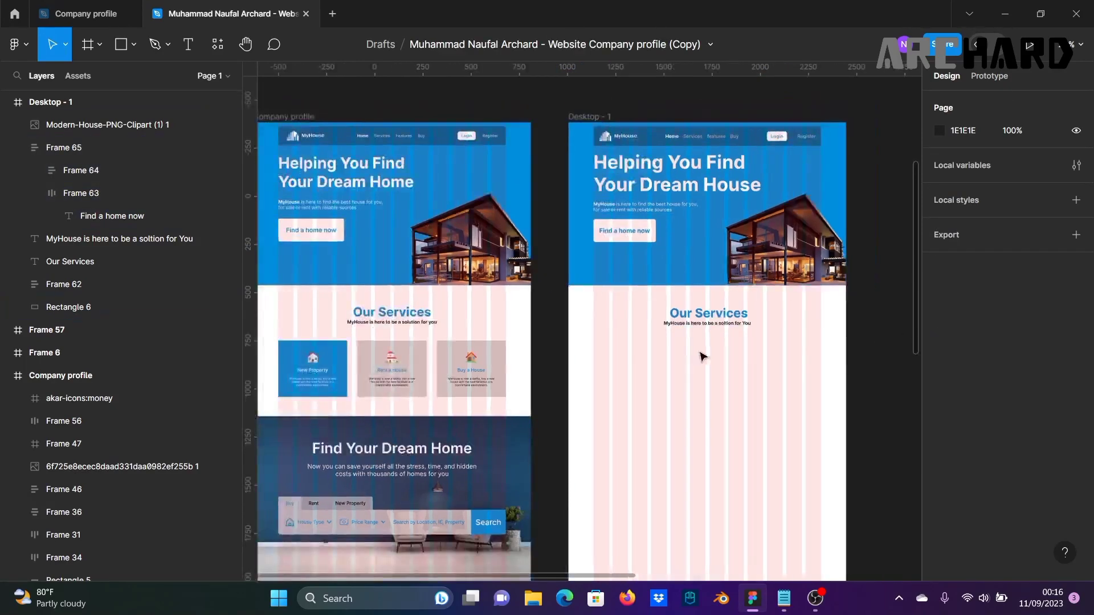
Step: Draw a rectangle in the empty services area below Our Services in the right frame
{"action": "left_click_drag", "start_coordinate": [700, 353], "coordinate": [776, 342]}
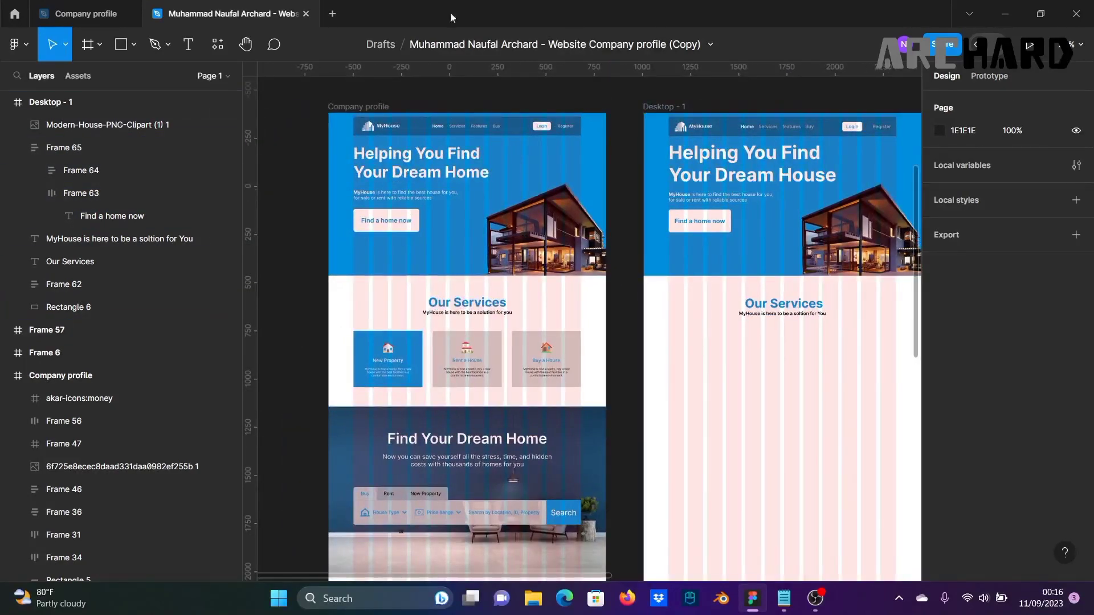
{"action": "scroll", "coordinate": [805, 421], "scroll_direction": "up", "scroll_amount": 3}
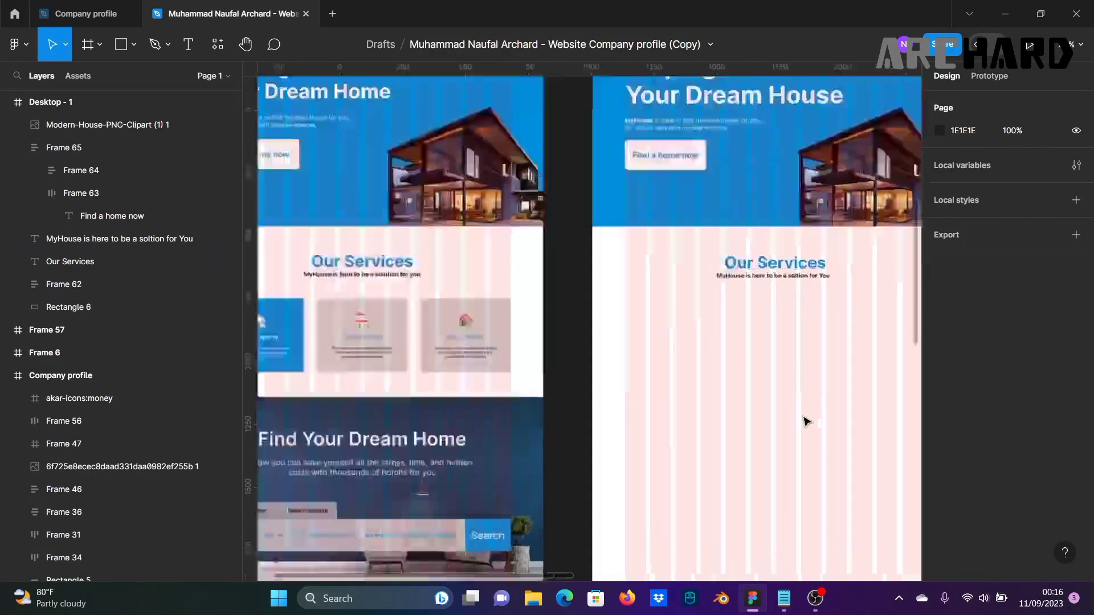
{"action": "left_click_drag", "start_coordinate": [693, 415], "coordinate": [823, 350]}
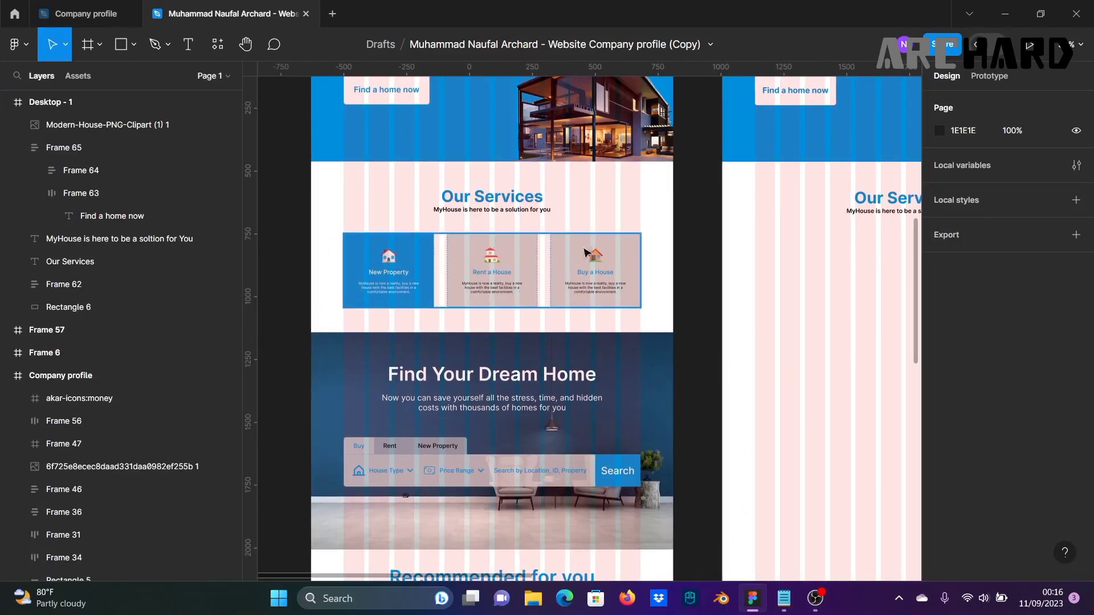
{"action": "left_click_drag", "start_coordinate": [696, 312], "coordinate": [647, 323]}
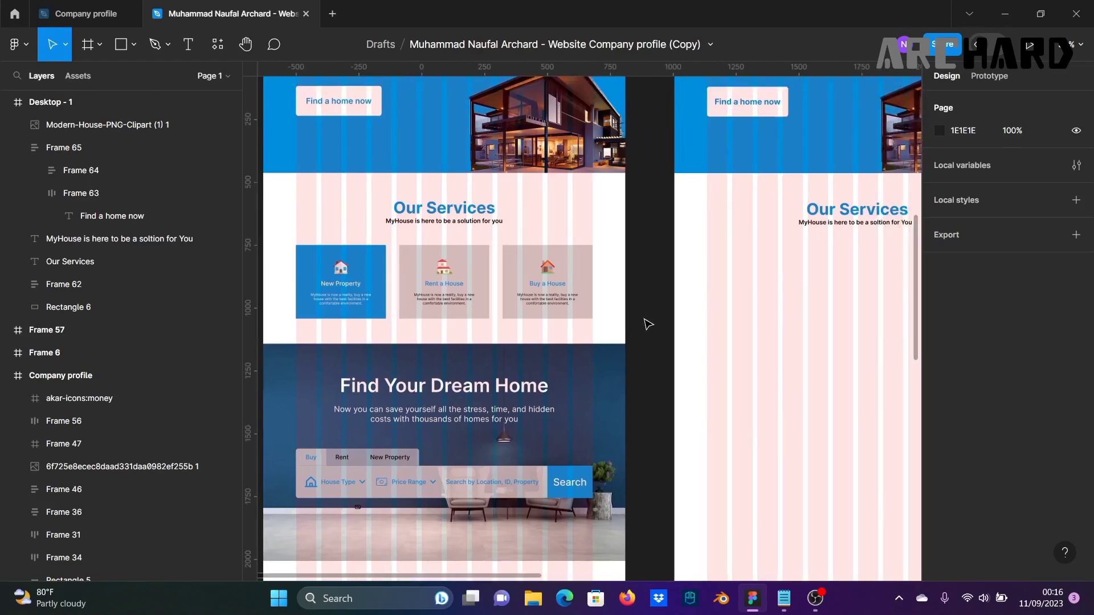
{"action": "scroll", "coordinate": [656, 324], "scroll_direction": "down", "scroll_amount": 1}
{"action": "left_click_drag", "start_coordinate": [715, 337], "coordinate": [665, 297]}
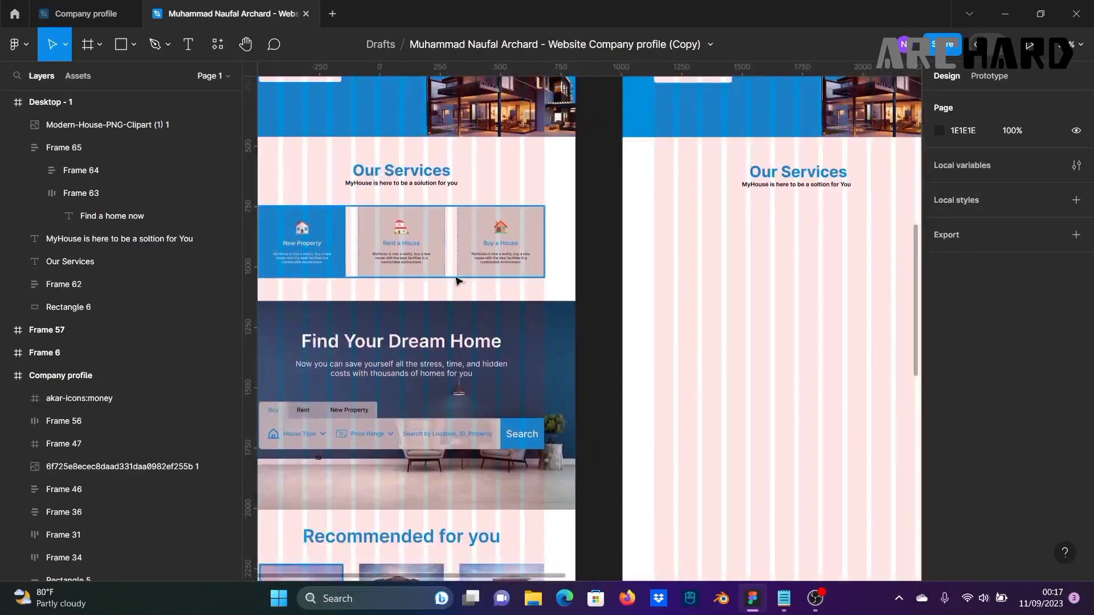
{"action": "key", "text": "r"}
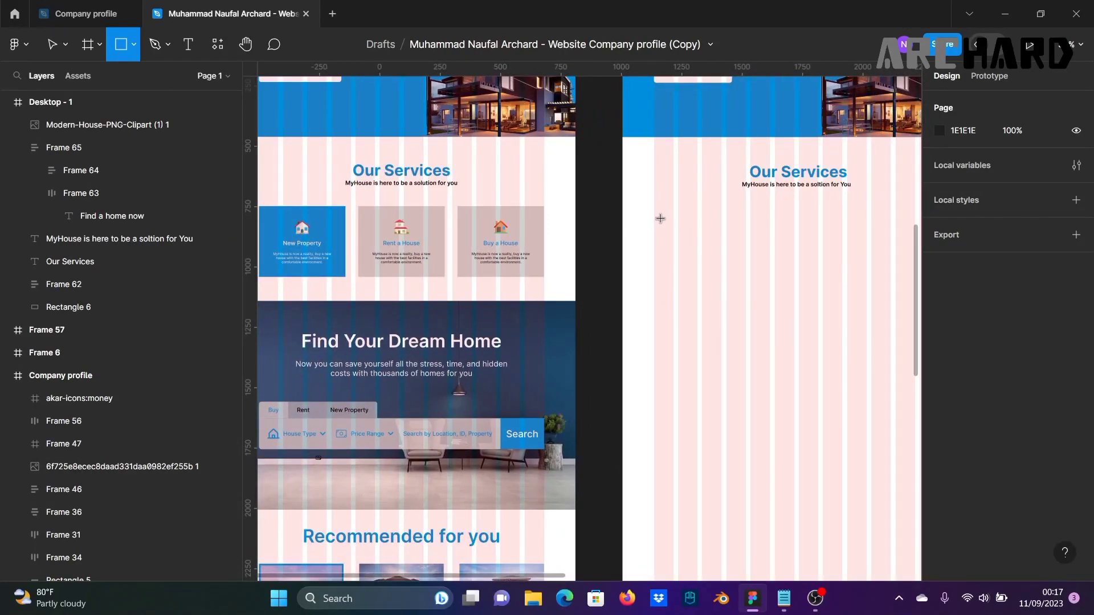
{"action": "mouse_move", "coordinate": [654, 214]}
{"action": "left_mouse_down"}
{"action": "mouse_move", "coordinate": [690, 275]}
{"action": "mouse_move", "coordinate": [751, 299]}
{"action": "mouse_move", "coordinate": [732, 291]}
{"action": "left_mouse_up"}
Step: Size the rectangle to 300×300 and position it below Our Services
{"action": "left_click", "coordinate": [963, 159]}
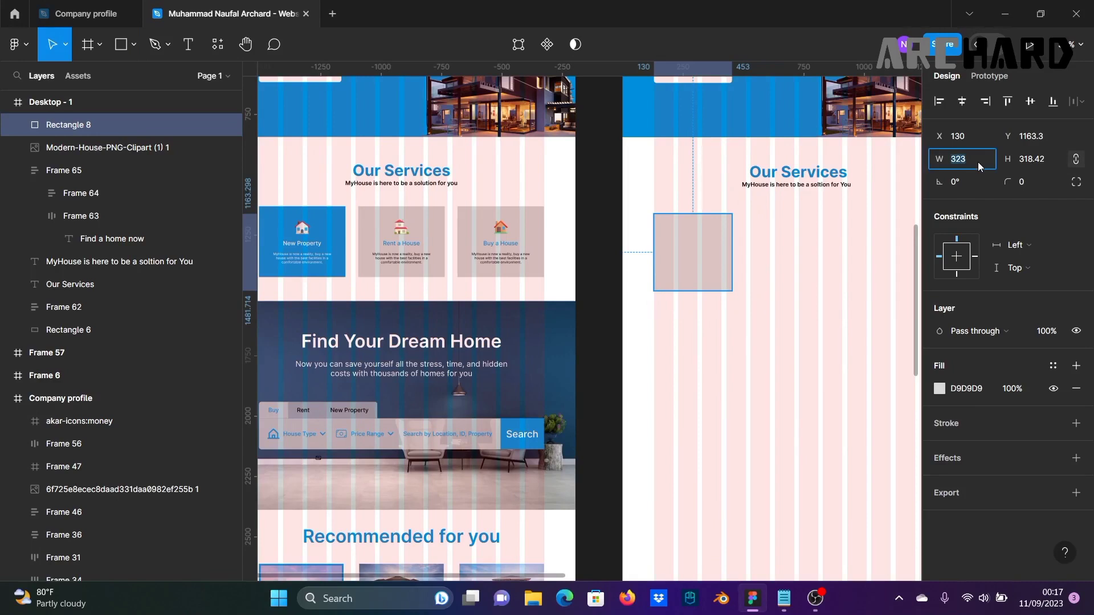
{"action": "left_click", "coordinate": [964, 158]}
{"action": "type", "text": "300"}
{"action": "key", "text": "Return"}
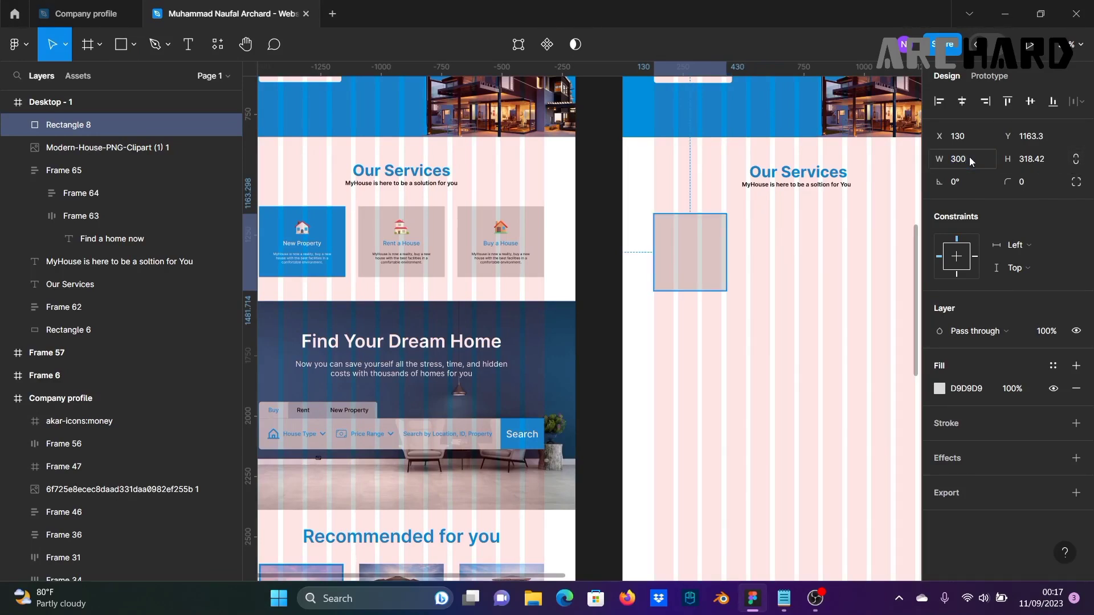
{"action": "left_click", "coordinate": [1046, 163]}
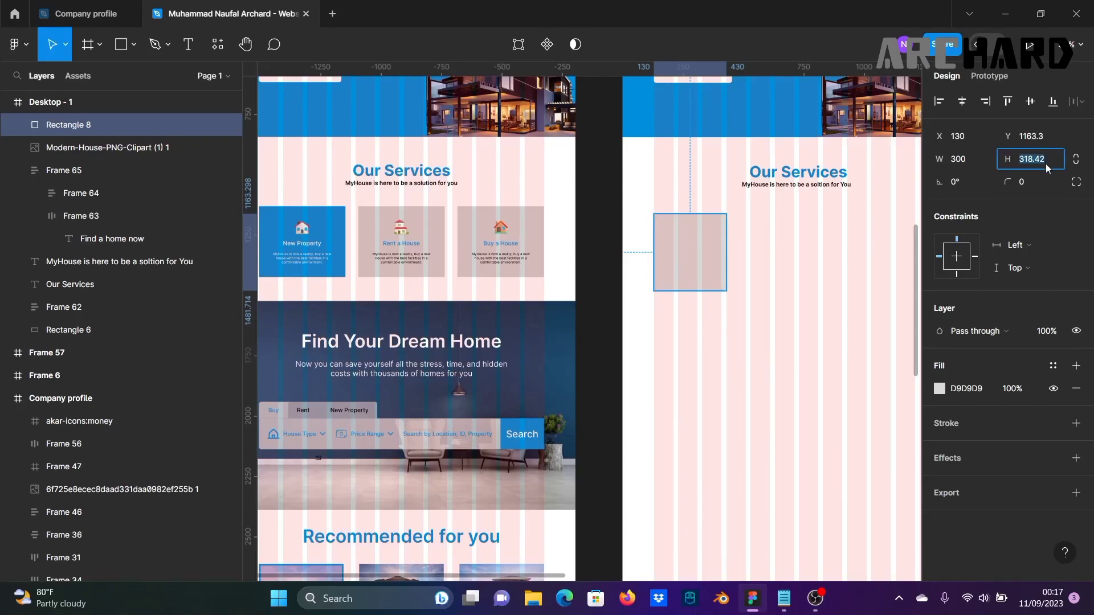
{"action": "key", "text": "Return"}
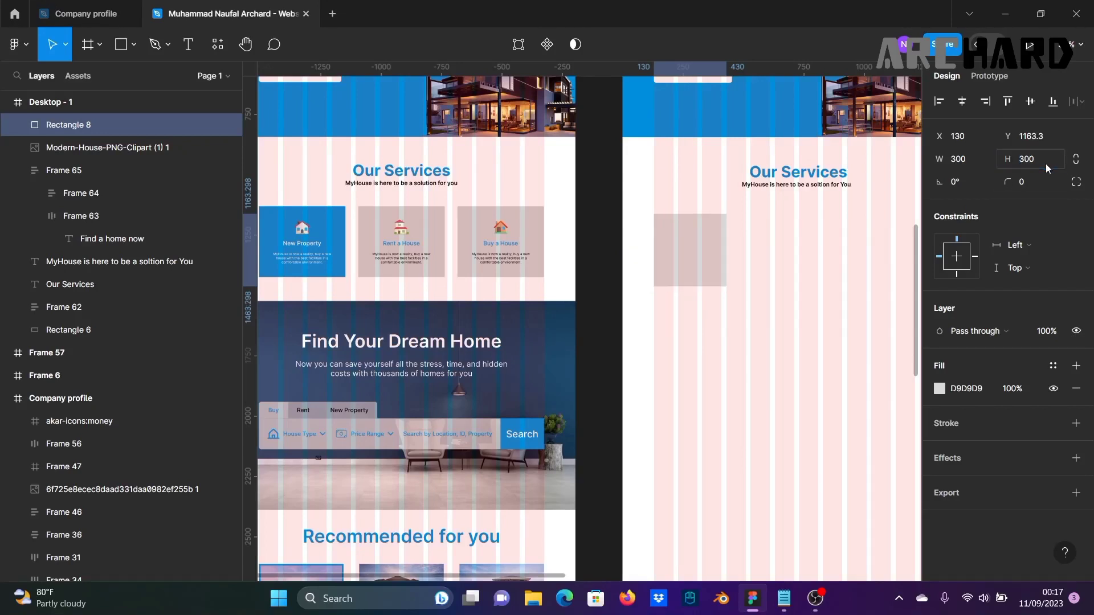
{"action": "left_click_drag", "start_coordinate": [682, 258], "coordinate": [681, 251]}
Step: Compare against the New Property card and widen the rectangle to 350
{"action": "left_click", "coordinate": [331, 239], "text": "ctrl"}
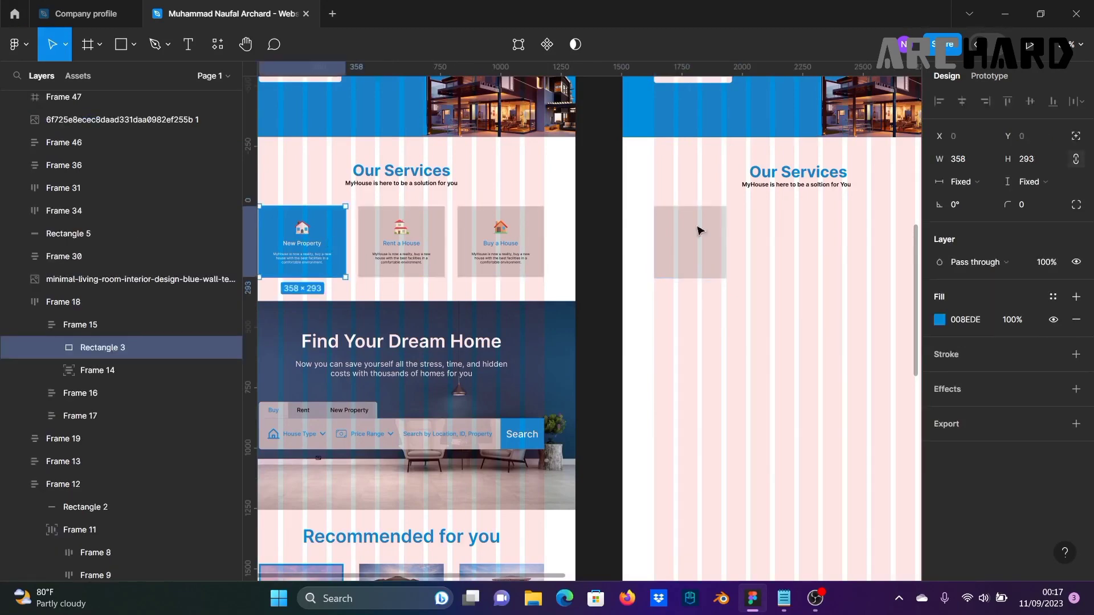
{"action": "left_click", "coordinate": [606, 200]}
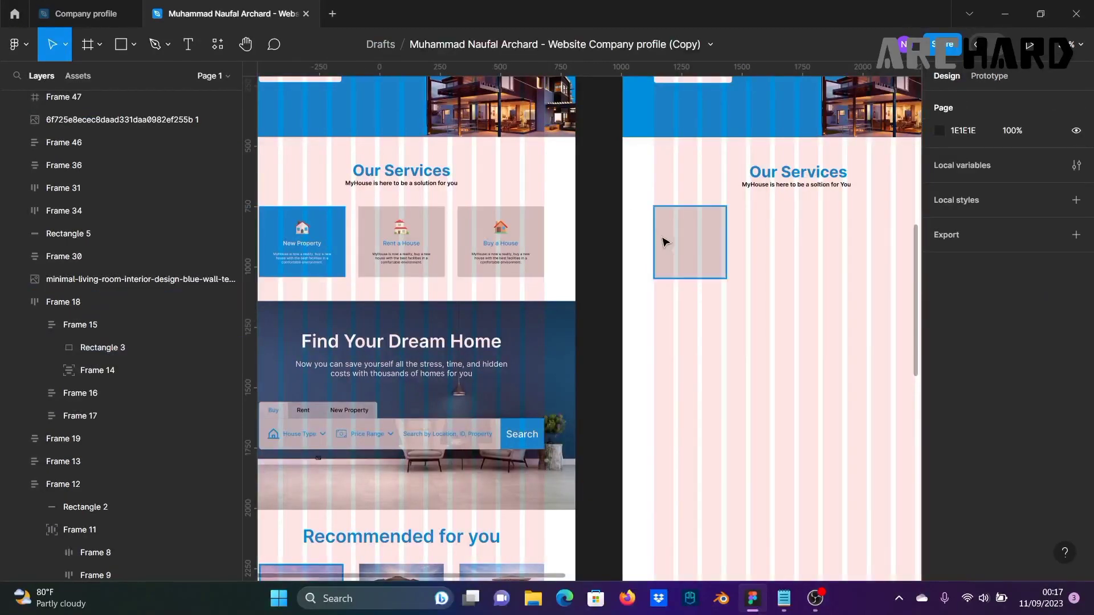
{"action": "left_click", "coordinate": [692, 246]}
{"action": "left_click", "coordinate": [992, 161]}
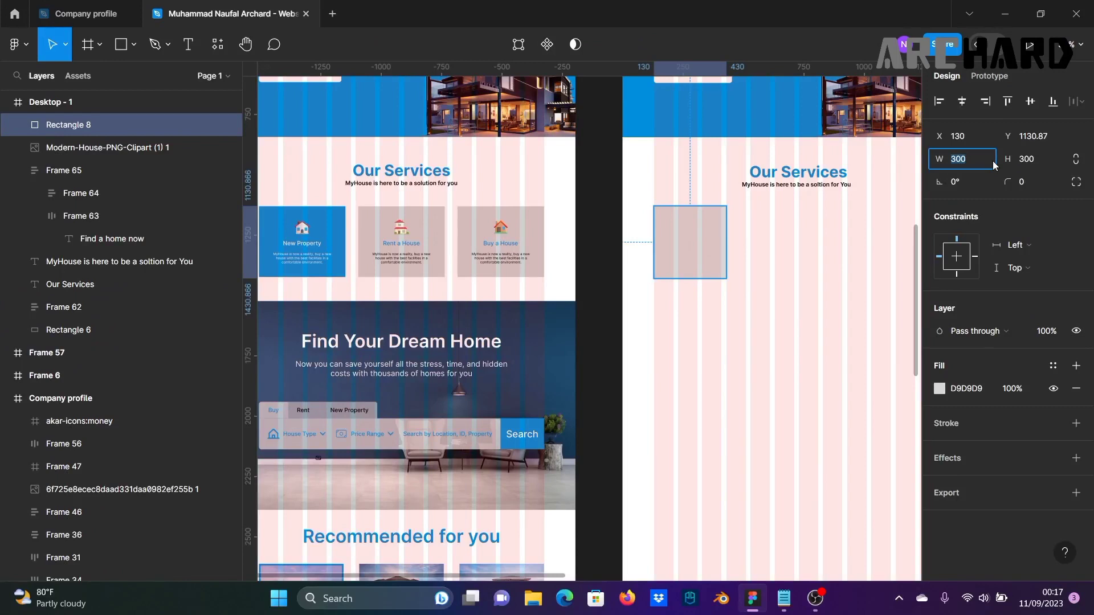
{"action": "type", "text": "3"}
{"action": "key", "text": "Return"}
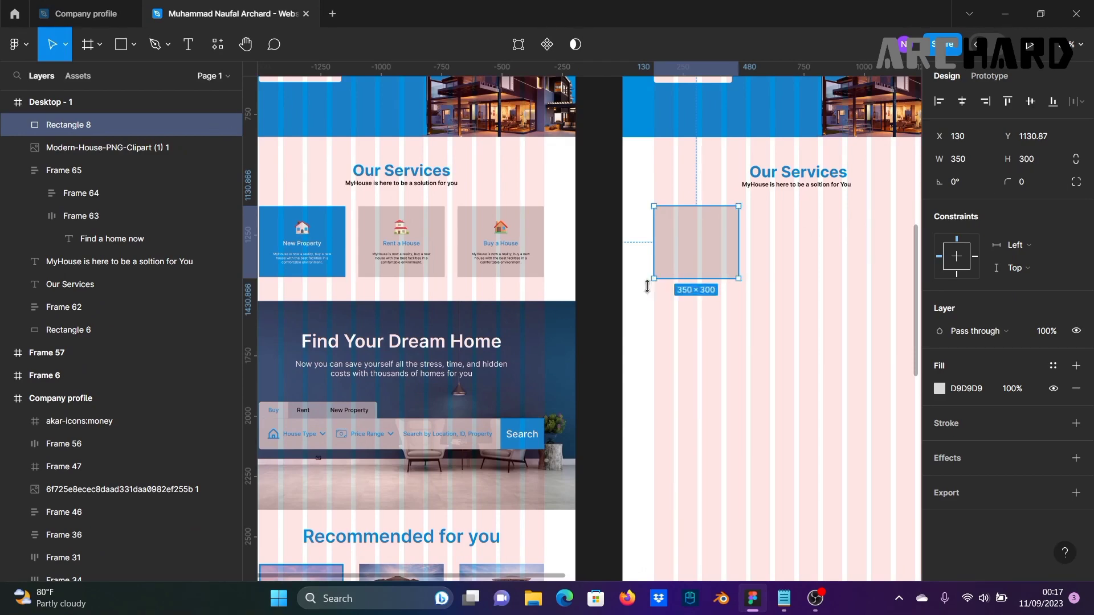
{"action": "left_click", "coordinate": [608, 292]}
Step: Fill the rectangle with the header blue 008EDE using the eyedropper
{"action": "left_click_drag", "start_coordinate": [647, 312], "coordinate": [679, 315]}
{"action": "scroll", "coordinate": [616, 318], "scroll_direction": "down", "scroll_amount": 1}
{"action": "scroll", "coordinate": [690, 319], "scroll_direction": "up", "scroll_amount": 1}
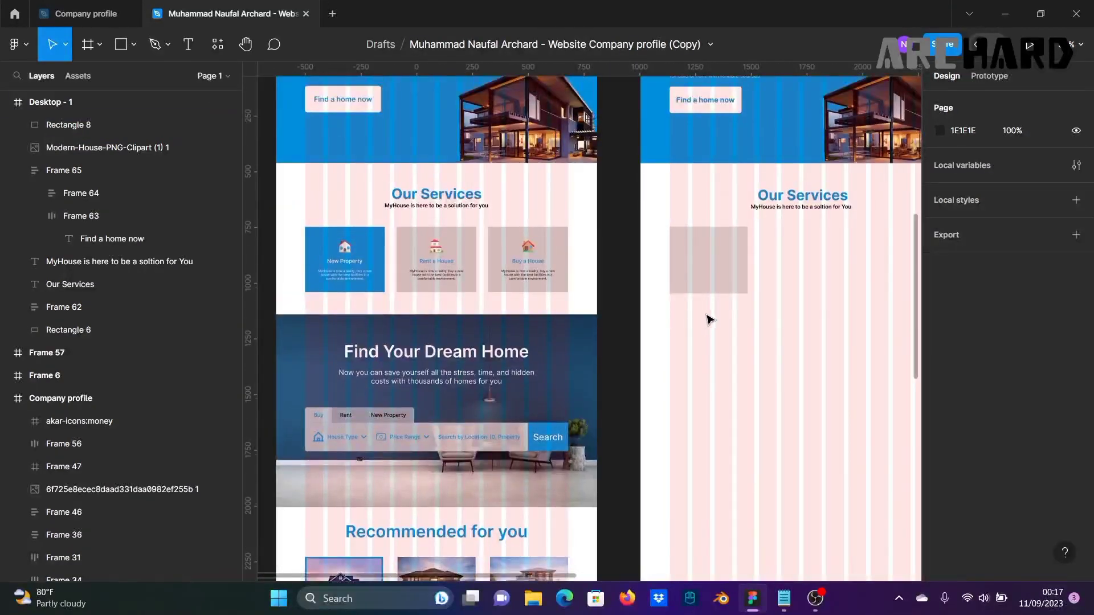
{"action": "left_click", "coordinate": [738, 288]}
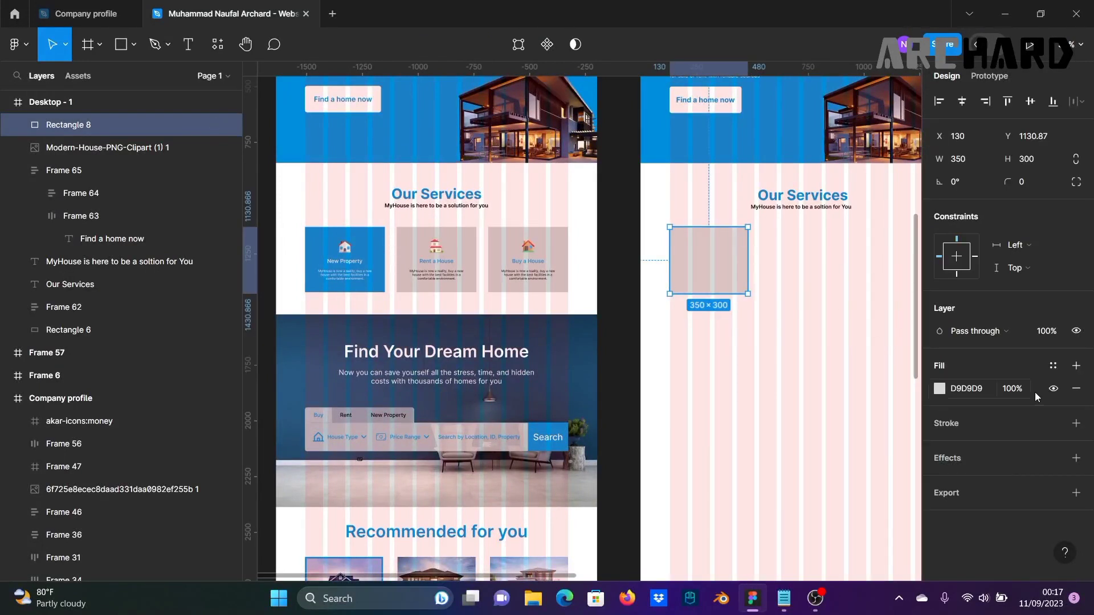
{"action": "left_click", "coordinate": [940, 389]}
{"action": "left_click", "coordinate": [771, 411]}
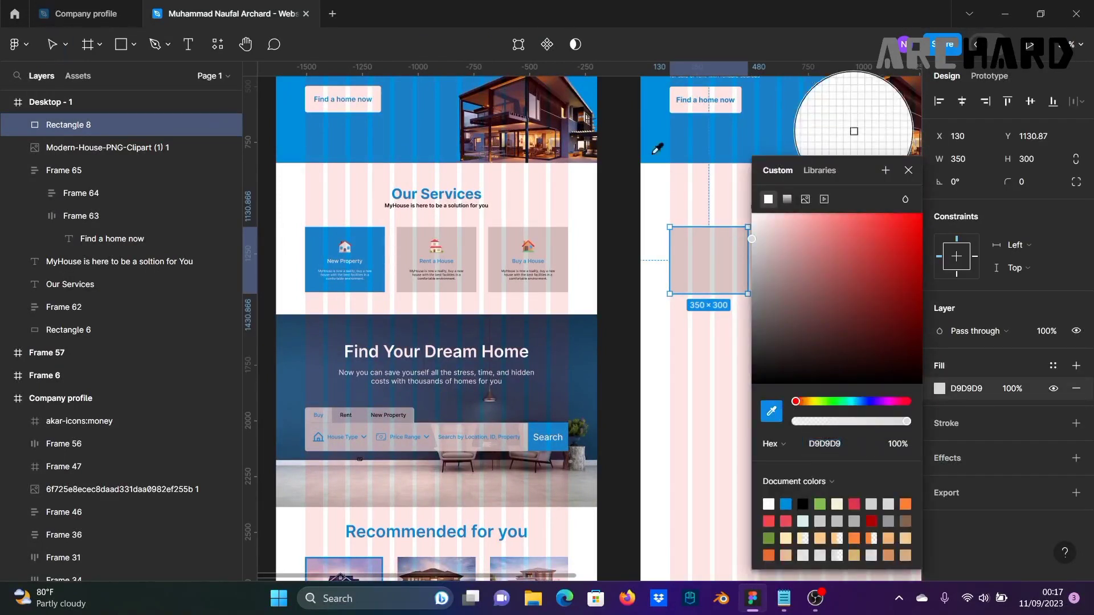
{"action": "left_click", "coordinate": [656, 146]}
{"action": "left_click", "coordinate": [615, 220]}
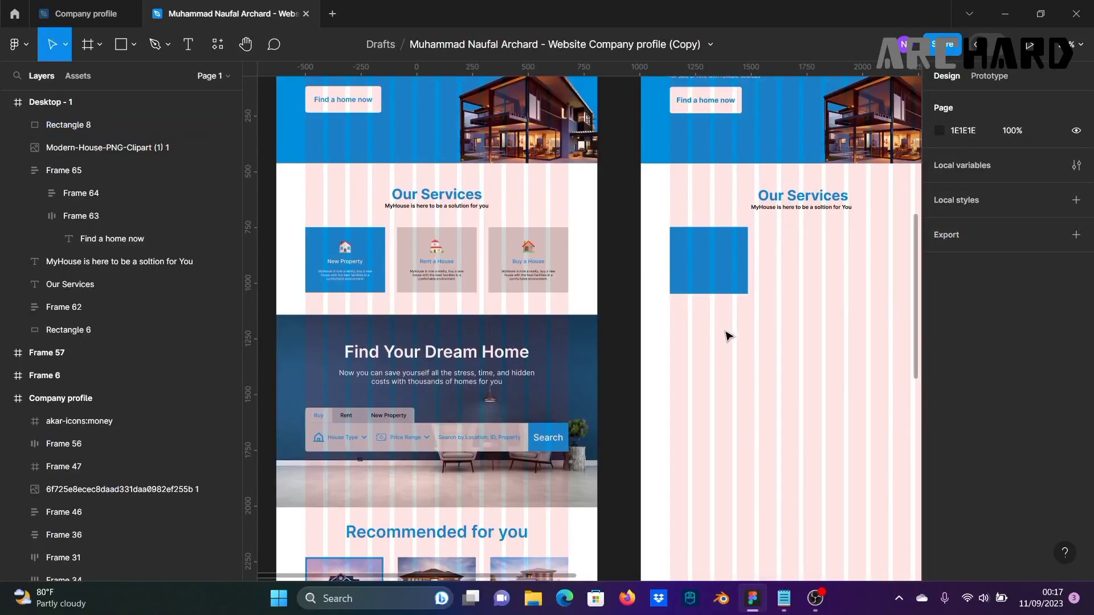
Step: Move the dark Frame 57 above the colour-palette frame
{"action": "scroll", "coordinate": [806, 350], "scroll_direction": "up", "scroll_amount": 2}
{"action": "left_click_drag", "start_coordinate": [804, 346], "coordinate": [694, 408]}
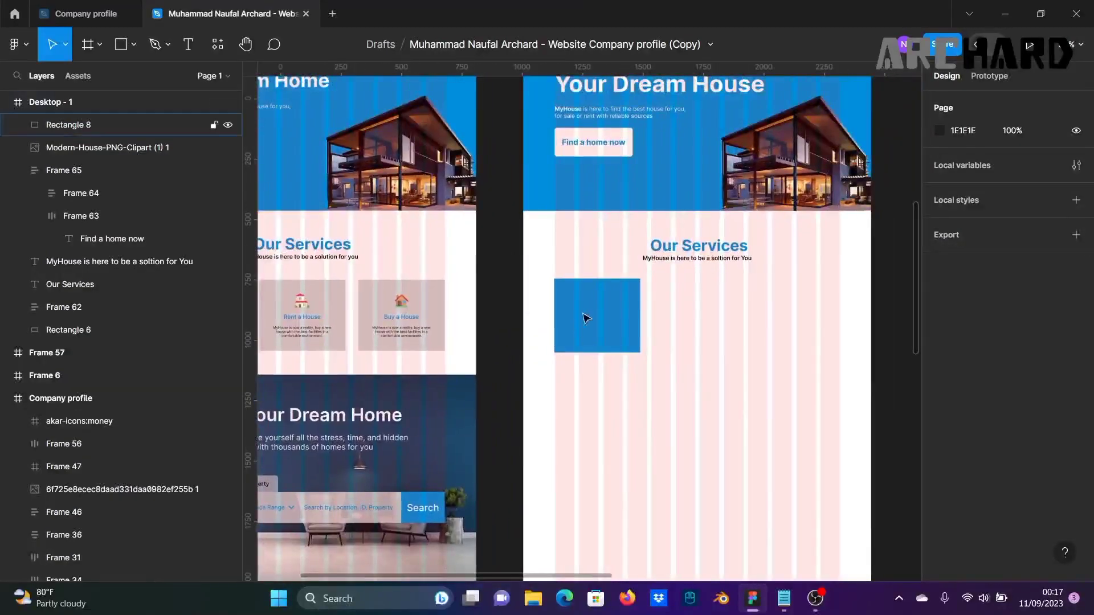
{"action": "left_click", "coordinate": [429, 314]}
{"action": "left_click", "coordinate": [499, 294]}
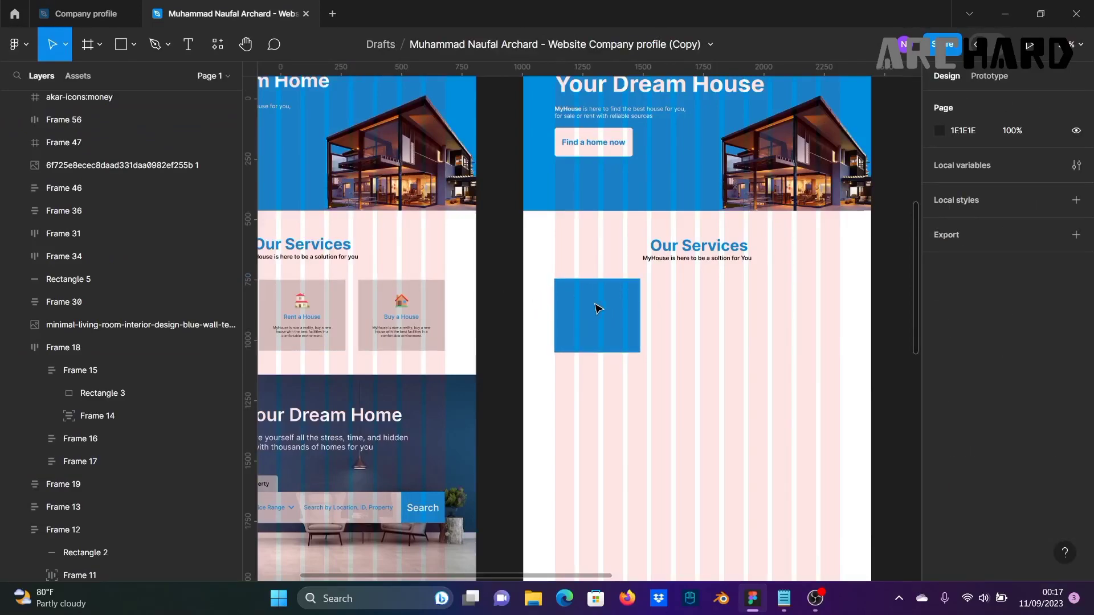
{"action": "scroll", "coordinate": [745, 310], "scroll_direction": "up", "scroll_amount": 2}
{"action": "scroll", "coordinate": [735, 316], "scroll_direction": "down", "scroll_amount": 8}
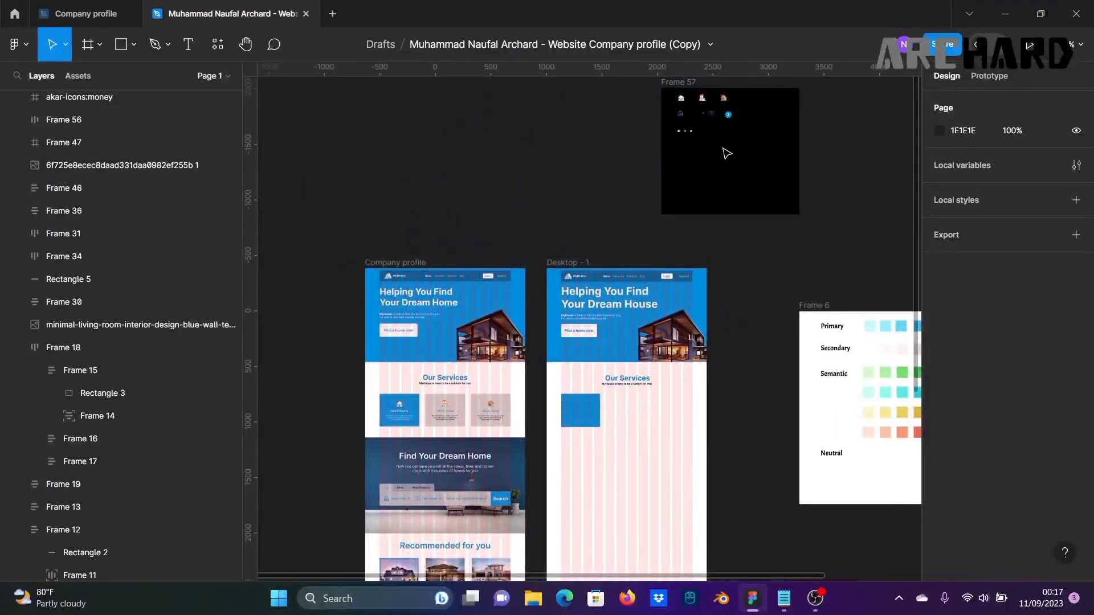
{"action": "scroll", "coordinate": [701, 125], "scroll_direction": "up", "scroll_amount": 1}
{"action": "left_click_drag", "start_coordinate": [683, 107], "coordinate": [758, 210]}
{"action": "scroll", "coordinate": [781, 399], "scroll_direction": "down", "scroll_amount": 3}
{"action": "left_click_drag", "start_coordinate": [776, 438], "coordinate": [708, 306]}
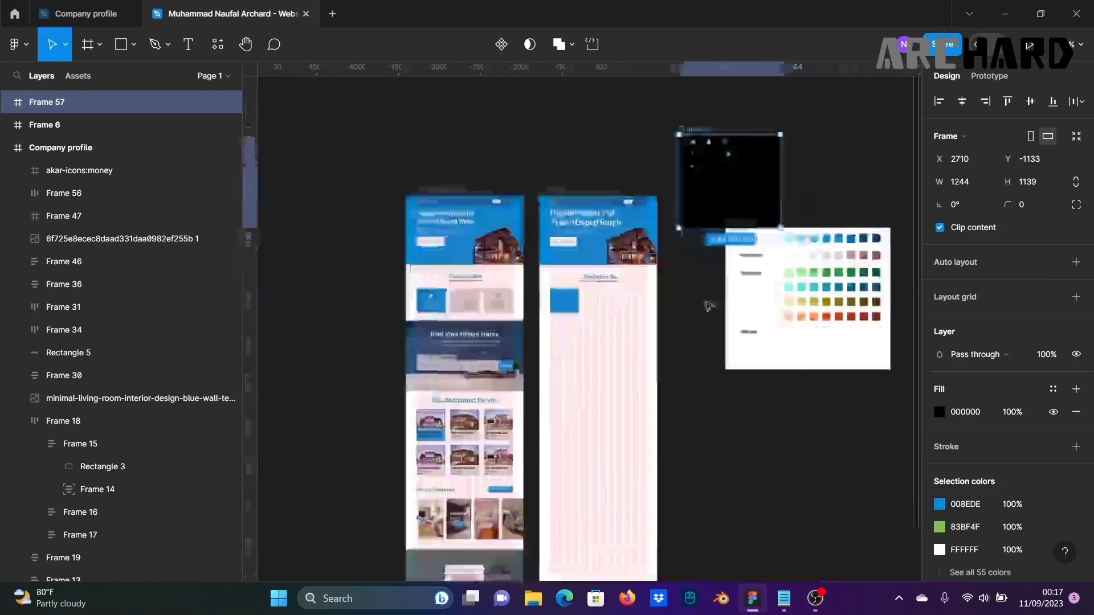
{"action": "left_click", "coordinate": [780, 349]}
Step: Move Frame 6 down and right, and Frame 57 down beside Desktop - 1
{"action": "left_click", "coordinate": [744, 228]}
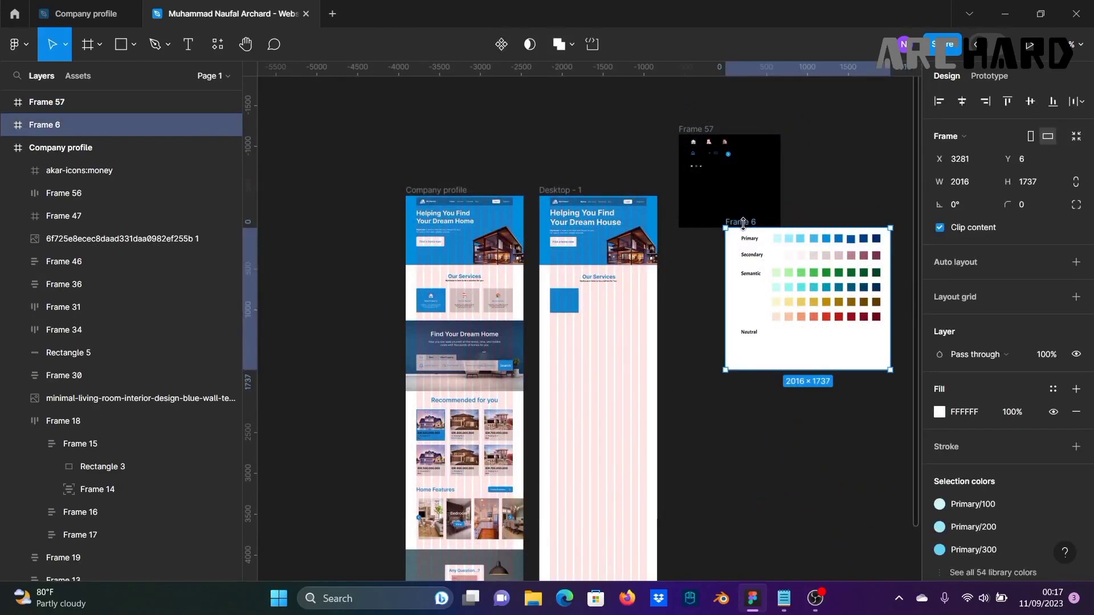
{"action": "left_click_drag", "start_coordinate": [742, 227], "coordinate": [791, 406]}
{"action": "left_click_drag", "start_coordinate": [706, 129], "coordinate": [719, 223]}
{"action": "scroll", "coordinate": [706, 177], "scroll_direction": "up", "scroll_amount": 6}
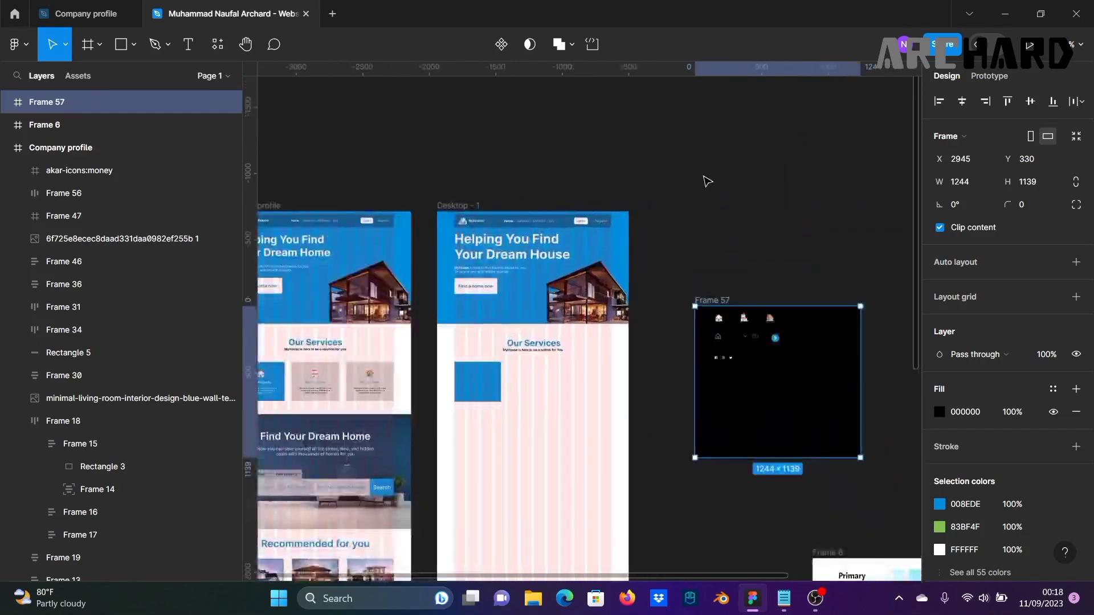
{"action": "scroll", "coordinate": [744, 242], "scroll_direction": "up", "scroll_amount": 2}
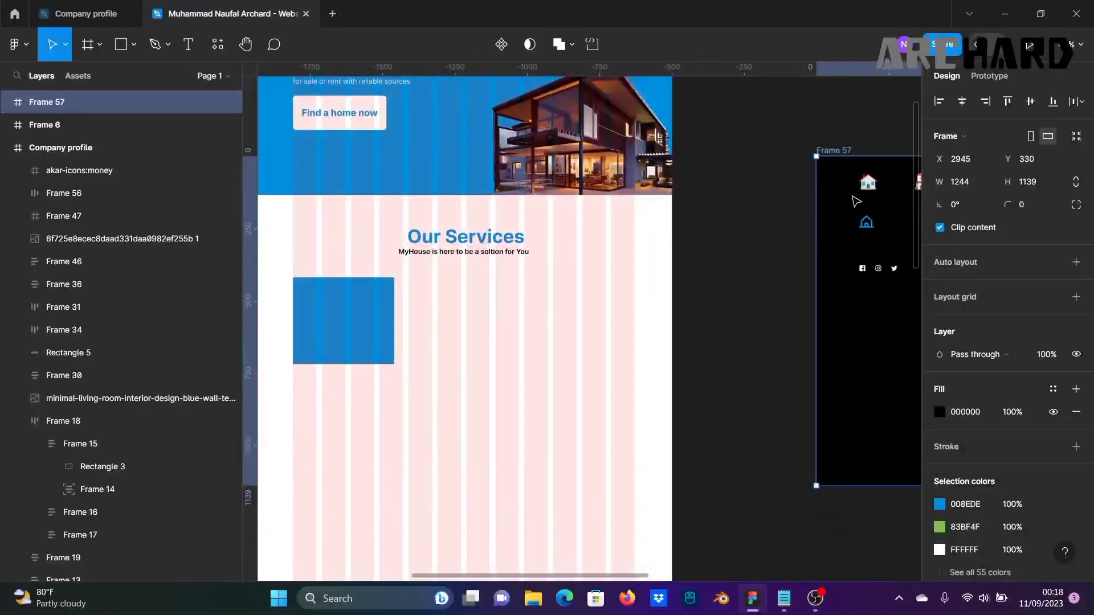
Step: Group all of Frame 57's house icon vectors into one 64.01×54.7 group
{"action": "left_click", "coordinate": [867, 182]}
{"action": "left_click", "coordinate": [867, 147]}
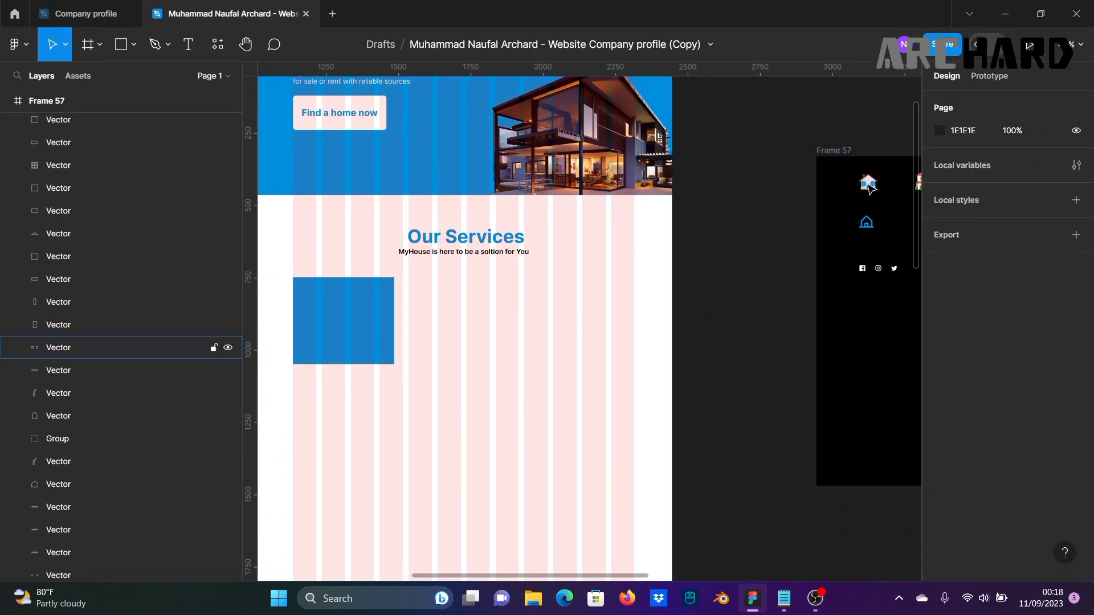
{"action": "left_click", "coordinate": [867, 181]}
{"action": "double_click", "coordinate": [868, 182]}
{"action": "key", "text": "Escape"}
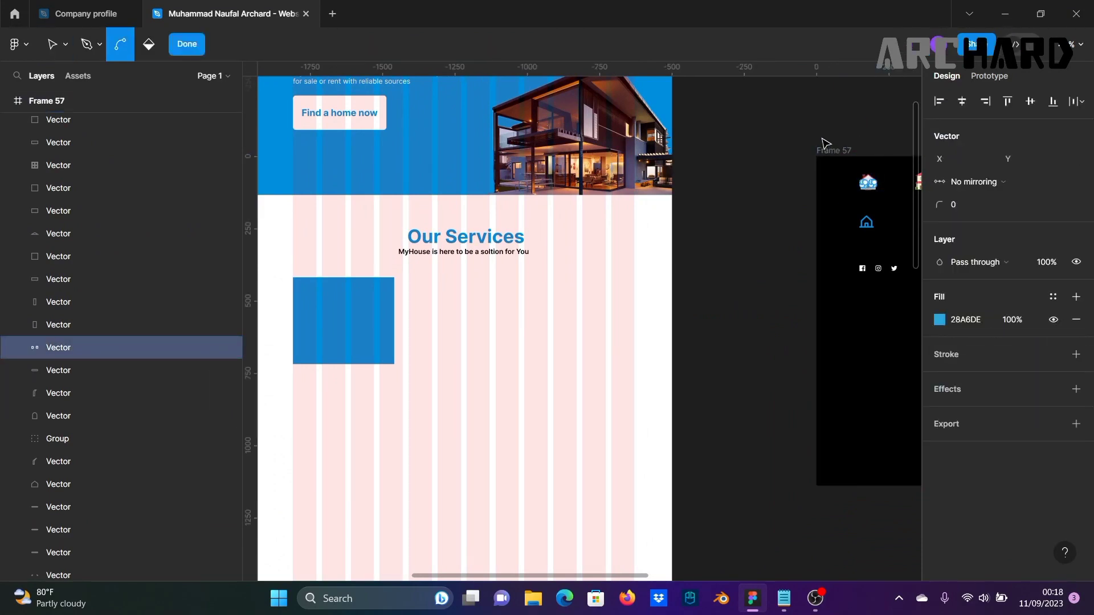
{"action": "key", "text": "Escape"}
{"action": "key", "text": "Escape"}
{"action": "left_click_drag", "start_coordinate": [858, 172], "coordinate": [337, 310]}
{"action": "key", "text": "ctrl+g"}
Step: Drag the house icon group onto the blue card, snapped to the centre near its top
{"action": "scroll", "coordinate": [399, 307], "scroll_direction": "left", "scroll_amount": 8}
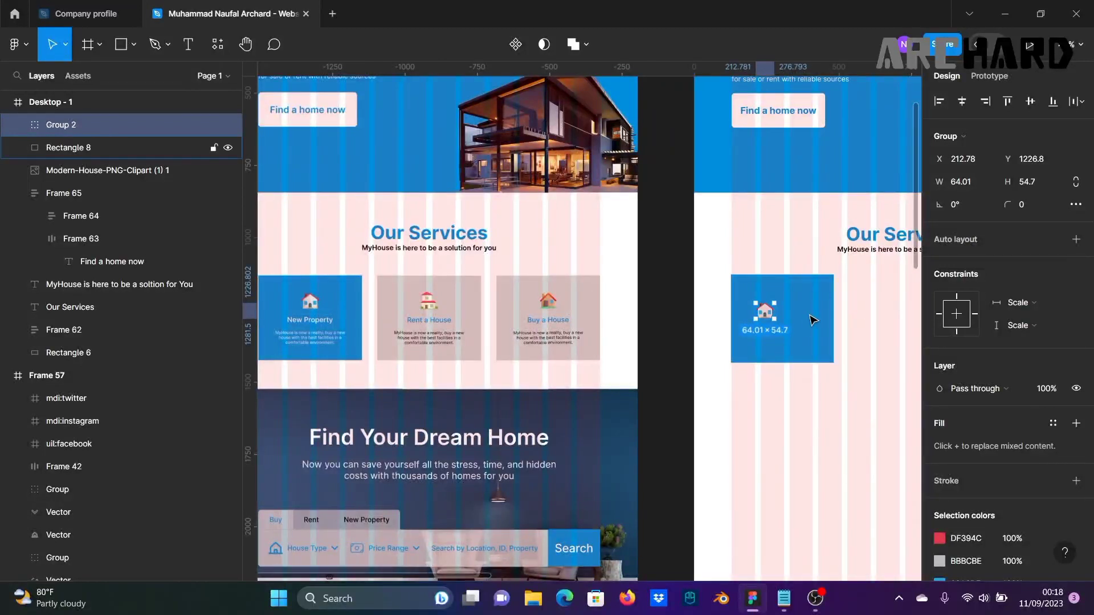
{"action": "left_click_drag", "start_coordinate": [768, 316], "coordinate": [785, 302]}
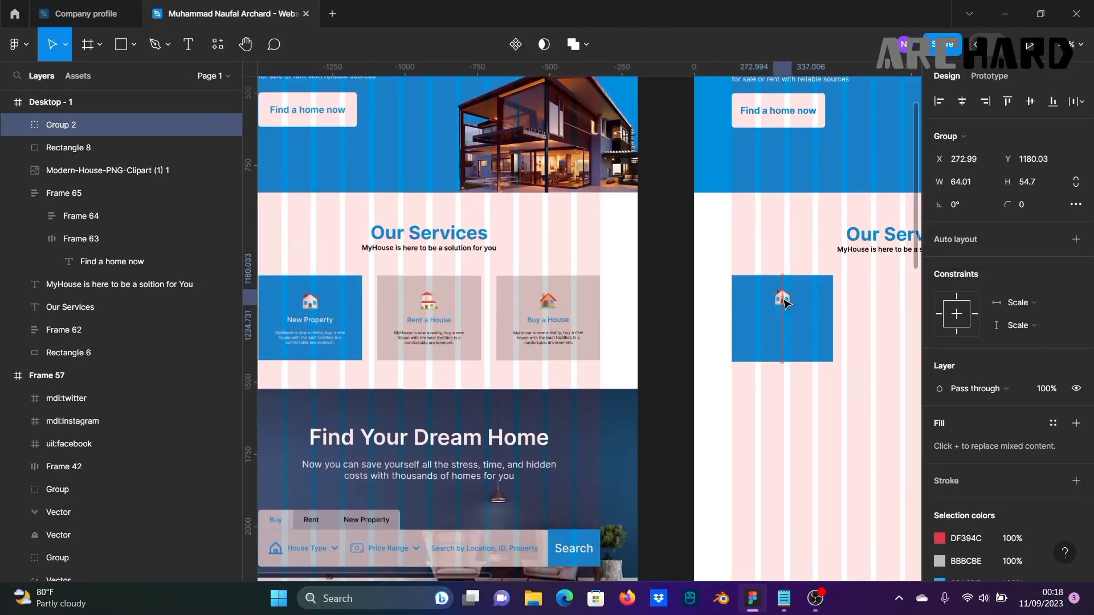
{"action": "left_click", "coordinate": [657, 301]}
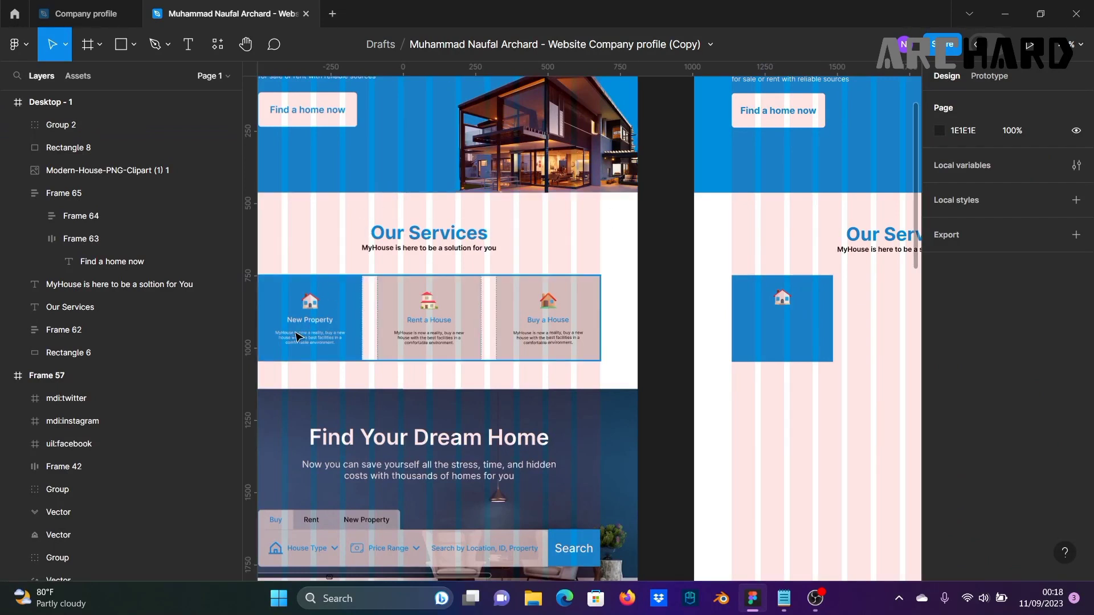
Step: Add a white 'New Property' text in the blue card and set it in Inter
{"action": "left_click", "coordinate": [188, 44]}
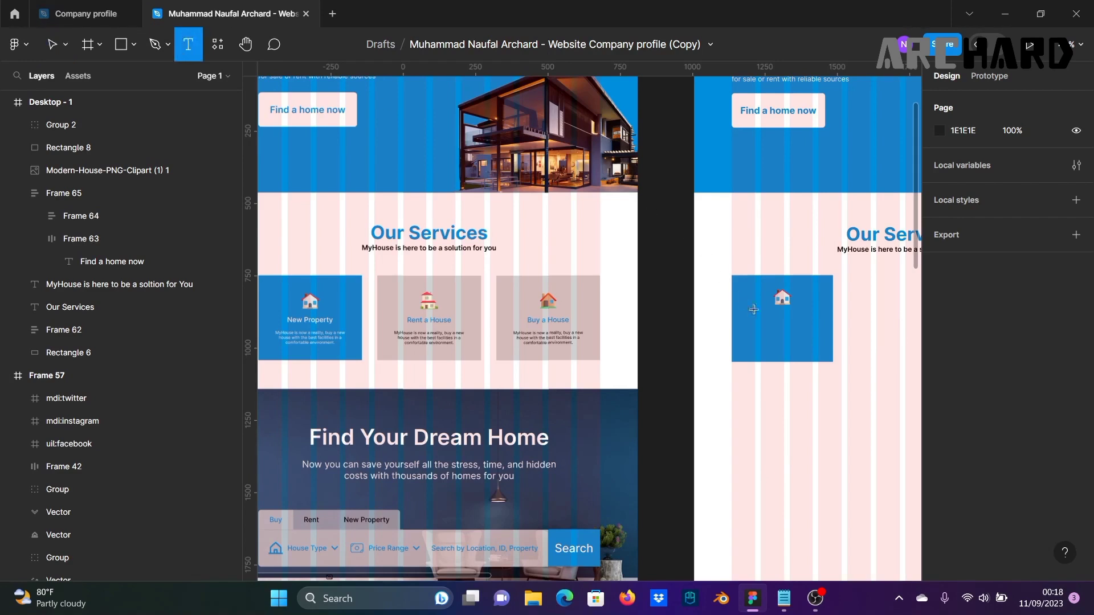
{"action": "left_click", "coordinate": [775, 318]}
{"action": "type", "text": "N"}
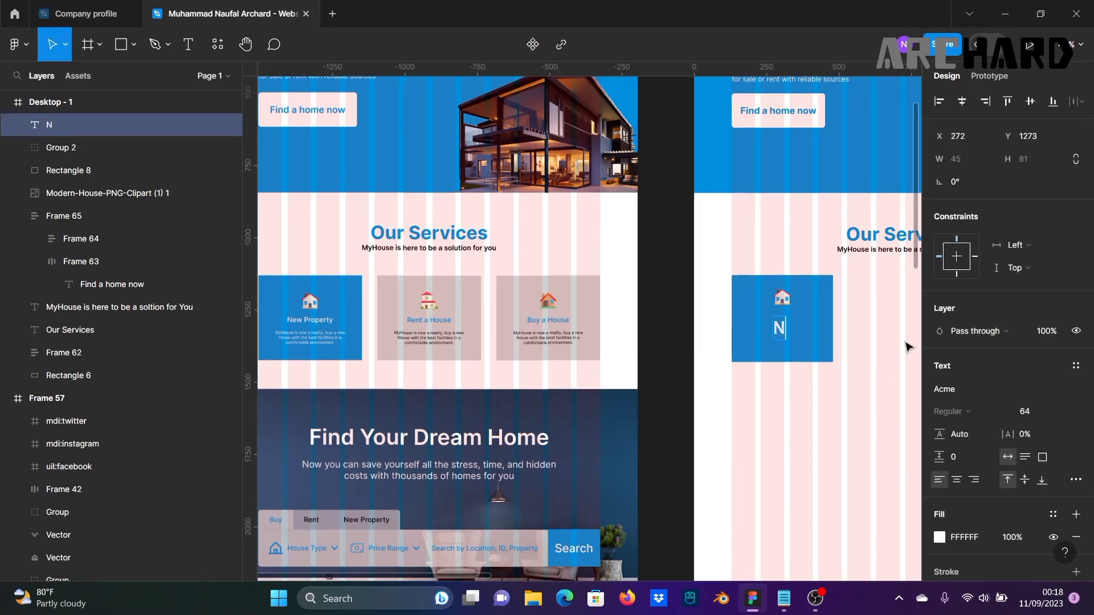
{"action": "type", "text": "ew Property"}
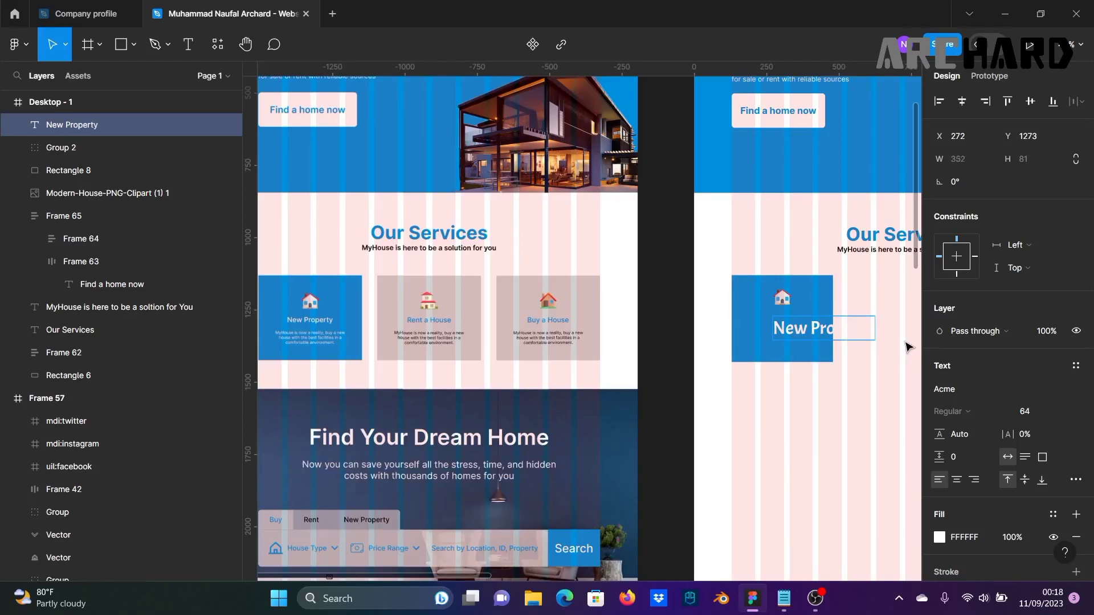
{"action": "key", "text": "ctrl+a"}
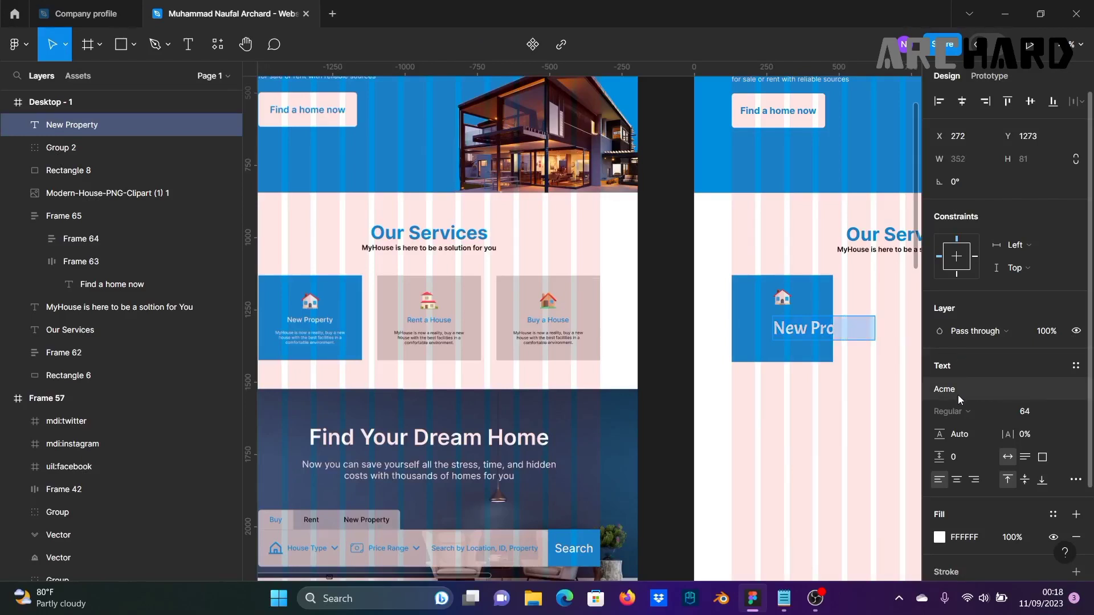
{"action": "left_click", "coordinate": [974, 389]}
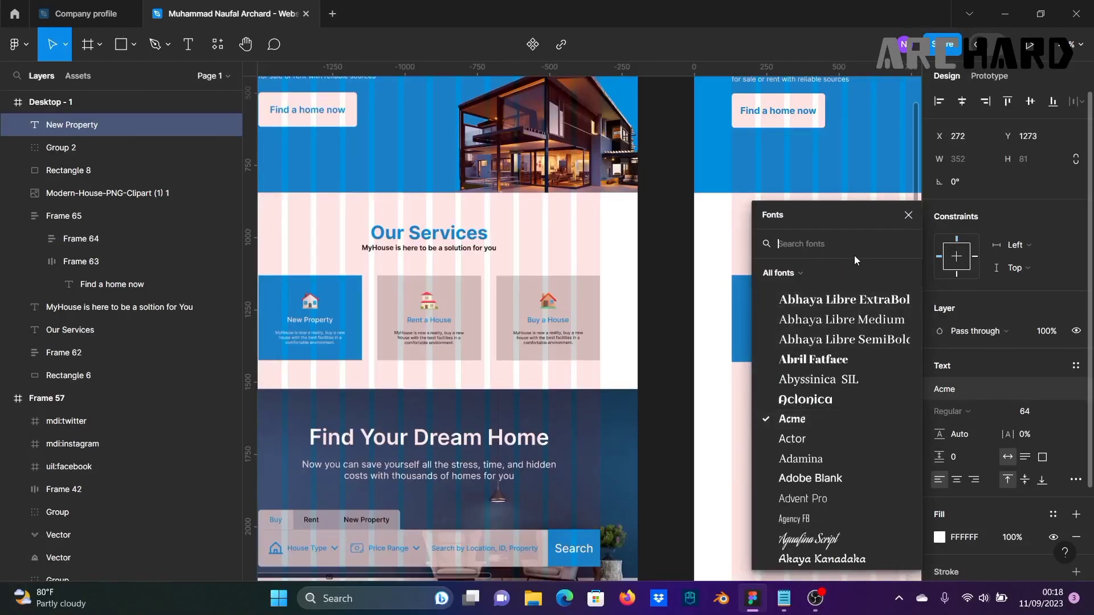
{"action": "type", "text": "inter"}
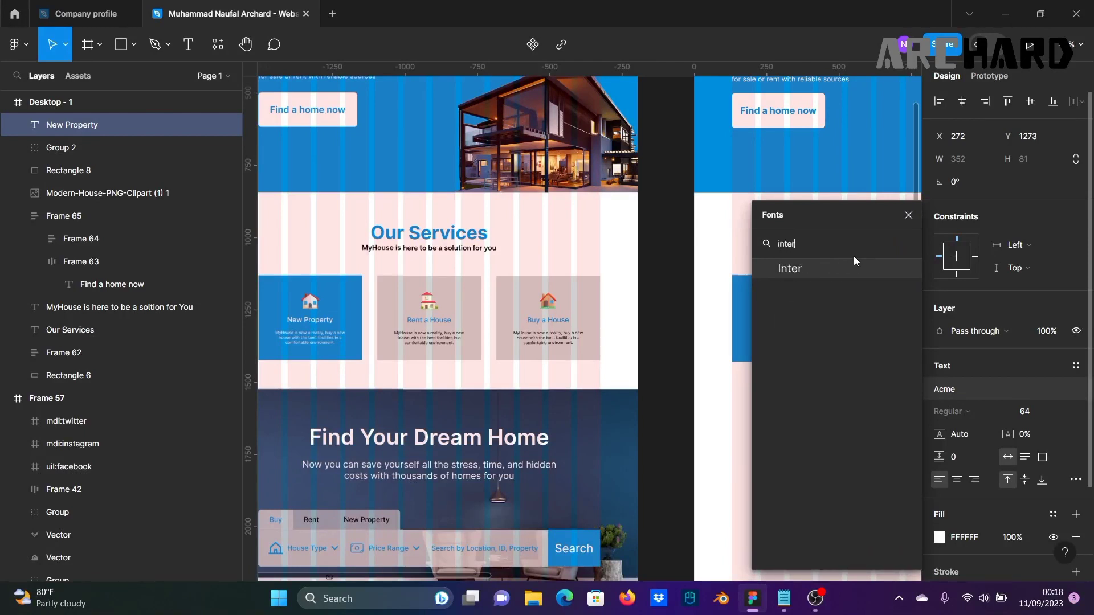
{"action": "left_click", "coordinate": [856, 266]}
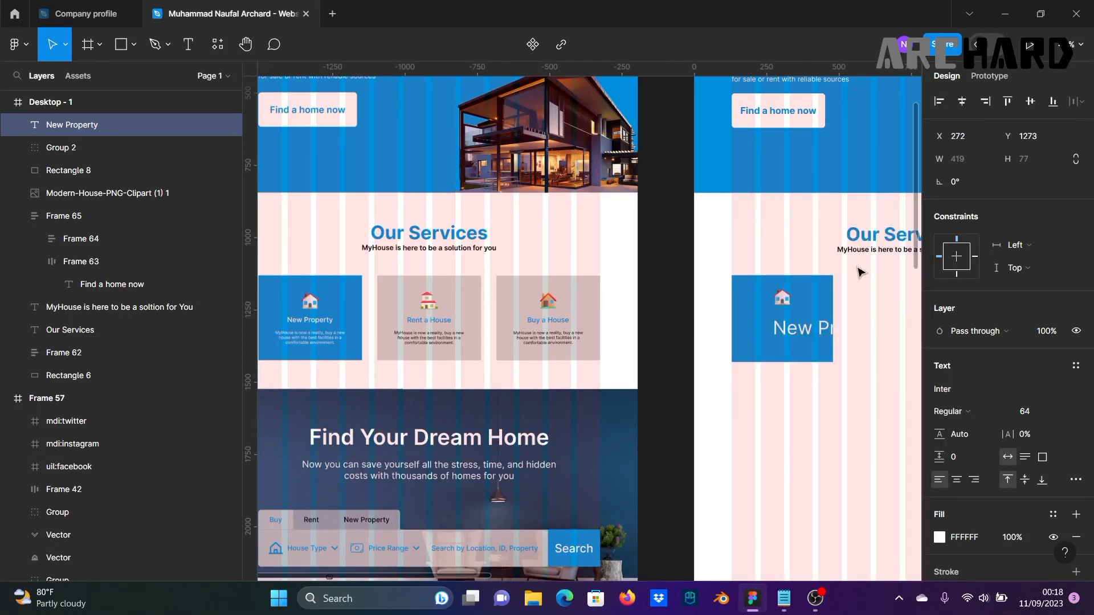
Step: Make the label size 24, Medium weight, and centre it under the house icon
{"action": "left_click", "coordinate": [1067, 412]}
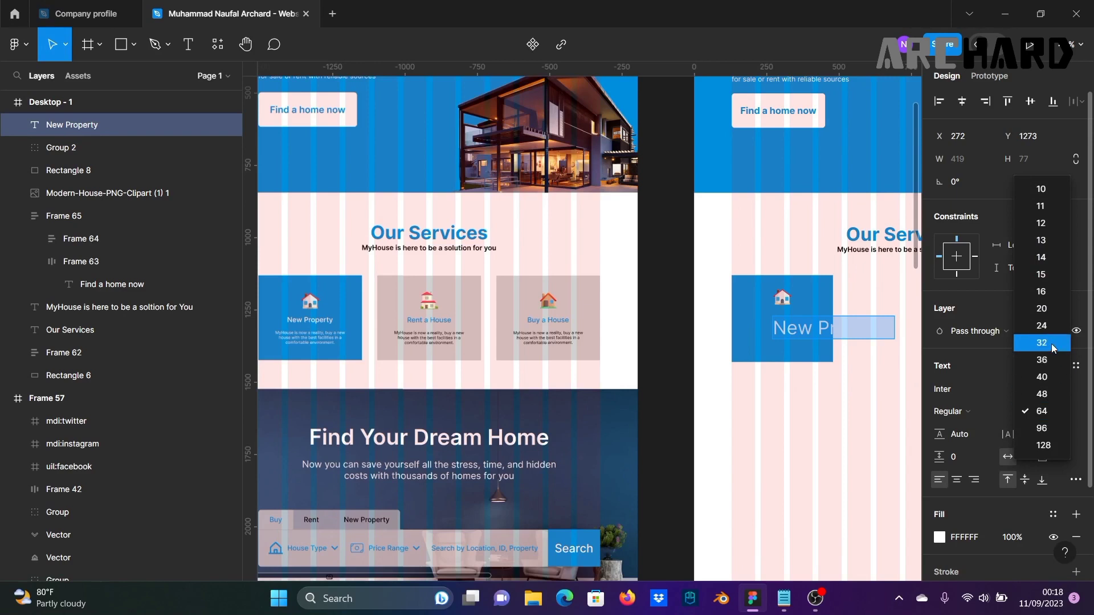
{"action": "left_click", "coordinate": [1052, 344]}
{"action": "left_click", "coordinate": [1062, 412]}
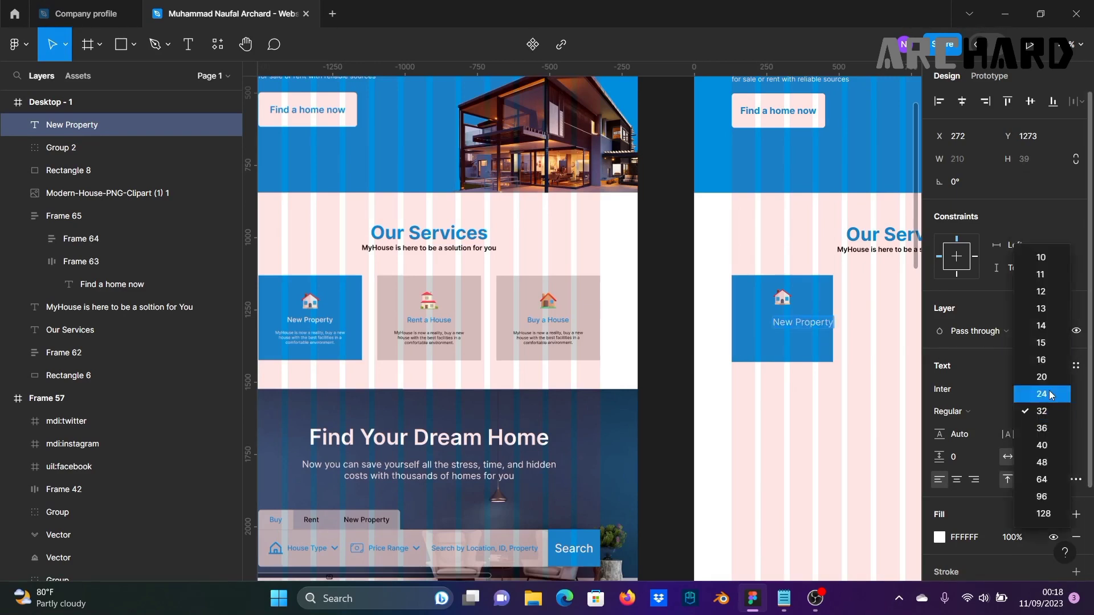
{"action": "left_click", "coordinate": [1047, 395]}
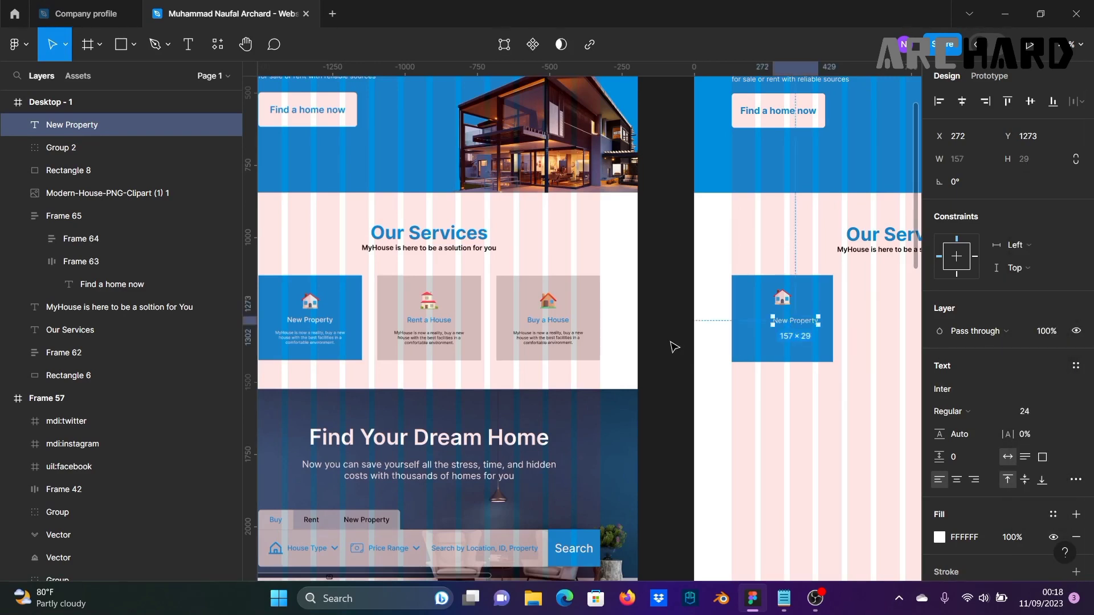
{"action": "left_click", "coordinate": [644, 368]}
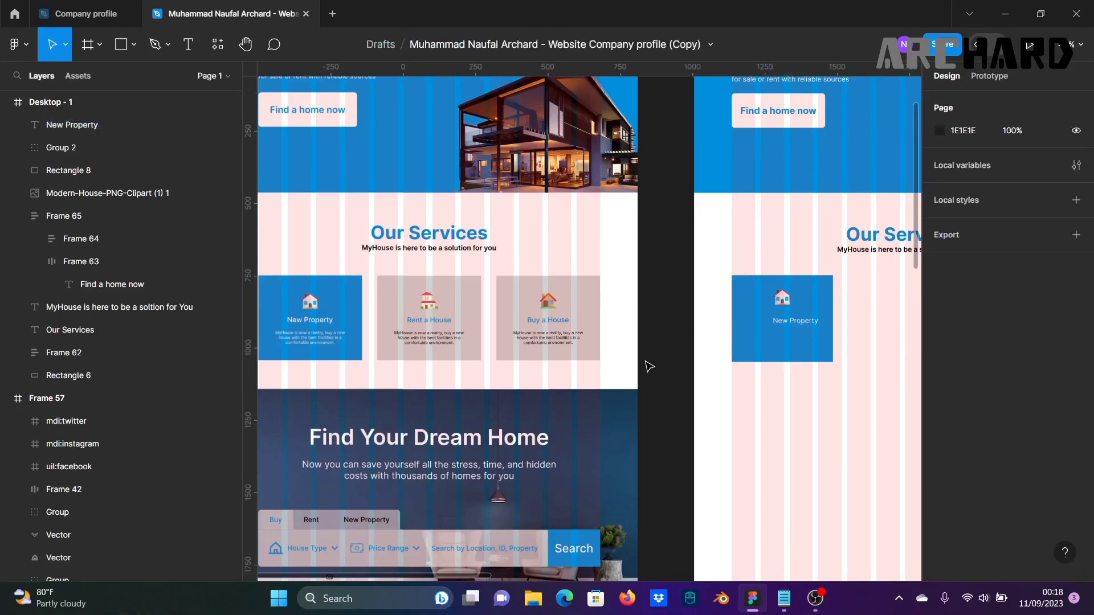
{"action": "left_click", "coordinate": [798, 320]}
{"action": "left_click", "coordinate": [985, 413]}
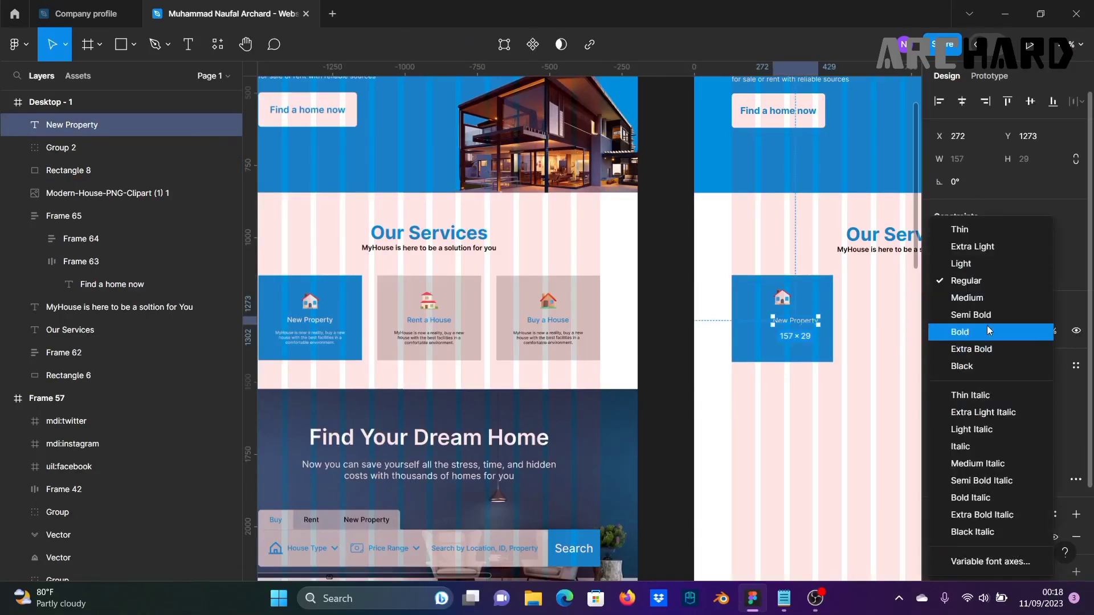
{"action": "left_click", "coordinate": [984, 300]}
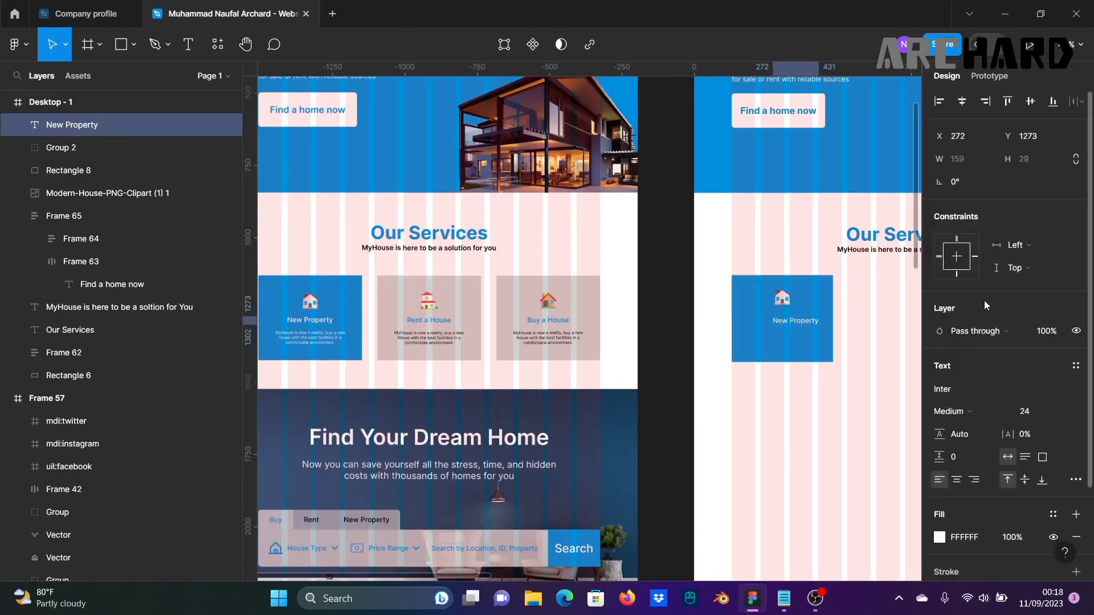
{"action": "left_click_drag", "start_coordinate": [797, 323], "coordinate": [784, 320]}
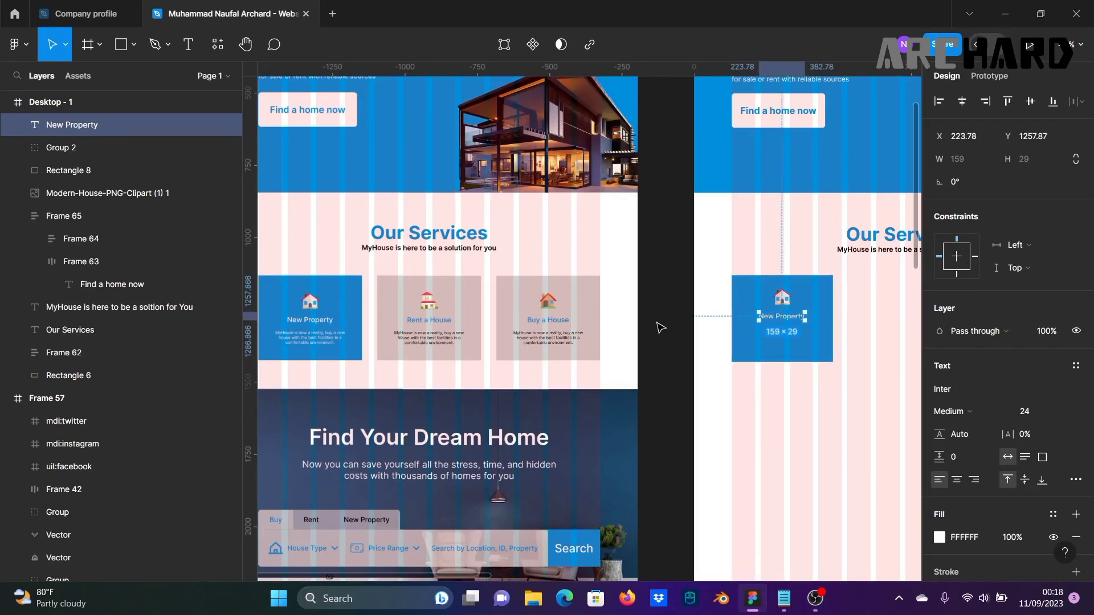
{"action": "left_click", "coordinate": [660, 327]}
Step: Zoom to the right frame's blue card and copy its New Property label directly beneath it
{"action": "scroll", "coordinate": [678, 353], "scroll_direction": "down", "scroll_amount": 2}
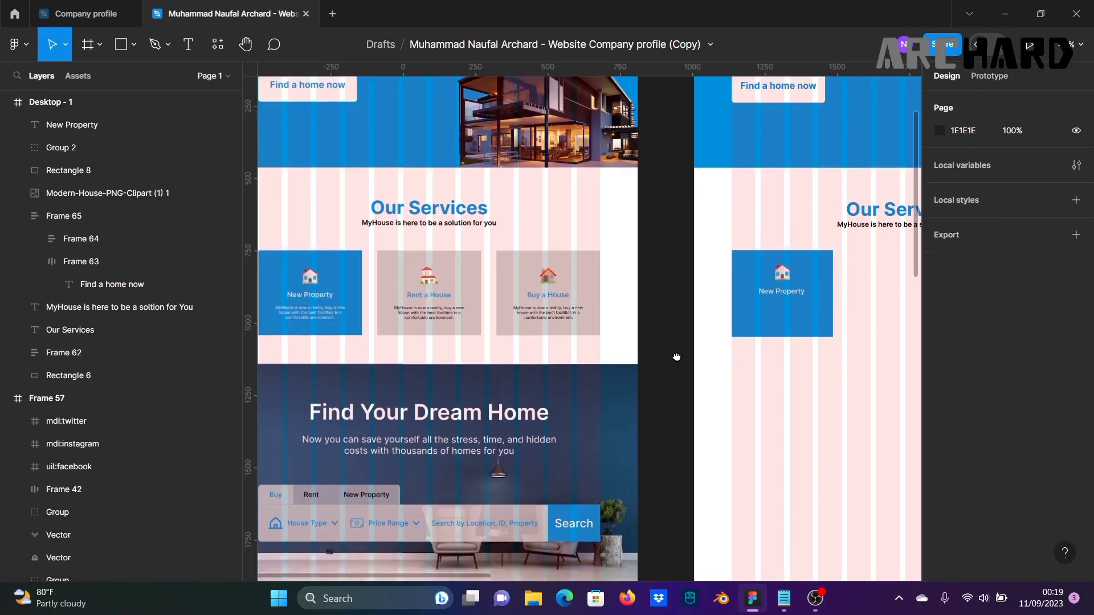
{"action": "scroll", "coordinate": [741, 348], "scroll_direction": "left", "scroll_amount": 3}
{"action": "scroll", "coordinate": [577, 365], "scroll_direction": "up", "scroll_amount": 3}
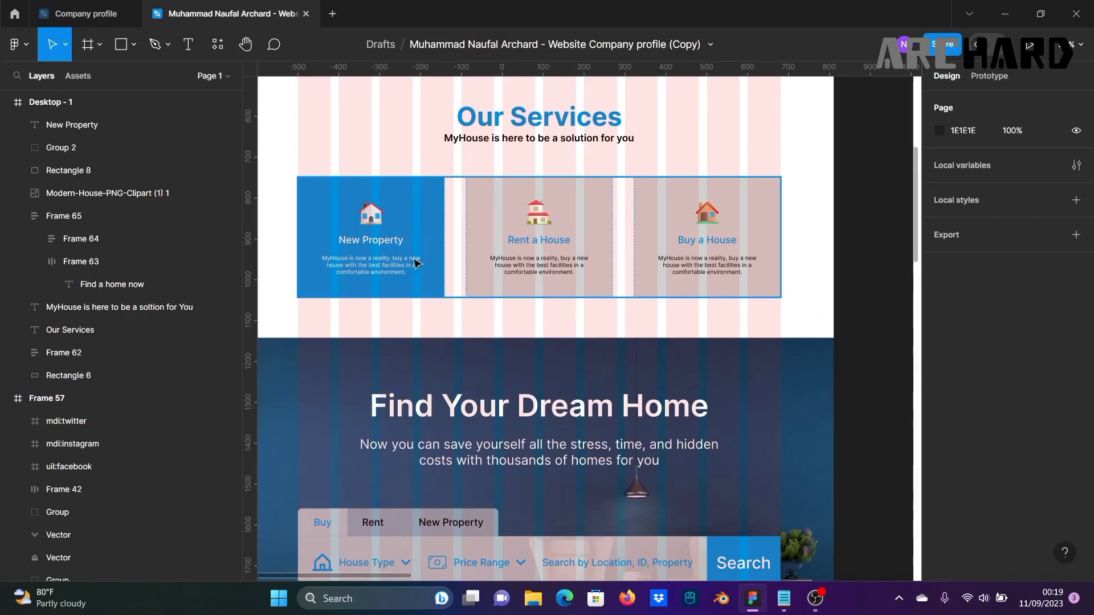
{"action": "scroll", "coordinate": [387, 269], "scroll_direction": "down", "scroll_amount": 1}
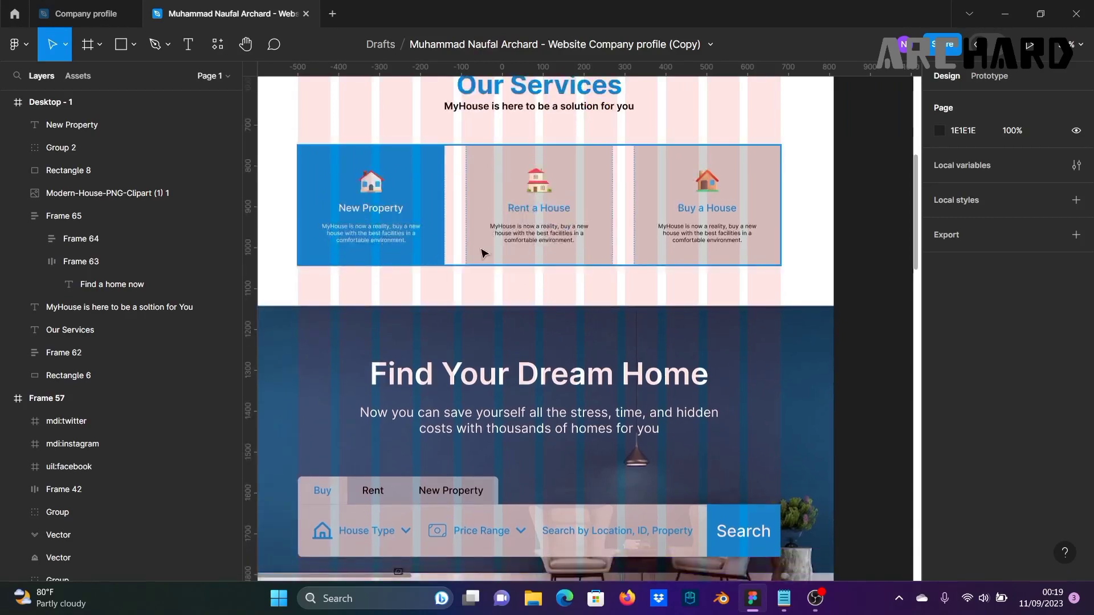
{"action": "scroll", "coordinate": [376, 234], "scroll_direction": "up", "scroll_amount": 1}
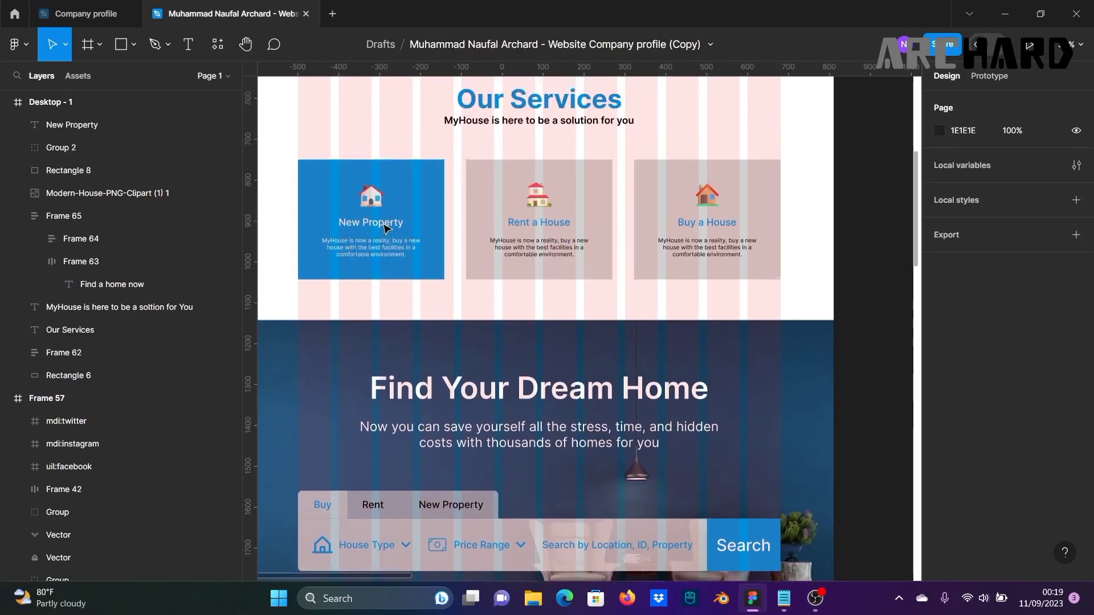
{"action": "scroll", "coordinate": [764, 349], "scroll_direction": "down", "scroll_amount": 3}
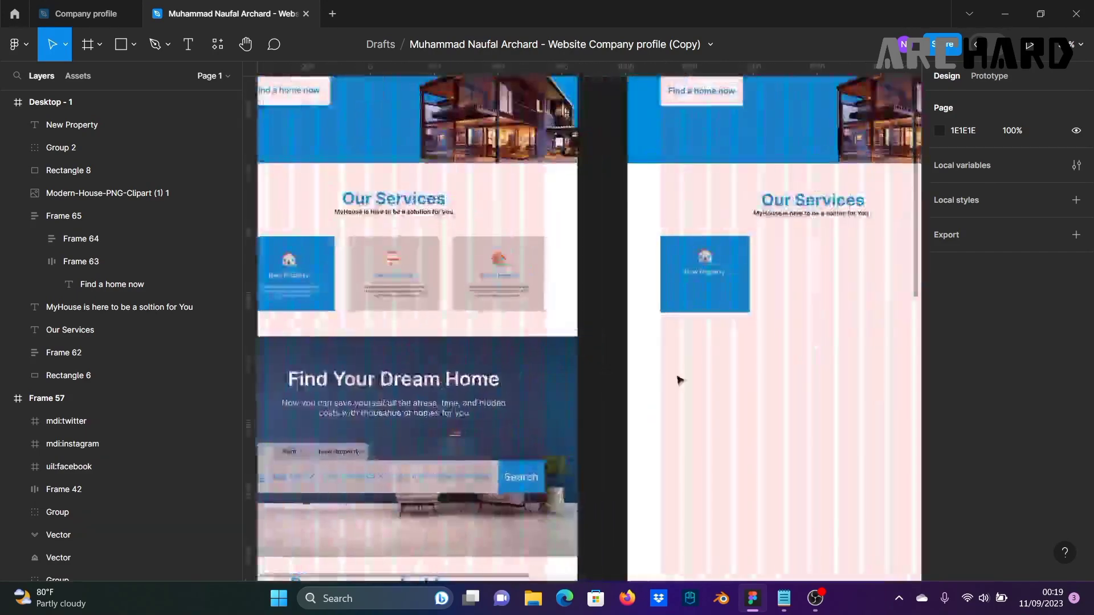
{"action": "scroll", "coordinate": [794, 378], "scroll_direction": "up", "scroll_amount": 2}
{"action": "scroll", "coordinate": [828, 254], "scroll_direction": "up", "scroll_amount": 2}
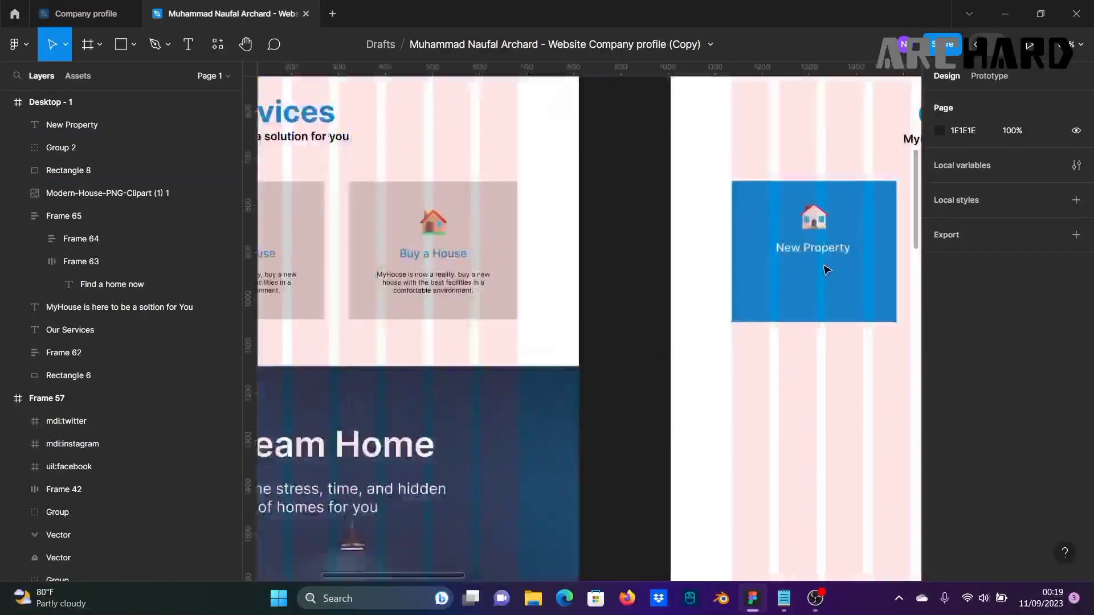
{"action": "left_click", "coordinate": [826, 256]}
{"action": "left_click_drag", "start_coordinate": [827, 252], "coordinate": [827, 279]}
{"action": "left_click_drag", "start_coordinate": [756, 348], "coordinate": [910, 331]}
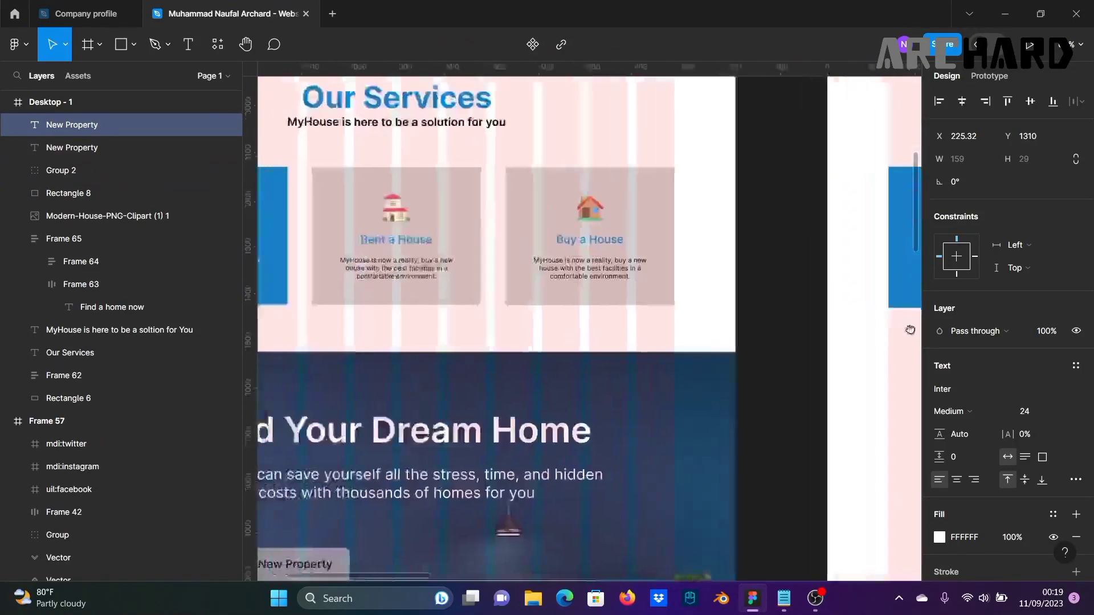
{"action": "scroll", "coordinate": [909, 332], "scroll_direction": "down", "scroll_amount": 1}
{"action": "left_click_drag", "start_coordinate": [823, 360], "coordinate": [634, 363]}
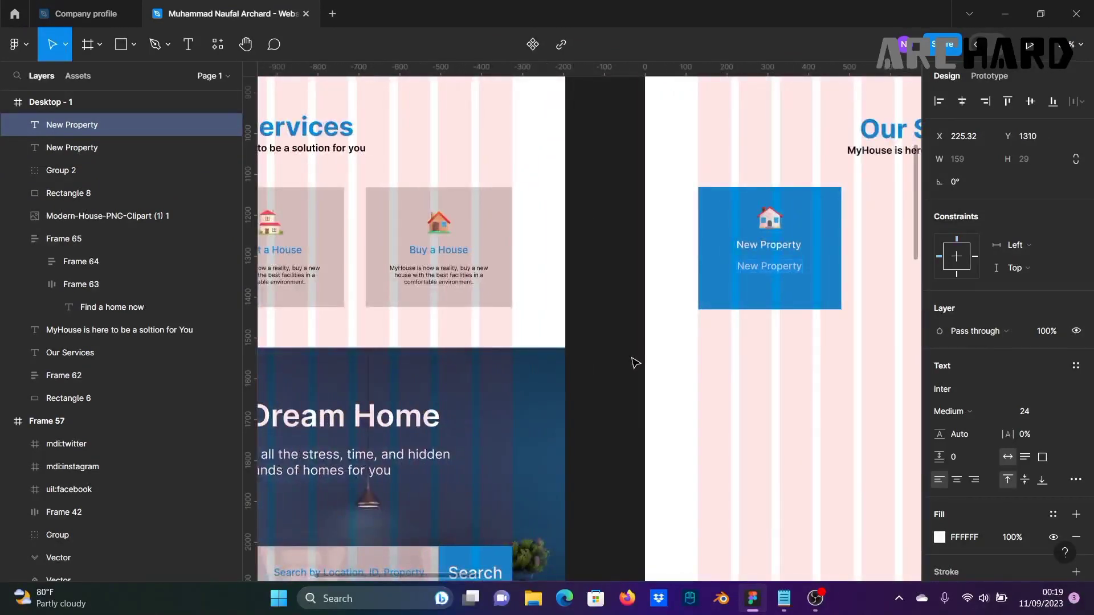
Step: Retype the copy as the 'MyHouse is now a reality…' description at size 14, under New Property
{"action": "type", "text": "MyH"}
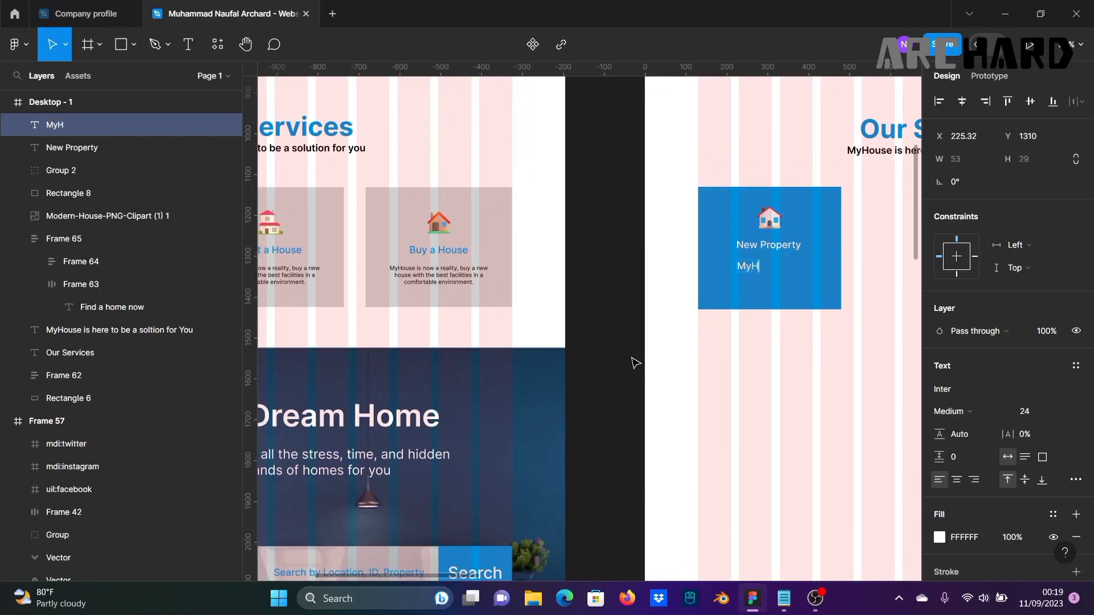
{"action": "type", "text": "ouse is now a reality"}
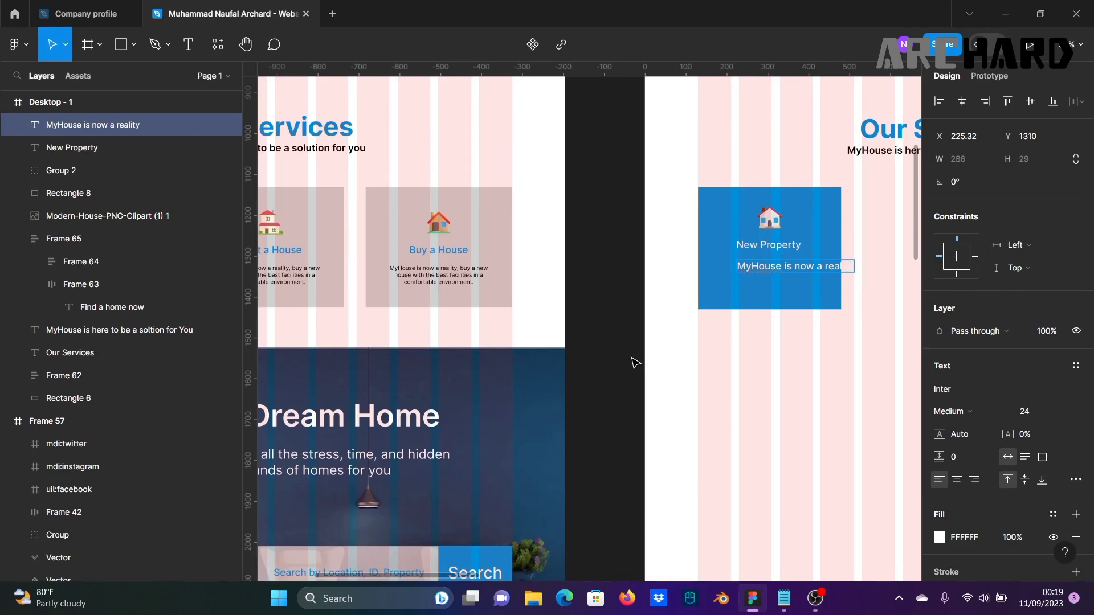
{"action": "left_click", "coordinate": [769, 268]}
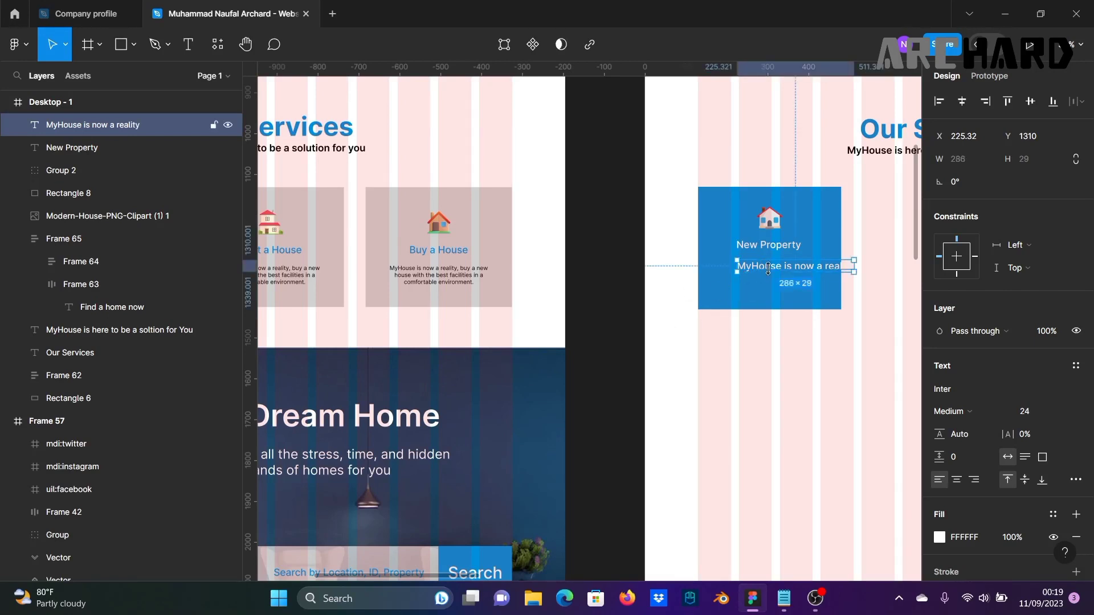
{"action": "left_click_drag", "start_coordinate": [768, 268], "coordinate": [737, 258]}
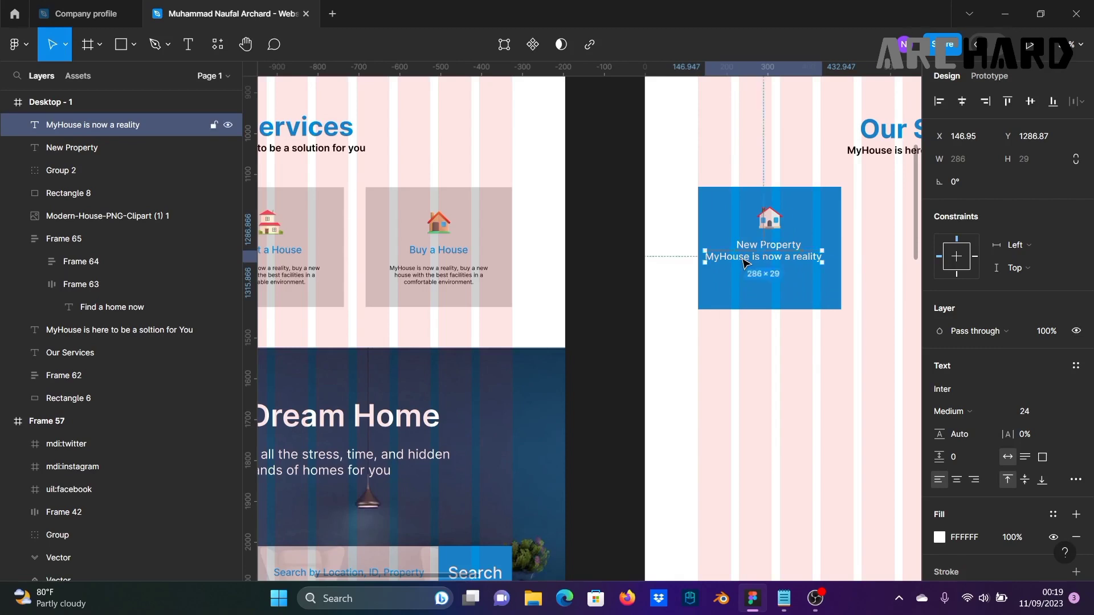
{"action": "left_click", "coordinate": [1062, 405]}
{"action": "left_click", "coordinate": [1062, 381]}
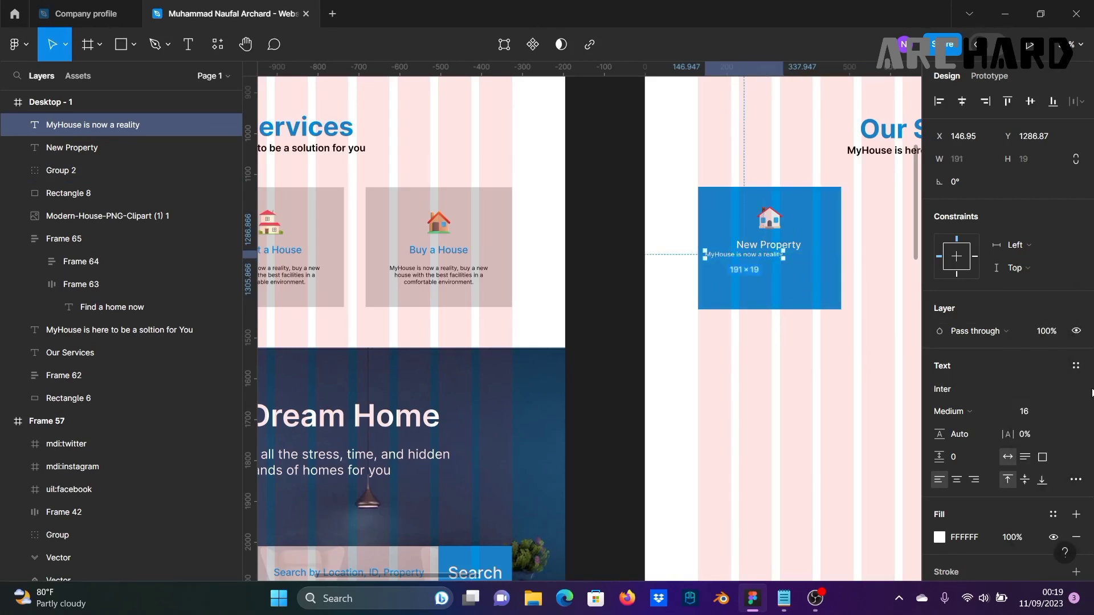
{"action": "left_click", "coordinate": [1065, 412]}
{"action": "left_click", "coordinate": [1026, 387]}
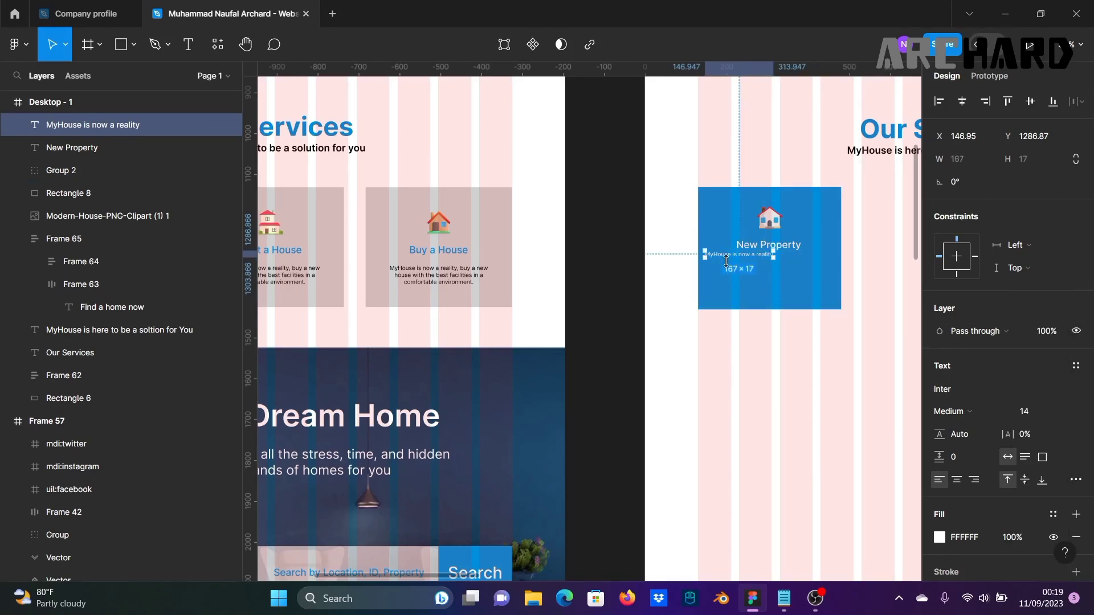
{"action": "left_click_drag", "start_coordinate": [726, 261], "coordinate": [746, 266]}
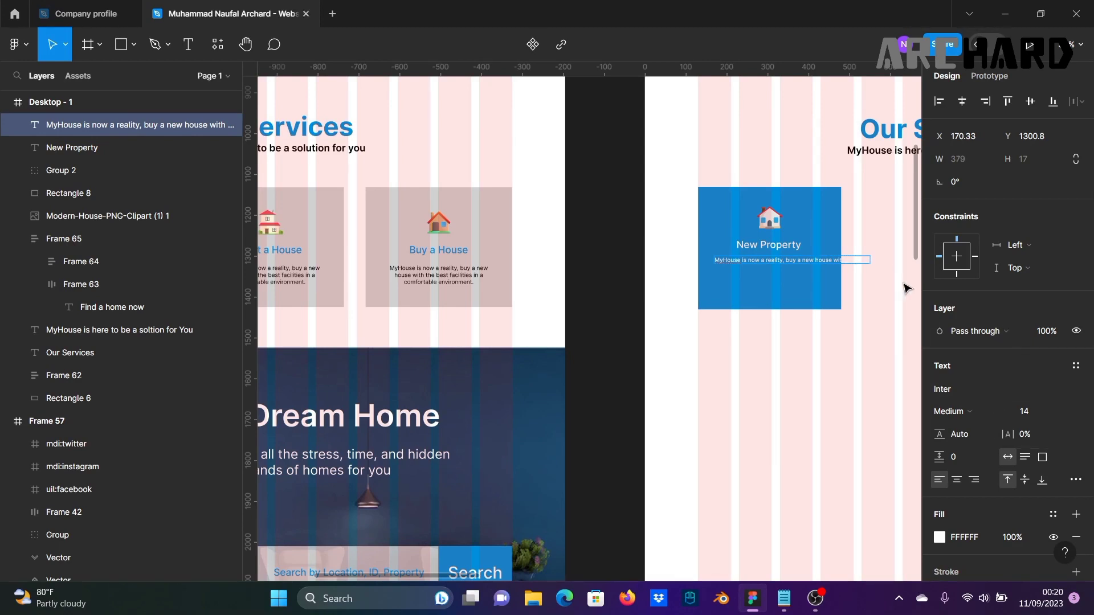
Step: Narrow the description box to about 260 wide and finish the sentence '…best facilities in a comfortable environment'
{"action": "left_click_drag", "start_coordinate": [871, 261], "coordinate": [823, 269]}
{"action": "left_click", "coordinate": [791, 275]}
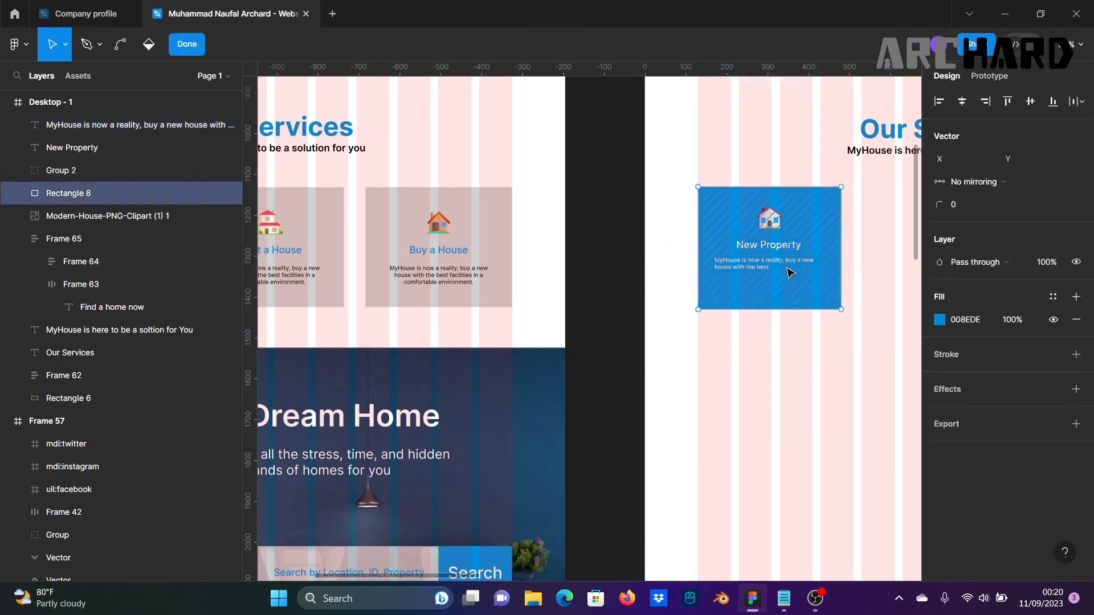
{"action": "key", "text": "Return"}
{"action": "key", "text": "v"}
{"action": "key", "text": "Escape"}
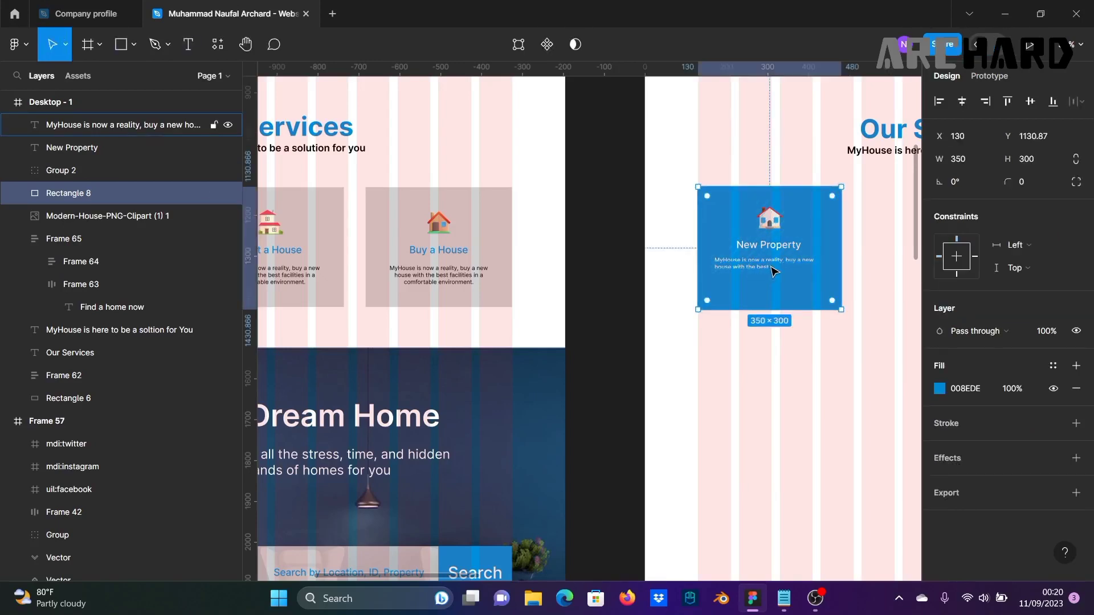
{"action": "left_click", "coordinate": [773, 268]}
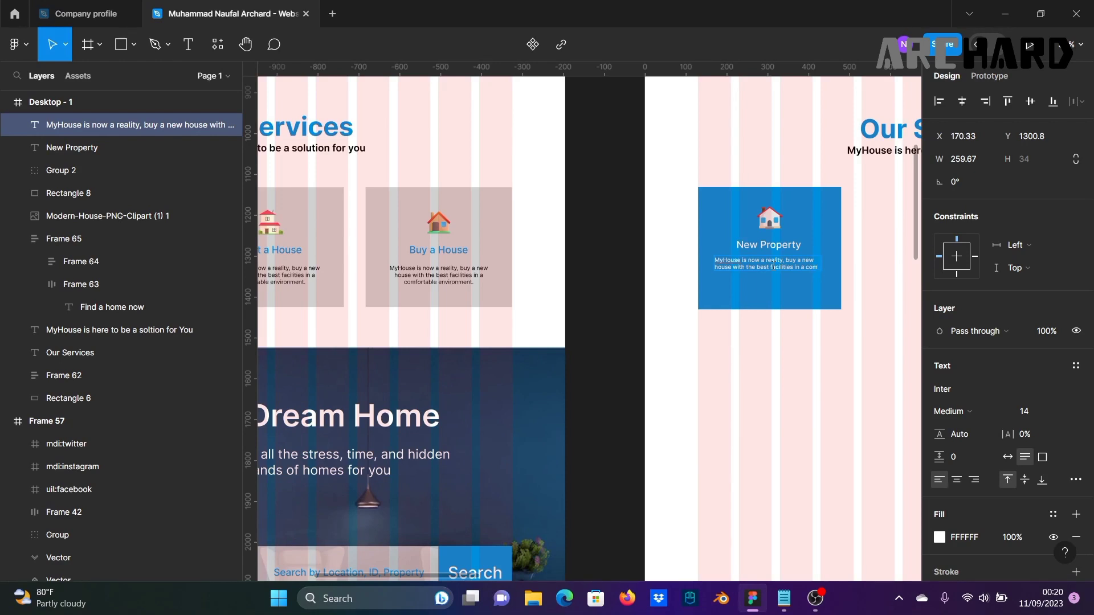
{"action": "type", "text": "ortable environment"}
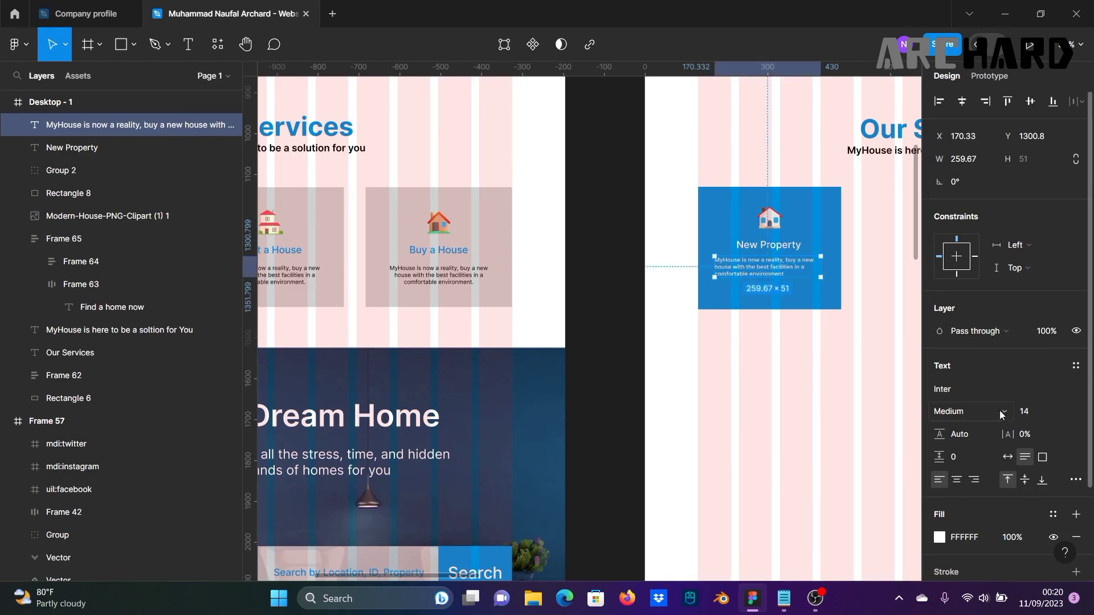
Step: Compare with the Buy a House card's description and set the font size to 14
{"action": "left_click", "coordinate": [1062, 413]}
{"action": "left_click", "coordinate": [1043, 390]}
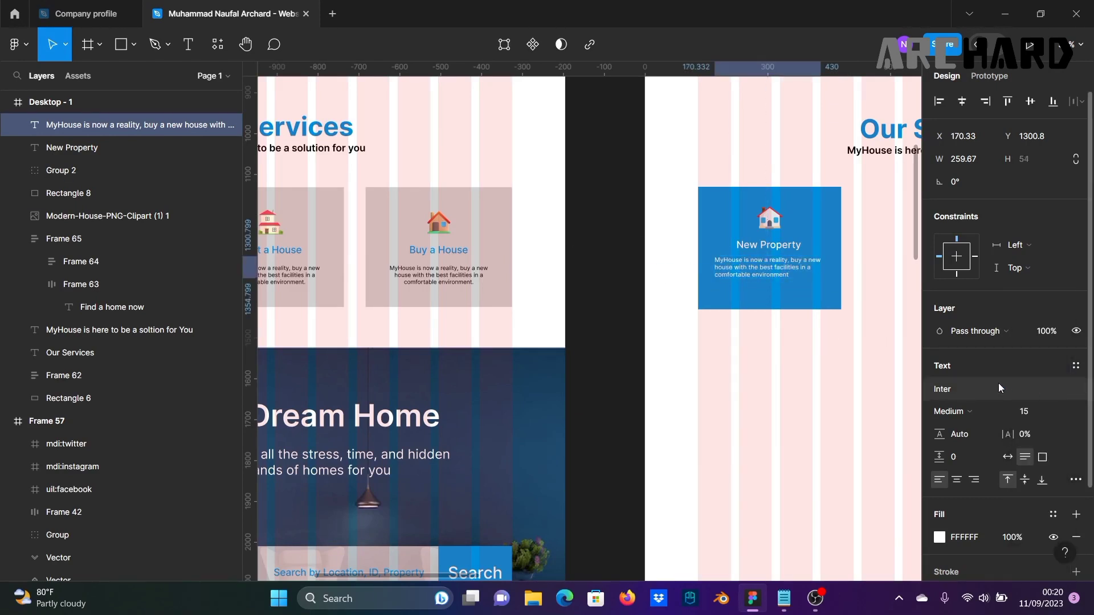
{"action": "left_click", "coordinate": [439, 275], "text": "ctrl"}
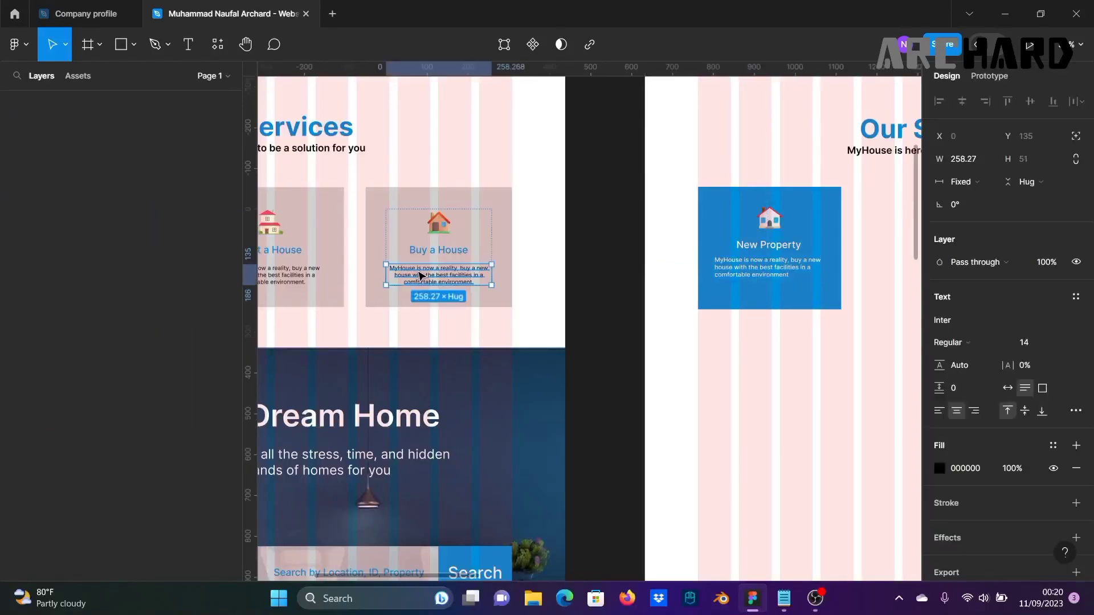
{"action": "left_click", "coordinate": [594, 279]}
{"action": "left_click", "coordinate": [739, 268]}
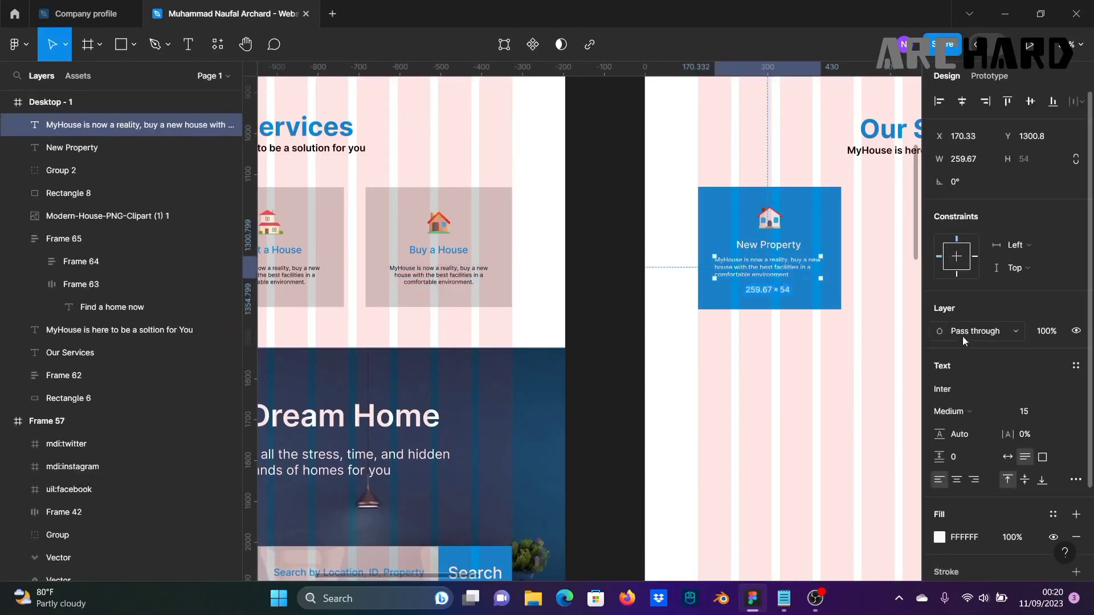
{"action": "left_click", "coordinate": [1075, 421]}
{"action": "left_click", "coordinate": [1056, 375]}
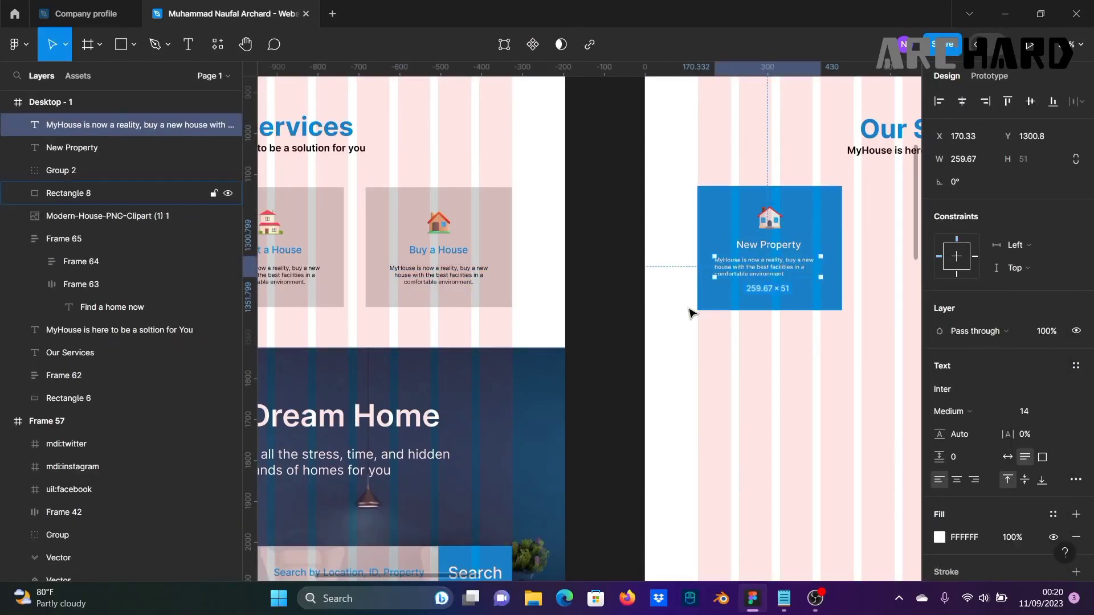
Step: Centre-align the description and move it lower in the New Property card
{"action": "left_click", "coordinate": [958, 480]}
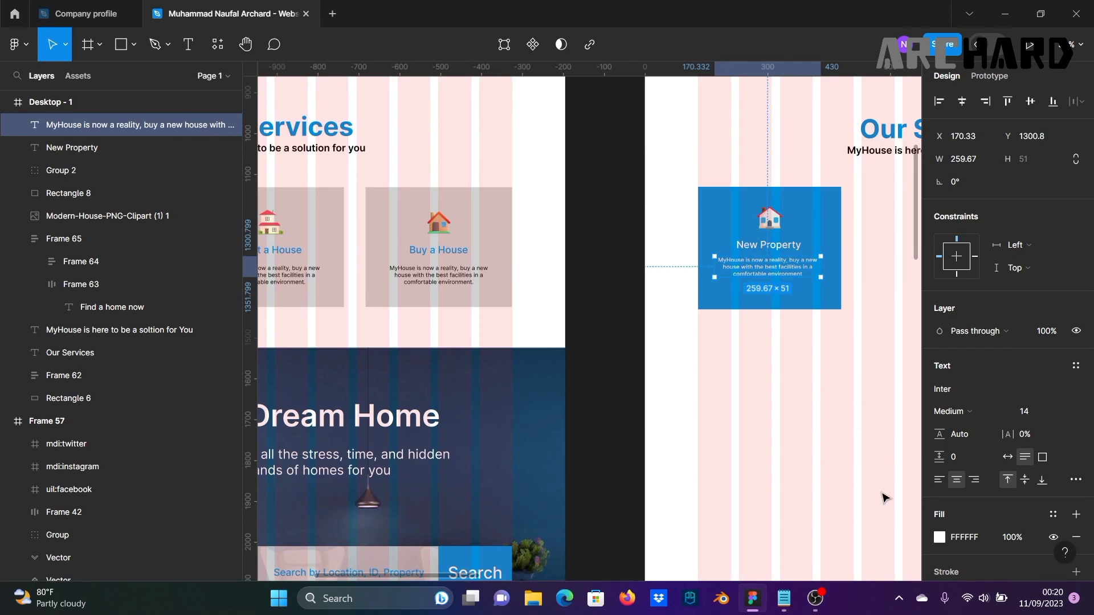
{"action": "scroll", "coordinate": [781, 342], "scroll_direction": "down", "scroll_amount": 5}
{"action": "scroll", "coordinate": [725, 361], "scroll_direction": "up", "scroll_amount": 4}
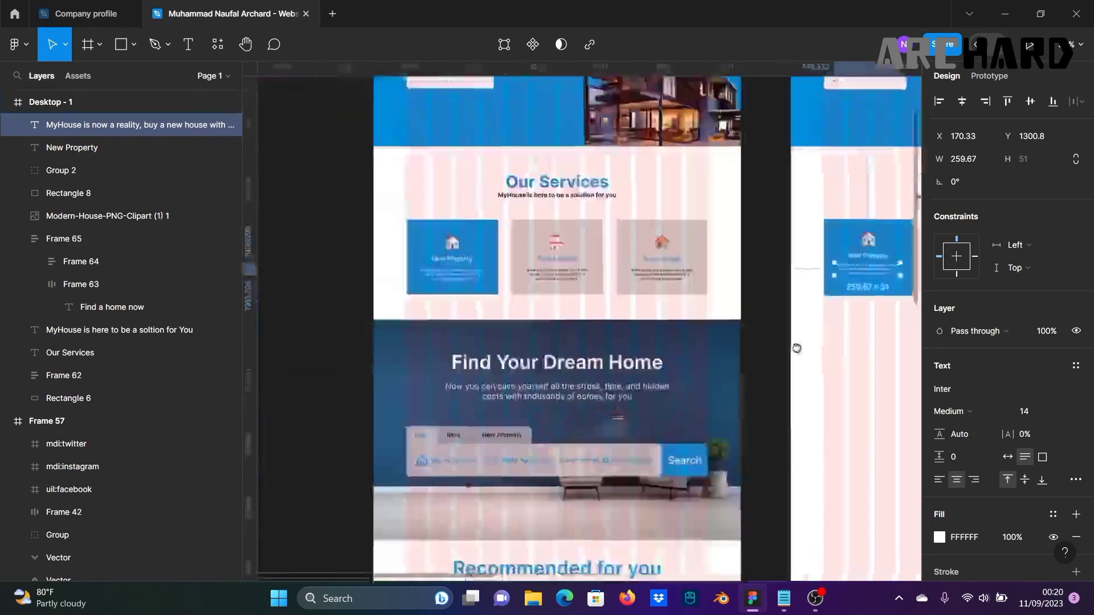
{"action": "scroll", "coordinate": [832, 296], "scroll_direction": "right", "scroll_amount": 2}
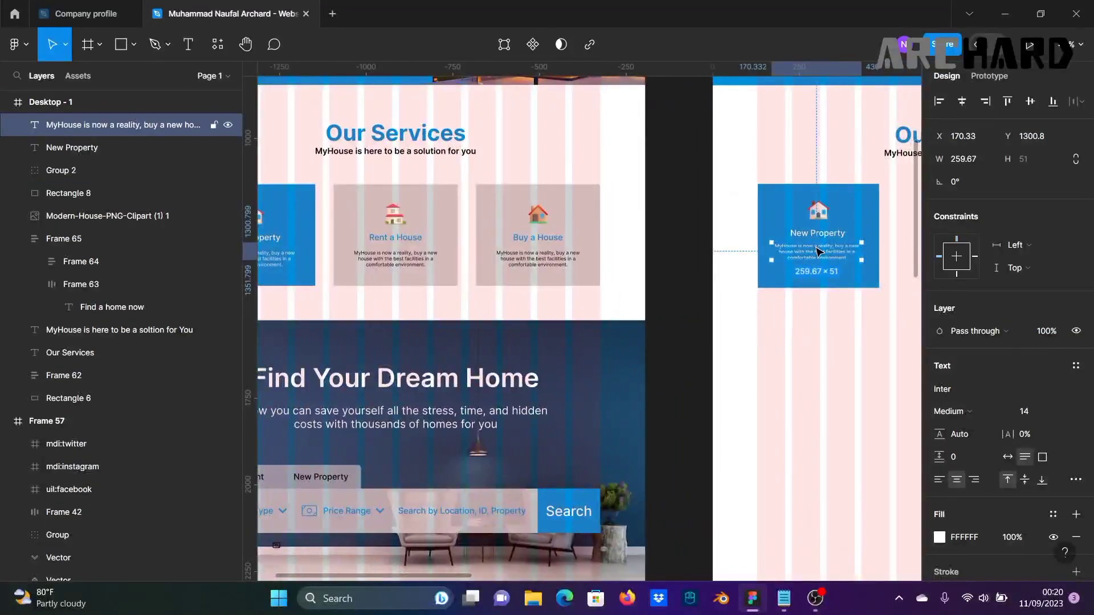
{"action": "left_click_drag", "start_coordinate": [819, 253], "coordinate": [819, 266]}
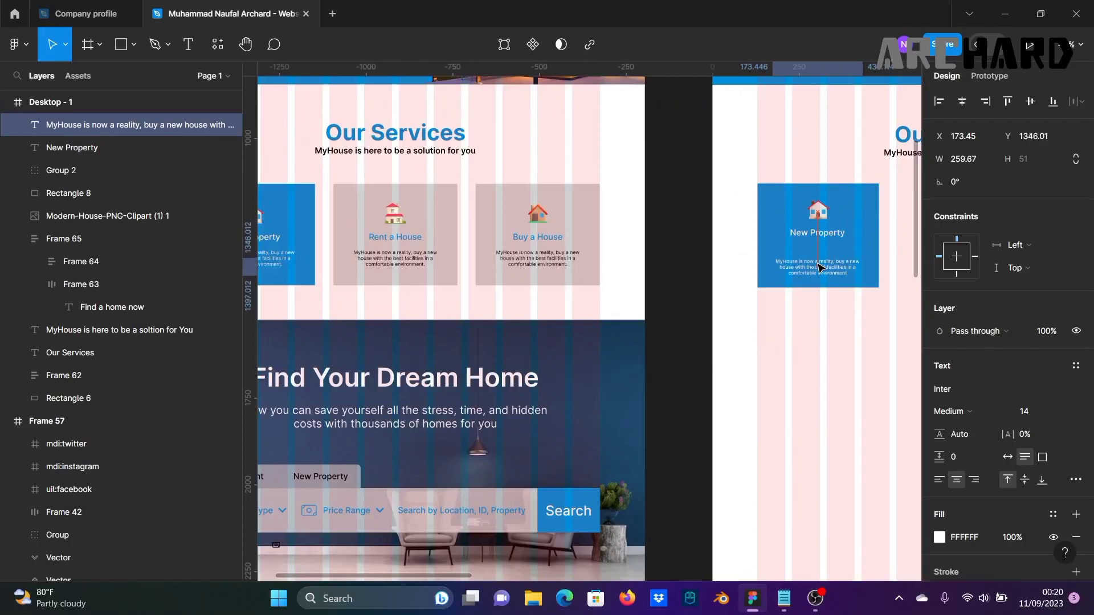
{"action": "left_click", "coordinate": [690, 258]}
{"action": "scroll", "coordinate": [731, 276], "scroll_direction": "up", "scroll_amount": 2}
{"action": "left_click_drag", "start_coordinate": [839, 352], "coordinate": [667, 380]}
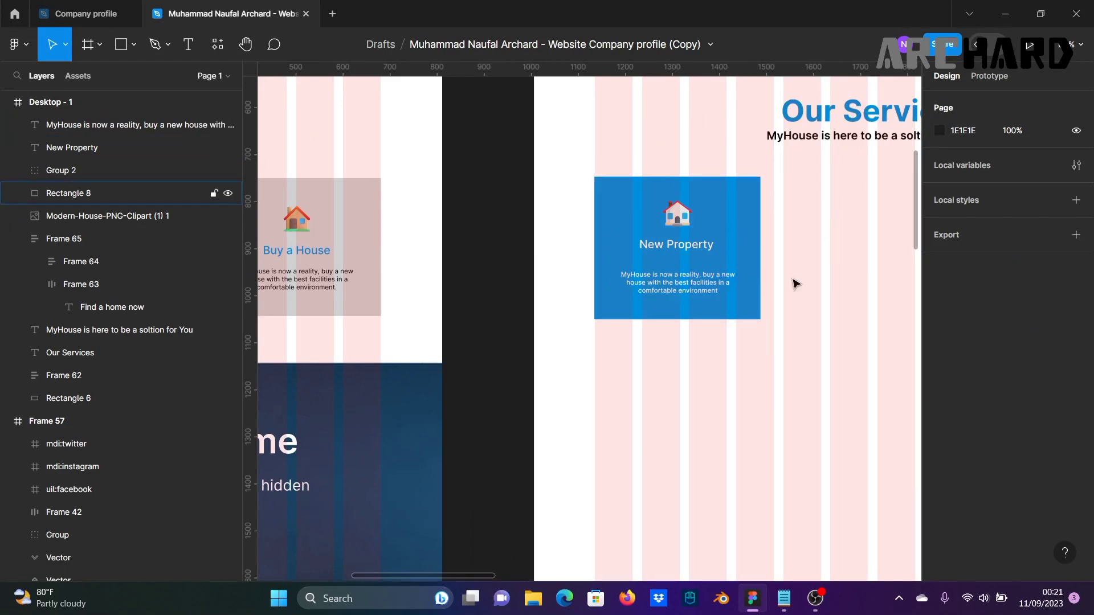
Step: Wrap the card's house icon, New Property heading and description in a 32-gap auto layout
{"action": "left_click", "coordinate": [680, 220]}
{"action": "left_click", "coordinate": [703, 245], "text": "shift"}
{"action": "left_click", "coordinate": [703, 280], "text": "shift"}
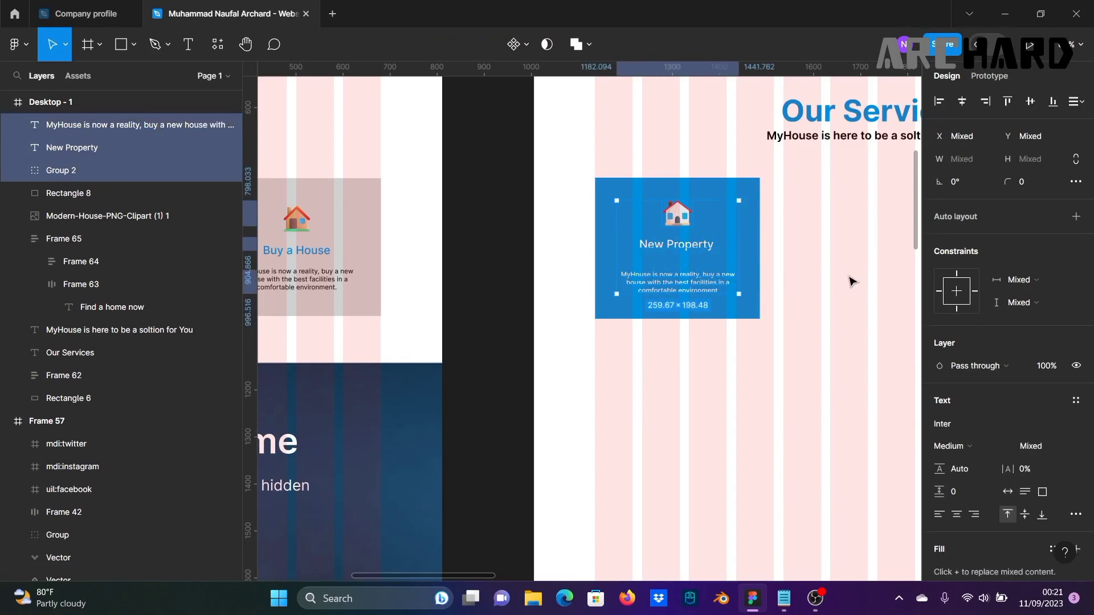
{"action": "left_click", "coordinate": [474, 251]}
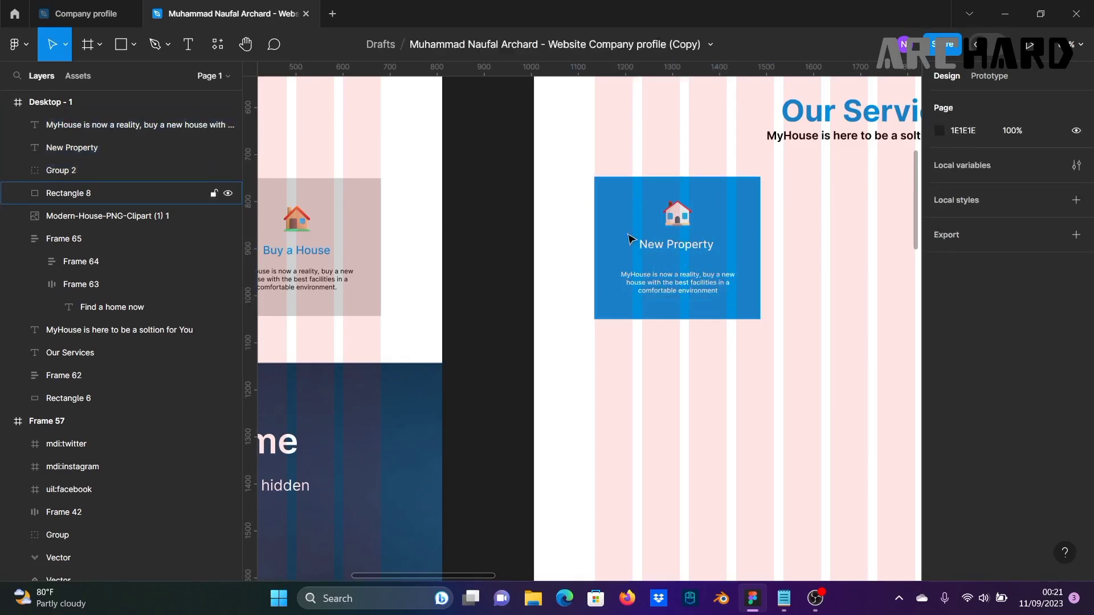
{"action": "left_click", "coordinate": [678, 216]}
{"action": "left_click", "coordinate": [694, 249], "text": "shift"}
{"action": "left_click", "coordinate": [691, 275], "text": "shift"}
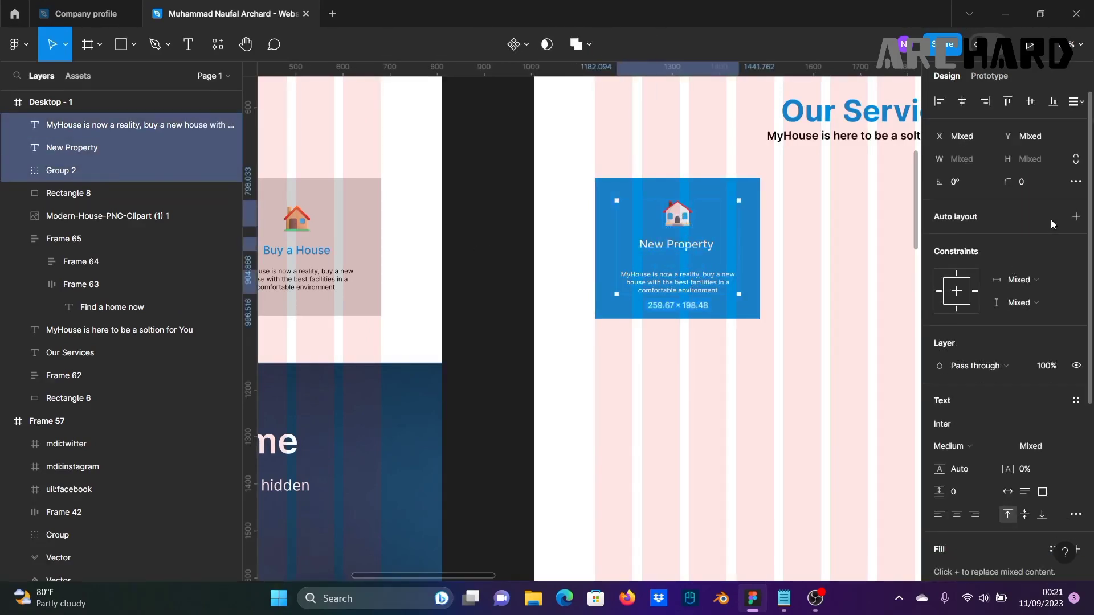
{"action": "left_click", "coordinate": [1075, 217]}
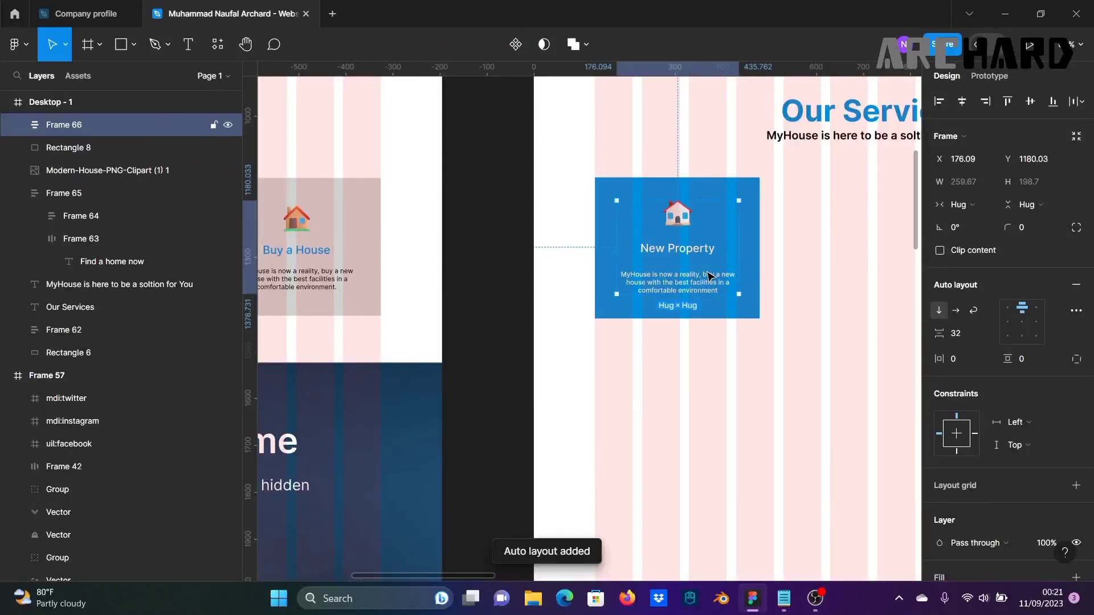
{"action": "left_click_drag", "start_coordinate": [672, 245], "coordinate": [670, 240]}
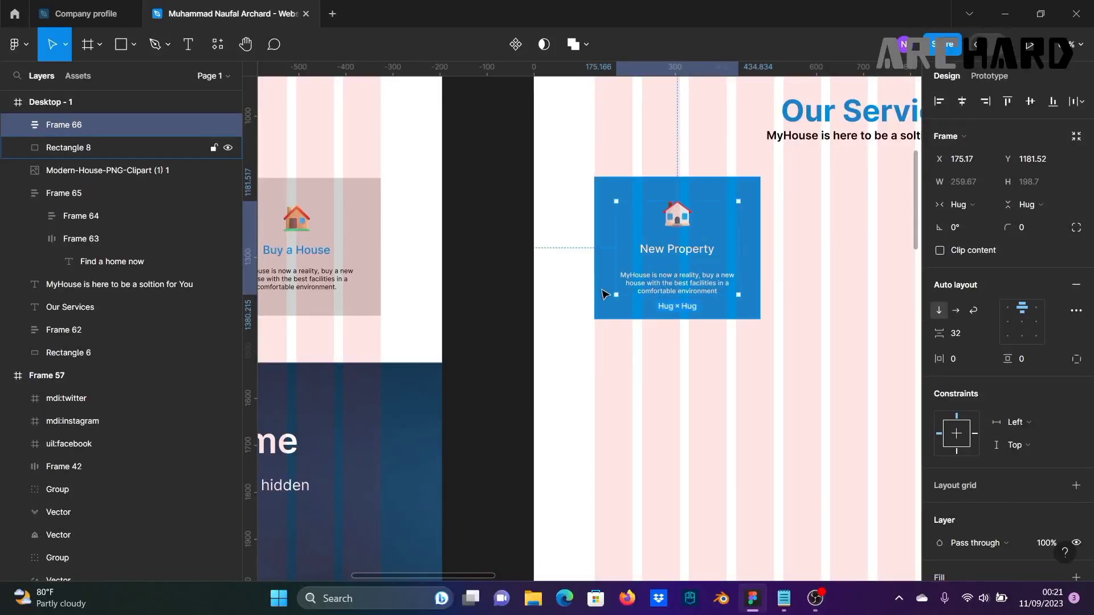
Step: Combine the card's blue background and its content frame into auto-layout Frame 67
{"action": "left_click", "coordinate": [501, 330]}
{"action": "left_click", "coordinate": [670, 265]}
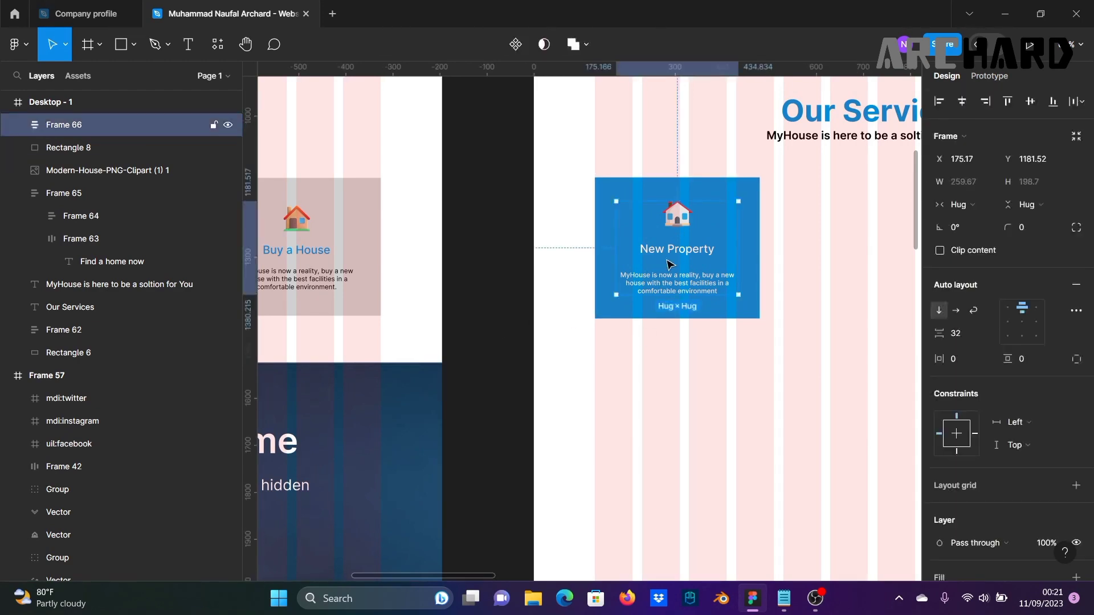
{"action": "left_click", "coordinate": [648, 185], "text": "shift"}
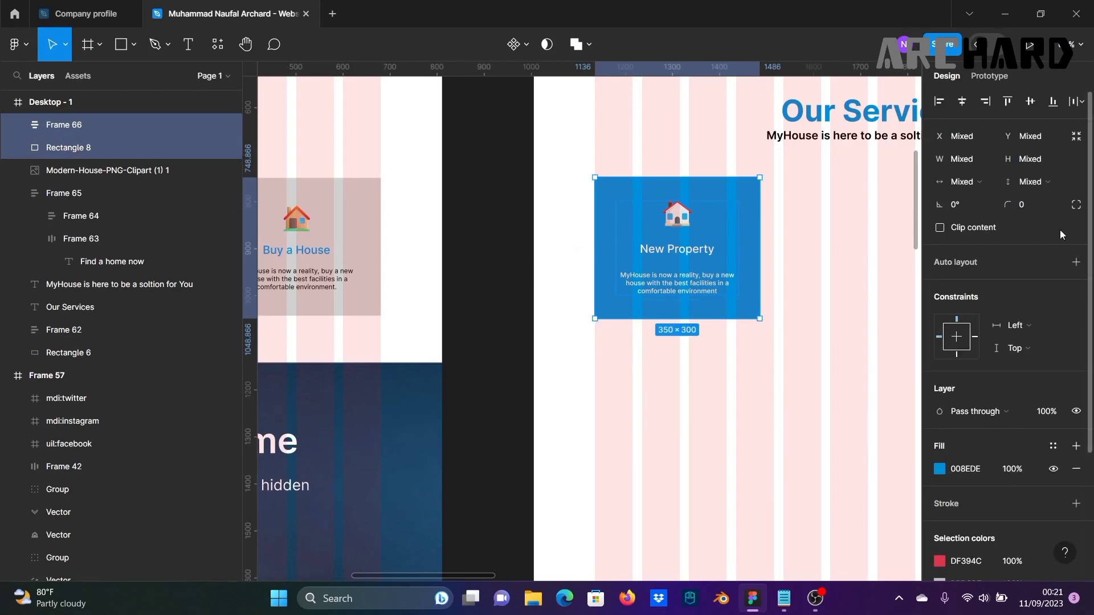
{"action": "left_click", "coordinate": [1072, 262]}
{"action": "left_click", "coordinate": [506, 288]}
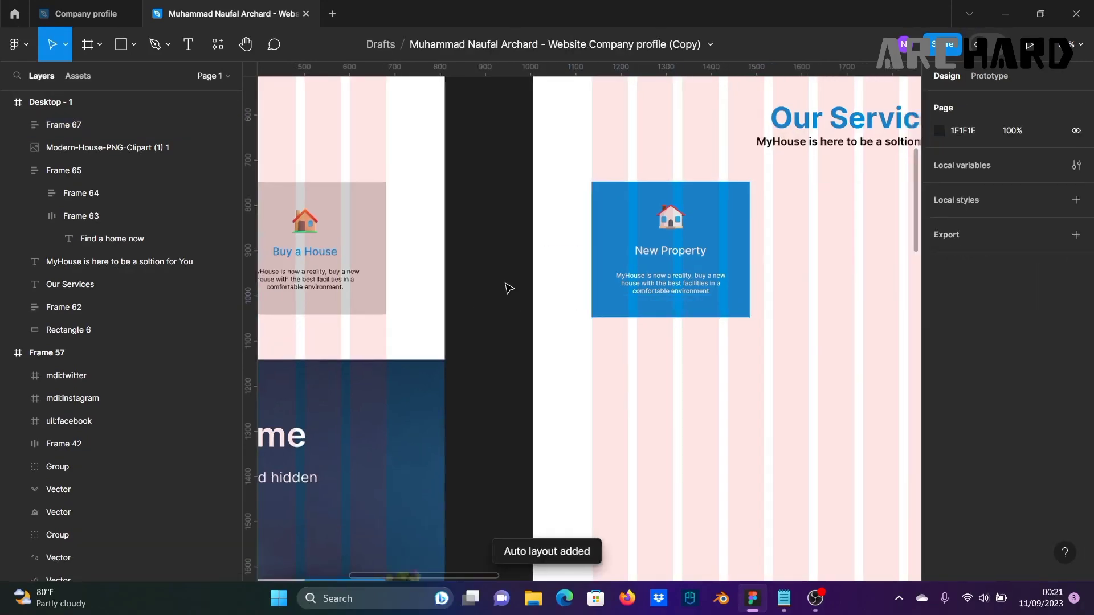
{"action": "scroll", "coordinate": [535, 340], "scroll_direction": "down", "scroll_amount": 2, "text": "ctrl"}
{"action": "scroll", "coordinate": [541, 347], "scroll_direction": "down", "scroll_amount": 2, "text": "ctrl"}
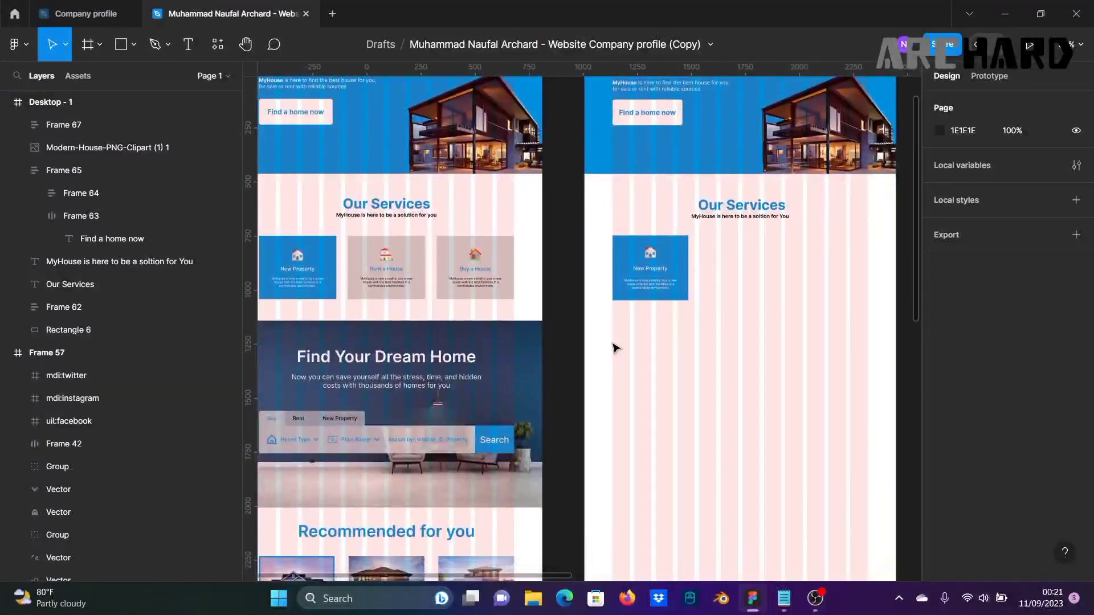
Step: Duplicate the New Property card twice so three copies sit side by side
{"action": "scroll", "coordinate": [649, 352], "scroll_direction": "down", "scroll_amount": 1, "text": "ctrl"}
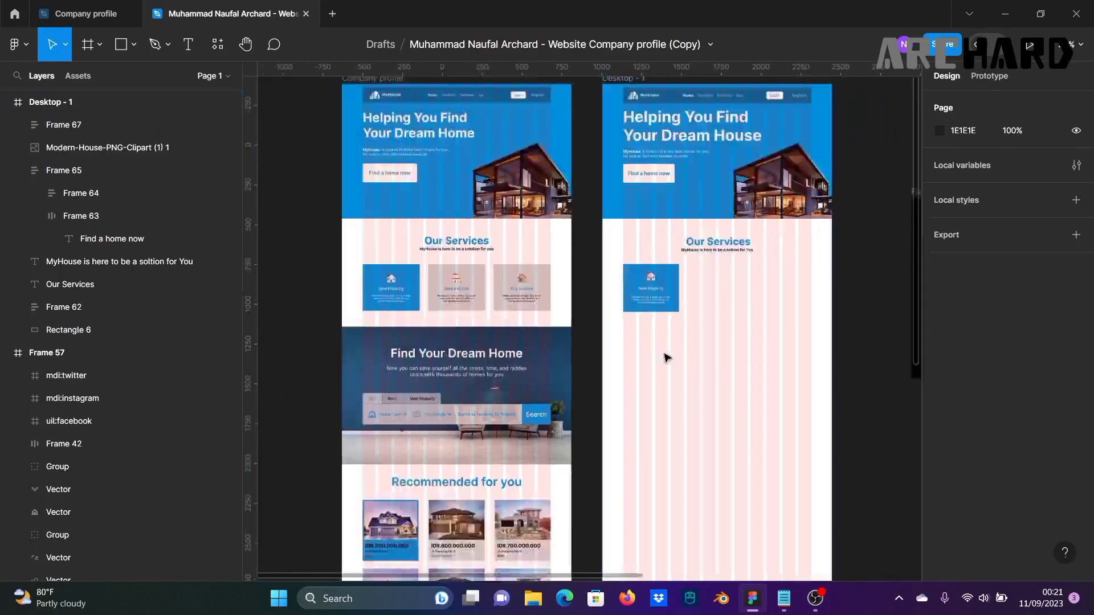
{"action": "scroll", "coordinate": [675, 362], "scroll_direction": "down", "scroll_amount": 4}
{"action": "scroll", "coordinate": [683, 368], "scroll_direction": "down", "scroll_amount": 2}
{"action": "scroll", "coordinate": [728, 366], "scroll_direction": "up", "scroll_amount": 5}
{"action": "scroll", "coordinate": [741, 398], "scroll_direction": "up", "scroll_amount": 2}
{"action": "scroll", "coordinate": [750, 430], "scroll_direction": "up", "scroll_amount": 1, "text": "ctrl"}
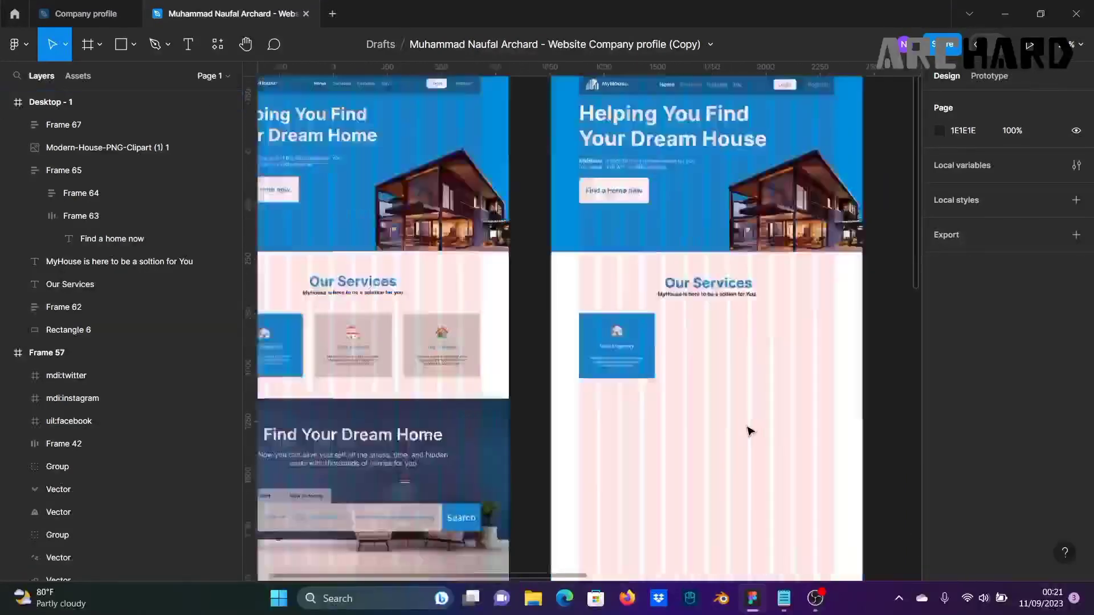
{"action": "scroll", "coordinate": [555, 322], "scroll_direction": "up", "scroll_amount": 3, "text": "ctrl"}
{"action": "left_click", "coordinate": [555, 280]}
{"action": "left_click_drag", "start_coordinate": [540, 280], "coordinate": [704, 279], "text": "alt"}
{"action": "scroll", "coordinate": [813, 373], "scroll_direction": "down", "scroll_amount": 2, "text": "ctrl"}
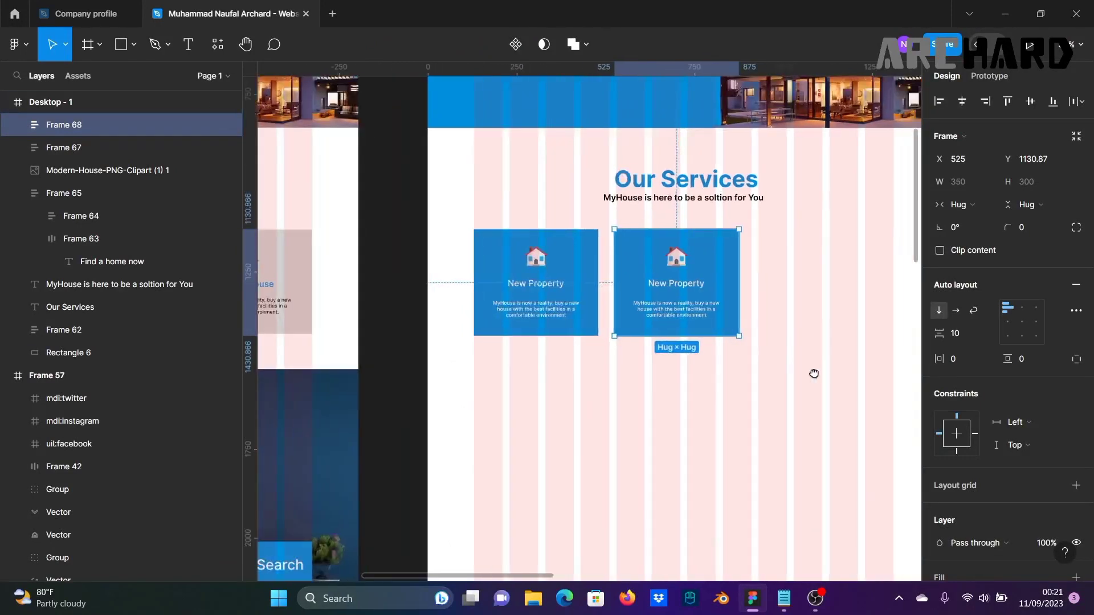
{"action": "scroll", "coordinate": [603, 310], "scroll_direction": "right", "scroll_amount": 3}
{"action": "key", "text": "ctrl+d"}
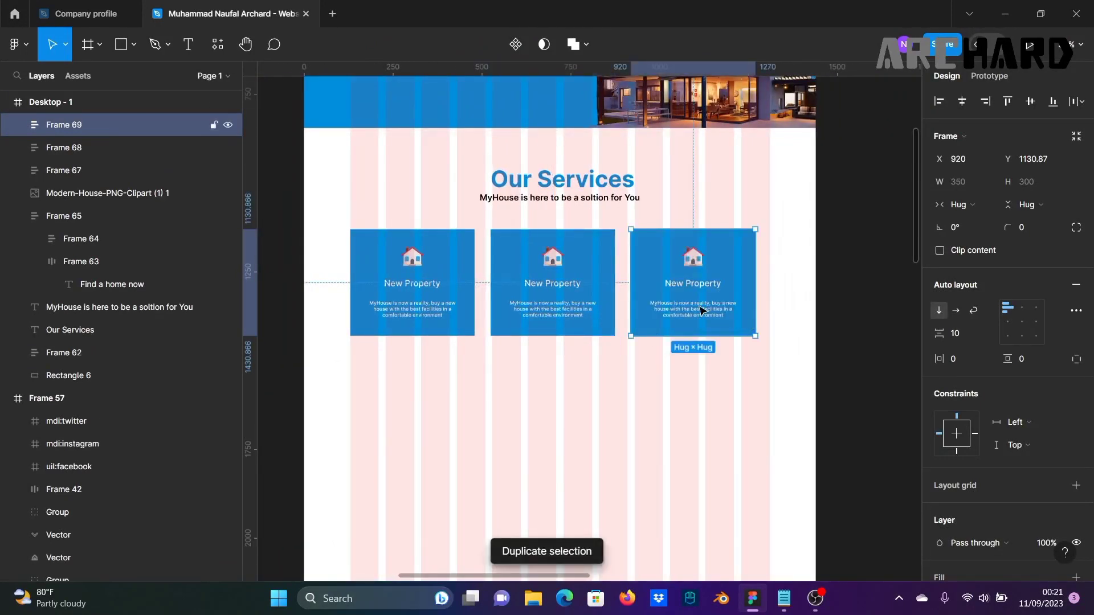
{"action": "left_click", "coordinate": [836, 280]}
Step: Wrap the three cards in horizontal auto layout Frame 70 with a 65 gap
{"action": "left_click", "coordinate": [424, 302]}
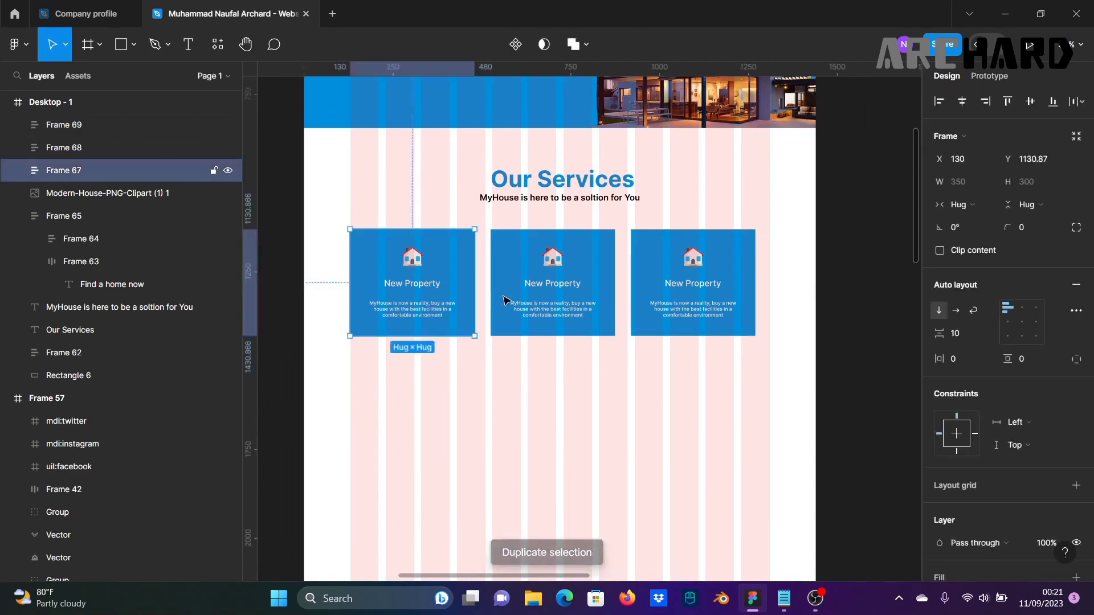
{"action": "left_click", "coordinate": [504, 300], "text": "shift"}
{"action": "left_click", "coordinate": [695, 295], "text": "shift"}
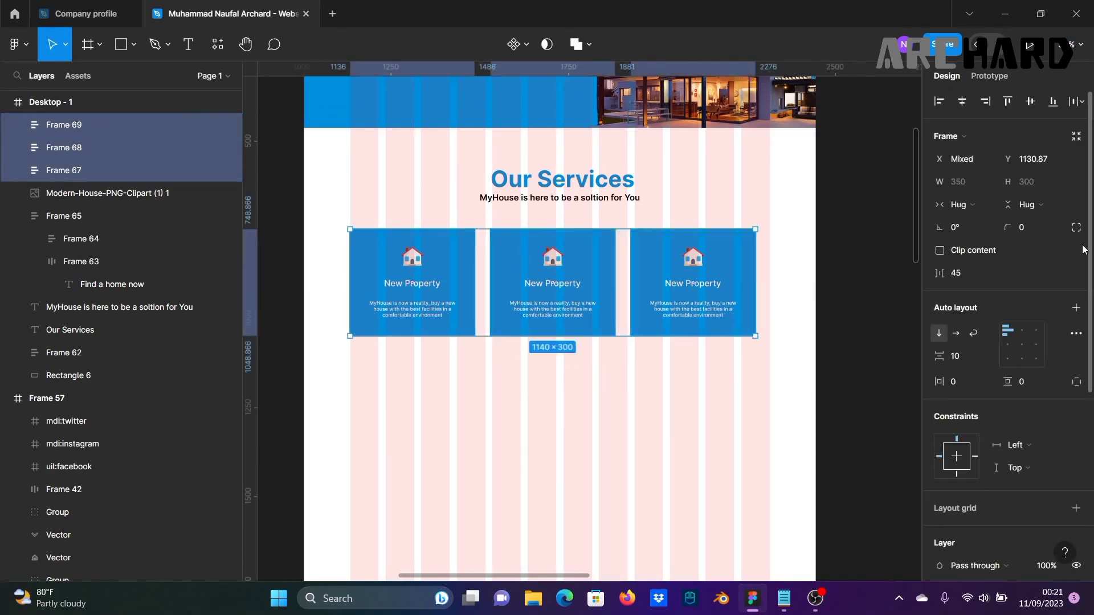
{"action": "left_click", "coordinate": [1076, 308]}
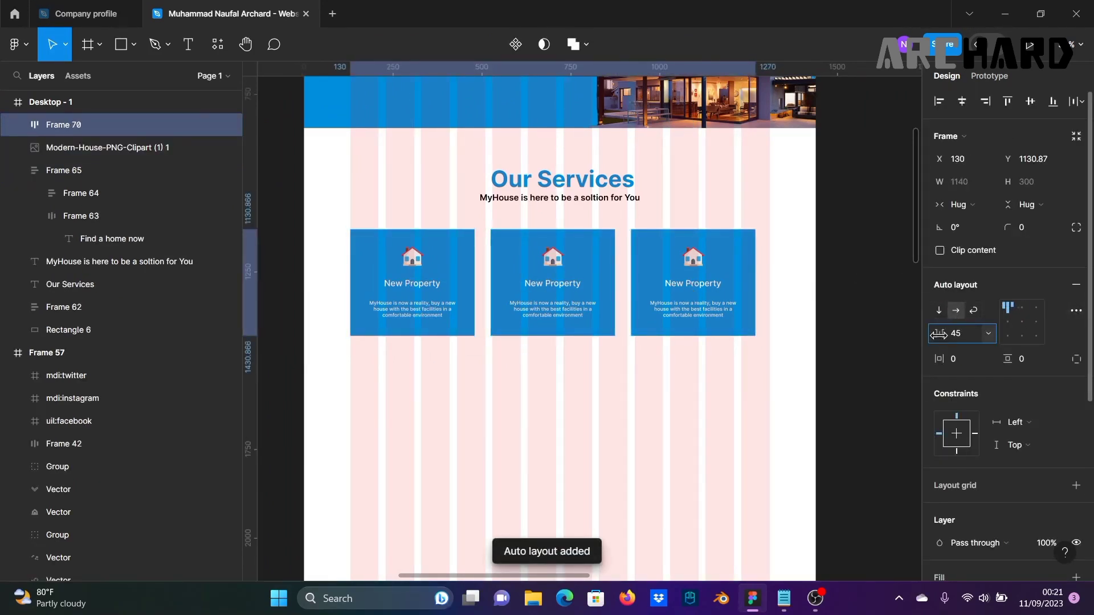
{"action": "left_click_drag", "start_coordinate": [938, 335], "coordinate": [967, 343]}
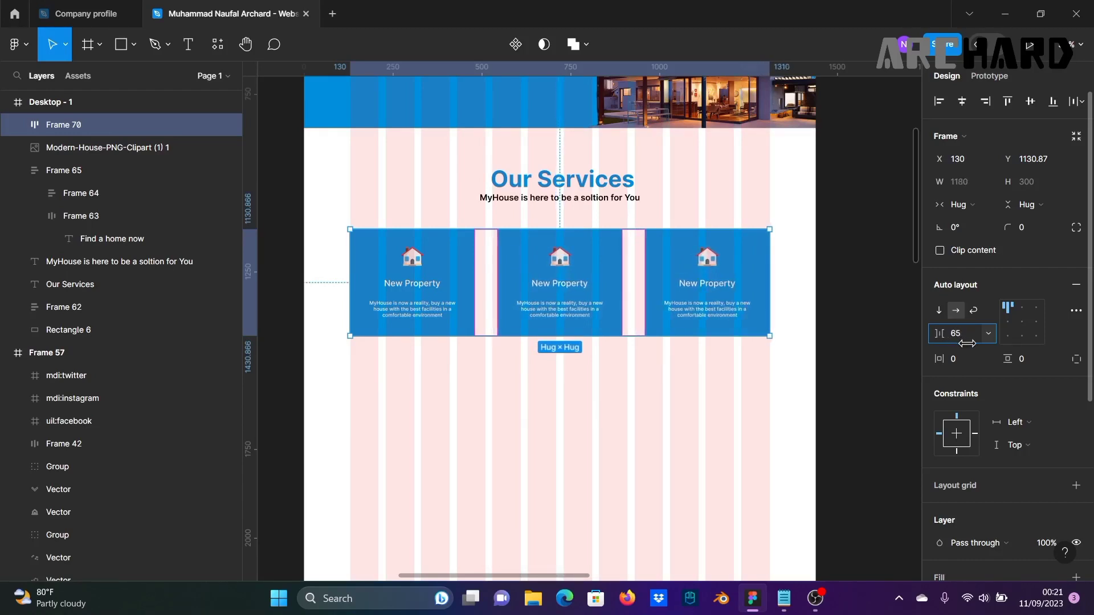
{"action": "left_click", "coordinate": [888, 339]}
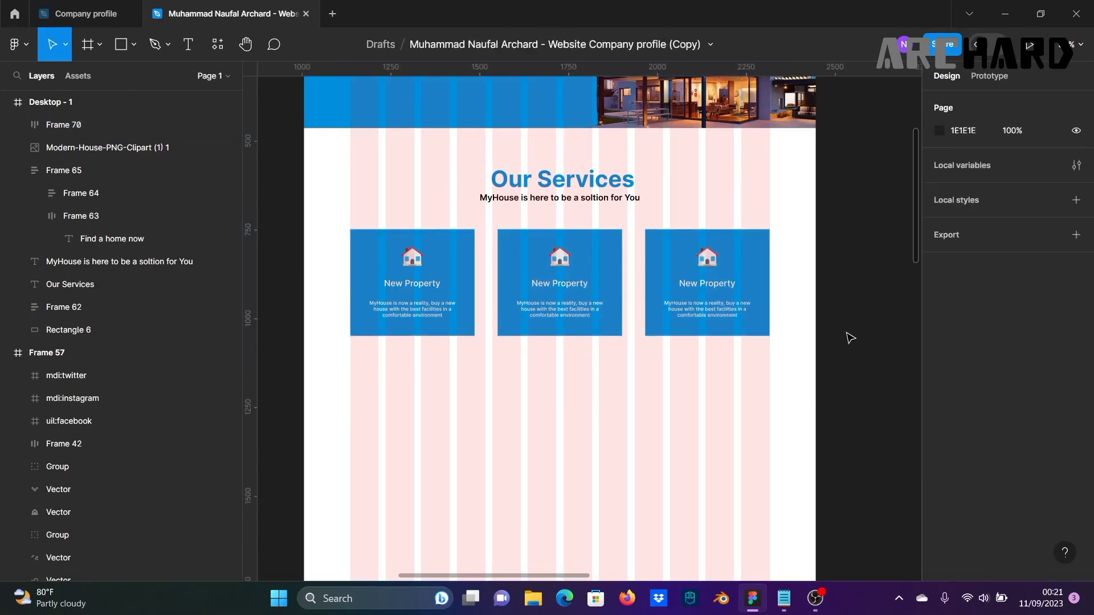
{"action": "left_click_drag", "start_coordinate": [523, 425], "coordinate": [738, 361]}
{"action": "scroll", "coordinate": [735, 365], "scroll_direction": "down", "scroll_amount": 2}
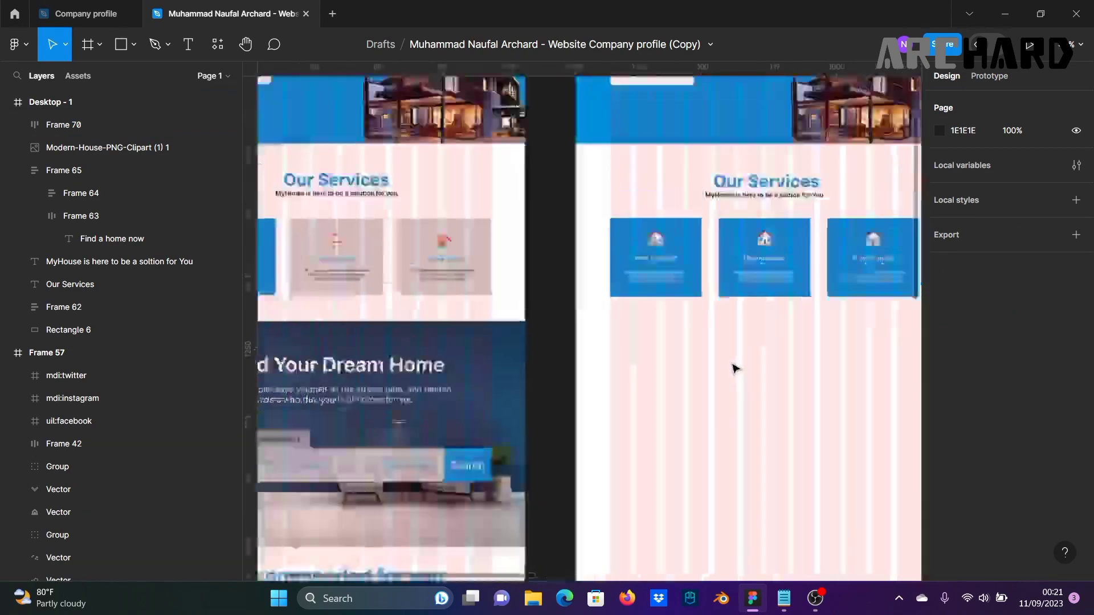
Step: Change the second and third cards' backgrounds to grey BEBEBE
{"action": "left_click", "coordinate": [795, 266], "text": "ctrl"}
{"action": "double_click", "coordinate": [796, 266]}
{"action": "key", "text": "Escape"}
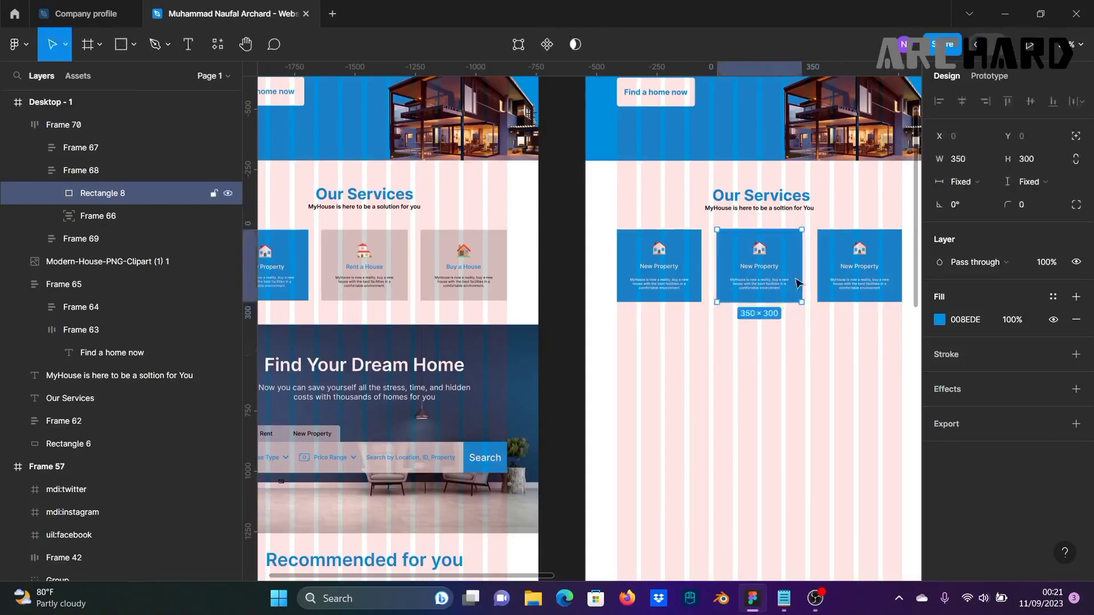
{"action": "left_click", "coordinate": [939, 320]}
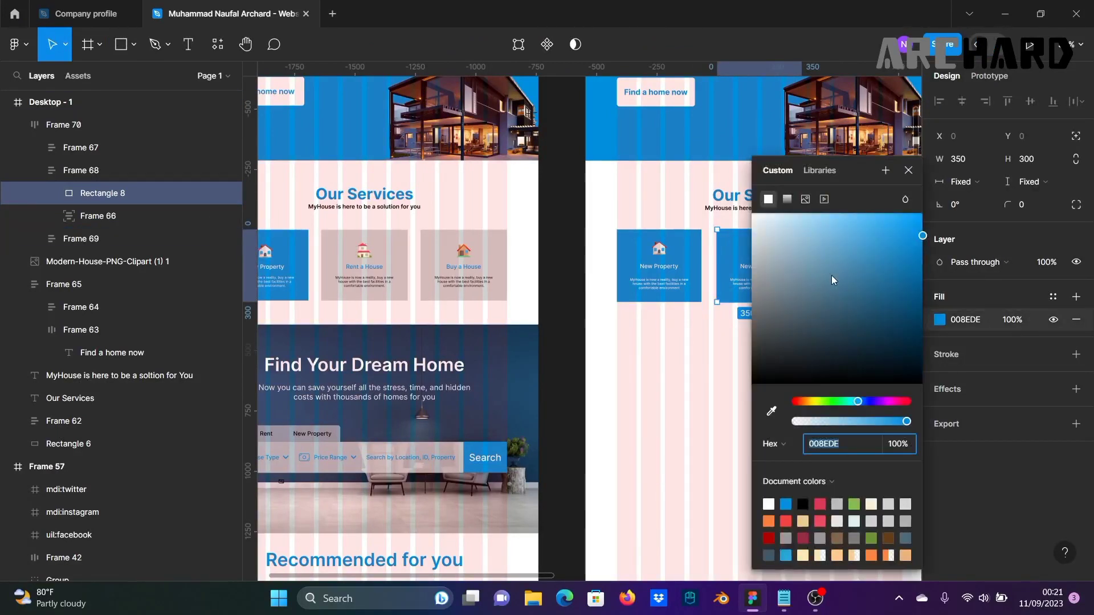
{"action": "left_click_drag", "start_coordinate": [788, 286], "coordinate": [712, 266]}
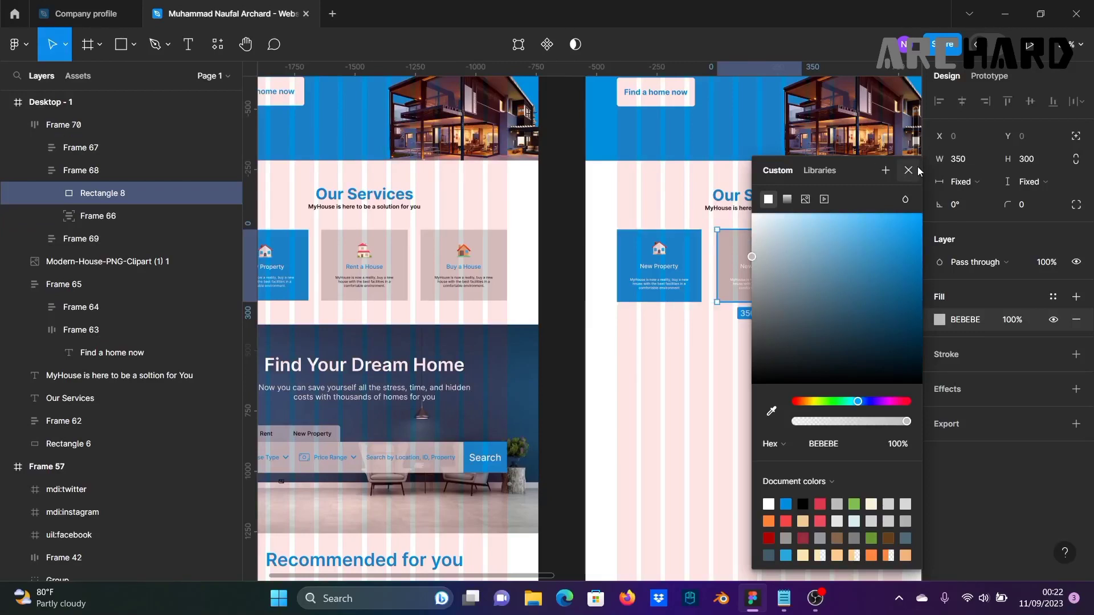
{"action": "left_click", "coordinate": [908, 170]}
{"action": "left_click", "coordinate": [829, 250]}
{"action": "left_click", "coordinate": [830, 250]}
{"action": "left_click", "coordinate": [939, 320]}
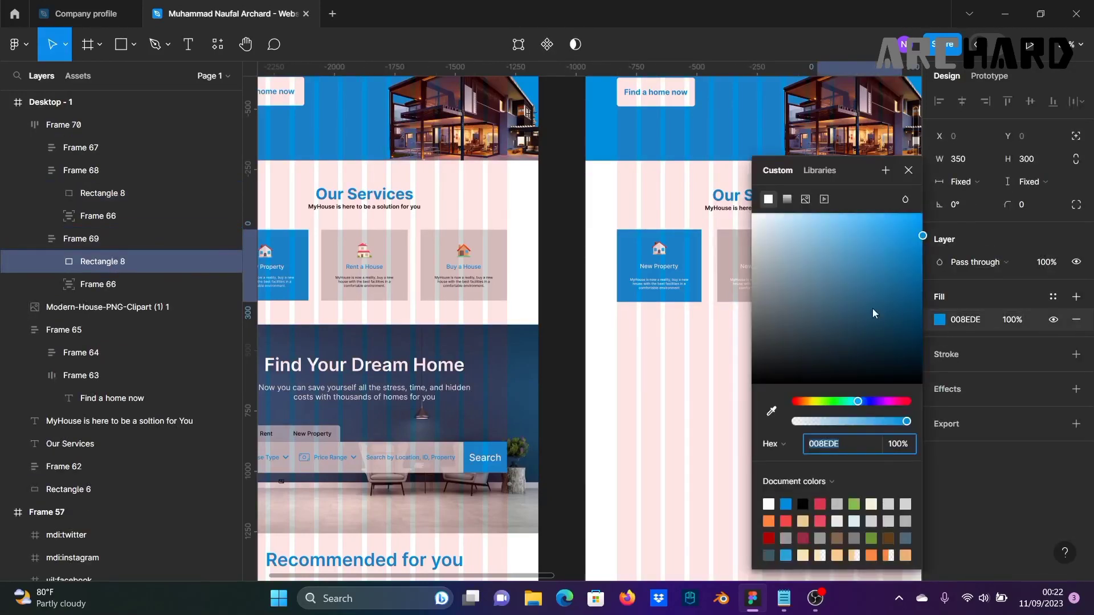
{"action": "left_click", "coordinate": [771, 412]}
{"action": "left_click", "coordinate": [733, 255]}
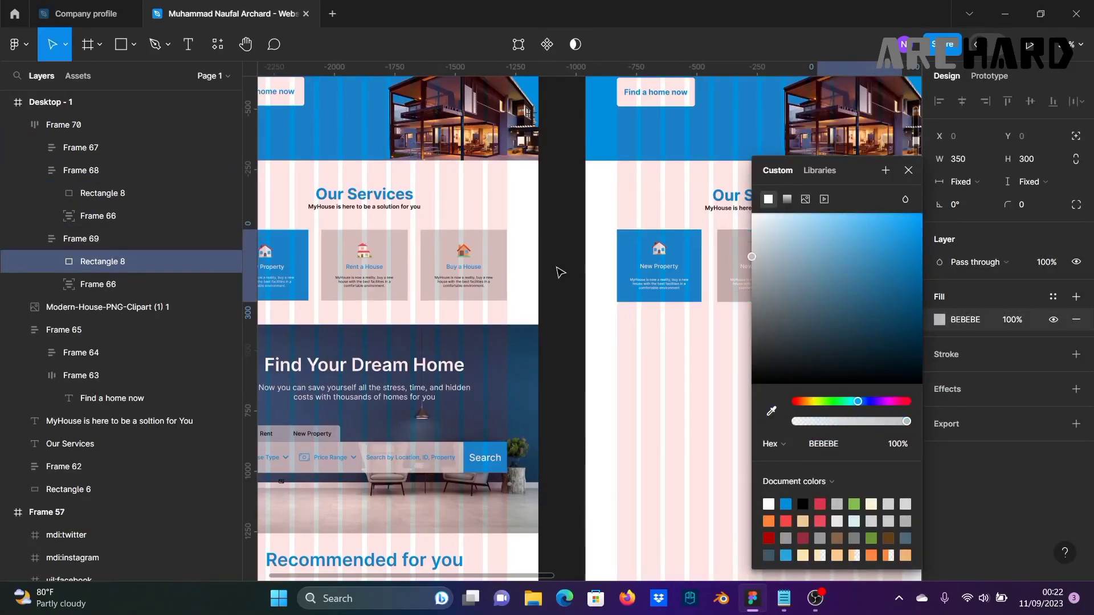
{"action": "left_click", "coordinate": [769, 321]}
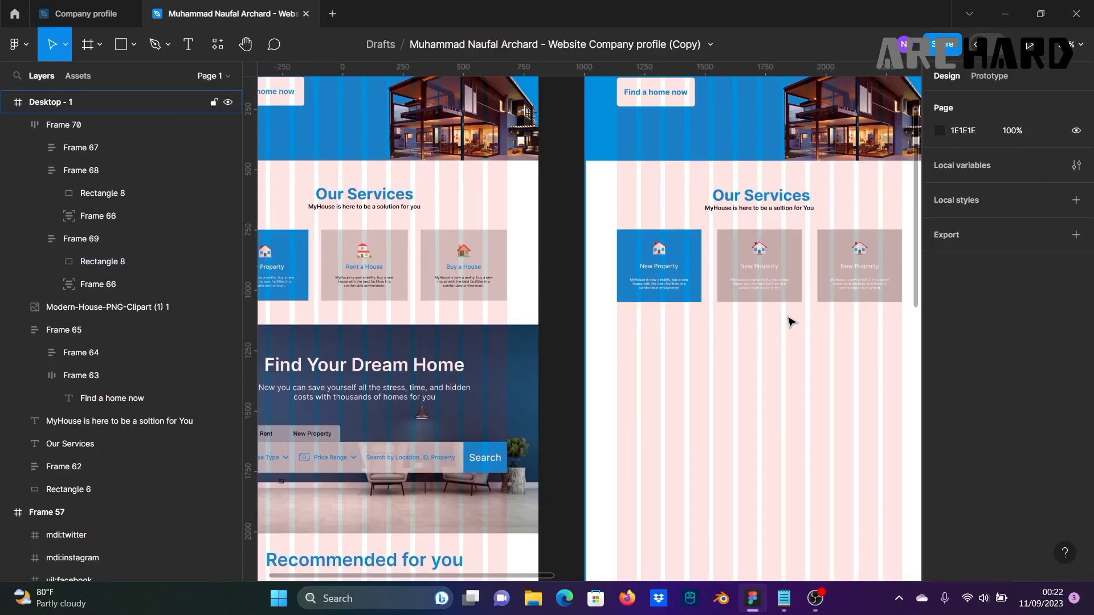
Step: Retitle the middle card 'Rent a House' and colour its title blue 008EDE
{"action": "double_click", "coordinate": [770, 268]}
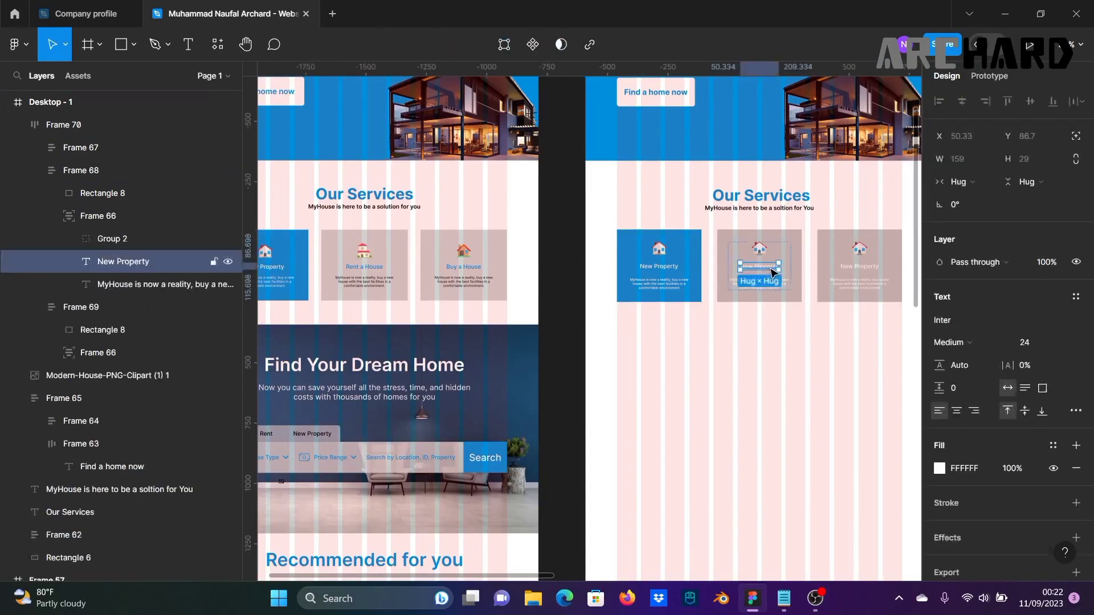
{"action": "type", "text": "Rent a House"}
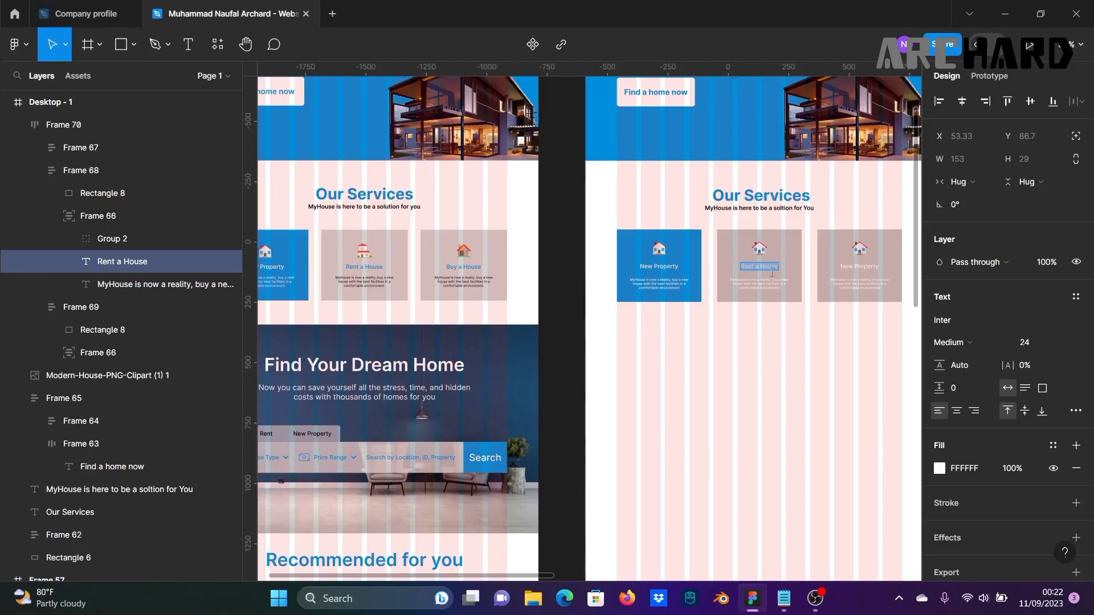
{"action": "left_click", "coordinate": [939, 468]}
{"action": "left_click", "coordinate": [772, 412]}
{"action": "left_click", "coordinate": [633, 257]}
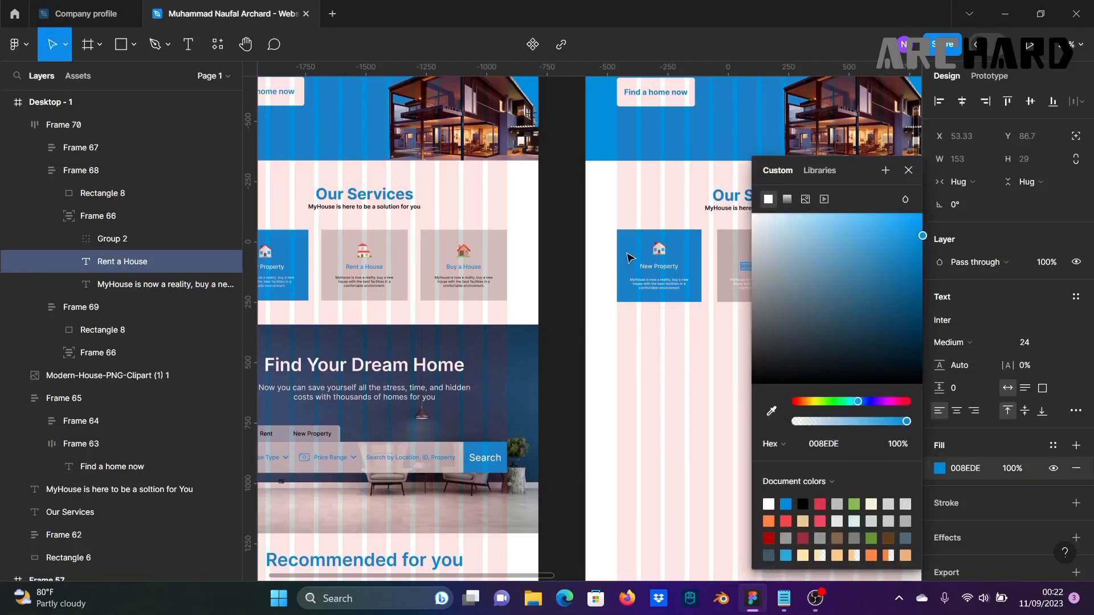
{"action": "left_click", "coordinate": [562, 278]}
Step: Retitle the third card 'Buy a House' and colour its title blue 008EDE
{"action": "double_click", "coordinate": [863, 268]}
{"action": "double_click", "coordinate": [863, 267]}
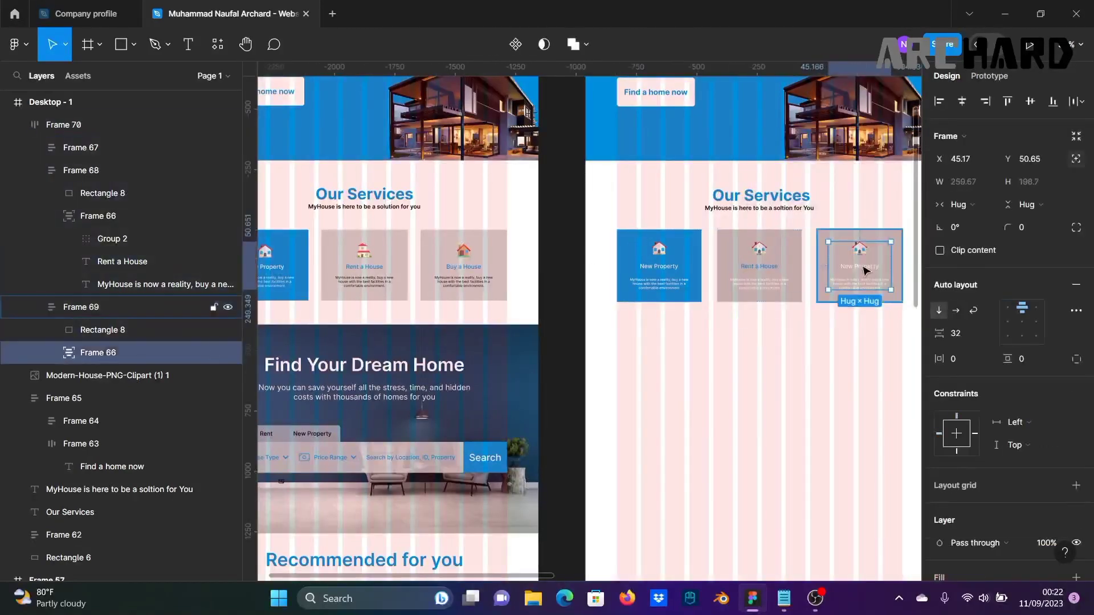
{"action": "double_click", "coordinate": [863, 267]}
{"action": "double_click", "coordinate": [863, 266]}
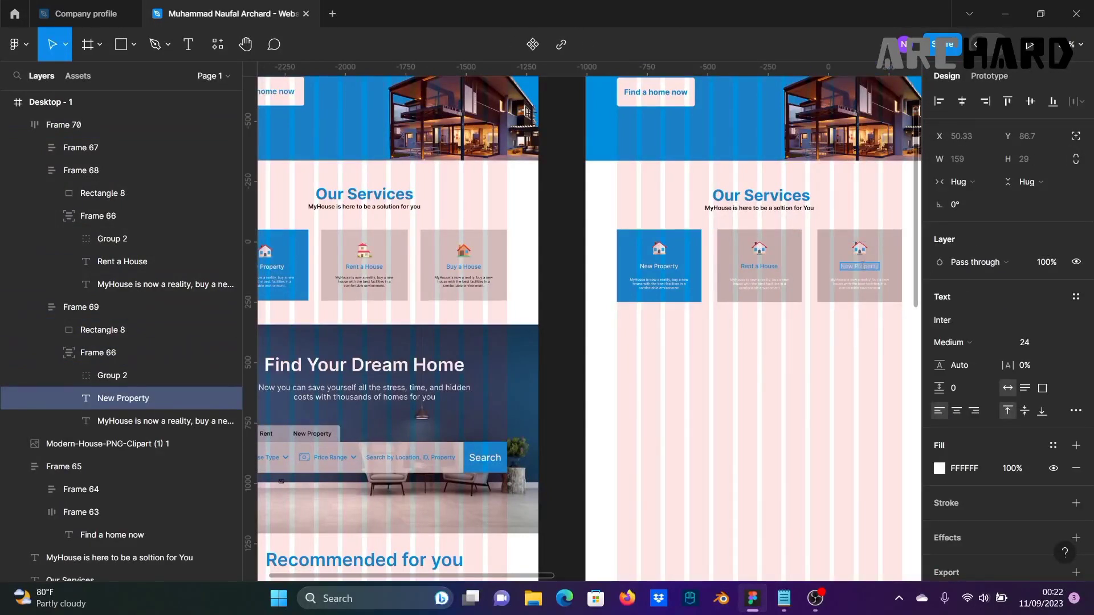
{"action": "type", "text": "Buy a House"}
{"action": "left_click", "coordinate": [941, 470]}
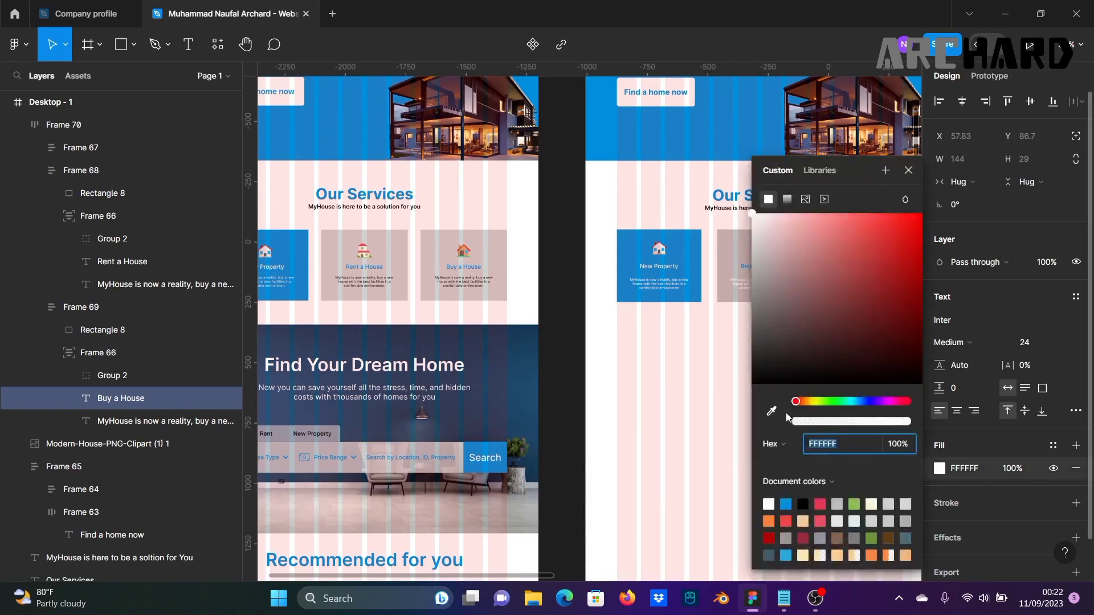
{"action": "left_click", "coordinate": [771, 411]}
{"action": "left_click", "coordinate": [628, 267]}
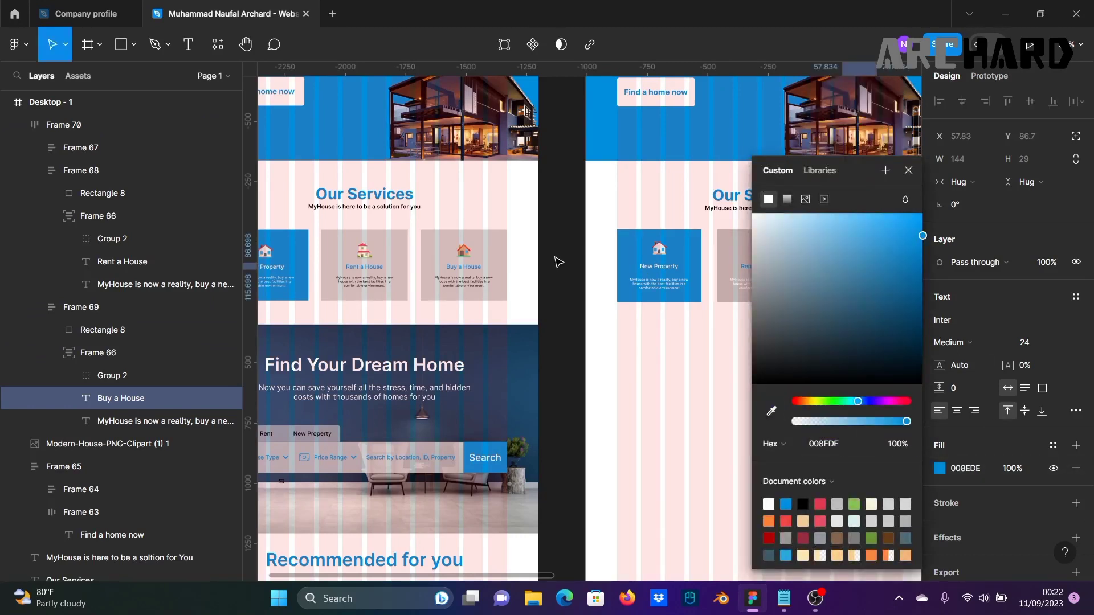
{"action": "left_click", "coordinate": [561, 264]}
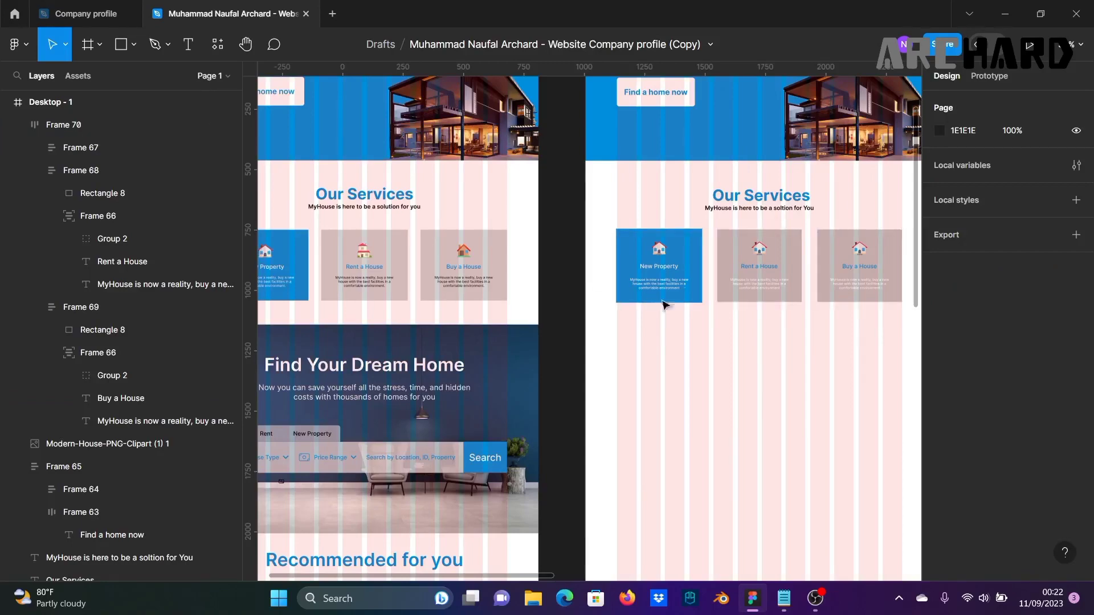
Step: Group the Frame 57 house icon pieces and place the icon in the Rent a House card
{"action": "scroll", "coordinate": [781, 364], "scroll_direction": "down", "scroll_amount": 1}
{"action": "left_click_drag", "start_coordinate": [835, 311], "coordinate": [705, 293]}
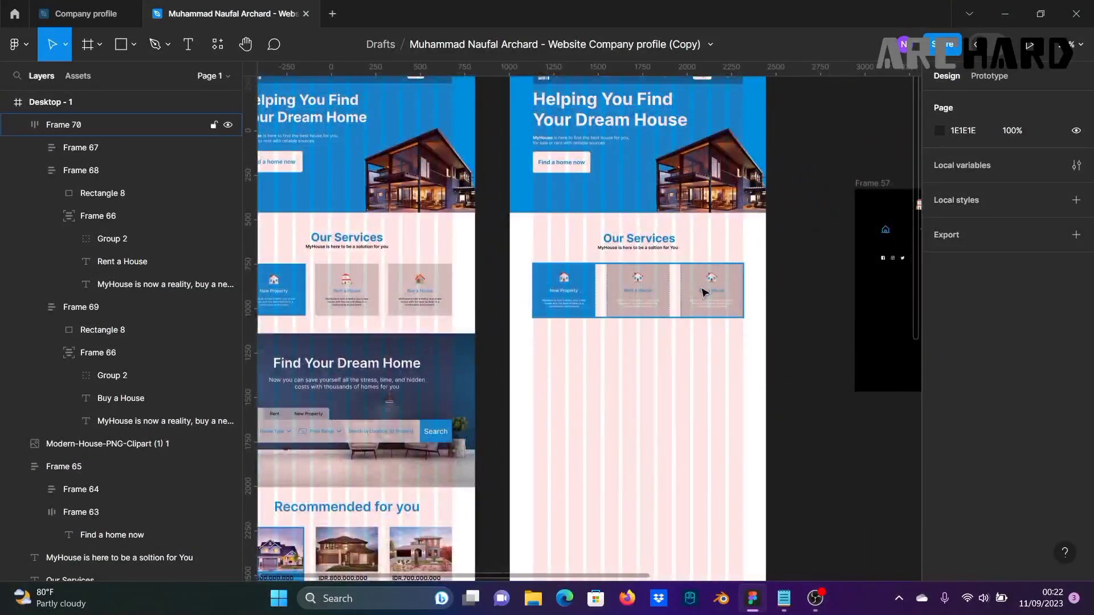
{"action": "scroll", "coordinate": [764, 306], "scroll_direction": "right", "scroll_amount": 2}
{"action": "left_click", "coordinate": [866, 200]}
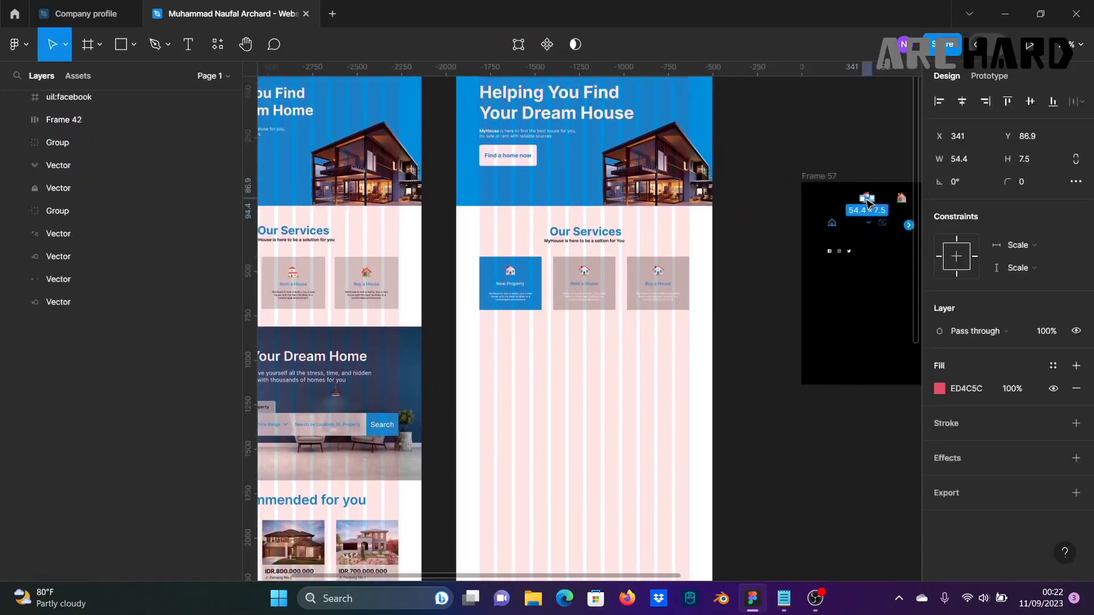
{"action": "left_click", "coordinate": [758, 186]}
{"action": "left_click_drag", "start_coordinate": [852, 186], "coordinate": [591, 286]}
{"action": "left_click", "coordinate": [849, 194]}
{"action": "key", "text": "ctrl+g"}
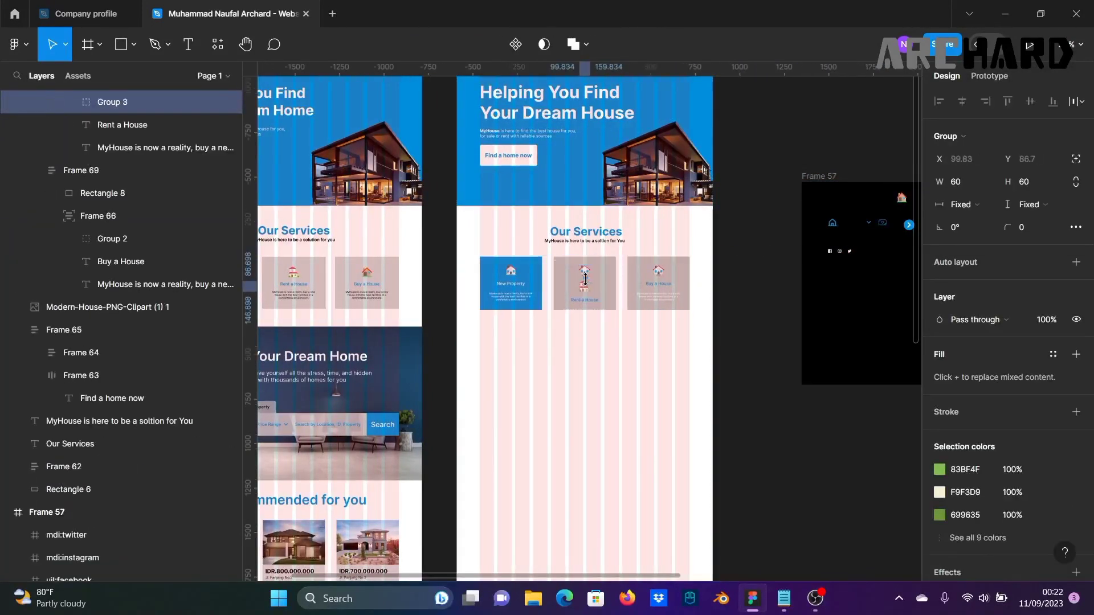
{"action": "scroll", "coordinate": [591, 287], "scroll_direction": "up", "scroll_amount": 3}
{"action": "left_click", "coordinate": [572, 268]}
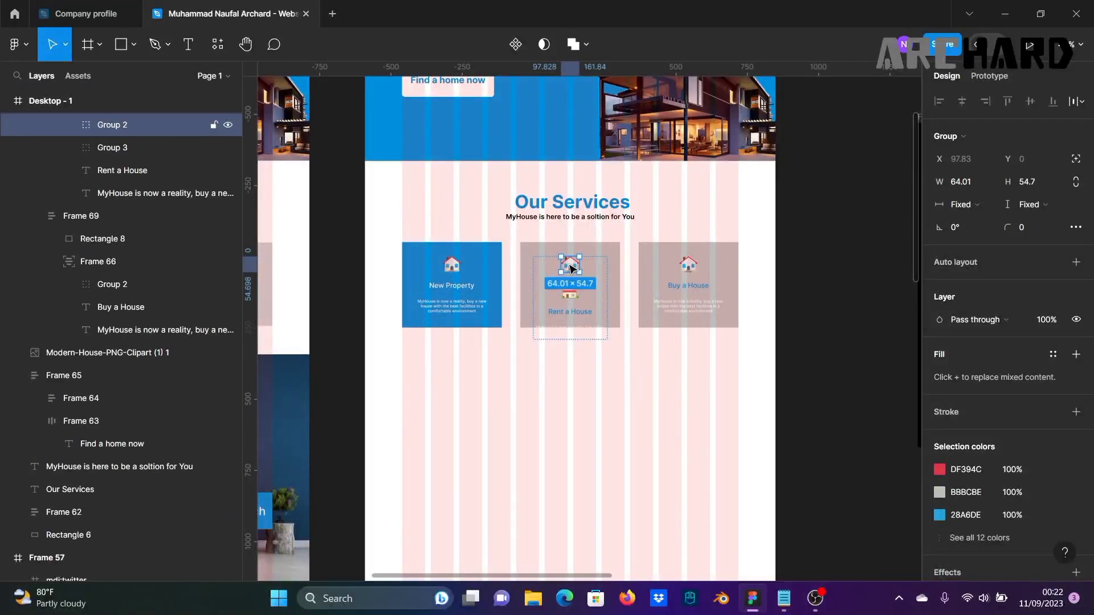
{"action": "key", "text": "Escape"}
Step: Move the Frame 57 house icon into the Buy a House card
{"action": "scroll", "coordinate": [808, 325], "scroll_direction": "right", "scroll_amount": 6}
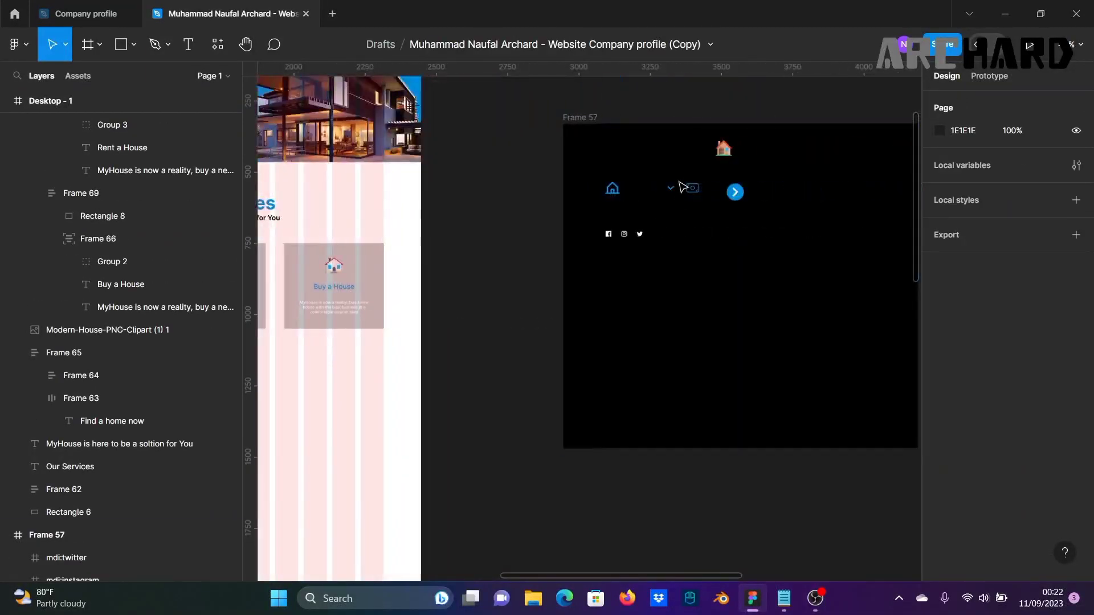
{"action": "left_click", "coordinate": [720, 145]}
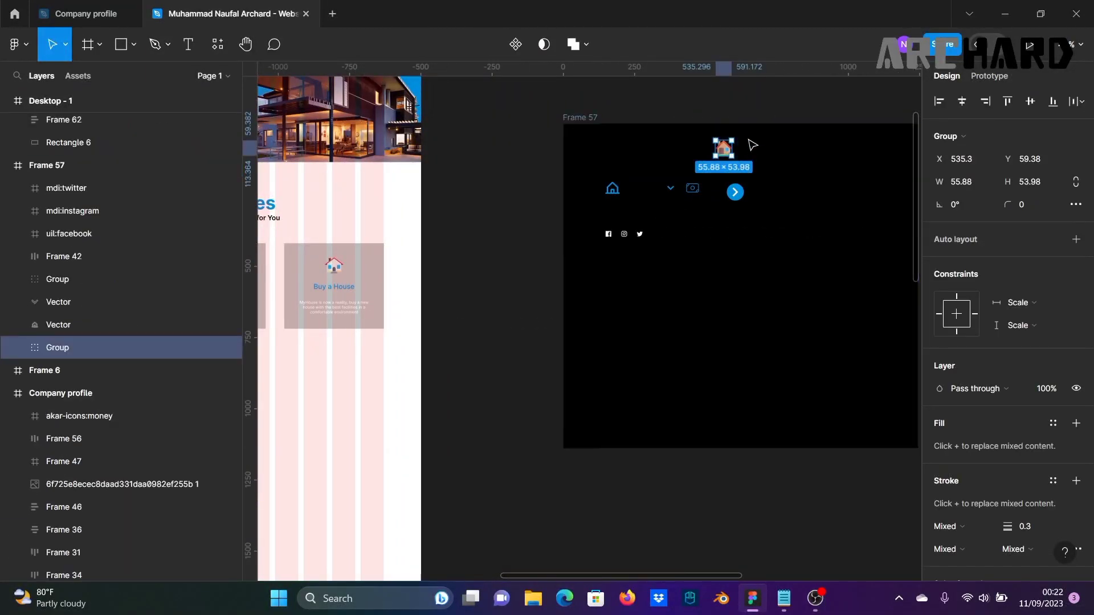
{"action": "scroll", "coordinate": [700, 171], "scroll_direction": "left", "scroll_amount": 3}
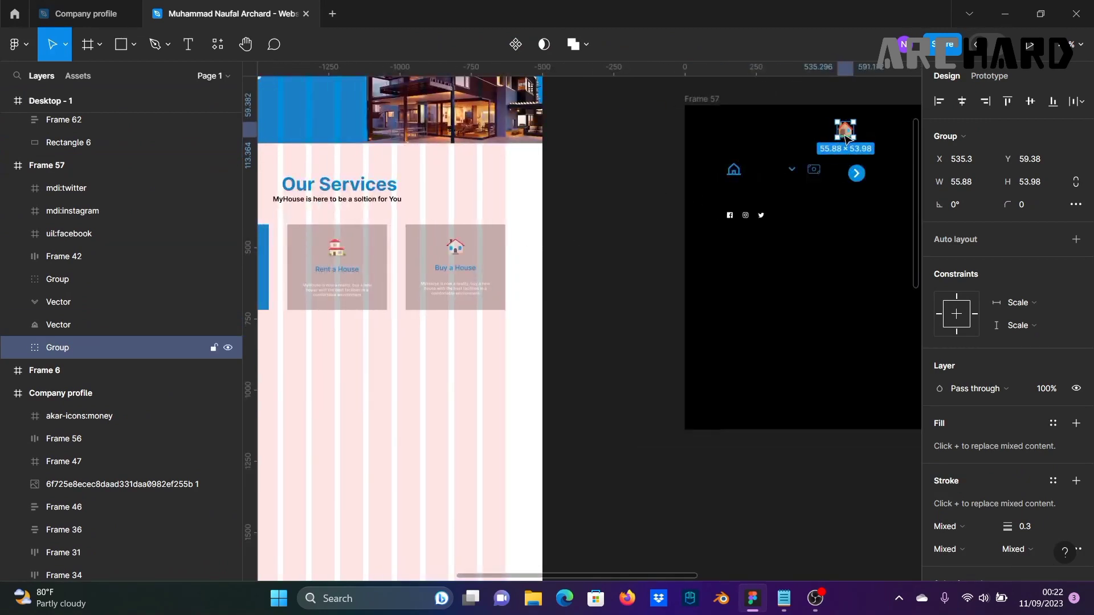
{"action": "key", "text": "ctrl+x"}
{"action": "left_click", "coordinate": [453, 262]}
{"action": "key", "text": "ctrl+v"}
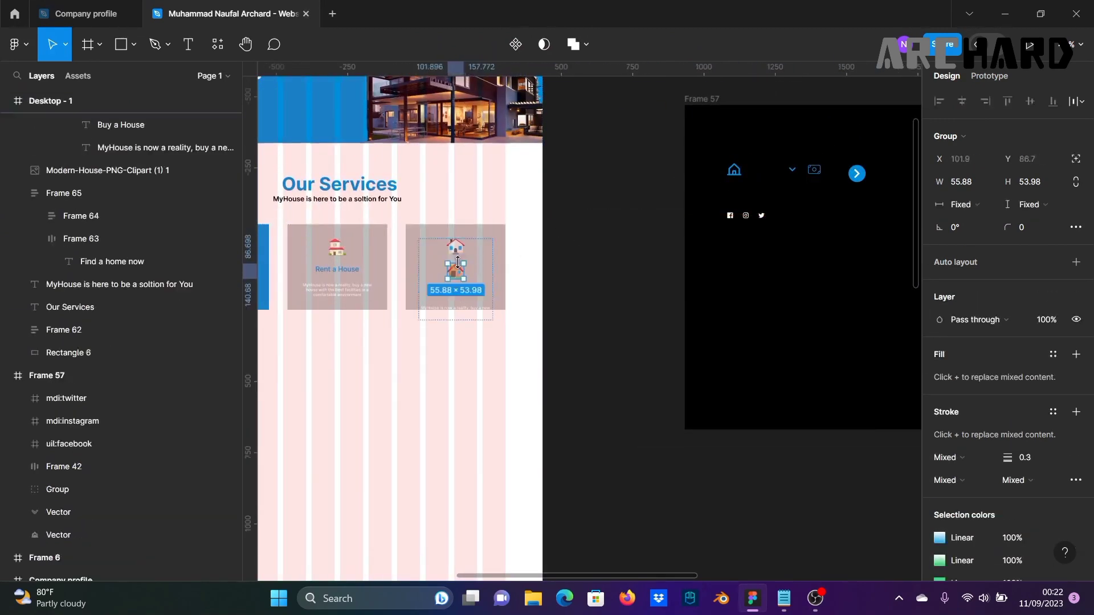
{"action": "left_click", "coordinate": [517, 273]}
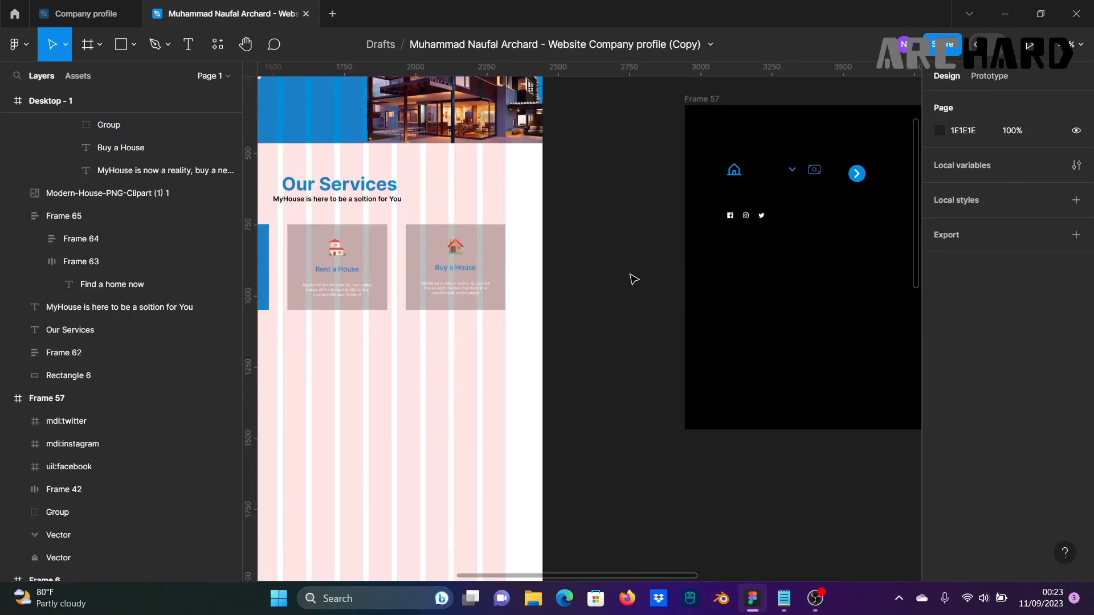
Step: Make the Rent a House and Buy a House descriptions dark 1D1B1B
{"action": "scroll", "coordinate": [630, 279], "scroll_direction": "down", "scroll_amount": 2}
{"action": "scroll", "coordinate": [710, 246], "scroll_direction": "left", "scroll_amount": 5}
{"action": "scroll", "coordinate": [710, 246], "scroll_direction": "down", "scroll_amount": 2}
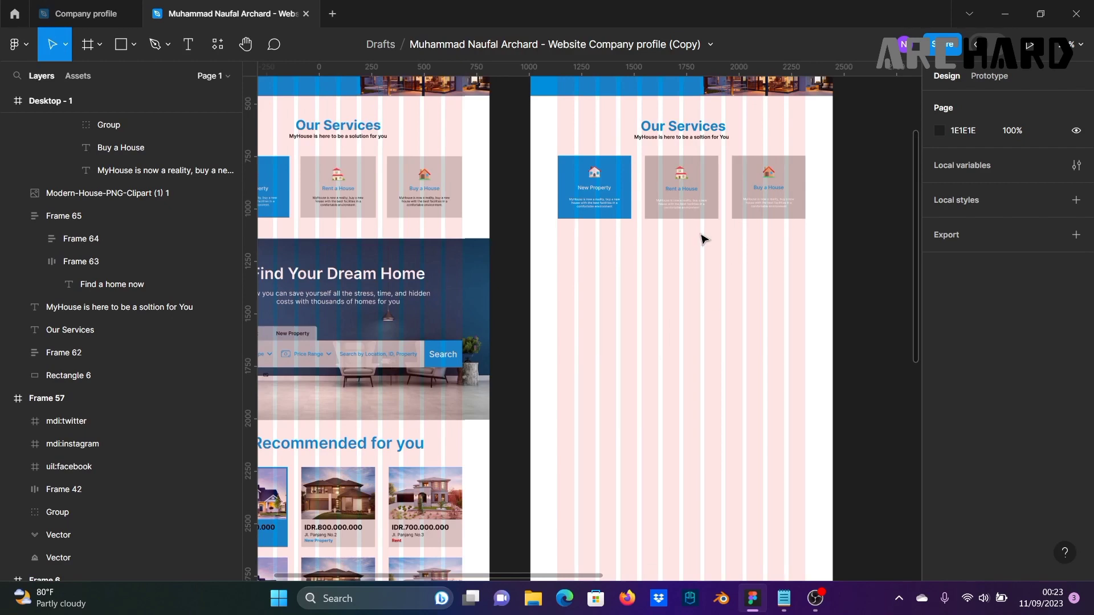
{"action": "left_click", "coordinate": [688, 206], "text": "ctrl"}
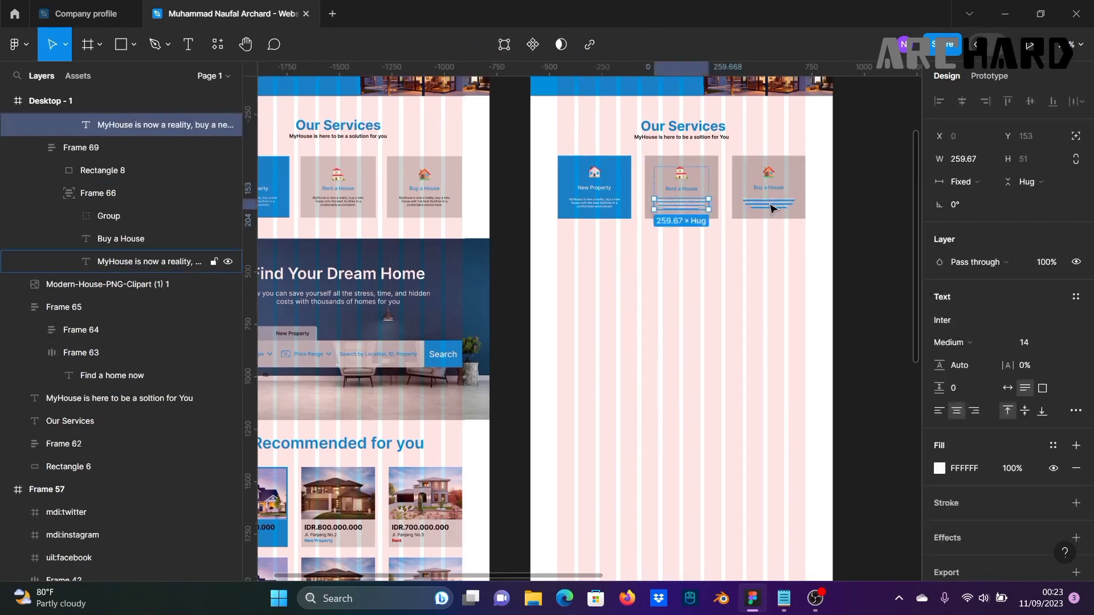
{"action": "left_click", "coordinate": [770, 209], "text": "shift"}
{"action": "left_click", "coordinate": [941, 504]}
{"action": "left_click_drag", "start_coordinate": [766, 367], "coordinate": [635, 532]}
{"action": "left_click", "coordinate": [882, 228]}
{"action": "left_click", "coordinate": [878, 232]}
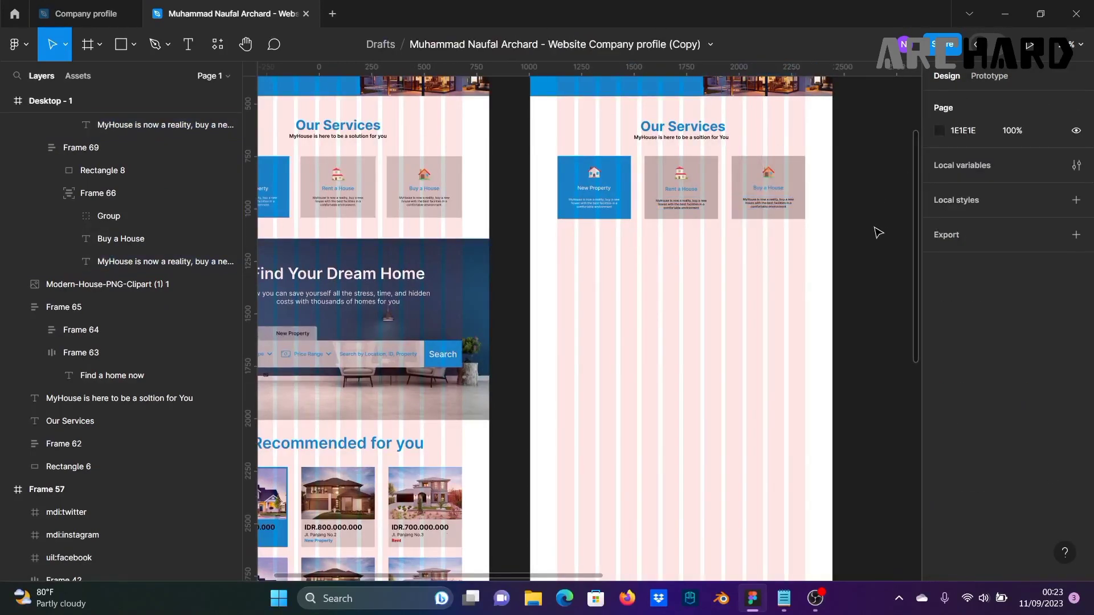
{"action": "scroll", "coordinate": [828, 293], "scroll_direction": "left", "scroll_amount": 2}
{"action": "scroll", "coordinate": [892, 292], "scroll_direction": "up", "scroll_amount": 5}
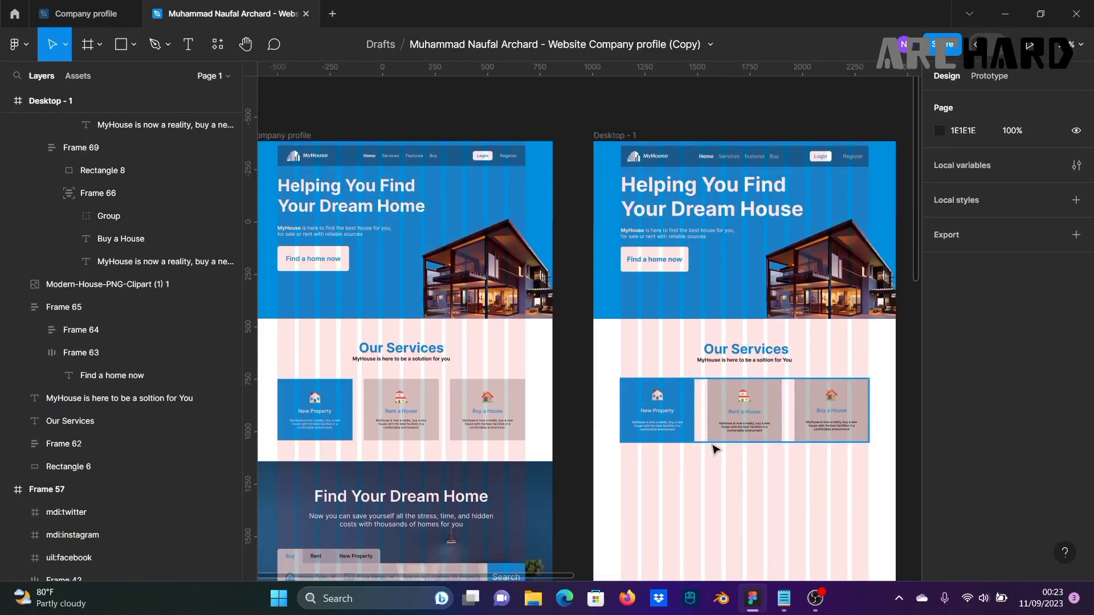
Step: Fix the subtitle typo so 'soltion' reads 'solution'
{"action": "scroll", "coordinate": [755, 415], "scroll_direction": "up", "scroll_amount": 4}
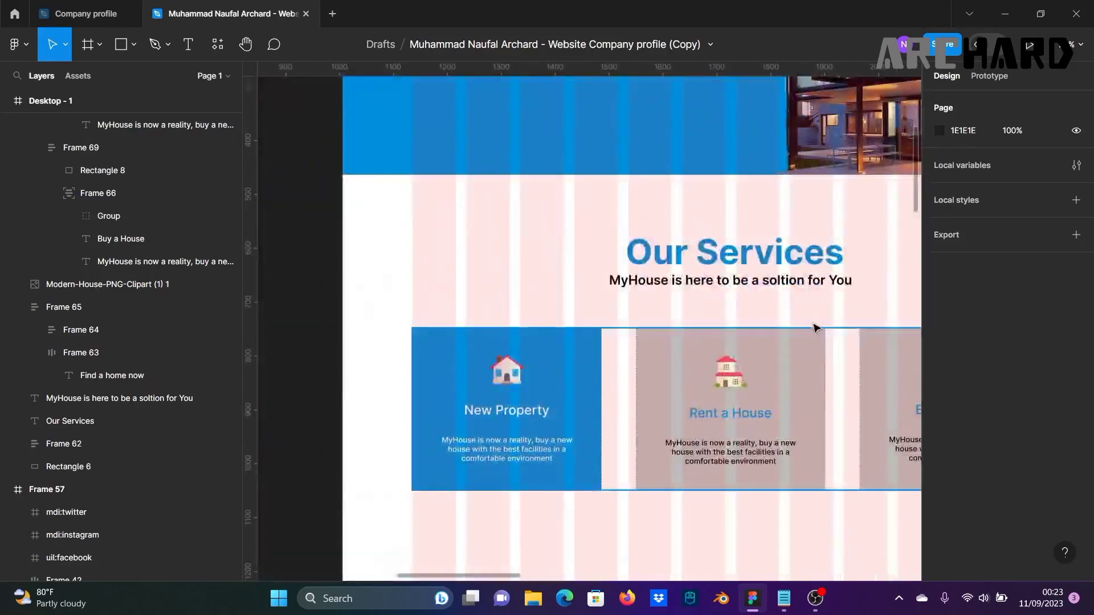
{"action": "double_click", "coordinate": [780, 284]}
{"action": "left_click", "coordinate": [784, 283]}
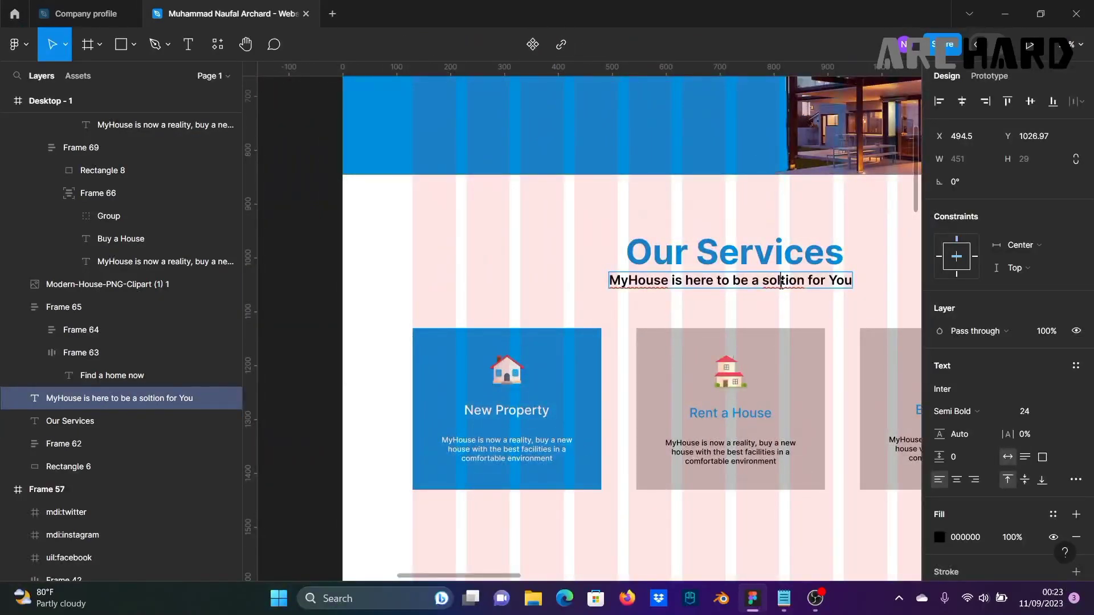
{"action": "type", "text": "u"}
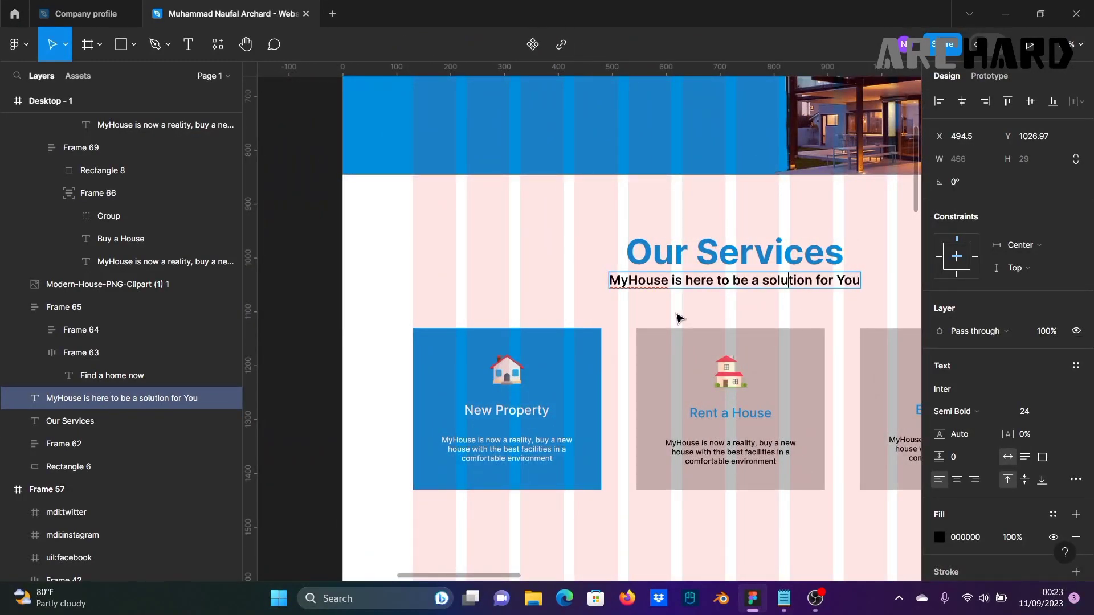
{"action": "scroll", "coordinate": [678, 318], "scroll_direction": "down", "scroll_amount": 4}
{"action": "key", "text": "Escape"}
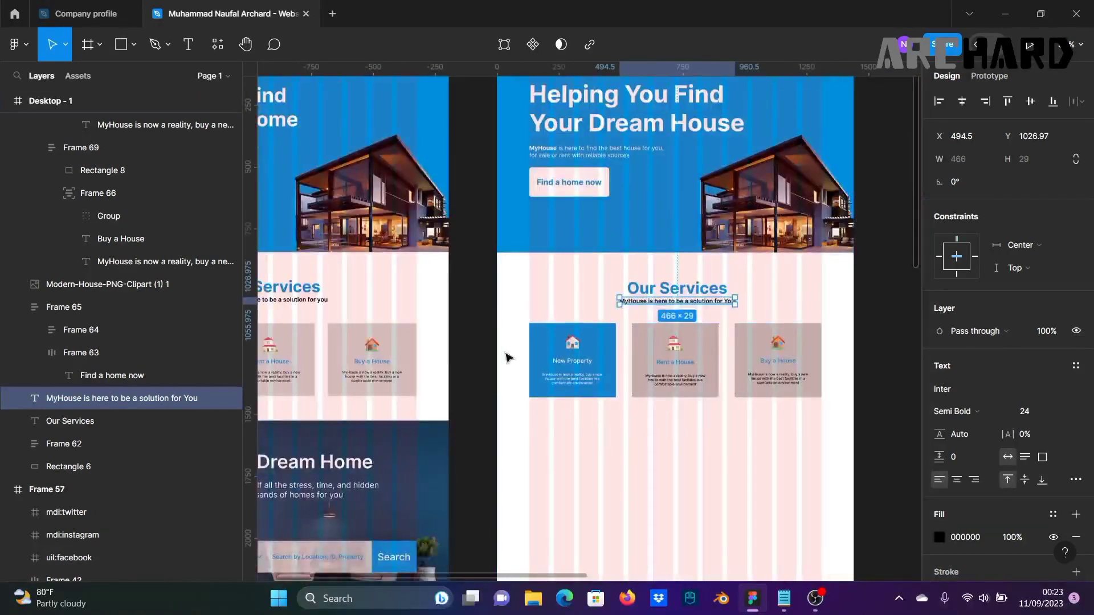
{"action": "left_click", "coordinate": [480, 348]}
Step: Wrap the Our Services heading and subtitle in auto layout Frame 71, centred horizontally
{"action": "left_click", "coordinate": [673, 291]}
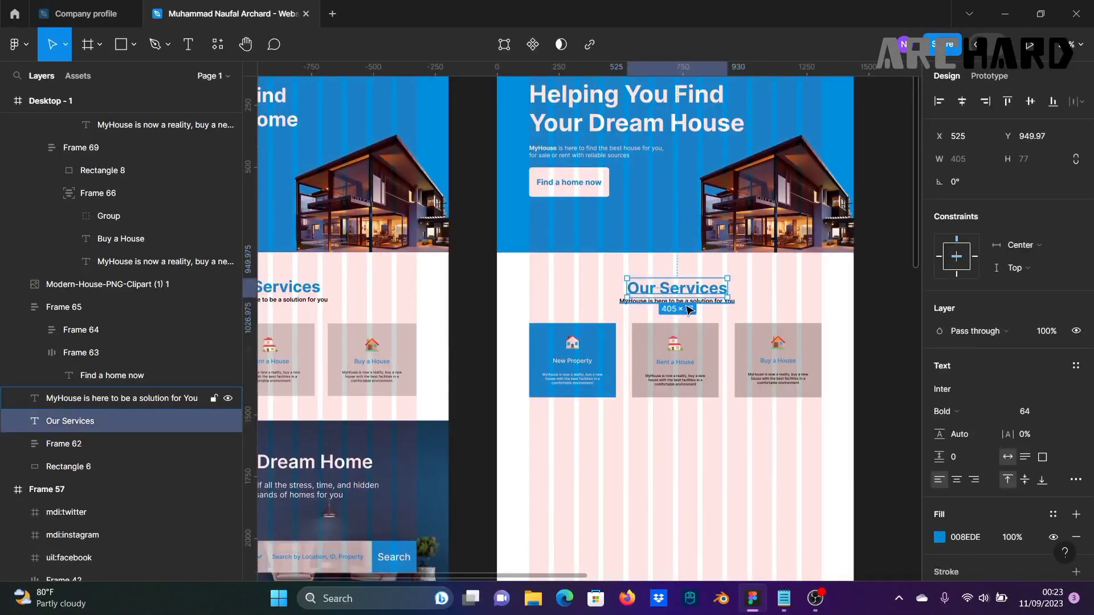
{"action": "left_click", "coordinate": [485, 302]}
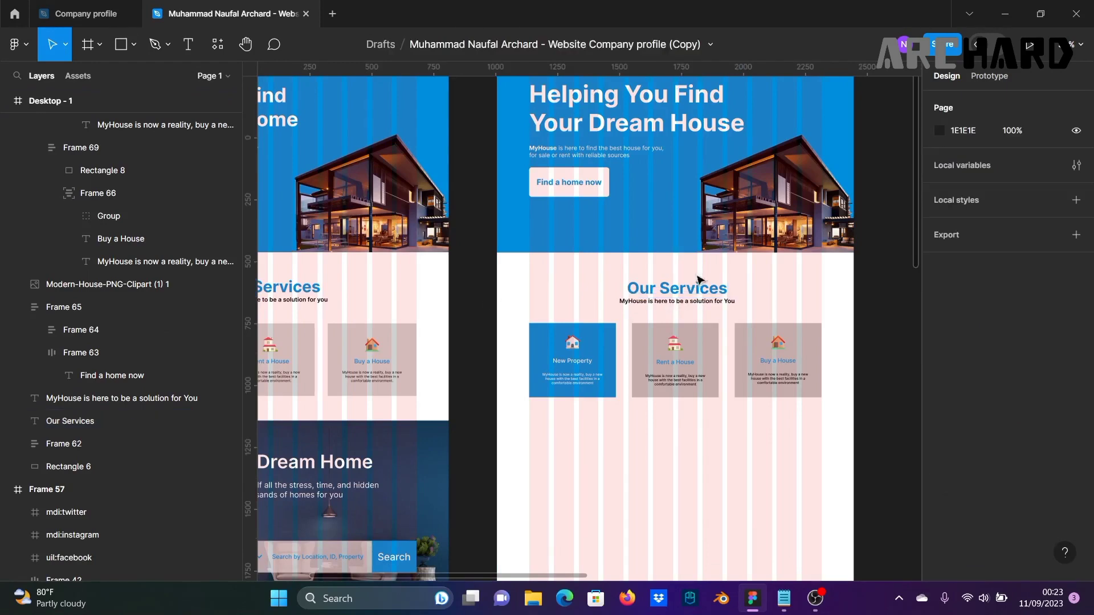
{"action": "left_click", "coordinate": [704, 293]}
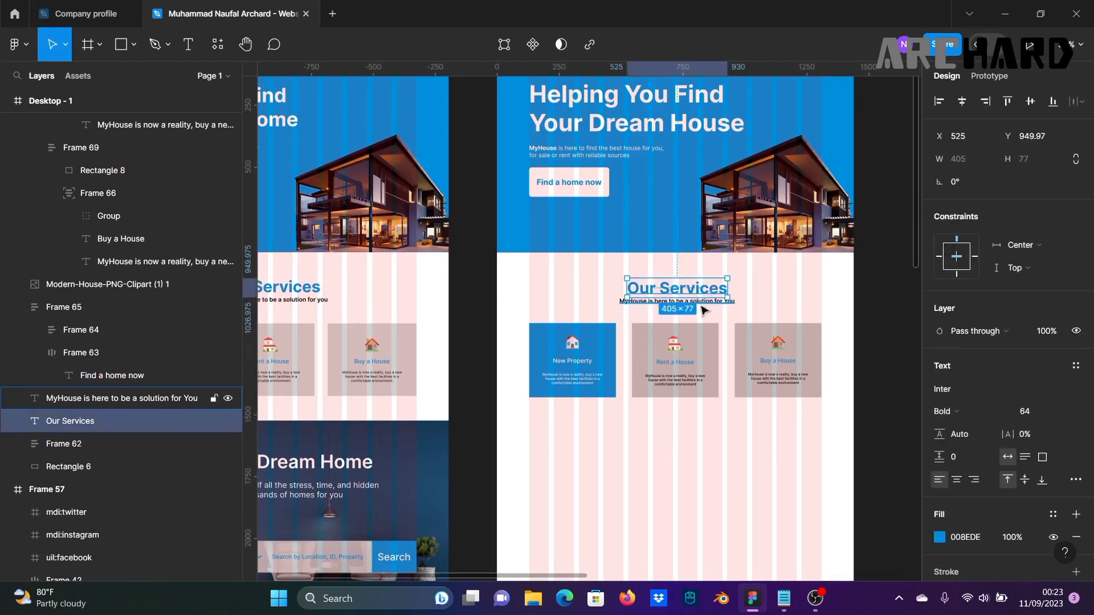
{"action": "left_click", "coordinate": [709, 302], "text": "shift"}
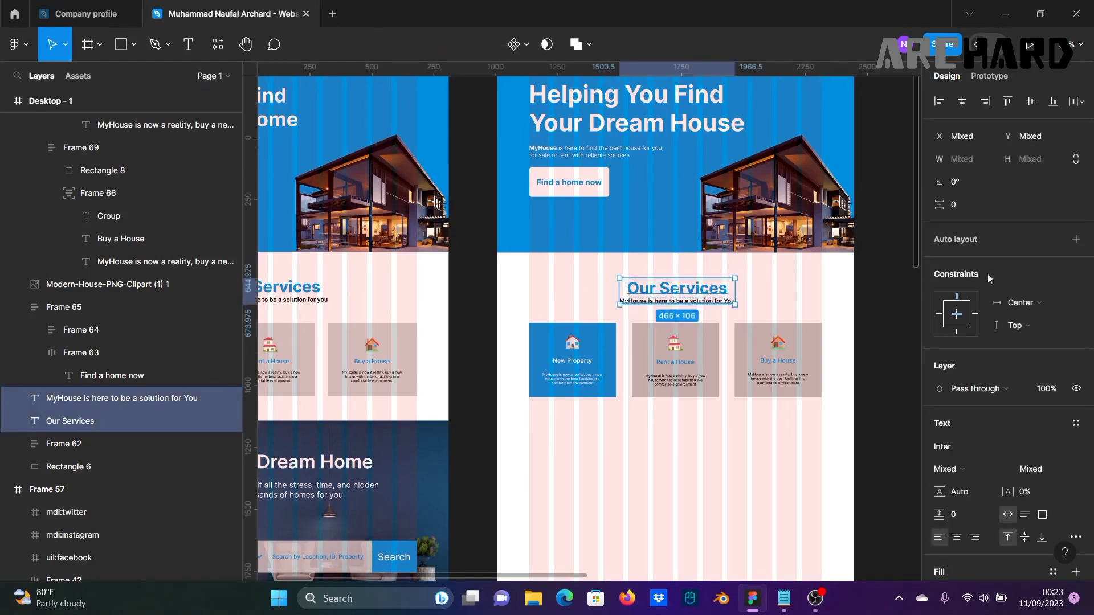
{"action": "left_click", "coordinate": [1082, 238]}
{"action": "left_click", "coordinate": [893, 319]}
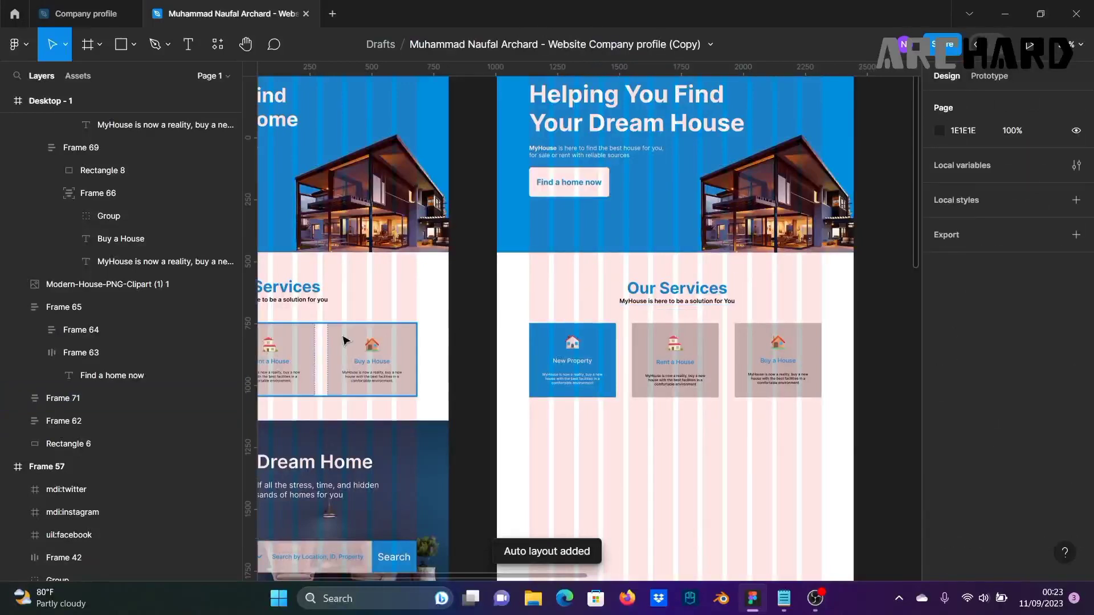
{"action": "left_click", "coordinate": [678, 290]}
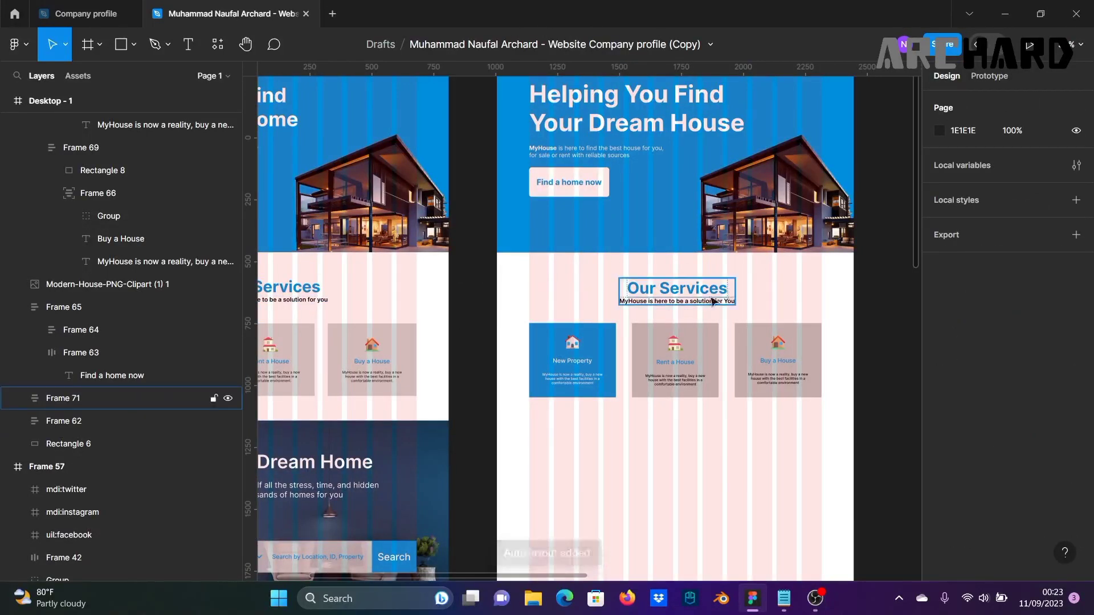
{"action": "left_click", "coordinate": [971, 103]}
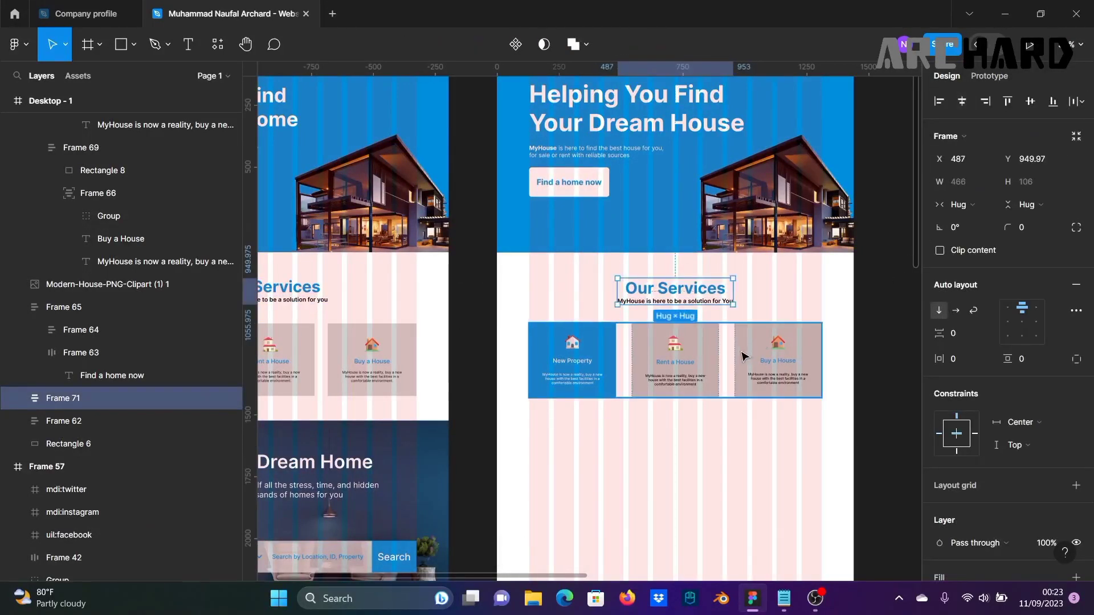
Step: Copy the 1440×864.92 living-room image into Desktop - 1, aligned and nudged up beneath the service cards
{"action": "left_click", "coordinate": [888, 340]}
{"action": "scroll", "coordinate": [892, 330], "scroll_direction": "down", "scroll_amount": 5}
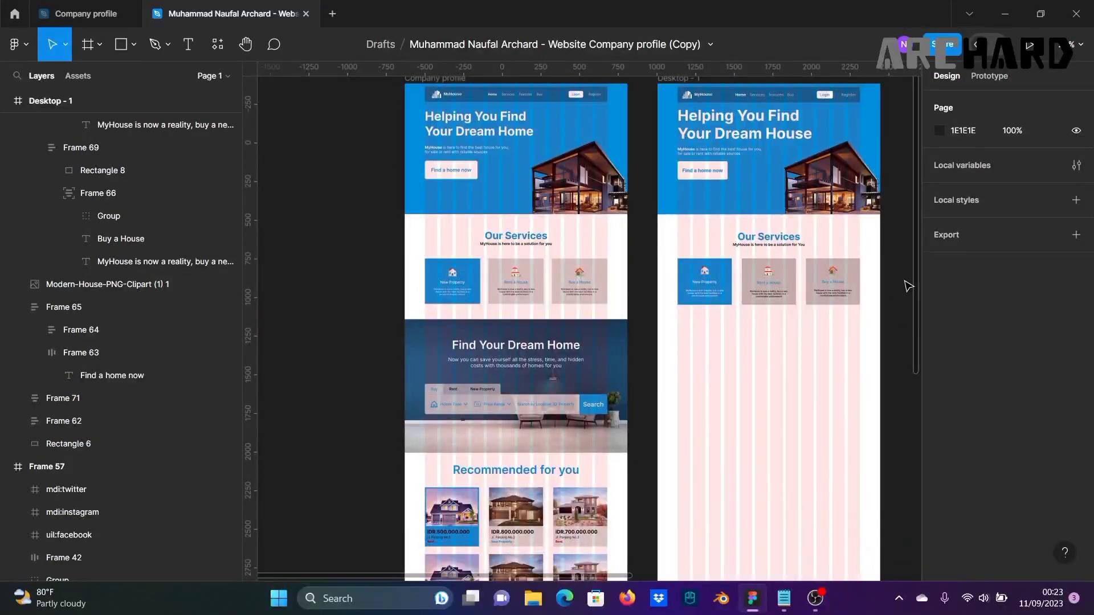
{"action": "scroll", "coordinate": [740, 419], "scroll_direction": "up", "scroll_amount": 4}
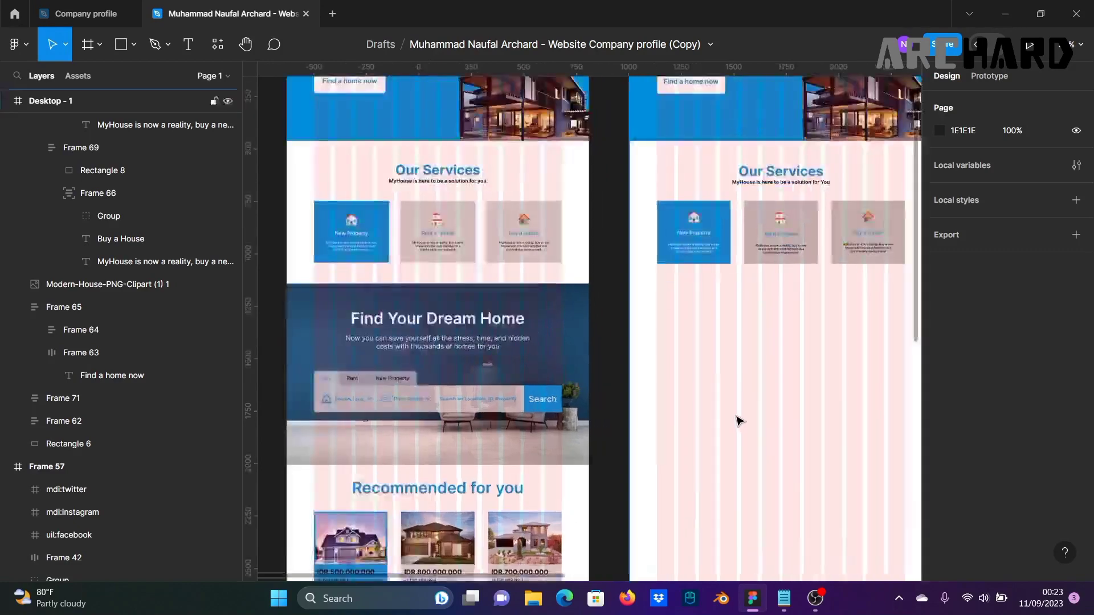
{"action": "scroll", "coordinate": [752, 387], "scroll_direction": "down", "scroll_amount": 3}
{"action": "scroll", "coordinate": [757, 387], "scroll_direction": "down", "scroll_amount": 3}
{"action": "scroll", "coordinate": [757, 387], "scroll_direction": "right", "scroll_amount": 2}
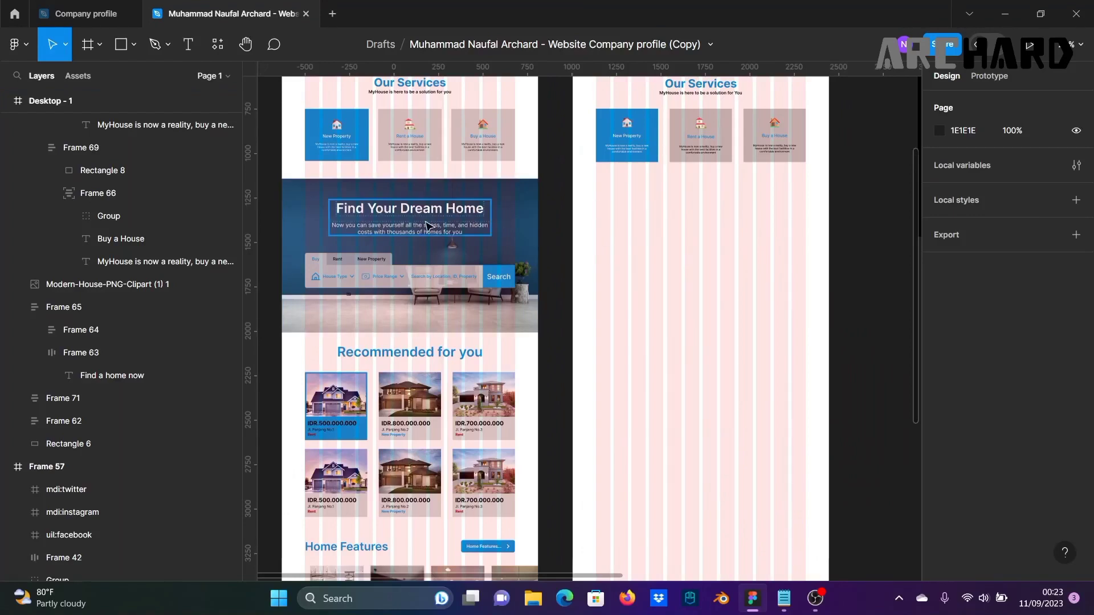
{"action": "left_click", "coordinate": [490, 253]}
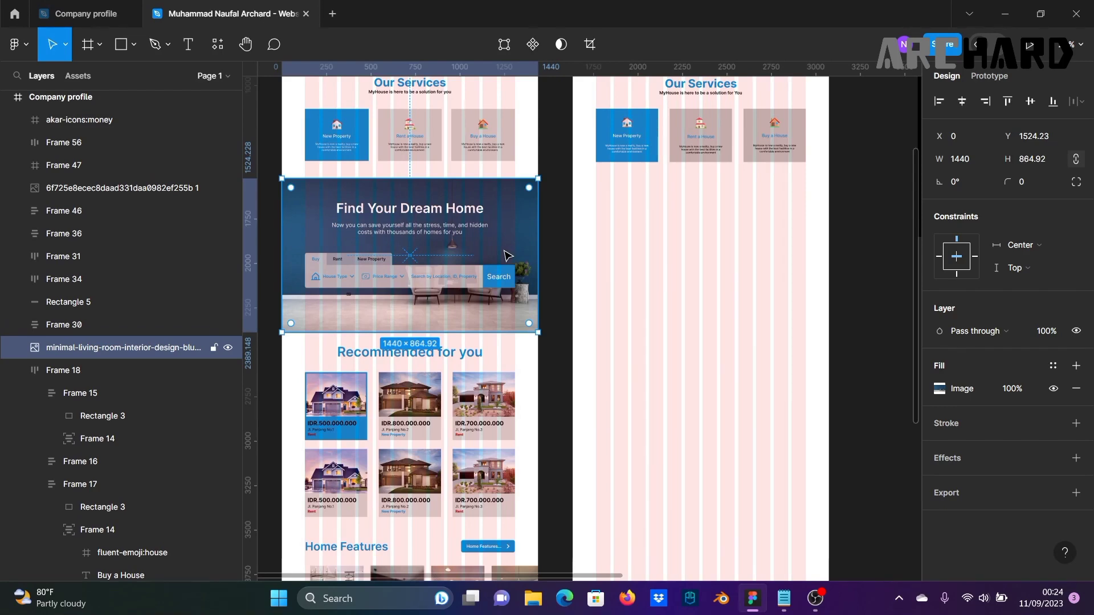
{"action": "left_click_drag", "start_coordinate": [509, 252], "coordinate": [794, 247]}
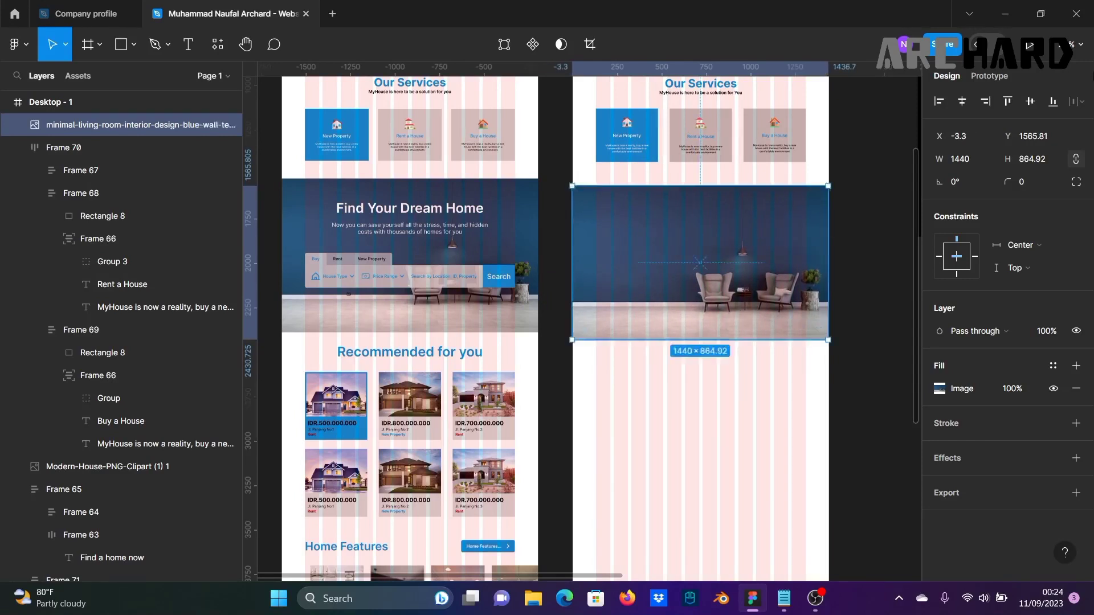
{"action": "left_click", "coordinate": [964, 100]}
{"action": "key", "text": "shift+Up"}
{"action": "key", "text": "shift+Up"}
{"action": "key", "text": "shift+Up"}
{"action": "key", "text": "shift+Up"}
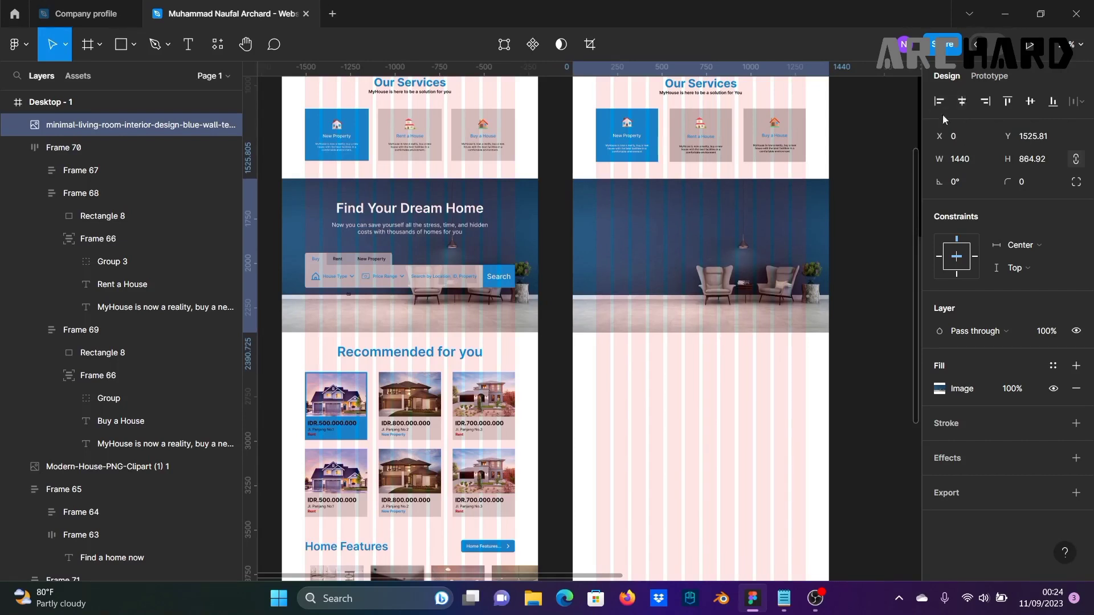
{"action": "left_click", "coordinate": [909, 289]}
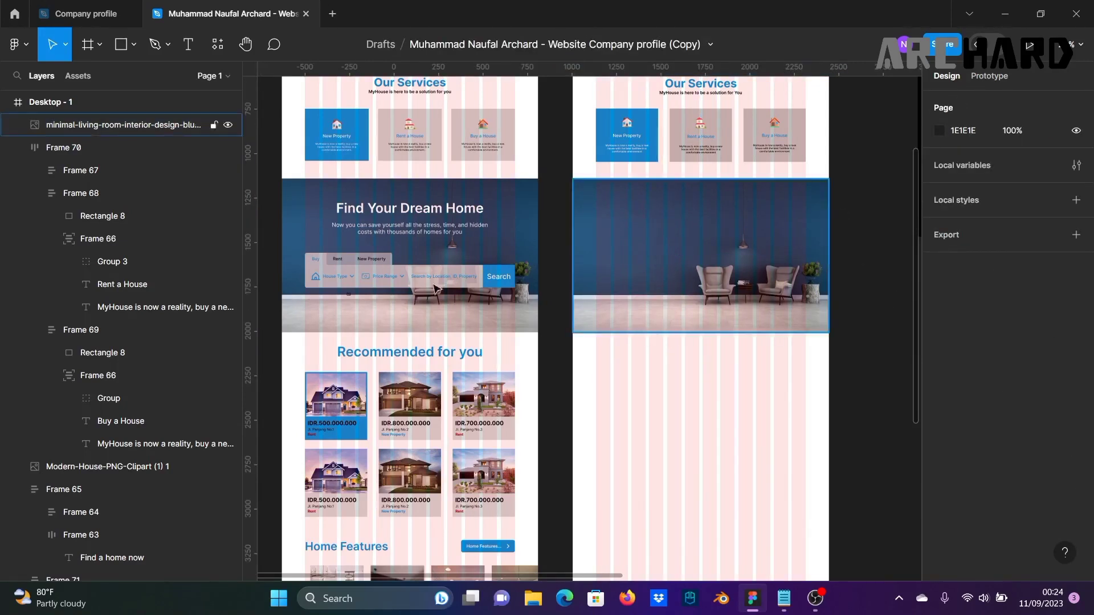
{"action": "scroll", "coordinate": [404, 202], "scroll_direction": "up", "scroll_amount": 3}
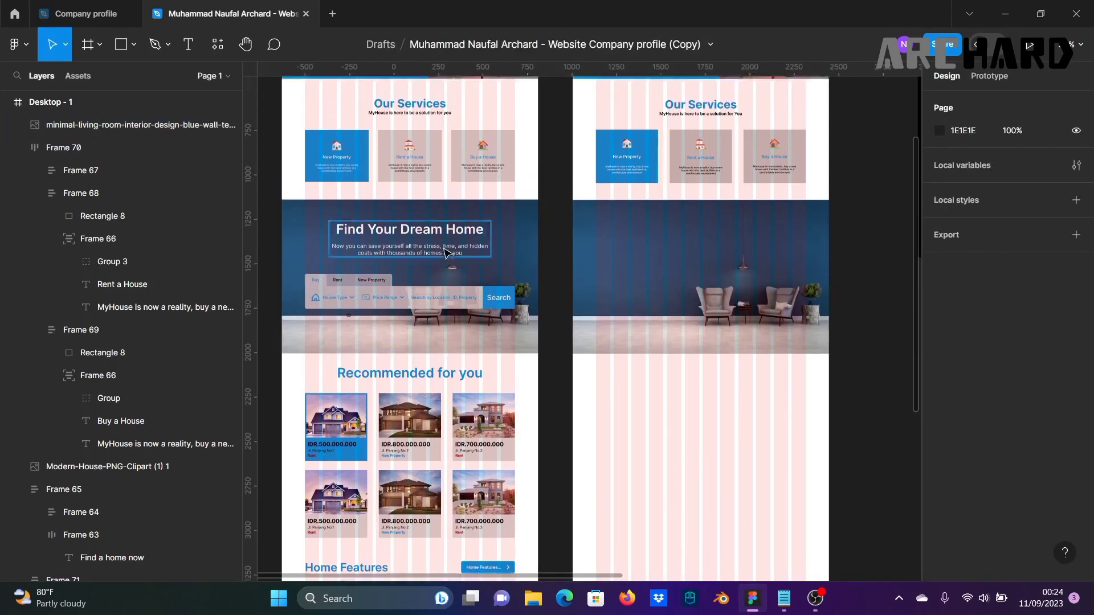
Step: Move the copied Our Services text onto the room image, bring it to front and make it white FFFFFF
{"action": "double_click", "coordinate": [714, 177]}
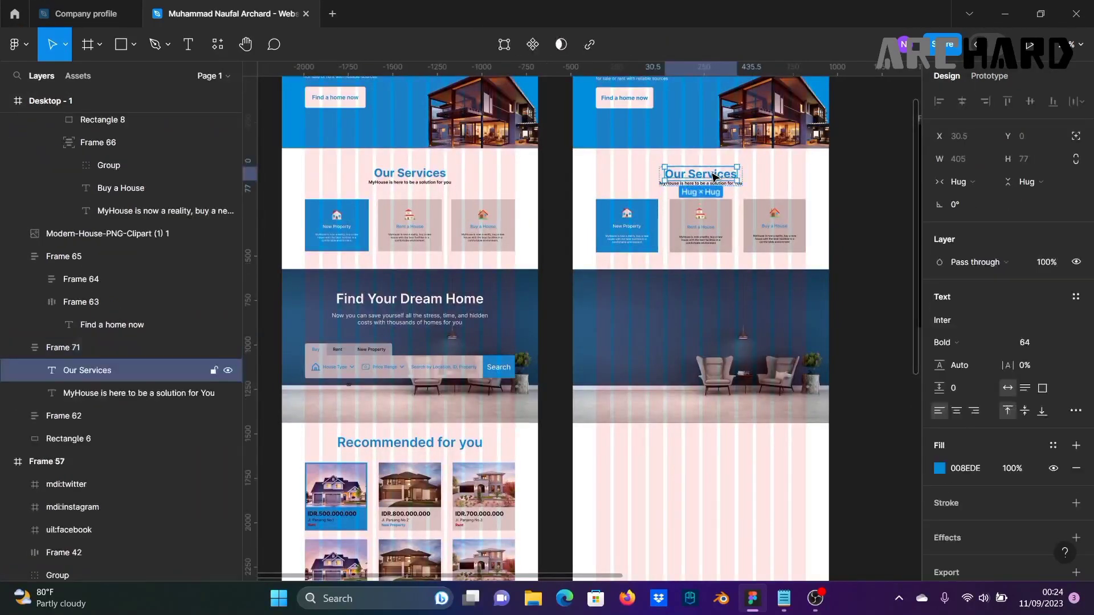
{"action": "left_click_drag", "start_coordinate": [714, 177], "coordinate": [653, 312]}
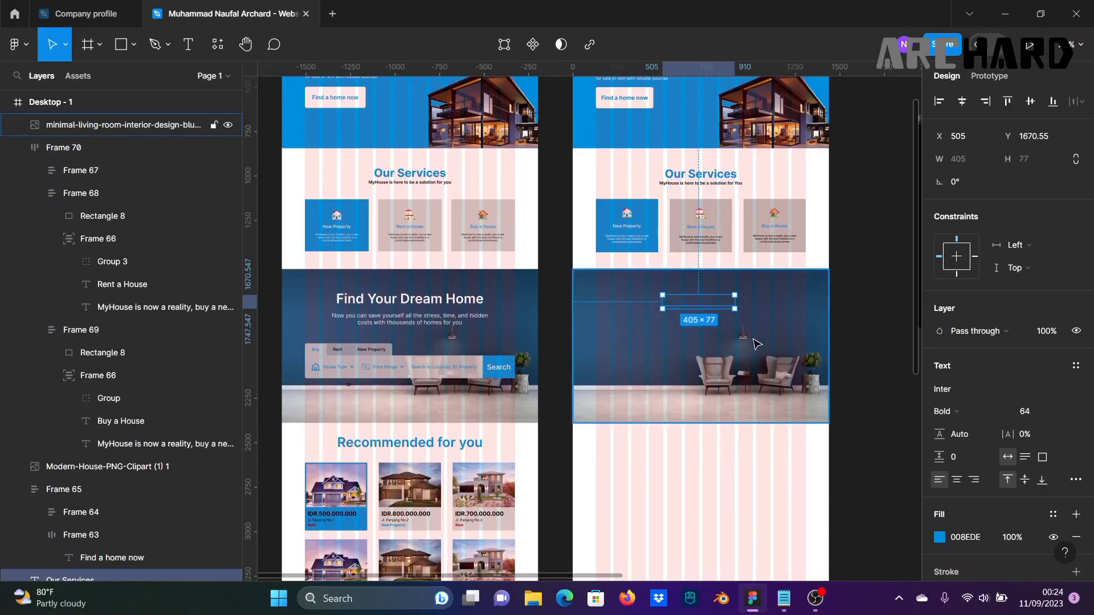
{"action": "right_click", "coordinate": [712, 301]}
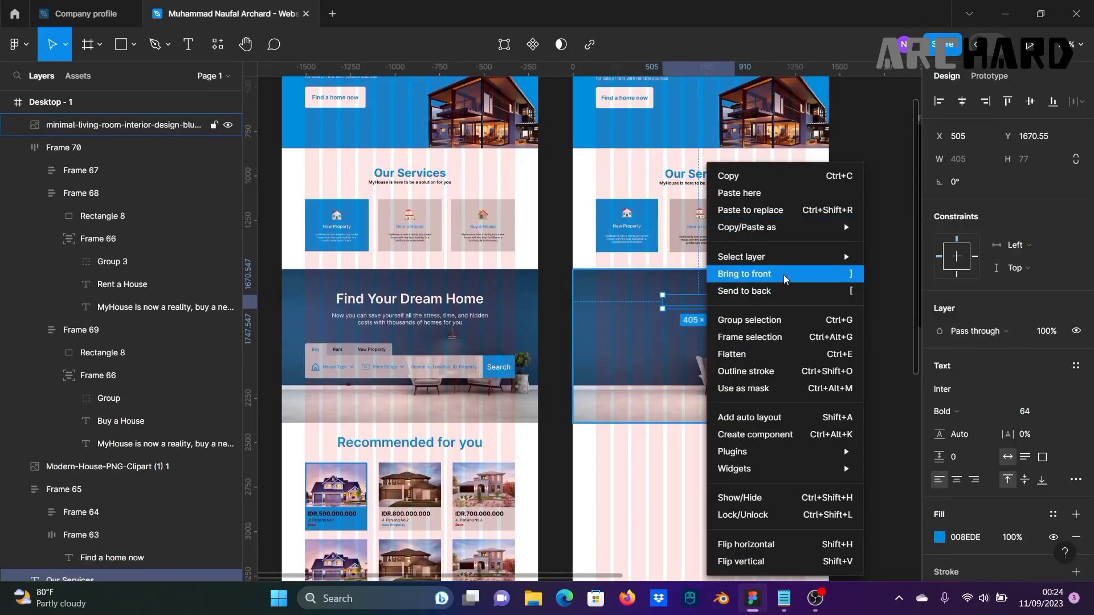
{"action": "left_click", "coordinate": [741, 274]}
{"action": "left_click", "coordinate": [943, 540]}
{"action": "left_click_drag", "start_coordinate": [769, 292], "coordinate": [708, 154]}
{"action": "left_click", "coordinate": [909, 172]}
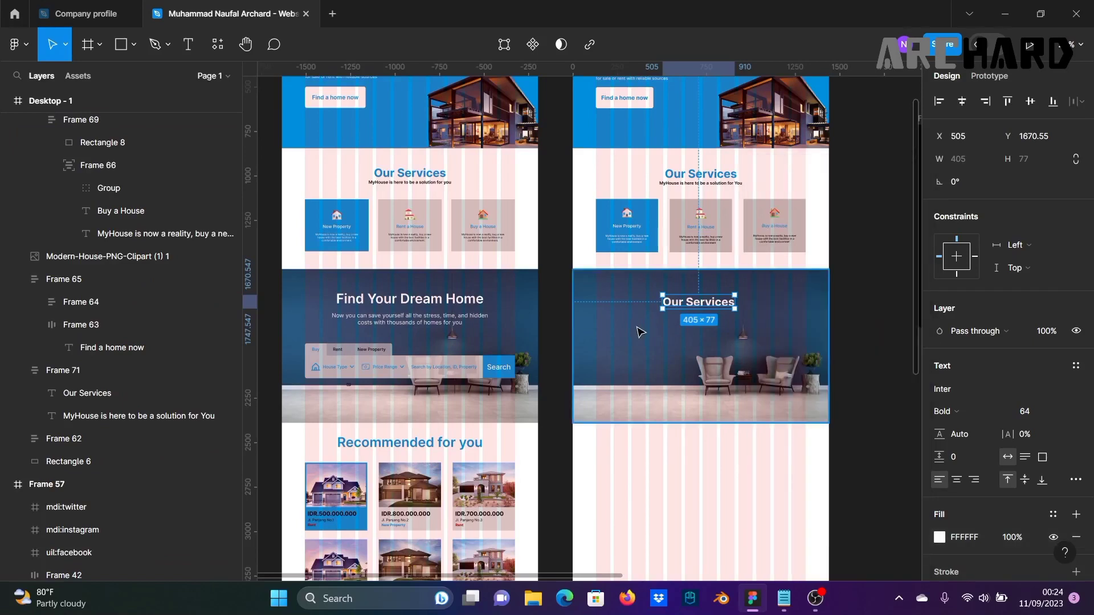
Step: Change the text to 'Find Your Dream Home' at size 70, centred horizontally and nudged up 30 px
{"action": "double_click", "coordinate": [705, 306]}
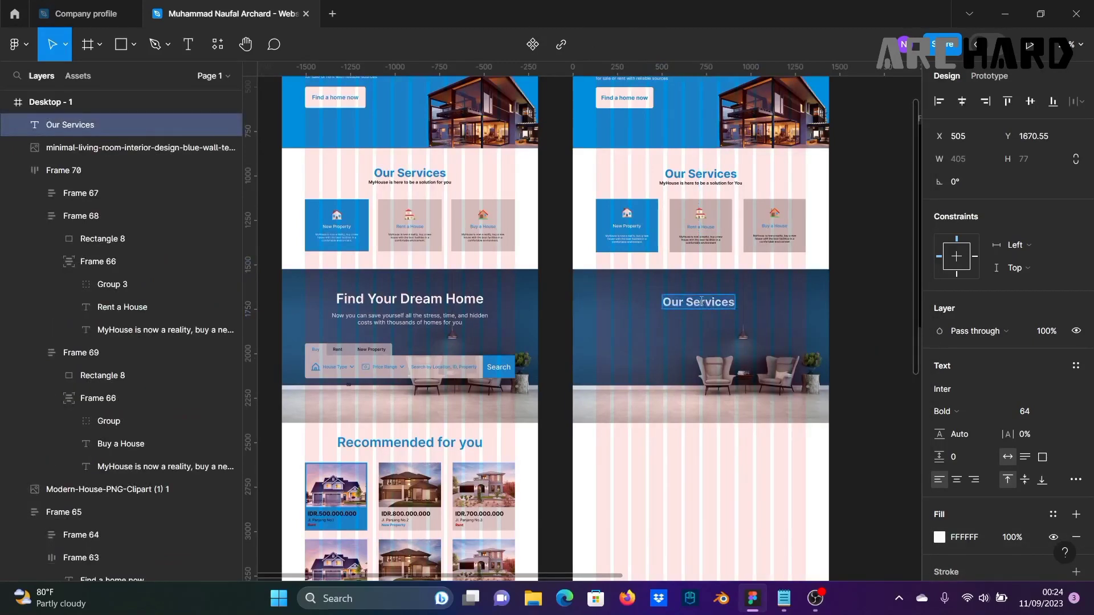
{"action": "type", "text": "Find"}
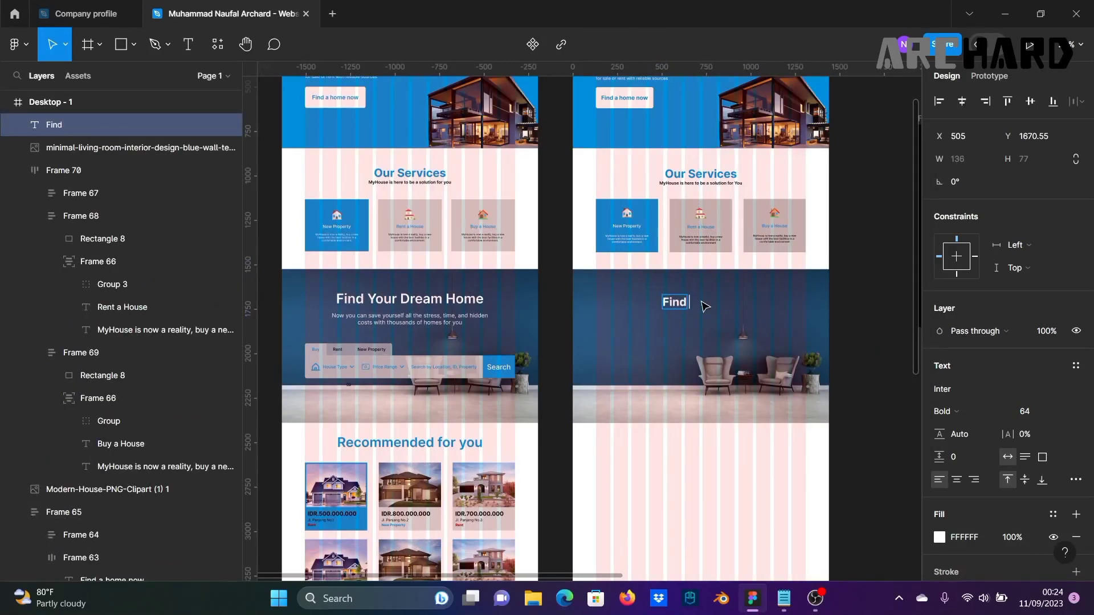
{"action": "type", "text": " Your Dream"}
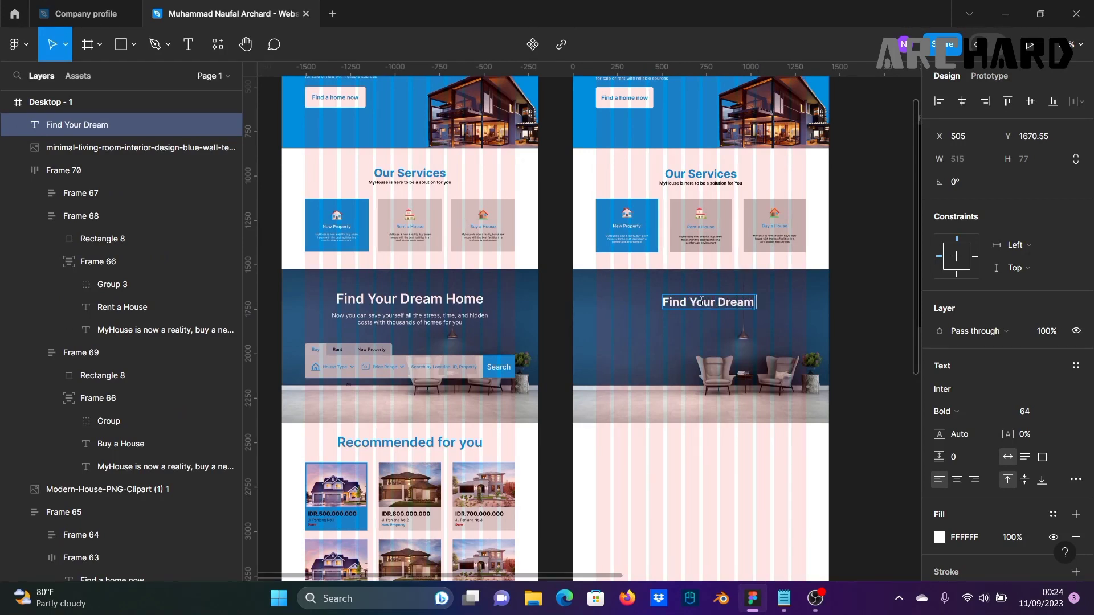
{"action": "type", "text": " Home"}
{"action": "key", "text": "Escape"}
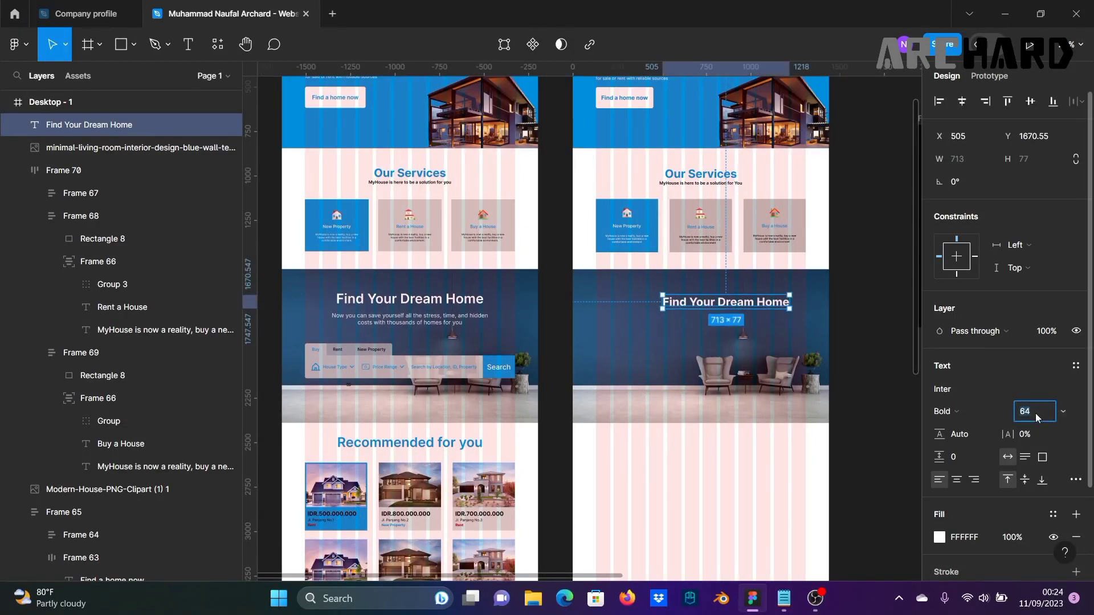
{"action": "left_click", "coordinate": [1035, 413]}
{"action": "type", "text": "70"}
{"action": "key", "text": "Return"}
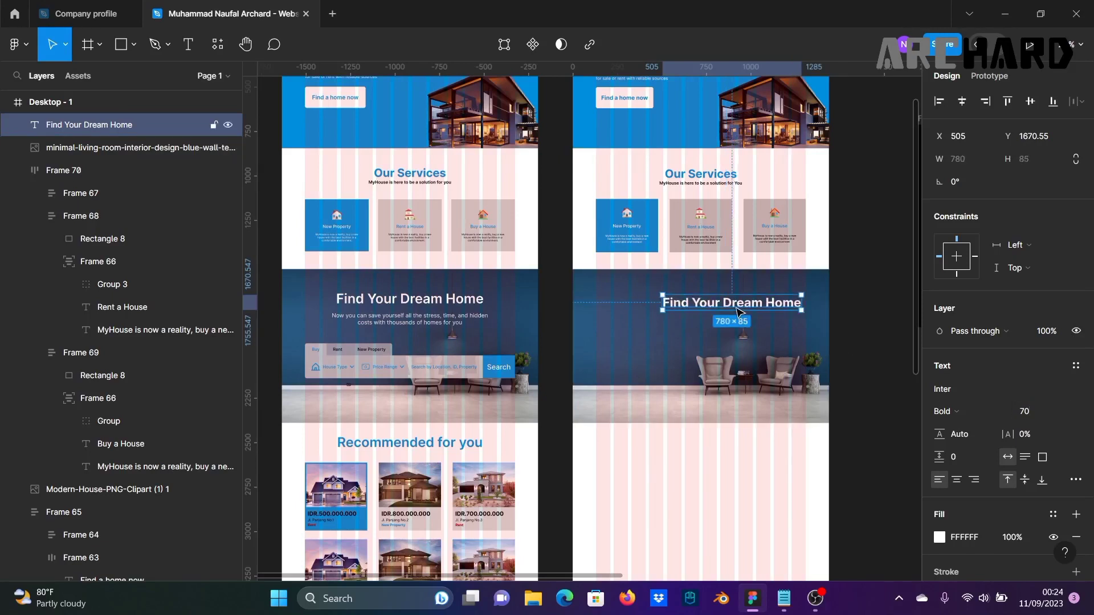
{"action": "left_click", "coordinate": [964, 102]}
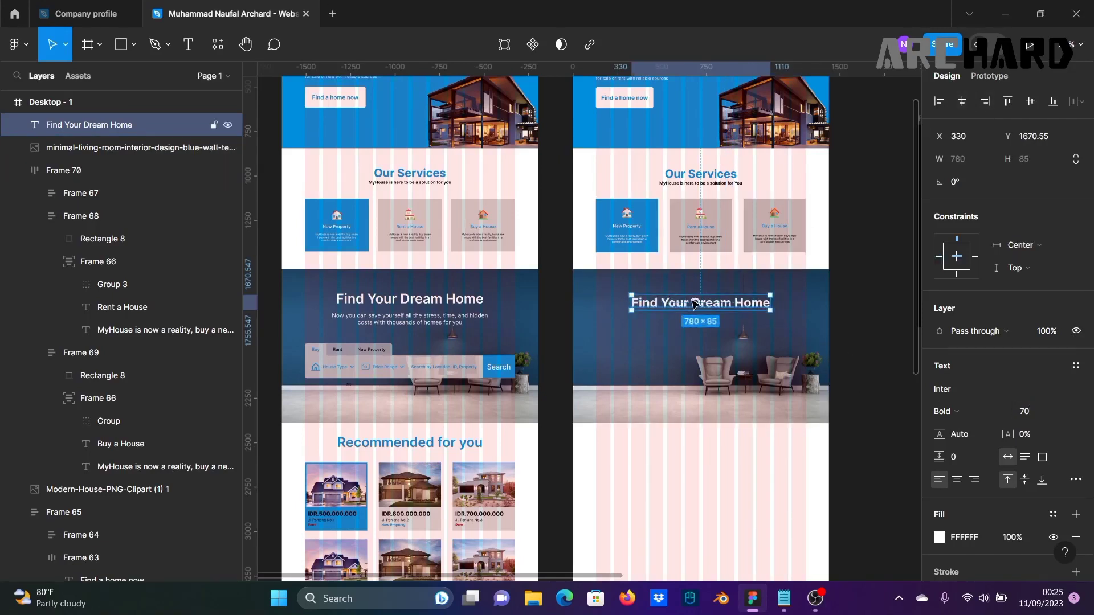
{"action": "key", "text": "shift+Up"}
{"action": "key", "text": "shift+Up"}
{"action": "key", "text": "shift+Up"}
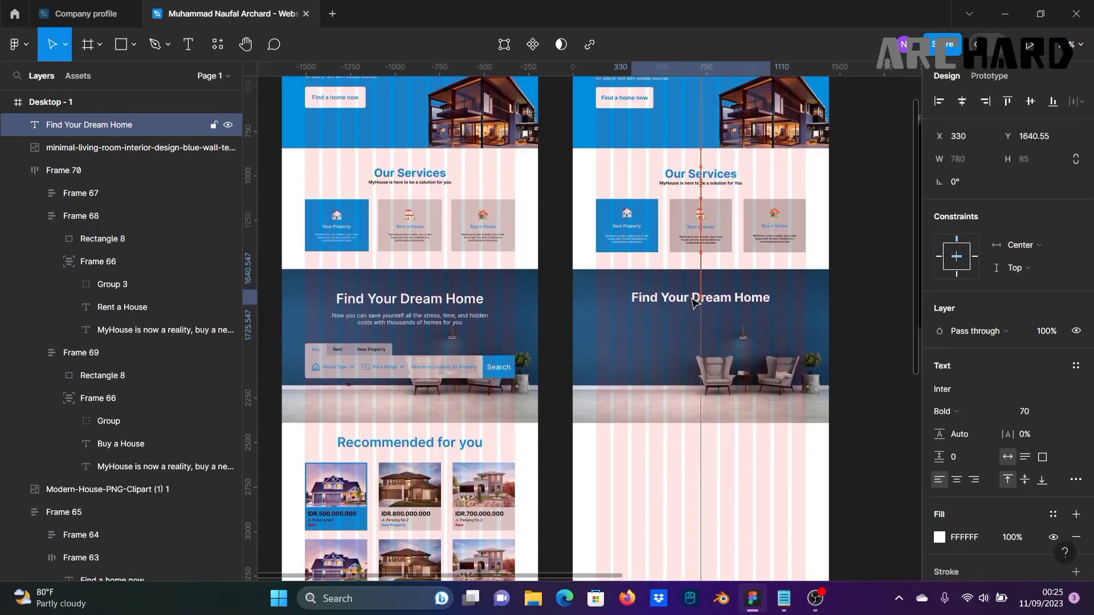
Step: Change the Find Your Dream Home heading's font weight to Semi Bold
{"action": "left_click", "coordinate": [878, 325]}
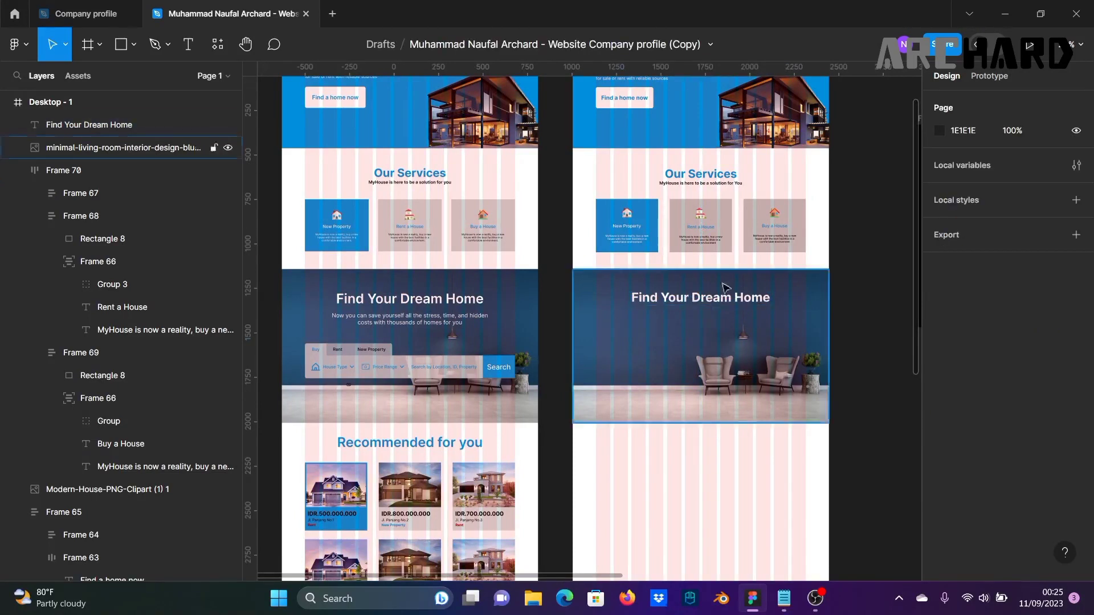
{"action": "left_click", "coordinate": [691, 302]}
{"action": "left_click", "coordinate": [974, 418]}
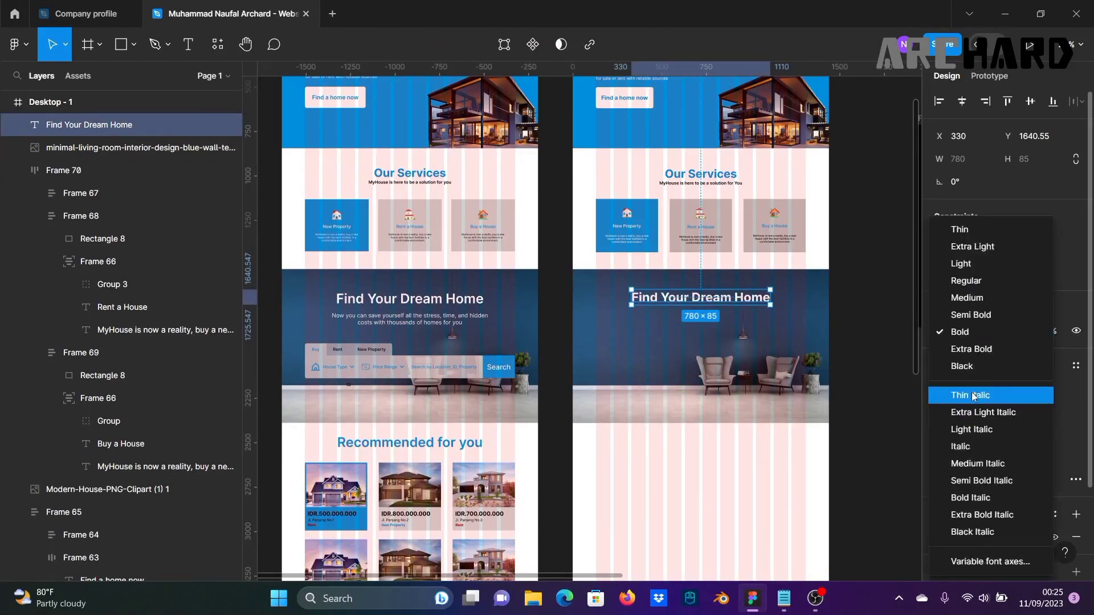
{"action": "left_click", "coordinate": [981, 312]}
{"action": "left_click", "coordinate": [868, 338]}
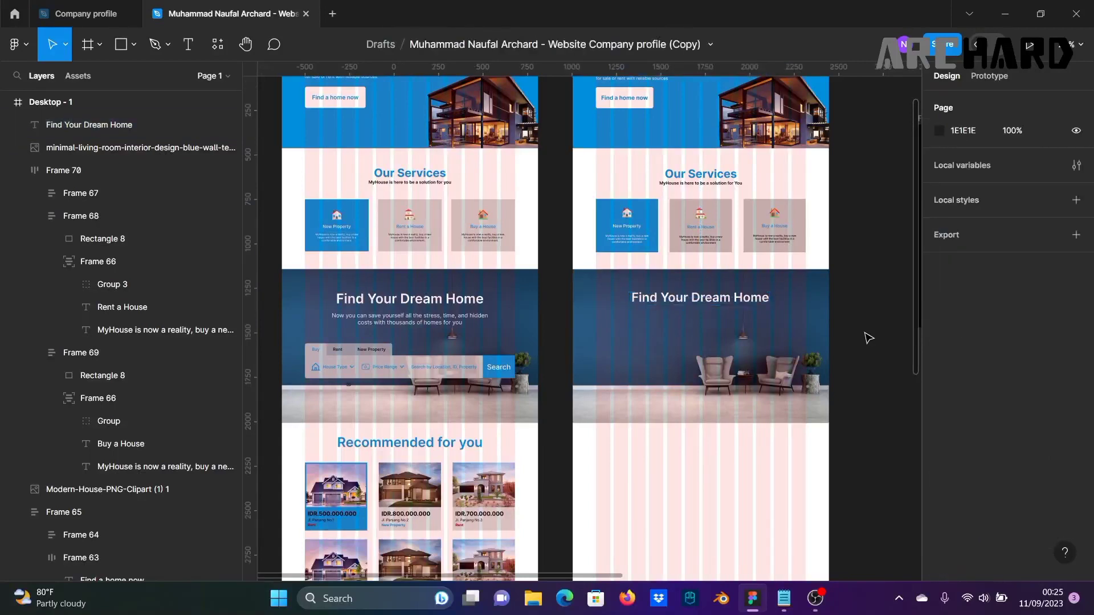
{"action": "left_click", "coordinate": [743, 300]}
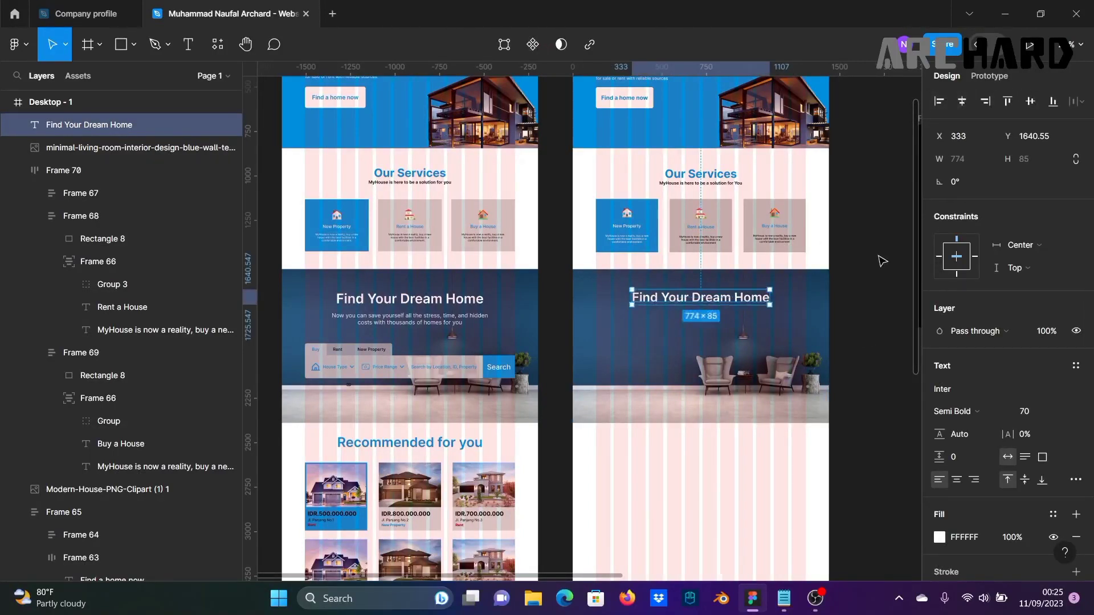
Step: Alt-drag a duplicate of the right-hand heading just below the original
{"action": "left_click", "coordinate": [860, 324]}
{"action": "scroll", "coordinate": [861, 324], "scroll_direction": "down", "scroll_amount": 3}
{"action": "scroll", "coordinate": [703, 432], "scroll_direction": "up", "scroll_amount": 3}
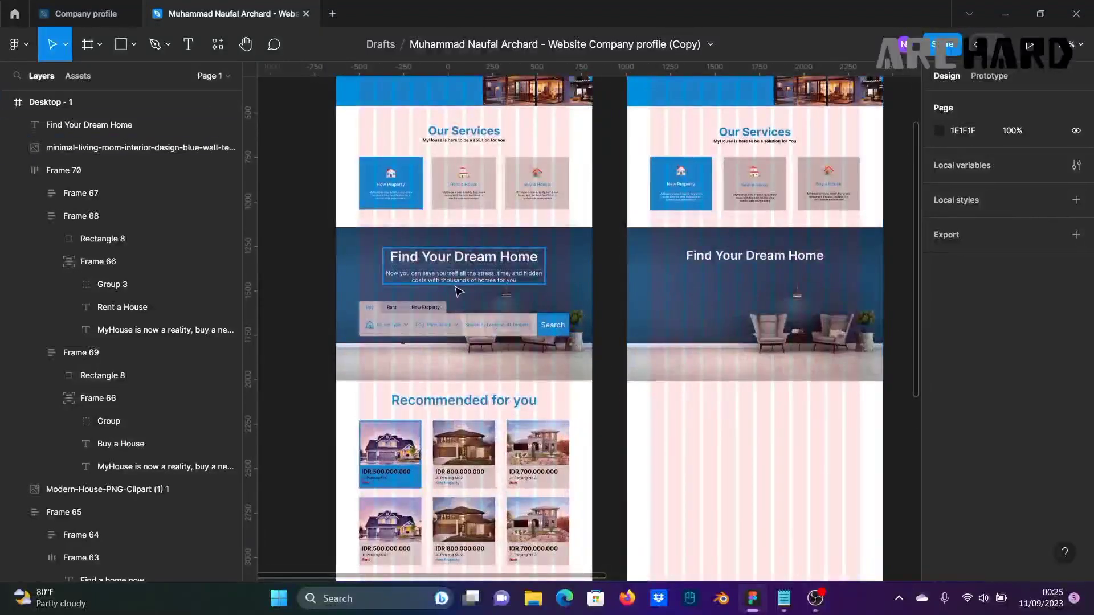
{"action": "scroll", "coordinate": [503, 289], "scroll_direction": "up", "scroll_amount": 2}
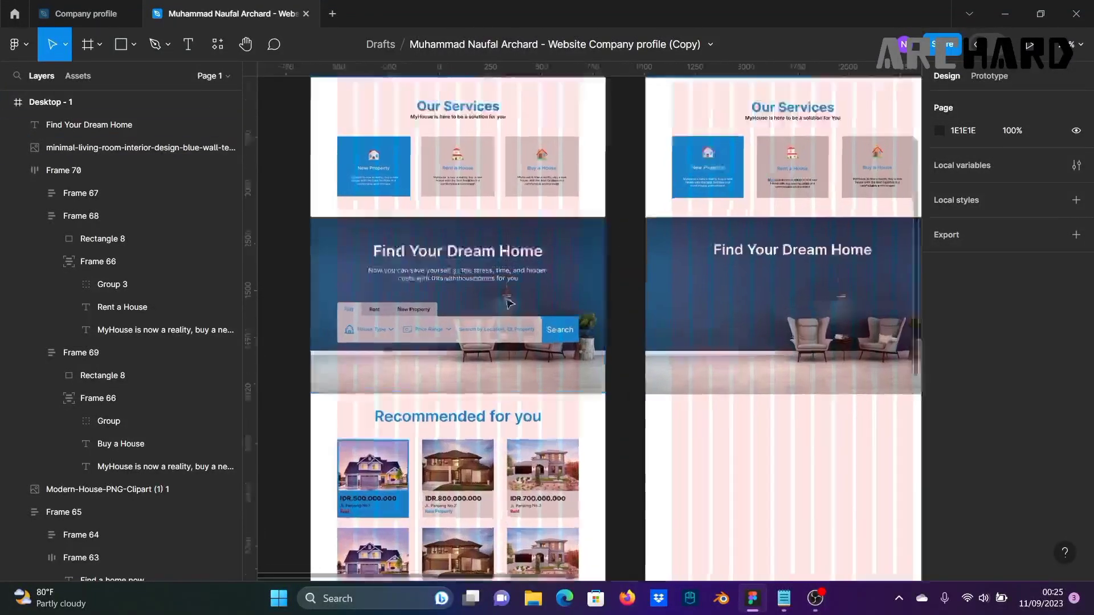
{"action": "left_click", "coordinate": [771, 256]}
{"action": "left_click_drag", "start_coordinate": [772, 259], "coordinate": [770, 278]}
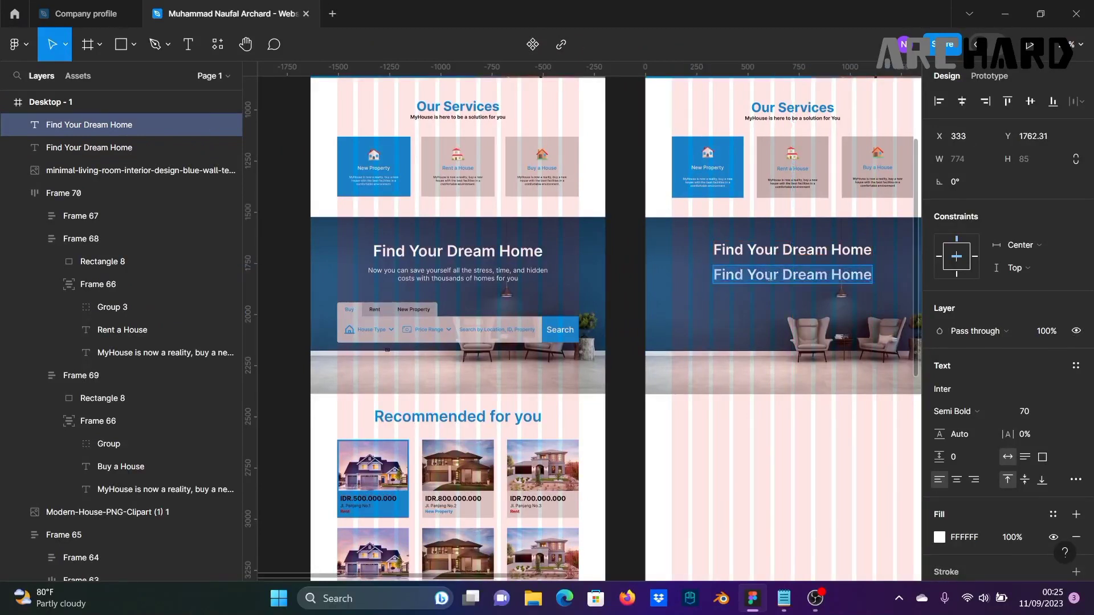
Step: Replace the copy's text with 'Now you can save yourself all the stress, time, and…'
{"action": "type", "text": "Now"}
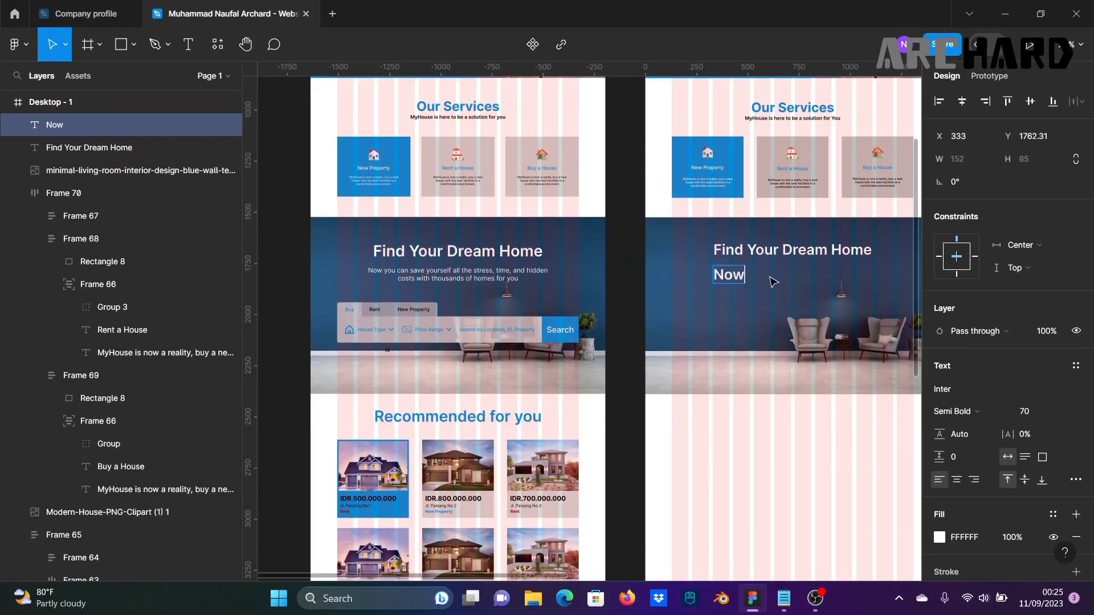
{"action": "type", "text": " you can save your"}
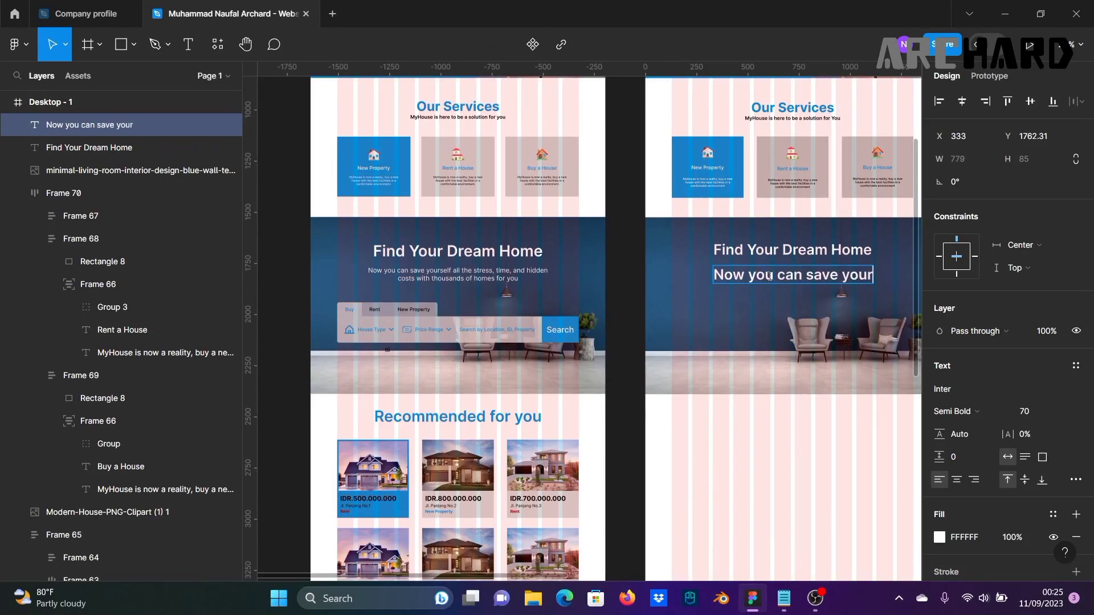
{"action": "type", "text": "self all"}
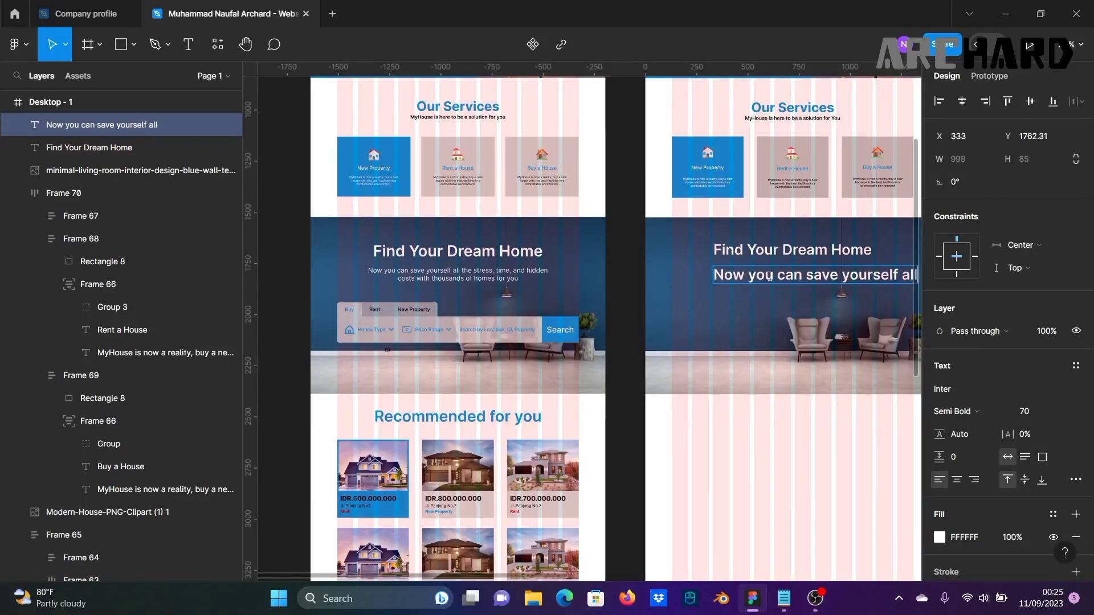
{"action": "type", "text": " the stress, time, and"}
{"action": "key", "text": "BackSpace"}
{"action": "type", "text": "n"}
{"action": "type", "text": " cost"}
{"action": "type", "text": "hou"}
{"action": "type", "text": " of"}
{"action": "type", "text": "mes"}
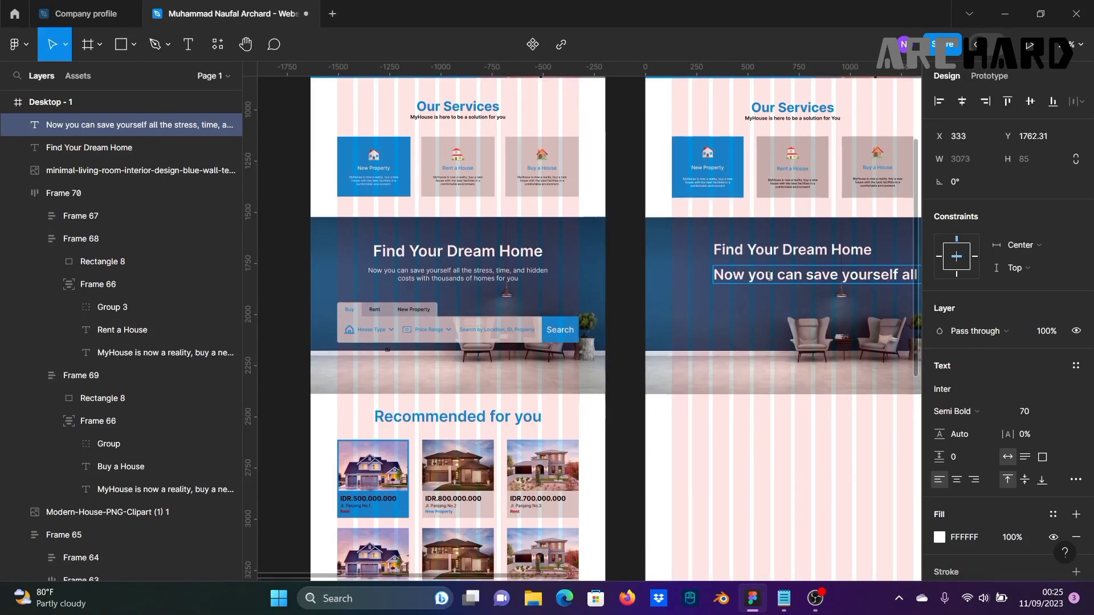
{"action": "left_click_drag", "start_coordinate": [851, 380], "coordinate": [441, 387]}
{"action": "scroll", "coordinate": [440, 388], "scroll_direction": "down", "scroll_amount": 2}
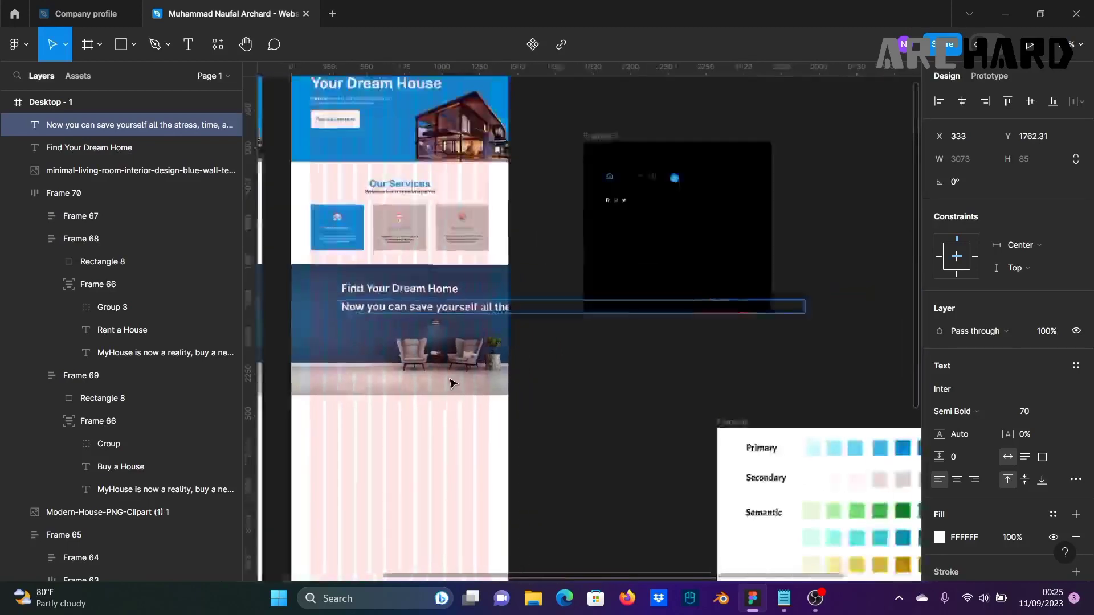
{"action": "key", "text": "Escape"}
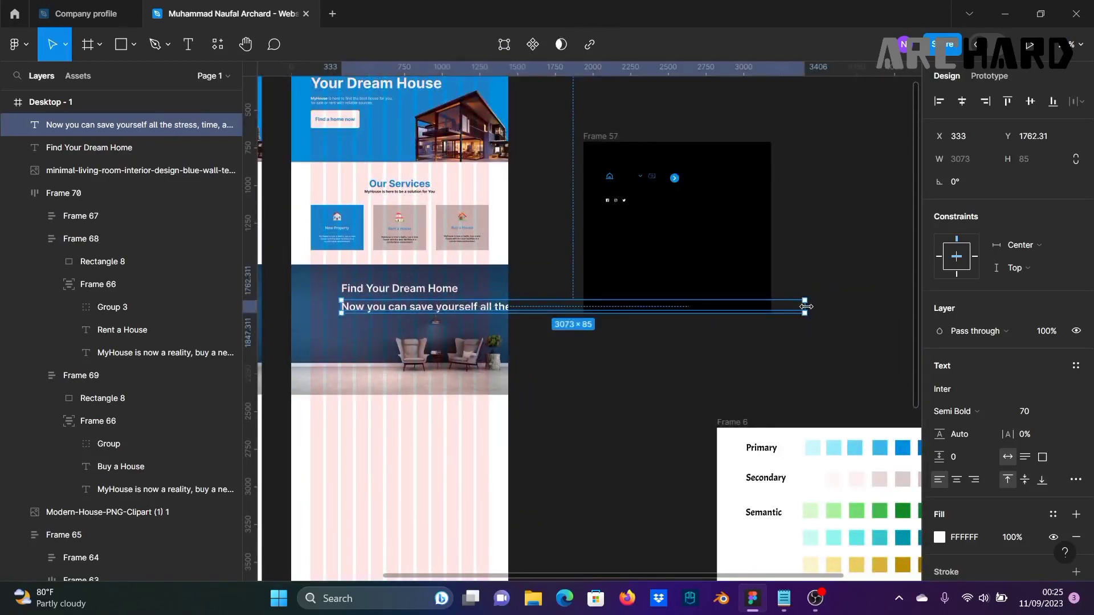
Step: Narrow the subtitle text box so the sentence wraps
{"action": "left_click_drag", "start_coordinate": [806, 306], "coordinate": [467, 348]}
{"action": "scroll", "coordinate": [507, 375], "scroll_direction": "down", "scroll_amount": 1}
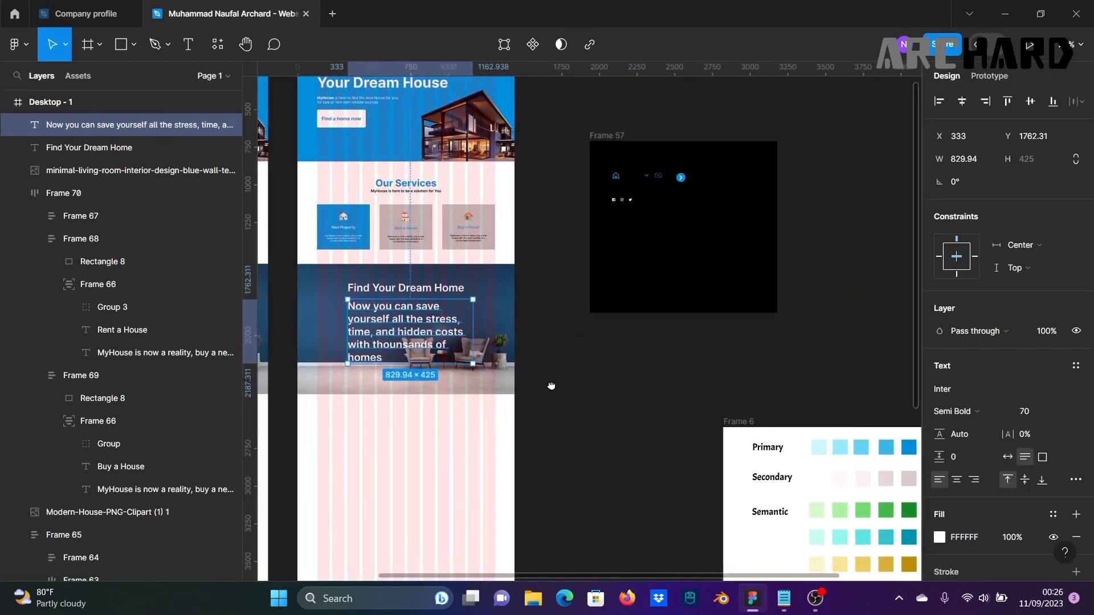
{"action": "scroll", "coordinate": [547, 371], "scroll_direction": "left", "scroll_amount": 5}
{"action": "scroll", "coordinate": [600, 369], "scroll_direction": "up", "scroll_amount": 2}
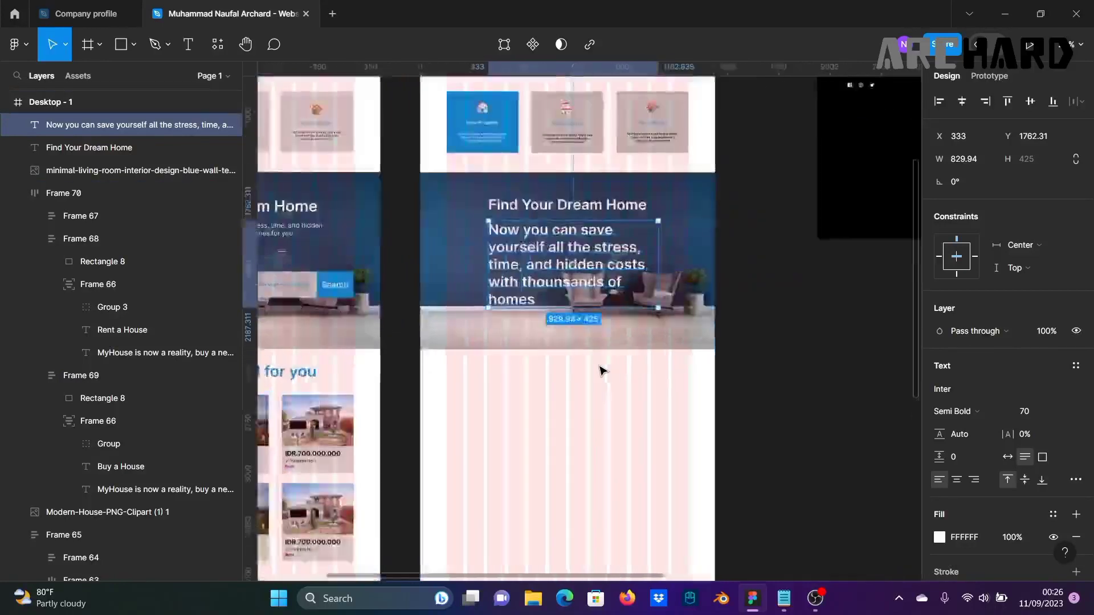
{"action": "scroll", "coordinate": [600, 371], "scroll_direction": "left", "scroll_amount": 4}
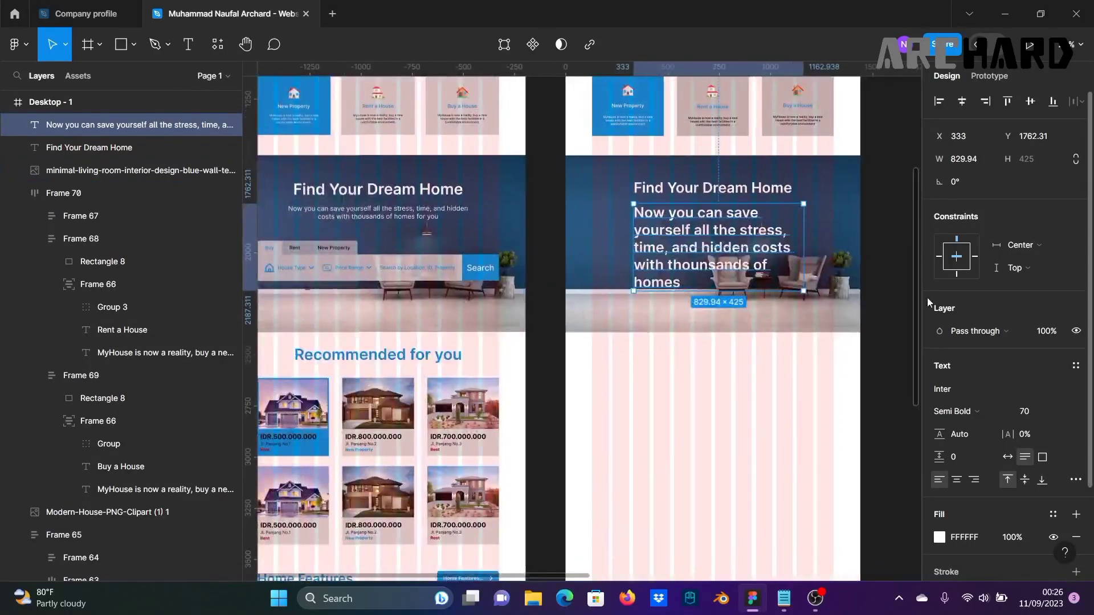
Step: Make the subtitle Inter Regular 32, centre-aligned, and position it under the heading
{"action": "left_click", "coordinate": [1062, 411]}
{"action": "left_click", "coordinate": [1042, 443]}
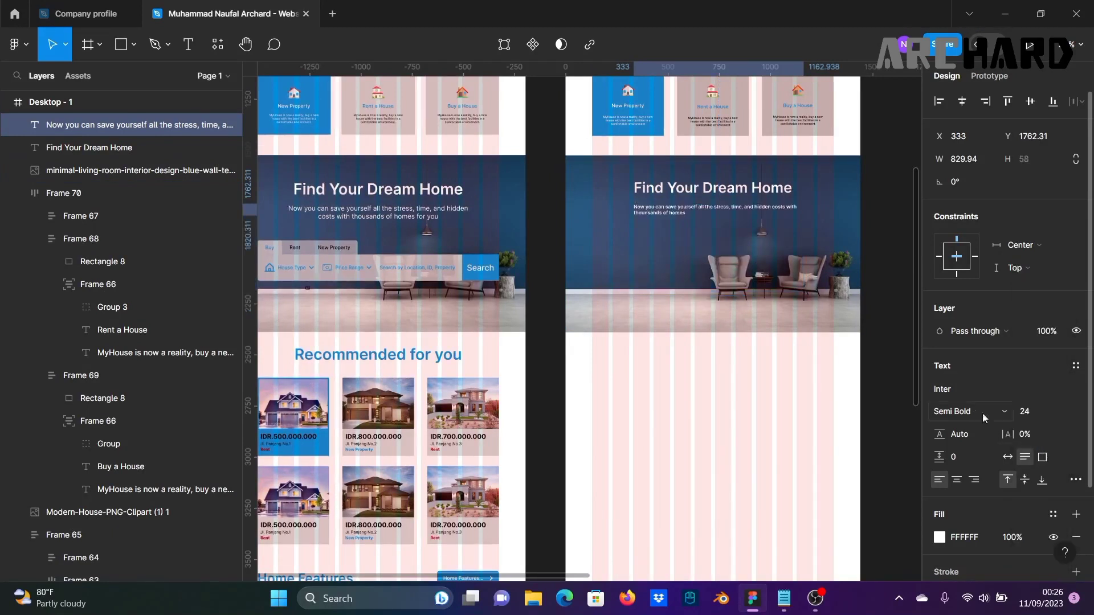
{"action": "left_click", "coordinate": [1061, 410]}
{"action": "left_click", "coordinate": [1054, 428]}
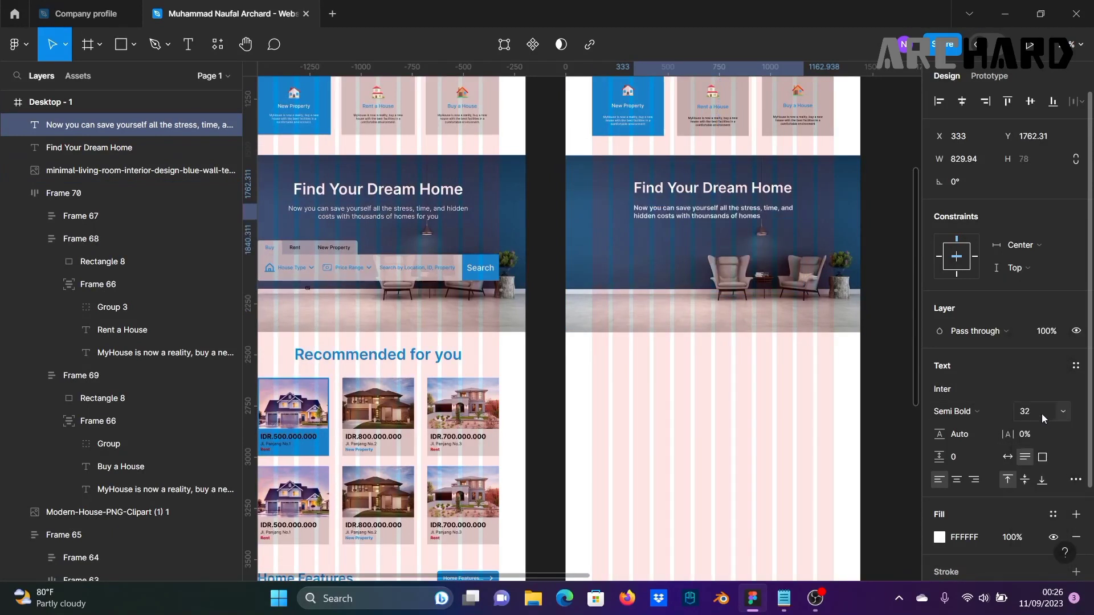
{"action": "left_click", "coordinate": [979, 421]}
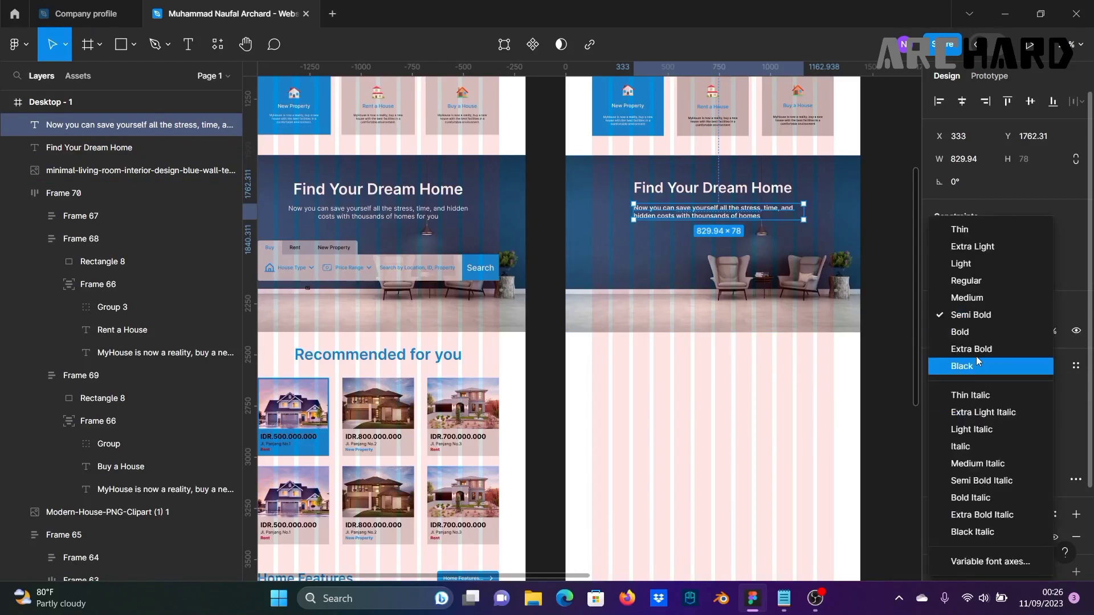
{"action": "left_click", "coordinate": [983, 283]}
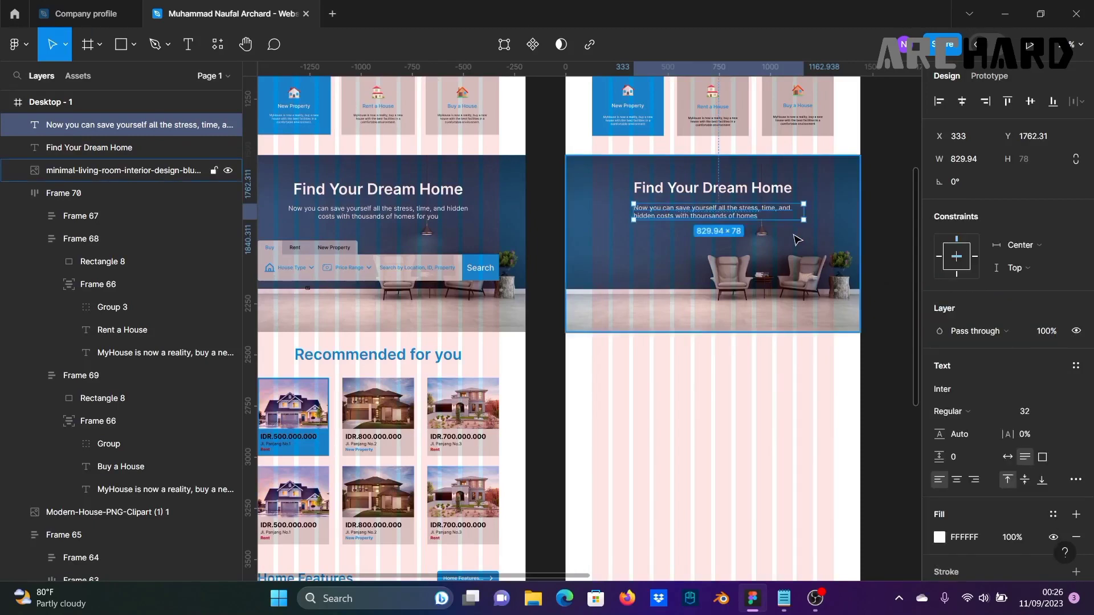
{"action": "left_click", "coordinate": [958, 482]}
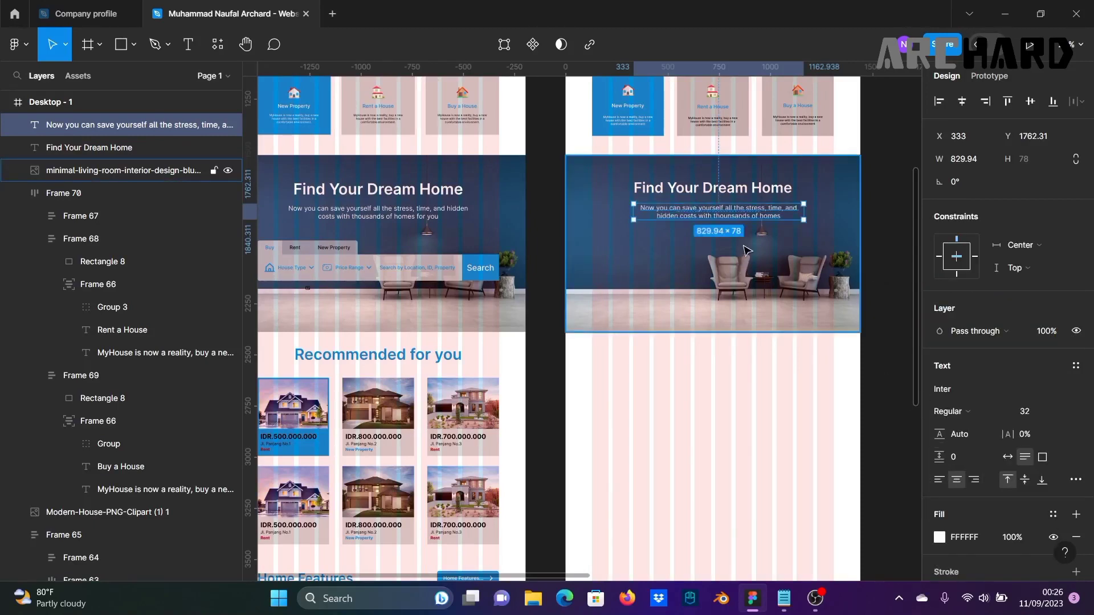
{"action": "left_click_drag", "start_coordinate": [720, 214], "coordinate": [742, 216]}
{"action": "left_click", "coordinate": [884, 237]}
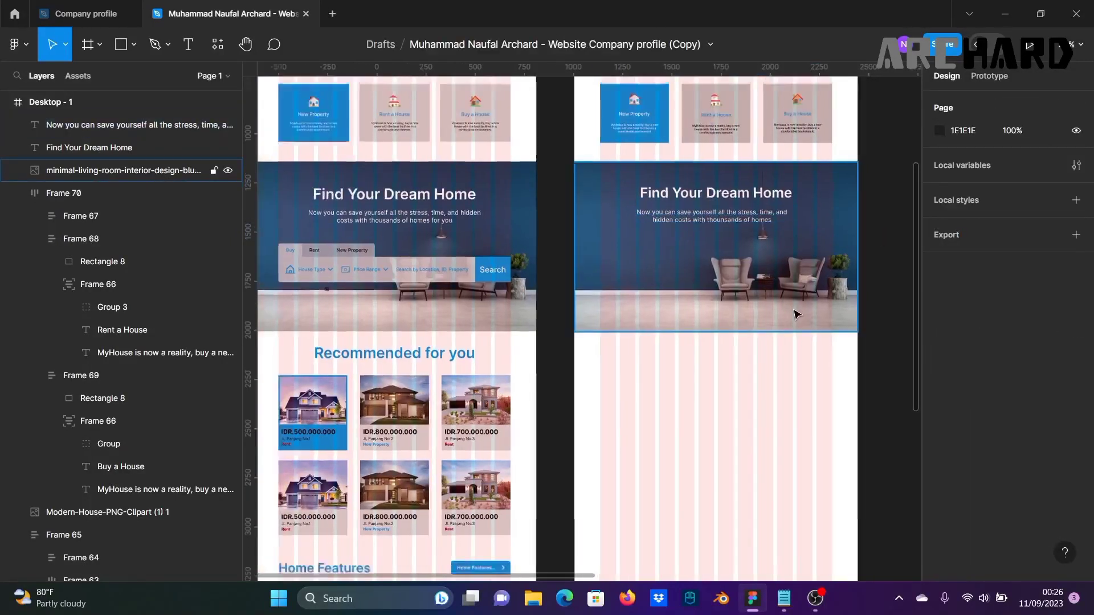
Step: Draw a wide rectangle across the right hero below the subtitle
{"action": "scroll", "coordinate": [678, 240], "scroll_direction": "left", "scroll_amount": 5}
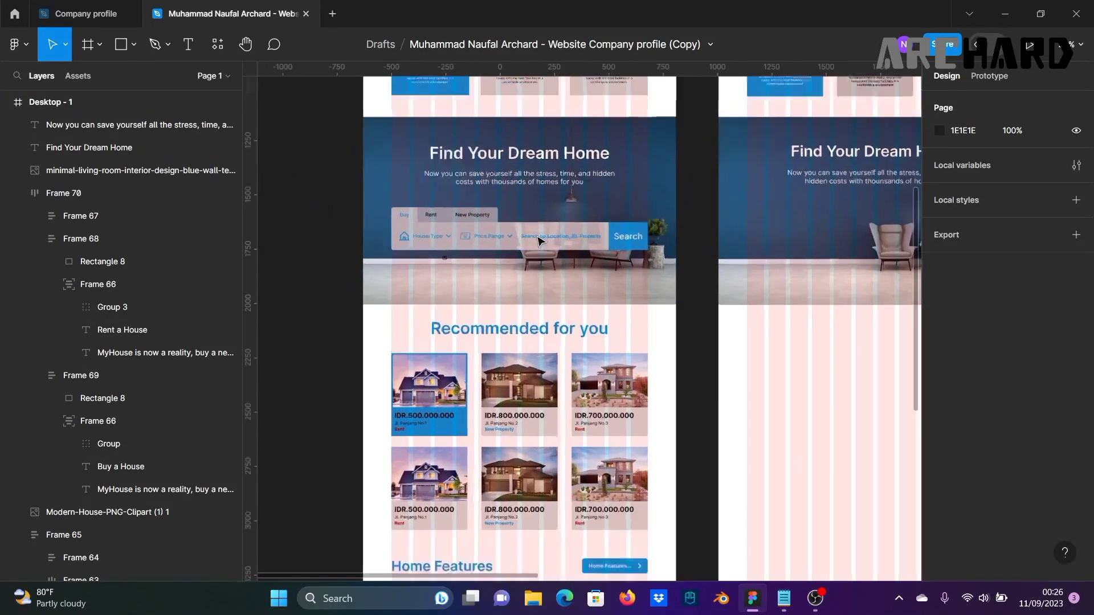
{"action": "scroll", "coordinate": [491, 308], "scroll_direction": "up", "scroll_amount": 3}
{"action": "left_click", "coordinate": [133, 44]}
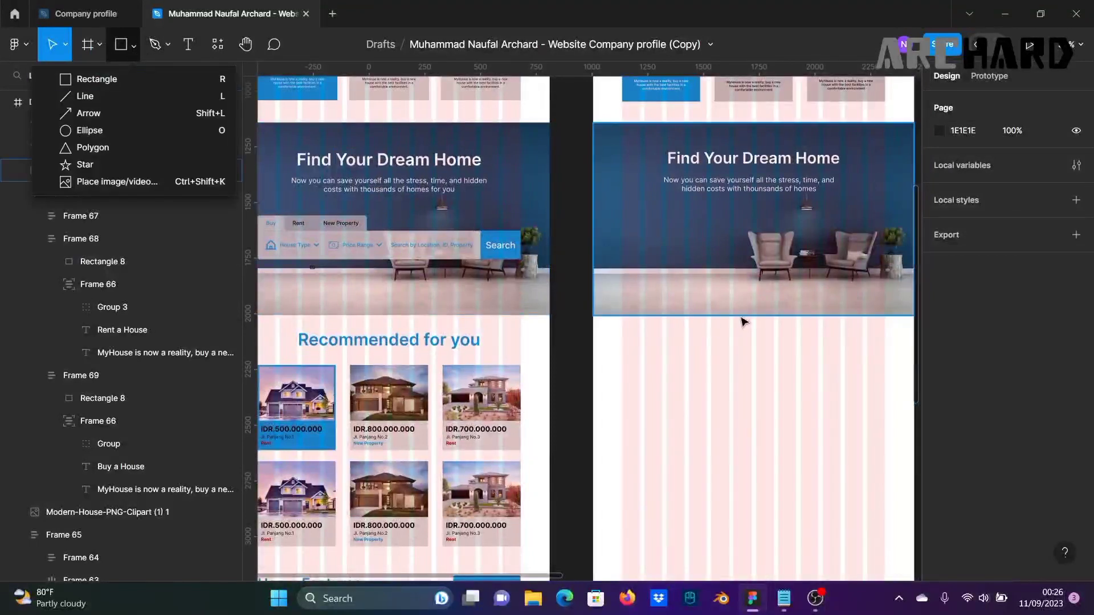
{"action": "left_click", "coordinate": [155, 79]}
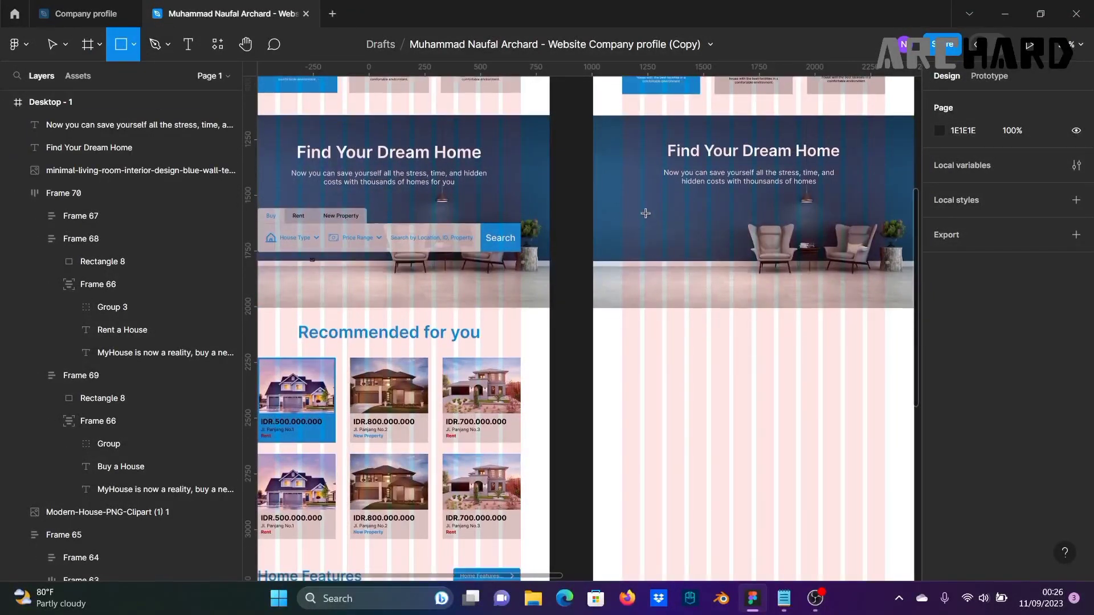
{"action": "scroll", "coordinate": [640, 212], "scroll_direction": "up", "scroll_amount": 2}
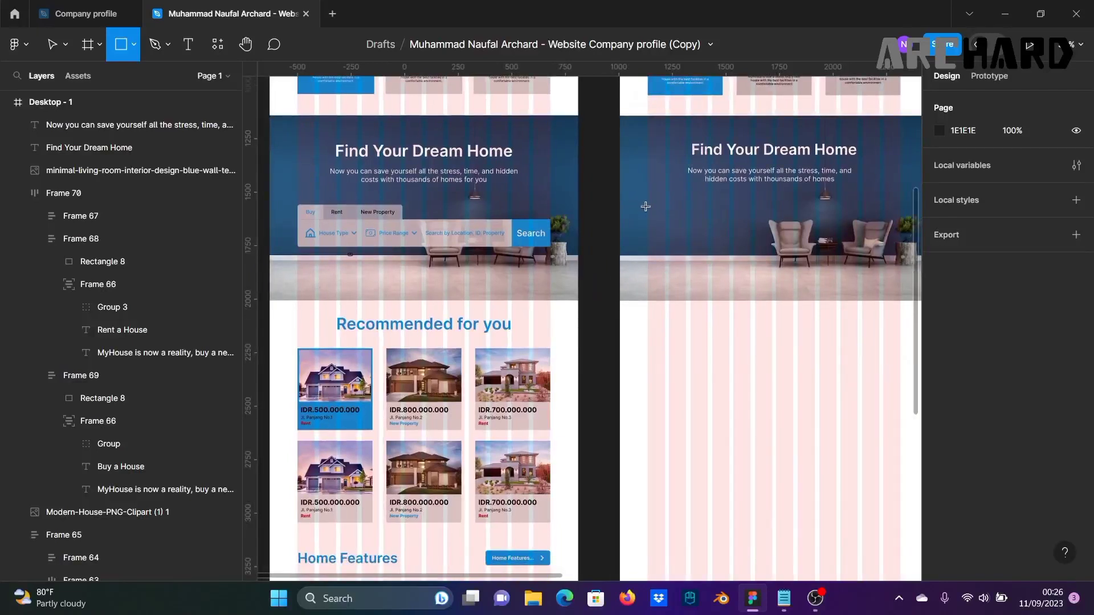
{"action": "left_click_drag", "start_coordinate": [651, 212], "coordinate": [900, 244]}
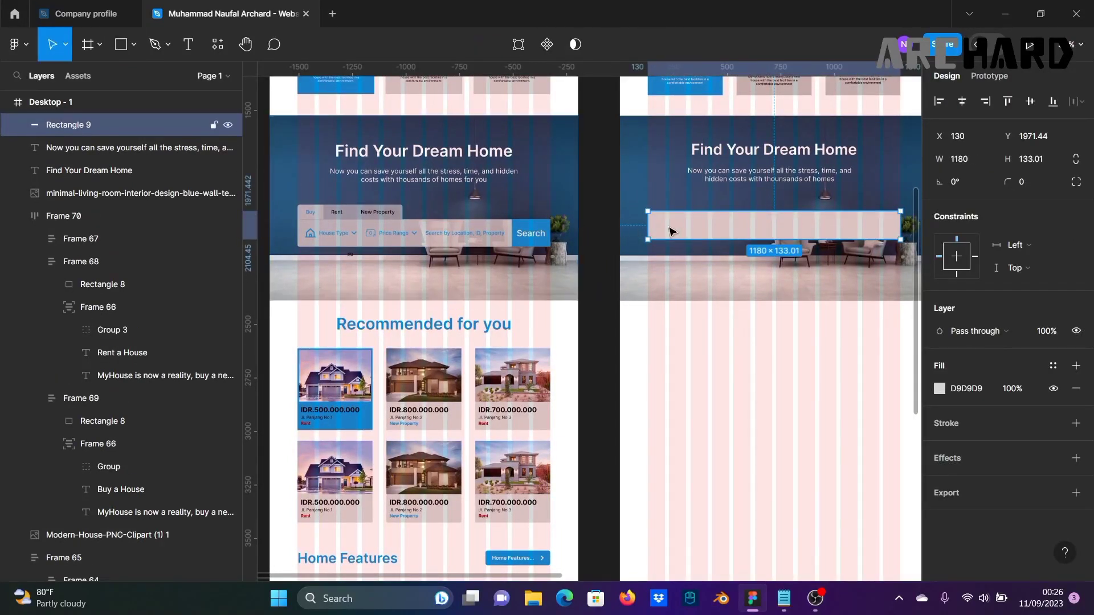
Step: Reduce the grey search-bar rectangle to 1180 × 119.71
{"action": "left_click_drag", "start_coordinate": [703, 237], "coordinate": [711, 236]}
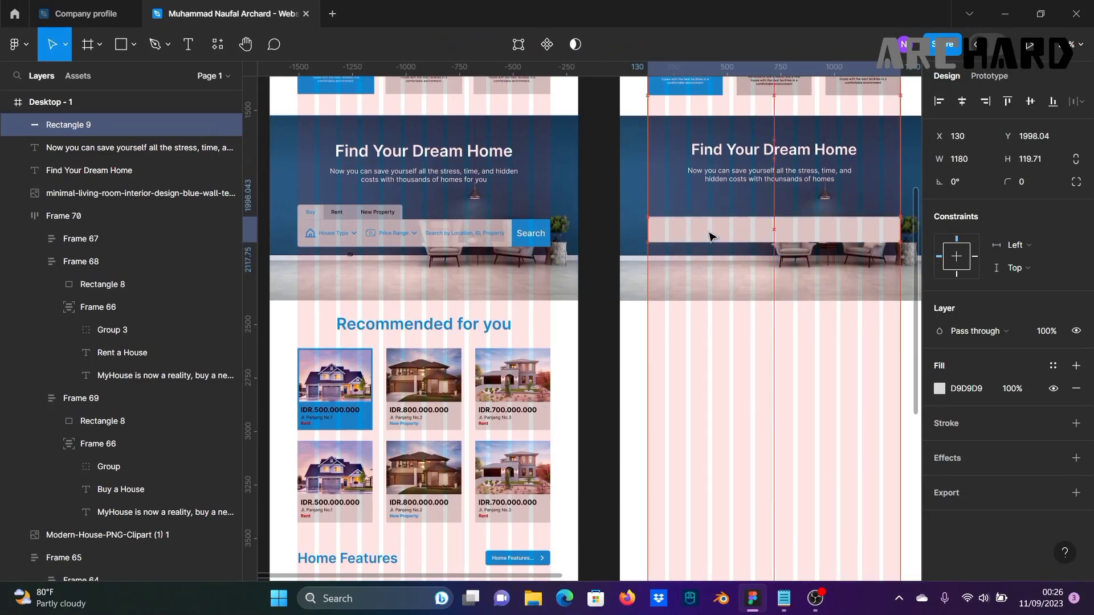
{"action": "left_click", "coordinate": [604, 246]}
{"action": "scroll", "coordinate": [729, 312], "scroll_direction": "up", "scroll_amount": 1}
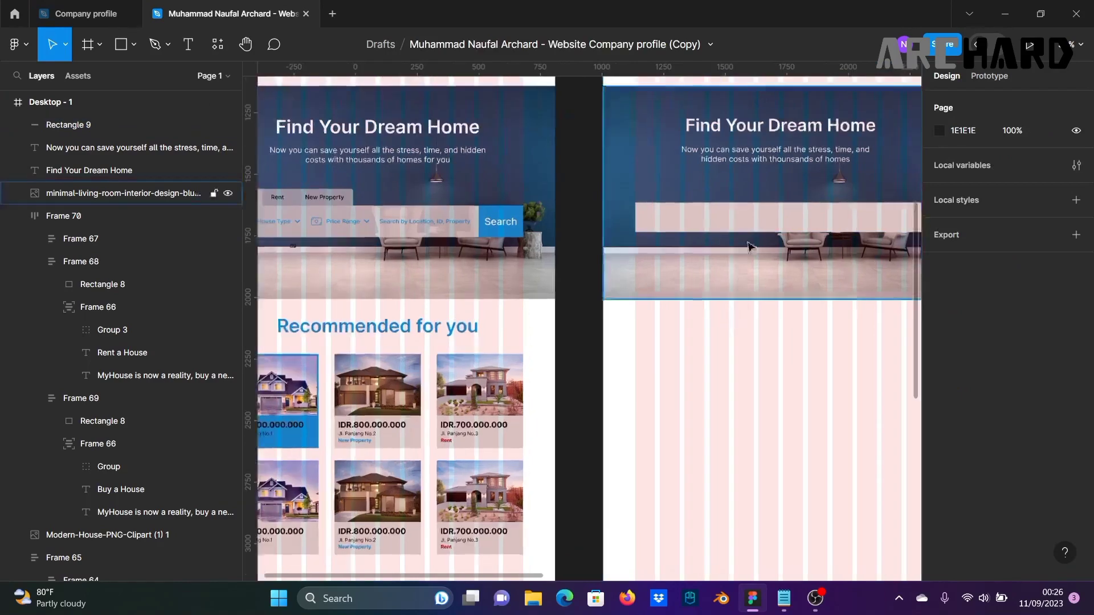
{"action": "left_click", "coordinate": [763, 220]}
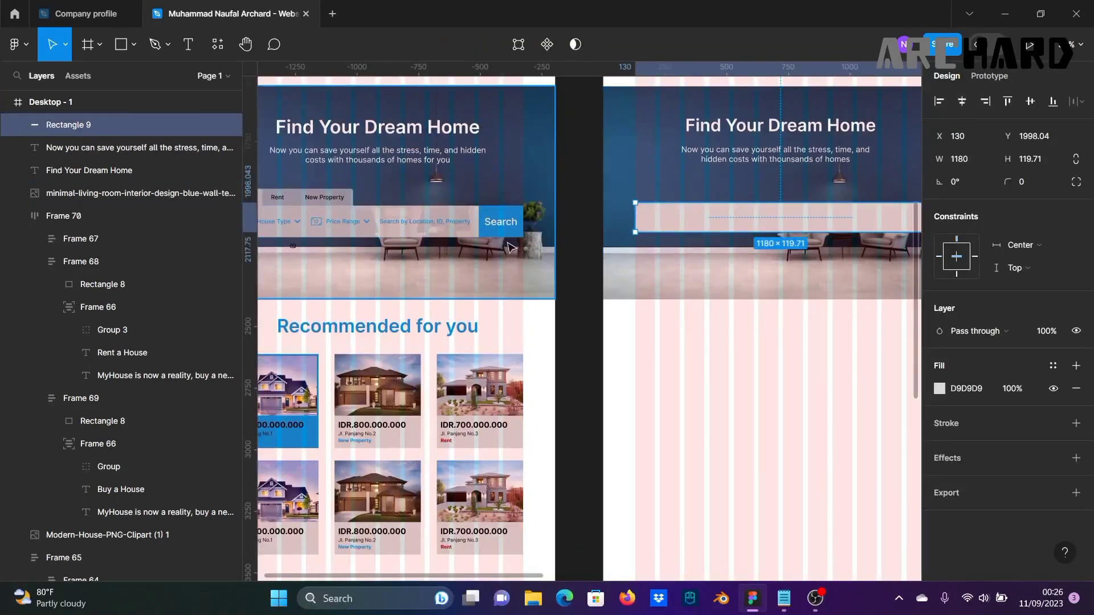
{"action": "left_click", "coordinate": [583, 273]}
{"action": "scroll", "coordinate": [667, 296], "scroll_direction": "left", "scroll_amount": 3}
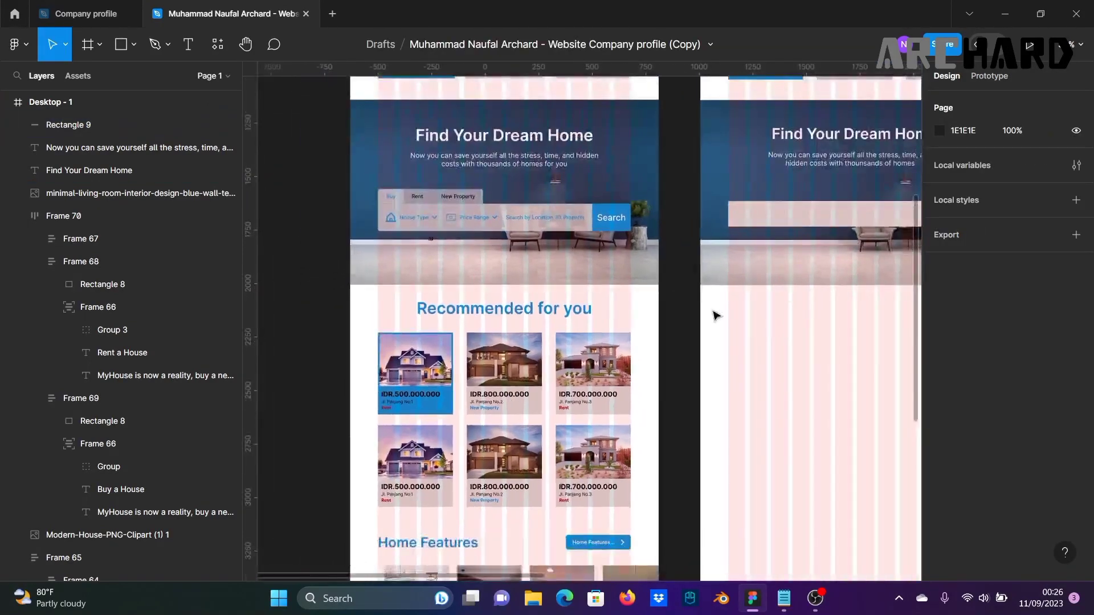
{"action": "scroll", "coordinate": [632, 298], "scroll_direction": "down", "scroll_amount": 1}
{"action": "left_click", "coordinate": [742, 212]}
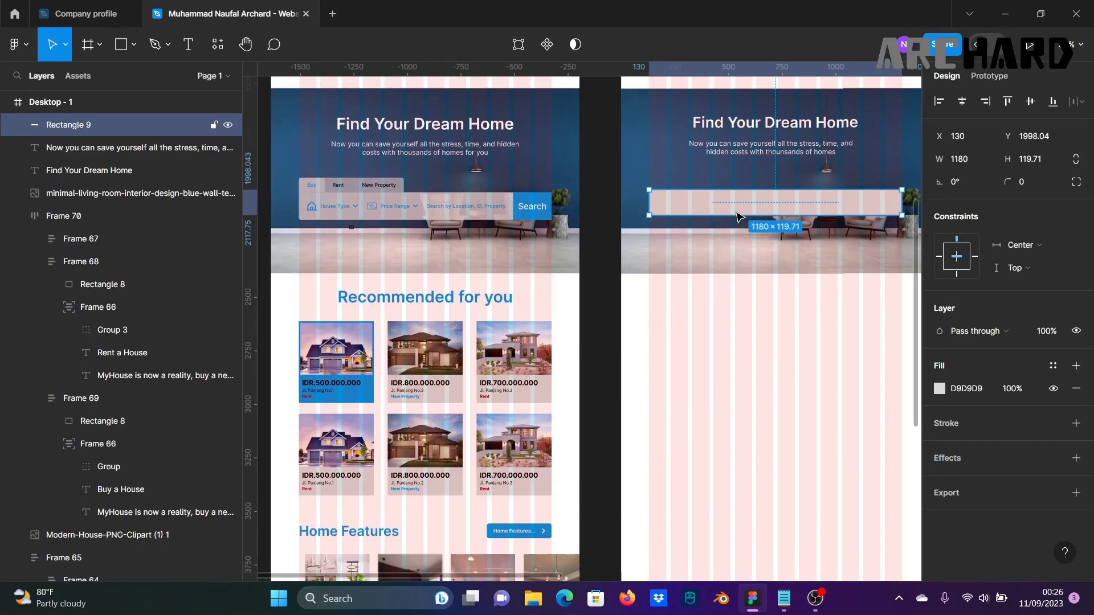
Step: Duplicate the search bar and fill the copy with blue 008EDE sampled from the original design
{"action": "key", "text": "ctrl+d"}
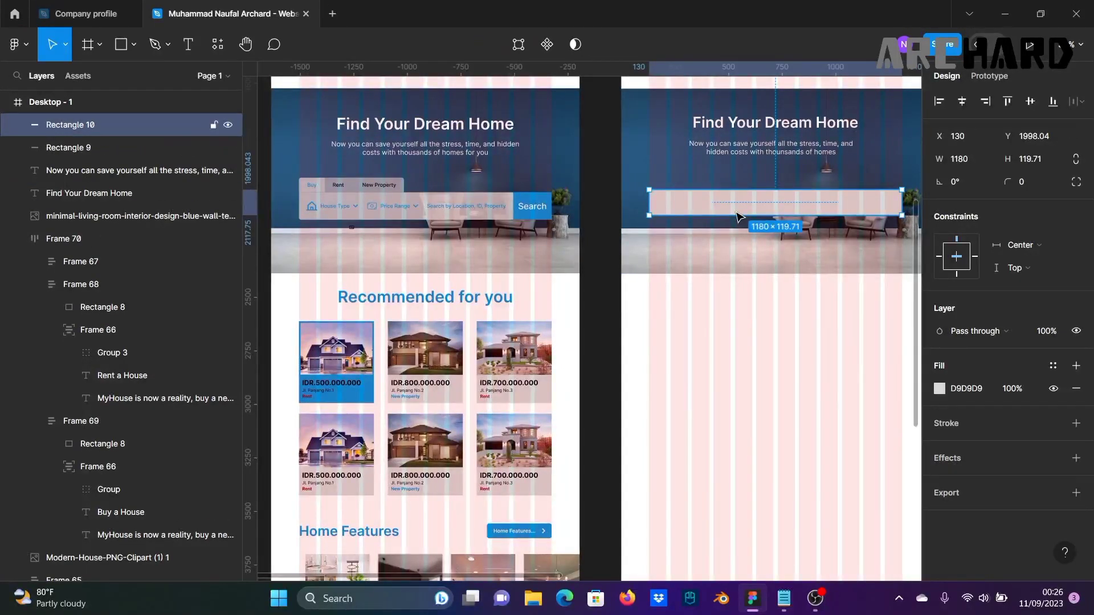
{"action": "left_click", "coordinate": [939, 388]}
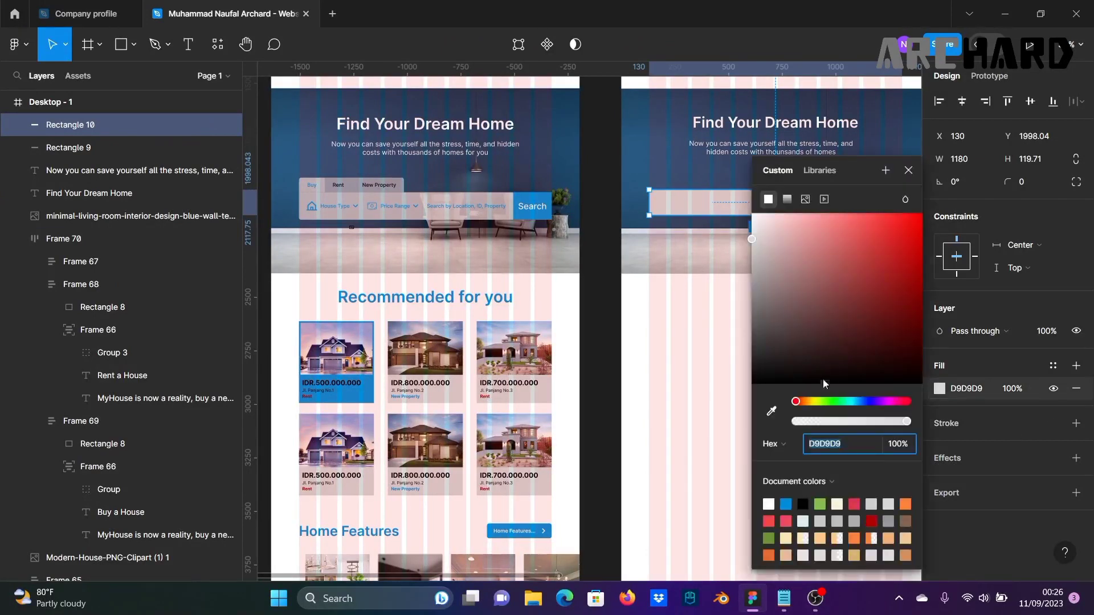
{"action": "left_click", "coordinate": [772, 411]}
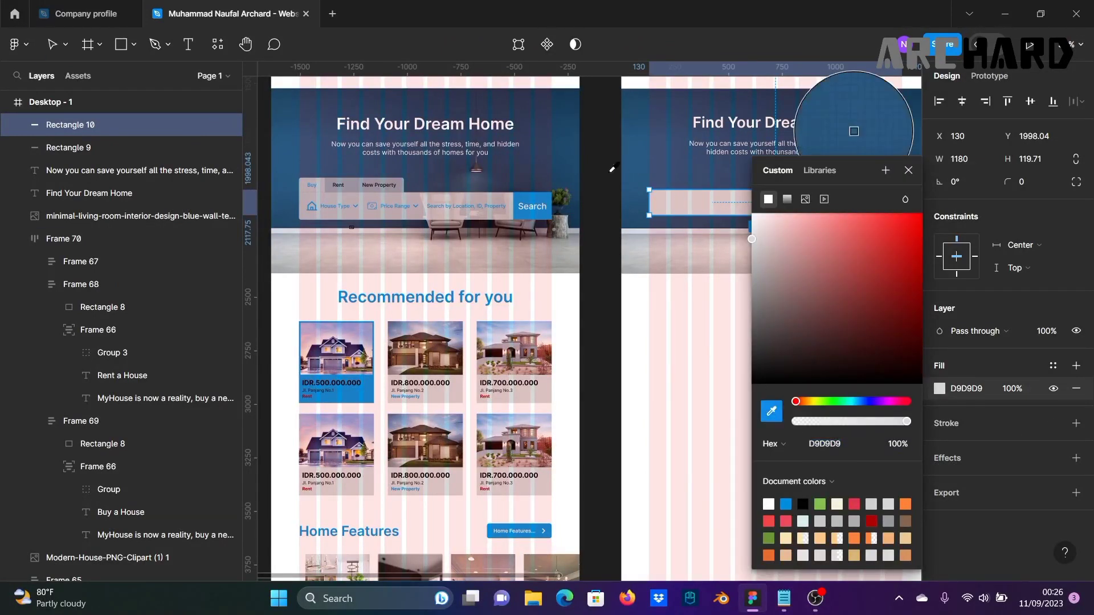
{"action": "scroll", "coordinate": [600, 311], "scroll_direction": "up", "scroll_amount": 3}
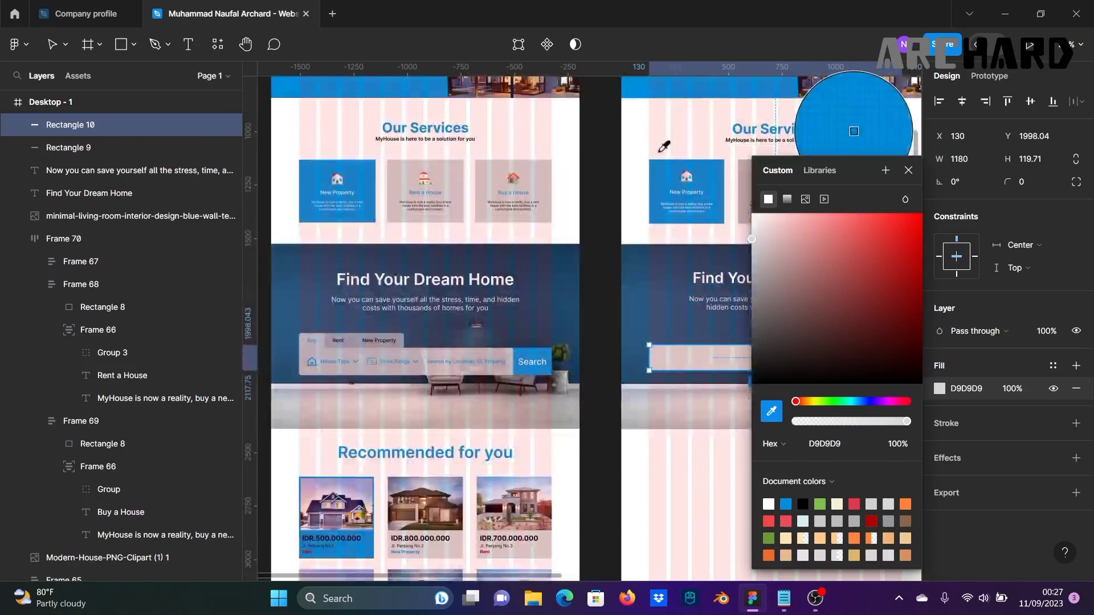
{"action": "left_click", "coordinate": [672, 185]}
{"action": "left_click", "coordinate": [606, 279]}
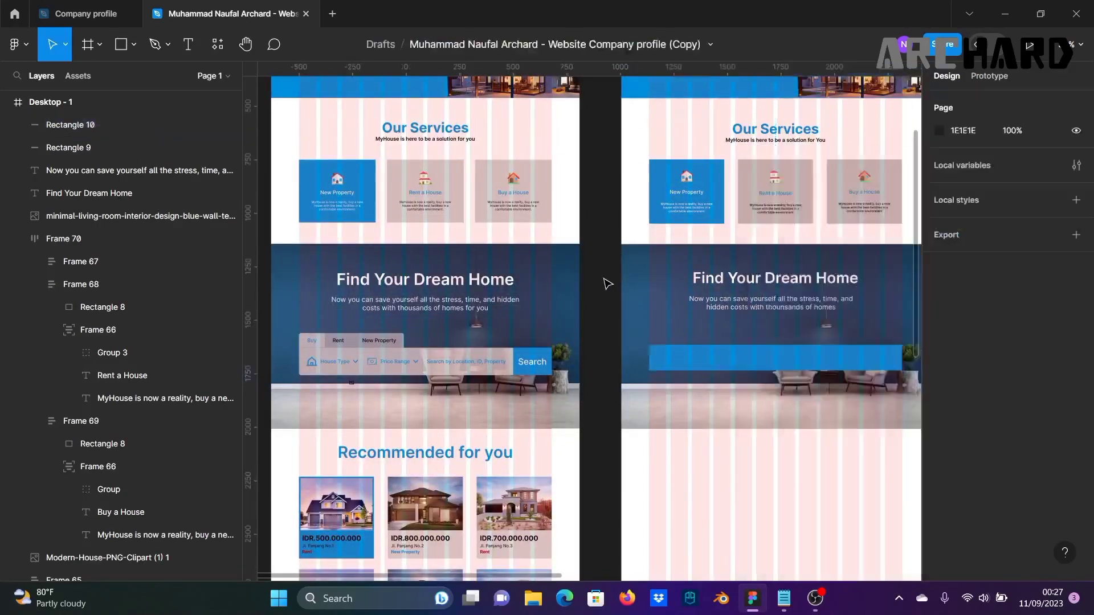
Step: Narrow the blue copy to 180 wide at the search bar's right end
{"action": "left_click", "coordinate": [654, 356]}
{"action": "left_click_drag", "start_coordinate": [653, 357], "coordinate": [864, 372]}
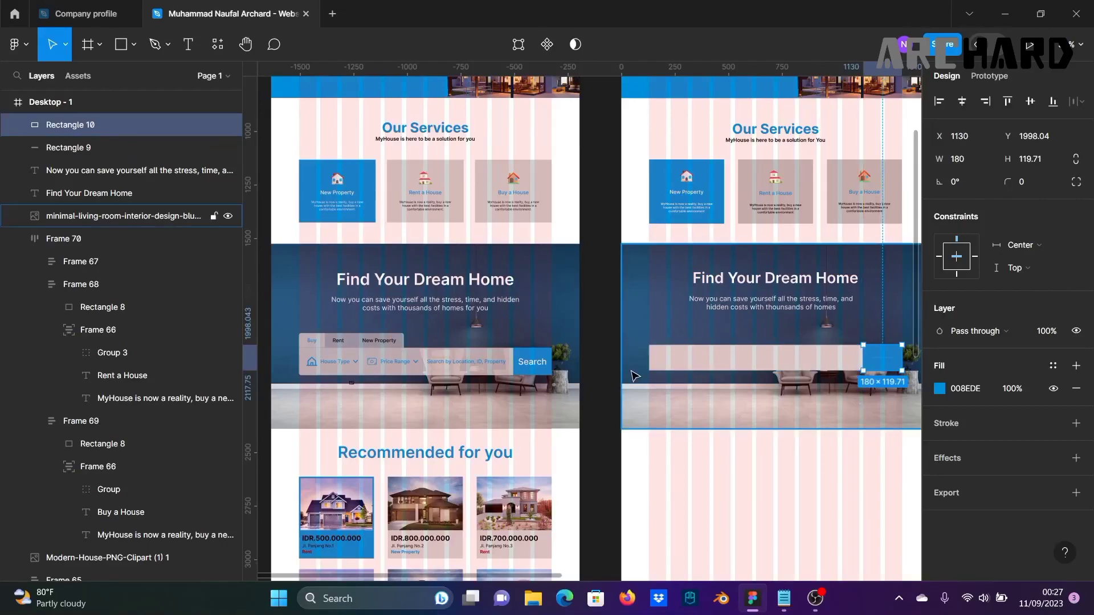
{"action": "left_click", "coordinate": [610, 371]}
{"action": "scroll", "coordinate": [611, 371], "scroll_direction": "down", "scroll_amount": 3}
{"action": "scroll", "coordinate": [882, 467], "scroll_direction": "up", "scroll_amount": 4}
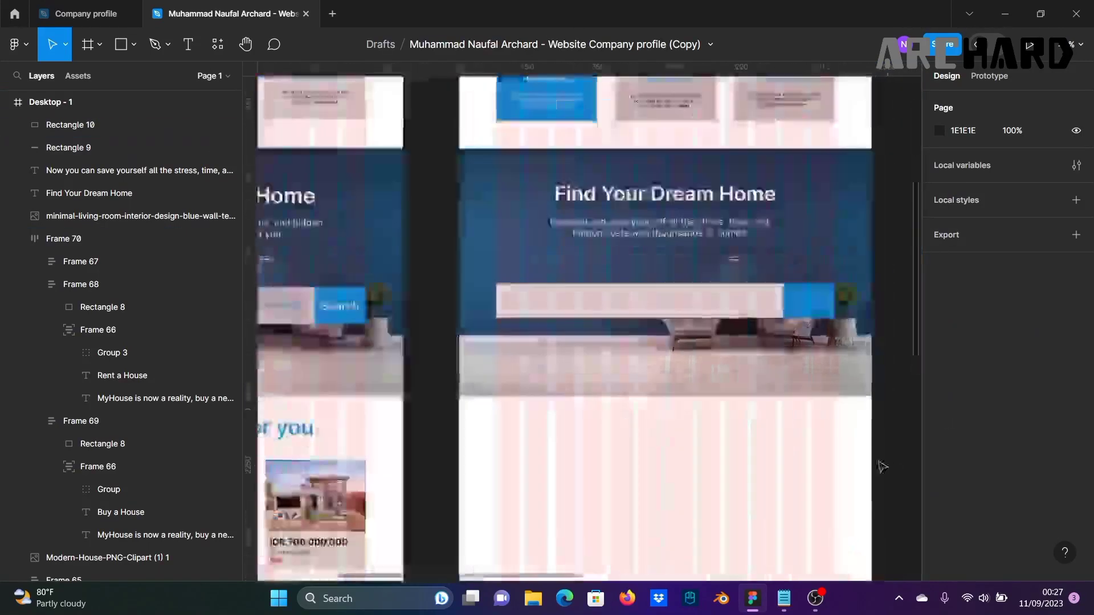
{"action": "left_click_drag", "start_coordinate": [694, 494], "coordinate": [787, 437]}
{"action": "scroll", "coordinate": [735, 438], "scroll_direction": "down", "scroll_amount": 1}
{"action": "left_click_drag", "start_coordinate": [654, 439], "coordinate": [732, 415]}
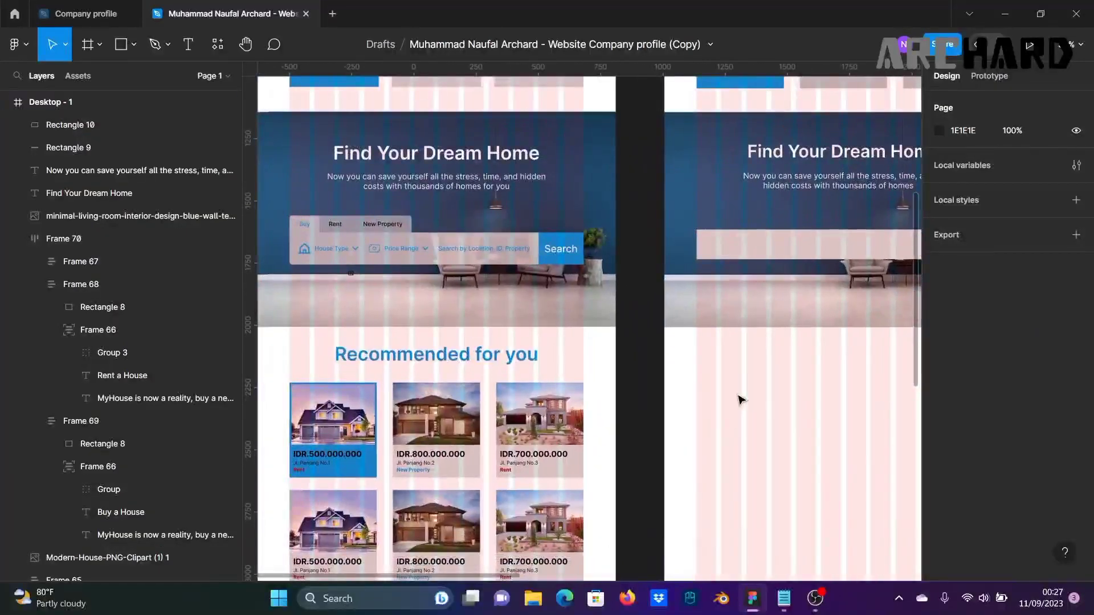
{"action": "scroll", "coordinate": [735, 295], "scroll_direction": "up", "scroll_amount": 1}
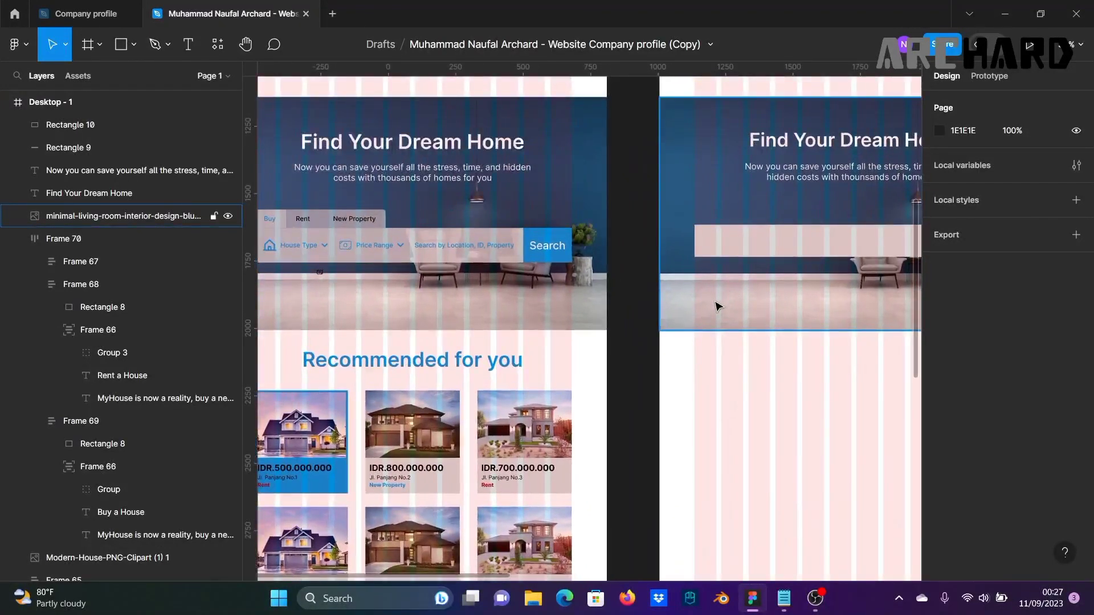
{"action": "left_click_drag", "start_coordinate": [716, 305], "coordinate": [742, 328]}
{"action": "scroll", "coordinate": [761, 279], "scroll_direction": "right", "scroll_amount": 5}
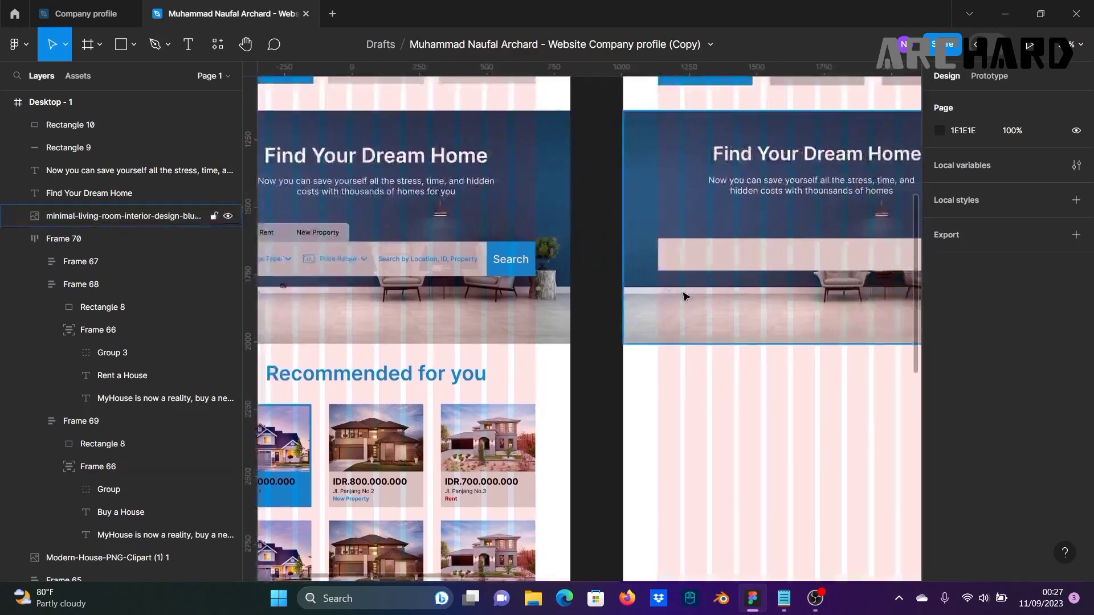
Step: Alt-drag a copy of the grey search bar upward above it
{"action": "left_click", "coordinate": [678, 272]}
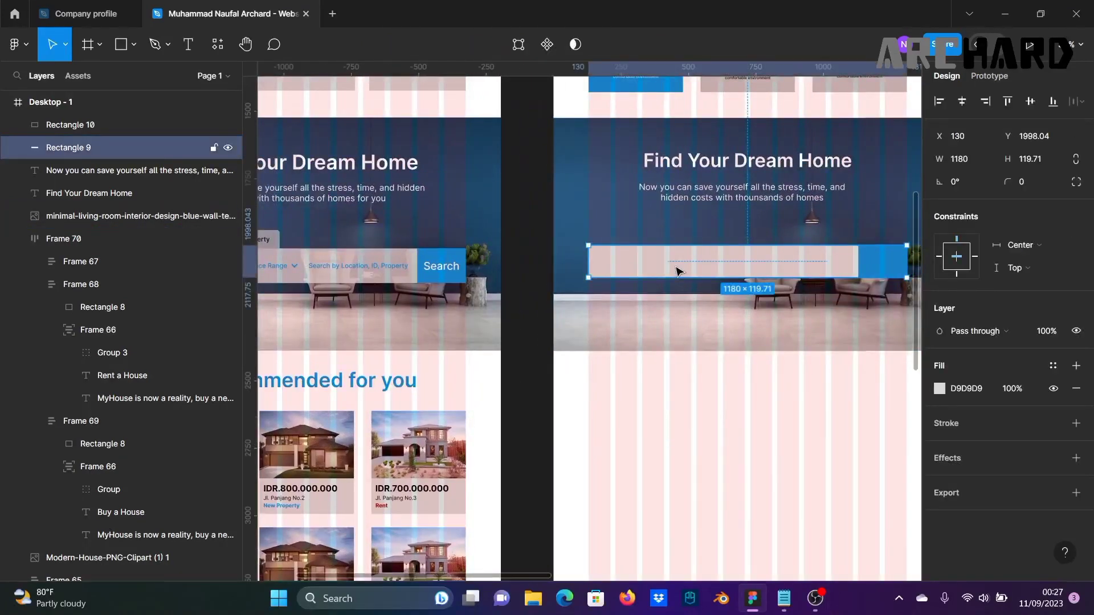
{"action": "left_click_drag", "start_coordinate": [683, 271], "coordinate": [730, 223]}
{"action": "left_click", "coordinate": [527, 272]}
Step: Narrow the upper grey bar to 400 × 79.6 over the search bar's left end
{"action": "left_click", "coordinate": [729, 226]}
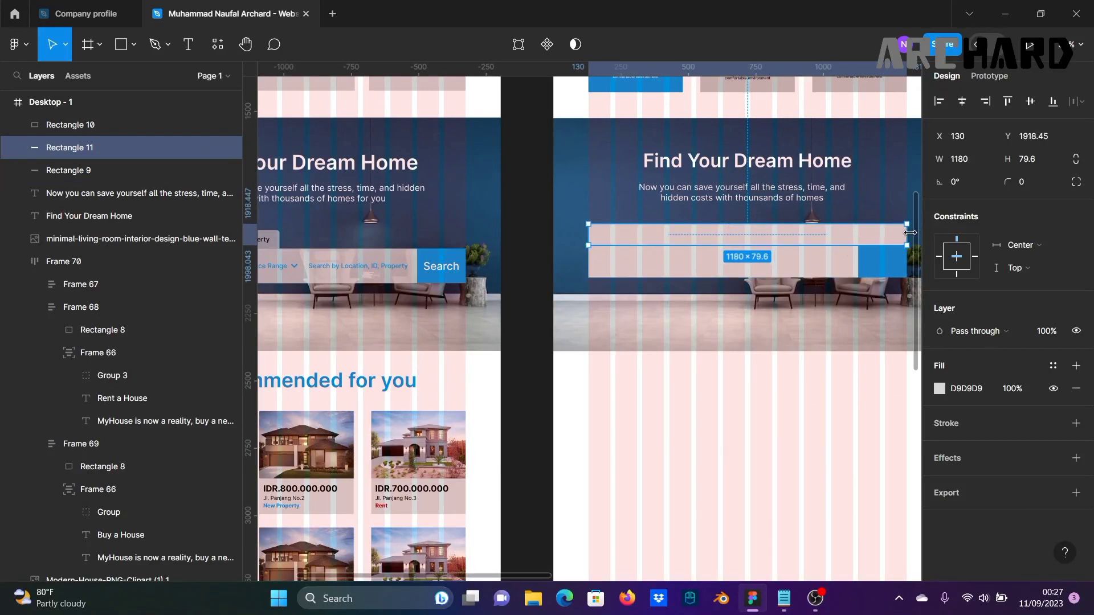
{"action": "left_click_drag", "start_coordinate": [910, 232], "coordinate": [697, 234]}
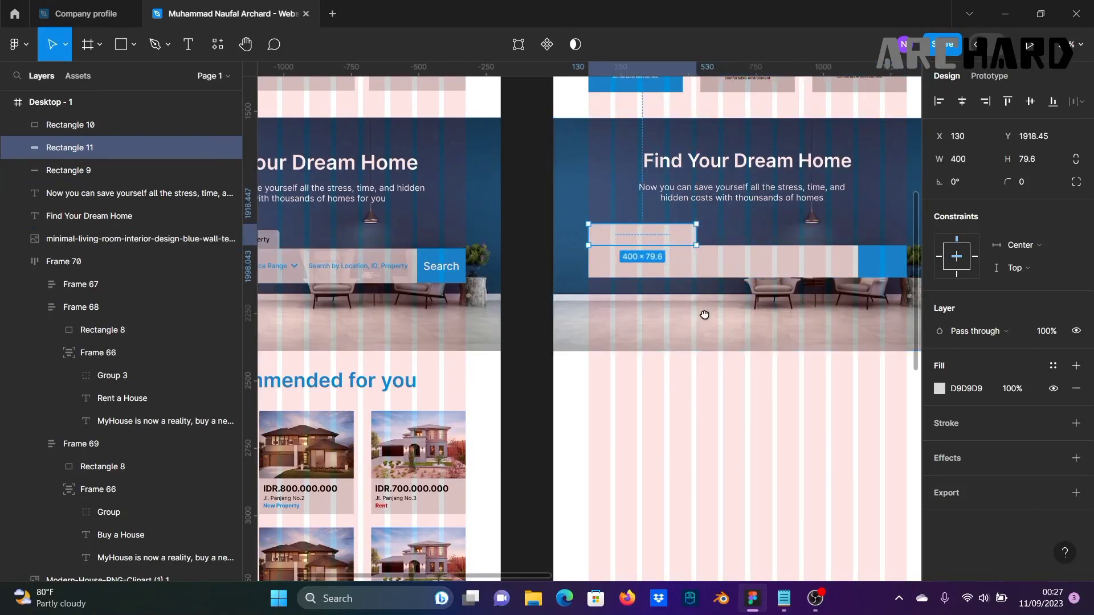
{"action": "left_click_drag", "start_coordinate": [704, 315], "coordinate": [778, 308]}
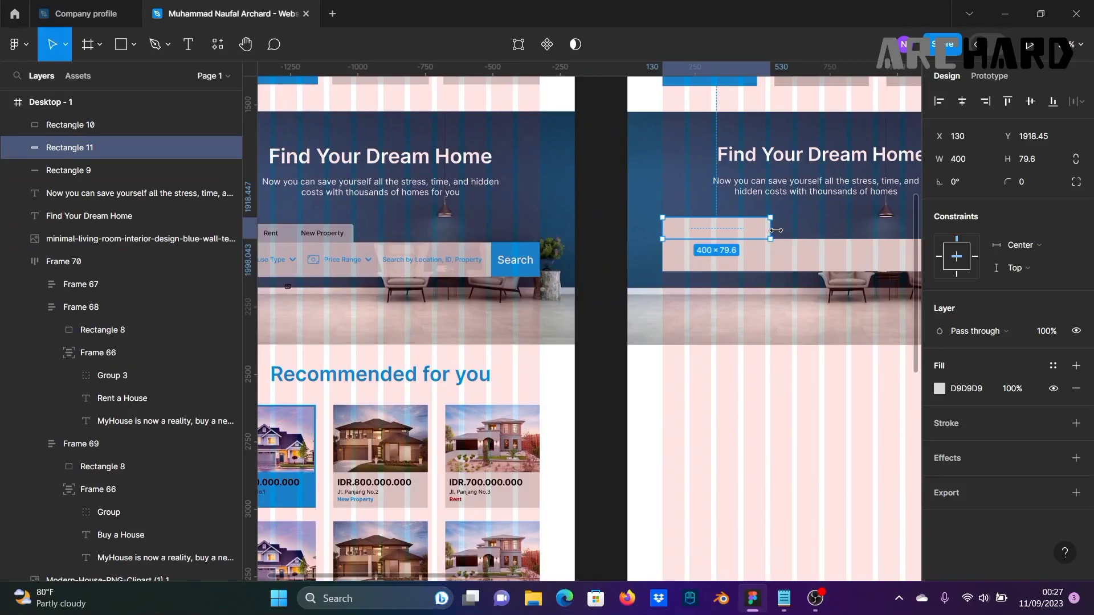
{"action": "left_click", "coordinate": [608, 265]}
{"action": "scroll", "coordinate": [616, 282], "scroll_direction": "down", "scroll_amount": 1}
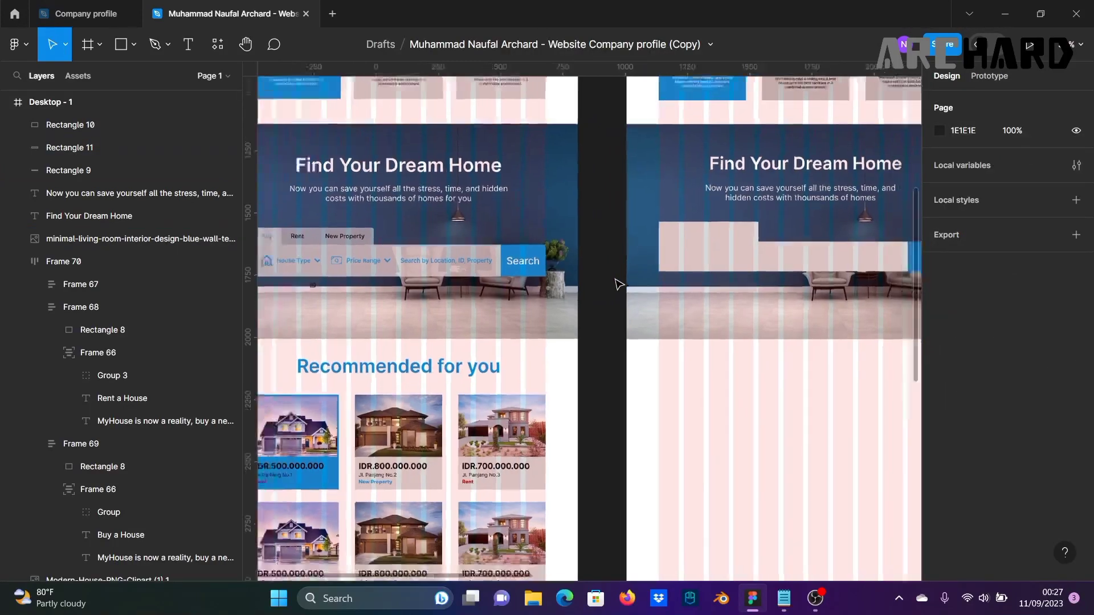
{"action": "left_click_drag", "start_coordinate": [615, 282], "coordinate": [674, 271]}
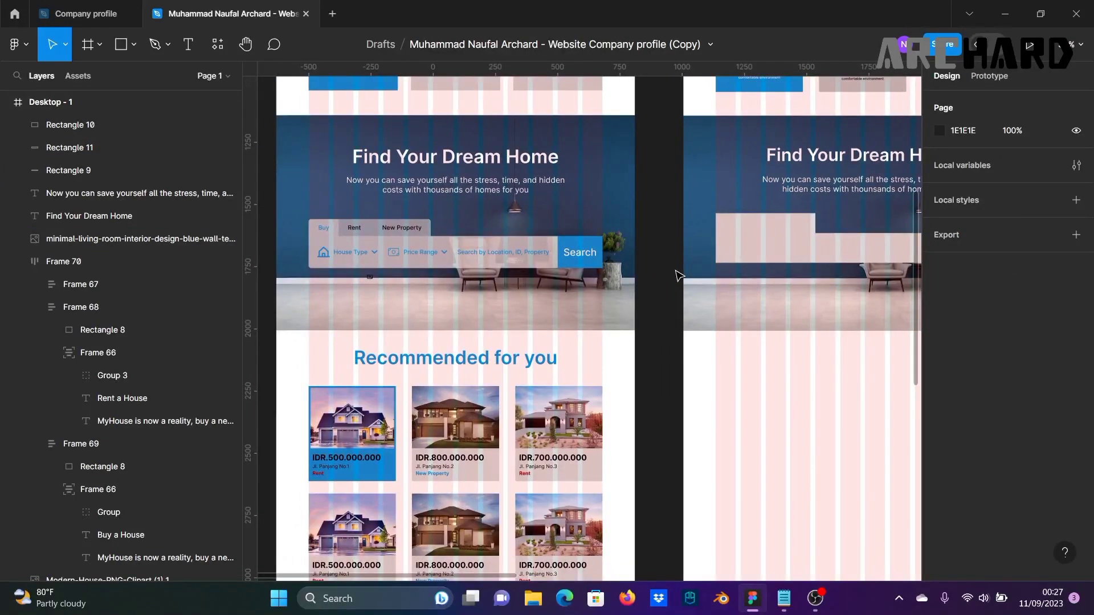
{"action": "scroll", "coordinate": [787, 255], "scroll_direction": "up", "scroll_amount": 2}
{"action": "left_click", "coordinate": [808, 223]}
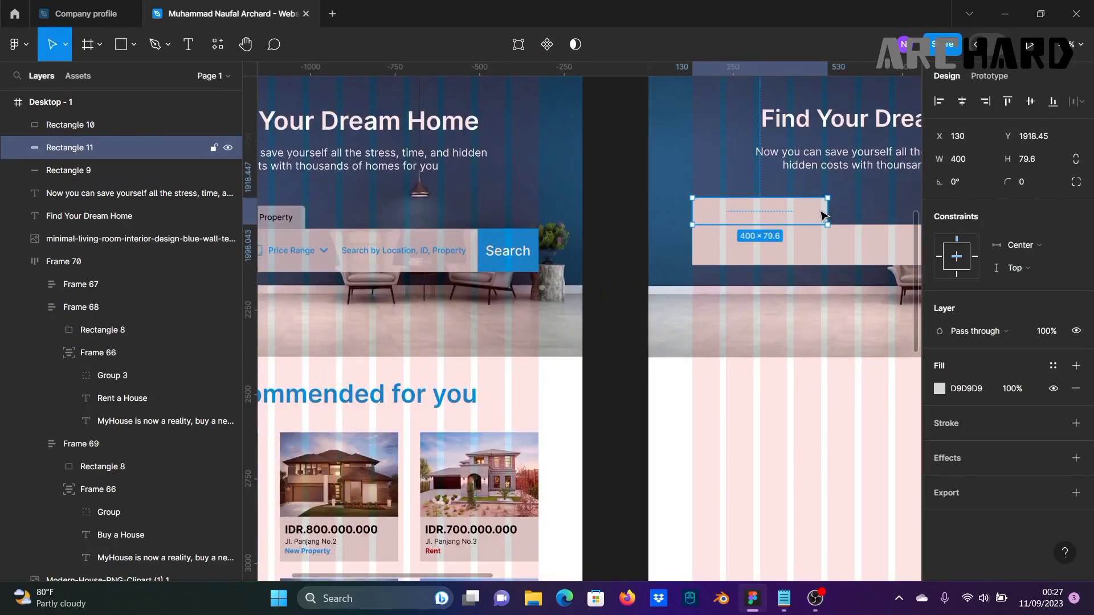
Step: Duplicate the hero tab rectangle and narrow the copy to about 135 px wide
{"action": "key", "text": "ctrl+d"}
{"action": "left_click_drag", "start_coordinate": [827, 212], "coordinate": [779, 211]}
{"action": "scroll", "coordinate": [774, 276], "scroll_direction": "down", "scroll_amount": 2}
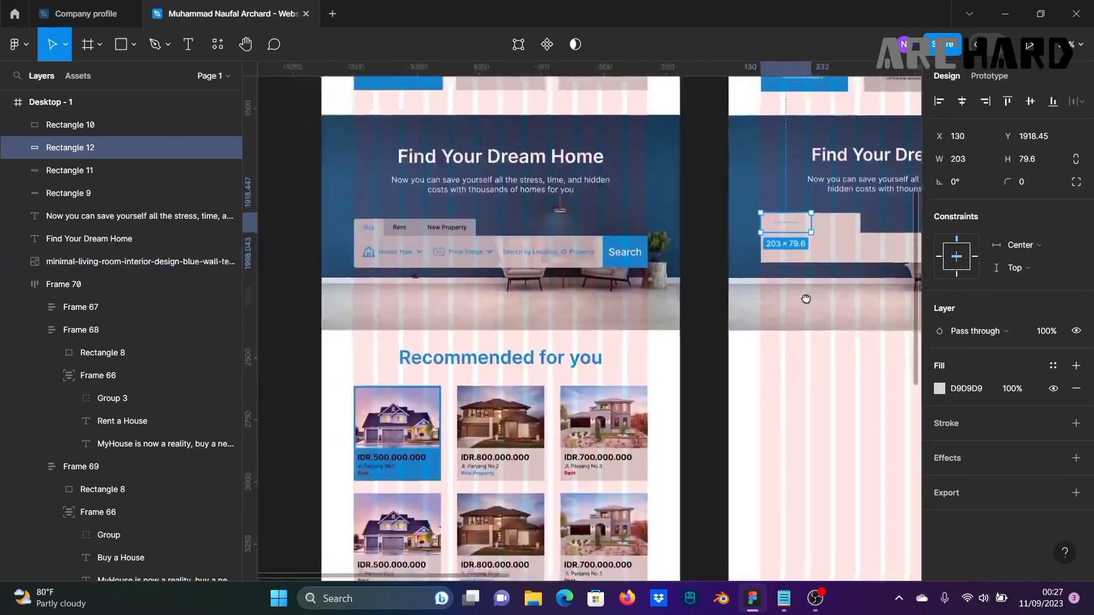
{"action": "scroll", "coordinate": [809, 296], "scroll_direction": "up", "scroll_amount": 2}
{"action": "left_click_drag", "start_coordinate": [809, 199], "coordinate": [793, 200]}
{"action": "left_click_drag", "start_coordinate": [818, 276], "coordinate": [918, 262]}
{"action": "scroll", "coordinate": [918, 262], "scroll_direction": "down", "scroll_amount": 2}
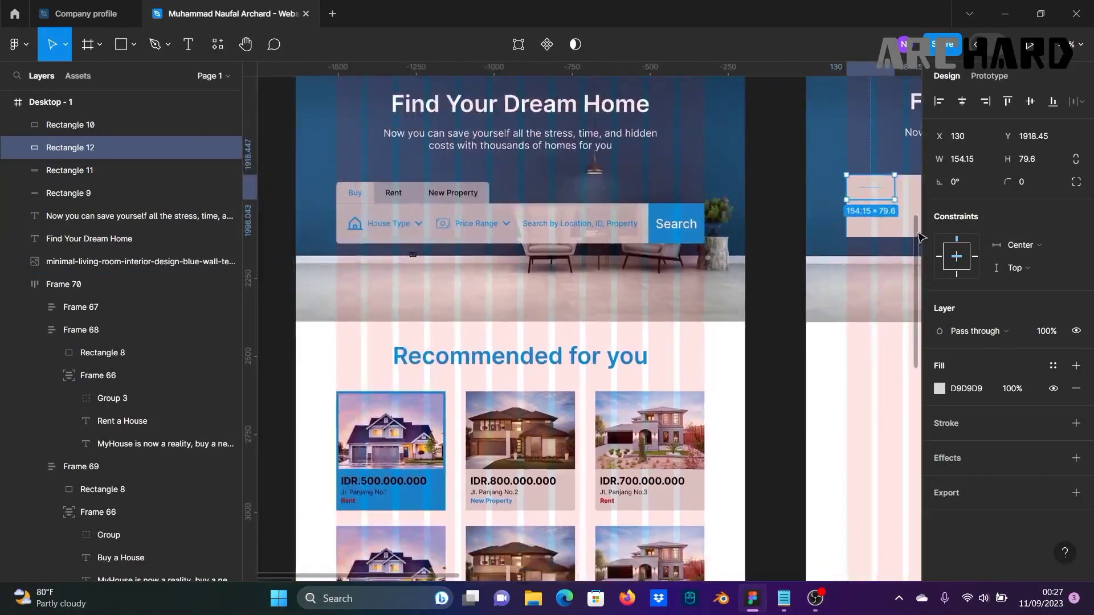
{"action": "left_click_drag", "start_coordinate": [893, 188], "coordinate": [889, 188]}
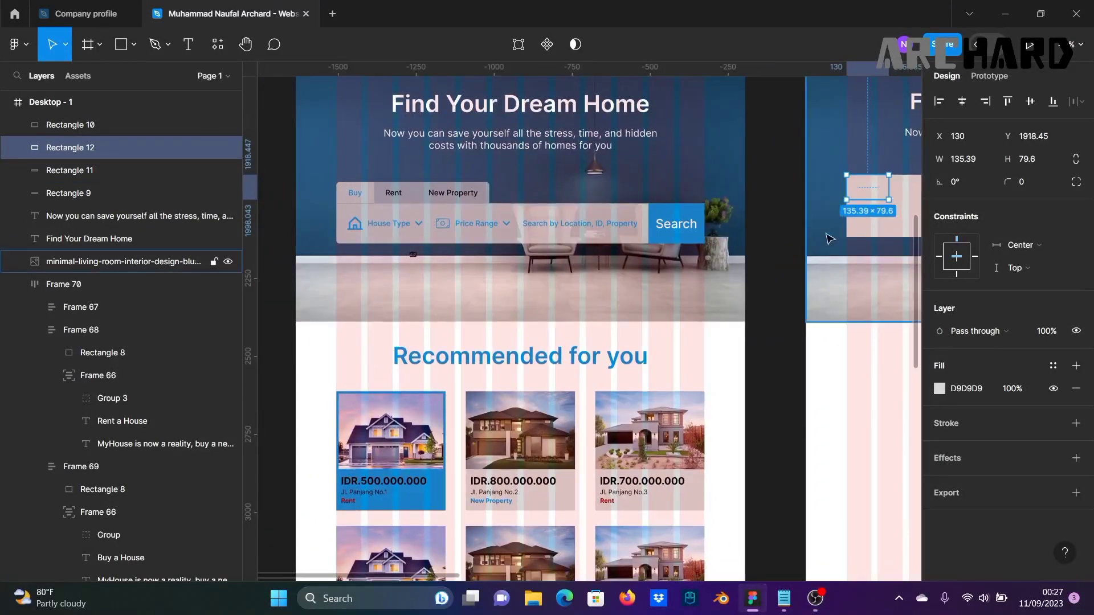
{"action": "left_click", "coordinate": [787, 246]}
Step: Set the wider tab rectangle's fill opacity to 70%
{"action": "left_click_drag", "start_coordinate": [766, 239], "coordinate": [684, 251]}
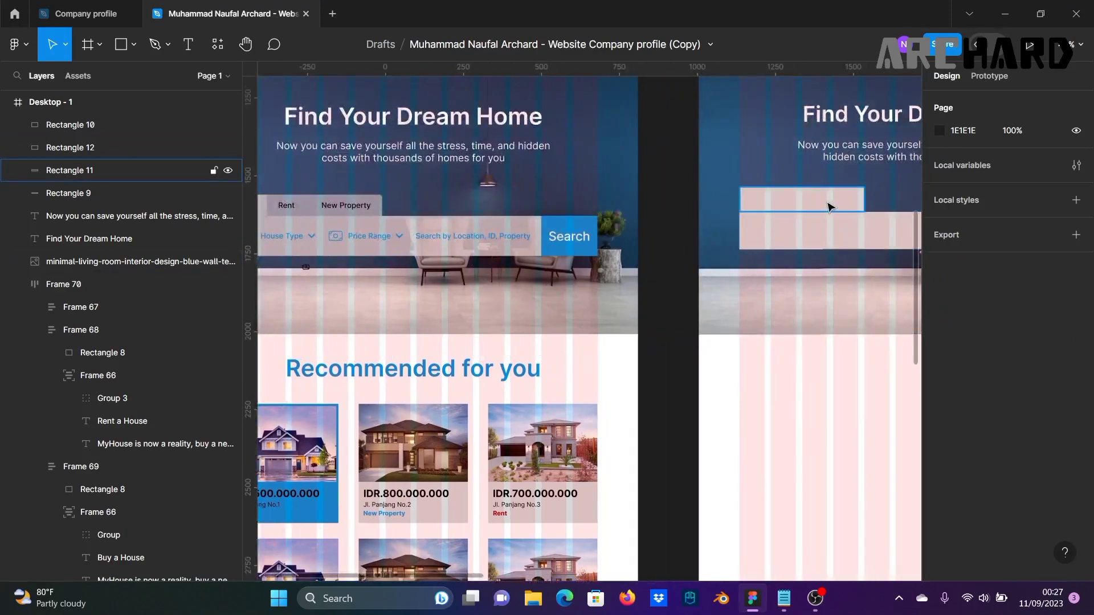
{"action": "left_click", "coordinate": [828, 205]}
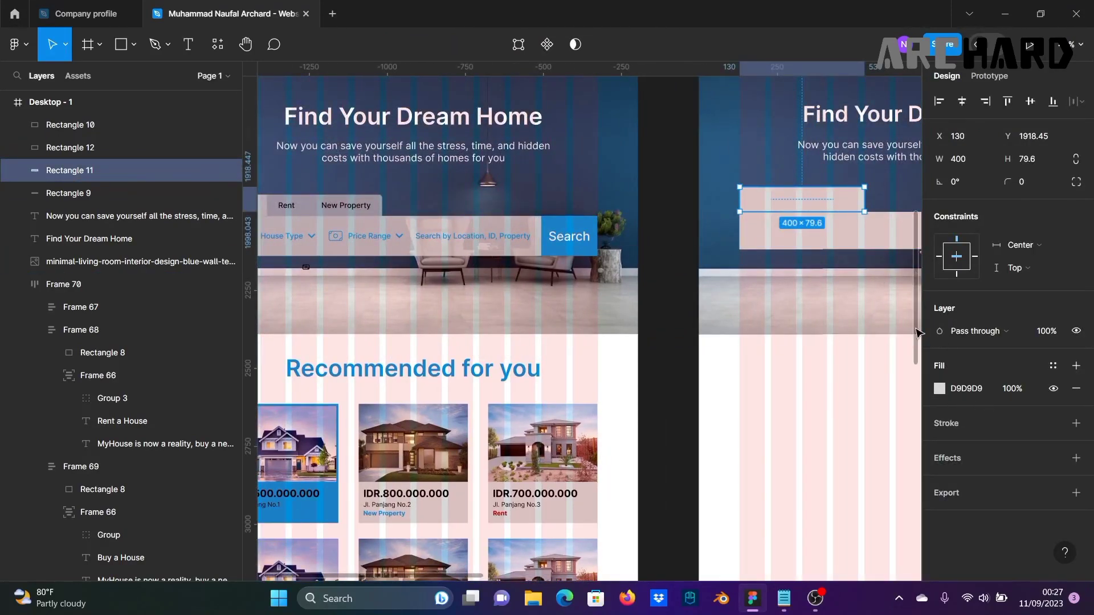
{"action": "left_click", "coordinate": [1015, 391]}
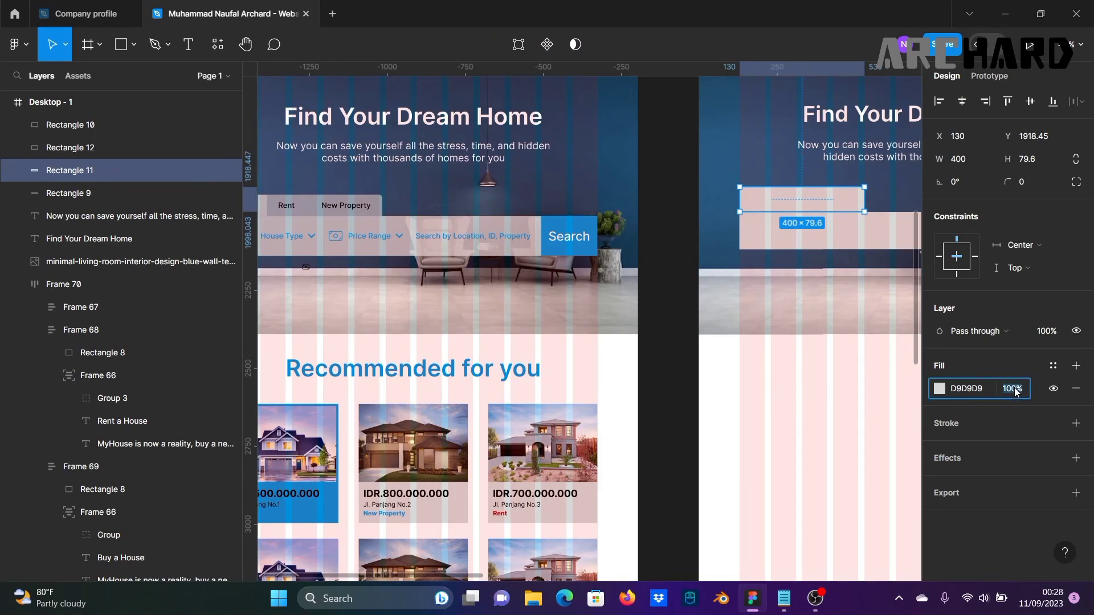
{"action": "key", "text": "Return"}
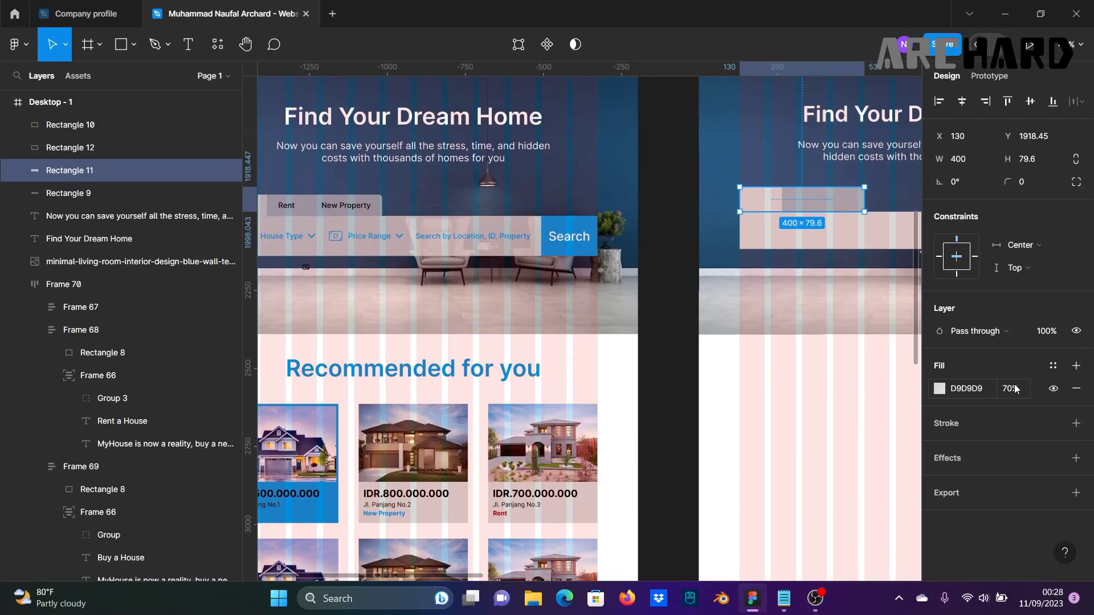
{"action": "left_click", "coordinate": [668, 292]}
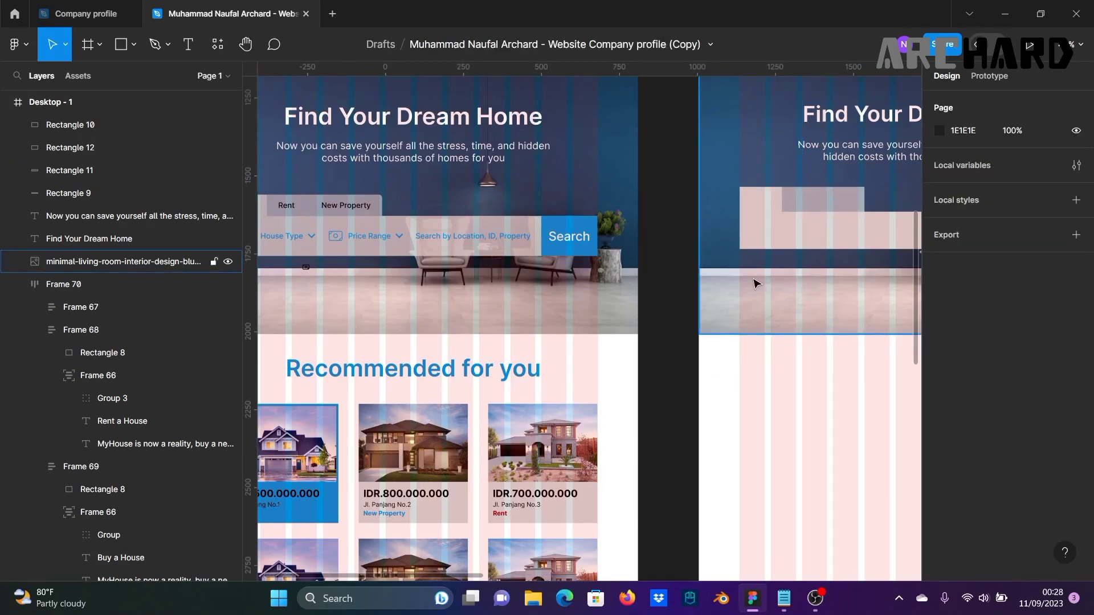
{"action": "scroll", "coordinate": [755, 283], "scroll_direction": "down", "scroll_amount": 1, "text": "ctrl"}
{"action": "left_click", "coordinate": [848, 210]}
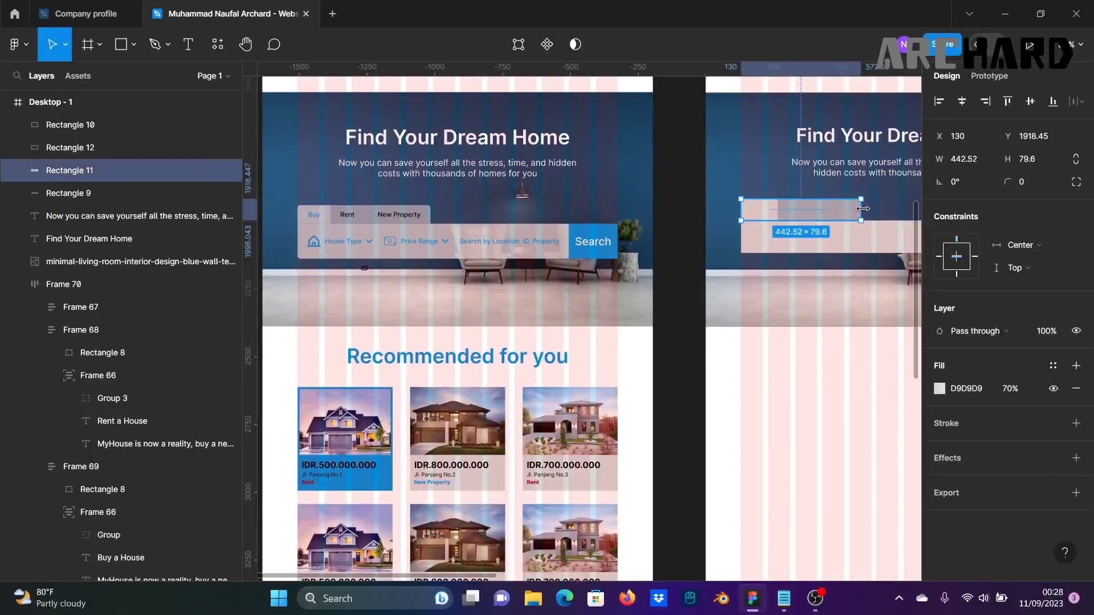
{"action": "left_click", "coordinate": [682, 223]}
{"action": "scroll", "coordinate": [681, 223], "scroll_direction": "down", "scroll_amount": 1, "text": "ctrl"}
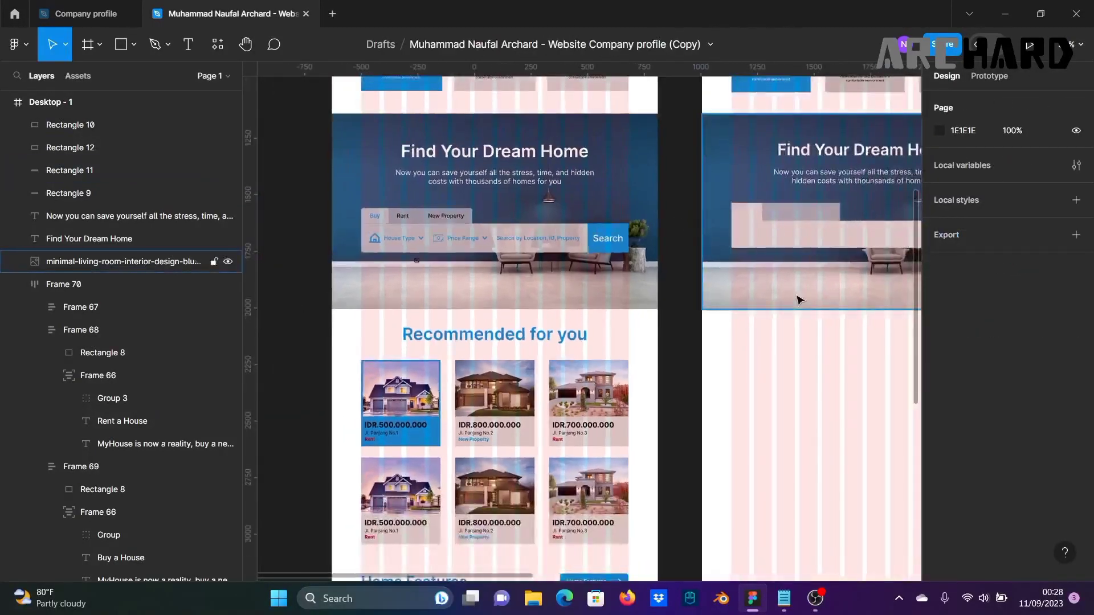
{"action": "left_click_drag", "start_coordinate": [797, 296], "coordinate": [757, 312]}
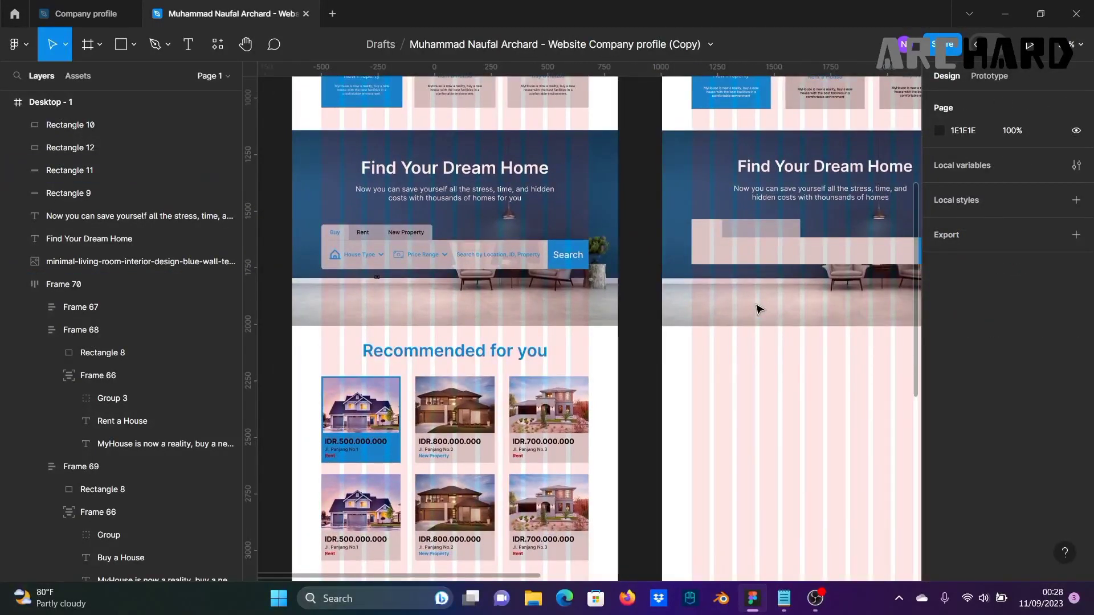
{"action": "scroll", "coordinate": [760, 309], "scroll_direction": "up", "scroll_amount": 1, "text": "ctrl"}
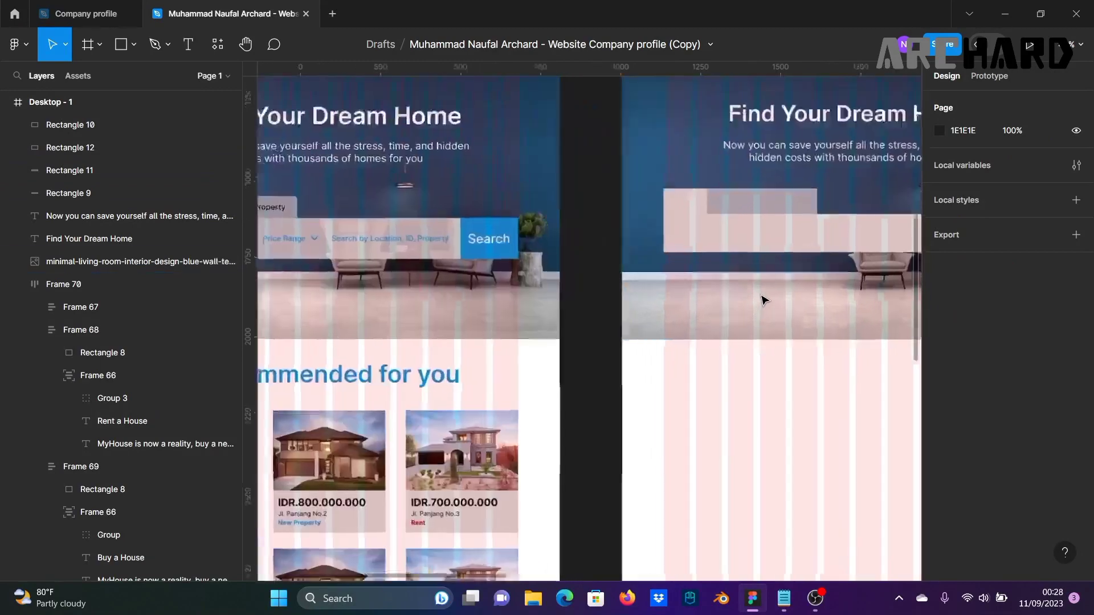
Step: Round only the short tab's top-left corner to radius 10
{"action": "left_click", "coordinate": [682, 205]}
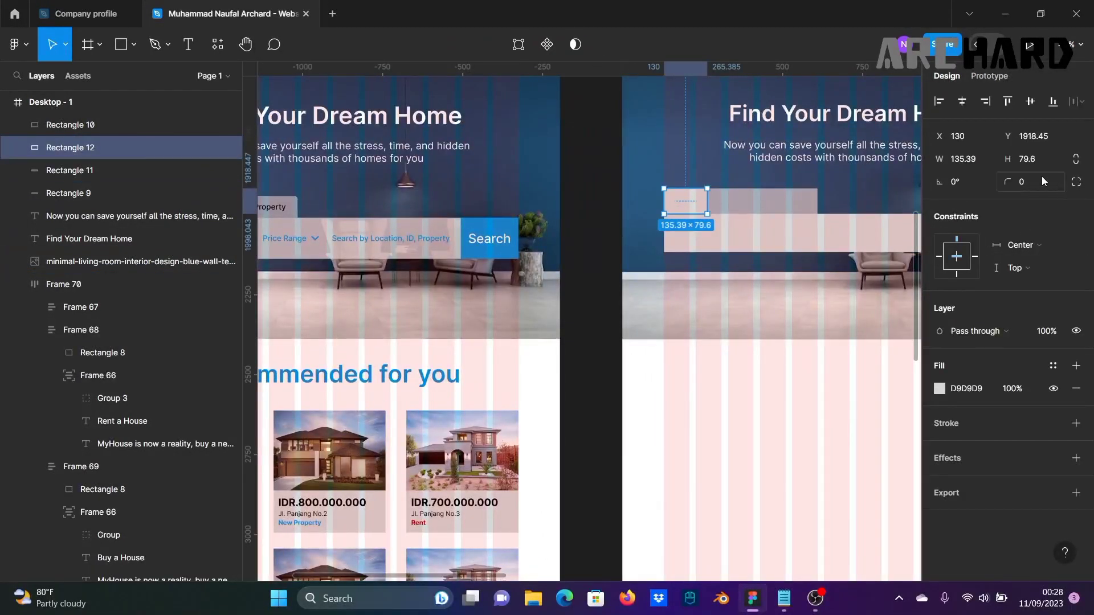
{"action": "left_click", "coordinate": [1076, 182]}
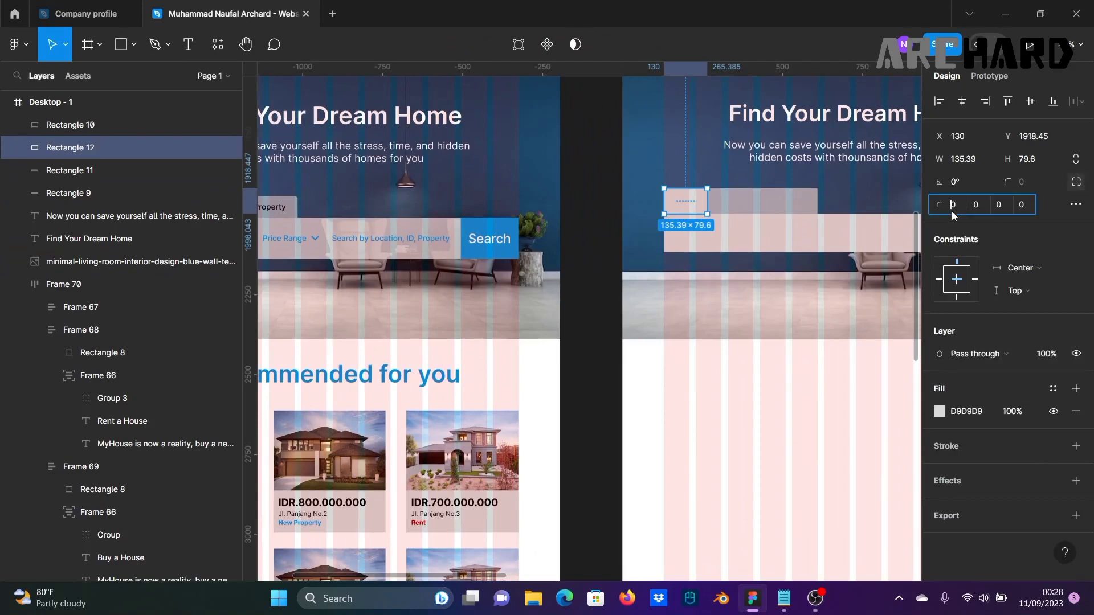
{"action": "type", "text": "1"}
{"action": "key", "text": "Return"}
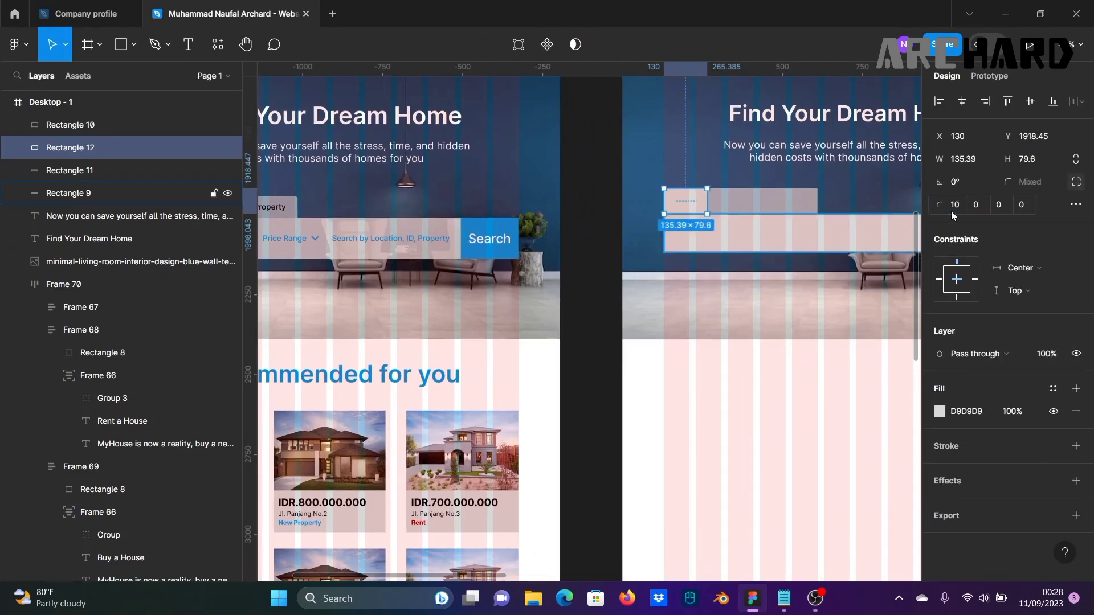
{"action": "left_click", "coordinate": [610, 213]}
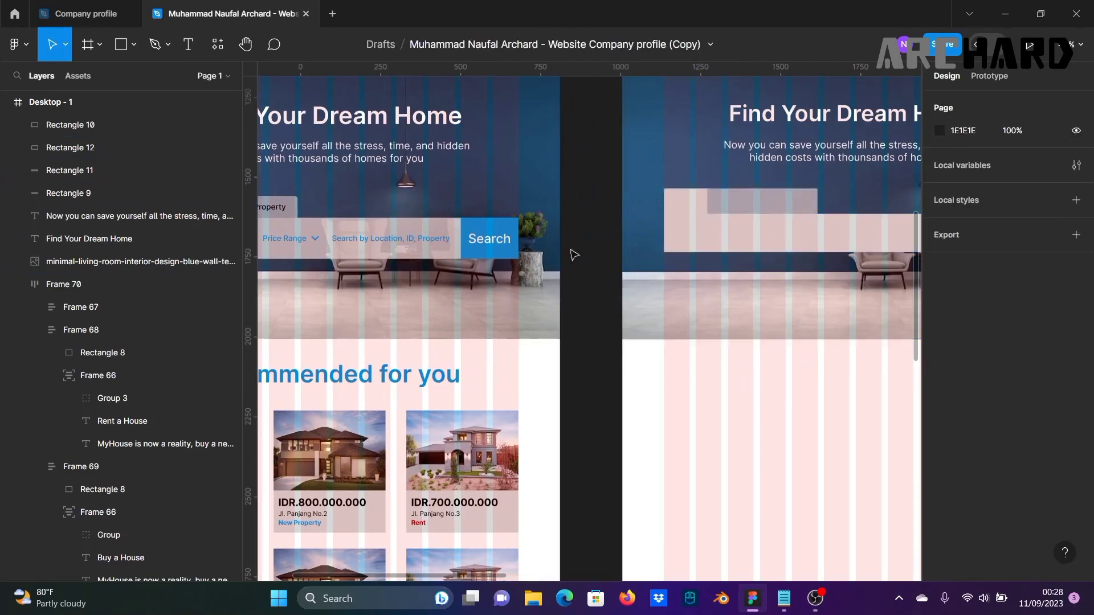
{"action": "scroll", "coordinate": [661, 242], "scroll_direction": "up", "scroll_amount": 2}
Step: Move the wider tab's left edge to meet the short tab and round its top-right corner to 10
{"action": "left_click", "coordinate": [764, 197]}
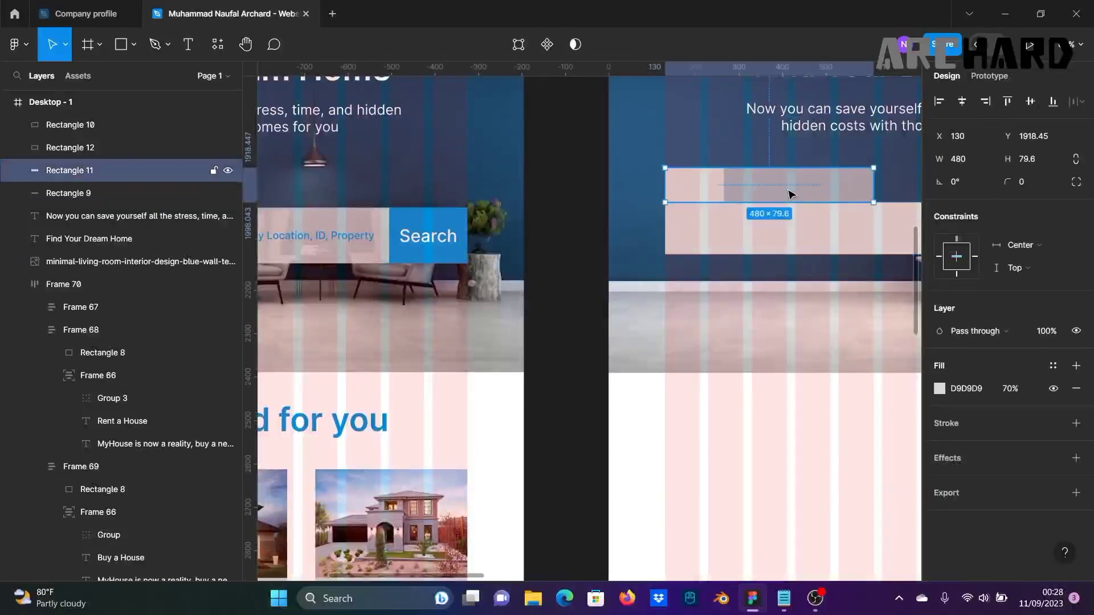
{"action": "left_click", "coordinate": [1076, 182]}
{"action": "left_click", "coordinate": [562, 205]}
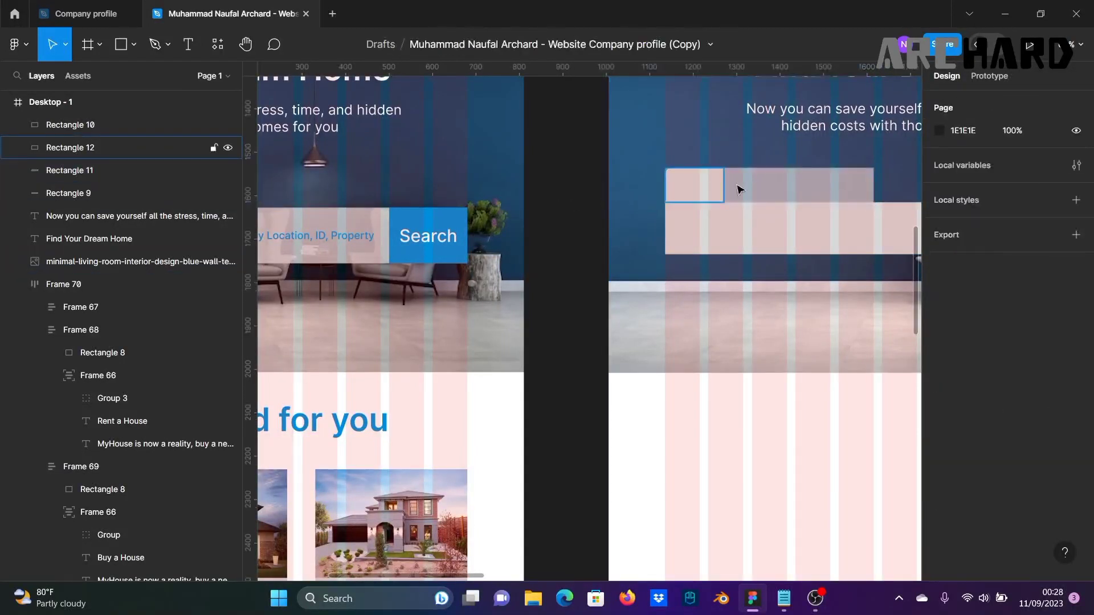
{"action": "left_click", "coordinate": [738, 188]}
{"action": "left_click_drag", "start_coordinate": [667, 188], "coordinate": [724, 188]}
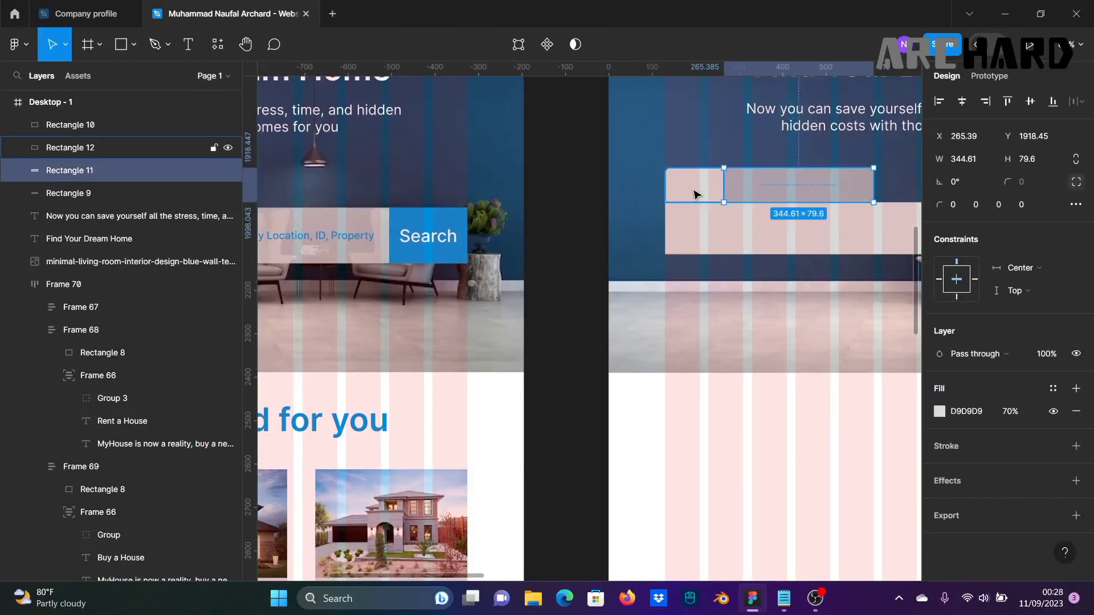
{"action": "left_click", "coordinate": [581, 203]}
{"action": "left_click", "coordinate": [772, 196]}
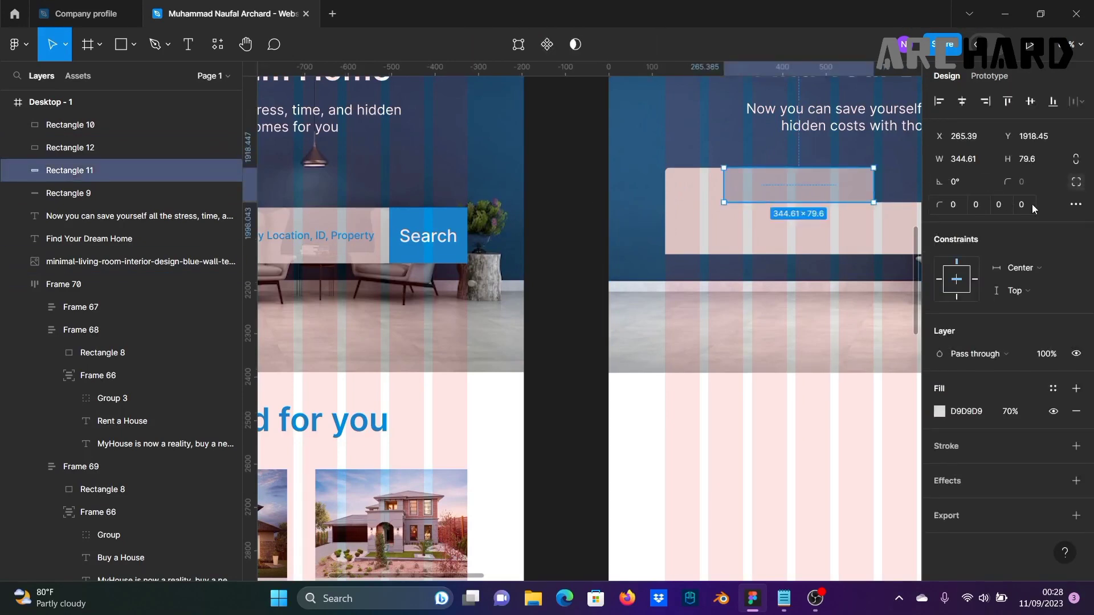
{"action": "left_click", "coordinate": [990, 206]}
{"action": "type", "text": "1"}
{"action": "left_click", "coordinate": [581, 247]}
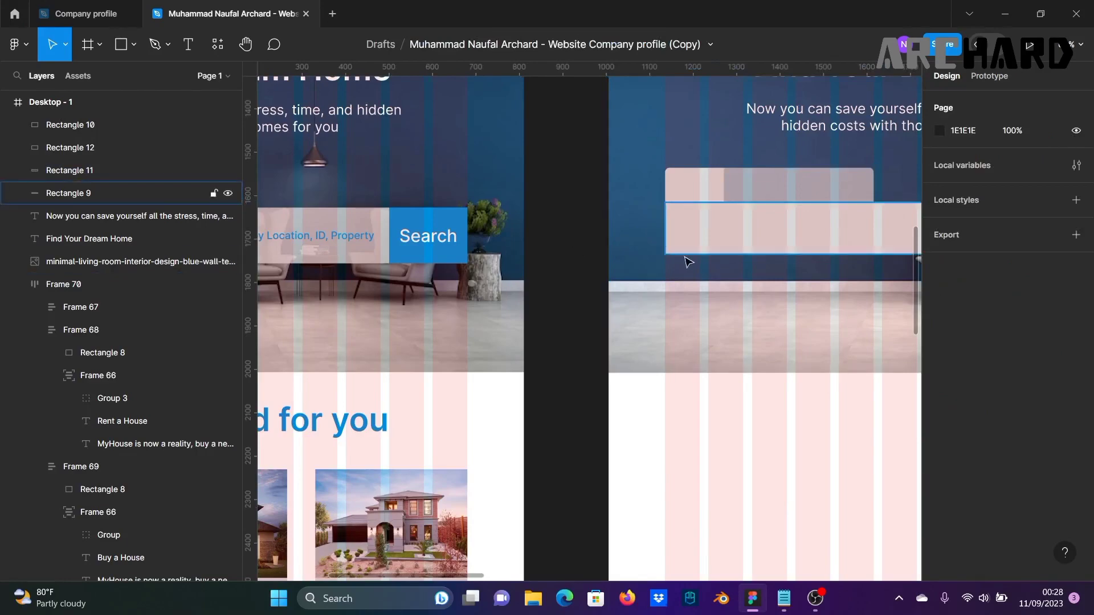
Step: Give one corner of the long search bar an independent radius of 10
{"action": "scroll", "coordinate": [688, 262], "scroll_direction": "down", "scroll_amount": 4}
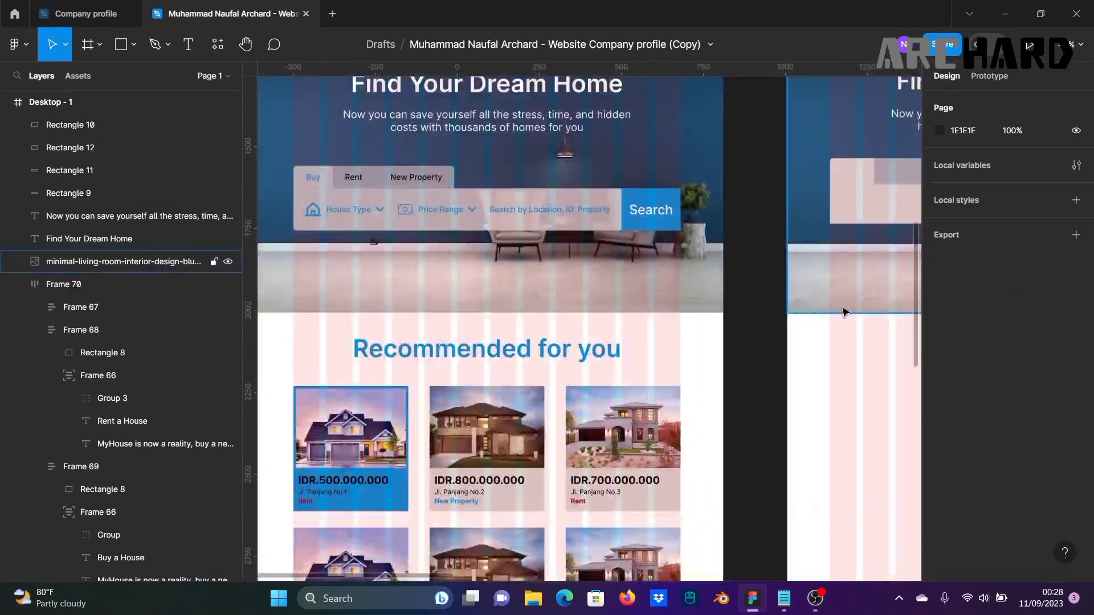
{"action": "scroll", "coordinate": [845, 311], "scroll_direction": "right", "scroll_amount": 3}
{"action": "scroll", "coordinate": [845, 312], "scroll_direction": "down", "scroll_amount": 2}
{"action": "left_click", "coordinate": [764, 169]}
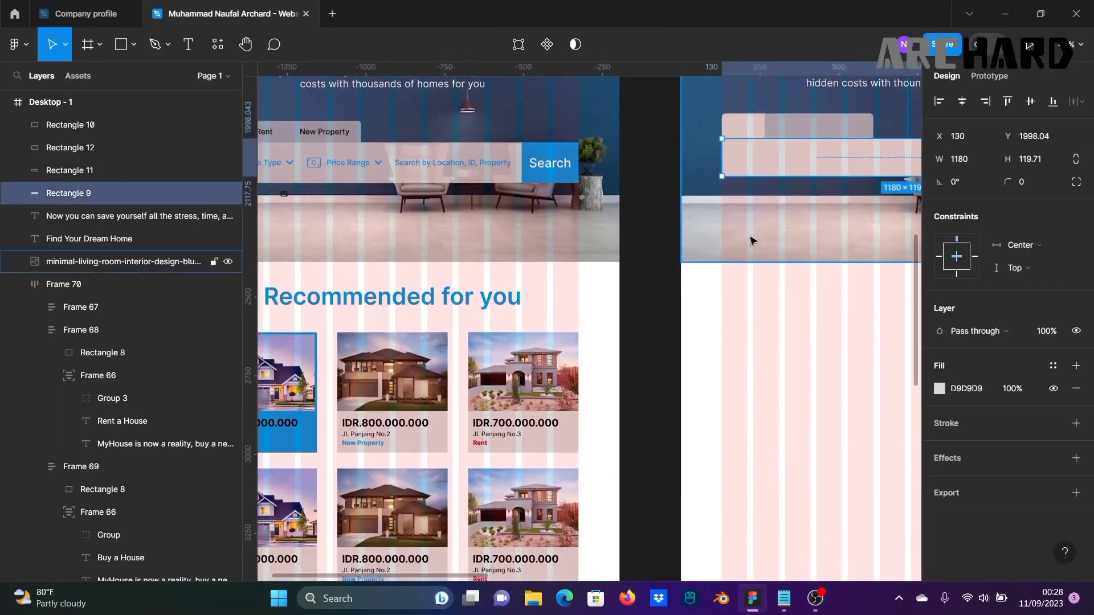
{"action": "scroll", "coordinate": [751, 241], "scroll_direction": "down", "scroll_amount": 3}
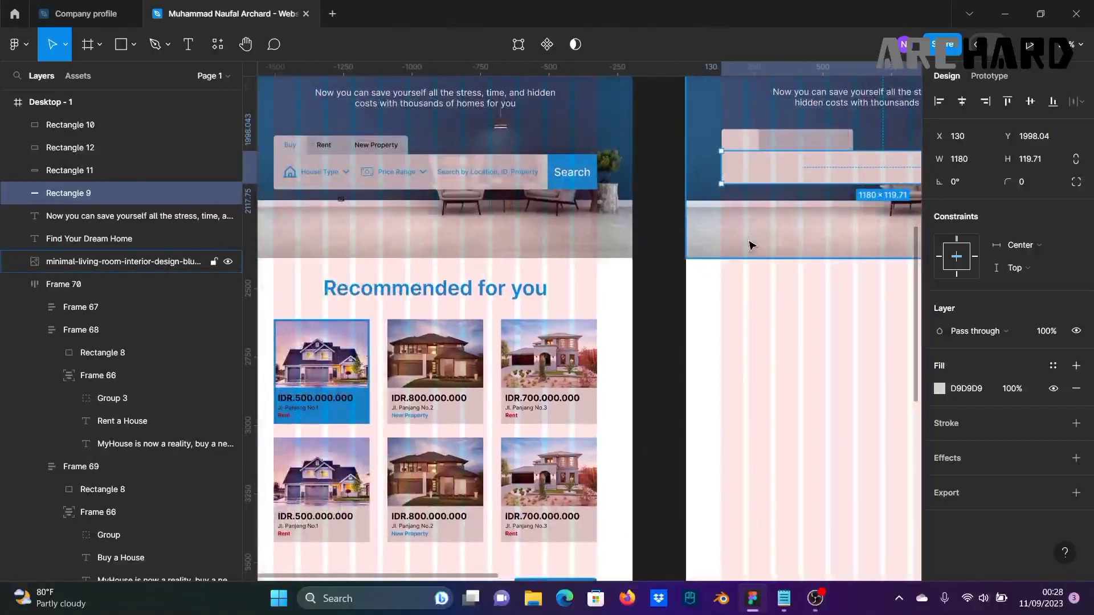
{"action": "left_click", "coordinate": [1074, 183]}
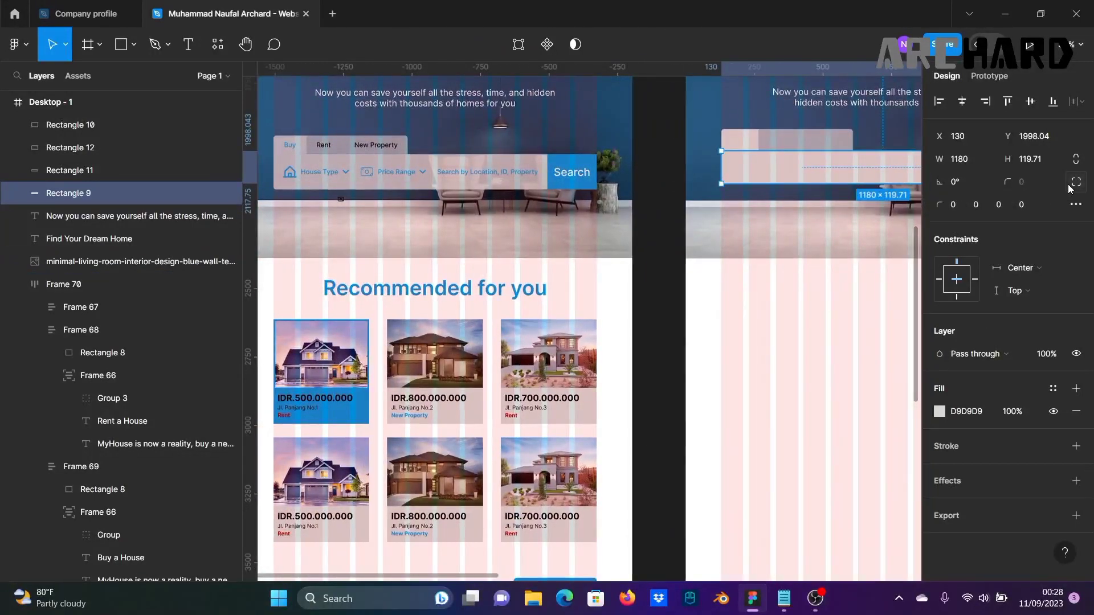
{"action": "left_click", "coordinate": [1009, 210]}
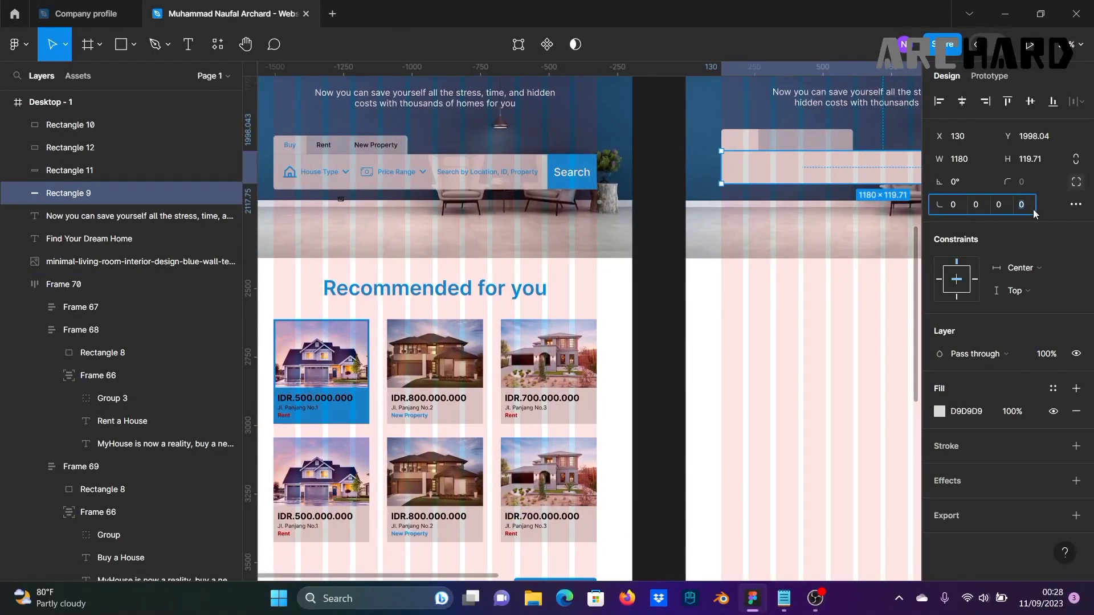
{"action": "type", "text": "10"}
{"action": "key", "text": "Return"}
{"action": "left_click", "coordinate": [676, 240]}
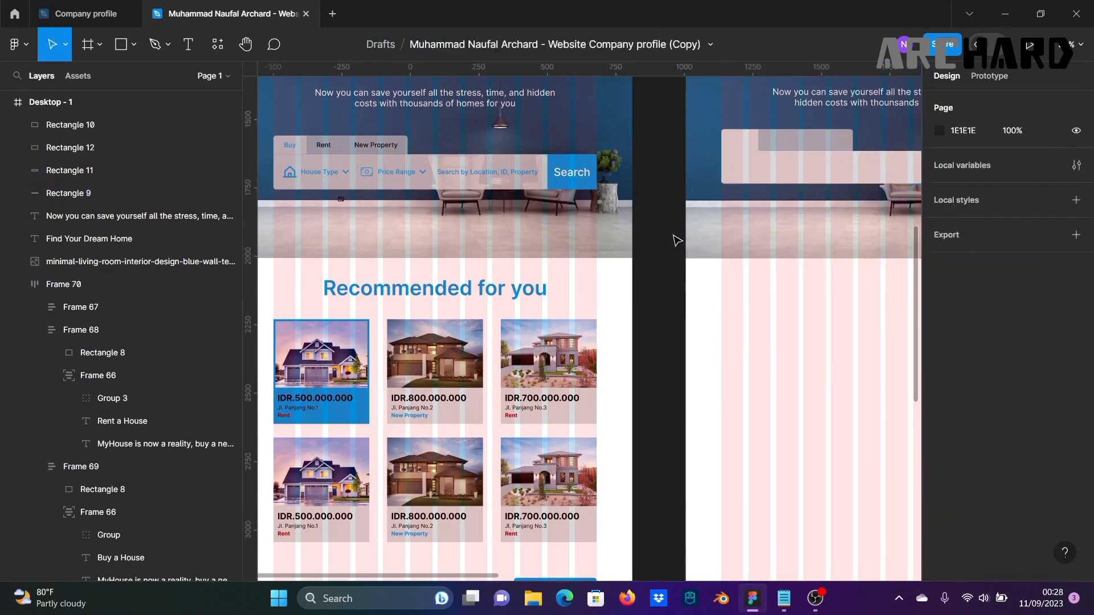
{"action": "scroll", "coordinate": [677, 241], "scroll_direction": "down", "scroll_amount": 3}
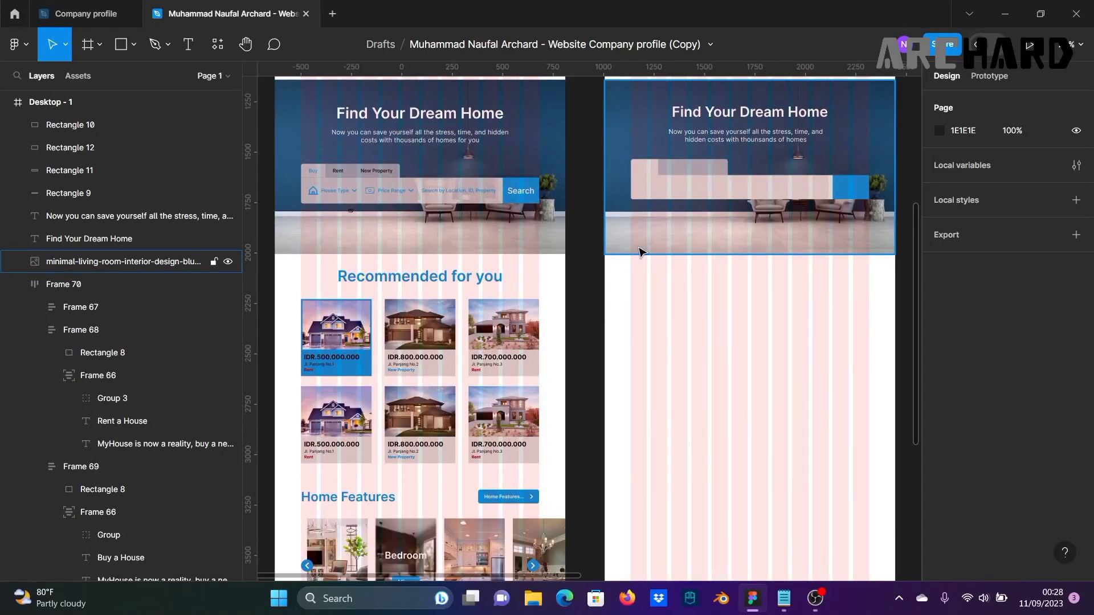
Step: Delete Rectangle 10, the blue search-button block, from the right frame's hero
{"action": "scroll", "coordinate": [642, 252], "scroll_direction": "up", "scroll_amount": 2}
{"action": "scroll", "coordinate": [840, 219], "scroll_direction": "right", "scroll_amount": 1}
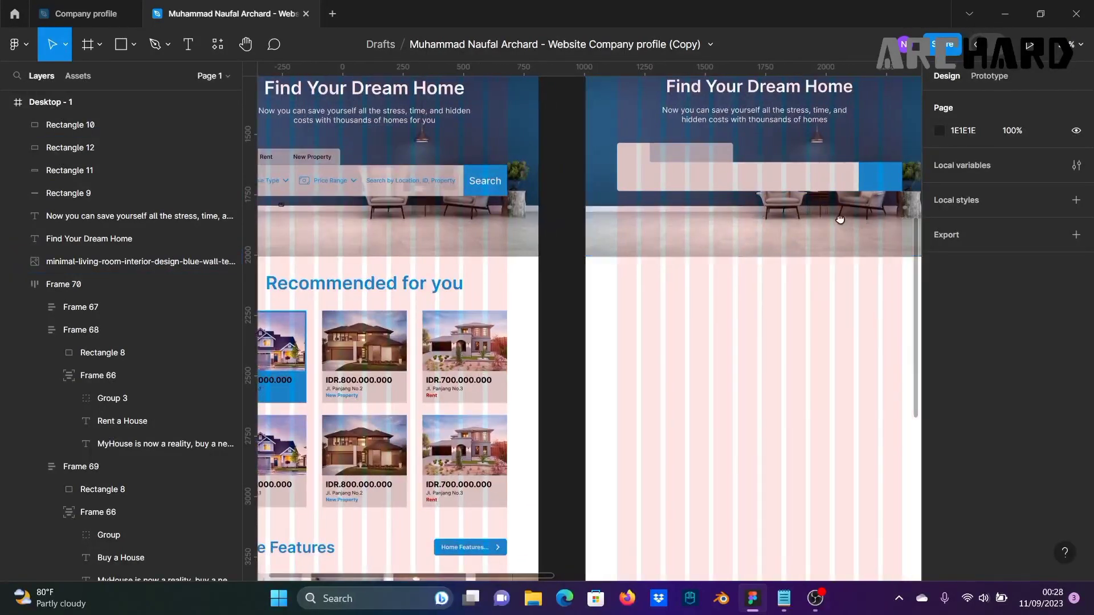
{"action": "scroll", "coordinate": [840, 219], "scroll_direction": "right", "scroll_amount": 3}
{"action": "left_click", "coordinate": [682, 216]}
{"action": "left_click", "coordinate": [758, 192]}
{"action": "scroll", "coordinate": [758, 192], "scroll_direction": "up", "scroll_amount": 2}
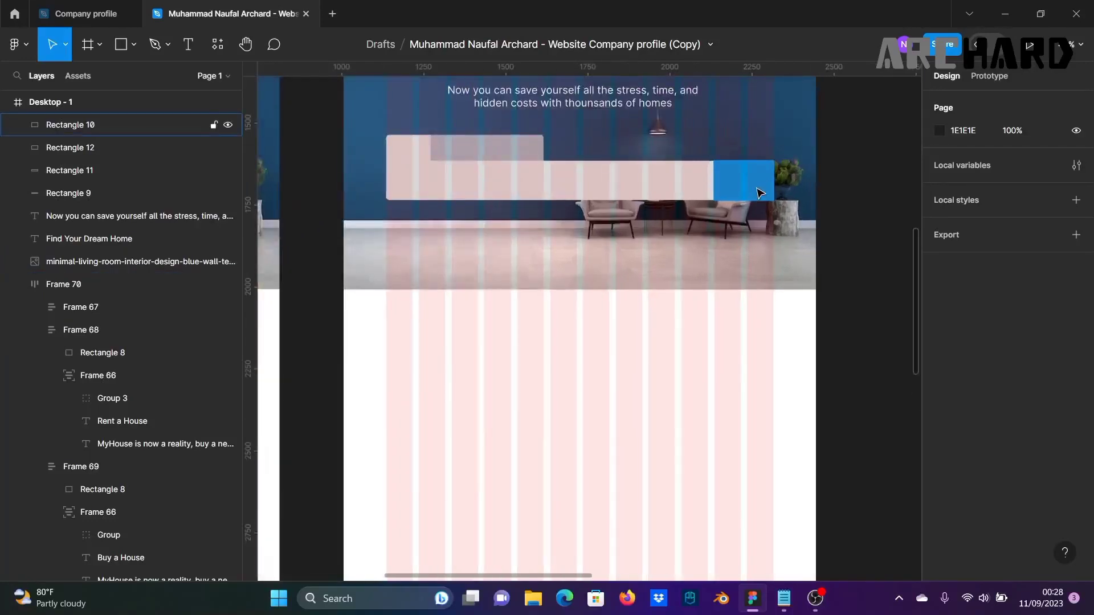
{"action": "key", "text": "Delete"}
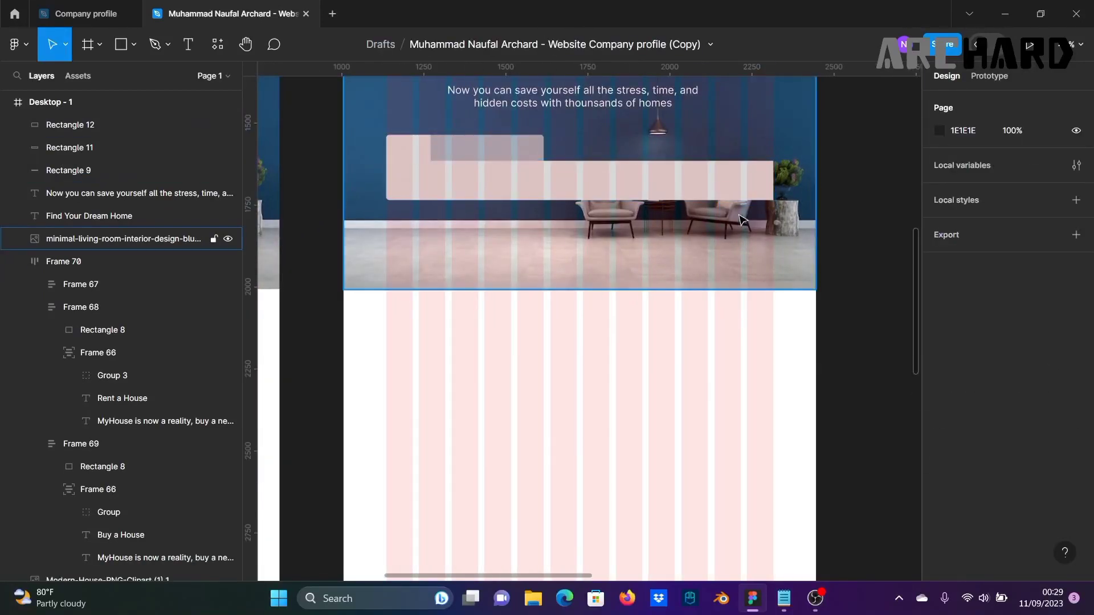
{"action": "scroll", "coordinate": [744, 214], "scroll_direction": "up", "scroll_amount": 2}
{"action": "left_click", "coordinate": [177, 57]}
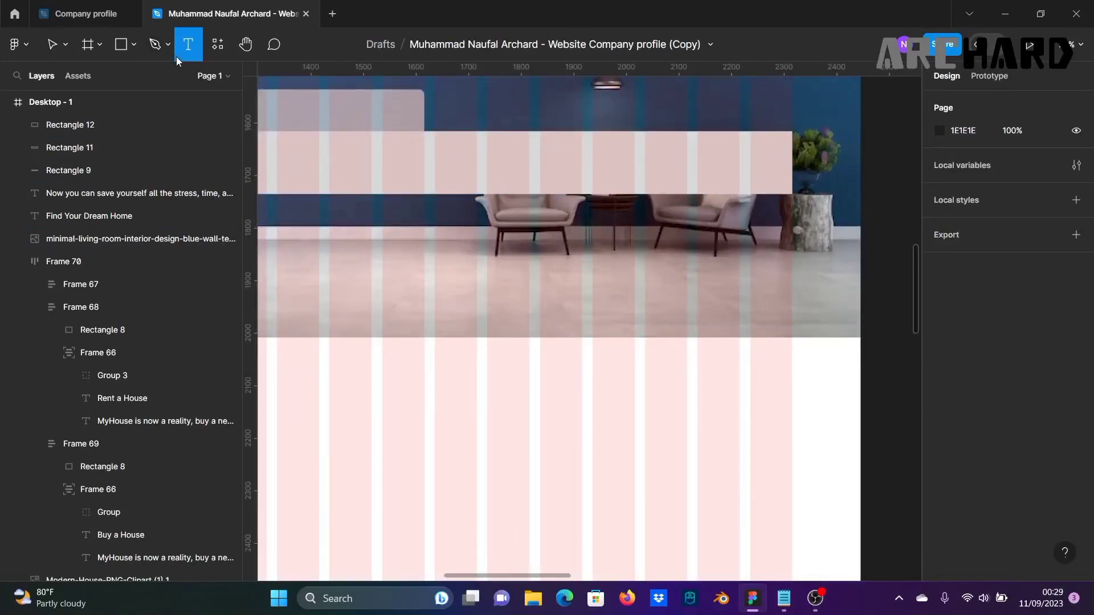
Step: Add a 'Search' text in the search bar and wrap it in an auto layout frame
{"action": "left_click", "coordinate": [645, 158]}
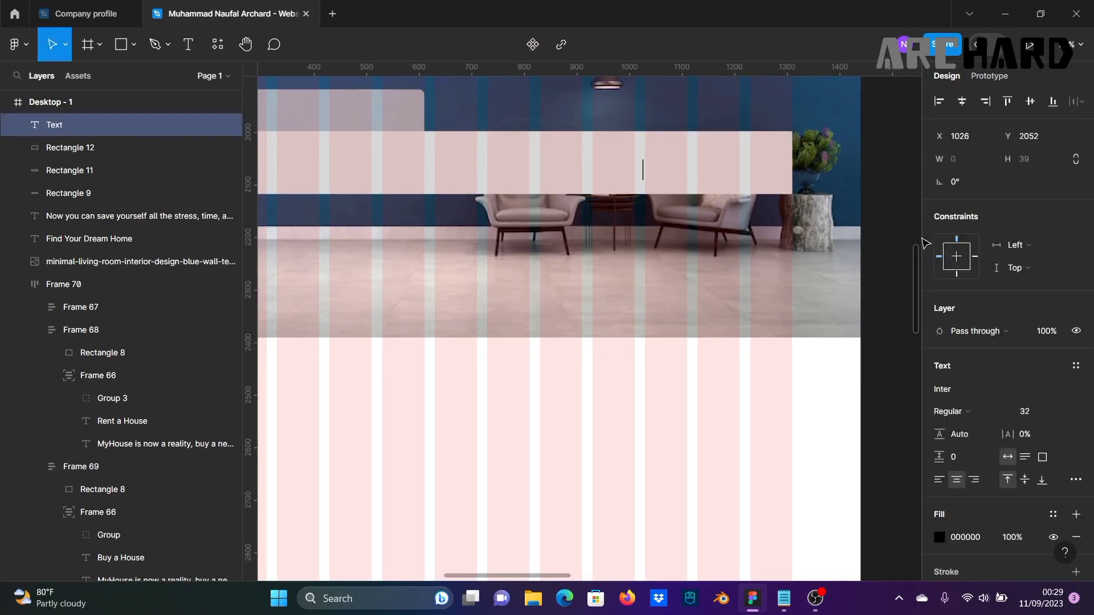
{"action": "type", "text": "Search"}
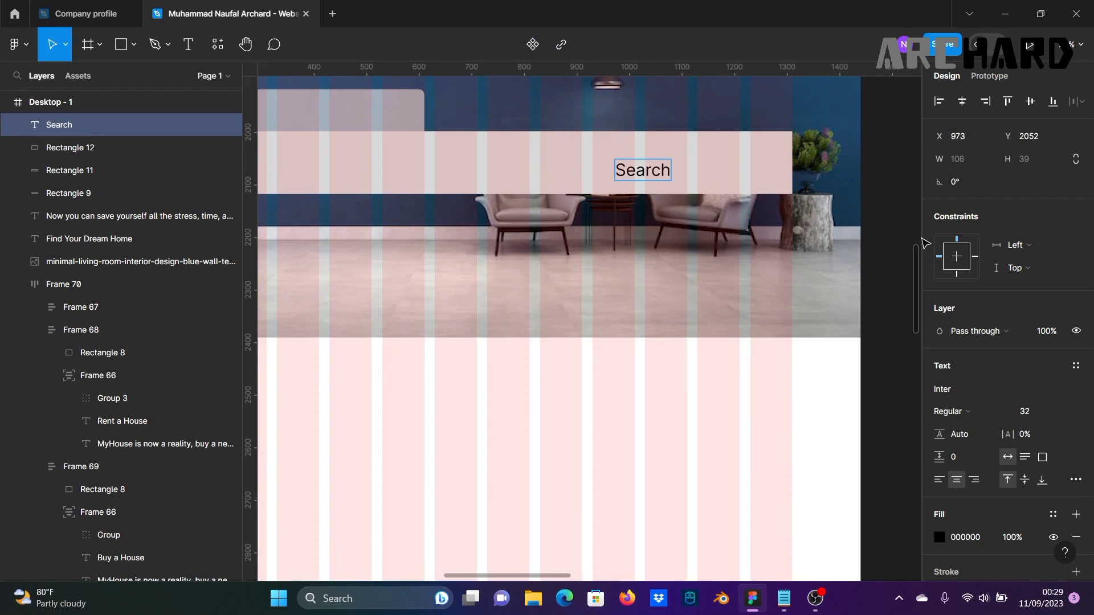
{"action": "key", "text": "Escape"}
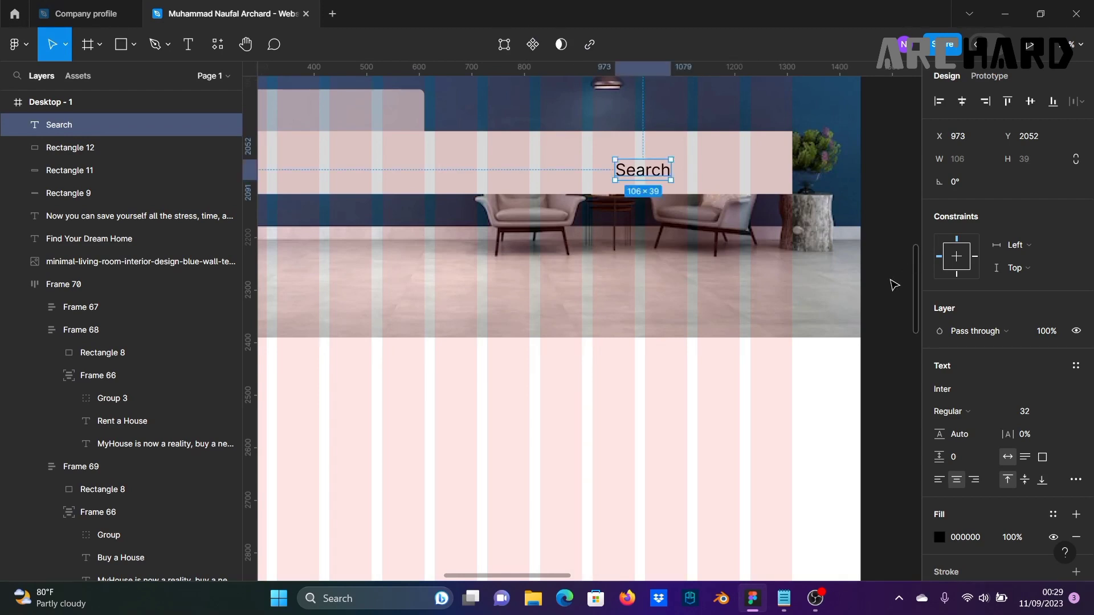
{"action": "key", "text": "shift+a"}
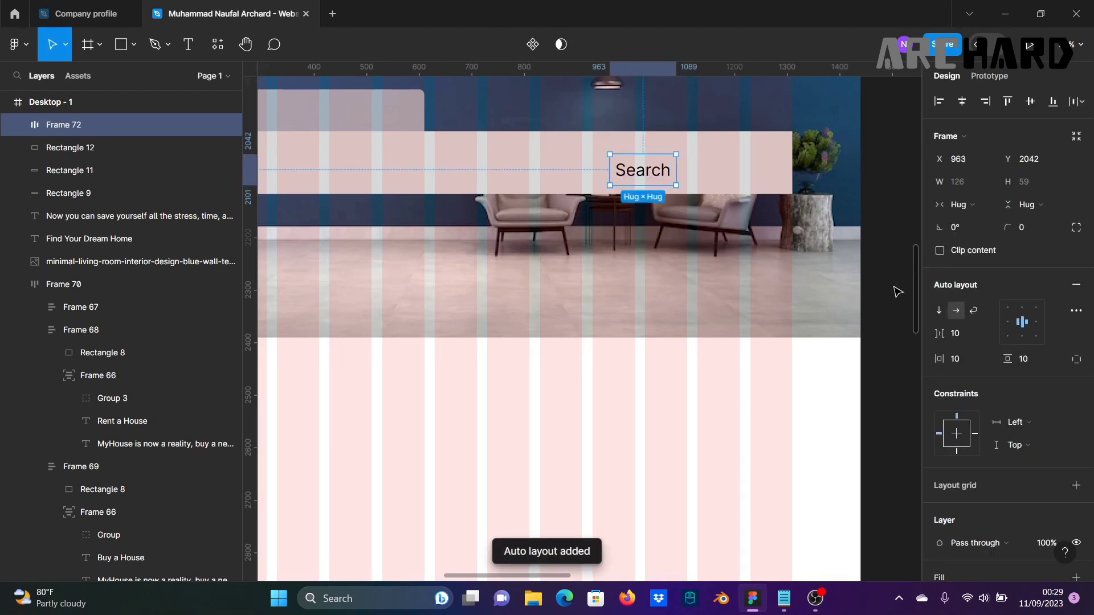
Step: Fill the Search frame with the blue sampled from the New Property card
{"action": "scroll", "coordinate": [1058, 391], "scroll_direction": "down", "scroll_amount": 4}
{"action": "left_click", "coordinate": [1076, 366]}
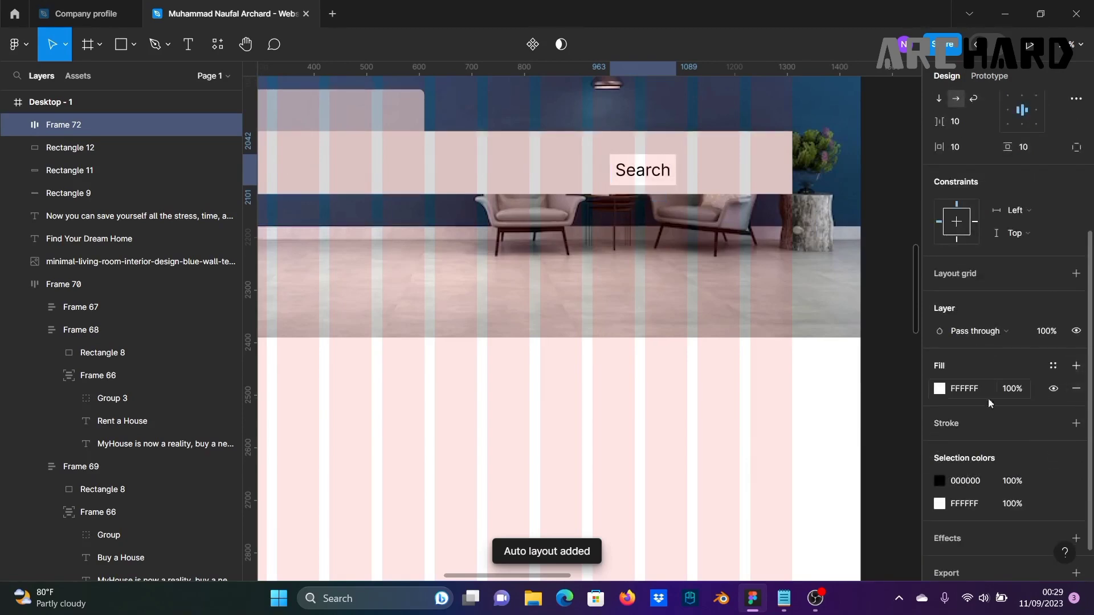
{"action": "left_click", "coordinate": [940, 389]}
{"action": "left_click", "coordinate": [771, 412]}
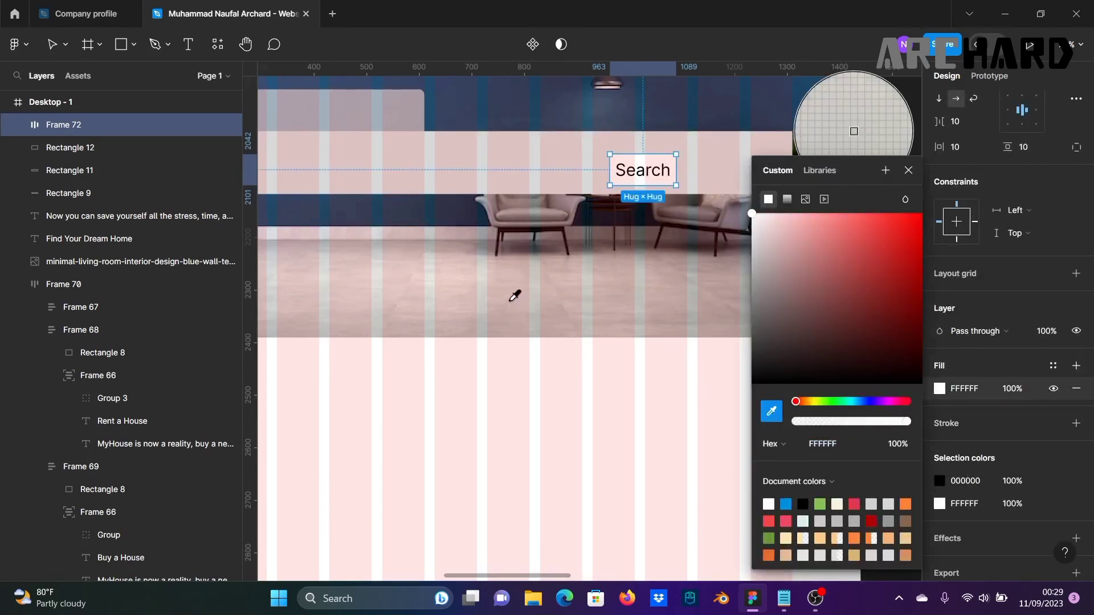
{"action": "scroll", "coordinate": [513, 295], "scroll_direction": "up", "scroll_amount": 3}
{"action": "scroll", "coordinate": [518, 285], "scroll_direction": "down", "scroll_amount": 3}
{"action": "left_click_drag", "start_coordinate": [574, 380], "coordinate": [708, 549]}
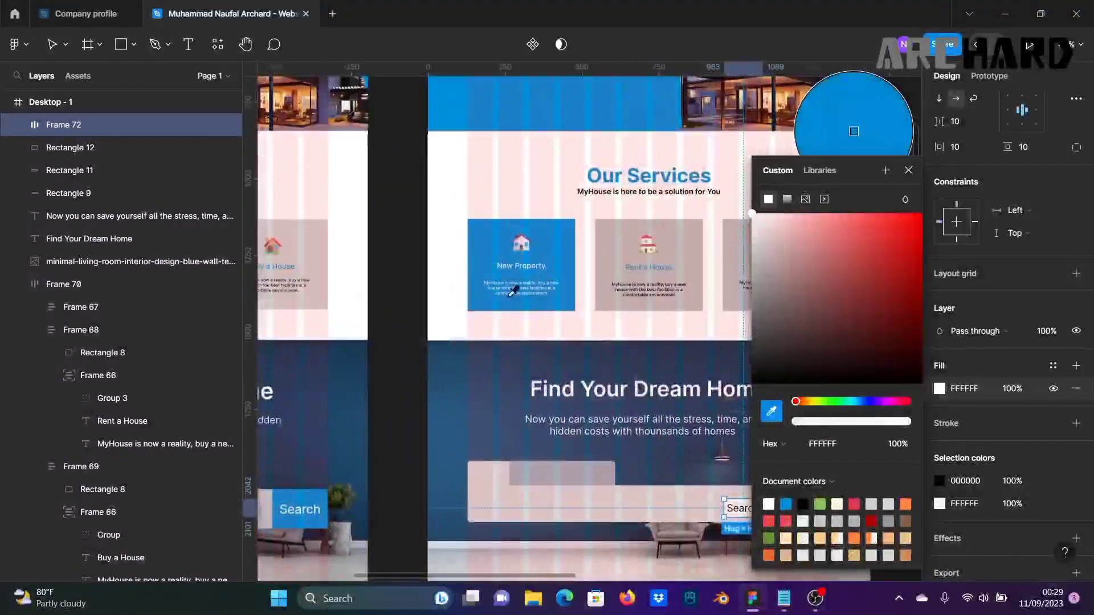
{"action": "left_click", "coordinate": [447, 123]}
{"action": "left_click_drag", "start_coordinate": [353, 203], "coordinate": [302, 154]}
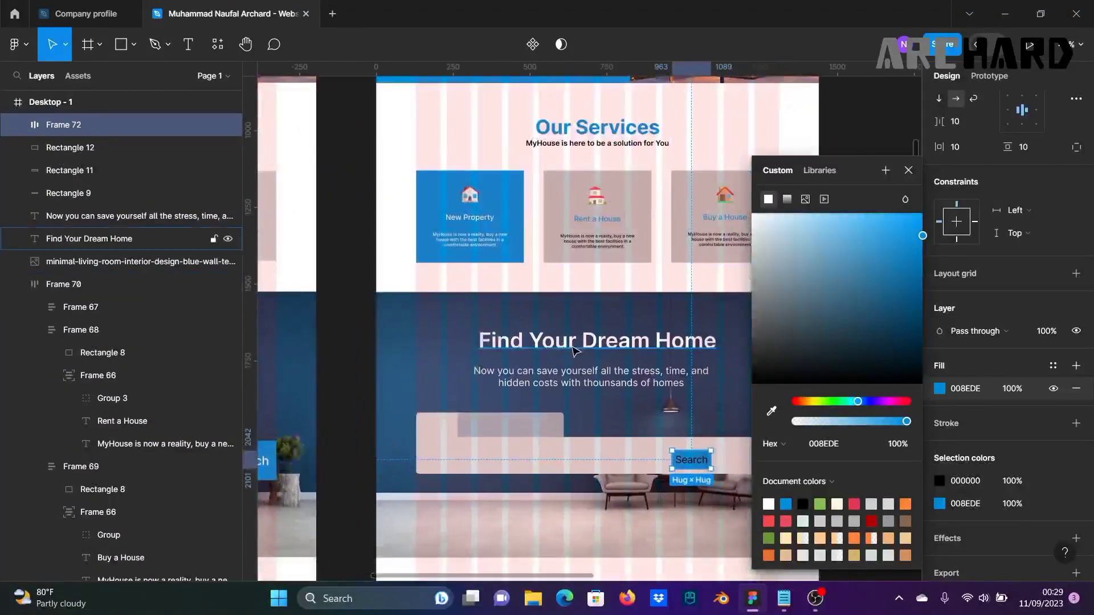
{"action": "left_click", "coordinate": [359, 371]}
Step: Make the Search label text white
{"action": "double_click", "coordinate": [699, 461]}
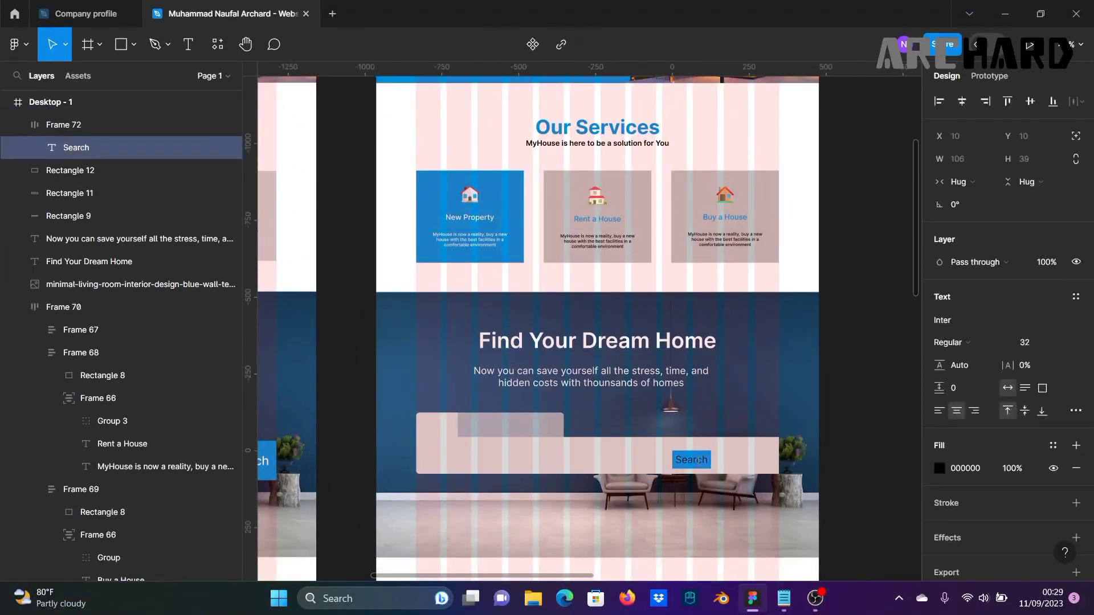
{"action": "left_click", "coordinate": [939, 468]}
{"action": "left_click_drag", "start_coordinate": [815, 348], "coordinate": [770, 195]}
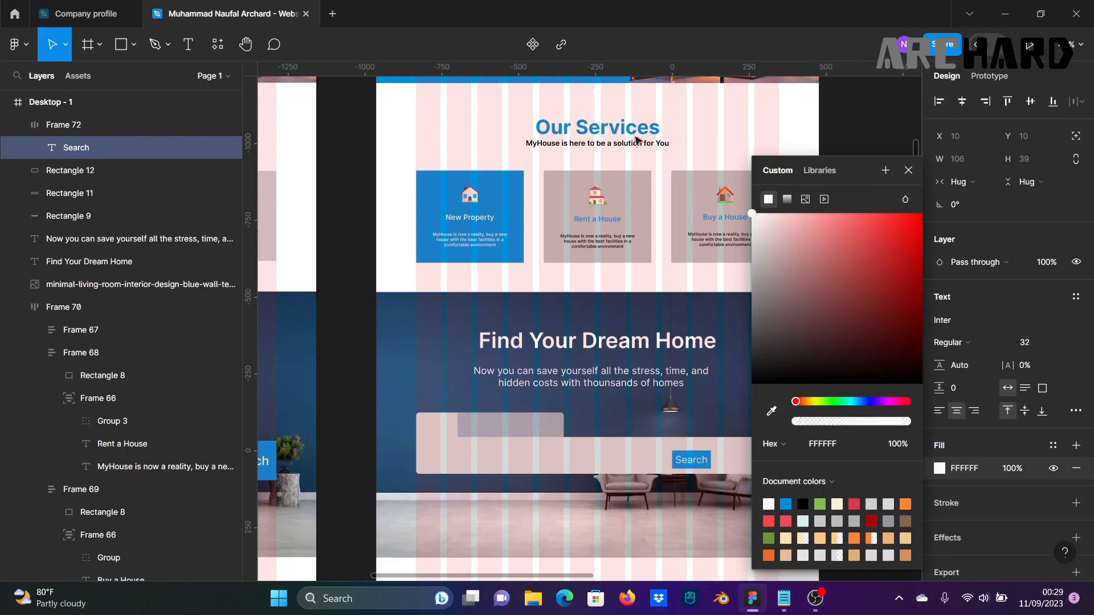
{"action": "left_click", "coordinate": [909, 170]}
Step: Move the Search button to the bar's right end and widen its horizontal padding
{"action": "scroll", "coordinate": [817, 317], "scroll_direction": "down", "scroll_amount": 1}
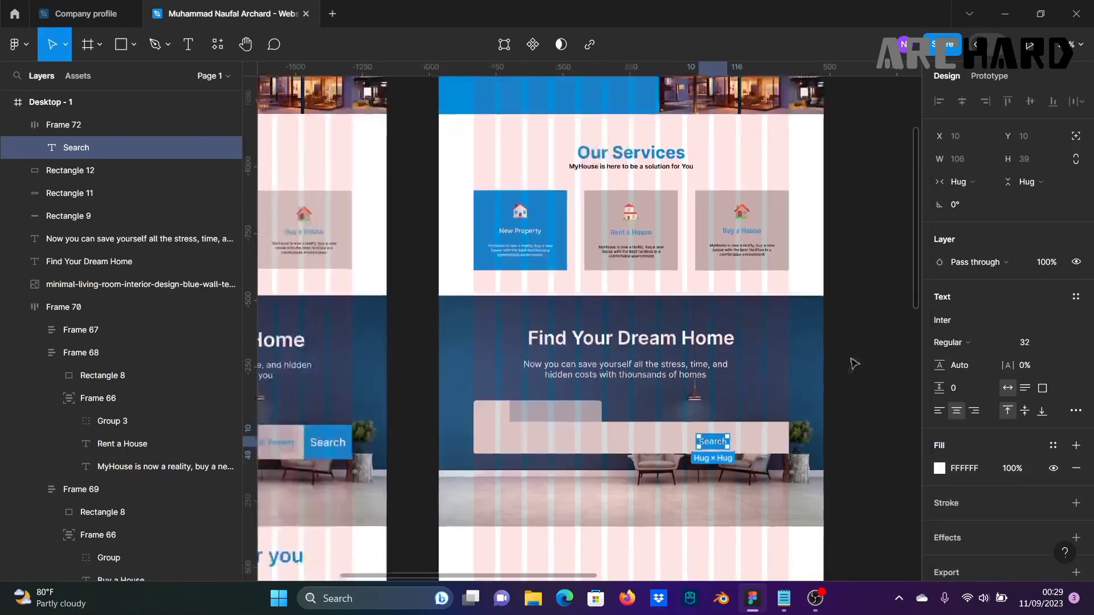
{"action": "left_click_drag", "start_coordinate": [796, 486], "coordinate": [915, 354]}
{"action": "scroll", "coordinate": [910, 392], "scroll_direction": "up", "scroll_amount": 1}
{"action": "left_click_drag", "start_coordinate": [906, 402], "coordinate": [678, 369]}
{"action": "scroll", "coordinate": [655, 337], "scroll_direction": "up", "scroll_amount": 1}
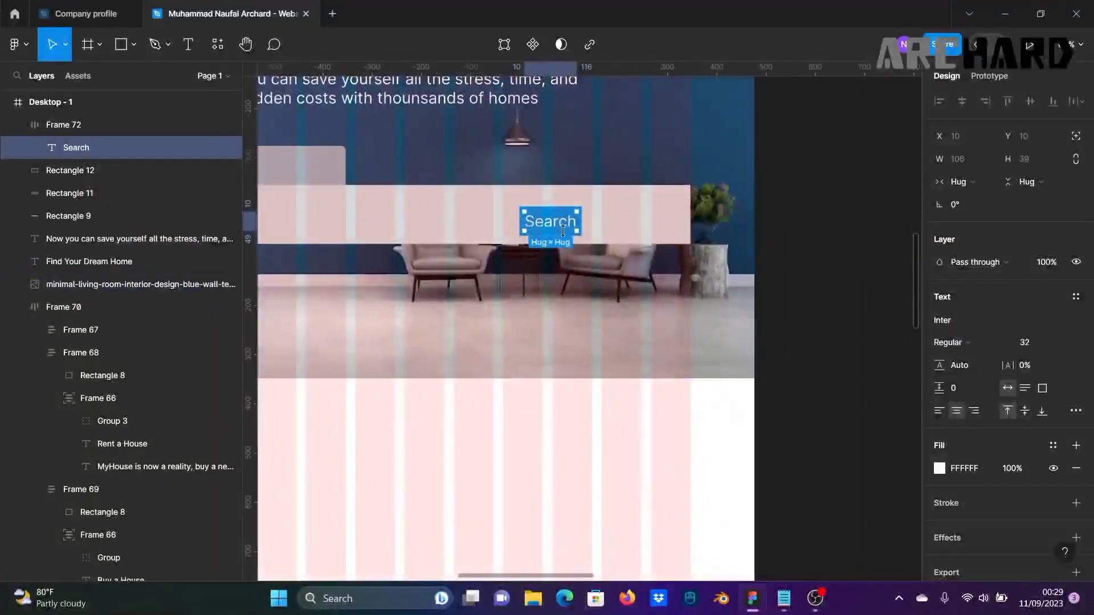
{"action": "left_click_drag", "start_coordinate": [587, 226], "coordinate": [657, 217]}
{"action": "key", "text": "ctrl+z"}
{"action": "left_click", "coordinate": [791, 222]}
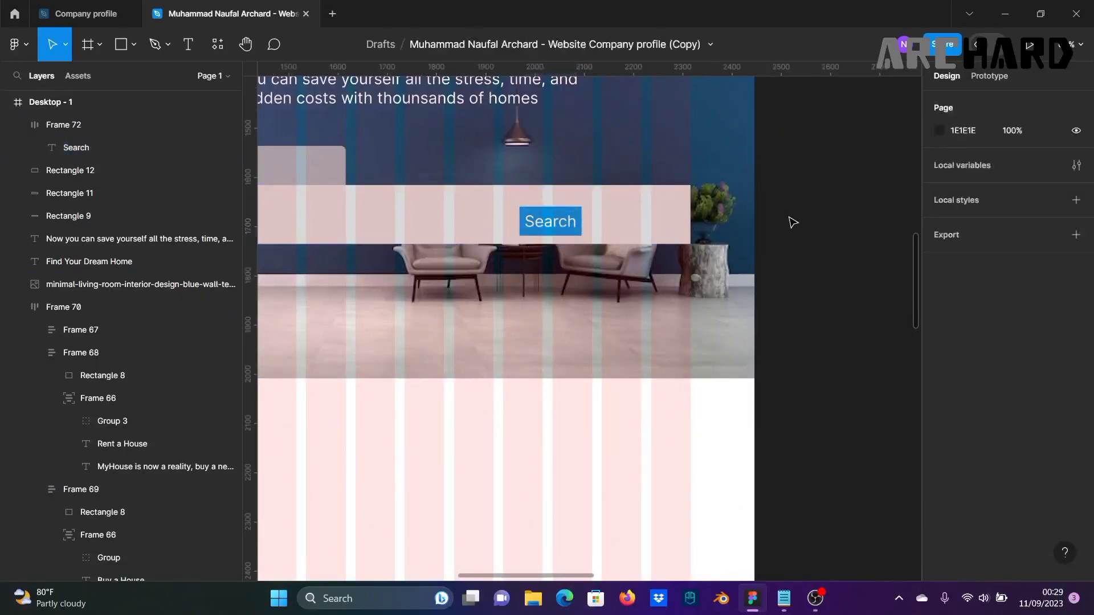
{"action": "left_click_drag", "start_coordinate": [550, 228], "coordinate": [659, 222]}
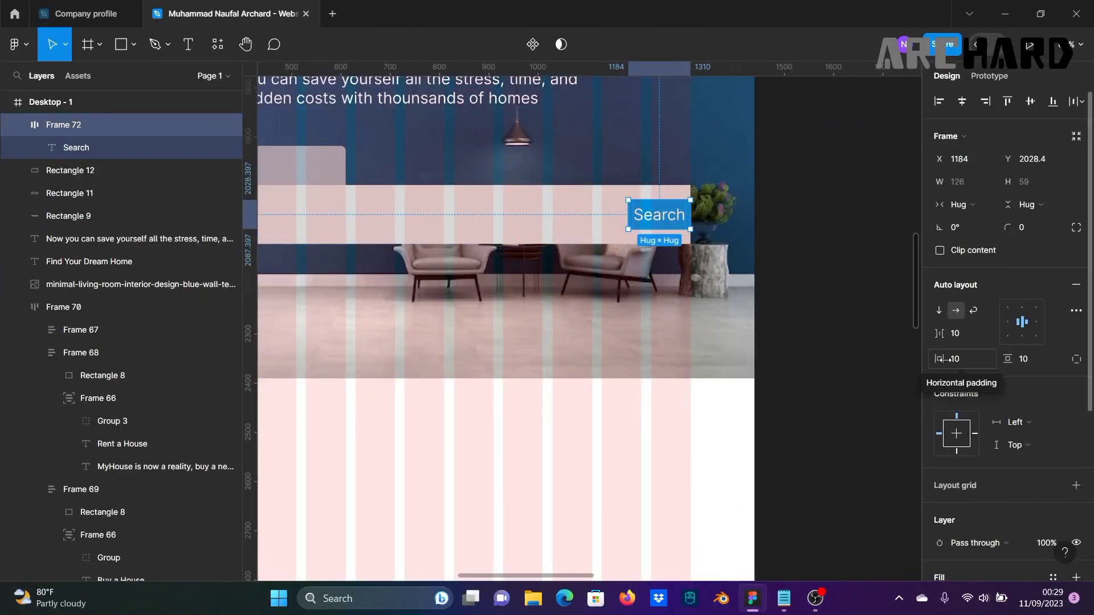
{"action": "left_click_drag", "start_coordinate": [943, 359], "coordinate": [949, 359]}
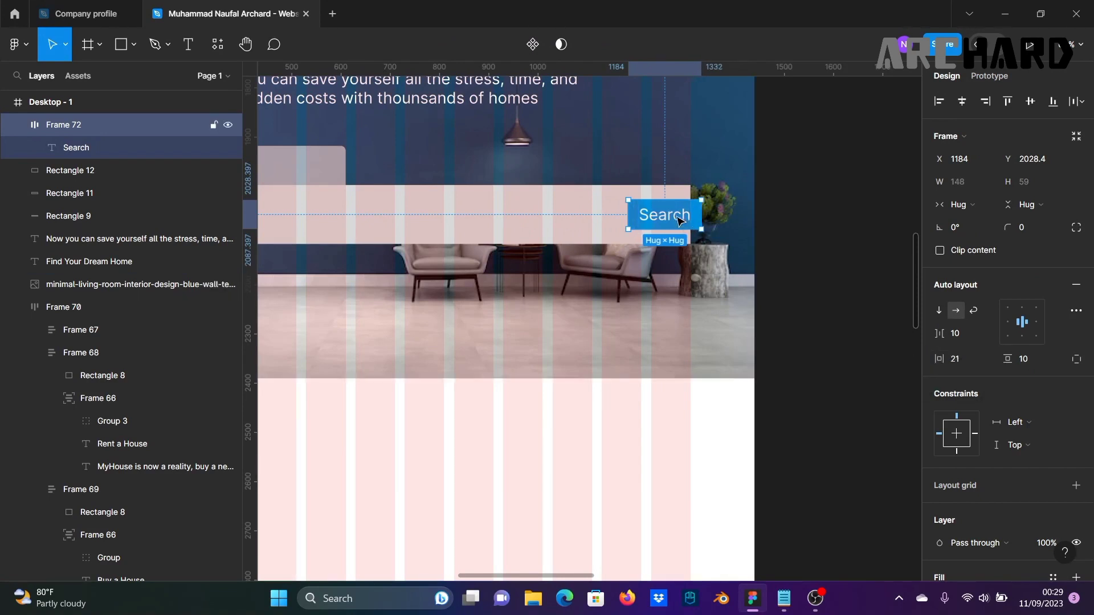
{"action": "left_click_drag", "start_coordinate": [678, 221], "coordinate": [648, 221]}
{"action": "left_click_drag", "start_coordinate": [942, 359], "coordinate": [960, 366]}
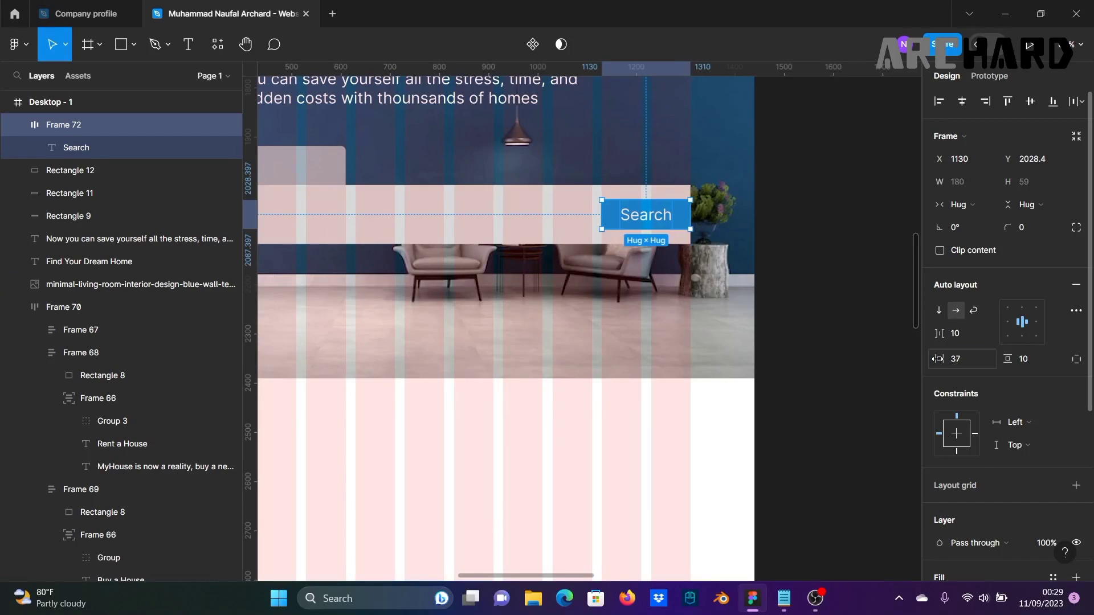
{"action": "left_click", "coordinate": [849, 361]}
Step: Align the button with the bar's top and increase vertical padding to fill its height
{"action": "left_click", "coordinate": [650, 219]}
{"action": "left_click_drag", "start_coordinate": [1026, 366], "coordinate": [1032, 367]}
{"action": "left_click_drag", "start_coordinate": [640, 224], "coordinate": [639, 209]}
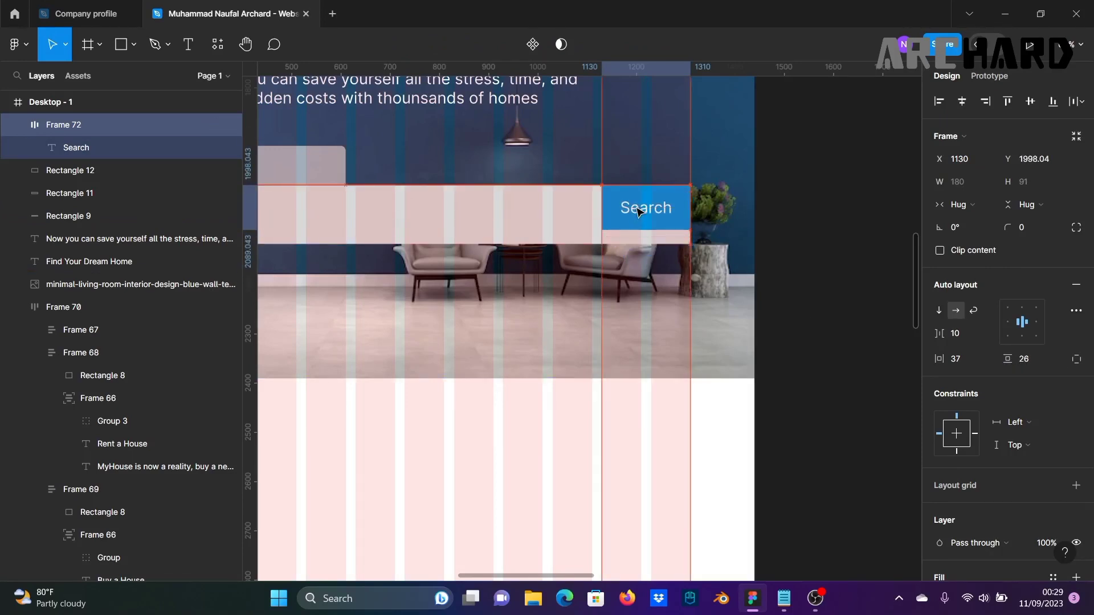
{"action": "left_click_drag", "start_coordinate": [1020, 365], "coordinate": [1027, 365]}
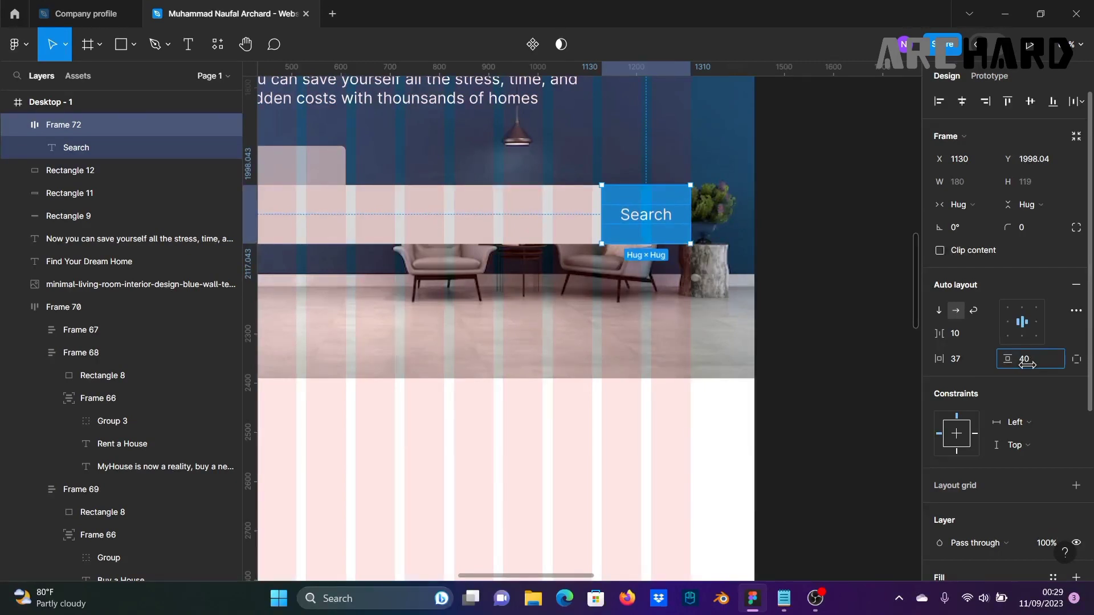
{"action": "left_click", "coordinate": [837, 333]}
Step: Enlarge the Search label to size 36 and narrow the button's horizontal padding
{"action": "scroll", "coordinate": [837, 334], "scroll_direction": "down", "scroll_amount": 3, "text": "ctrl"}
{"action": "scroll", "coordinate": [838, 333], "scroll_direction": "down", "scroll_amount": 2, "text": "ctrl"}
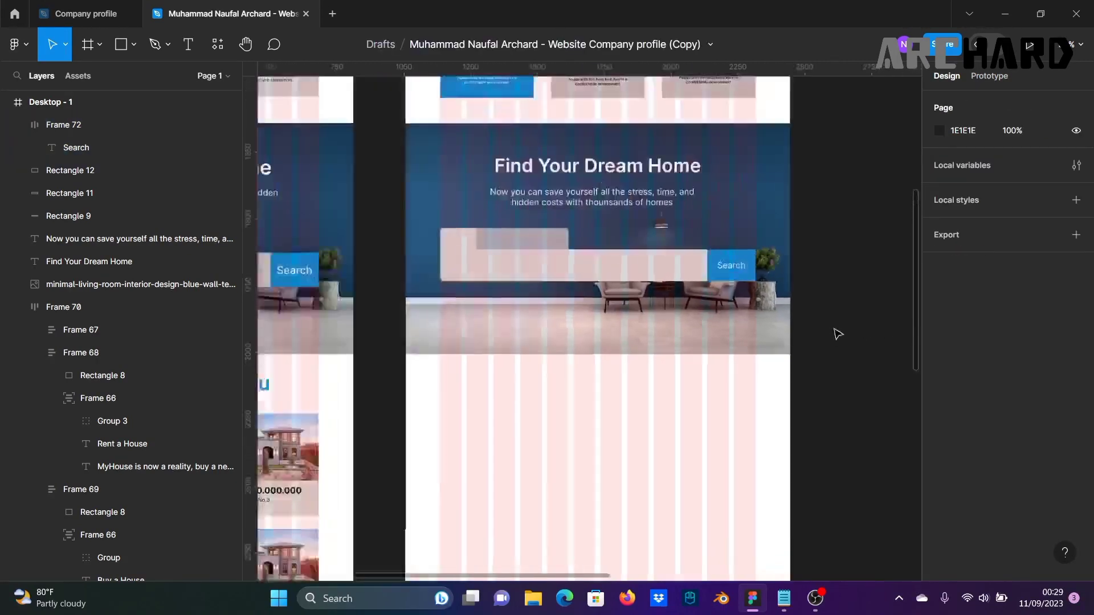
{"action": "scroll", "coordinate": [875, 325], "scroll_direction": "left", "scroll_amount": 3}
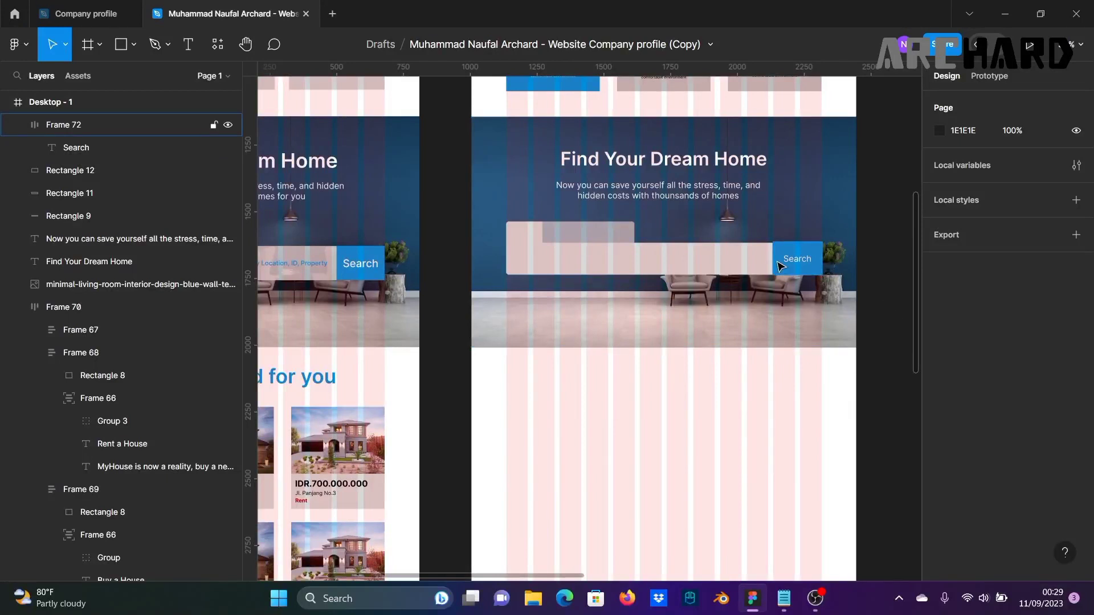
{"action": "left_click", "coordinate": [798, 259], "text": "ctrl"}
{"action": "left_click", "coordinate": [1062, 354]}
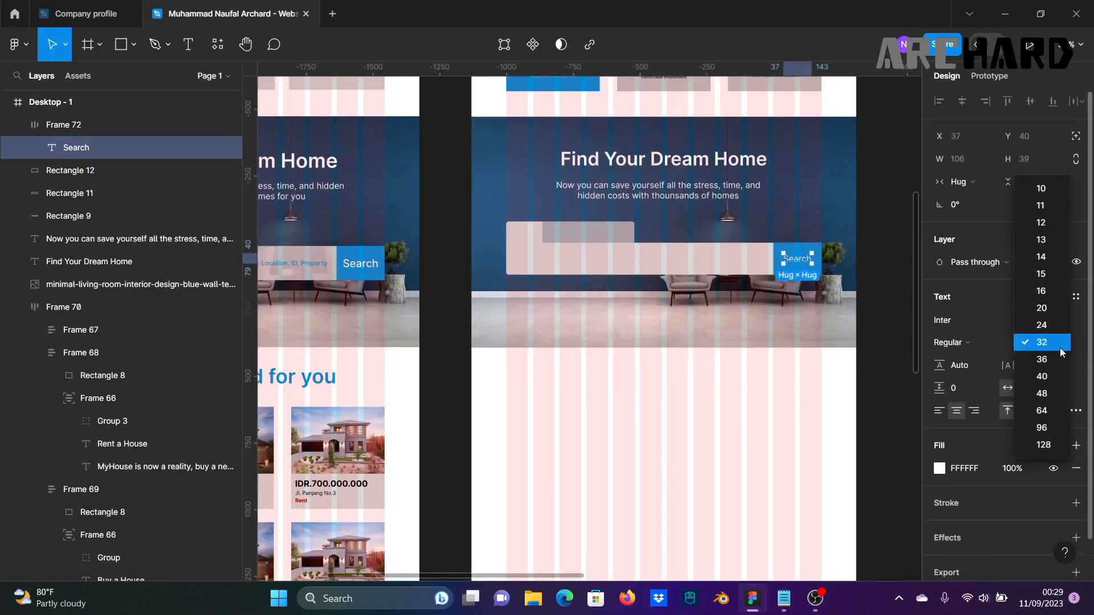
{"action": "left_click", "coordinate": [1061, 364]}
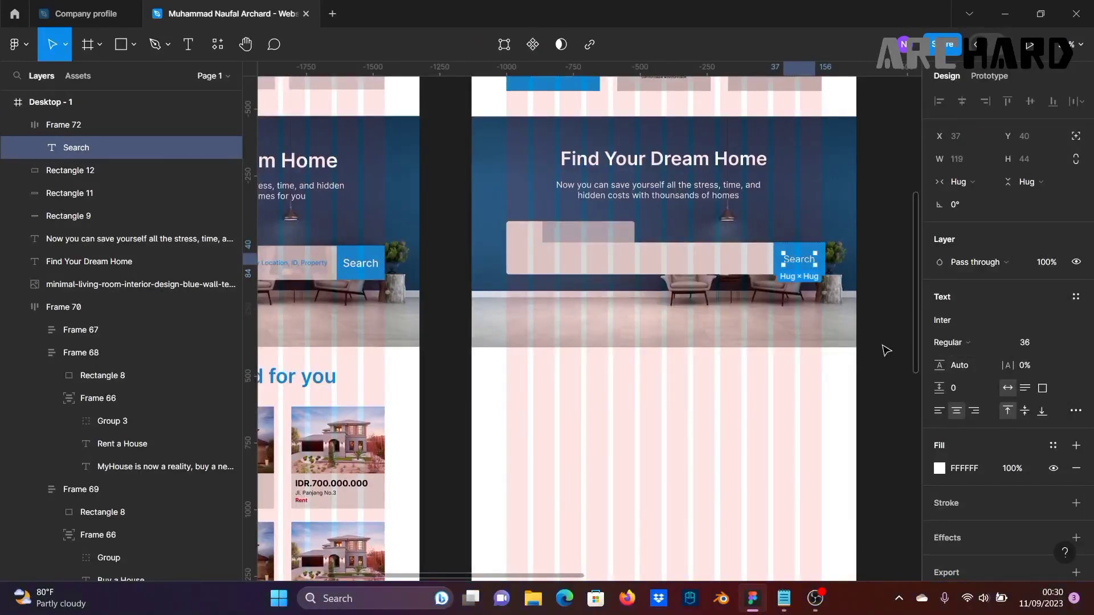
{"action": "scroll", "coordinate": [880, 341], "scroll_direction": "up", "scroll_amount": 5}
{"action": "key", "text": "shift+Return"}
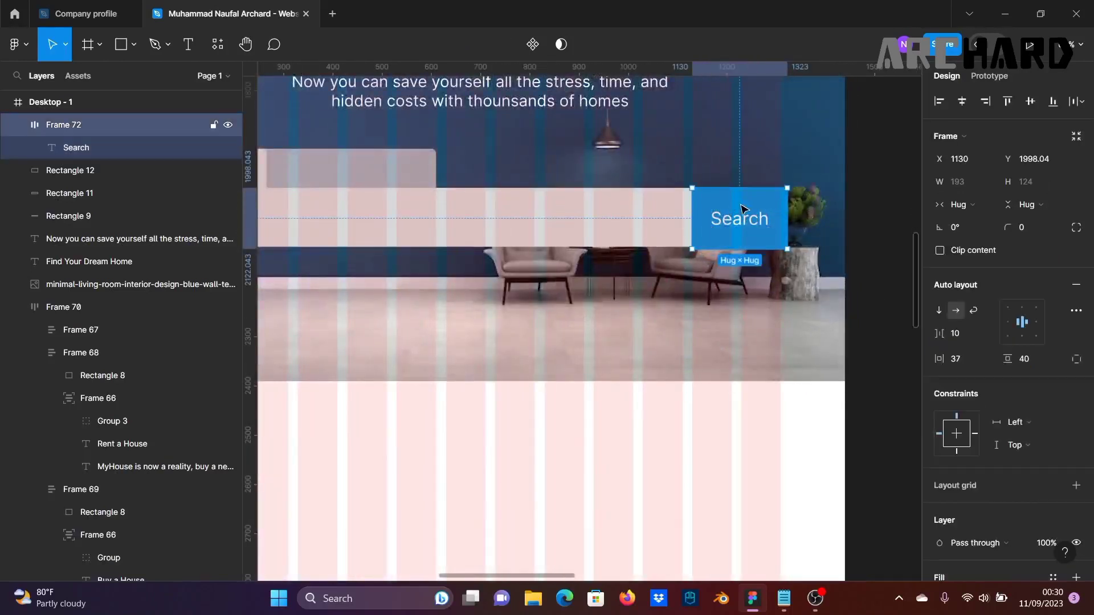
{"action": "left_click_drag", "start_coordinate": [946, 361], "coordinate": [937, 361]}
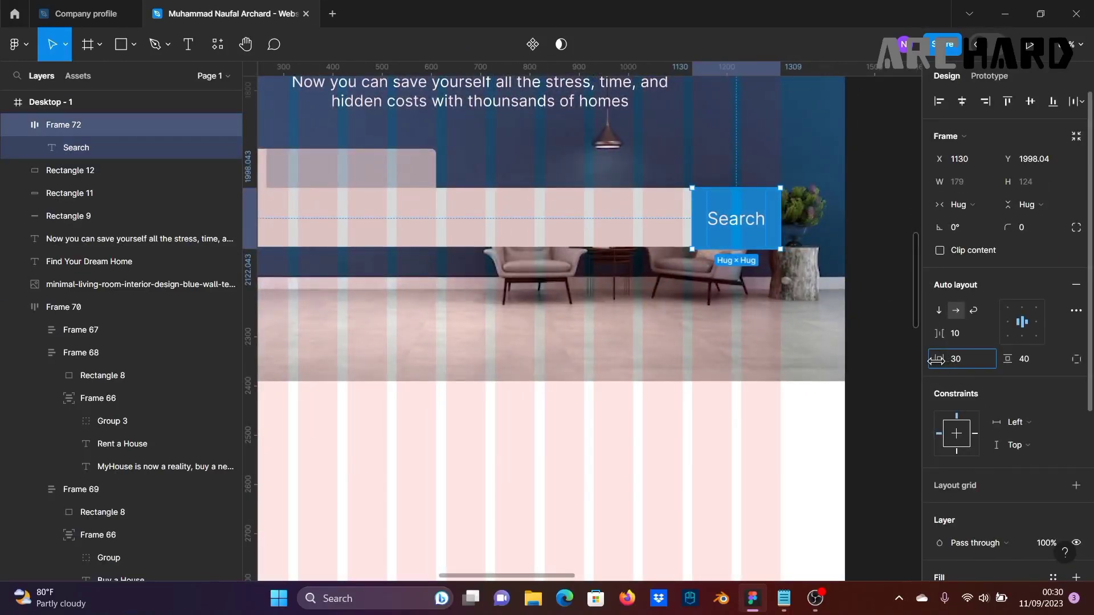
{"action": "left_click", "coordinate": [894, 362]}
Step: Set the Search button's horizontal padding to 30.5
{"action": "scroll", "coordinate": [750, 259], "scroll_direction": "up", "scroll_amount": 3}
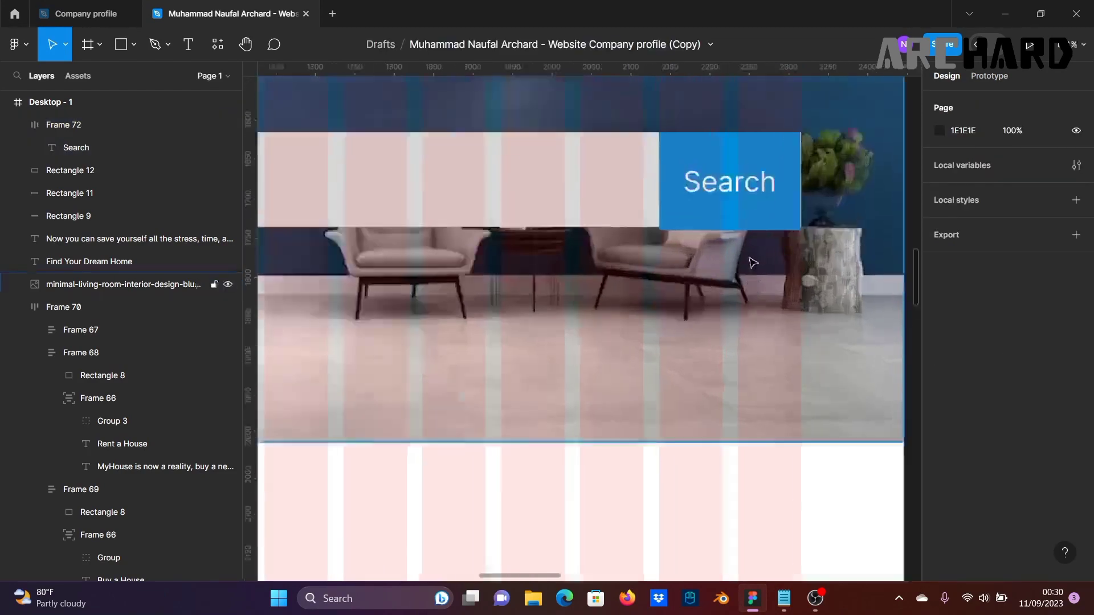
{"action": "left_click", "coordinate": [788, 198]}
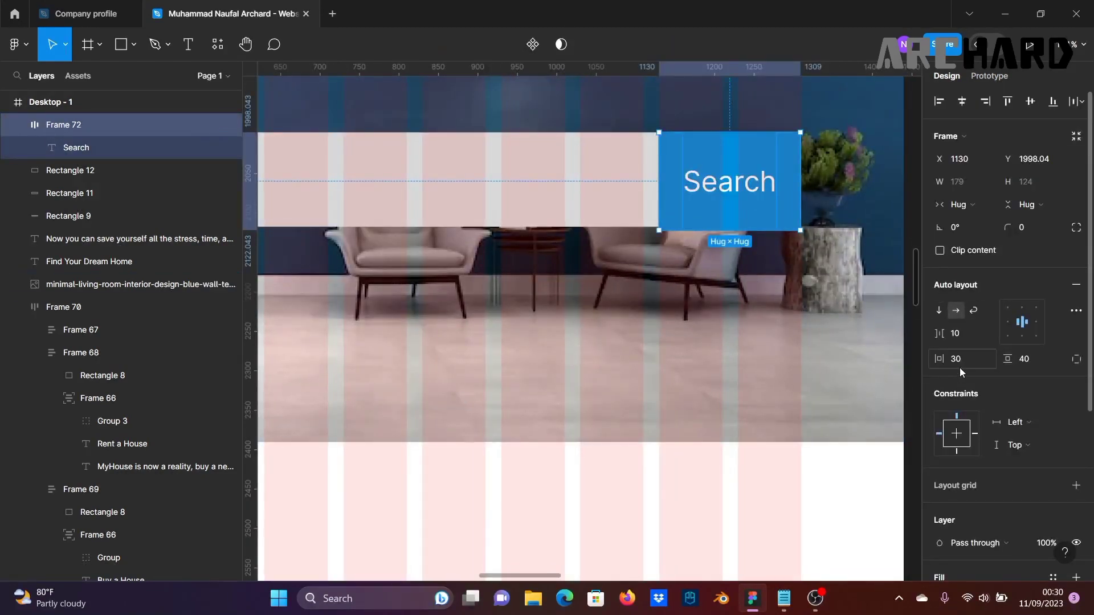
{"action": "scroll", "coordinate": [905, 348], "scroll_direction": "down", "scroll_amount": 2}
{"action": "left_click", "coordinate": [911, 335]}
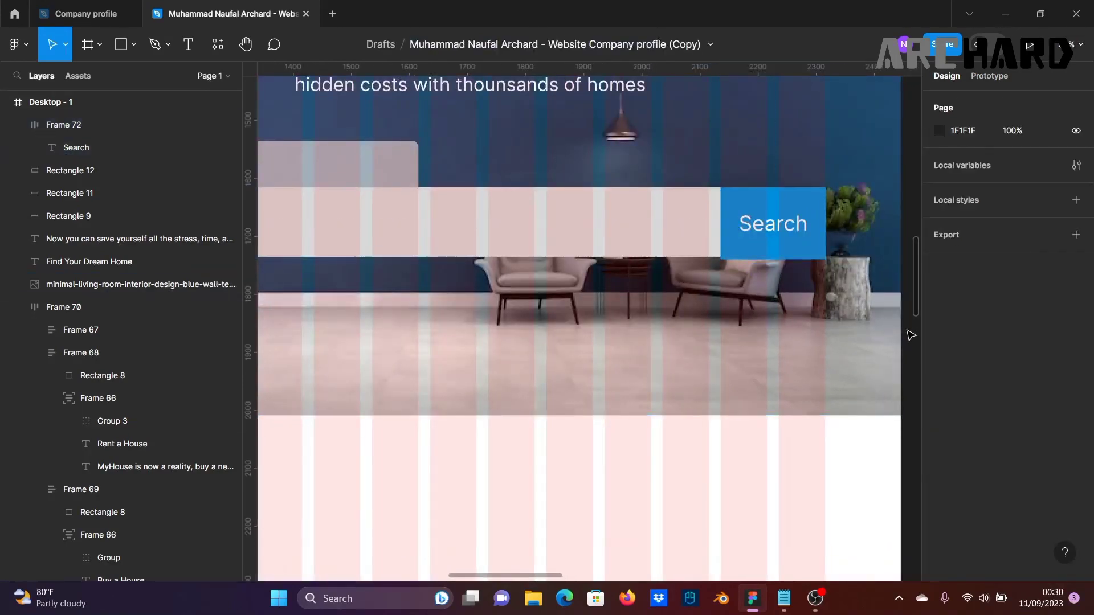
{"action": "scroll", "coordinate": [792, 234], "scroll_direction": "up", "scroll_amount": 2}
{"action": "left_click", "coordinate": [792, 234]}
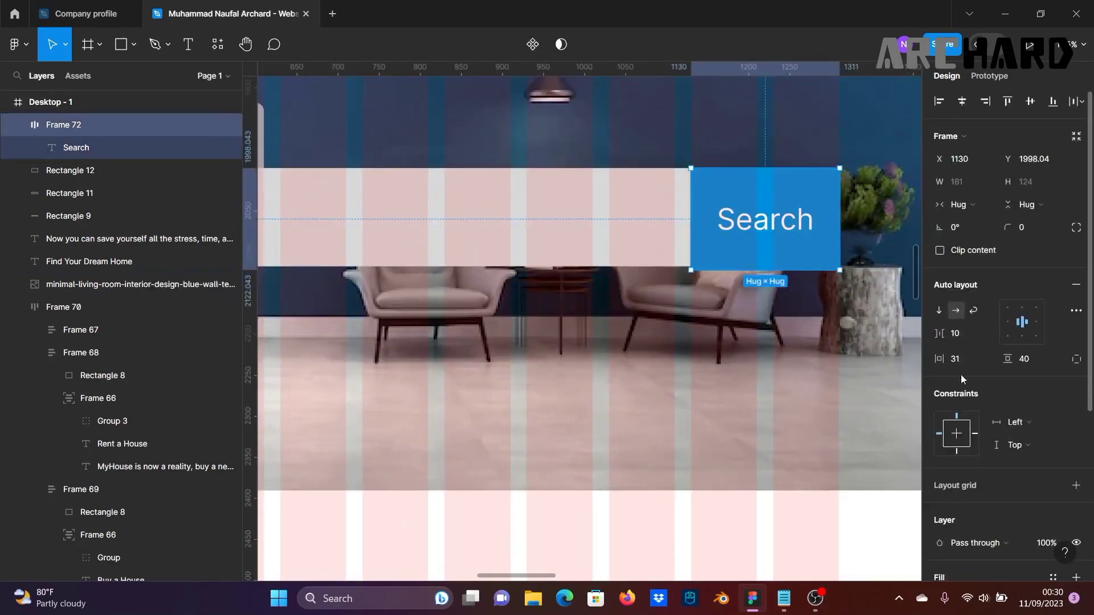
{"action": "left_click", "coordinate": [137, 284]}
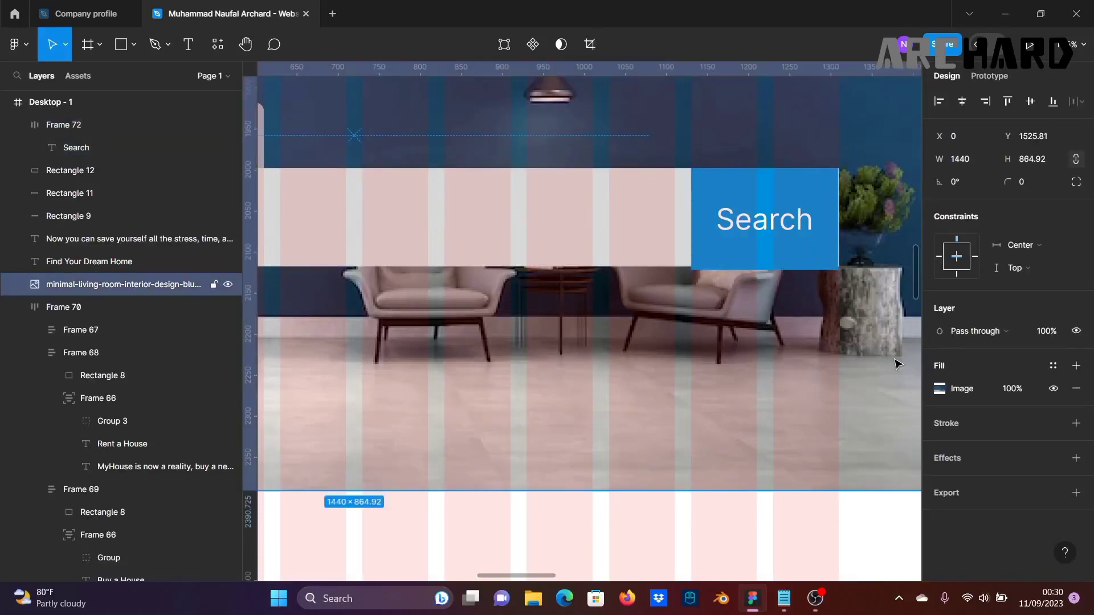
{"action": "left_click", "coordinate": [794, 250]}
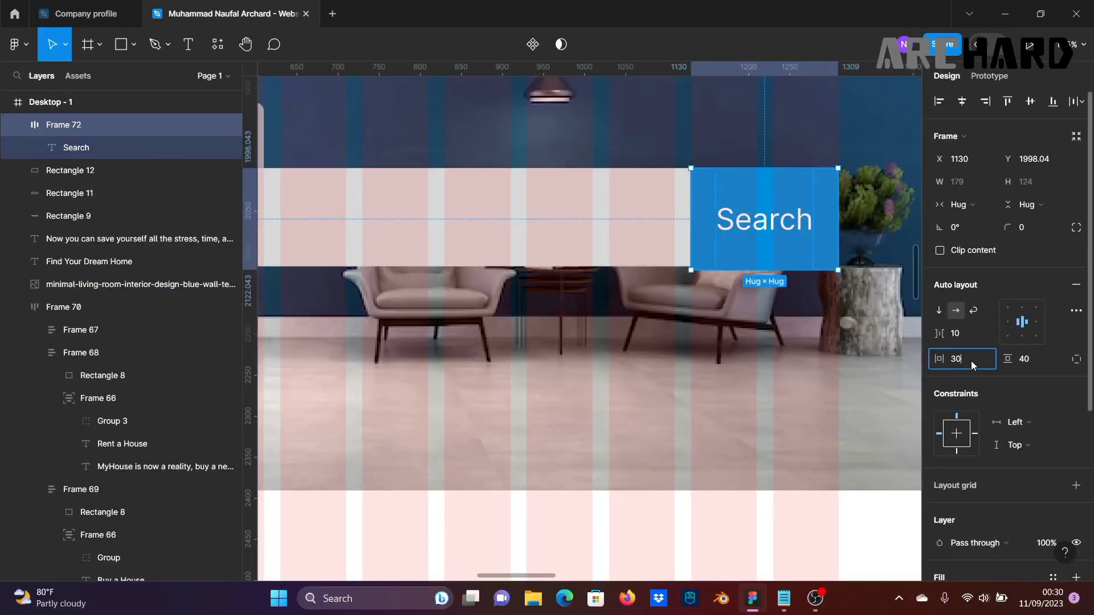
{"action": "type", "text": "5"}
{"action": "key", "text": "Return"}
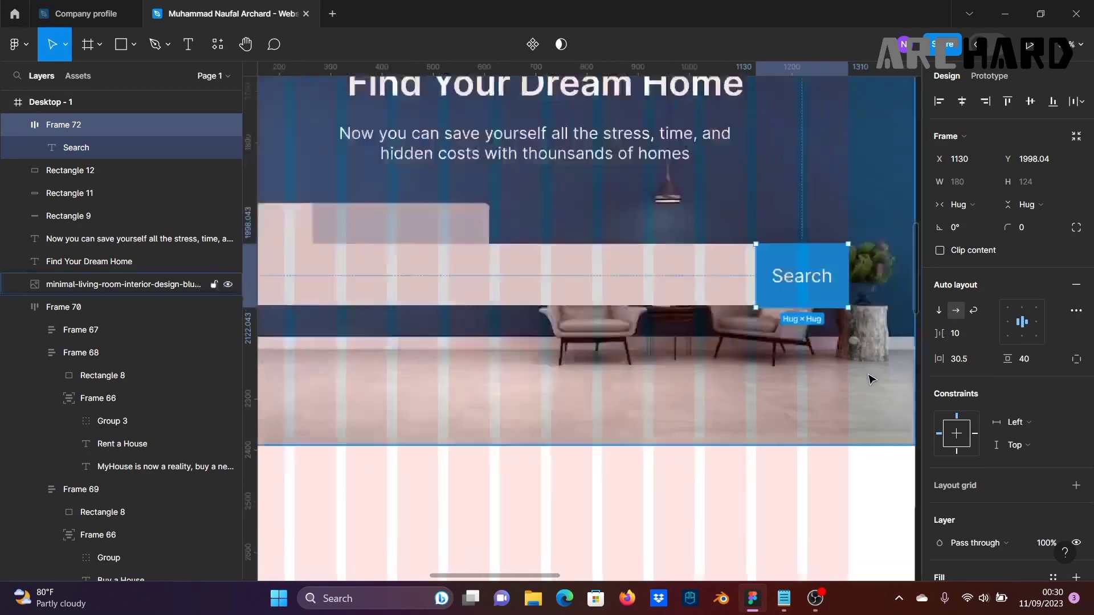
{"action": "scroll", "coordinate": [886, 371], "scroll_direction": "down", "scroll_amount": 3}
{"action": "left_click", "coordinate": [888, 416]}
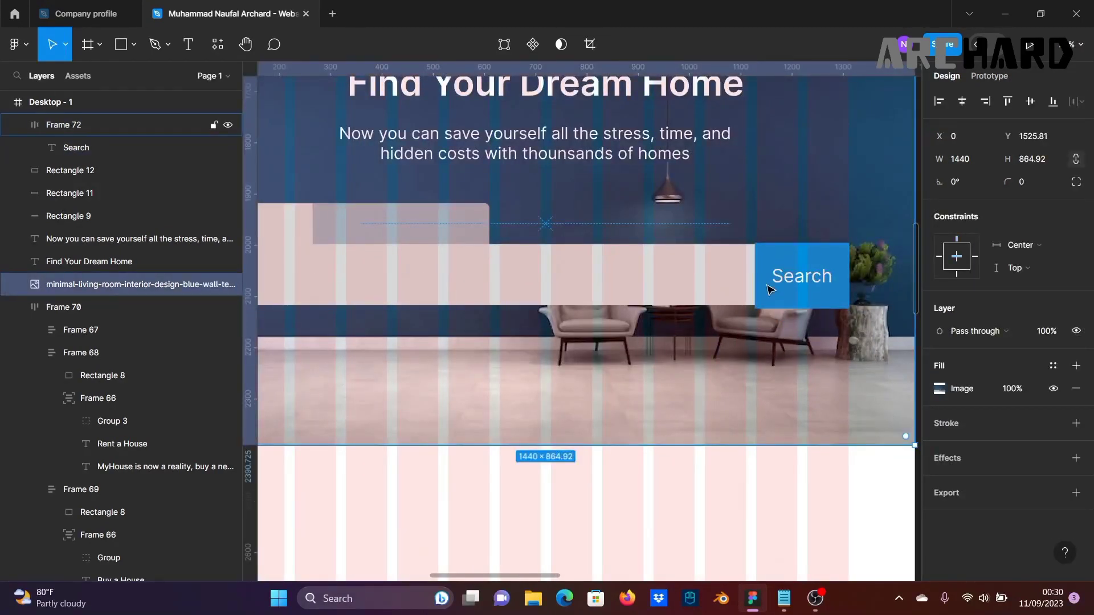
Step: Make the Search label Medium weight and pan across to compare with the reference design
{"action": "double_click", "coordinate": [802, 276]}
{"action": "left_click", "coordinate": [980, 342]}
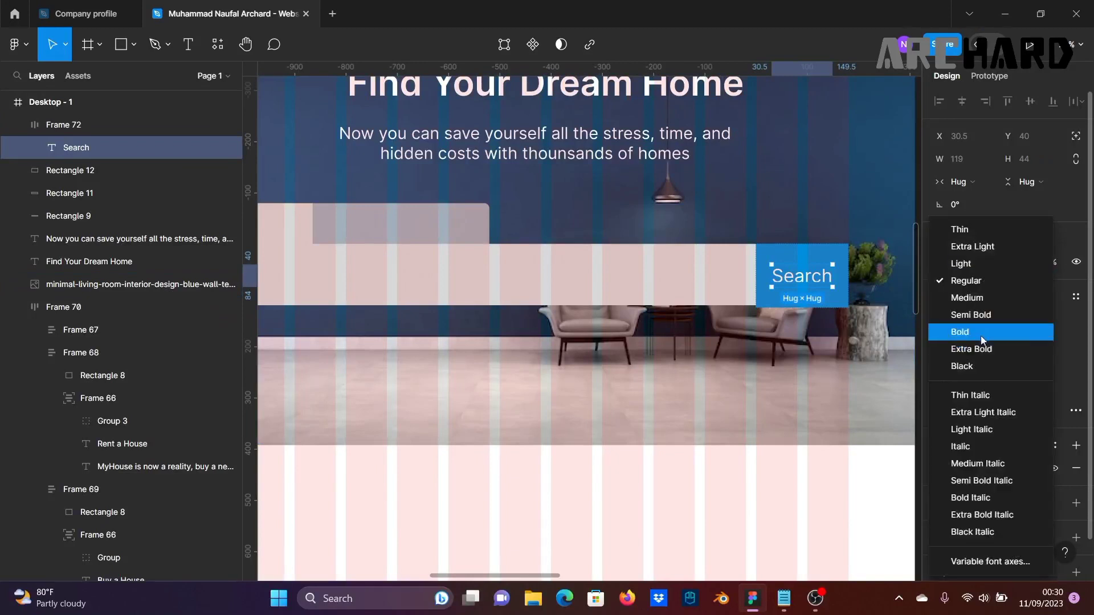
{"action": "left_click", "coordinate": [993, 303]}
{"action": "scroll", "coordinate": [918, 353], "scroll_direction": "down", "scroll_amount": 3}
{"action": "left_click", "coordinate": [917, 374]}
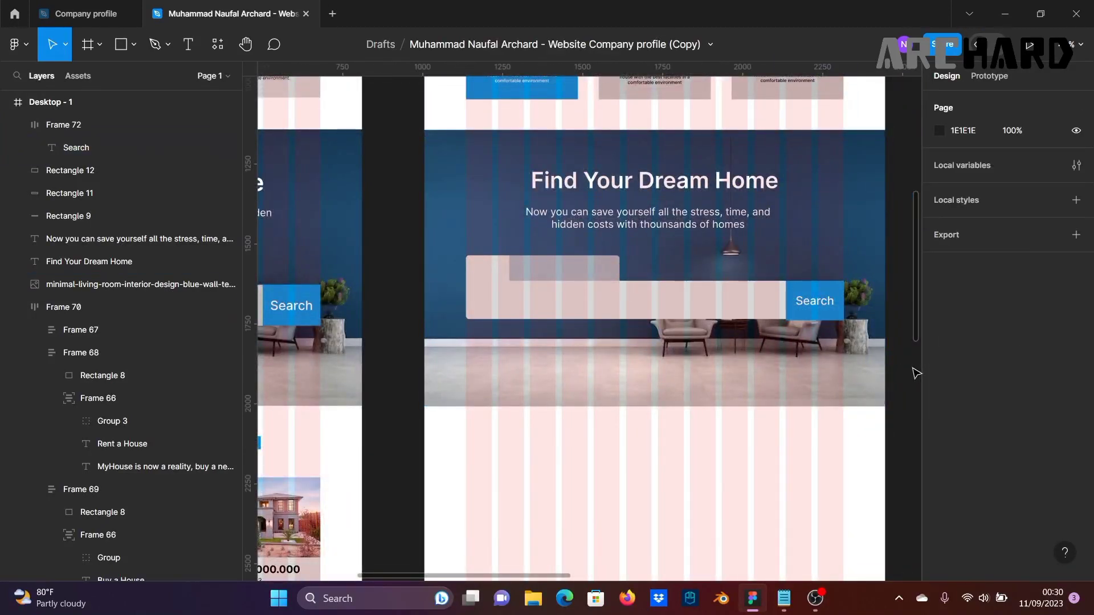
{"action": "scroll", "coordinate": [747, 425], "scroll_direction": "left", "scroll_amount": 10}
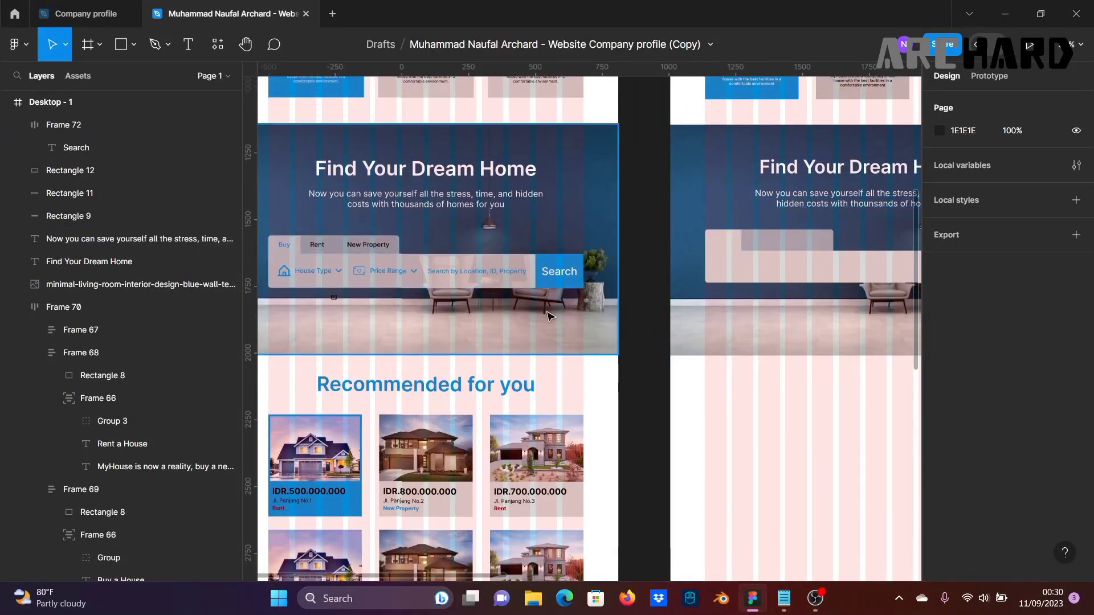
{"action": "scroll", "coordinate": [713, 302], "scroll_direction": "up", "scroll_amount": 1}
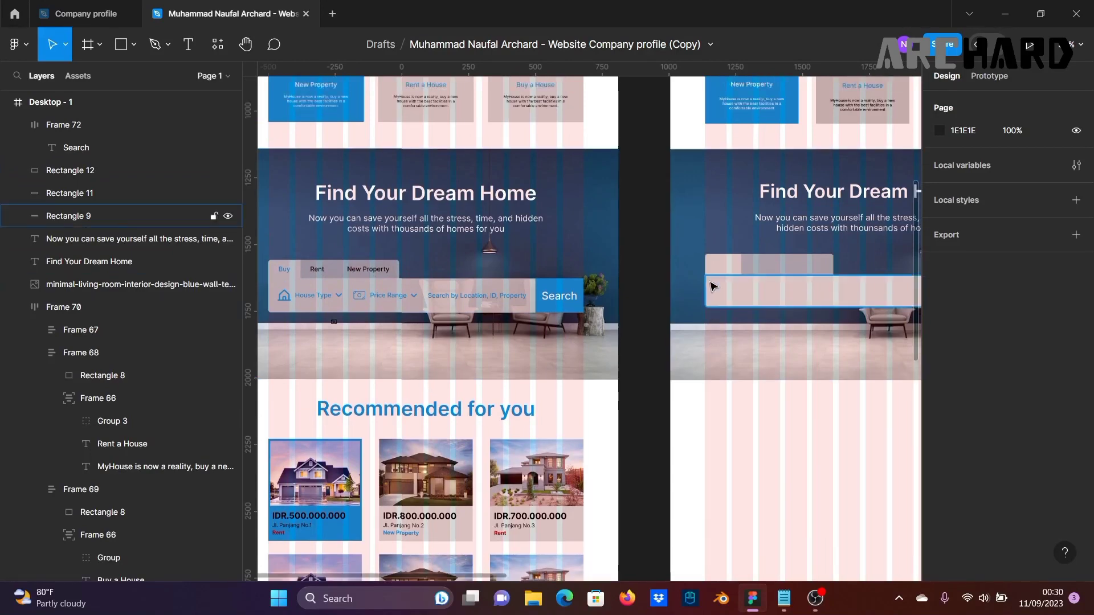
Step: Duplicate the hero paragraph onto the search bar, bring it to front, and retype it as 'Buy' with auto width
{"action": "left_click", "coordinate": [815, 227]}
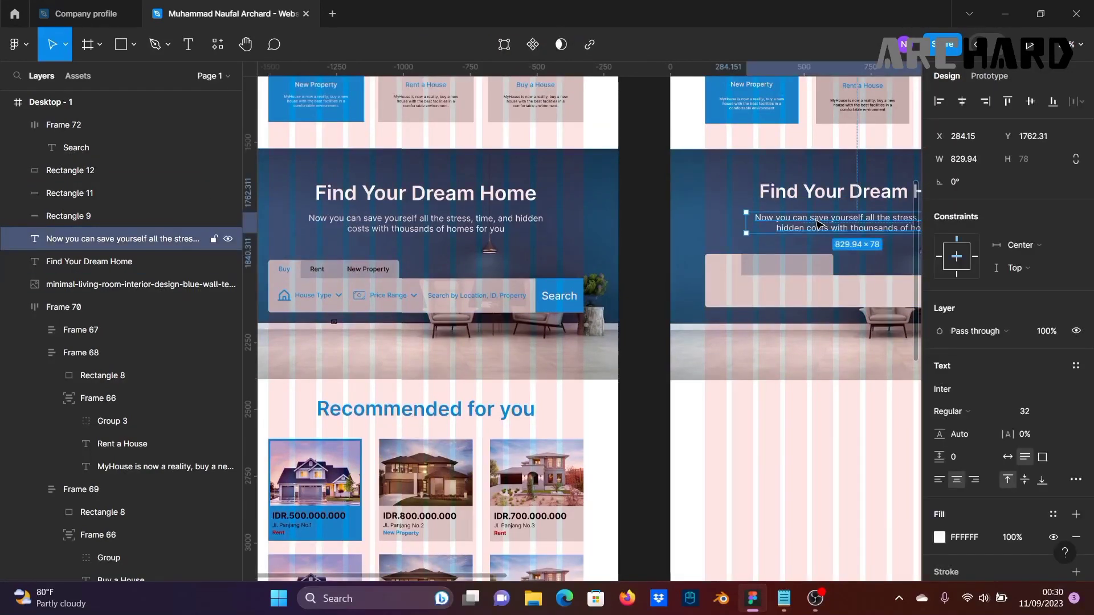
{"action": "left_click_drag", "start_coordinate": [824, 228], "coordinate": [742, 265]}
{"action": "scroll", "coordinate": [739, 270], "scroll_direction": "up", "scroll_amount": 1}
{"action": "left_click", "coordinate": [778, 274]}
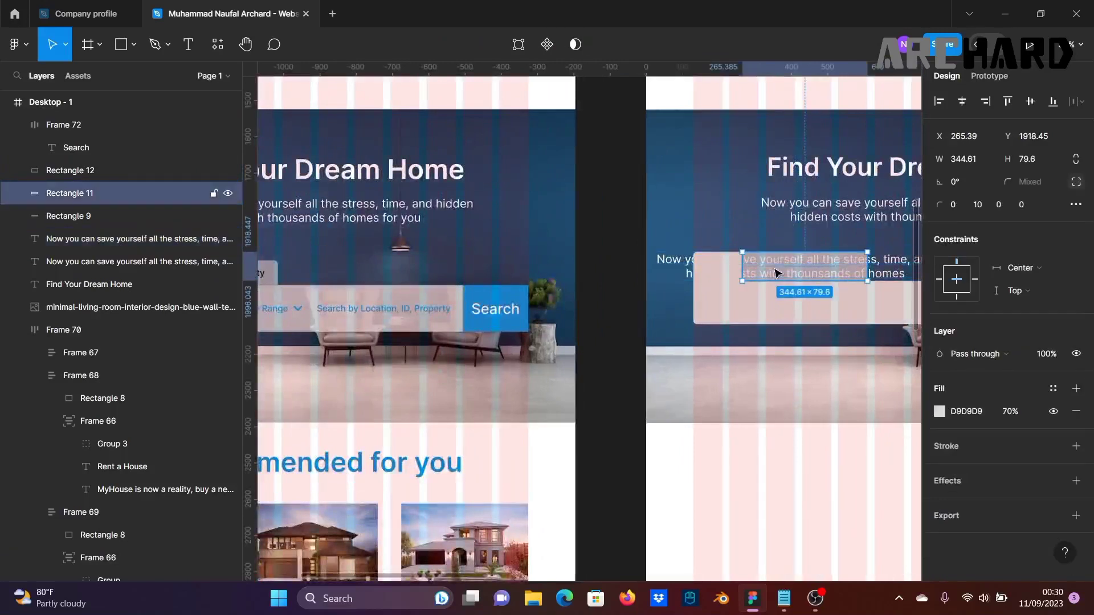
{"action": "right_click", "coordinate": [668, 261]}
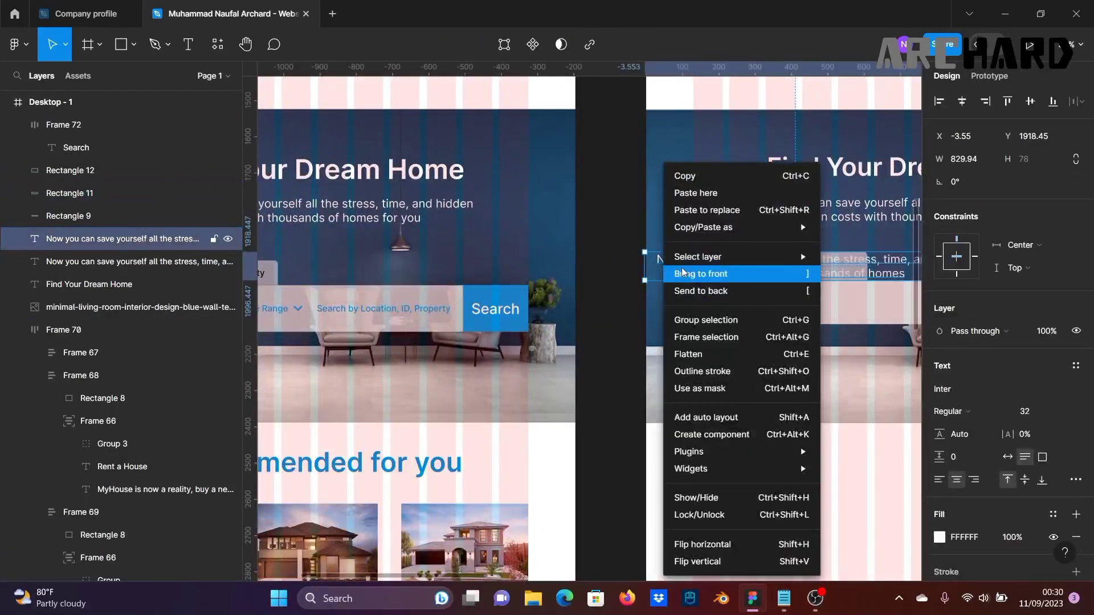
{"action": "left_click", "coordinate": [687, 275]}
{"action": "double_click", "coordinate": [674, 260]}
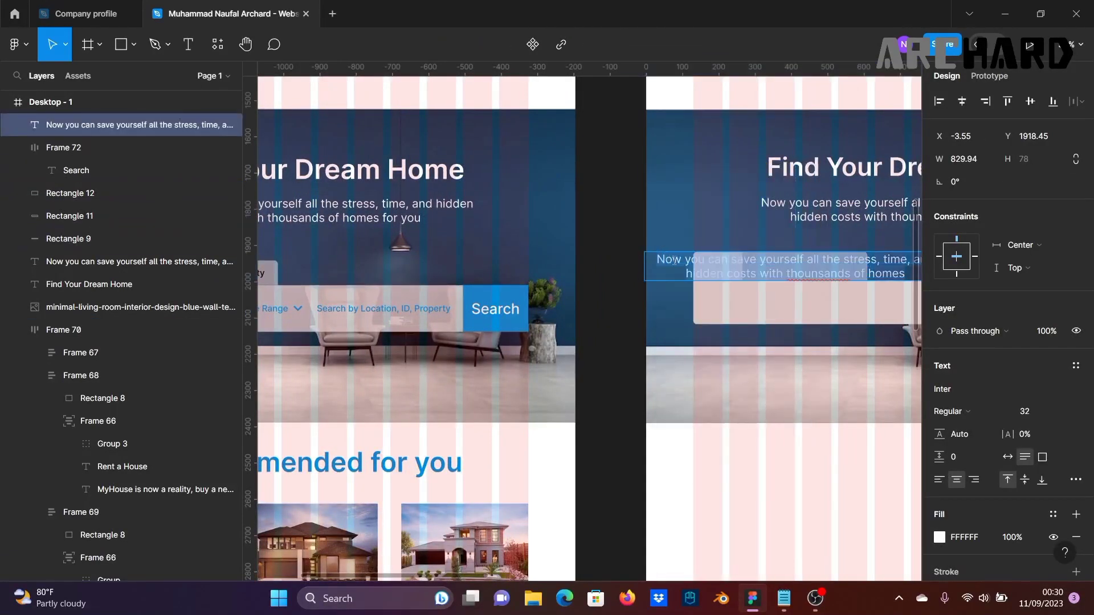
{"action": "key", "text": "ctrl+a"}
{"action": "type", "text": "Bu"}
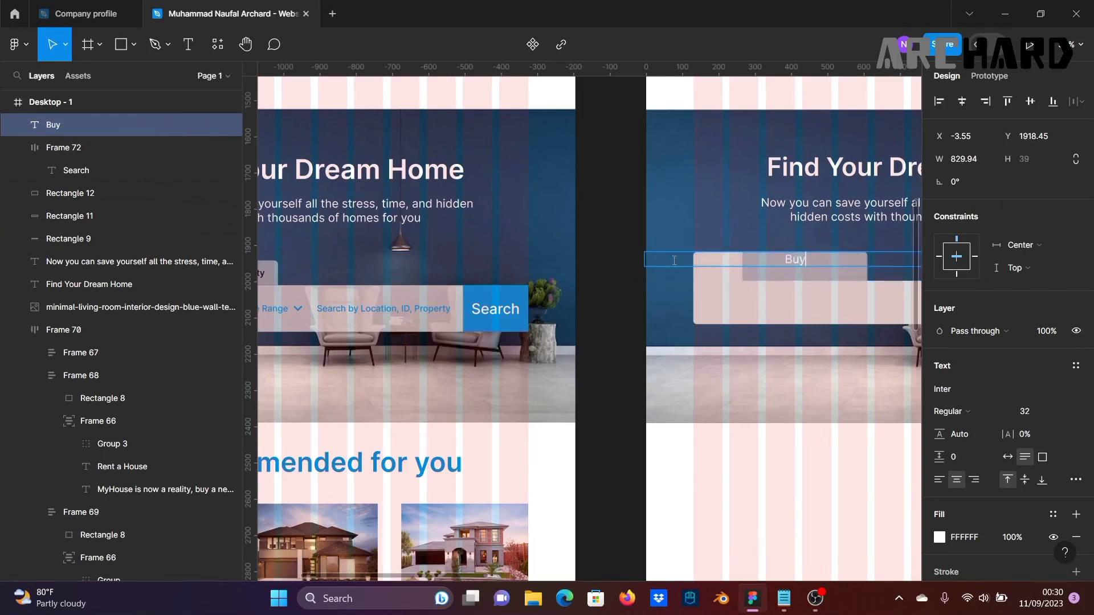
{"action": "left_click", "coordinate": [1009, 459]}
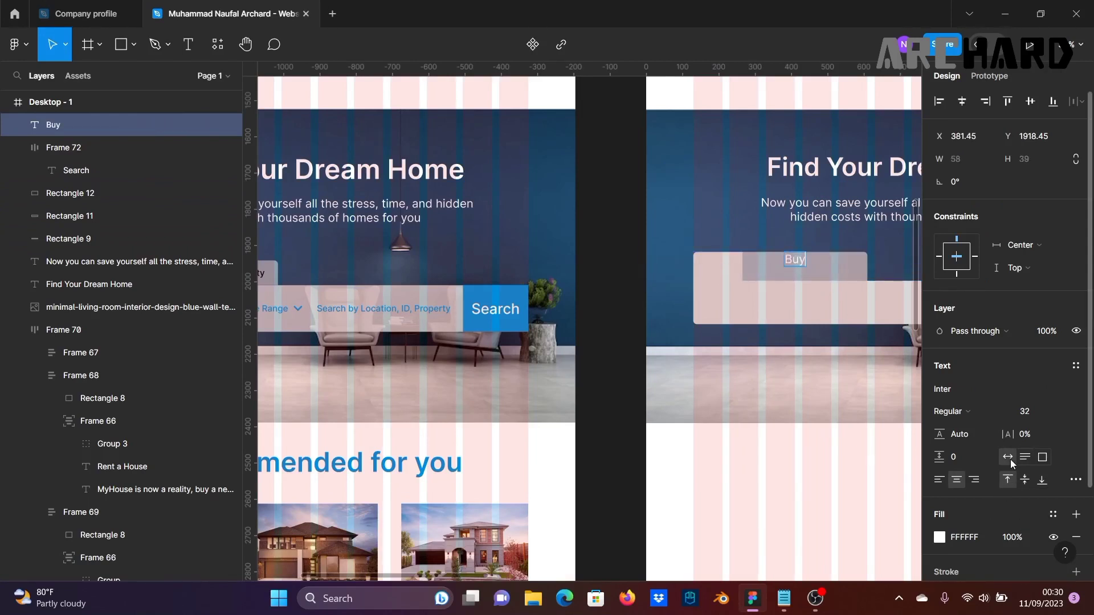
{"action": "key", "text": "Escape"}
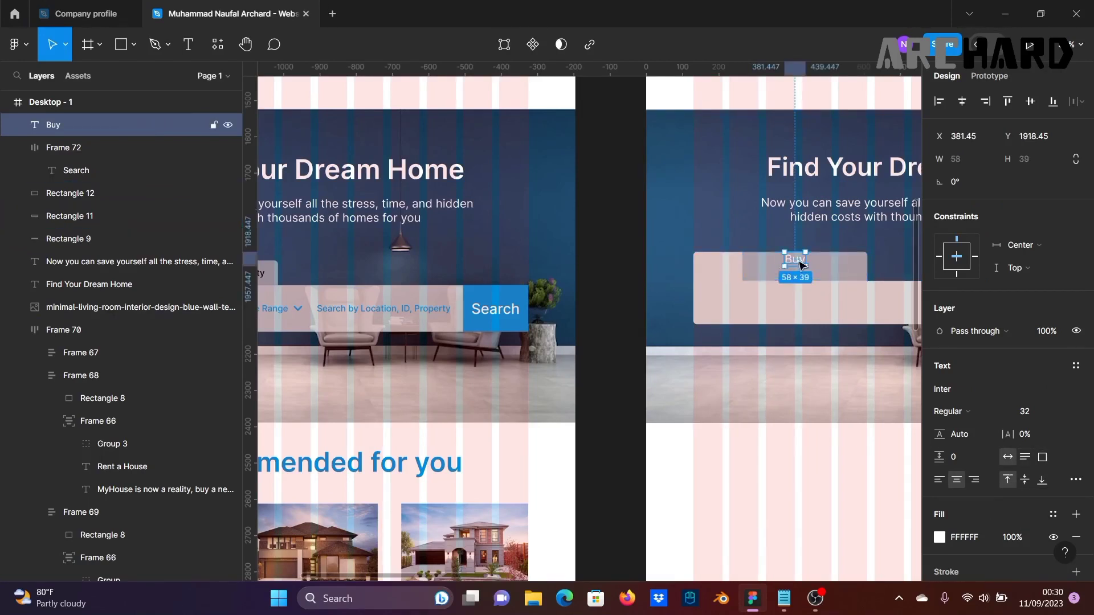
Step: Move the Buy label to the tab strip's left and colour it blue 008EDE
{"action": "left_click_drag", "start_coordinate": [801, 263], "coordinate": [733, 271]}
{"action": "left_click", "coordinate": [940, 537]}
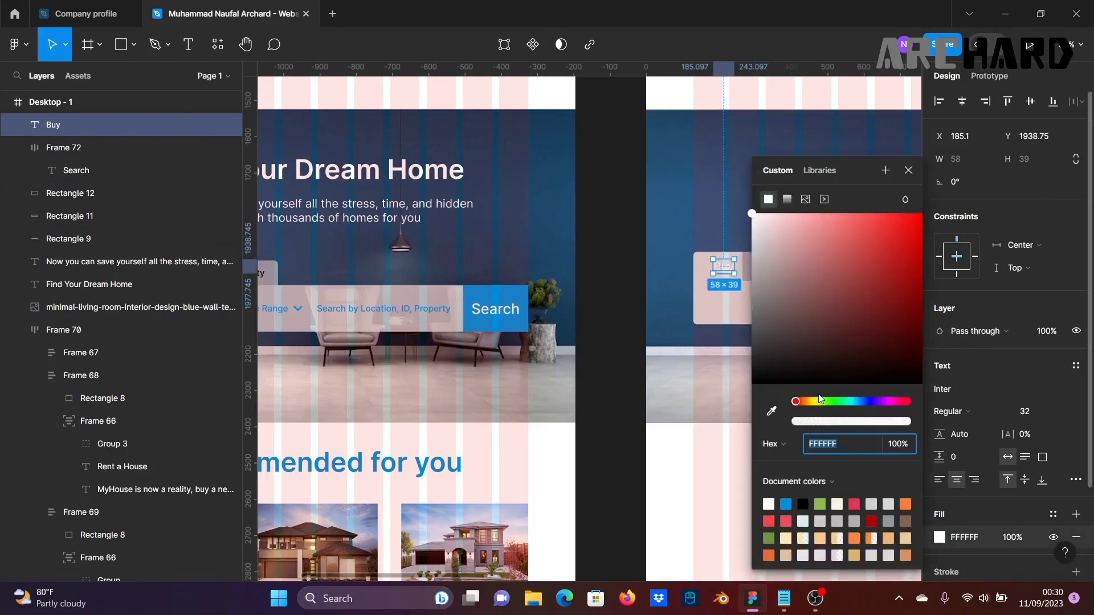
{"action": "left_click", "coordinate": [772, 410]}
{"action": "scroll", "coordinate": [707, 231], "scroll_direction": "up", "scroll_amount": 5}
{"action": "left_click", "coordinate": [713, 223]}
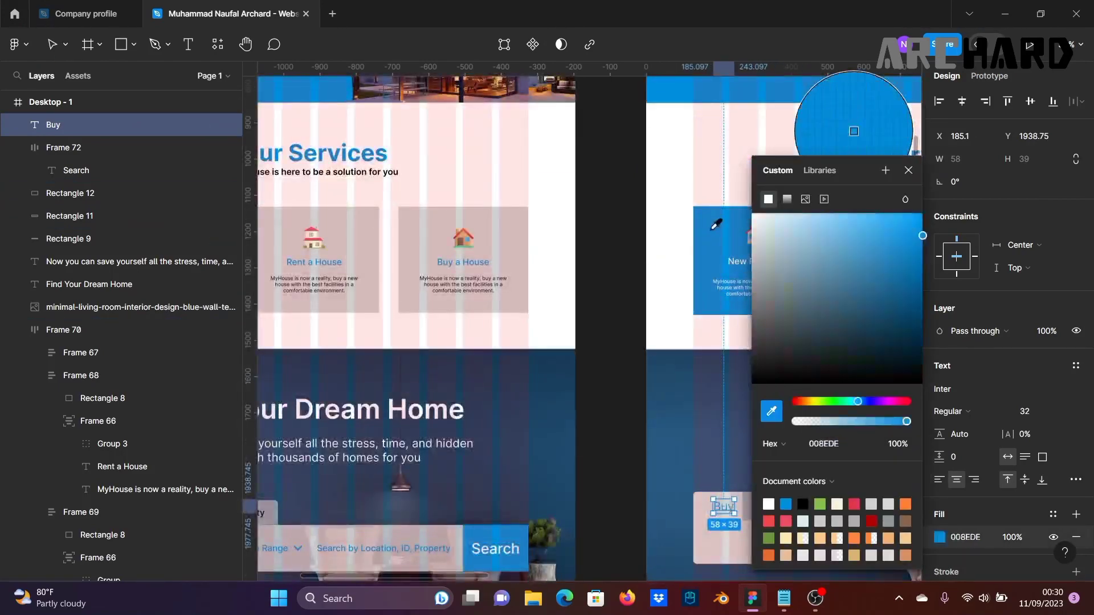
{"action": "left_click", "coordinate": [625, 289]}
{"action": "scroll", "coordinate": [946, 399], "scroll_direction": "down", "scroll_amount": 3}
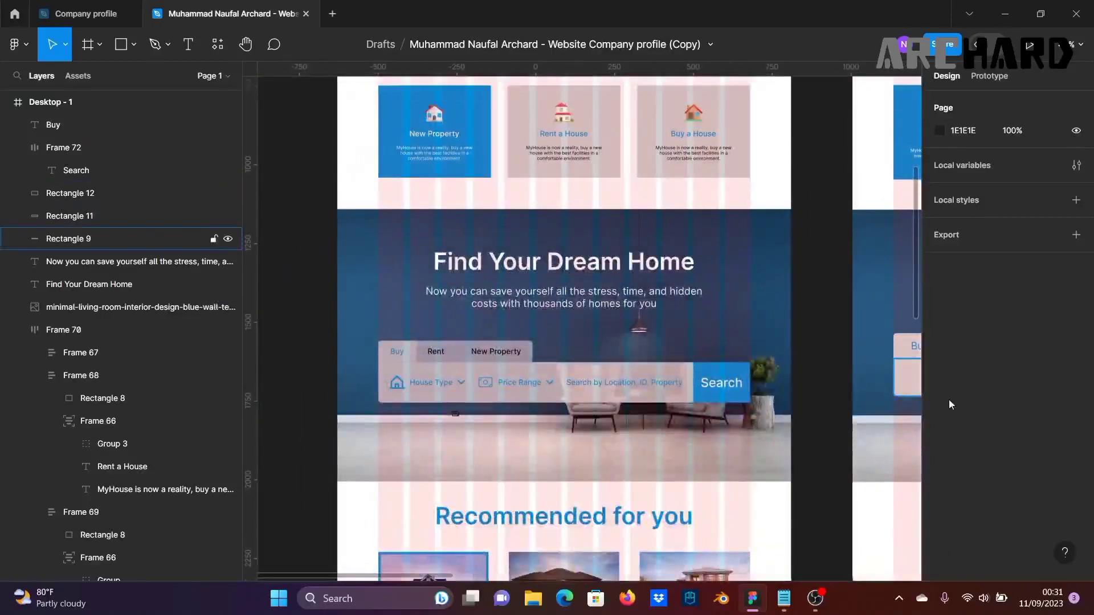
{"action": "scroll", "coordinate": [893, 416], "scroll_direction": "up", "scroll_amount": 3}
{"action": "scroll", "coordinate": [893, 416], "scroll_direction": "right", "scroll_amount": 4}
Step: Duplicate the Buy label to the right and rename the copies 'Rent' and 'New Property'
{"action": "left_click", "coordinate": [695, 283]}
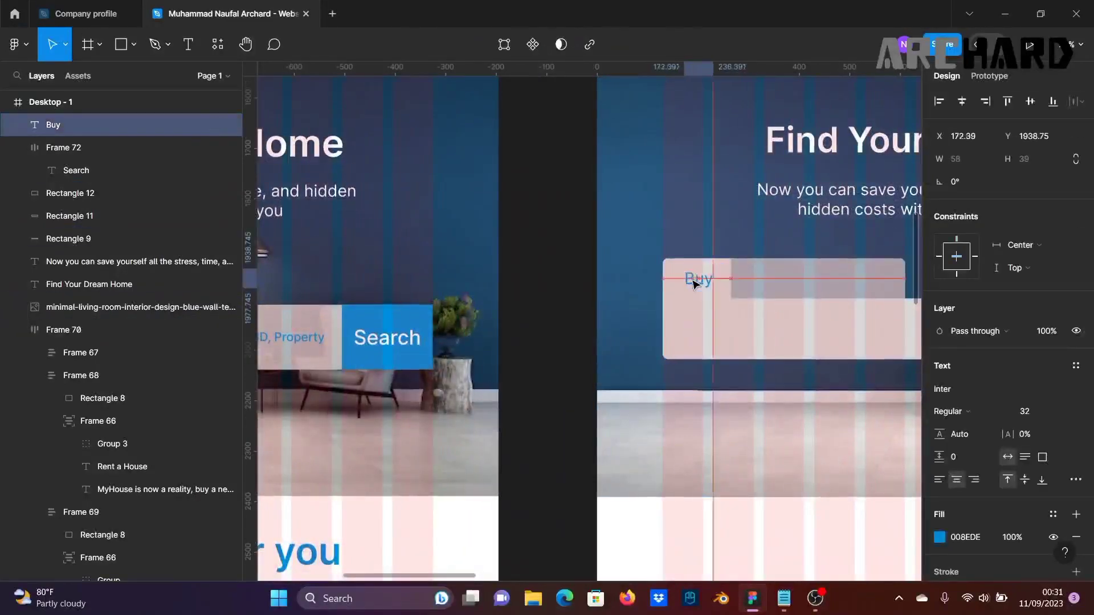
{"action": "left_click_drag", "start_coordinate": [694, 283], "coordinate": [844, 285]}
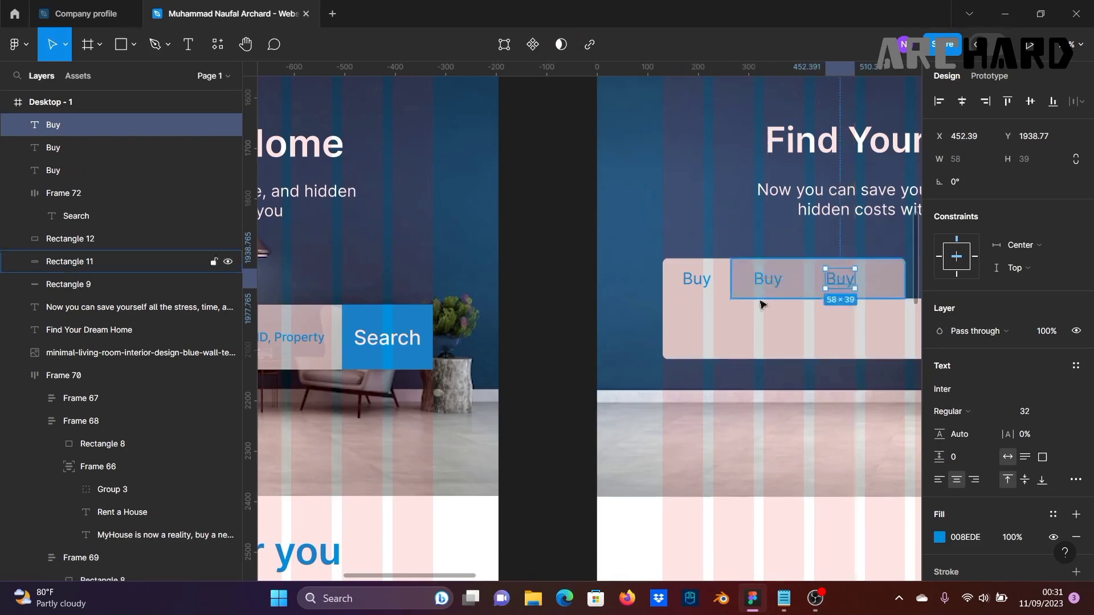
{"action": "scroll", "coordinate": [691, 324], "scroll_direction": "down", "scroll_amount": 3}
{"action": "scroll", "coordinate": [673, 416], "scroll_direction": "down", "scroll_amount": 4}
{"action": "scroll", "coordinate": [667, 451], "scroll_direction": "up", "scroll_amount": 4}
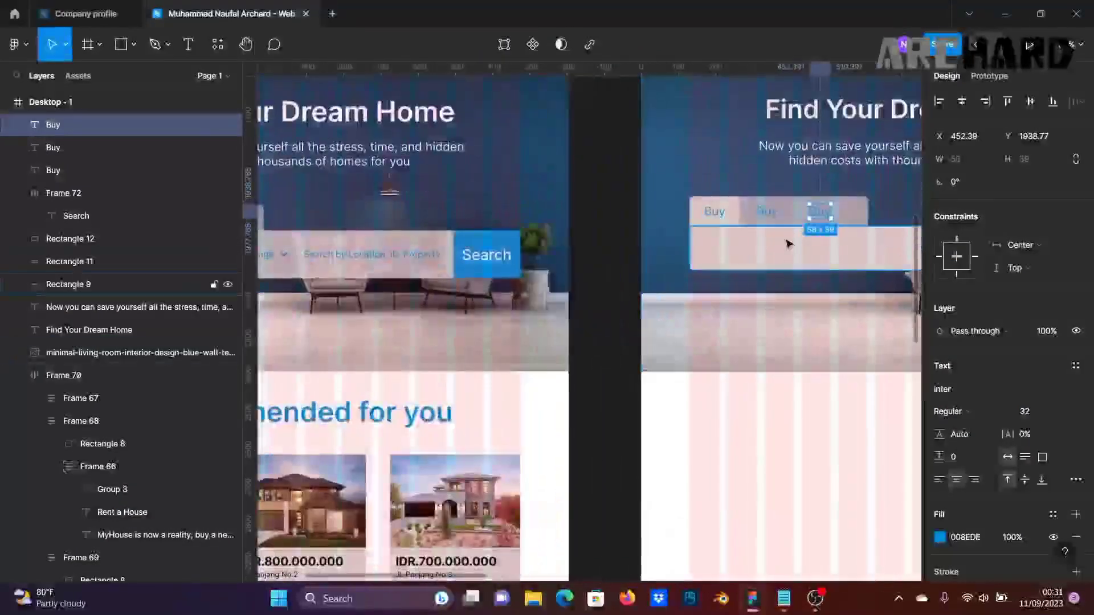
{"action": "double_click", "coordinate": [767, 212]}
{"action": "type", "text": "Rent"}
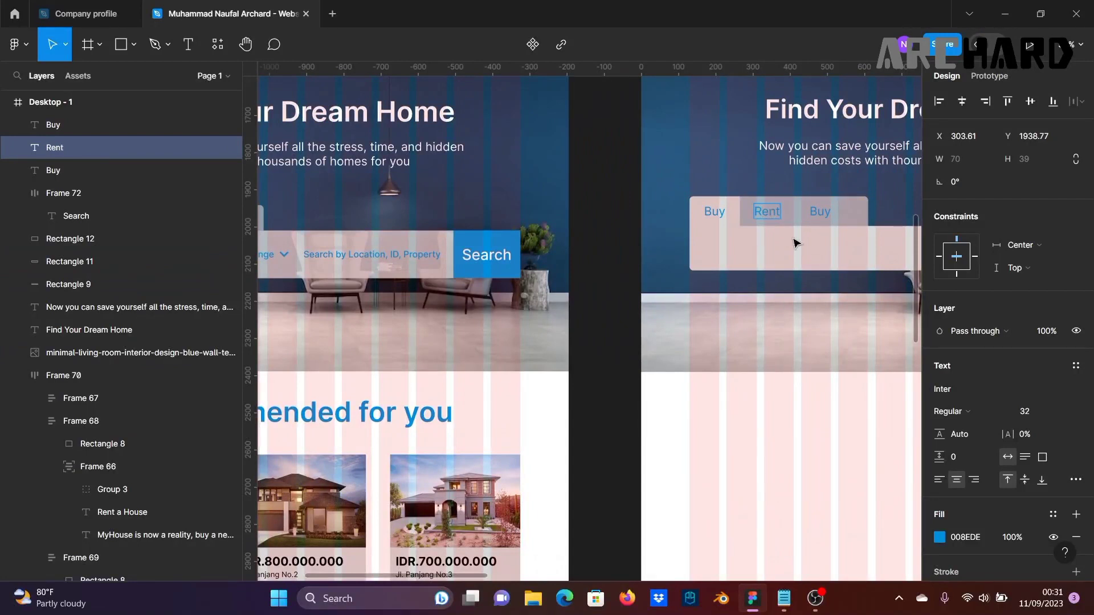
{"action": "left_click", "coordinate": [827, 214]}
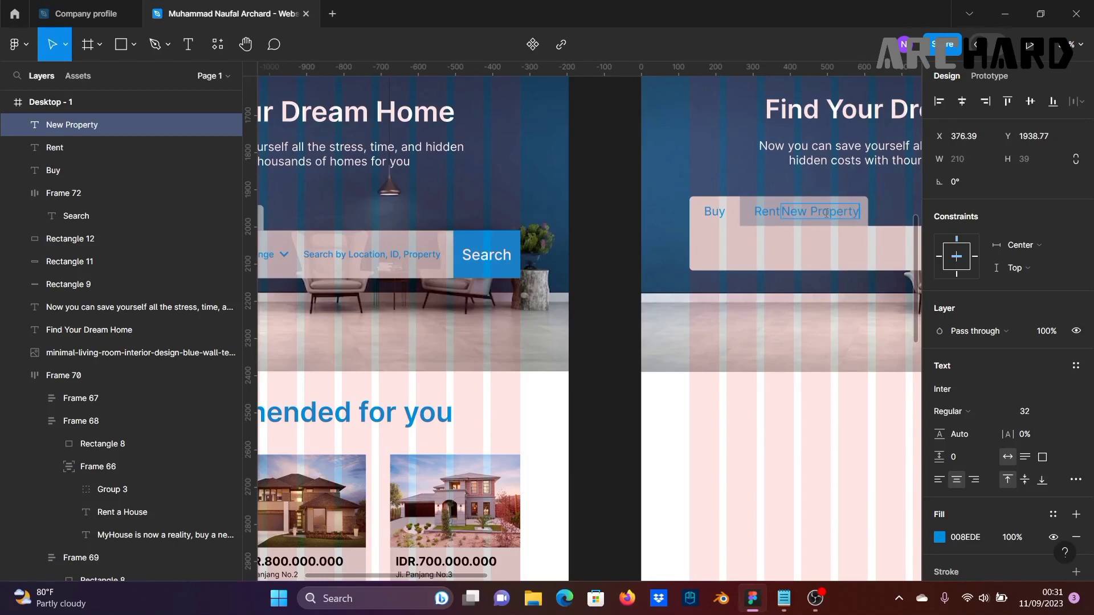
{"action": "left_click", "coordinate": [646, 224]}
{"action": "scroll", "coordinate": [602, 247], "scroll_direction": "down", "scroll_amount": 2}
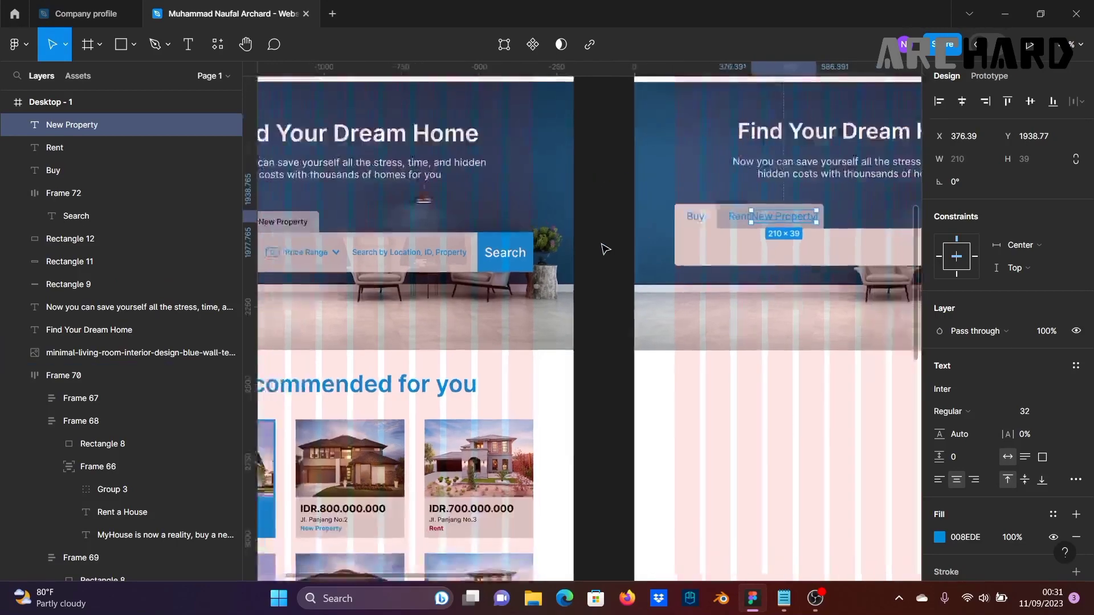
{"action": "left_click_drag", "start_coordinate": [602, 246], "coordinate": [733, 235]}
{"action": "left_click", "coordinate": [441, 213]}
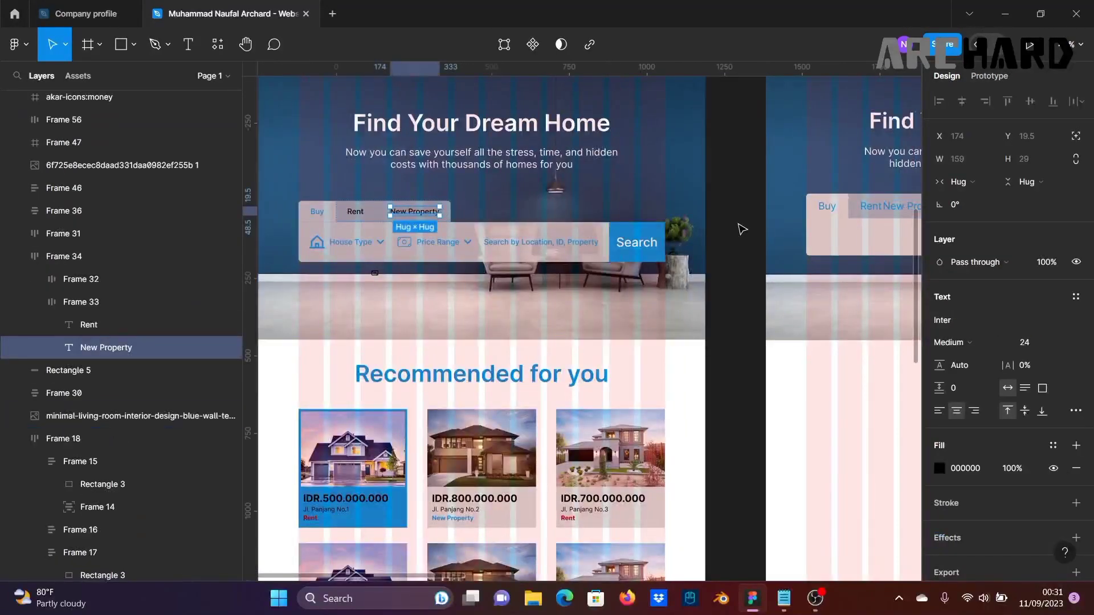
Step: Set the Buy, Rent and New Property labels to font size 24
{"action": "left_click", "coordinate": [745, 237]}
{"action": "left_click", "coordinate": [868, 212]}
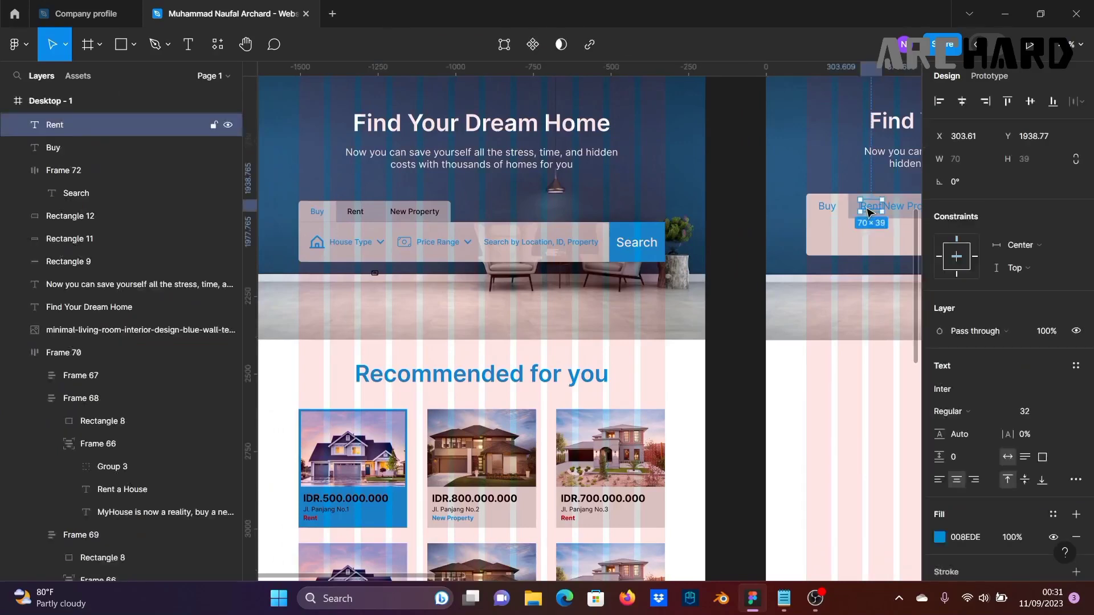
{"action": "left_click", "coordinate": [906, 208]}
{"action": "left_click", "coordinate": [825, 207], "text": "shift"}
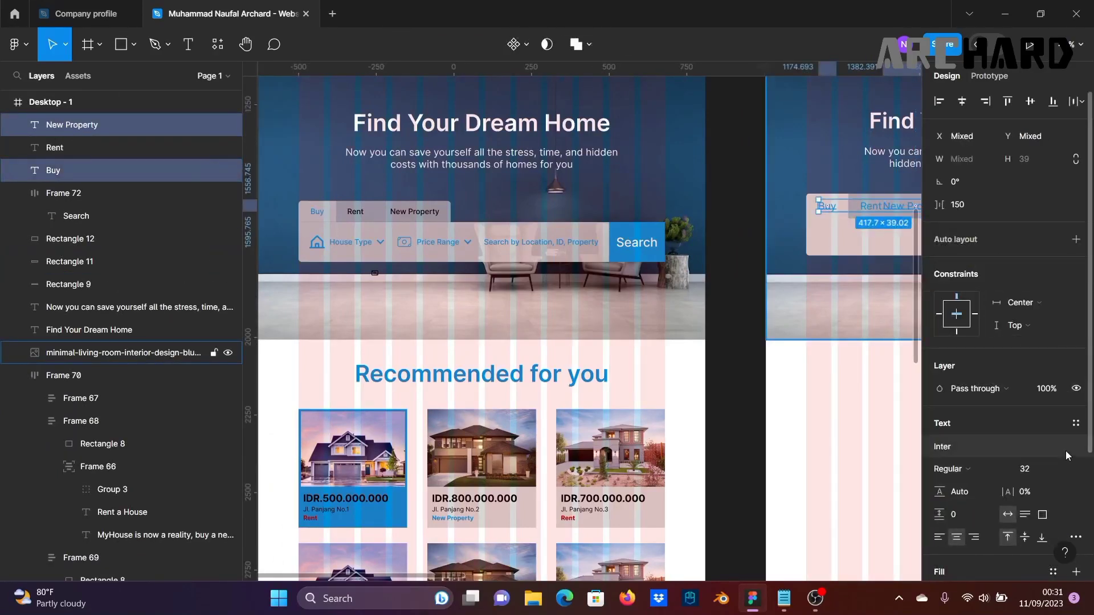
{"action": "left_click", "coordinate": [1068, 469]}
{"action": "left_click", "coordinate": [1043, 424]}
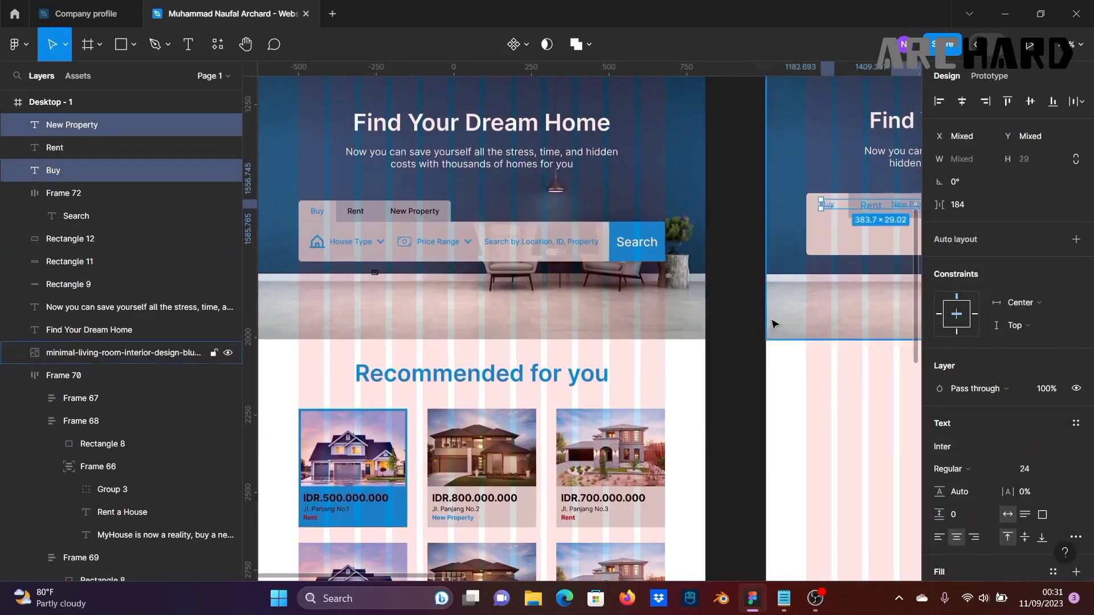
{"action": "left_click", "coordinate": [744, 312]}
{"action": "scroll", "coordinate": [781, 333], "scroll_direction": "up", "scroll_amount": 5}
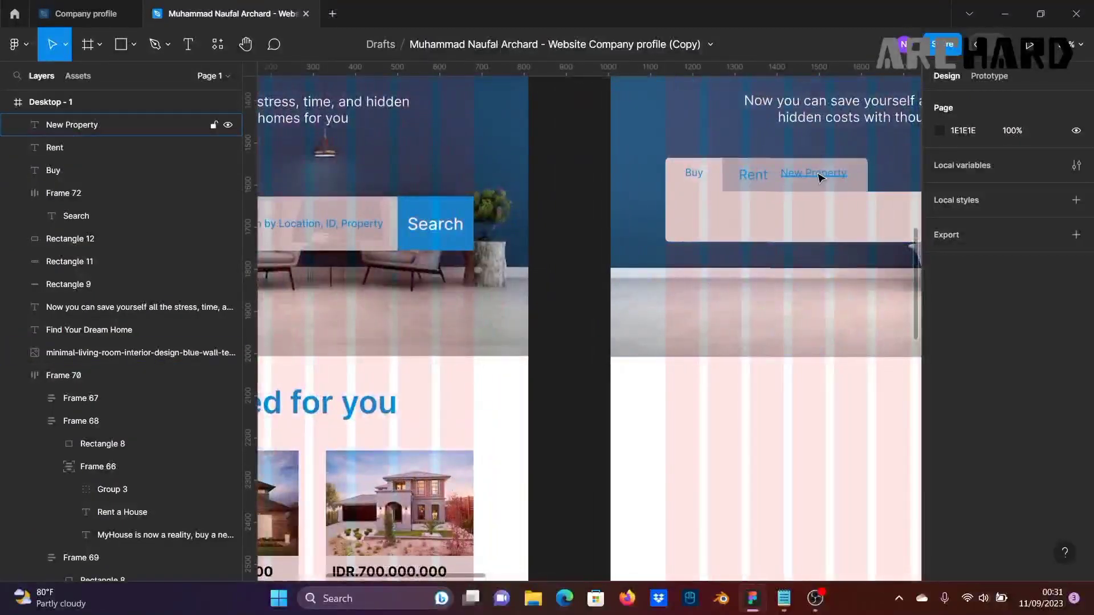
{"action": "left_click", "coordinate": [754, 174]}
{"action": "left_click", "coordinate": [1061, 412]}
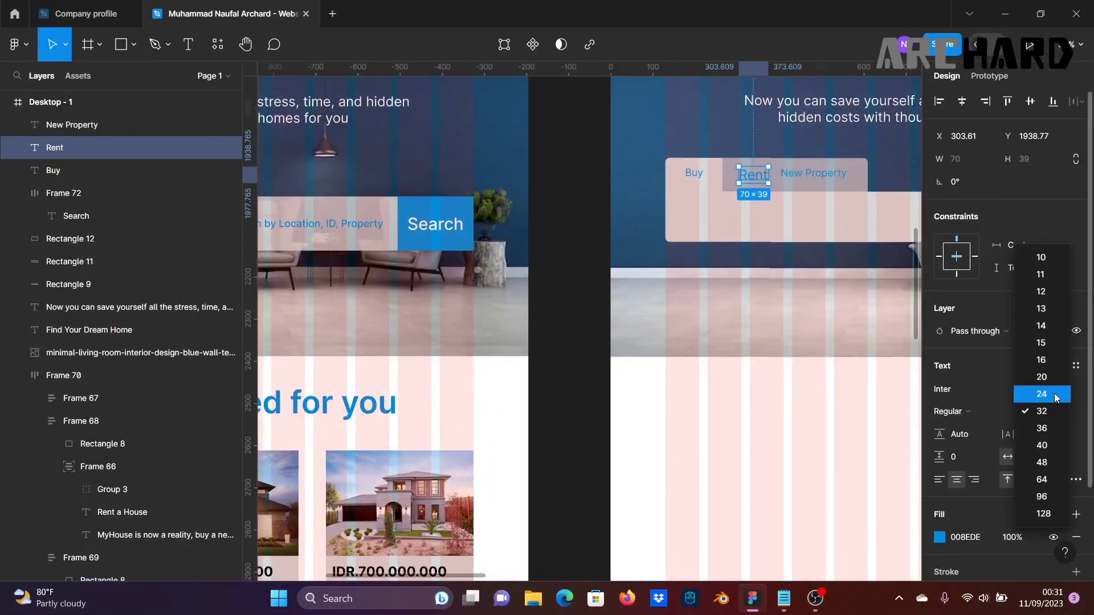
{"action": "left_click", "coordinate": [1041, 395]}
Step: Make the Rent and New Property labels' fill black 000000
{"action": "left_click", "coordinate": [814, 173]}
{"action": "left_click", "coordinate": [753, 174], "text": "shift"}
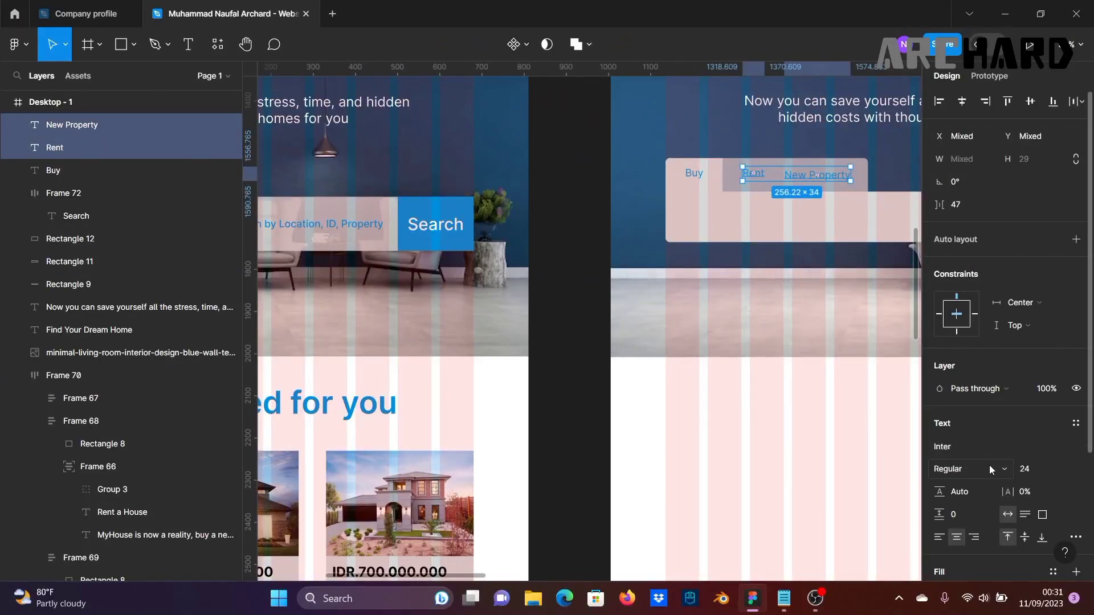
{"action": "scroll", "coordinate": [943, 491], "scroll_direction": "down", "scroll_amount": 3}
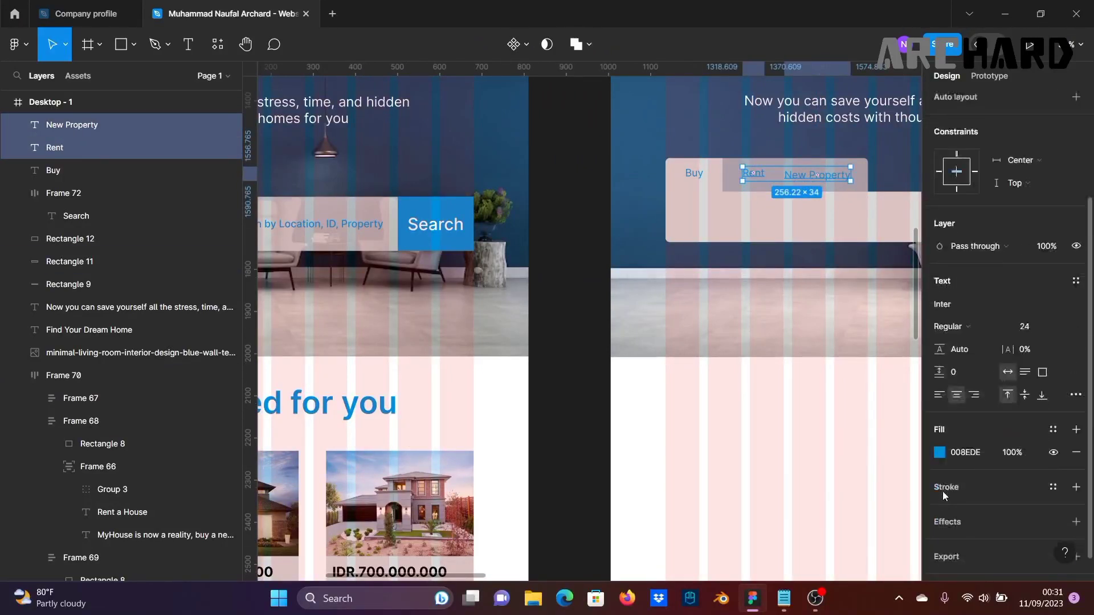
{"action": "left_click", "coordinate": [939, 453]}
{"action": "left_click_drag", "start_coordinate": [782, 288], "coordinate": [686, 498]}
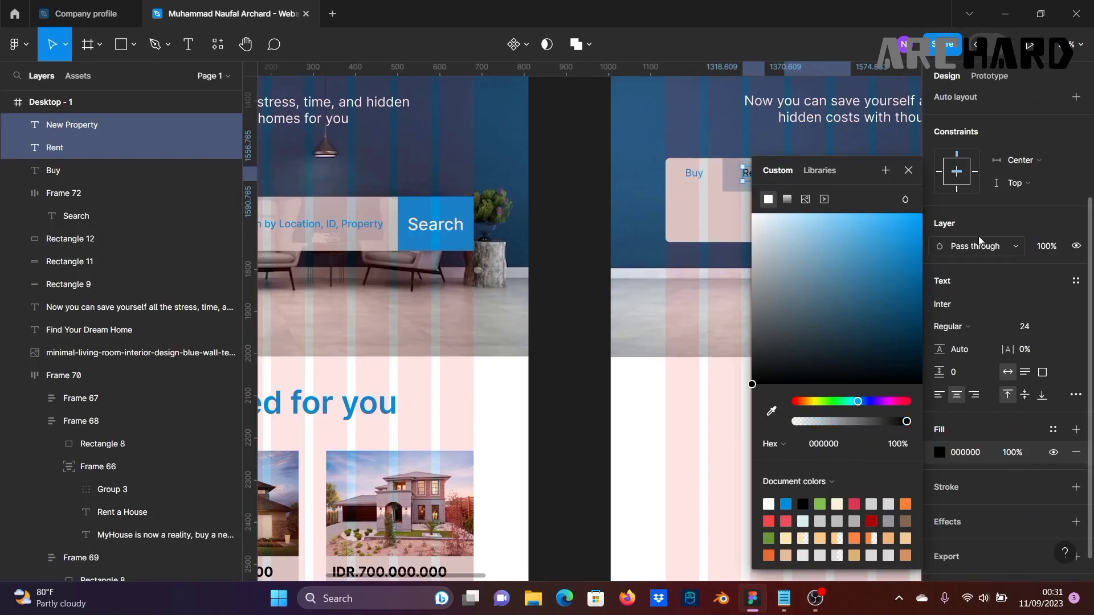
{"action": "left_click", "coordinate": [908, 171]}
Step: Wrap the Rent and New Property labels in a horizontal auto-layout frame
{"action": "left_click", "coordinate": [572, 216]}
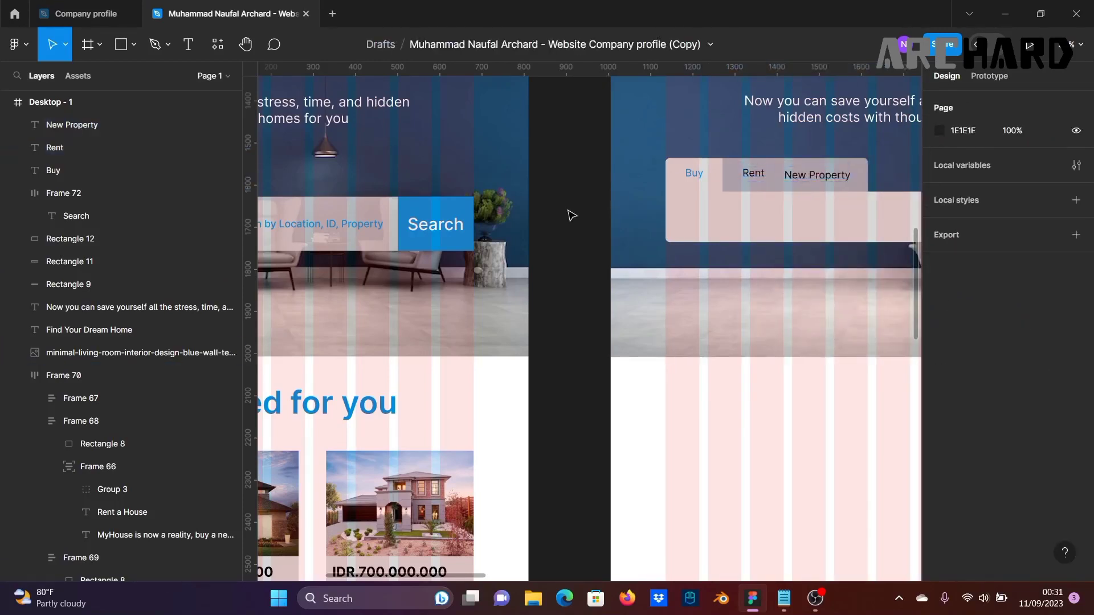
{"action": "scroll", "coordinate": [572, 216], "scroll_direction": "down", "scroll_amount": 2}
{"action": "left_click", "coordinate": [778, 180]}
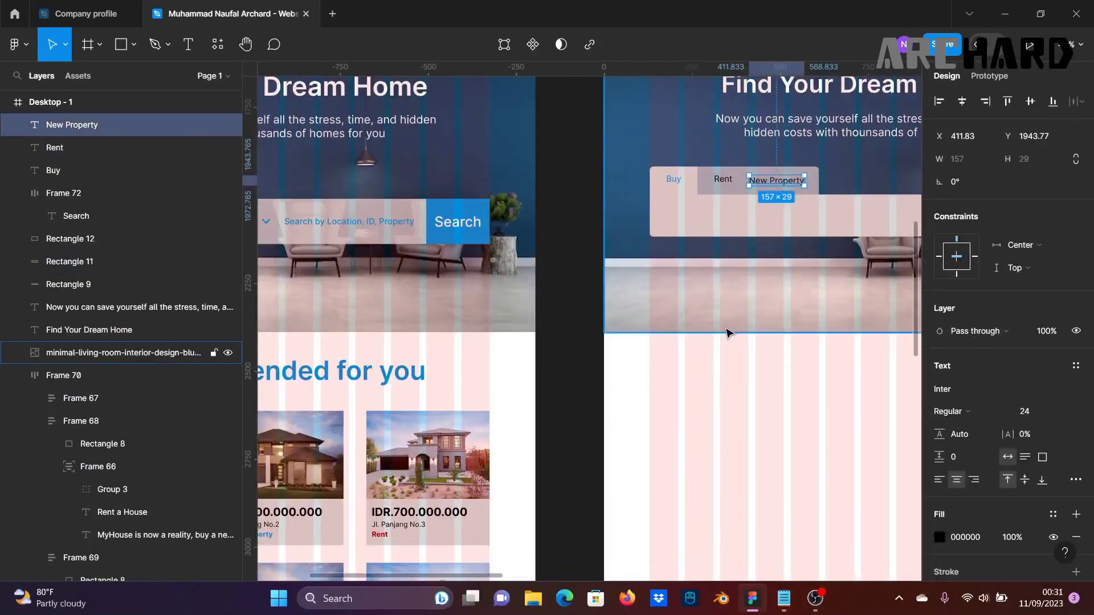
{"action": "left_click", "coordinate": [551, 274]}
{"action": "scroll", "coordinate": [714, 250], "scroll_direction": "left", "scroll_amount": 5}
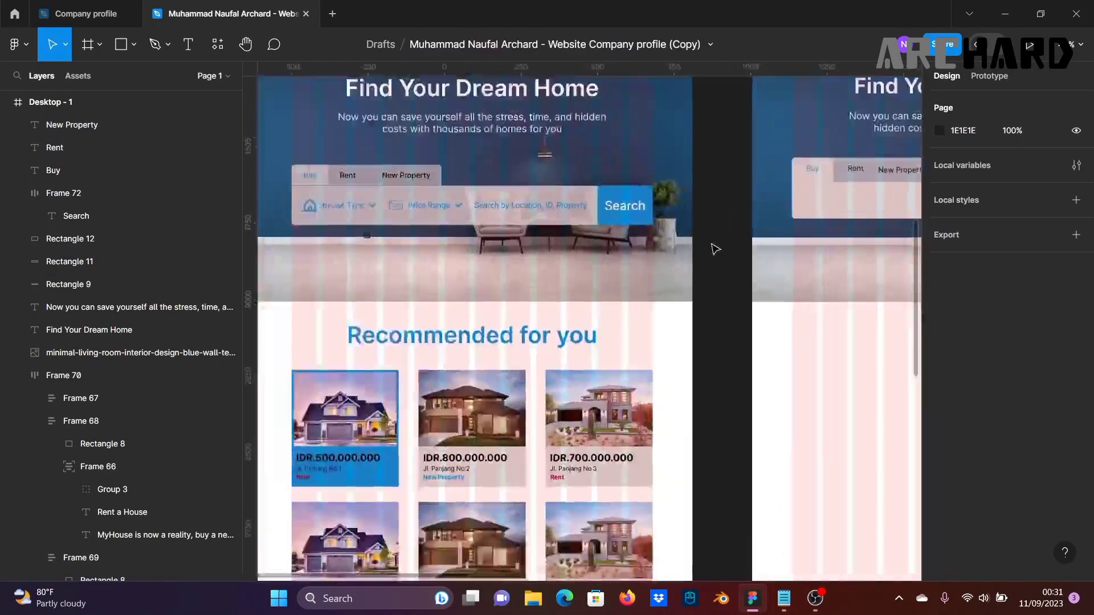
{"action": "scroll", "coordinate": [551, 286], "scroll_direction": "up", "scroll_amount": 3}
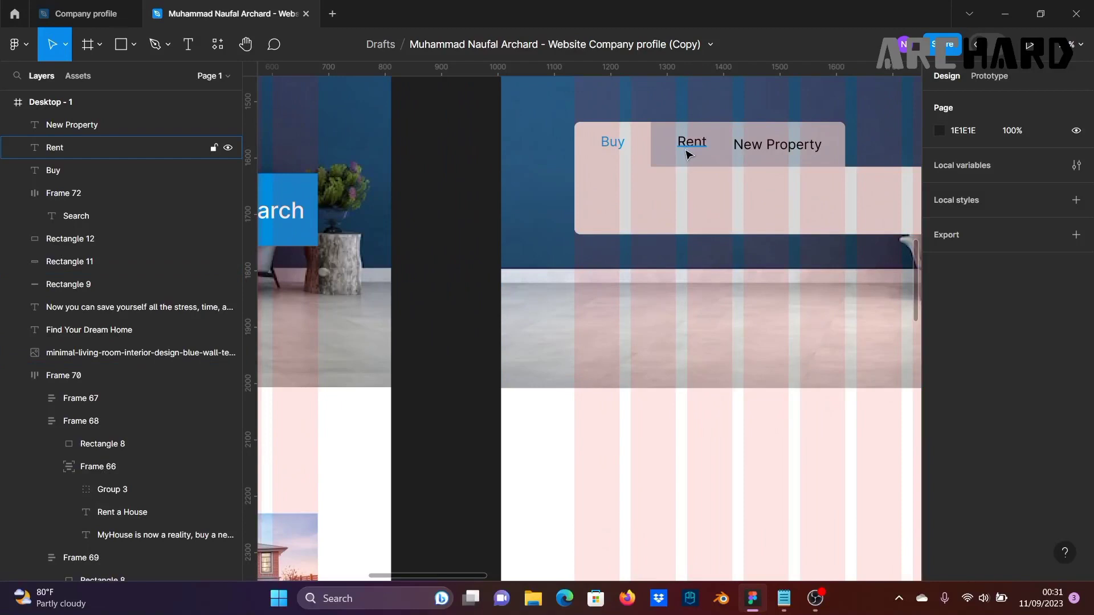
{"action": "left_click", "coordinate": [696, 143]}
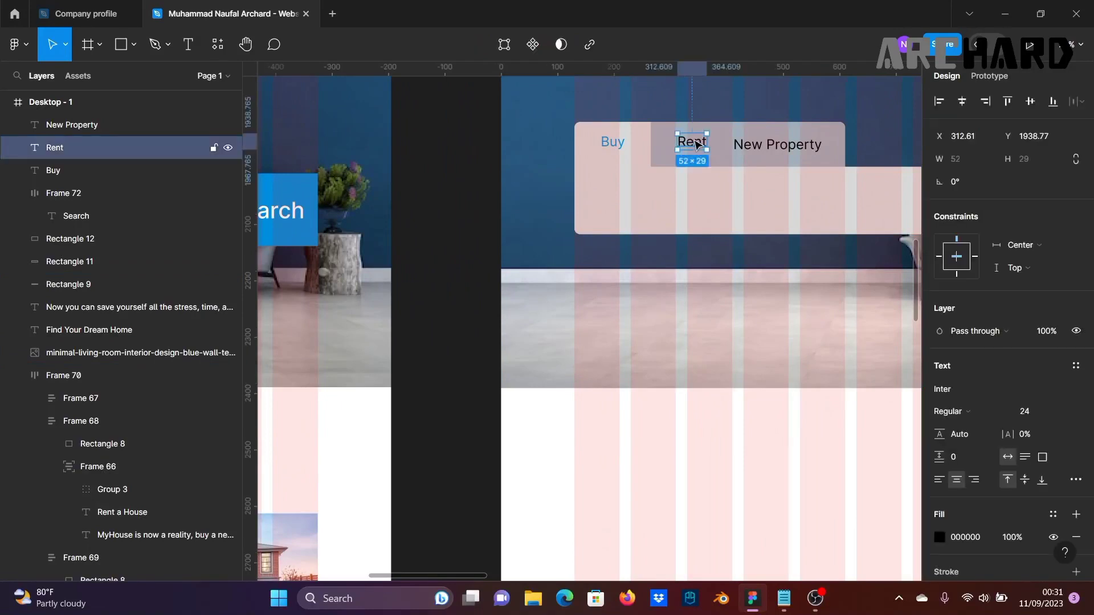
{"action": "left_click", "coordinate": [748, 144], "text": "shift"}
{"action": "left_click", "coordinate": [1075, 242]}
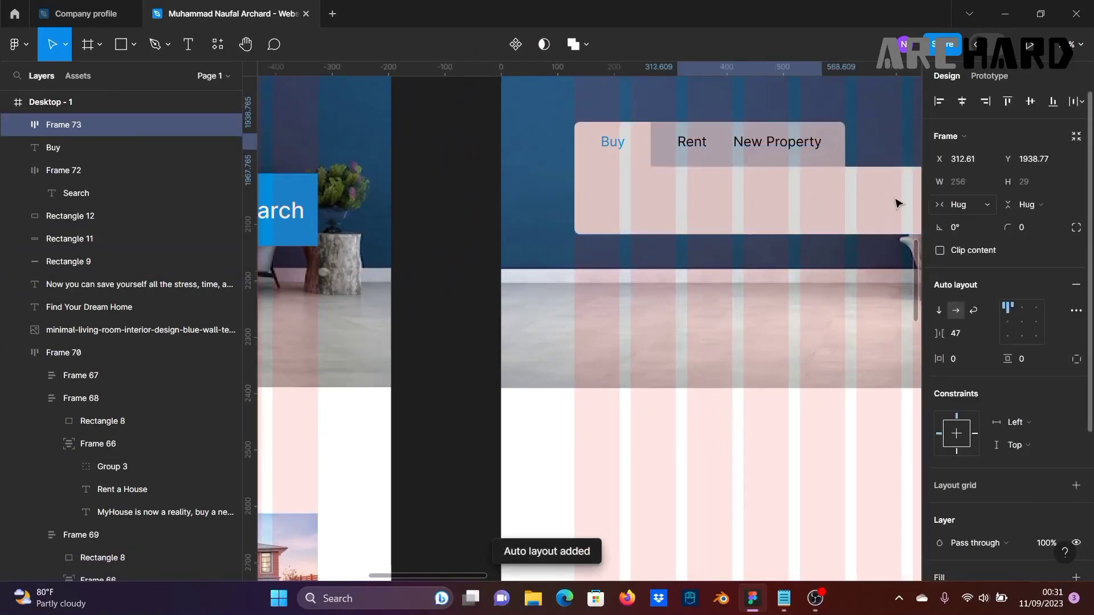
Step: Wrap Buy and its background in auto layout with vertical padding 24
{"action": "left_click", "coordinate": [615, 147]}
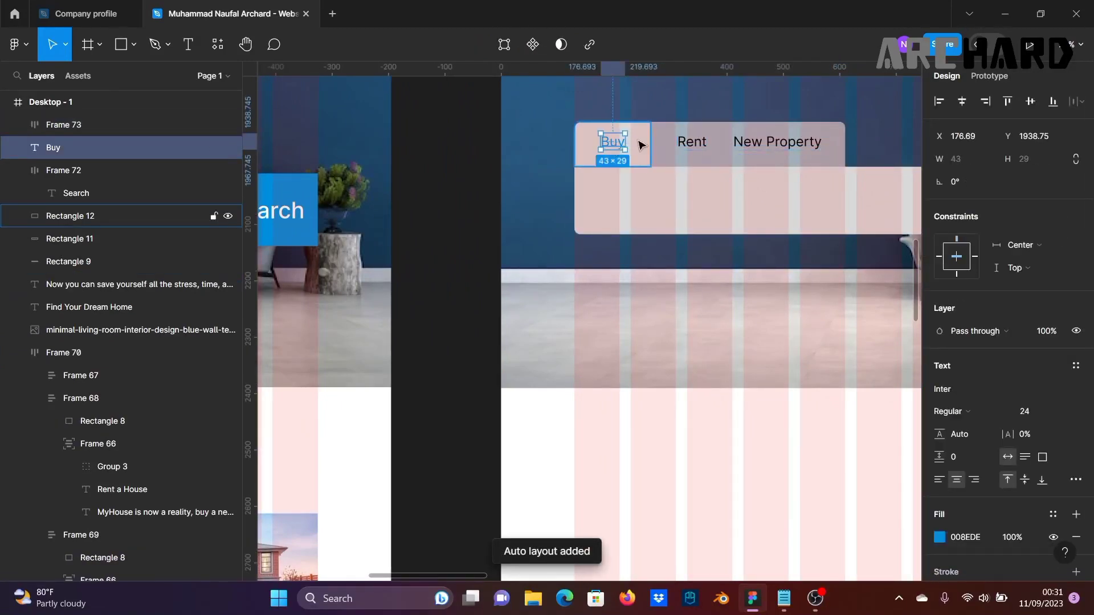
{"action": "left_click", "coordinate": [641, 145], "text": "shift"}
{"action": "left_click", "coordinate": [1076, 239]}
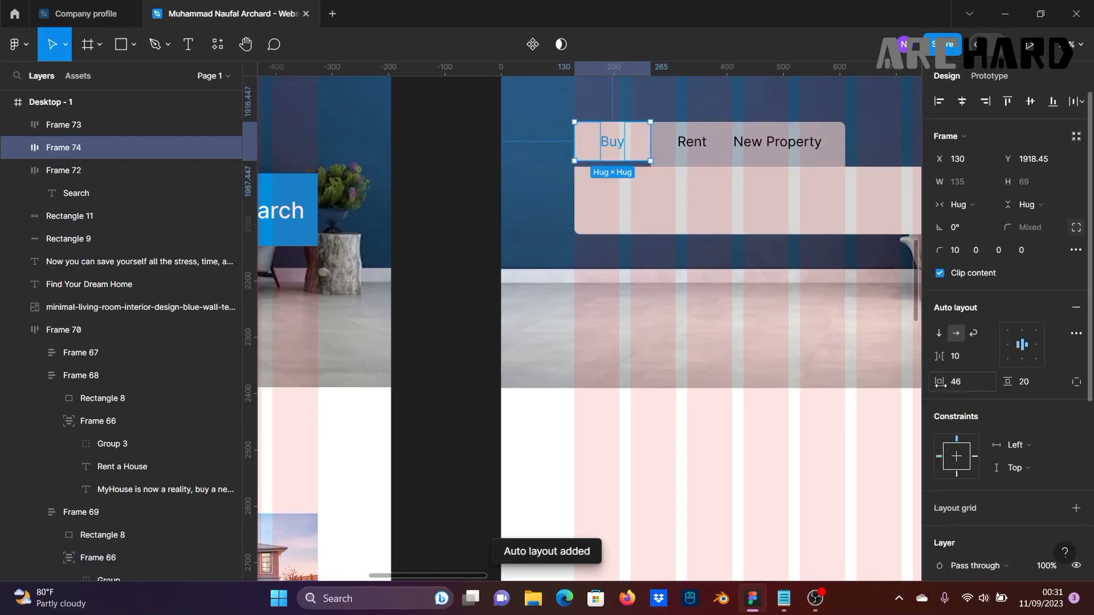
{"action": "left_click_drag", "start_coordinate": [1008, 382], "coordinate": [1016, 385]}
{"action": "left_click", "coordinate": [493, 308]}
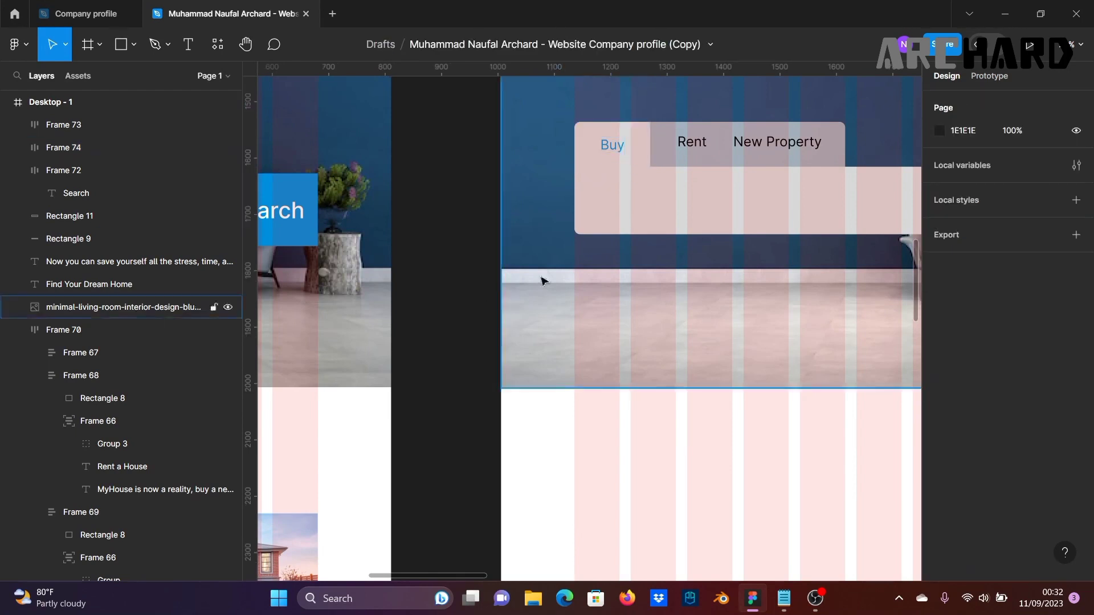
Step: Wrap the tab frames and row background in auto layout aligned middle-left
{"action": "left_click", "coordinate": [693, 147]}
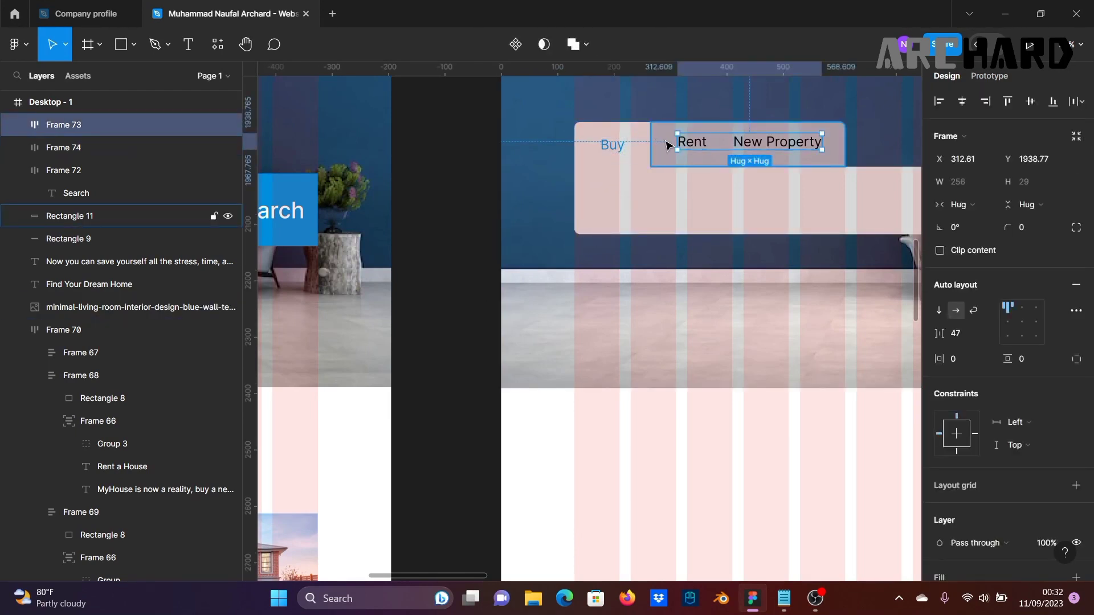
{"action": "left_click", "coordinate": [667, 143], "text": "shift"}
{"action": "left_click", "coordinate": [1077, 288]}
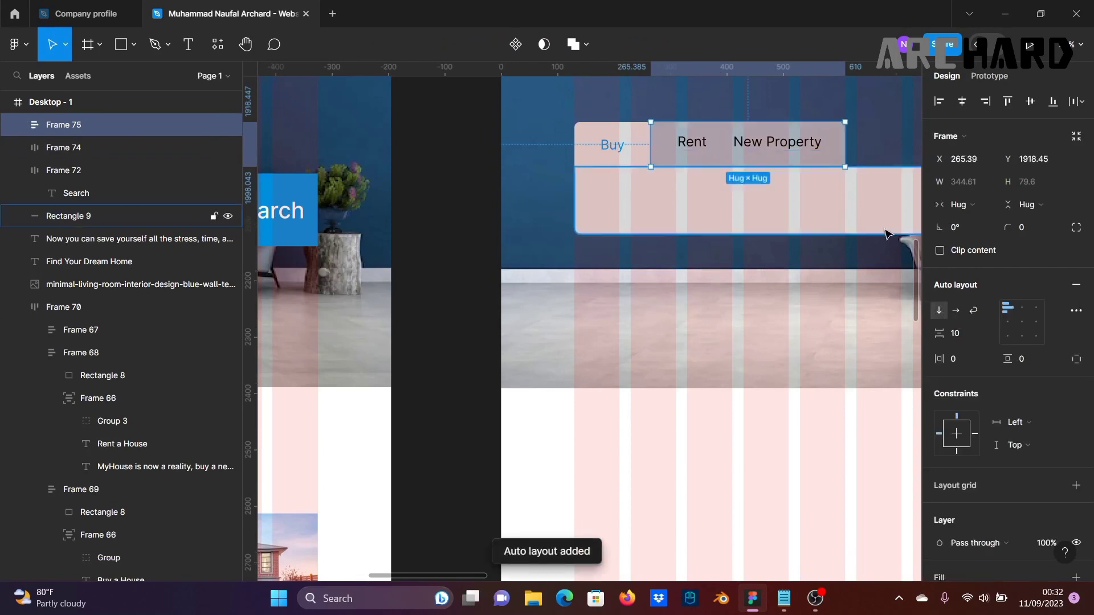
{"action": "left_click", "coordinate": [440, 224]}
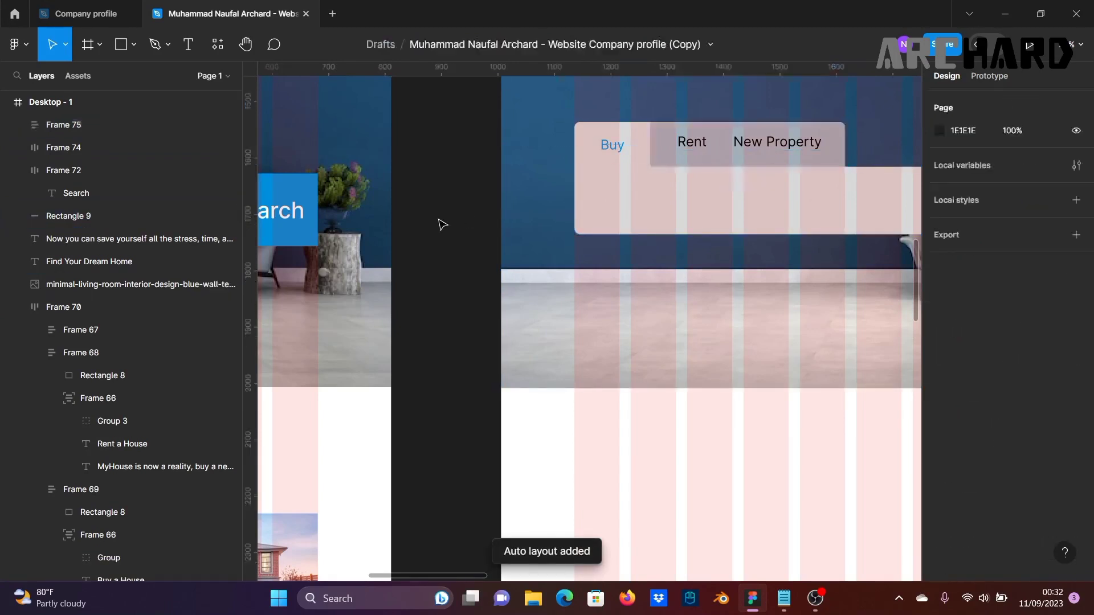
{"action": "left_click", "coordinate": [695, 160]}
{"action": "left_click", "coordinate": [1009, 325]}
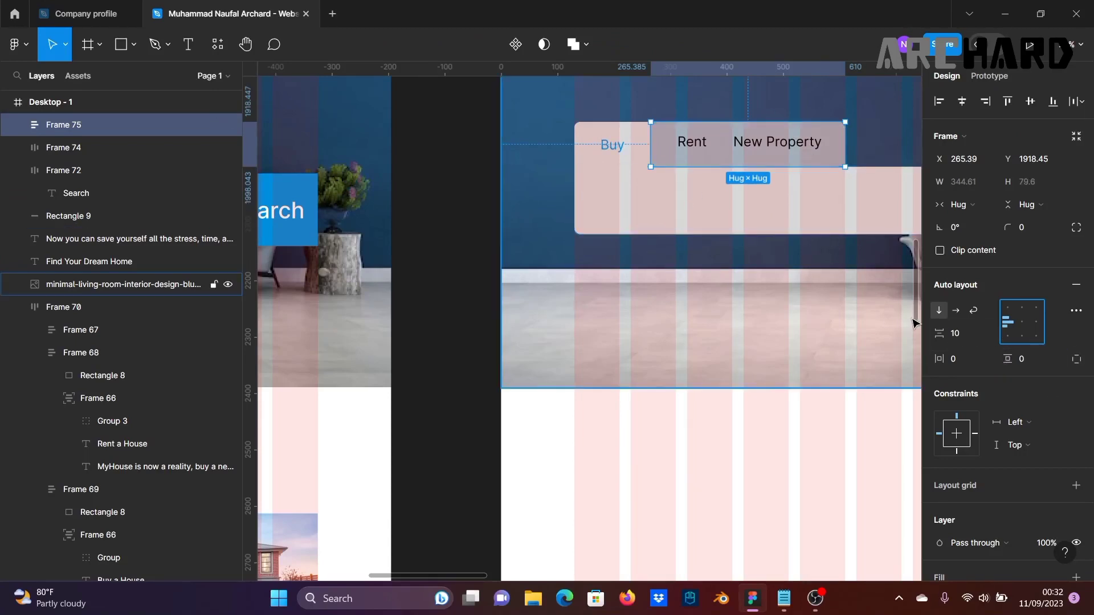
Step: Try nudging the Rent / New Property frame down, then undo it and view both frames
{"action": "left_click", "coordinate": [492, 237]}
{"action": "left_click", "coordinate": [681, 142]}
{"action": "double_click", "coordinate": [766, 145]}
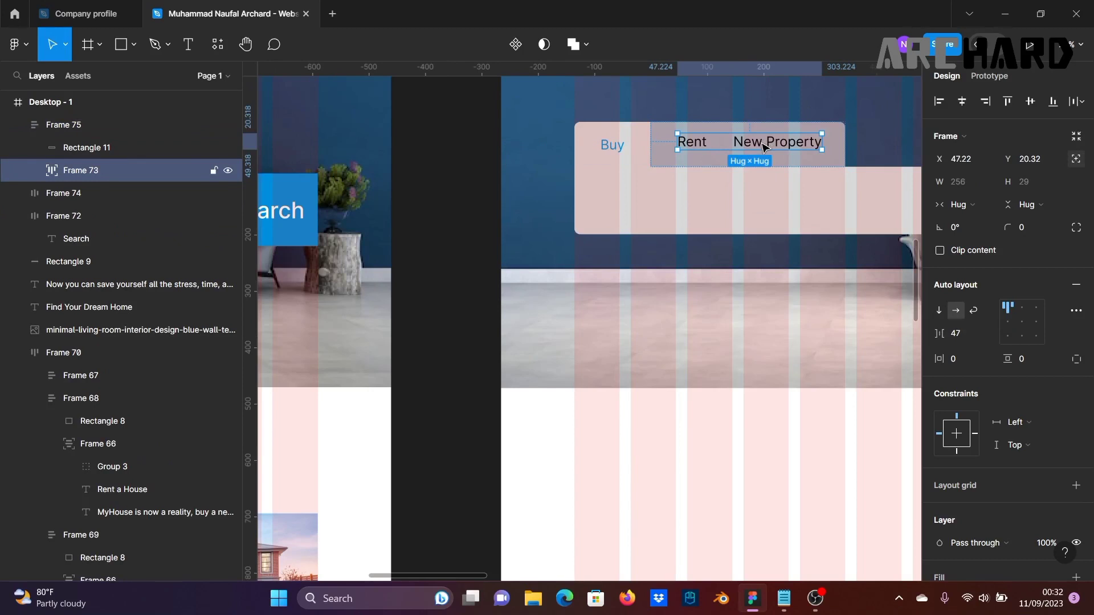
{"action": "left_click_drag", "start_coordinate": [762, 144], "coordinate": [764, 148]}
{"action": "left_click", "coordinate": [473, 206]}
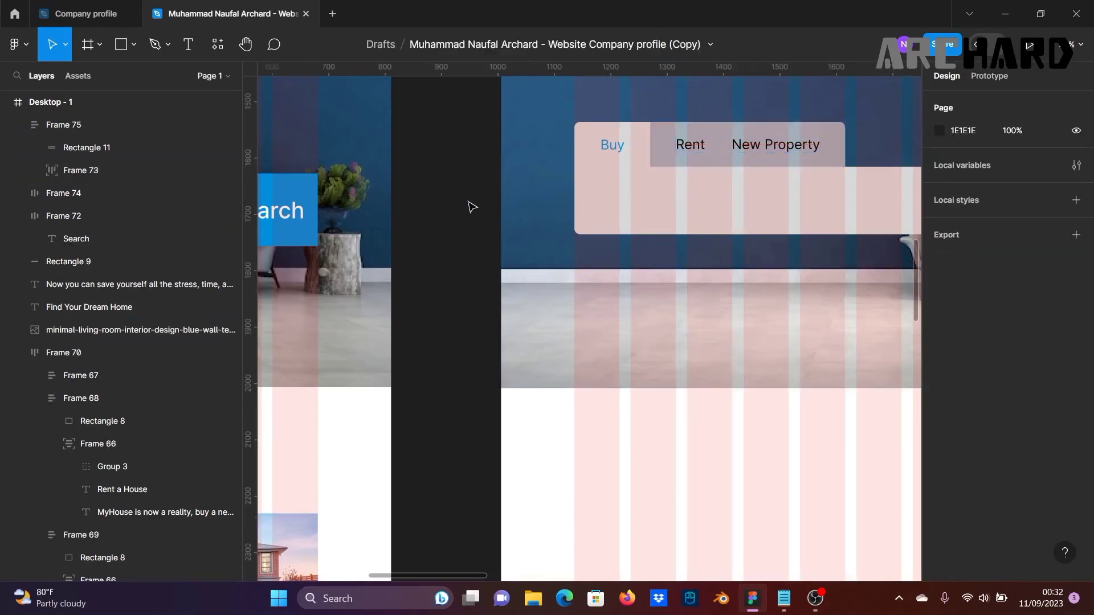
{"action": "key", "text": "ctrl+z"}
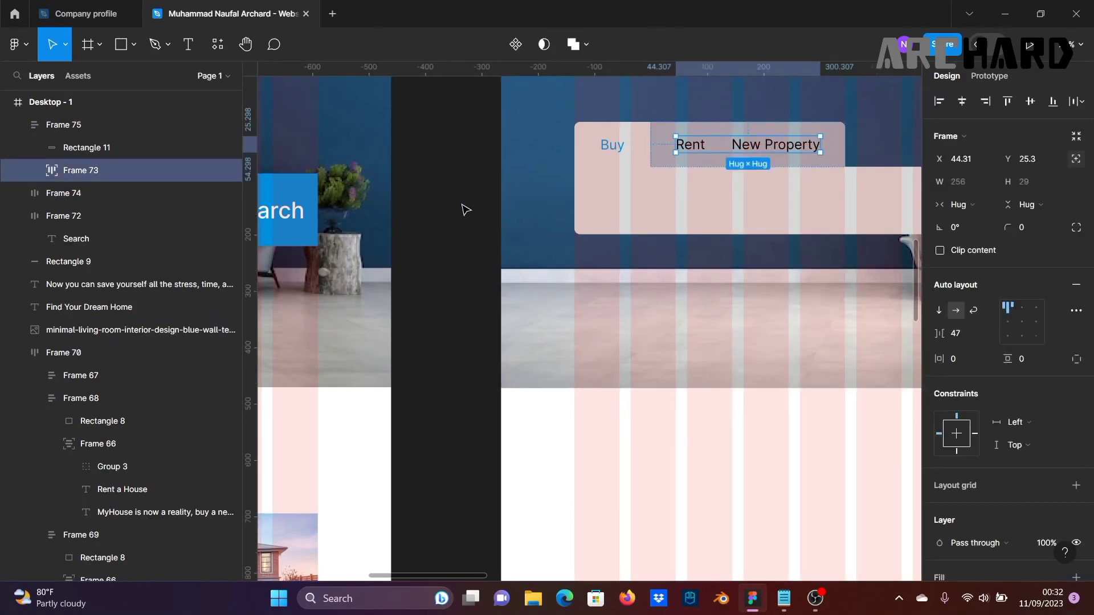
{"action": "left_click", "coordinate": [463, 206]}
{"action": "scroll", "coordinate": [463, 206], "scroll_direction": "down", "scroll_amount": 5}
{"action": "left_click_drag", "start_coordinate": [551, 255], "coordinate": [835, 254]}
{"action": "scroll", "coordinate": [699, 248], "scroll_direction": "down", "scroll_amount": 3}
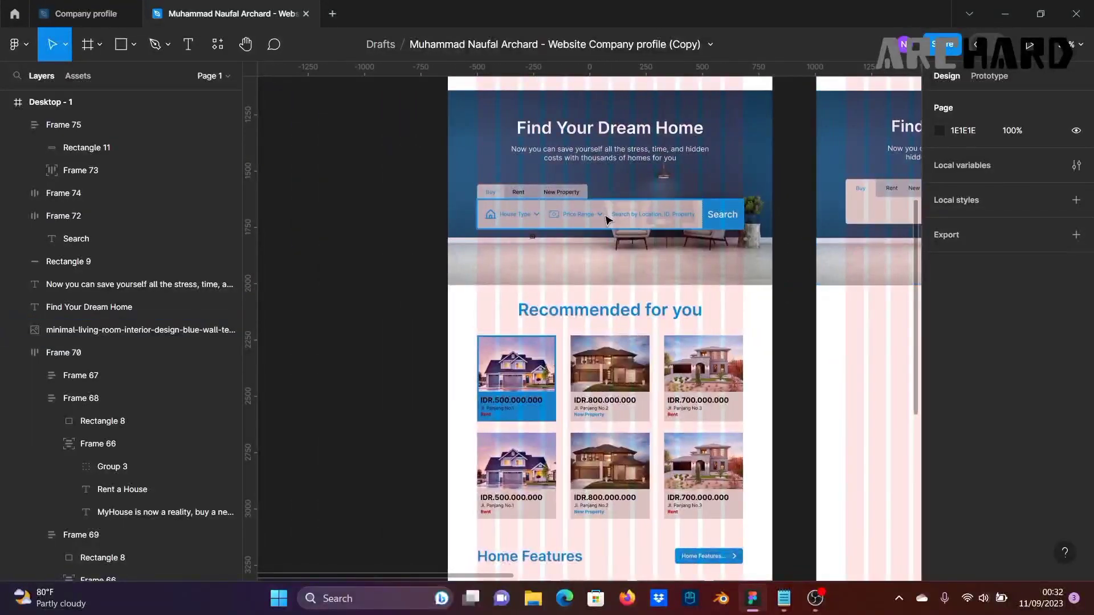
Step: Select the house, chevron and camera icons in Frame 57's navigation bar
{"action": "left_click_drag", "start_coordinate": [794, 285], "coordinate": [649, 302]}
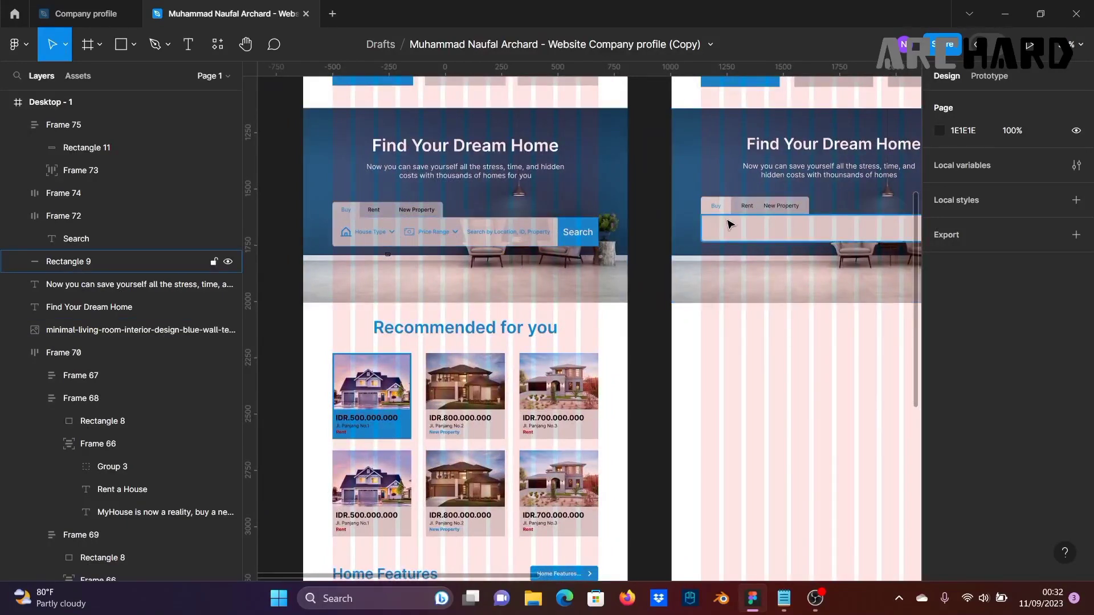
{"action": "scroll", "coordinate": [808, 245], "scroll_direction": "up", "scroll_amount": 1}
{"action": "scroll", "coordinate": [810, 252], "scroll_direction": "down", "scroll_amount": 2}
{"action": "scroll", "coordinate": [636, 328], "scroll_direction": "right", "scroll_amount": 4}
{"action": "scroll", "coordinate": [636, 328], "scroll_direction": "up", "scroll_amount": 2}
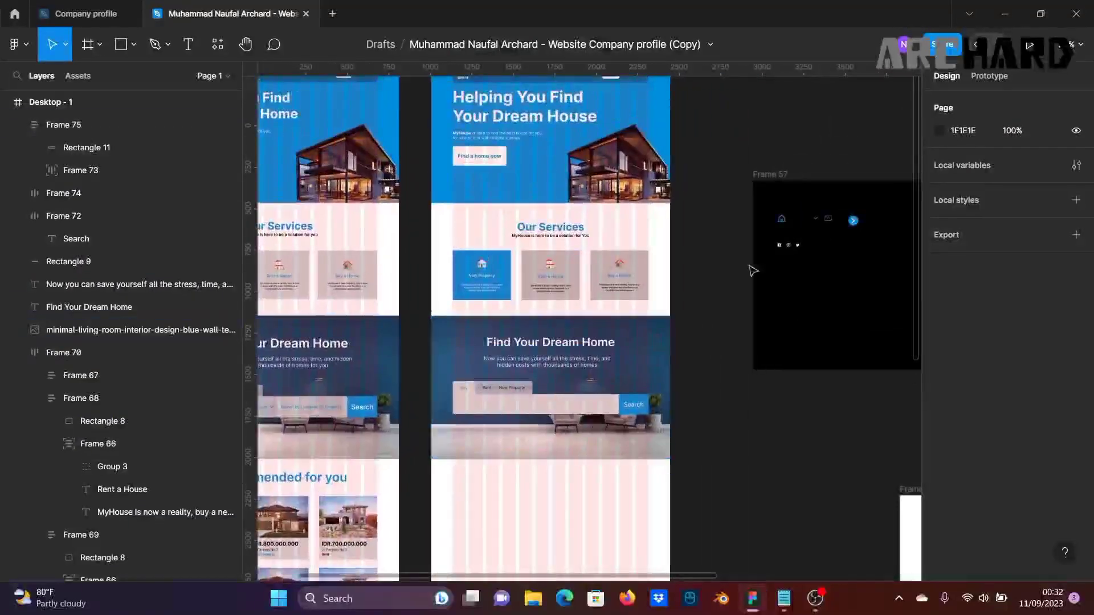
{"action": "left_click_drag", "start_coordinate": [775, 206], "coordinate": [872, 244]}
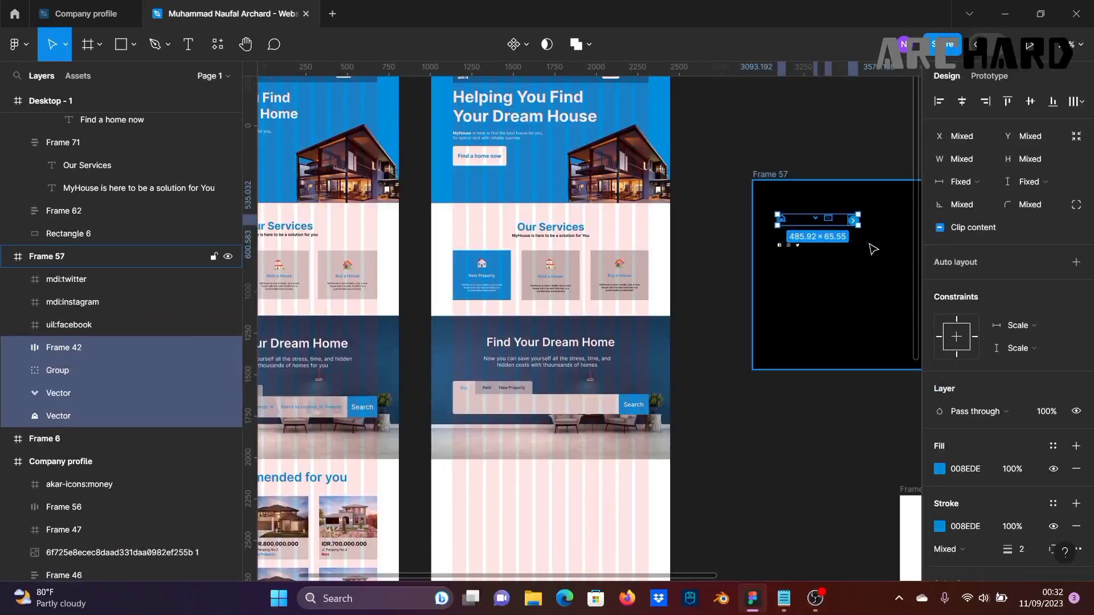
{"action": "left_click", "coordinate": [874, 249]}
{"action": "left_click_drag", "start_coordinate": [769, 205], "coordinate": [845, 234]}
Step: Paste the icons into the second frame and move them up into the search bar
{"action": "left_click_drag", "start_coordinate": [541, 440], "coordinate": [747, 381]}
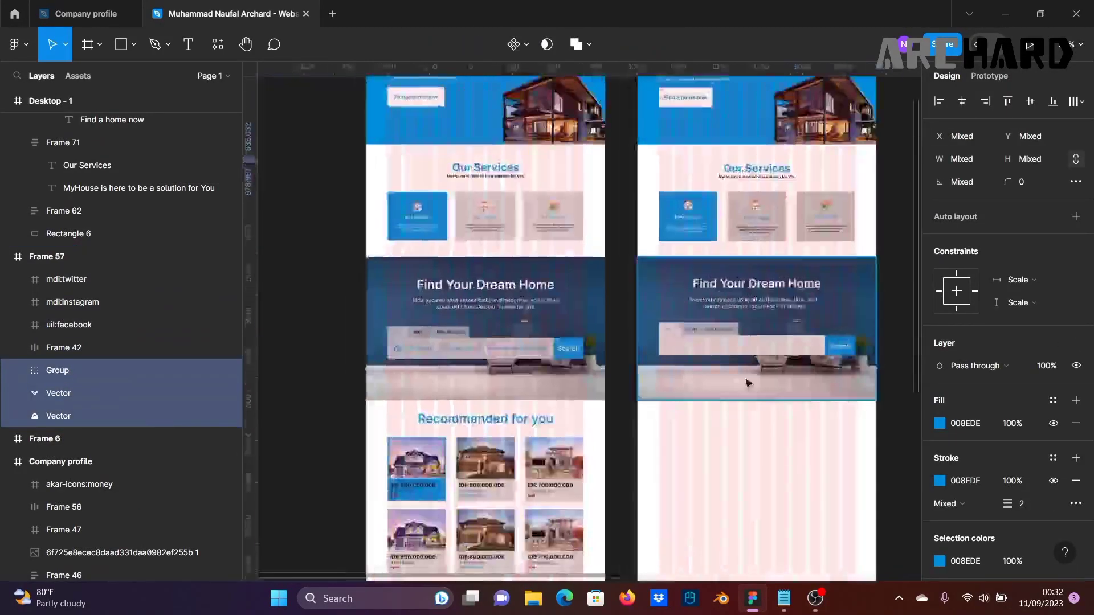
{"action": "scroll", "coordinate": [735, 381], "scroll_direction": "up", "scroll_amount": 5}
{"action": "left_click", "coordinate": [654, 291]}
{"action": "key", "text": "ctrl+v"}
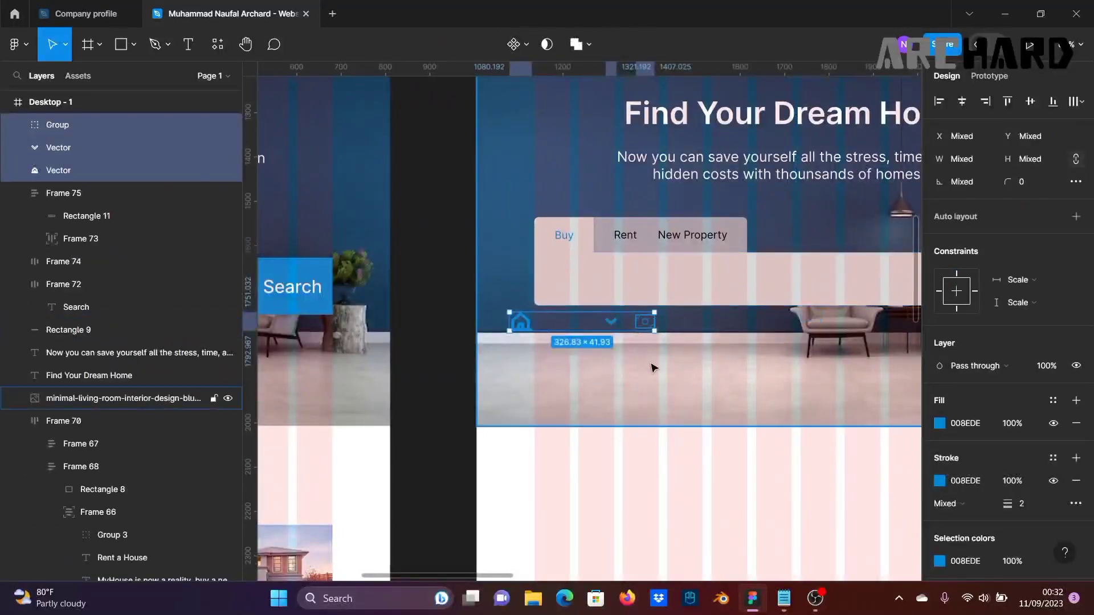
{"action": "left_click_drag", "start_coordinate": [559, 326], "coordinate": [603, 283]}
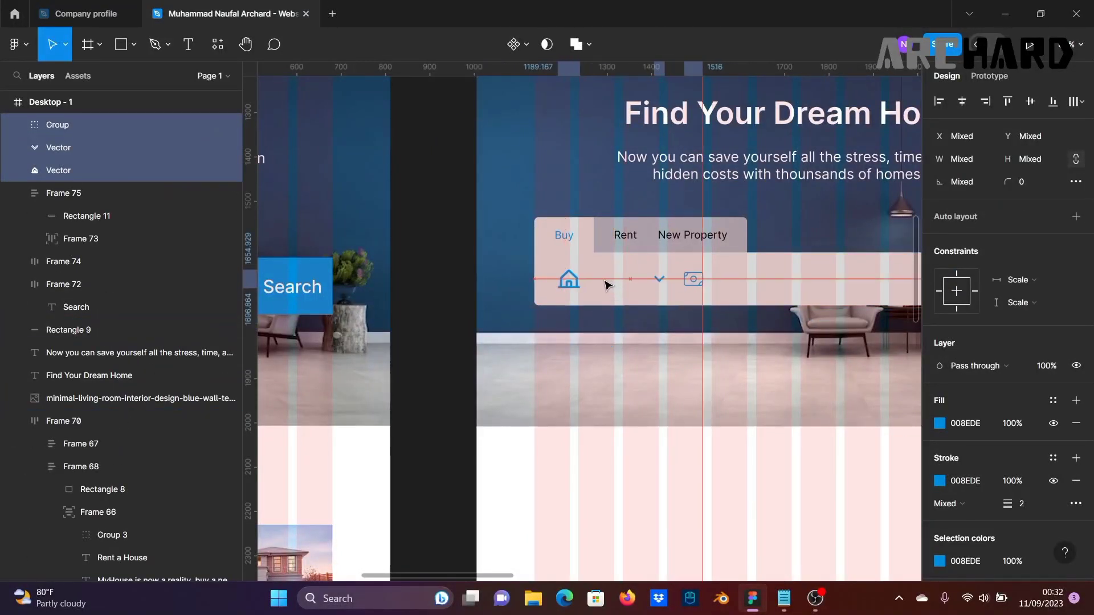
Step: Shift the camera and chevron icons further right within the search bar
{"action": "left_click", "coordinate": [618, 322]}
{"action": "scroll", "coordinate": [621, 326], "scroll_direction": "up", "scroll_amount": 1}
{"action": "scroll", "coordinate": [623, 328], "scroll_direction": "down", "scroll_amount": 3}
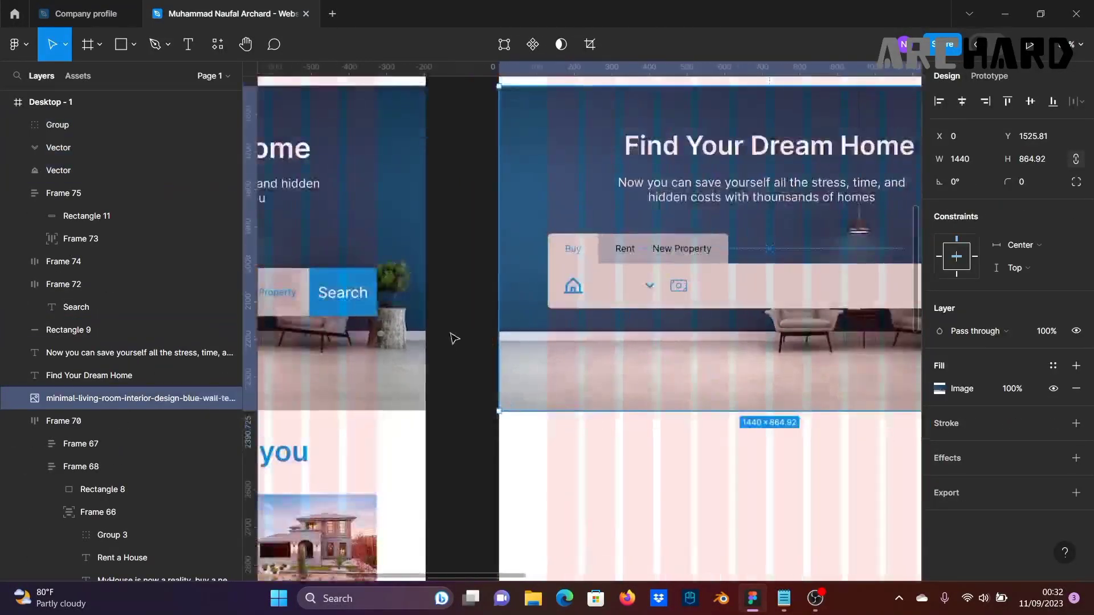
{"action": "left_click", "coordinate": [452, 337]}
{"action": "scroll", "coordinate": [452, 338], "scroll_direction": "down", "scroll_amount": 3}
{"action": "left_click_drag", "start_coordinate": [460, 354], "coordinate": [664, 300]}
{"action": "scroll", "coordinate": [724, 302], "scroll_direction": "up", "scroll_amount": 3}
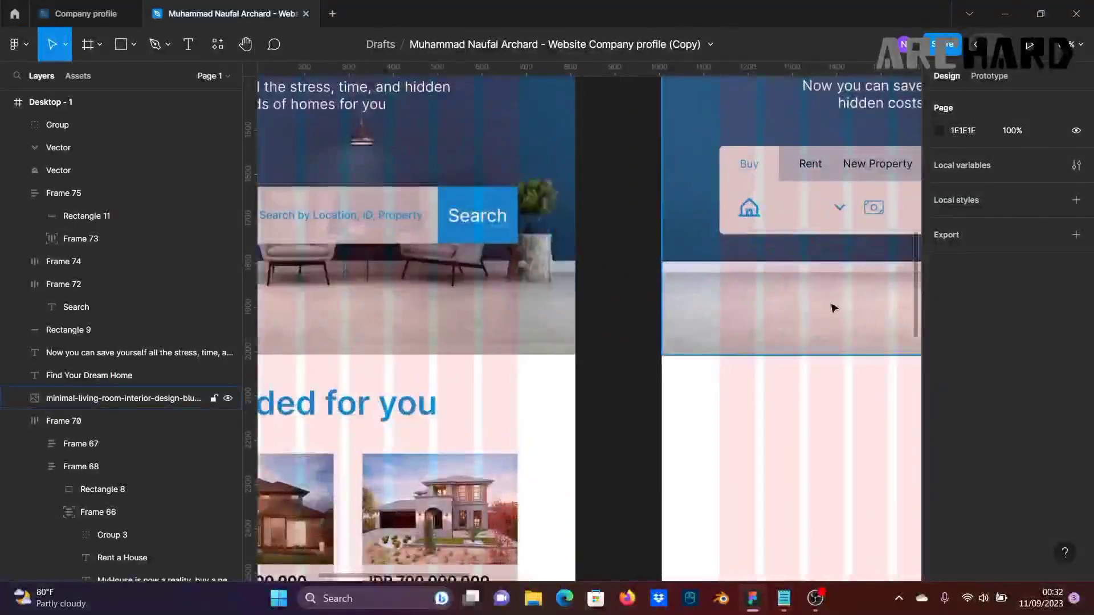
{"action": "left_click_drag", "start_coordinate": [833, 308], "coordinate": [576, 291]}
{"action": "left_click_drag", "start_coordinate": [616, 189], "coordinate": [720, 191]}
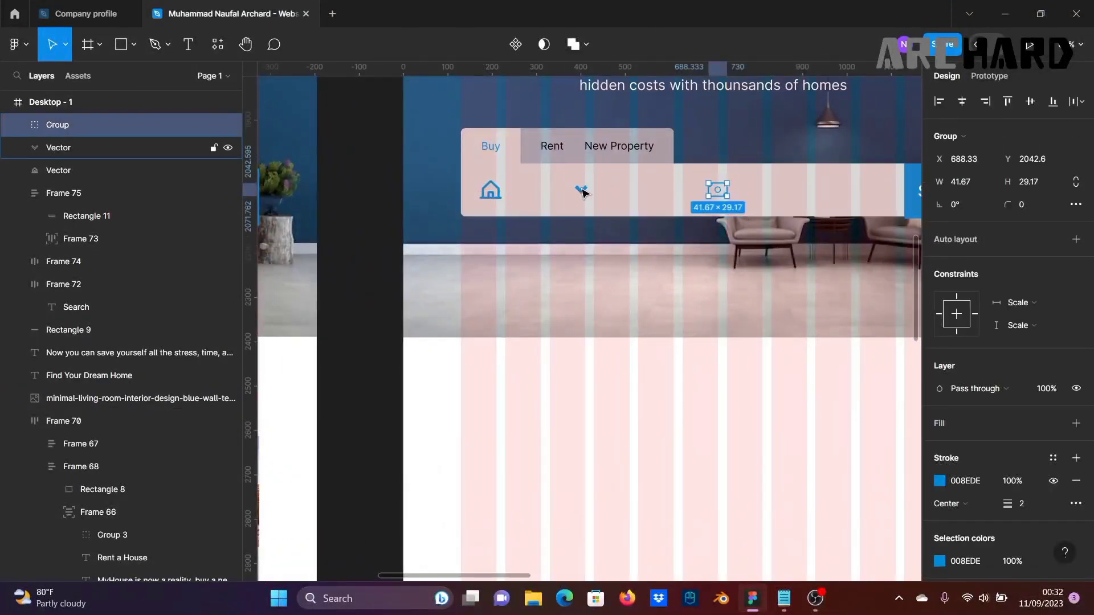
{"action": "left_click_drag", "start_coordinate": [581, 190], "coordinate": [648, 193]}
Step: Duplicate the Buy label as 'House Type' beside the house icon, with the chevron next to it
{"action": "left_click", "coordinate": [492, 146]}
{"action": "left_click", "coordinate": [496, 147]}
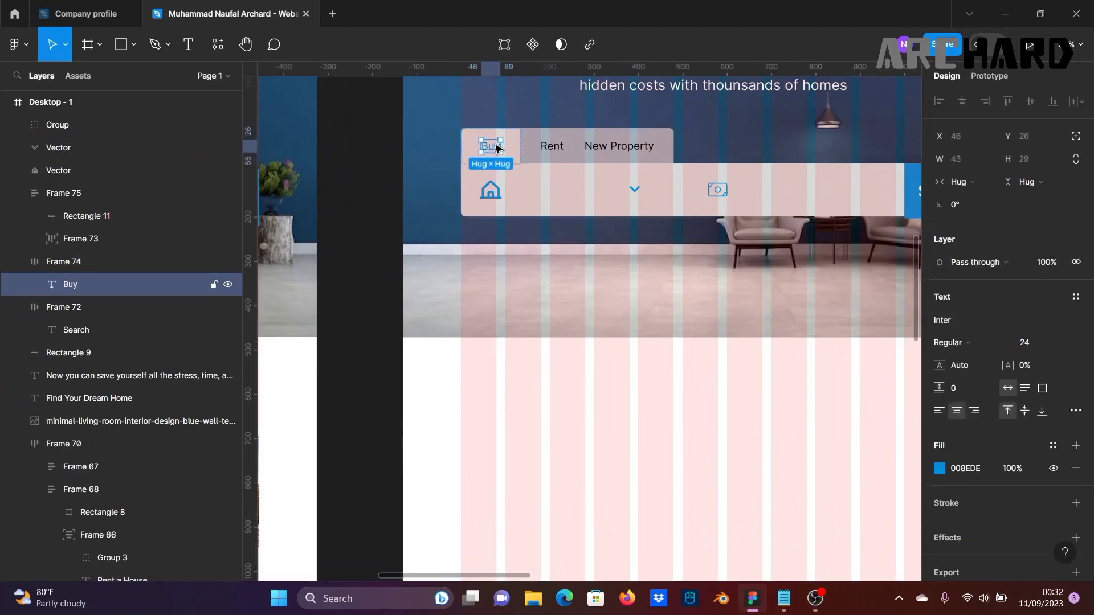
{"action": "left_click_drag", "start_coordinate": [496, 147], "coordinate": [533, 199]}
{"action": "double_click", "coordinate": [533, 199]}
{"action": "left_click_drag", "start_coordinate": [489, 269], "coordinate": [769, 265]}
{"action": "scroll", "coordinate": [769, 267], "scroll_direction": "down", "scroll_amount": 3}
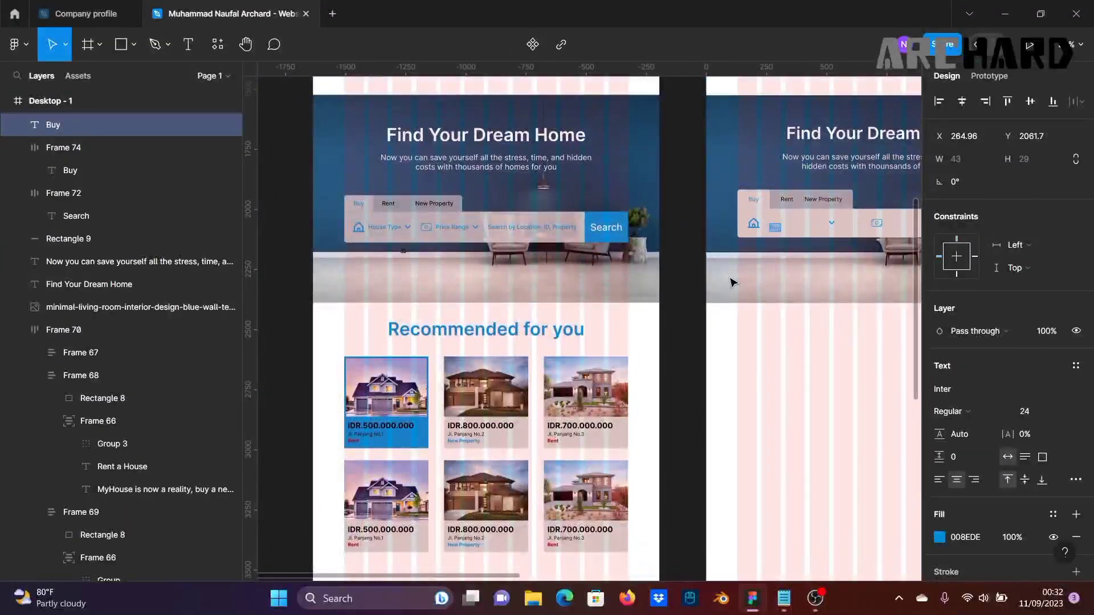
{"action": "type", "text": "Hoeus Type"}
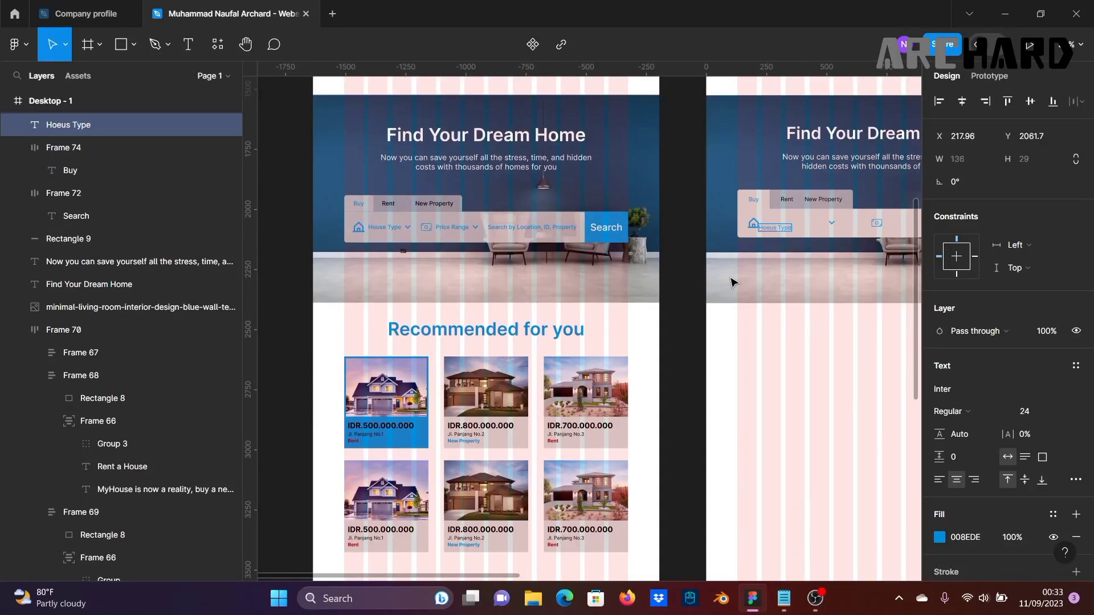
{"action": "scroll", "coordinate": [825, 265], "scroll_direction": "up", "scroll_amount": 3}
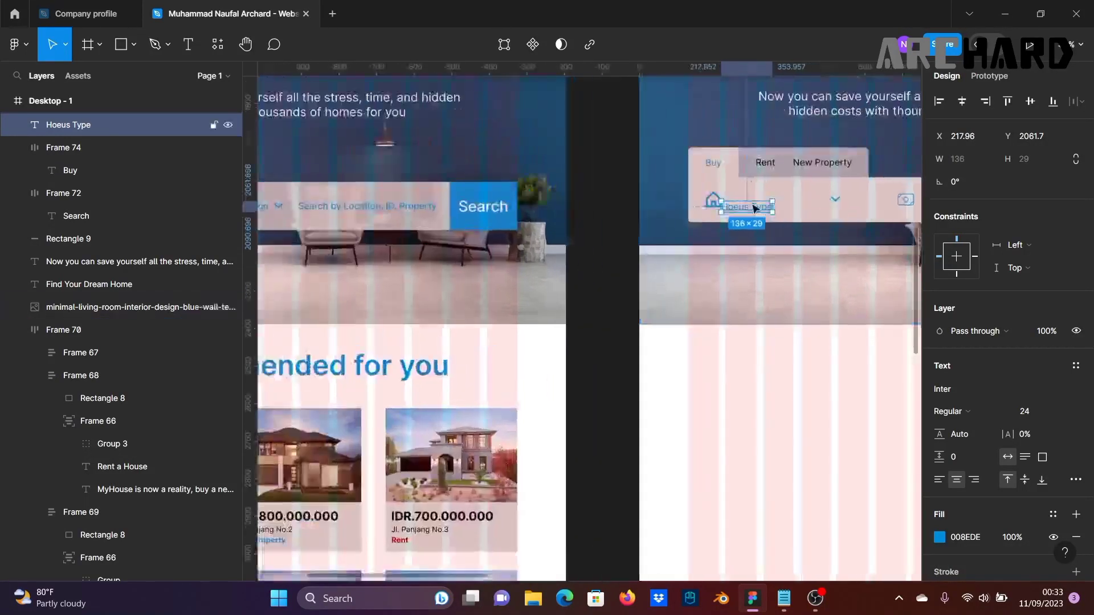
{"action": "left_click_drag", "start_coordinate": [749, 212], "coordinate": [757, 202]}
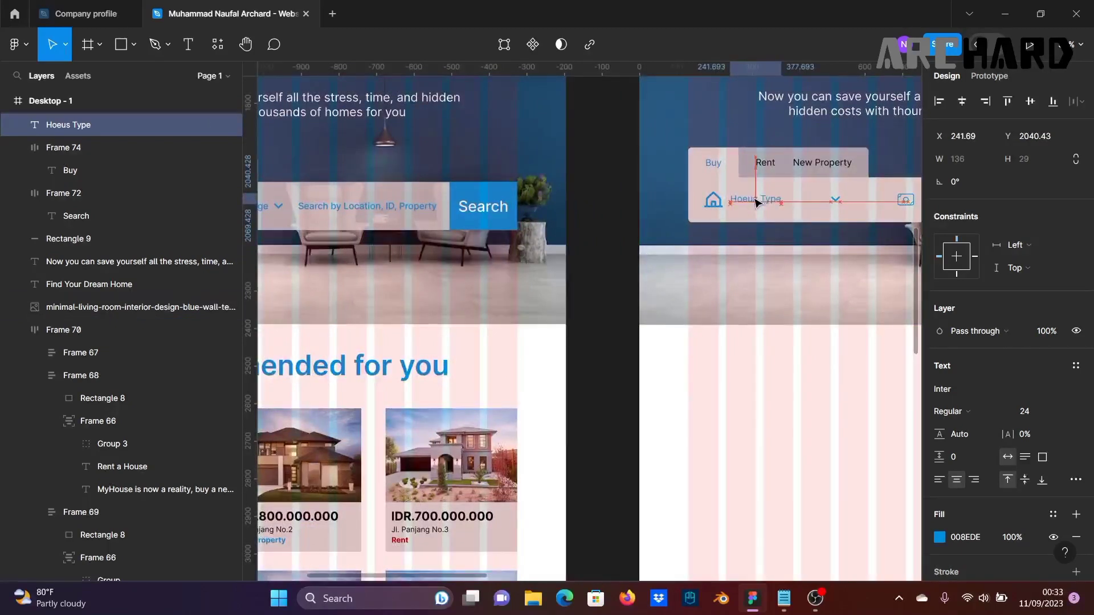
{"action": "left_click", "coordinate": [598, 231]}
{"action": "left_click", "coordinate": [753, 202]}
{"action": "double_click", "coordinate": [756, 202]}
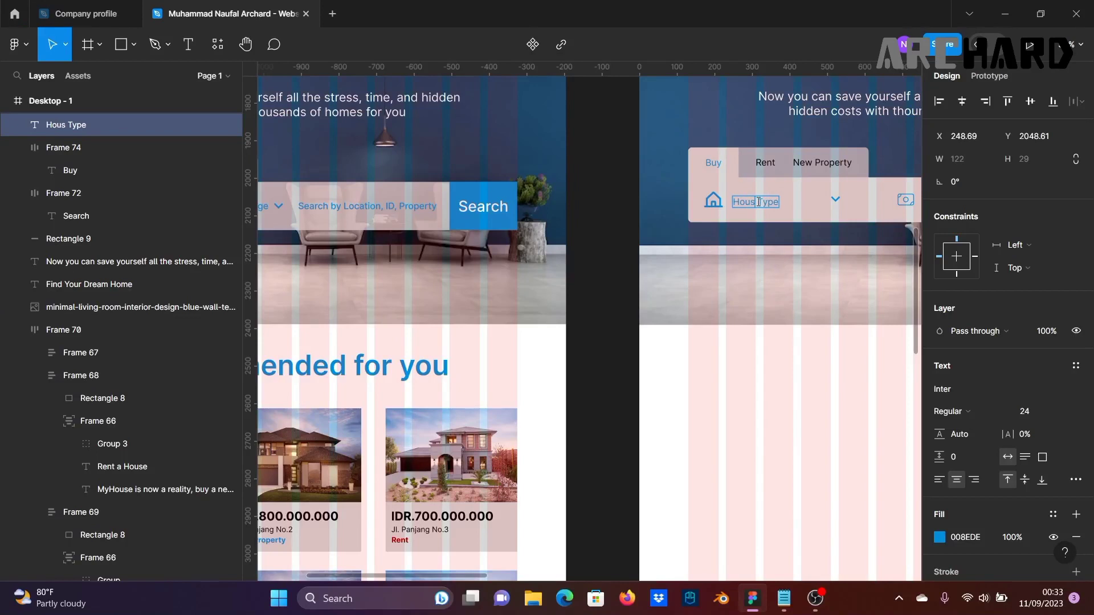
{"action": "key", "text": "Escape"}
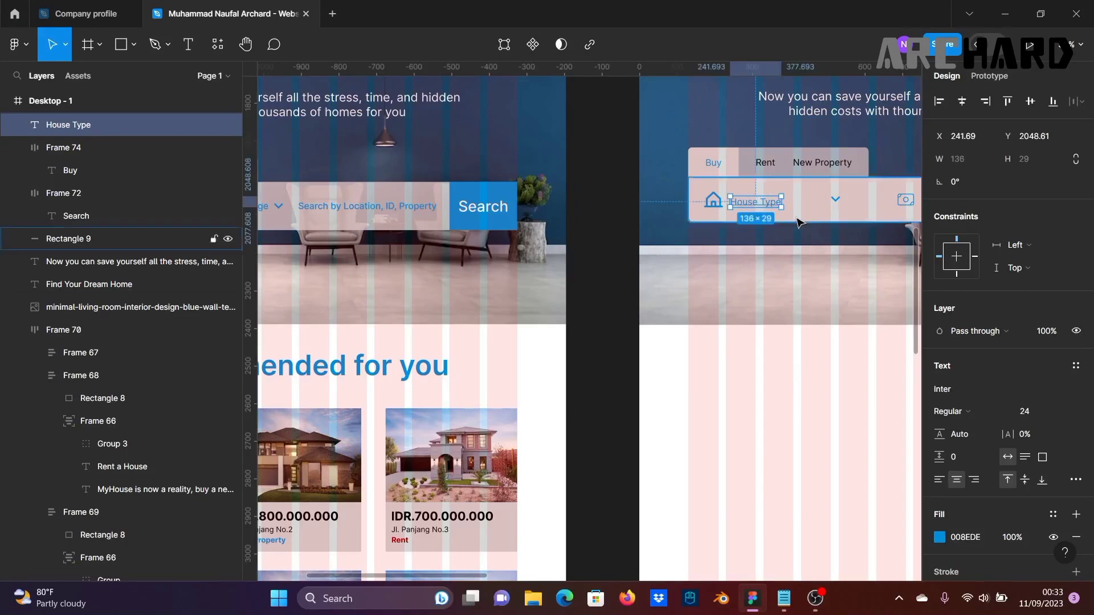
{"action": "left_click", "coordinate": [840, 202]}
{"action": "left_click_drag", "start_coordinate": [839, 202], "coordinate": [800, 207]}
{"action": "left_click", "coordinate": [631, 222]}
Step: Make the House Type label Medium weight
{"action": "scroll", "coordinate": [603, 227], "scroll_direction": "down", "scroll_amount": 3}
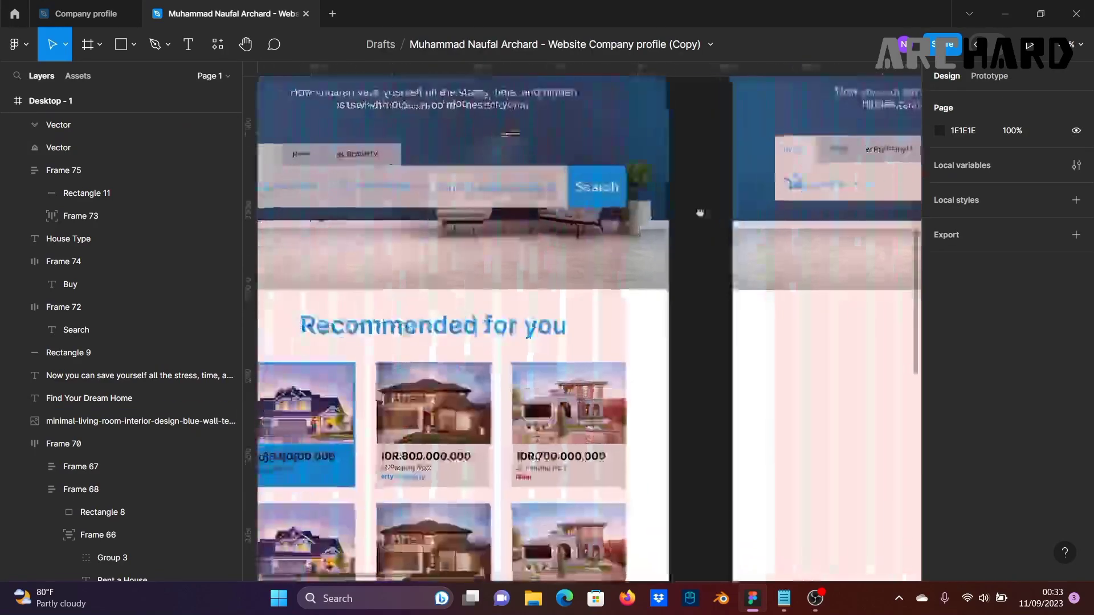
{"action": "scroll", "coordinate": [777, 228], "scroll_direction": "right", "scroll_amount": 5}
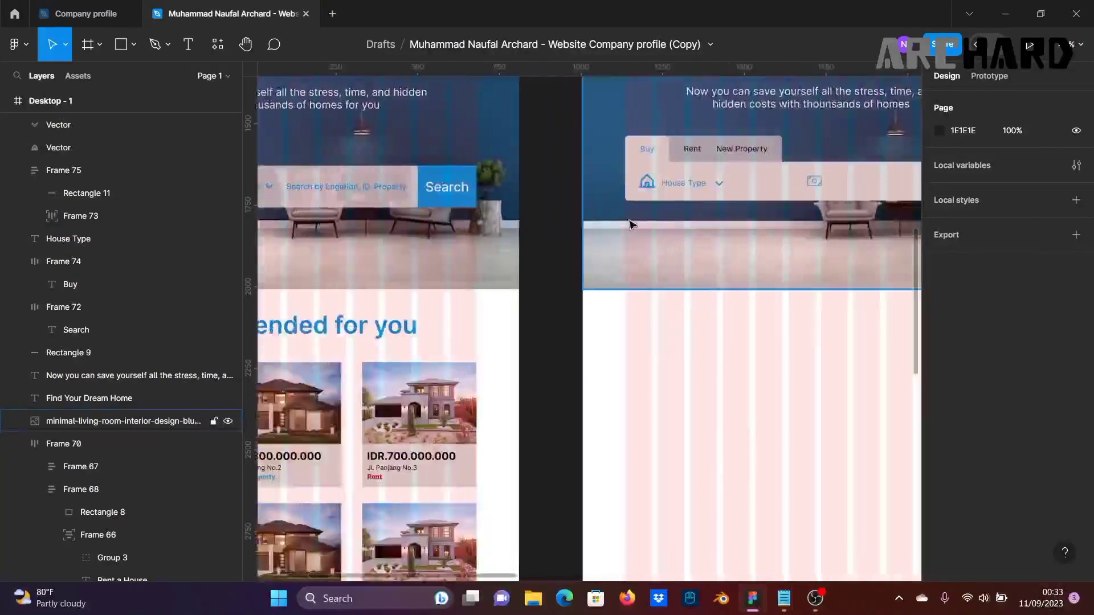
{"action": "left_click", "coordinate": [684, 183]}
{"action": "left_click", "coordinate": [968, 411]}
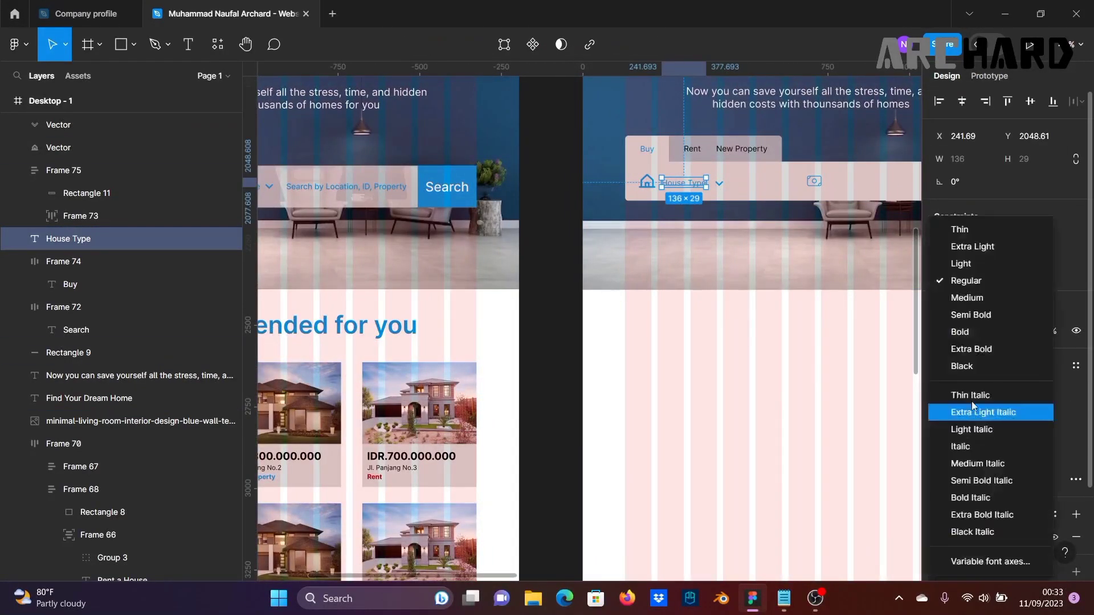
{"action": "left_click", "coordinate": [980, 303]}
{"action": "left_click", "coordinate": [559, 225]}
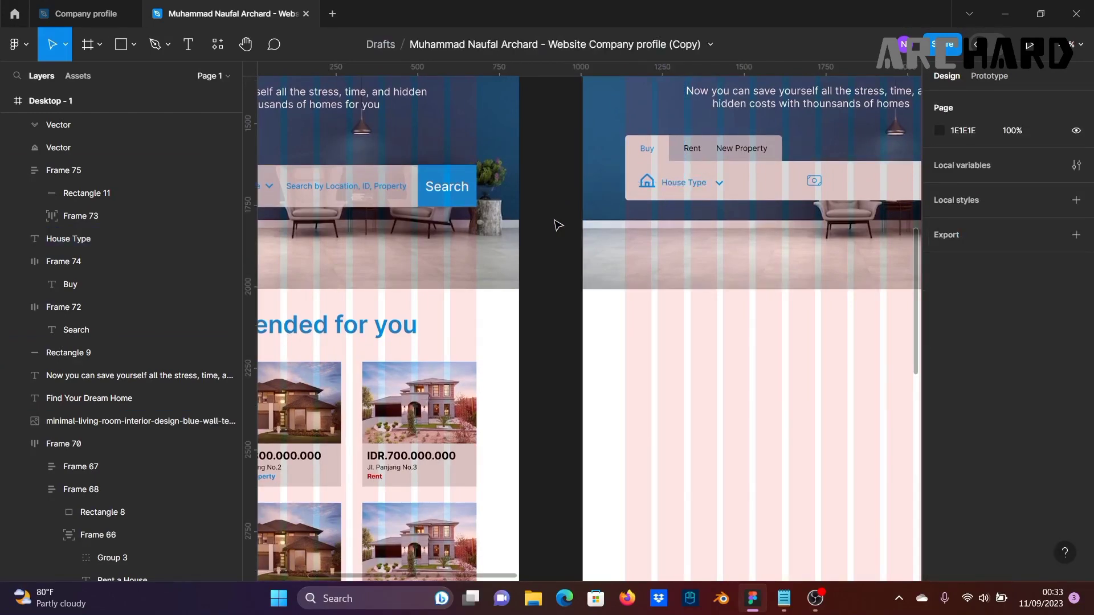
Step: Build a second House Type filter to the right: copied label, pasted icon and copied dropdown arrow
{"action": "scroll", "coordinate": [656, 233], "scroll_direction": "down", "scroll_amount": 2}
{"action": "left_click", "coordinate": [689, 192]}
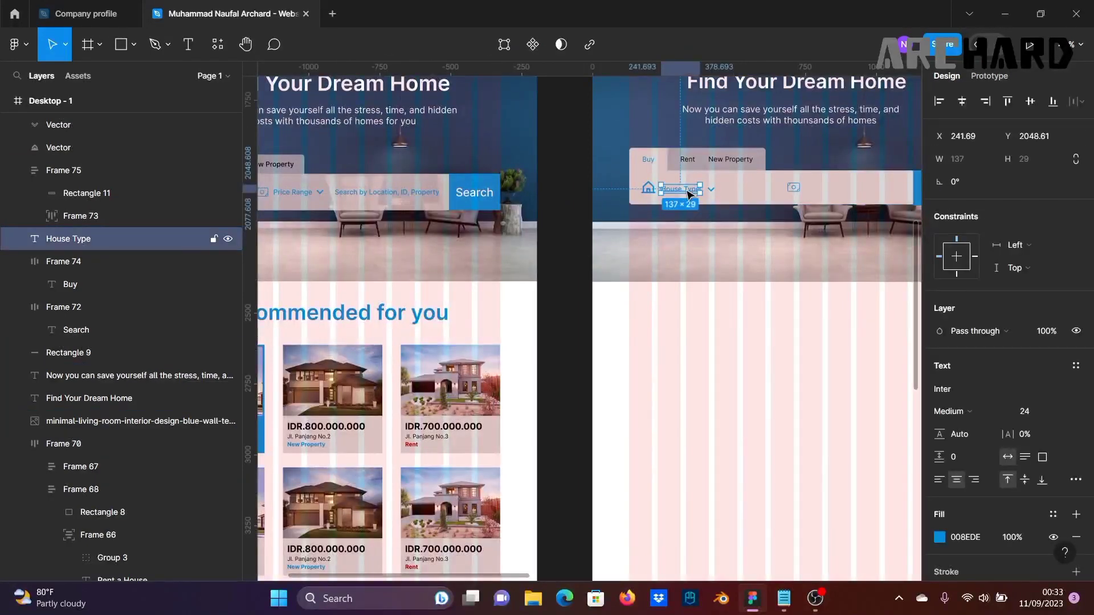
{"action": "left_click_drag", "start_coordinate": [689, 192], "coordinate": [786, 195]}
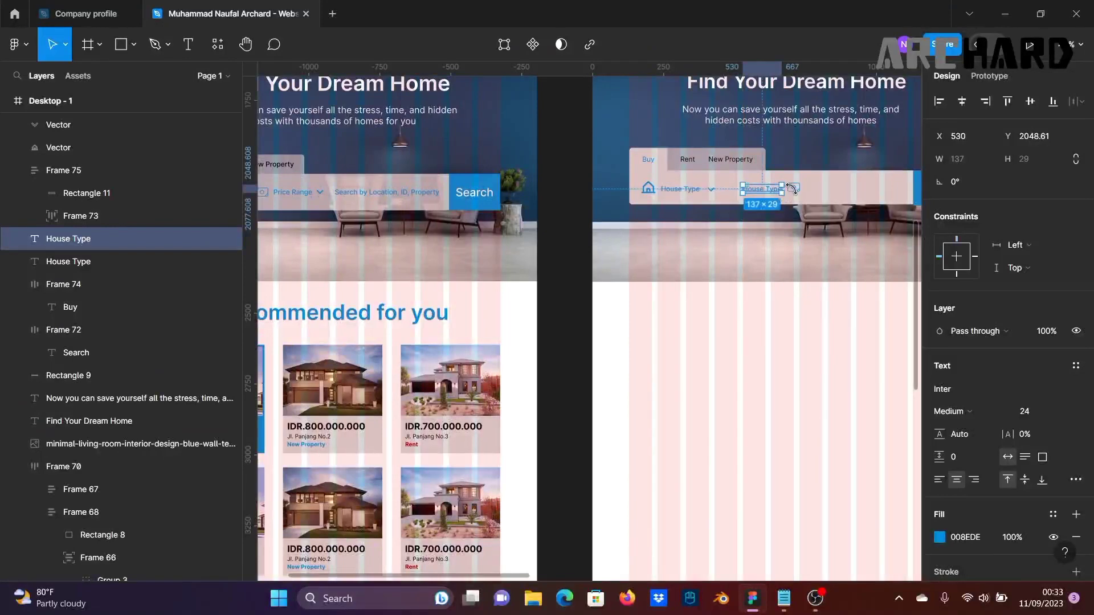
{"action": "scroll", "coordinate": [789, 187], "scroll_direction": "up", "scroll_amount": 3}
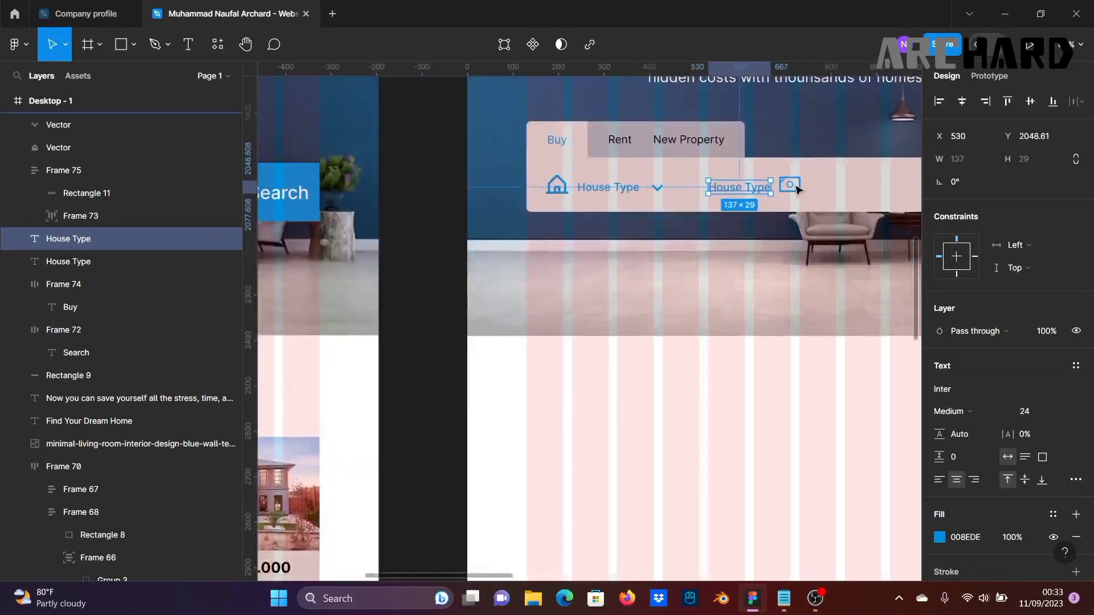
{"action": "key", "text": "ctrl+v"}
{"action": "left_click_drag", "start_coordinate": [793, 188], "coordinate": [746, 192]}
{"action": "left_click", "coordinate": [731, 192]}
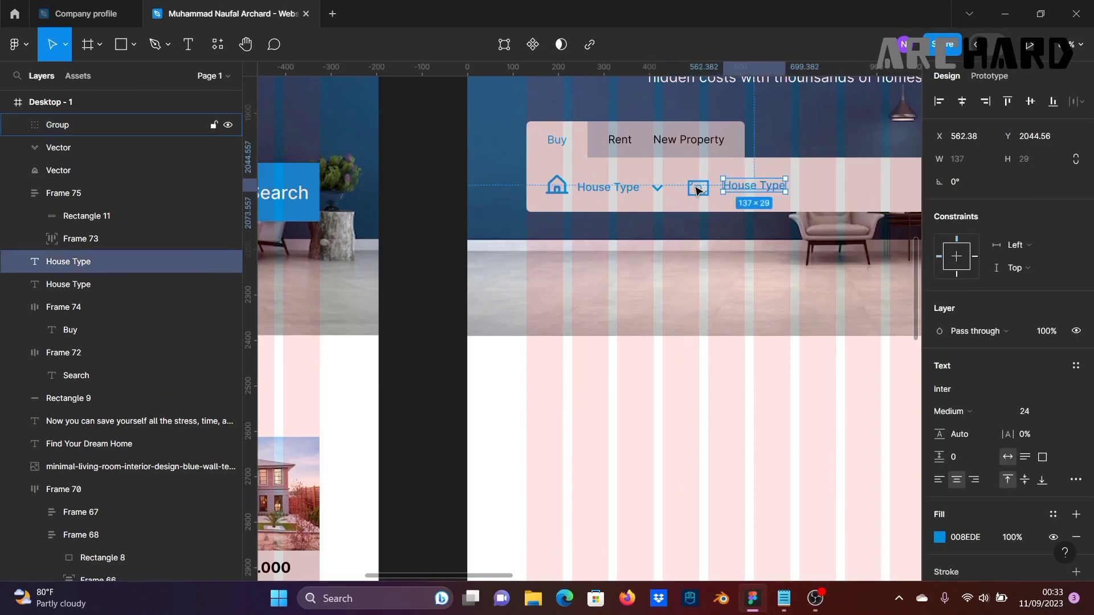
{"action": "left_click", "coordinate": [702, 186]}
{"action": "left_click", "coordinate": [454, 203]}
{"action": "scroll", "coordinate": [453, 203], "scroll_direction": "down", "scroll_amount": 2}
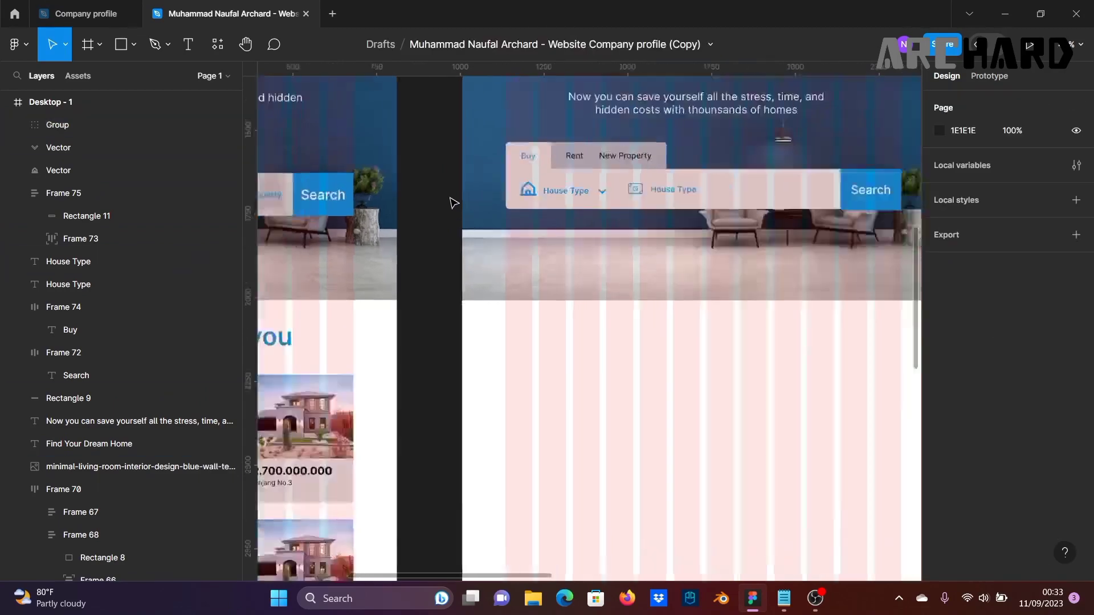
{"action": "scroll", "coordinate": [453, 203], "scroll_direction": "down", "scroll_amount": 2}
{"action": "scroll", "coordinate": [642, 239], "scroll_direction": "up", "scroll_amount": 6}
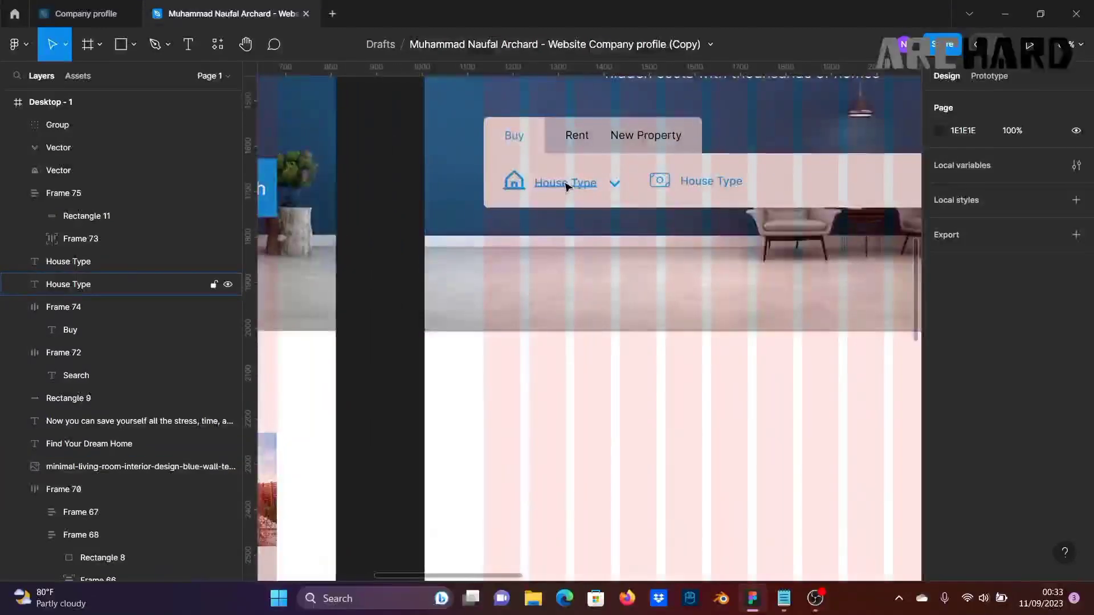
{"action": "left_click", "coordinate": [619, 184]}
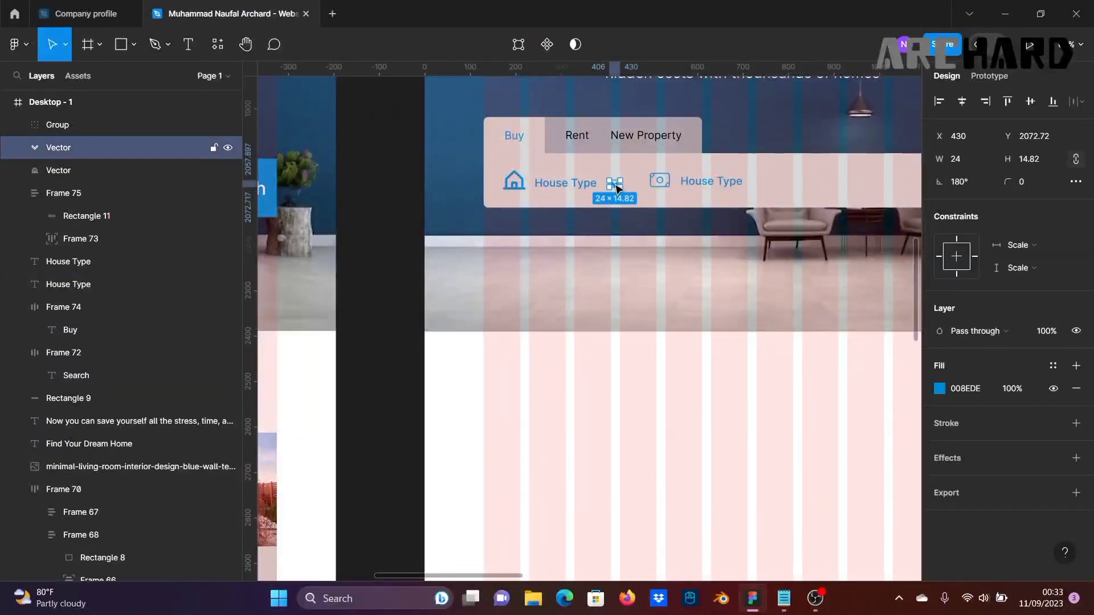
{"action": "left_click_drag", "start_coordinate": [617, 184], "coordinate": [756, 181]}
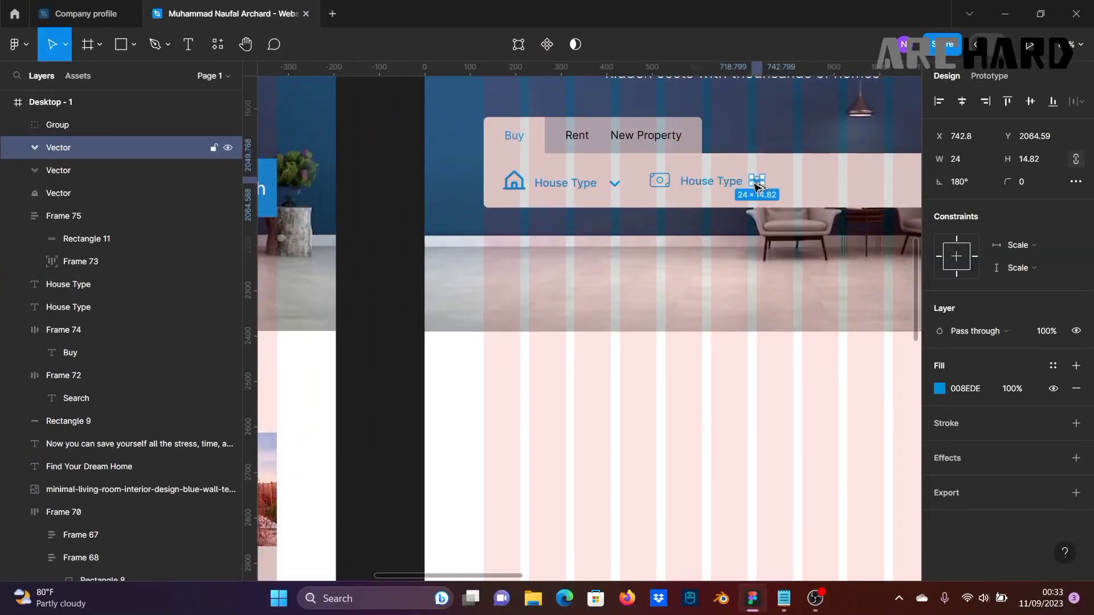
{"action": "left_click", "coordinate": [393, 220]}
Step: Duplicate the label as 'Search by Location, ID, Property' placeholder and place it after the second arrow
{"action": "scroll", "coordinate": [460, 263], "scroll_direction": "down", "scroll_amount": 5}
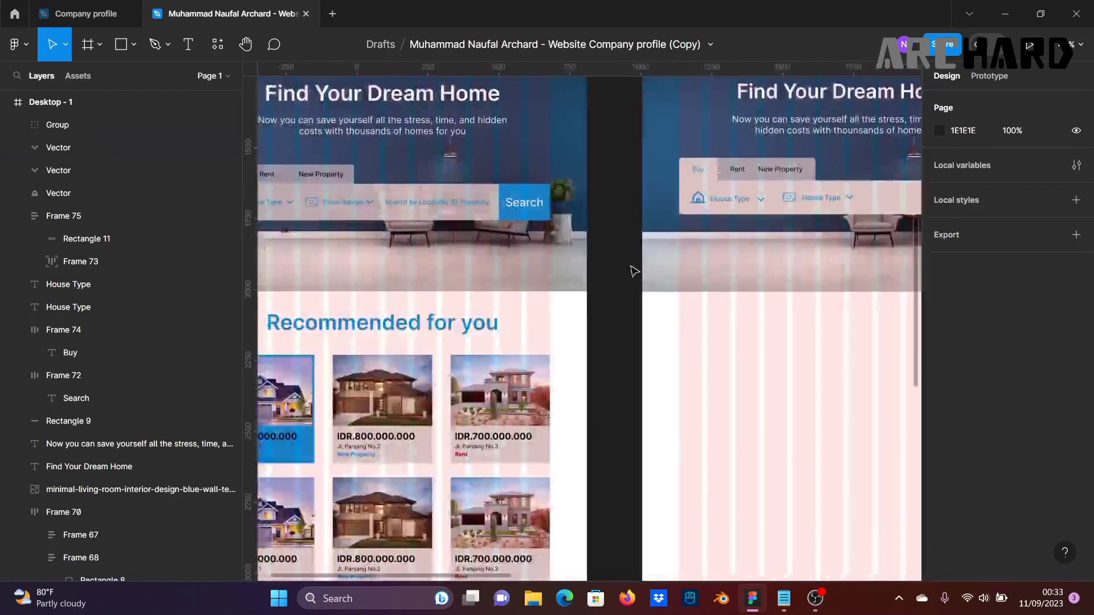
{"action": "scroll", "coordinate": [654, 271], "scroll_direction": "up", "scroll_amount": 1}
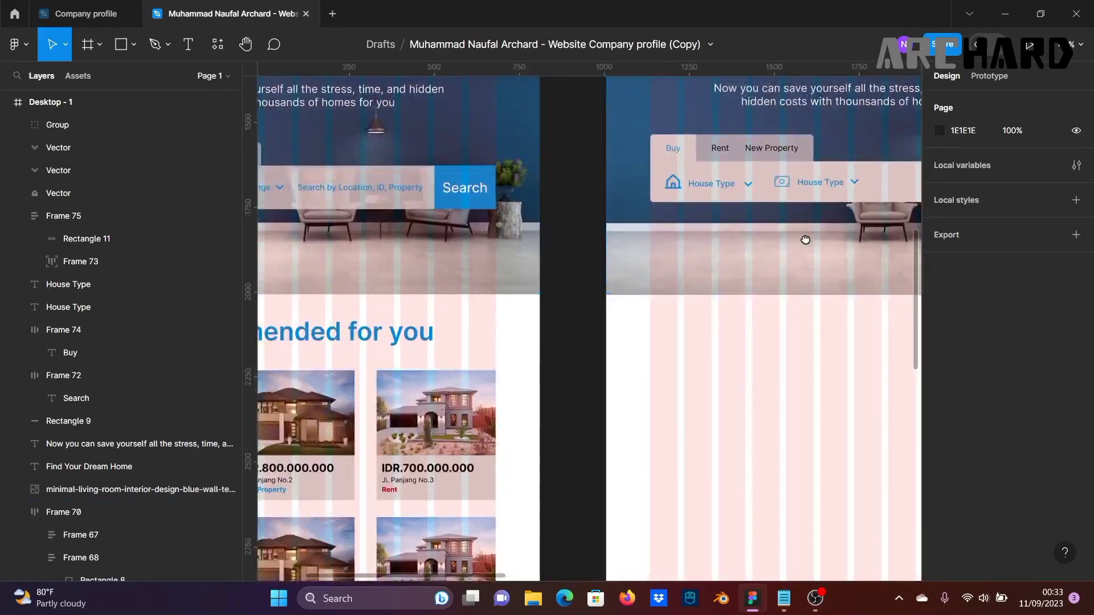
{"action": "left_click_drag", "start_coordinate": [806, 239], "coordinate": [642, 257]}
{"action": "left_click", "coordinate": [659, 201]}
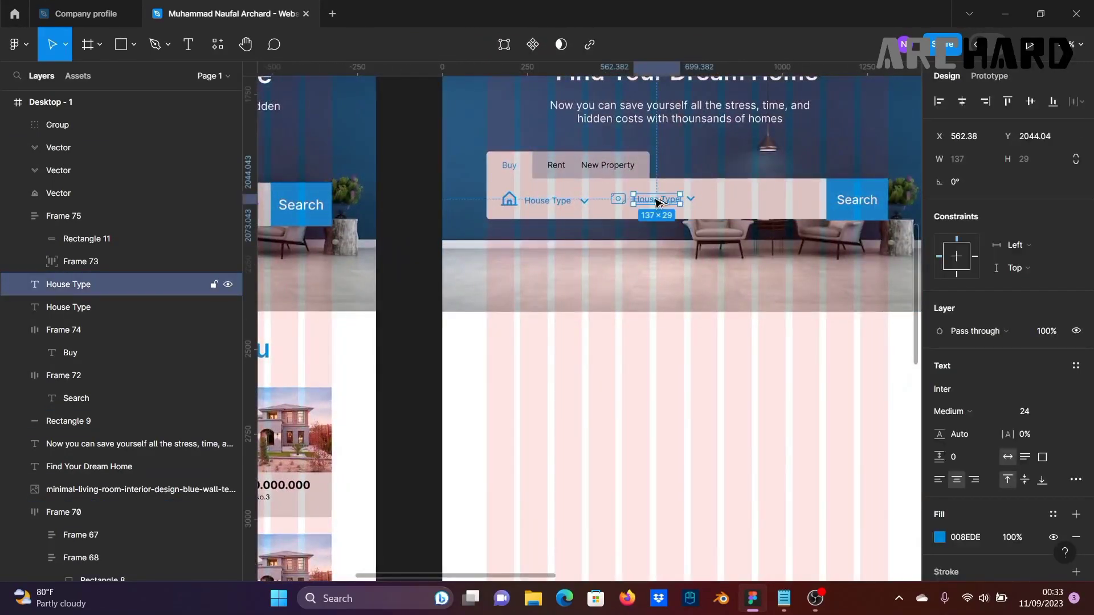
{"action": "left_click_drag", "start_coordinate": [657, 202], "coordinate": [735, 201]}
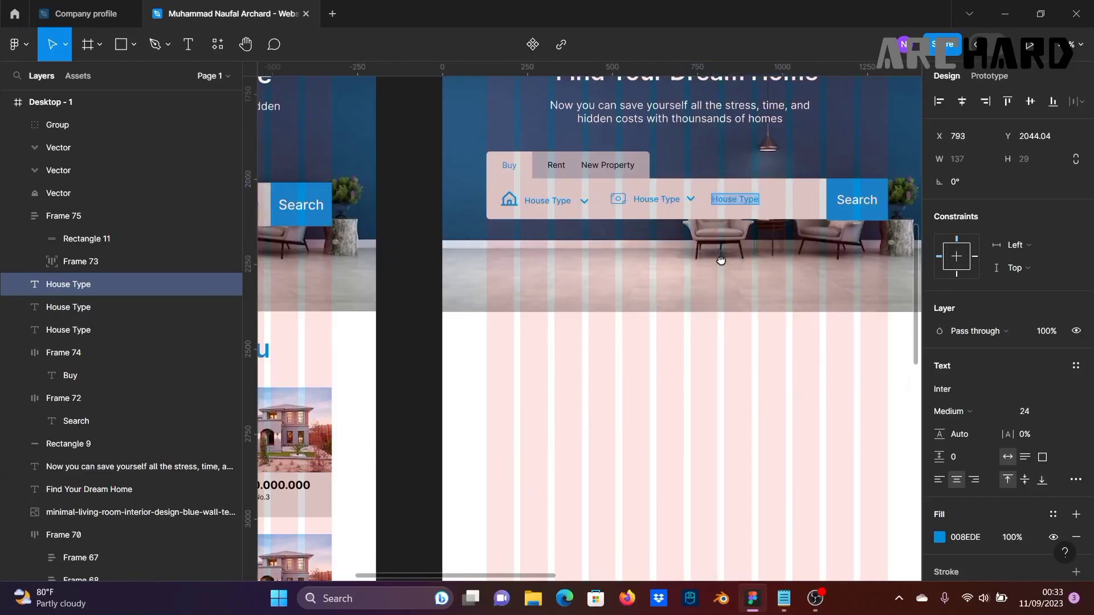
{"action": "left_click_drag", "start_coordinate": [721, 261], "coordinate": [832, 239]}
{"action": "scroll", "coordinate": [833, 239], "scroll_direction": "down", "scroll_amount": 1}
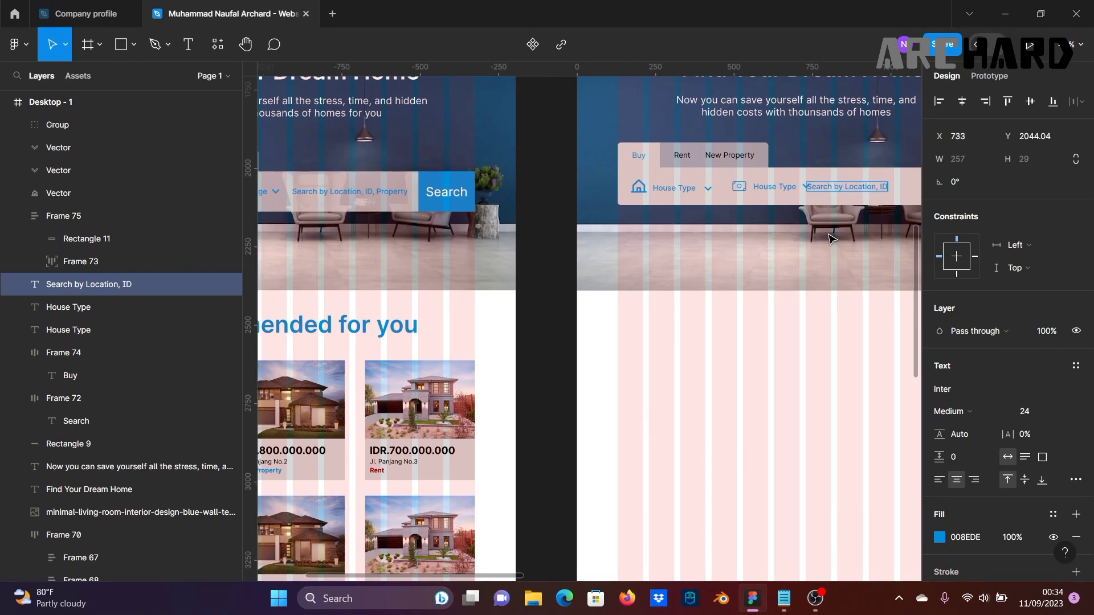
{"action": "type", "text": "roperty"}
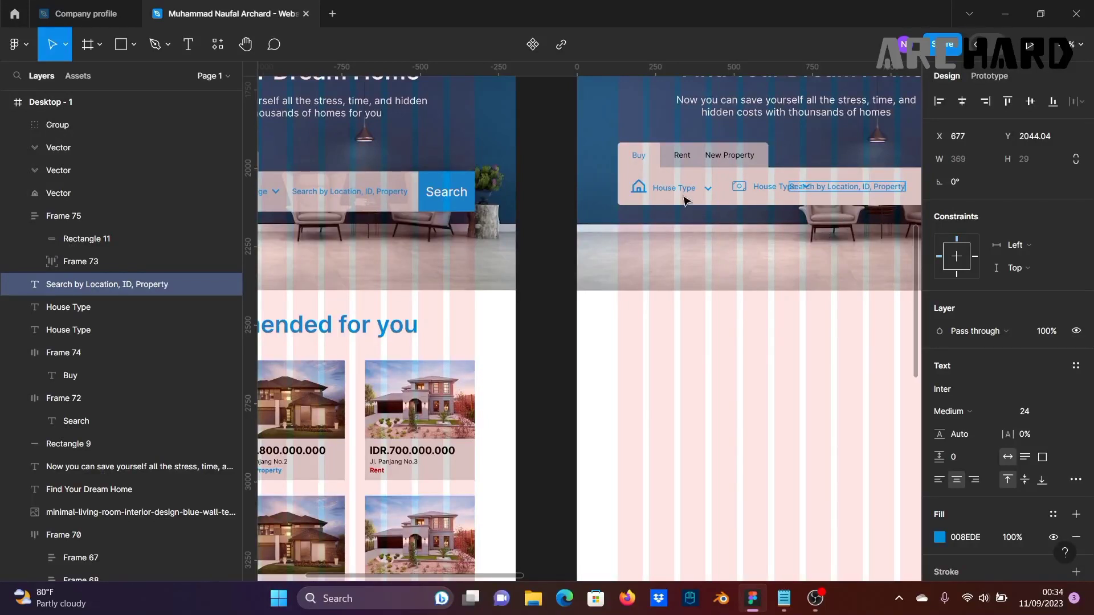
{"action": "left_click", "coordinate": [544, 238]}
{"action": "left_click_drag", "start_coordinate": [775, 302], "coordinate": [634, 291]}
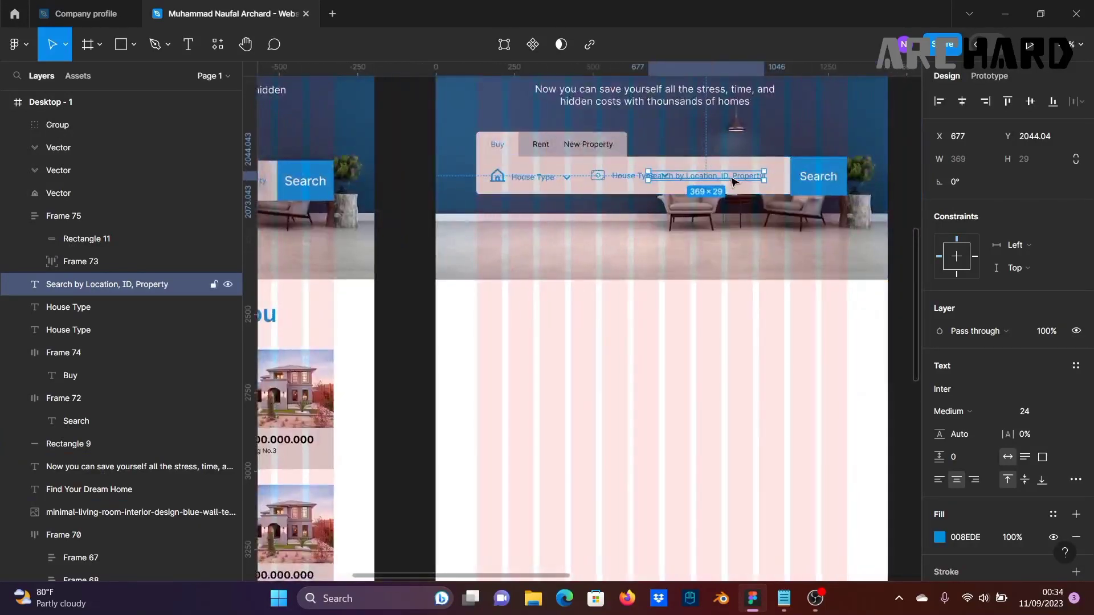
{"action": "left_click_drag", "start_coordinate": [732, 176], "coordinate": [756, 176]}
{"action": "left_click_drag", "start_coordinate": [619, 267], "coordinate": [682, 259]}
{"action": "left_click", "coordinate": [601, 253]}
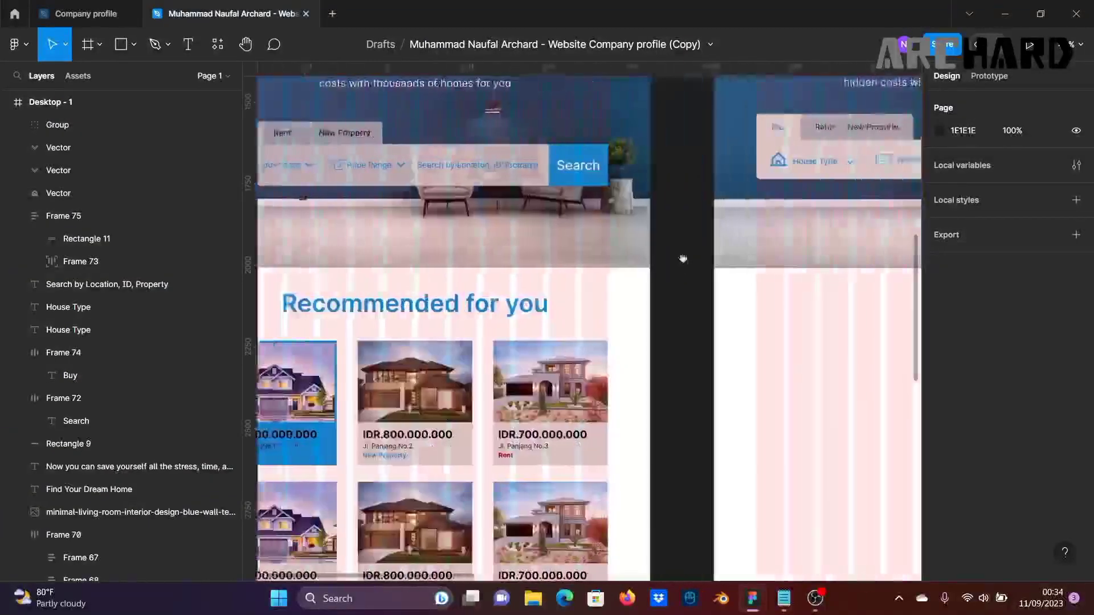
Step: Wrap each filter's icon, House Type label and dropdown arrow in its own auto layout frame
{"action": "left_click", "coordinate": [776, 165]}
{"action": "left_click", "coordinate": [815, 161], "text": "shift"}
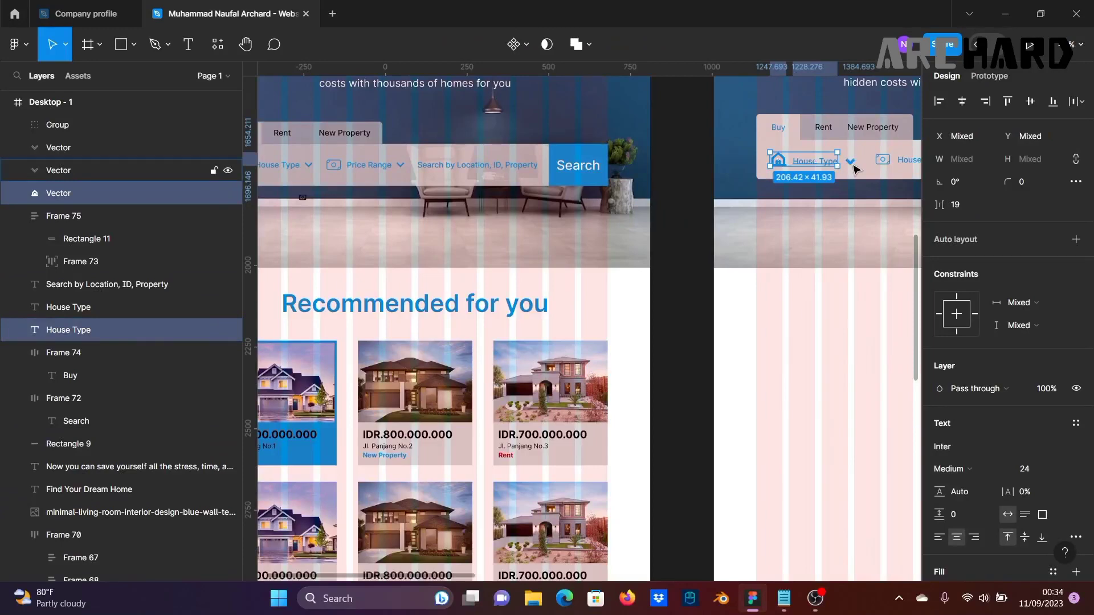
{"action": "left_click", "coordinate": [850, 162], "text": "shift"}
{"action": "left_click", "coordinate": [1076, 217]}
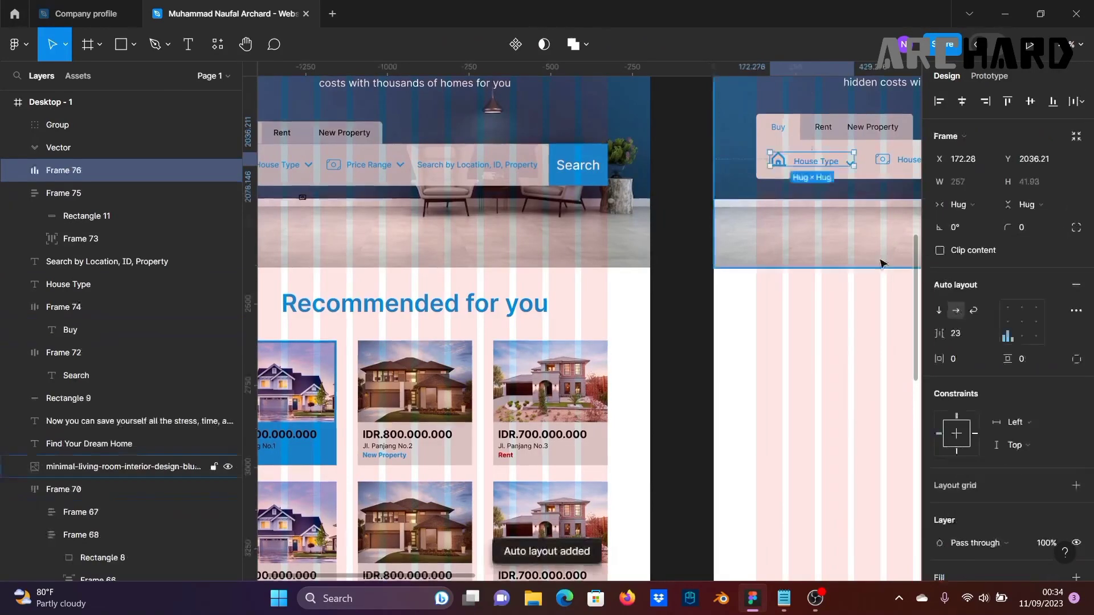
{"action": "scroll", "coordinate": [717, 256], "scroll_direction": "right", "scroll_amount": 3}
{"action": "left_click", "coordinate": [736, 160]}
{"action": "left_click", "coordinate": [769, 166], "text": "shift"}
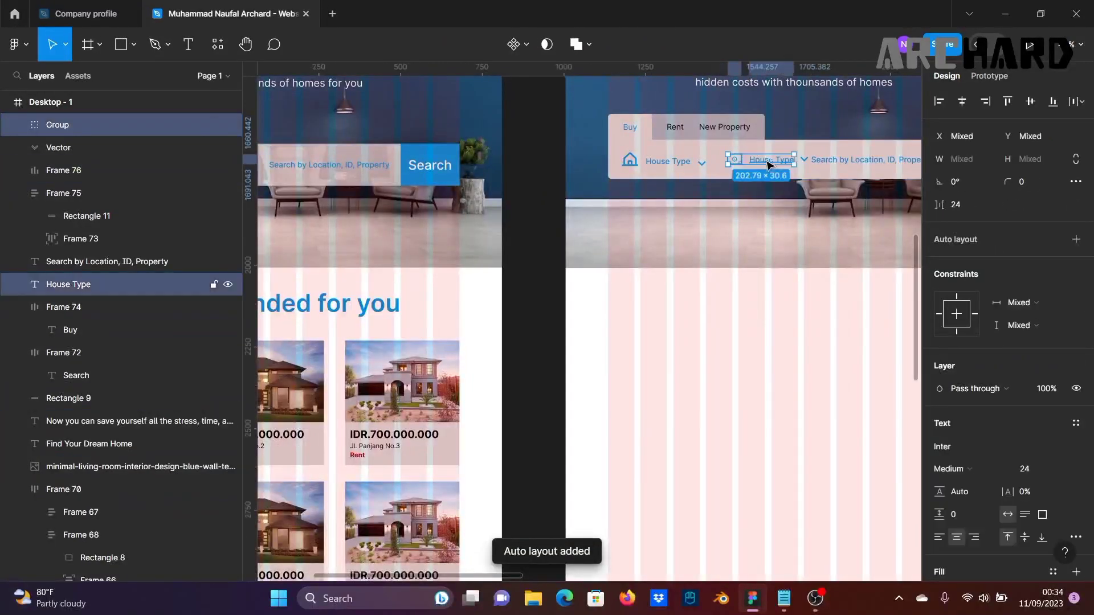
{"action": "left_click", "coordinate": [806, 160], "text": "shift"}
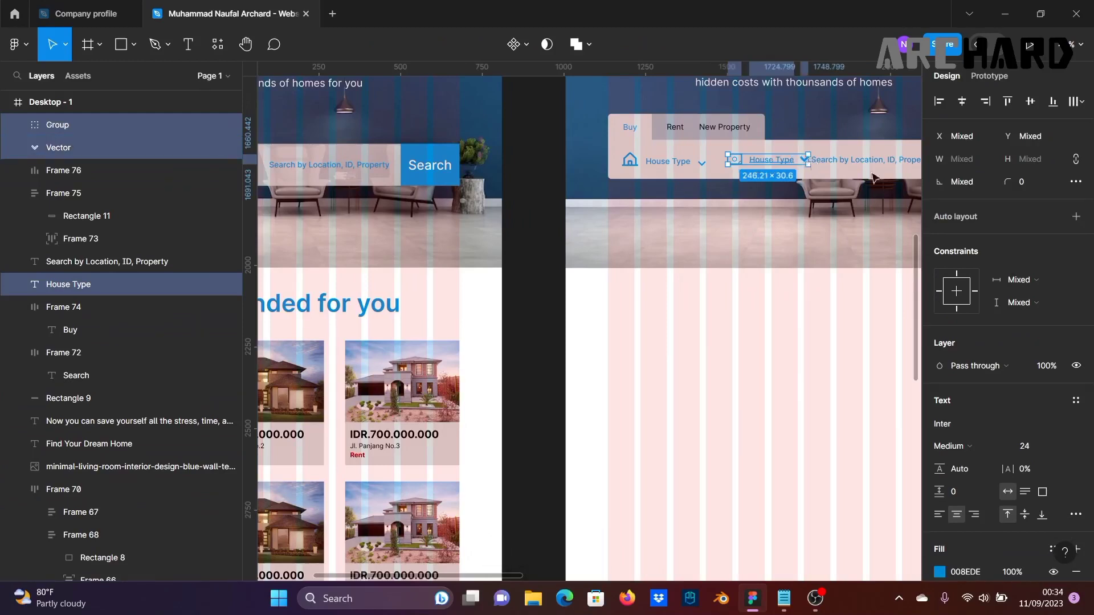
{"action": "left_click", "coordinate": [1076, 217]}
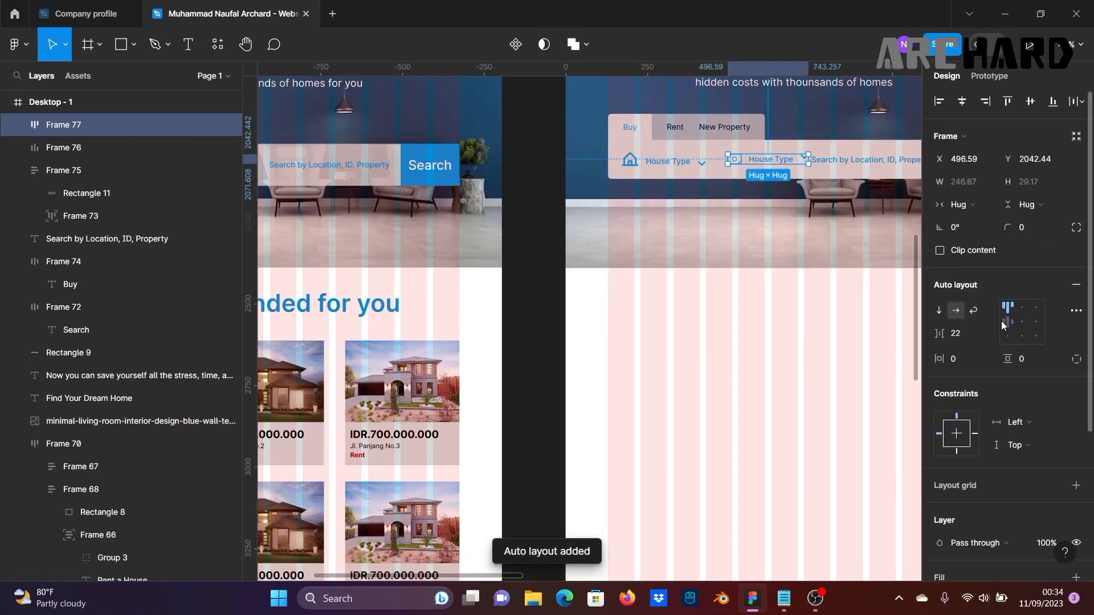
Step: Wrap both filter groups and the search text into one horizontal auto layout row, undoing a wrap with the background rectangle
{"action": "left_click", "coordinate": [667, 162]}
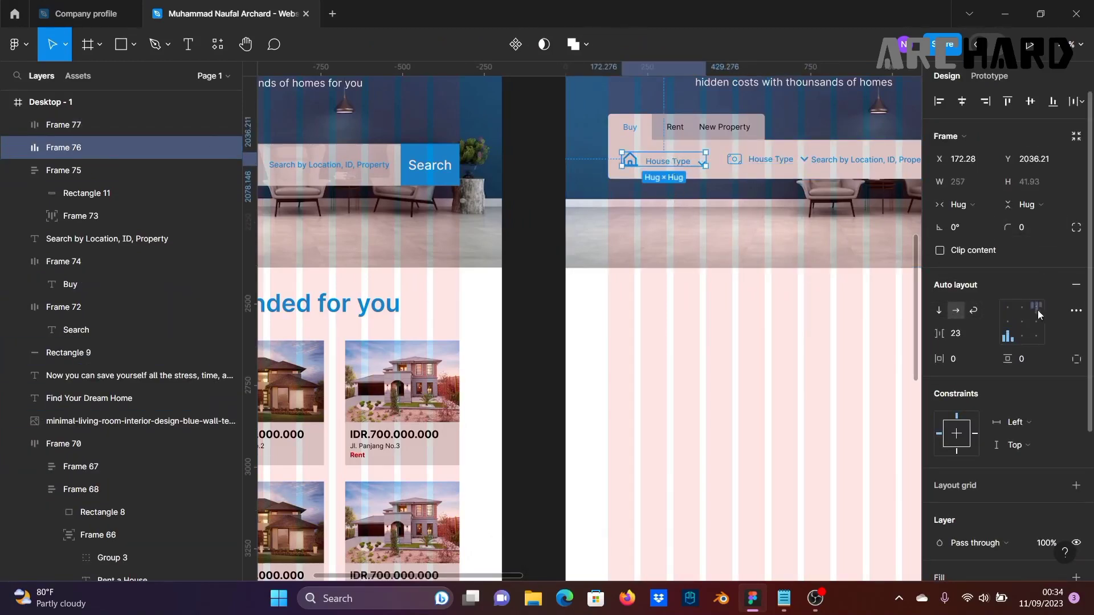
{"action": "left_click", "coordinate": [528, 227]}
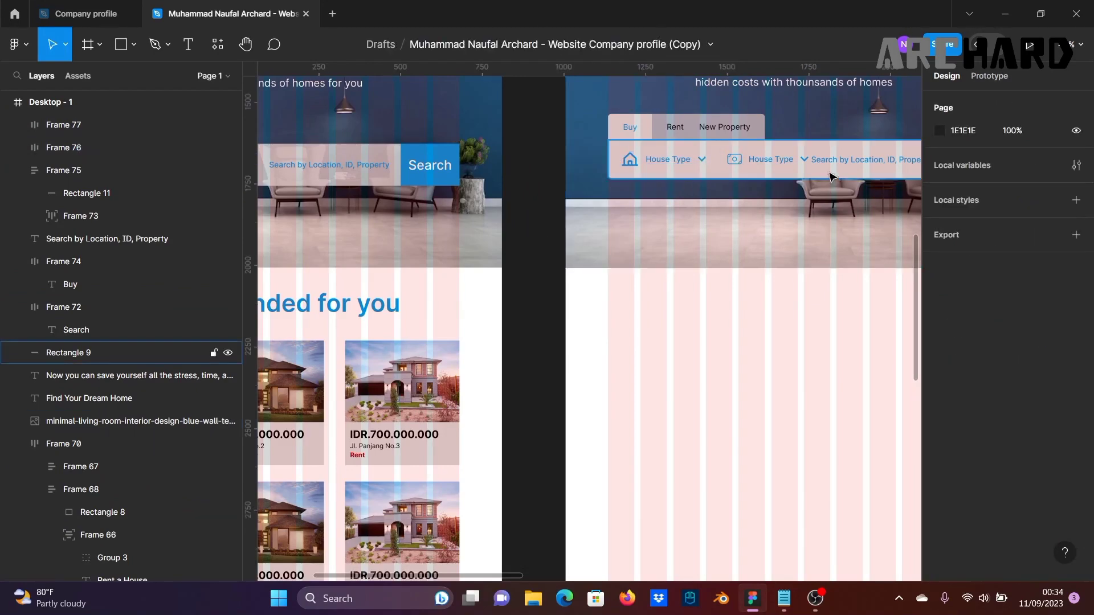
{"action": "scroll", "coordinate": [801, 245], "scroll_direction": "right", "scroll_amount": 3}
{"action": "left_click", "coordinate": [539, 167]}
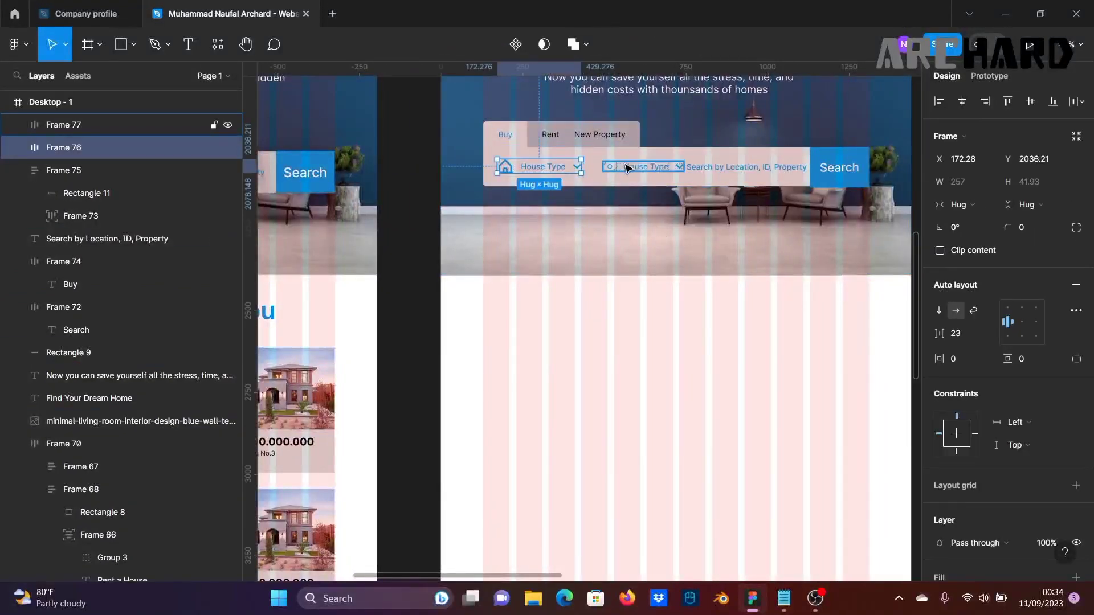
{"action": "left_click", "coordinate": [638, 166], "text": "shift"}
{"action": "left_click", "coordinate": [716, 175], "text": "shift"}
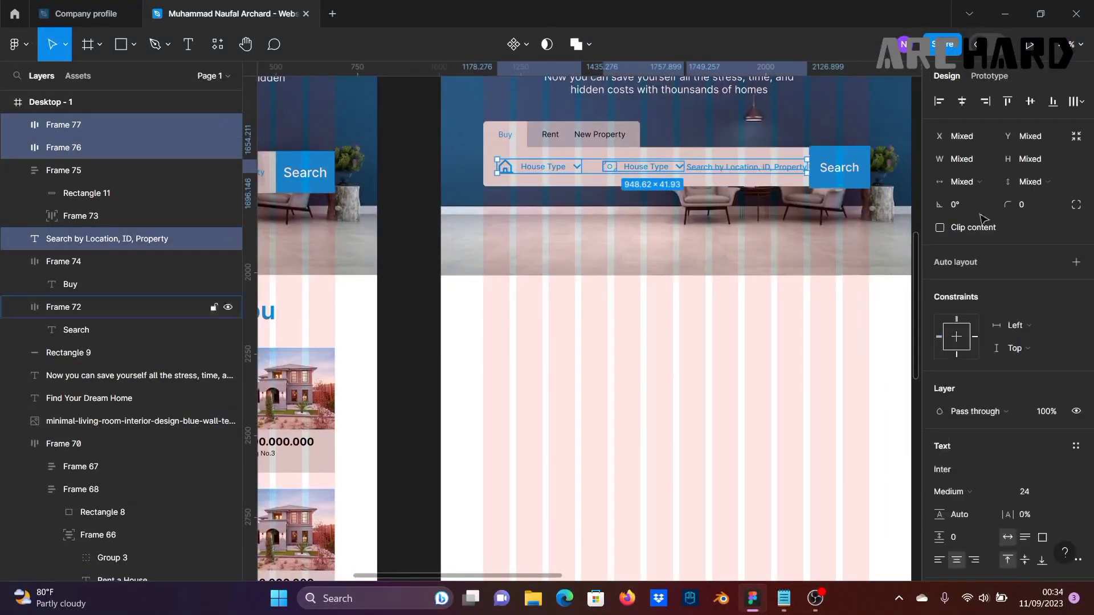
{"action": "left_click", "coordinate": [1083, 264]}
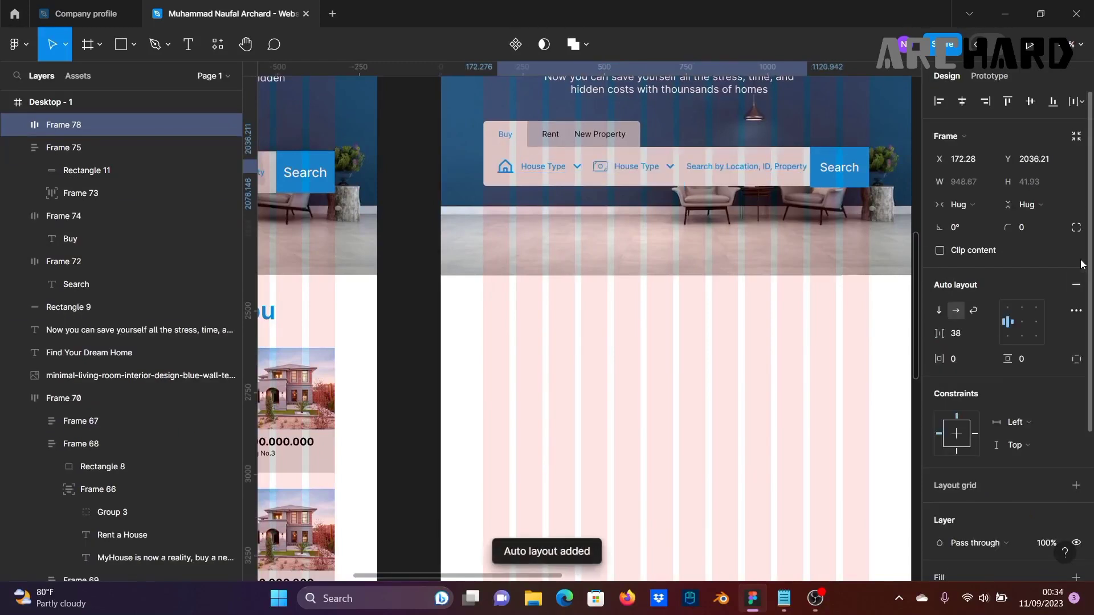
{"action": "left_click", "coordinate": [686, 151]}
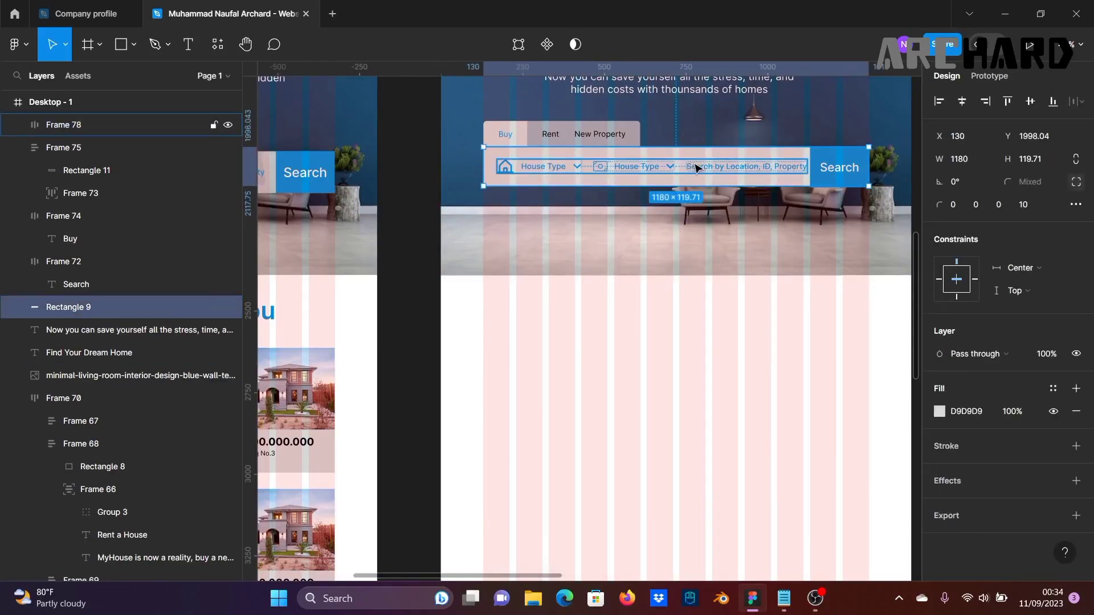
{"action": "left_click", "coordinate": [698, 170], "text": "shift"}
{"action": "left_click", "coordinate": [1077, 286]}
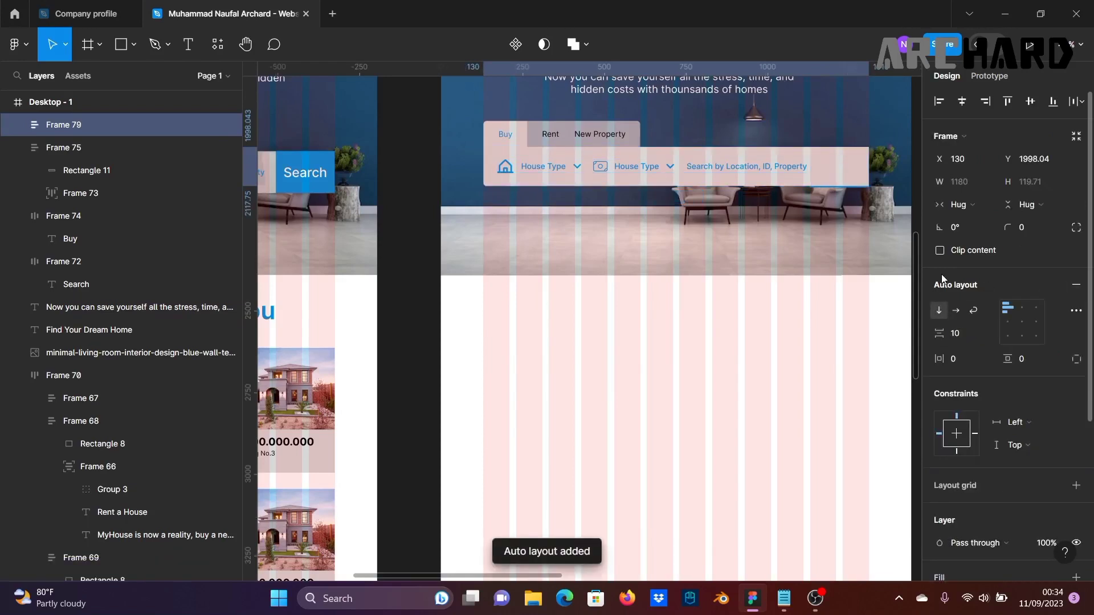
{"action": "key", "text": "ctrl+z"}
{"action": "left_click", "coordinate": [440, 201]}
Step: Position the filter row inside the search bar and check its auto layout spacing of 38
{"action": "scroll", "coordinate": [573, 195], "scroll_direction": "up", "scroll_amount": 2, "text": "ctrl"}
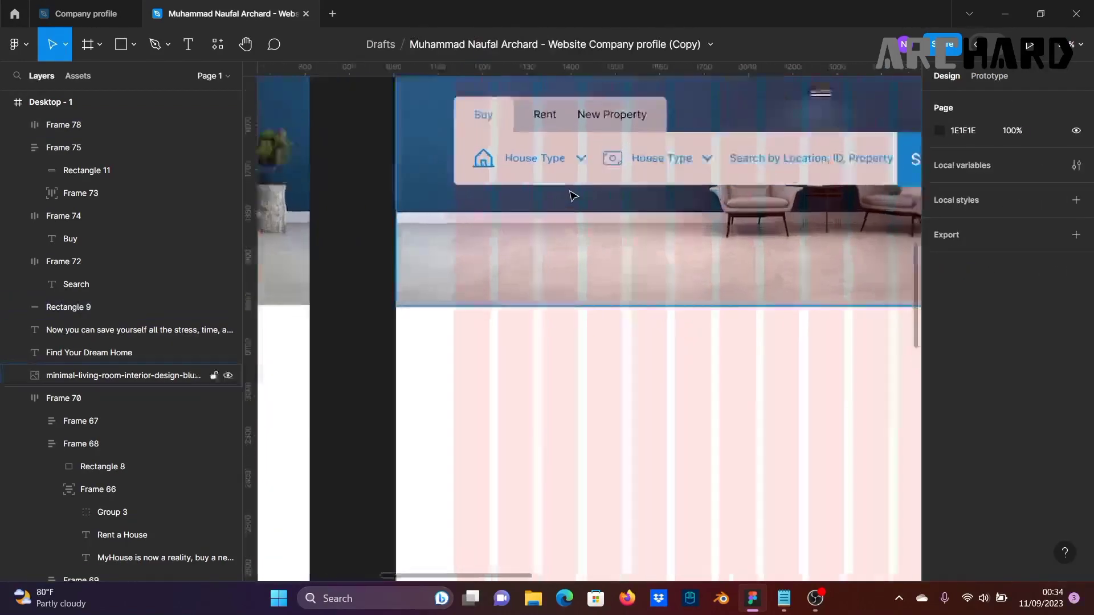
{"action": "left_click", "coordinate": [551, 161]}
{"action": "left_click_drag", "start_coordinate": [540, 154], "coordinate": [541, 153]}
{"action": "double_click", "coordinate": [534, 165]}
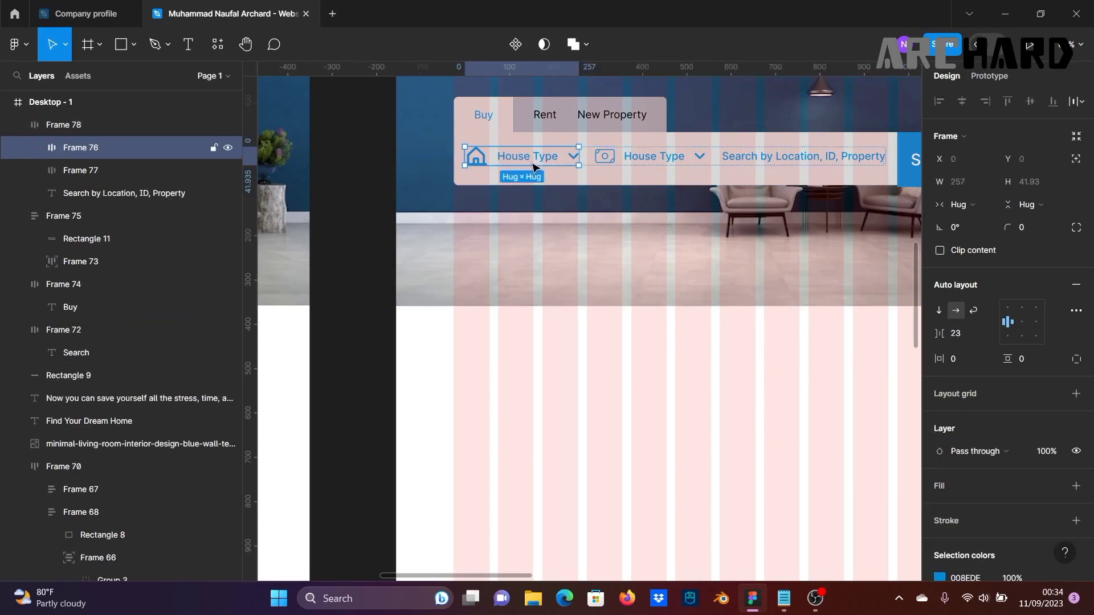
{"action": "left_click", "coordinate": [641, 165]}
{"action": "left_click", "coordinate": [772, 165]}
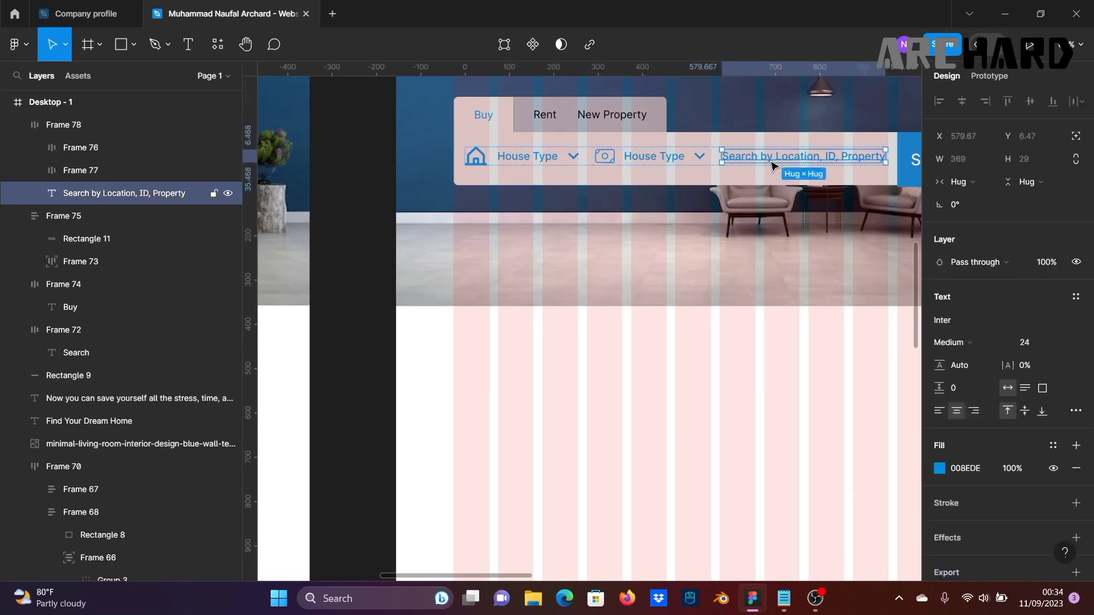
{"action": "left_click", "coordinate": [367, 173]}
{"action": "left_click", "coordinate": [514, 158]}
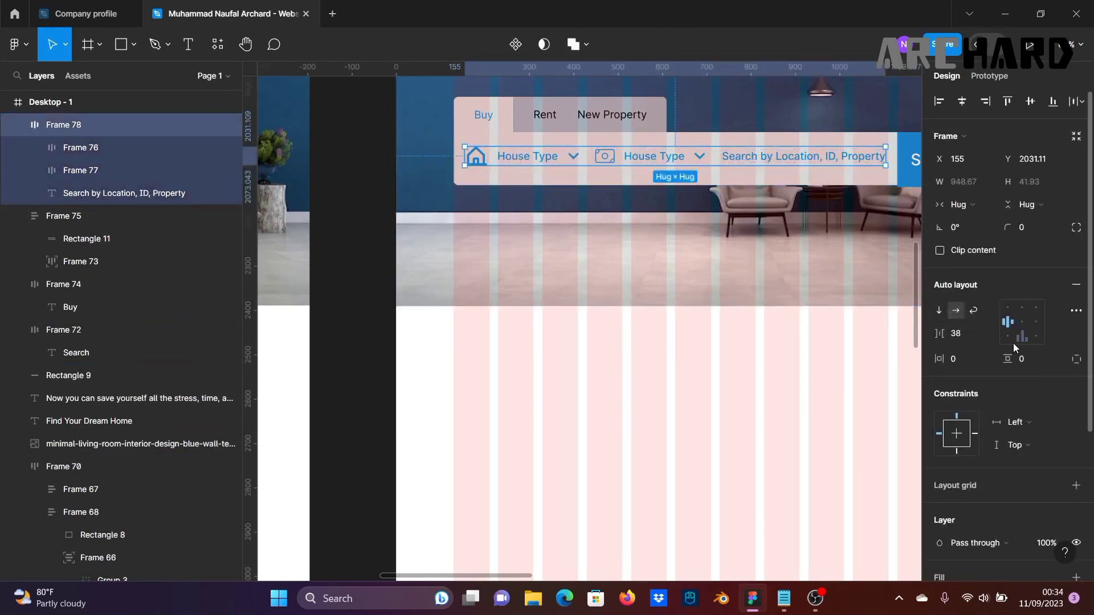
{"action": "scroll", "coordinate": [728, 298], "scroll_direction": "down", "scroll_amount": 1}
{"action": "left_click", "coordinate": [433, 262]}
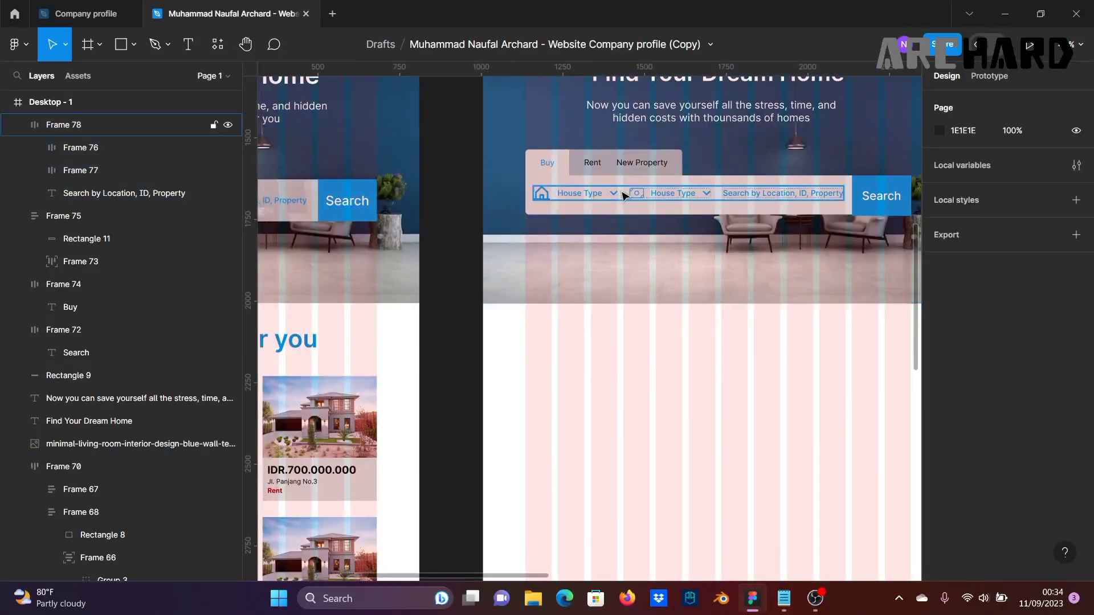
{"action": "left_click", "coordinate": [692, 223]}
Step: Copy the Find Your Dream Home title below the hero and retype it as 'Recommended for you'
{"action": "scroll", "coordinate": [693, 224], "scroll_direction": "down", "scroll_amount": 2}
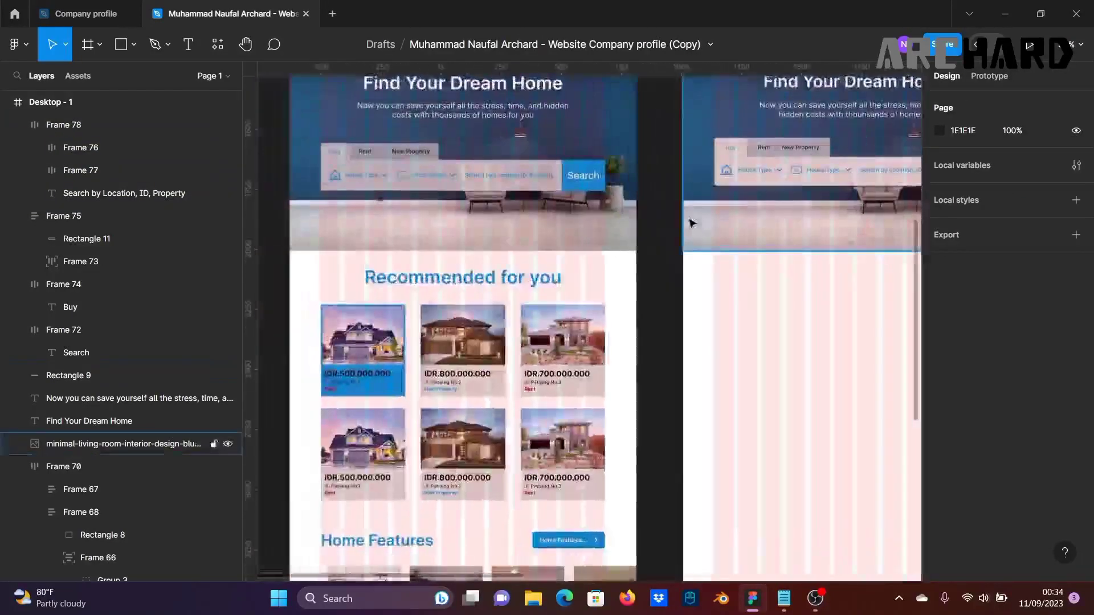
{"action": "scroll", "coordinate": [690, 222], "scroll_direction": "down", "scroll_amount": 1}
{"action": "left_click_drag", "start_coordinate": [756, 250], "coordinate": [685, 250]}
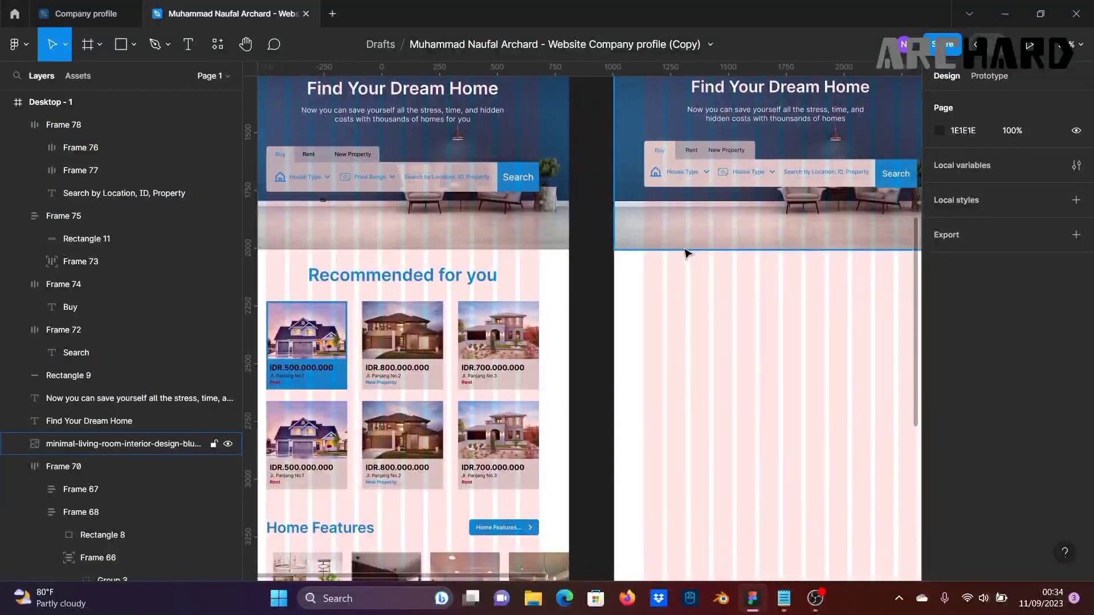
{"action": "scroll", "coordinate": [681, 262], "scroll_direction": "down", "scroll_amount": 1}
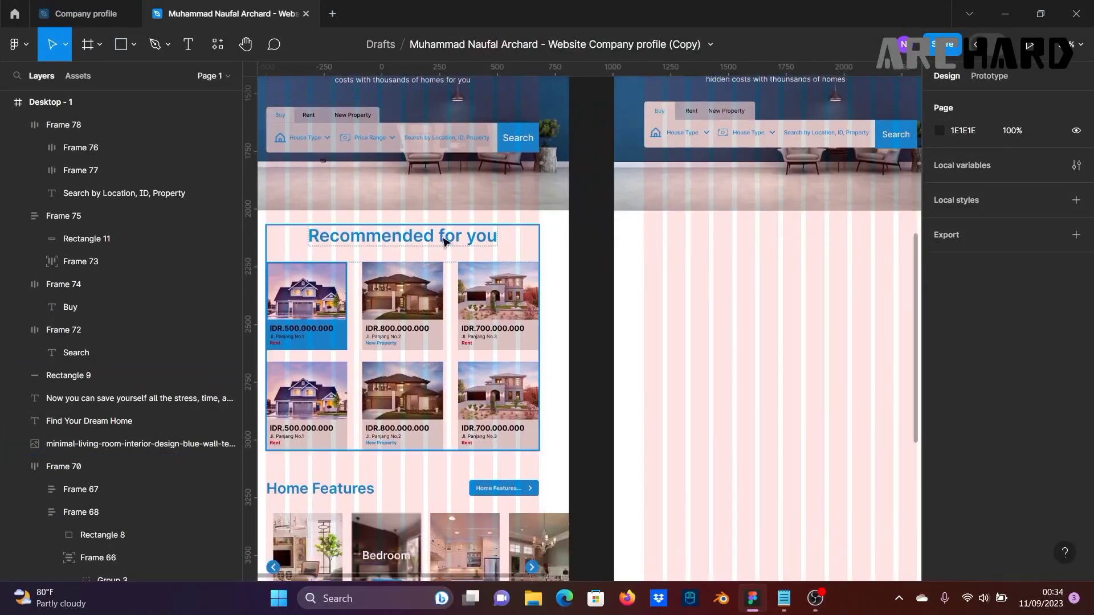
{"action": "scroll", "coordinate": [708, 332], "scroll_direction": "down", "scroll_amount": 2}
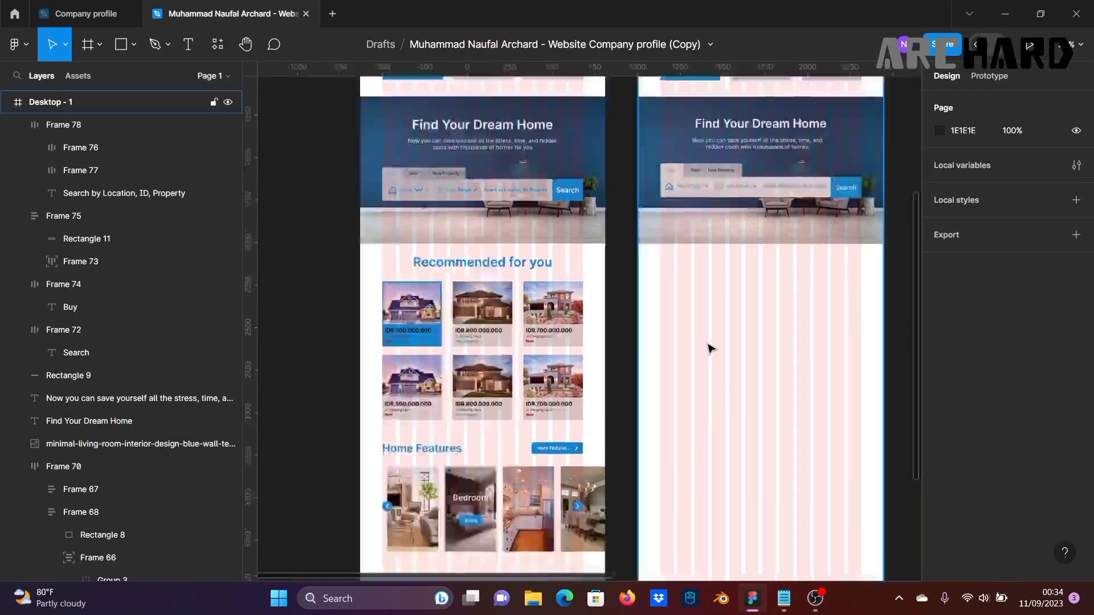
{"action": "left_click", "coordinate": [763, 150]}
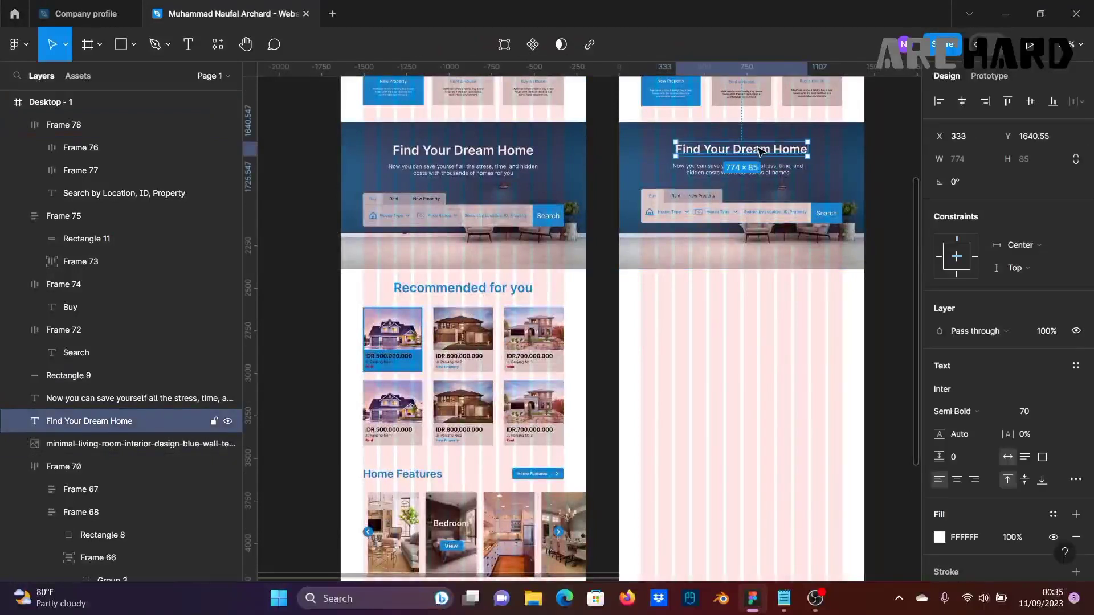
{"action": "left_click_drag", "start_coordinate": [763, 151], "coordinate": [760, 293]}
{"action": "double_click", "coordinate": [758, 292]}
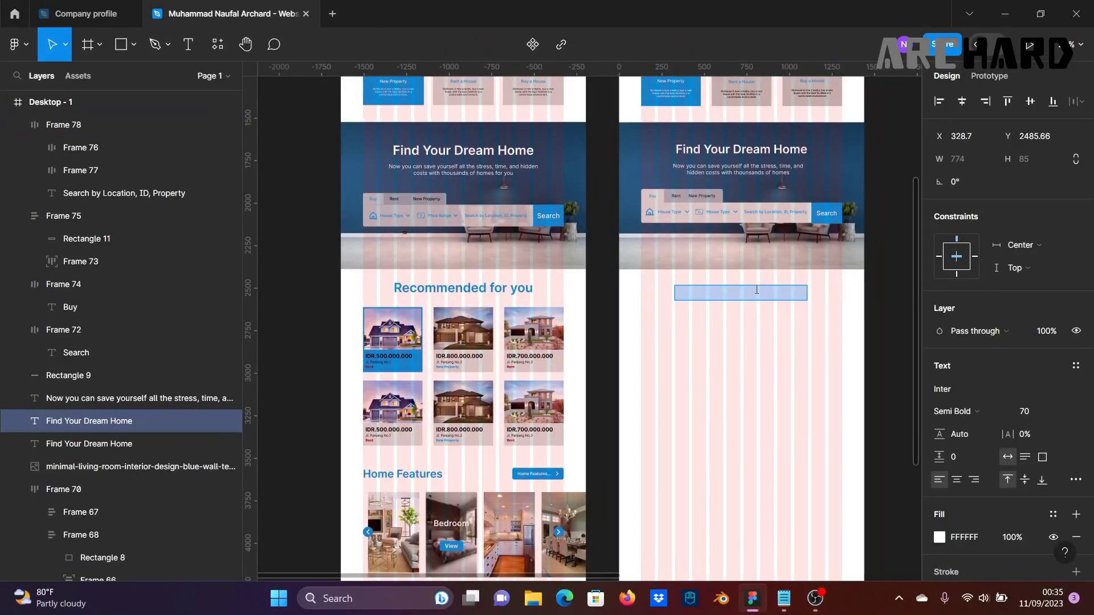
{"action": "type", "text": "Reco"}
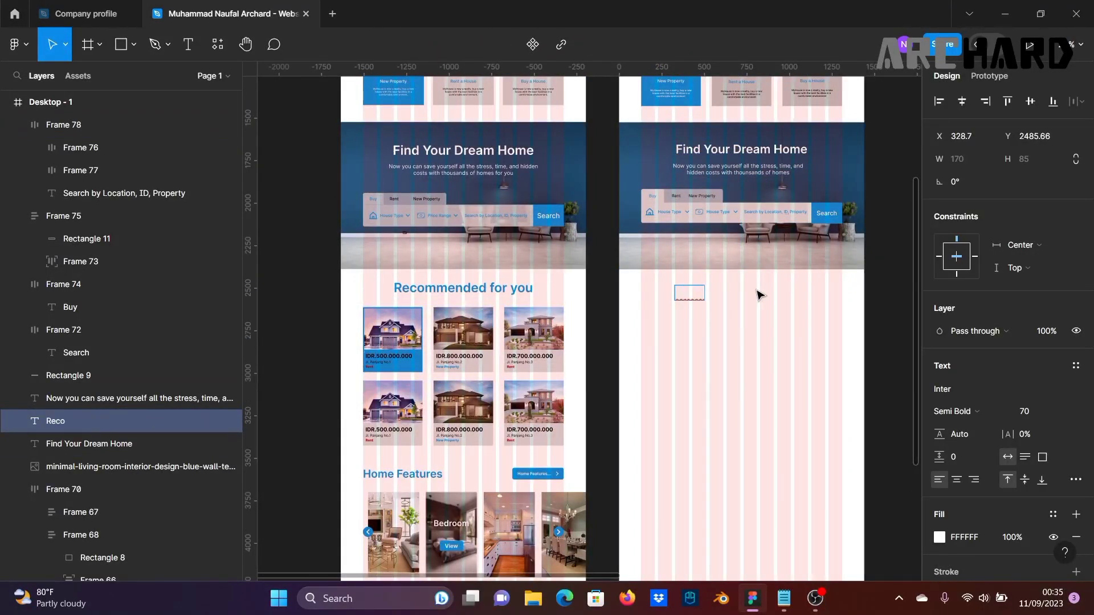
{"action": "type", "text": "mmended for you"}
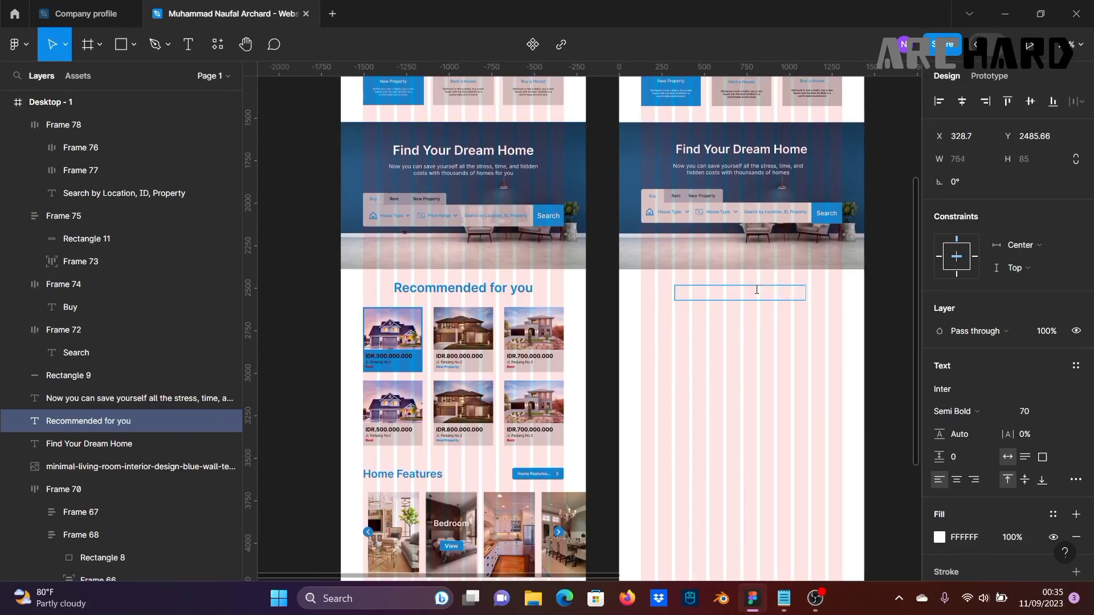
Step: Fill the heading text with the original page's blue 008EDE using the eyedropper
{"action": "key", "text": "ctrl+a"}
{"action": "left_click", "coordinate": [939, 537]}
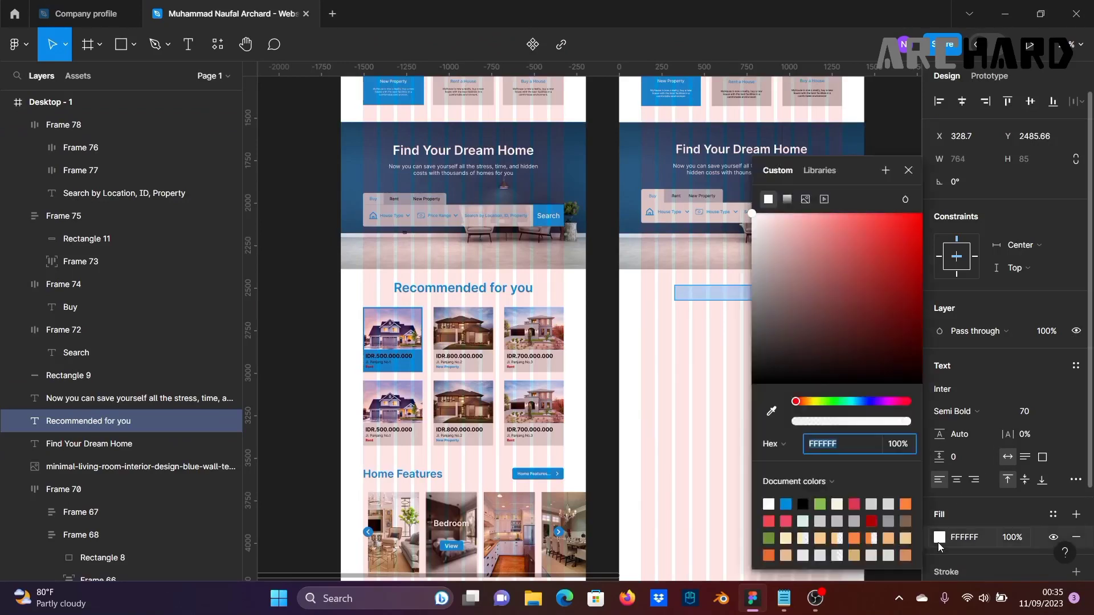
{"action": "left_click", "coordinate": [771, 411]}
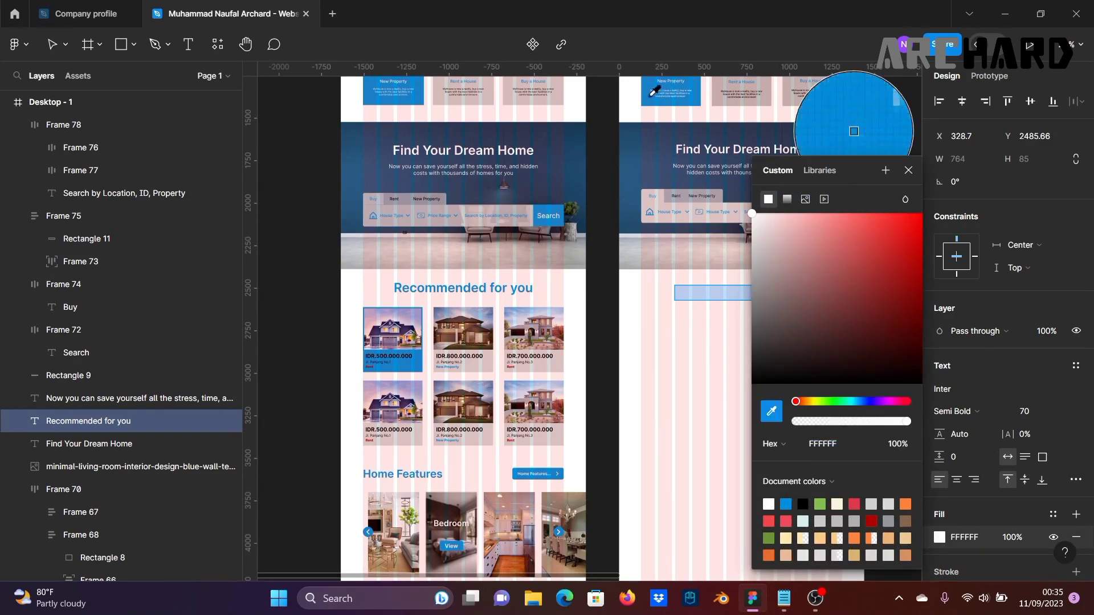
{"action": "left_click", "coordinate": [668, 89]}
{"action": "left_click", "coordinate": [615, 273]}
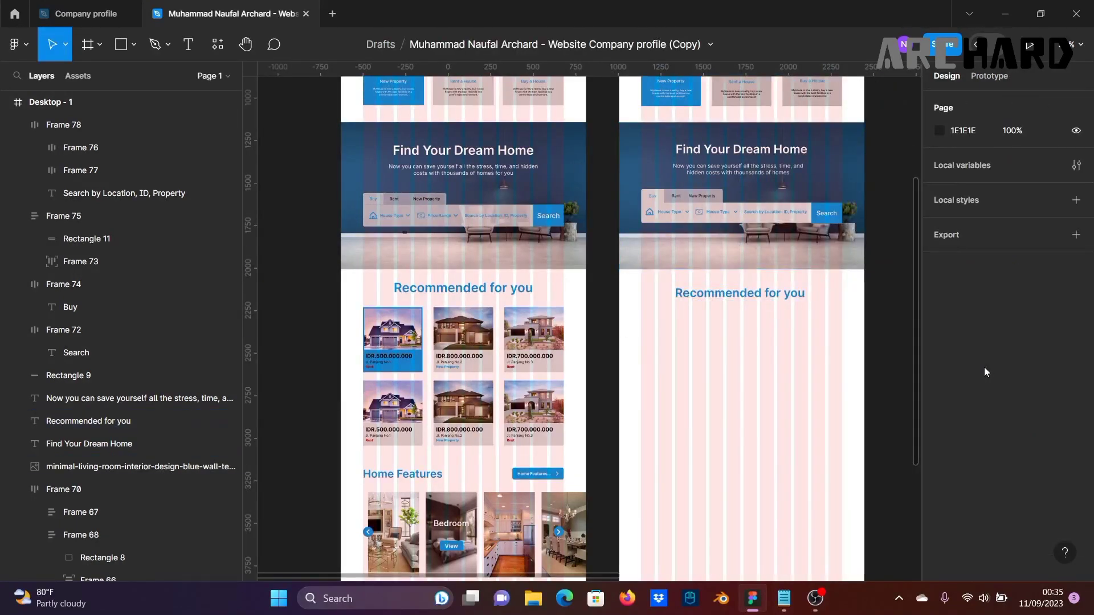
Step: Set the heading's font size to 75 to match the original page
{"action": "scroll", "coordinate": [823, 348], "scroll_direction": "up", "scroll_amount": 2}
{"action": "scroll", "coordinate": [824, 348], "scroll_direction": "up", "scroll_amount": 1}
{"action": "left_click", "coordinate": [712, 285]}
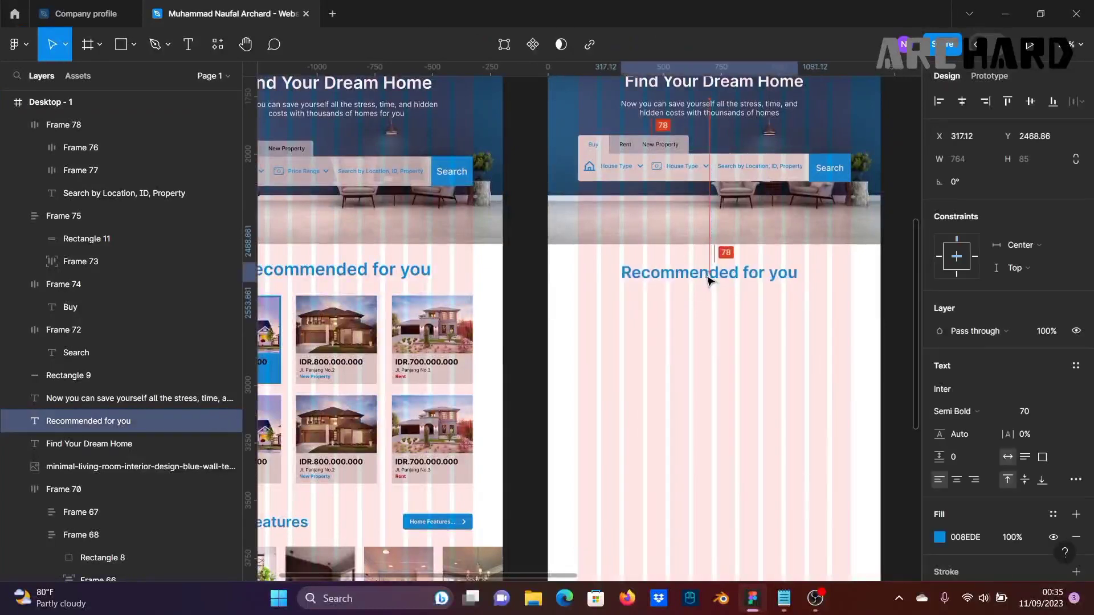
{"action": "left_click", "coordinate": [1063, 415]}
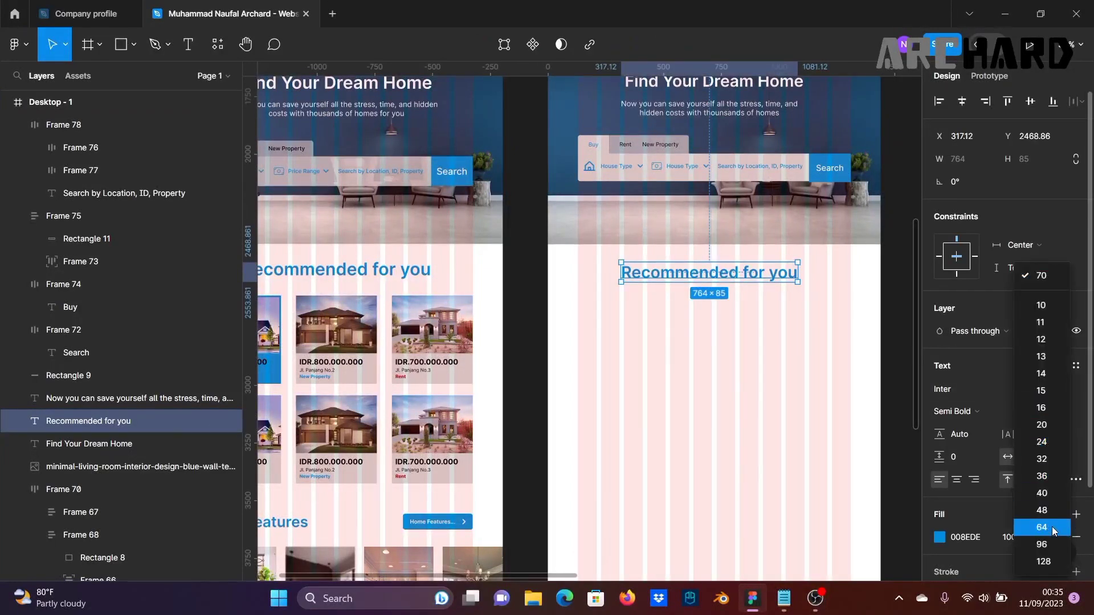
{"action": "left_click", "coordinate": [1056, 545]}
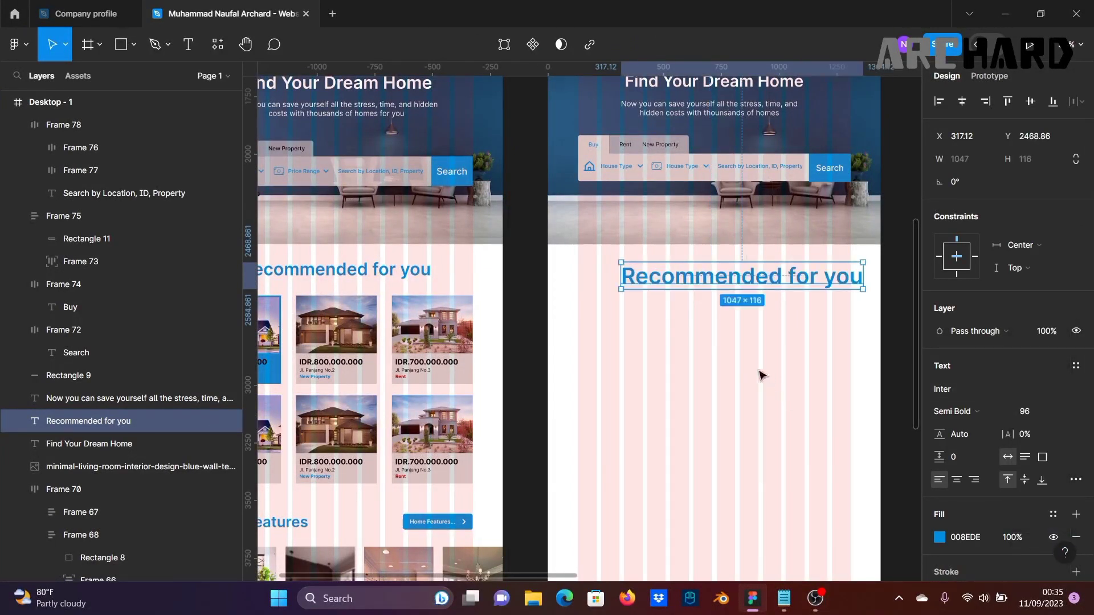
{"action": "left_click", "coordinate": [425, 281]}
{"action": "left_click", "coordinate": [765, 287]}
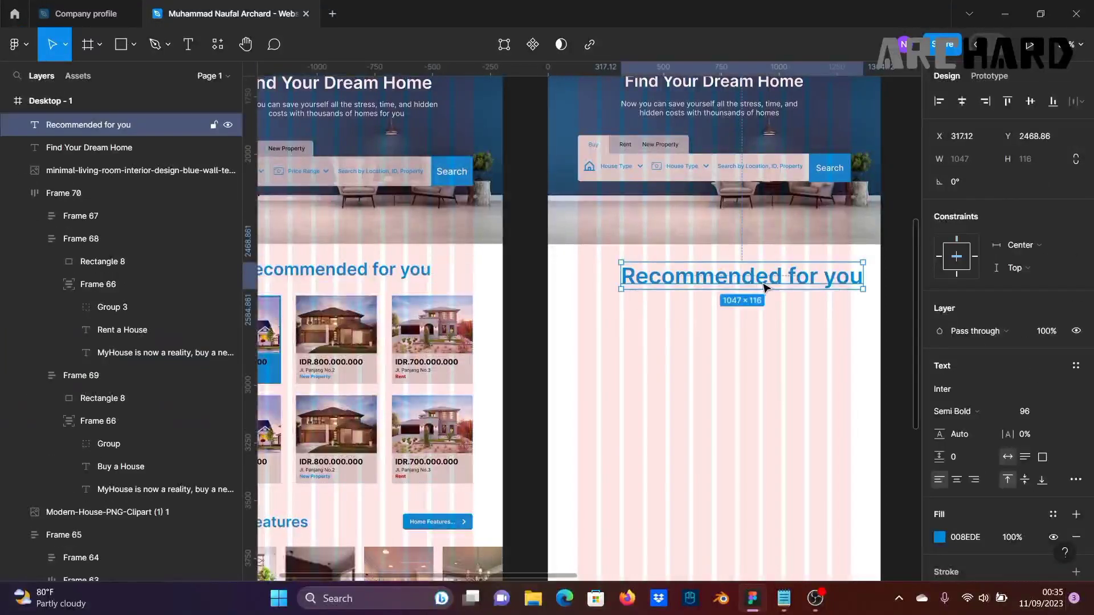
{"action": "left_click", "coordinate": [1041, 421]}
{"action": "type", "text": "75"}
{"action": "key", "text": "Return"}
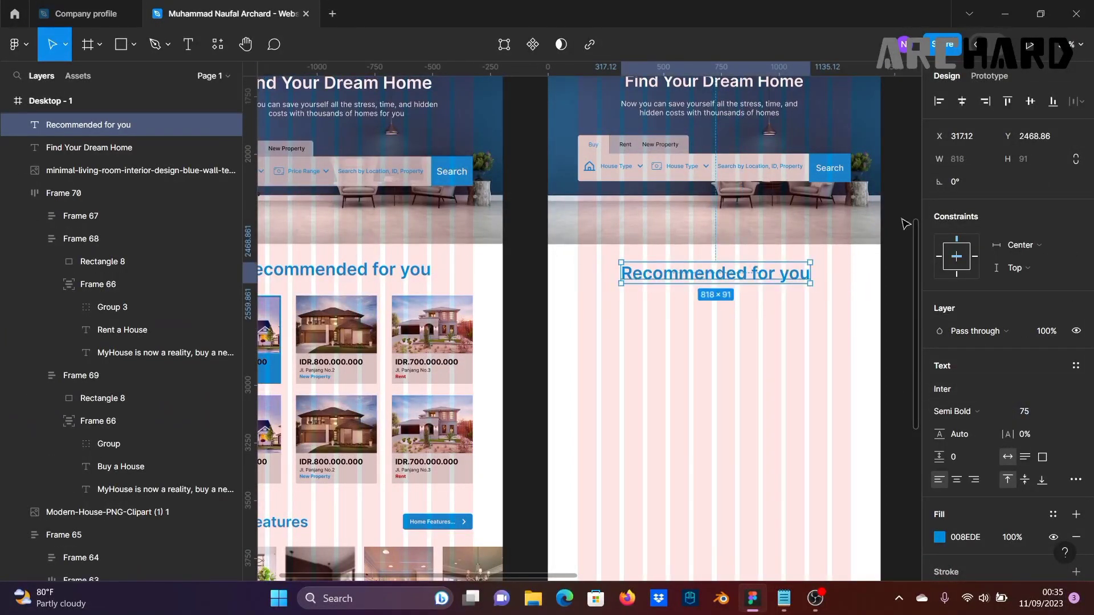
Step: Center the Recommended for you heading within the frame
{"action": "left_click", "coordinate": [963, 101]}
{"action": "left_click", "coordinate": [813, 368]}
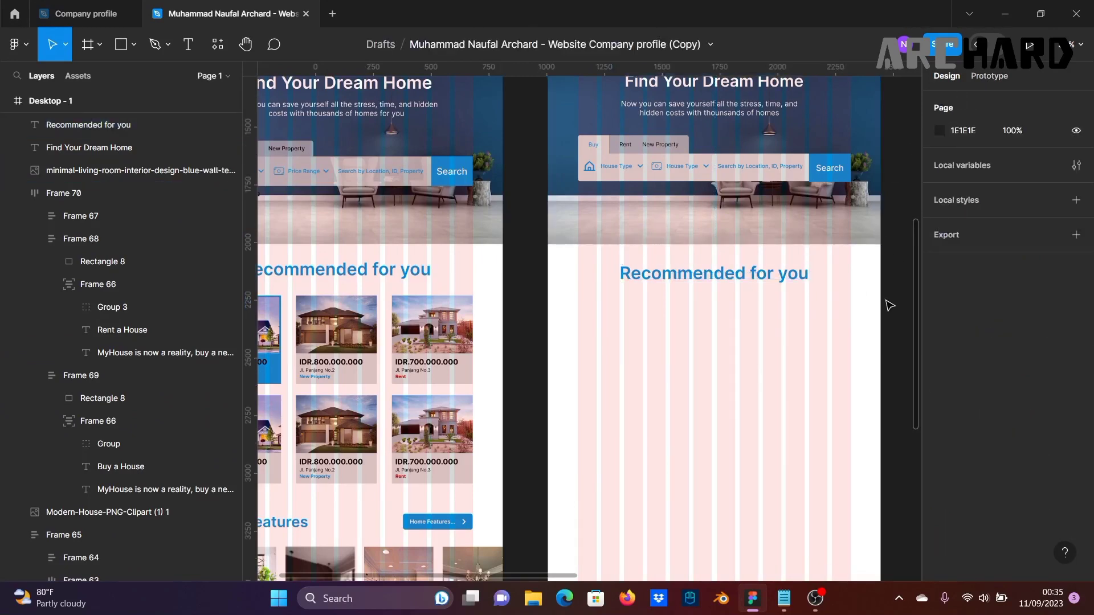
{"action": "scroll", "coordinate": [812, 368], "scroll_direction": "down", "scroll_amount": 2}
{"action": "scroll", "coordinate": [812, 367], "scroll_direction": "down", "scroll_amount": 1}
{"action": "left_click", "coordinate": [767, 214]}
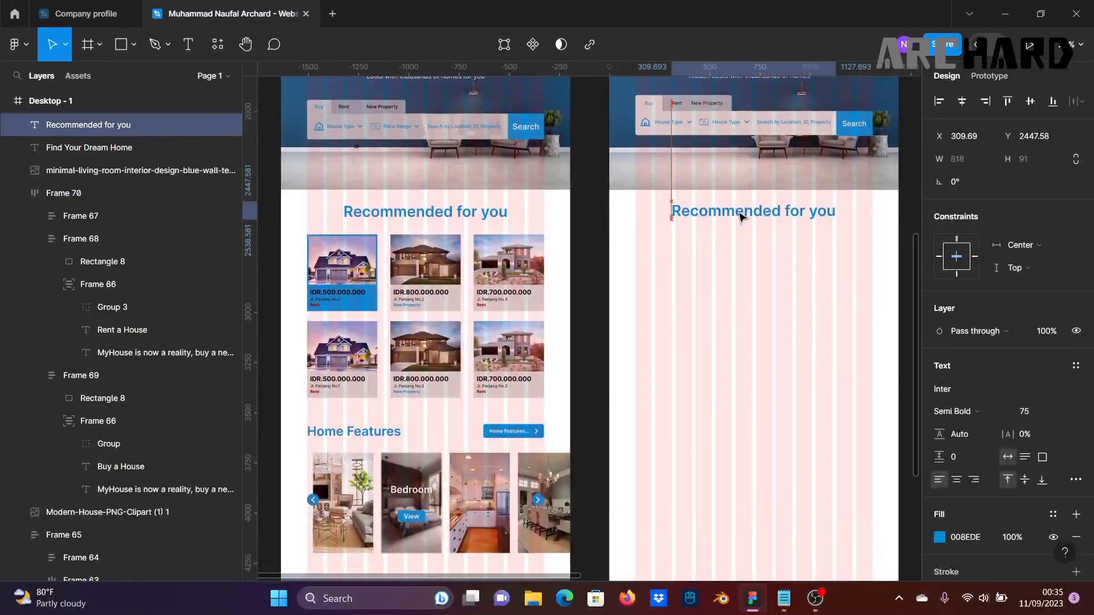
{"action": "left_click", "coordinate": [595, 246]}
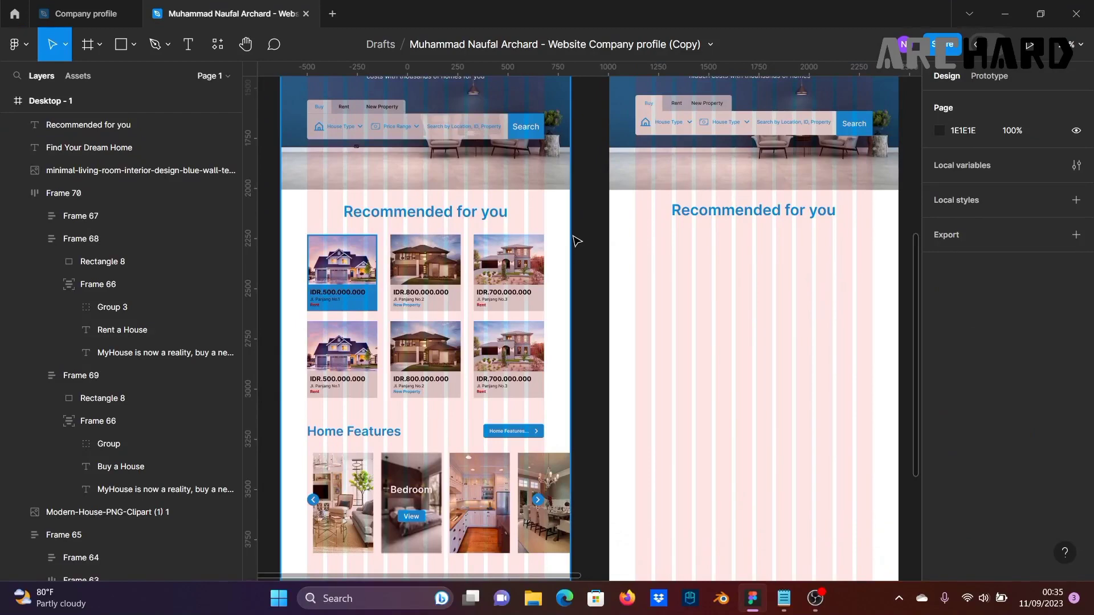
{"action": "scroll", "coordinate": [351, 287], "scroll_direction": "up", "scroll_amount": 1}
{"action": "scroll", "coordinate": [352, 287], "scroll_direction": "up", "scroll_amount": 1}
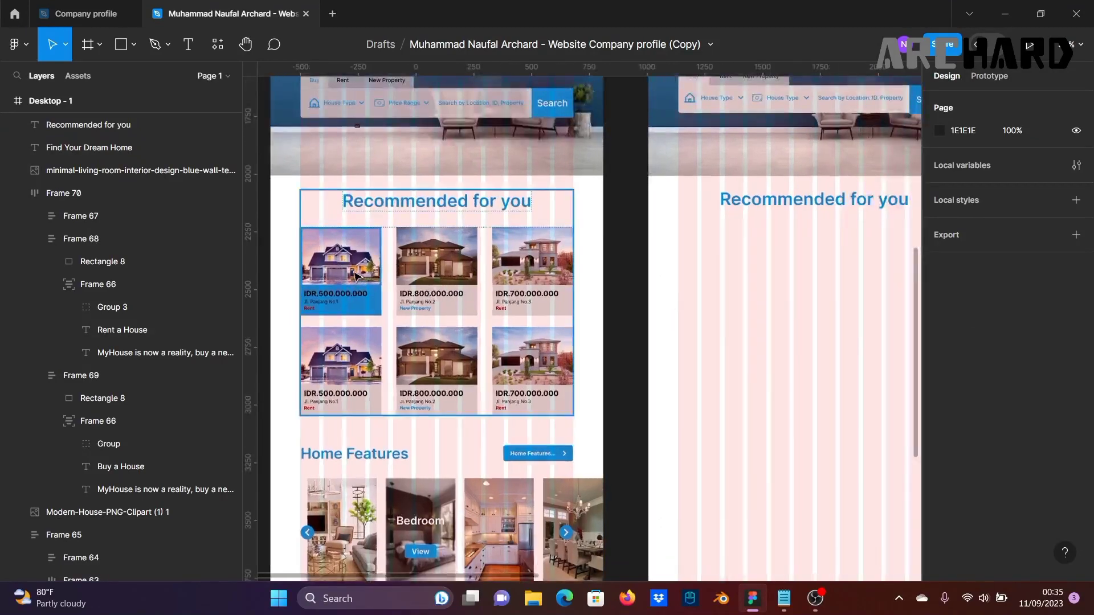
Step: Draw a grey rectangle card background below the heading
{"action": "key", "text": "r"}
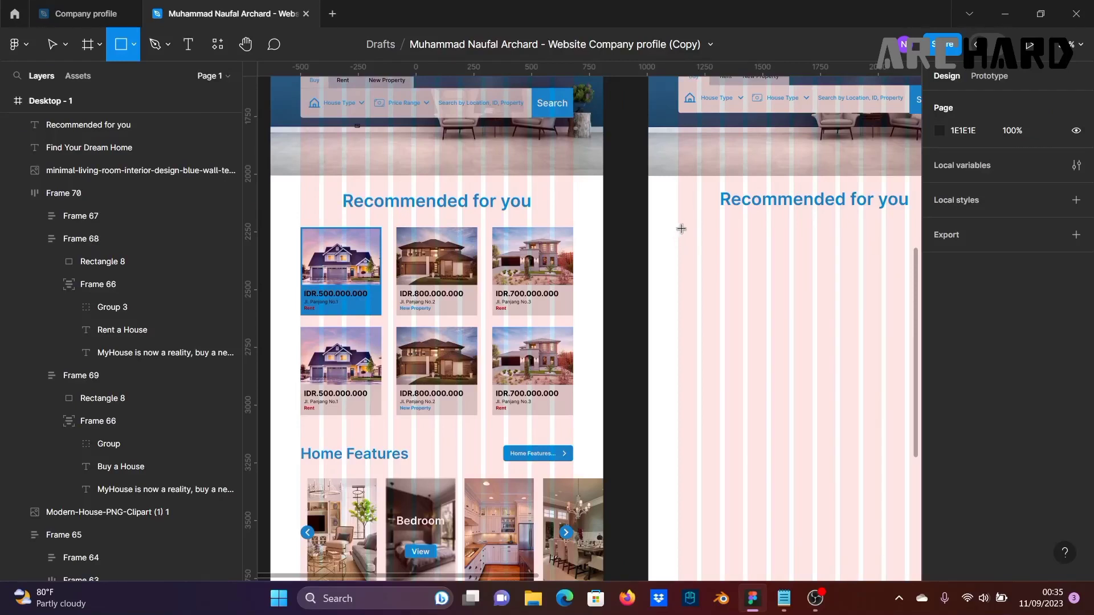
{"action": "mouse_move", "coordinate": [678, 232]}
{"action": "left_mouse_down"}
{"action": "mouse_move", "coordinate": [738, 303]}
{"action": "mouse_move", "coordinate": [778, 318]}
{"action": "mouse_move", "coordinate": [758, 311]}
{"action": "left_mouse_up"}
{"action": "left_click_drag", "start_coordinate": [715, 277], "coordinate": [712, 313]}
{"action": "left_click", "coordinate": [646, 313]}
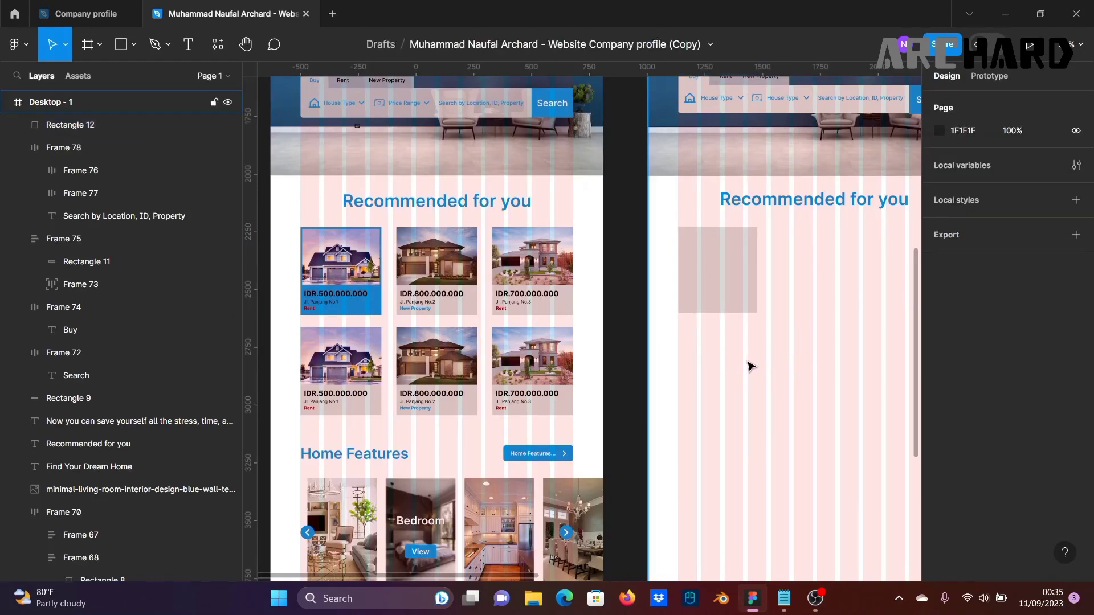
Step: Copy the first original card's family house photo onto the new card background
{"action": "left_click", "coordinate": [333, 266], "text": "ctrl"}
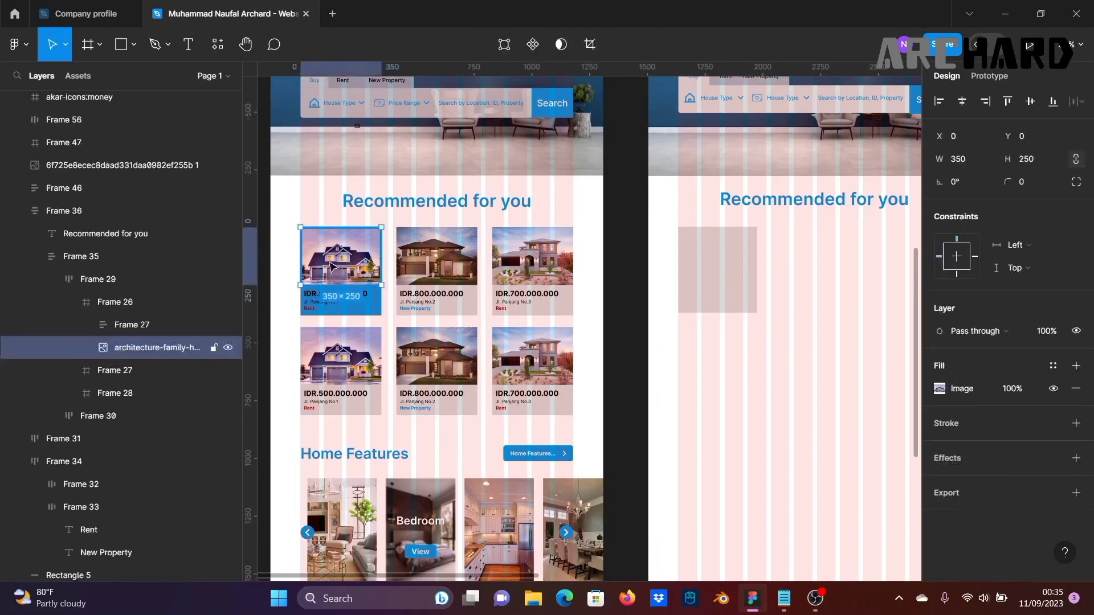
{"action": "left_click_drag", "start_coordinate": [332, 266], "coordinate": [709, 268]}
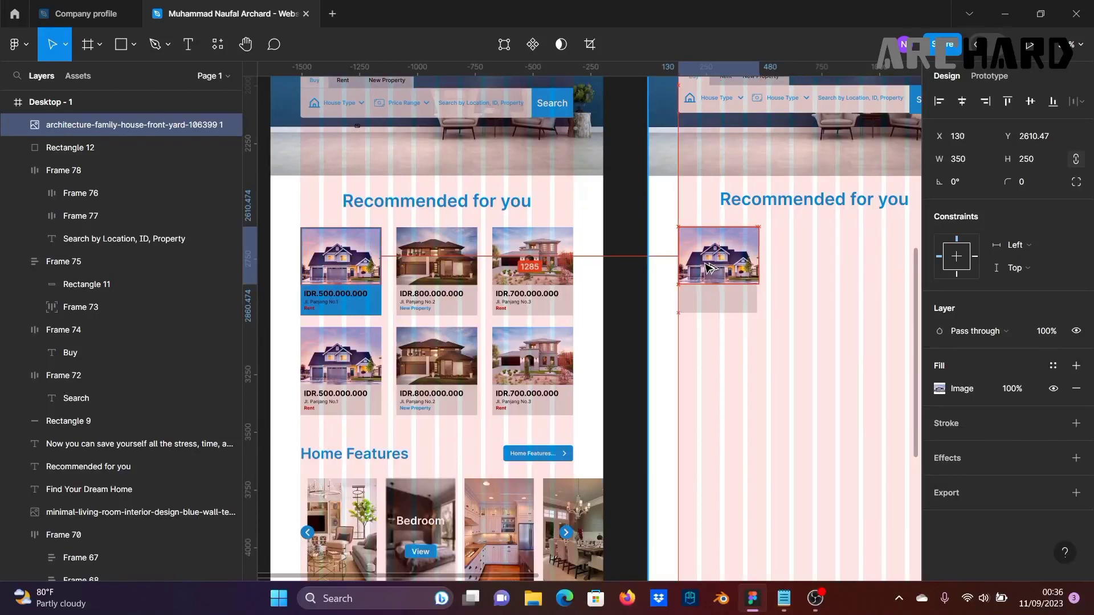
{"action": "scroll", "coordinate": [735, 263], "scroll_direction": "up", "scroll_amount": 5}
{"action": "left_click", "coordinate": [749, 321]}
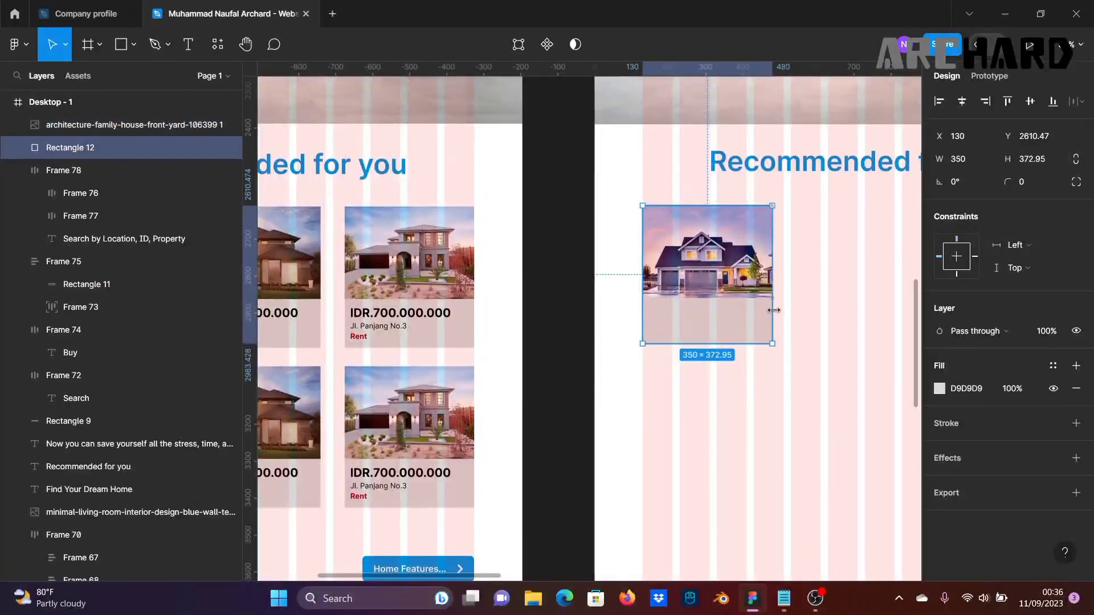
{"action": "left_click", "coordinate": [566, 281]}
{"action": "scroll", "coordinate": [596, 321], "scroll_direction": "down", "scroll_amount": 3}
{"action": "left_click_drag", "start_coordinate": [596, 320], "coordinate": [747, 295]}
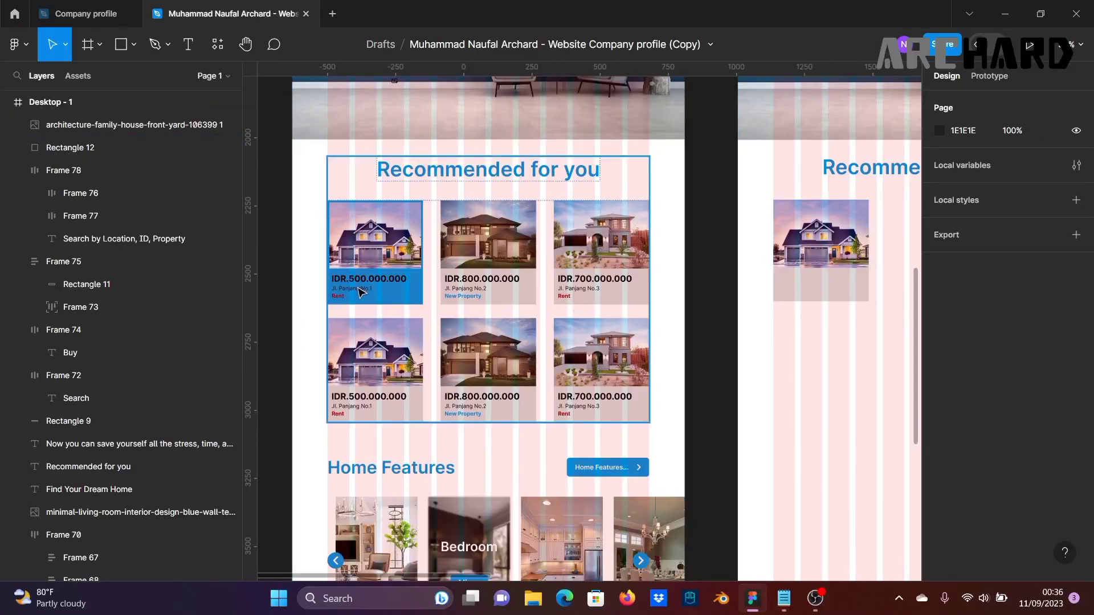
{"action": "left_click_drag", "start_coordinate": [681, 337], "coordinate": [310, 427]}
{"action": "left_click_drag", "start_coordinate": [502, 283], "coordinate": [625, 317]}
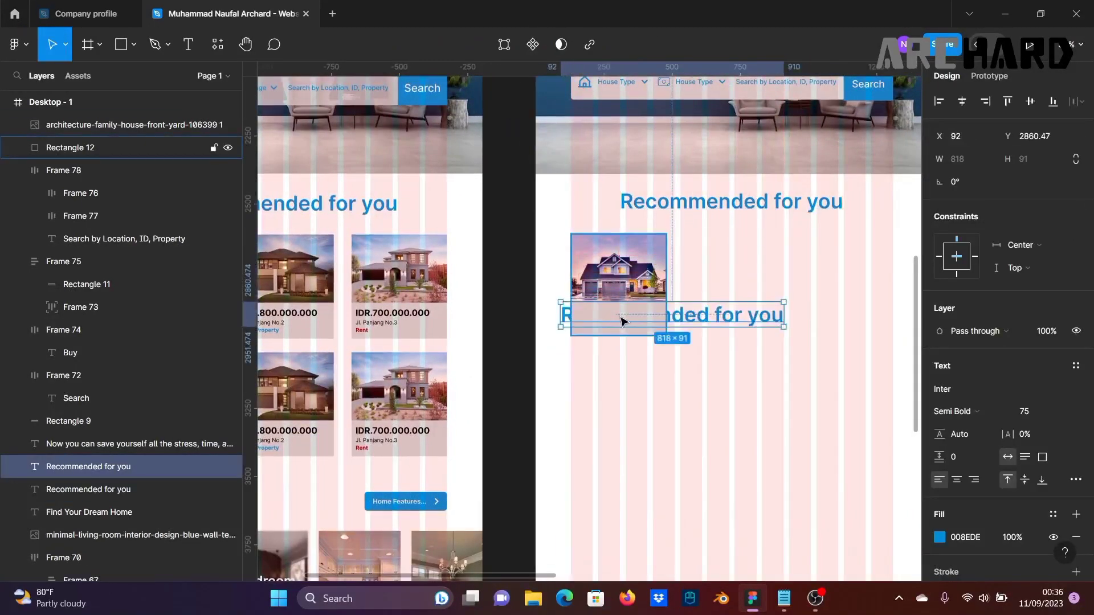
Step: Retype the copied heading in the new card as 'IDR.500.000.000'
{"action": "right_click", "coordinate": [712, 319]}
{"action": "left_click", "coordinate": [741, 273]}
{"action": "scroll", "coordinate": [638, 322], "scroll_direction": "up", "scroll_amount": 3}
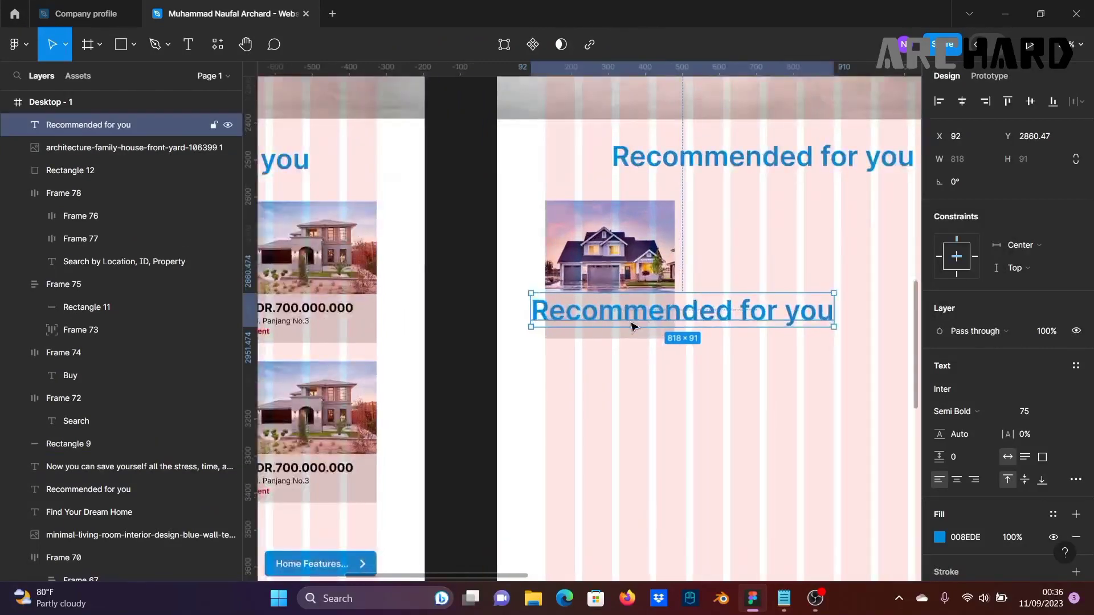
{"action": "left_click_drag", "start_coordinate": [580, 370], "coordinate": [787, 330]}
{"action": "scroll", "coordinate": [787, 331], "scroll_direction": "down", "scroll_amount": 3}
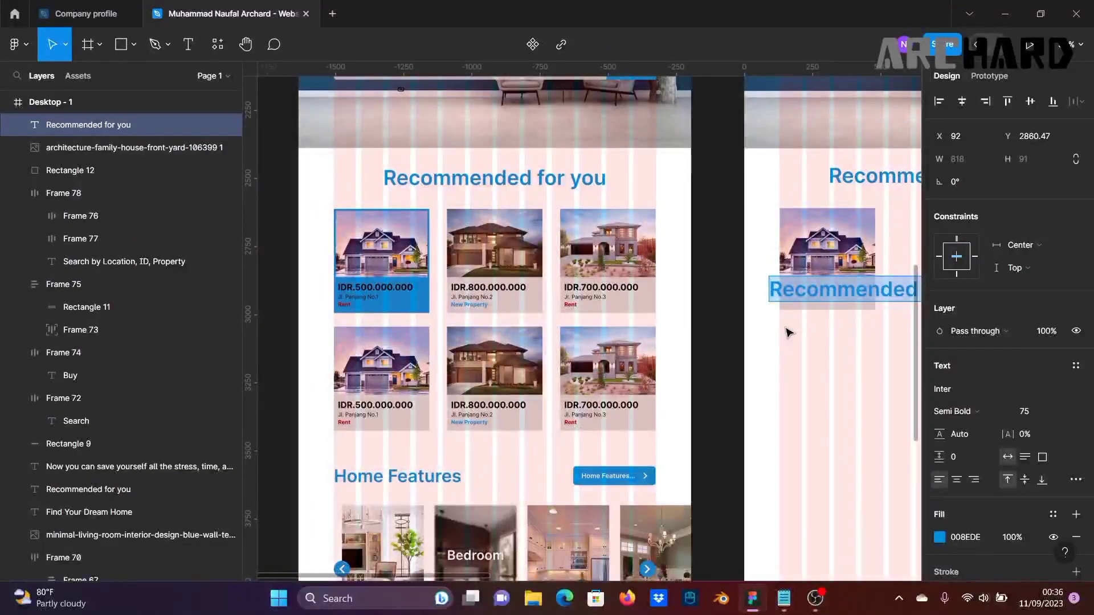
{"action": "type", "text": "IDR"}
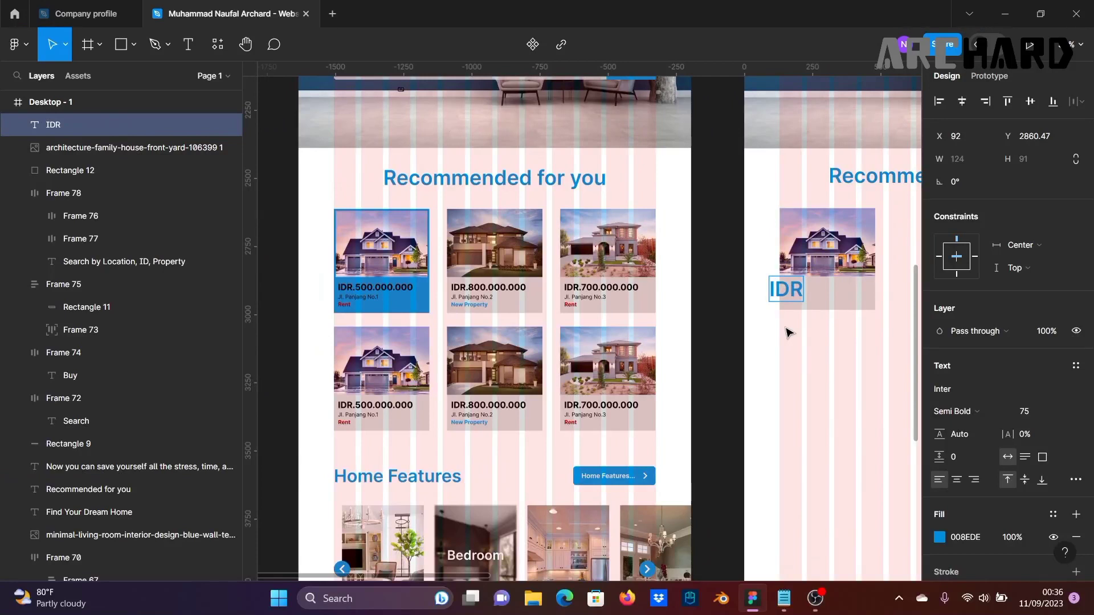
{"action": "type", "text": ".500"}
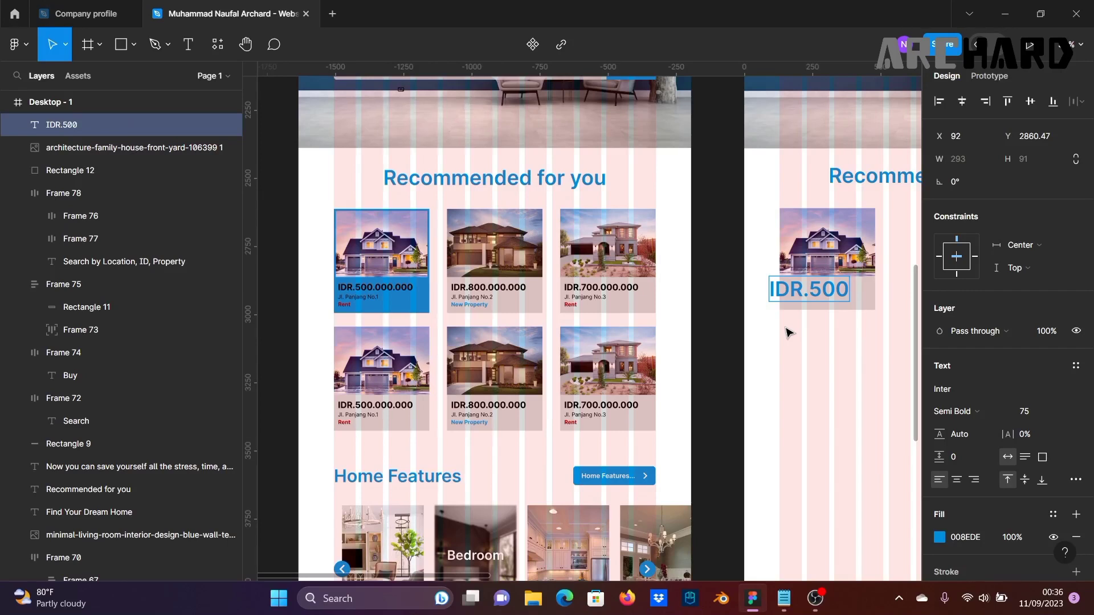
{"action": "type", "text": ".000"}
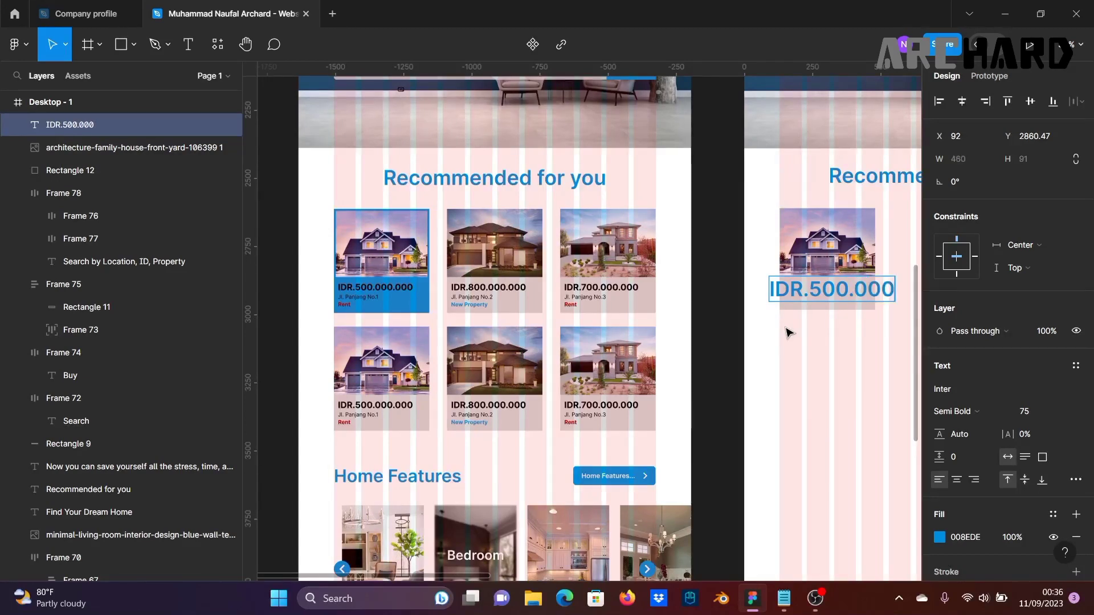
{"action": "type", "text": ".000"}
{"action": "scroll", "coordinate": [786, 328], "scroll_direction": "down", "scroll_amount": 2}
{"action": "key", "text": "ctrl+a"}
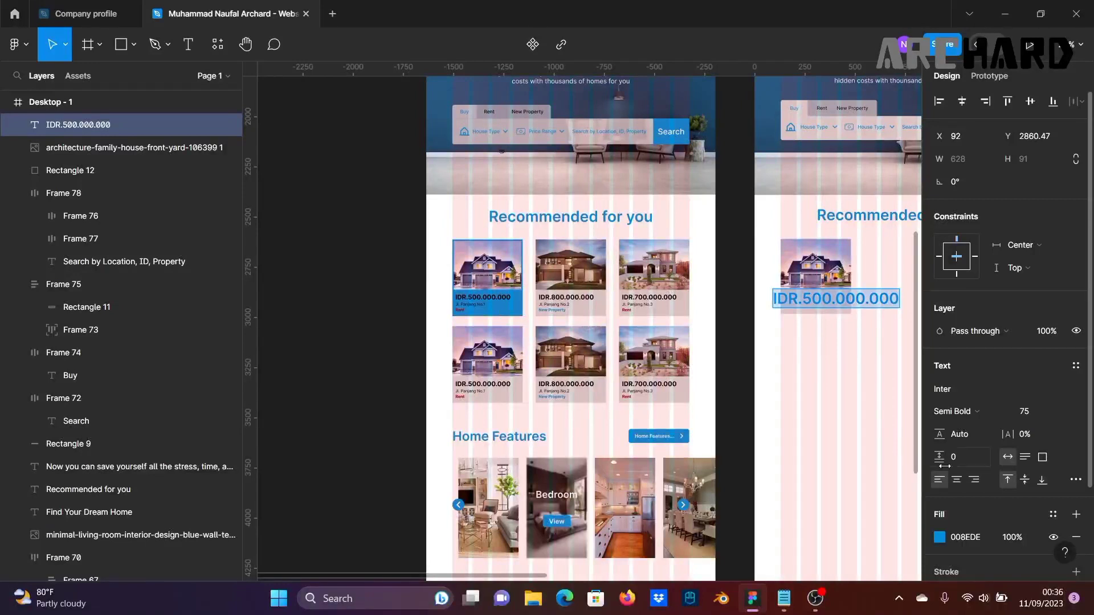
Step: Make the price text black (000000) and set its font size to 32
{"action": "left_click", "coordinate": [939, 537]}
{"action": "left_click_drag", "start_coordinate": [775, 371], "coordinate": [713, 384]}
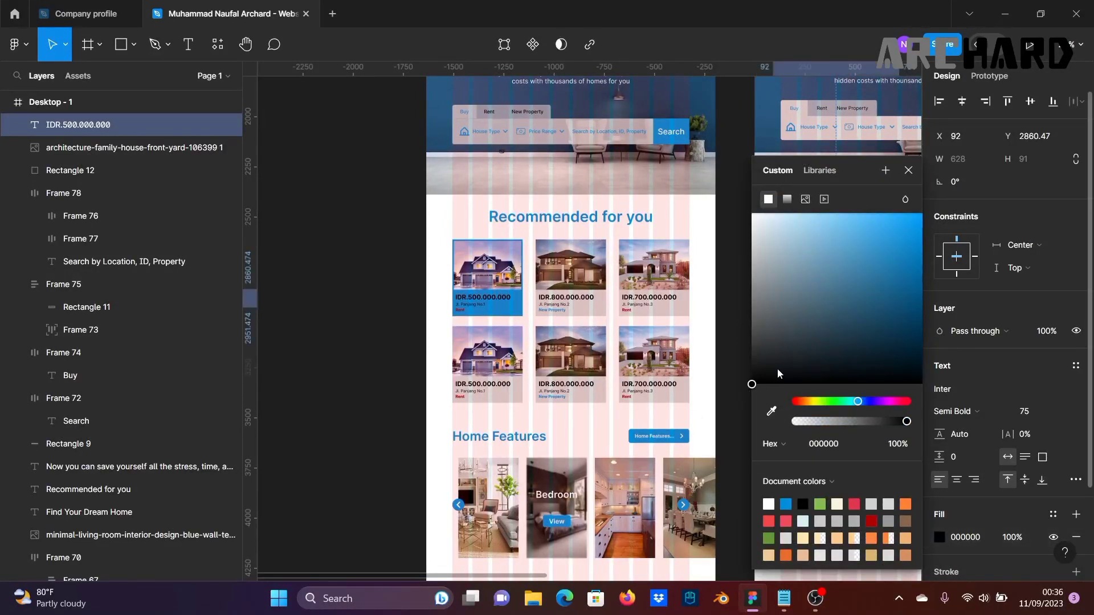
{"action": "left_click", "coordinate": [908, 171]}
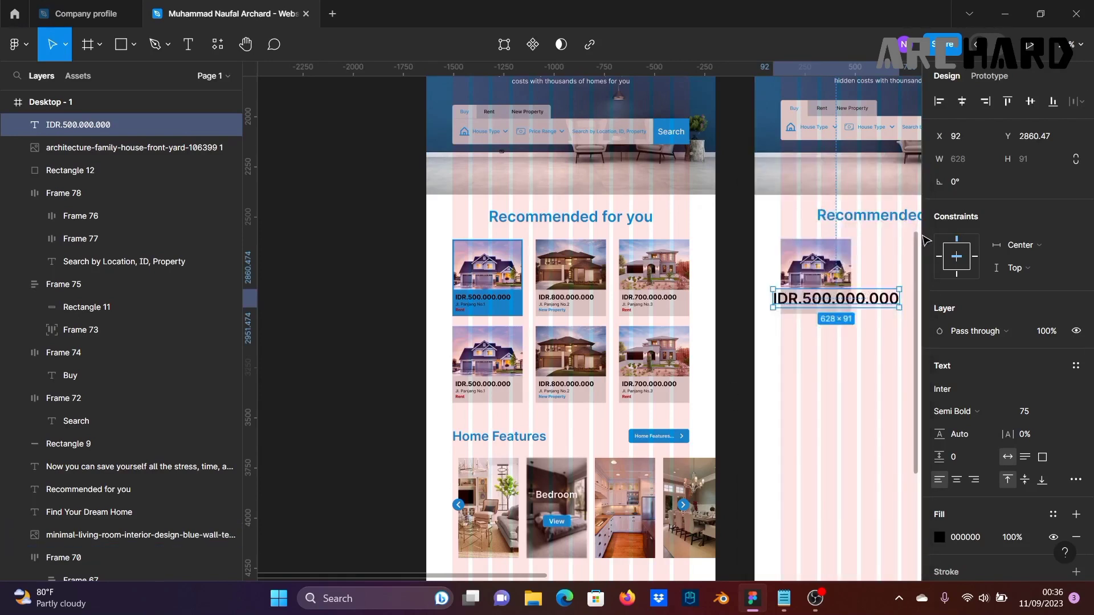
{"action": "left_click", "coordinate": [1062, 411]}
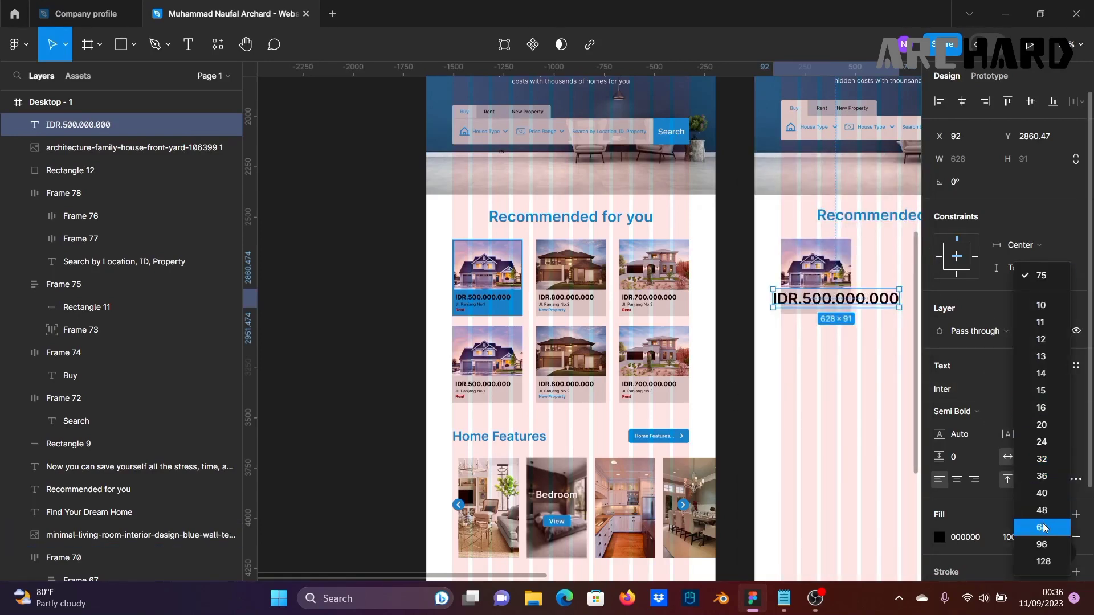
{"action": "left_click", "coordinate": [1043, 527]}
{"action": "left_click", "coordinate": [1059, 415]}
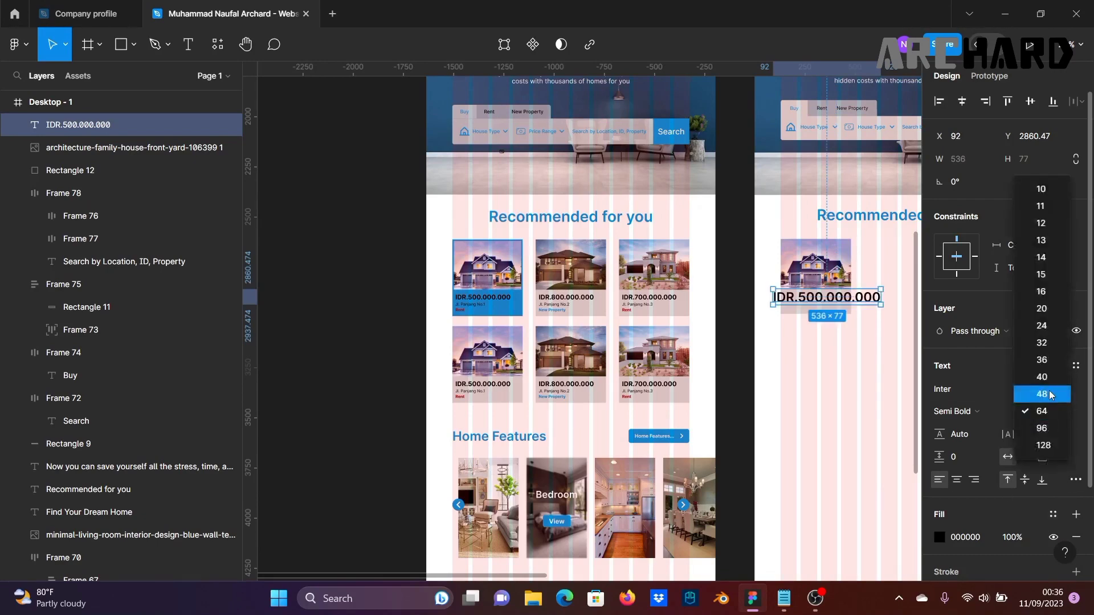
{"action": "left_click", "coordinate": [1059, 394]}
{"action": "left_click", "coordinate": [1060, 412]}
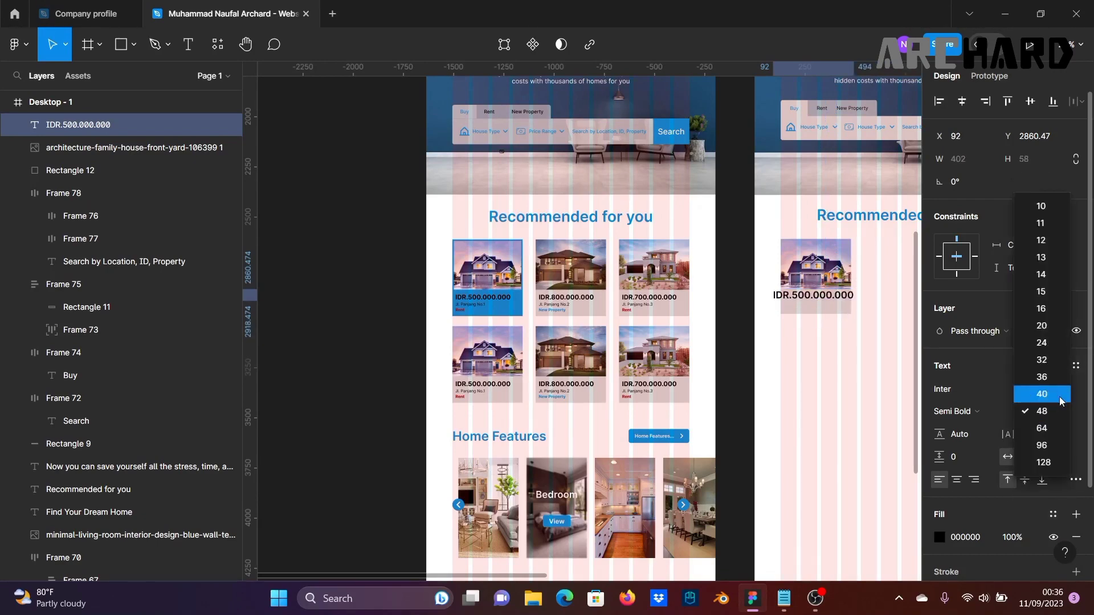
{"action": "left_click", "coordinate": [1049, 359]}
Step: Move the IDR.500.000.000 price under the house photo and reselect it
{"action": "scroll", "coordinate": [784, 276], "scroll_direction": "up", "scroll_amount": 3}
{"action": "left_click_drag", "start_coordinate": [764, 278], "coordinate": [782, 279]}
{"action": "left_click", "coordinate": [691, 300]}
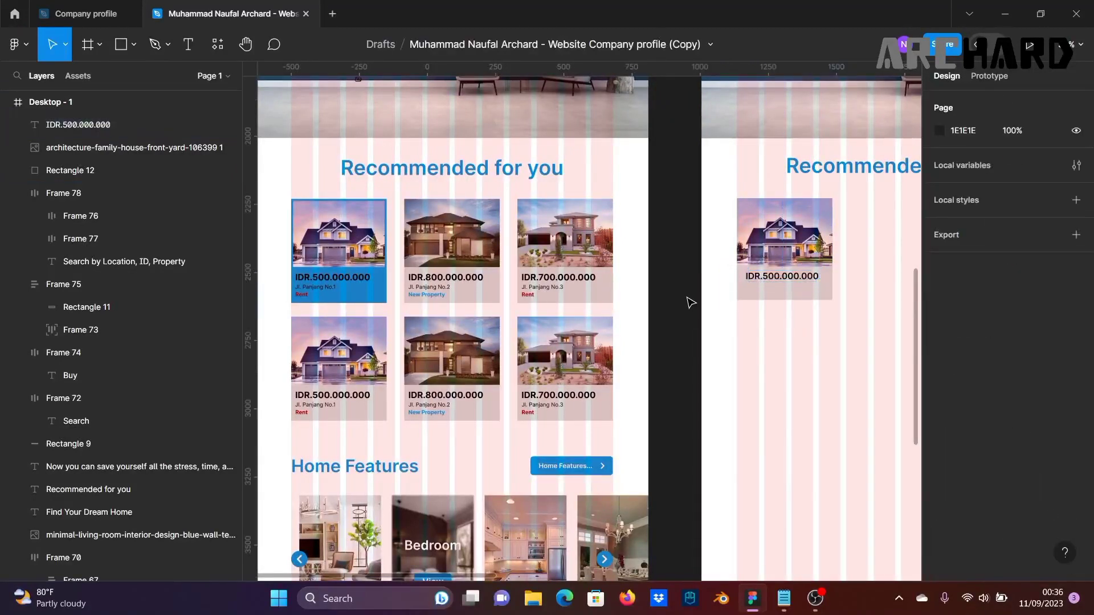
{"action": "scroll", "coordinate": [690, 311], "scroll_direction": "up", "scroll_amount": 3}
{"action": "scroll", "coordinate": [826, 270], "scroll_direction": "right", "scroll_amount": 3}
{"action": "left_click", "coordinate": [740, 231]}
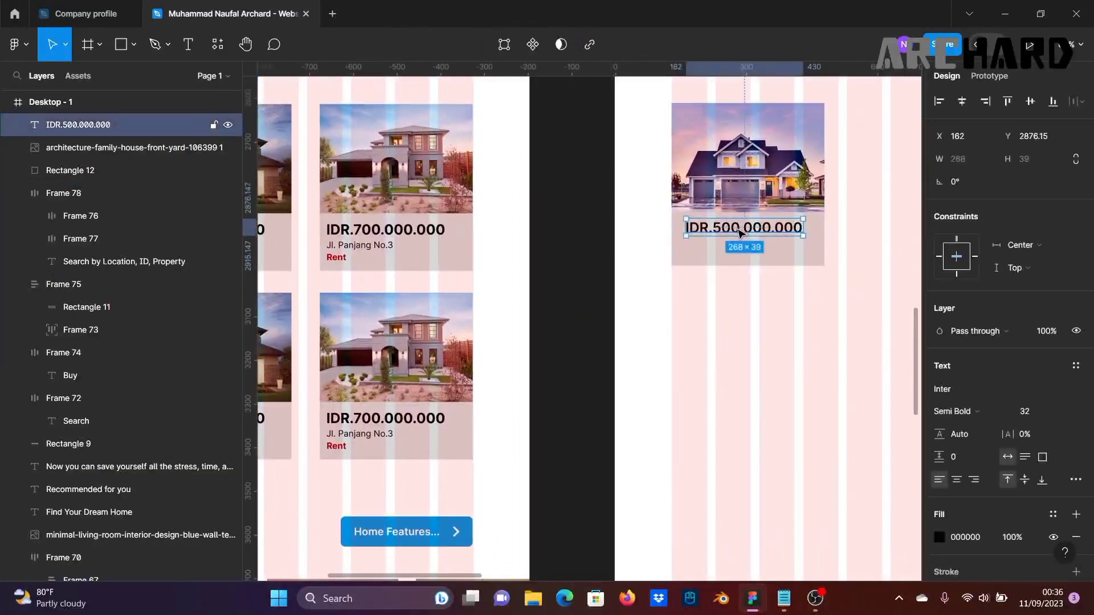
Step: Duplicate the price below itself, size it 16, and retype it as the address 'Jl. Panjang No.1'
{"action": "left_click_drag", "start_coordinate": [741, 254], "coordinate": [741, 277]}
{"action": "scroll", "coordinate": [724, 302], "scroll_direction": "left", "scroll_amount": 2}
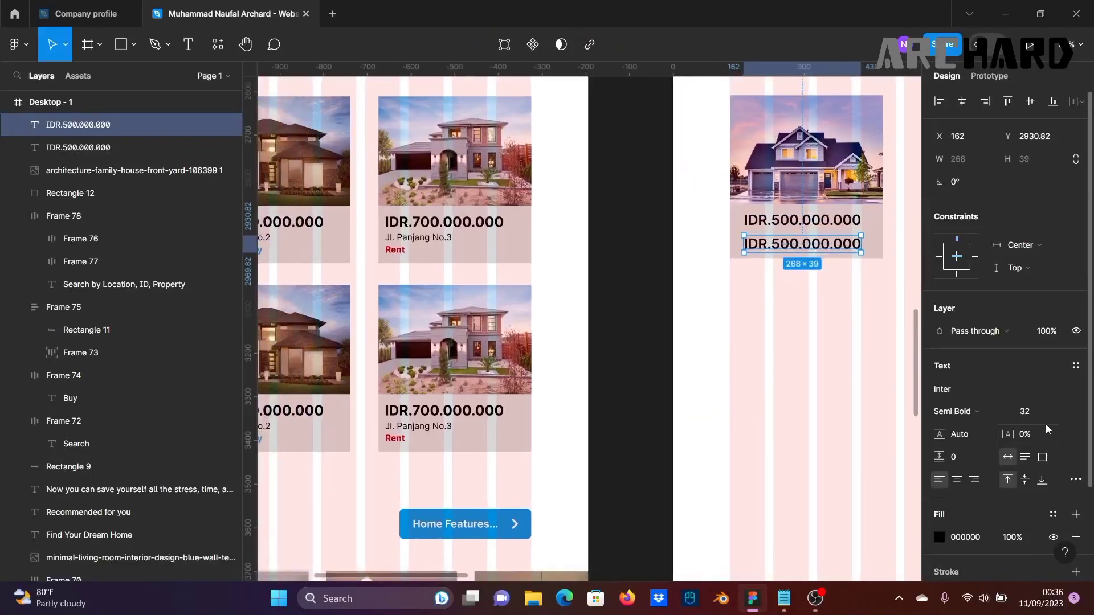
{"action": "left_click", "coordinate": [1063, 412]}
{"action": "left_click", "coordinate": [1052, 347]}
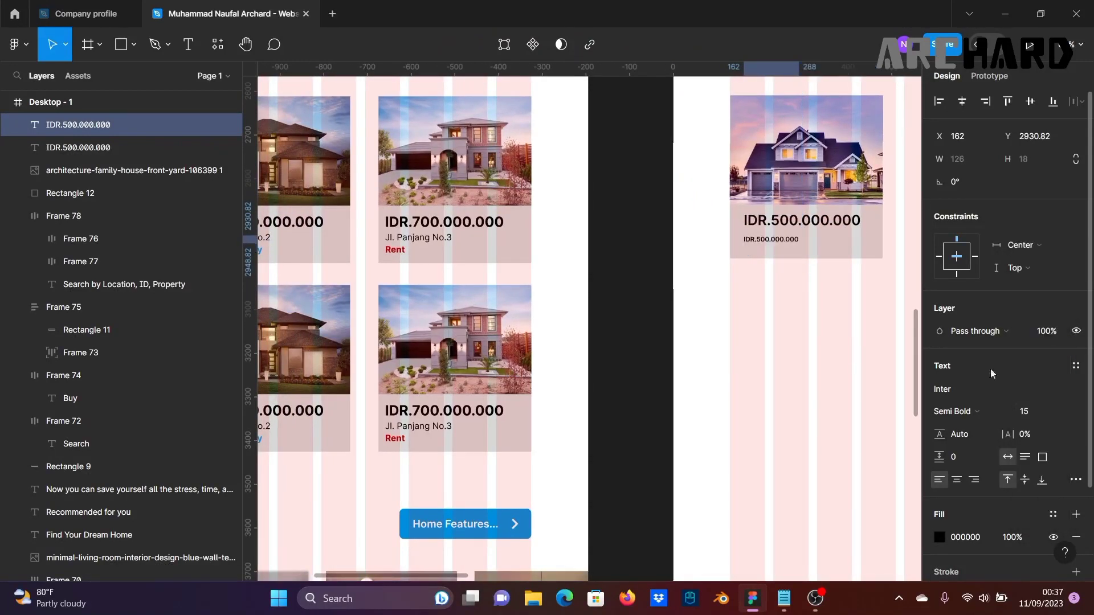
{"action": "scroll", "coordinate": [832, 368], "scroll_direction": "left", "scroll_amount": 2}
{"action": "left_click", "coordinate": [1055, 423]}
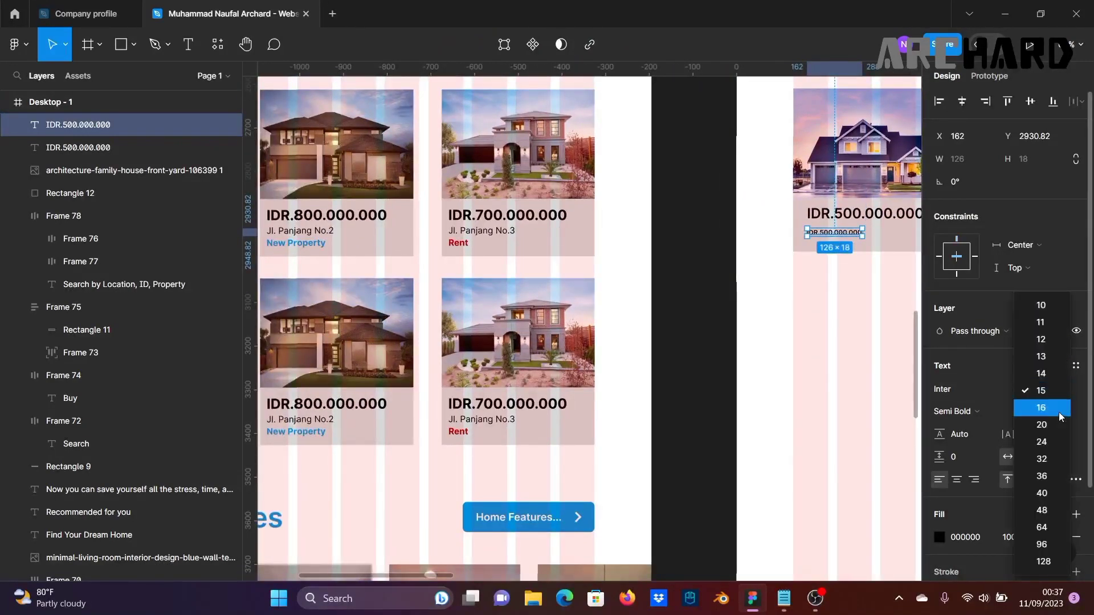
{"action": "left_click", "coordinate": [1052, 412]}
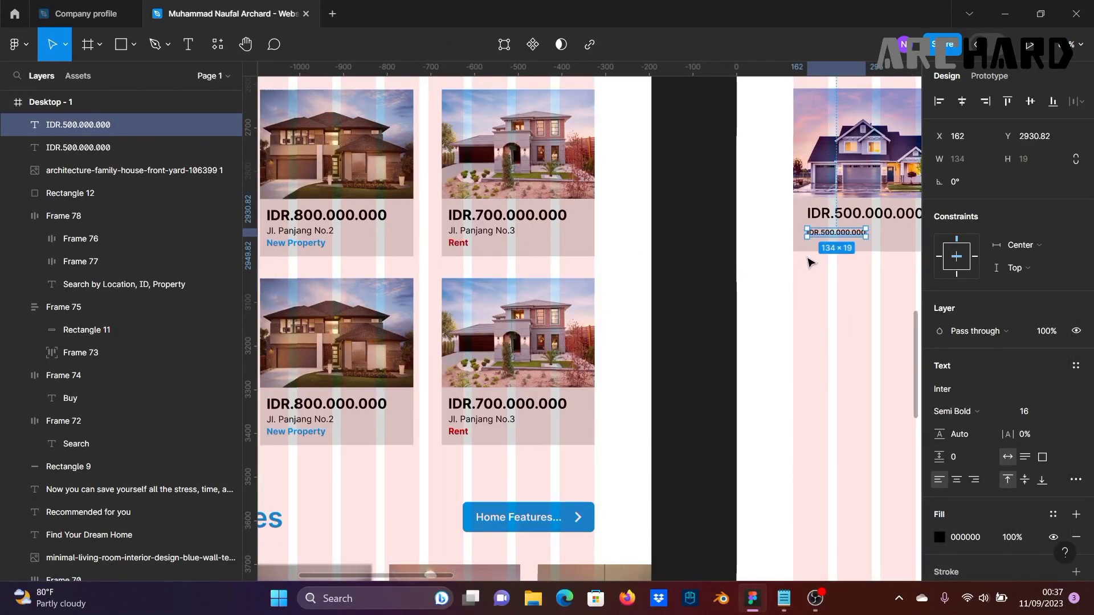
{"action": "double_click", "coordinate": [833, 233]}
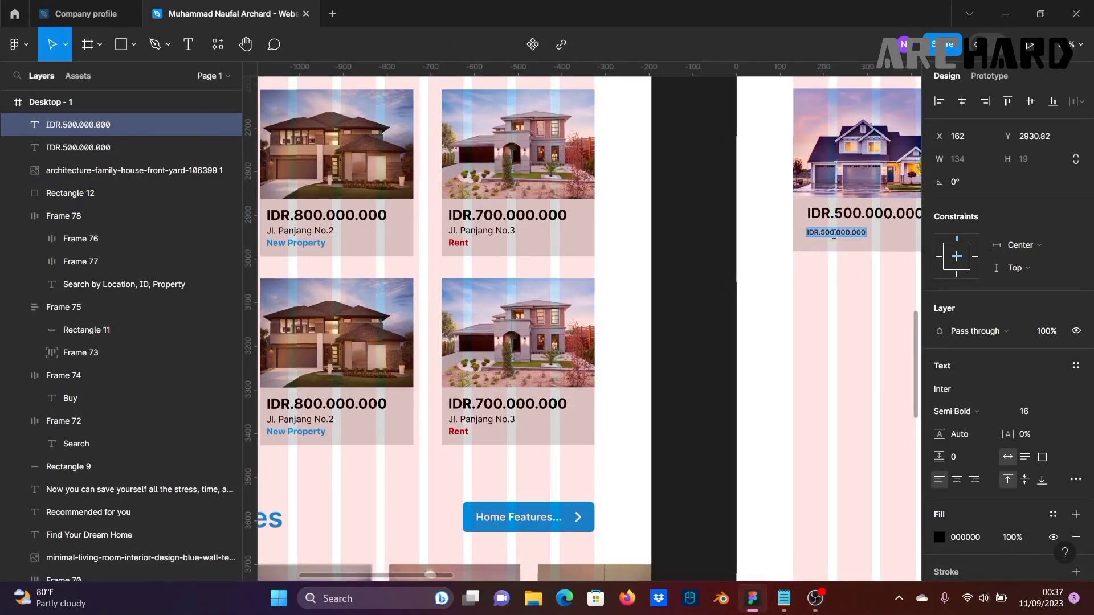
{"action": "type", "text": "Jl"}
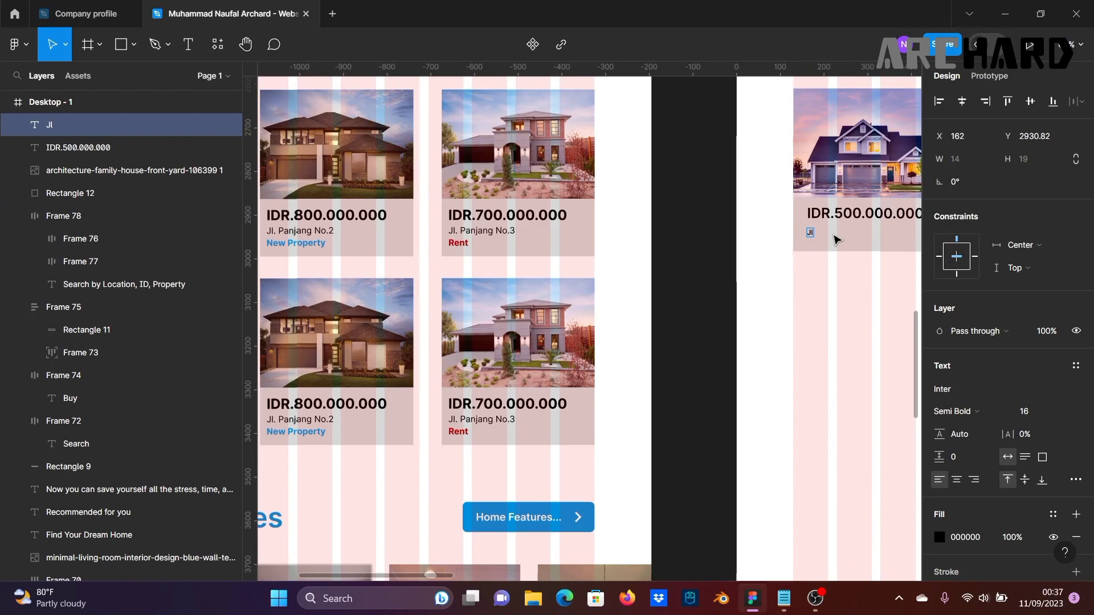
{"action": "type", "text": ".Paj"}
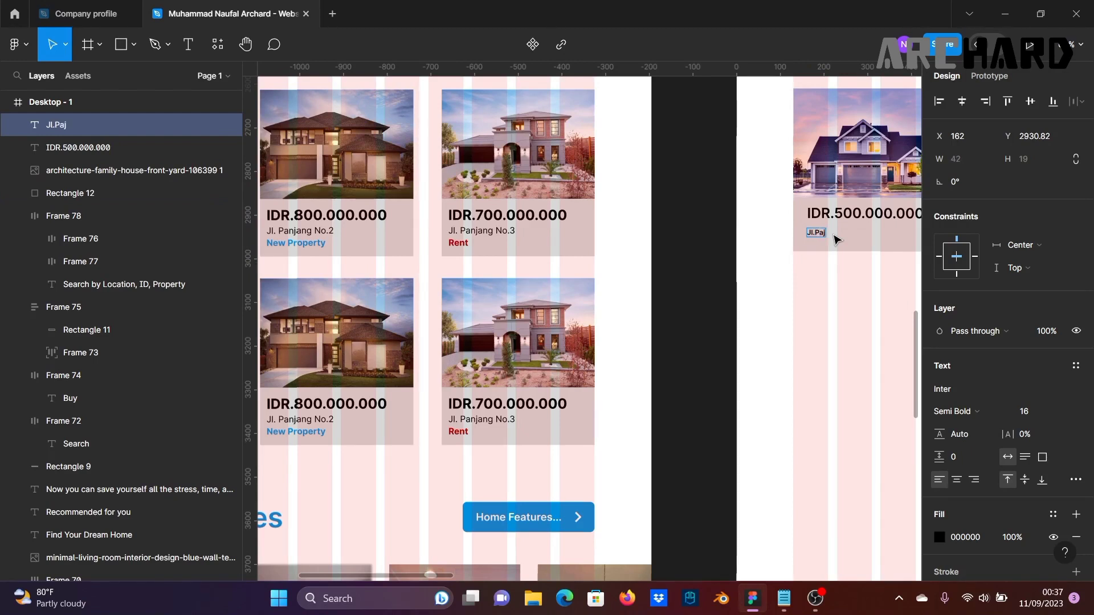
{"action": "type", "text": " Panjang No."}
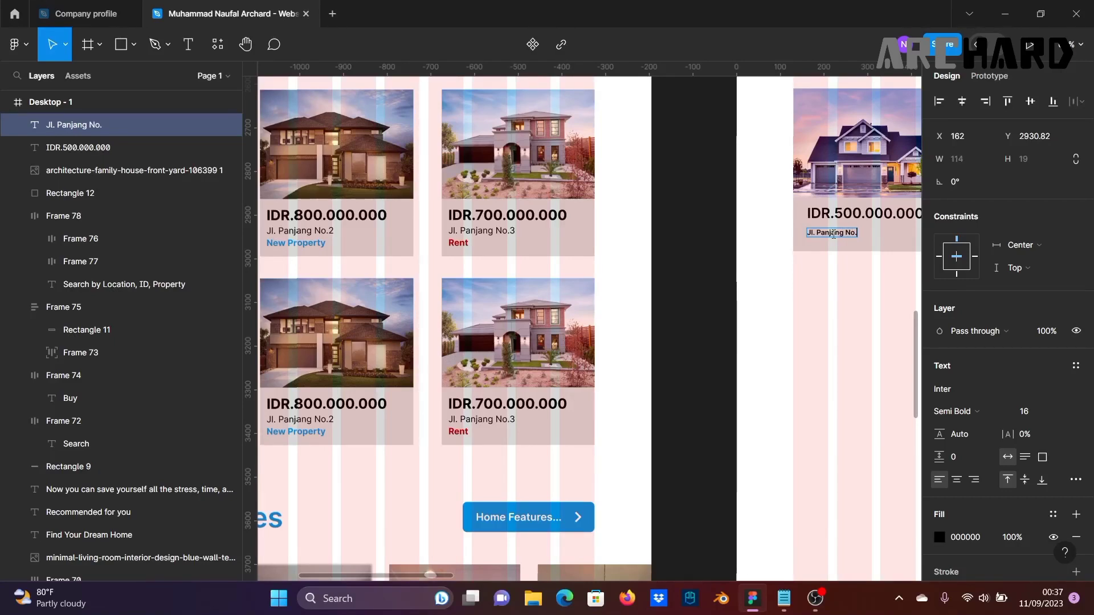
{"action": "type", "text": "1"}
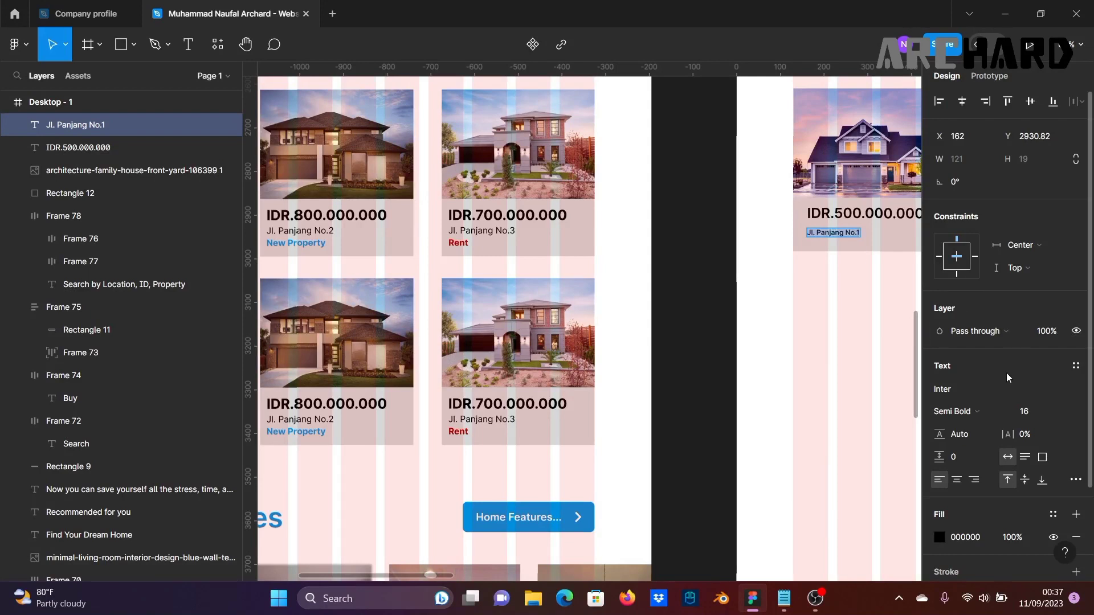
Step: Make the address text Medium weight at font size 20
{"action": "left_click", "coordinate": [978, 412]}
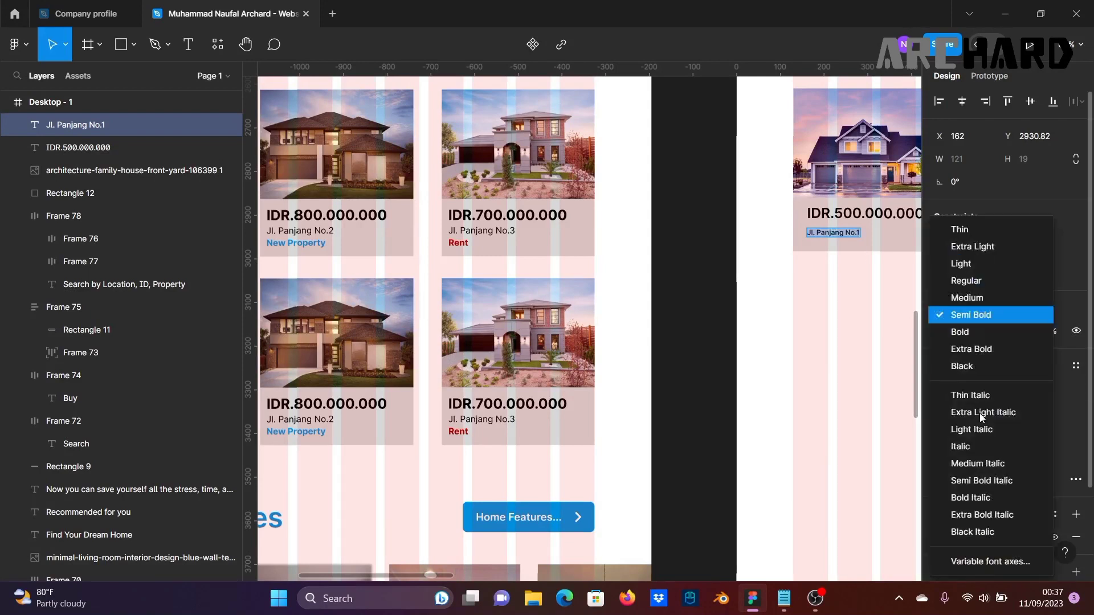
{"action": "left_click", "coordinate": [1000, 293]}
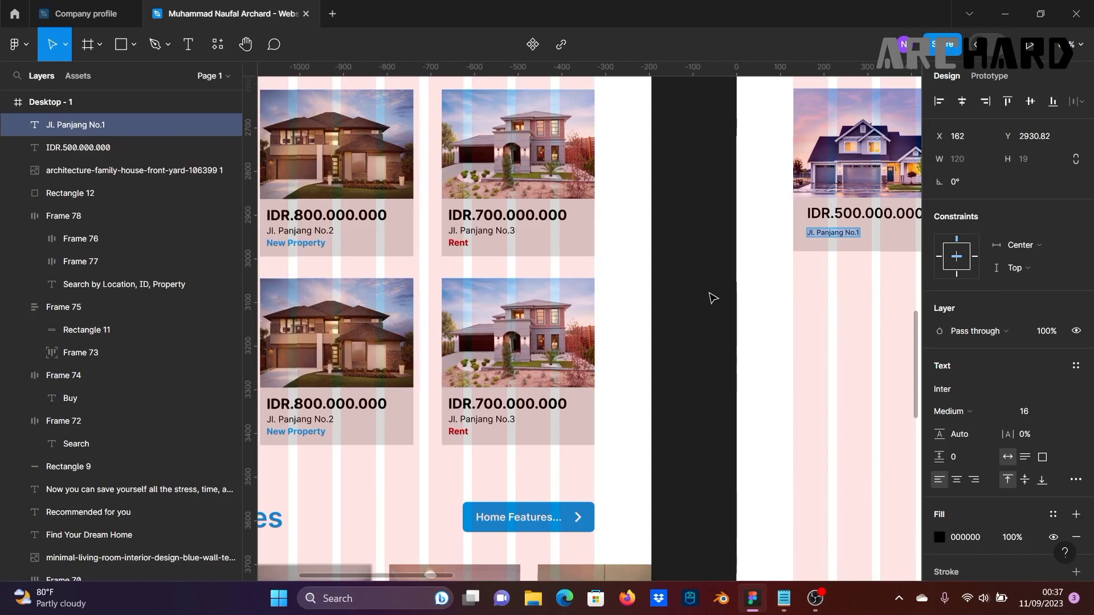
{"action": "left_click", "coordinate": [1063, 412]}
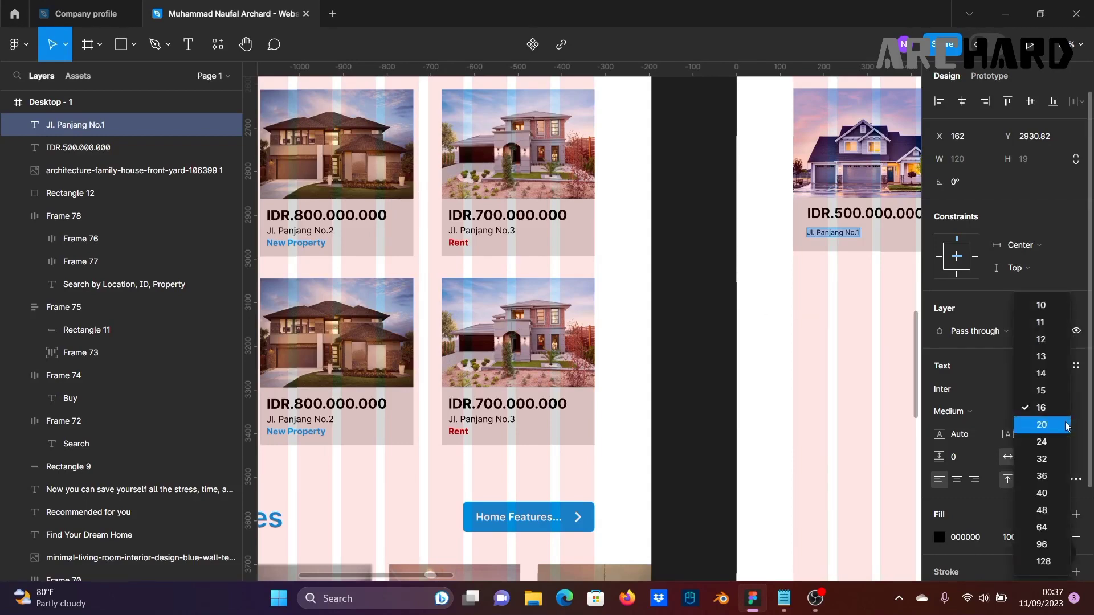
{"action": "left_click", "coordinate": [1067, 426]}
{"action": "scroll", "coordinate": [773, 349], "scroll_direction": "down", "scroll_amount": 3, "text": "ctrl"}
{"action": "double_click", "coordinate": [824, 261]}
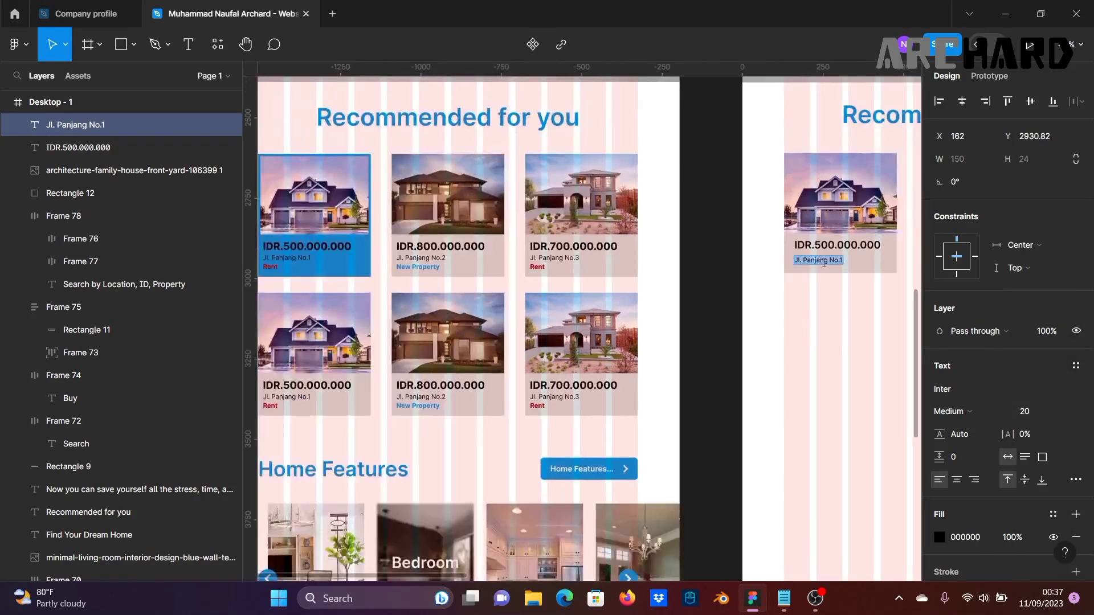
{"action": "key", "text": "Escape"}
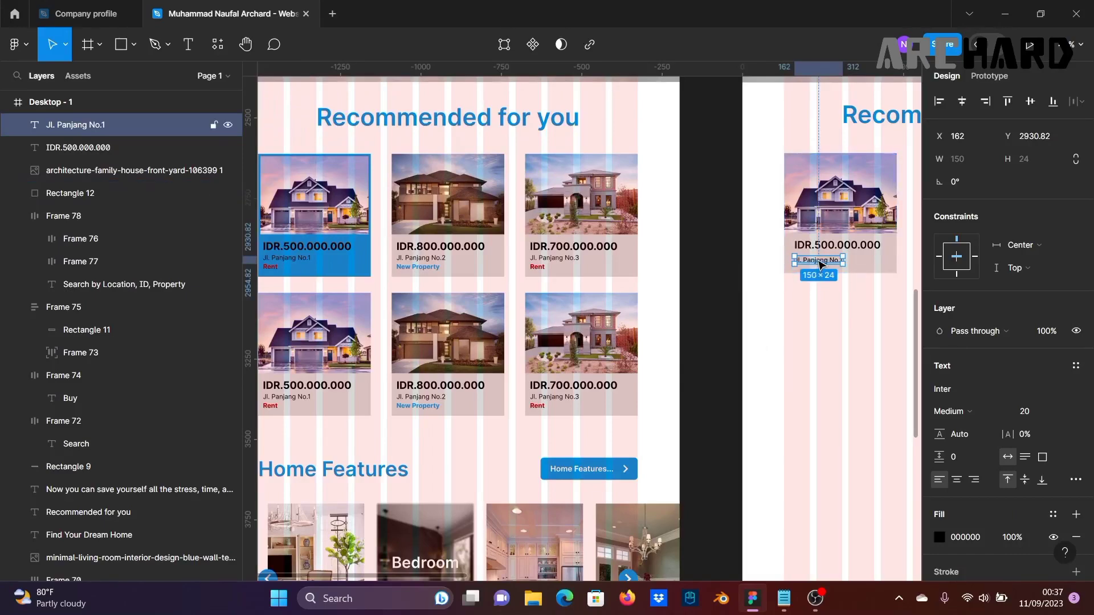
{"action": "left_click", "coordinate": [704, 283]}
Step: Duplicate the address text below itself and retype the copy as 'Rent'
{"action": "scroll", "coordinate": [833, 291], "scroll_direction": "up", "scroll_amount": 5, "text": "ctrl"}
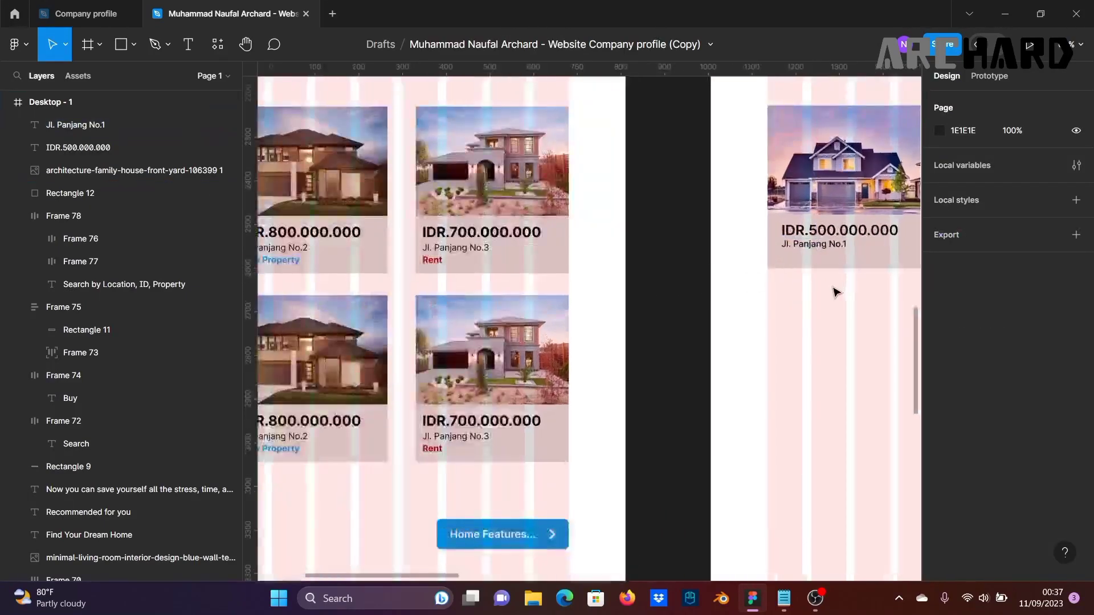
{"action": "left_click", "coordinate": [815, 247]}
{"action": "left_click_drag", "start_coordinate": [815, 247], "coordinate": [819, 265], "text": "alt"}
{"action": "scroll", "coordinate": [803, 294], "scroll_direction": "down", "scroll_amount": 1}
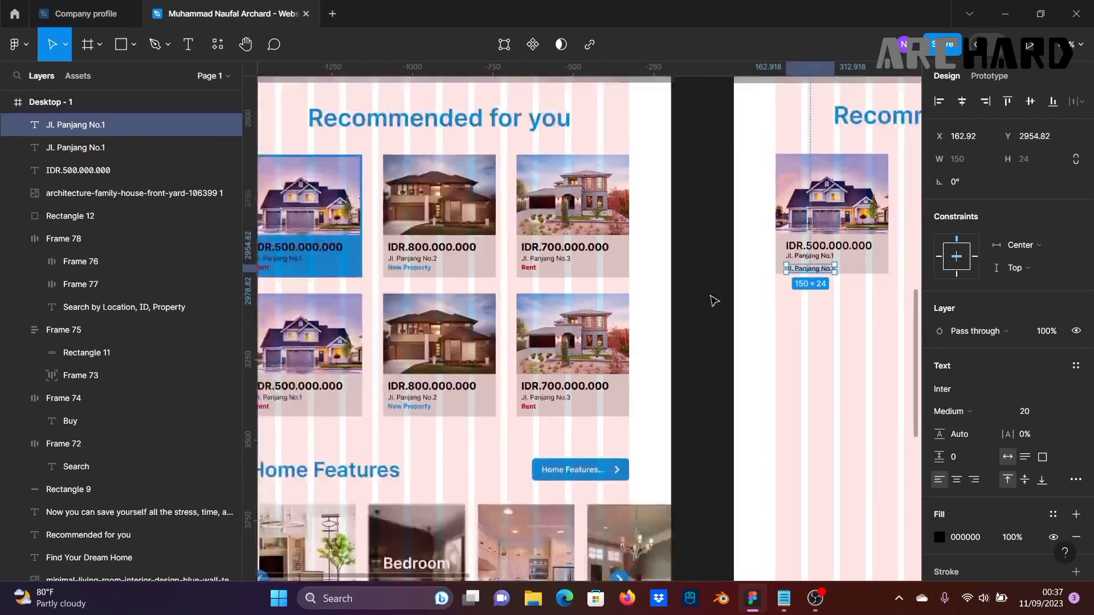
{"action": "left_click", "coordinate": [713, 300]}
{"action": "left_click_drag", "start_coordinate": [713, 300], "coordinate": [805, 291]}
{"action": "left_click", "coordinate": [913, 263]}
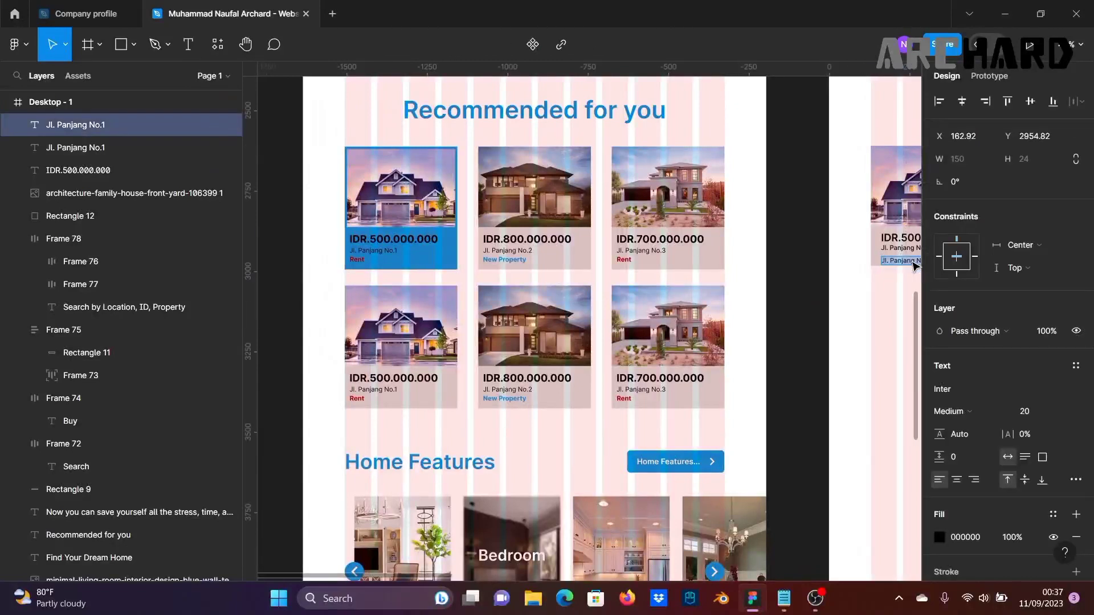
{"action": "type", "text": "Rent"}
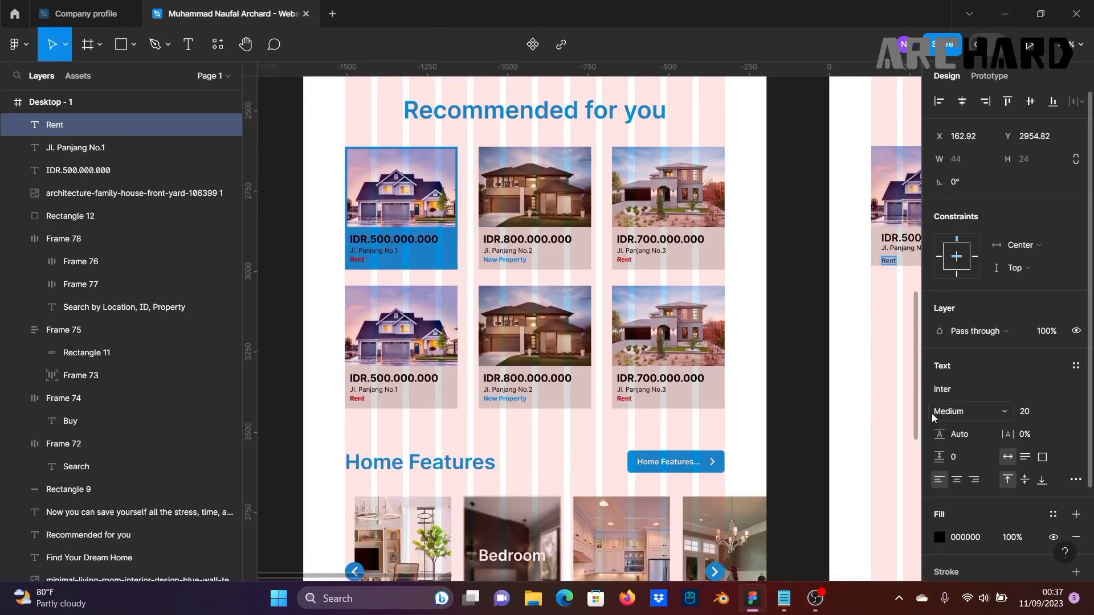
Step: Colour the Rent label red CA0000 and make it Bold
{"action": "left_click", "coordinate": [941, 538]}
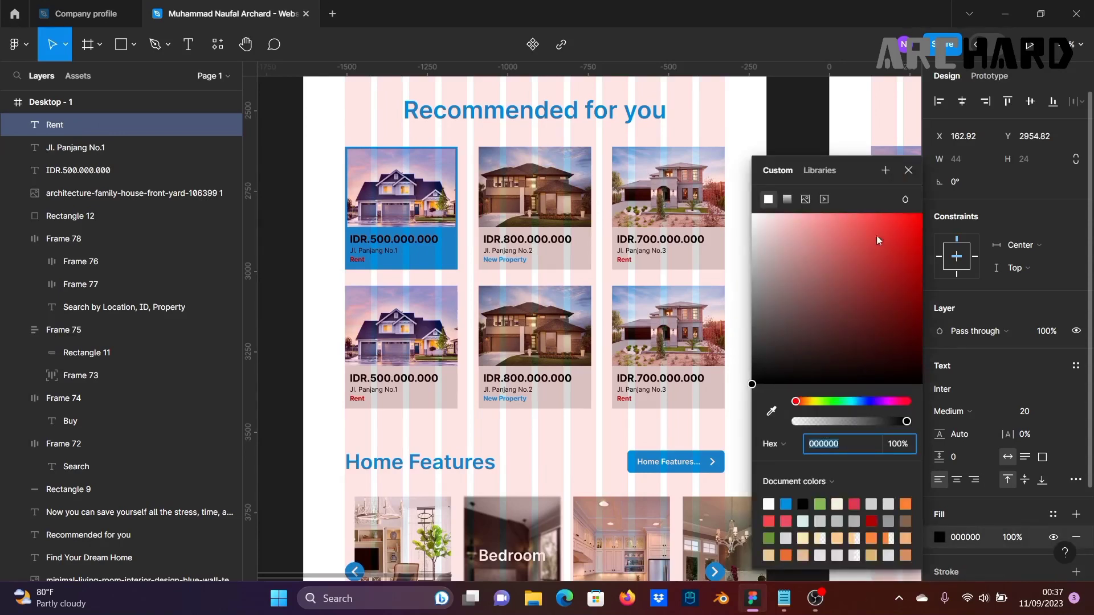
{"action": "left_click_drag", "start_coordinate": [878, 240], "coordinate": [923, 249]}
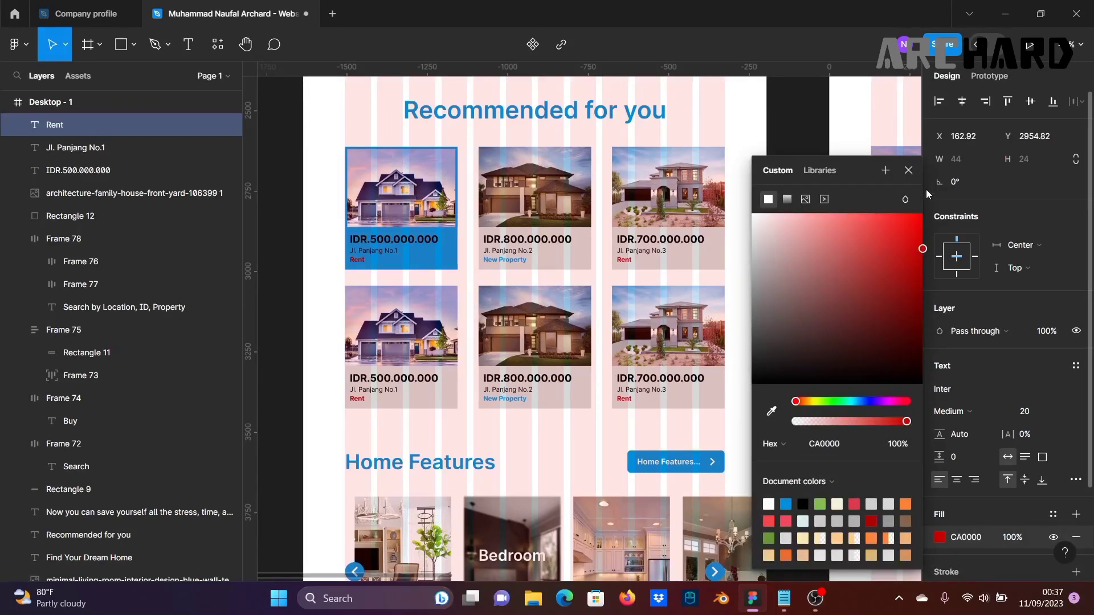
{"action": "key", "text": "Escape"}
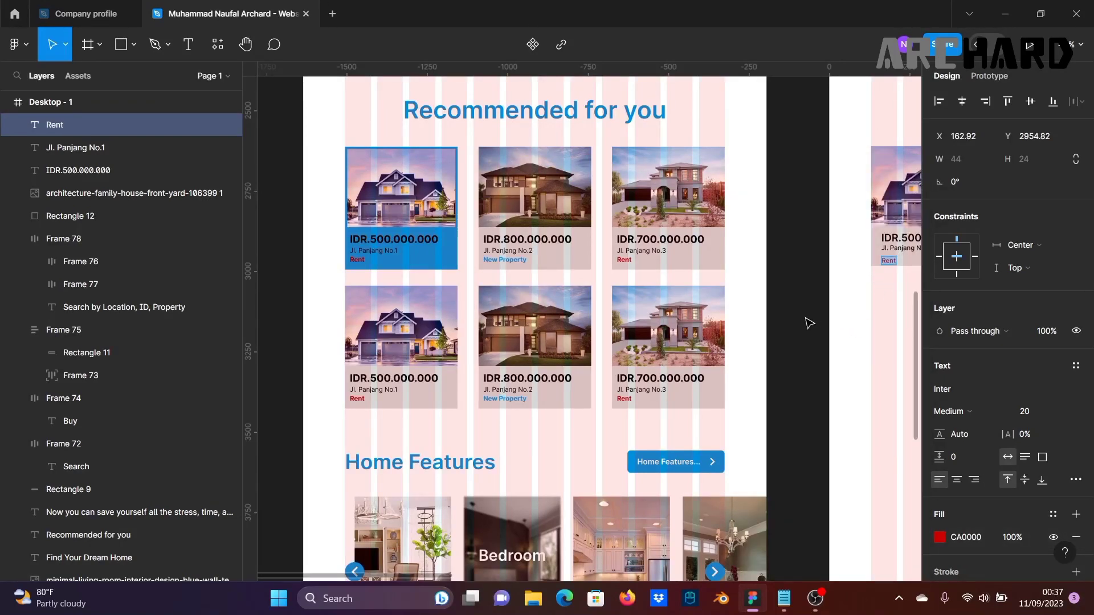
{"action": "left_click", "coordinate": [969, 412]}
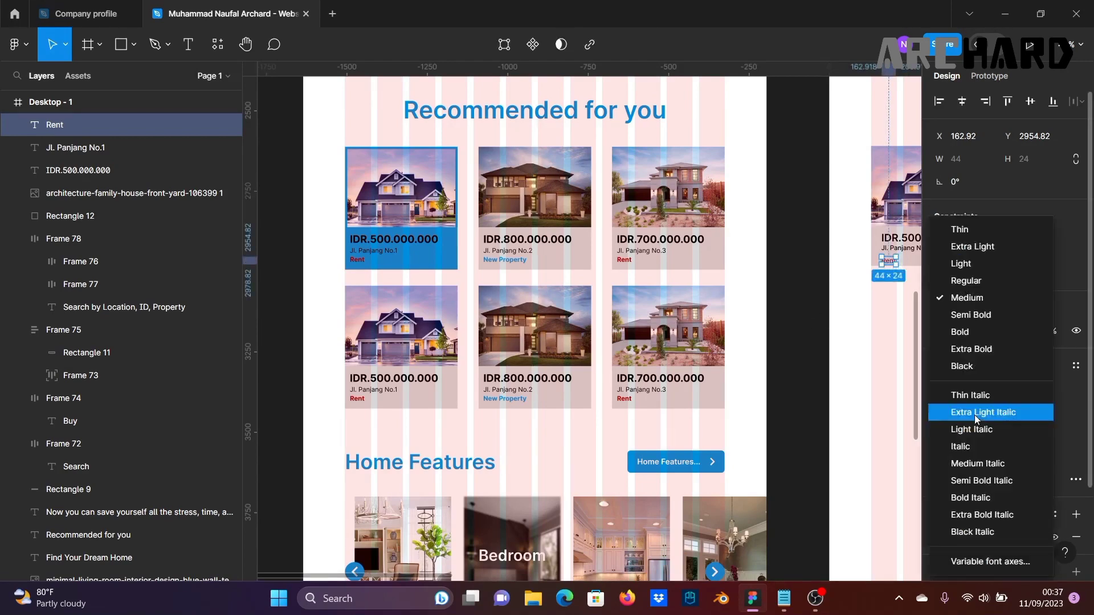
{"action": "left_click", "coordinate": [969, 330]}
{"action": "left_click", "coordinate": [793, 327]}
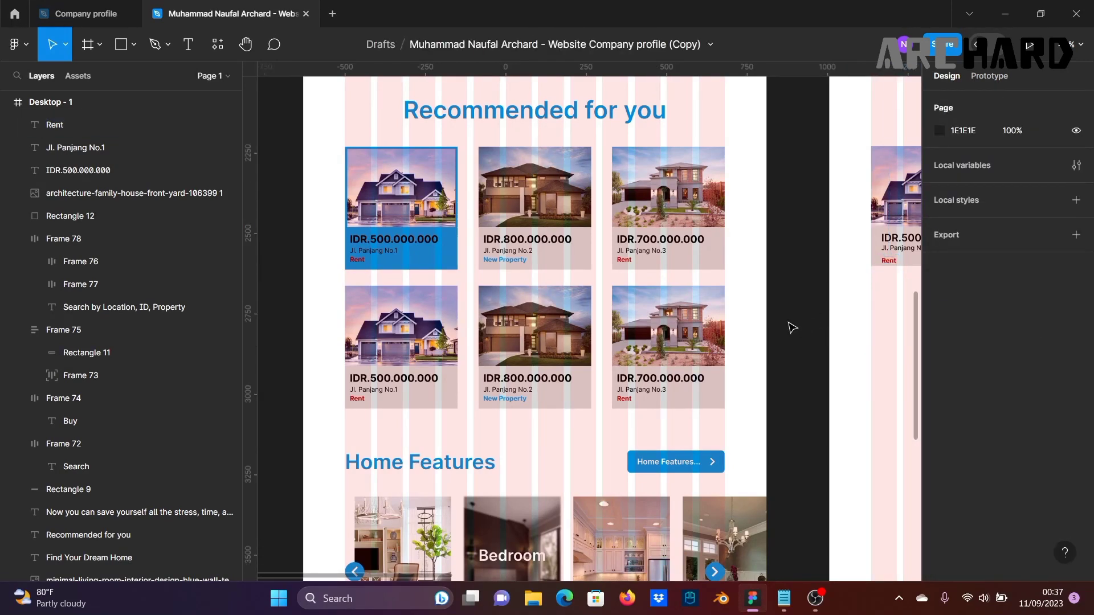
{"action": "left_click_drag", "start_coordinate": [758, 320], "coordinate": [678, 322]}
{"action": "scroll", "coordinate": [809, 356], "scroll_direction": "up", "scroll_amount": 3}
{"action": "left_click_drag", "start_coordinate": [844, 289], "coordinate": [688, 354]}
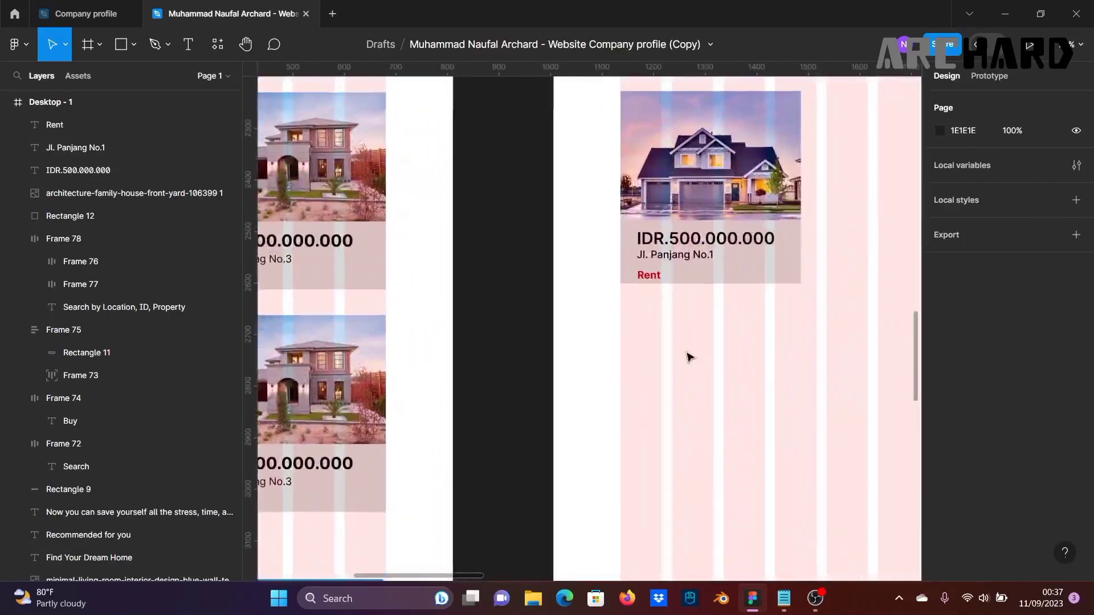
Step: Wrap the price, address and Rent texts in an auto-layout frame at X 130 with 15 horizontal padding
{"action": "left_click", "coordinate": [668, 238]}
{"action": "left_click", "coordinate": [675, 254], "text": "shift"}
{"action": "left_click", "coordinate": [651, 277], "text": "shift"}
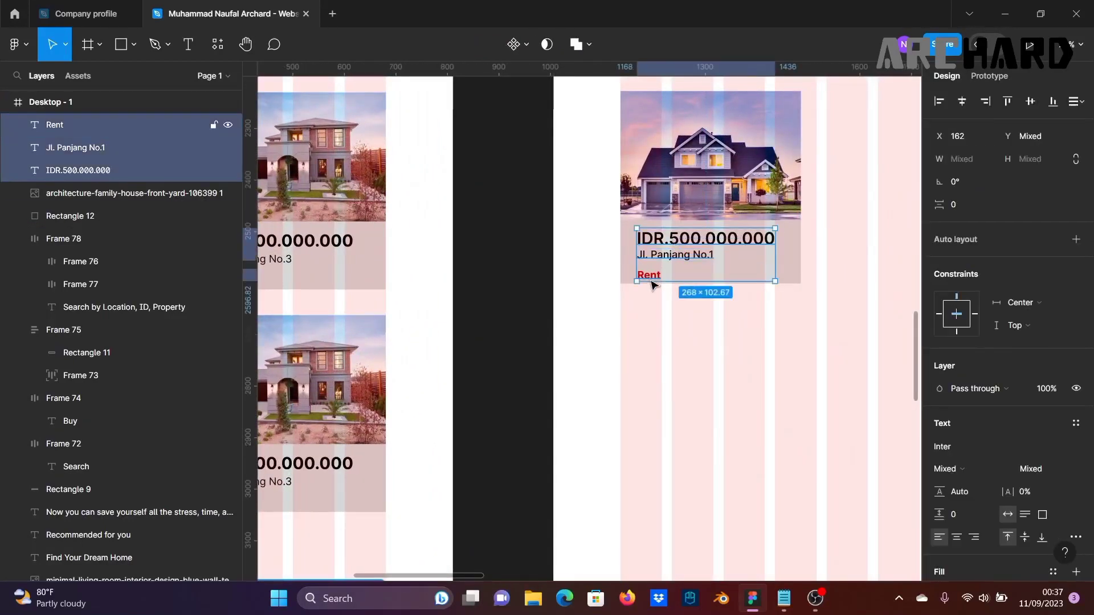
{"action": "key", "text": "shift+a"}
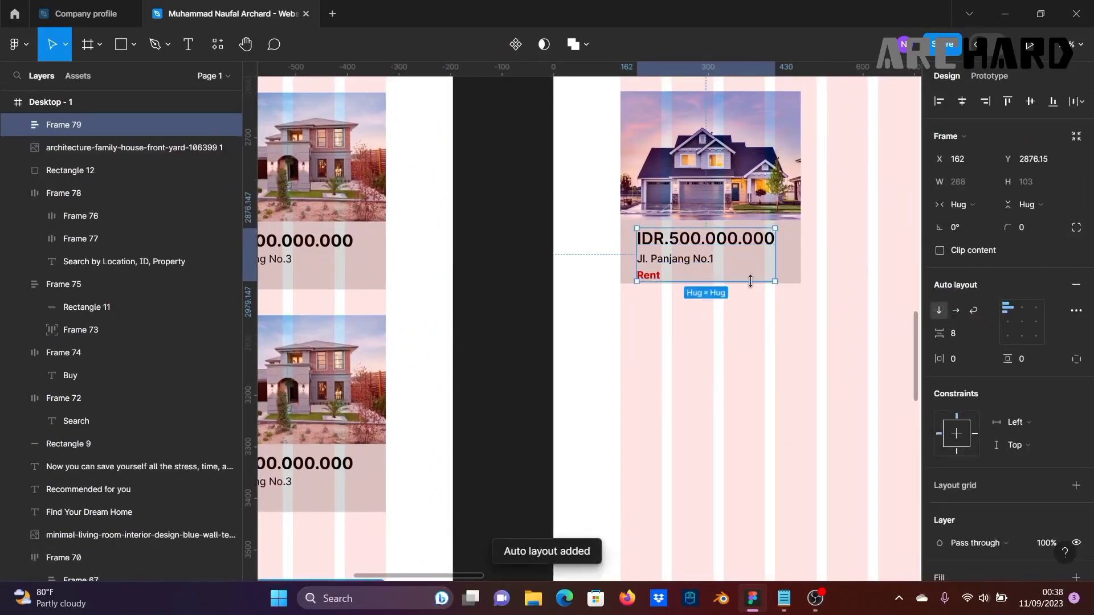
{"action": "left_click", "coordinate": [538, 287]}
{"action": "left_click_drag", "start_coordinate": [679, 259], "coordinate": [663, 259]}
{"action": "left_click_drag", "start_coordinate": [559, 288], "coordinate": [672, 285]}
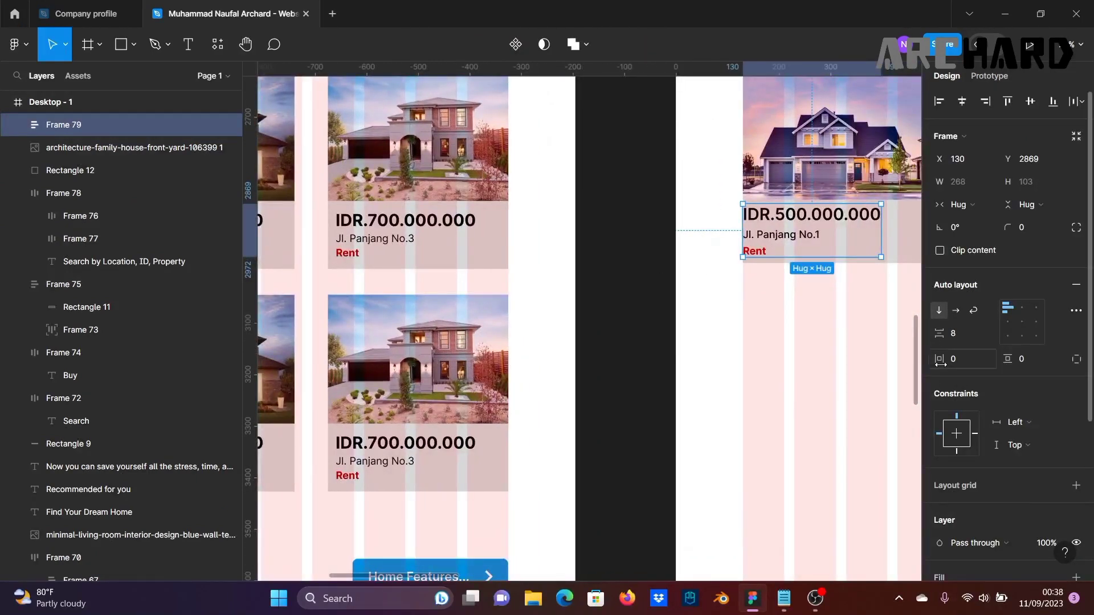
{"action": "left_click_drag", "start_coordinate": [938, 358], "coordinate": [947, 359]}
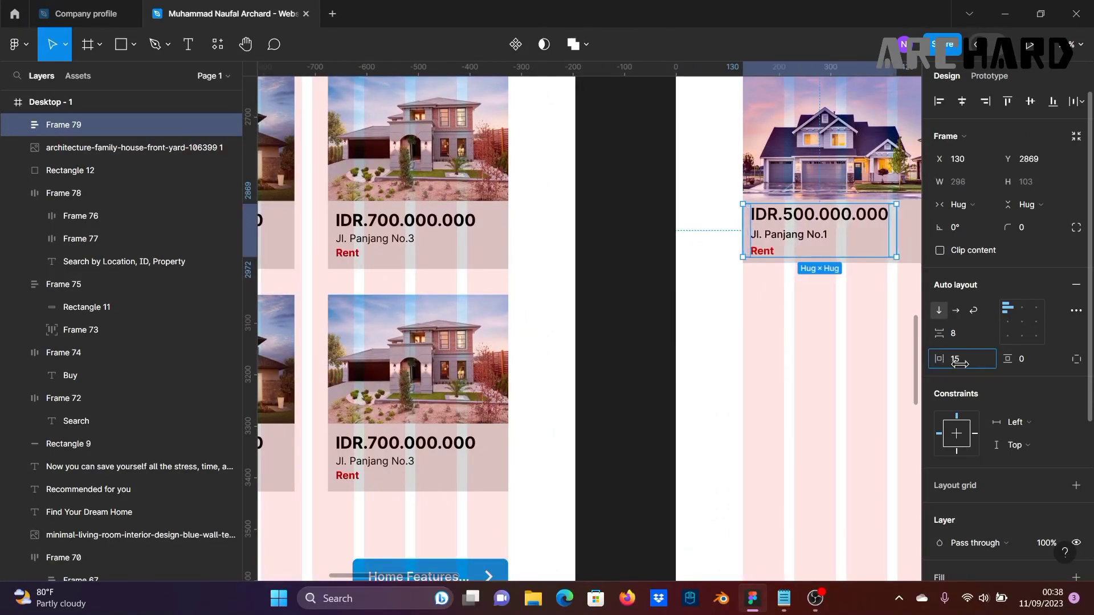
{"action": "left_click", "coordinate": [620, 300]}
{"action": "scroll", "coordinate": [620, 300], "scroll_direction": "down", "scroll_amount": 3}
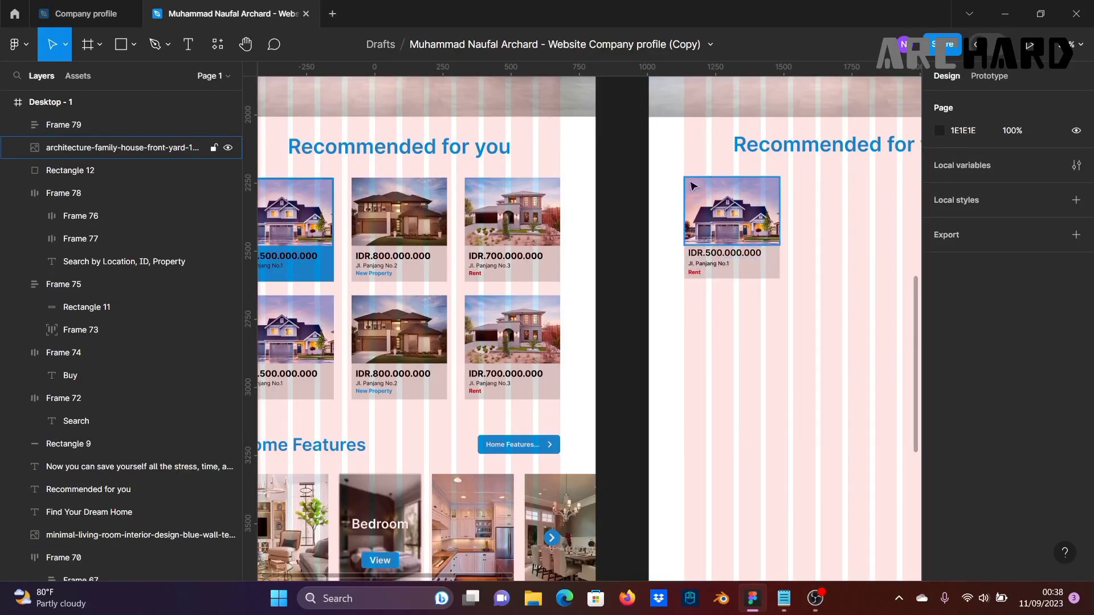
{"action": "scroll", "coordinate": [741, 208], "scroll_direction": "down", "scroll_amount": 2}
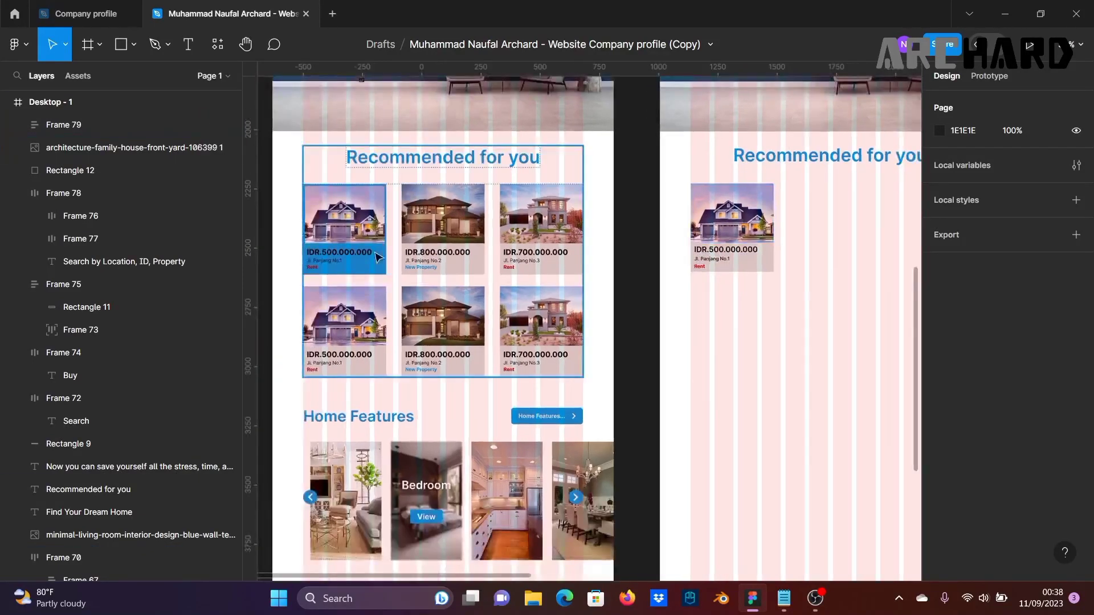
Step: Marquee-select the card's text frame, house image and background together
{"action": "left_click", "coordinate": [704, 190]}
{"action": "scroll", "coordinate": [793, 255], "scroll_direction": "left", "scroll_amount": 2}
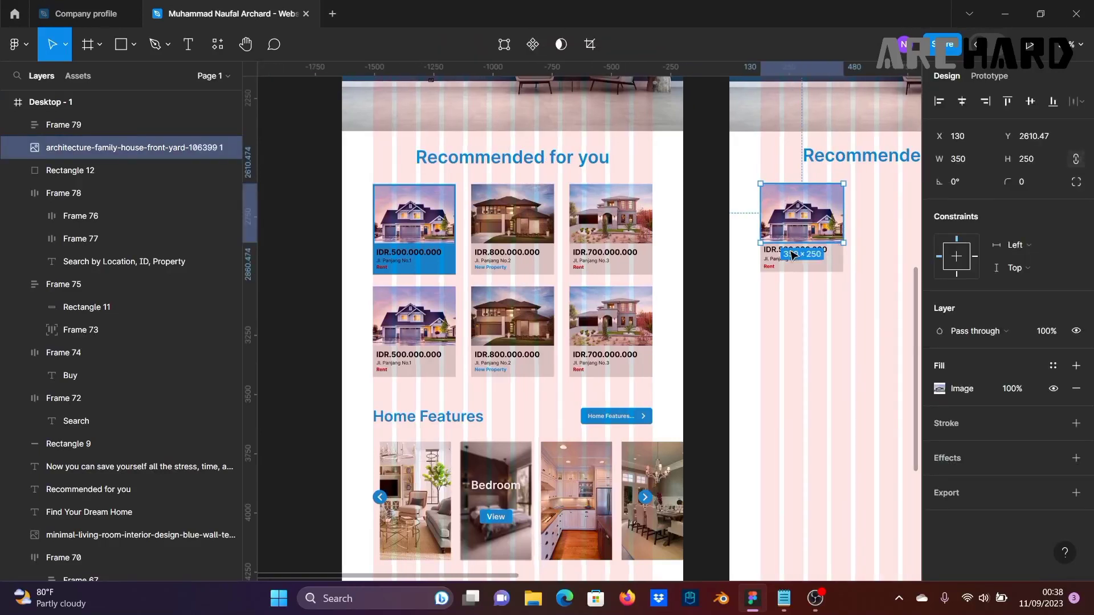
{"action": "left_click", "coordinate": [749, 190]}
{"action": "left_click_drag", "start_coordinate": [744, 169], "coordinate": [871, 301]}
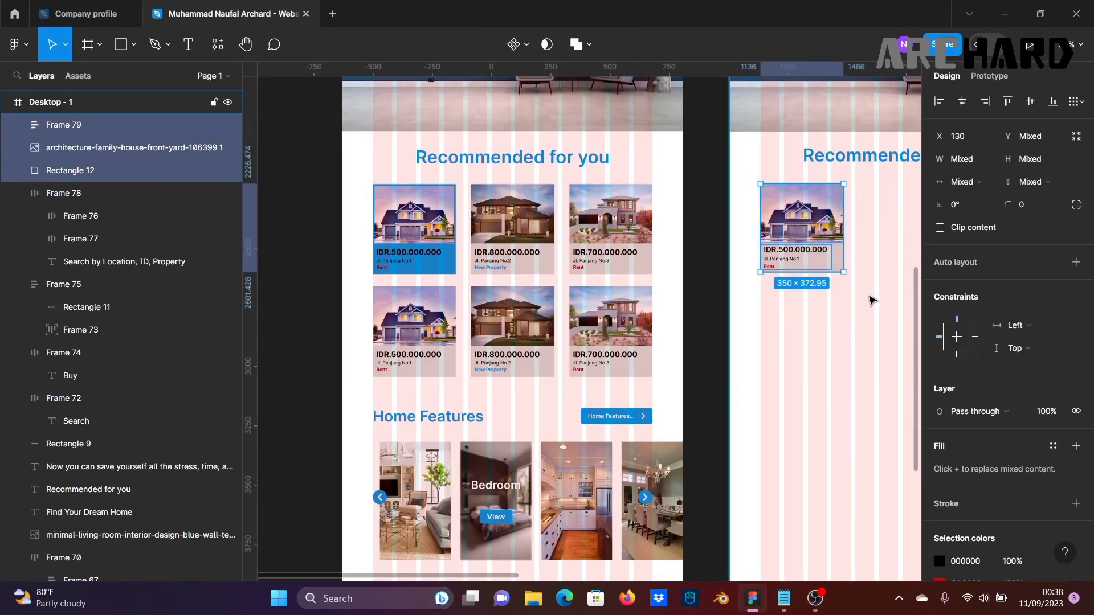
Step: Group the card layers and eyedrop blue 008EDE into the background rectangle's fill
{"action": "key", "text": "ctrl+g"}
{"action": "scroll", "coordinate": [661, 247], "scroll_direction": "right", "scroll_amount": 2}
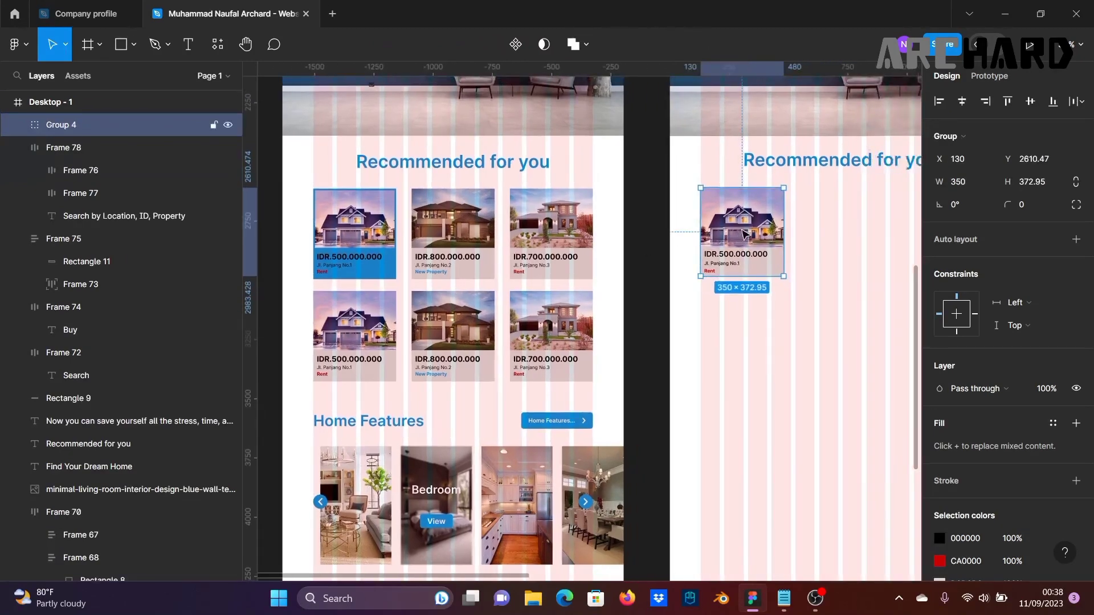
{"action": "scroll", "coordinate": [765, 288], "scroll_direction": "up", "scroll_amount": 1}
{"action": "scroll", "coordinate": [769, 297], "scroll_direction": "up", "scroll_amount": 2}
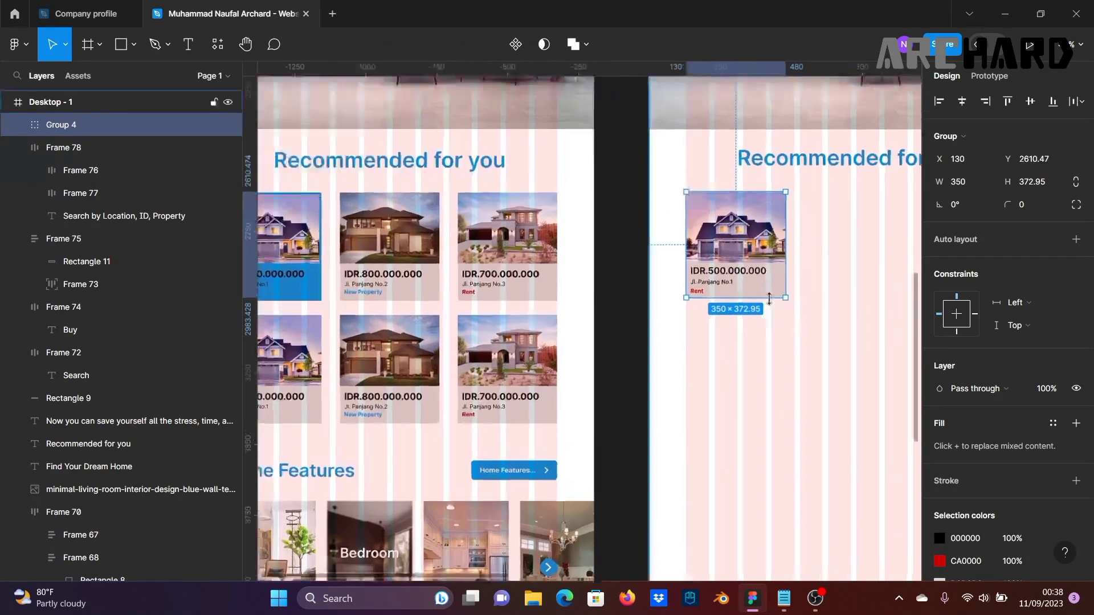
{"action": "double_click", "coordinate": [770, 288]}
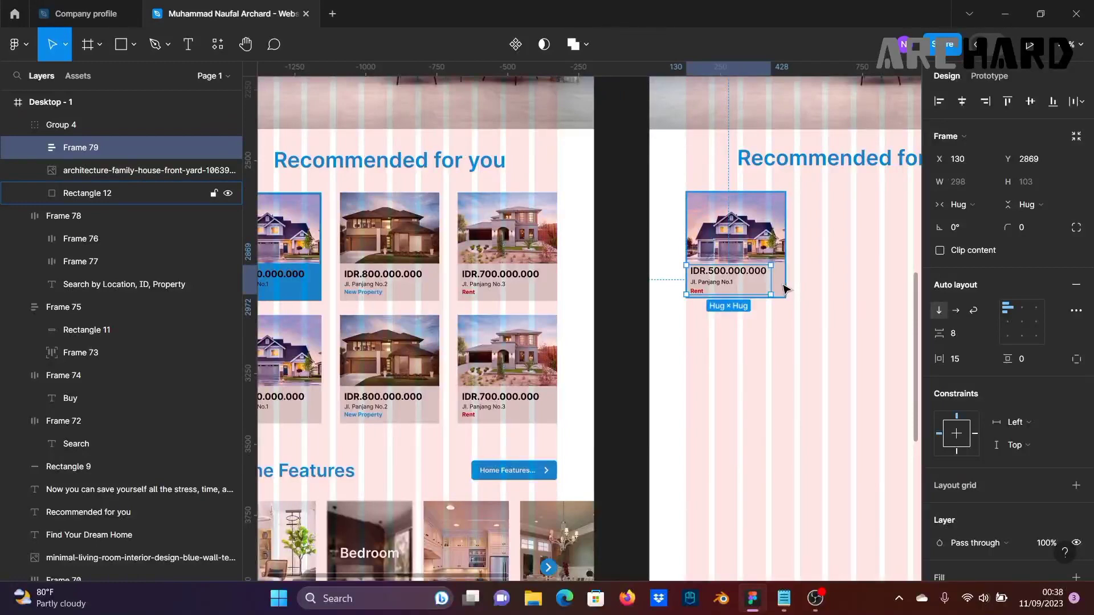
{"action": "left_click", "coordinate": [785, 290]}
{"action": "left_click", "coordinate": [938, 388]}
{"action": "left_click", "coordinate": [772, 411]}
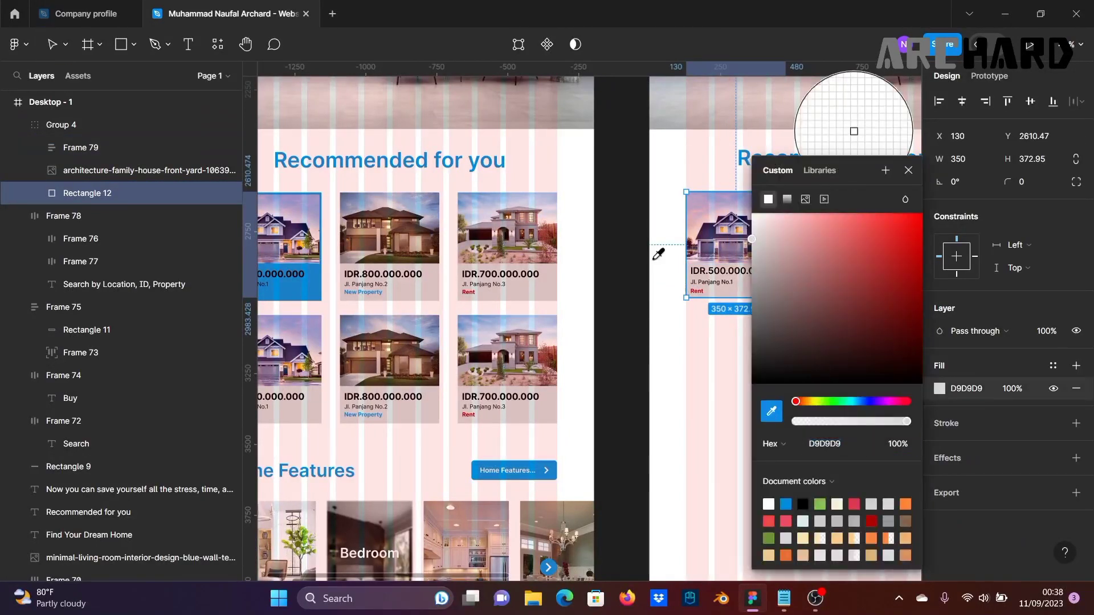
{"action": "scroll", "coordinate": [673, 117], "scroll_direction": "up", "scroll_amount": 5}
{"action": "left_click", "coordinate": [701, 137]}
{"action": "scroll", "coordinate": [674, 306], "scroll_direction": "down", "scroll_amount": 3}
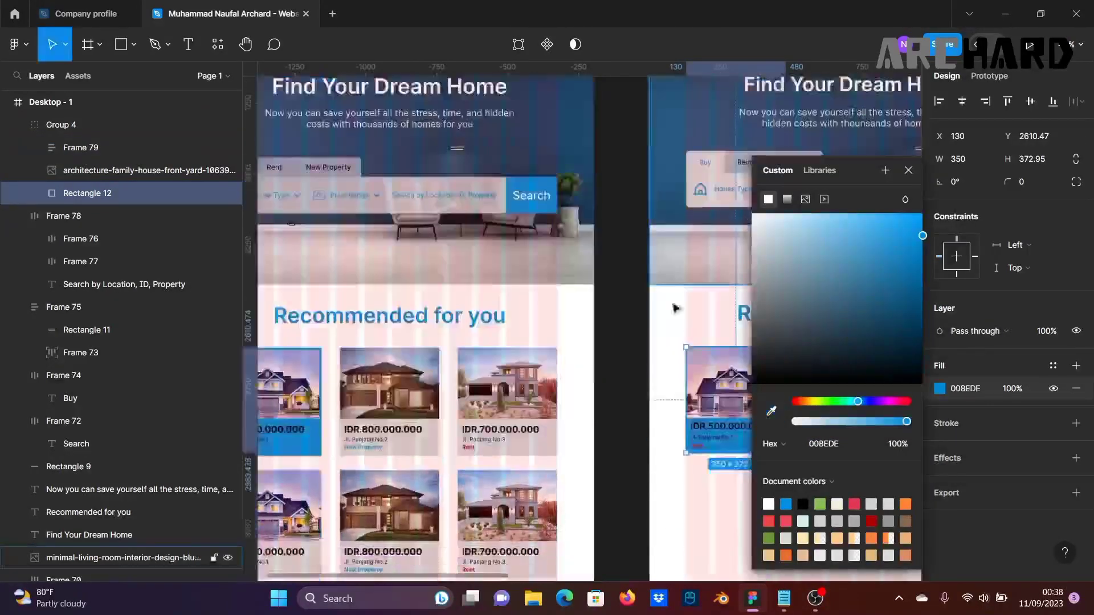
{"action": "left_click", "coordinate": [620, 360]}
Step: Add a 5-weight inside stroke in blue 008EDE to the card group
{"action": "left_click", "coordinate": [786, 446]}
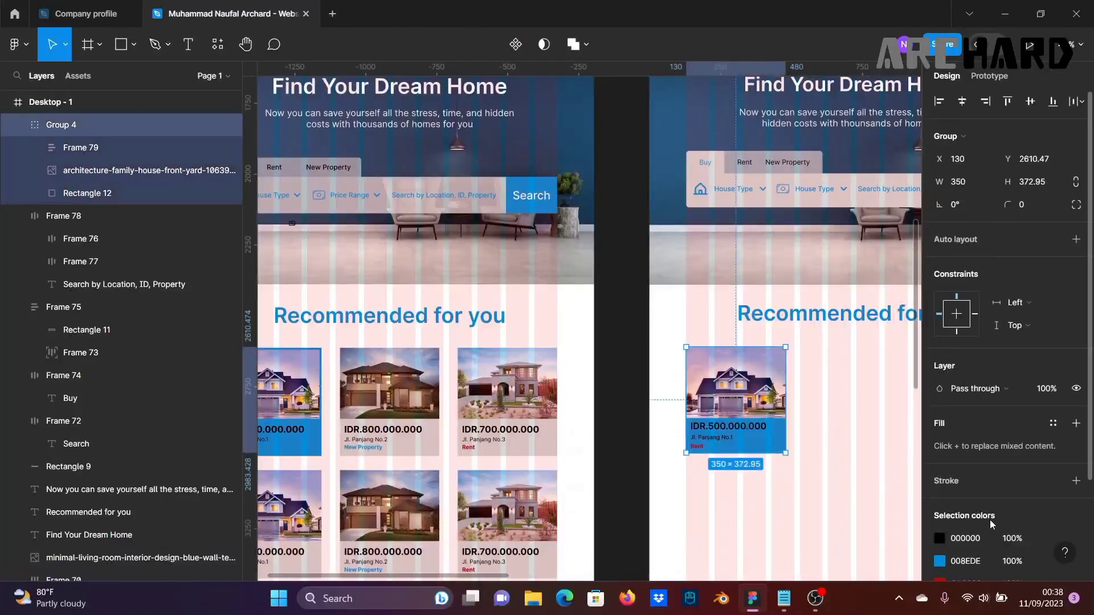
{"action": "left_click", "coordinate": [1076, 355]}
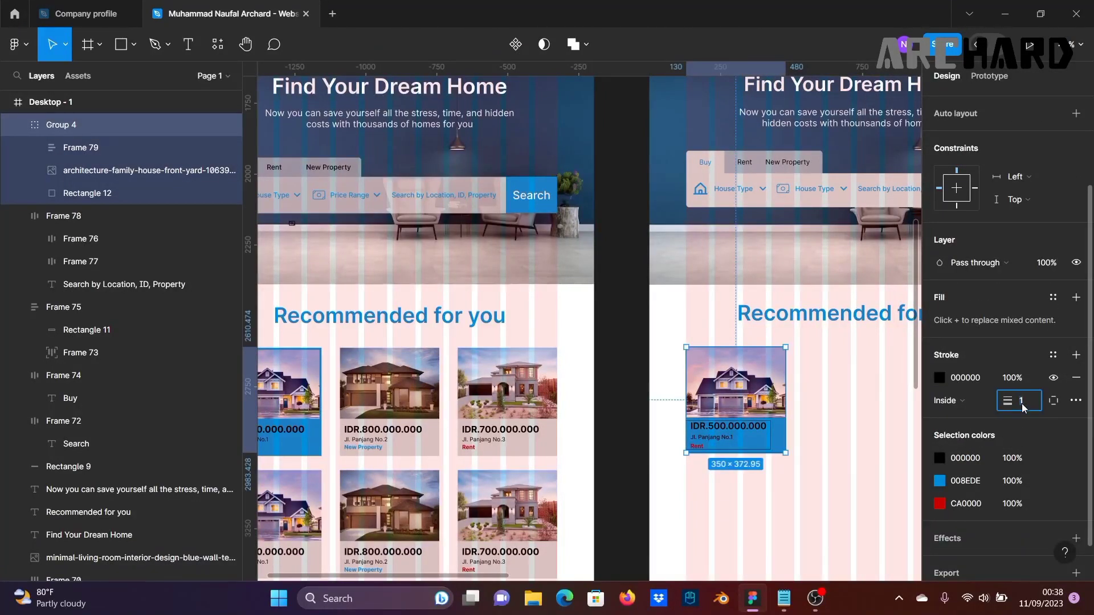
{"action": "key", "text": "Return"}
{"action": "left_click", "coordinate": [940, 378]}
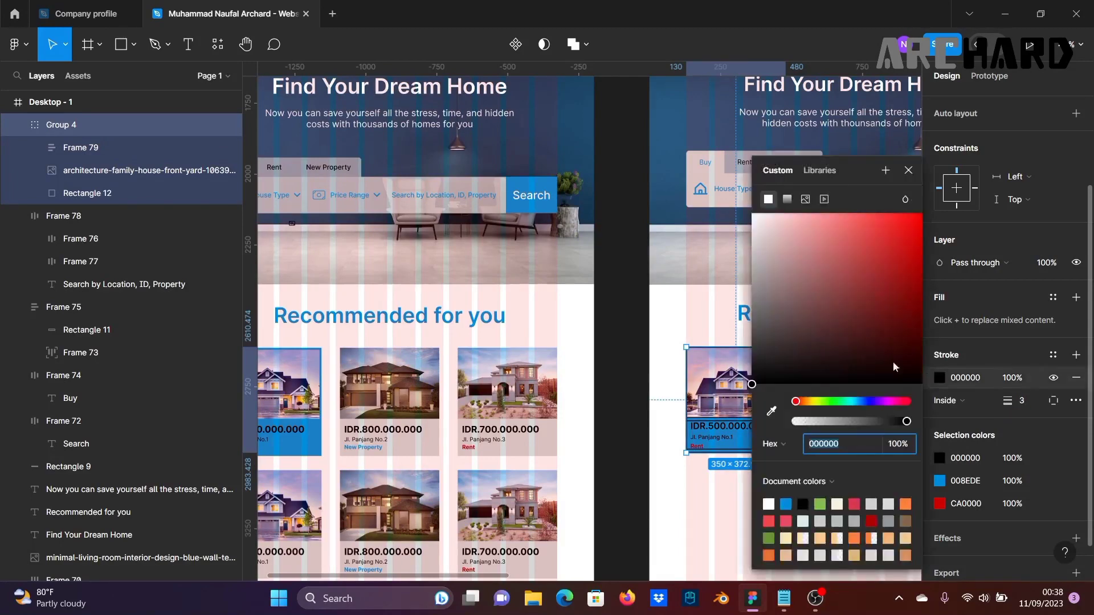
{"action": "left_click", "coordinate": [772, 411]}
{"action": "left_click", "coordinate": [742, 443]}
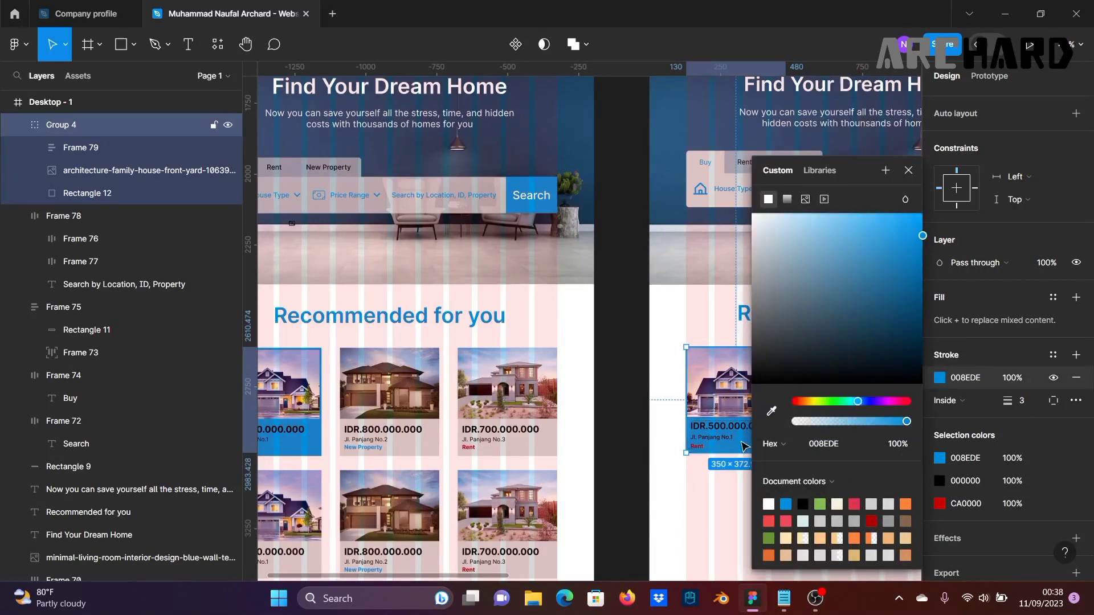
{"action": "left_click", "coordinate": [616, 433]}
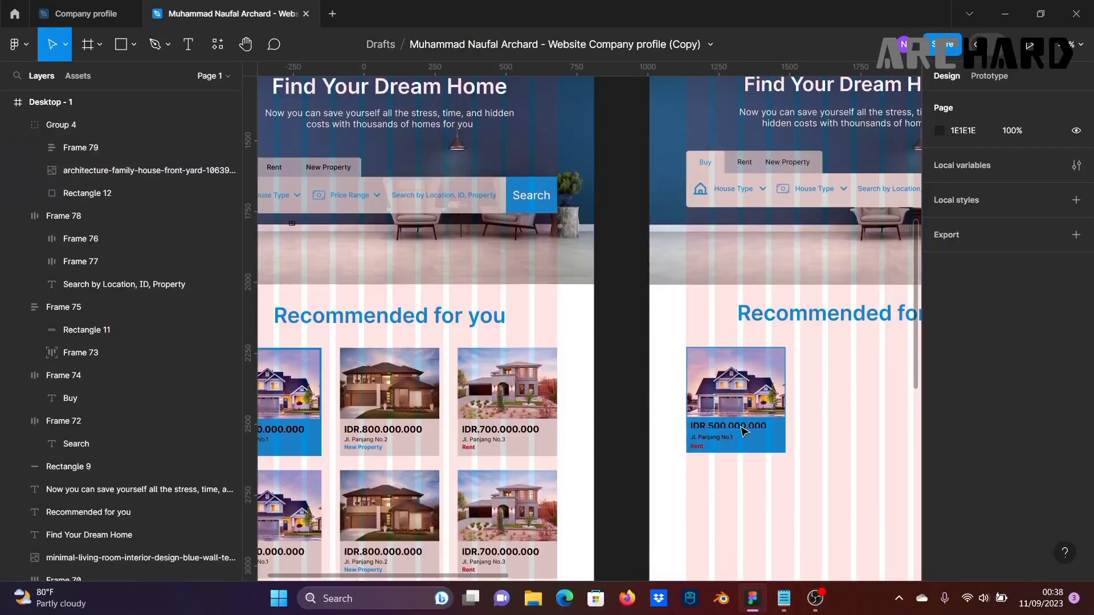
{"action": "scroll", "coordinate": [818, 399], "scroll_direction": "down", "scroll_amount": 1}
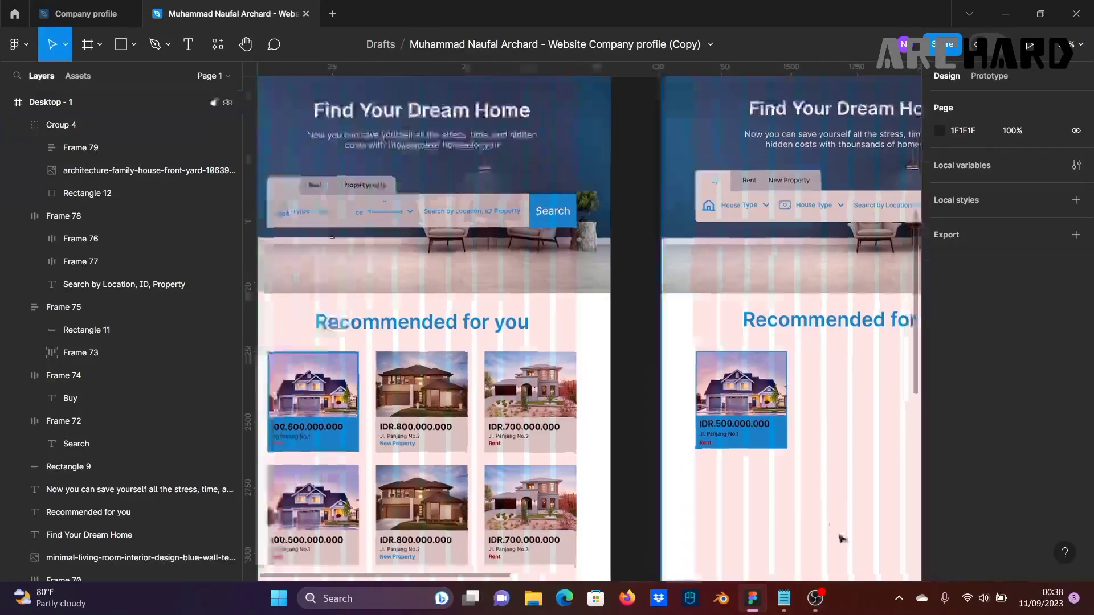
{"action": "left_click", "coordinate": [783, 438]}
{"action": "scroll", "coordinate": [1020, 456], "scroll_direction": "down", "scroll_amount": 3}
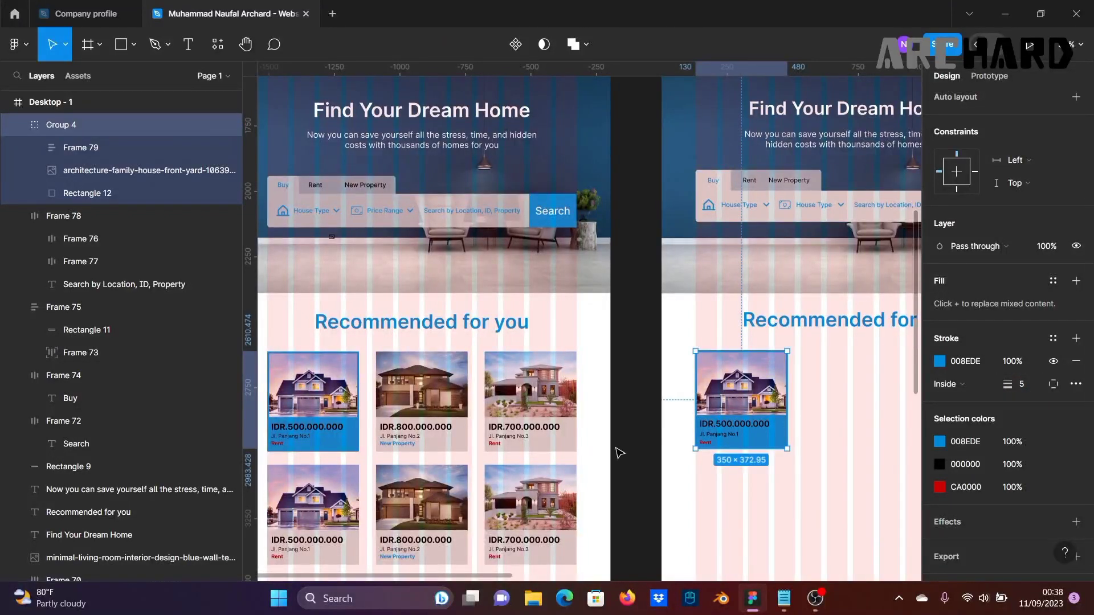
Step: Alt-drag the blue card twice to make a row of three cards
{"action": "left_click", "coordinate": [637, 452]}
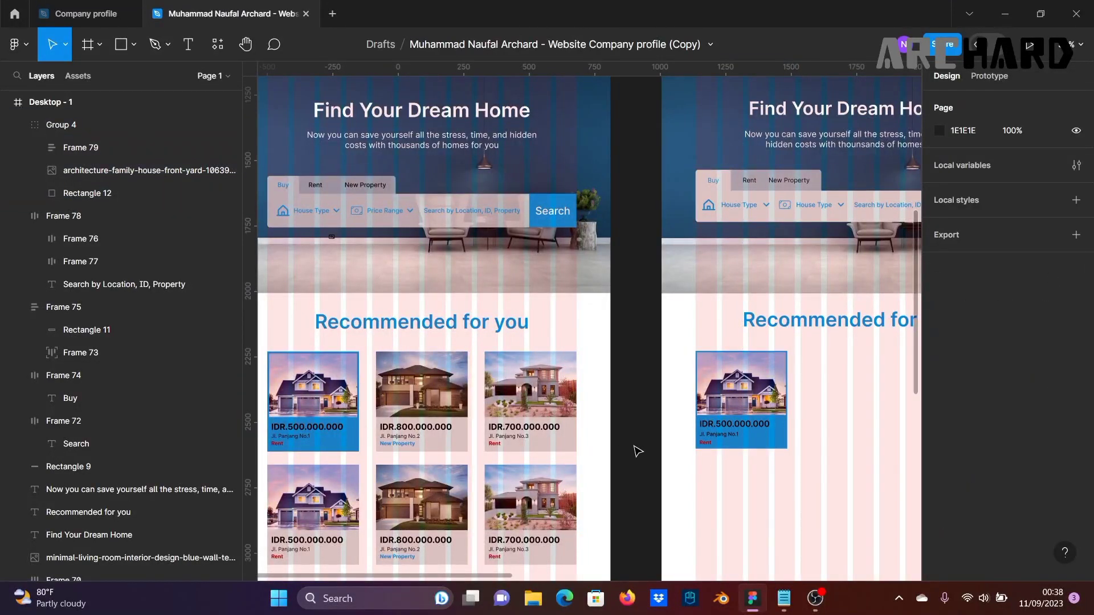
{"action": "scroll", "coordinate": [637, 451], "scroll_direction": "down", "scroll_amount": 2}
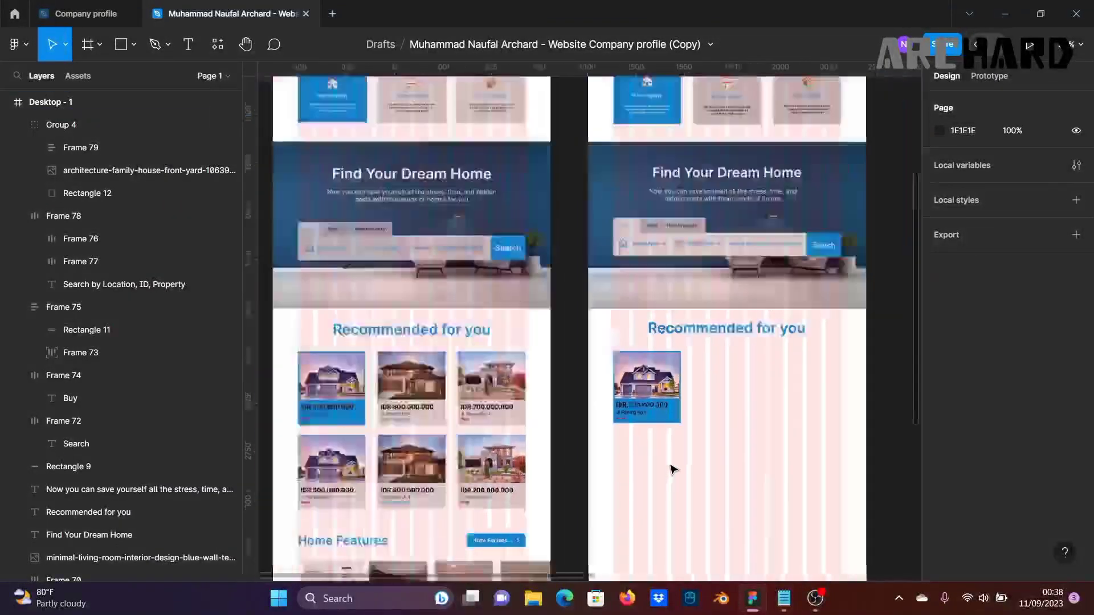
{"action": "left_click", "coordinate": [646, 414]}
{"action": "left_click_drag", "start_coordinate": [643, 413], "coordinate": [799, 414], "text": "alt"}
{"action": "left_click", "coordinate": [564, 420]}
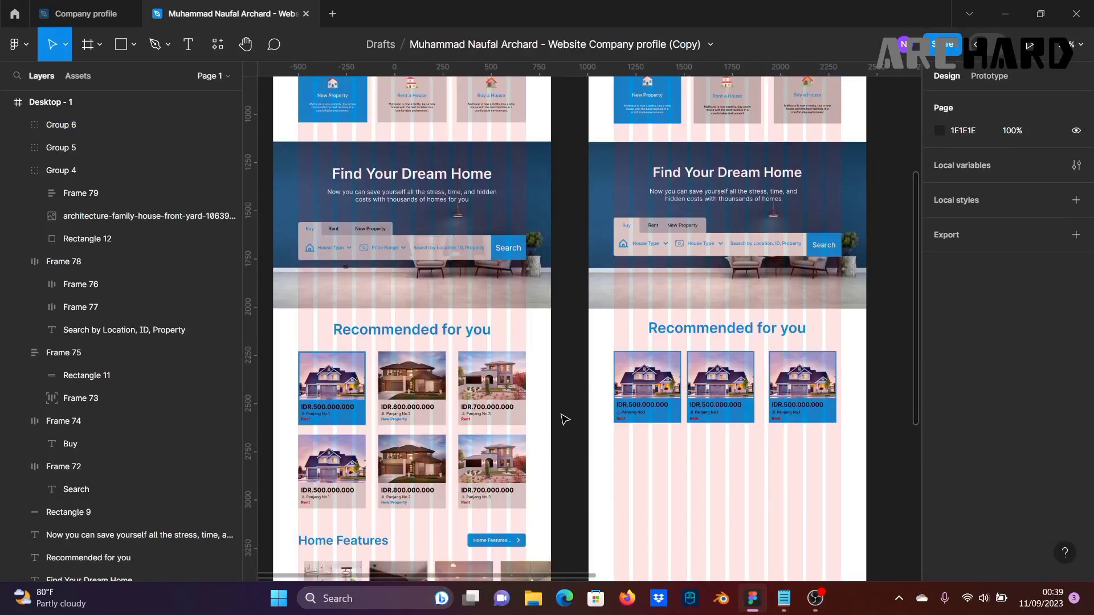
Step: Wrap the three cards in a horizontal auto-layout frame with 64 spacing
{"action": "scroll", "coordinate": [691, 449], "scroll_direction": "up", "scroll_amount": 5}
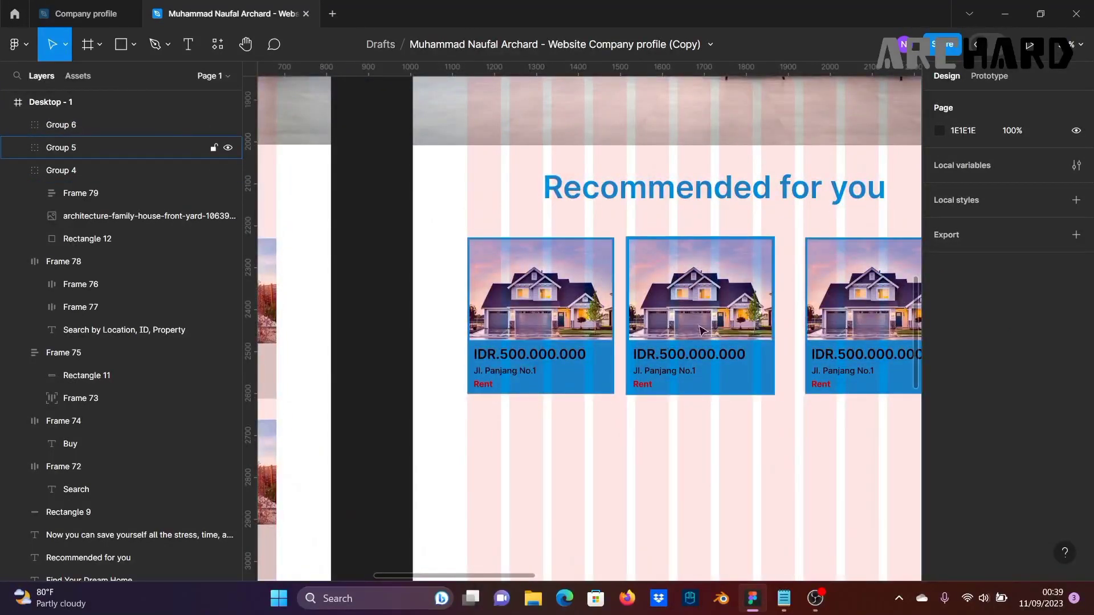
{"action": "scroll", "coordinate": [810, 360], "scroll_direction": "down", "scroll_amount": 3}
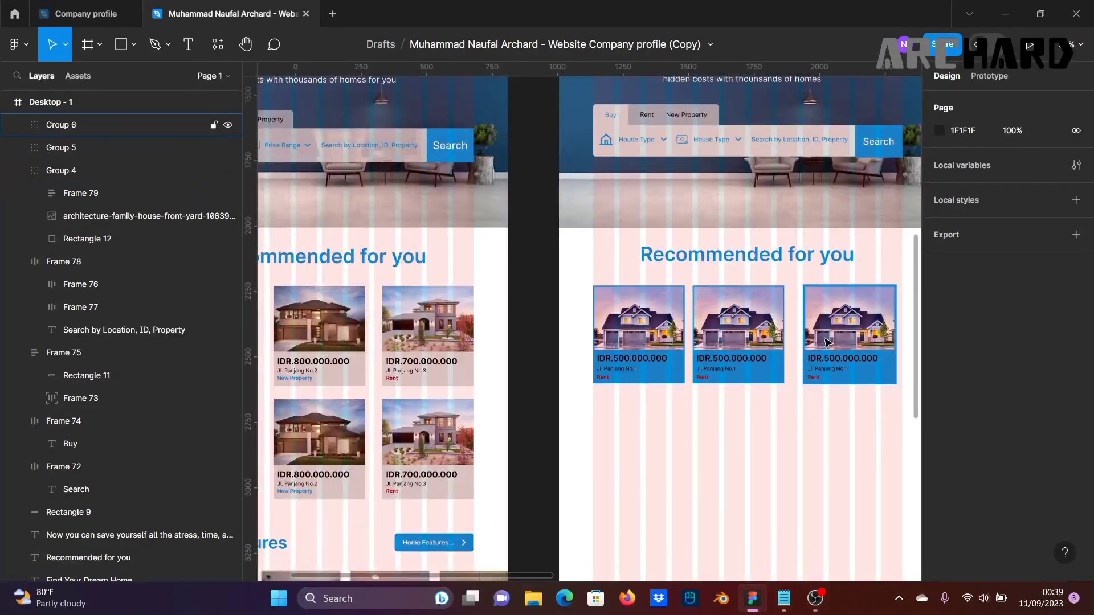
{"action": "left_click", "coordinate": [675, 342]}
{"action": "left_click", "coordinate": [719, 344], "text": "shift"}
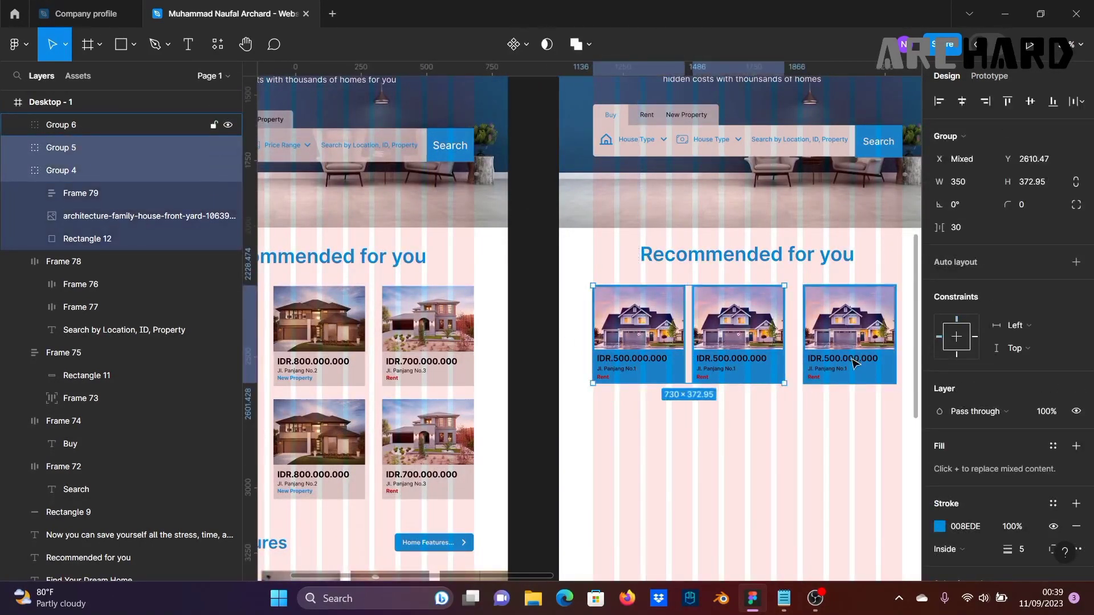
{"action": "left_click", "coordinate": [882, 370], "text": "shift"}
{"action": "left_click", "coordinate": [1076, 261]}
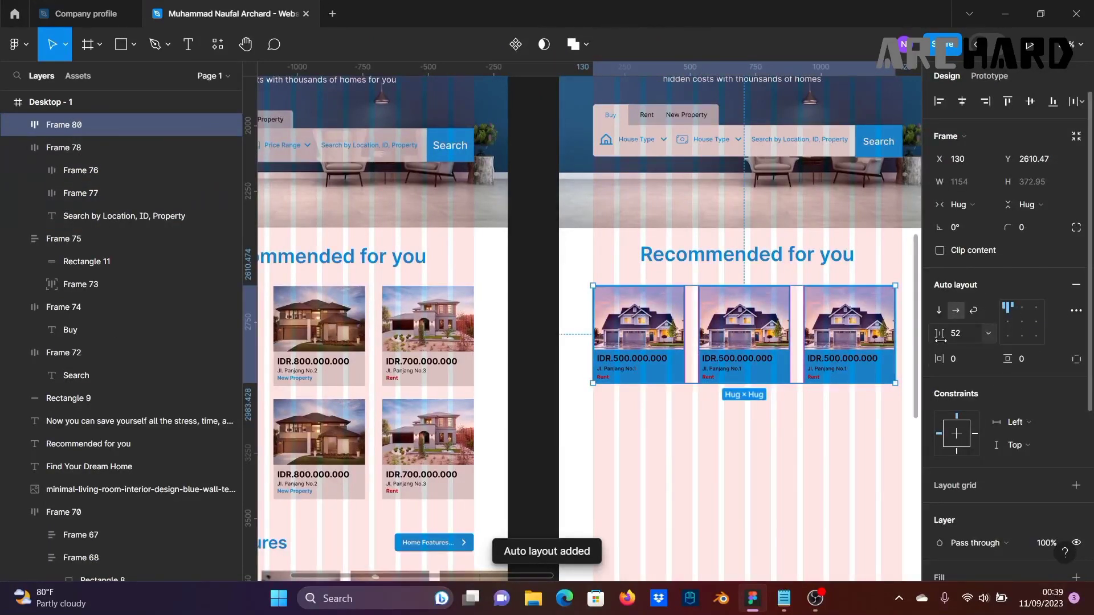
{"action": "left_click_drag", "start_coordinate": [940, 342], "coordinate": [957, 345]}
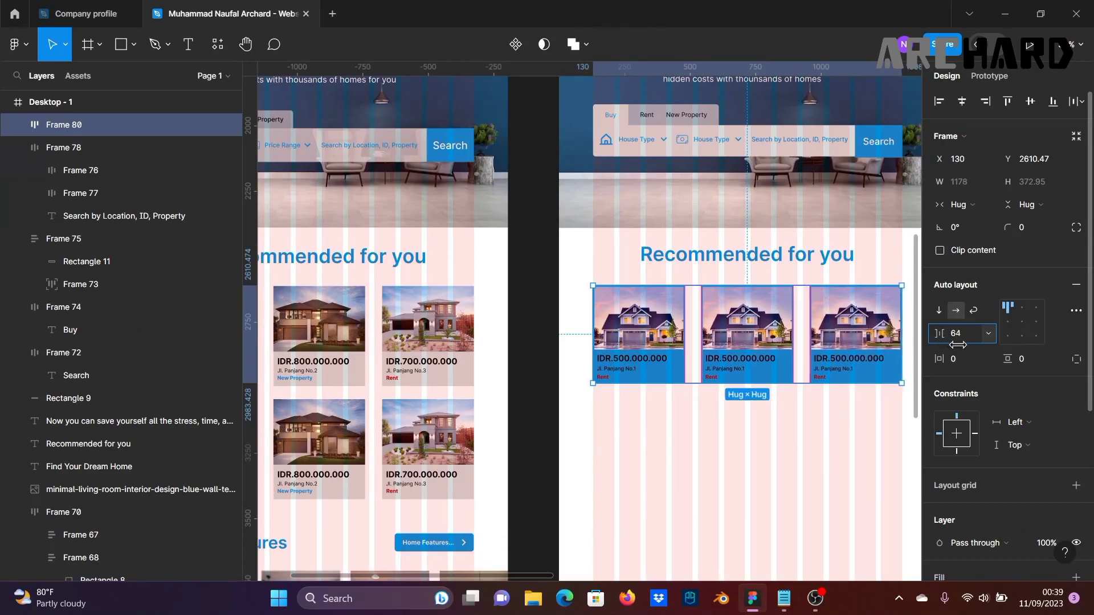
{"action": "left_click", "coordinate": [577, 348]}
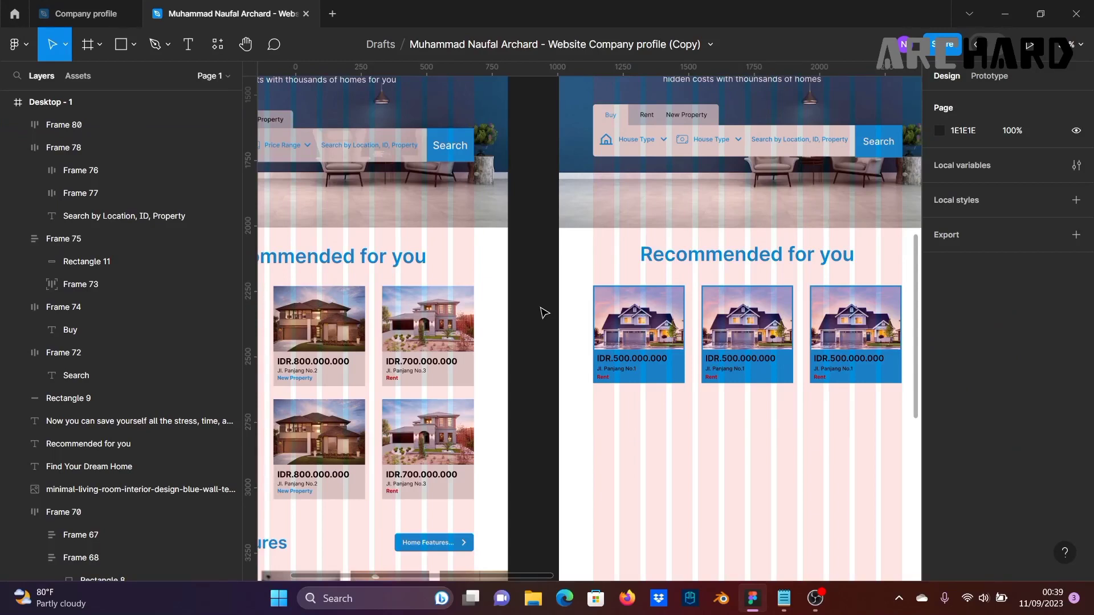
Step: Try a lighter colour on the middle and third cards, then undo back to blue
{"action": "double_click", "coordinate": [785, 378]}
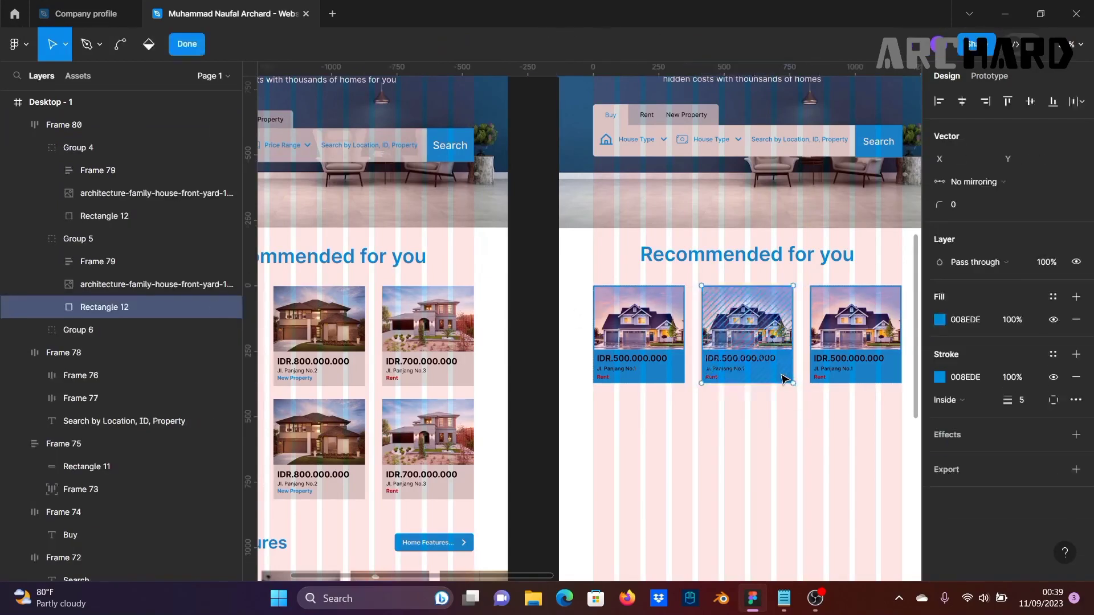
{"action": "key", "text": "Escape"}
{"action": "left_click", "coordinate": [875, 373], "text": "shift"}
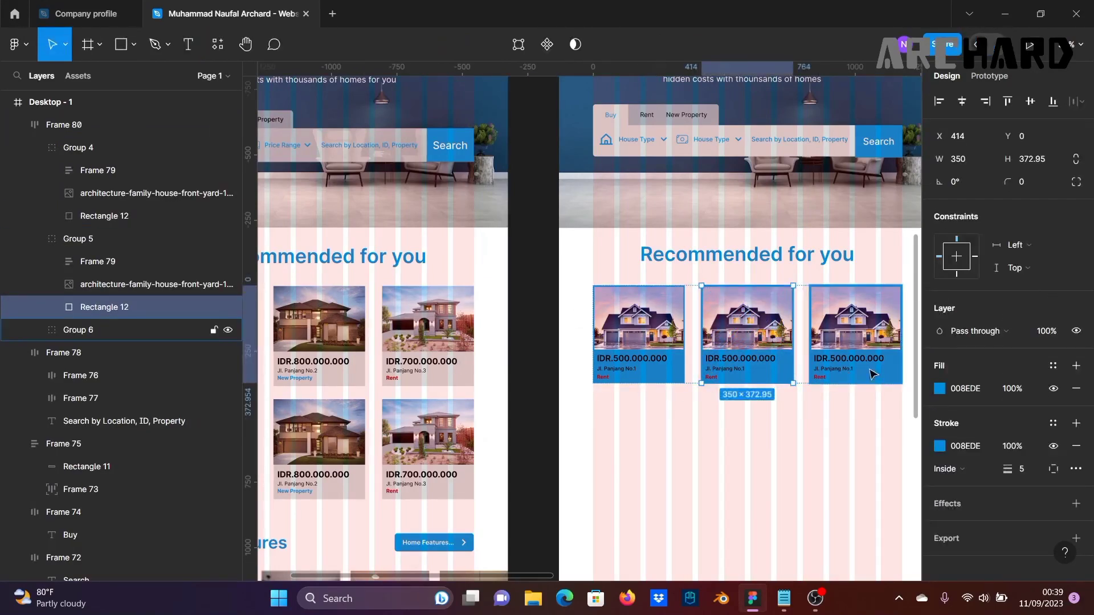
{"action": "left_click", "coordinate": [940, 482]}
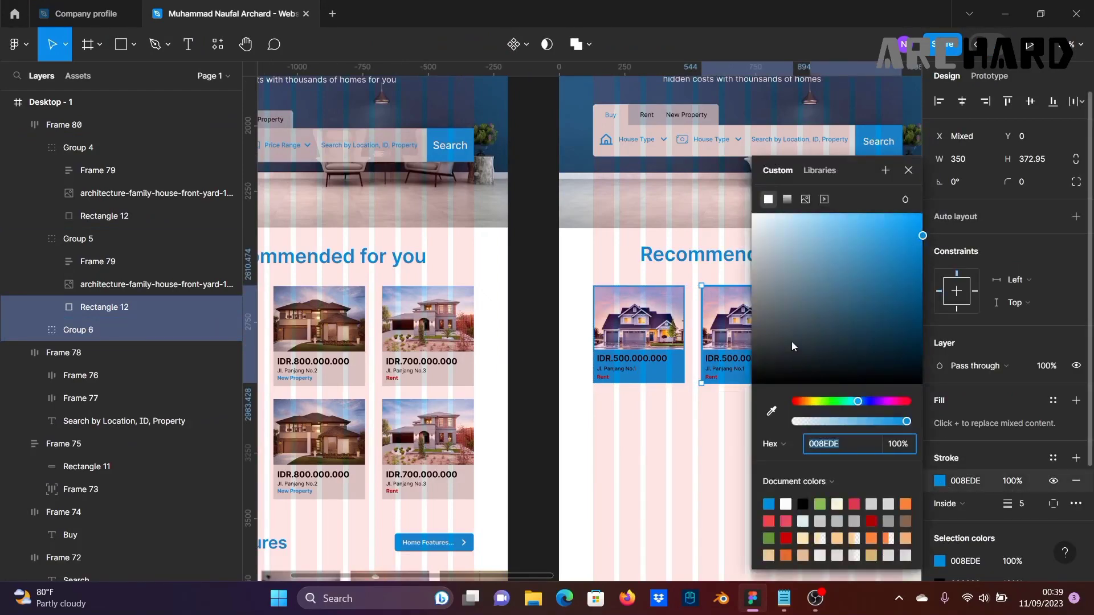
{"action": "left_click_drag", "start_coordinate": [792, 347], "coordinate": [690, 188]}
{"action": "key", "text": "ctrl+z"}
{"action": "left_click", "coordinate": [910, 171]}
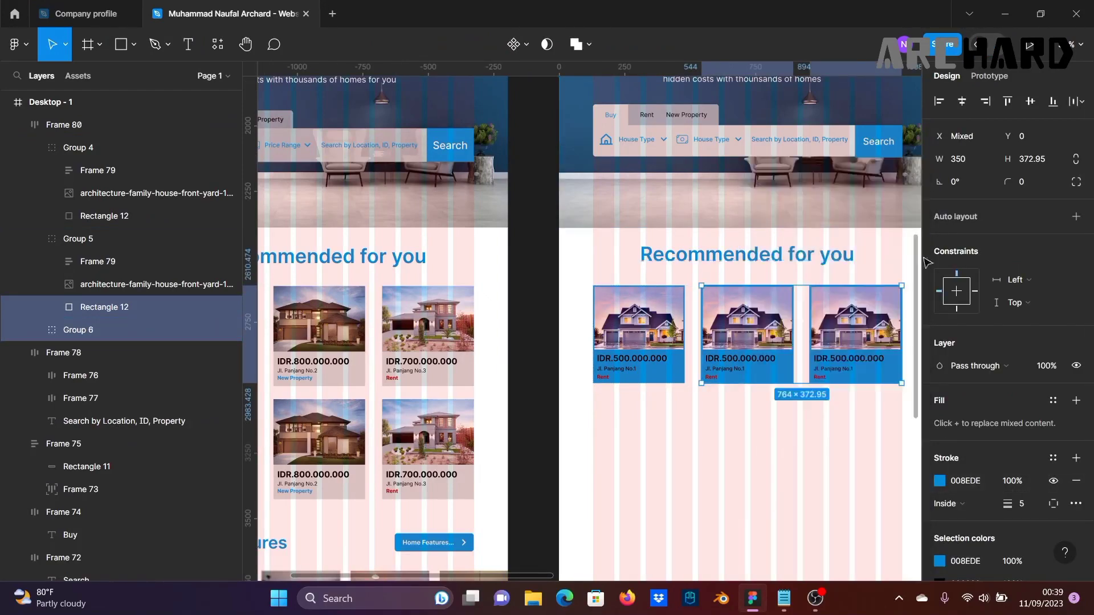
{"action": "scroll", "coordinate": [958, 319], "scroll_direction": "down", "scroll_amount": 3}
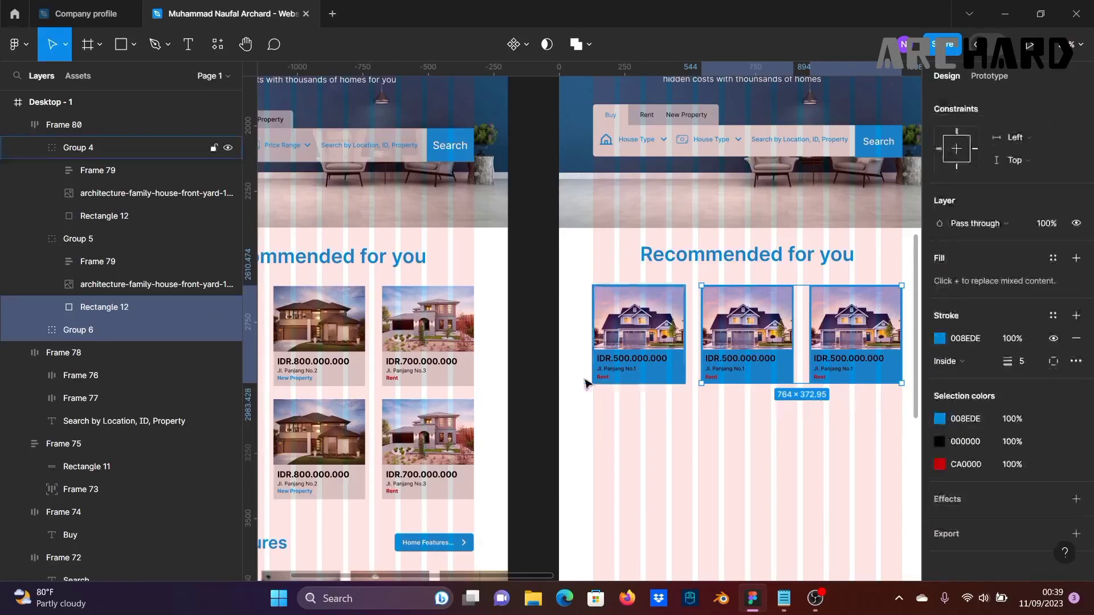
{"action": "key", "text": "Escape"}
Step: Change the middle card's blue to light grey CDCDCD
{"action": "left_click", "coordinate": [769, 381]}
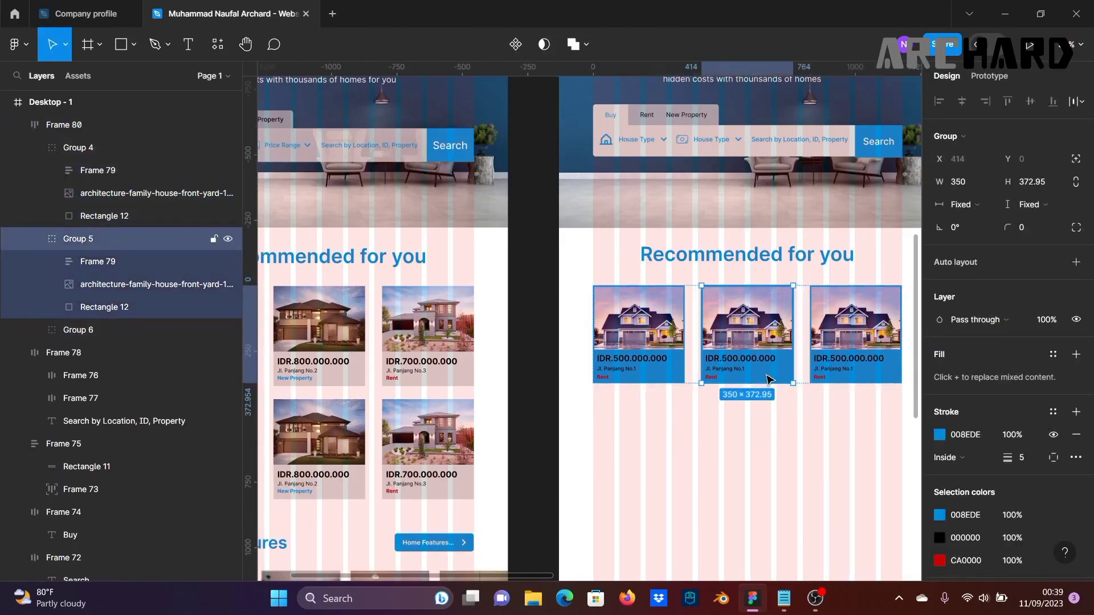
{"action": "left_click", "coordinate": [939, 516]}
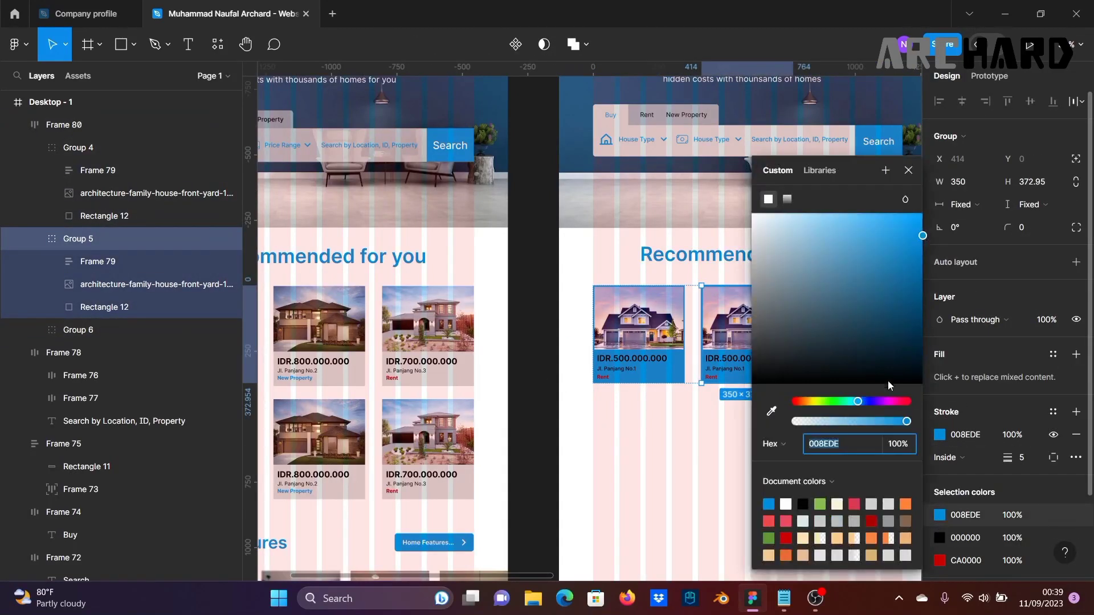
{"action": "mouse_move", "coordinate": [891, 386]}
{"action": "left_mouse_down"}
{"action": "mouse_move", "coordinate": [779, 262]}
{"action": "mouse_move", "coordinate": [755, 245]}
{"action": "mouse_move", "coordinate": [750, 254]}
{"action": "left_mouse_up"}
{"action": "left_click", "coordinate": [908, 170]}
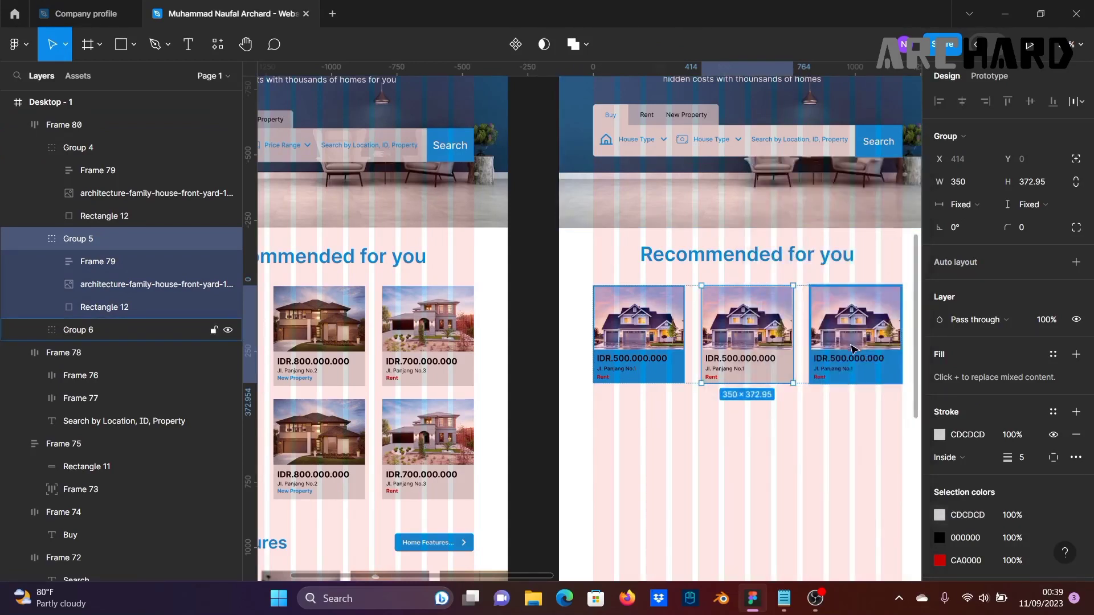
Step: Eyedrop the middle card's grey CDCDCD onto the third card
{"action": "double_click", "coordinate": [881, 380]}
{"action": "left_click", "coordinate": [525, 425]}
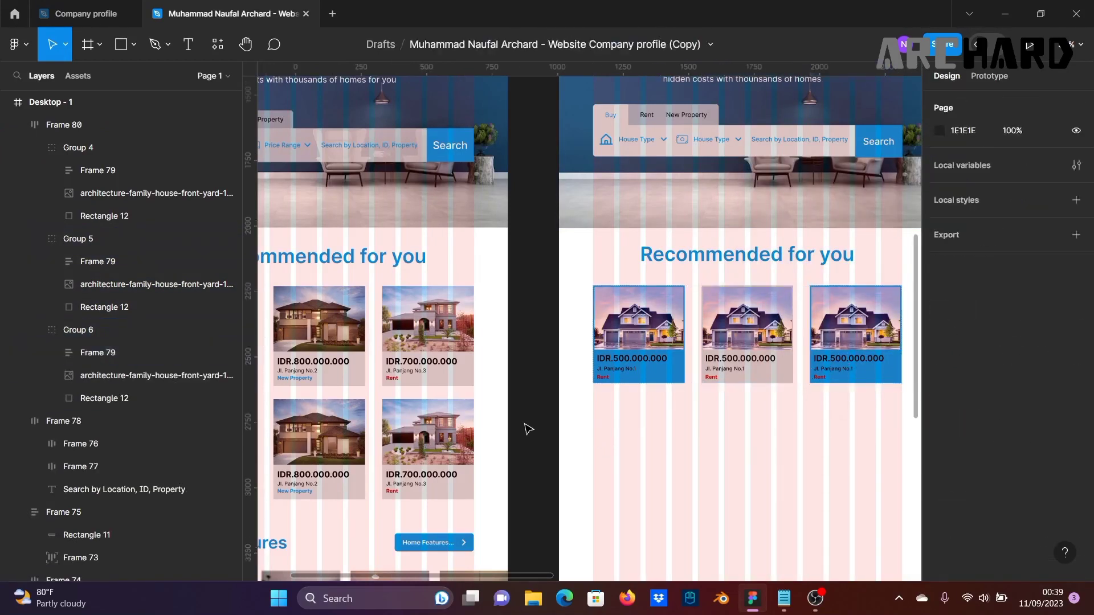
{"action": "double_click", "coordinate": [889, 377]}
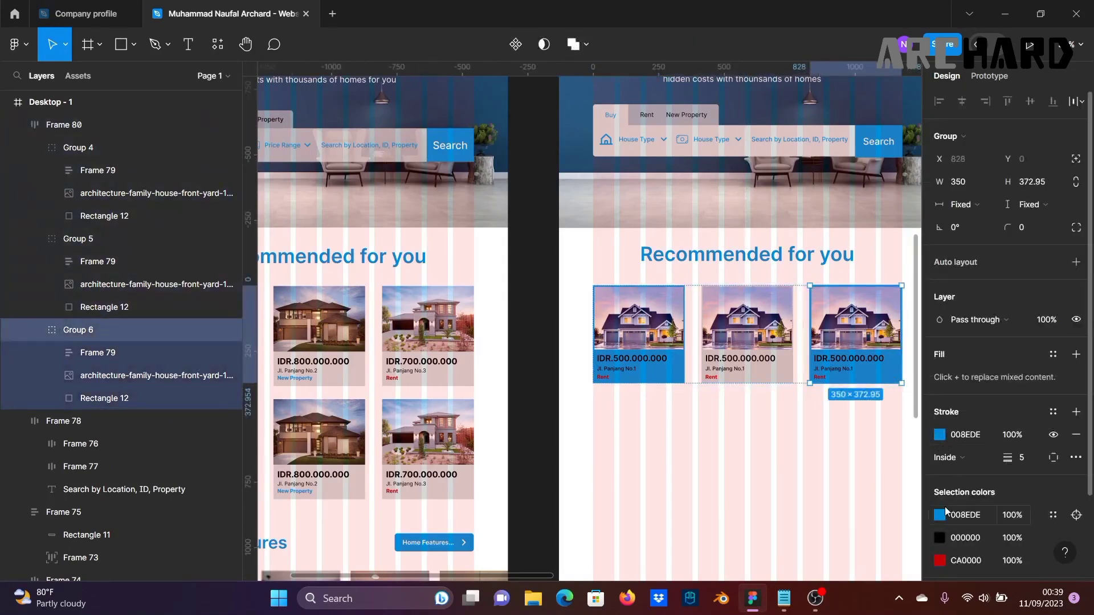
{"action": "left_click", "coordinate": [940, 515]}
{"action": "left_click", "coordinate": [772, 412]}
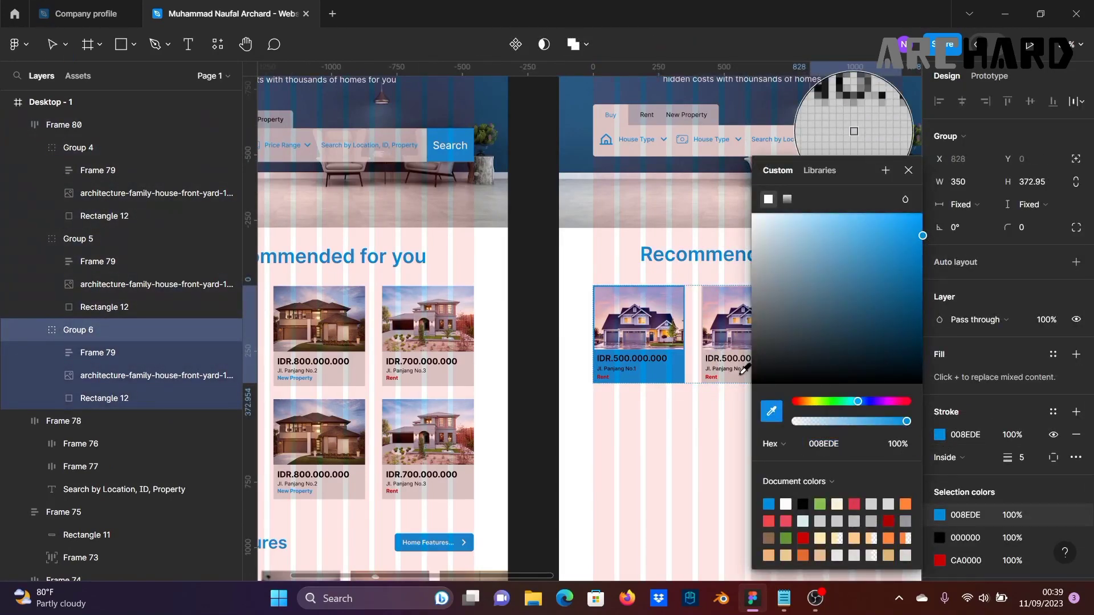
{"action": "left_click", "coordinate": [743, 370]}
{"action": "left_click", "coordinate": [535, 348]}
{"action": "scroll", "coordinate": [608, 349], "scroll_direction": "down", "scroll_amount": 3}
{"action": "left_click_drag", "start_coordinate": [669, 368], "coordinate": [785, 302]}
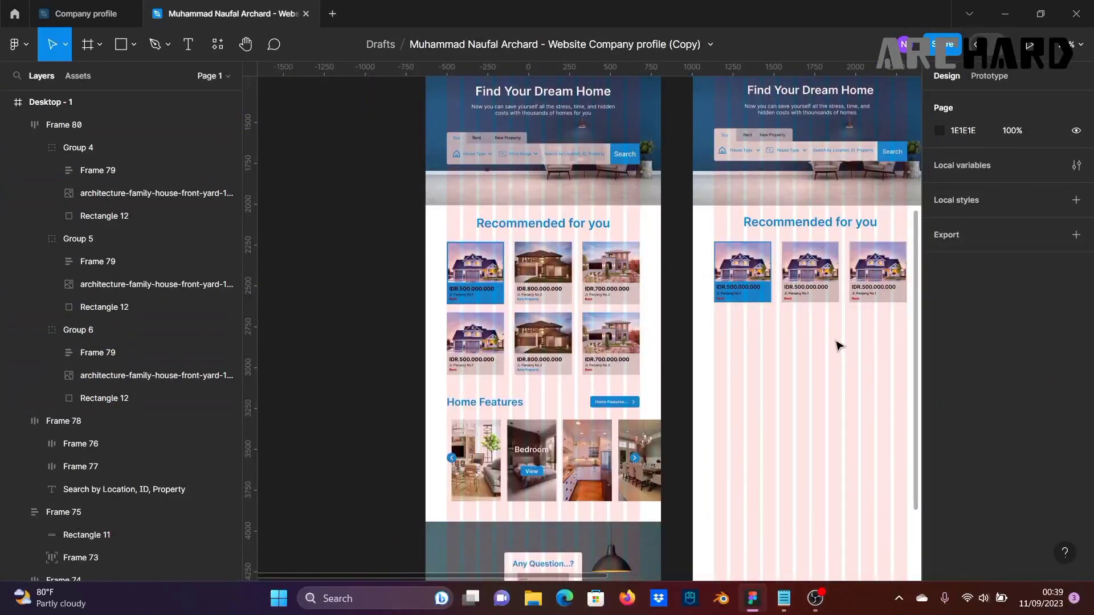
Step: Duplicate the three-card row Frame 80 directly beneath the original
{"action": "left_click_drag", "start_coordinate": [838, 344], "coordinate": [696, 278]}
{"action": "left_click", "coordinate": [785, 295]}
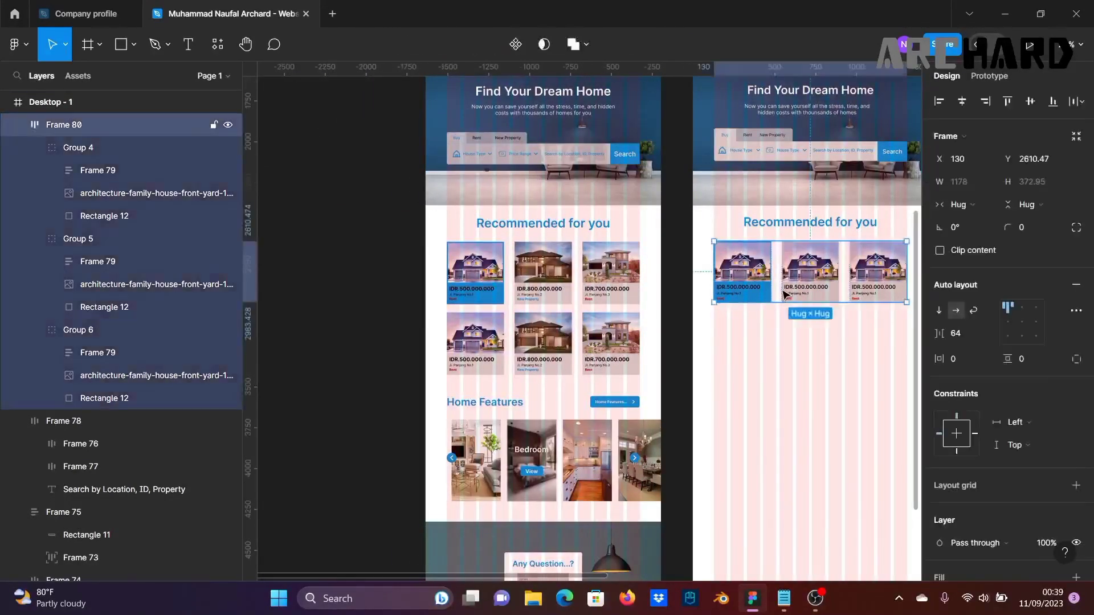
{"action": "left_click_drag", "start_coordinate": [801, 271], "coordinate": [802, 329]}
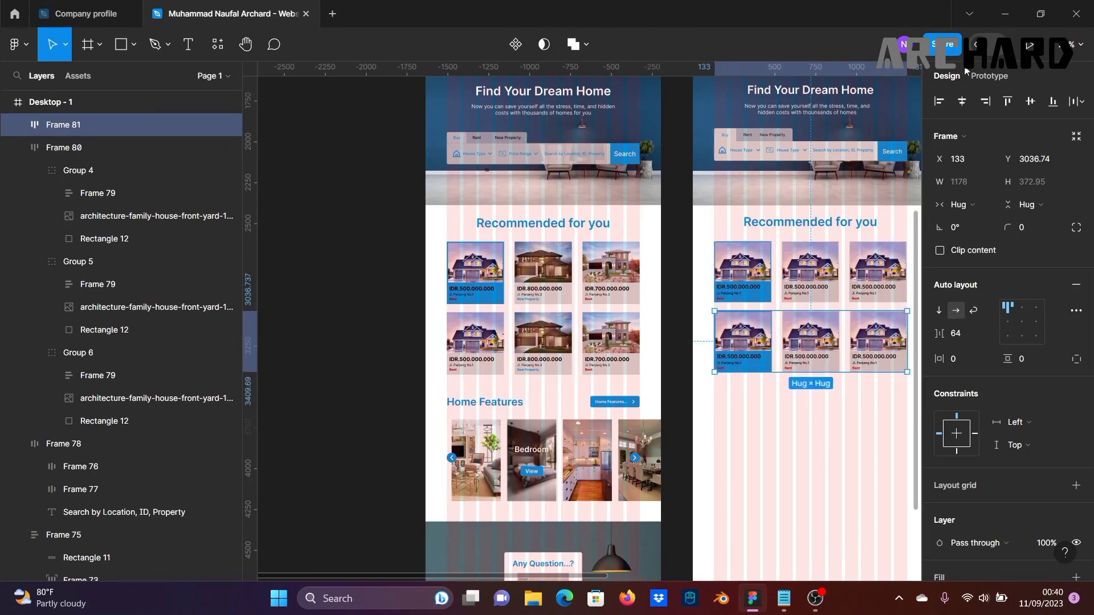
{"action": "left_click", "coordinate": [689, 320]}
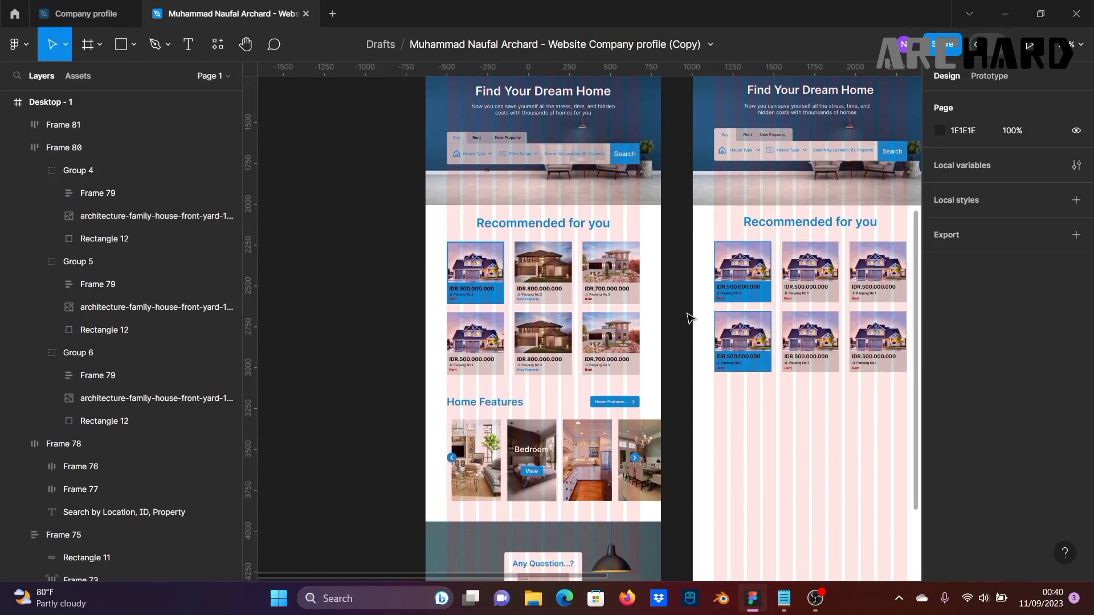
Step: Stack both card rows in a vertical auto layout, Frame 82, spaced 53
{"action": "left_click", "coordinate": [796, 290]}
{"action": "left_click", "coordinate": [819, 356], "text": "shift"}
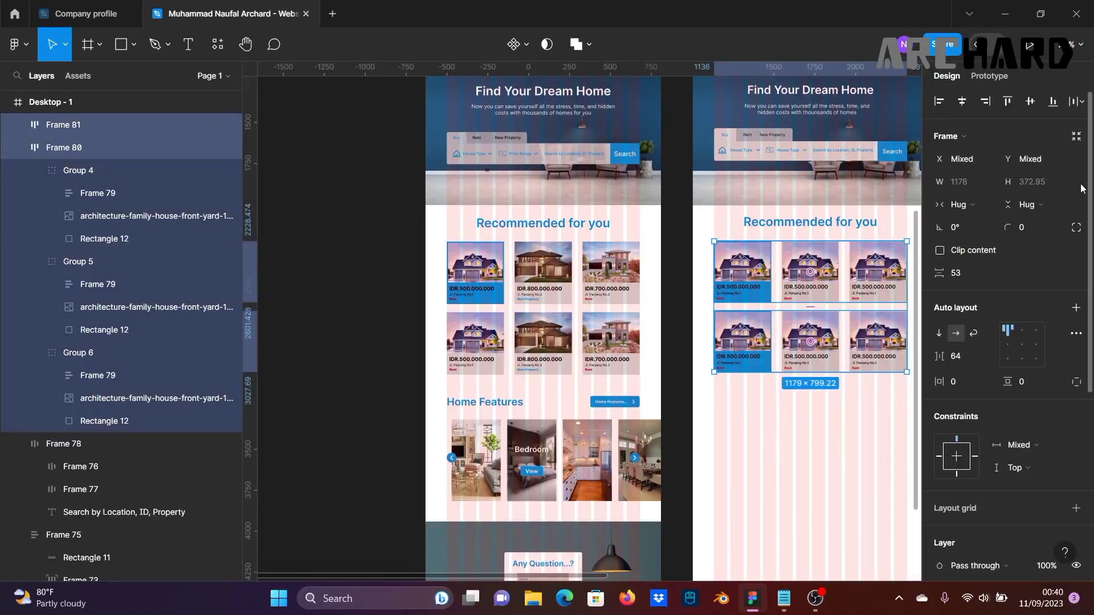
{"action": "left_click", "coordinate": [1076, 308]}
{"action": "left_click", "coordinate": [688, 331]}
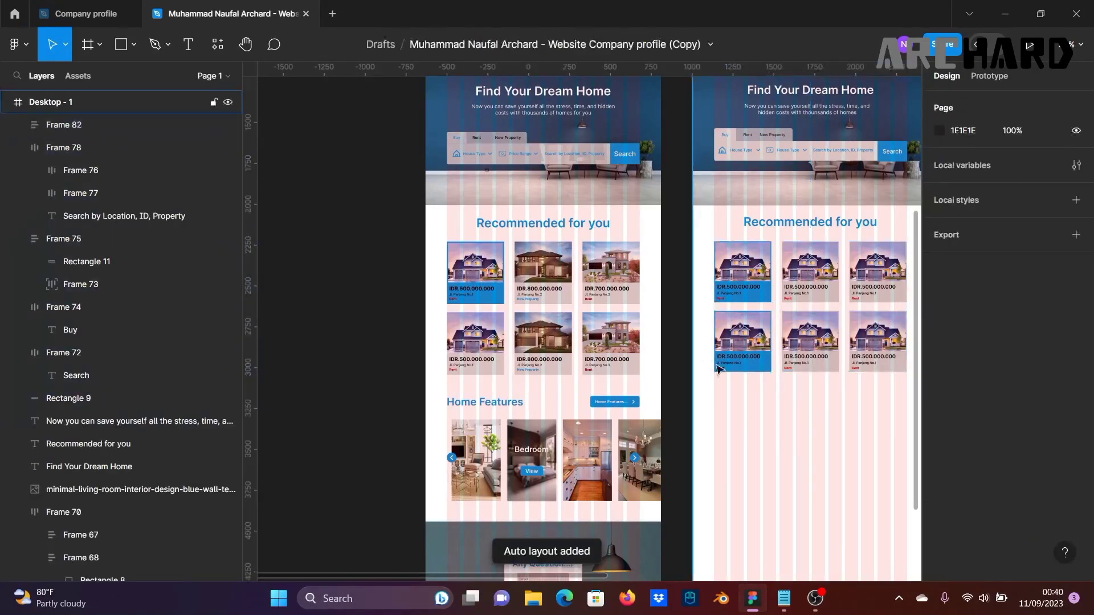
{"action": "scroll", "coordinate": [724, 368], "scroll_direction": "up", "scroll_amount": 5}
Step: Recolour the bottom-left card's blue to grey CDCDCD, sampled from a neighbouring card
{"action": "left_click", "coordinate": [830, 350]}
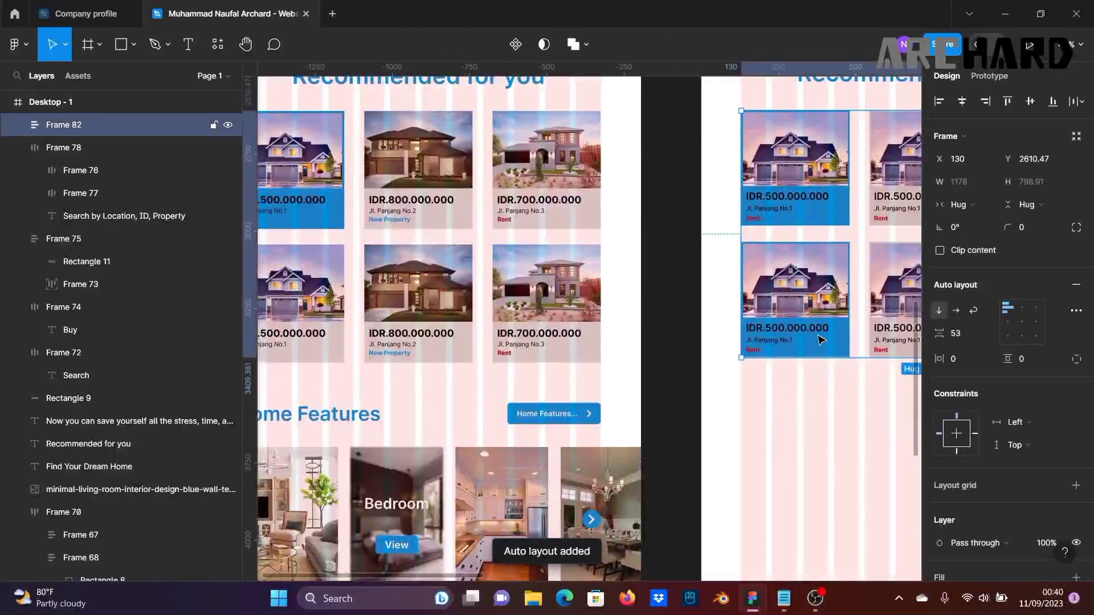
{"action": "double_click", "coordinate": [825, 345]}
{"action": "left_click", "coordinate": [825, 346]}
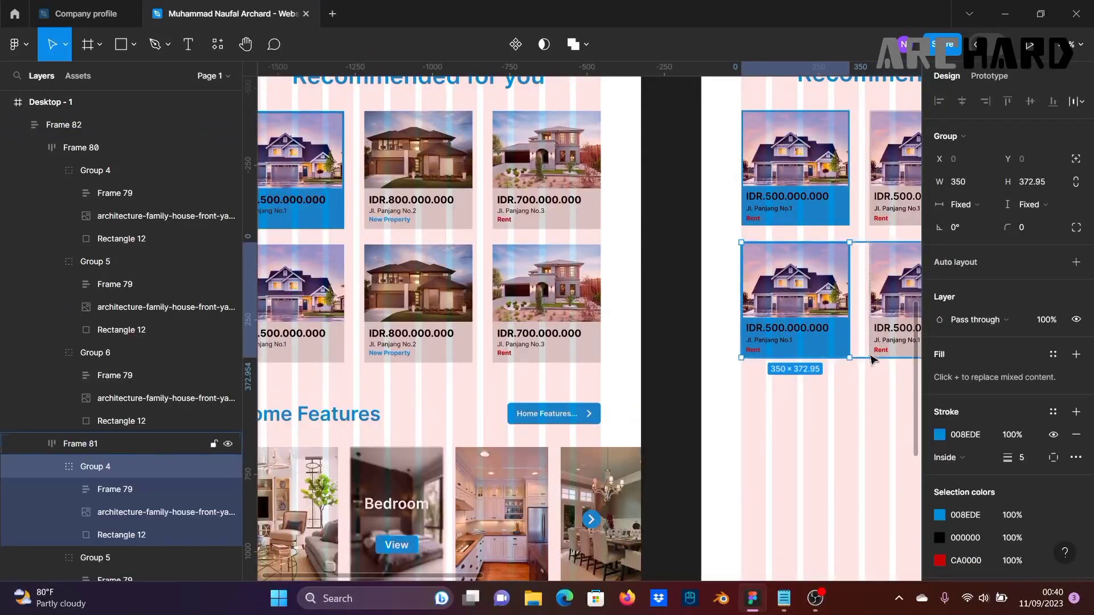
{"action": "left_click", "coordinate": [941, 515]}
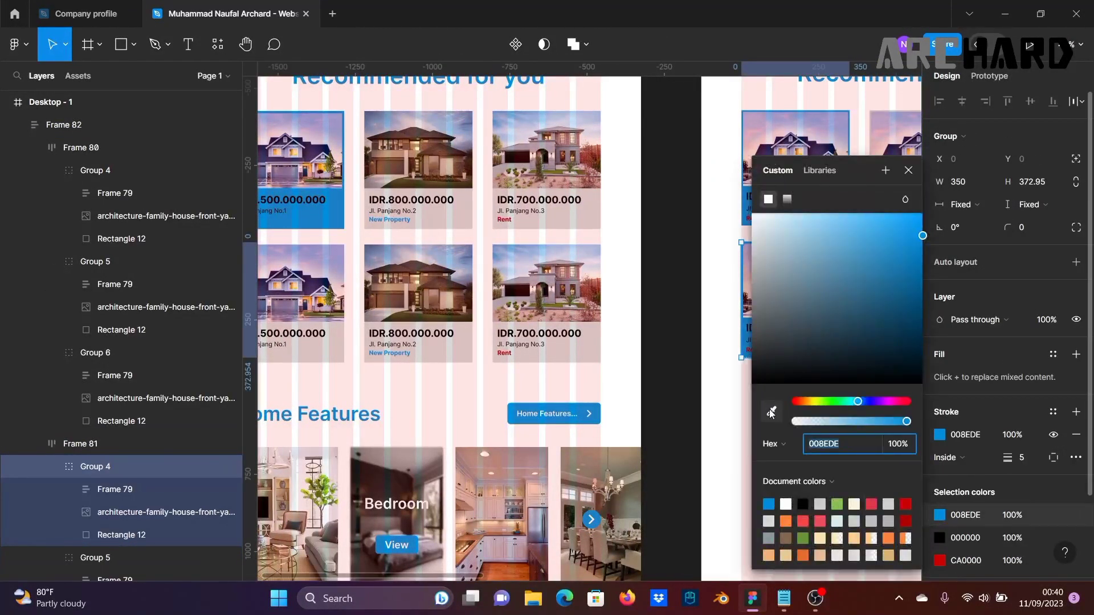
{"action": "scroll", "coordinate": [775, 307], "scroll_direction": "right", "scroll_amount": 6}
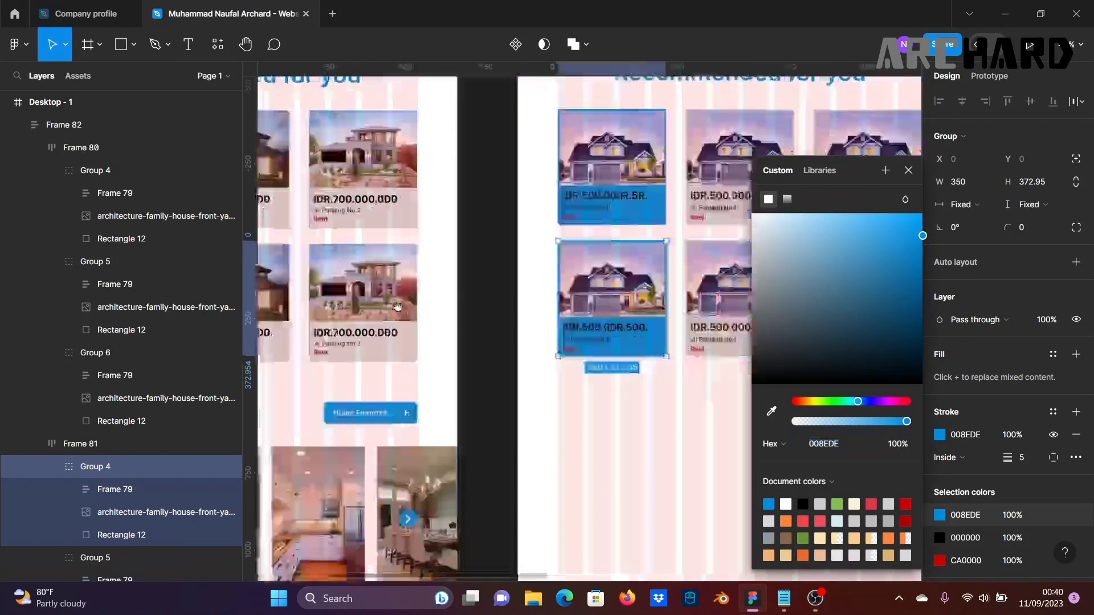
{"action": "left_click", "coordinate": [771, 411]}
{"action": "left_click", "coordinate": [632, 348]}
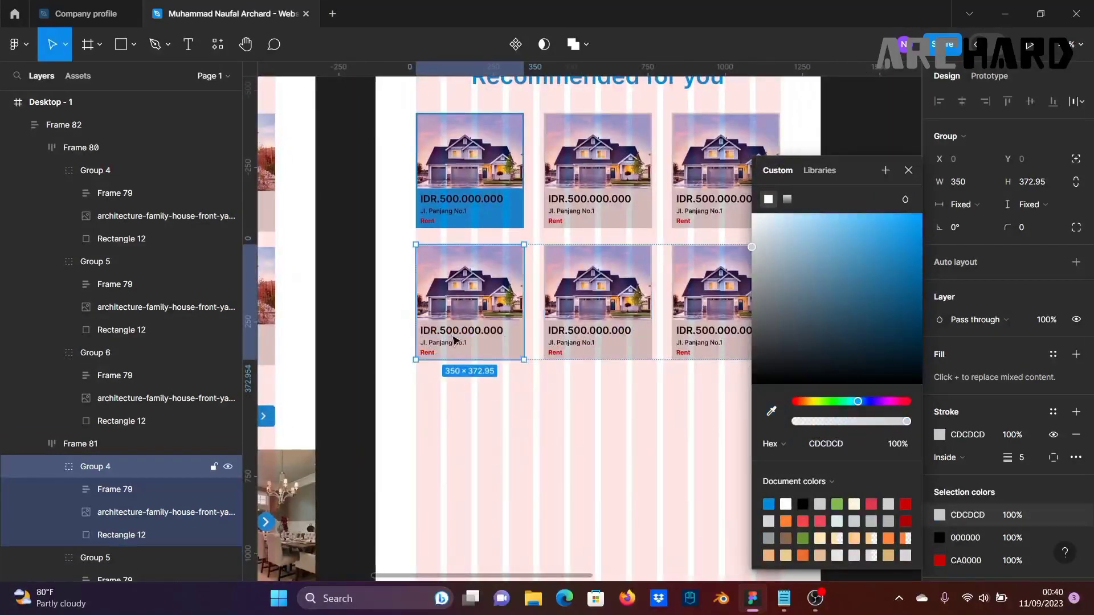
{"action": "left_click", "coordinate": [367, 347]}
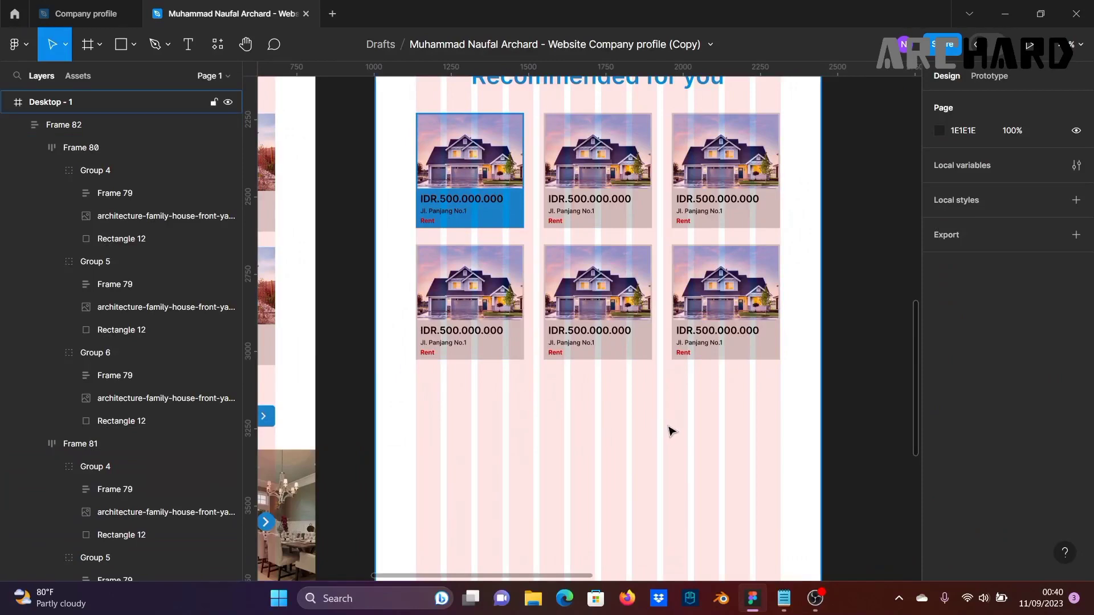
{"action": "scroll", "coordinate": [675, 425], "scroll_direction": "down", "scroll_amount": 3, "text": "ctrl"}
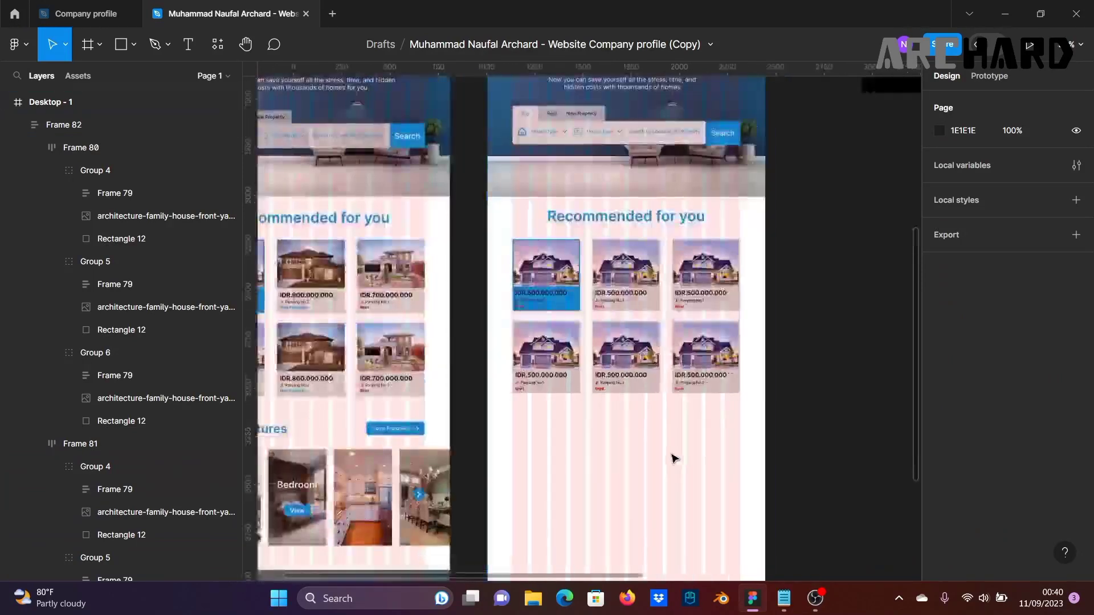
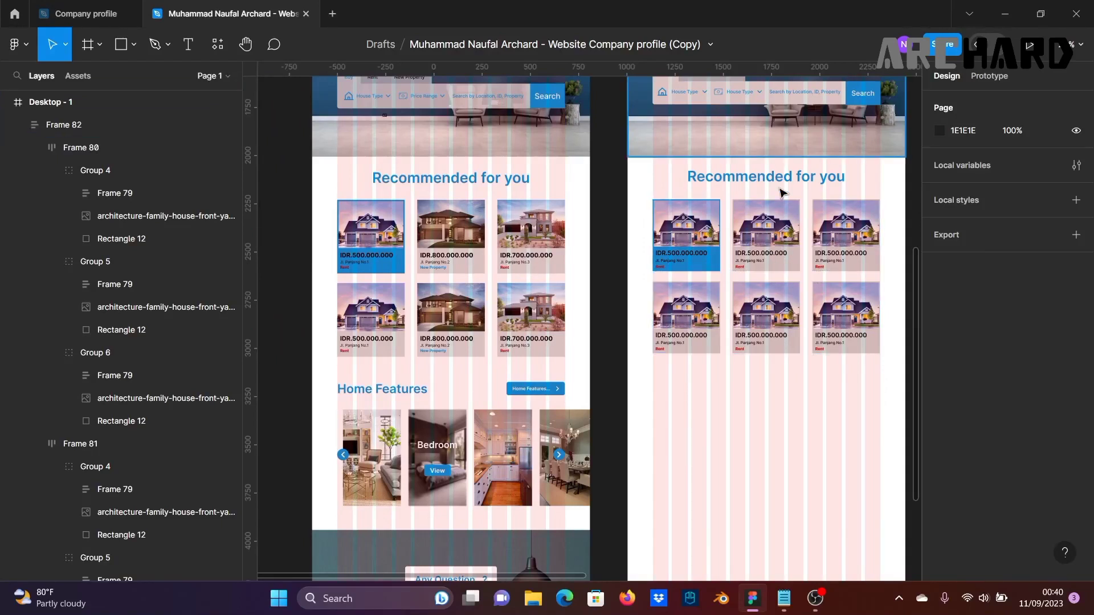
Step: Alt-drag a copy of the second frame's 'Recommended for you' heading below the six-card grid
{"action": "scroll", "coordinate": [793, 339], "scroll_direction": "down", "scroll_amount": 2}
{"action": "scroll", "coordinate": [793, 338], "scroll_direction": "down", "scroll_amount": 2}
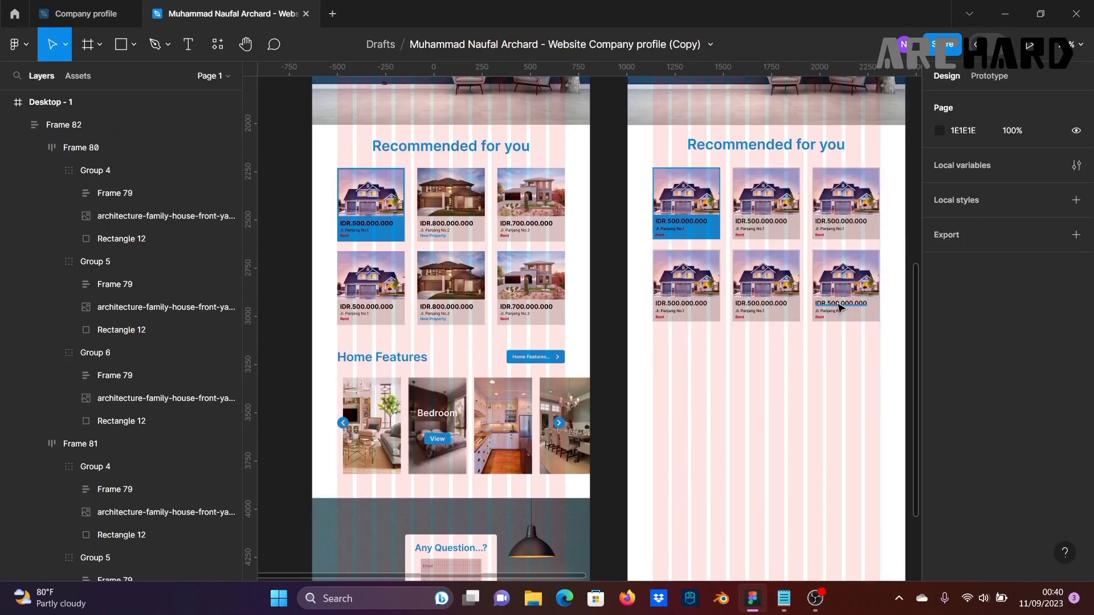
{"action": "scroll", "coordinate": [450, 371], "scroll_direction": "down", "scroll_amount": 5}
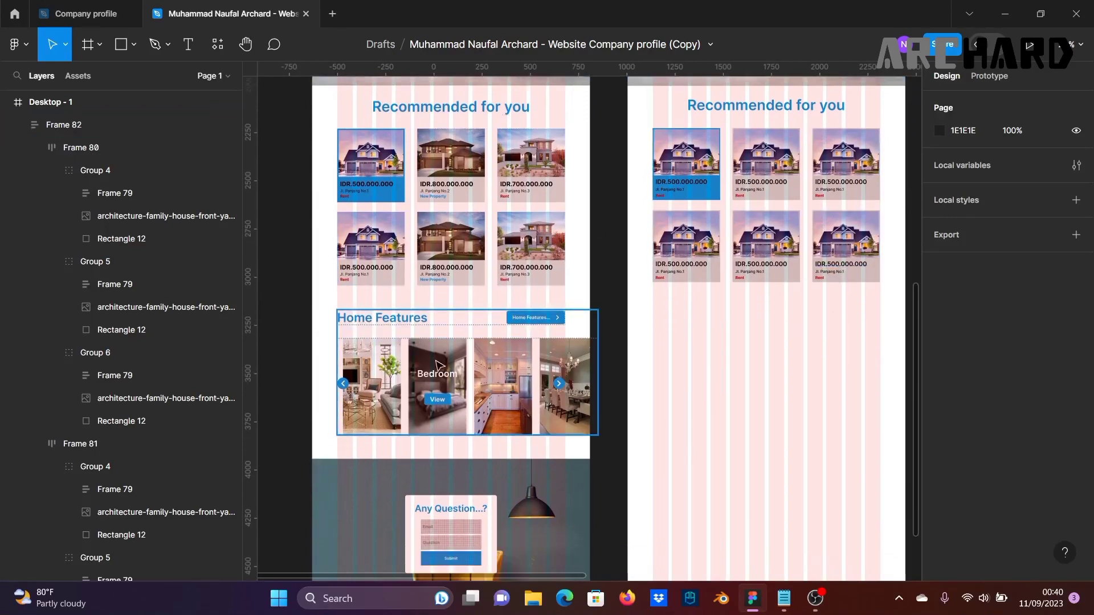
{"action": "scroll", "coordinate": [704, 308], "scroll_direction": "up", "scroll_amount": 5}
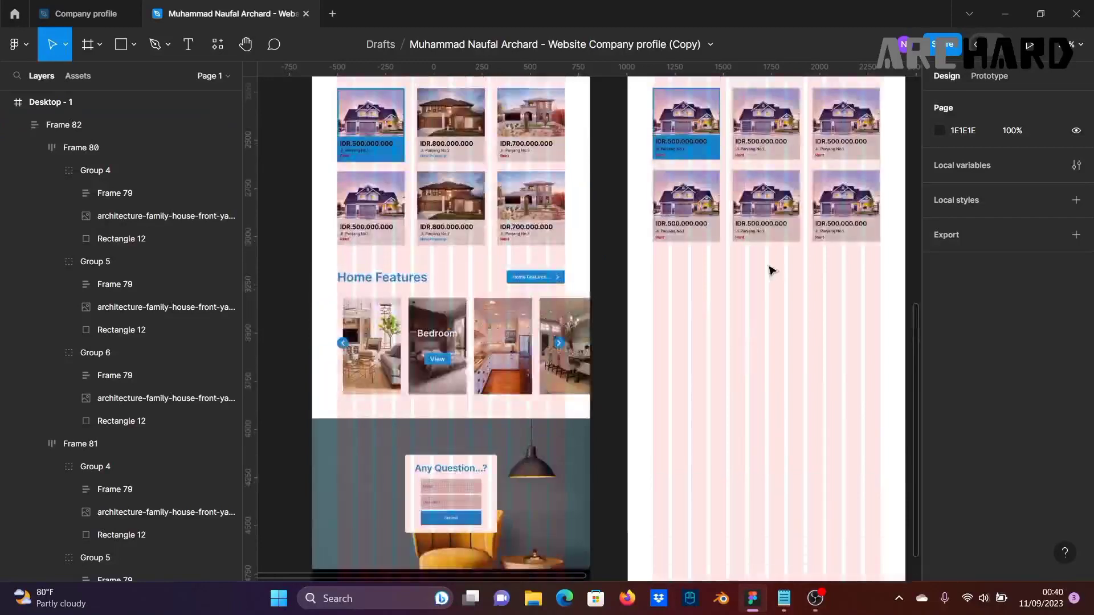
{"action": "left_click", "coordinate": [784, 221]}
{"action": "left_click_drag", "start_coordinate": [783, 221], "coordinate": [750, 431]}
Step: Retype the copied heading as 'Home Features', set it to 64 px, and nudge it into place
{"action": "double_click", "coordinate": [740, 427]}
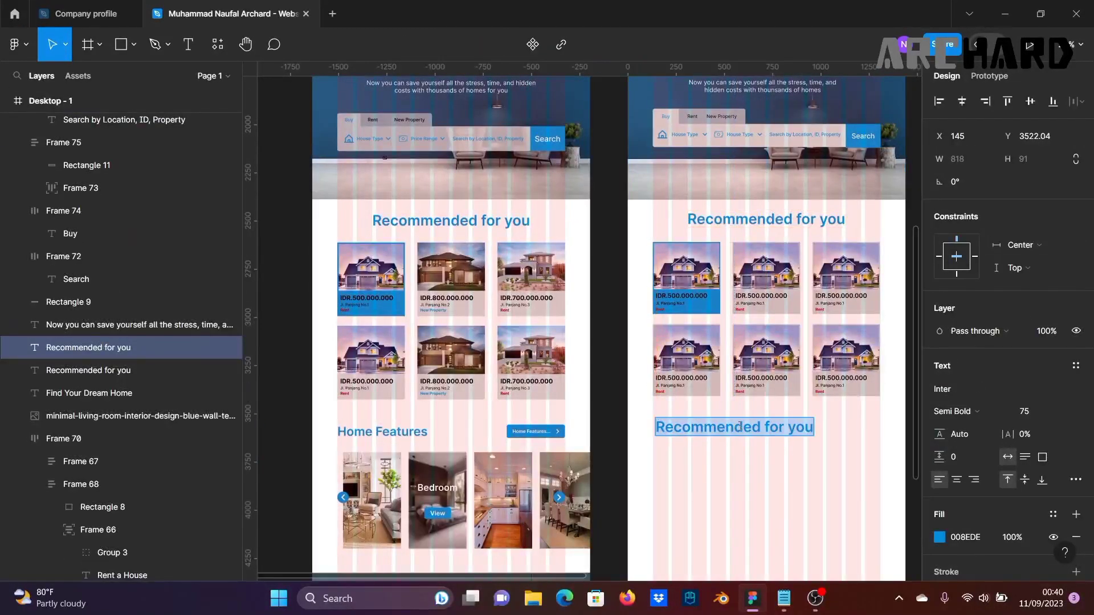
{"action": "type", "text": "Home"}
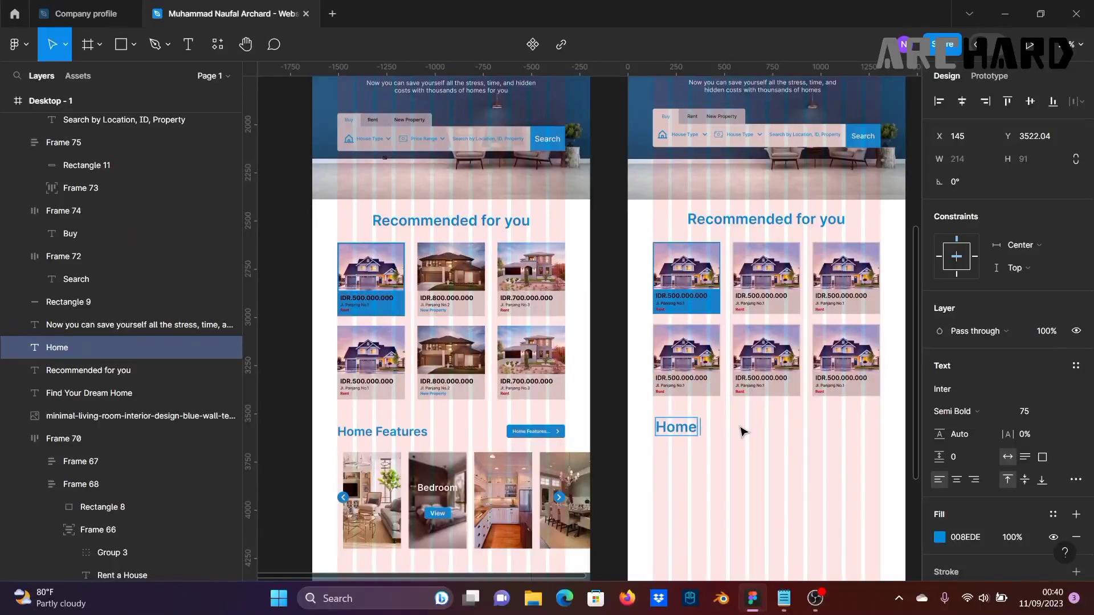
{"action": "type", "text": " Feature"}
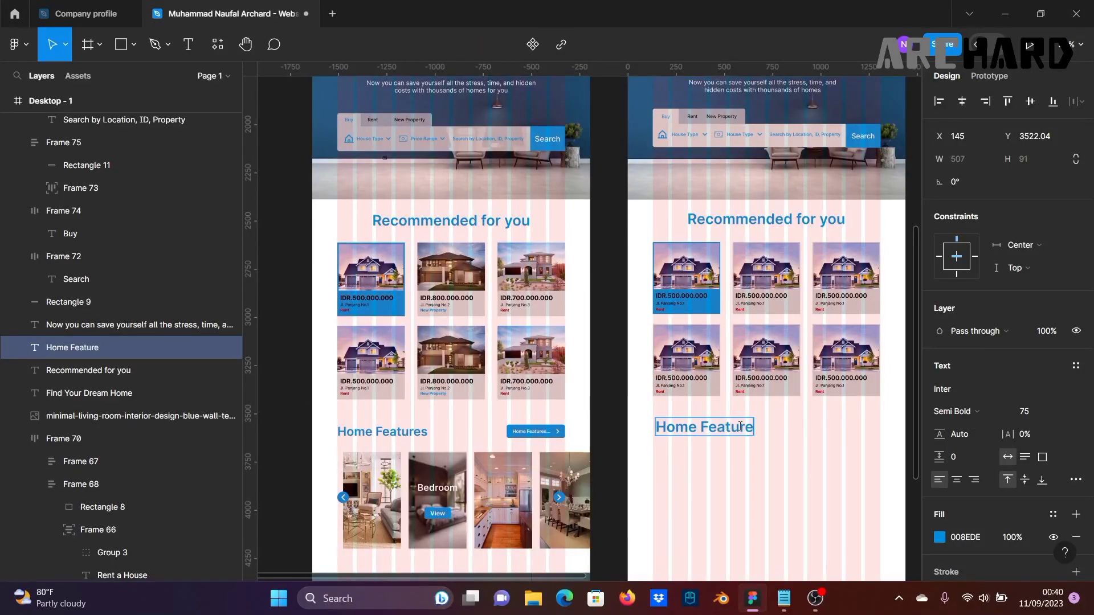
{"action": "type", "text": "s"}
{"action": "key", "text": "ctrl+a"}
{"action": "left_click", "coordinate": [1063, 412]}
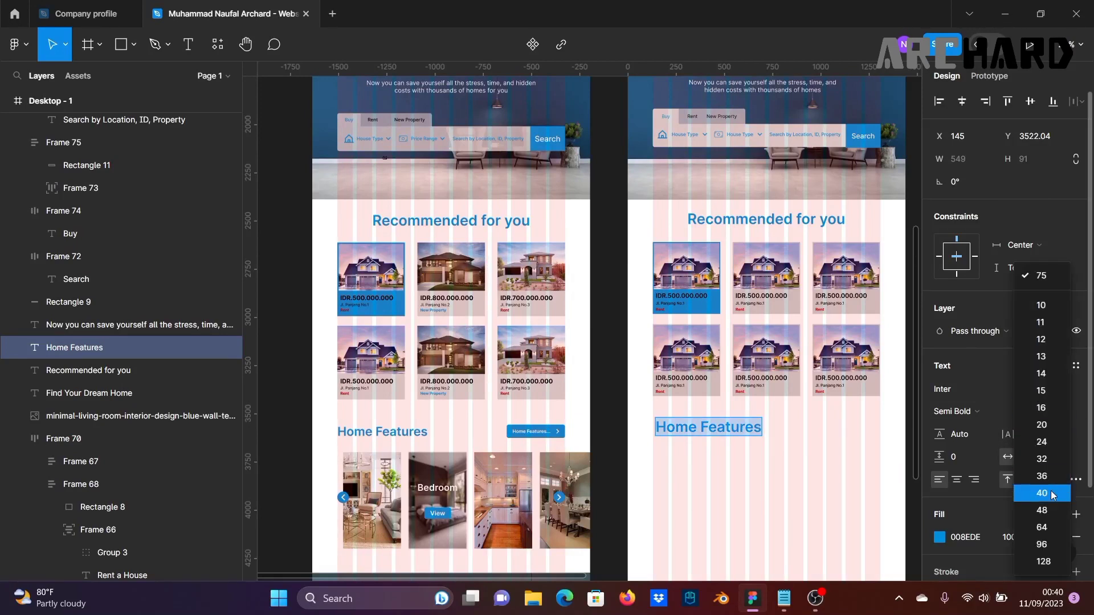
{"action": "left_click", "coordinate": [1053, 526]}
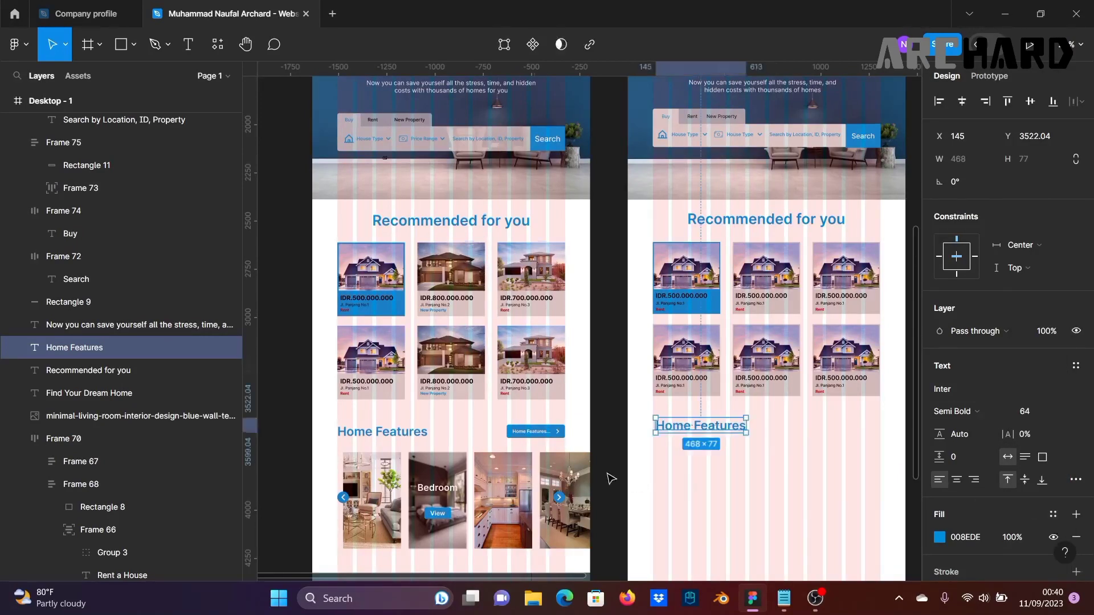
{"action": "left_click_drag", "start_coordinate": [685, 441], "coordinate": [681, 438]}
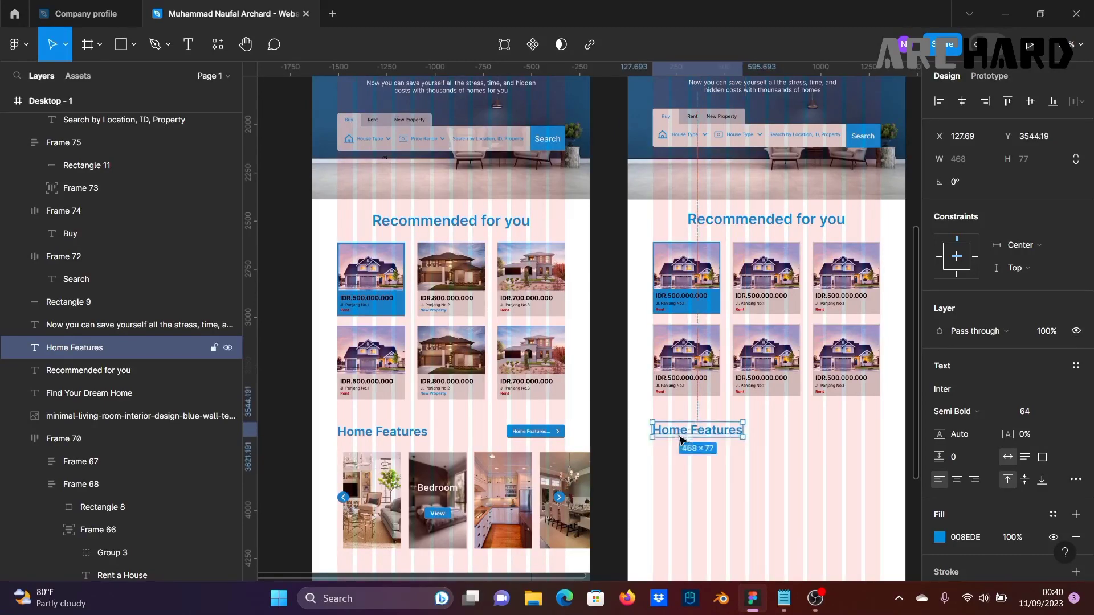
{"action": "left_click", "coordinate": [617, 455]}
{"action": "scroll", "coordinate": [735, 456], "scroll_direction": "up", "scroll_amount": 5}
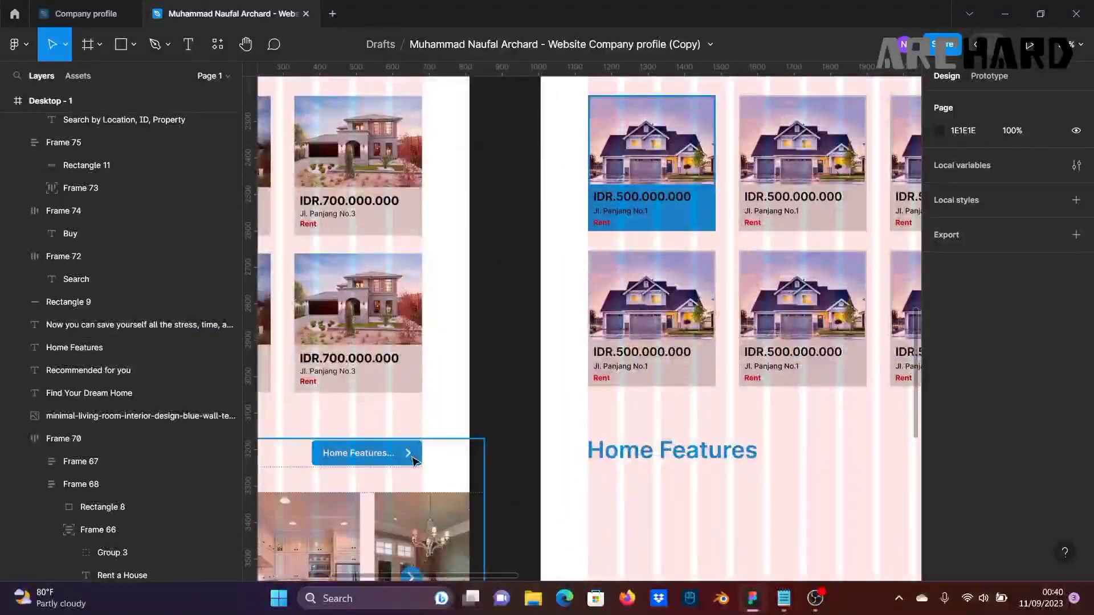
{"action": "scroll", "coordinate": [625, 420], "scroll_direction": "down", "scroll_amount": 5}
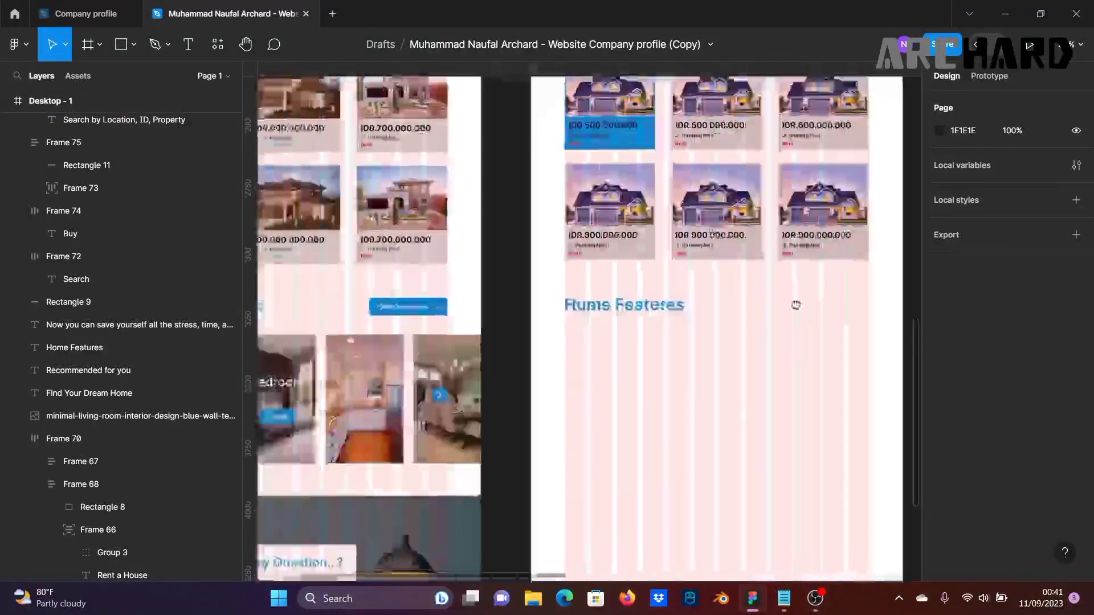
{"action": "scroll", "coordinate": [764, 330], "scroll_direction": "down", "scroll_amount": 2}
{"action": "left_click", "coordinate": [686, 316]}
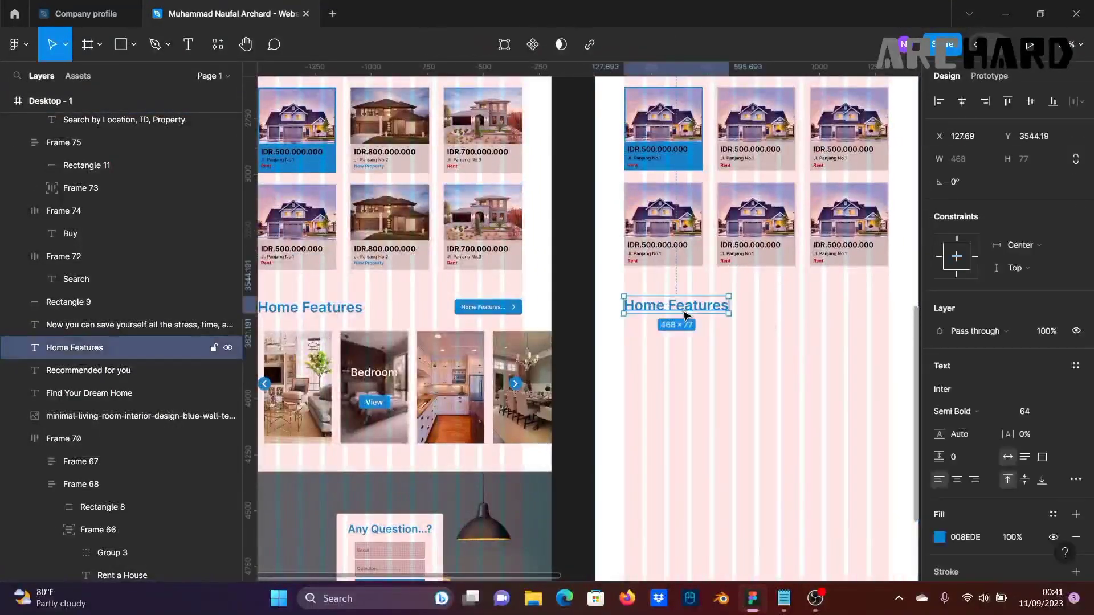
Step: Duplicate the Home Features heading to the right as an auto-layout button filled with the headings' blue
{"action": "left_click_drag", "start_coordinate": [669, 313], "coordinate": [828, 319], "text": "alt"}
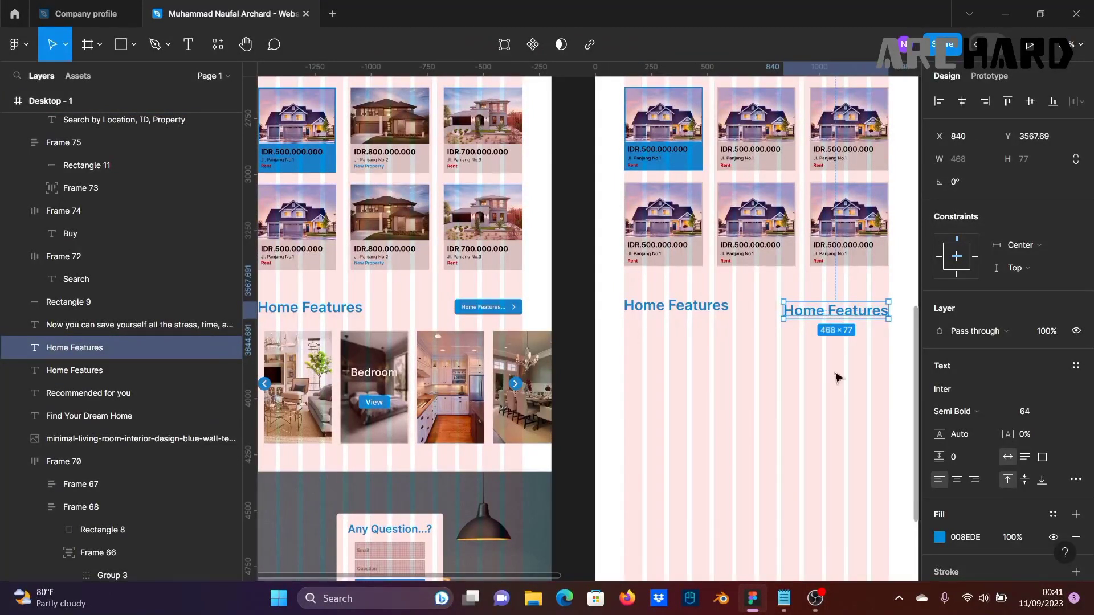
{"action": "key", "text": "shift+a"}
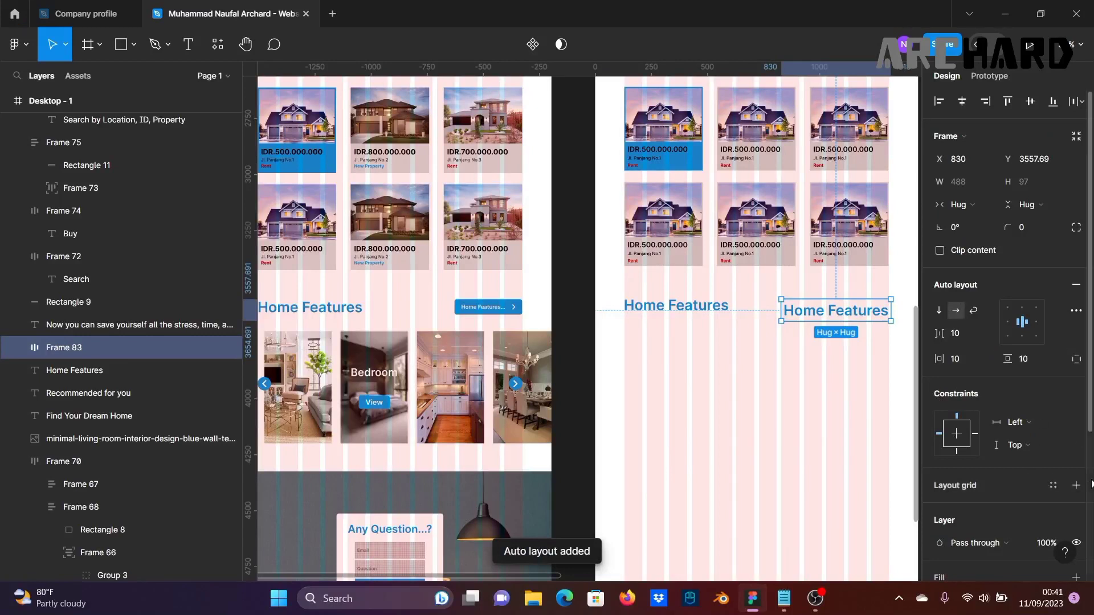
{"action": "scroll", "coordinate": [1035, 473], "scroll_direction": "down", "scroll_amount": 1}
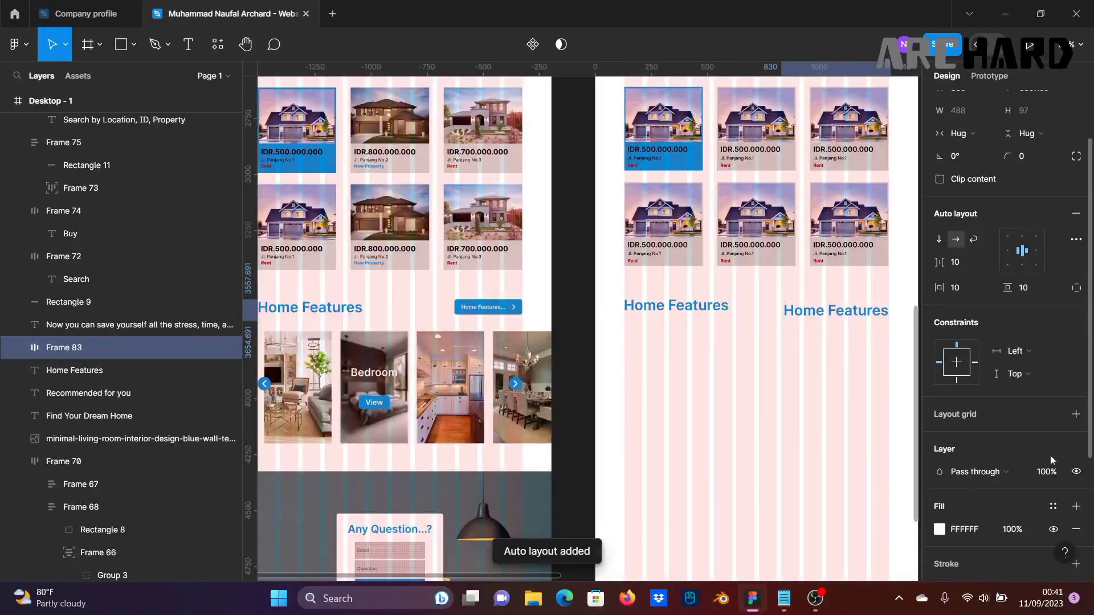
{"action": "left_click", "coordinate": [939, 529]}
{"action": "left_click", "coordinate": [772, 411]}
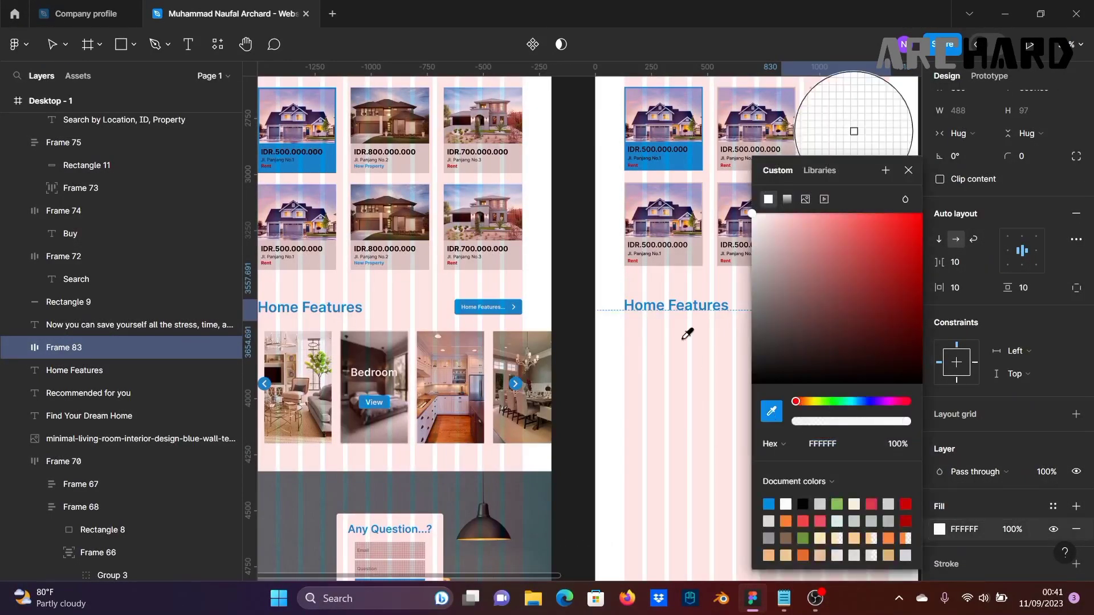
{"action": "scroll", "coordinate": [647, 296], "scroll_direction": "up", "scroll_amount": 2}
{"action": "left_click", "coordinate": [662, 228]}
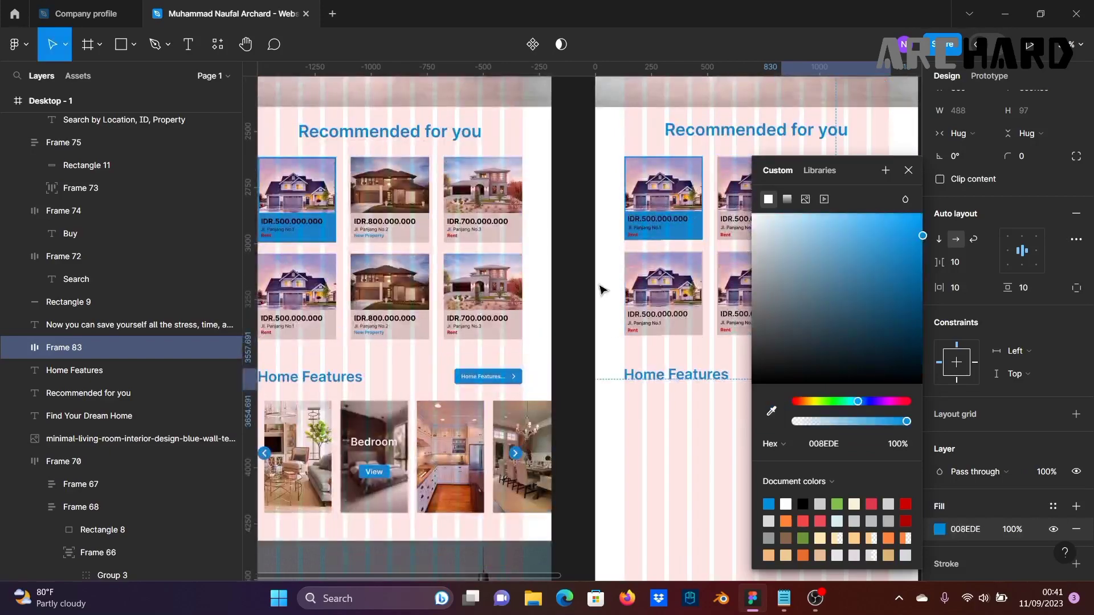
{"action": "left_click", "coordinate": [582, 295]}
Step: Make the button's label text white
{"action": "left_click", "coordinate": [855, 379]}
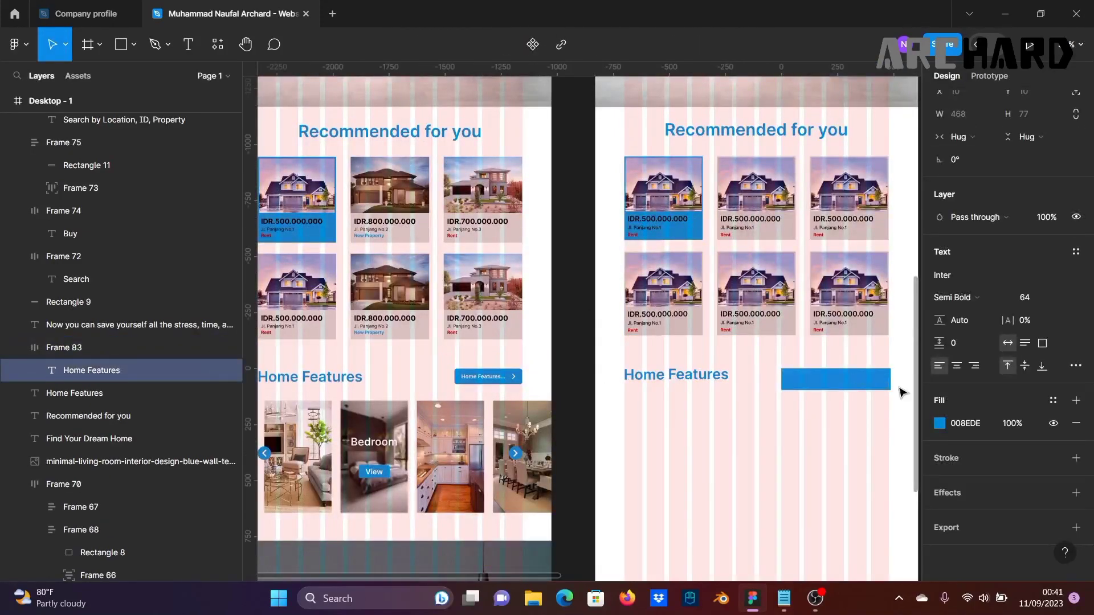
{"action": "left_click", "coordinate": [940, 423]}
{"action": "left_click_drag", "start_coordinate": [801, 317], "coordinate": [627, 119]}
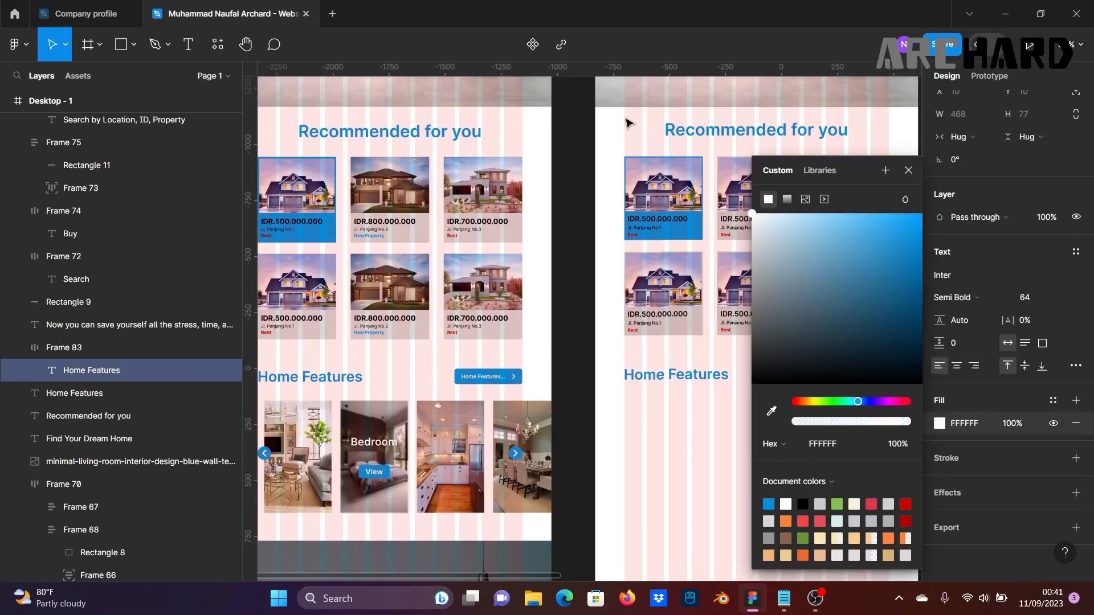
{"action": "left_click", "coordinate": [958, 202]}
{"action": "scroll", "coordinate": [855, 440], "scroll_direction": "up", "scroll_amount": 3}
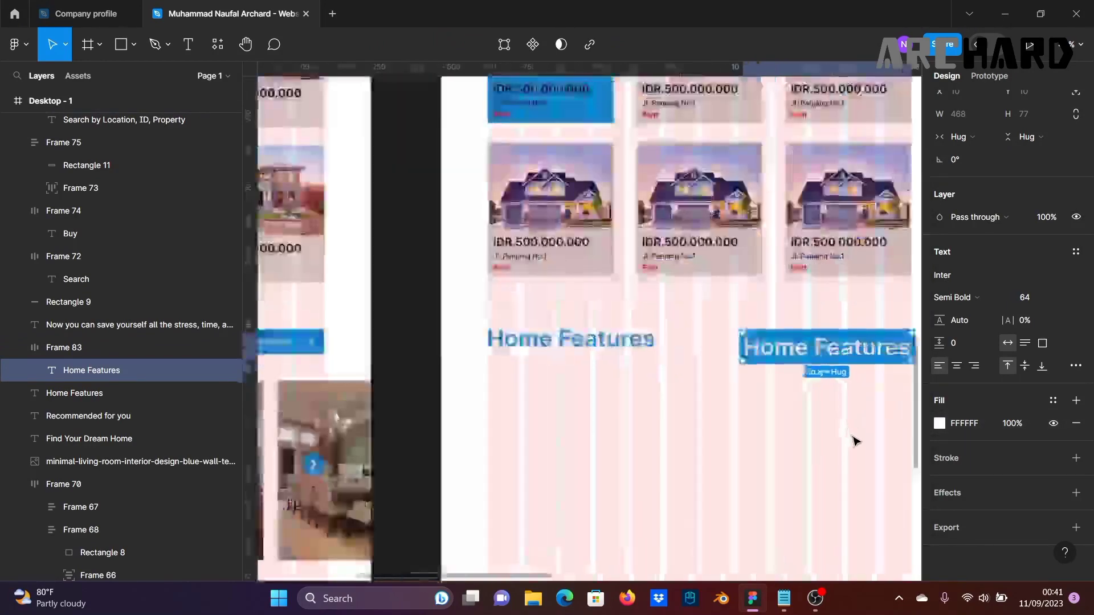
{"action": "scroll", "coordinate": [886, 436], "scroll_direction": "down", "scroll_amount": 2}
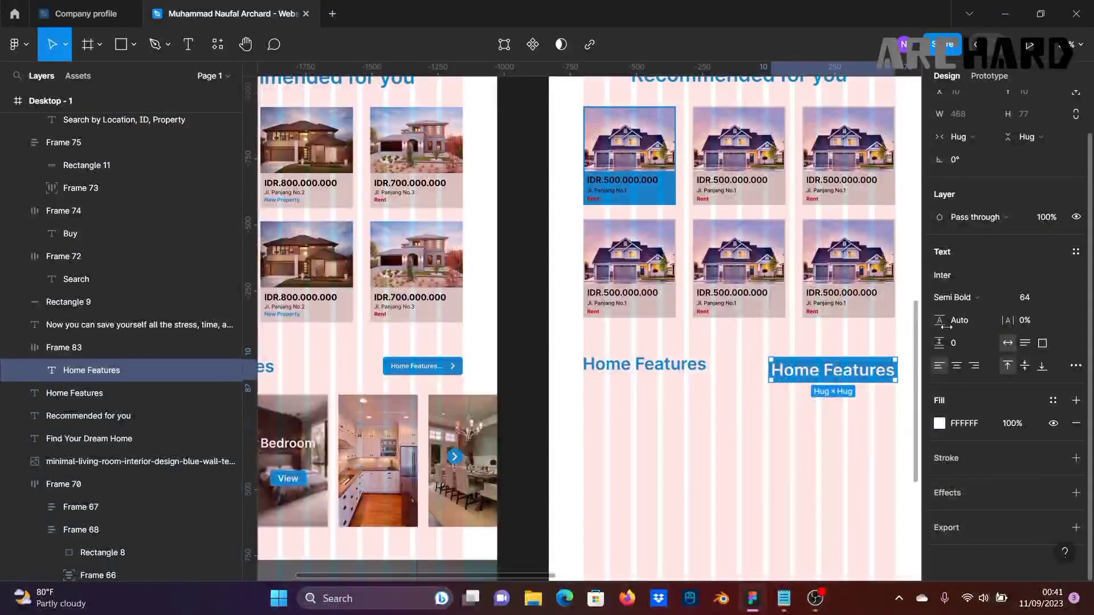
{"action": "scroll", "coordinate": [946, 326], "scroll_direction": "up", "scroll_amount": 2}
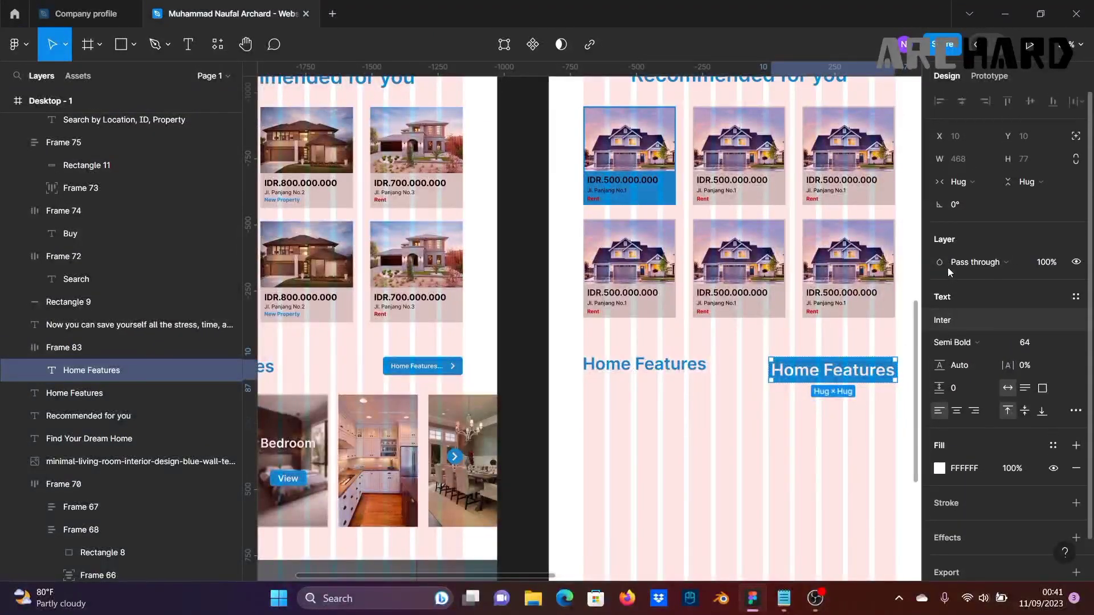
{"action": "left_click", "coordinate": [542, 405]}
Step: Give the button 30 horizontal padding and a 32 px label
{"action": "left_click", "coordinate": [64, 347]}
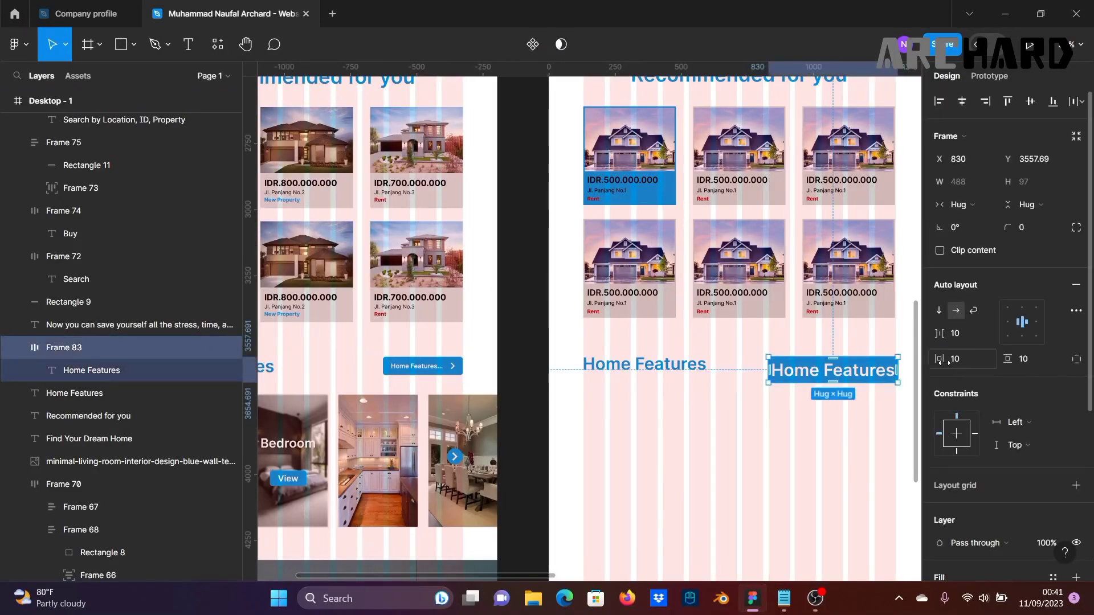
{"action": "left_click_drag", "start_coordinate": [941, 360], "coordinate": [972, 367]}
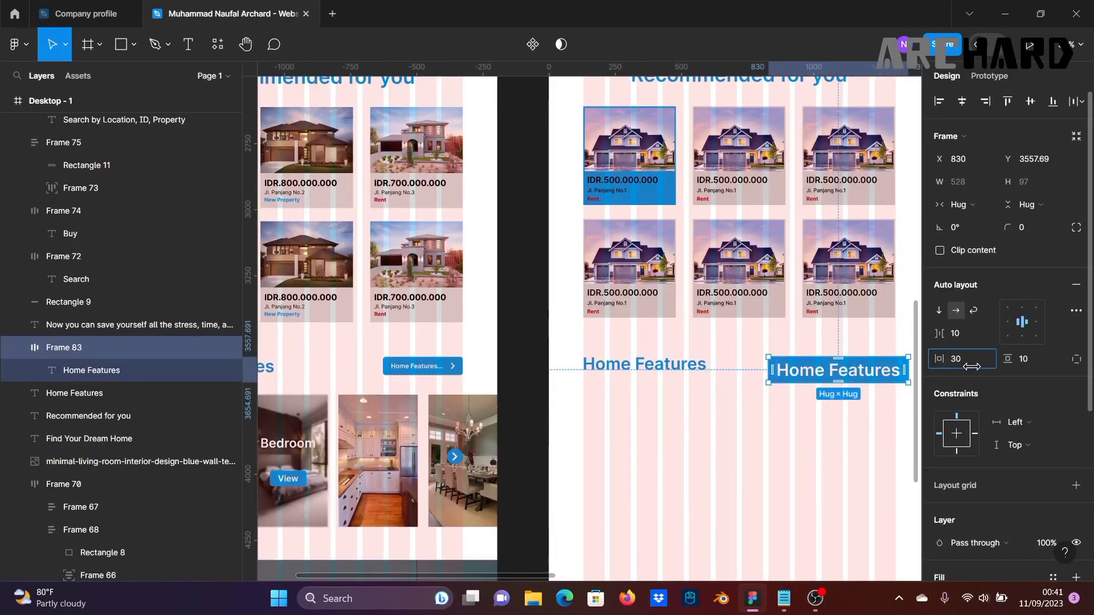
{"action": "double_click", "coordinate": [854, 372]}
{"action": "left_click", "coordinate": [1068, 343]}
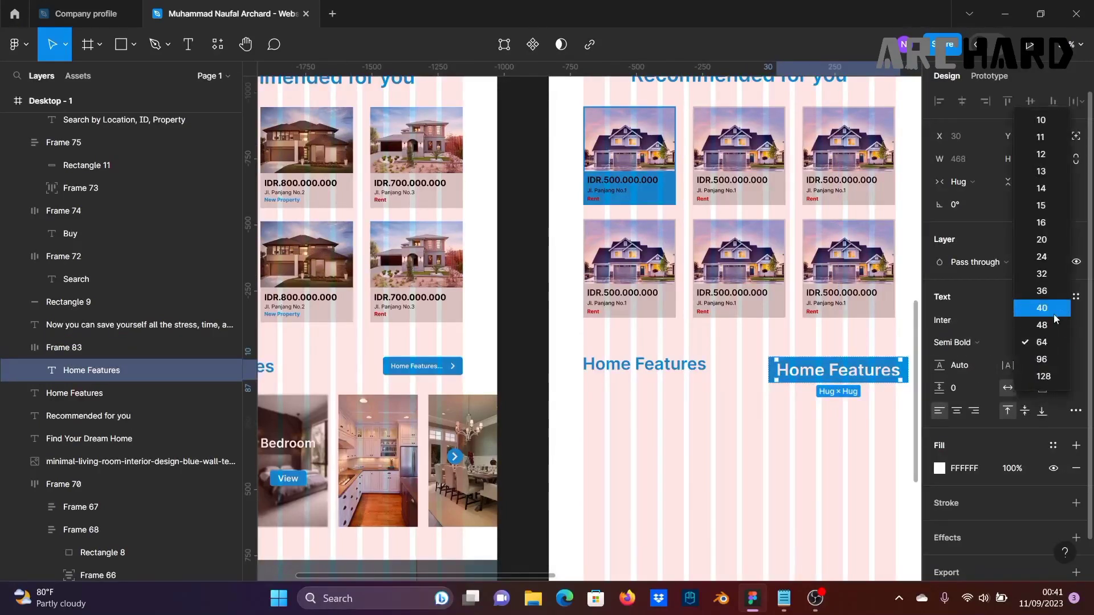
{"action": "left_click", "coordinate": [1052, 309]}
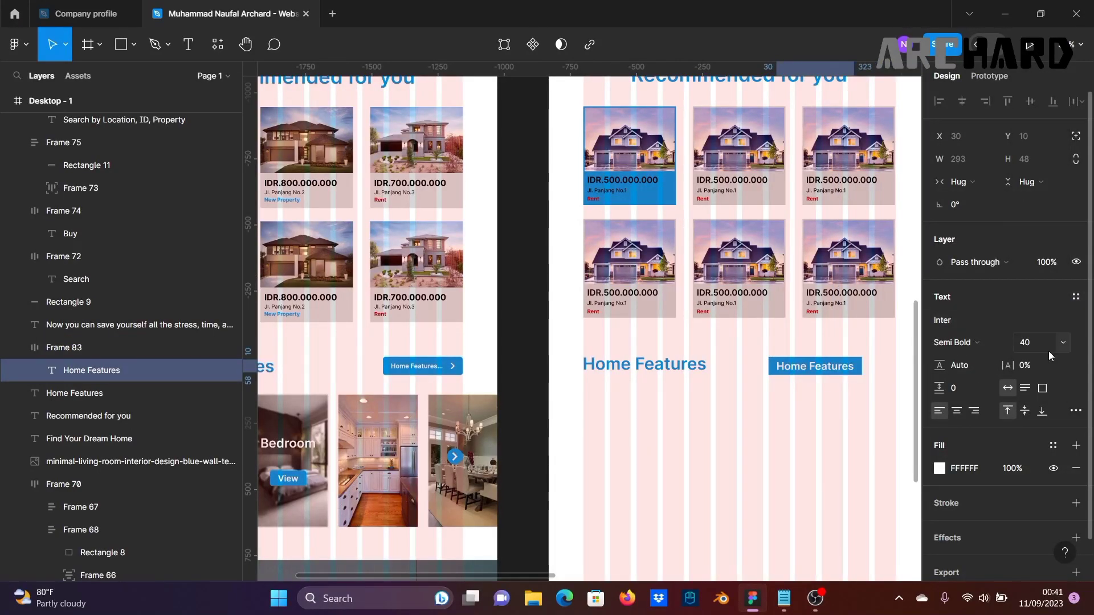
{"action": "left_click", "coordinate": [1060, 344]}
{"action": "left_click", "coordinate": [1042, 307]}
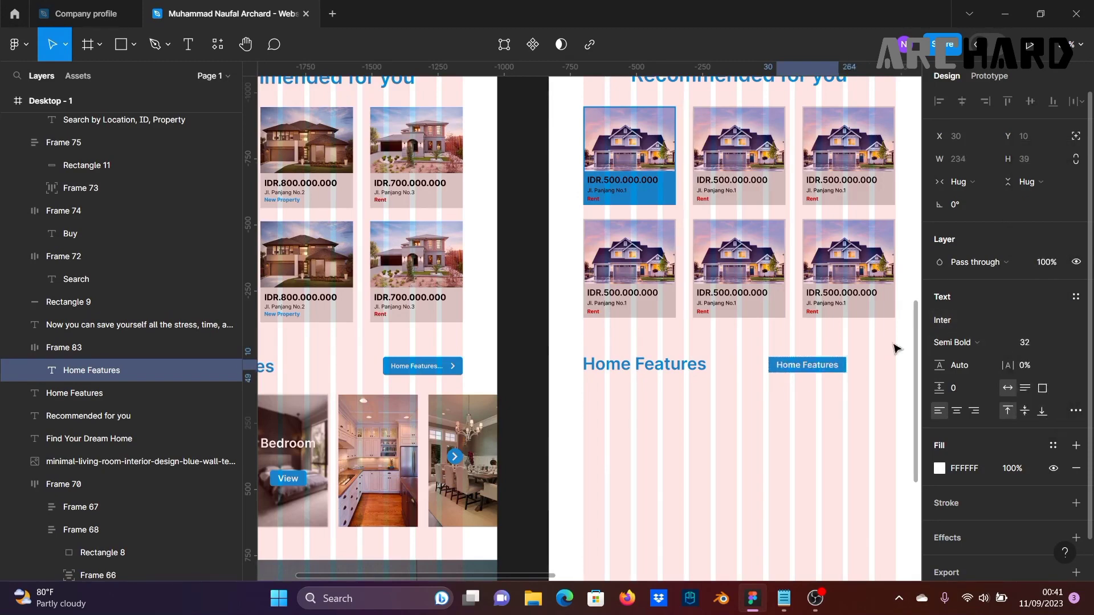
{"action": "left_click", "coordinate": [523, 389]}
Step: Set the button's vertical padding to 20
{"action": "scroll", "coordinate": [739, 406], "scroll_direction": "up", "scroll_amount": 1}
{"action": "left_click", "coordinate": [818, 359]}
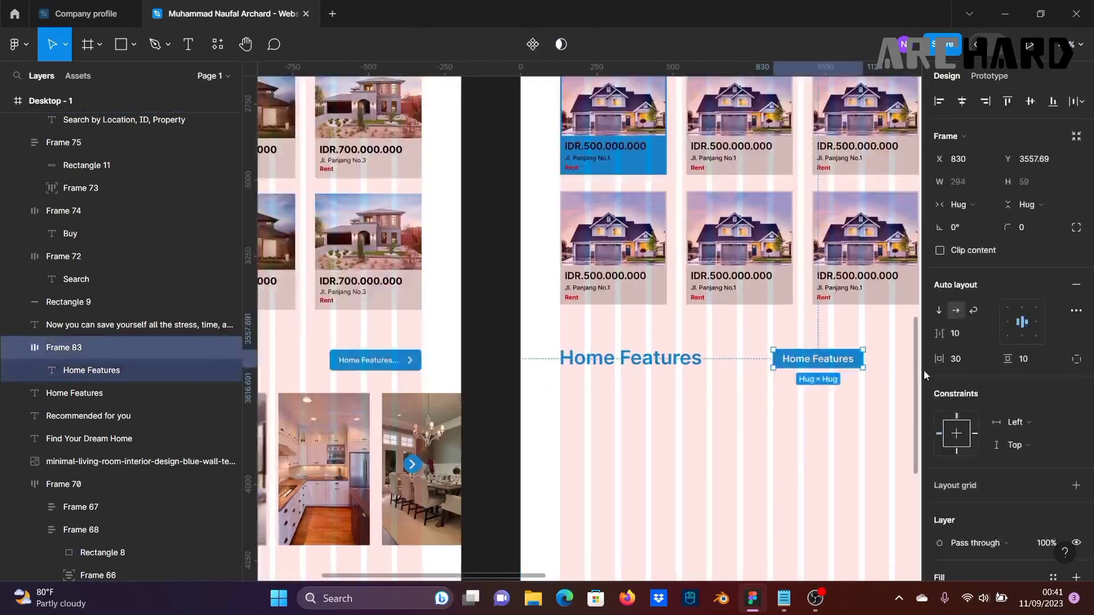
{"action": "left_click", "coordinate": [1034, 363]}
{"action": "type", "text": "30"}
{"action": "key", "text": "Return"}
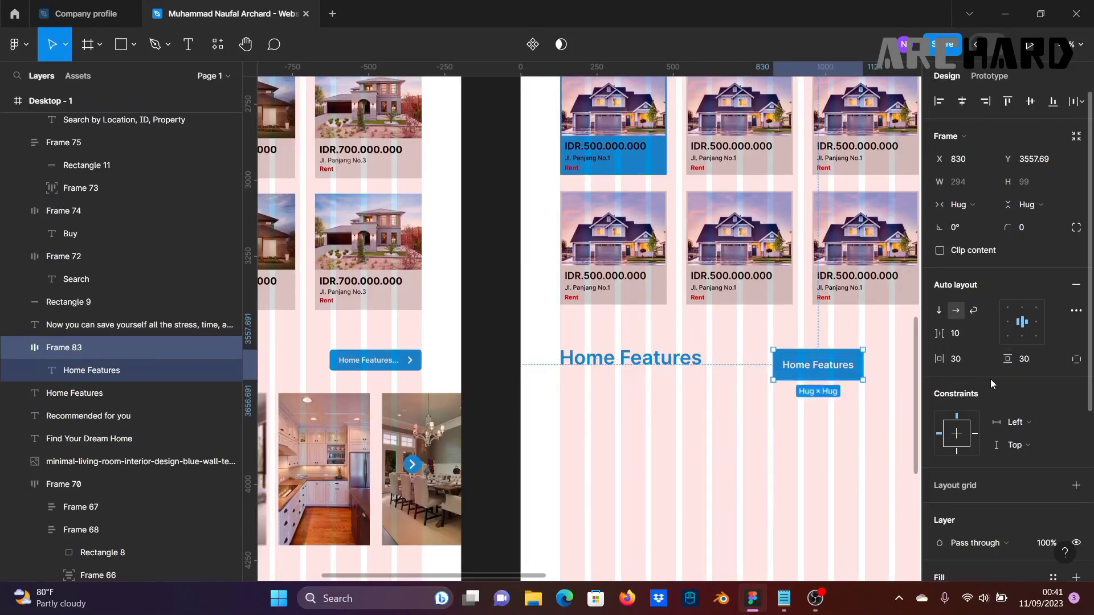
{"action": "type", "text": "20"}
{"action": "key", "text": "Return"}
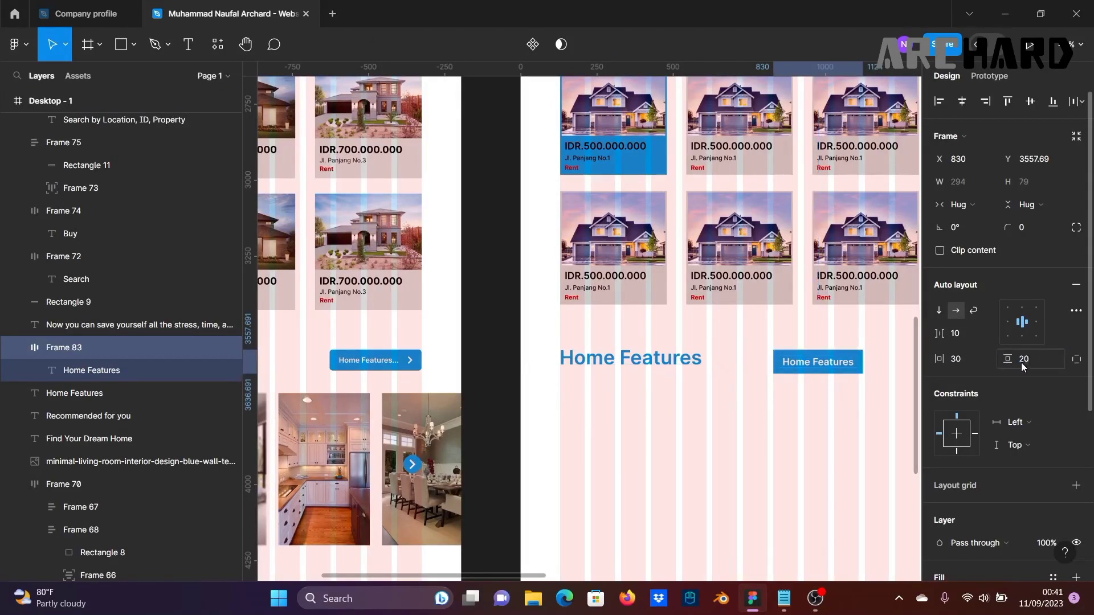
{"action": "left_click", "coordinate": [491, 389]}
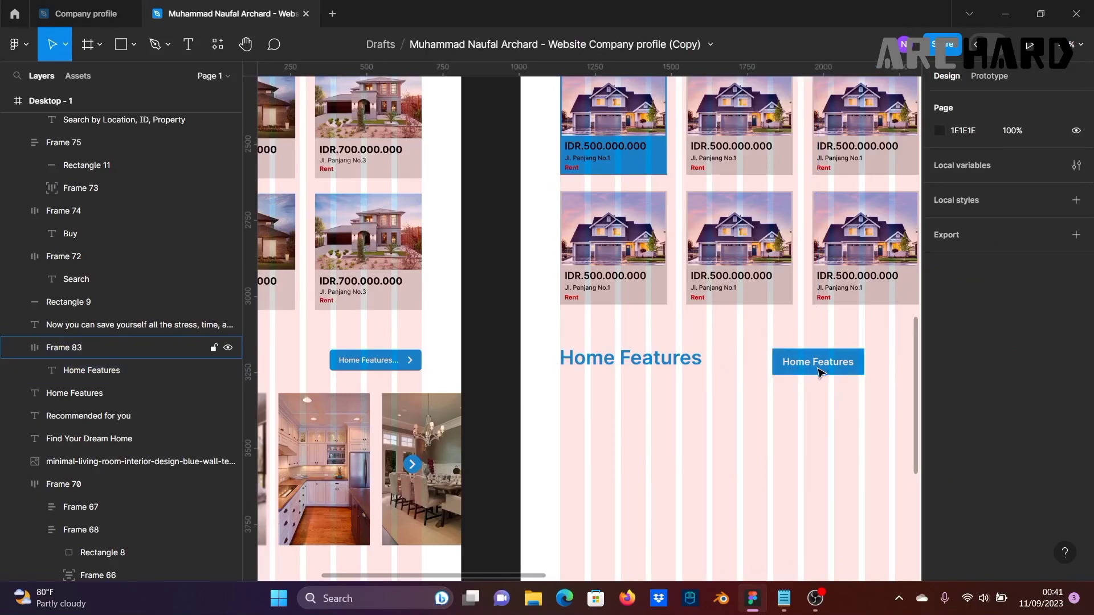
Step: Shift the button slightly right and round its corners to radius 10
{"action": "left_click_drag", "start_coordinate": [822, 371], "coordinate": [845, 373]}
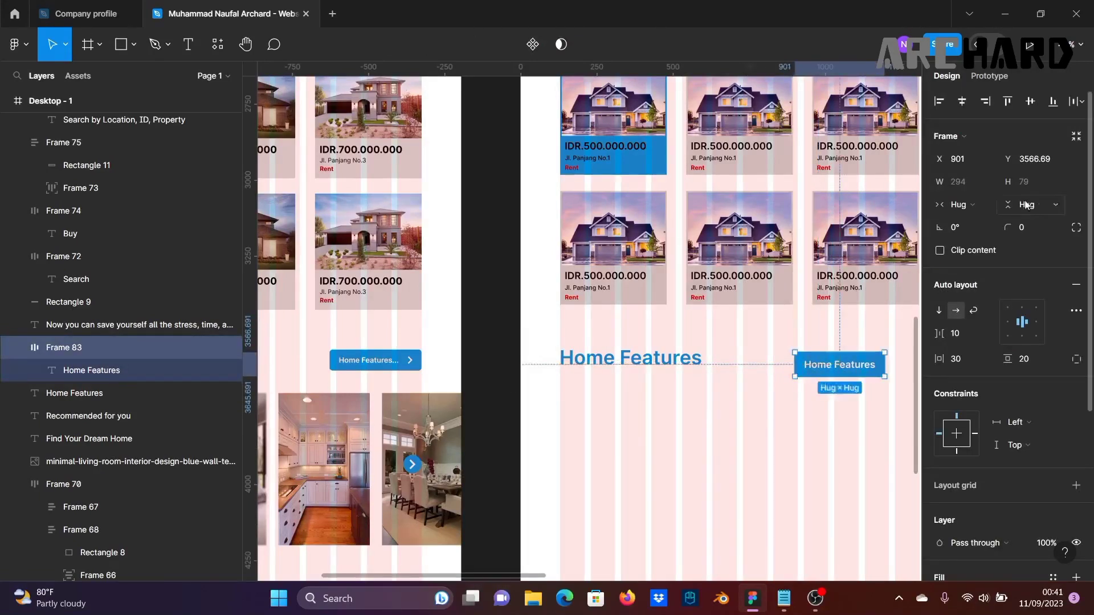
{"action": "left_click", "coordinate": [1038, 224]}
{"action": "type", "text": "1"}
{"action": "key", "text": "Return"}
{"action": "left_click", "coordinate": [509, 357]}
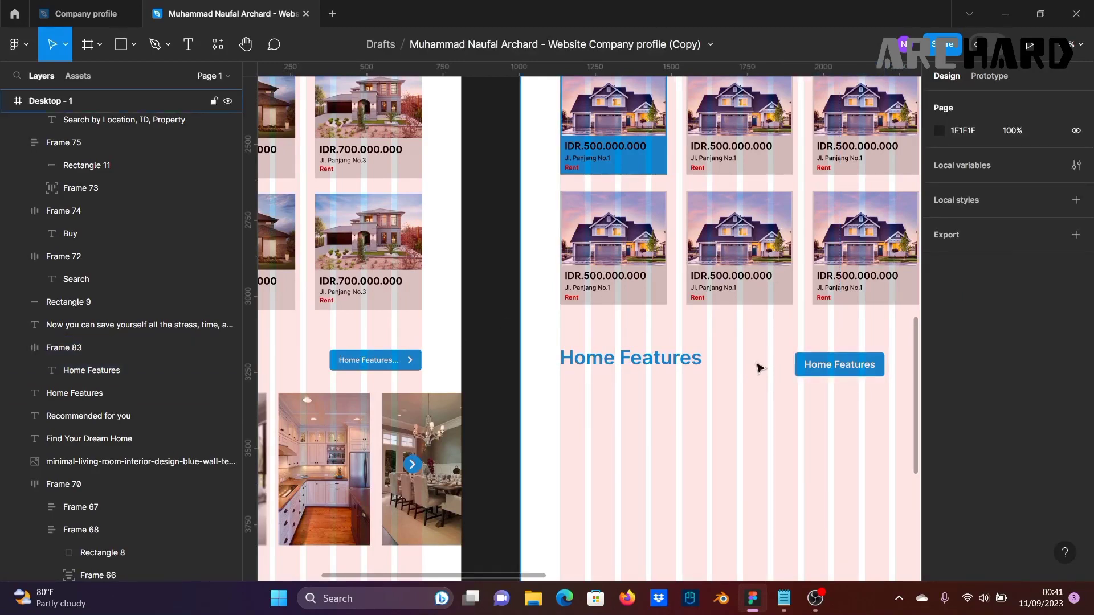
Step: Append '...' to the button label so it reads 'Home Features...'
{"action": "scroll", "coordinate": [798, 368], "scroll_direction": "up", "scroll_amount": 3, "text": "ctrl"}
{"action": "left_click", "coordinate": [876, 371]}
{"action": "double_click", "coordinate": [880, 371]}
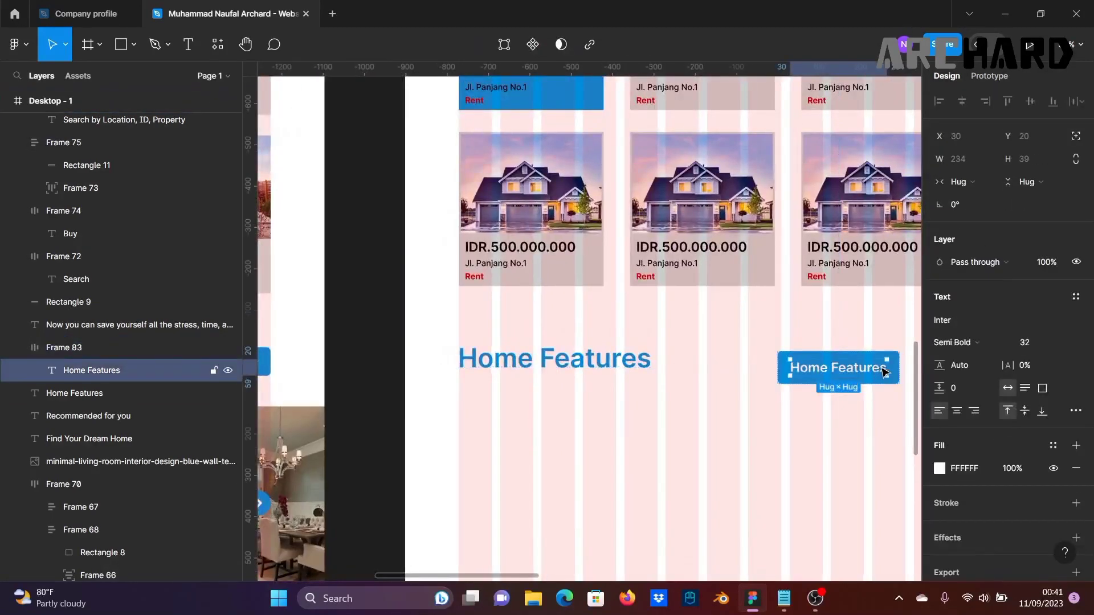
{"action": "double_click", "coordinate": [884, 369]}
{"action": "left_click", "coordinate": [880, 368]}
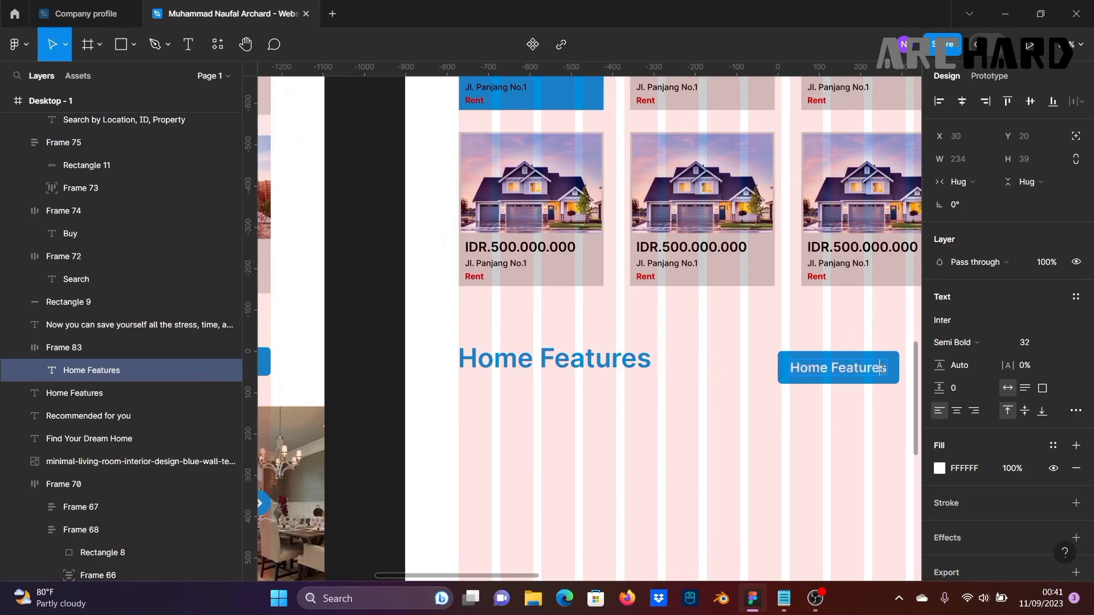
{"action": "type", "text": "..."}
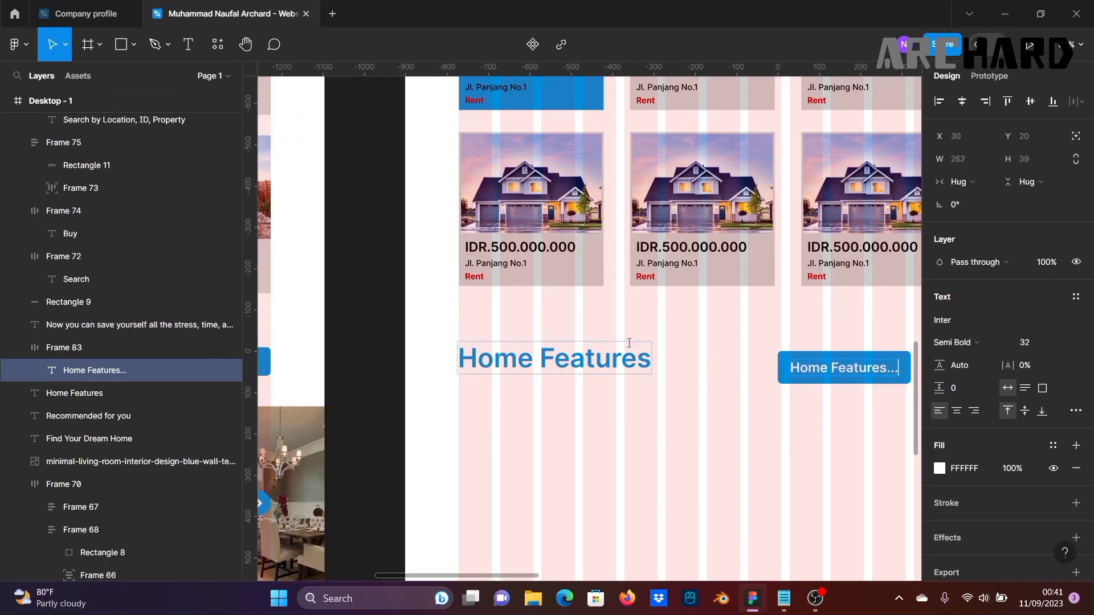
{"action": "left_click", "coordinate": [381, 369]}
{"action": "scroll", "coordinate": [381, 368], "scroll_direction": "down", "scroll_amount": 3}
{"action": "scroll", "coordinate": [670, 374], "scroll_direction": "up", "scroll_amount": 3}
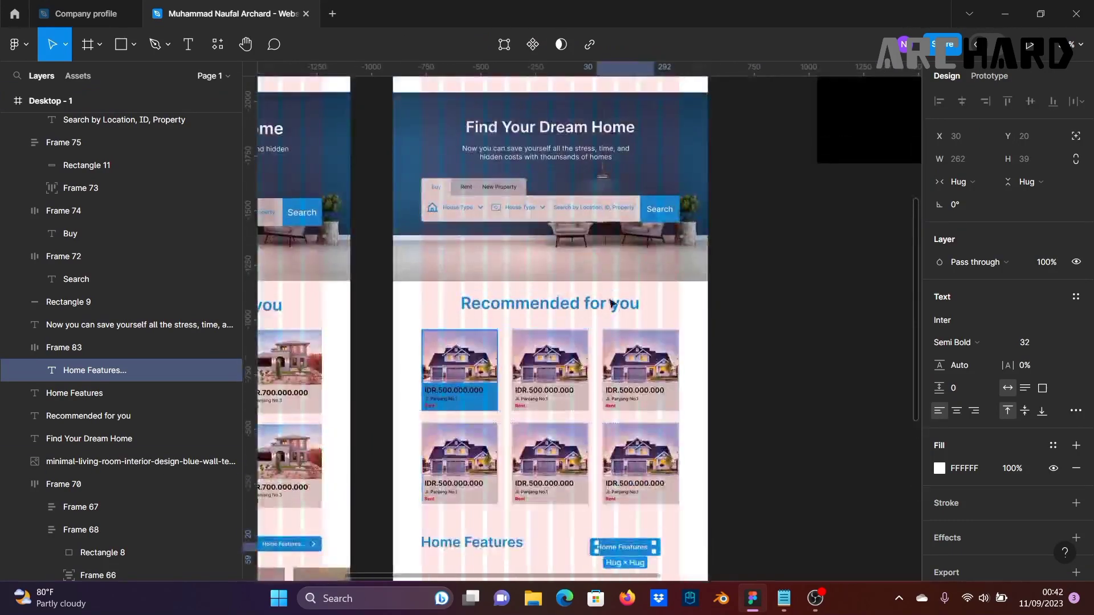
Step: Paste a copy of the House Type dropdown chevron into the Home Features... button
{"action": "scroll", "coordinate": [771, 220], "scroll_direction": "up", "scroll_amount": 4}
{"action": "scroll", "coordinate": [750, 341], "scroll_direction": "down", "scroll_amount": 3}
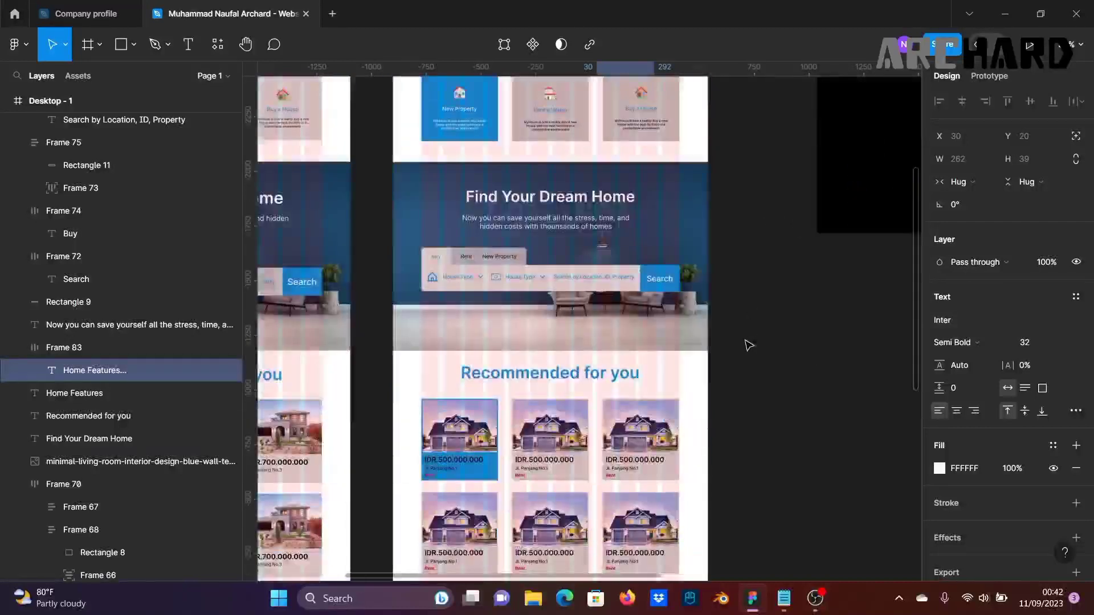
{"action": "scroll", "coordinate": [718, 325], "scroll_direction": "down", "scroll_amount": 3}
{"action": "scroll", "coordinate": [644, 288], "scroll_direction": "up", "scroll_amount": 2}
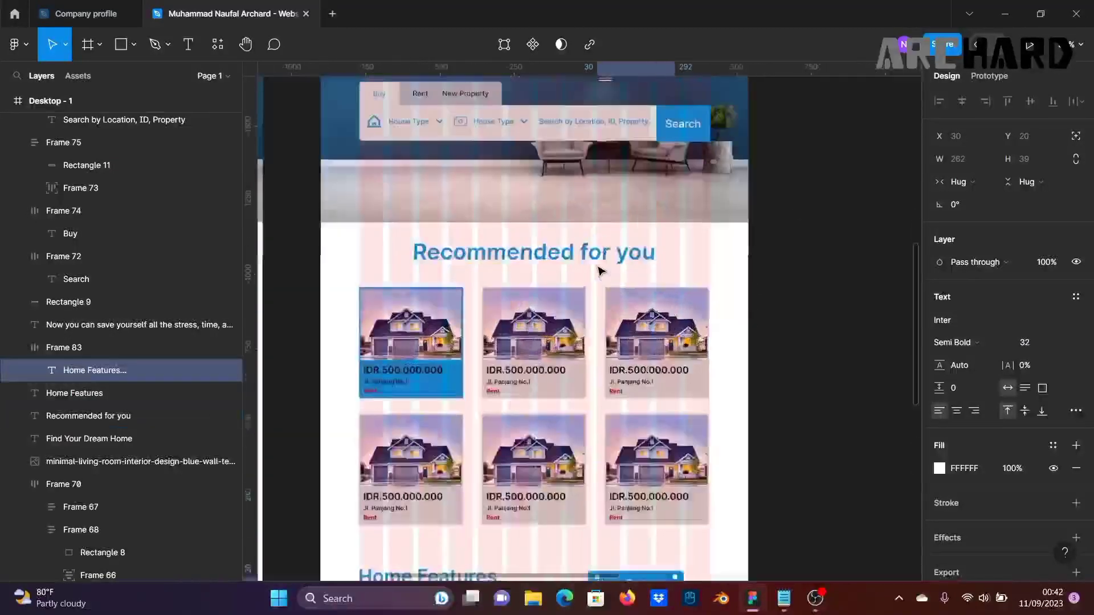
{"action": "left_click", "coordinate": [524, 122], "text": "ctrl"}
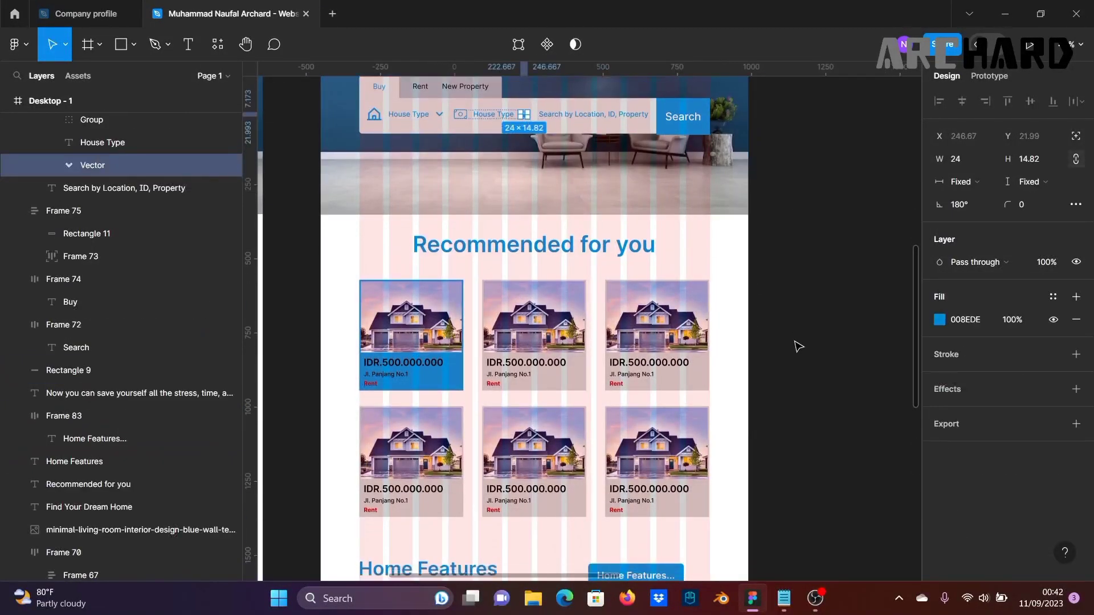
{"action": "scroll", "coordinate": [798, 371], "scroll_direction": "down", "scroll_amount": 4}
{"action": "scroll", "coordinate": [804, 410], "scroll_direction": "up", "scroll_amount": 5}
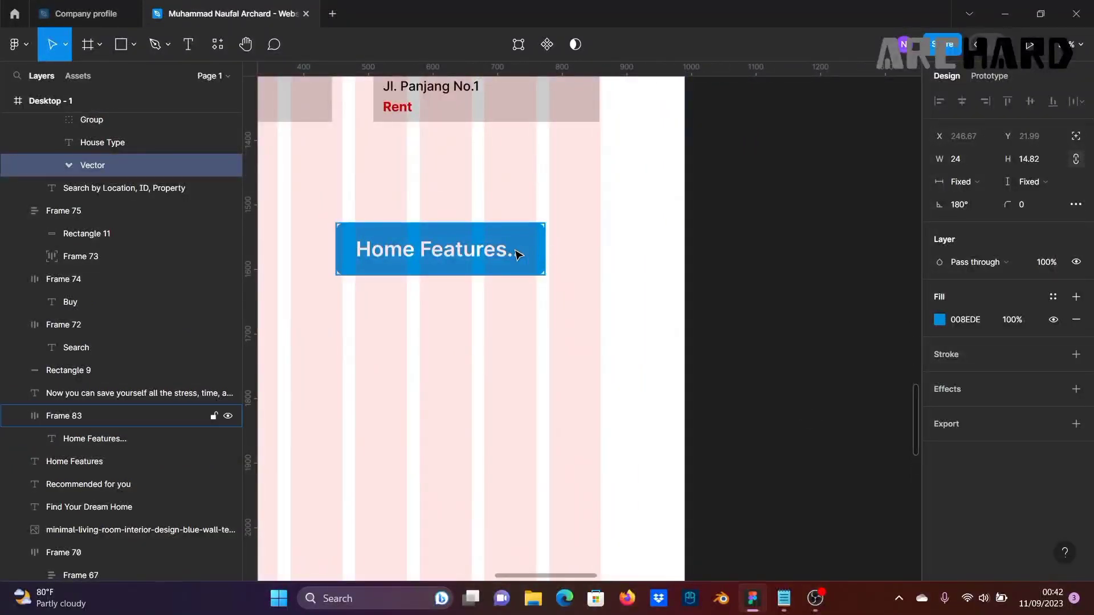
{"action": "left_click", "coordinate": [536, 261]}
{"action": "key", "text": "ctrl+v"}
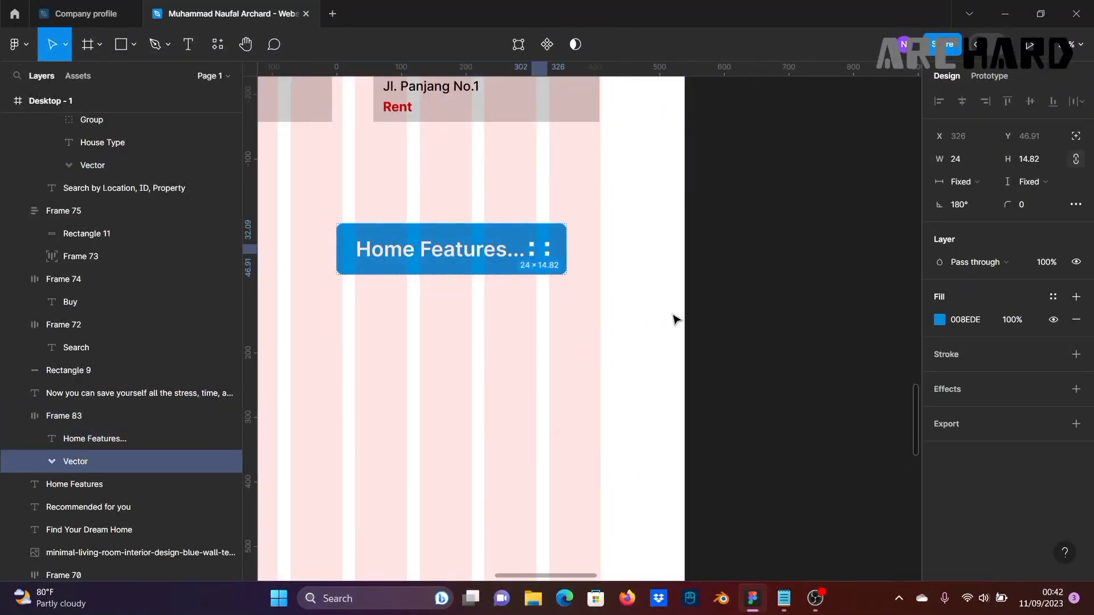
Step: Make the chevron white and rotate it -90° so it points right
{"action": "left_click", "coordinate": [939, 320]}
{"action": "left_click_drag", "start_coordinate": [867, 276], "coordinate": [610, 163]}
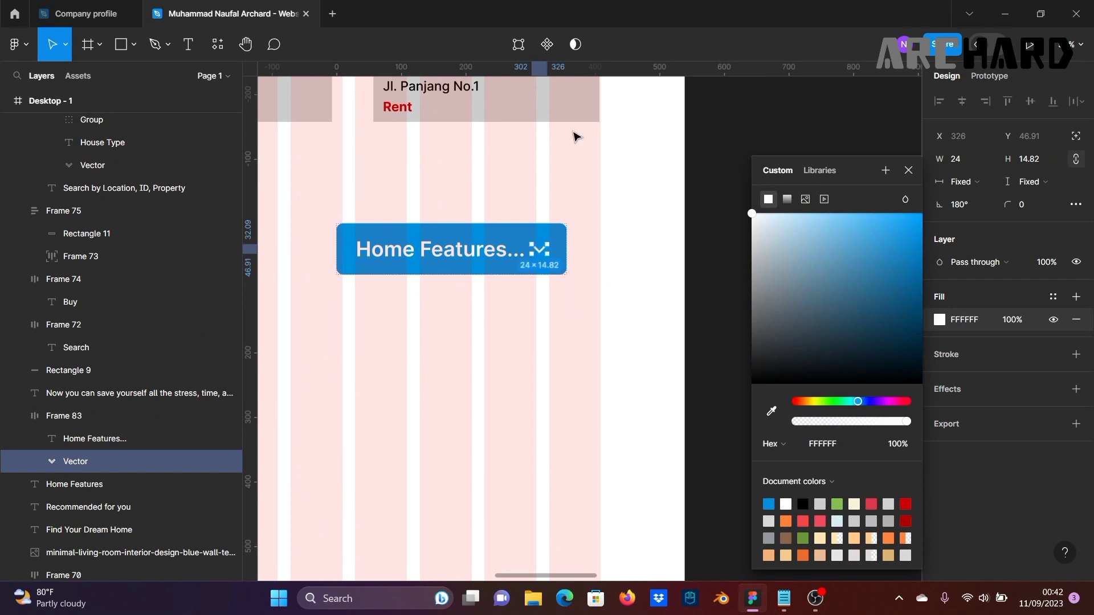
{"action": "left_click", "coordinate": [968, 204]}
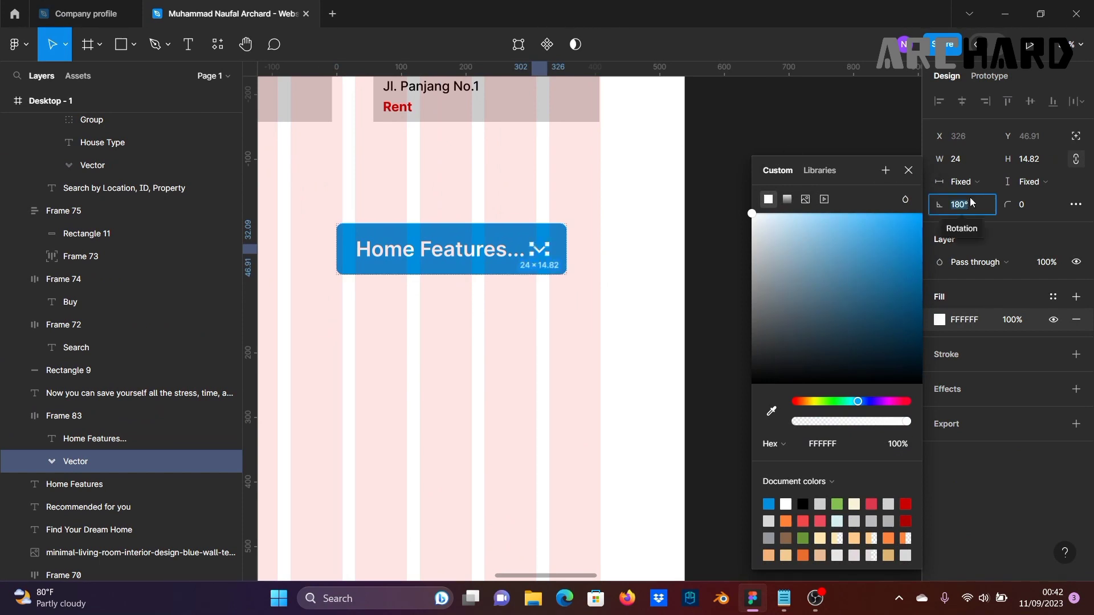
{"action": "type", "text": "90"}
{"action": "key", "text": "Return"}
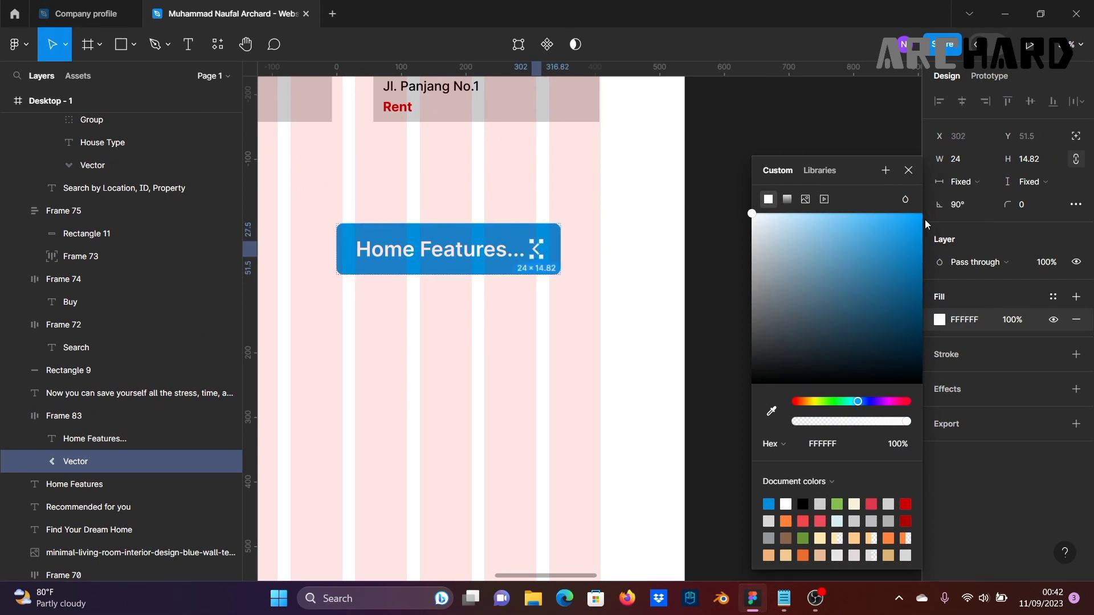
{"action": "key", "text": "Escape"}
{"action": "type", "text": "-"}
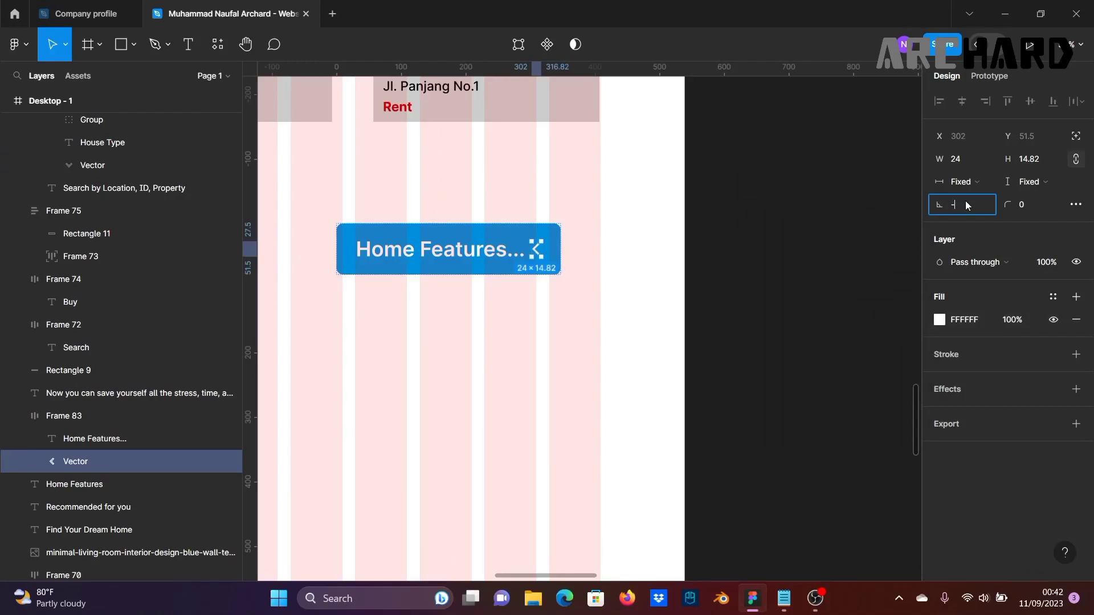
{"action": "type", "text": "90"}
{"action": "key", "text": "Return"}
{"action": "left_click", "coordinate": [749, 283]}
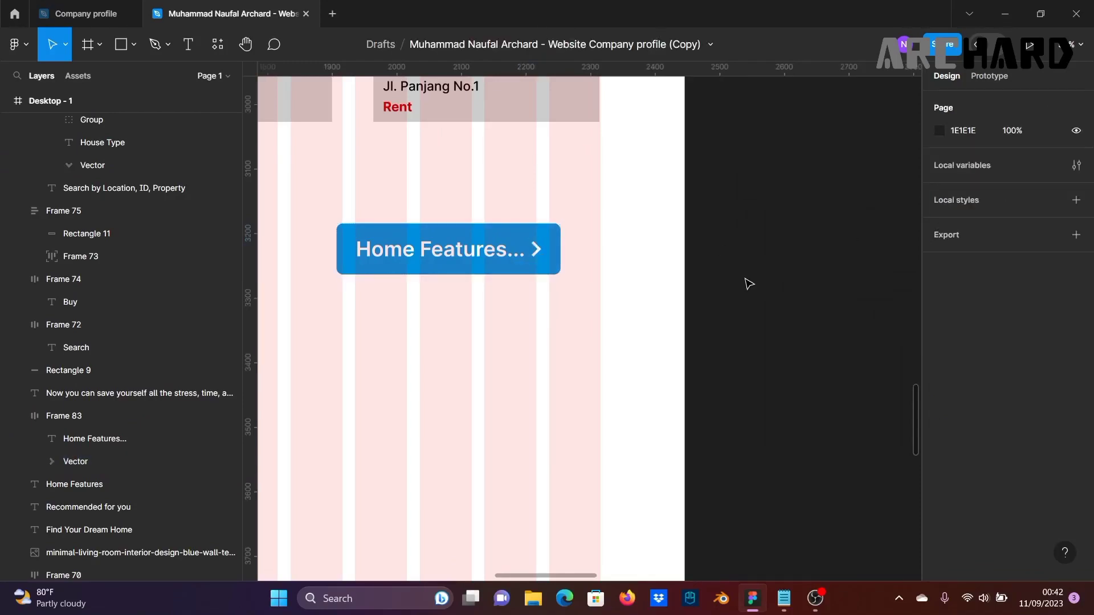
Step: Set the button's item spacing to 20 and line it up with the heading
{"action": "scroll", "coordinate": [749, 283], "scroll_direction": "down", "scroll_amount": 6}
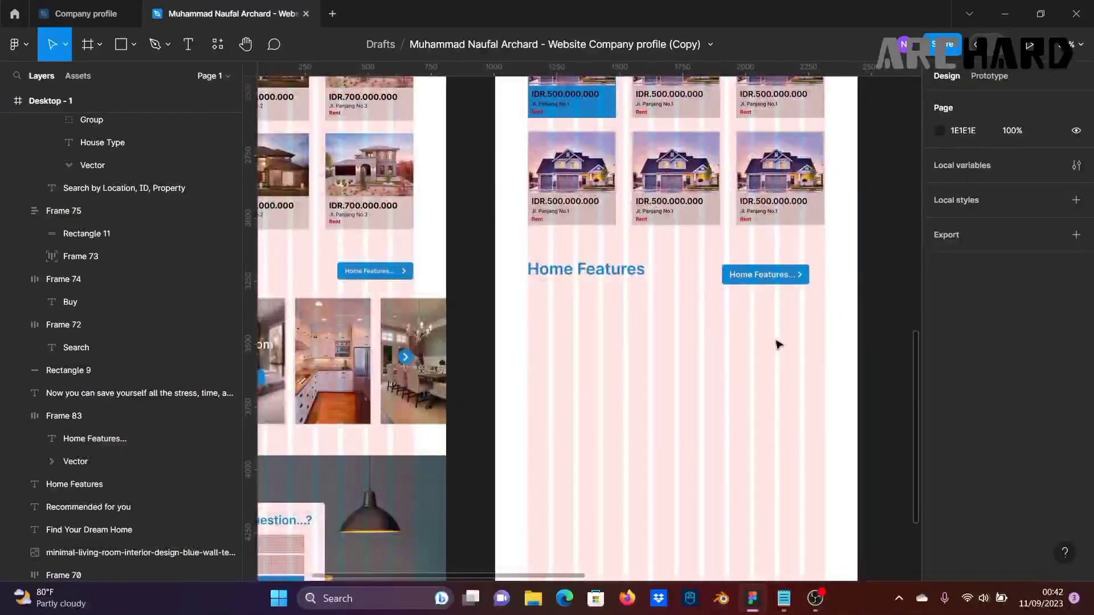
{"action": "left_click", "coordinate": [764, 274]}
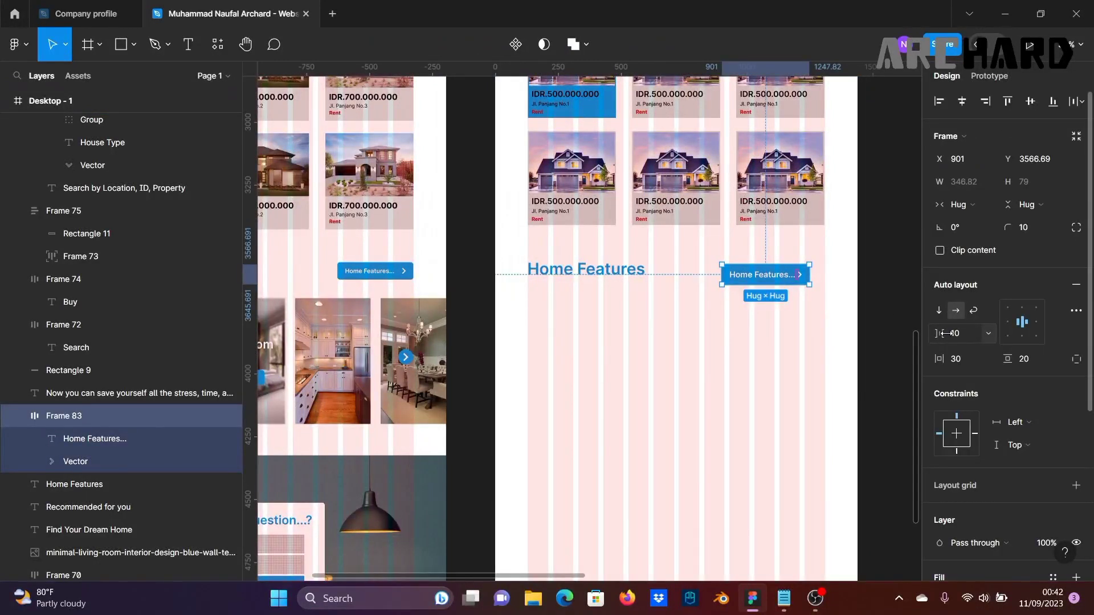
{"action": "left_click_drag", "start_coordinate": [946, 336], "coordinate": [961, 344]}
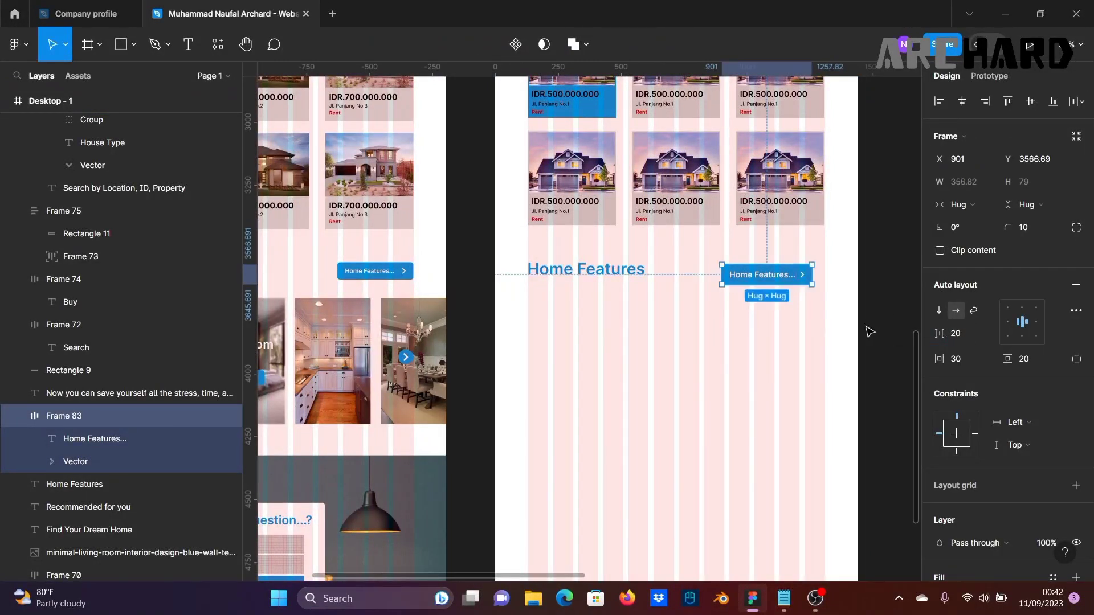
{"action": "left_click", "coordinate": [887, 331]}
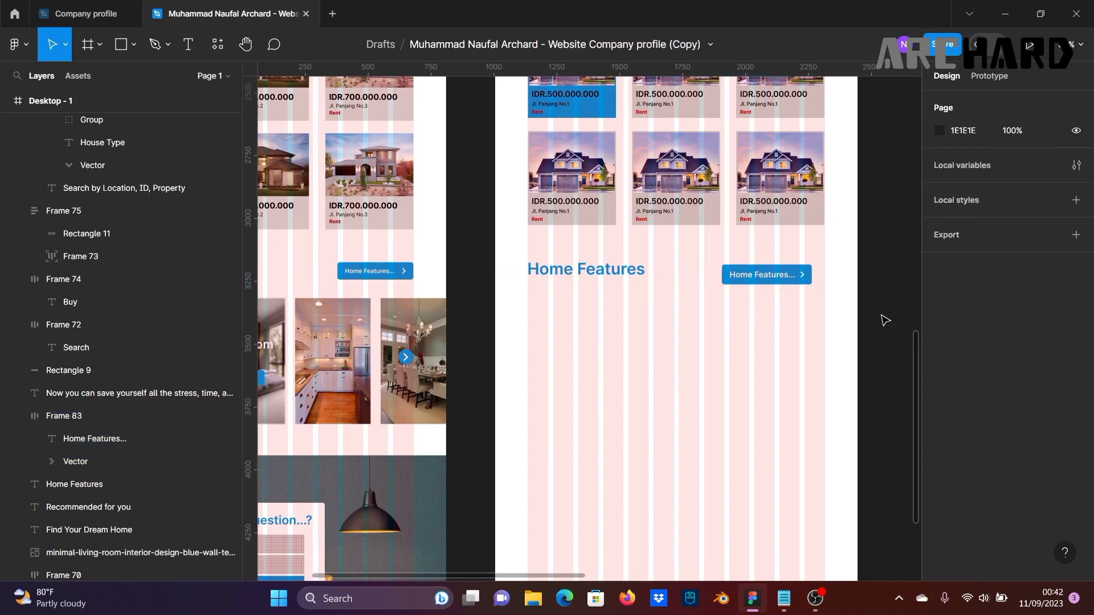
{"action": "left_click", "coordinate": [781, 275]}
{"action": "left_click_drag", "start_coordinate": [781, 274], "coordinate": [789, 276]}
Step: Wrap the Home Features heading and its button in a horizontal auto-layout row, vertically centred
{"action": "left_click", "coordinate": [876, 279]}
{"action": "left_click", "coordinate": [785, 276]}
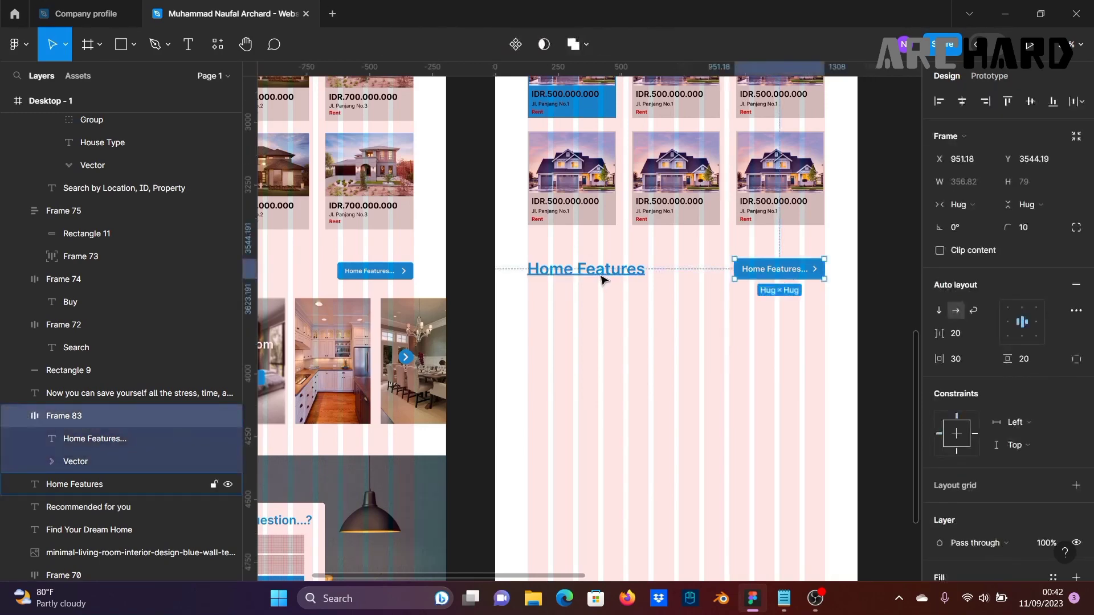
{"action": "left_click", "coordinate": [600, 276], "text": "shift"}
{"action": "left_click", "coordinate": [1076, 286]}
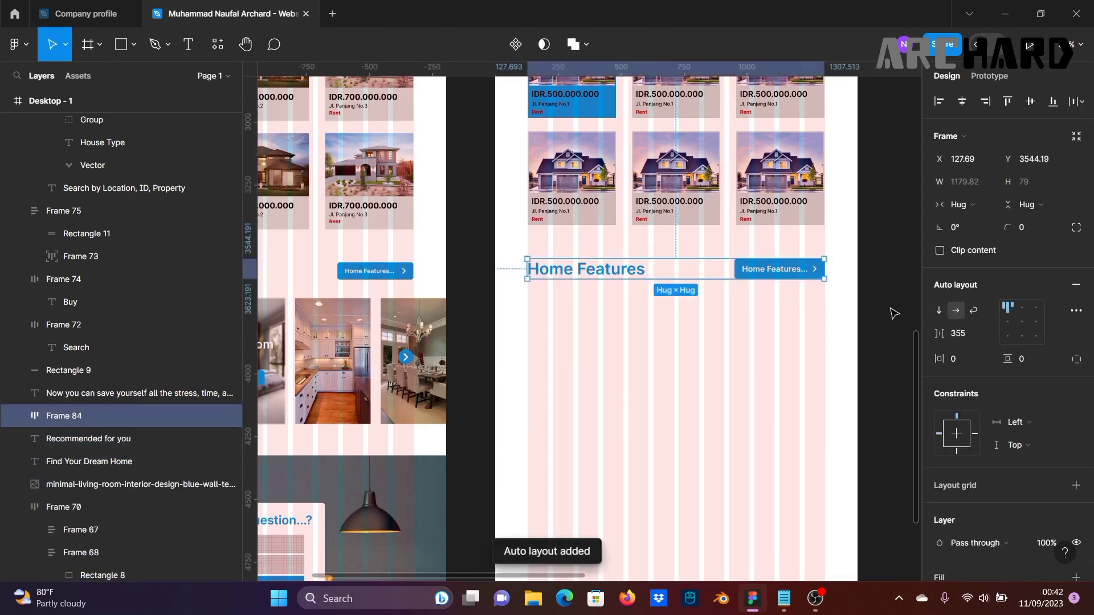
{"action": "left_click", "coordinate": [880, 313]}
{"action": "left_click", "coordinate": [798, 284]}
{"action": "left_click", "coordinate": [1007, 324]}
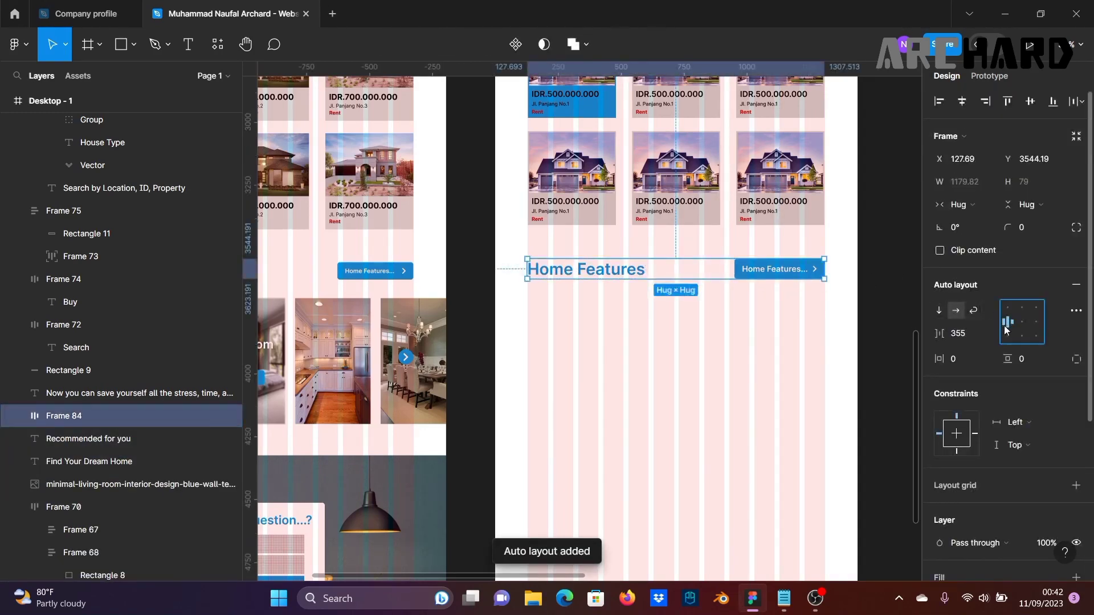
{"action": "left_click", "coordinate": [896, 318]}
{"action": "scroll", "coordinate": [897, 317], "scroll_direction": "down", "scroll_amount": 2}
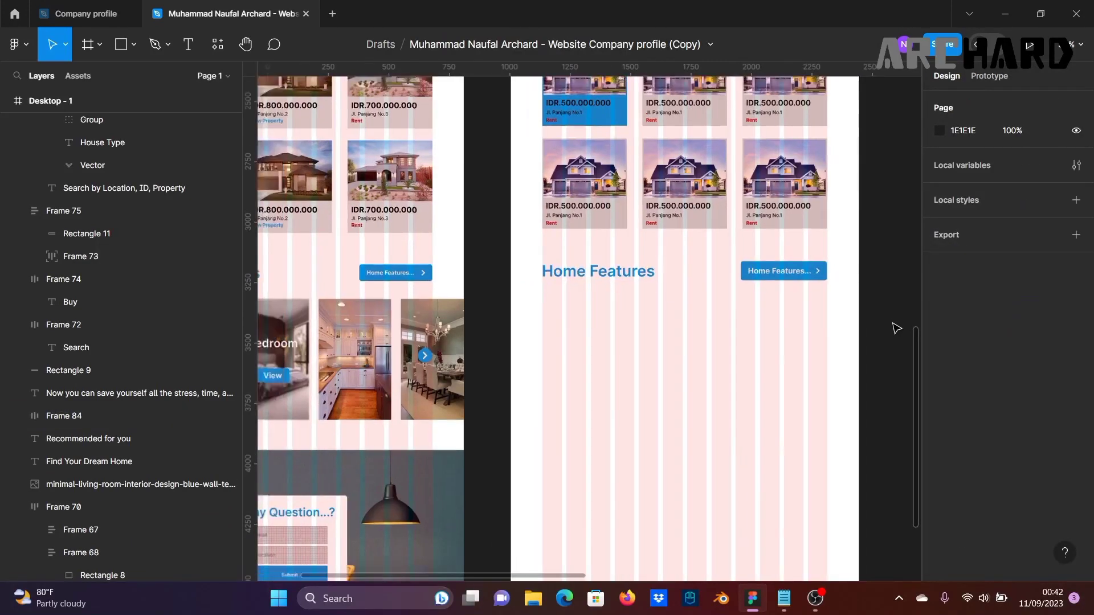
{"action": "left_click_drag", "start_coordinate": [599, 458], "coordinate": [662, 421]}
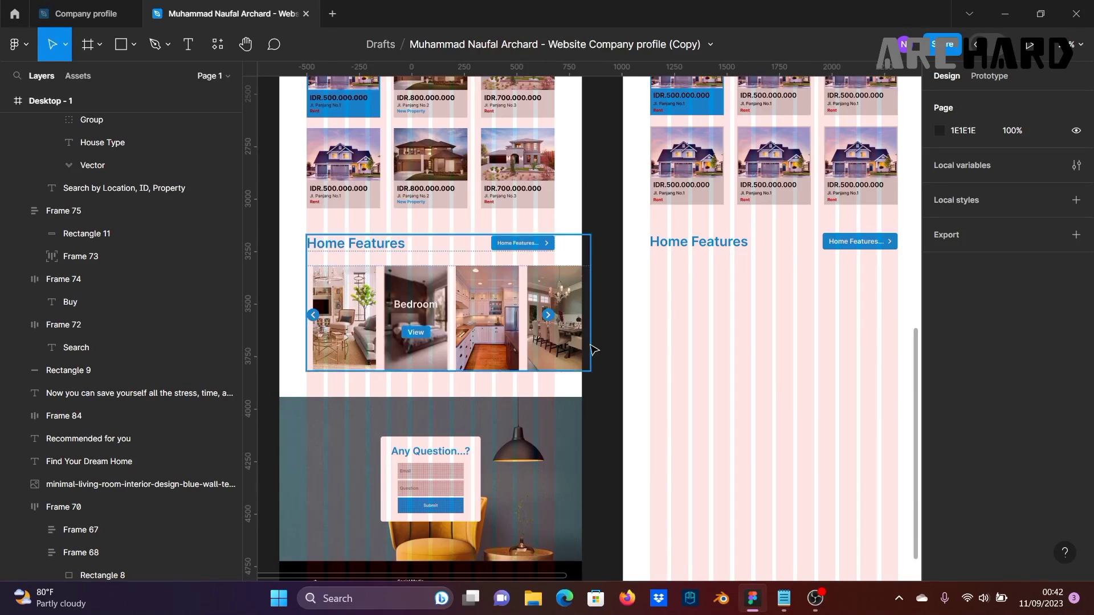
Step: Copy the living-room image from the first frame's carousel into the second frame's row
{"action": "left_click", "coordinate": [356, 312]}
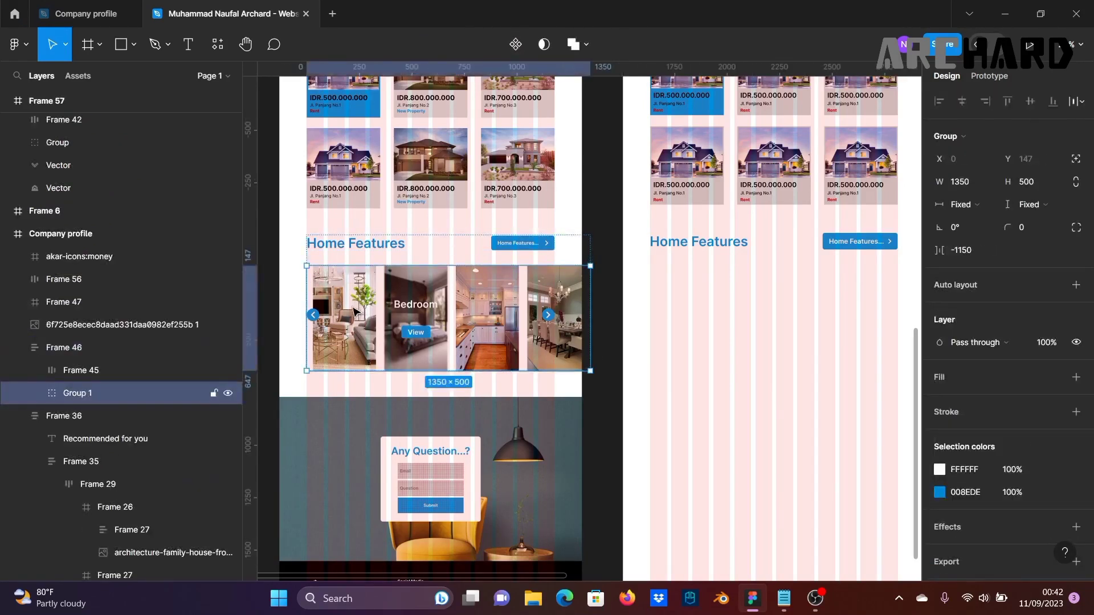
{"action": "double_click", "coordinate": [356, 312]}
{"action": "double_click", "coordinate": [350, 299]}
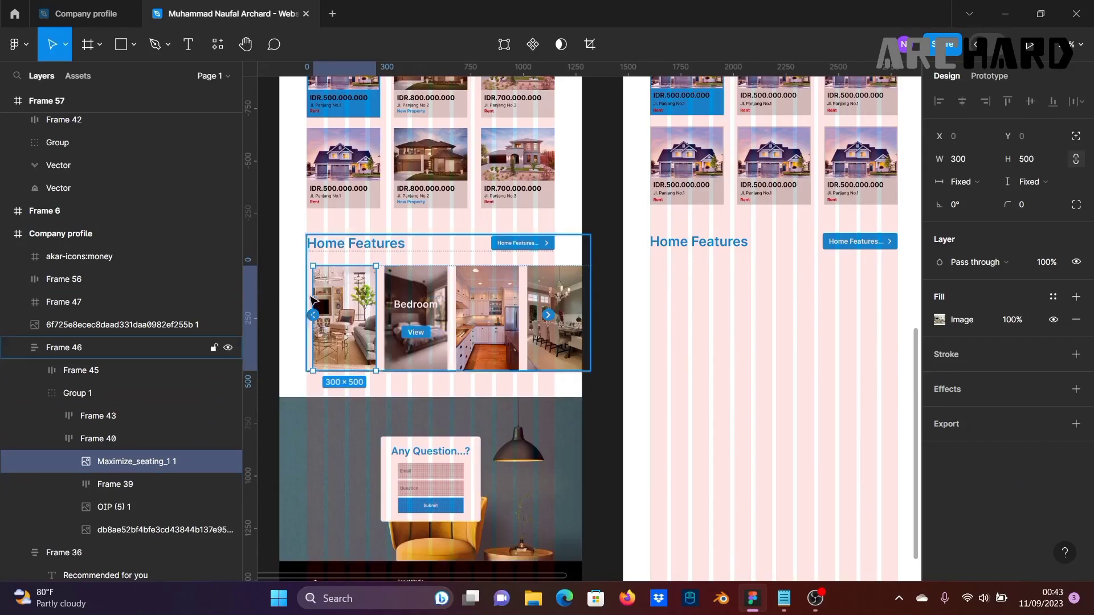
{"action": "left_click_drag", "start_coordinate": [337, 302], "coordinate": [671, 297]}
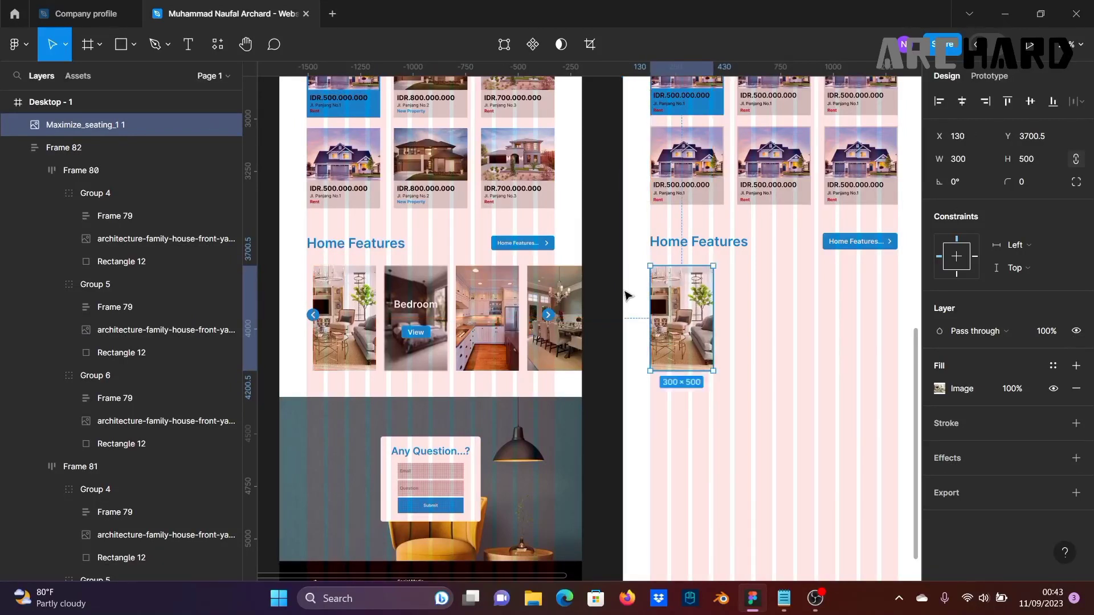
{"action": "left_click", "coordinate": [579, 289]}
{"action": "left_click", "coordinate": [608, 297]}
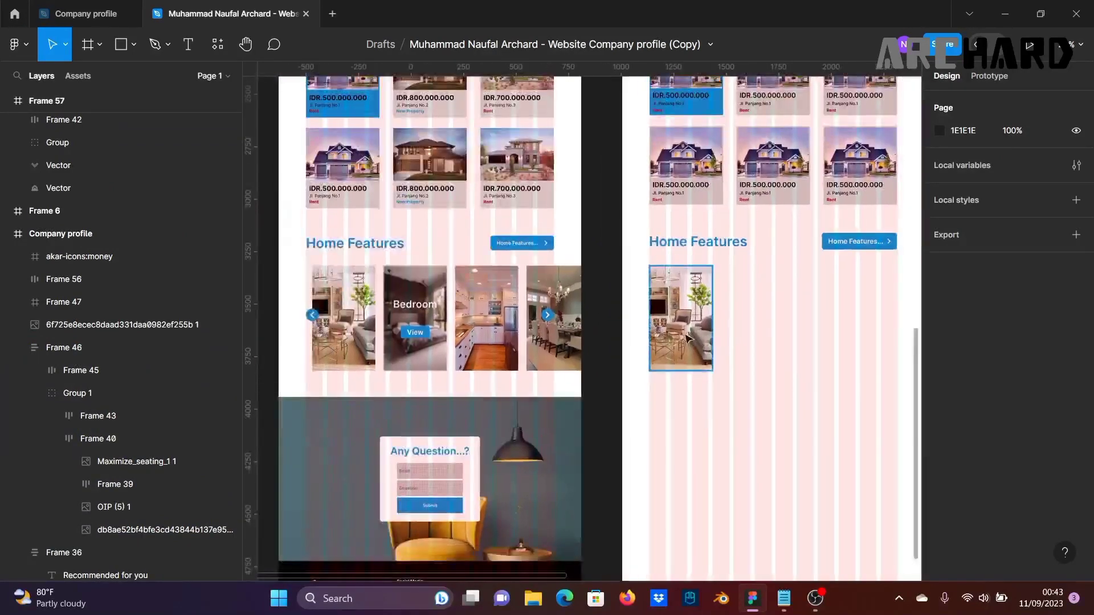
{"action": "left_click", "coordinate": [688, 339]}
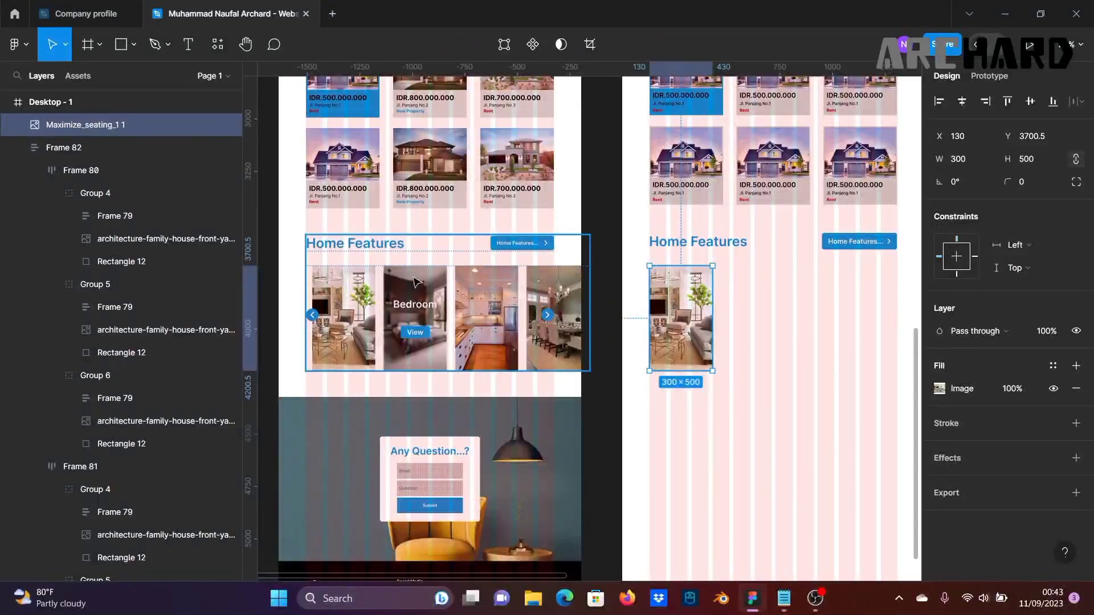
{"action": "left_click", "coordinate": [617, 287]}
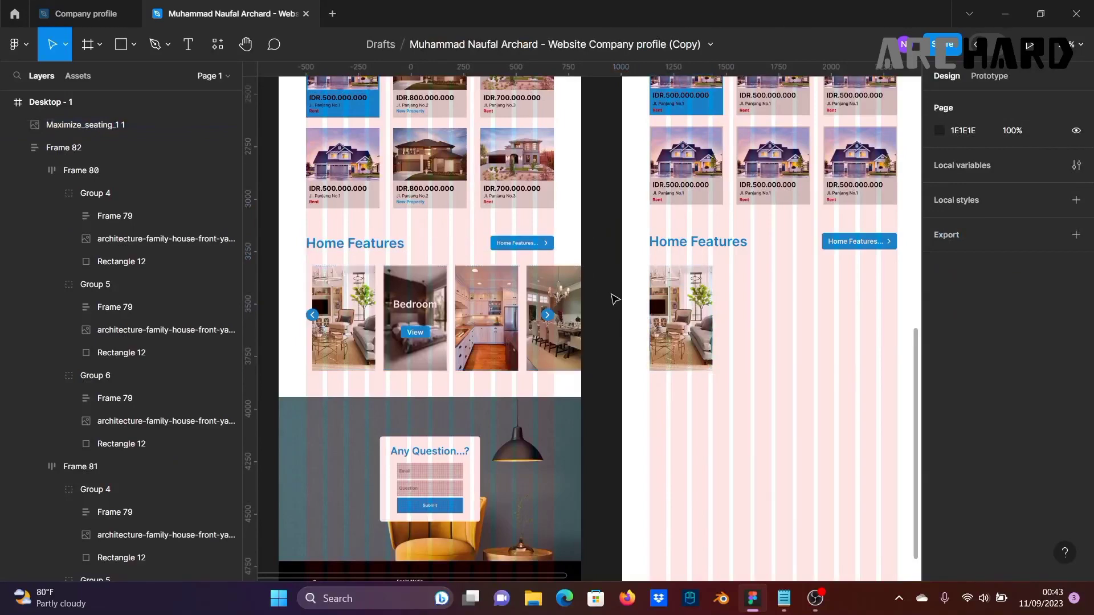
Step: Copy the kitchen and dining-room images from the first design's carousel beside it
{"action": "left_click", "coordinate": [496, 297]}
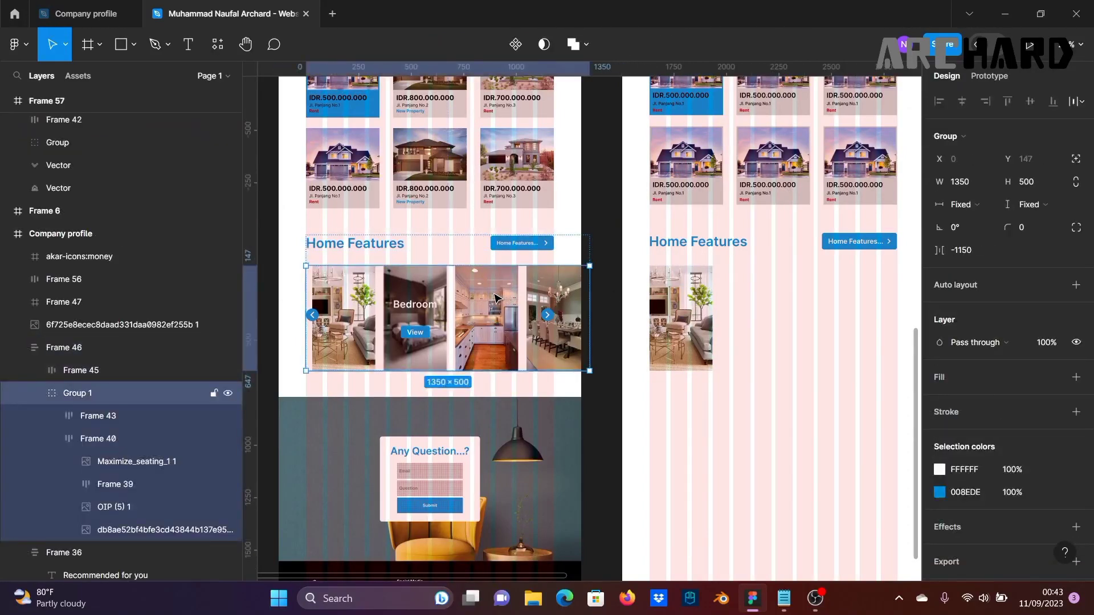
{"action": "double_click", "coordinate": [479, 292]}
{"action": "double_click", "coordinate": [478, 292]}
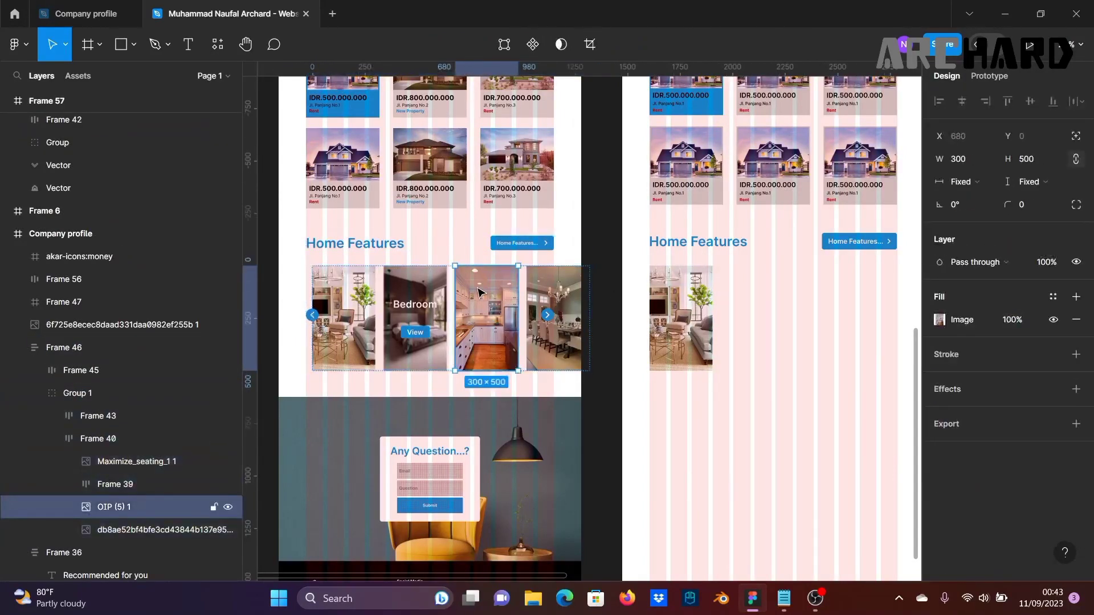
{"action": "left_click_drag", "start_coordinate": [478, 292], "coordinate": [750, 292]}
{"action": "double_click", "coordinate": [420, 287]}
{"action": "double_click", "coordinate": [420, 287]}
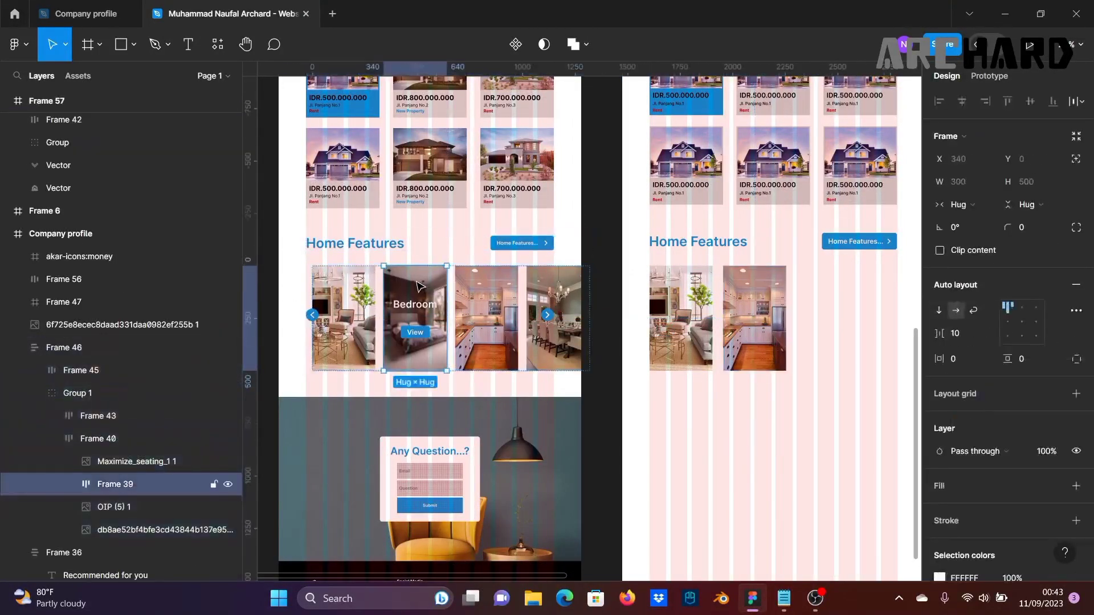
{"action": "left_click", "coordinate": [553, 287]}
{"action": "left_click_drag", "start_coordinate": [553, 288], "coordinate": [824, 288]}
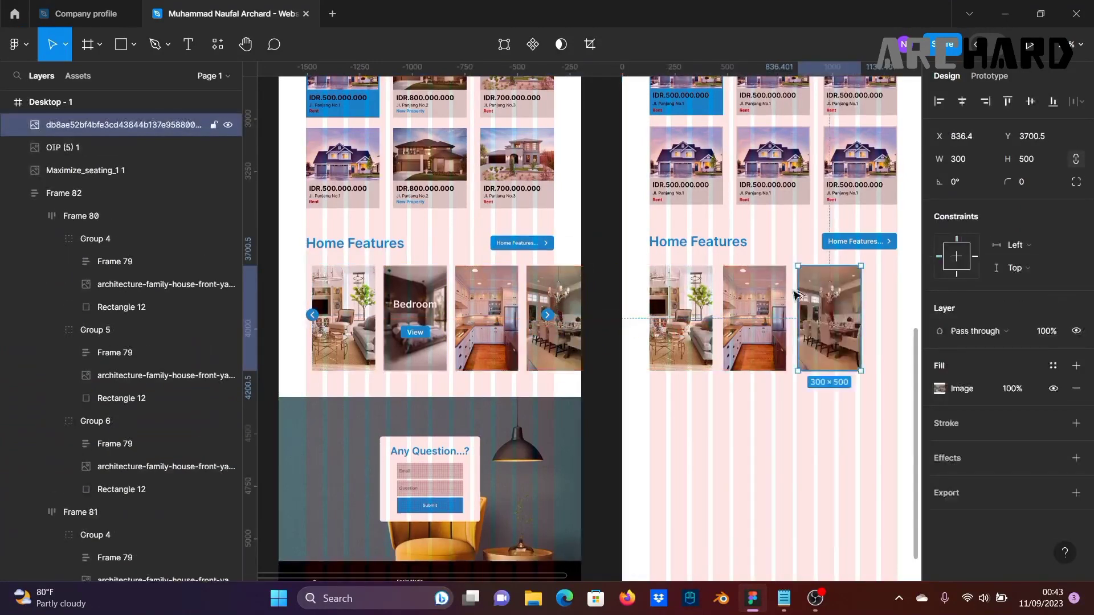
Step: Delete the accidentally copied Bedroom card and duplicate the dining-room image to its right
{"action": "left_click", "coordinate": [429, 286]}
{"action": "double_click", "coordinate": [428, 287]}
{"action": "double_click", "coordinate": [429, 287]}
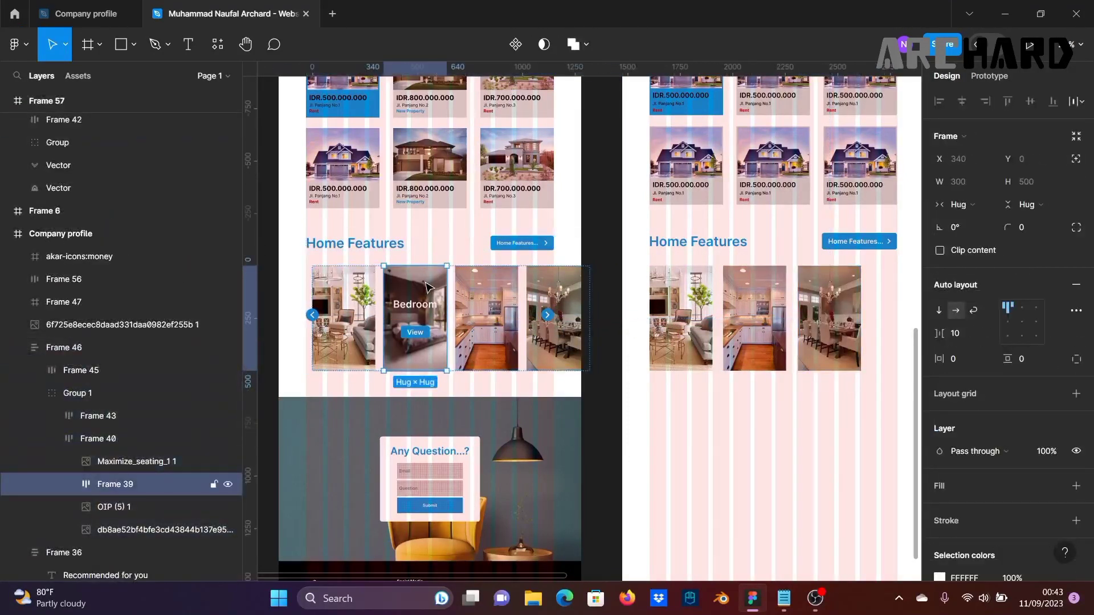
{"action": "left_click_drag", "start_coordinate": [415, 308], "coordinate": [868, 287]}
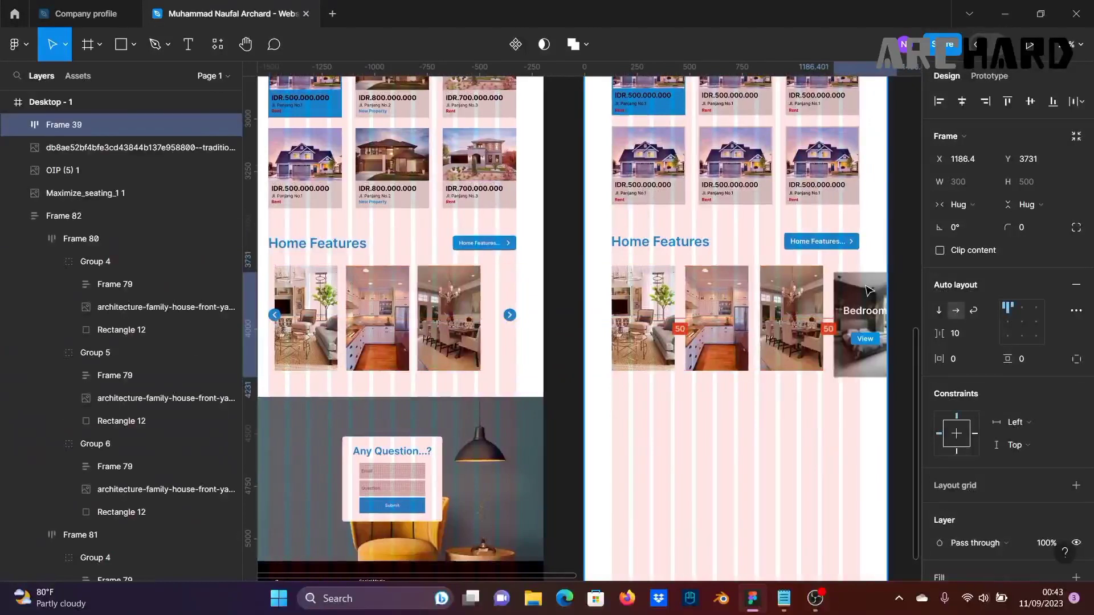
{"action": "left_click", "coordinate": [546, 298]}
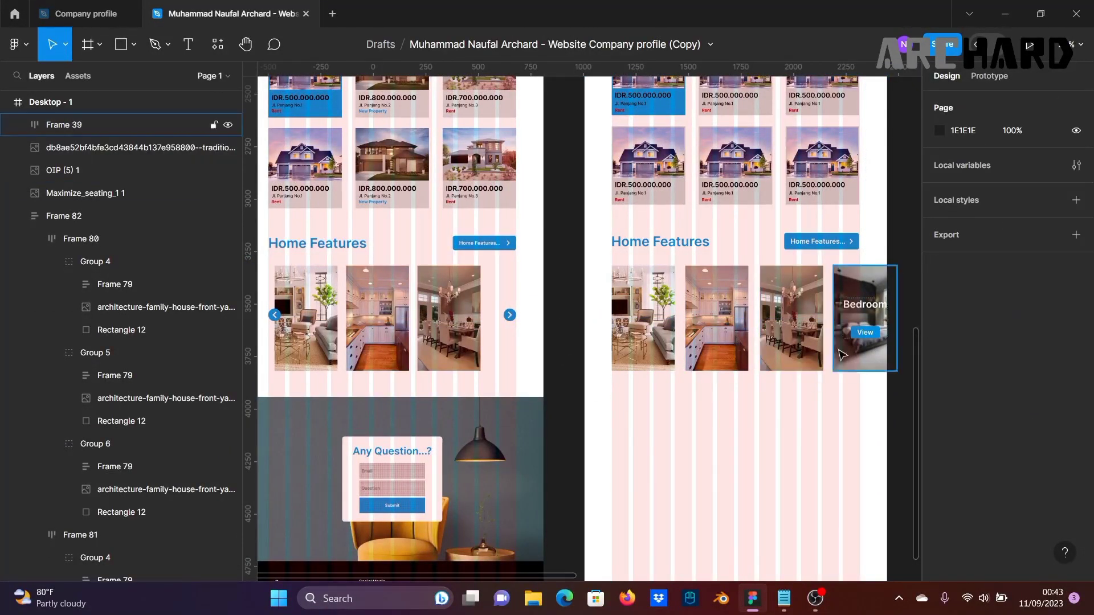
{"action": "left_click", "coordinate": [872, 306]}
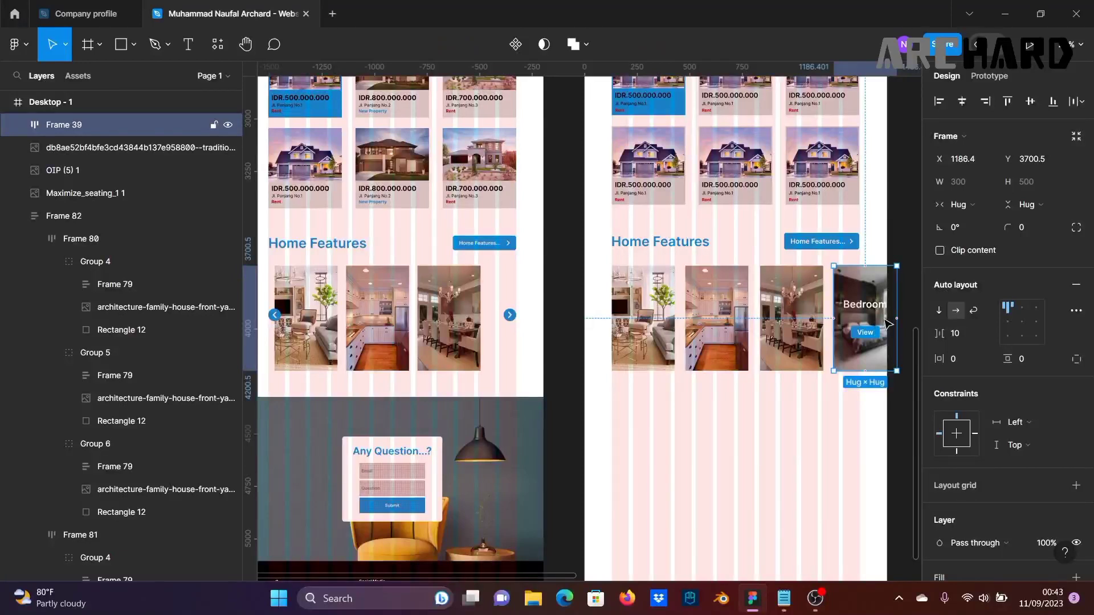
{"action": "key", "text": "Delete"}
{"action": "left_click", "coordinate": [789, 318]}
{"action": "left_click_drag", "start_coordinate": [789, 318], "coordinate": [866, 318]}
{"action": "left_click", "coordinate": [896, 418]}
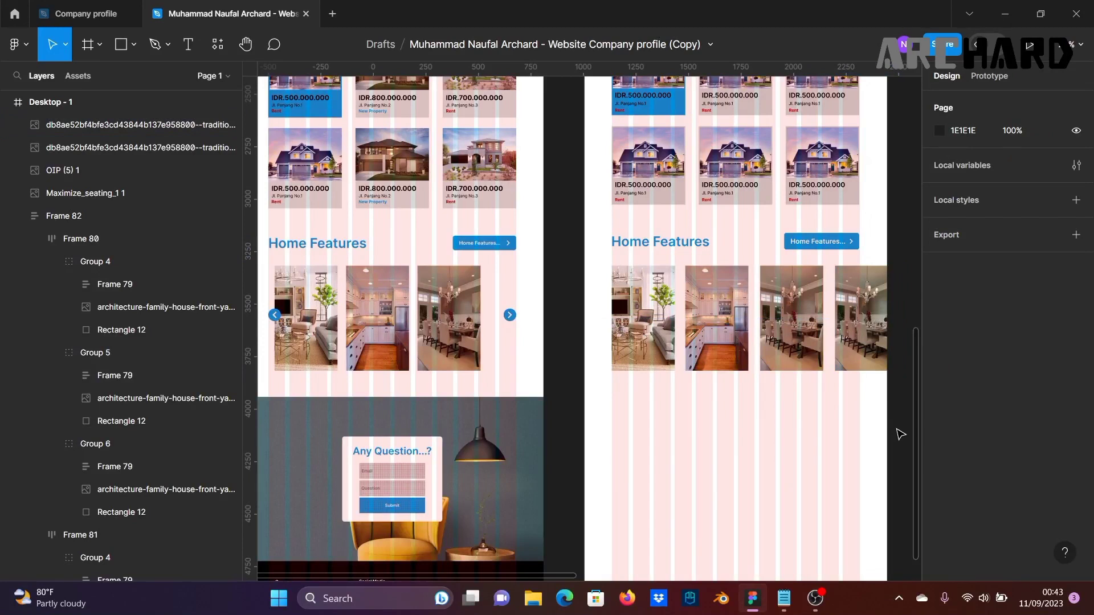
Step: Undo the last four steps, removing the copied living-room and kitchen images
{"action": "left_click_drag", "start_coordinate": [731, 415], "coordinate": [772, 376]}
{"action": "left_click", "coordinate": [681, 290]}
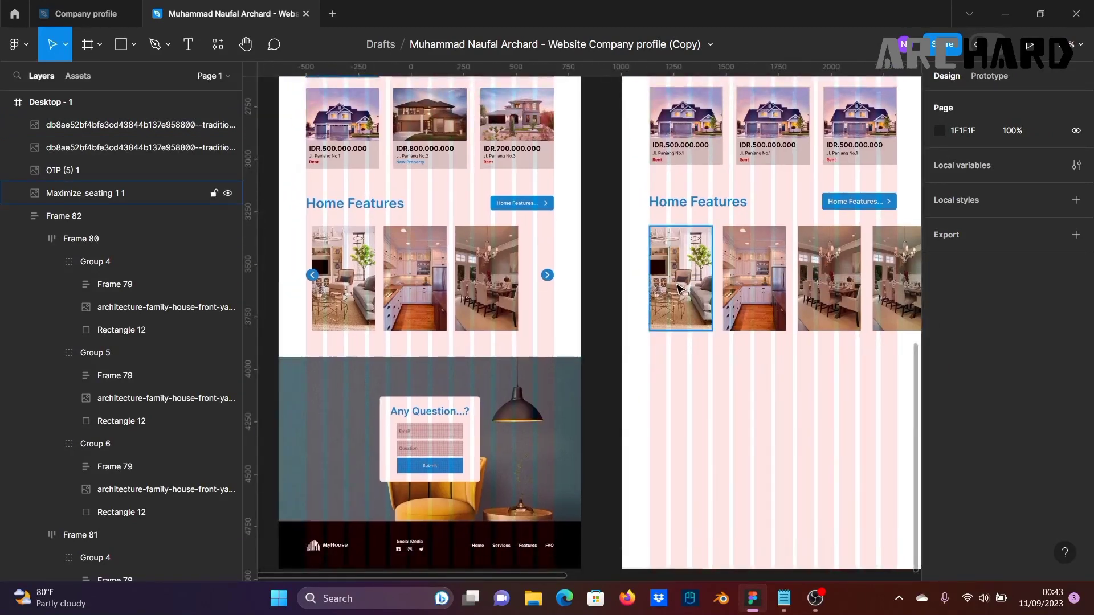
{"action": "left_click", "coordinate": [752, 279], "text": "shift"}
{"action": "left_click_drag", "start_coordinate": [832, 392], "coordinate": [734, 375]}
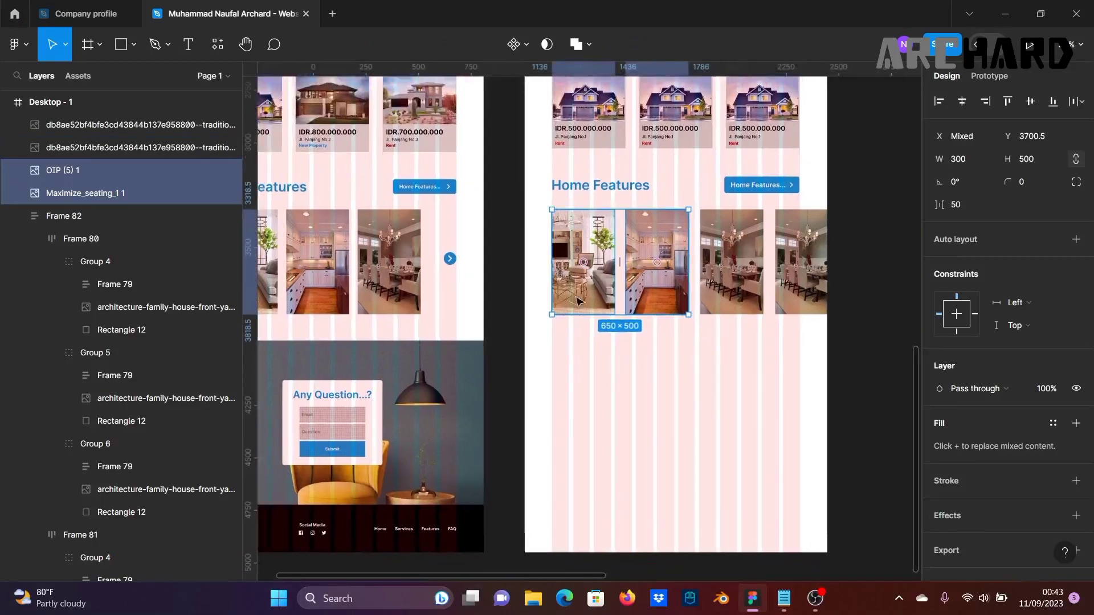
{"action": "left_click", "coordinate": [516, 290]}
{"action": "left_click_drag", "start_coordinate": [557, 325], "coordinate": [700, 306]}
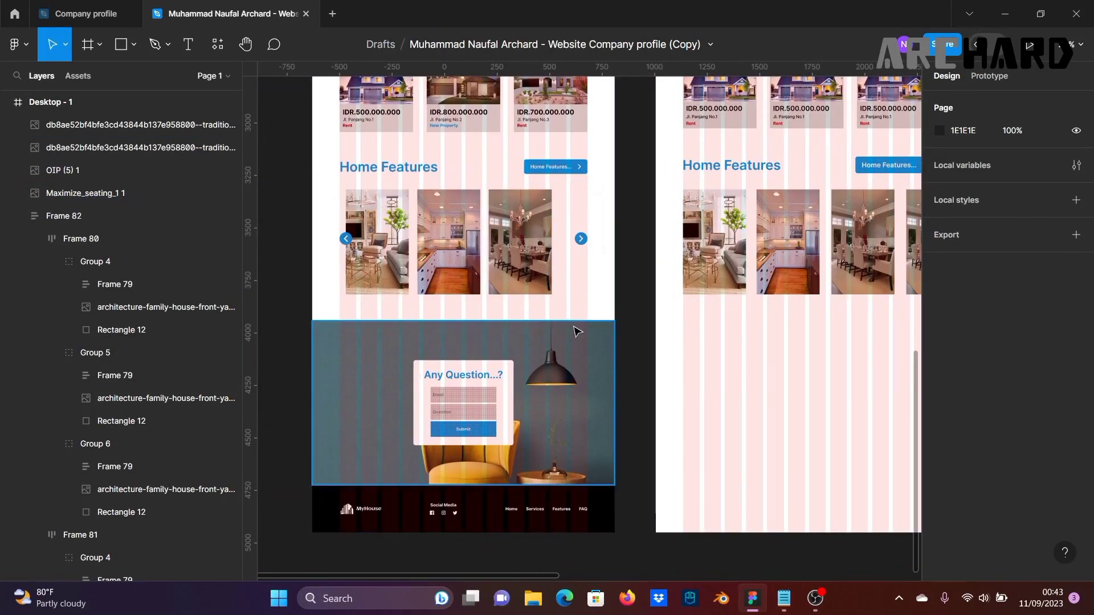
{"action": "key", "text": "ctrl+z"}
{"action": "key", "text": "ctrl+z"}
{"action": "key", "text": "ctrl+z"}
{"action": "key", "text": "ctrl+z"}
{"action": "key", "text": "ctrl+z"}
{"action": "key", "text": "ctrl+z"}
{"action": "key", "text": "ctrl+z"}
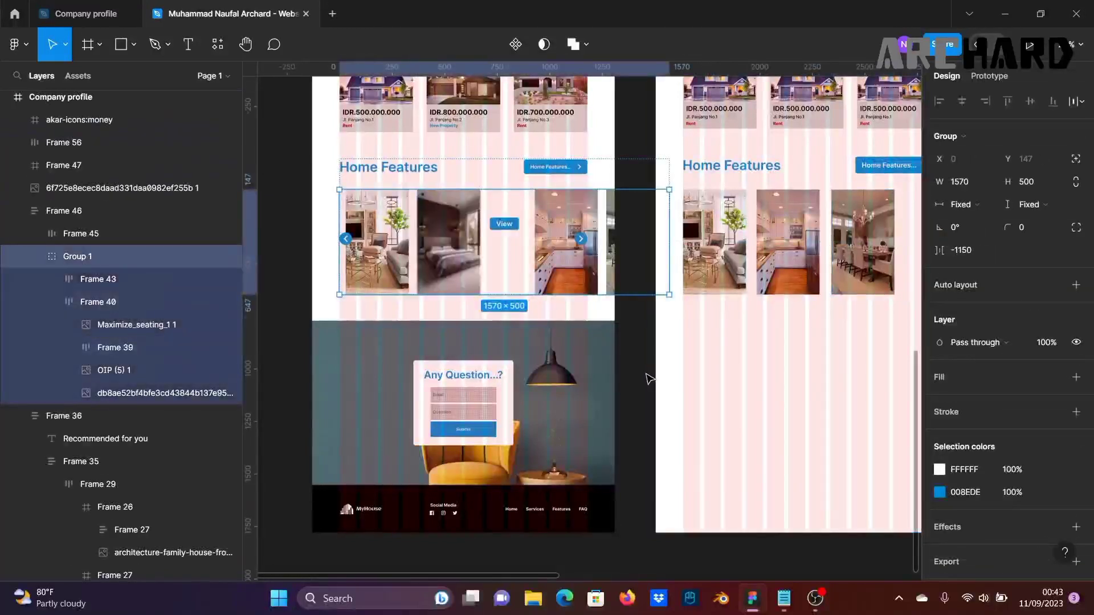
{"action": "key", "text": "ctrl+z"}
{"action": "key", "text": "ctrl+z"}
{"action": "key", "text": "ctrl+z"}
{"action": "key", "text": "ctrl+z"}
{"action": "key", "text": "ctrl+z"}
{"action": "key", "text": "ctrl+z"}
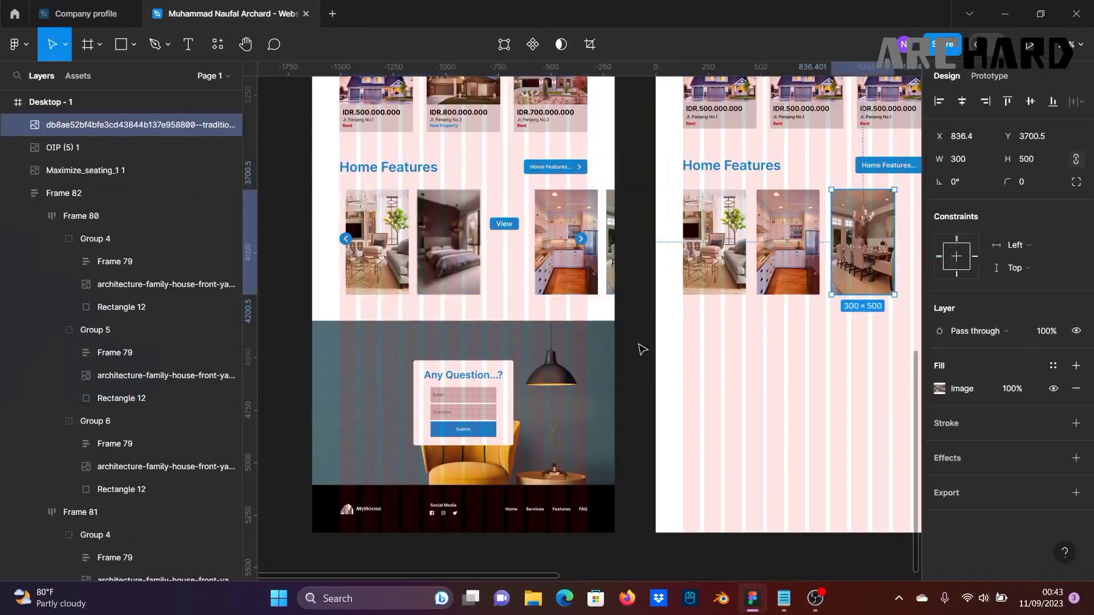
{"action": "key", "text": "ctrl+z"}
{"action": "key", "text": "ctrl+z"}
{"action": "key", "text": "ctrl+z"}
{"action": "key", "text": "ctrl+z"}
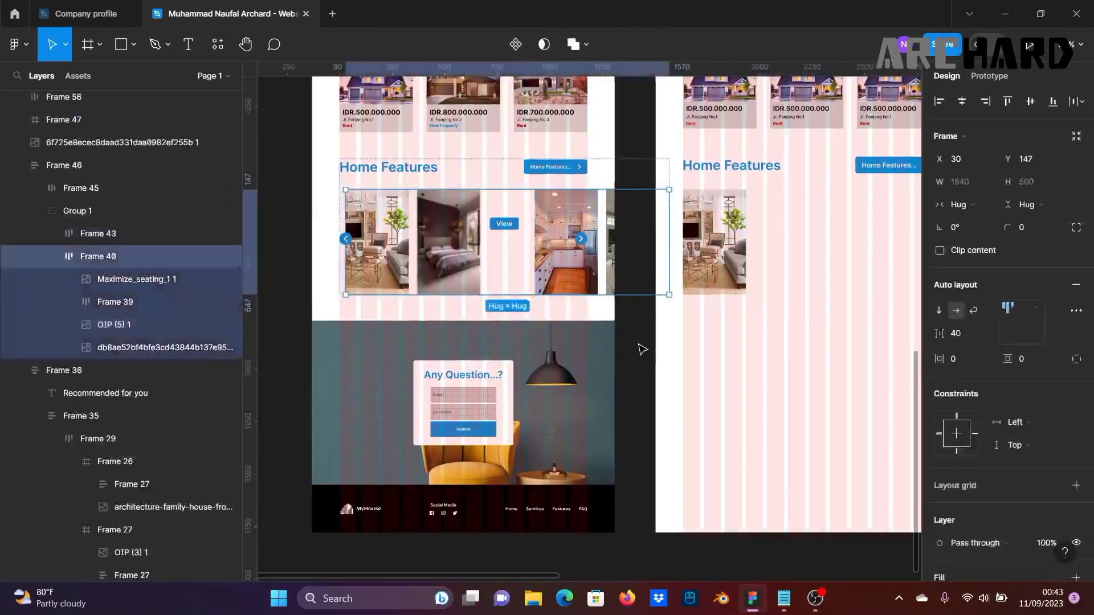
{"action": "key", "text": "ctrl+z"}
{"action": "key", "text": "ctrl+z"}
{"action": "key", "text": "ctrl+z"}
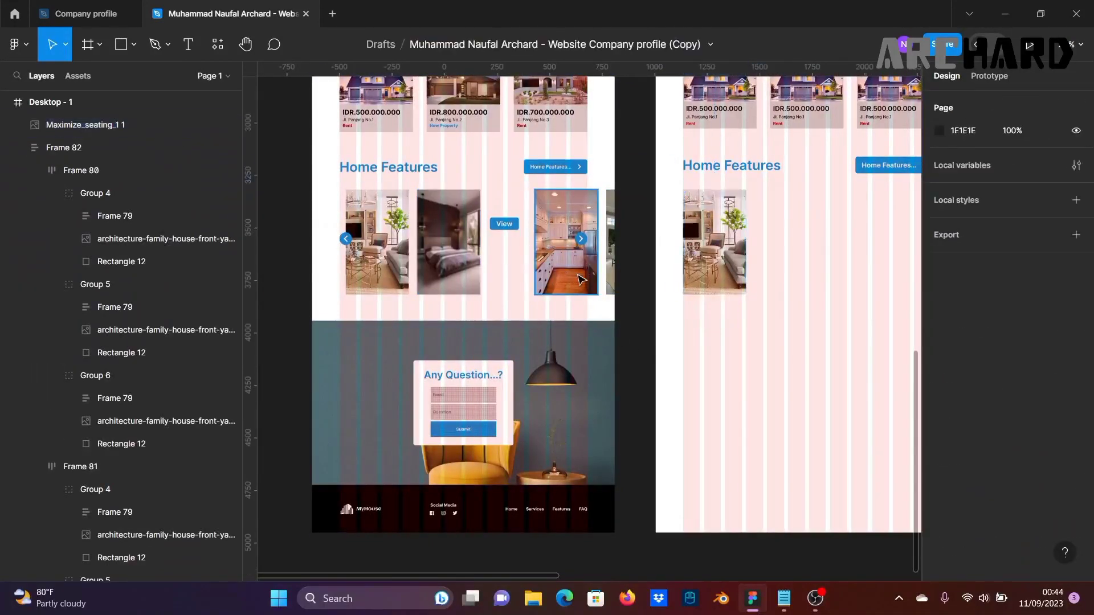
Step: Try moving the Bedroom card and the View button within the carousel, undoing both moves
{"action": "left_click", "coordinate": [519, 220]}
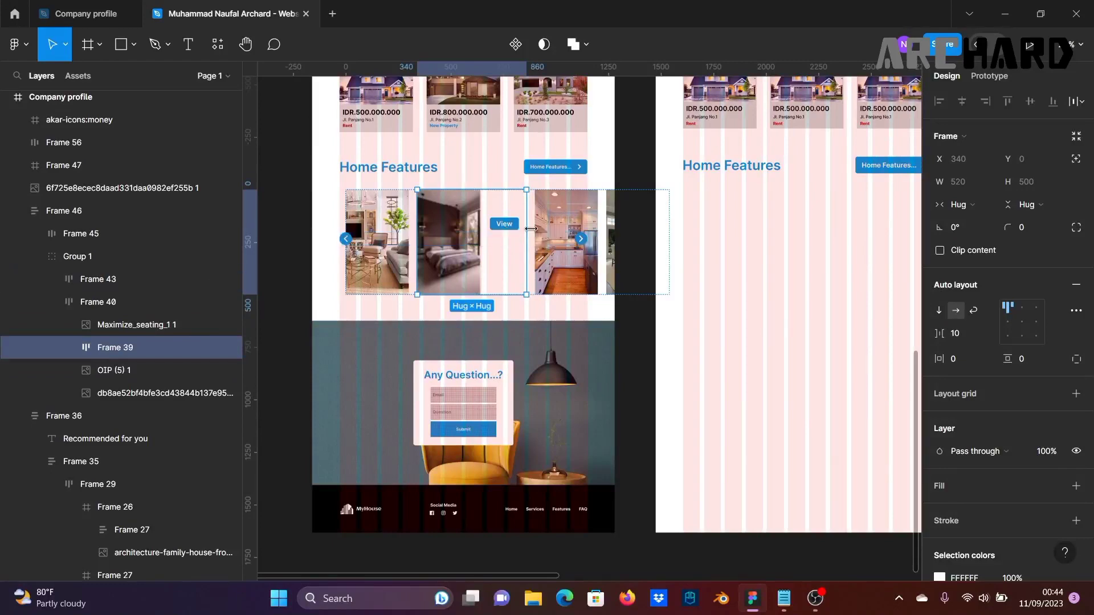
{"action": "scroll", "coordinate": [536, 222], "scroll_direction": "down", "scroll_amount": 2}
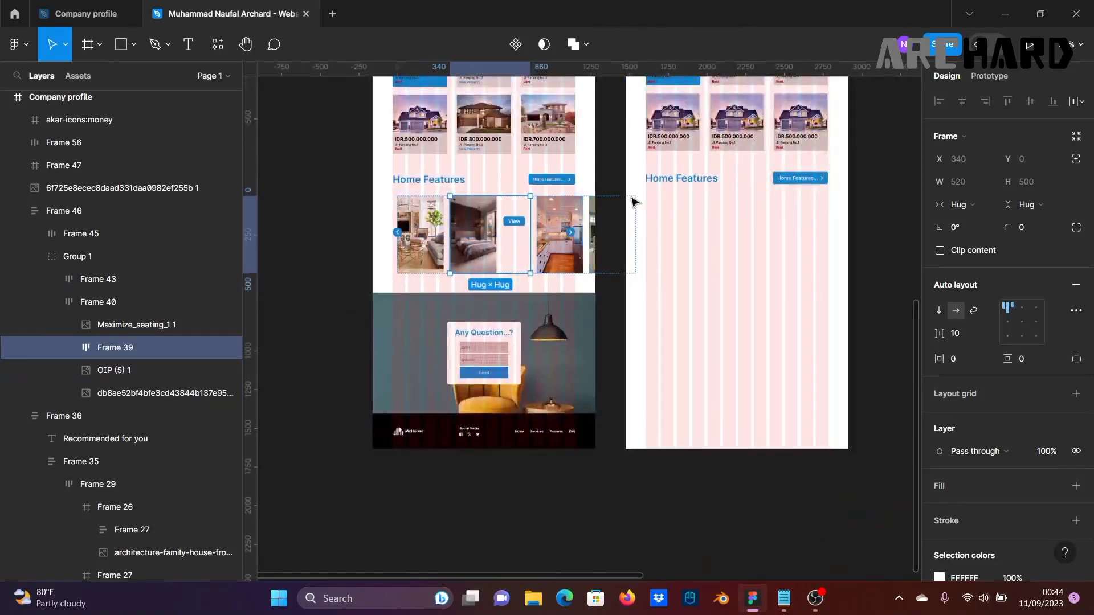
{"action": "scroll", "coordinate": [622, 237], "scroll_direction": "up", "scroll_amount": 2}
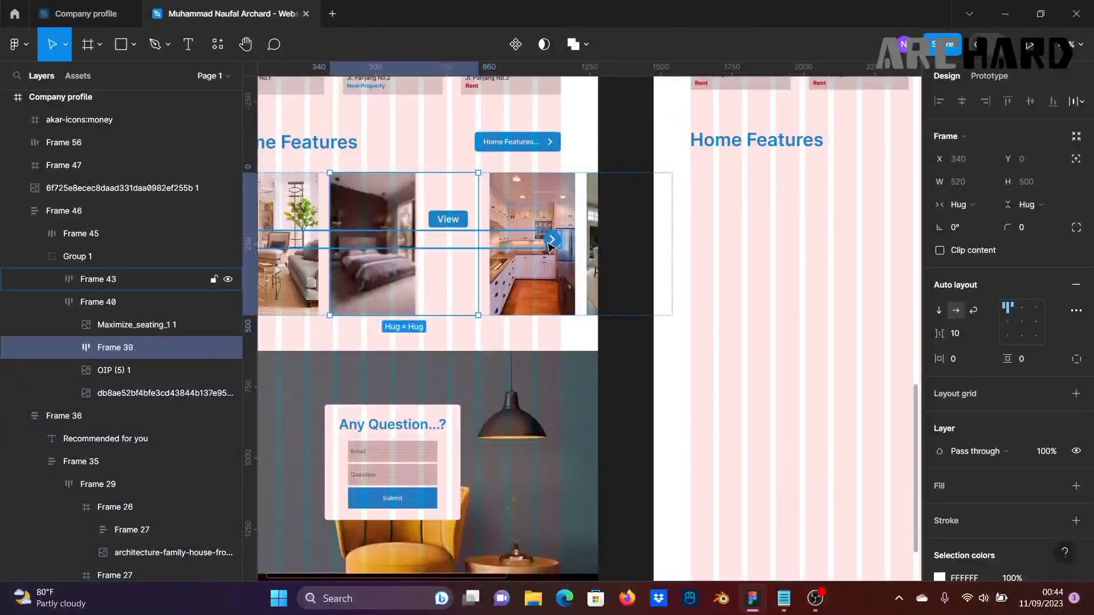
{"action": "left_click_drag", "start_coordinate": [451, 230], "coordinate": [378, 228]}
{"action": "left_click_drag", "start_coordinate": [661, 239], "coordinate": [836, 209]}
{"action": "key", "text": "ctrl+z"}
{"action": "left_click", "coordinate": [630, 193]}
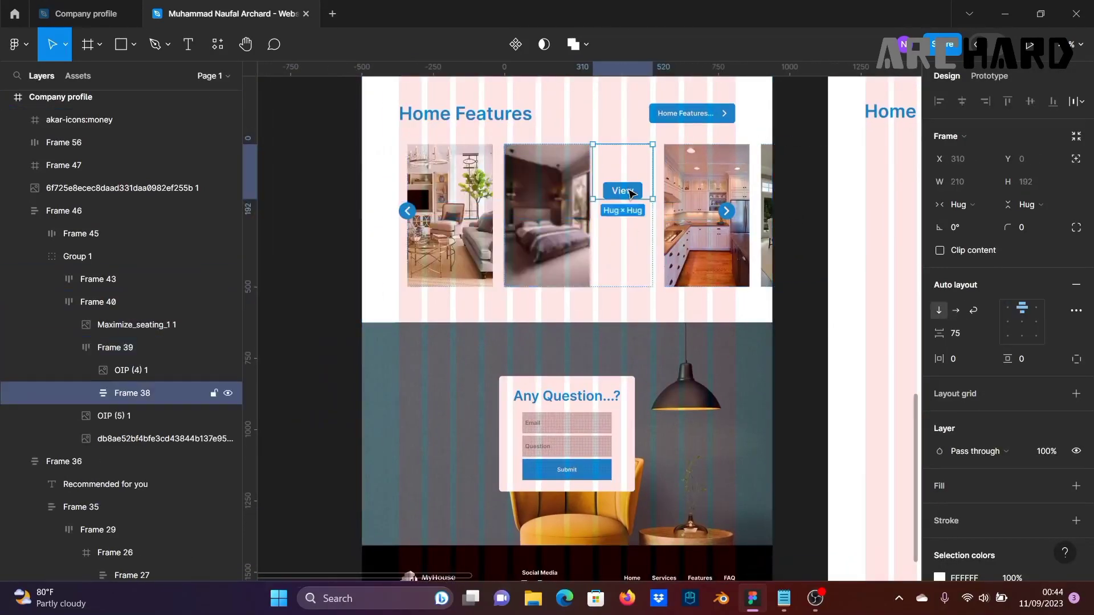
{"action": "left_click_drag", "start_coordinate": [629, 190], "coordinate": [533, 191]}
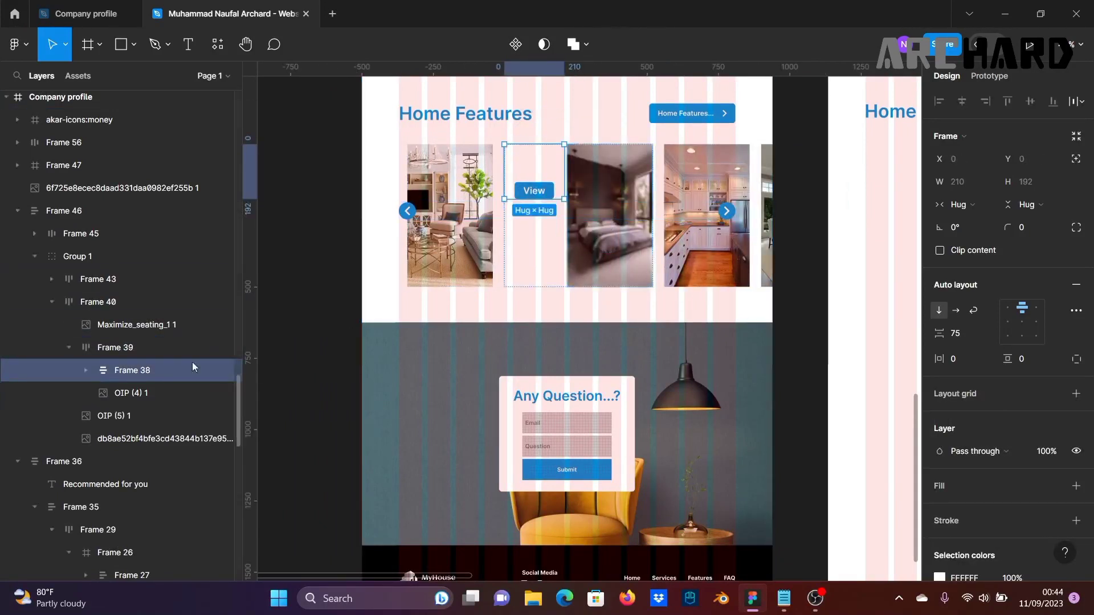
{"action": "key", "text": "ctrl+z"}
{"action": "left_click", "coordinate": [314, 228]}
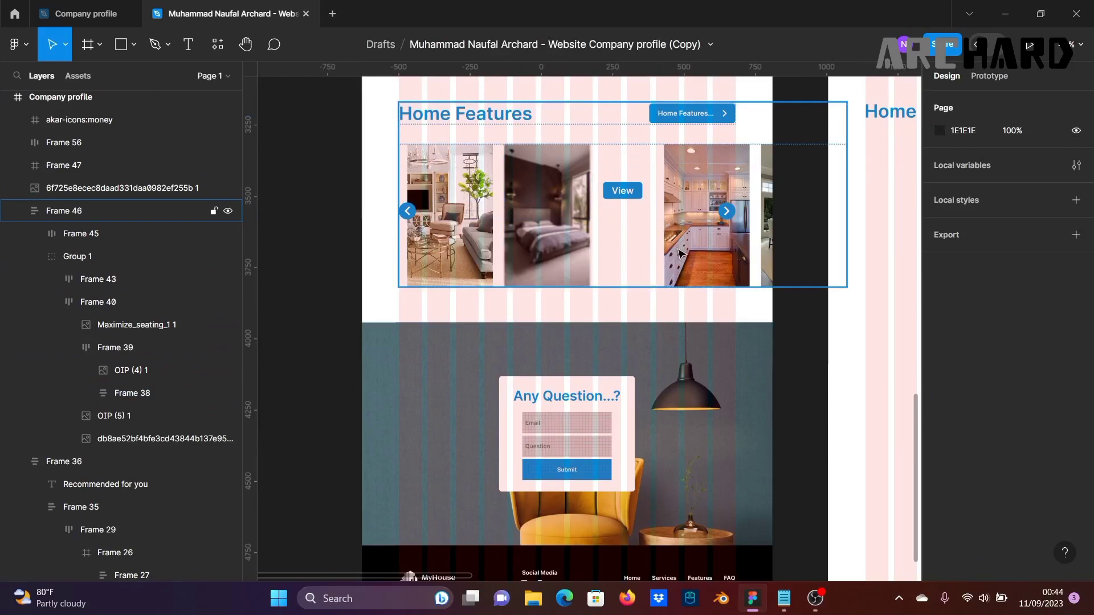
Step: Drill through Frame 46 > Group 1 > Frame 40 to select the Maximize_seating_1 1 photo
{"action": "scroll", "coordinate": [680, 252], "scroll_direction": "right", "scroll_amount": 5}
{"action": "scroll", "coordinate": [619, 276], "scroll_direction": "down", "scroll_amount": 1}
{"action": "scroll", "coordinate": [634, 285], "scroll_direction": "down", "scroll_amount": 4}
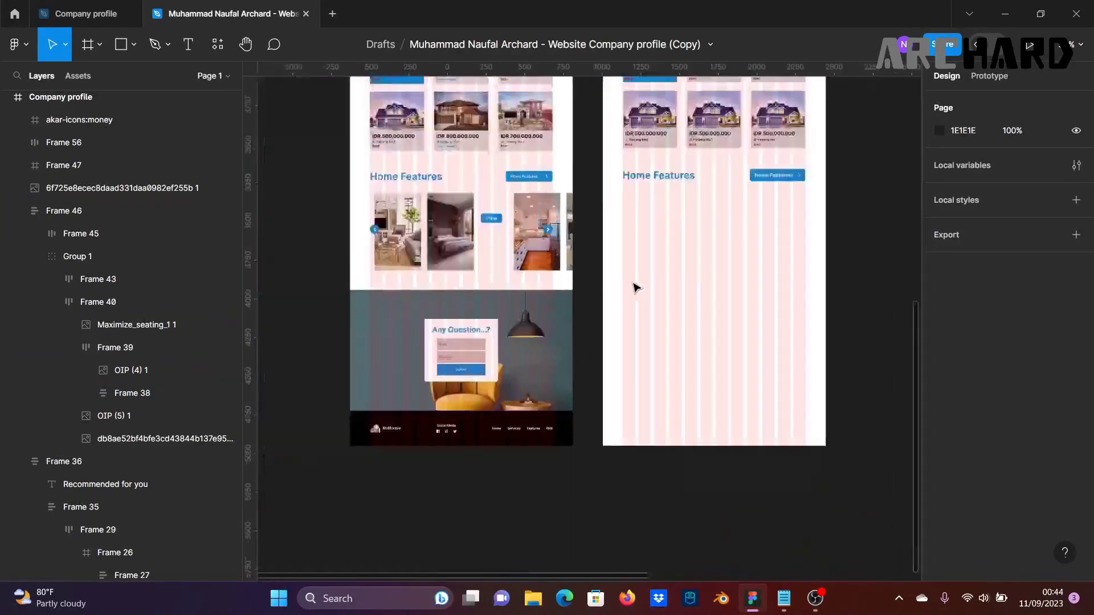
{"action": "scroll", "coordinate": [718, 249], "scroll_direction": "up", "scroll_amount": 1}
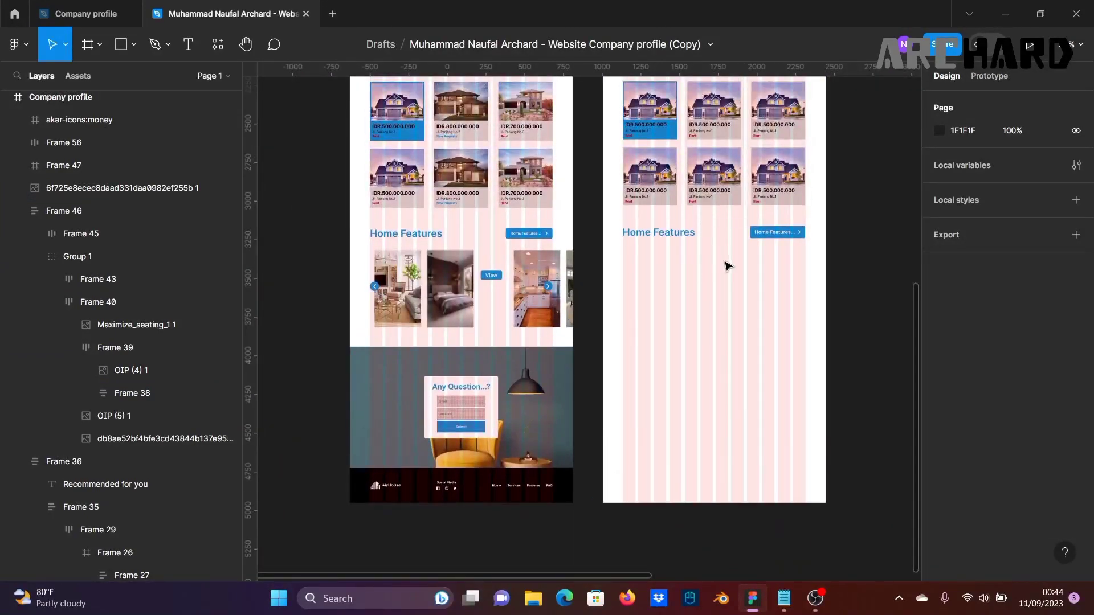
{"action": "left_click", "coordinate": [407, 311]}
{"action": "double_click", "coordinate": [406, 308]}
{"action": "double_click", "coordinate": [403, 296]}
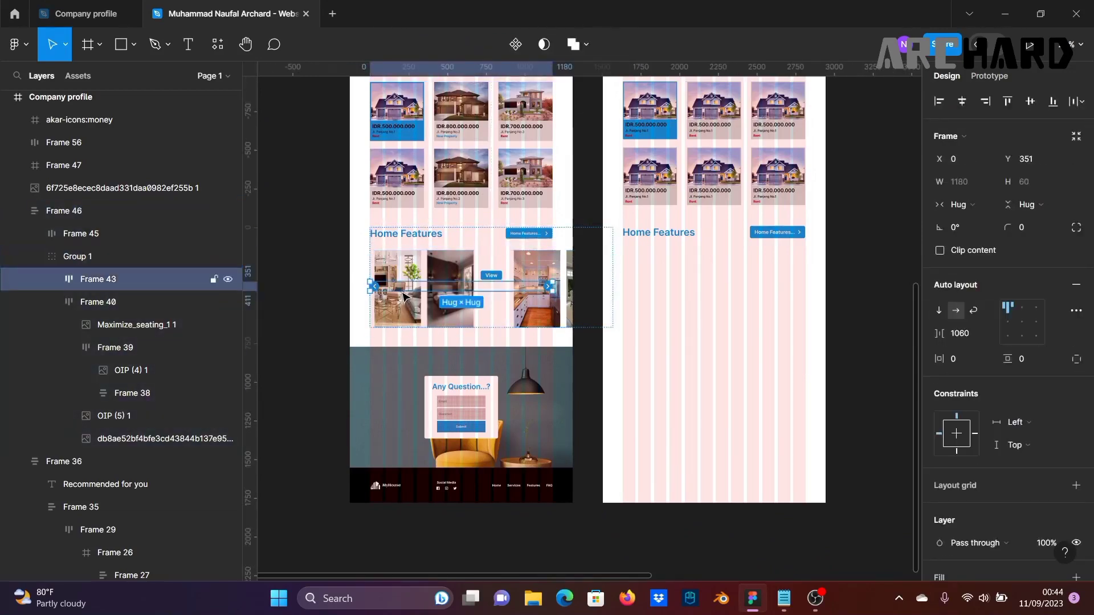
{"action": "left_click", "coordinate": [410, 270]}
{"action": "double_click", "coordinate": [410, 270]}
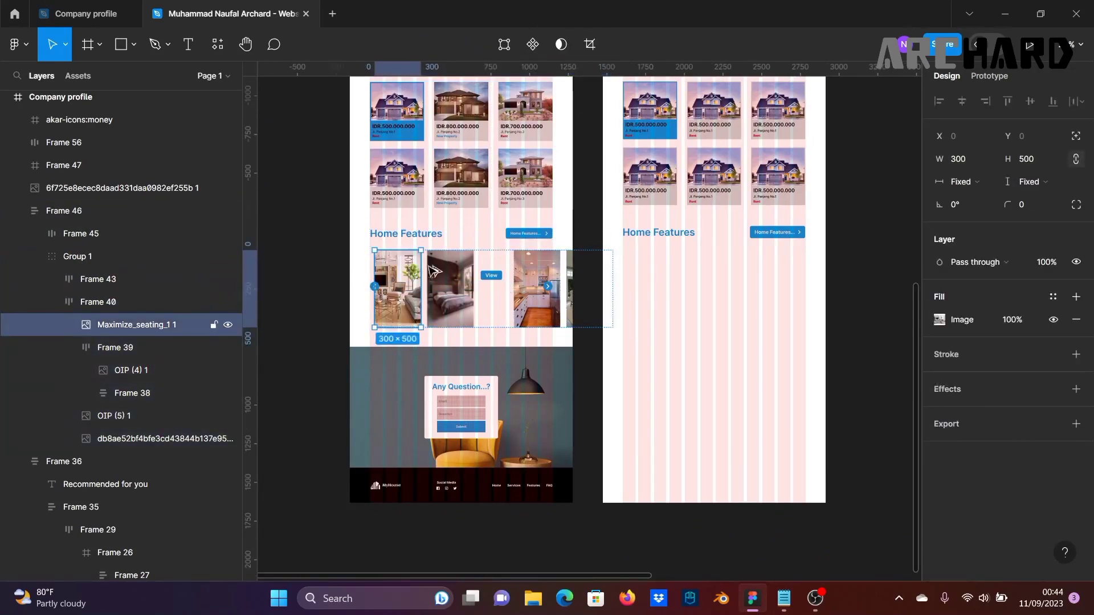
Step: Alt-drag four living-room photo copies below Home Features, then move the second copy to X 527
{"action": "left_click_drag", "start_coordinate": [435, 272], "coordinate": [826, 275]}
{"action": "left_click", "coordinate": [859, 307]}
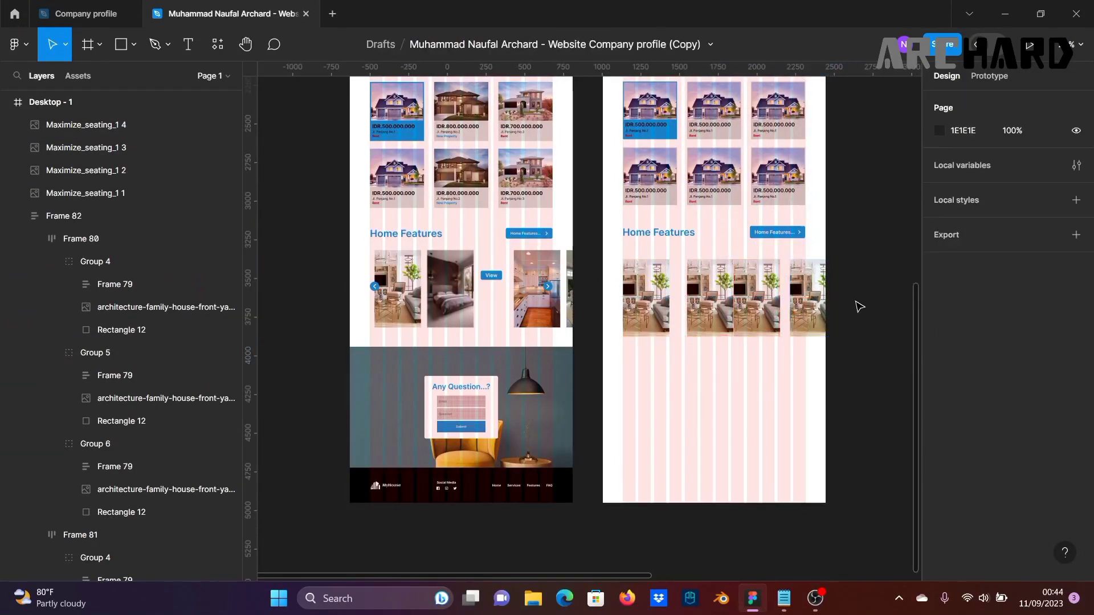
{"action": "scroll", "coordinate": [821, 416], "scroll_direction": "up", "scroll_amount": 3}
{"action": "left_click_drag", "start_coordinate": [753, 388], "coordinate": [839, 359]}
{"action": "left_click", "coordinate": [716, 251]}
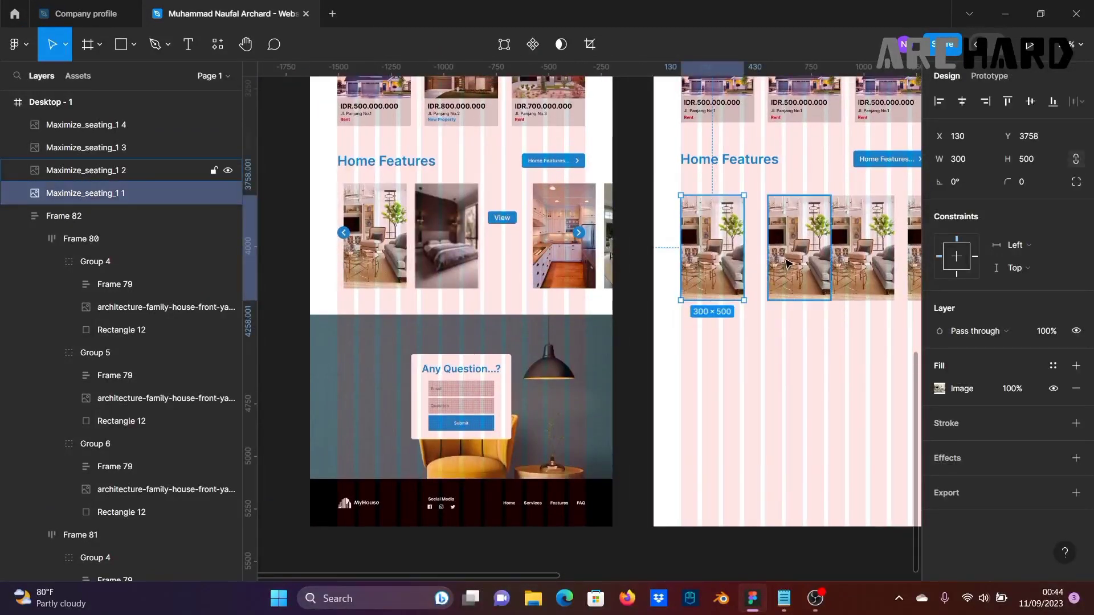
{"action": "left_click_drag", "start_coordinate": [798, 254], "coordinate": [792, 254]}
{"action": "scroll", "coordinate": [801, 295], "scroll_direction": "up", "scroll_amount": 2}
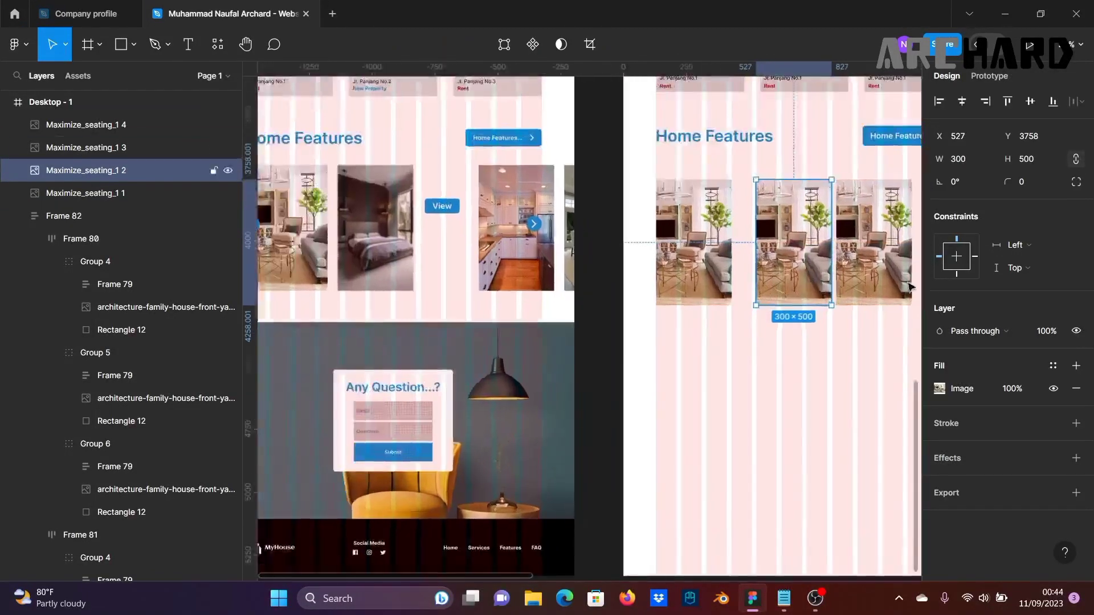
{"action": "scroll", "coordinate": [801, 295], "scroll_direction": "right", "scroll_amount": 5}
Step: Copy the Home Features button onto the second photo and bring it to the front
{"action": "left_click", "coordinate": [854, 183]}
{"action": "double_click", "coordinate": [750, 171]}
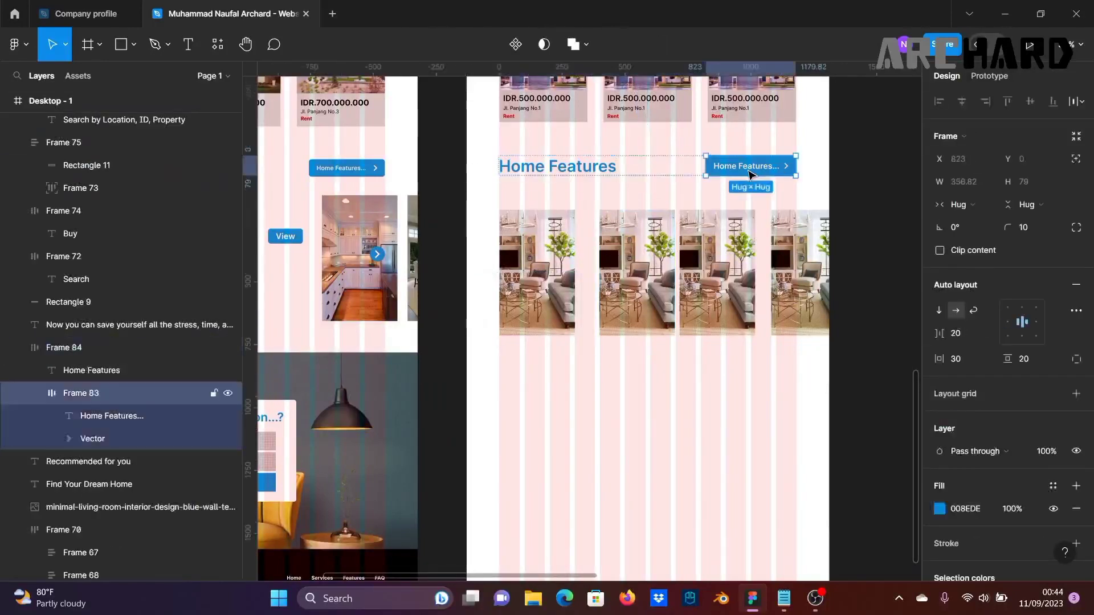
{"action": "double_click", "coordinate": [750, 171]}
{"action": "left_click", "coordinate": [817, 174]}
{"action": "left_click", "coordinate": [758, 167]}
{"action": "left_click", "coordinate": [757, 167]}
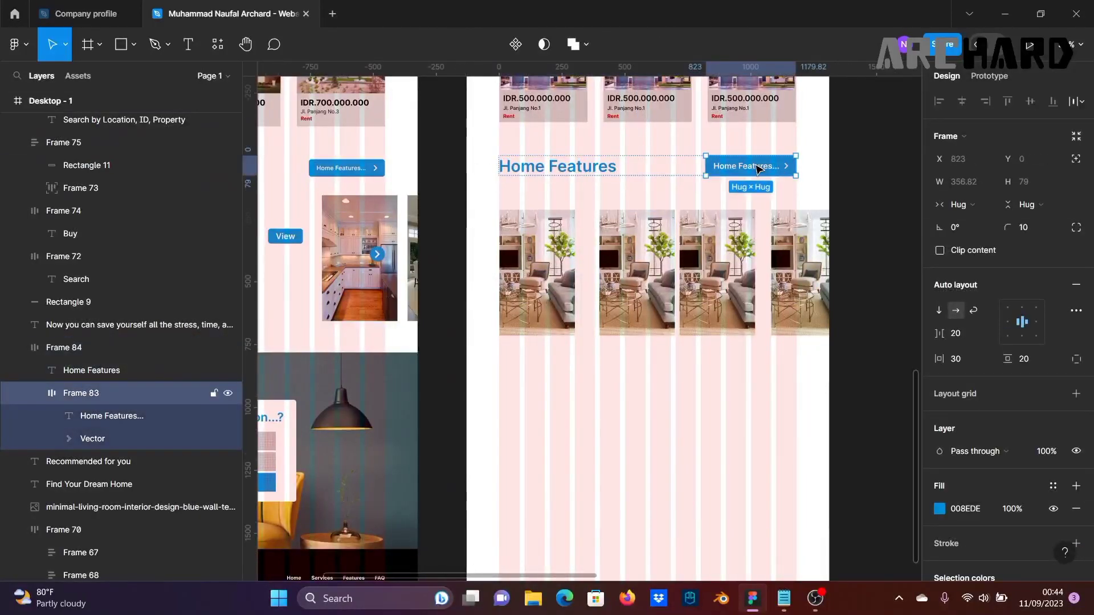
{"action": "left_click", "coordinate": [638, 276]}
{"action": "right_click", "coordinate": [640, 279]}
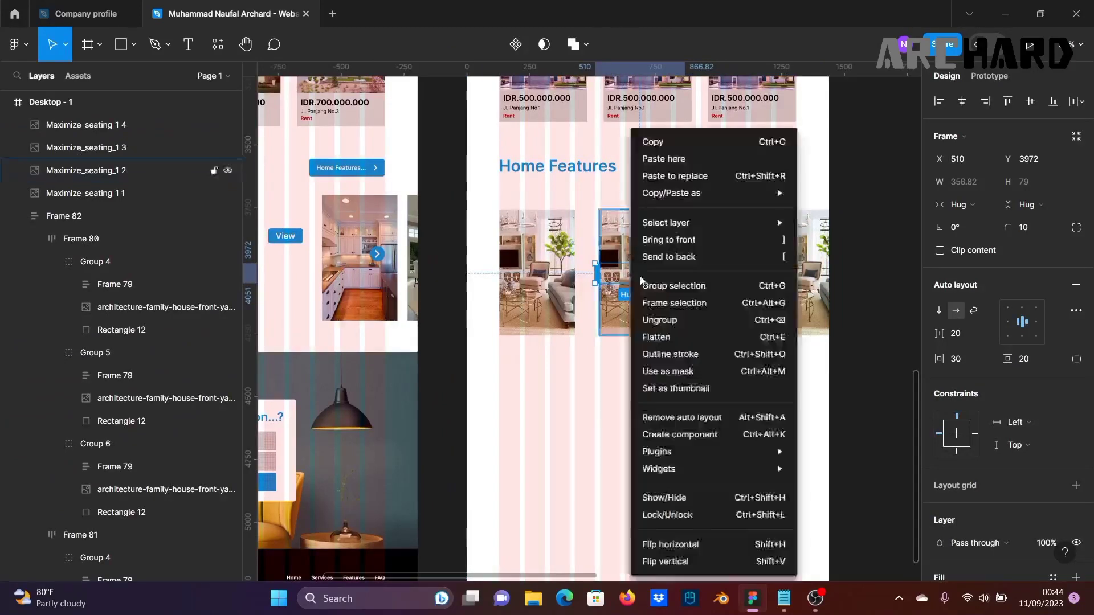
{"action": "left_click", "coordinate": [674, 239]}
{"action": "scroll", "coordinate": [675, 280], "scroll_direction": "up", "scroll_amount": 3}
Step: Relabel the button copy 'View', delete its arrow icon, and centre it on the photo
{"action": "double_click", "coordinate": [639, 270]}
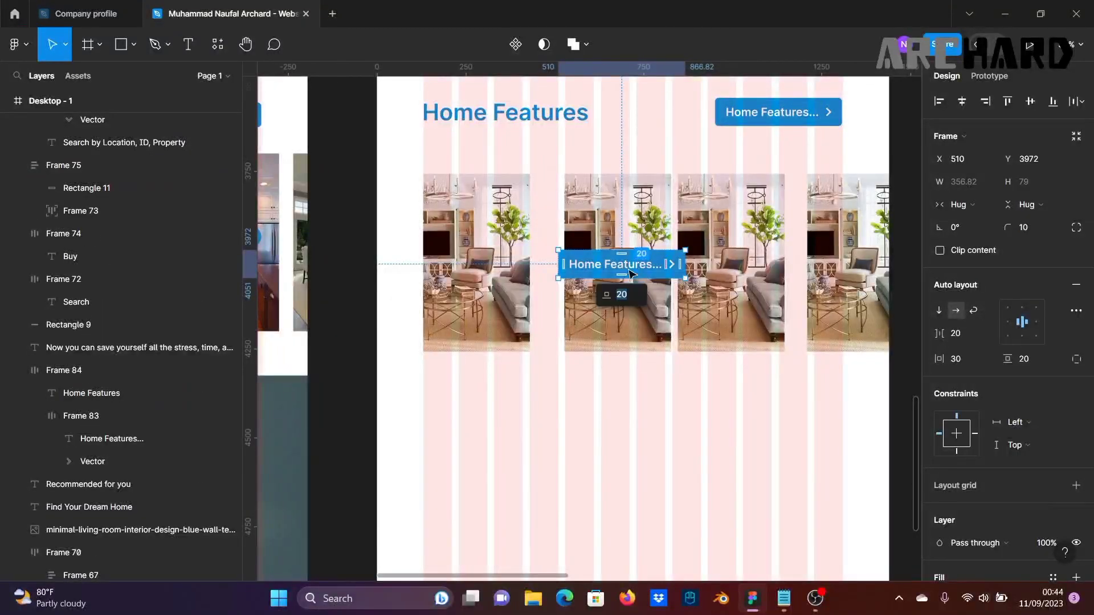
{"action": "double_click", "coordinate": [638, 266]}
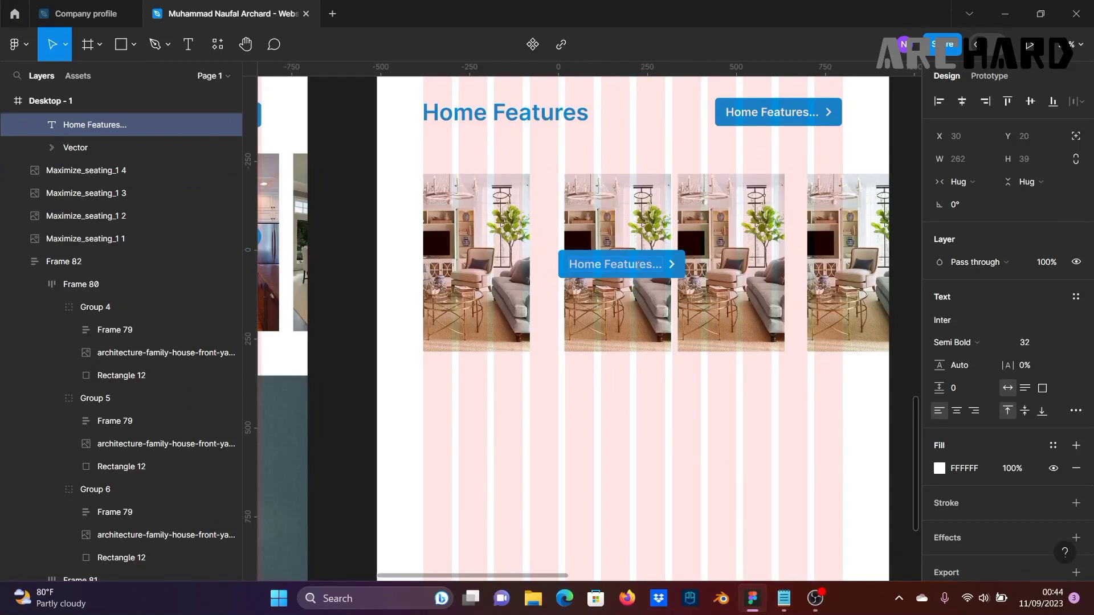
{"action": "type", "text": "View"}
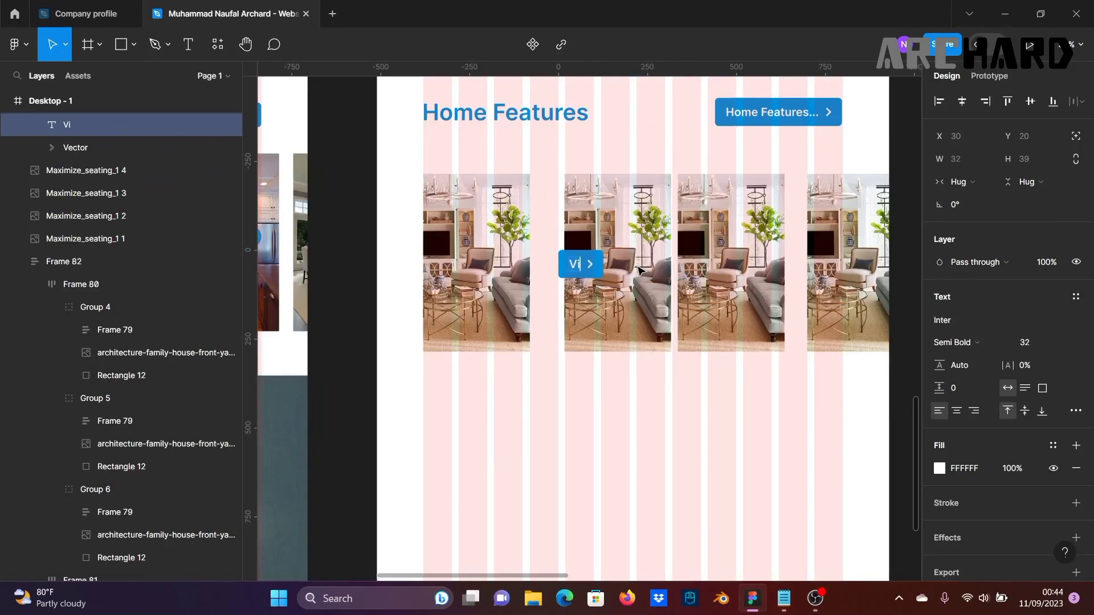
{"action": "left_click", "coordinate": [607, 269]}
{"action": "key", "text": "Delete"}
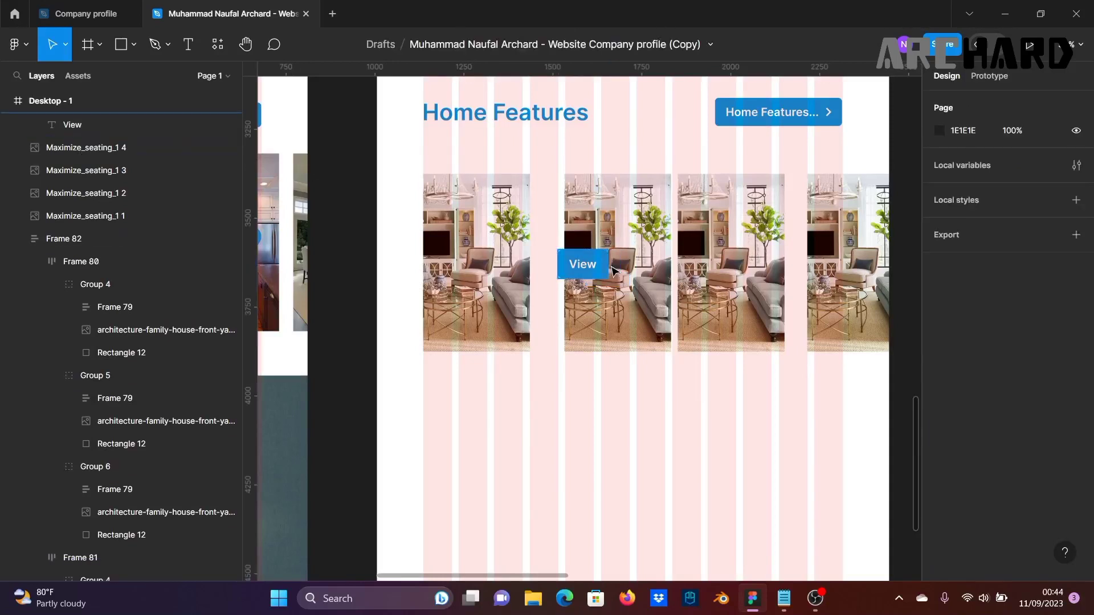
{"action": "left_click_drag", "start_coordinate": [589, 265], "coordinate": [622, 291]}
{"action": "left_click", "coordinate": [625, 303]}
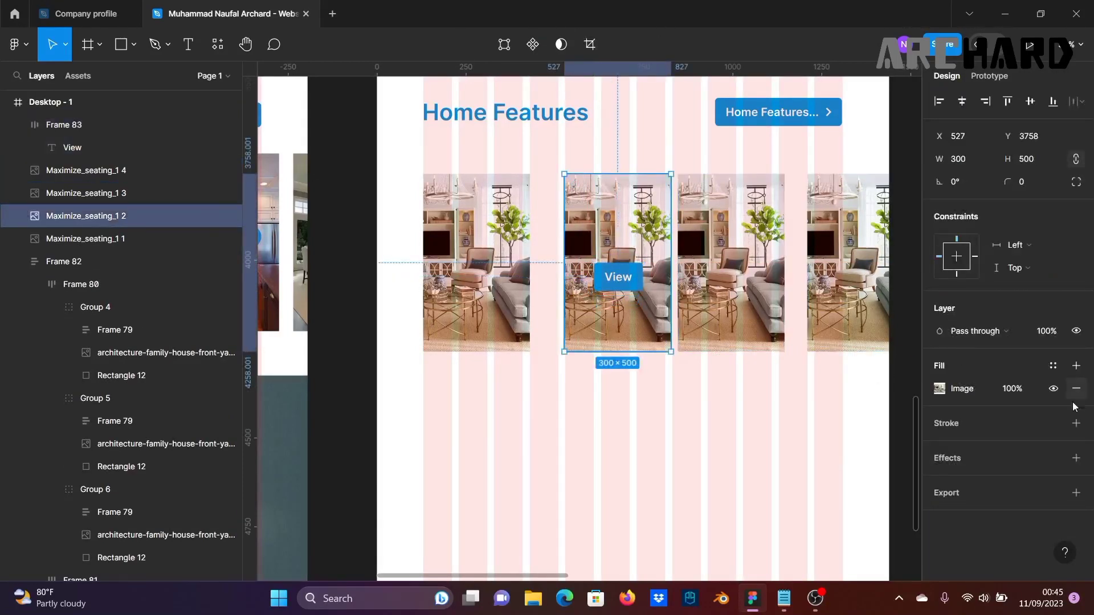
Step: Give the second living-room photo a Layer blur effect set to 5
{"action": "left_click", "coordinate": [1076, 459]}
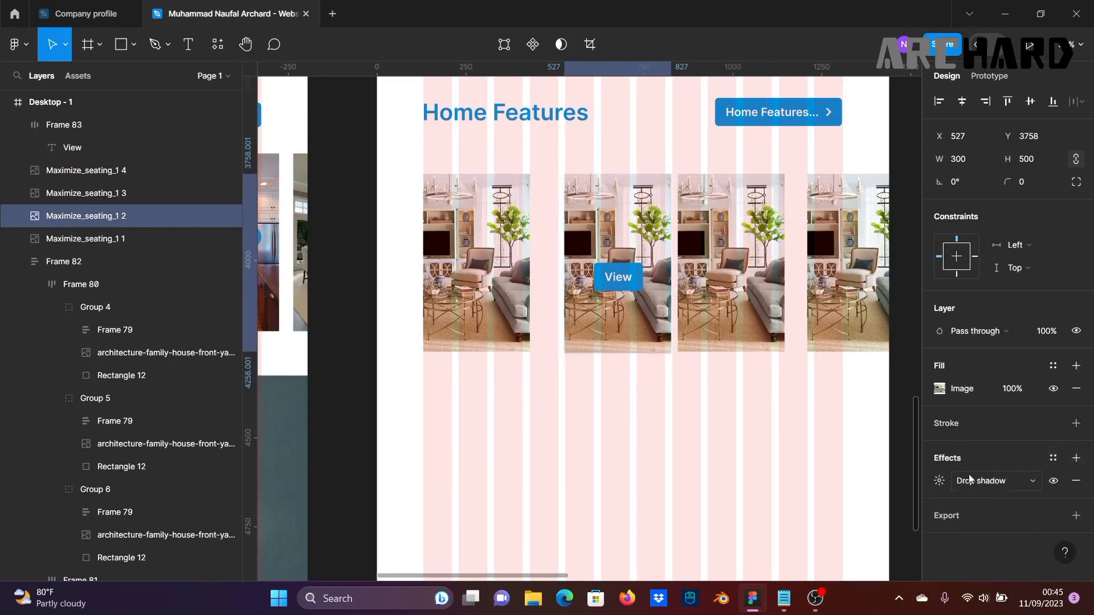
{"action": "left_click", "coordinate": [965, 482]}
{"action": "left_click", "coordinate": [970, 499]}
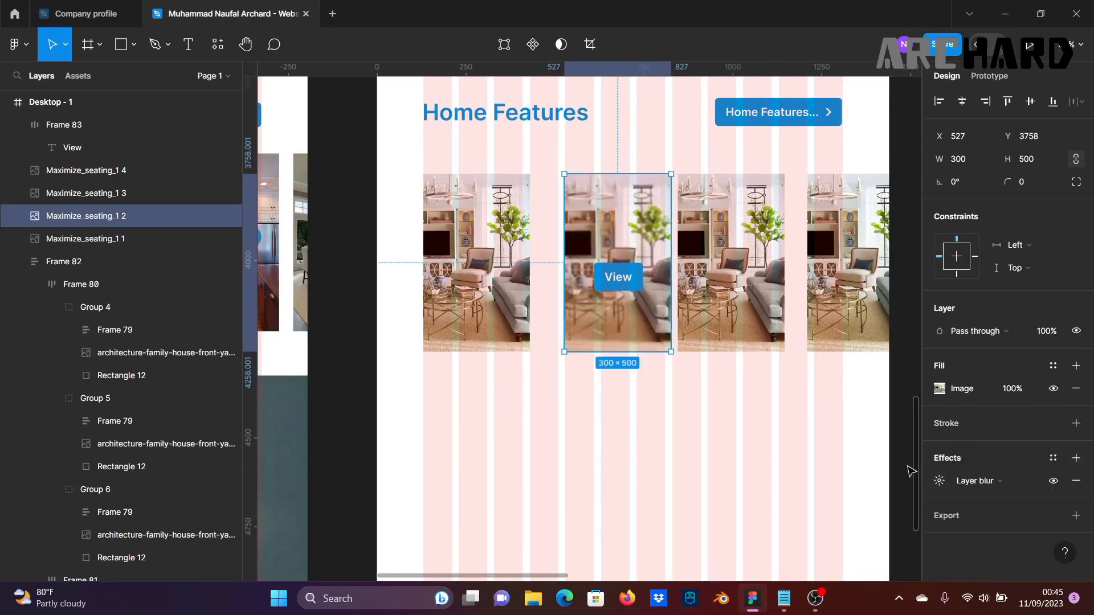
{"action": "left_click", "coordinate": [939, 481]}
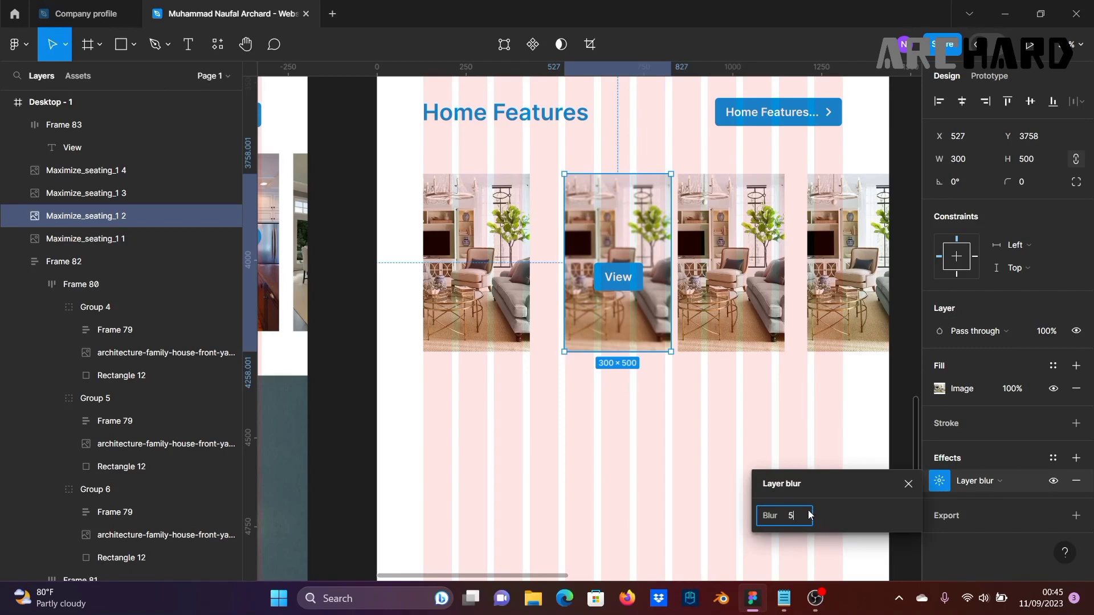
{"action": "left_click", "coordinate": [374, 432]}
{"action": "scroll", "coordinate": [495, 366], "scroll_direction": "up", "scroll_amount": 2}
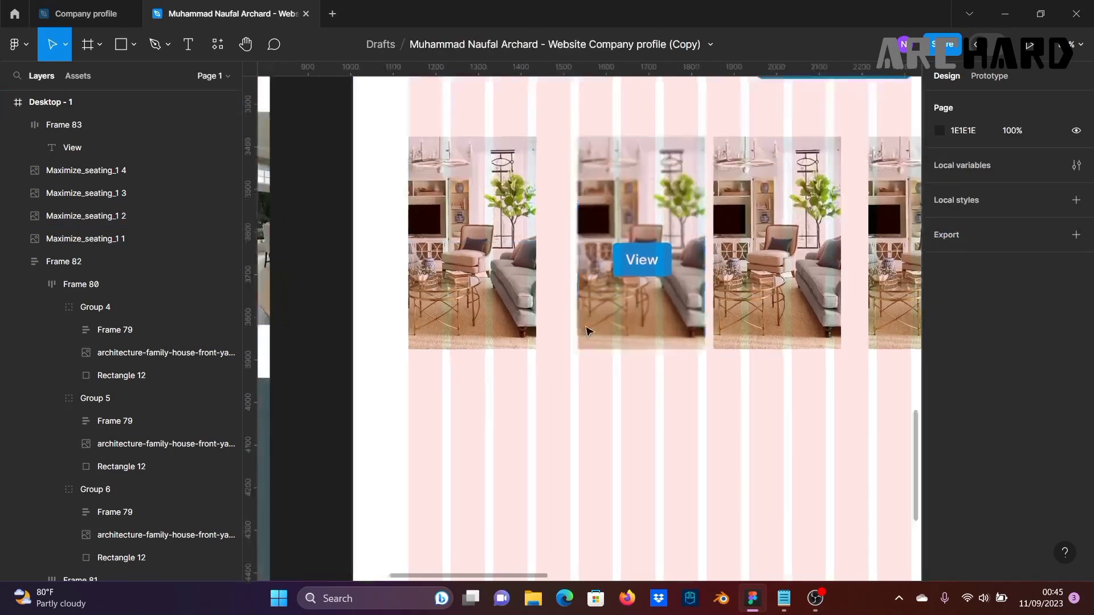
{"action": "scroll", "coordinate": [587, 329], "scroll_direction": "down", "scroll_amount": 3}
Step: Pan to the original desktop frame and select its Home Features heading text
{"action": "left_click_drag", "start_coordinate": [513, 368], "coordinate": [873, 369]}
{"action": "scroll", "coordinate": [876, 374], "scroll_direction": "down", "scroll_amount": 5}
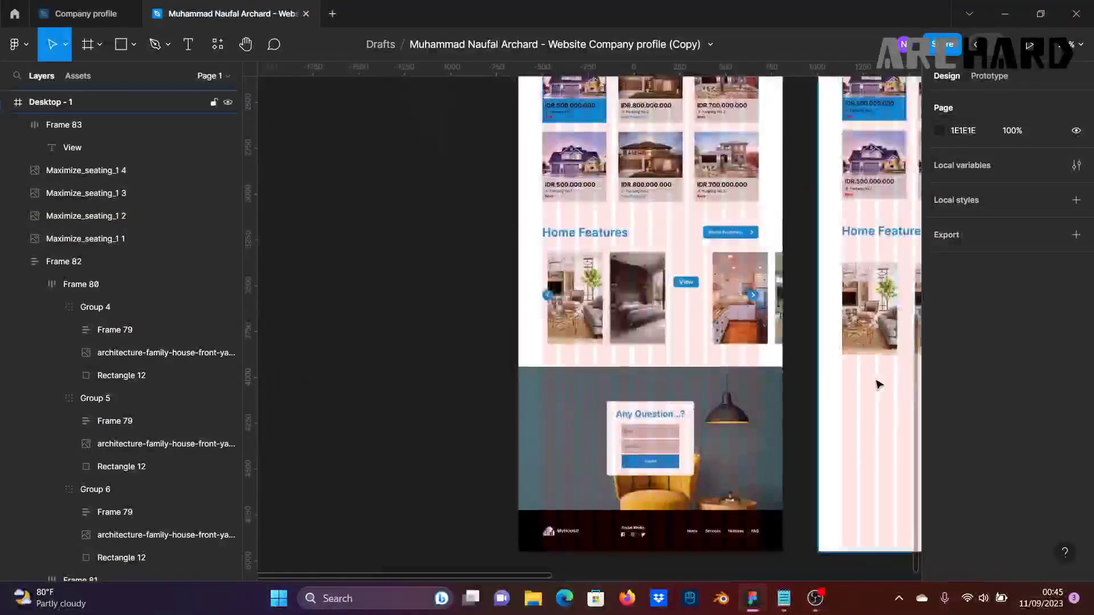
{"action": "scroll", "coordinate": [749, 380], "scroll_direction": "up", "scroll_amount": 4}
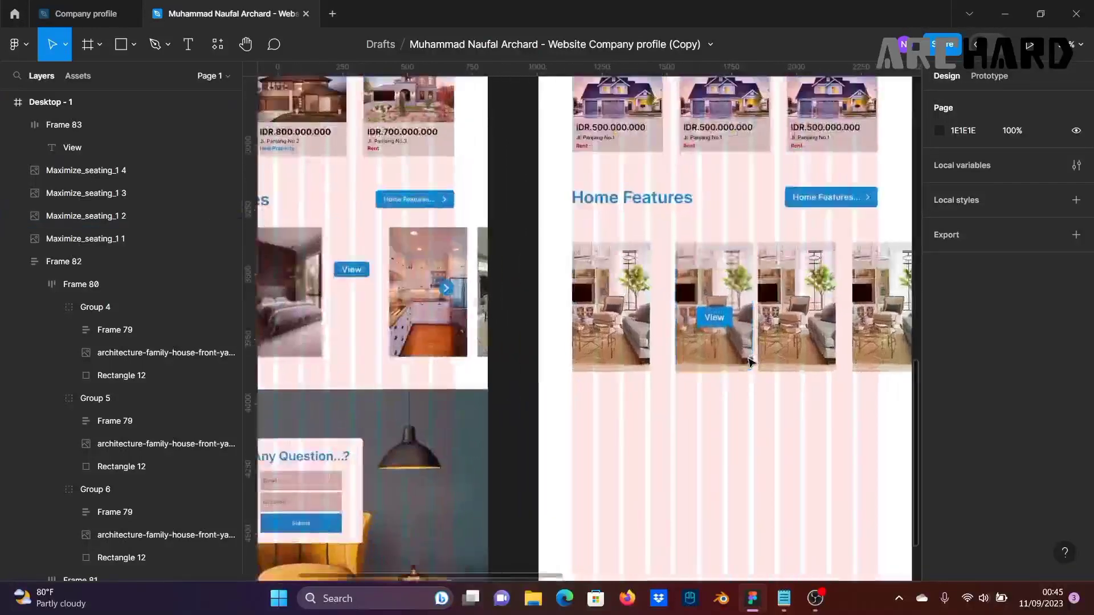
{"action": "left_click", "coordinate": [597, 141]}
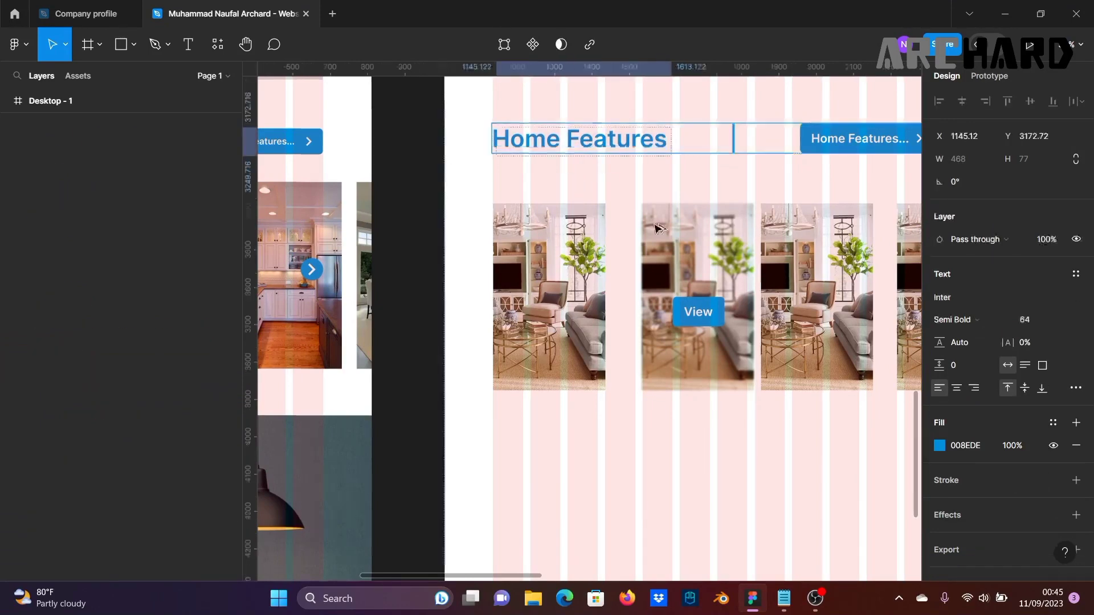
Step: Drop a copy of the heading onto the second photo and bring it to the front
{"action": "left_click_drag", "start_coordinate": [591, 142], "coordinate": [692, 261]}
{"action": "right_click", "coordinate": [690, 260]}
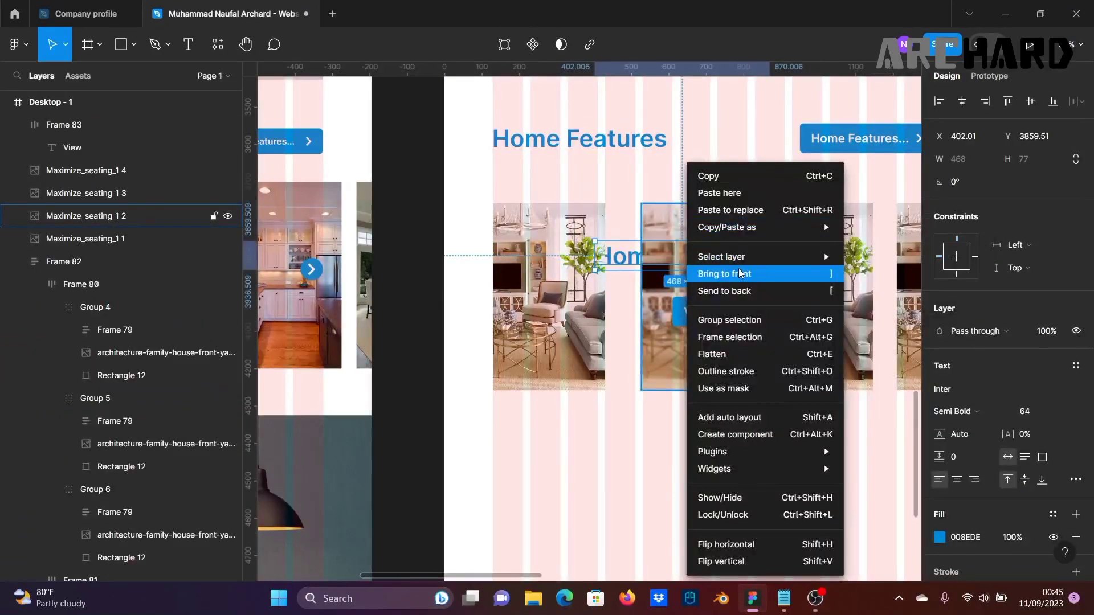
{"action": "left_click", "coordinate": [724, 275]}
{"action": "key", "text": "Return"}
{"action": "type", "text": "B"}
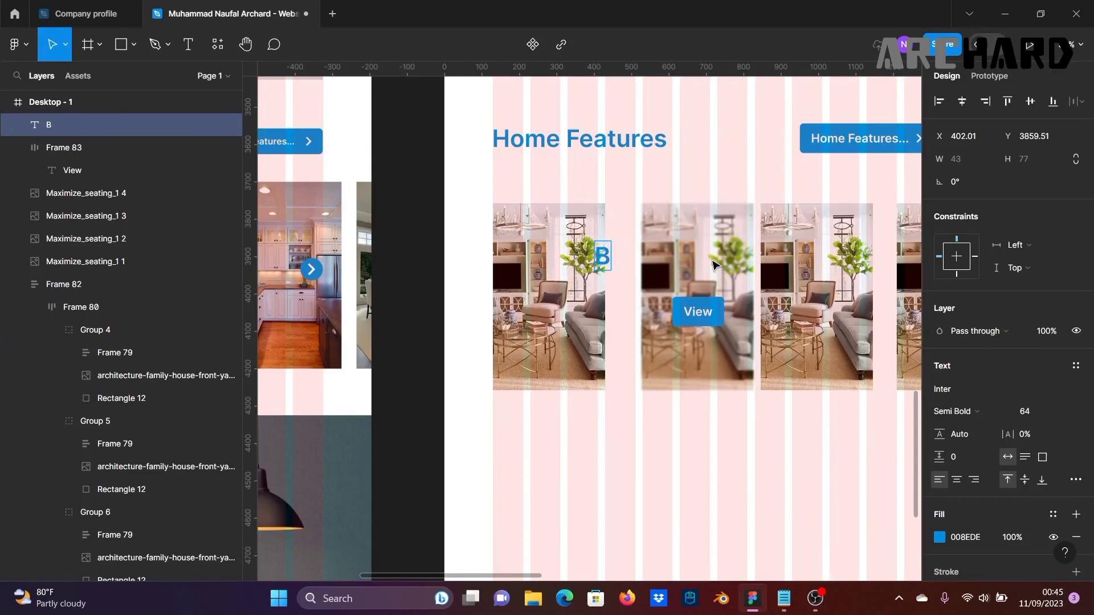
{"action": "key", "text": "BackSpace"}
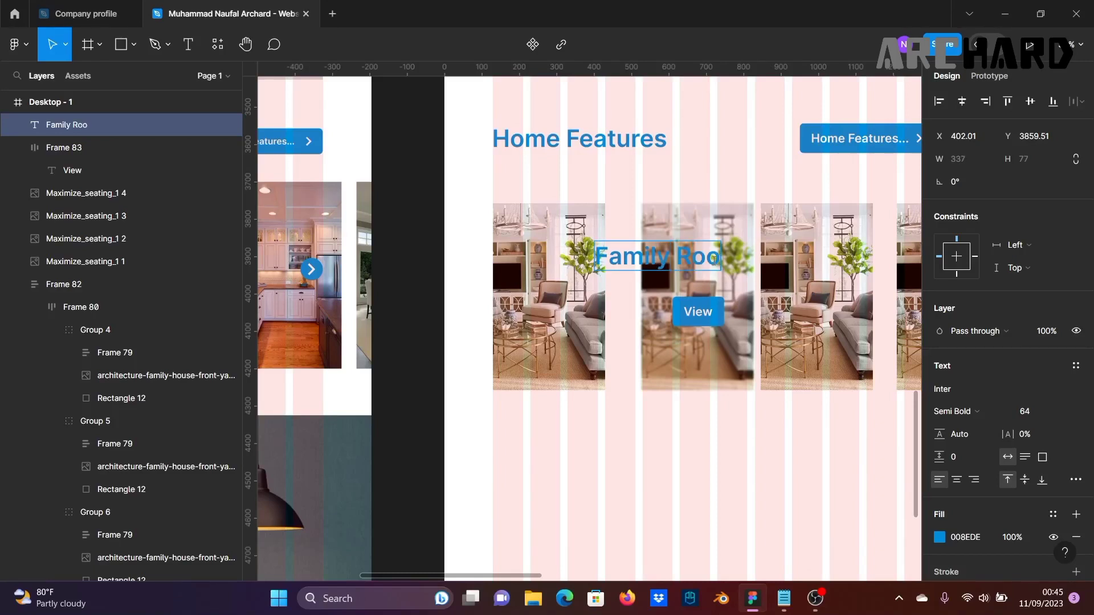
Step: Make the Family Room label Bold, 36 px, and white
{"action": "key", "text": "ctrl+a"}
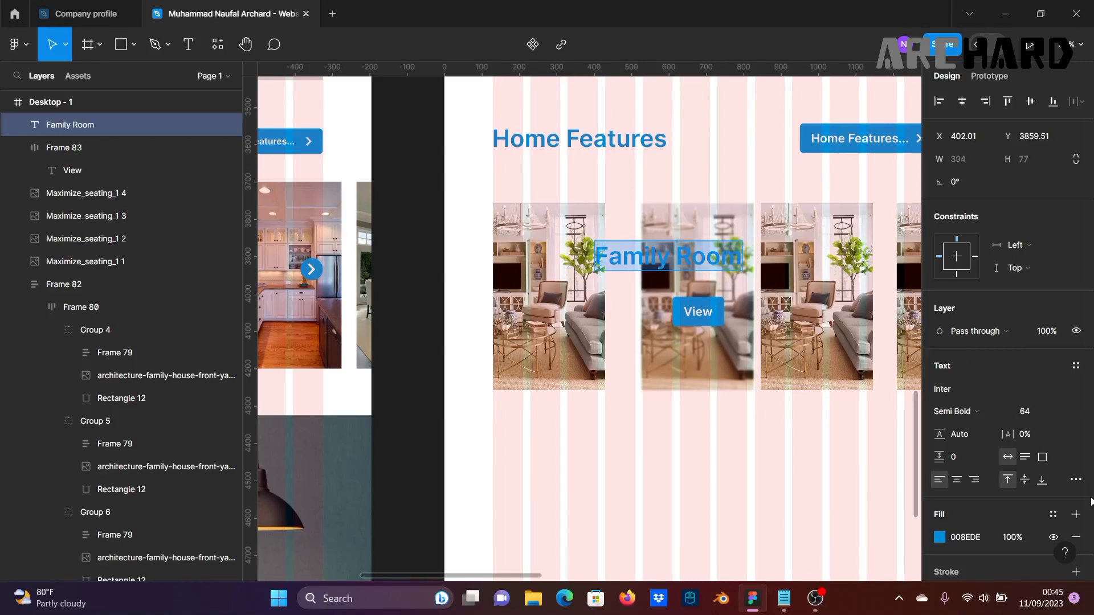
{"action": "left_click", "coordinate": [1060, 413]}
{"action": "left_click", "coordinate": [1058, 331]}
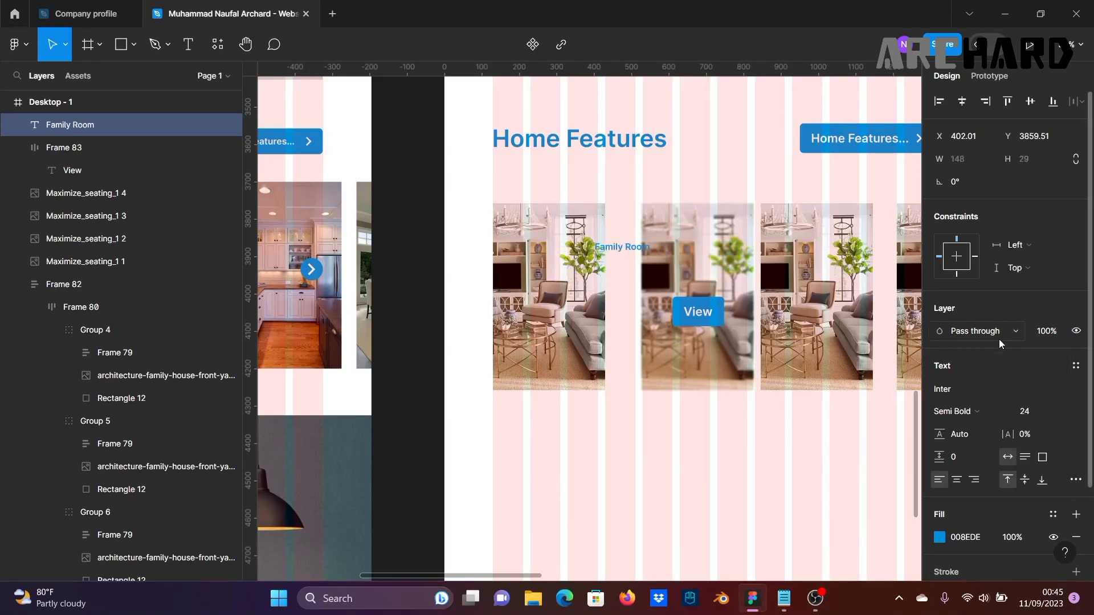
{"action": "left_click", "coordinate": [1064, 413]}
{"action": "left_click", "coordinate": [1052, 446]}
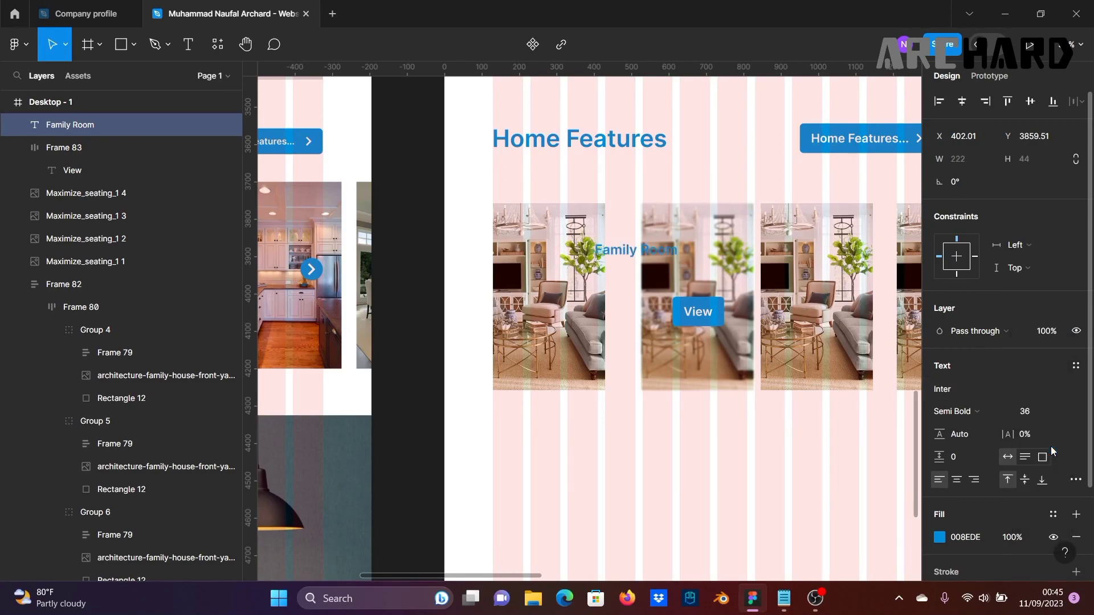
{"action": "left_click", "coordinate": [955, 412]}
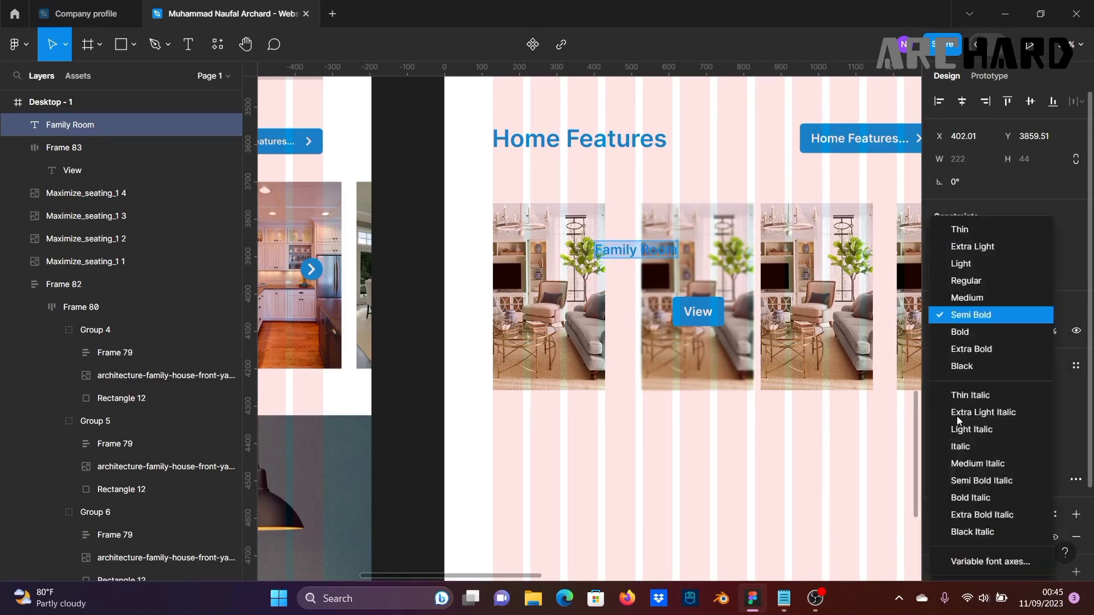
{"action": "left_click", "coordinate": [970, 331]}
{"action": "left_click", "coordinate": [940, 537]}
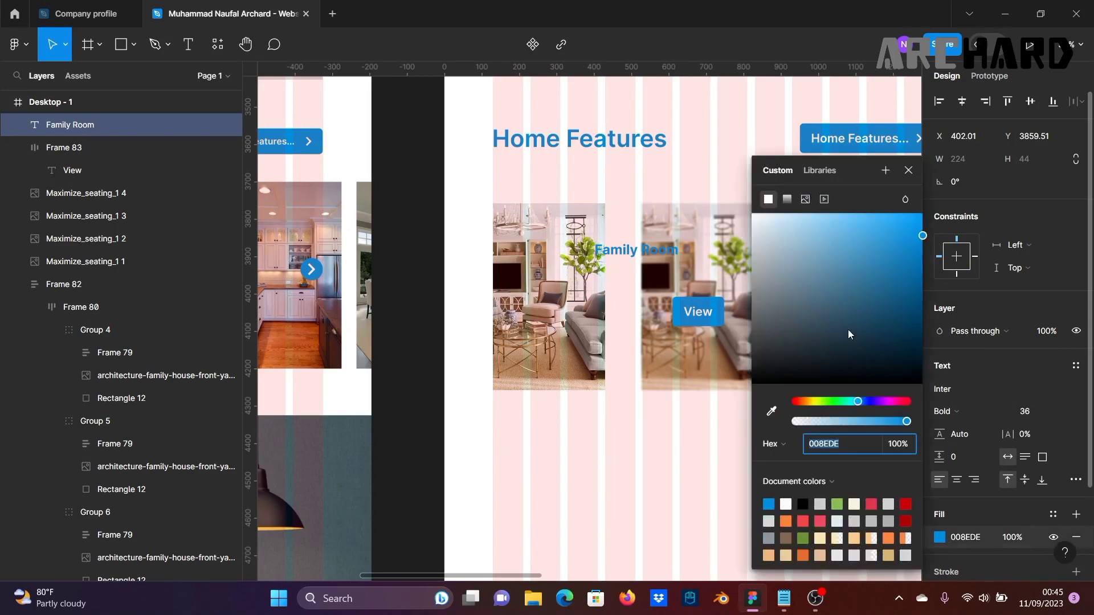
{"action": "left_click_drag", "start_coordinate": [850, 333], "coordinate": [562, 105]}
{"action": "left_click", "coordinate": [908, 171]}
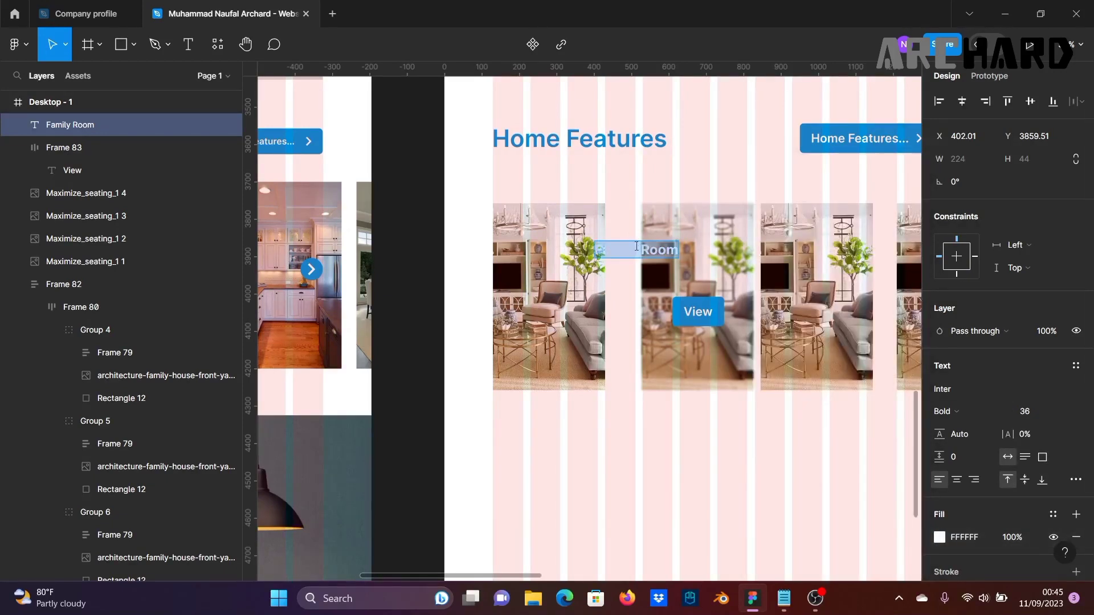
Step: Move the label onto the second photo and eyedrop the button blue 008EDE as its fill
{"action": "left_click", "coordinate": [420, 294]}
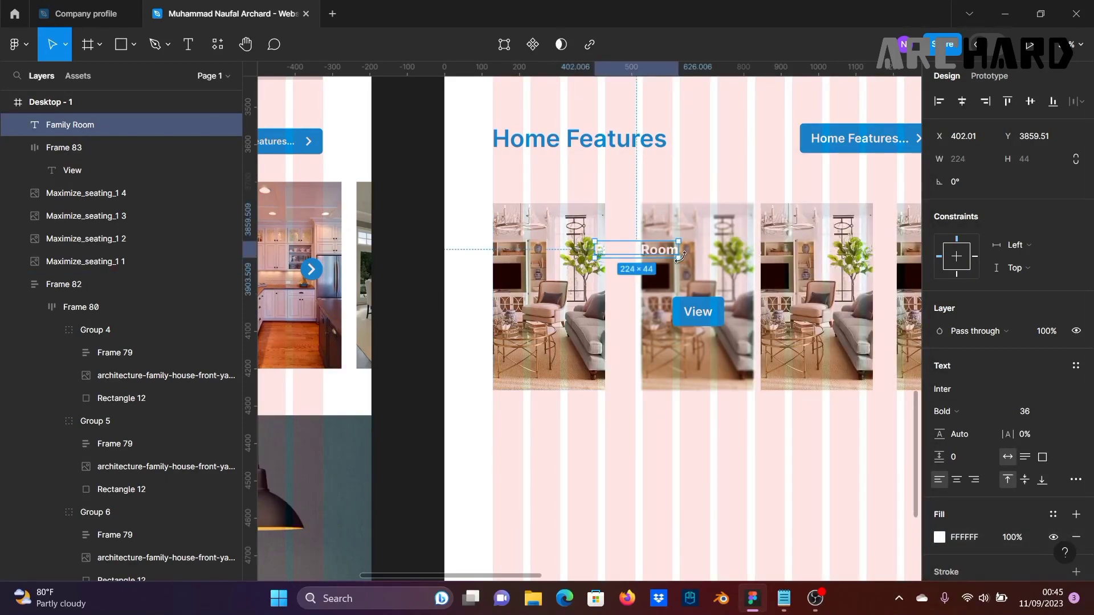
{"action": "left_click_drag", "start_coordinate": [658, 255], "coordinate": [712, 262]}
{"action": "double_click", "coordinate": [712, 263]}
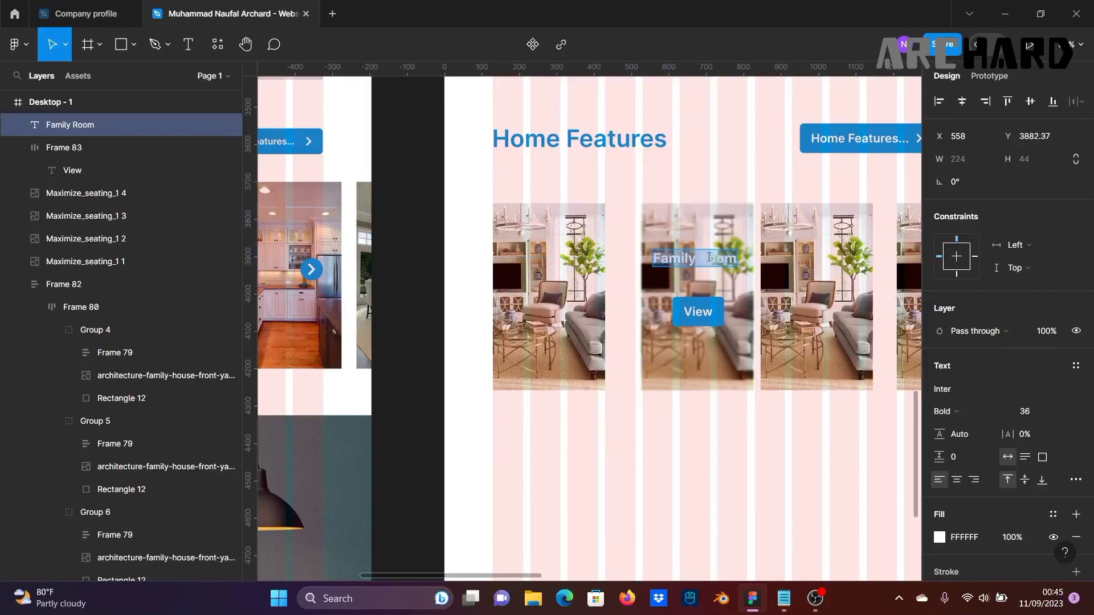
{"action": "left_click", "coordinate": [940, 537]}
{"action": "left_click", "coordinate": [772, 411]}
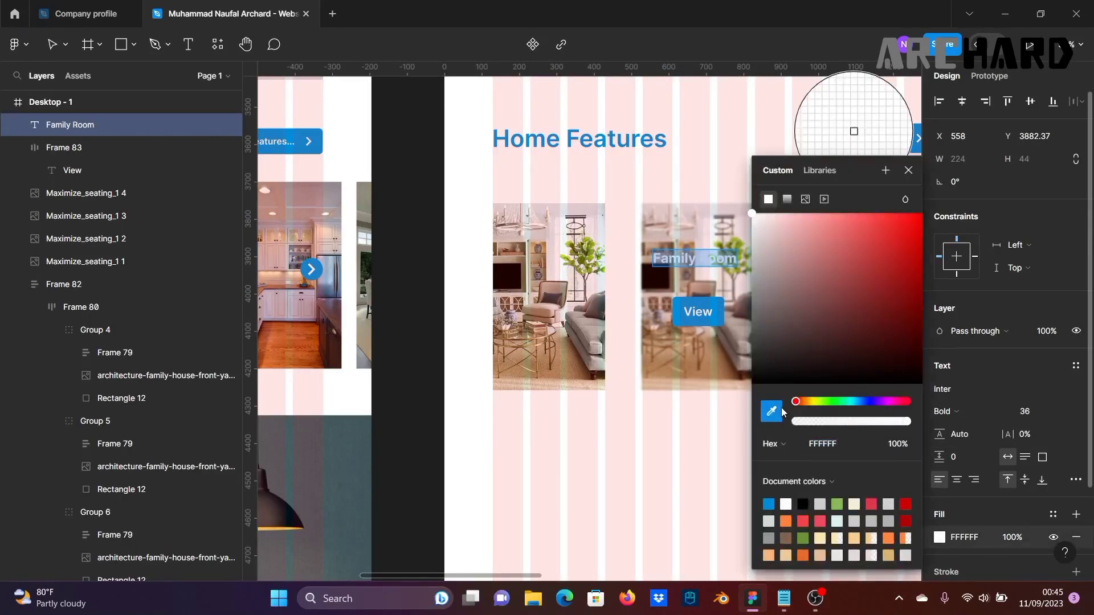
{"action": "left_click", "coordinate": [861, 139]}
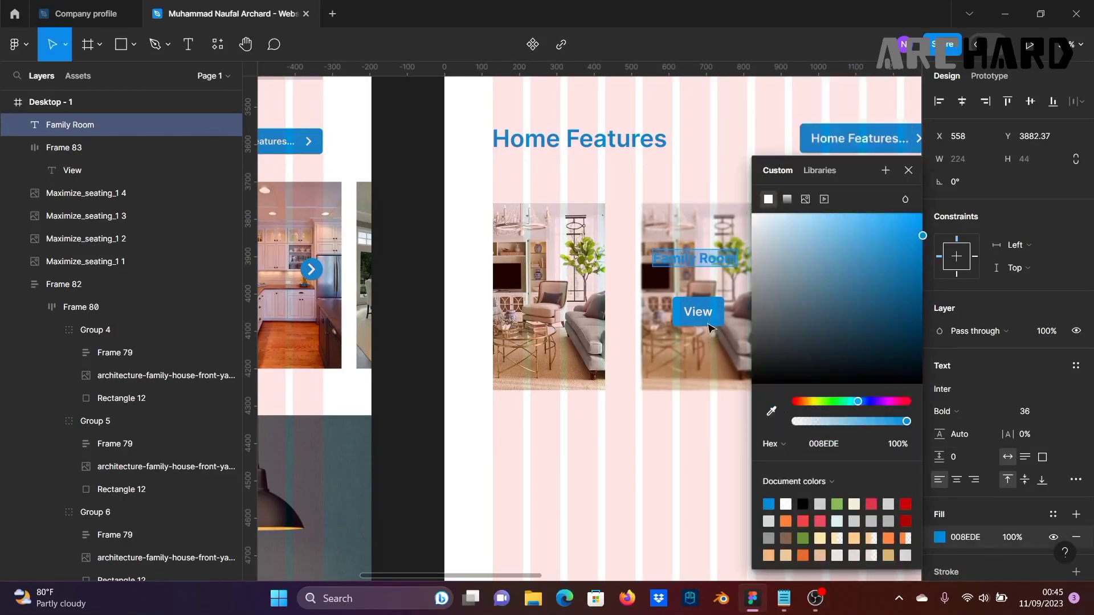
{"action": "left_click", "coordinate": [908, 170]}
Step: Change the Family Room label's fill to black 000000
{"action": "left_click", "coordinate": [408, 286]}
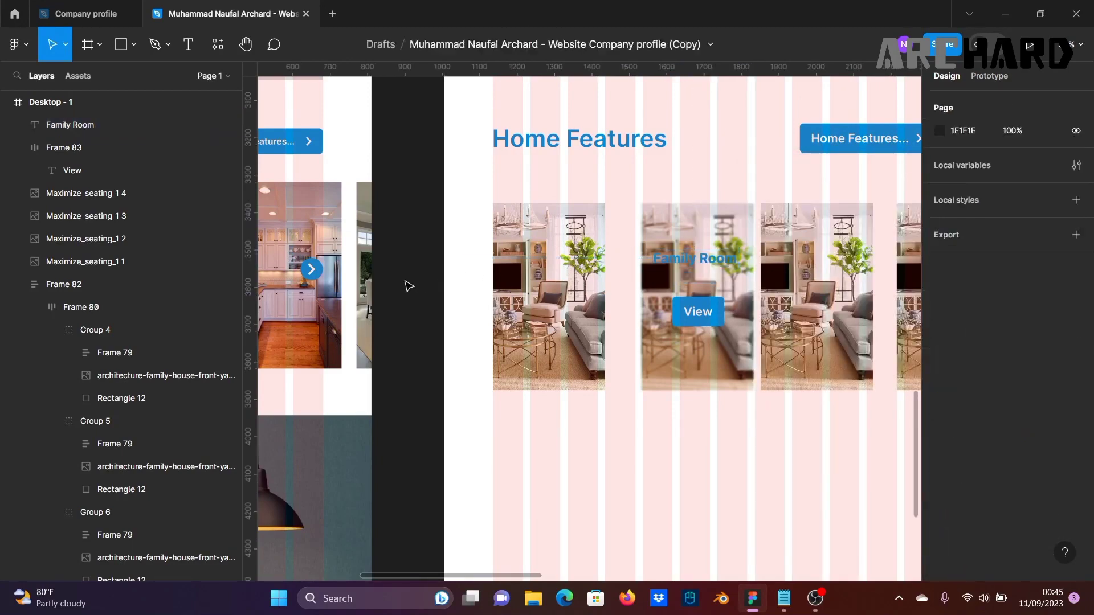
{"action": "scroll", "coordinate": [685, 409], "scroll_direction": "down", "scroll_amount": 2}
{"action": "scroll", "coordinate": [749, 422], "scroll_direction": "up", "scroll_amount": 2}
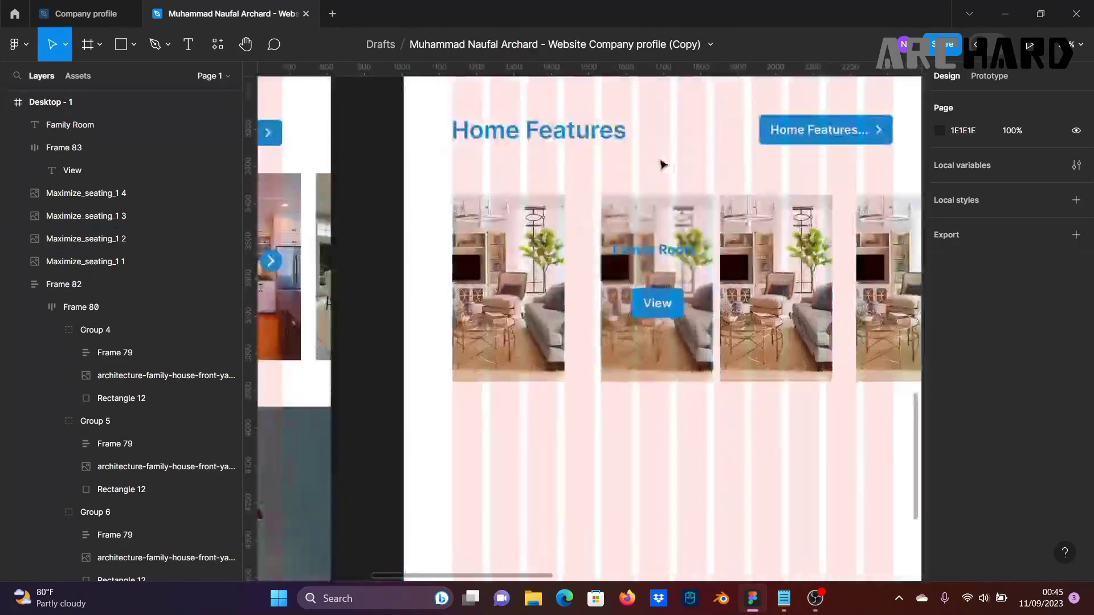
{"action": "left_click", "coordinate": [666, 253]}
{"action": "left_click", "coordinate": [939, 537]}
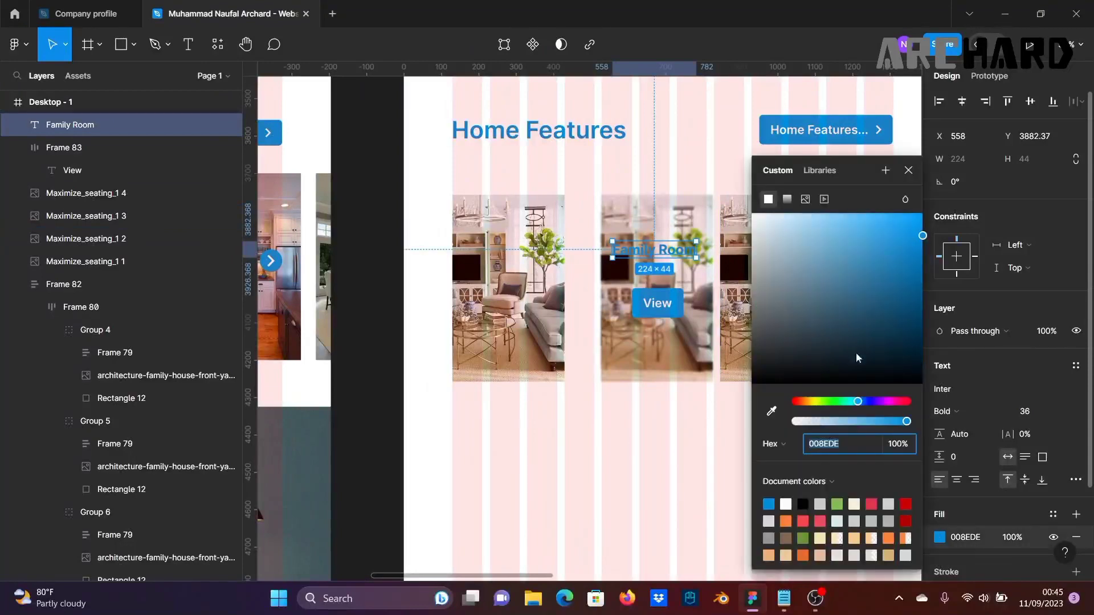
{"action": "left_click_drag", "start_coordinate": [785, 386], "coordinate": [752, 379]}
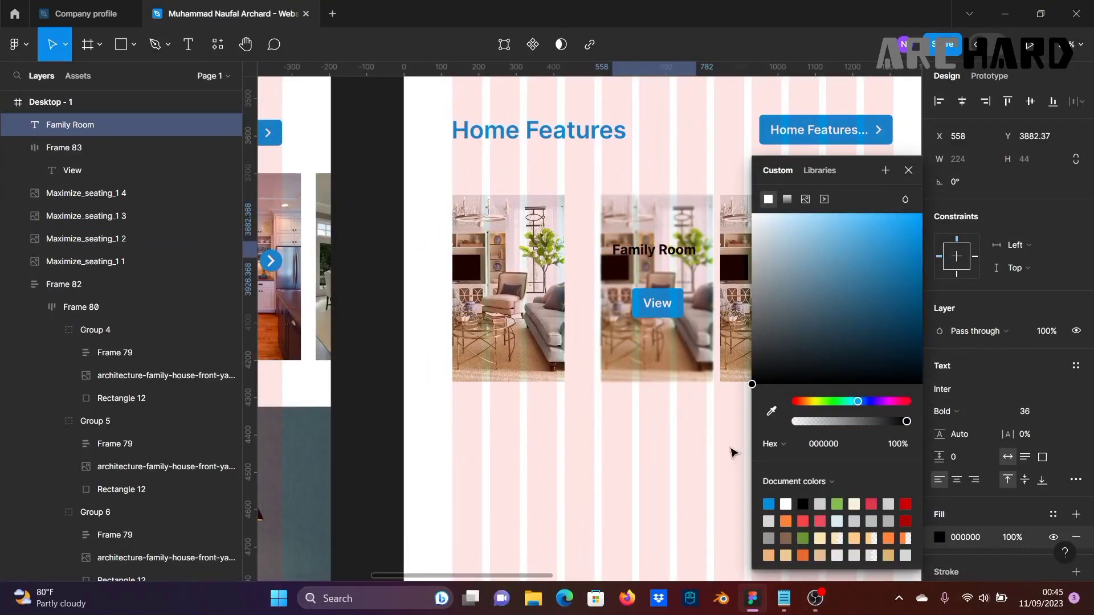
{"action": "left_click", "coordinate": [909, 170]}
{"action": "left_click", "coordinate": [391, 305]}
{"action": "scroll", "coordinate": [391, 306], "scroll_direction": "down", "scroll_amount": 2}
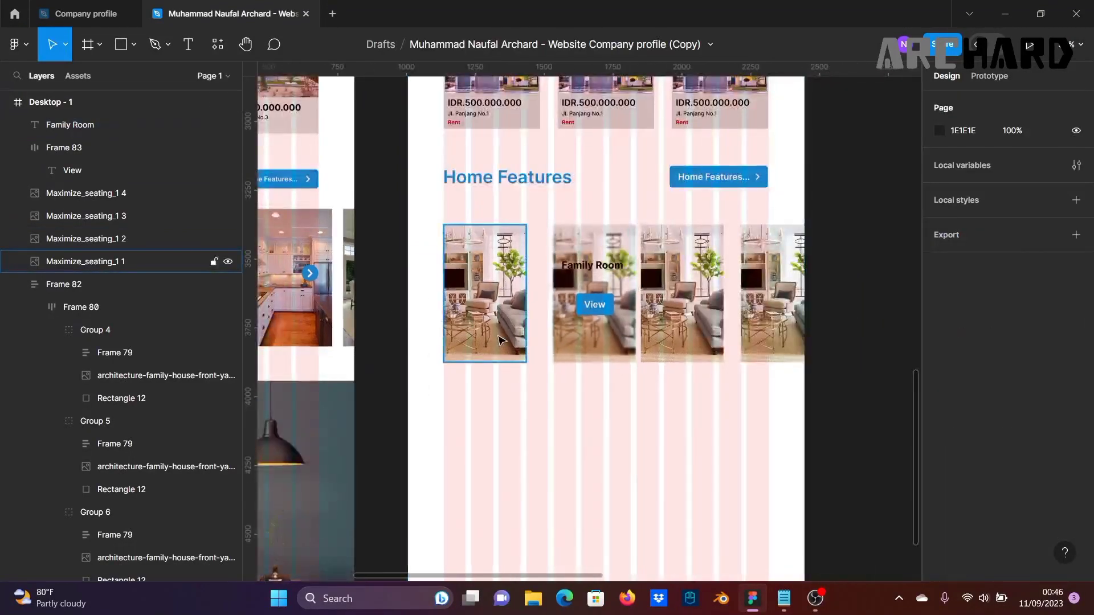
{"action": "scroll", "coordinate": [610, 317], "scroll_direction": "up", "scroll_amount": 2}
Step: Wrap the Family Room label and View button together in an auto-layout frame
{"action": "left_click", "coordinate": [593, 298]}
{"action": "left_click", "coordinate": [590, 244], "text": "shift"}
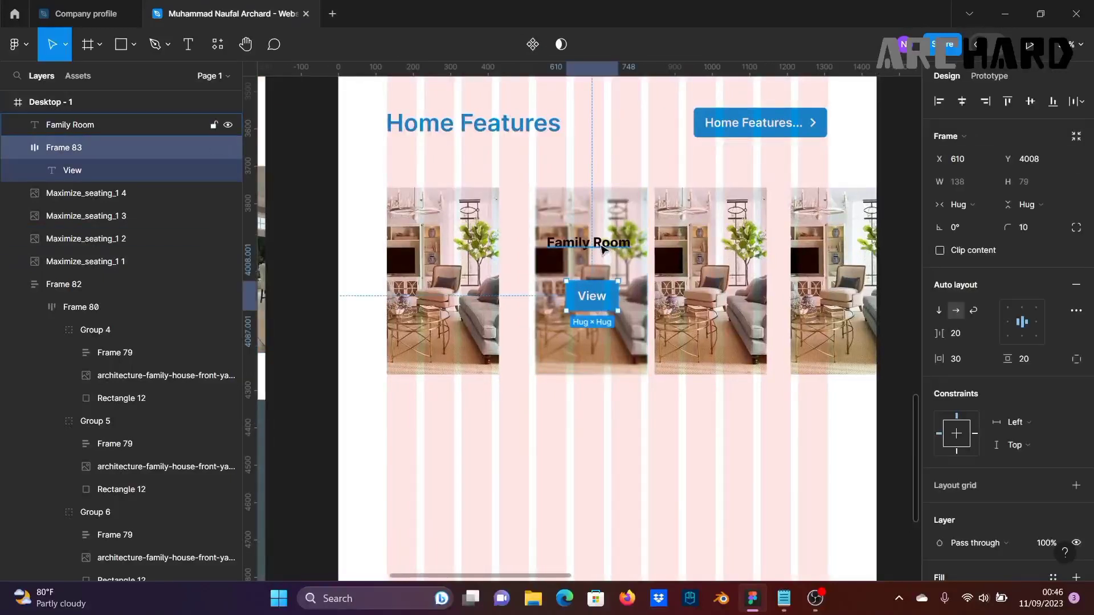
{"action": "left_click", "coordinate": [1076, 285]}
{"action": "left_click", "coordinate": [713, 450]}
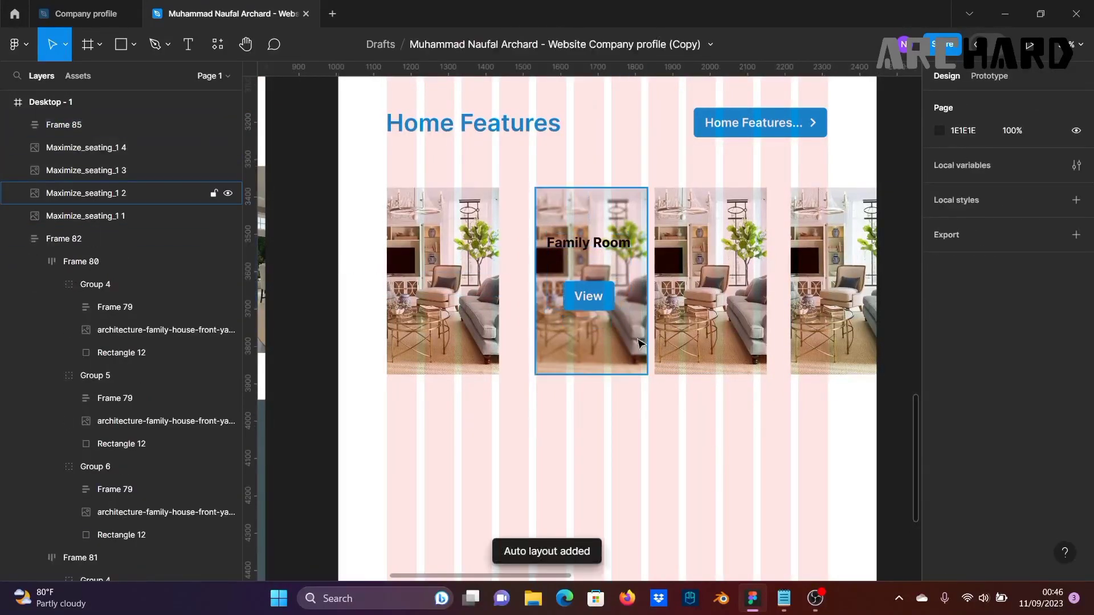
Step: Wrap the second photo and the label frame in auto layout, centring the label and button
{"action": "left_click", "coordinate": [624, 322]}
{"action": "left_click", "coordinate": [599, 298], "text": "shift"}
{"action": "key", "text": "shift+a"}
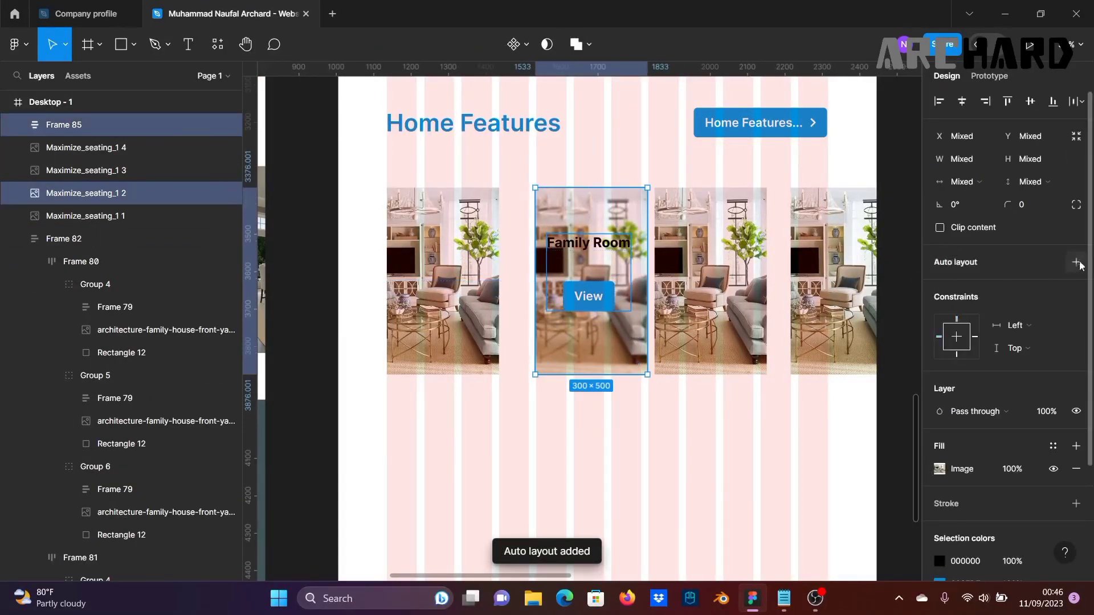
{"action": "left_click", "coordinate": [1019, 322]}
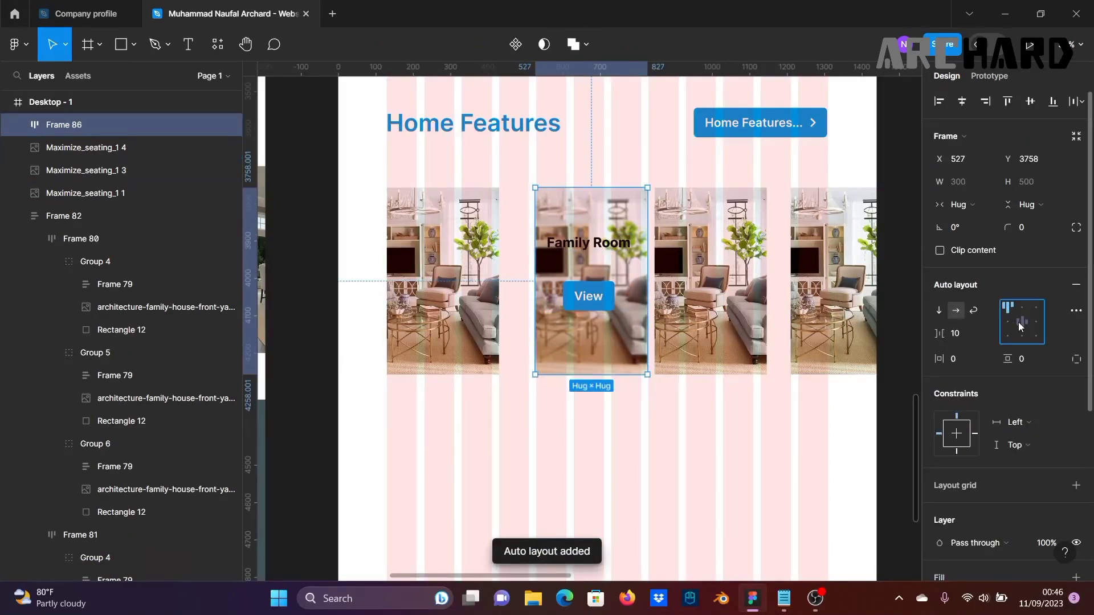
{"action": "double_click", "coordinate": [600, 295]}
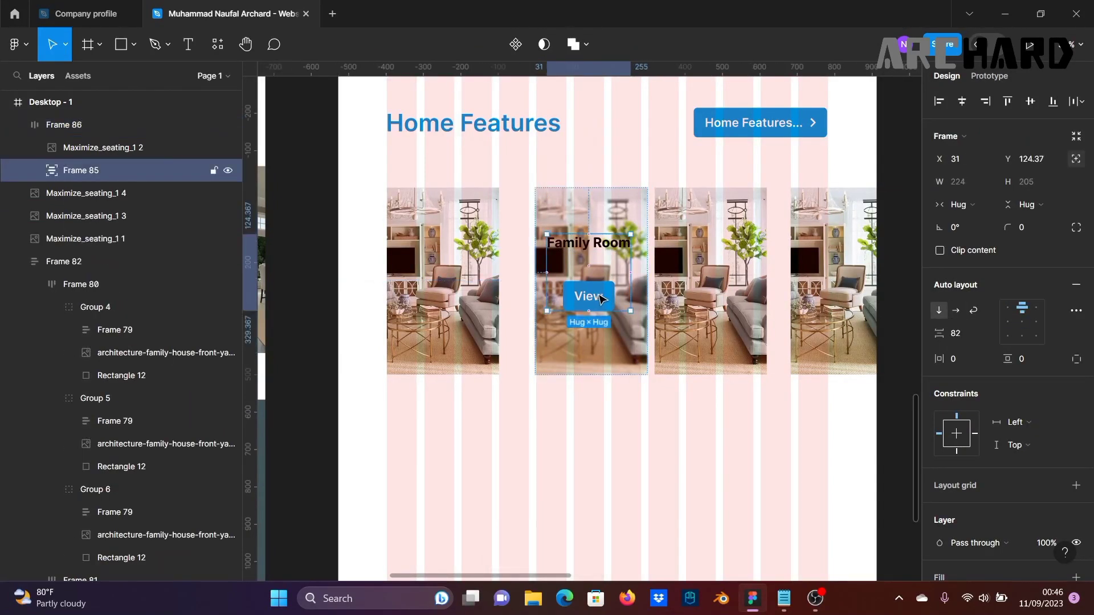
{"action": "left_click_drag", "start_coordinate": [602, 296], "coordinate": [607, 301]}
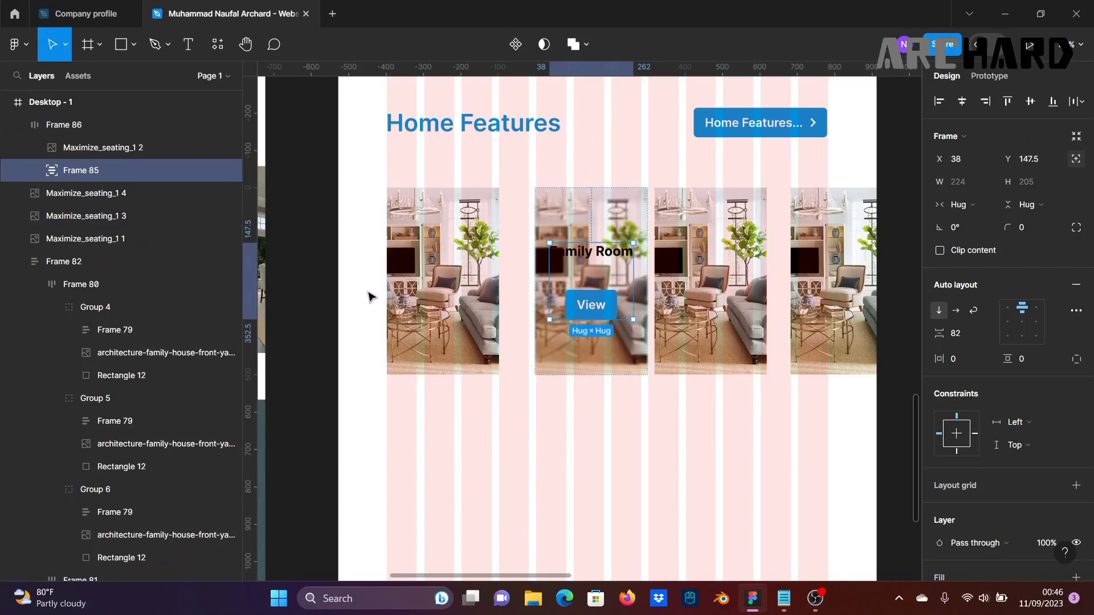
{"action": "left_click", "coordinate": [325, 313]}
Step: Combine the four Home Features images into one horizontal auto-layout row spaced 60
{"action": "scroll", "coordinate": [555, 410], "scroll_direction": "down", "scroll_amount": 3}
{"action": "left_click", "coordinate": [443, 296]}
{"action": "left_click", "coordinate": [536, 262], "text": "shift"}
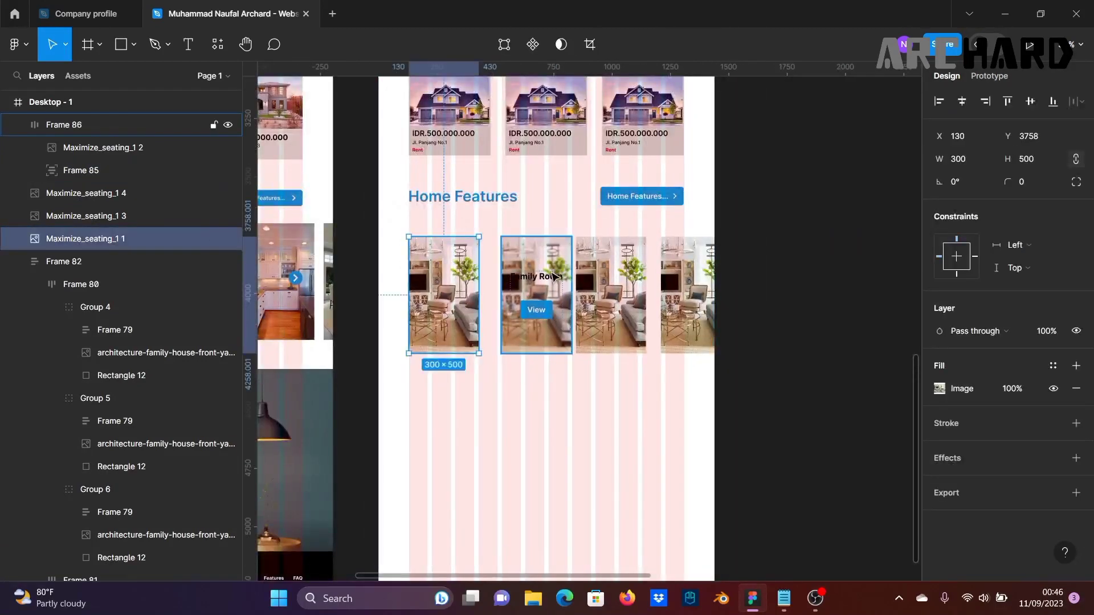
{"action": "left_click", "coordinate": [611, 296], "text": "shift"}
{"action": "left_click", "coordinate": [690, 271], "text": "shift"}
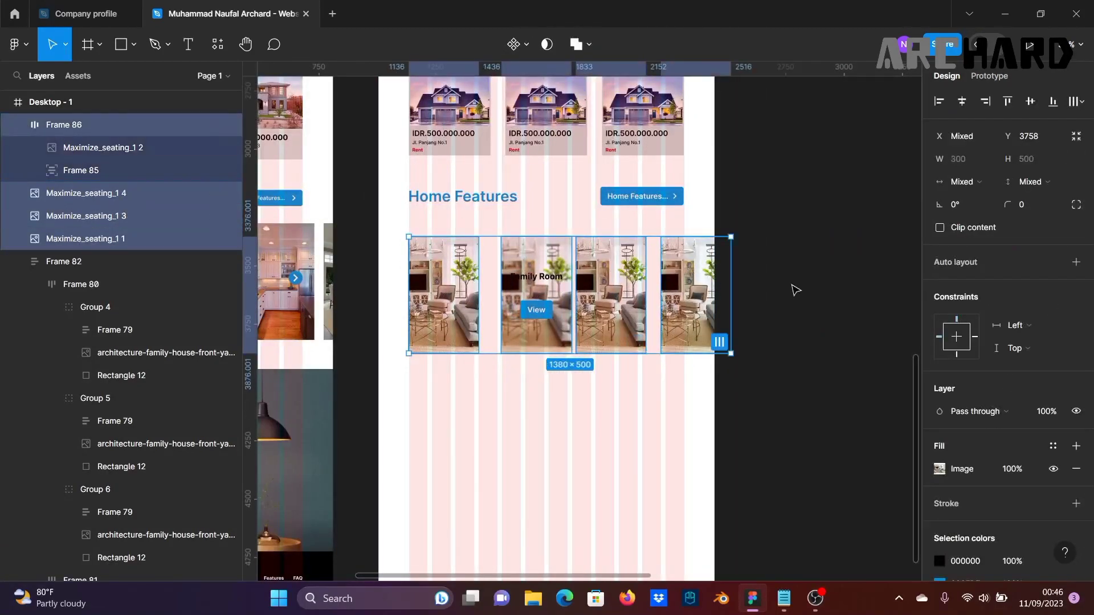
{"action": "left_click", "coordinate": [1077, 266]}
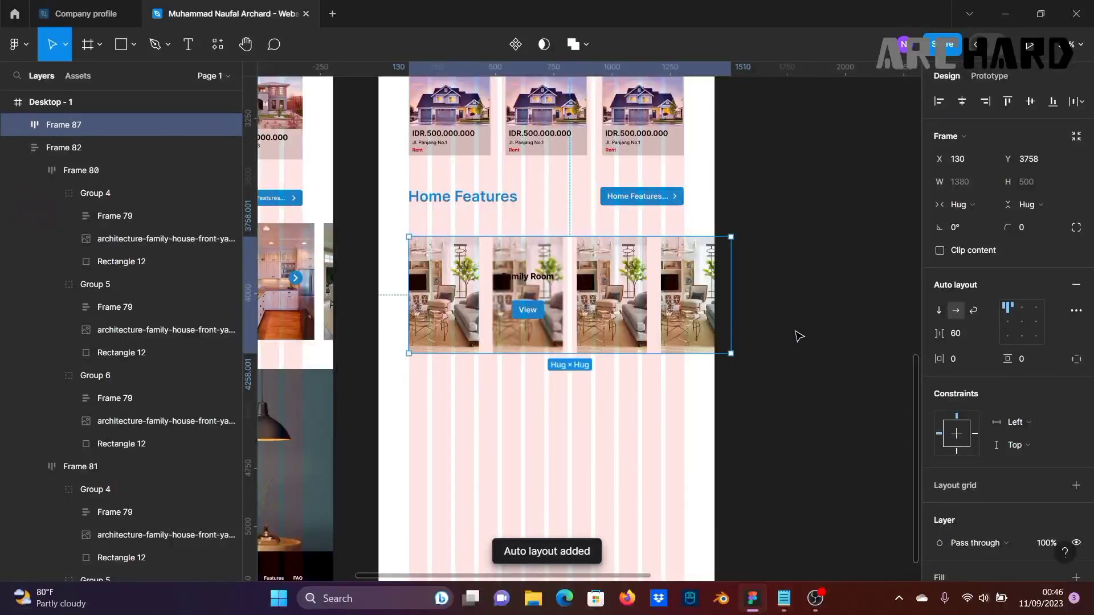
{"action": "left_click", "coordinate": [782, 384]}
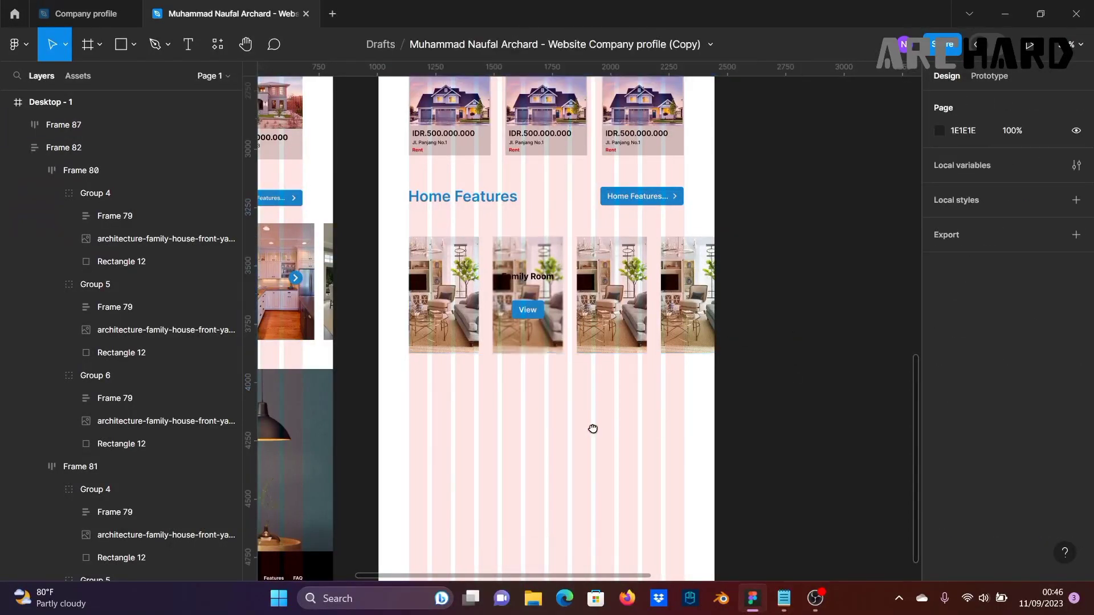
{"action": "left_click_drag", "start_coordinate": [592, 430], "coordinate": [768, 398]}
{"action": "scroll", "coordinate": [699, 382], "scroll_direction": "down", "scroll_amount": 3}
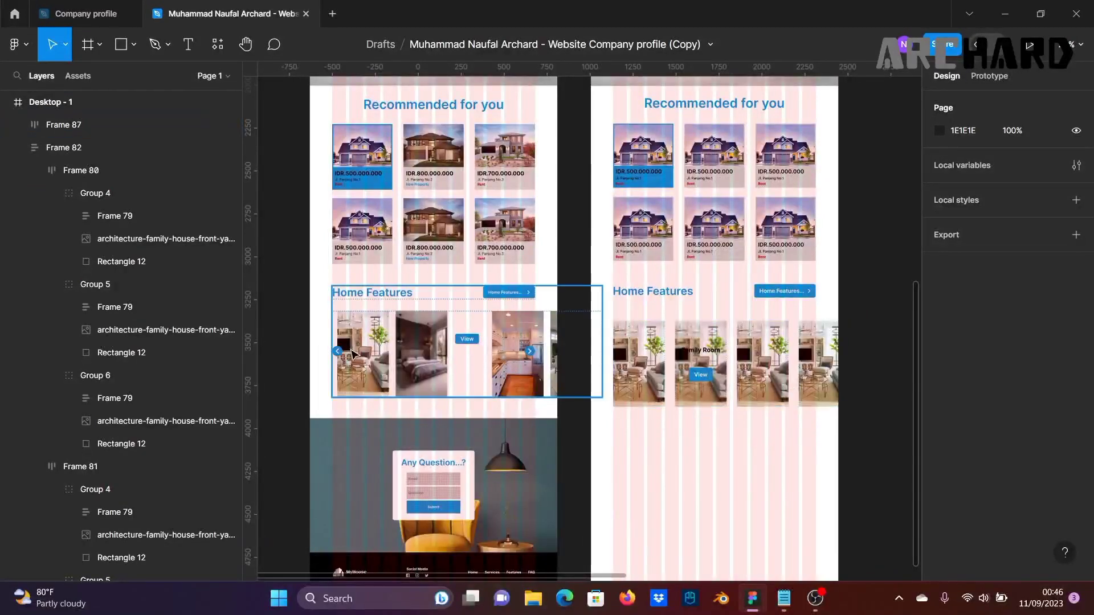
{"action": "scroll", "coordinate": [721, 362], "scroll_direction": "up", "scroll_amount": 1}
{"action": "scroll", "coordinate": [721, 361], "scroll_direction": "up", "scroll_amount": 1}
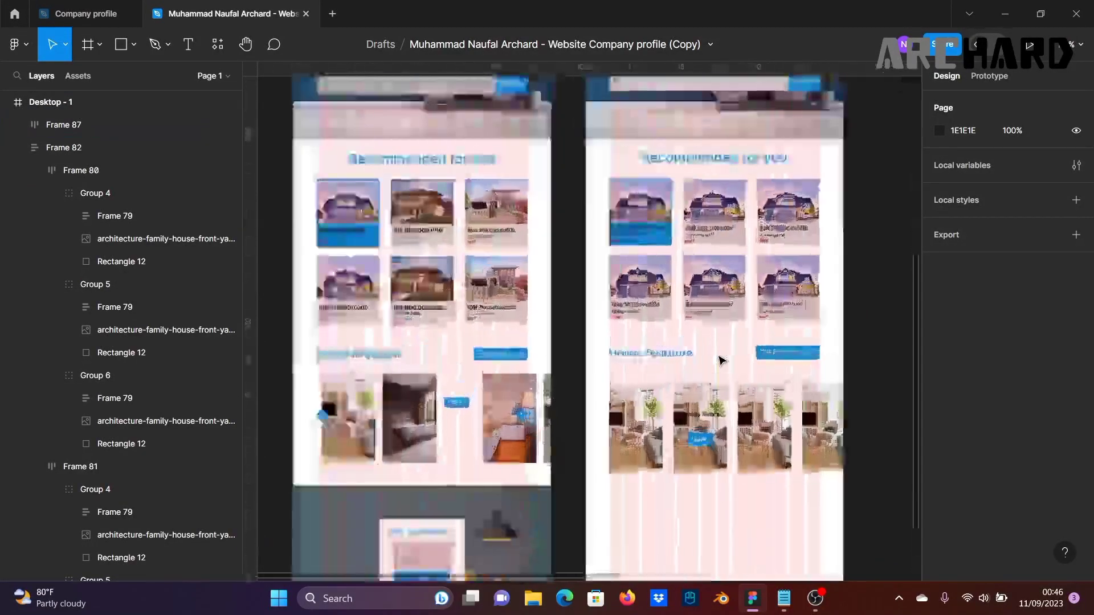
{"action": "left_click_drag", "start_coordinate": [624, 326], "coordinate": [292, 461]}
{"action": "left_click_drag", "start_coordinate": [648, 309], "coordinate": [686, 558]}
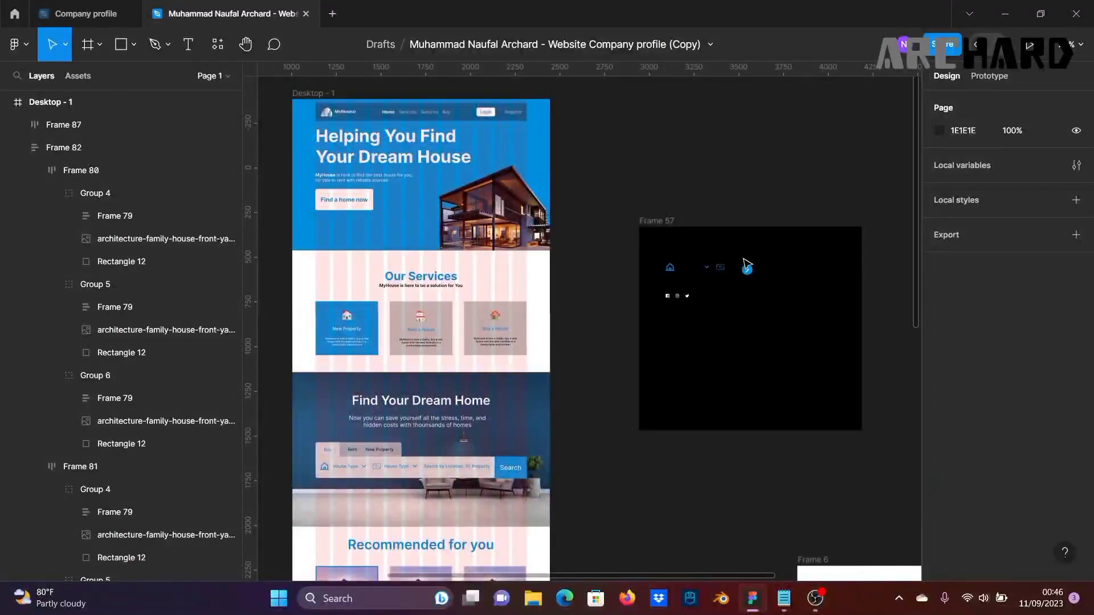
{"action": "left_click", "coordinate": [746, 266]}
Step: Paste the round blue 60×60 arrow icon and position it at the image row's ends
{"action": "scroll", "coordinate": [772, 296], "scroll_direction": "down", "scroll_amount": 10}
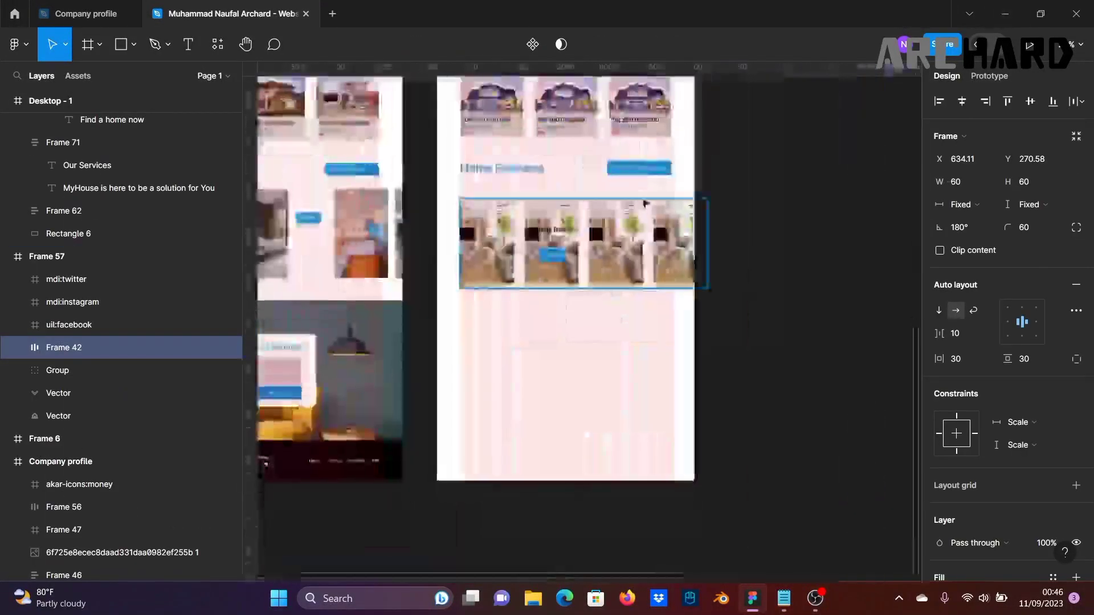
{"action": "scroll", "coordinate": [664, 370], "scroll_direction": "up", "scroll_amount": 4}
{"action": "left_click_drag", "start_coordinate": [438, 326], "coordinate": [555, 475]}
{"action": "left_click", "coordinate": [550, 476]}
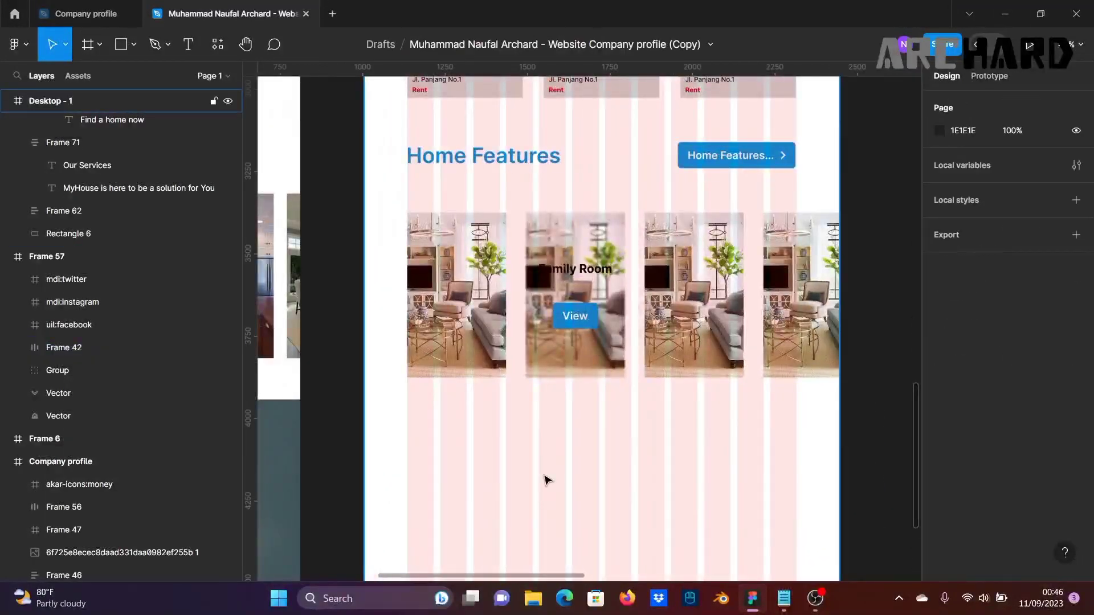
{"action": "key", "text": "ctrl+v"}
{"action": "left_click_drag", "start_coordinate": [587, 326], "coordinate": [446, 437]}
{"action": "left_click", "coordinate": [489, 314]}
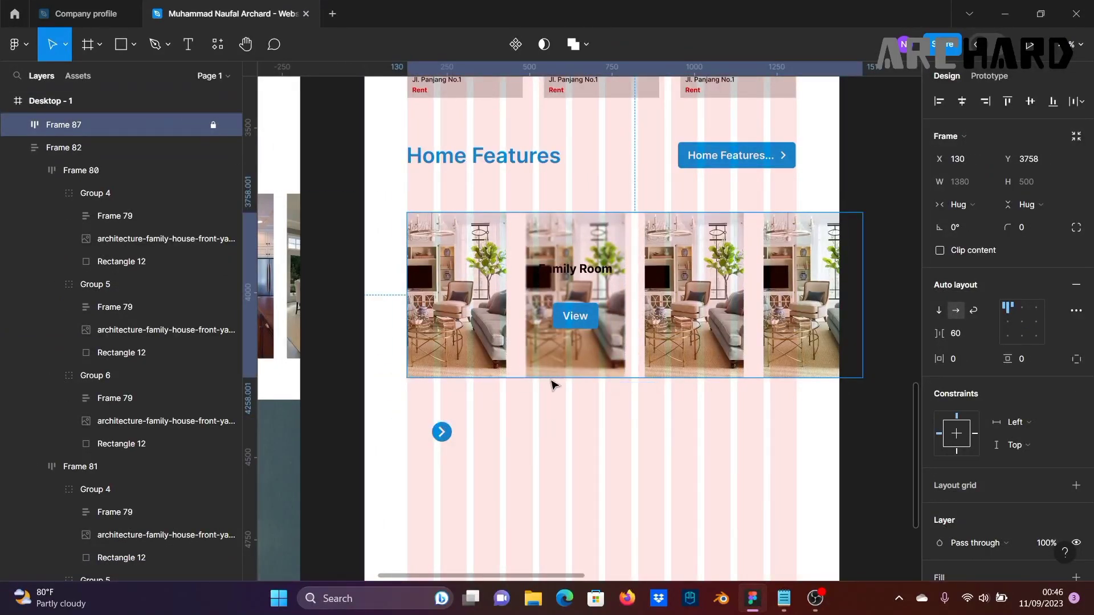
{"action": "left_click_drag", "start_coordinate": [441, 439], "coordinate": [422, 296]}
{"action": "key", "text": "Escape"}
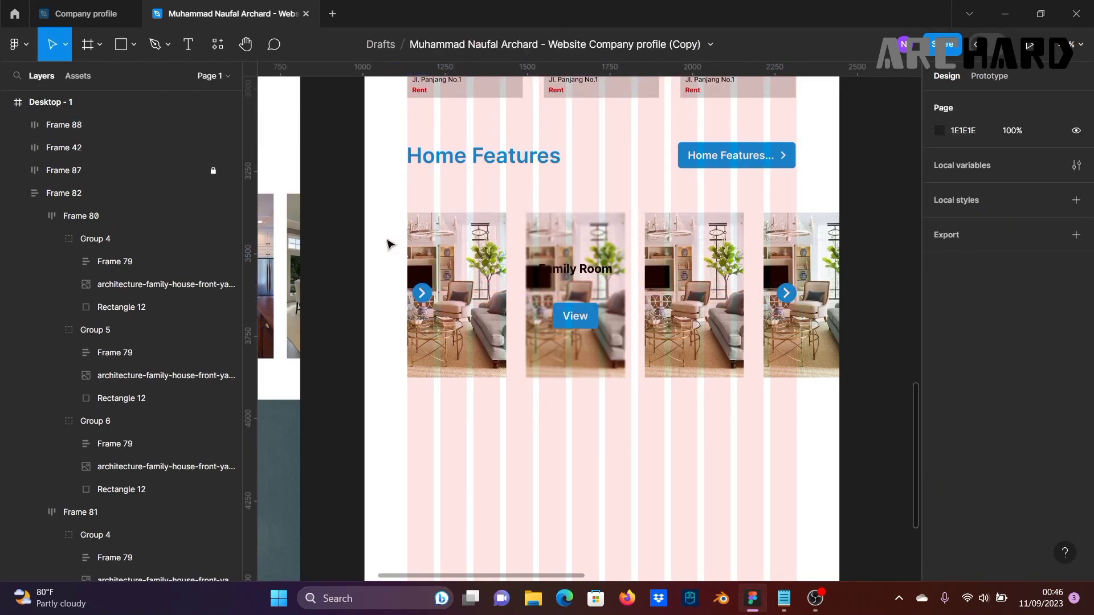
{"action": "left_click", "coordinate": [421, 296]}
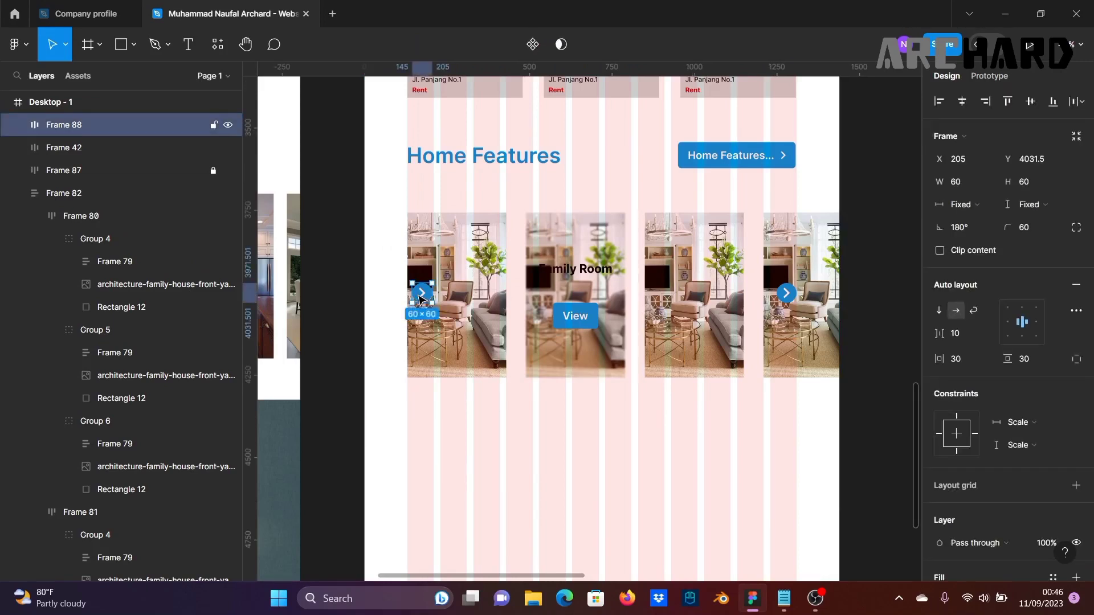
Step: Nudge the left arrow button slightly left and try rotations of -90°, 90° and -180°
{"action": "left_click_drag", "start_coordinate": [415, 295], "coordinate": [406, 294]}
{"action": "scroll", "coordinate": [415, 296], "scroll_direction": "up", "scroll_amount": 5}
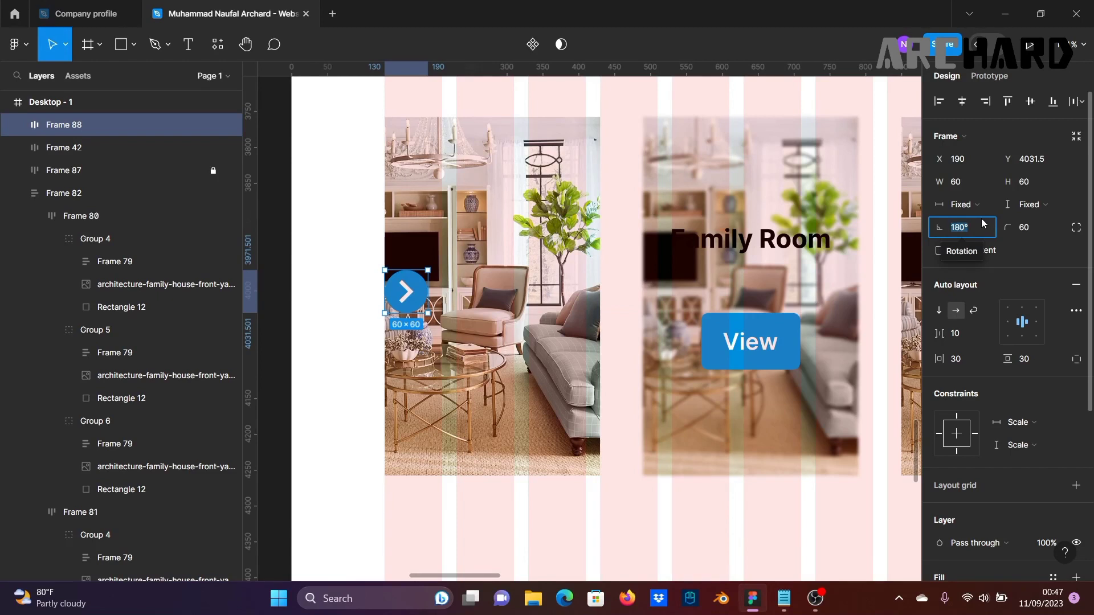
{"action": "type", "text": "-90"}
{"action": "key", "text": "Return"}
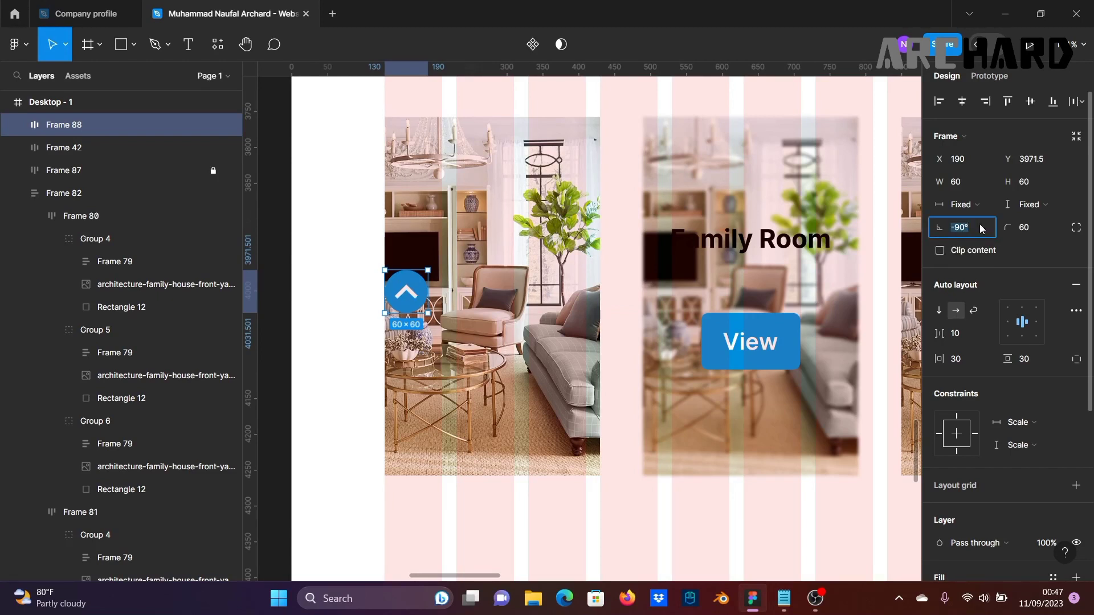
{"action": "type", "text": "90"}
{"action": "key", "text": "Return"}
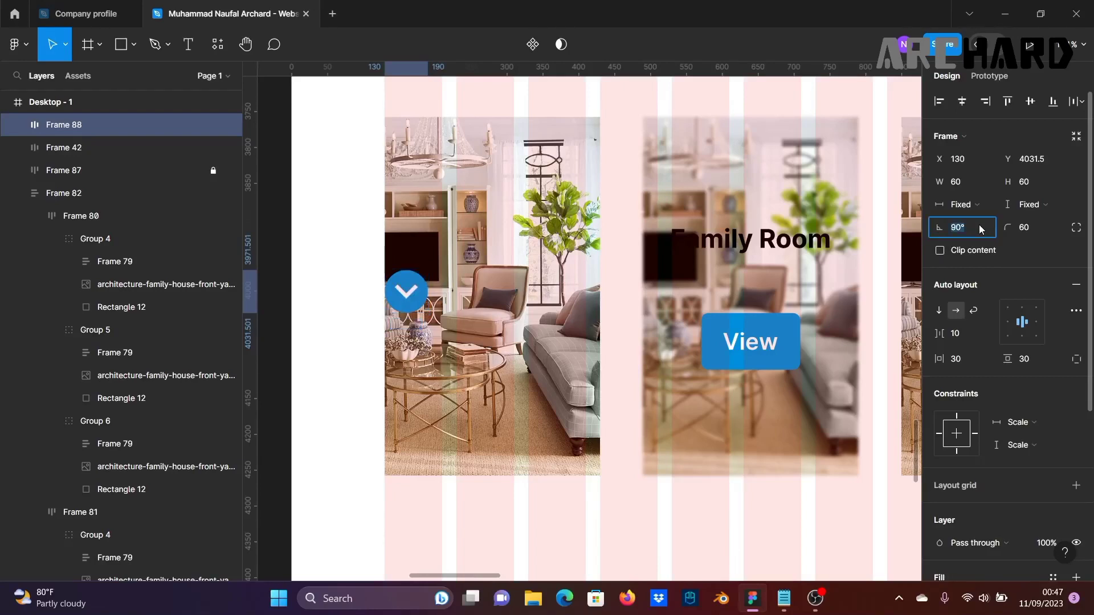
{"action": "type", "text": "-"}
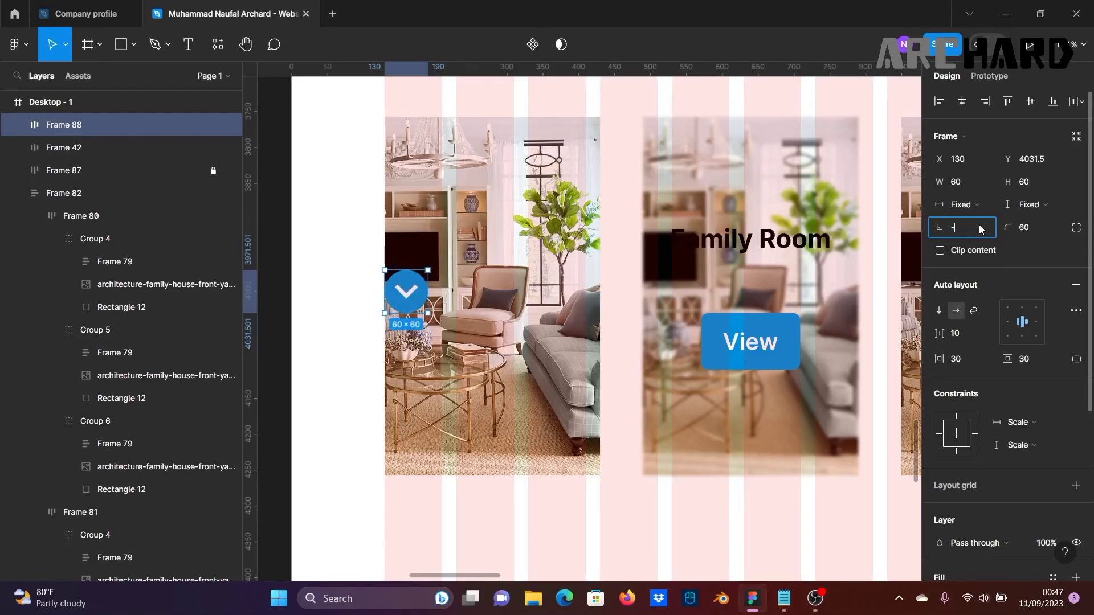
{"action": "type", "text": "180"}
{"action": "key", "text": "Return"}
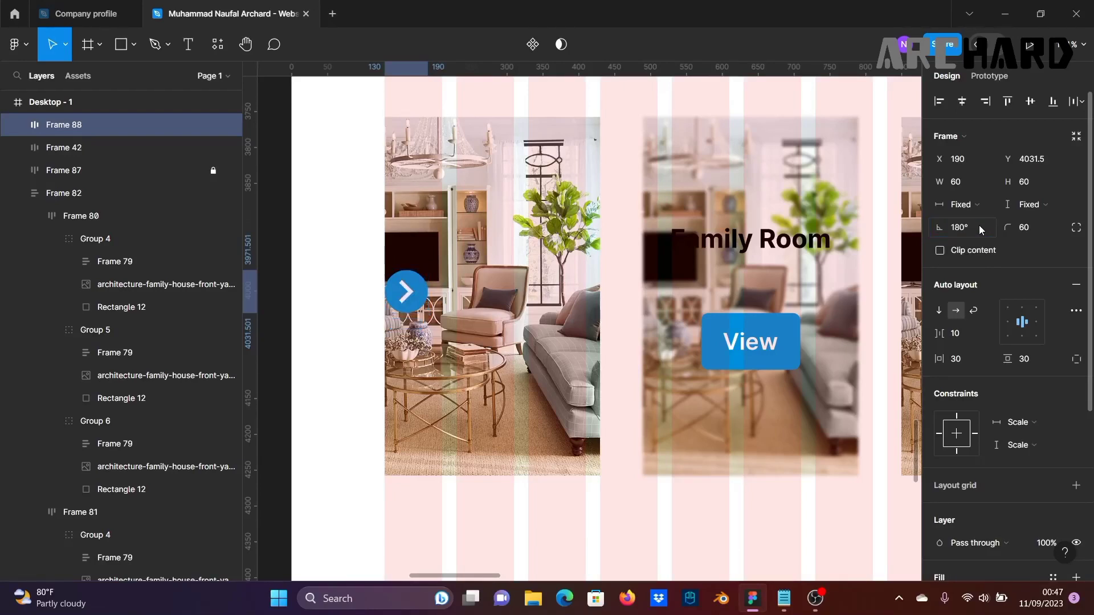
Step: Set the arrow button's rotation to 0° so its chevron points left
{"action": "left_click", "coordinate": [980, 230]}
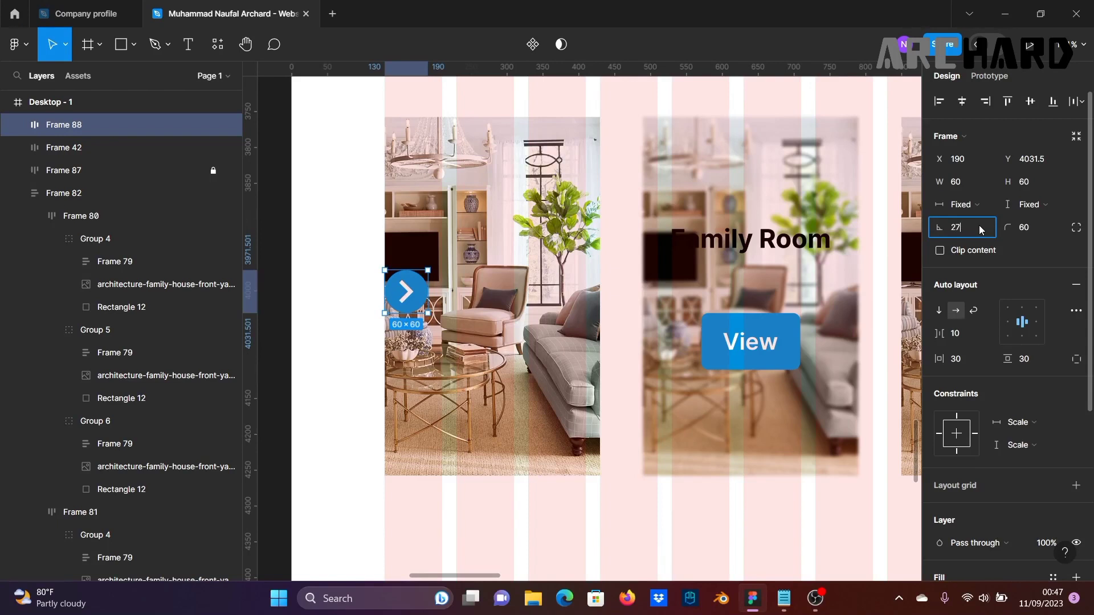
{"action": "type", "text": "0"}
{"action": "key", "text": "Return"}
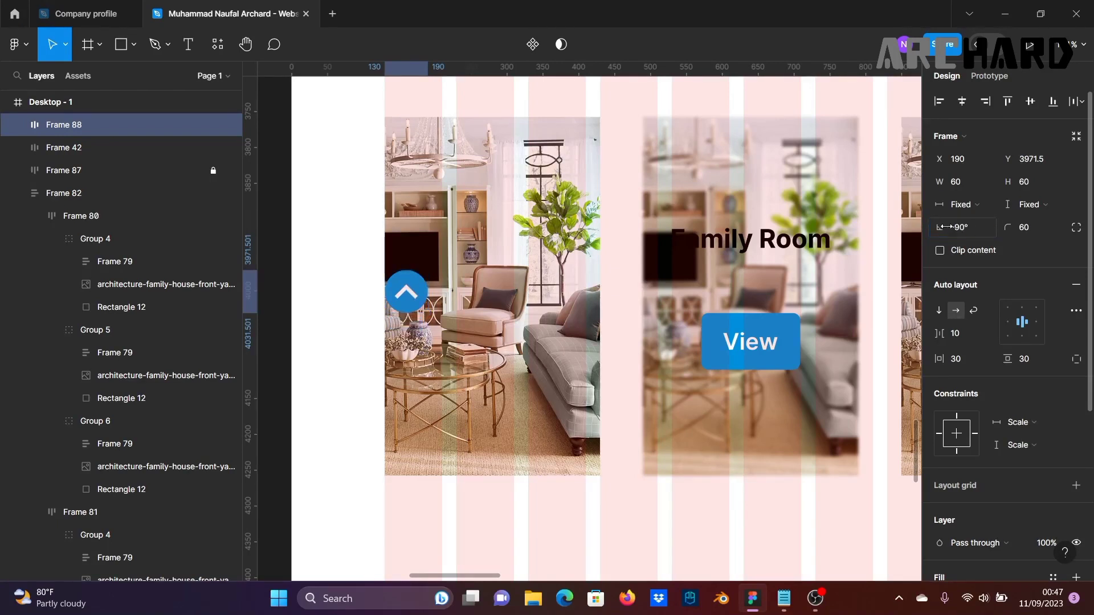
{"action": "left_click_drag", "start_coordinate": [946, 226], "coordinate": [811, 244]}
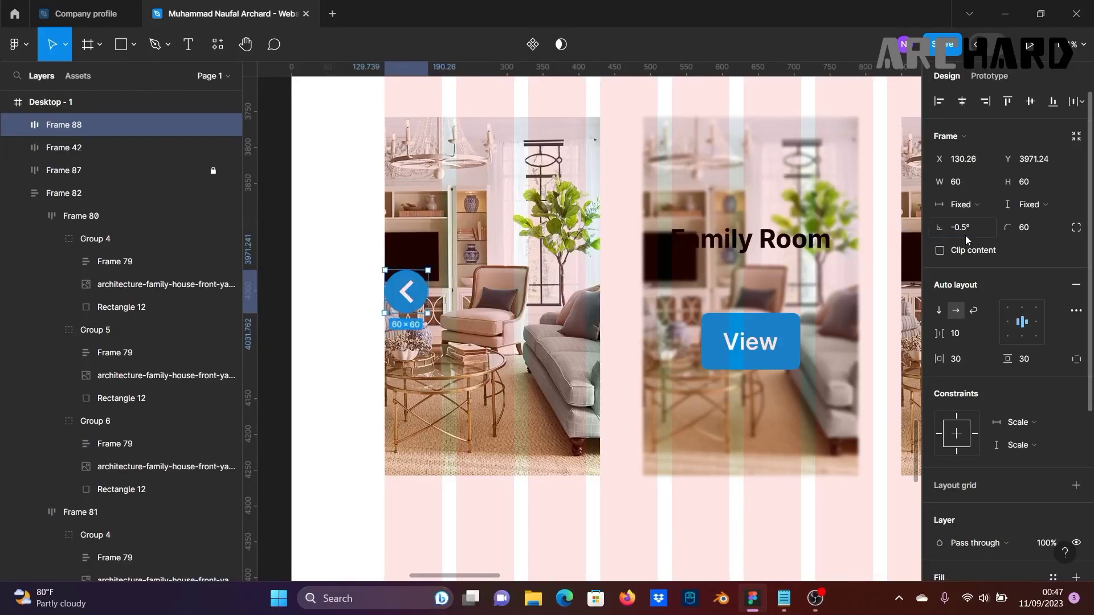
{"action": "key", "text": "Return"}
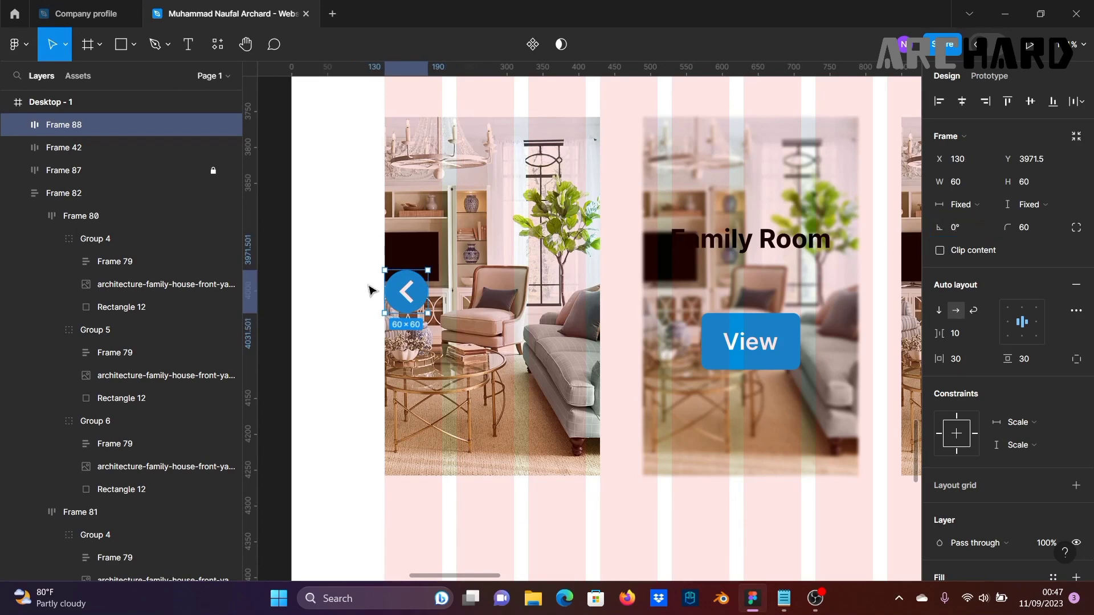
{"action": "scroll", "coordinate": [369, 291], "scroll_direction": "down", "scroll_amount": 2}
{"action": "left_click", "coordinate": [287, 327]}
{"action": "scroll", "coordinate": [370, 342], "scroll_direction": "down", "scroll_amount": 1}
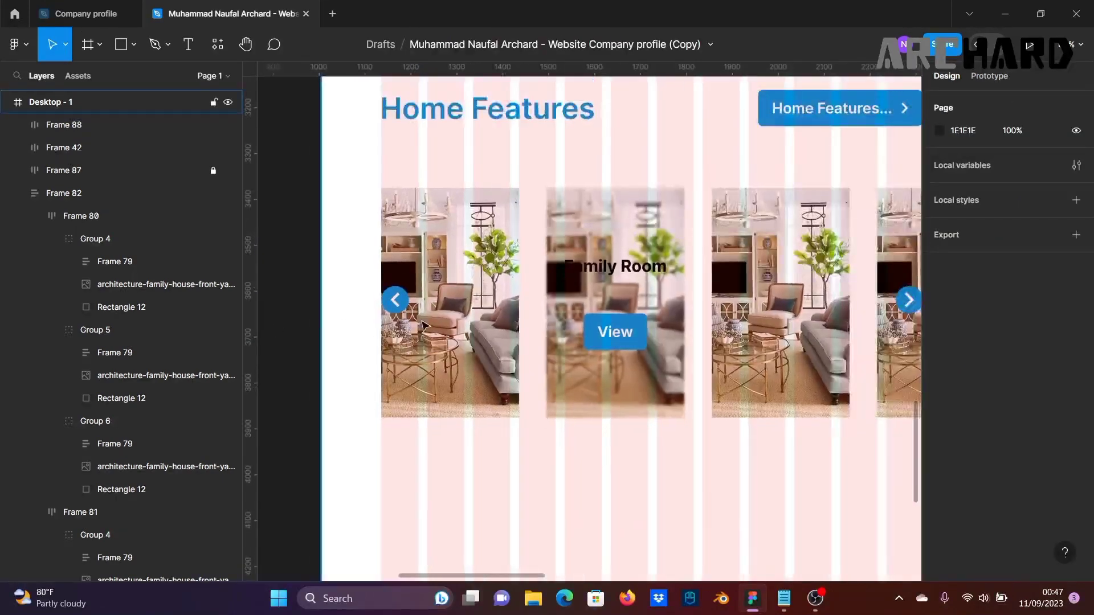
Step: Unlock the Frame 87 carousel and shift it right to X 160
{"action": "left_click", "coordinate": [214, 173]}
{"action": "left_click", "coordinate": [213, 170]}
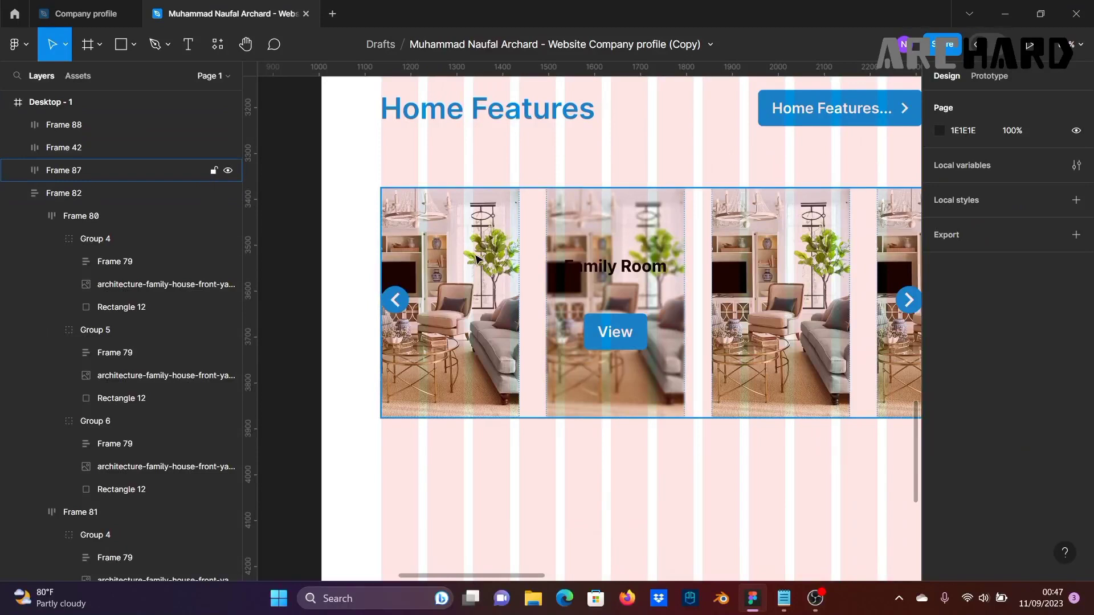
{"action": "mouse_move", "coordinate": [448, 252]}
{"action": "left_mouse_down"}
{"action": "mouse_move", "coordinate": [439, 252]}
{"action": "mouse_move", "coordinate": [449, 253]}
{"action": "left_mouse_up"}
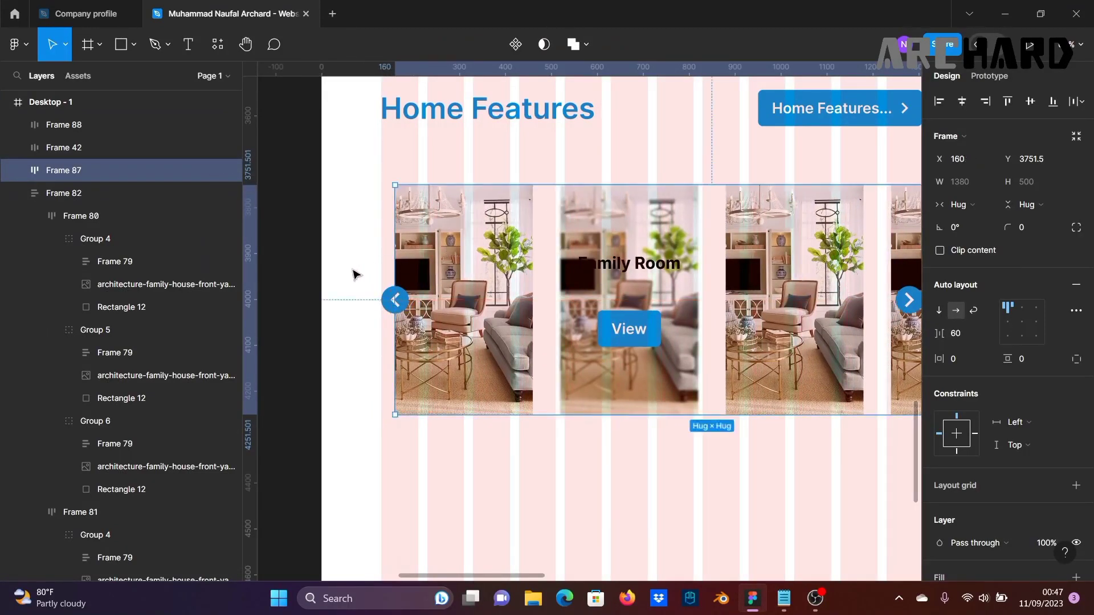
{"action": "left_click", "coordinate": [297, 272]}
Step: Pan and zoom the view down to the bottoms of both page designs
{"action": "scroll", "coordinate": [326, 274], "scroll_direction": "down", "scroll_amount": 3}
{"action": "left_click_drag", "start_coordinate": [758, 441], "coordinate": [871, 412]}
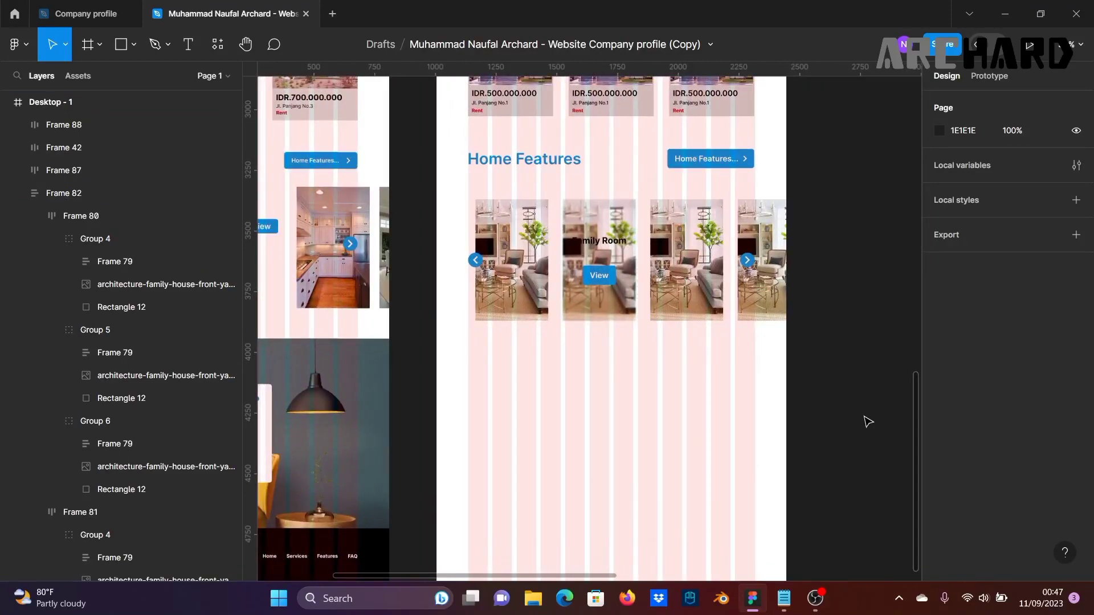
{"action": "scroll", "coordinate": [582, 345], "scroll_direction": "up", "scroll_amount": 2}
{"action": "scroll", "coordinate": [589, 349], "scroll_direction": "down", "scroll_amount": 4}
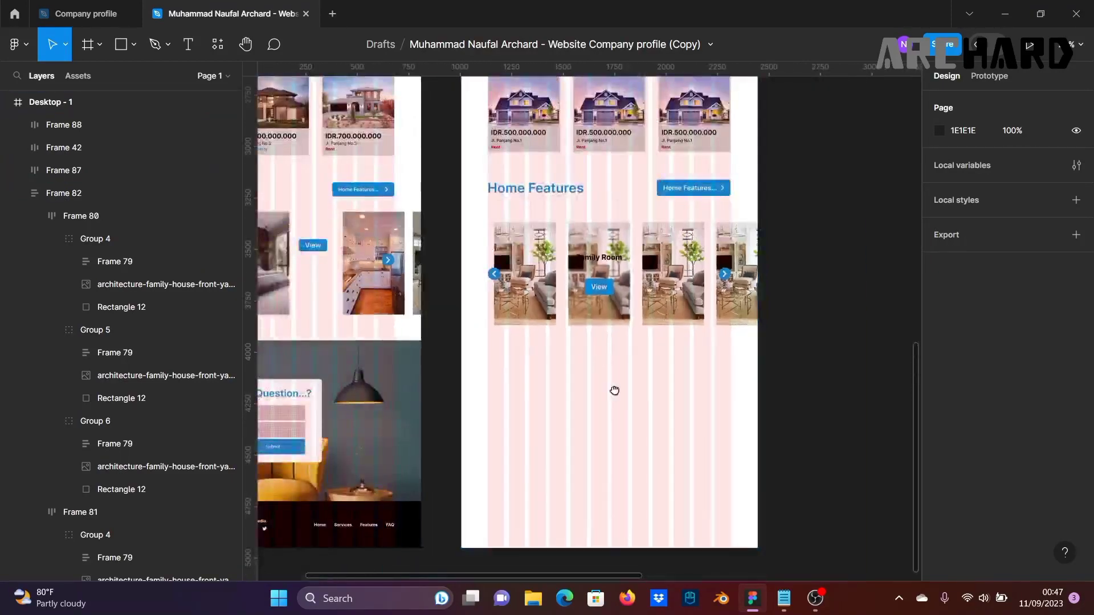
{"action": "scroll", "coordinate": [772, 459], "scroll_direction": "down", "scroll_amount": 4}
{"action": "scroll", "coordinate": [703, 454], "scroll_direction": "up", "scroll_amount": 4}
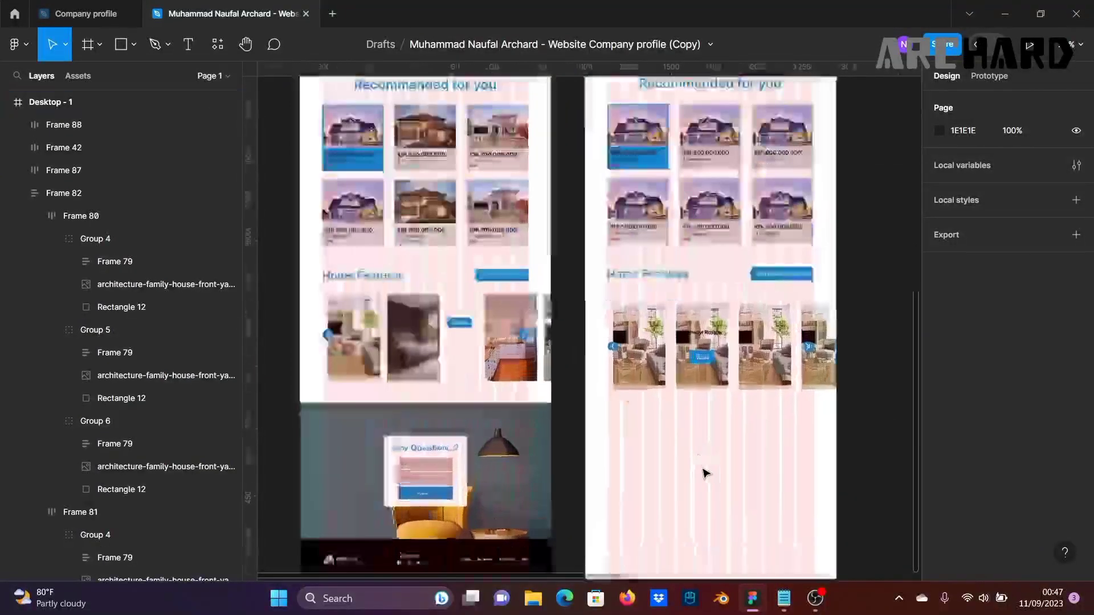
{"action": "scroll", "coordinate": [726, 478], "scroll_direction": "up", "scroll_amount": 2}
{"action": "left_click_drag", "start_coordinate": [725, 479], "coordinate": [748, 403]}
{"action": "scroll", "coordinate": [725, 407], "scroll_direction": "down", "scroll_amount": 2}
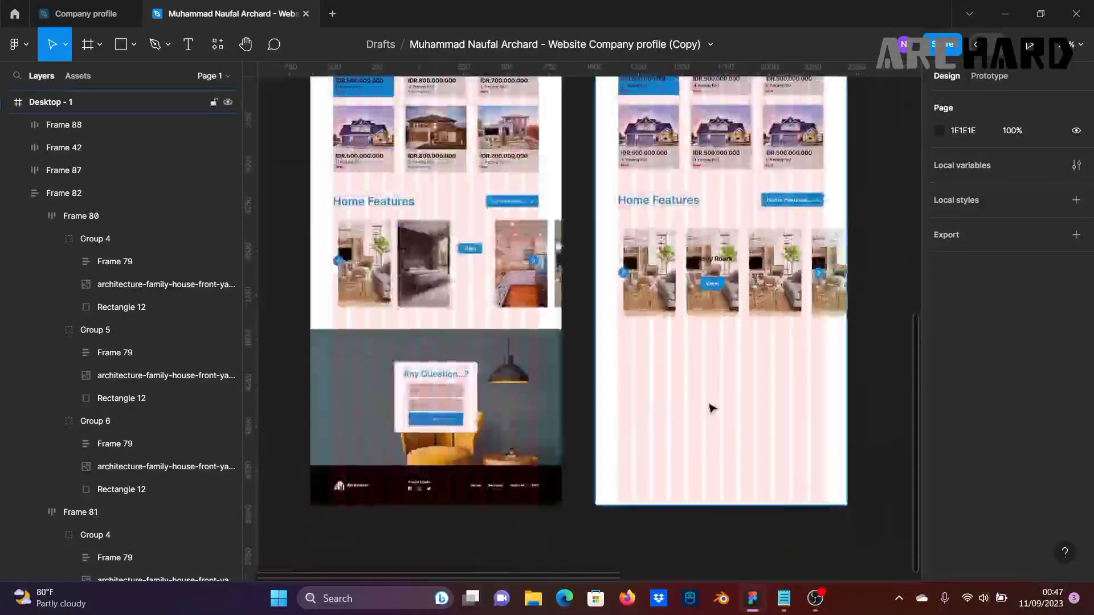
{"action": "scroll", "coordinate": [713, 409], "scroll_direction": "down", "scroll_amount": 1}
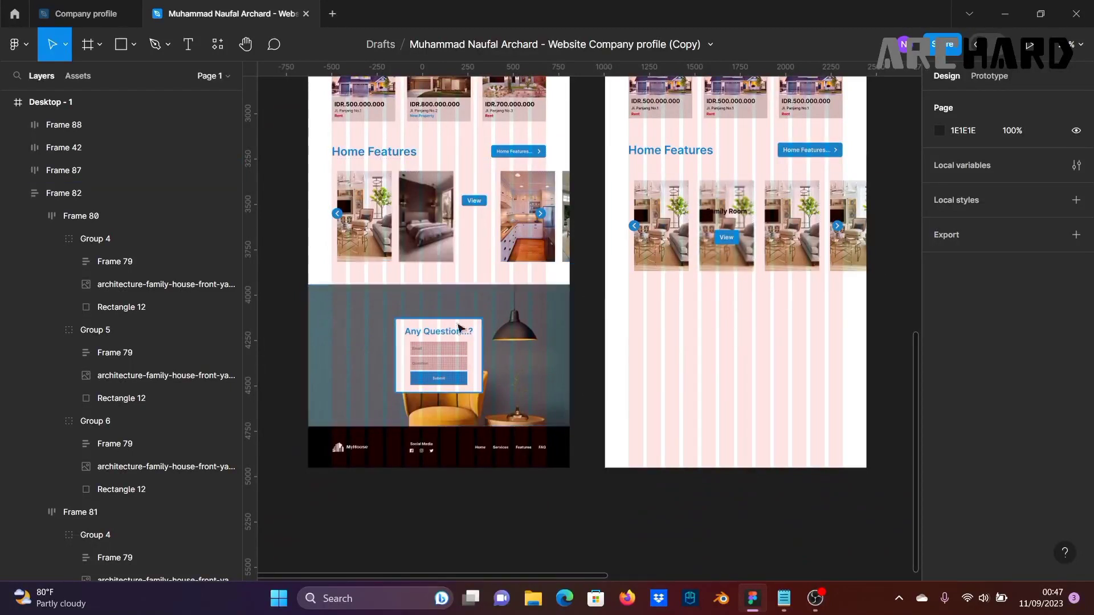
Step: Copy the lamp-and-chair image into the second design and centre it at X 0, Y 4323.55
{"action": "left_click", "coordinate": [539, 363]}
{"action": "left_click_drag", "start_coordinate": [570, 361], "coordinate": [811, 363]}
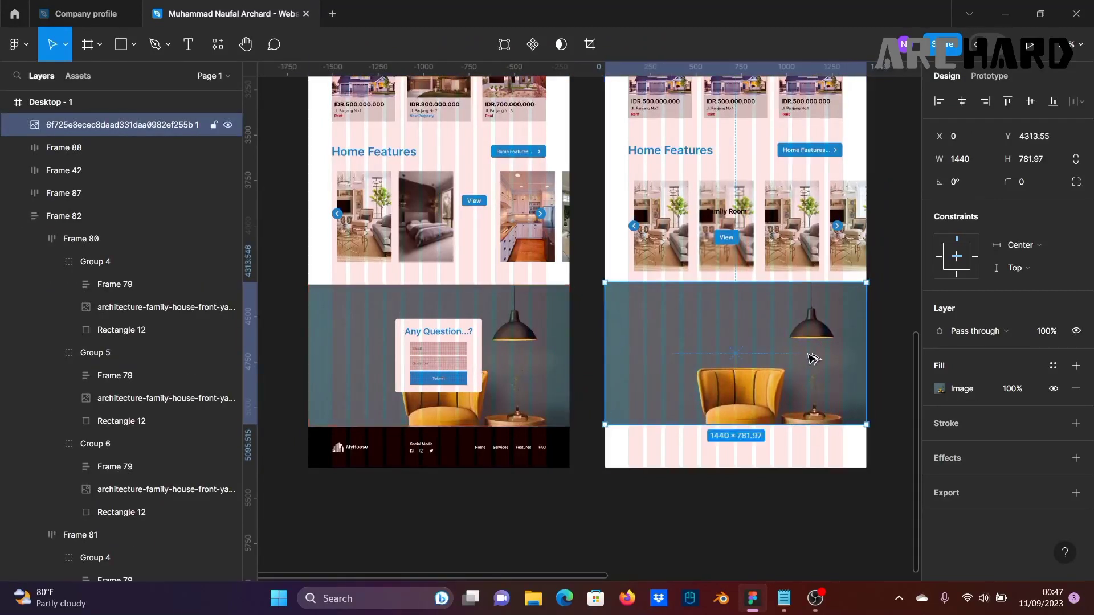
{"action": "left_click", "coordinate": [958, 110]}
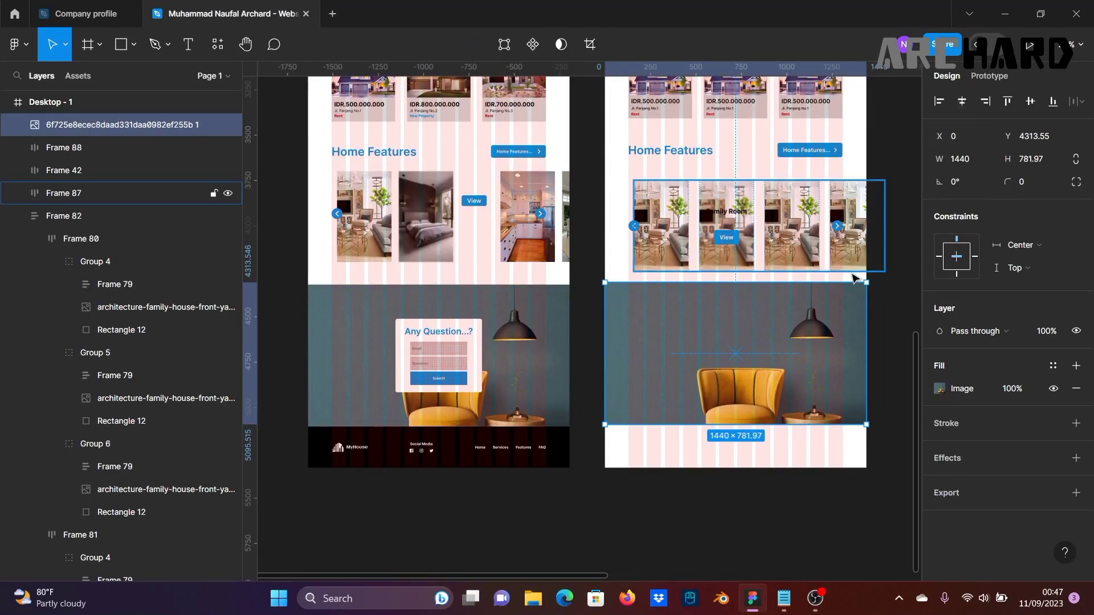
{"action": "key", "text": "shift+Left"}
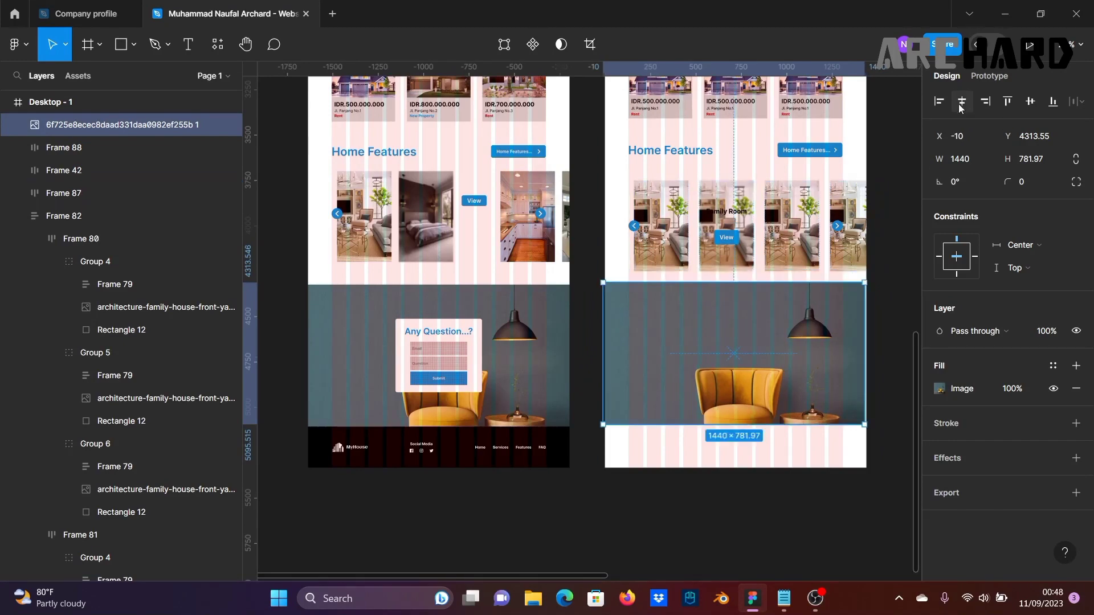
{"action": "left_click", "coordinate": [961, 108]}
{"action": "key", "text": "shift+Down"}
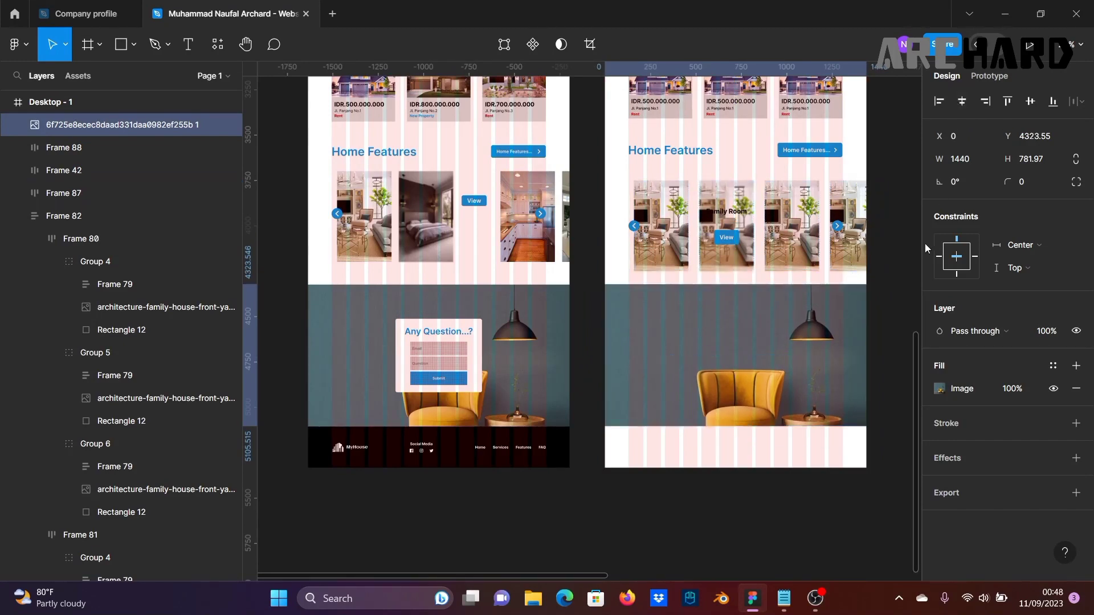
{"action": "left_click", "coordinate": [912, 268]}
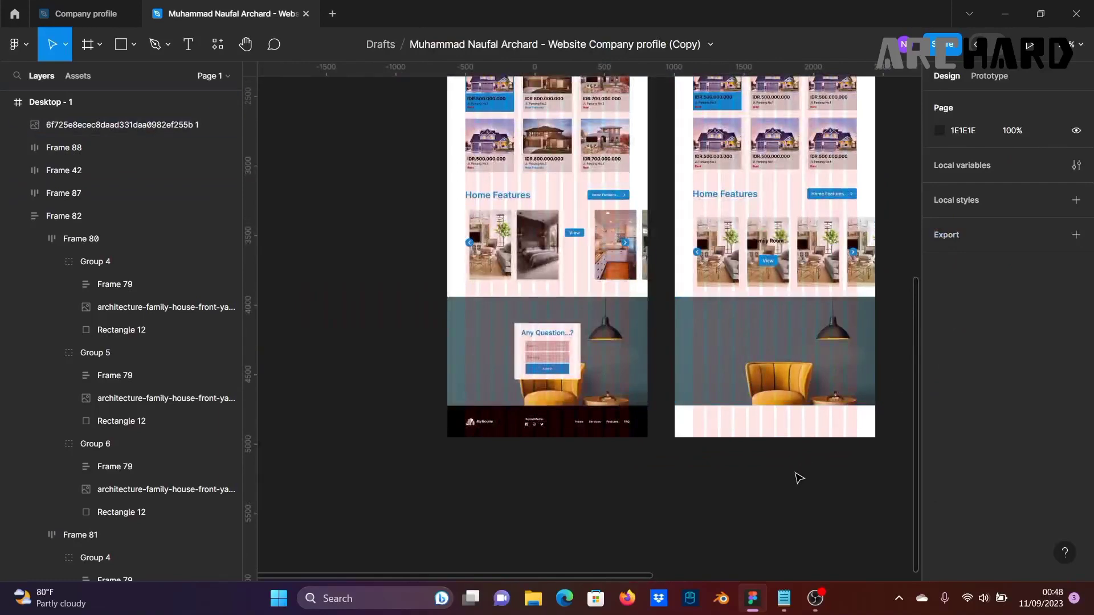
{"action": "scroll", "coordinate": [796, 476], "scroll_direction": "up", "scroll_amount": 2}
{"action": "scroll", "coordinate": [709, 510], "scroll_direction": "up", "scroll_amount": 2}
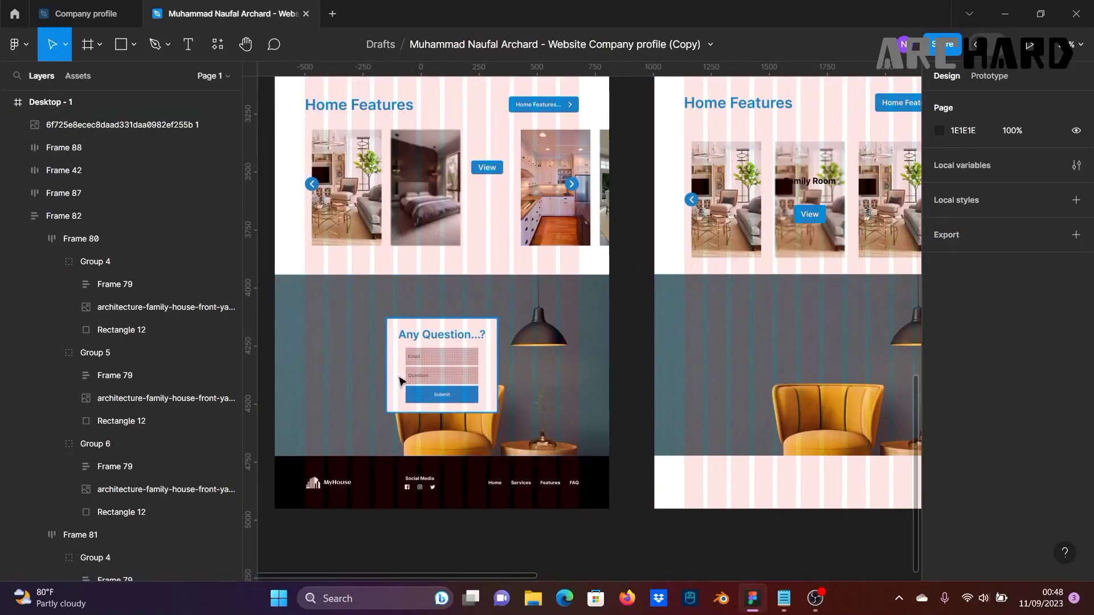
{"action": "scroll", "coordinate": [504, 392], "scroll_direction": "down", "scroll_amount": 3}
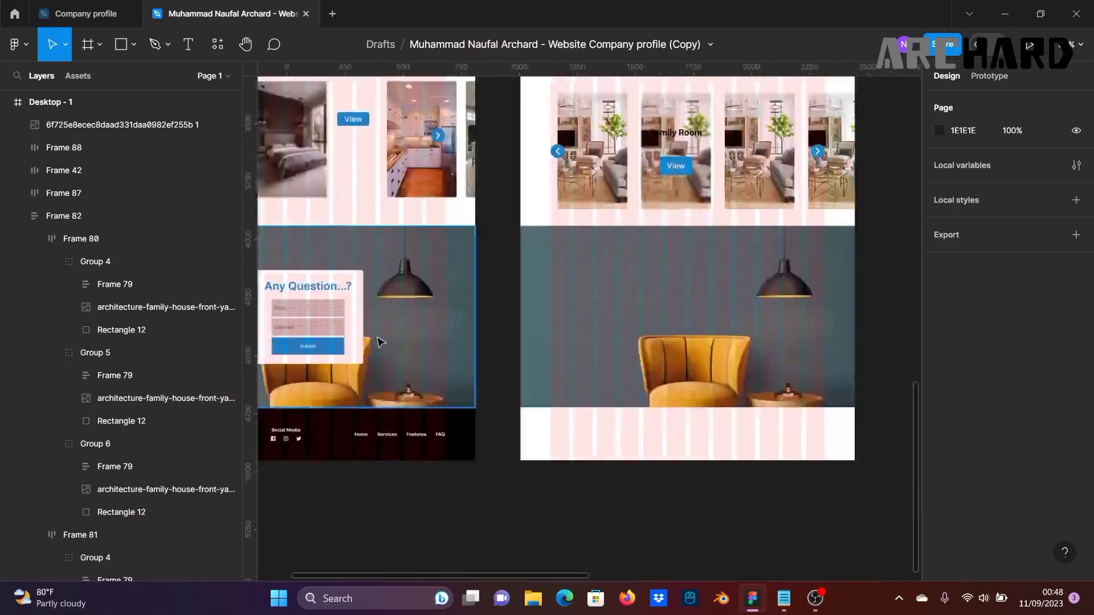
Step: Draw a 520.69×453.44 rectangle over the lamp-and-chair image and centre it there
{"action": "left_click", "coordinate": [121, 45]}
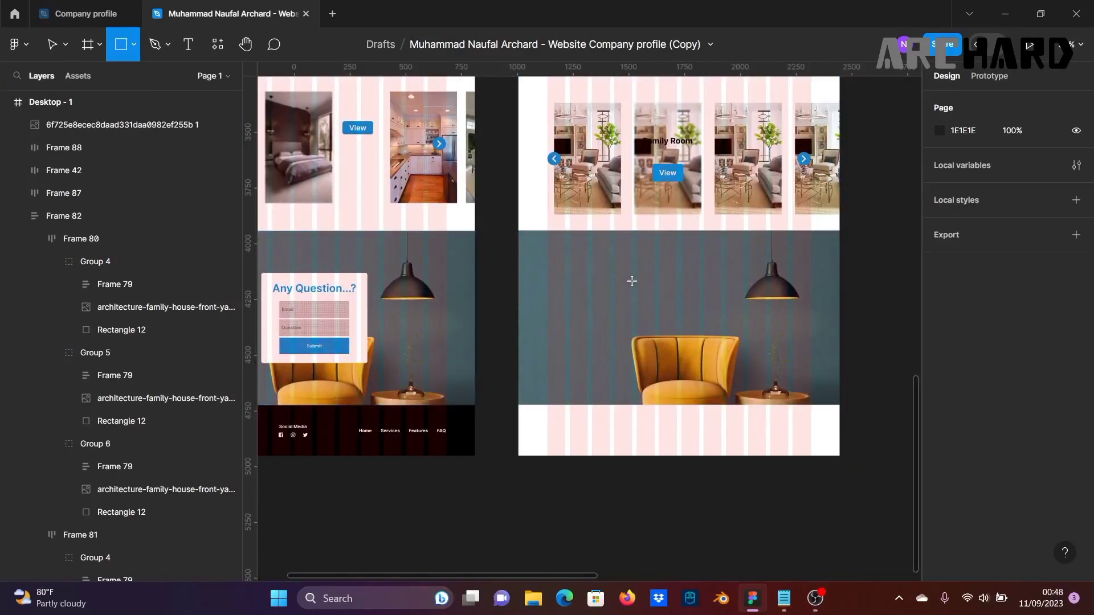
{"action": "left_click_drag", "start_coordinate": [614, 270], "coordinate": [731, 371]}
{"action": "left_click_drag", "start_coordinate": [674, 335], "coordinate": [689, 337]}
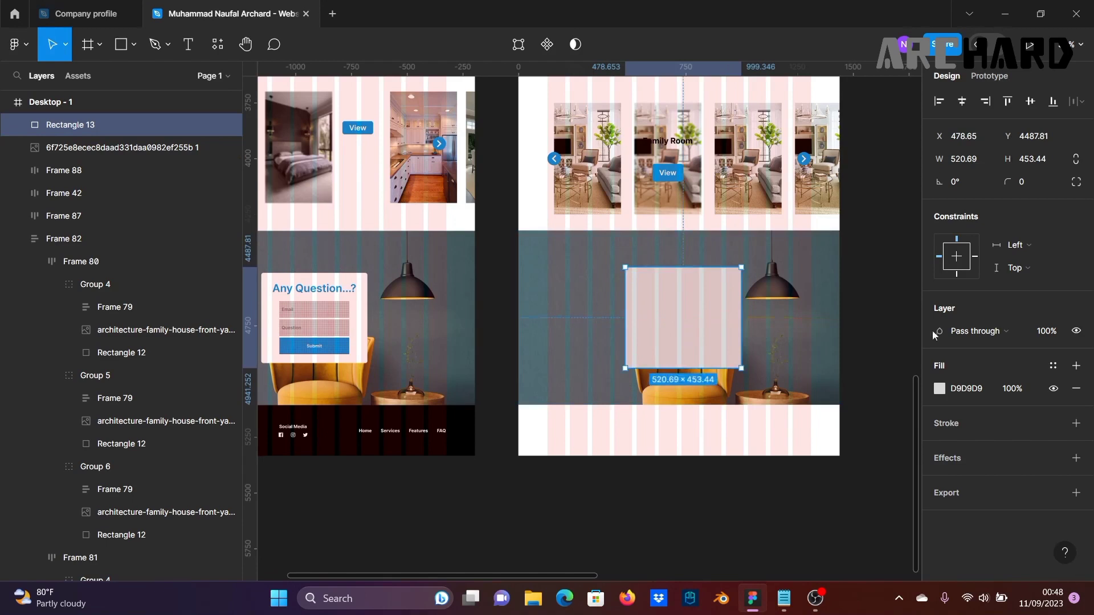
{"action": "left_click", "coordinate": [866, 322]}
{"action": "left_click", "coordinate": [694, 327]}
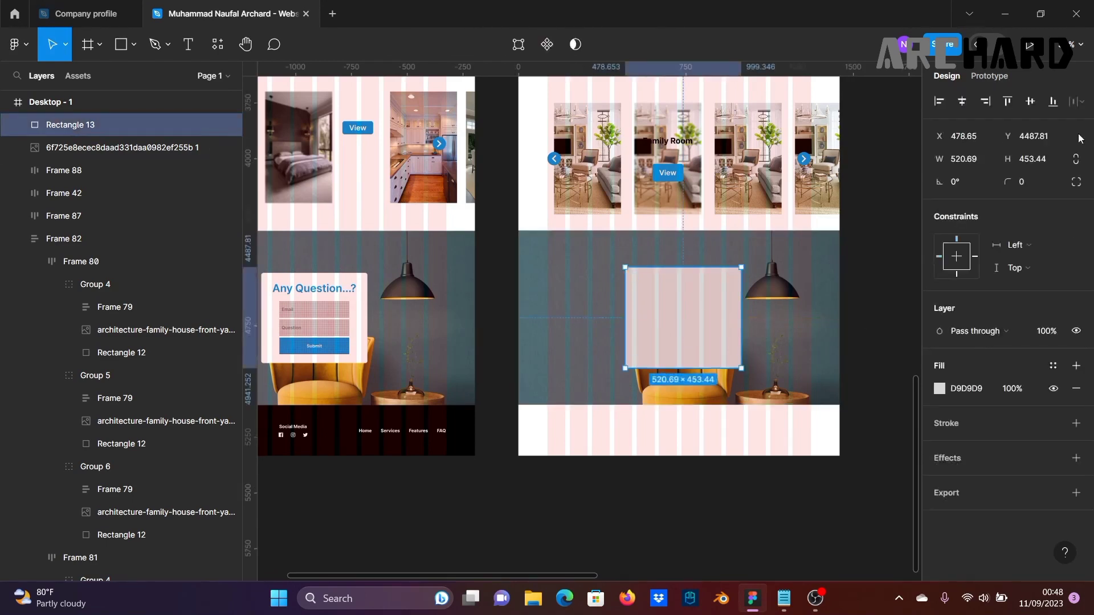
Step: Give the rectangle a 10 px corner radius
{"action": "left_click", "coordinate": [1031, 190]}
{"action": "type", "text": "10"}
{"action": "key", "text": "Return"}
{"action": "left_click", "coordinate": [885, 245]}
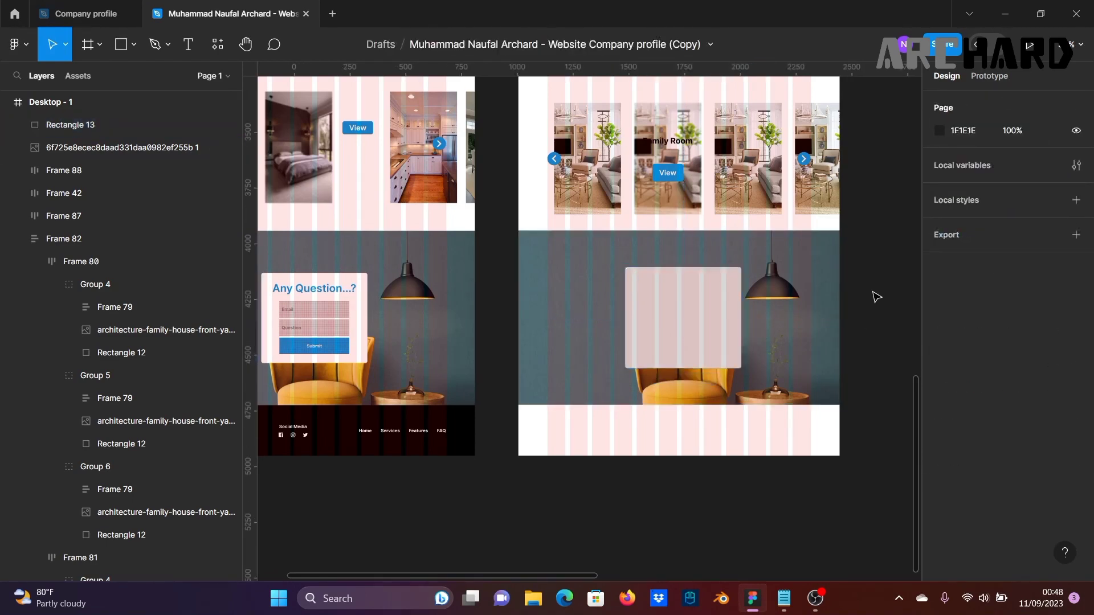
{"action": "left_click_drag", "start_coordinate": [872, 291], "coordinate": [922, 244]}
{"action": "scroll", "coordinate": [668, 235], "scroll_direction": "up", "scroll_amount": 2}
{"action": "scroll", "coordinate": [671, 232], "scroll_direction": "down", "scroll_amount": 3}
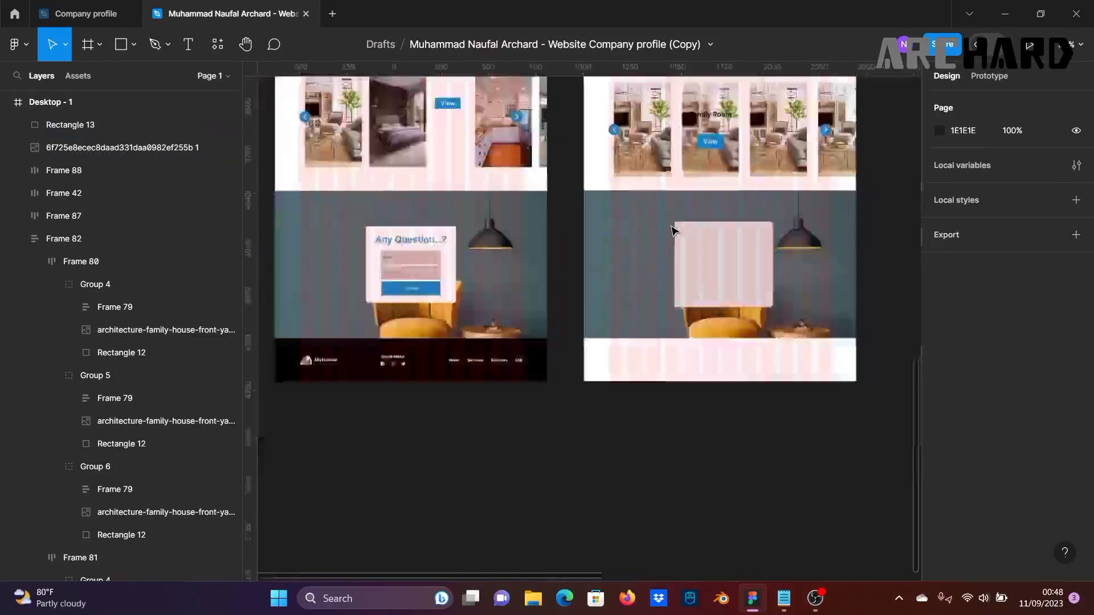
{"action": "scroll", "coordinate": [738, 181], "scroll_direction": "up", "scroll_amount": 1}
{"action": "scroll", "coordinate": [741, 181], "scroll_direction": "up", "scroll_amount": 1}
Step: Move the Home Features heading onto the rectangle, bring it forward, and retype it as 'Any Qusetion?'
{"action": "double_click", "coordinate": [666, 112]}
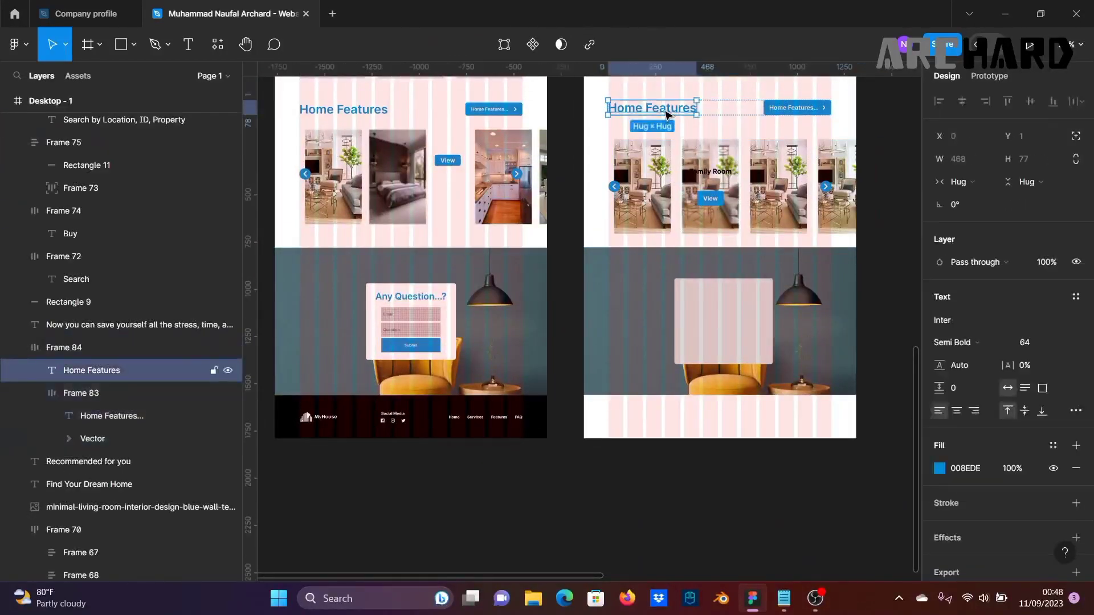
{"action": "left_click_drag", "start_coordinate": [667, 112], "coordinate": [731, 298]}
{"action": "right_click", "coordinate": [724, 299]}
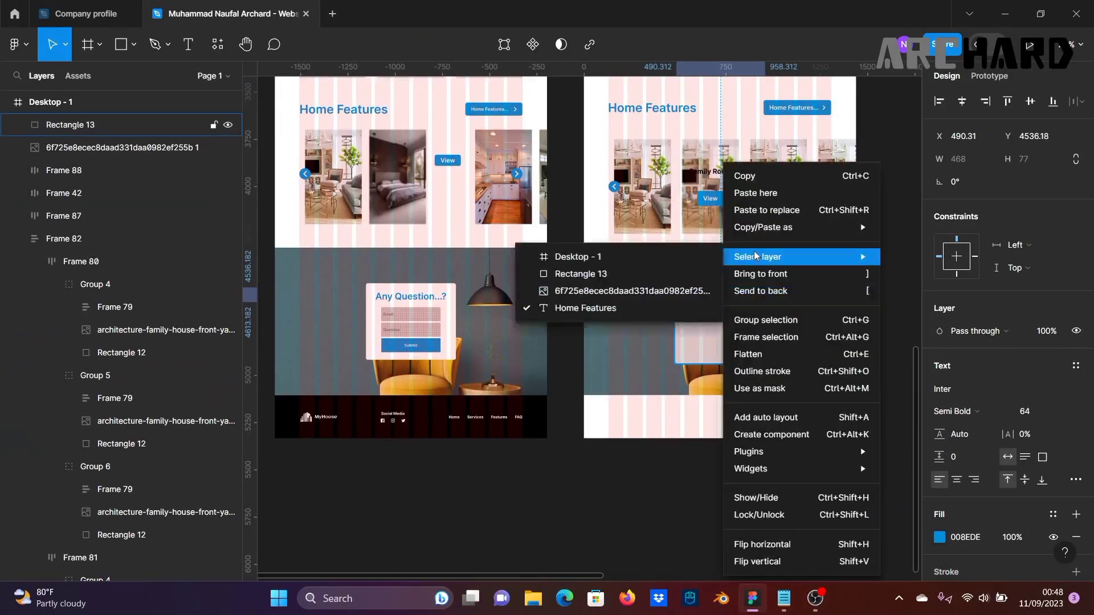
{"action": "left_click", "coordinate": [764, 275]}
{"action": "scroll", "coordinate": [737, 292], "scroll_direction": "up", "scroll_amount": 2}
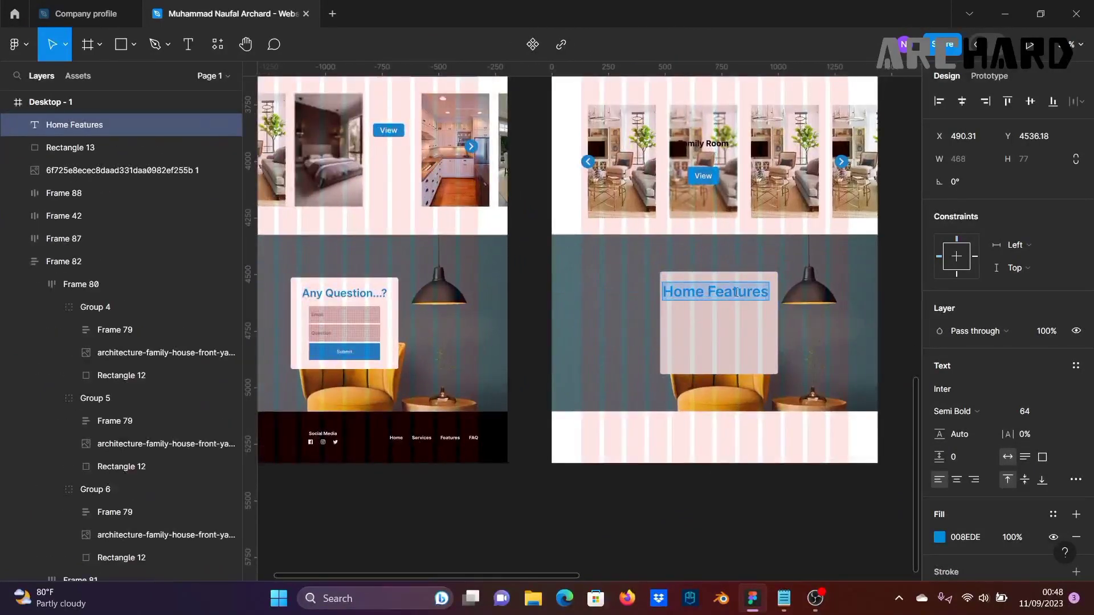
{"action": "type", "text": "An"}
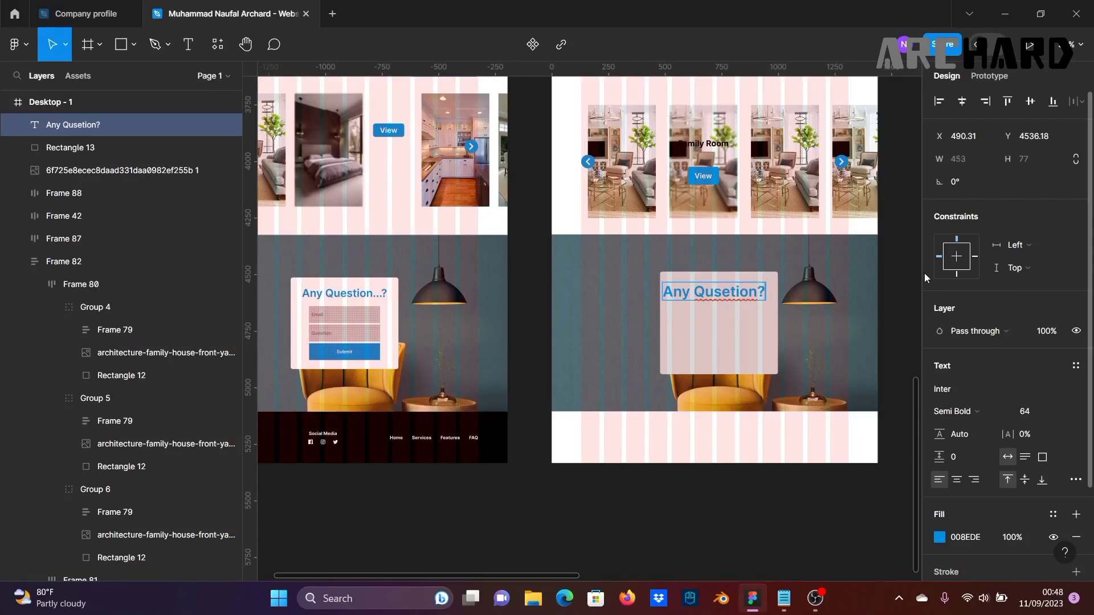
Step: Set the heading's font size to 55 and centre it at the top of the card
{"action": "left_click", "coordinate": [1063, 413]}
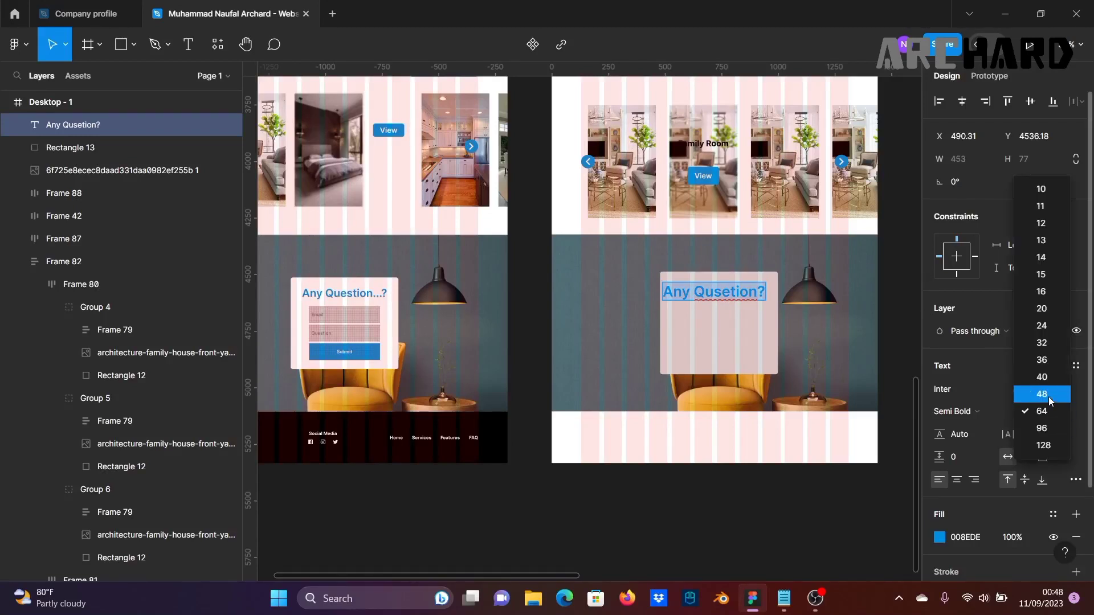
{"action": "left_click", "coordinate": [1049, 393]}
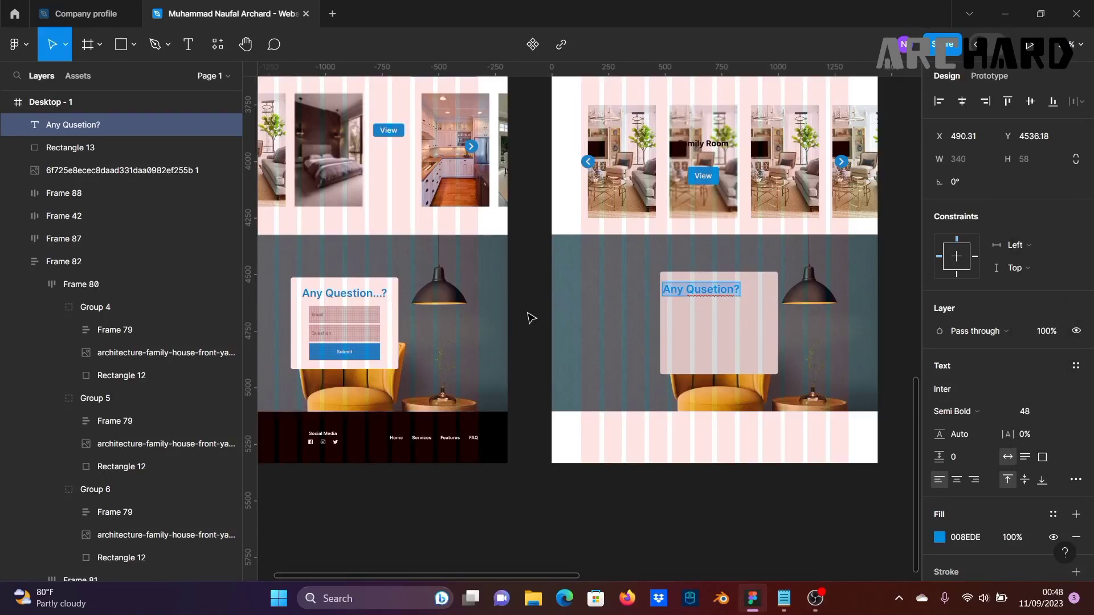
{"action": "key", "text": "Escape"}
{"action": "left_click_drag", "start_coordinate": [699, 293], "coordinate": [713, 292]}
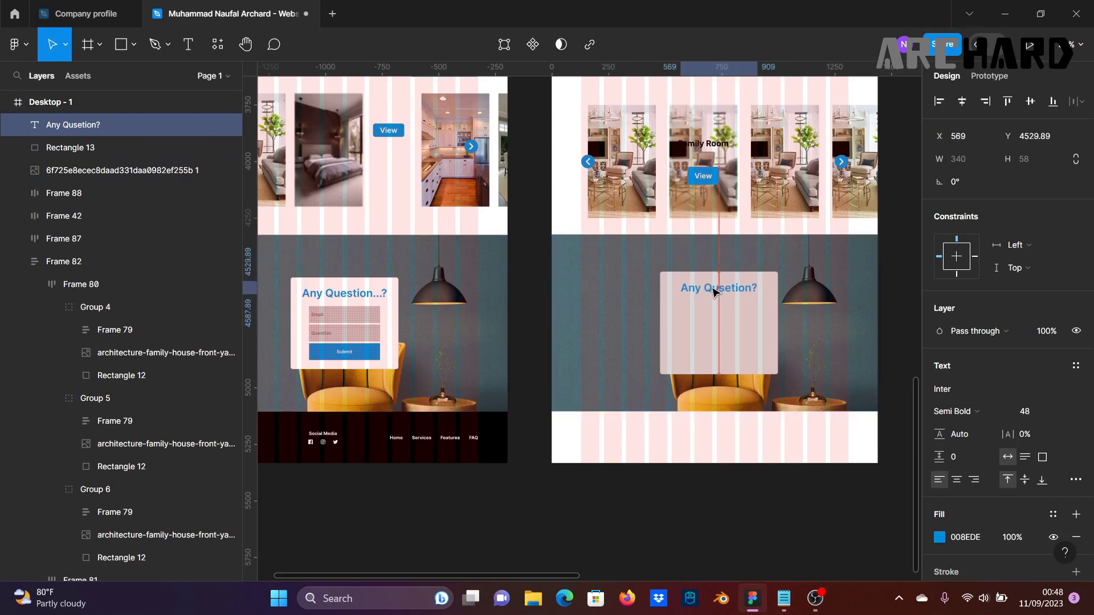
{"action": "double_click", "coordinate": [714, 292]}
{"action": "left_click", "coordinate": [1047, 418]}
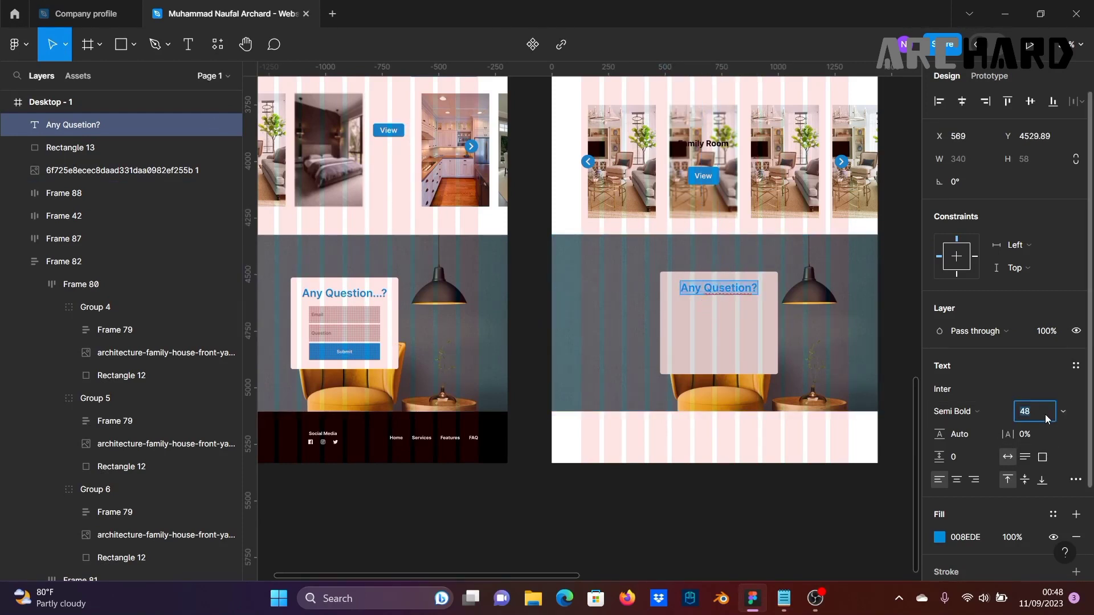
{"action": "key", "text": "Return"}
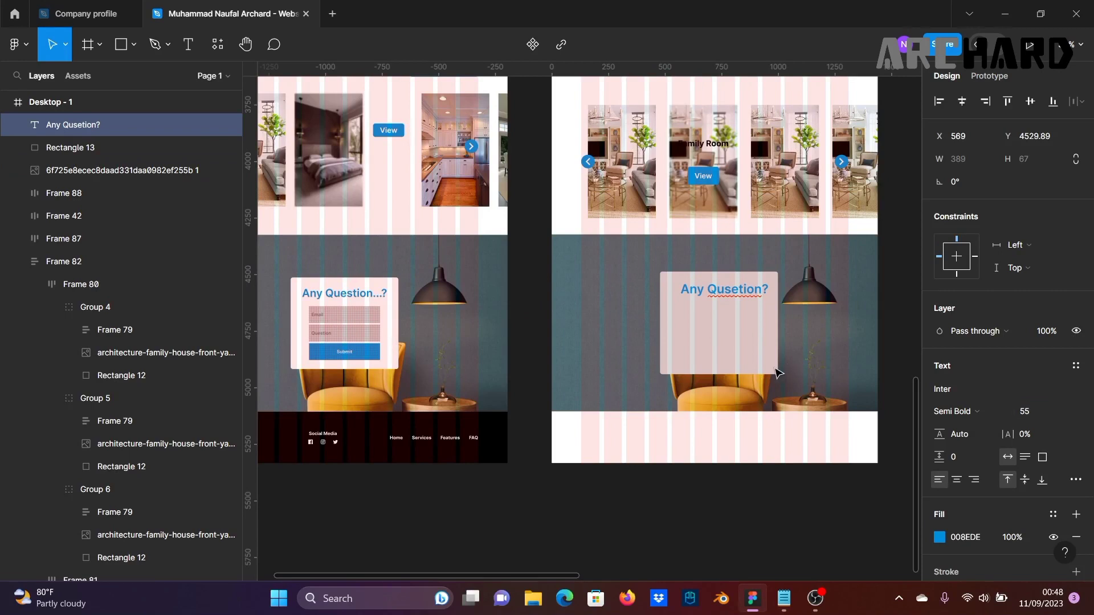
{"action": "left_click_drag", "start_coordinate": [722, 297], "coordinate": [717, 298]}
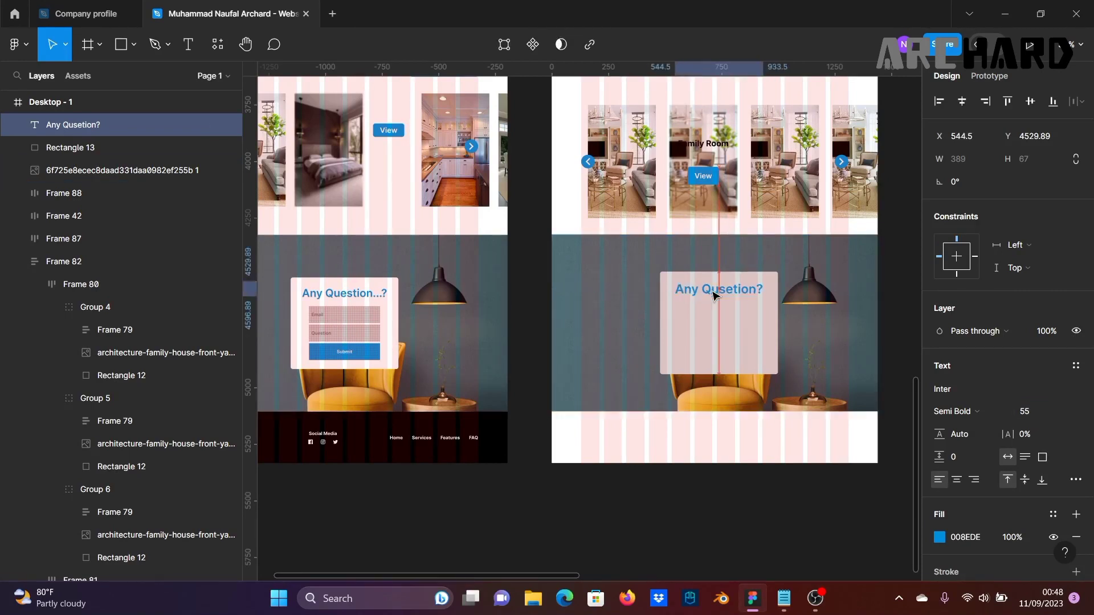
{"action": "left_click", "coordinate": [535, 310]}
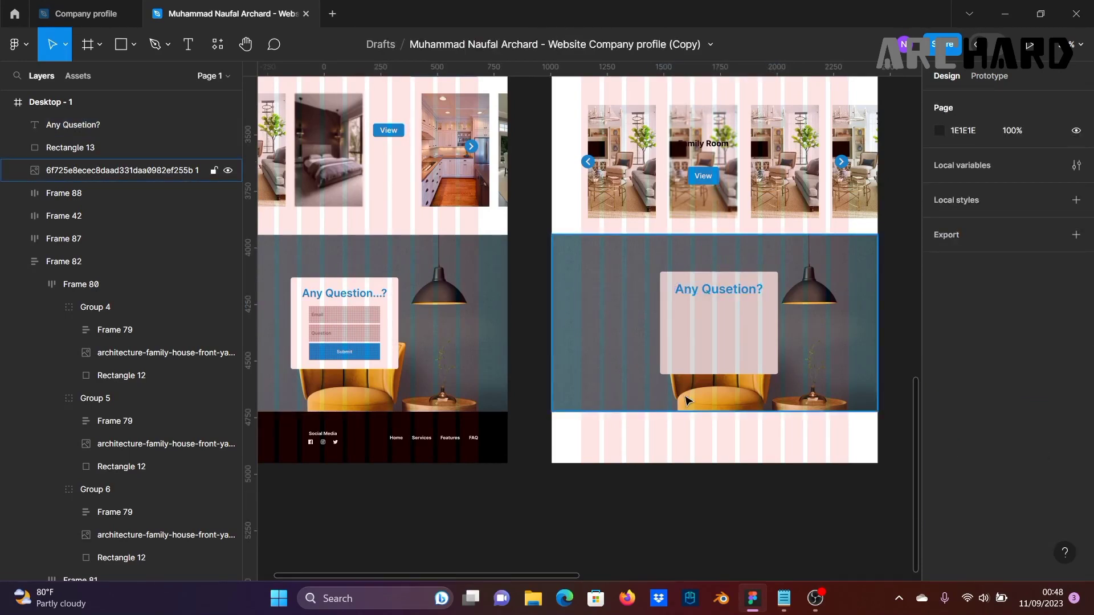
{"action": "scroll", "coordinate": [686, 400], "scroll_direction": "up", "scroll_amount": 5}
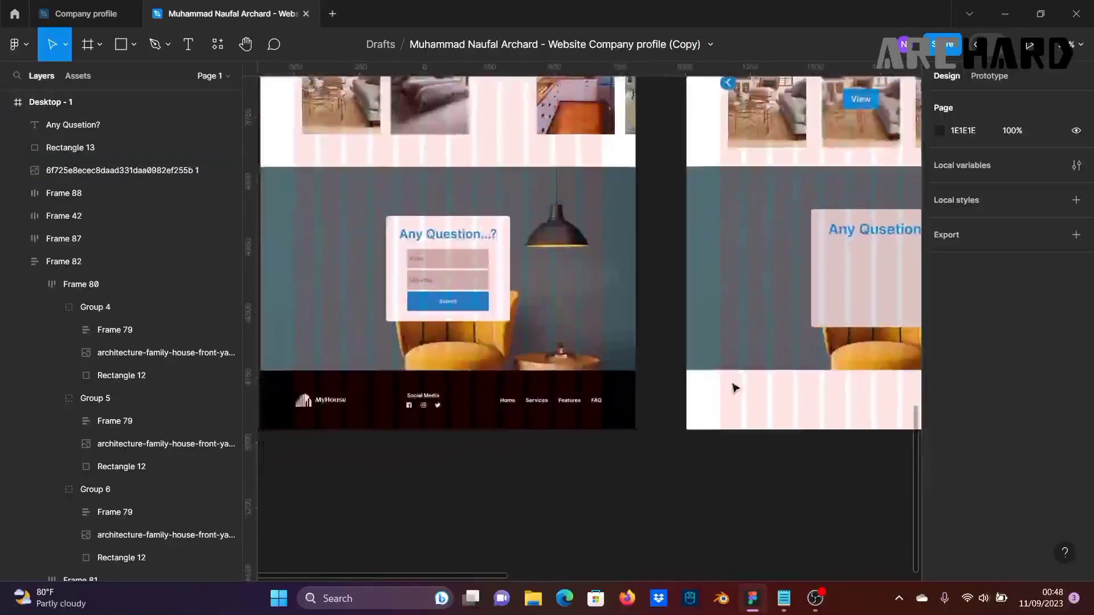
{"action": "scroll", "coordinate": [441, 291], "scroll_direction": "up", "scroll_amount": 5}
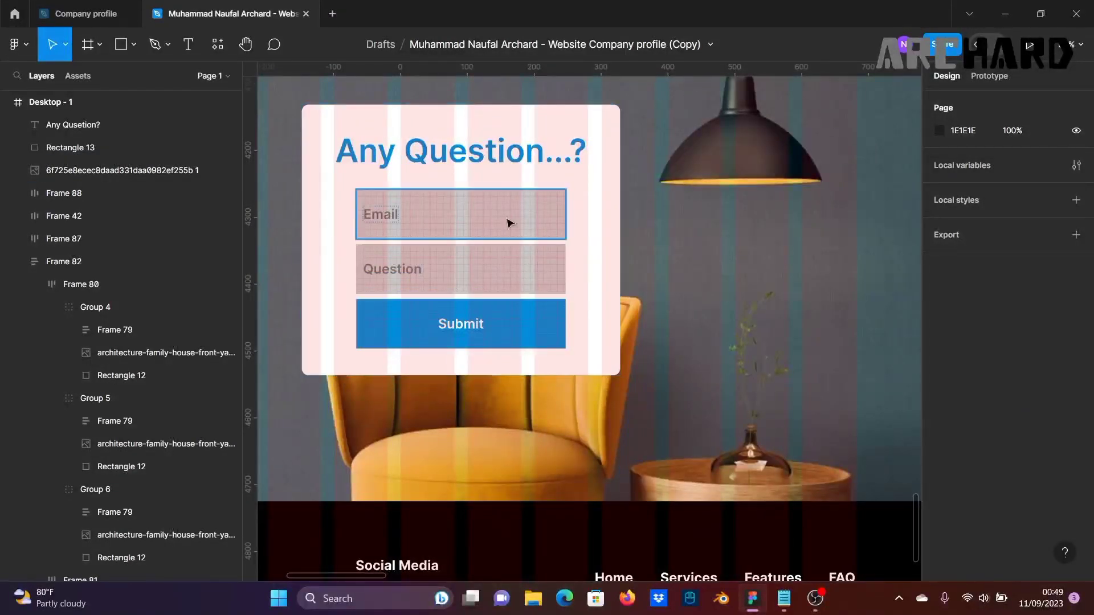
{"action": "scroll", "coordinate": [473, 279], "scroll_direction": "down", "scroll_amount": 3}
Step: Duplicate the heading just below itself and change the copy's text to 'Email'
{"action": "left_click_drag", "start_coordinate": [701, 467], "coordinate": [263, 484]}
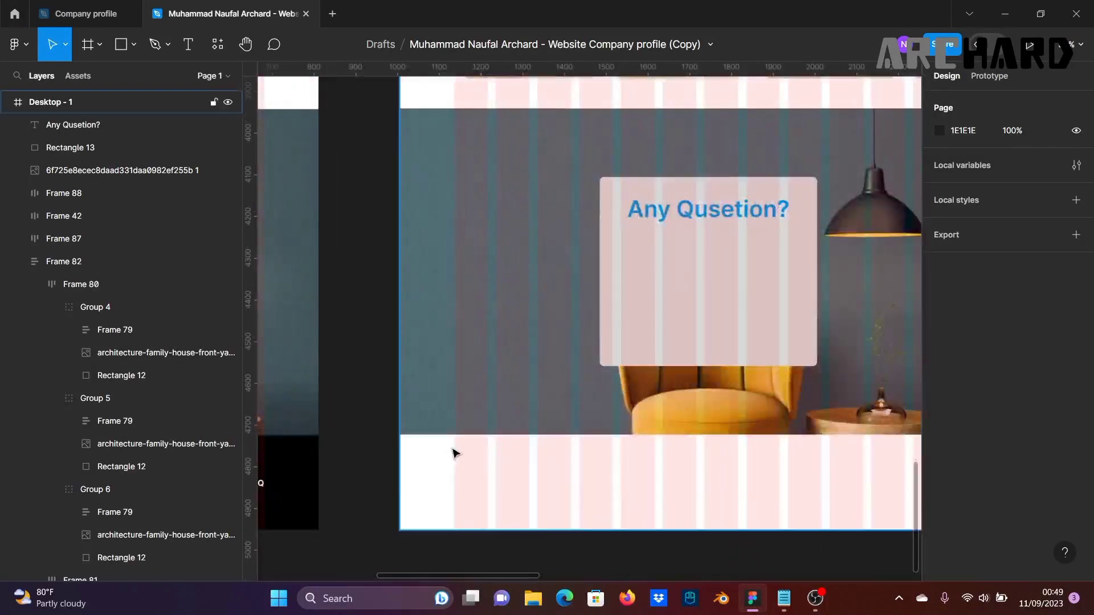
{"action": "left_click_drag", "start_coordinate": [455, 454], "coordinate": [691, 452]}
{"action": "left_click_drag", "start_coordinate": [330, 290], "coordinate": [495, 268]}
{"action": "scroll", "coordinate": [655, 315], "scroll_direction": "right", "scroll_amount": 10}
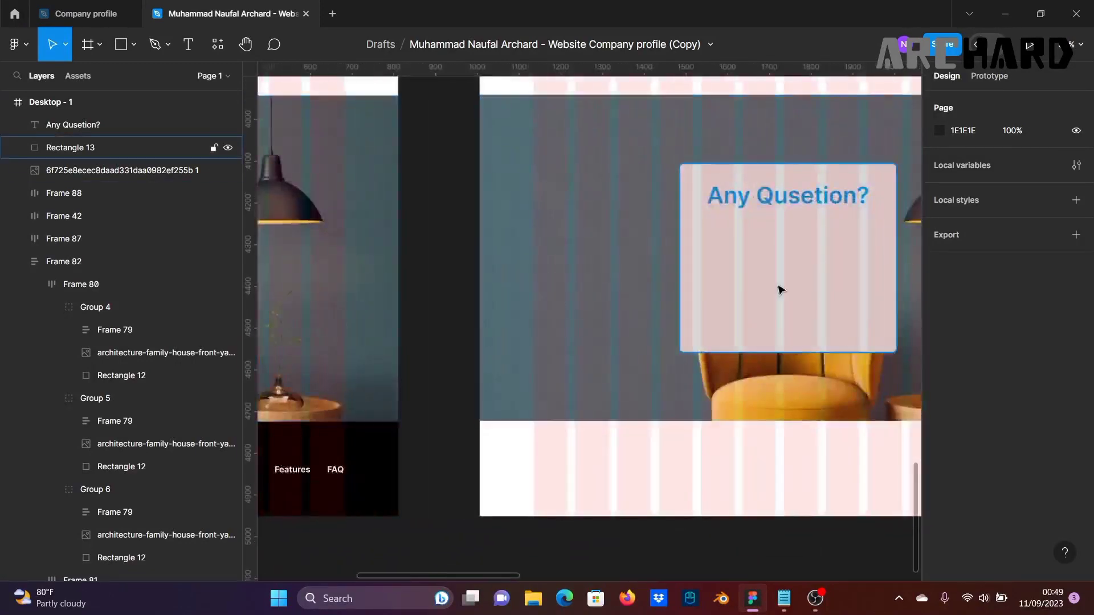
{"action": "left_click", "coordinate": [536, 203]}
{"action": "left_click_drag", "start_coordinate": [539, 205], "coordinate": [538, 263], "text": "alt"}
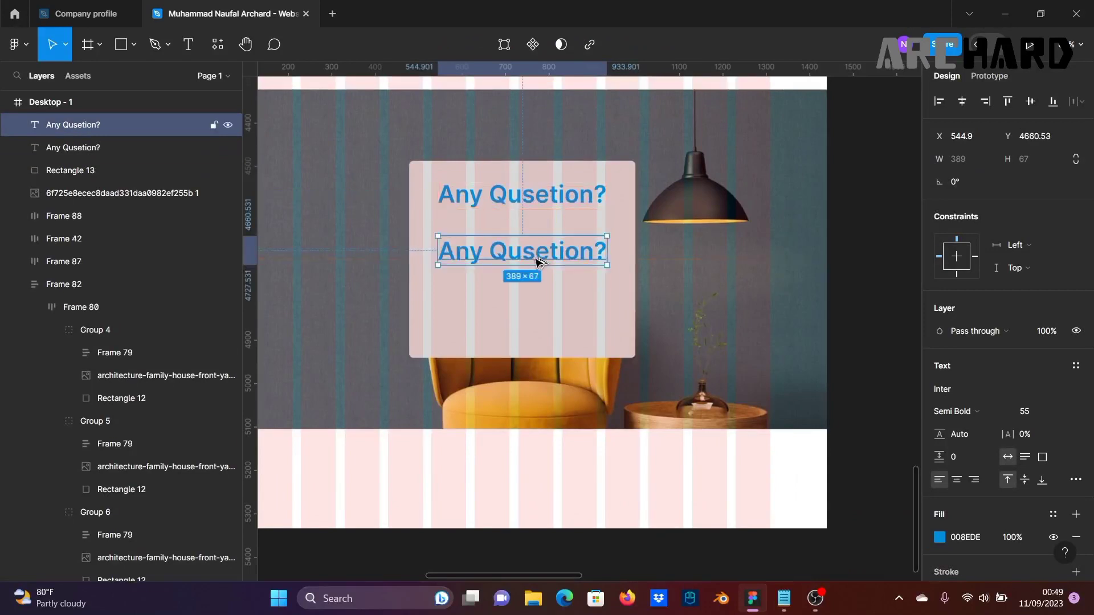
{"action": "double_click", "coordinate": [537, 253]}
{"action": "type", "text": "EM"}
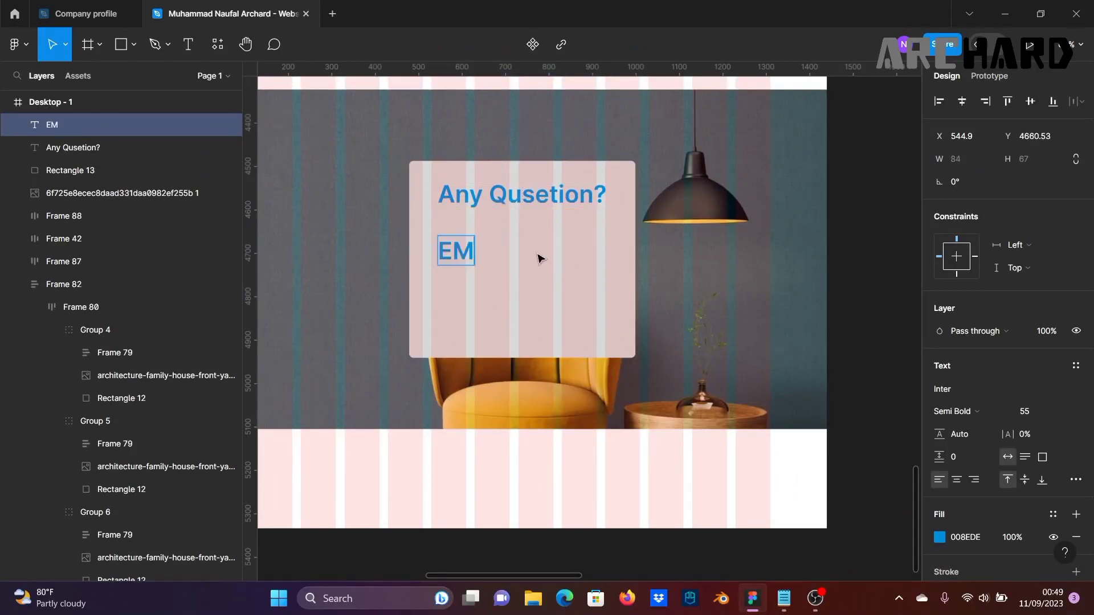
{"action": "type", "text": "ai"}
{"action": "key", "text": "BackSpace"}
{"action": "key", "text": "BackSpace"}
{"action": "key", "text": "BackSpace"}
{"action": "type", "text": "mail"}
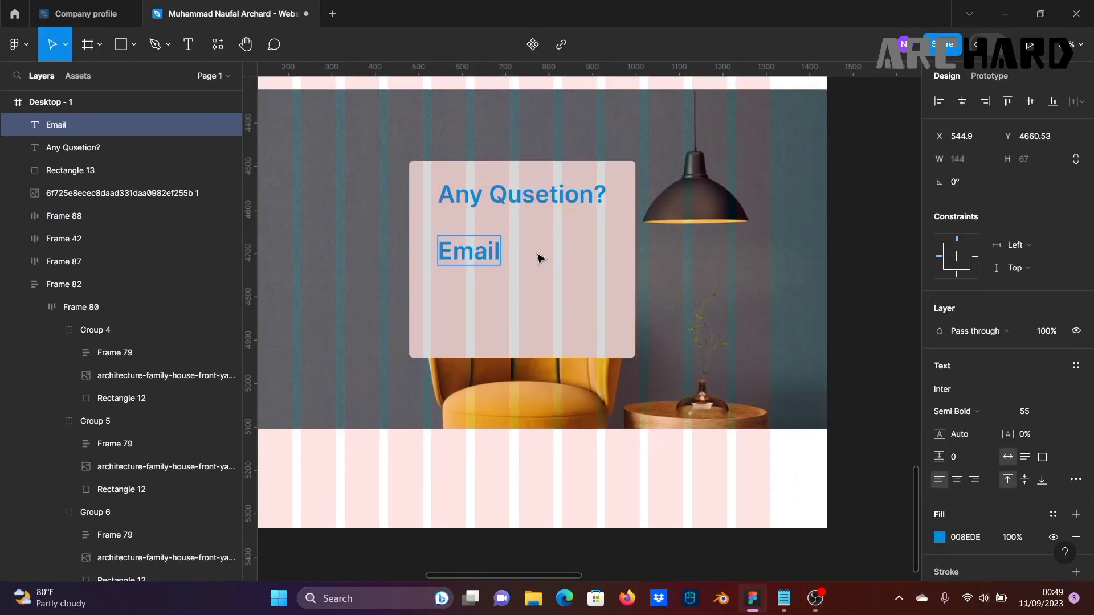
{"action": "key", "text": "ctrl+a"}
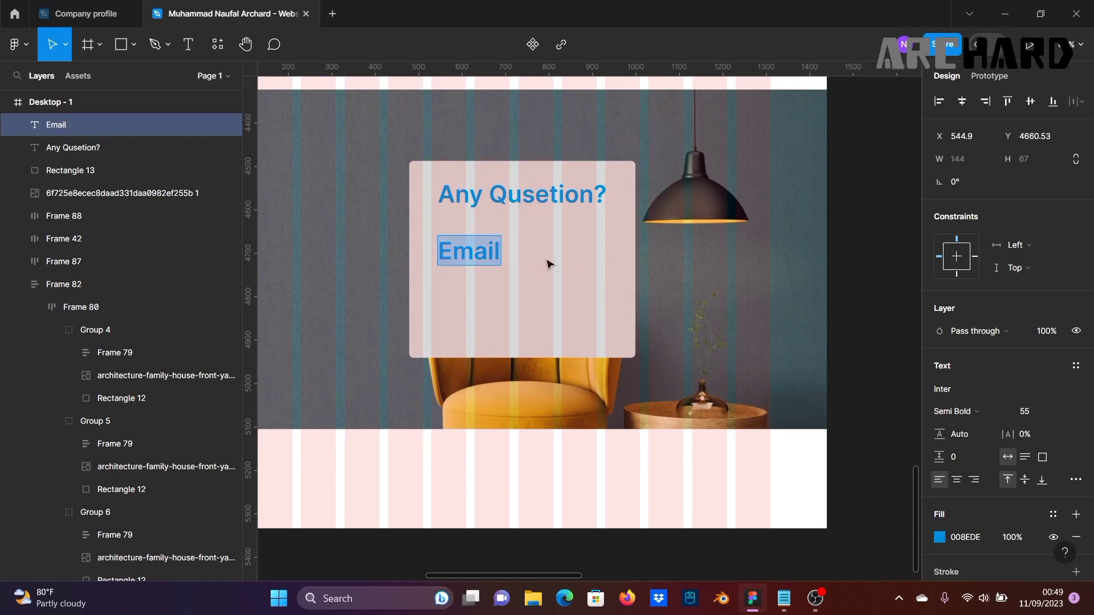
Step: Make the Email text grey (949494) at font size 24
{"action": "left_click", "coordinate": [942, 538]}
{"action": "left_click_drag", "start_coordinate": [754, 282], "coordinate": [716, 296]}
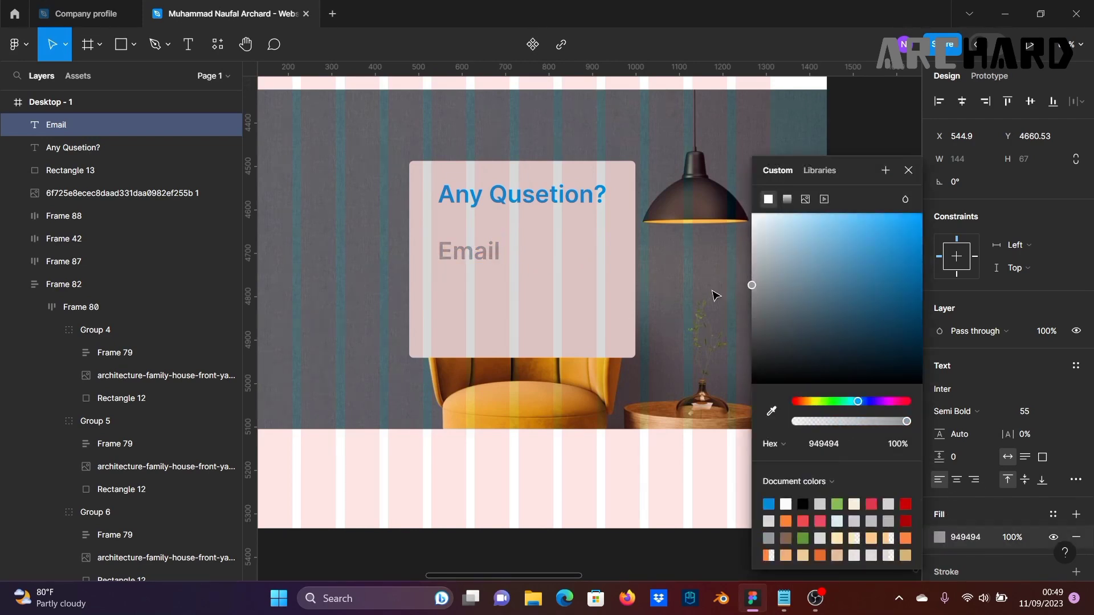
{"action": "left_click", "coordinate": [908, 170]}
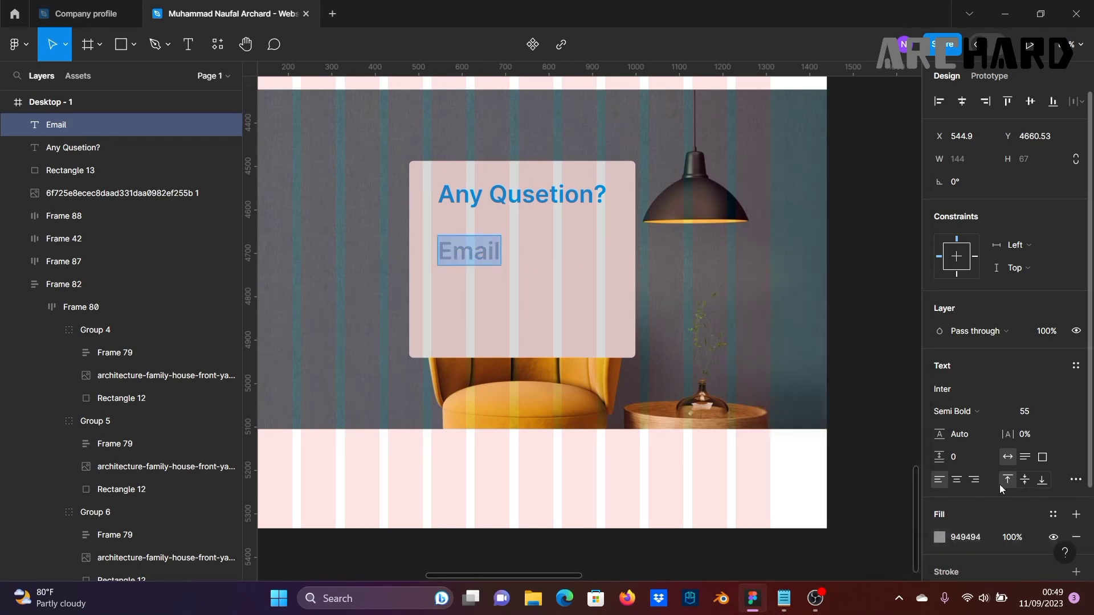
{"action": "left_click", "coordinate": [1062, 416]}
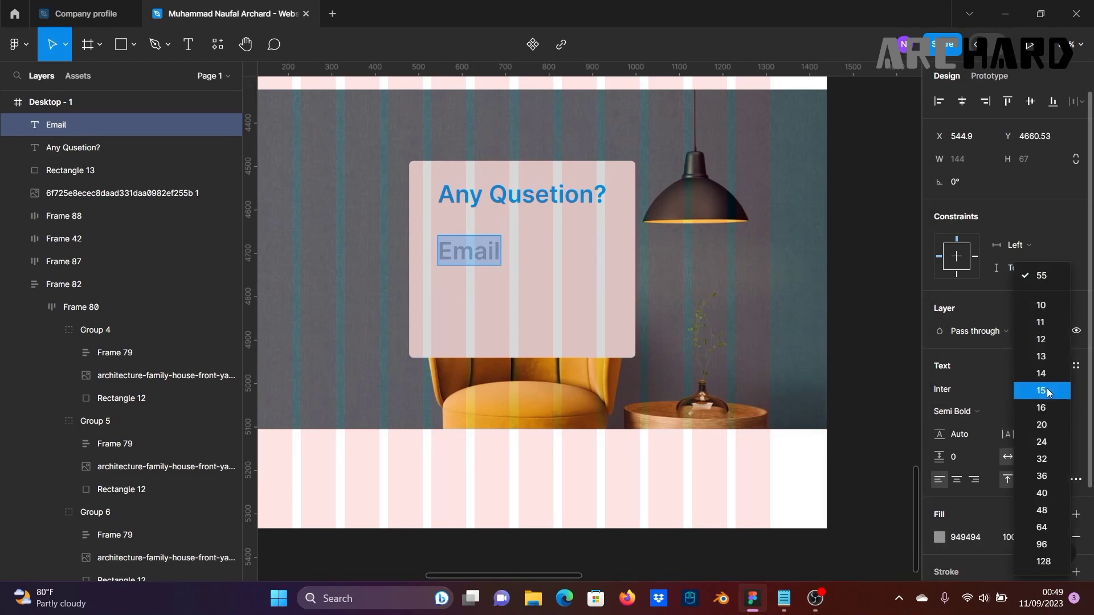
{"action": "left_click", "coordinate": [1041, 477]}
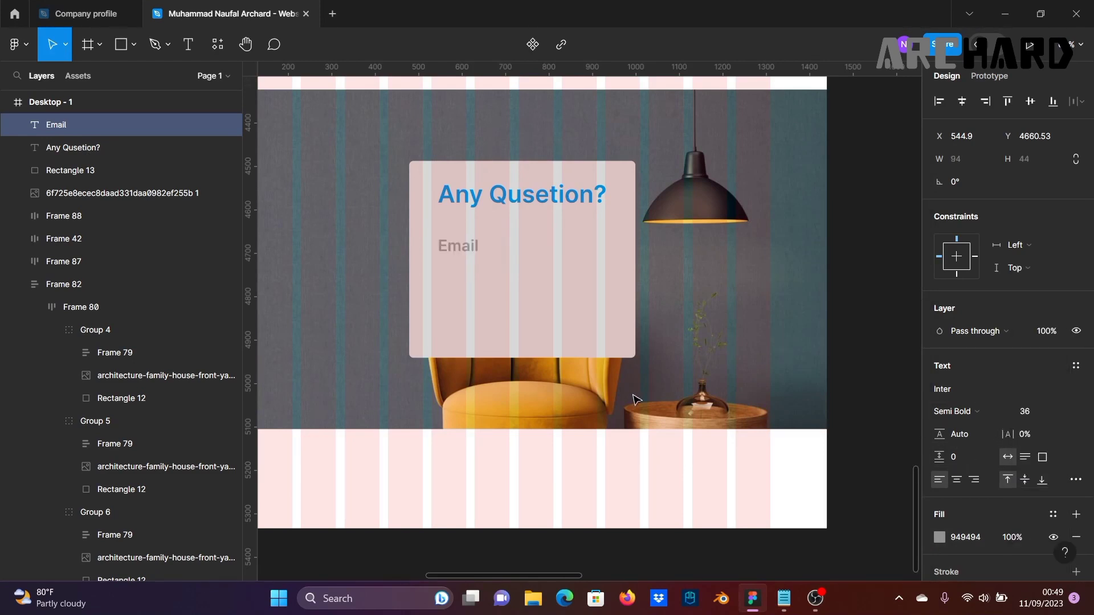
{"action": "scroll", "coordinate": [723, 388], "scroll_direction": "down", "scroll_amount": 3}
{"action": "scroll", "coordinate": [723, 388], "scroll_direction": "left", "scroll_amount": 5}
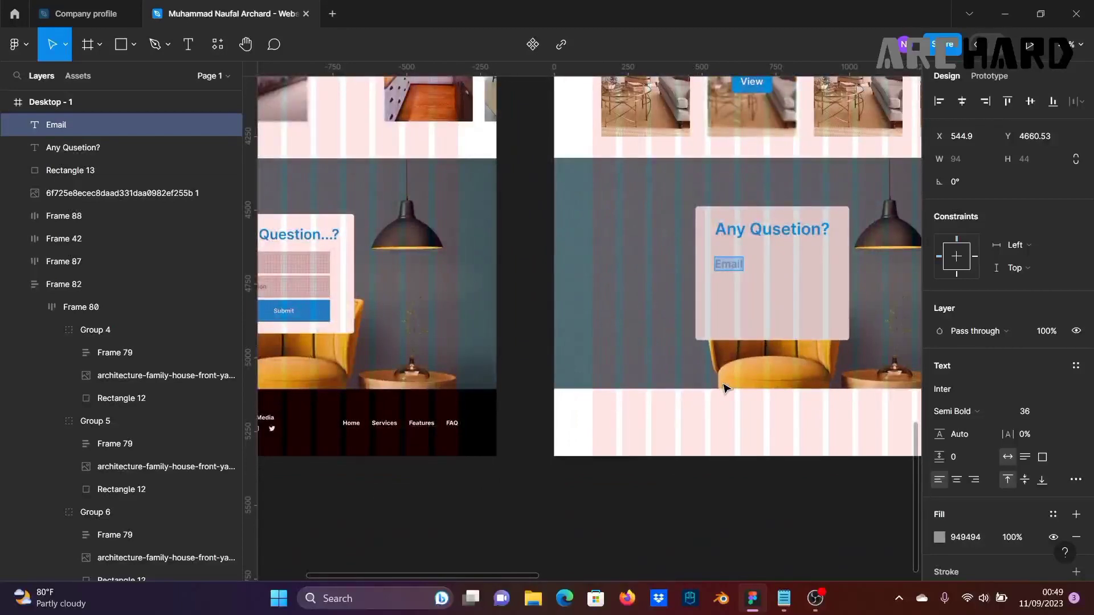
{"action": "left_click_drag", "start_coordinate": [721, 399], "coordinate": [789, 389]}
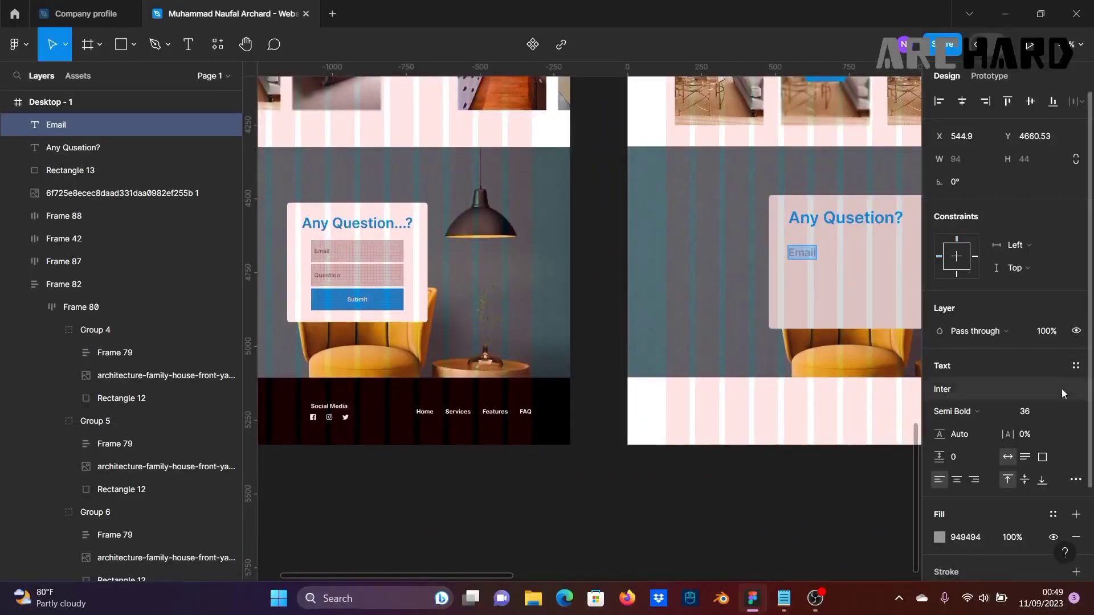
{"action": "left_click", "coordinate": [1026, 411]}
{"action": "left_click", "coordinate": [1040, 376]}
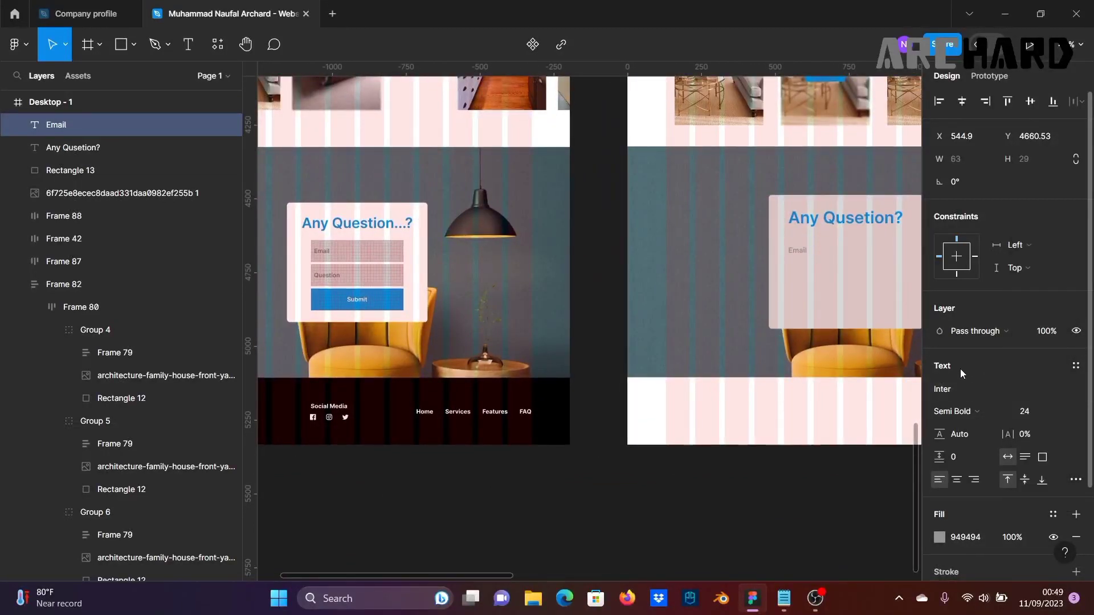
Step: Wrap the Email label in its own auto-layout frame with Shift+A
{"action": "scroll", "coordinate": [806, 302], "scroll_direction": "up", "scroll_amount": 3}
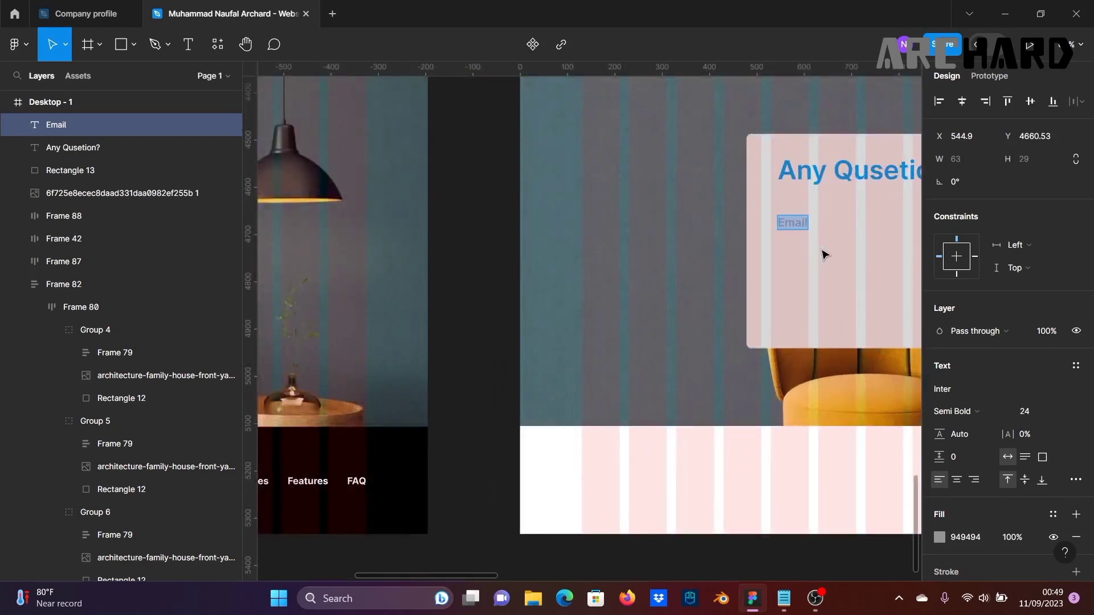
{"action": "type", "text": "A"}
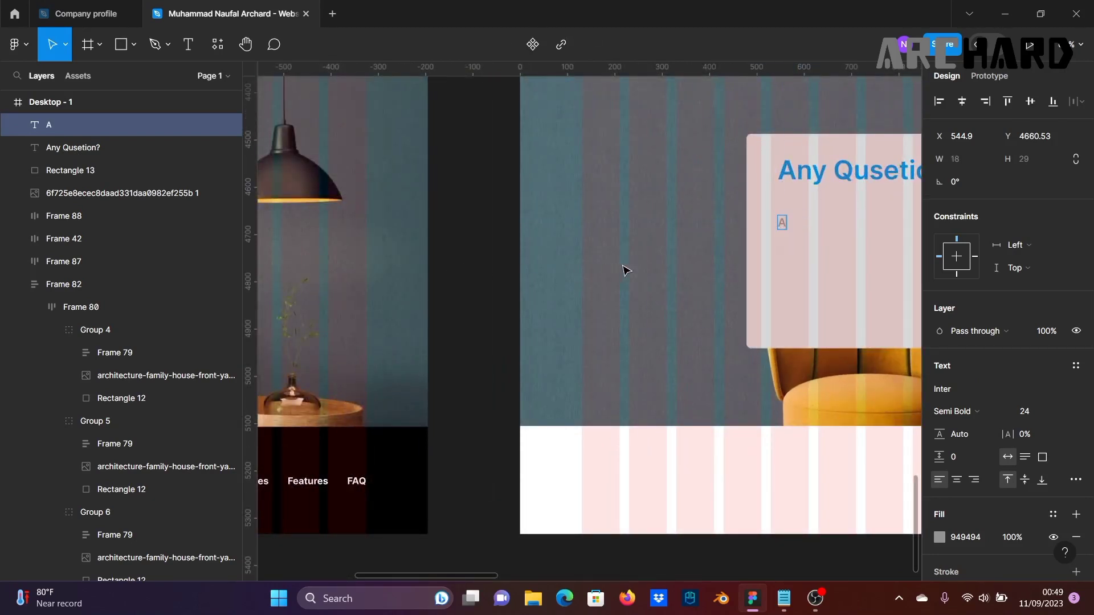
{"action": "key", "text": "ctrl+z"}
{"action": "key", "text": "Escape"}
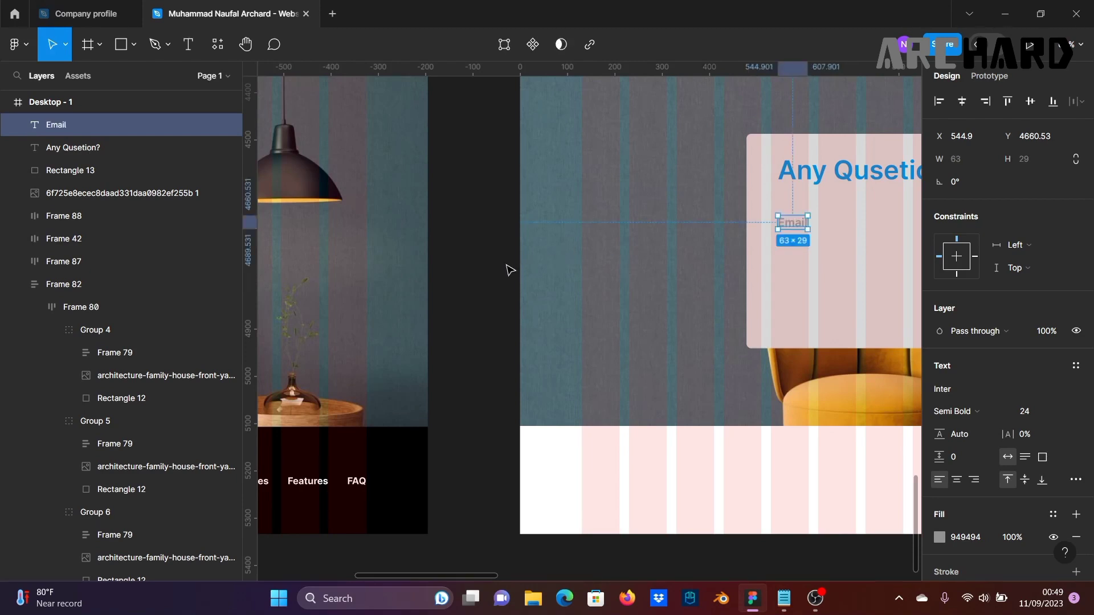
{"action": "key", "text": "shift+a"}
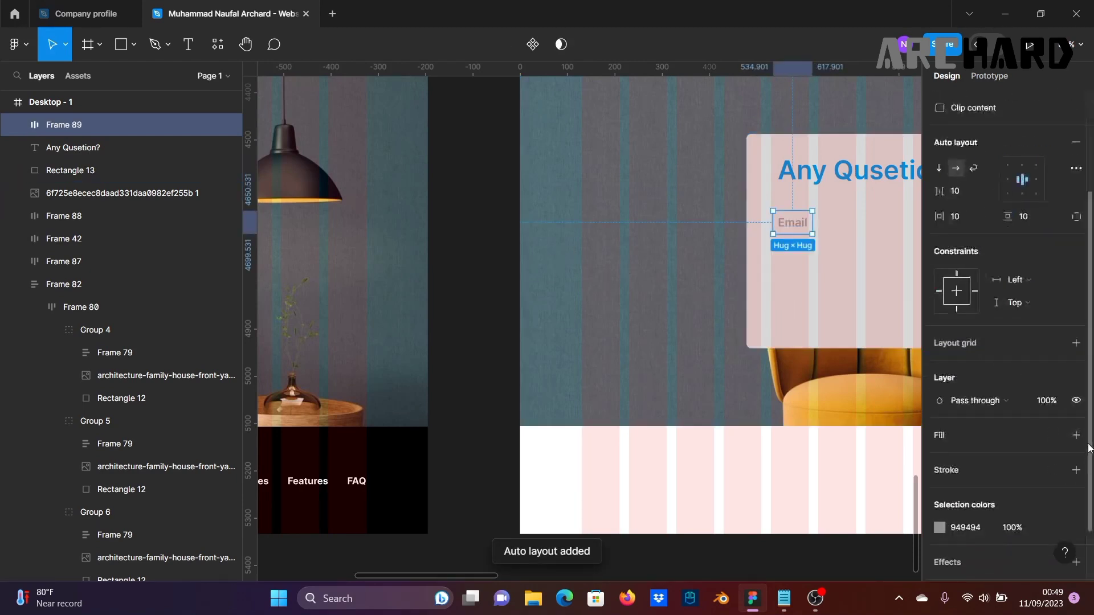
Step: Add a fill to the Email field frame, undoing an accidental heading move
{"action": "left_click", "coordinate": [1076, 435]}
{"action": "left_click", "coordinate": [940, 458]}
{"action": "scroll", "coordinate": [622, 376], "scroll_direction": "down", "scroll_amount": 2}
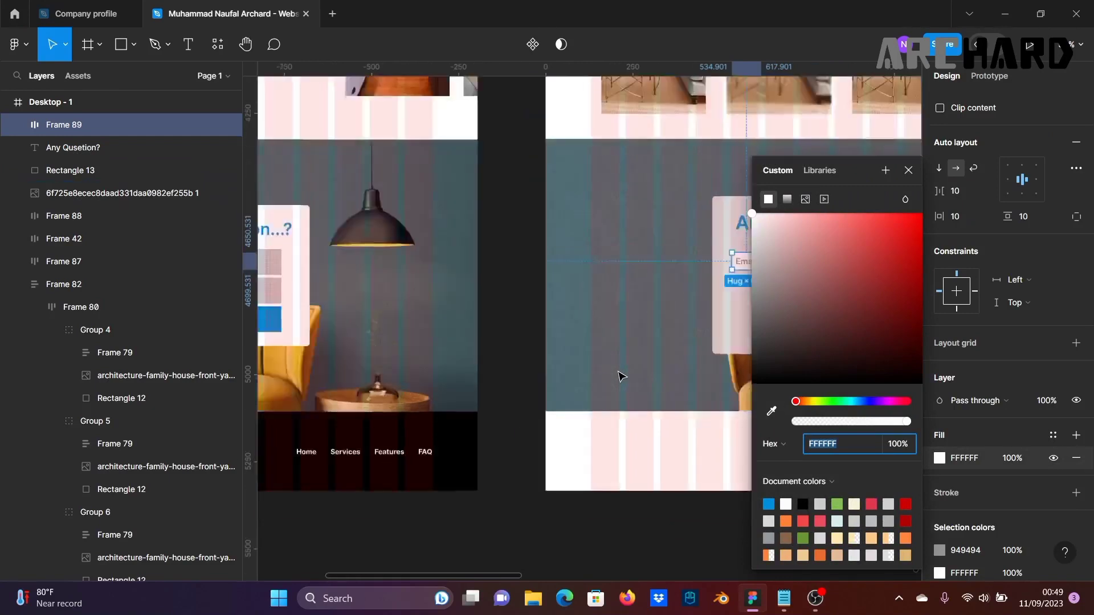
{"action": "left_click_drag", "start_coordinate": [597, 368], "coordinate": [691, 357]}
{"action": "left_click_drag", "start_coordinate": [648, 327], "coordinate": [469, 322]}
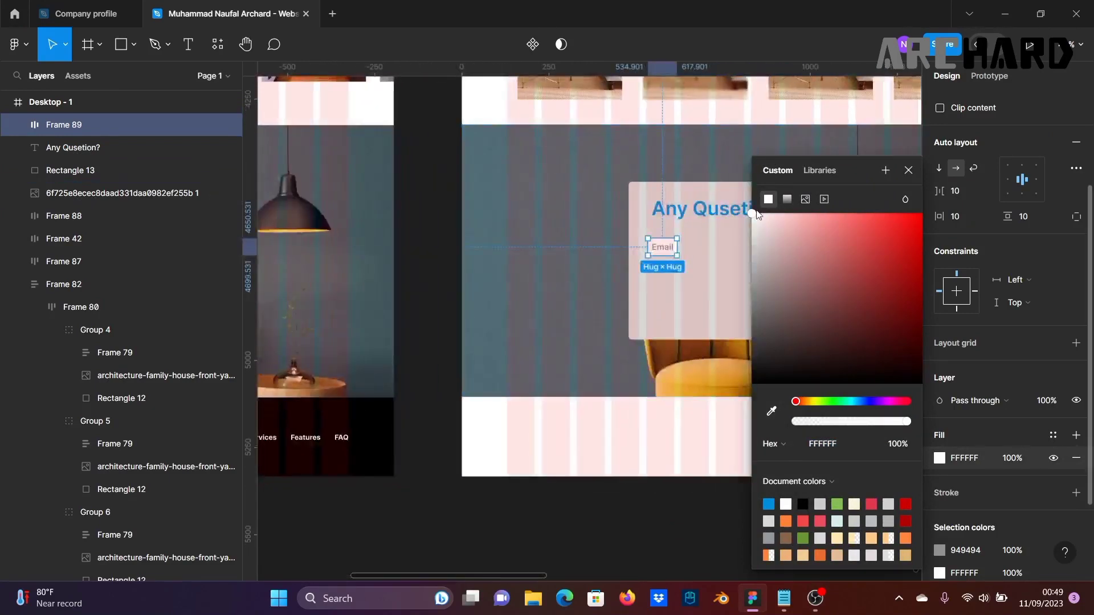
{"action": "left_click_drag", "start_coordinate": [748, 218], "coordinate": [747, 239]}
{"action": "key", "text": "ctrl+z"}
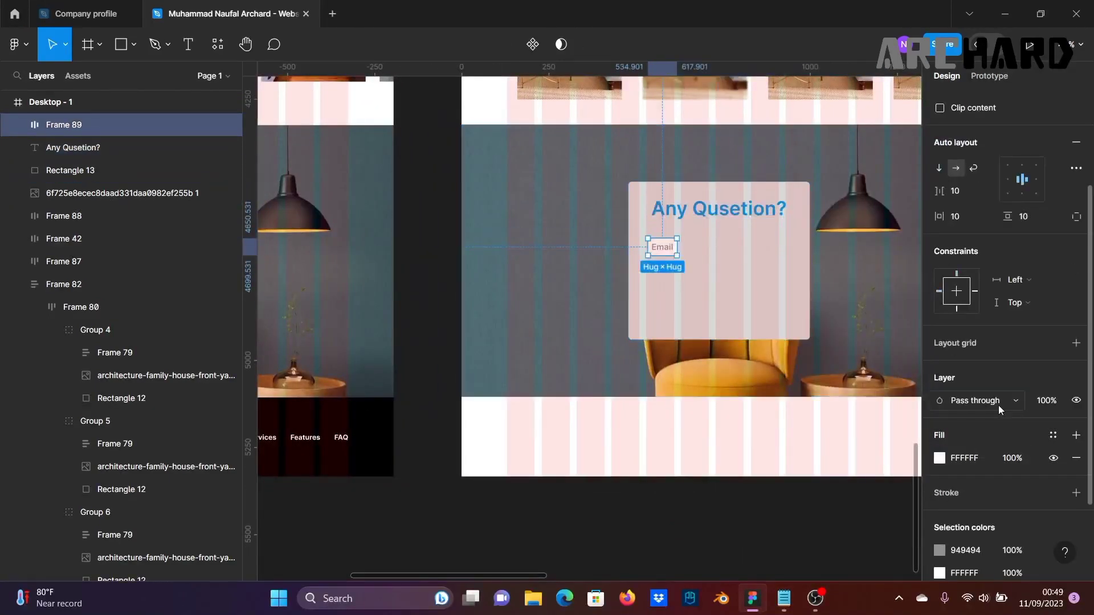
Step: Darken the Email field's background to grey and compare it with the reference form card
{"action": "left_click", "coordinate": [938, 459]}
{"action": "left_click_drag", "start_coordinate": [796, 272], "coordinate": [701, 324]}
{"action": "left_click", "coordinate": [909, 171]}
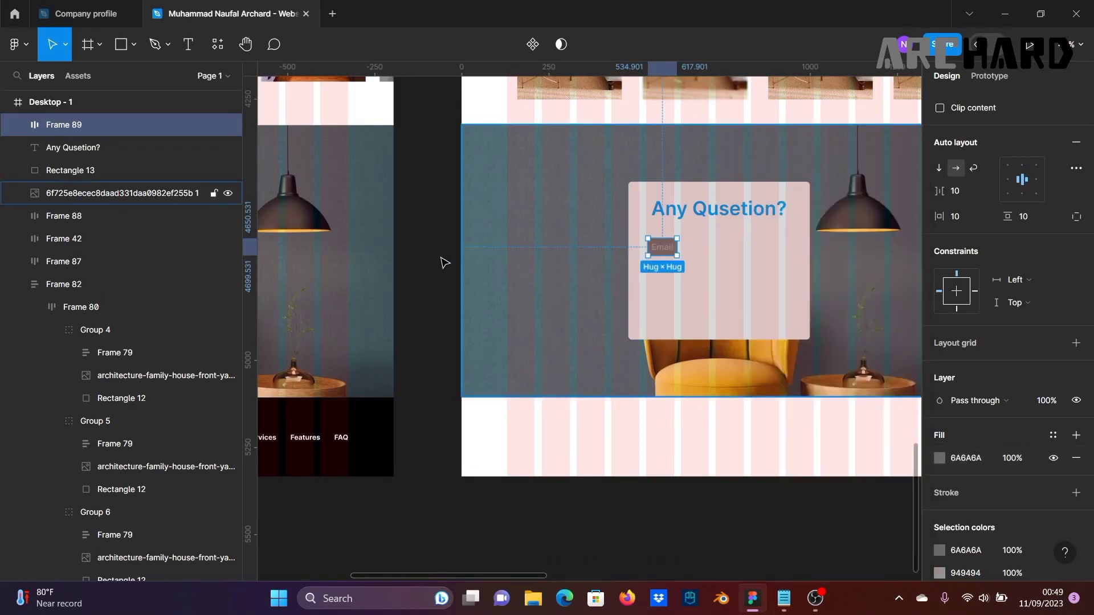
{"action": "left_click", "coordinate": [441, 258]}
{"action": "scroll", "coordinate": [428, 263], "scroll_direction": "down", "scroll_amount": 1}
{"action": "left_click_drag", "start_coordinate": [493, 265], "coordinate": [657, 265]}
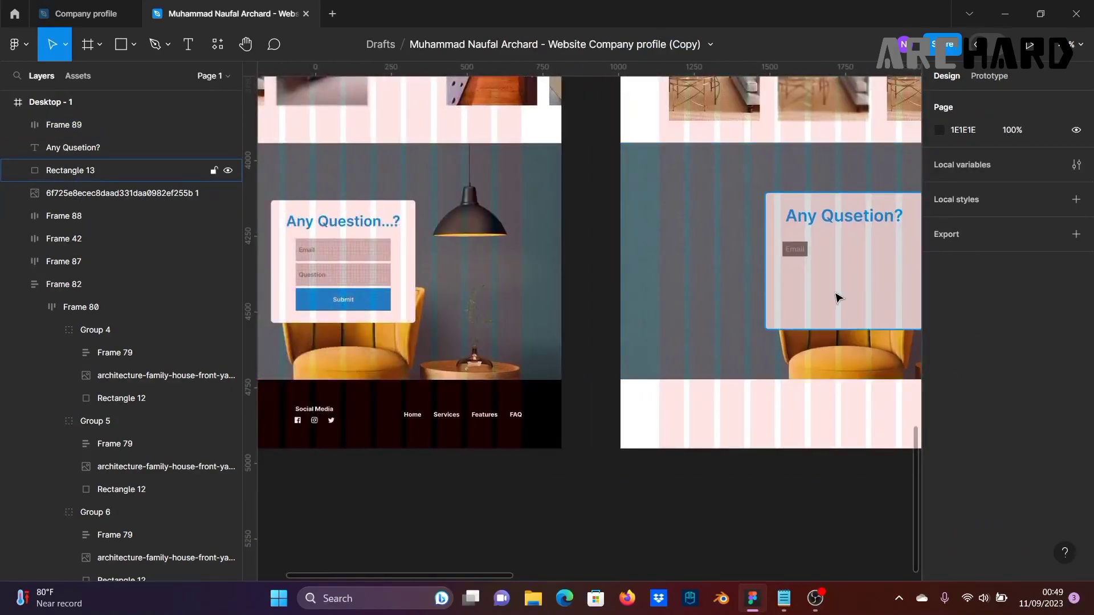
{"action": "scroll", "coordinate": [837, 296], "scroll_direction": "up", "scroll_amount": 5}
Step: Change the Email text colour to 303030
{"action": "double_click", "coordinate": [755, 189]}
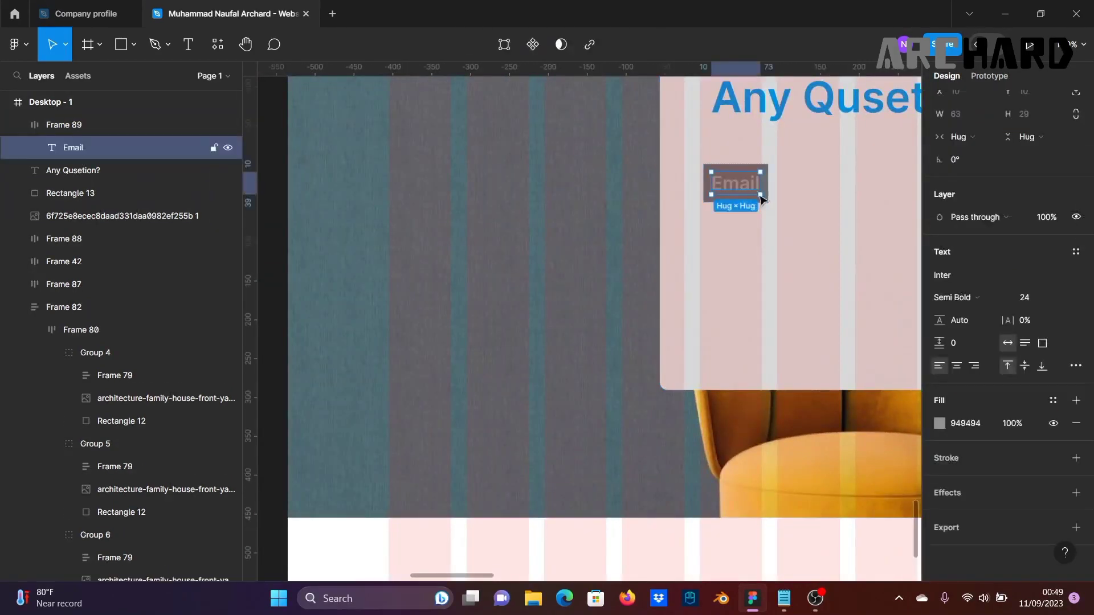
{"action": "left_click", "coordinate": [939, 423]}
{"action": "mouse_move", "coordinate": [809, 315]}
{"action": "left_mouse_down"}
{"action": "mouse_move", "coordinate": [764, 319]}
{"action": "mouse_move", "coordinate": [751, 352]}
{"action": "left_mouse_up"}
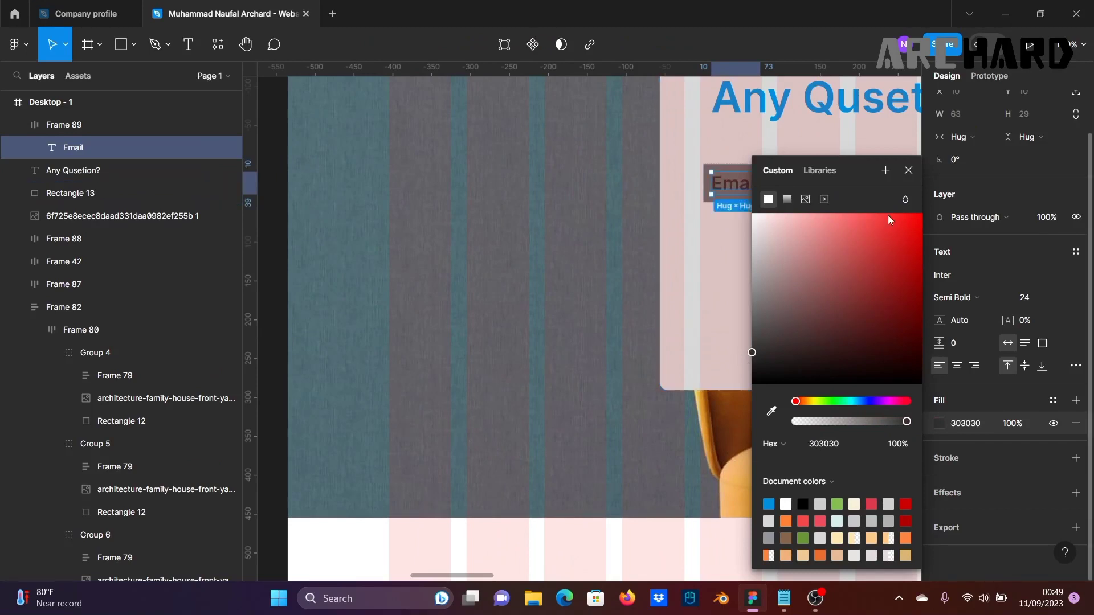
{"action": "left_click", "coordinate": [909, 170]}
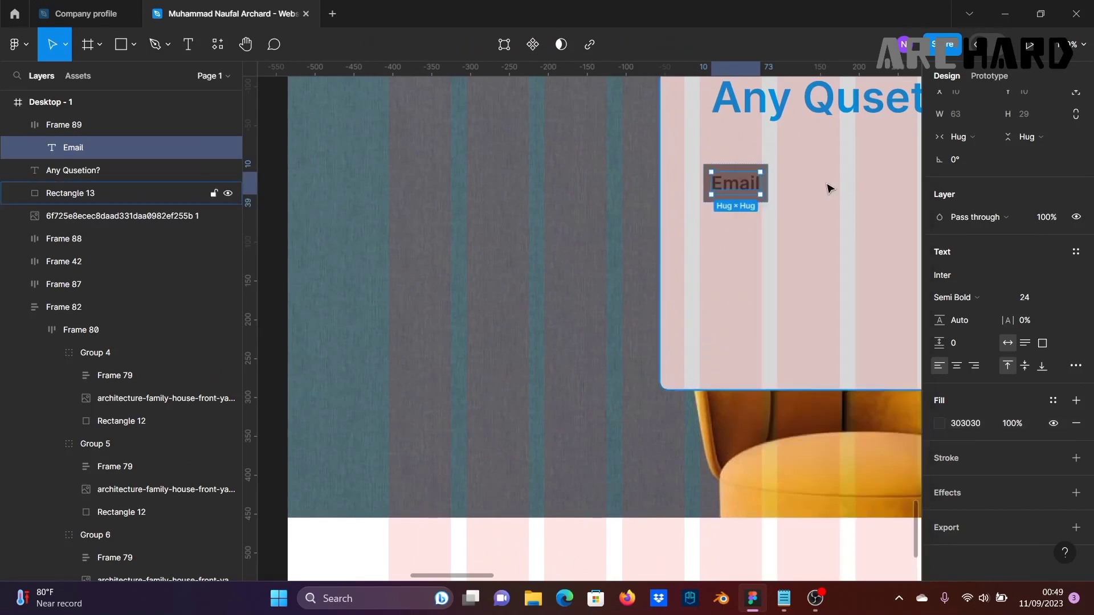
Step: Set the Email field frame's background fill to 959595
{"action": "left_click", "coordinate": [769, 181]}
{"action": "left_click", "coordinate": [767, 190]}
{"action": "scroll", "coordinate": [959, 504], "scroll_direction": "down", "scroll_amount": 2}
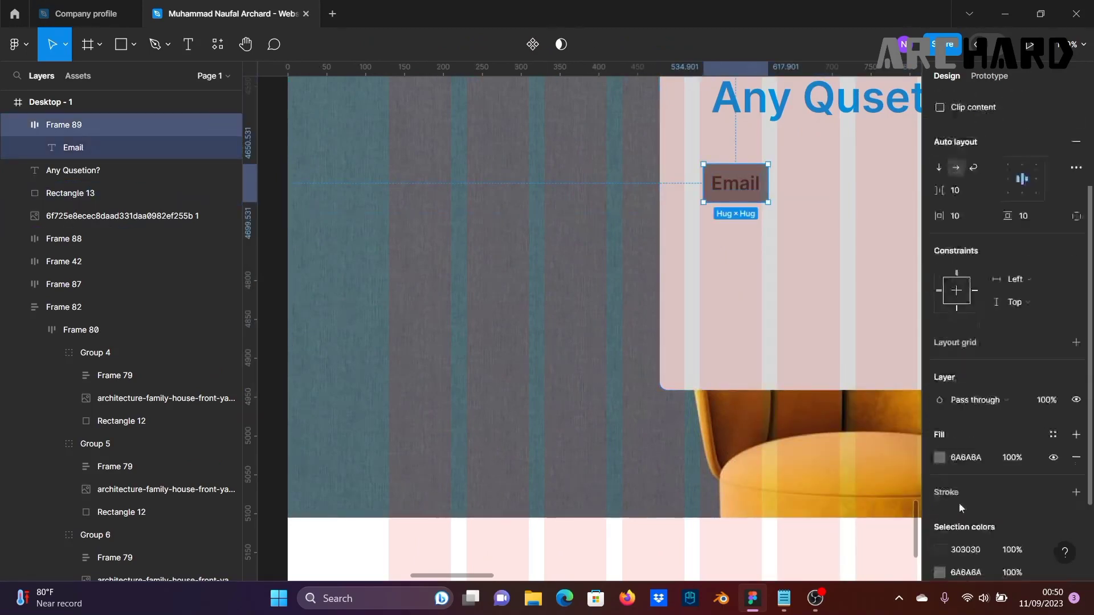
{"action": "left_click", "coordinate": [939, 457]}
{"action": "mouse_move", "coordinate": [752, 313]}
{"action": "left_mouse_down"}
{"action": "mouse_move", "coordinate": [748, 263]}
{"action": "mouse_move", "coordinate": [730, 285]}
{"action": "left_mouse_up"}
{"action": "left_click", "coordinate": [908, 170]}
Step: Switch the Email field to independent padding and widen it with 322 right padding
{"action": "scroll", "coordinate": [870, 221], "scroll_direction": "down", "scroll_amount": 2}
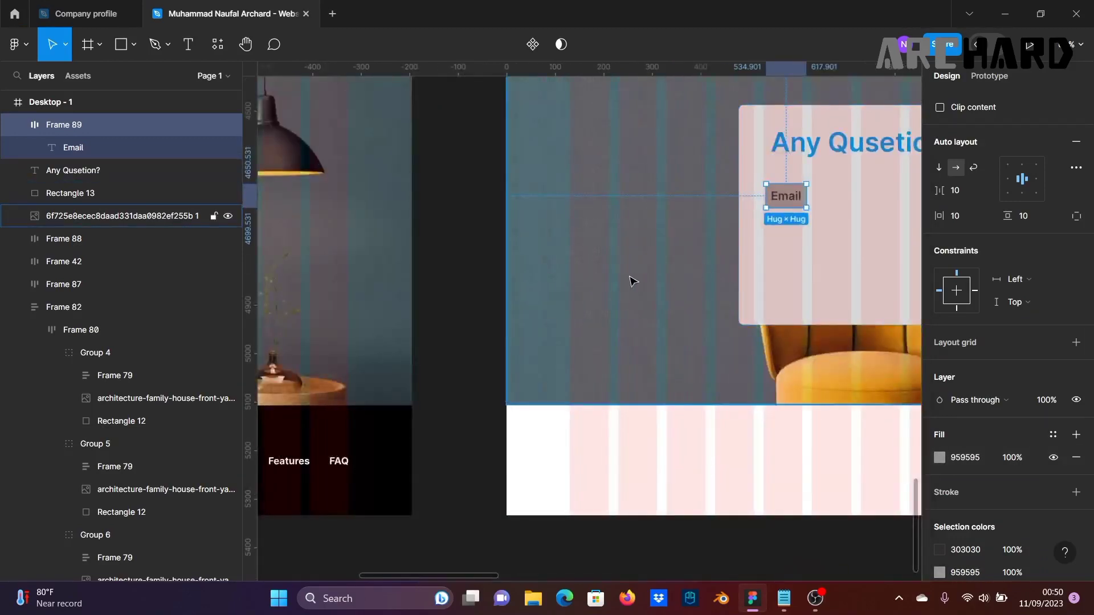
{"action": "left_click_drag", "start_coordinate": [642, 279], "coordinate": [531, 279]}
{"action": "left_click", "coordinate": [317, 273]}
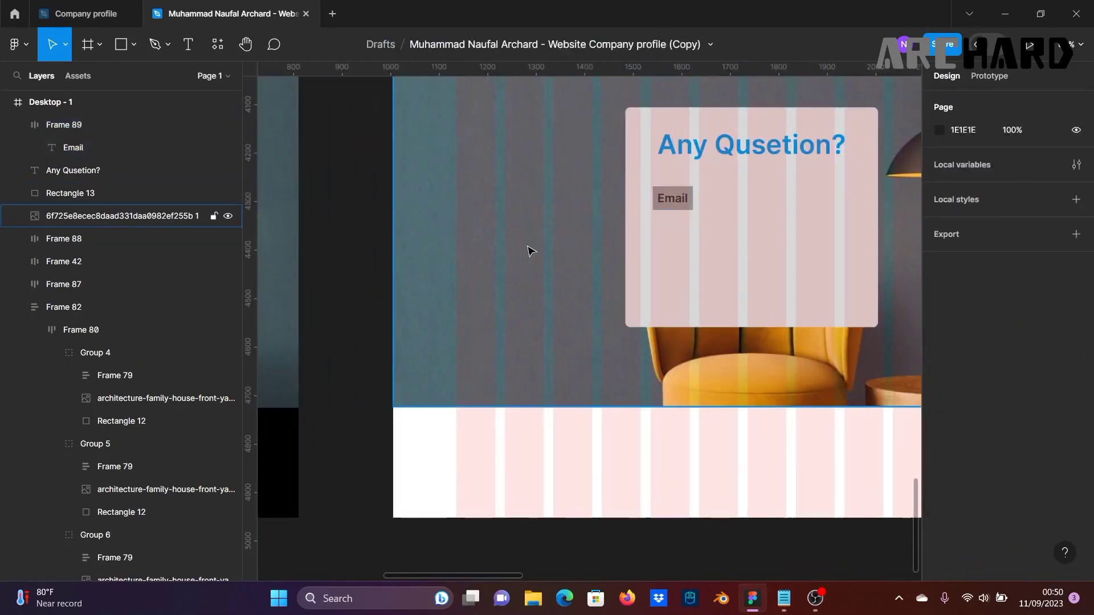
{"action": "left_click", "coordinate": [85, 124]}
{"action": "scroll", "coordinate": [966, 290], "scroll_direction": "up", "scroll_amount": 4}
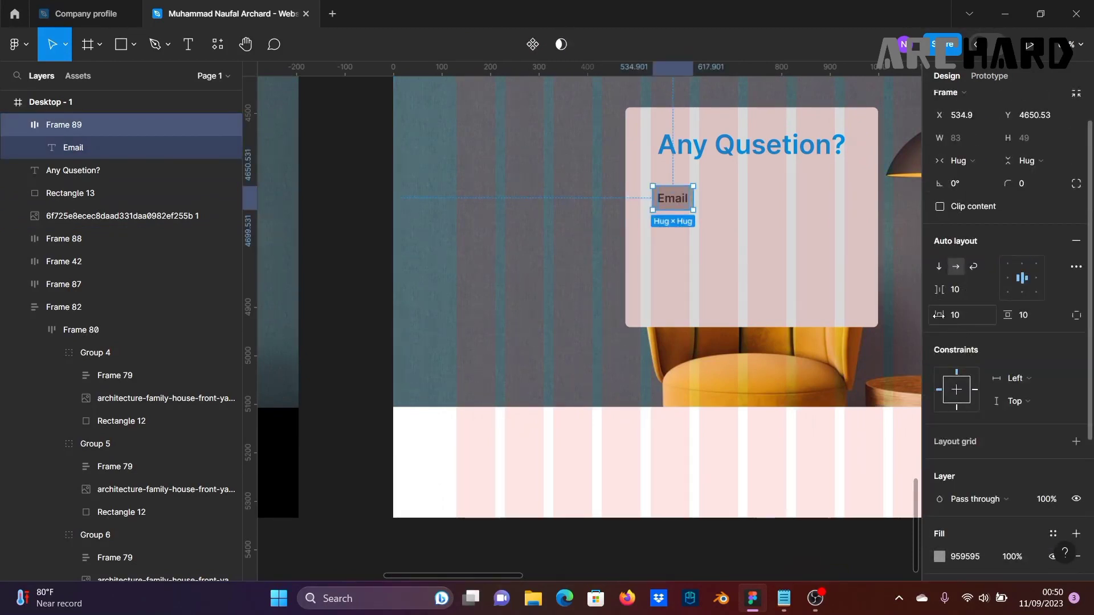
{"action": "left_click", "coordinate": [1074, 319]}
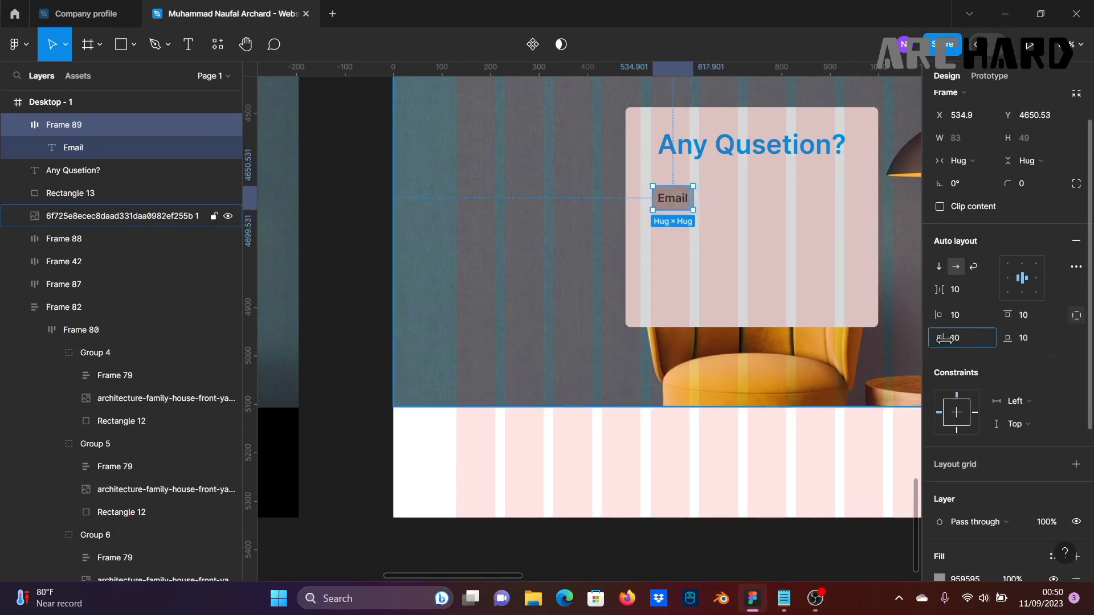
{"action": "left_click_drag", "start_coordinate": [944, 339], "coordinate": [295, 353]}
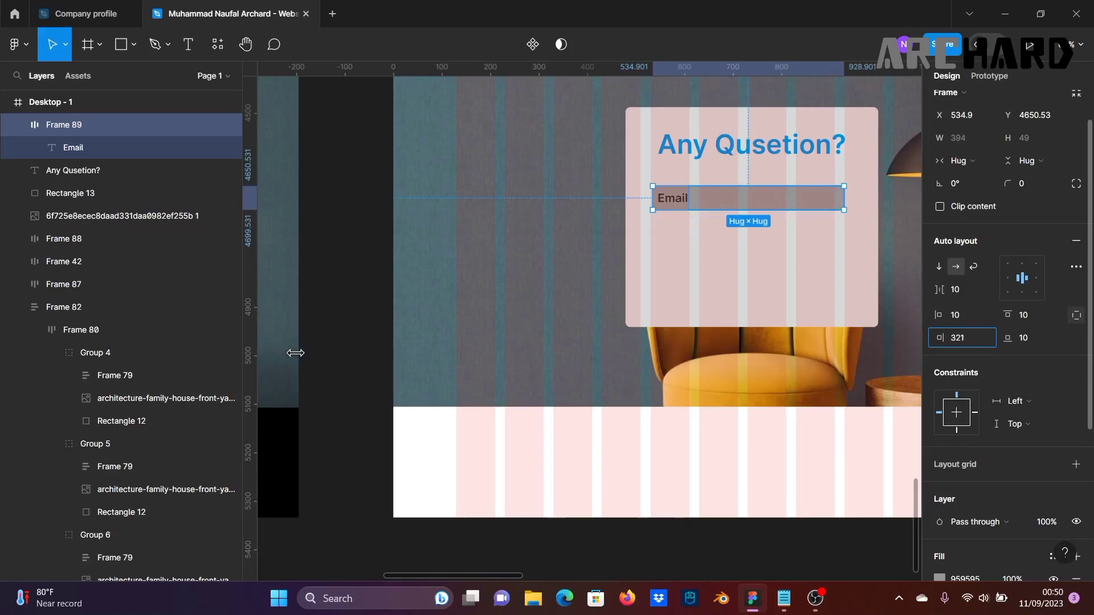
Step: Set the Email field's vertical padding to 15
{"action": "left_click", "coordinate": [349, 249]}
{"action": "left_click", "coordinate": [761, 208]}
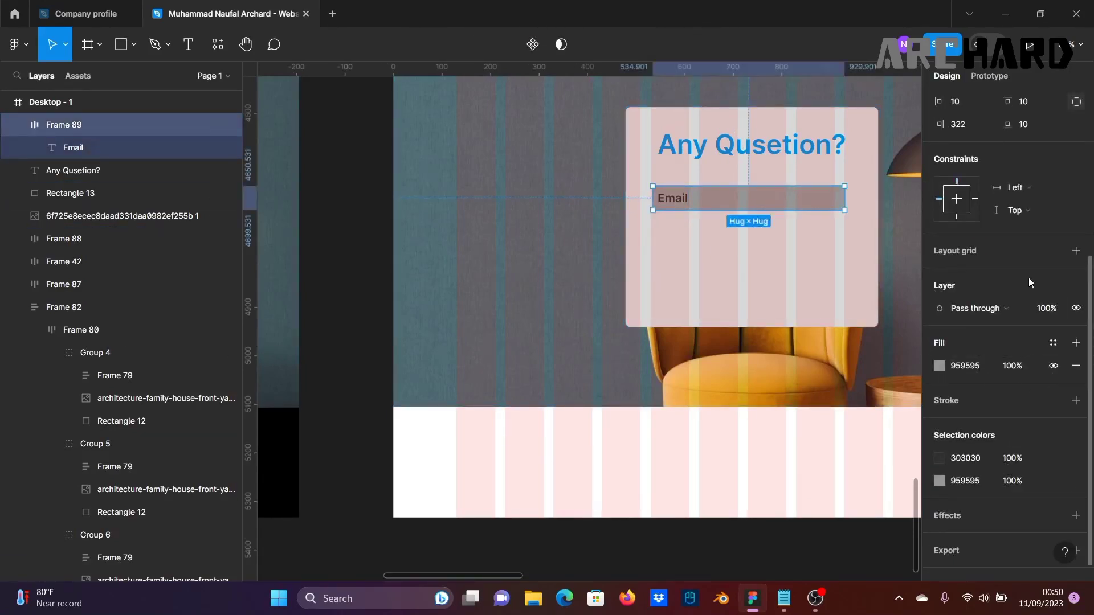
{"action": "scroll", "coordinate": [1032, 283], "scroll_direction": "up", "scroll_amount": 4}
{"action": "left_click_drag", "start_coordinate": [1007, 339], "coordinate": [1021, 317]}
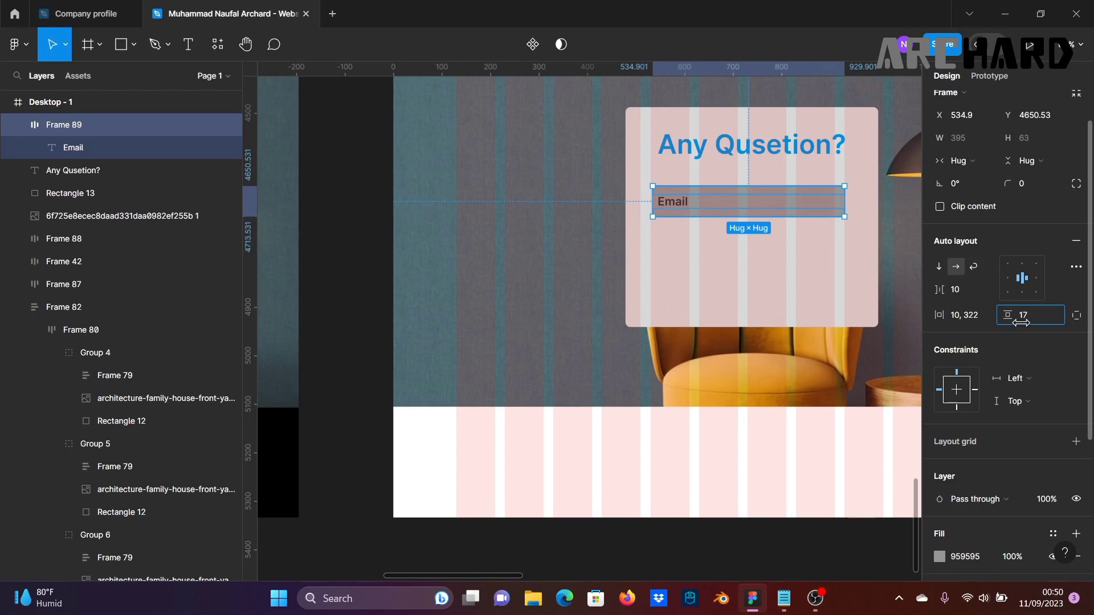
{"action": "key", "text": "Return"}
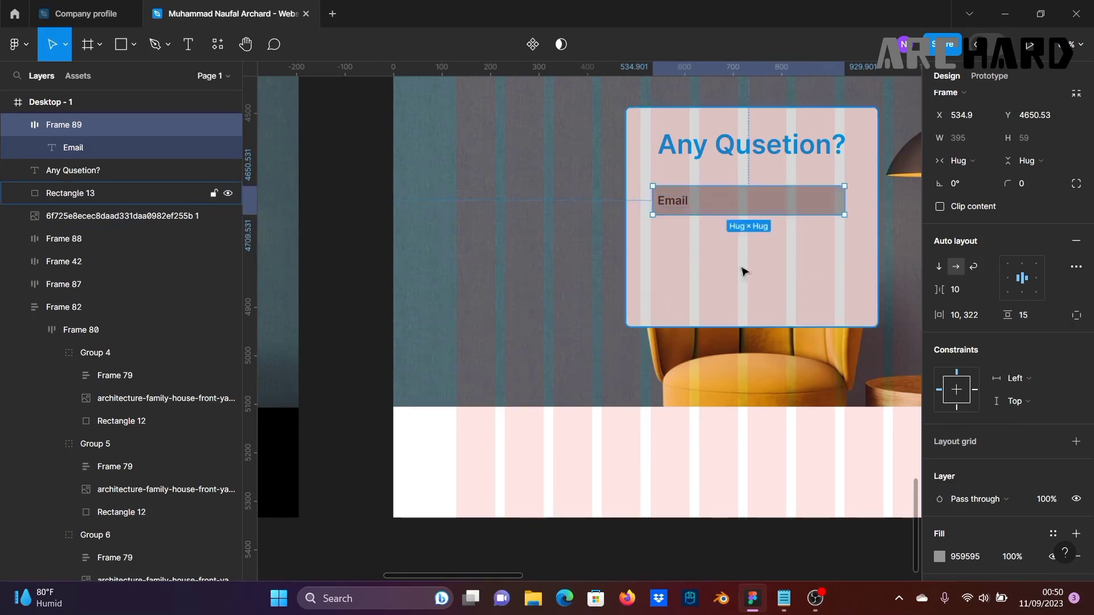
Step: Combine the padding into horizontal and vertical values, with vertical padding 20
{"action": "left_click", "coordinate": [383, 255]}
{"action": "scroll", "coordinate": [372, 259], "scroll_direction": "down", "scroll_amount": 4}
{"action": "left_click_drag", "start_coordinate": [385, 263], "coordinate": [623, 268]}
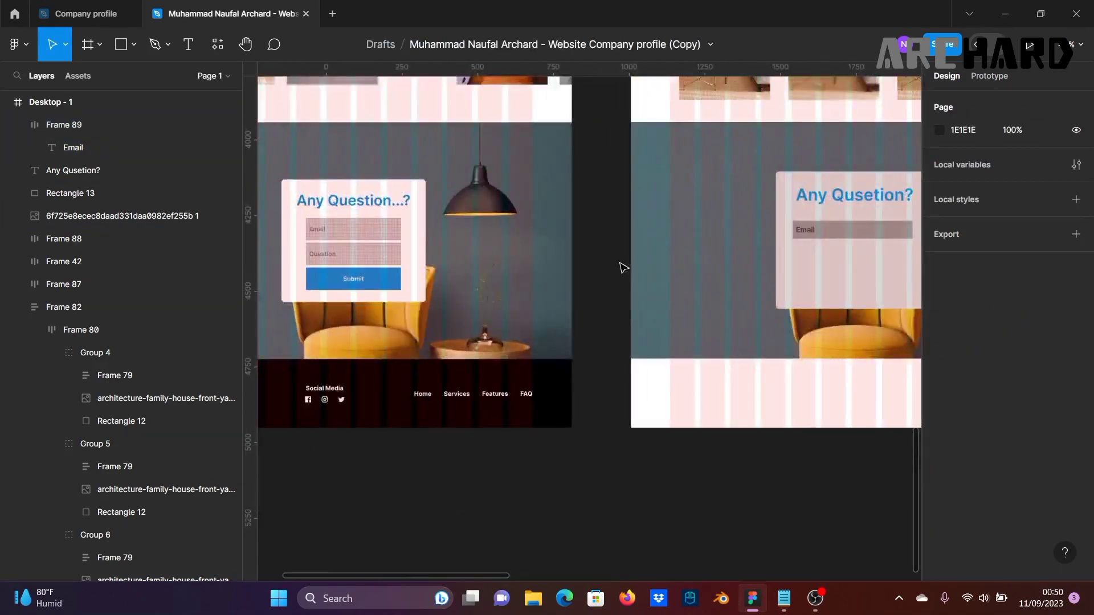
{"action": "left_click", "coordinate": [843, 230]}
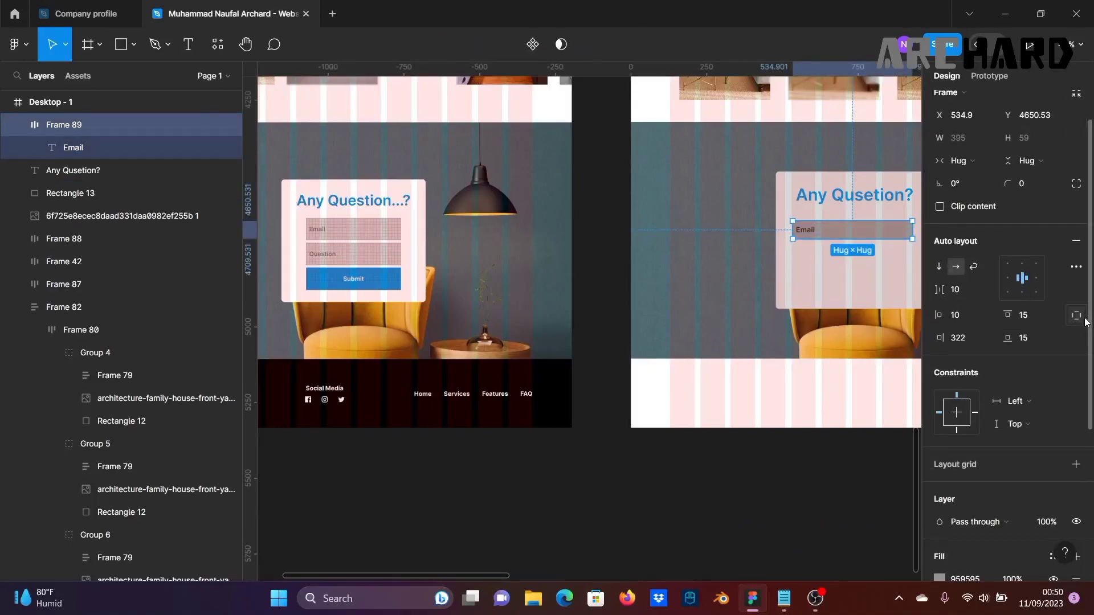
{"action": "left_click", "coordinate": [1076, 315]}
{"action": "left_click", "coordinate": [1029, 312]}
{"action": "type", "text": "23"}
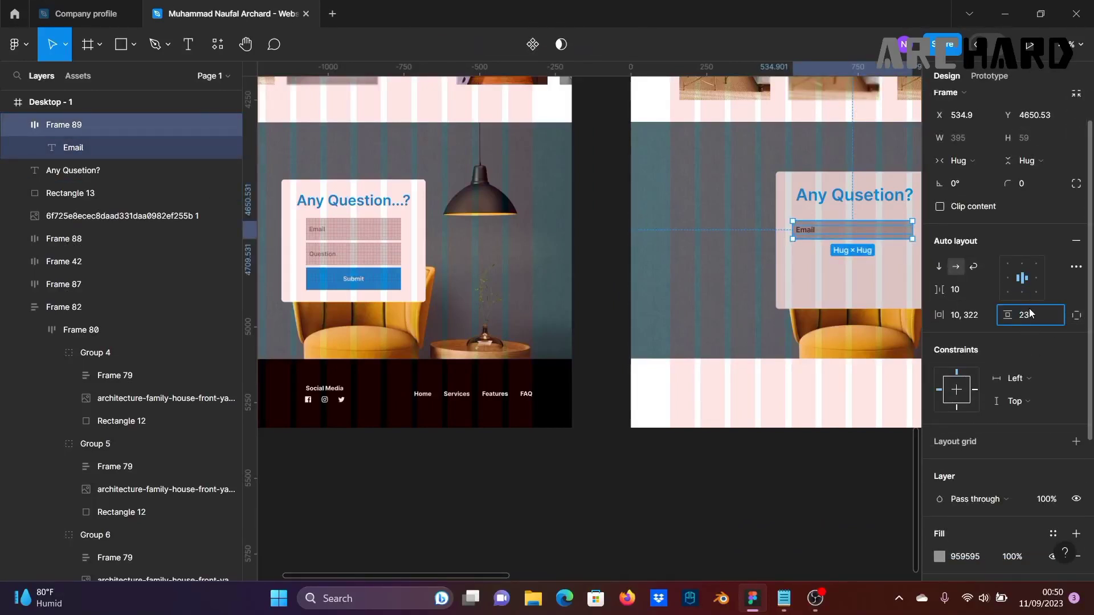
{"action": "type", "text": "=="}
{"action": "left_click", "coordinate": [1040, 319]}
{"action": "type", "text": "2"}
{"action": "key", "text": "Return"}
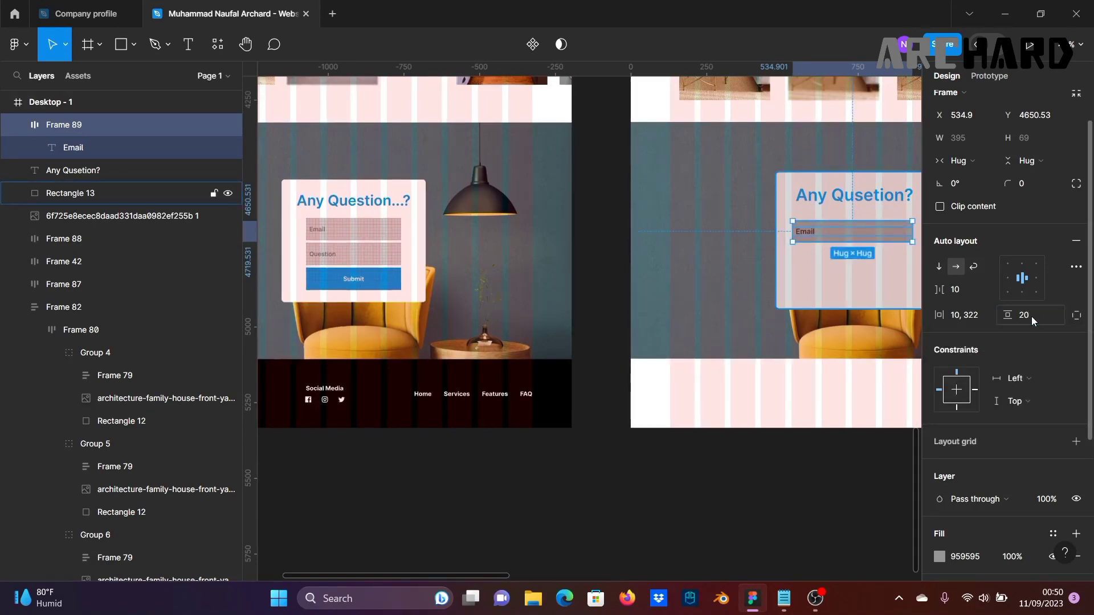
Step: Alt-drag a copy of the Email field just below it and select its text
{"action": "left_click", "coordinate": [620, 270]}
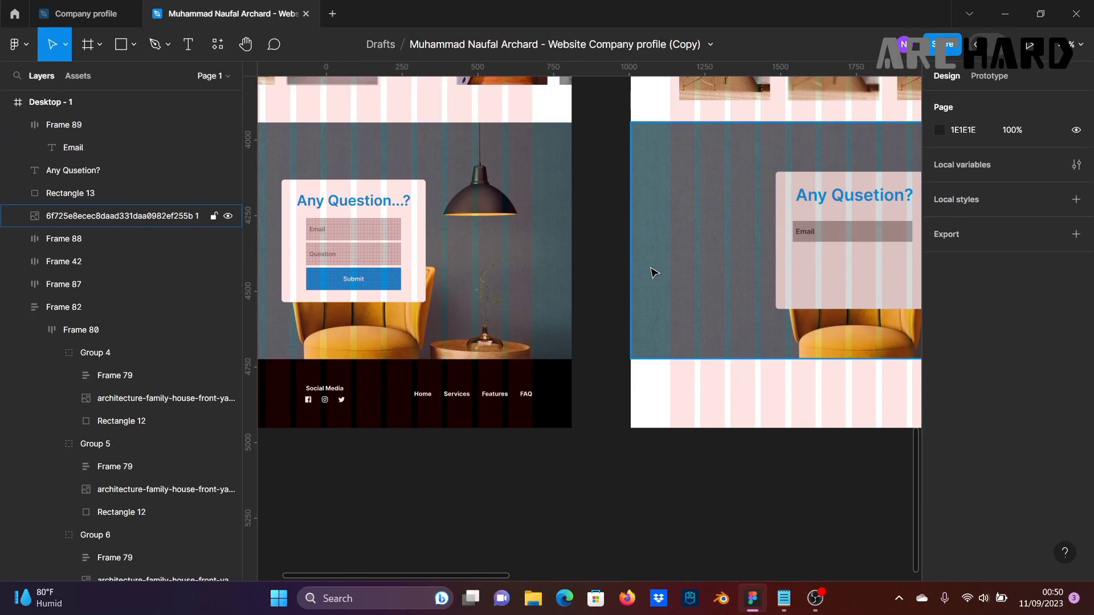
{"action": "scroll", "coordinate": [655, 273], "scroll_direction": "up", "scroll_amount": 3, "text": "ctrl"}
{"action": "left_click", "coordinate": [732, 194]}
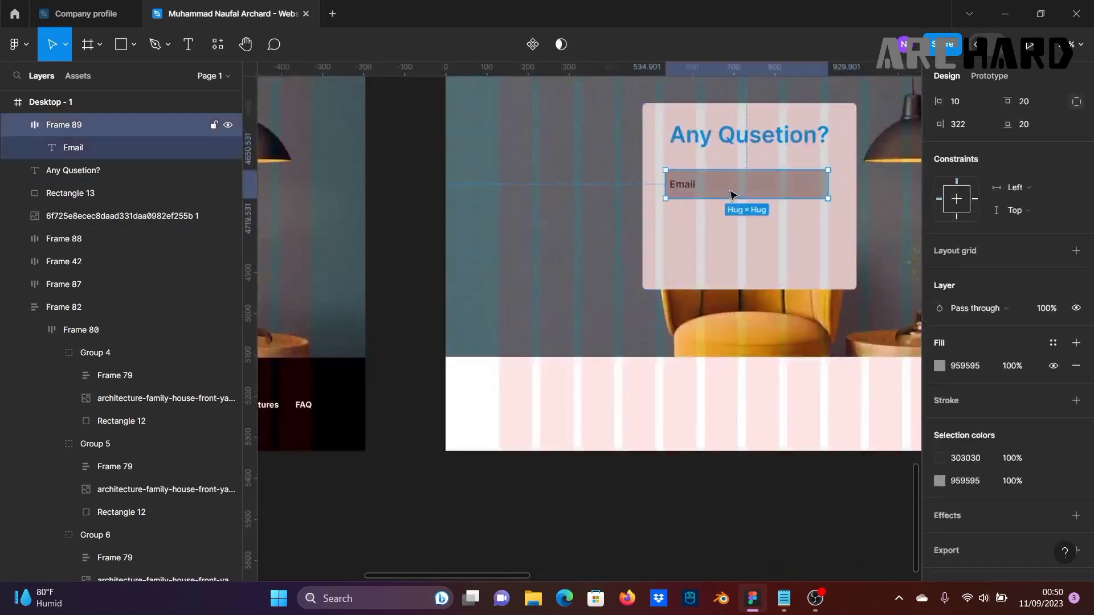
{"action": "left_click_drag", "start_coordinate": [732, 190], "coordinate": [738, 229], "text": "alt"}
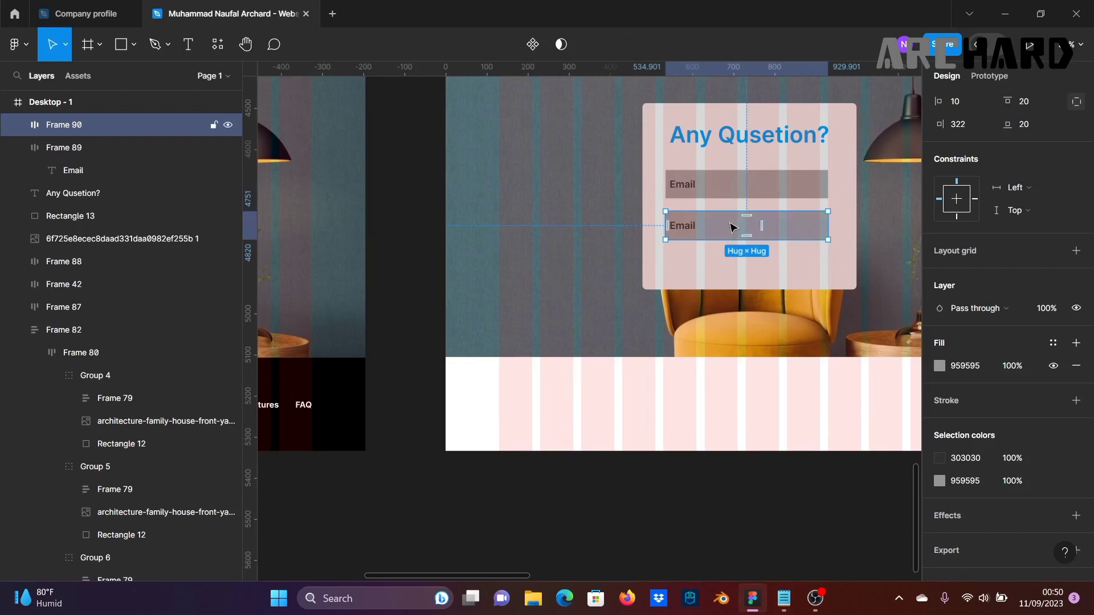
{"action": "double_click", "coordinate": [689, 231]}
{"action": "scroll", "coordinate": [689, 252], "scroll_direction": "left", "scroll_amount": 5}
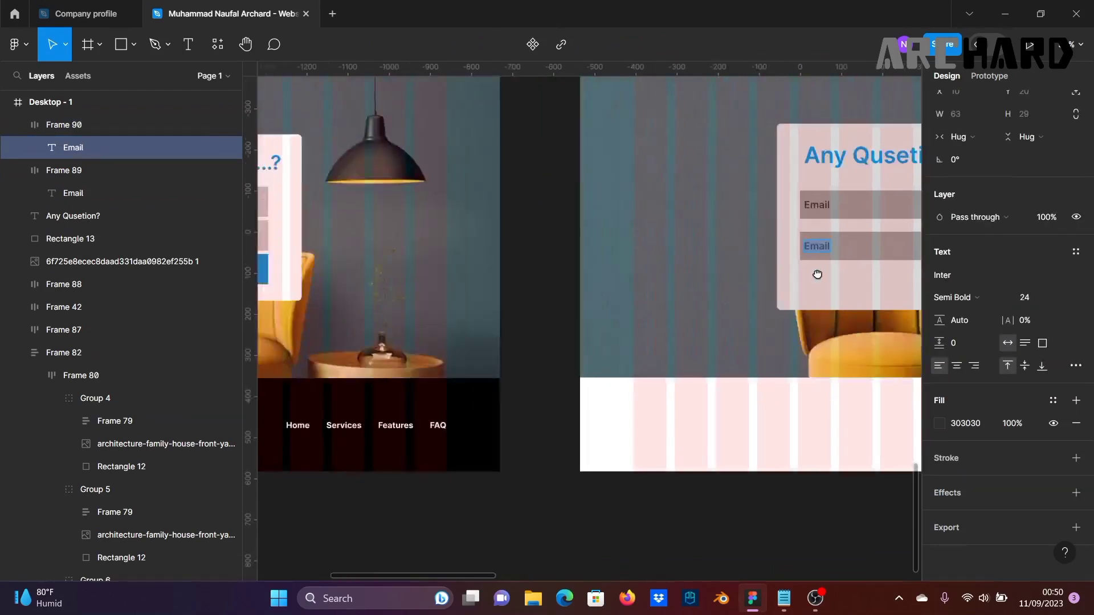
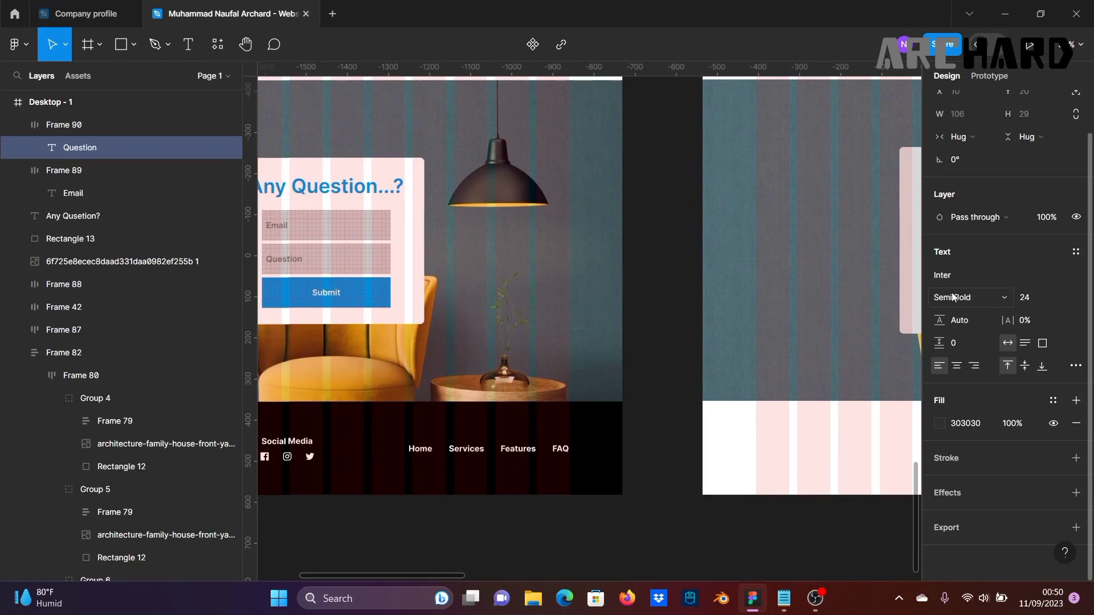
Step: Select the Question field's frame and show its padding as four separate sides
{"action": "scroll", "coordinate": [686, 342], "scroll_direction": "right", "scroll_amount": 2}
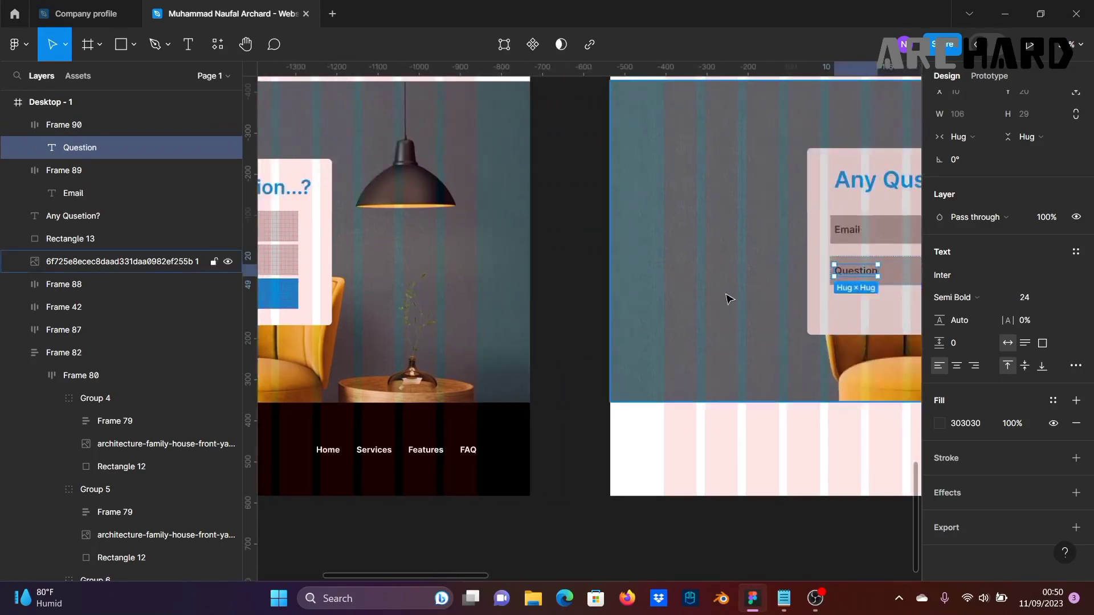
{"action": "scroll", "coordinate": [627, 268], "scroll_direction": "right", "scroll_amount": 2}
{"action": "left_click", "coordinate": [493, 271]}
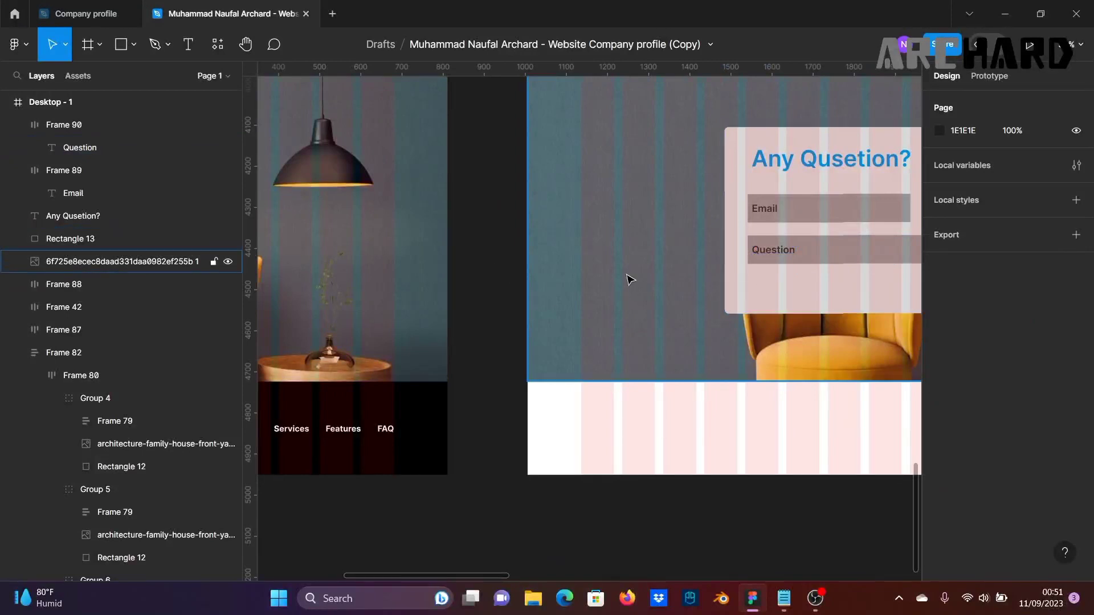
{"action": "scroll", "coordinate": [713, 267], "scroll_direction": "right", "scroll_amount": 2}
{"action": "left_click", "coordinate": [655, 234]}
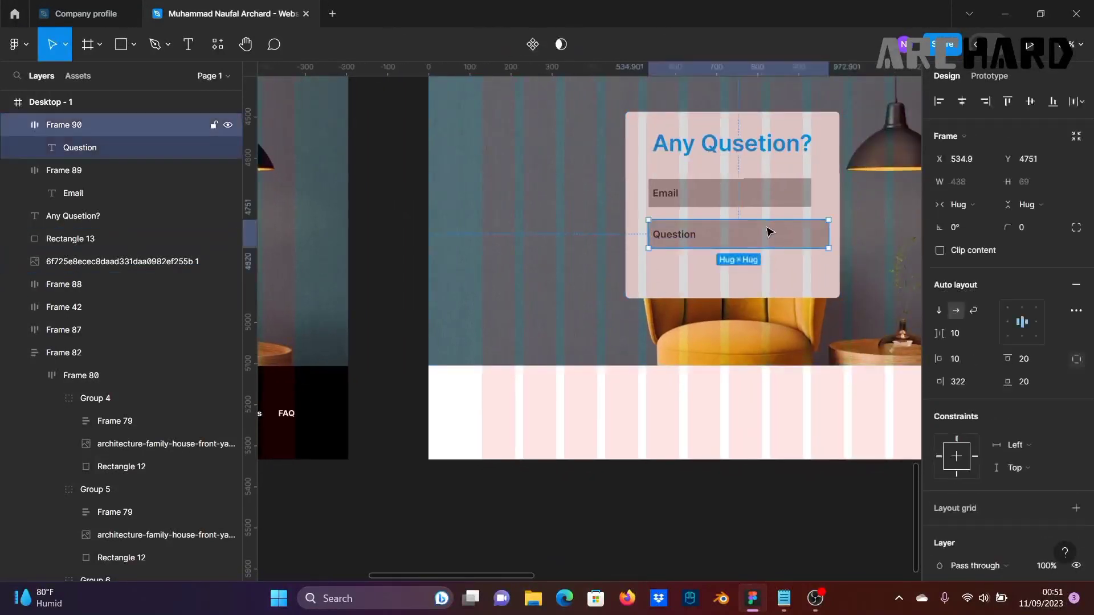
{"action": "scroll", "coordinate": [696, 303], "scroll_direction": "up", "scroll_amount": 2}
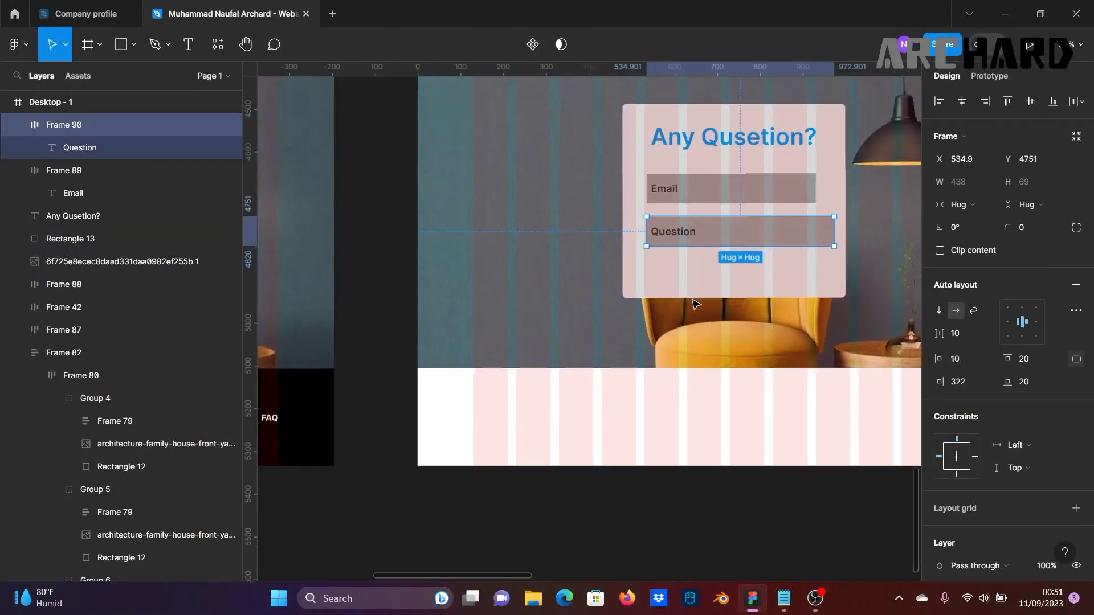
{"action": "left_click", "coordinate": [754, 349]}
{"action": "left_click", "coordinate": [794, 214]}
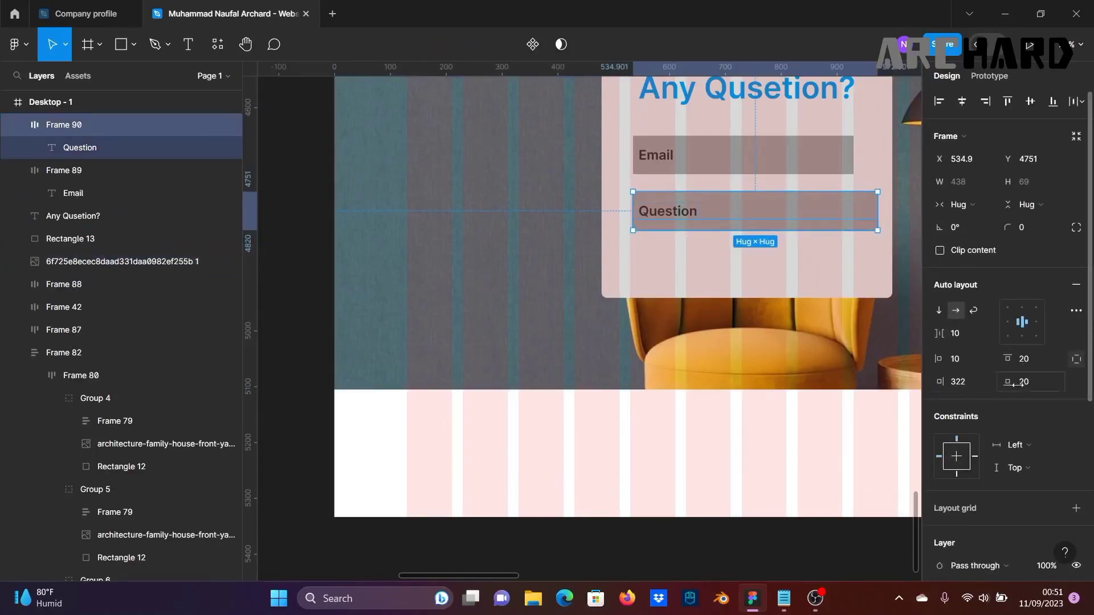
{"action": "left_click", "coordinate": [1077, 360]}
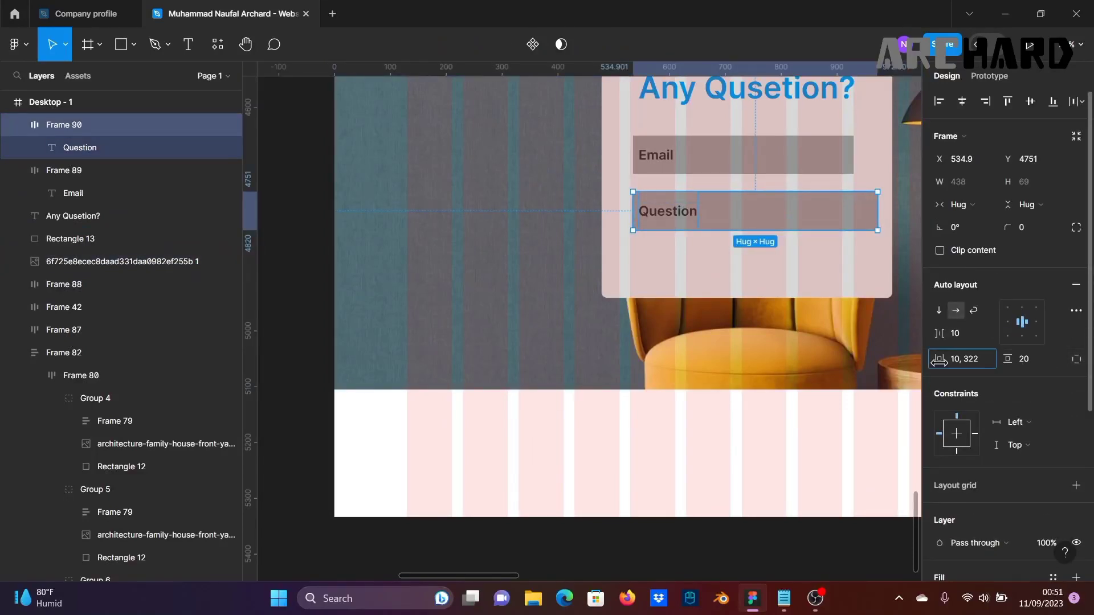
{"action": "left_click", "coordinate": [1077, 359]}
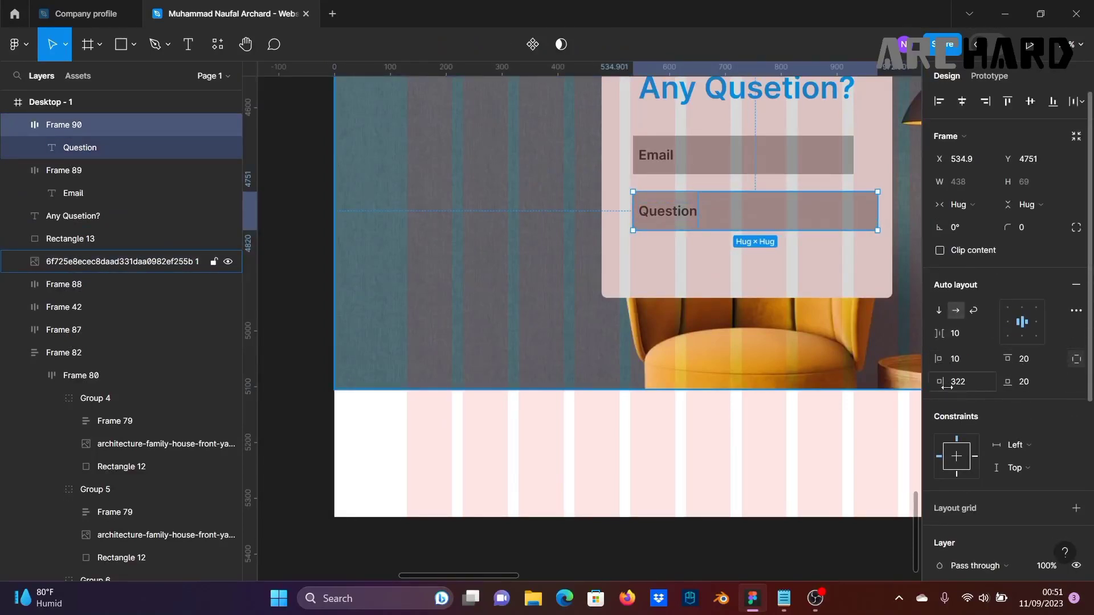
Step: Reduce the Question field's right padding from 322 to about 280 so it matches the Email field
{"action": "left_click_drag", "start_coordinate": [944, 383], "coordinate": [887, 384]}
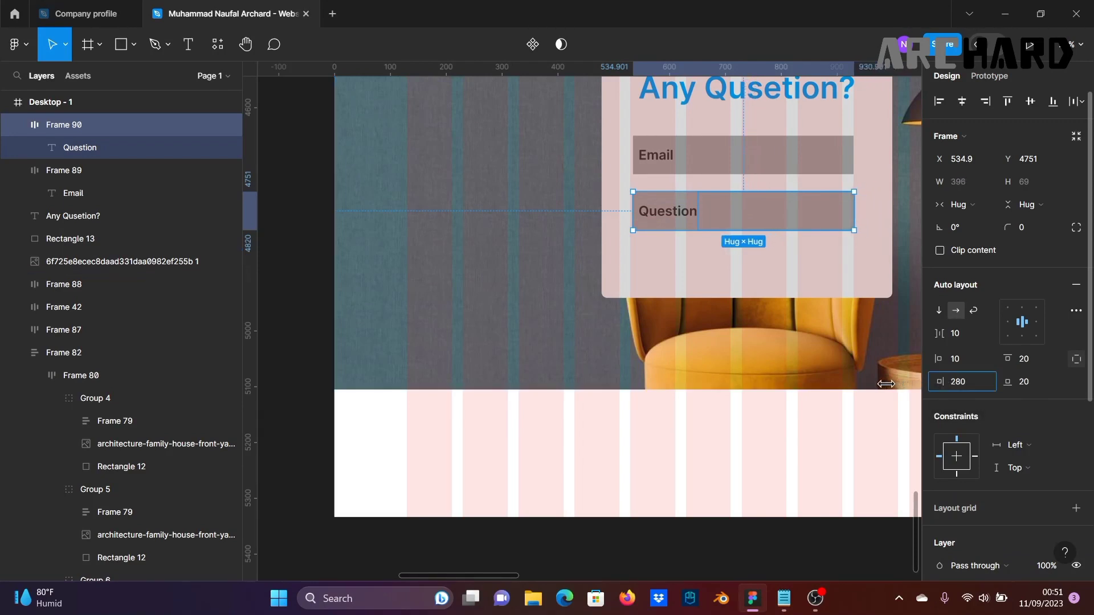
{"action": "left_click", "coordinate": [837, 389]}
{"action": "left_click", "coordinate": [837, 222]}
{"action": "key", "text": "Escape"}
{"action": "scroll", "coordinate": [827, 448], "scroll_direction": "down", "scroll_amount": 3}
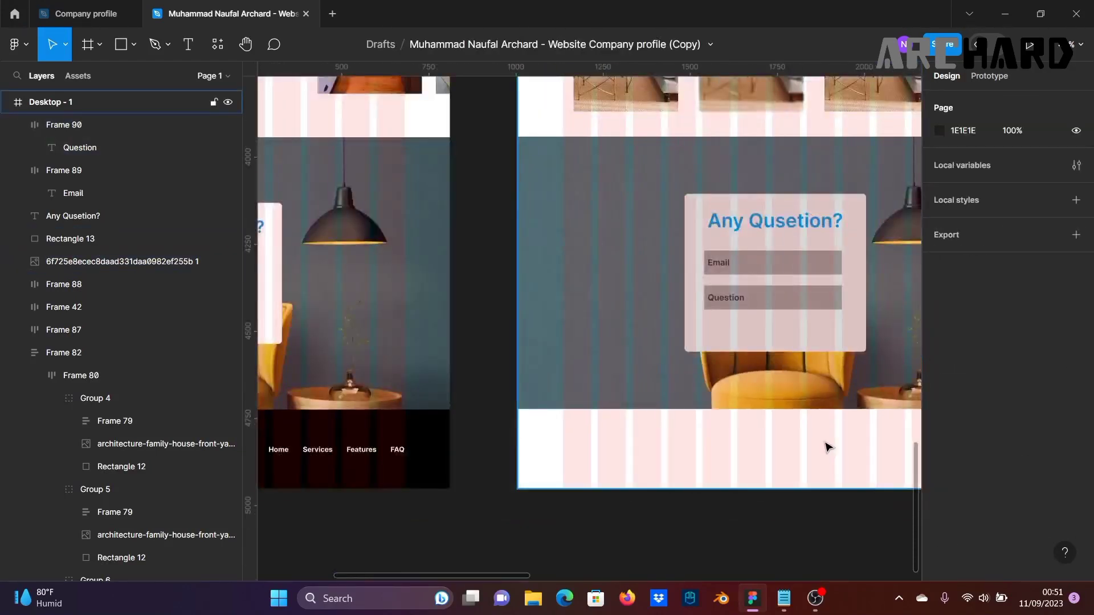
Step: Alt-drag a copy of the Question field below the original and slightly increase its horizontal padding
{"action": "left_click_drag", "start_coordinate": [751, 428], "coordinate": [867, 376]}
{"action": "left_click_drag", "start_coordinate": [816, 302], "coordinate": [665, 295]}
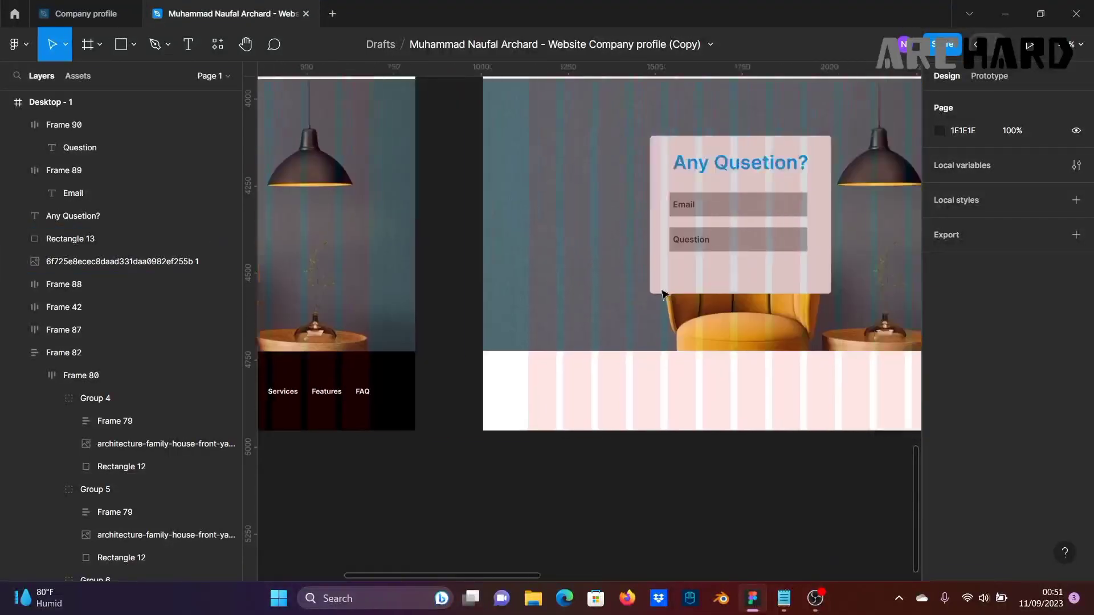
{"action": "left_click_drag", "start_coordinate": [756, 237], "coordinate": [751, 276]}
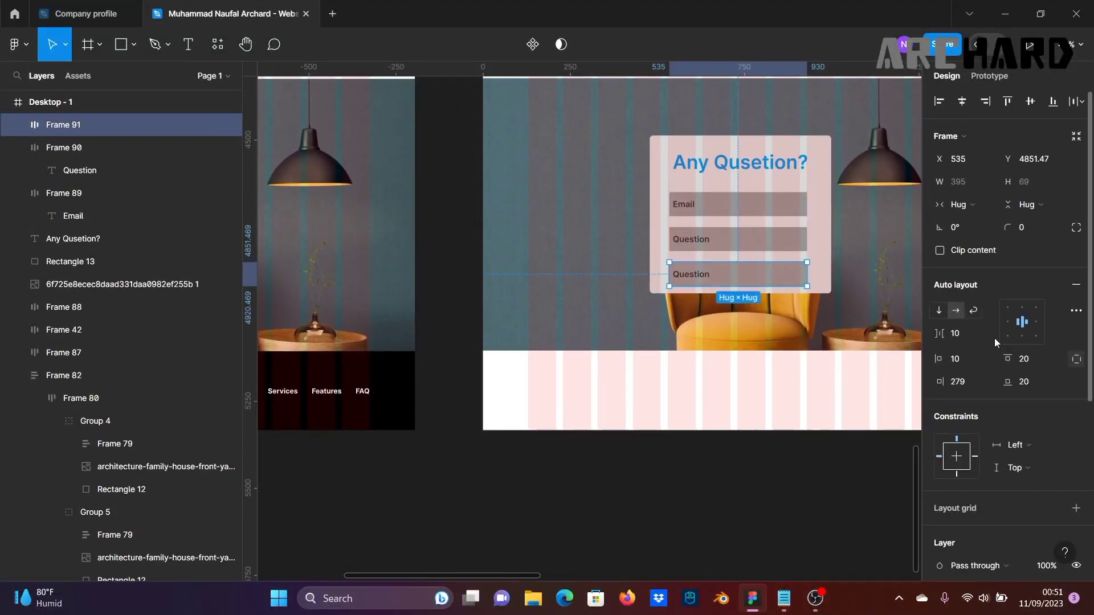
{"action": "left_click", "coordinate": [1077, 359]}
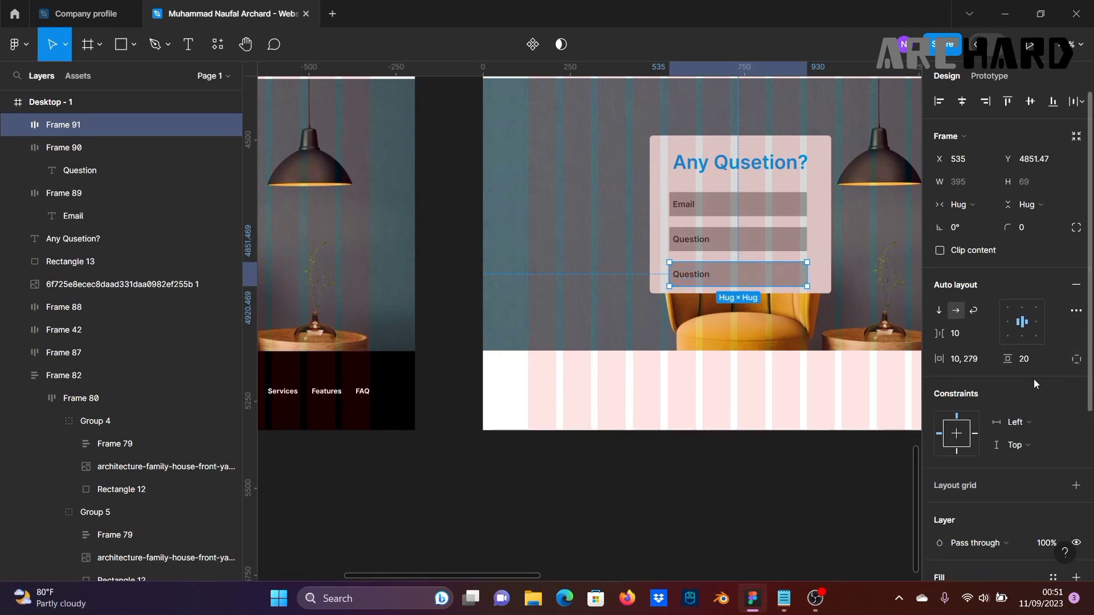
{"action": "left_click_drag", "start_coordinate": [933, 358], "coordinate": [938, 358]}
{"action": "left_click", "coordinate": [1076, 359]}
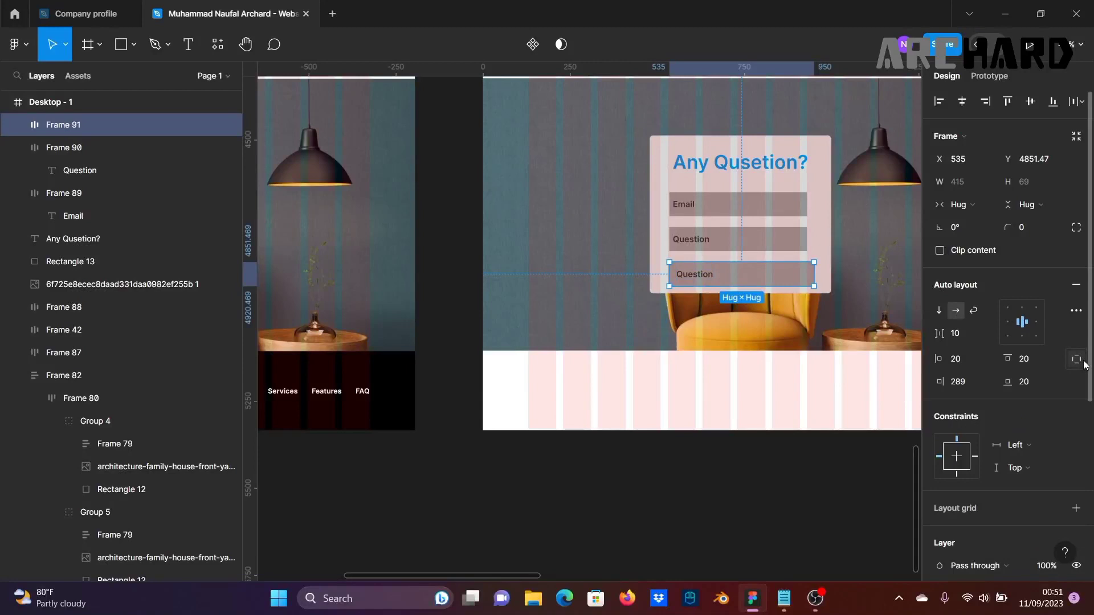
Step: Set the copy's right padding to 20, then widen it with larger horizontal padding
{"action": "left_click", "coordinate": [976, 384]}
{"action": "type", "text": "20"}
{"action": "key", "text": "Return"}
{"action": "left_click", "coordinate": [1076, 359]}
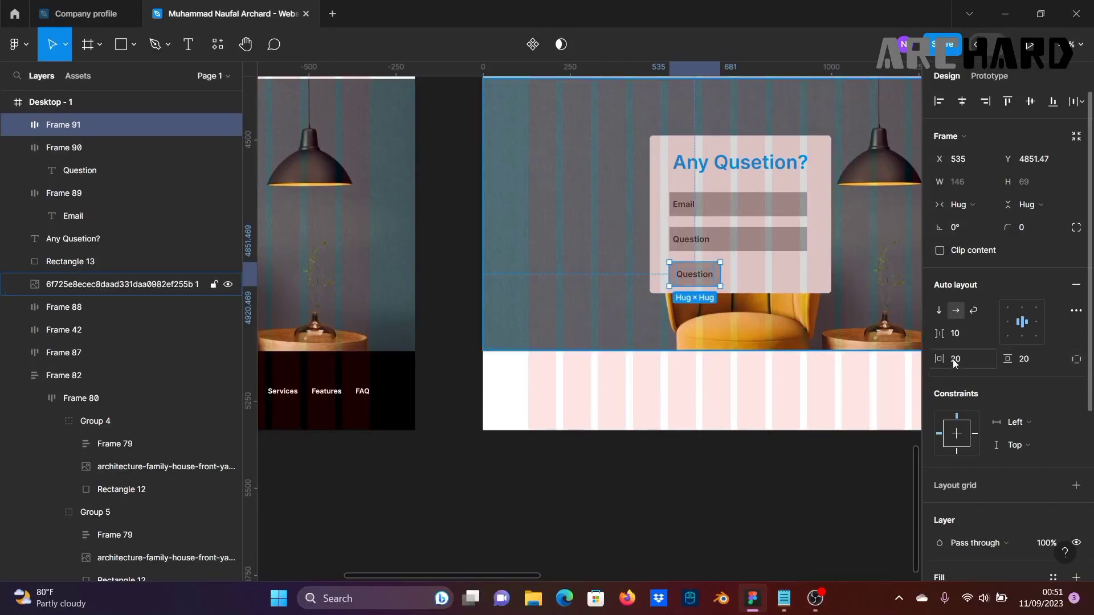
{"action": "left_click_drag", "start_coordinate": [947, 365], "coordinate": [24, 368]}
{"action": "left_click", "coordinate": [756, 439]}
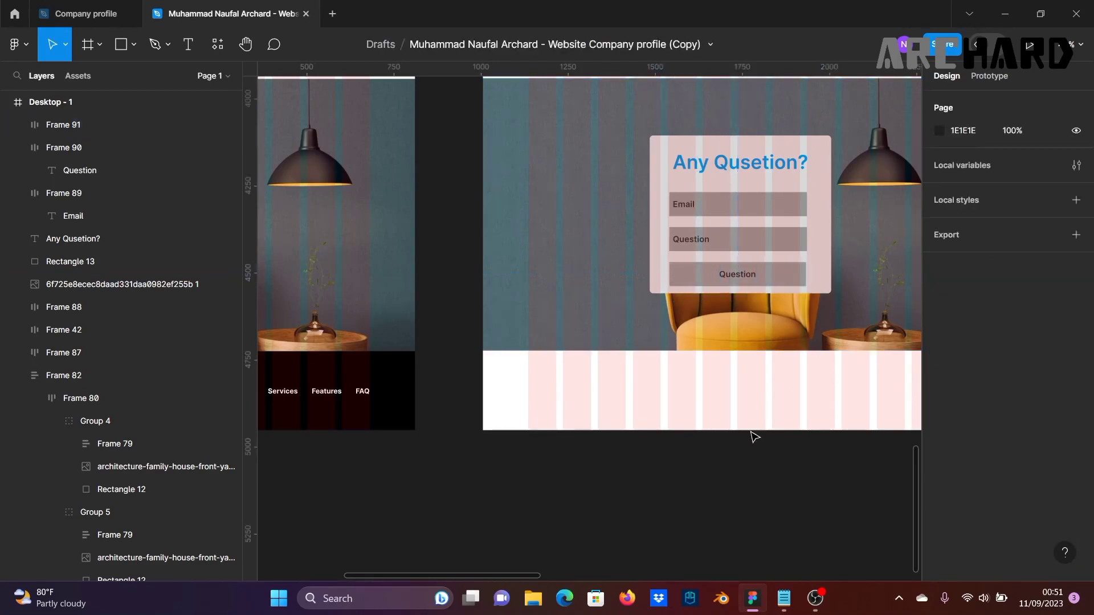
Step: Set the copied field's horizontal padding to exactly 145
{"action": "scroll", "coordinate": [804, 331], "scroll_direction": "up", "scroll_amount": 3}
{"action": "left_click", "coordinate": [789, 265]}
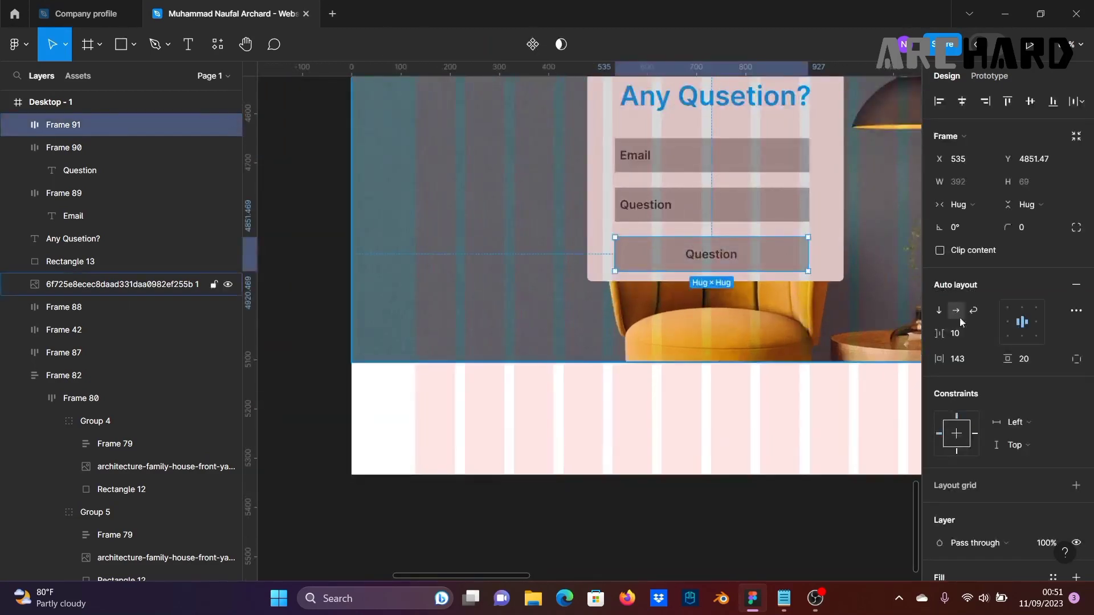
{"action": "left_click_drag", "start_coordinate": [939, 359], "coordinate": [940, 360]}
{"action": "left_click", "coordinate": [781, 506]}
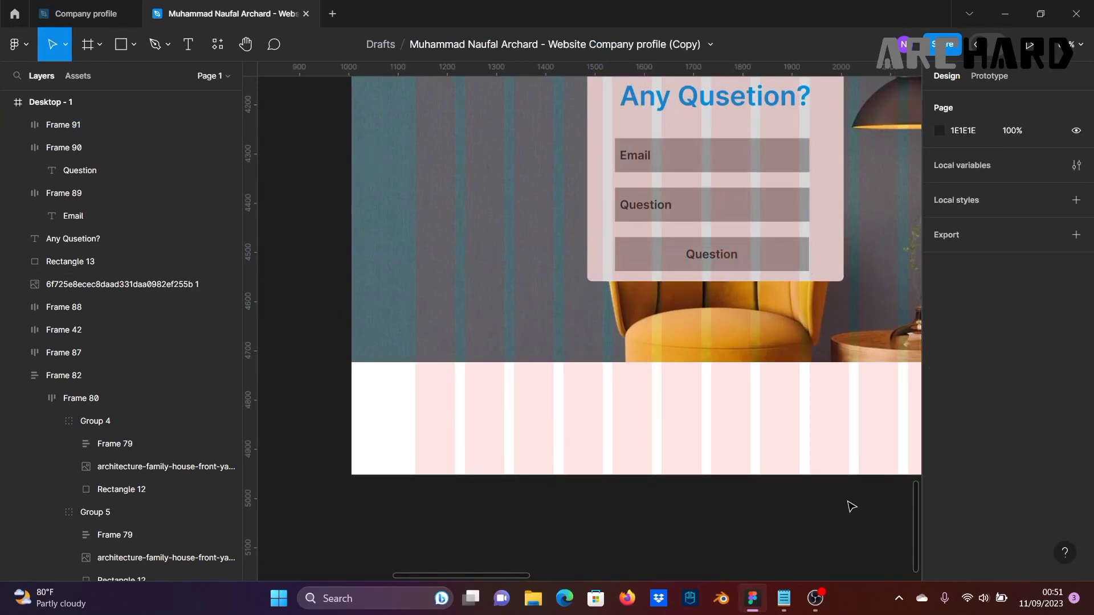
{"action": "left_click", "coordinate": [760, 257]}
{"action": "left_click", "coordinate": [971, 358]}
{"action": "type", "text": "14"}
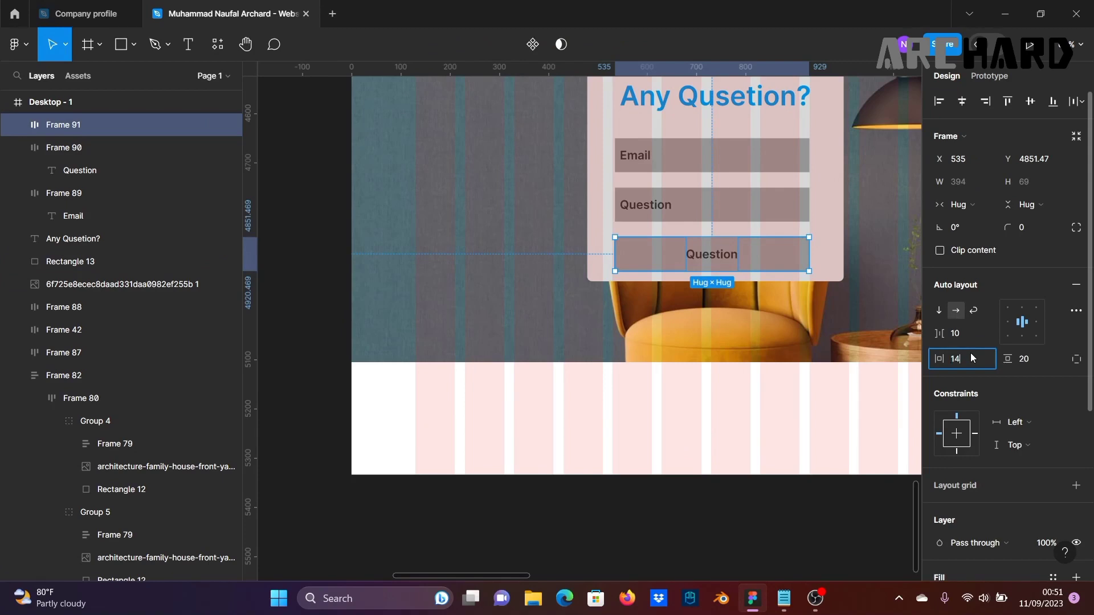
{"action": "type", "text": "5"}
{"action": "key", "text": "Return"}
{"action": "left_click", "coordinate": [827, 513]}
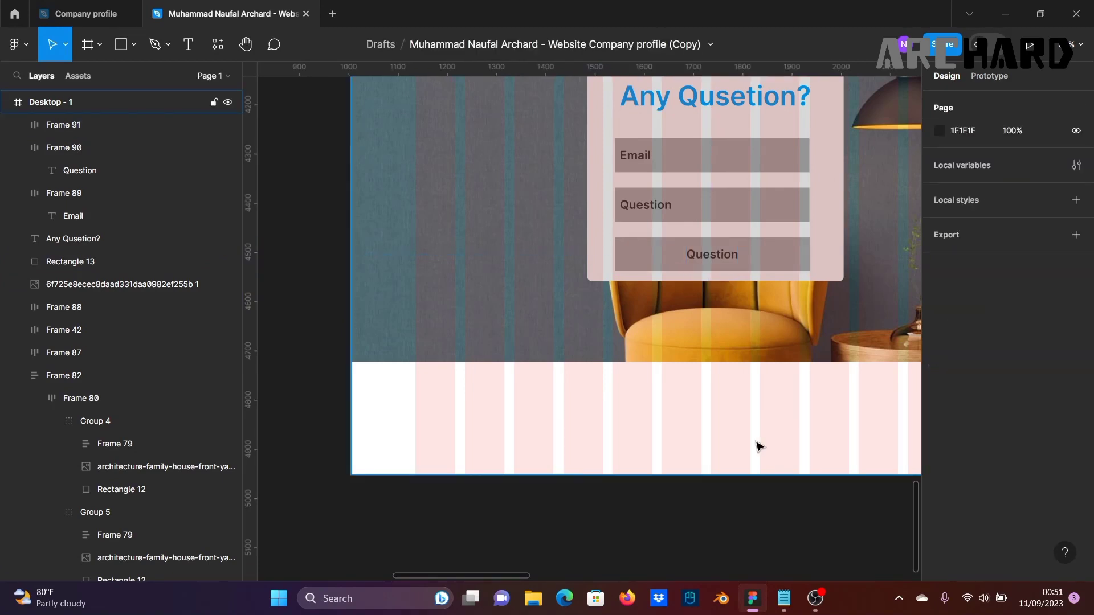
Step: Change the copied field's label text to Submit
{"action": "double_click", "coordinate": [716, 258]}
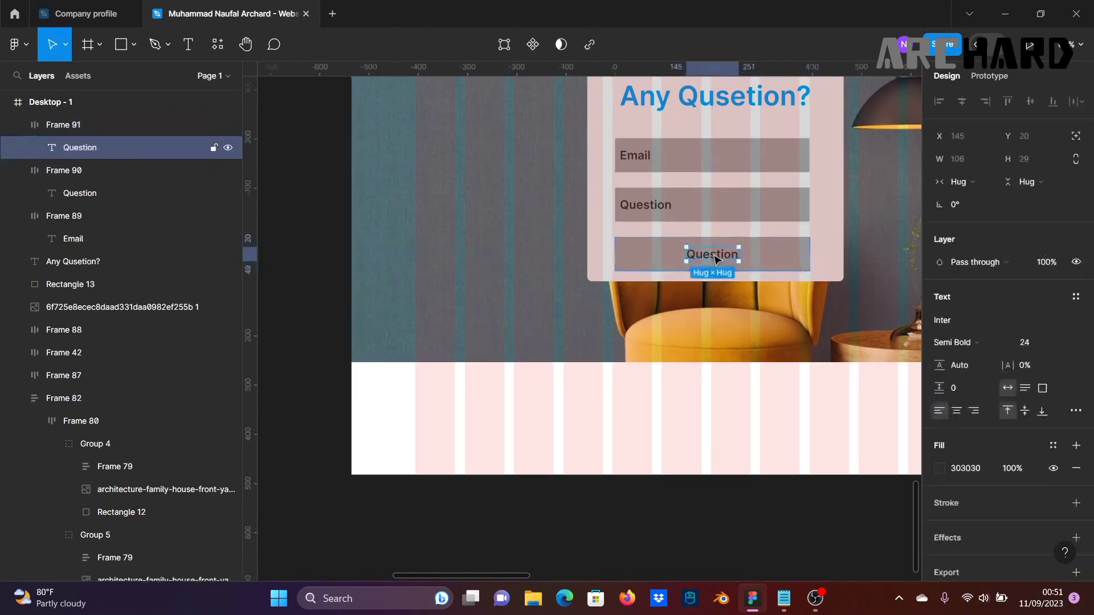
{"action": "key", "text": "Return"}
{"action": "type", "text": "Submit"}
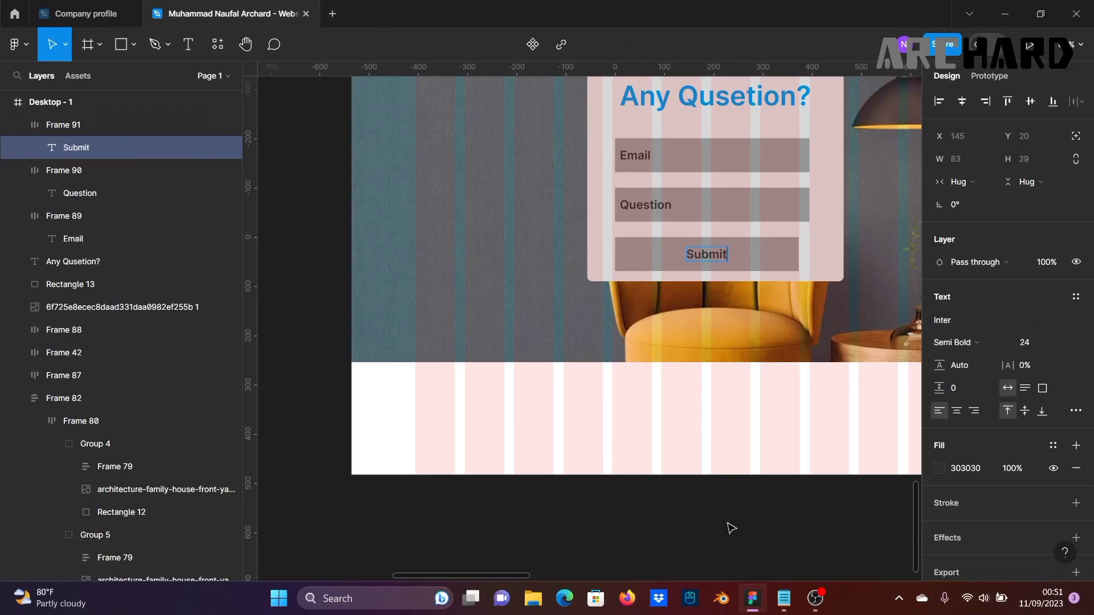
{"action": "key", "text": "Escape"}
{"action": "left_click", "coordinate": [853, 558]}
Step: Widen the Submit button by entering a horizontal padding of 155
{"action": "left_click", "coordinate": [755, 263]}
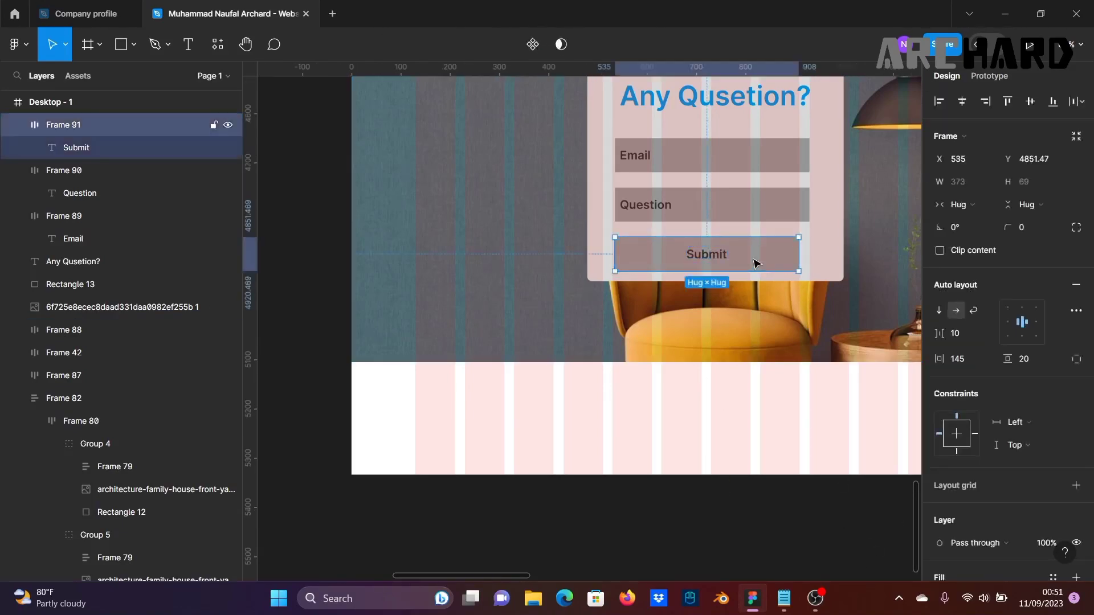
{"action": "left_click_drag", "start_coordinate": [943, 359], "coordinate": [958, 366]}
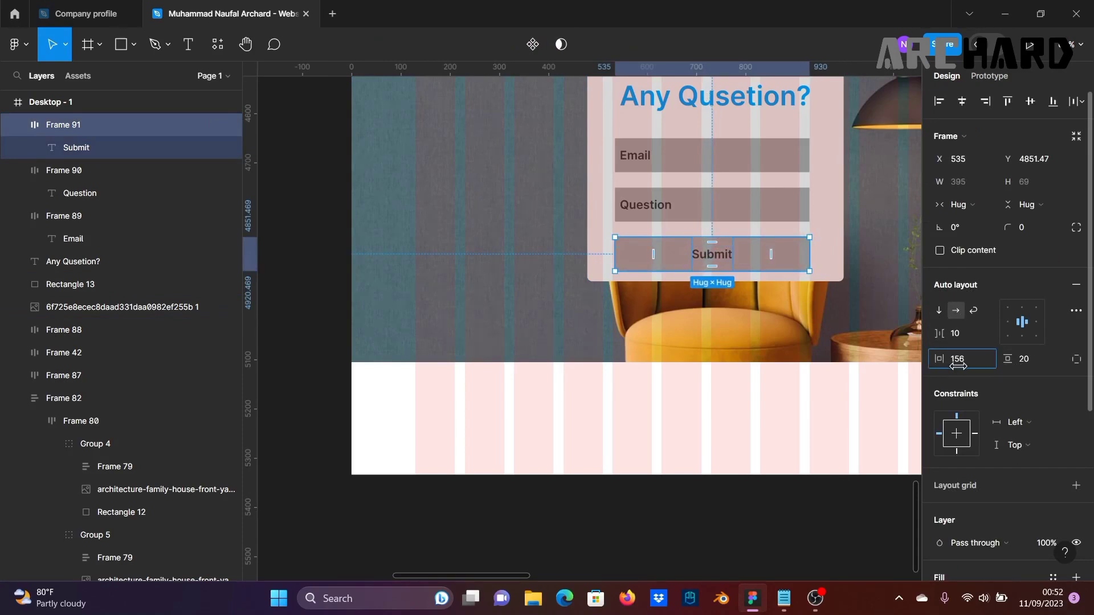
{"action": "left_click", "coordinate": [63, 124]}
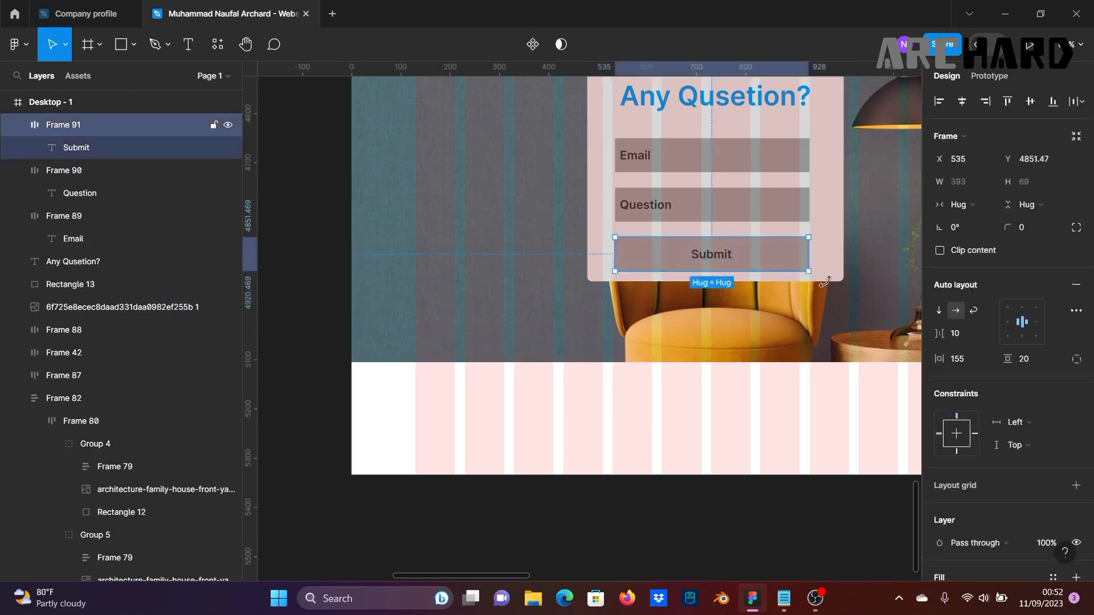
{"action": "left_click", "coordinate": [967, 359]}
{"action": "type", "text": "155"}
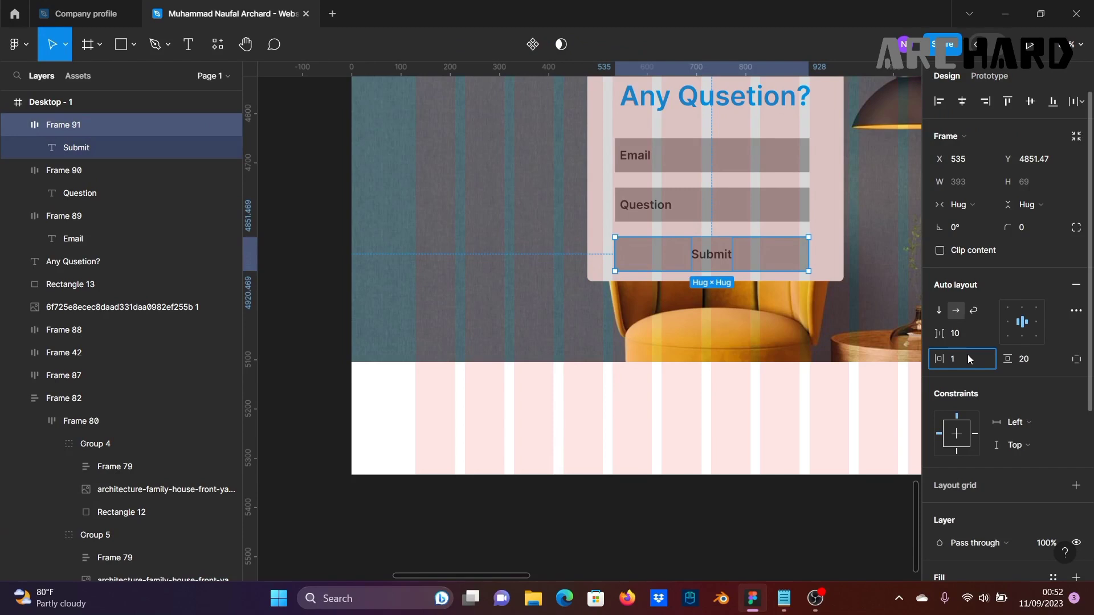
{"action": "left_click", "coordinate": [869, 527]}
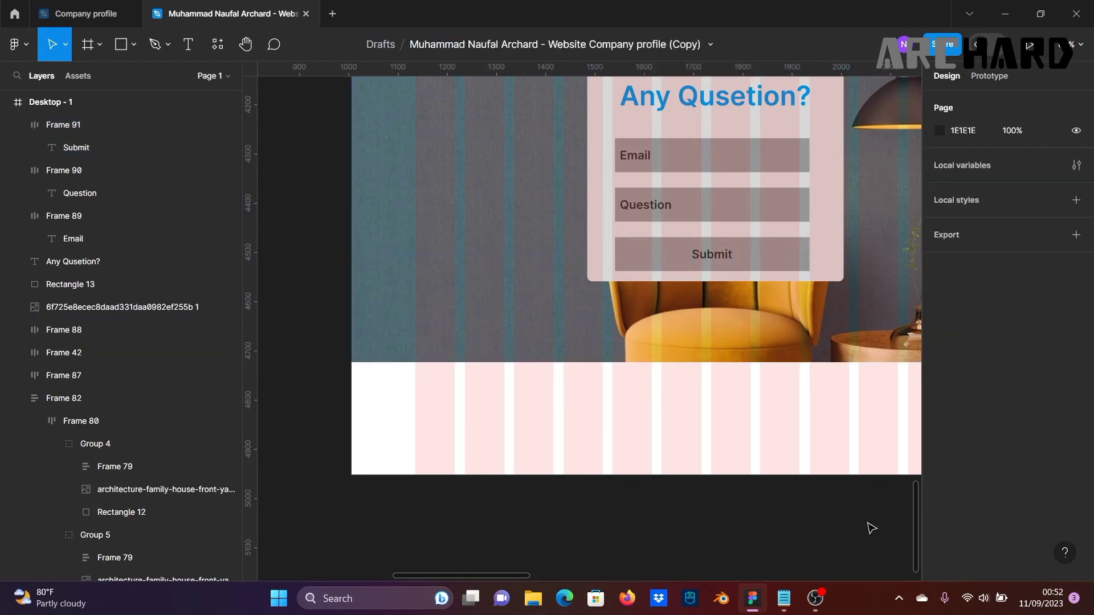
Step: Fill the Submit button with the Home Features button's blue 008EDE using the eyedropper
{"action": "left_click", "coordinate": [778, 255]}
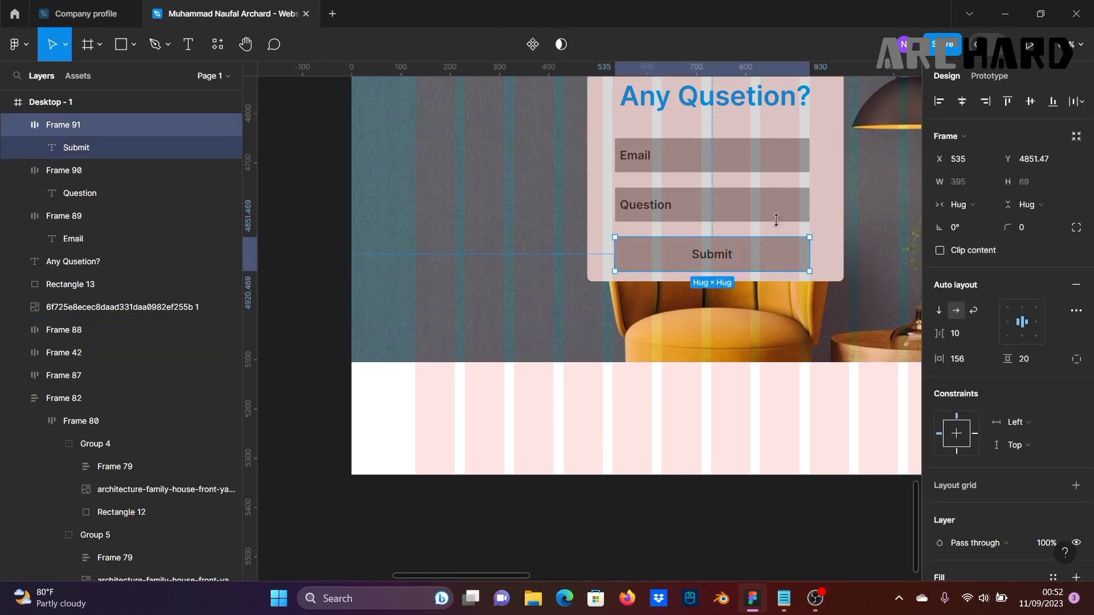
{"action": "left_click", "coordinate": [777, 199], "text": "shift"}
{"action": "left_click", "coordinate": [775, 157], "text": "shift"}
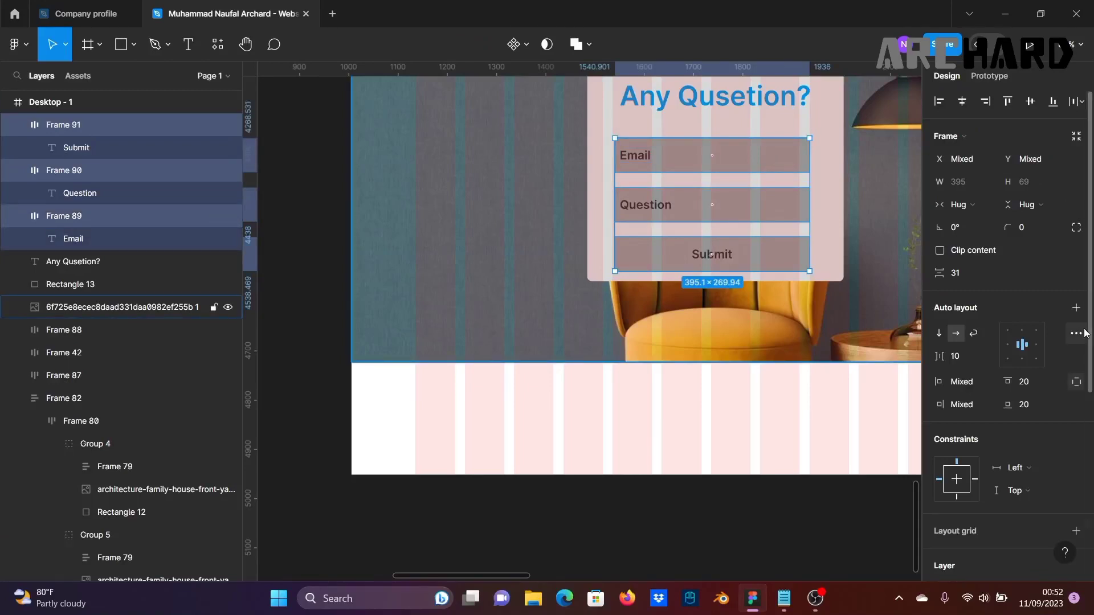
{"action": "left_click", "coordinate": [851, 503]}
{"action": "left_click", "coordinate": [764, 257]}
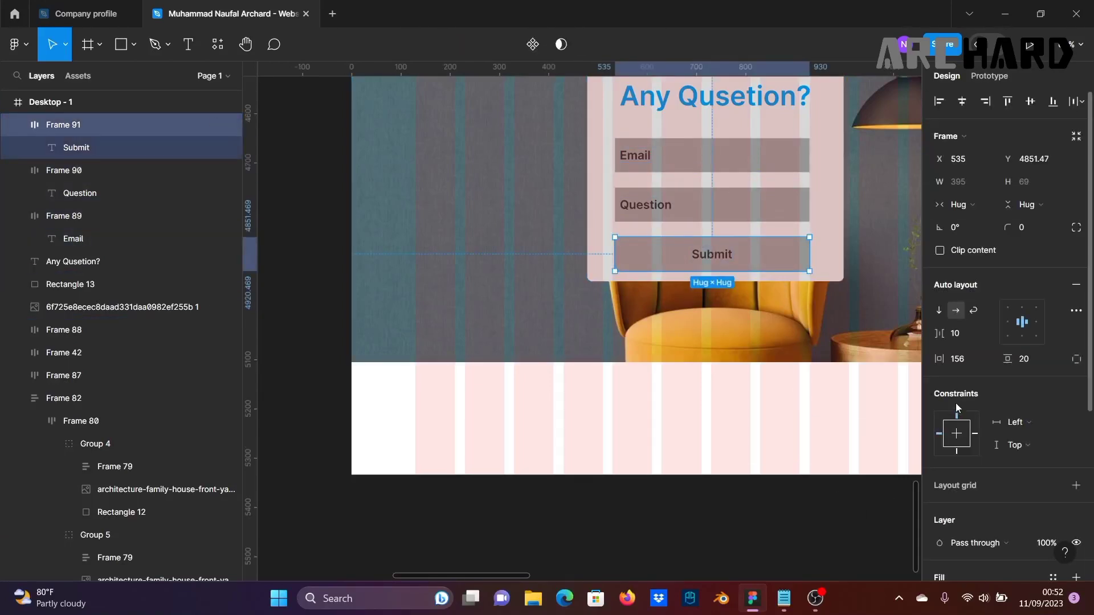
{"action": "scroll", "coordinate": [955, 408], "scroll_direction": "down", "scroll_amount": 3}
{"action": "left_click", "coordinate": [941, 458]}
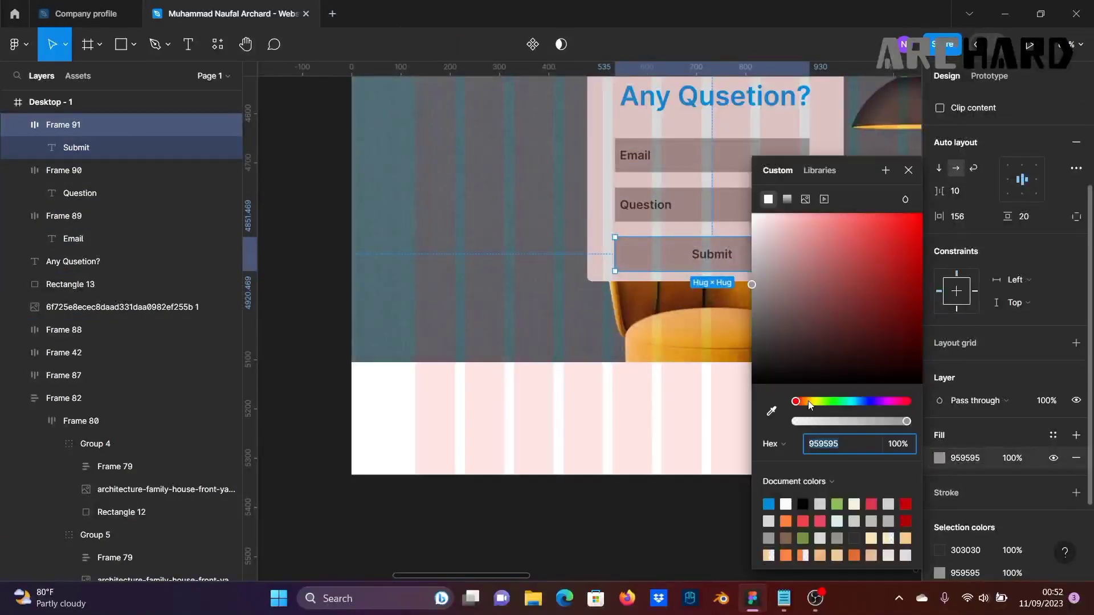
{"action": "left_click", "coordinate": [772, 411]}
{"action": "scroll", "coordinate": [831, 114], "scroll_direction": "up", "scroll_amount": 5}
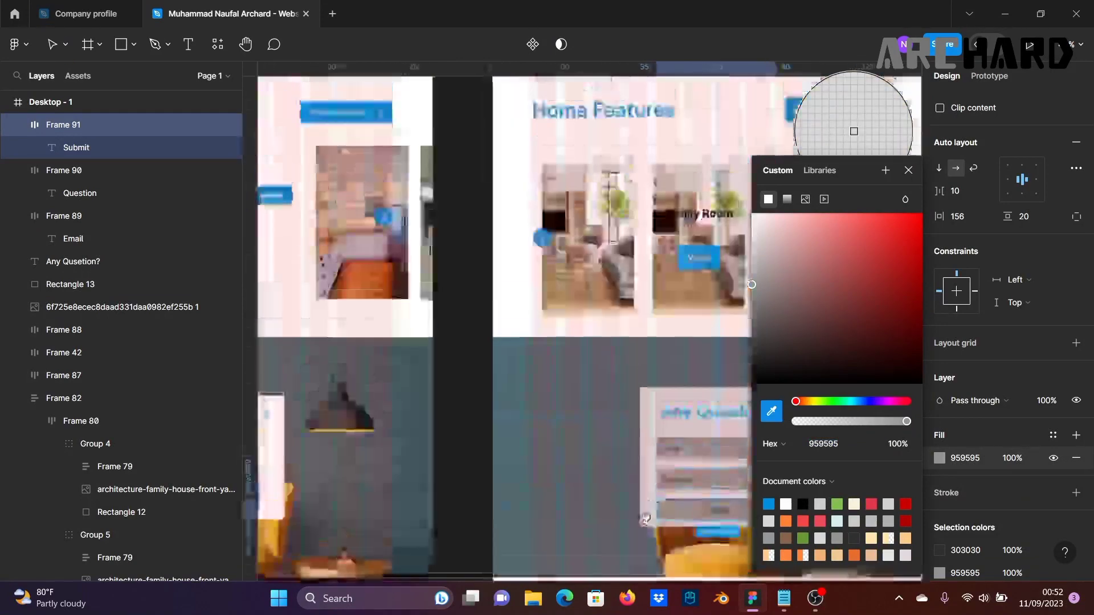
{"action": "left_click", "coordinate": [849, 142]}
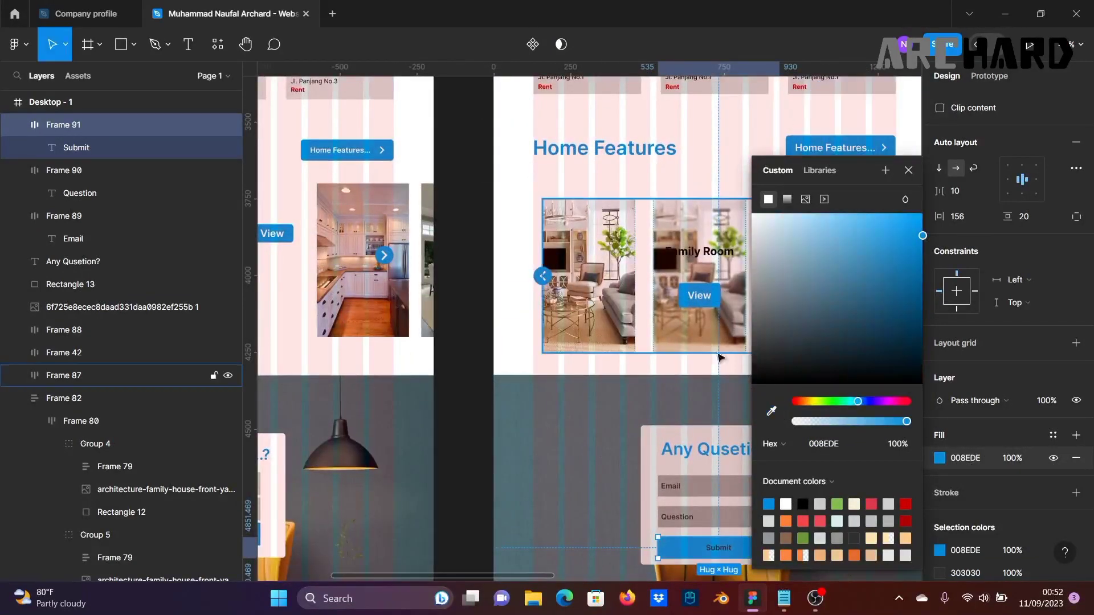
{"action": "scroll", "coordinate": [721, 358], "scroll_direction": "down", "scroll_amount": 3}
{"action": "left_click", "coordinate": [717, 568]}
Step: Make the Submit text white (FFFFFF)
{"action": "left_click_drag", "start_coordinate": [703, 546], "coordinate": [824, 455]}
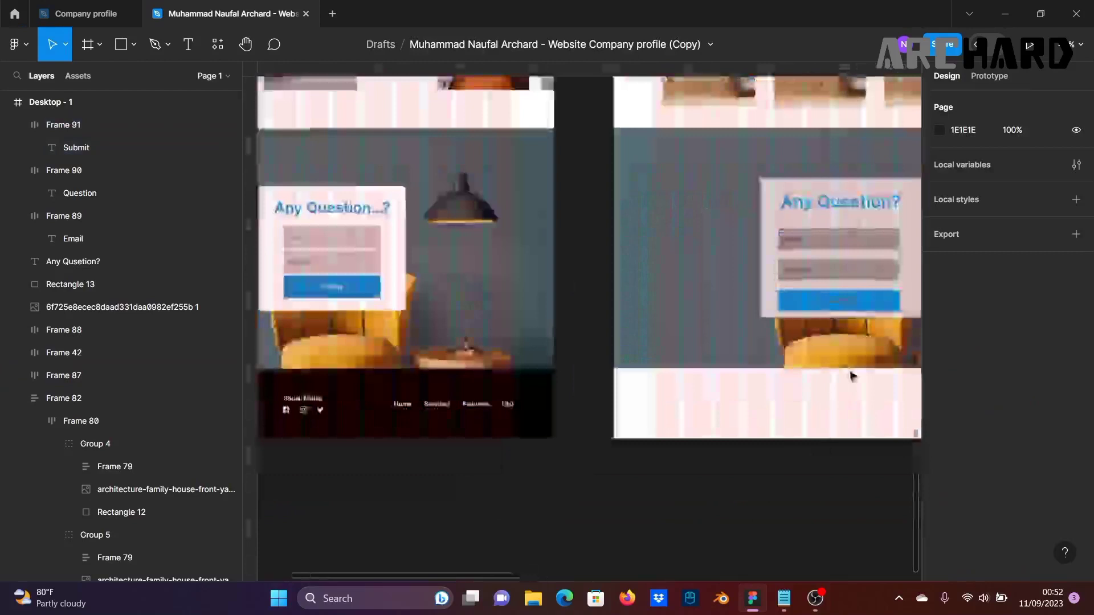
{"action": "double_click", "coordinate": [856, 300]}
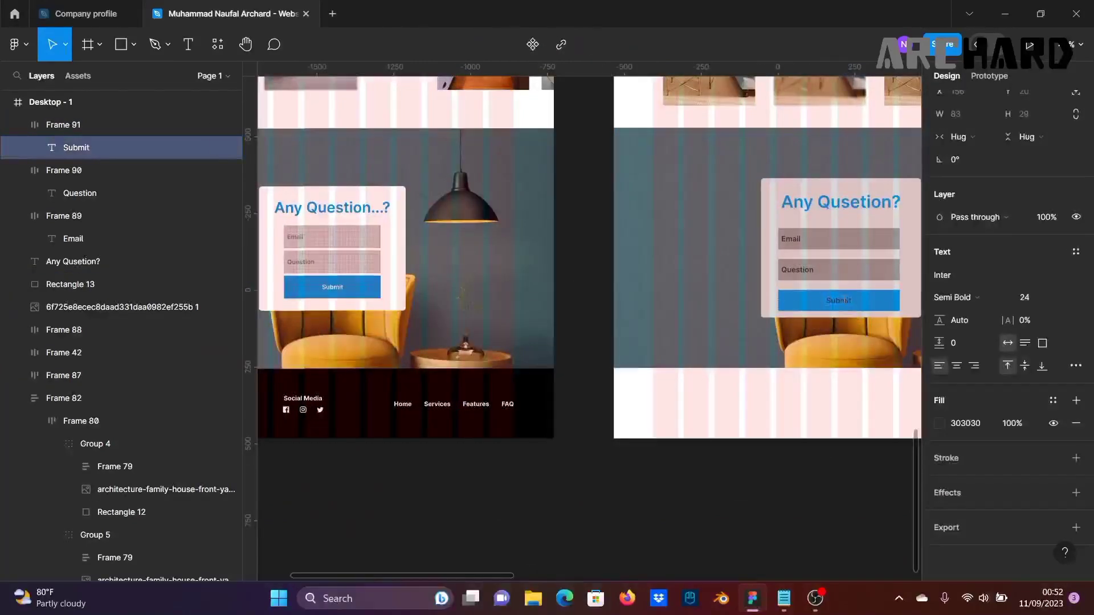
{"action": "left_click", "coordinate": [943, 423]}
{"action": "left_click_drag", "start_coordinate": [819, 360], "coordinate": [559, 47]}
{"action": "left_click", "coordinate": [887, 170]}
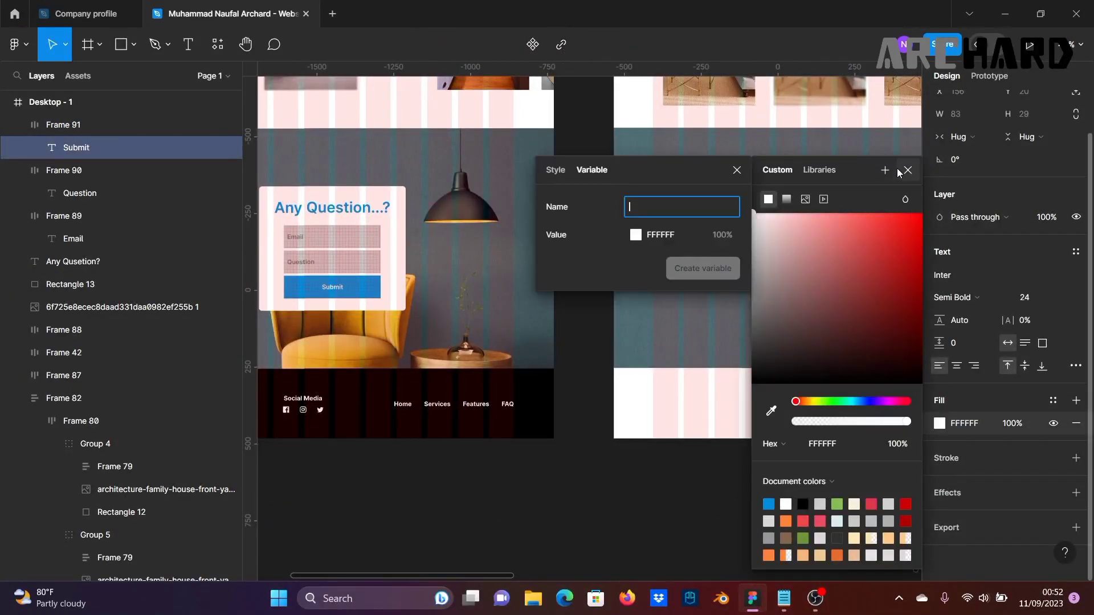
{"action": "left_click", "coordinate": [908, 170]}
{"action": "left_click", "coordinate": [753, 480]}
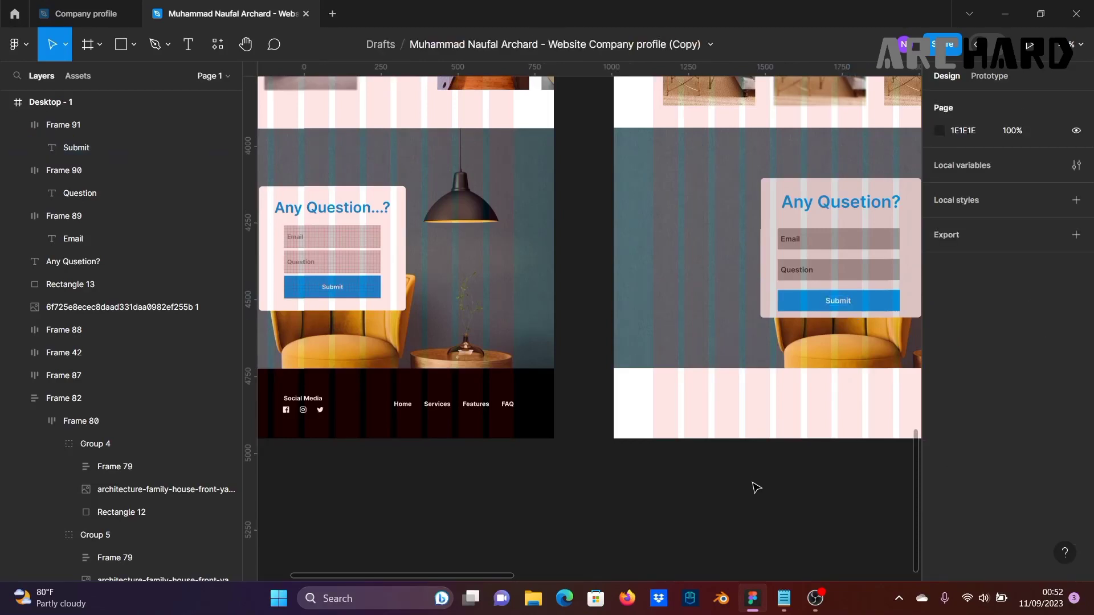
{"action": "left_click", "coordinate": [861, 309]}
Step: Wrap the Email, Question and Submit fields in a vertical auto-layout frame
{"action": "left_click", "coordinate": [848, 271], "text": "shift"}
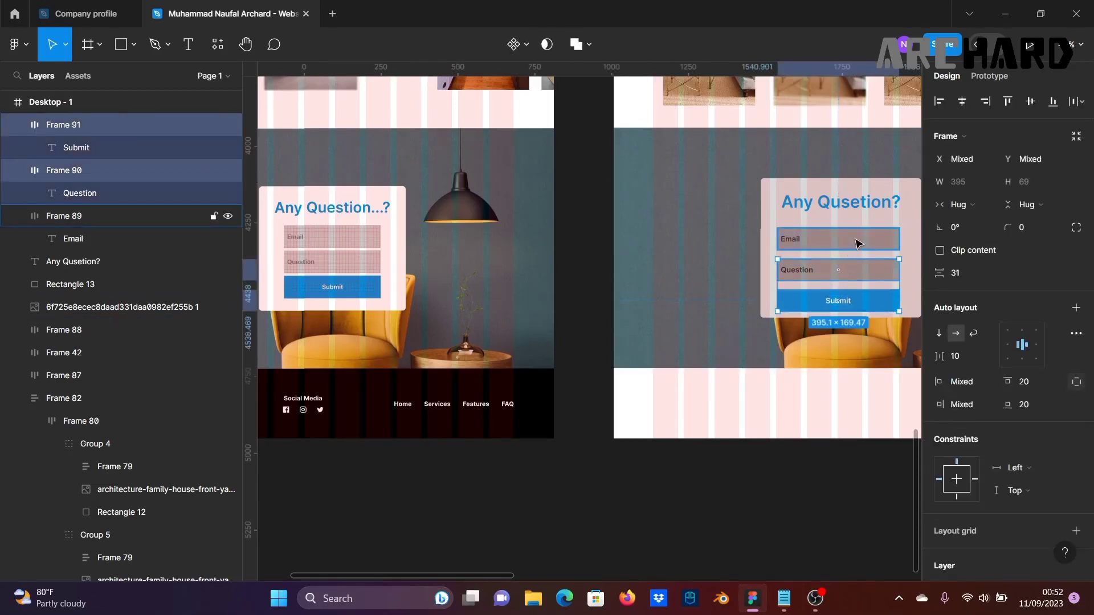
{"action": "left_click", "coordinate": [857, 242], "text": "shift"}
{"action": "left_click", "coordinate": [1075, 309]}
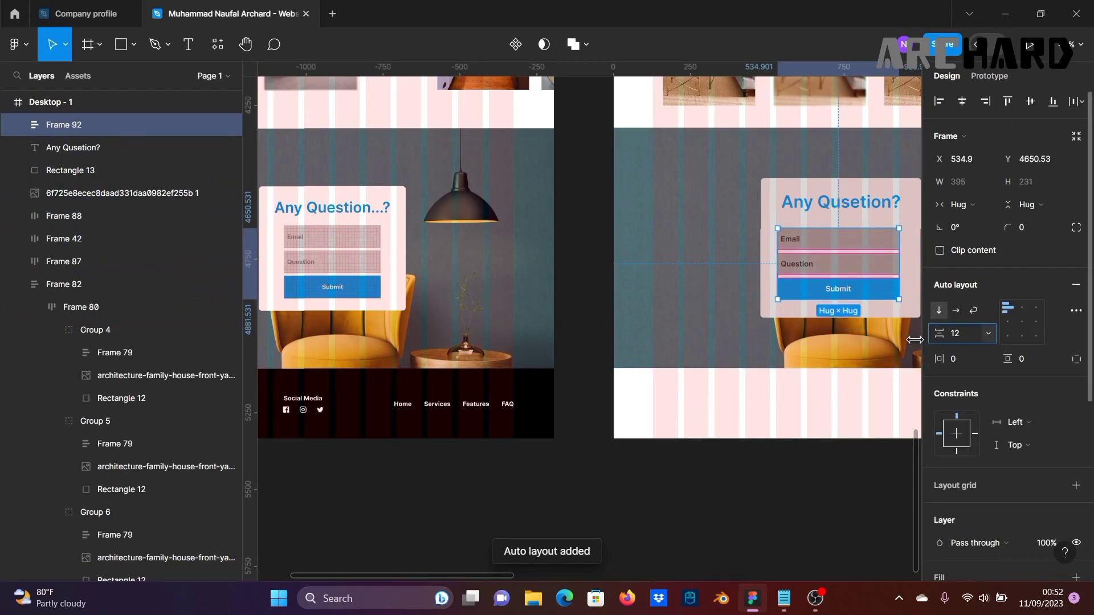
{"action": "left_click", "coordinate": [843, 479]}
{"action": "scroll", "coordinate": [841, 480], "scroll_direction": "down", "scroll_amount": 2}
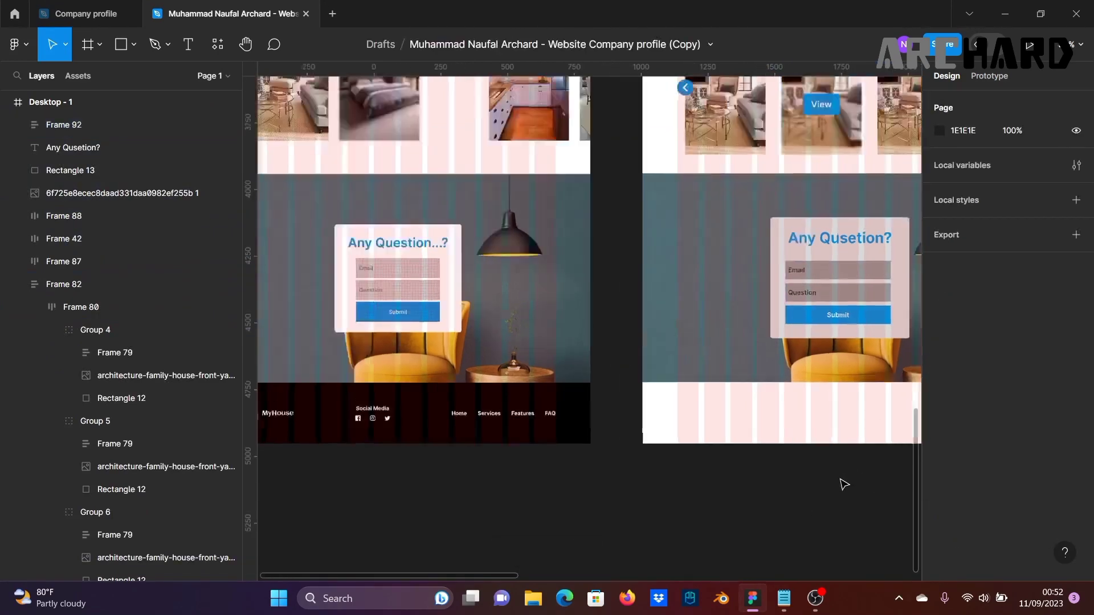
{"action": "scroll", "coordinate": [841, 480], "scroll_direction": "down", "scroll_amount": 1}
{"action": "left_click_drag", "start_coordinate": [827, 485], "coordinate": [728, 493]}
Step: Group the Any Qusetion? title with the fields in an auto-layout frame, centred horizontally
{"action": "left_click", "coordinate": [753, 330]}
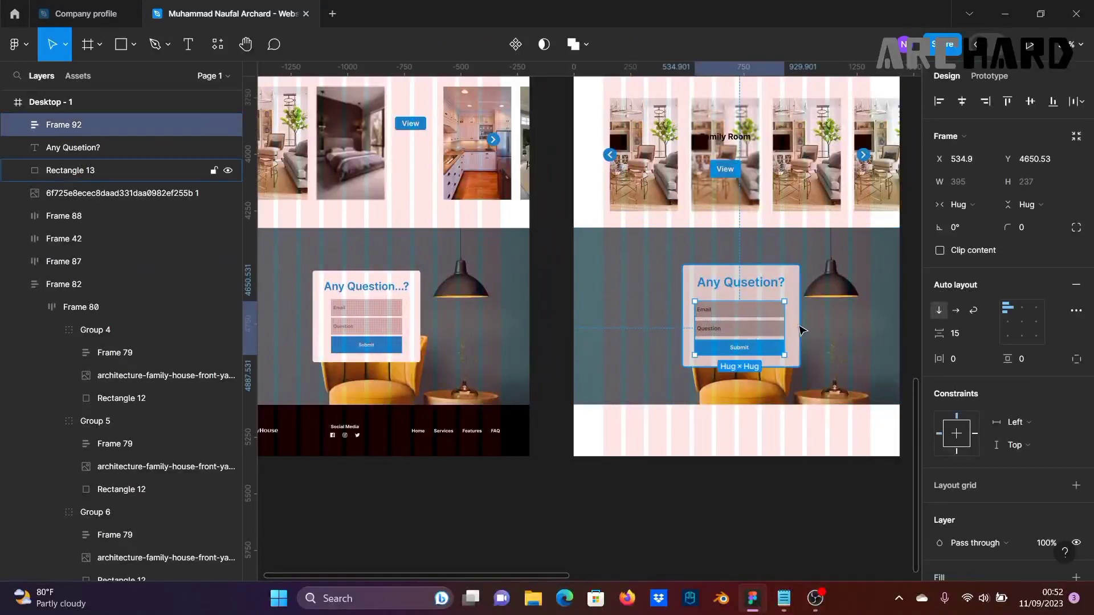
{"action": "left_click", "coordinate": [741, 282], "text": "shift"}
{"action": "left_click", "coordinate": [1076, 285]}
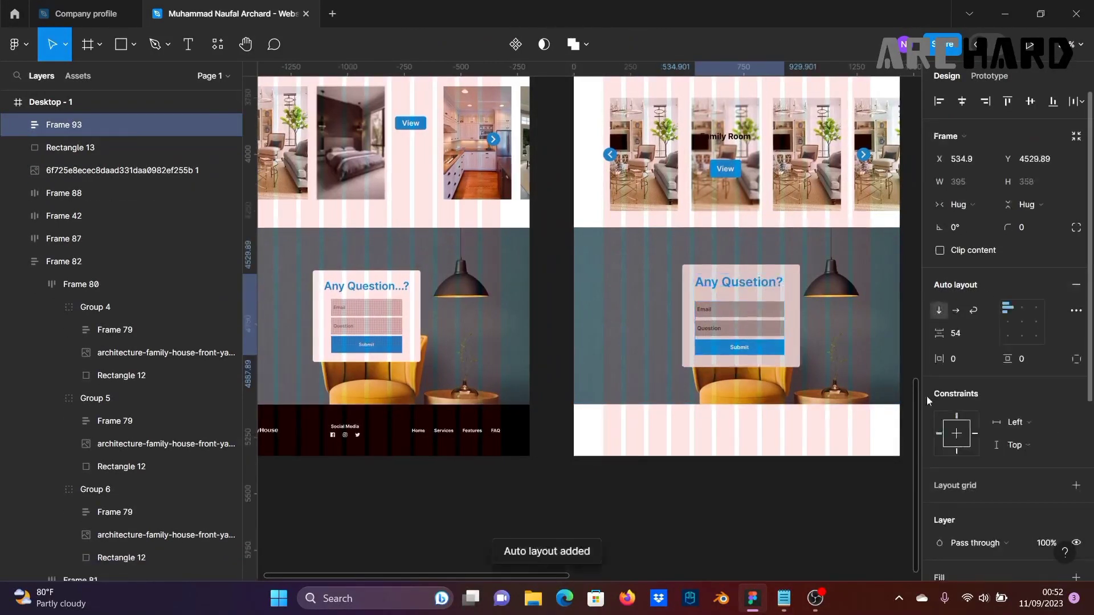
{"action": "left_click", "coordinate": [1025, 327]}
{"action": "left_click", "coordinate": [796, 531]}
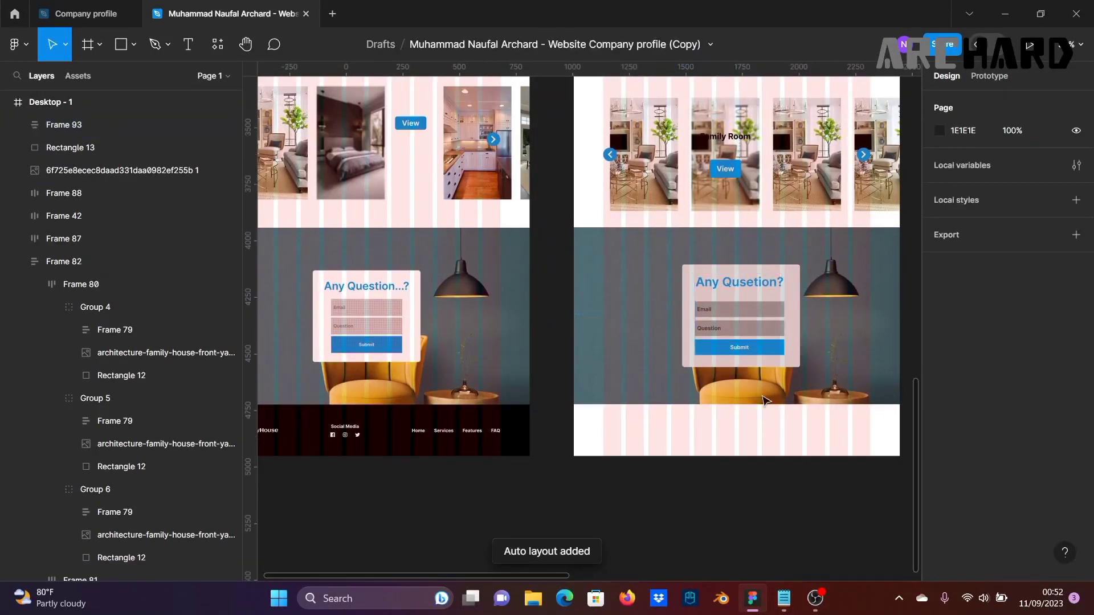
Step: Wrap the background rectangle and the form content together in another auto-layout frame
{"action": "left_click", "coordinate": [756, 342]}
{"action": "left_click", "coordinate": [799, 346], "text": "shift"}
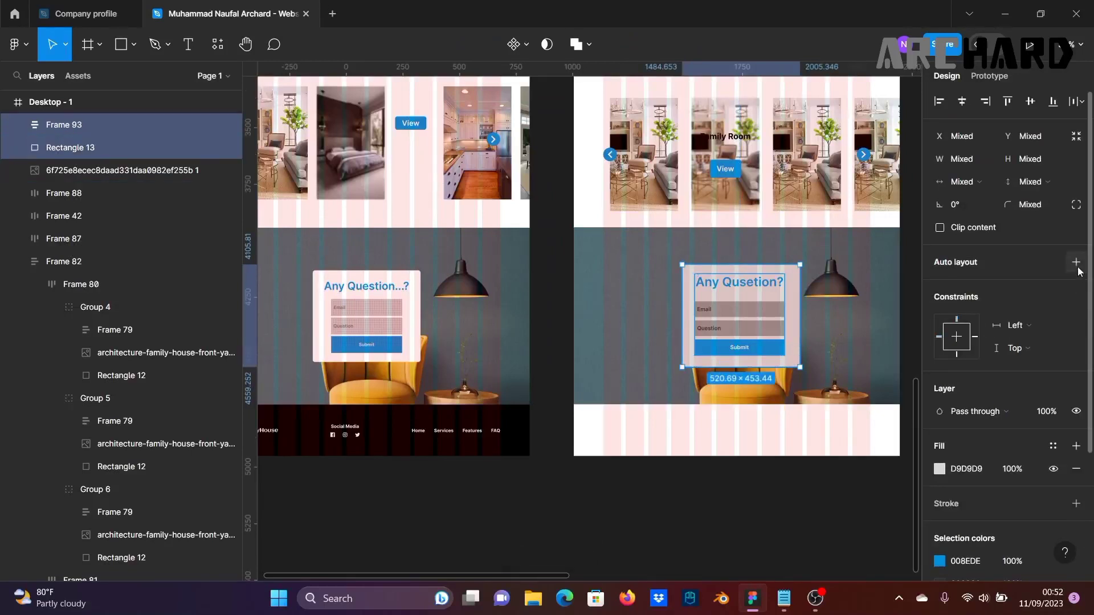
{"action": "left_click", "coordinate": [1076, 264]}
{"action": "double_click", "coordinate": [748, 330]}
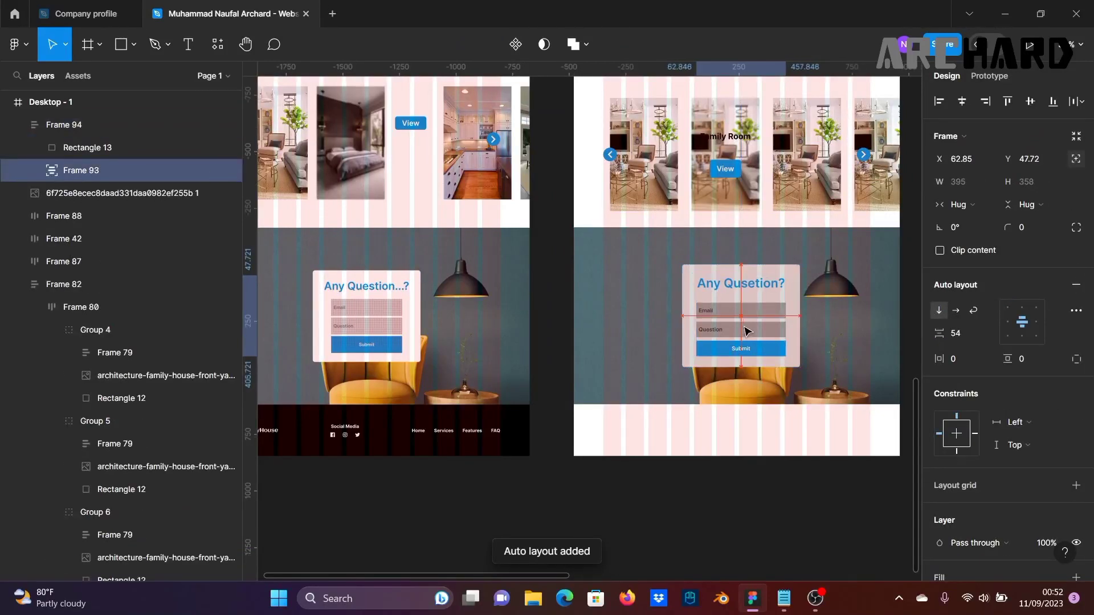
{"action": "left_click", "coordinate": [780, 500]}
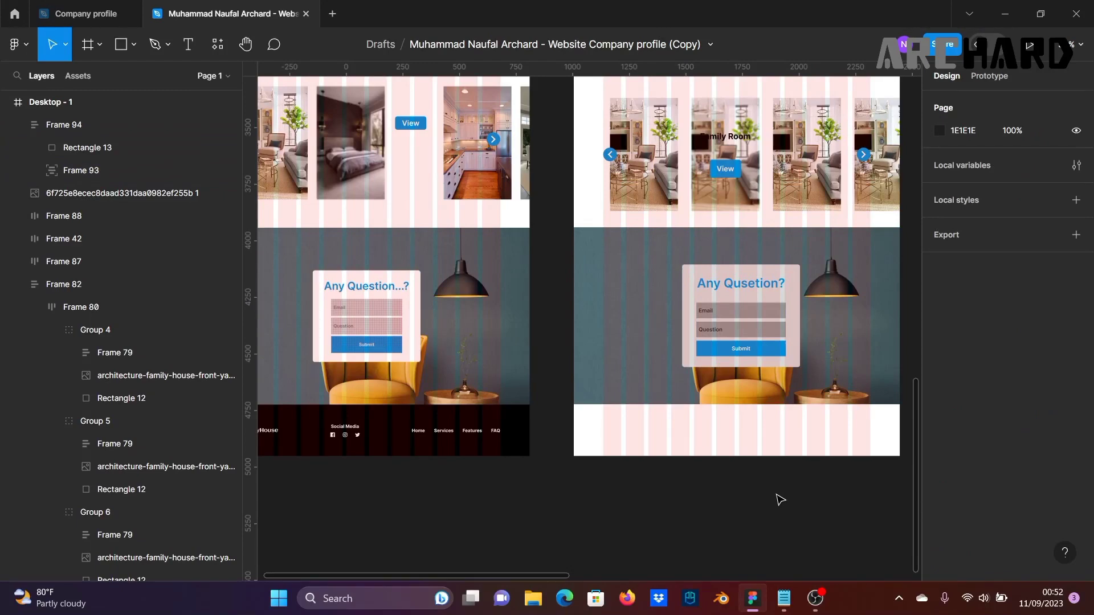
{"action": "scroll", "coordinate": [781, 500], "scroll_direction": "down", "scroll_amount": 3}
{"action": "scroll", "coordinate": [777, 501], "scroll_direction": "down", "scroll_amount": 1}
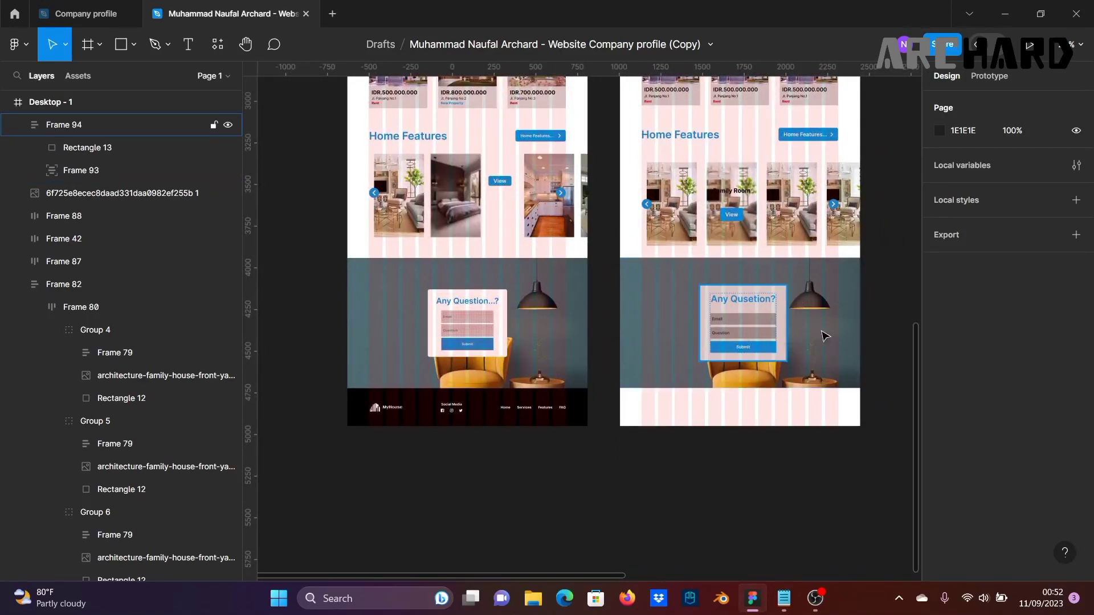
{"action": "scroll", "coordinate": [826, 336], "scroll_direction": "up", "scroll_amount": 3}
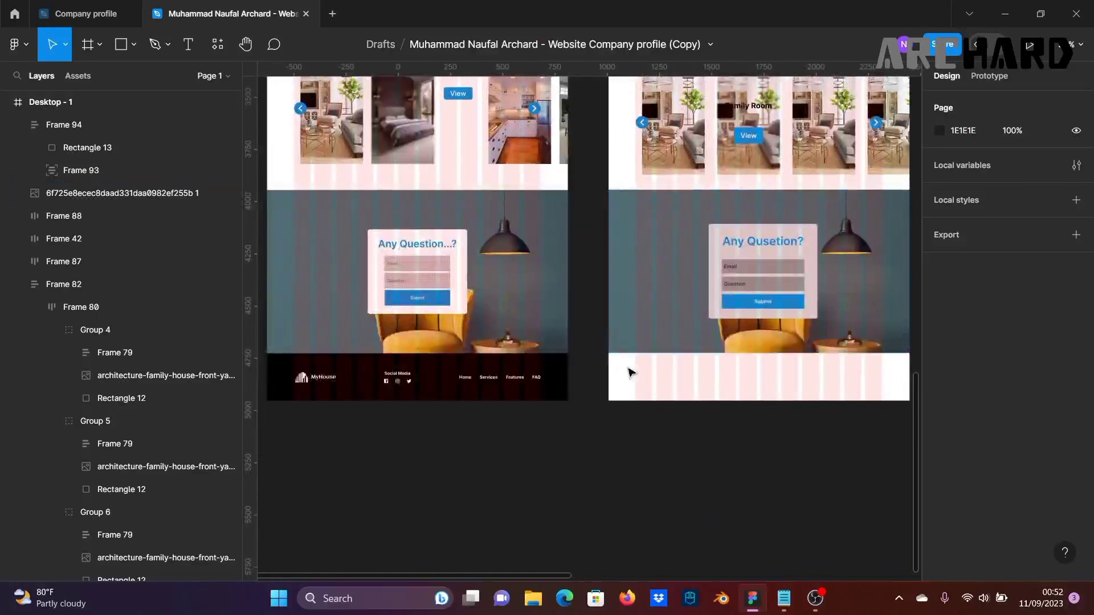
Step: Draw a black rectangle across the second desktop frame's footer area
{"action": "left_click", "coordinate": [118, 49]}
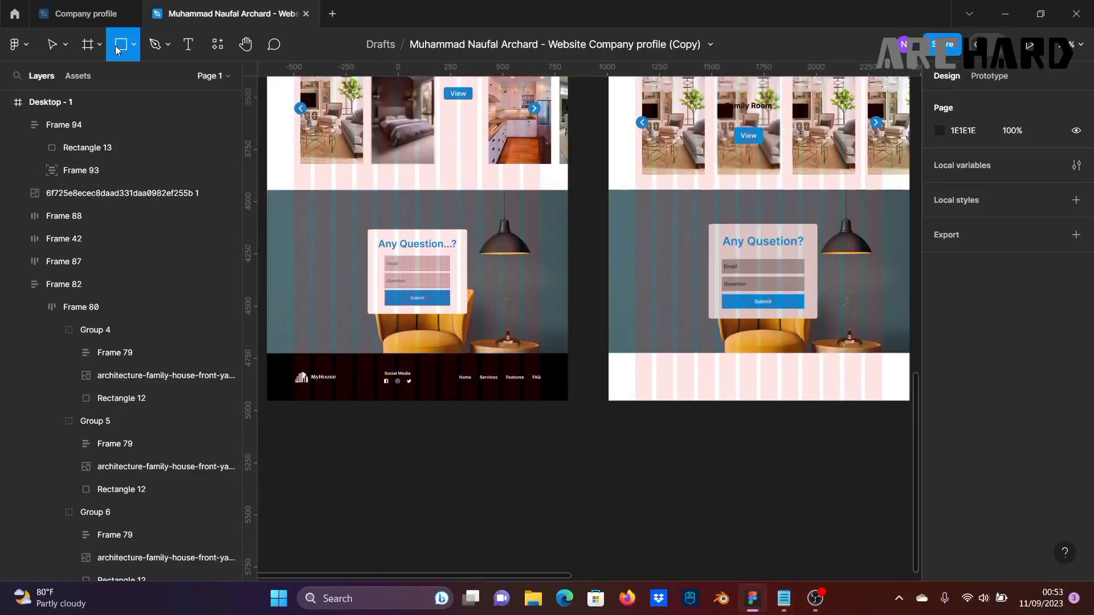
{"action": "left_click_drag", "start_coordinate": [608, 353], "coordinate": [905, 405]}
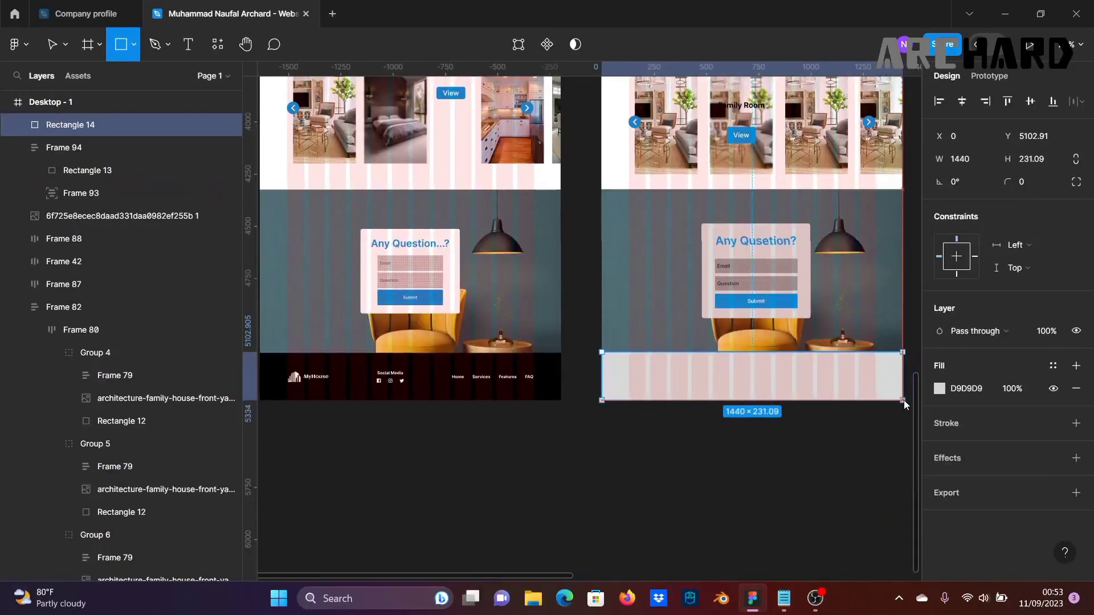
{"action": "left_click", "coordinate": [906, 436]}
{"action": "left_click", "coordinate": [858, 392]}
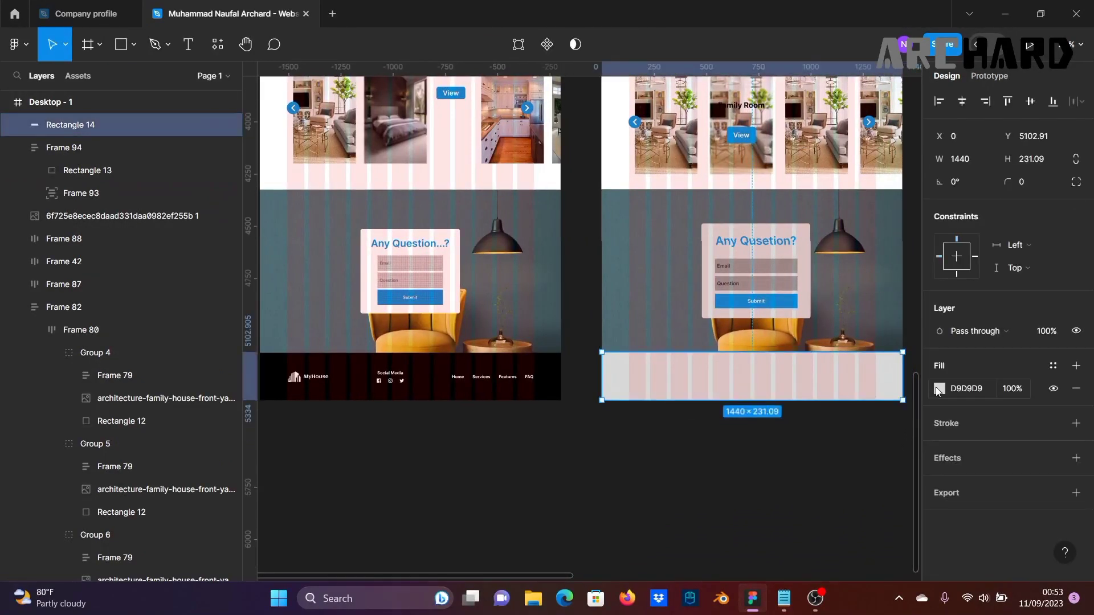
{"action": "left_click", "coordinate": [939, 388]}
{"action": "left_click_drag", "start_coordinate": [865, 329], "coordinate": [540, 535]}
{"action": "left_click", "coordinate": [908, 171]}
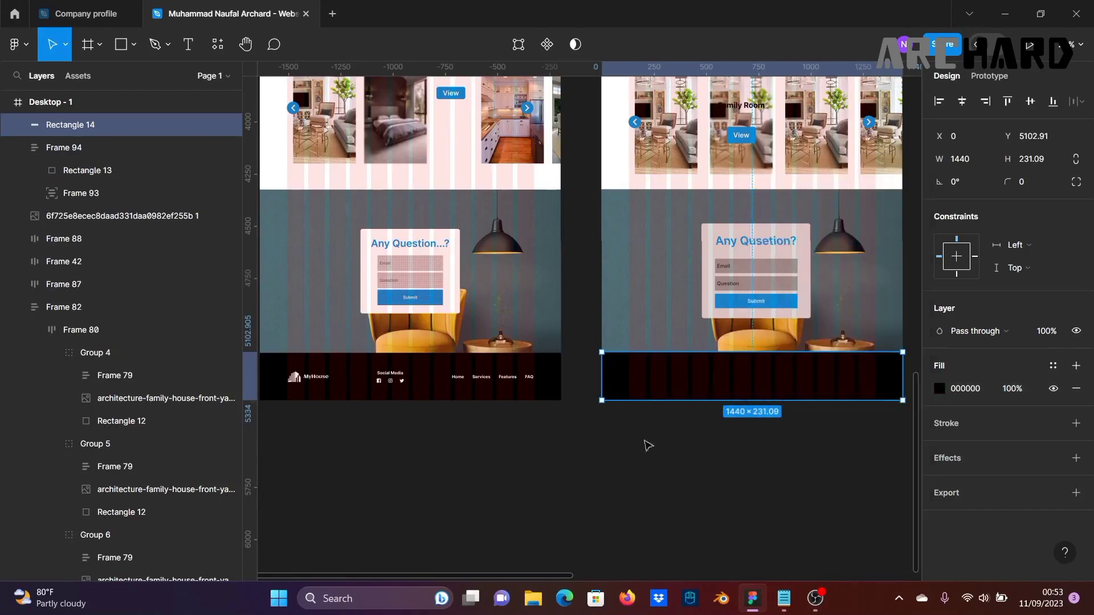
{"action": "left_click", "coordinate": [634, 490]}
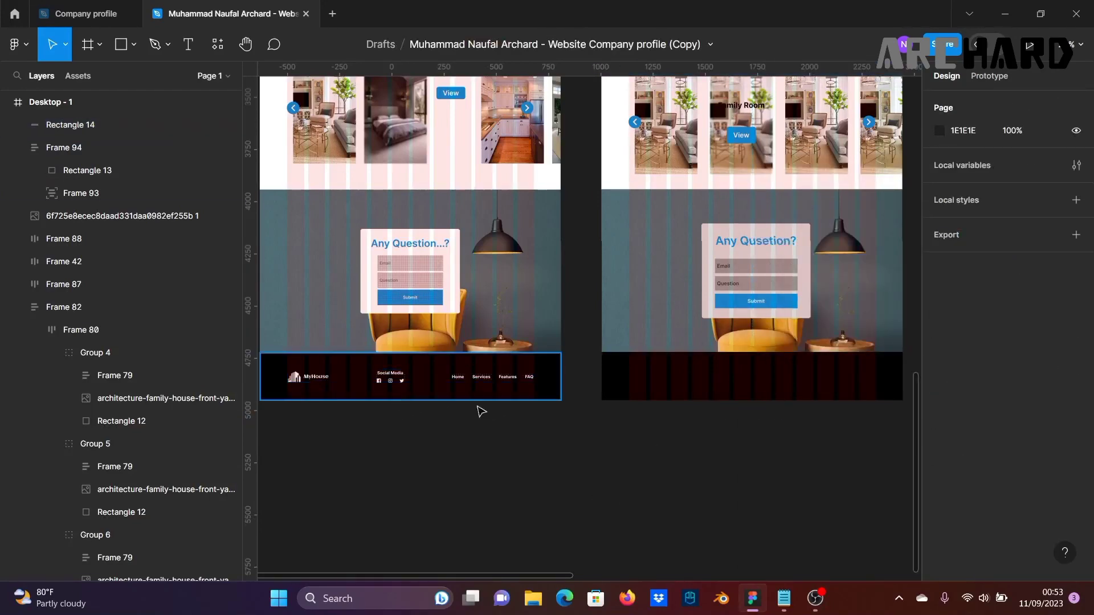
Step: Copy the MyHouse logo from the original footer into the new footer and compare both footers
{"action": "scroll", "coordinate": [397, 473], "scroll_direction": "right", "scroll_amount": 5}
{"action": "scroll", "coordinate": [397, 473], "scroll_direction": "up", "scroll_amount": 2}
{"action": "scroll", "coordinate": [671, 312], "scroll_direction": "up", "scroll_amount": 12}
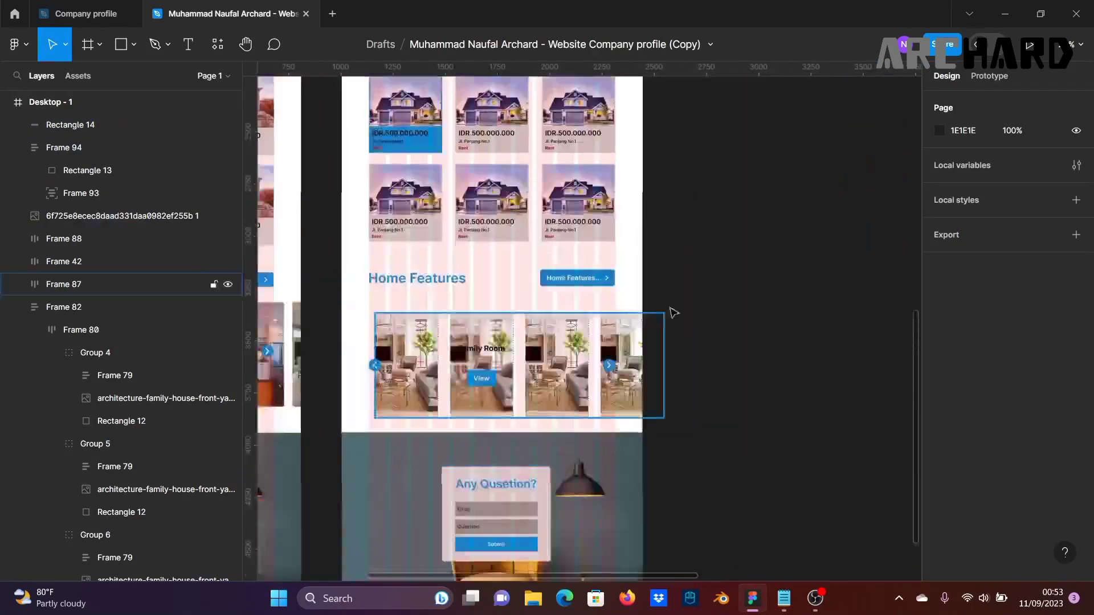
{"action": "scroll", "coordinate": [846, 232], "scroll_direction": "down", "scroll_amount": 10}
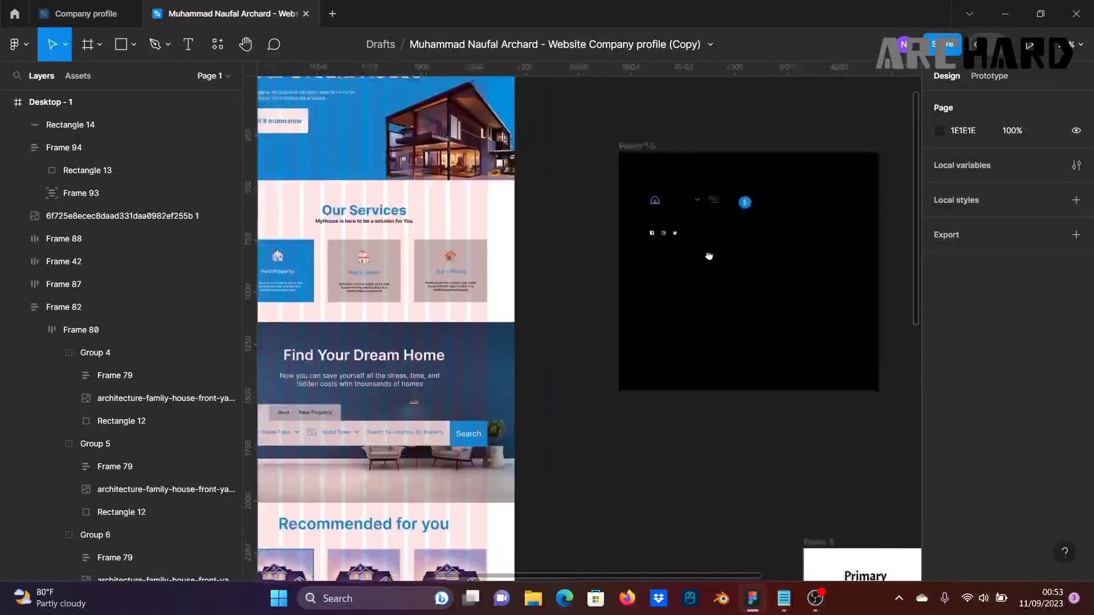
{"action": "scroll", "coordinate": [376, 322], "scroll_direction": "down", "scroll_amount": 4}
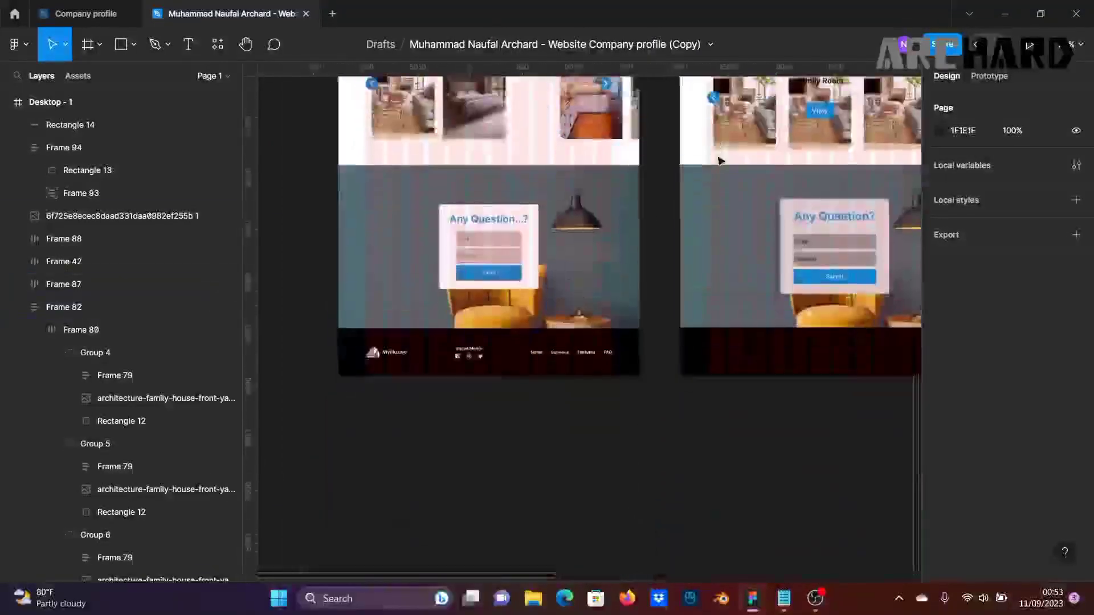
{"action": "double_click", "coordinate": [392, 352]}
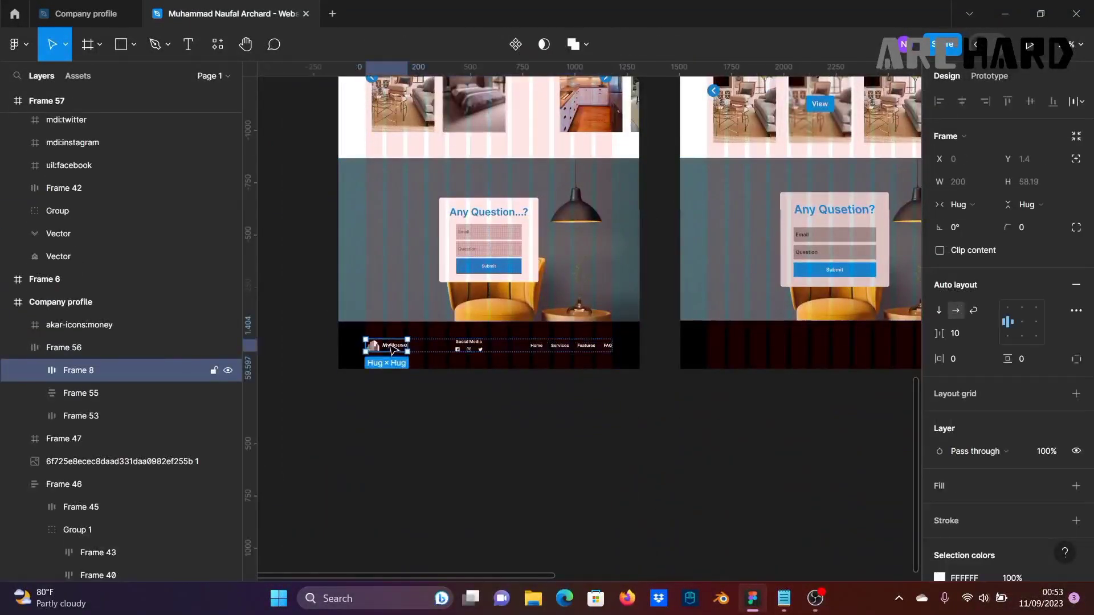
{"action": "left_click_drag", "start_coordinate": [392, 349], "coordinate": [734, 345]}
{"action": "left_click", "coordinate": [727, 415]}
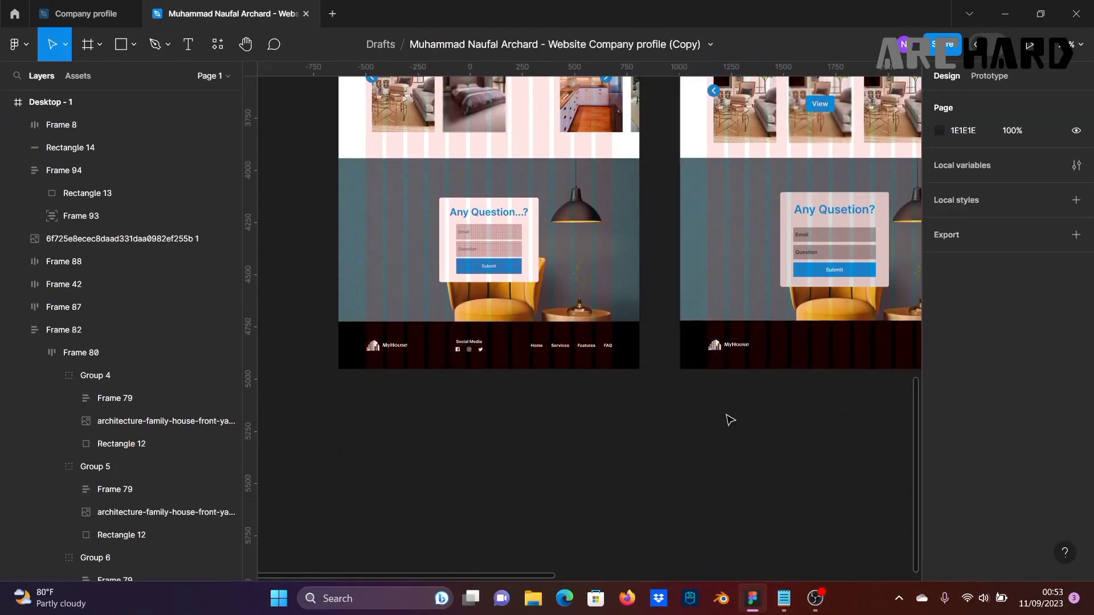
{"action": "left_click_drag", "start_coordinate": [726, 416], "coordinate": [370, 479]}
{"action": "left_click_drag", "start_coordinate": [567, 426], "coordinate": [897, 321]}
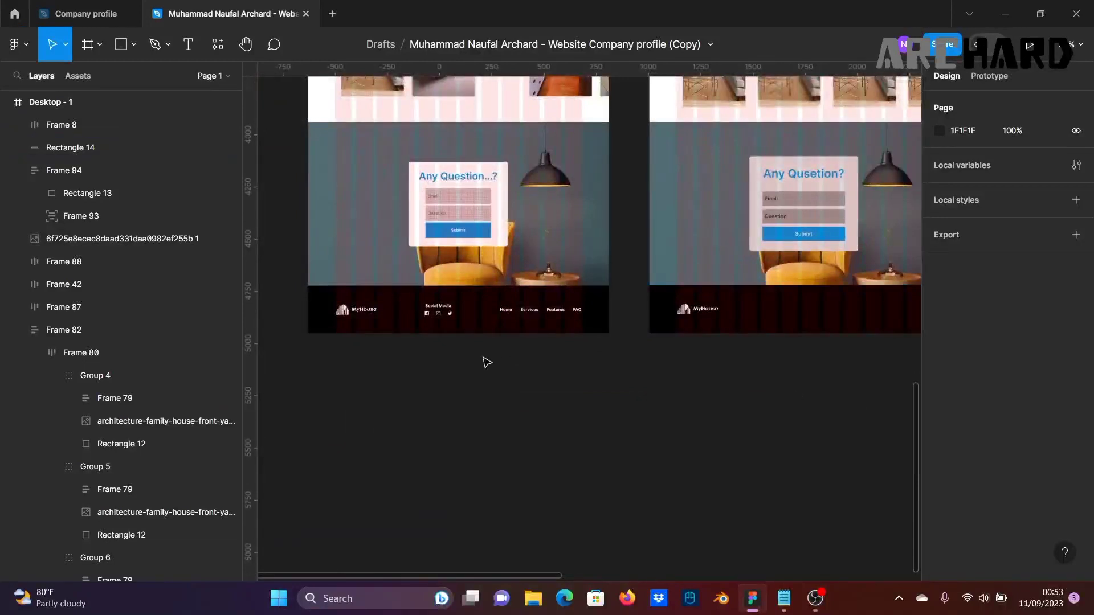
{"action": "scroll", "coordinate": [491, 317], "scroll_direction": "up", "scroll_amount": 2}
Step: Copy the Any Qusetion? heading into the footer and bring it to the front
{"action": "left_click_drag", "start_coordinate": [684, 413], "coordinate": [328, 521]}
{"action": "double_click", "coordinate": [642, 200]}
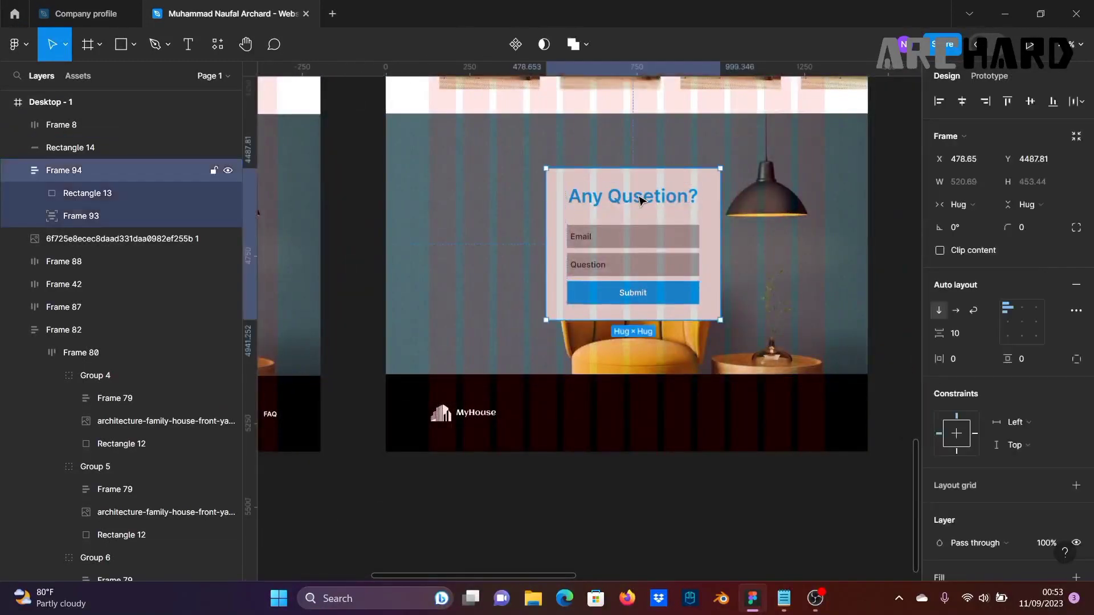
{"action": "double_click", "coordinate": [642, 201]}
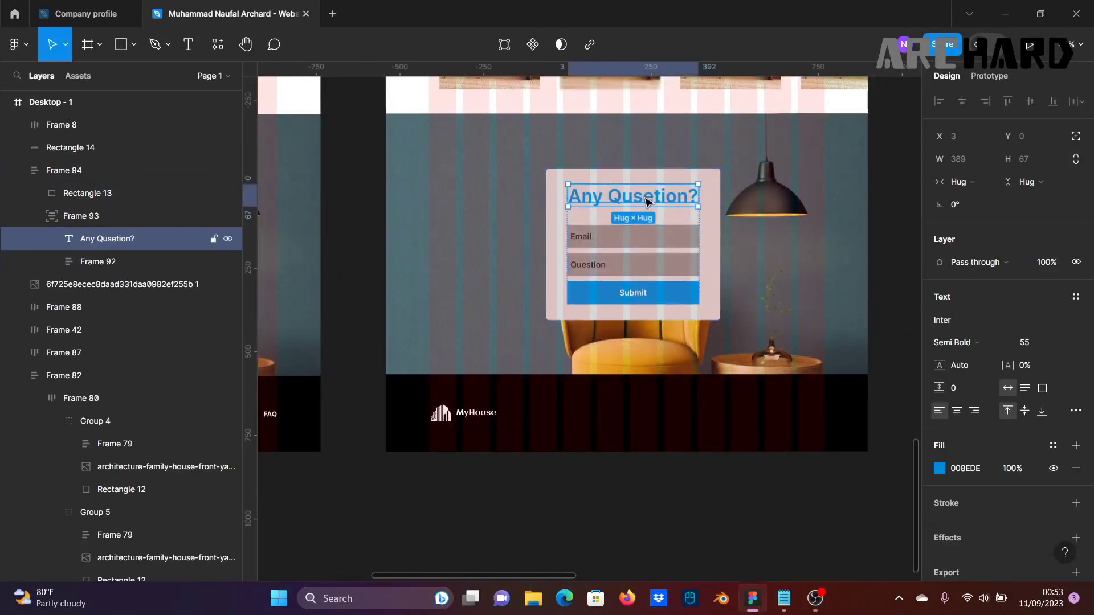
{"action": "left_click_drag", "start_coordinate": [648, 199], "coordinate": [591, 409]}
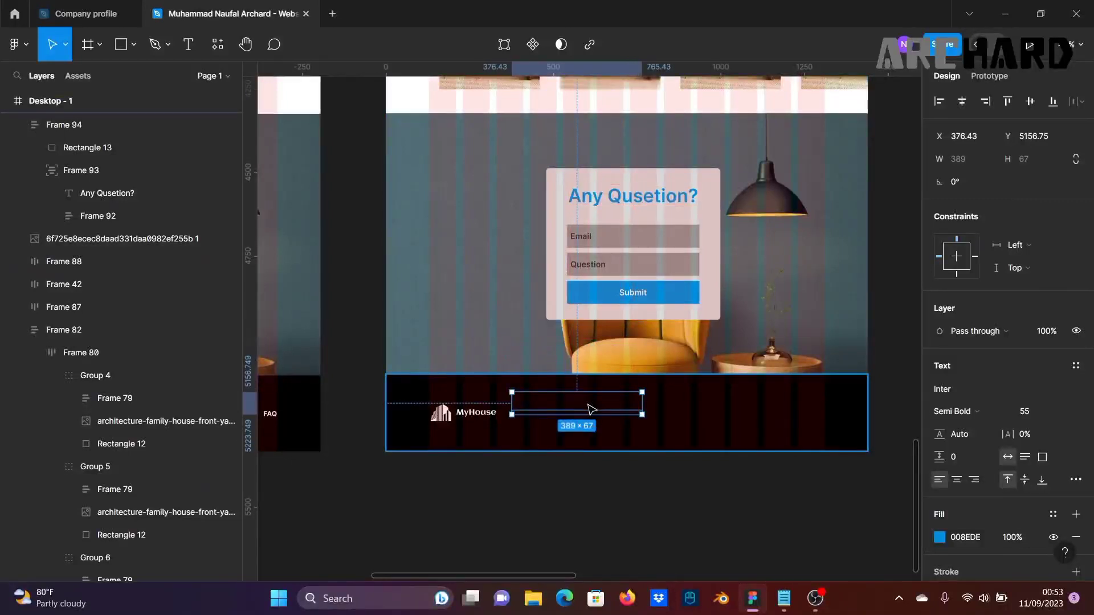
{"action": "right_click", "coordinate": [587, 409]}
{"action": "left_click", "coordinate": [664, 274]}
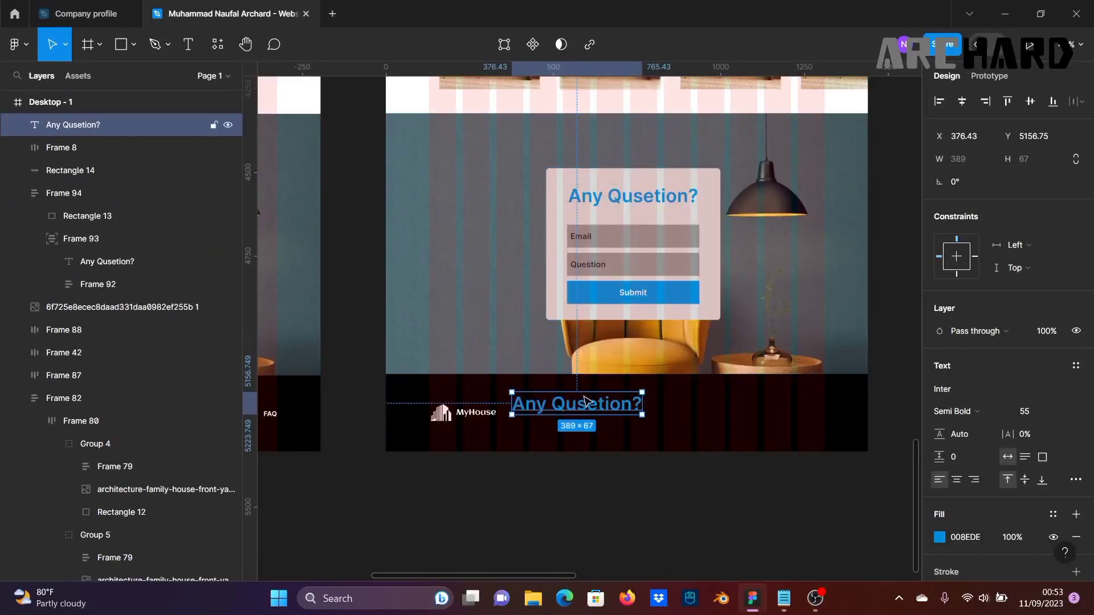
Step: Retype the footer heading as Social Media and make it white (FFFFFF)
{"action": "double_click", "coordinate": [585, 402]}
{"action": "type", "text": "Social Media"}
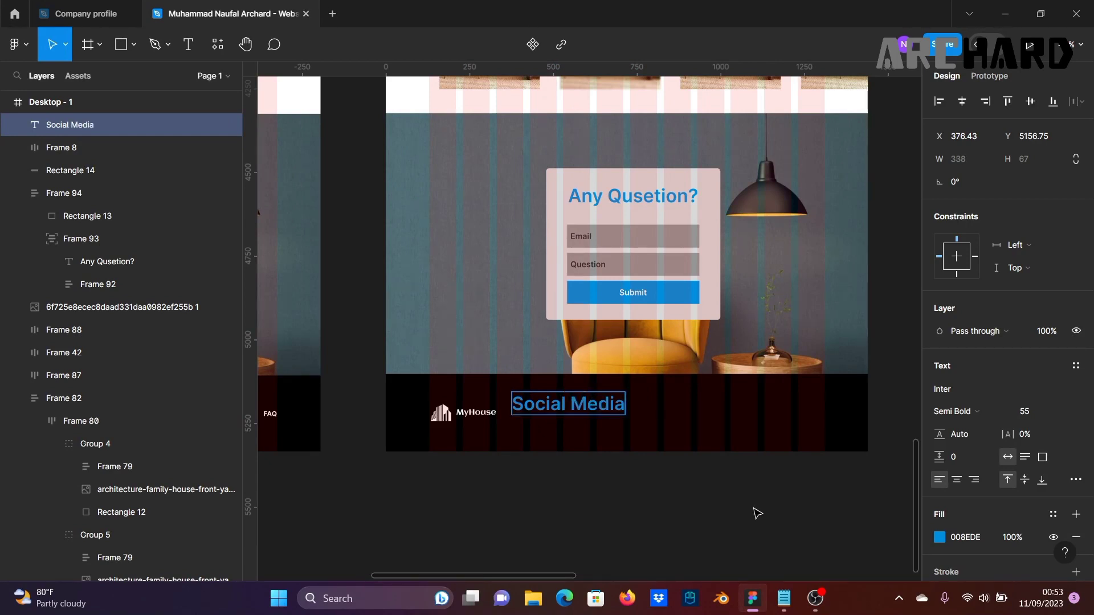
{"action": "left_click", "coordinate": [938, 539]}
{"action": "left_click_drag", "start_coordinate": [795, 359], "coordinate": [642, 158]}
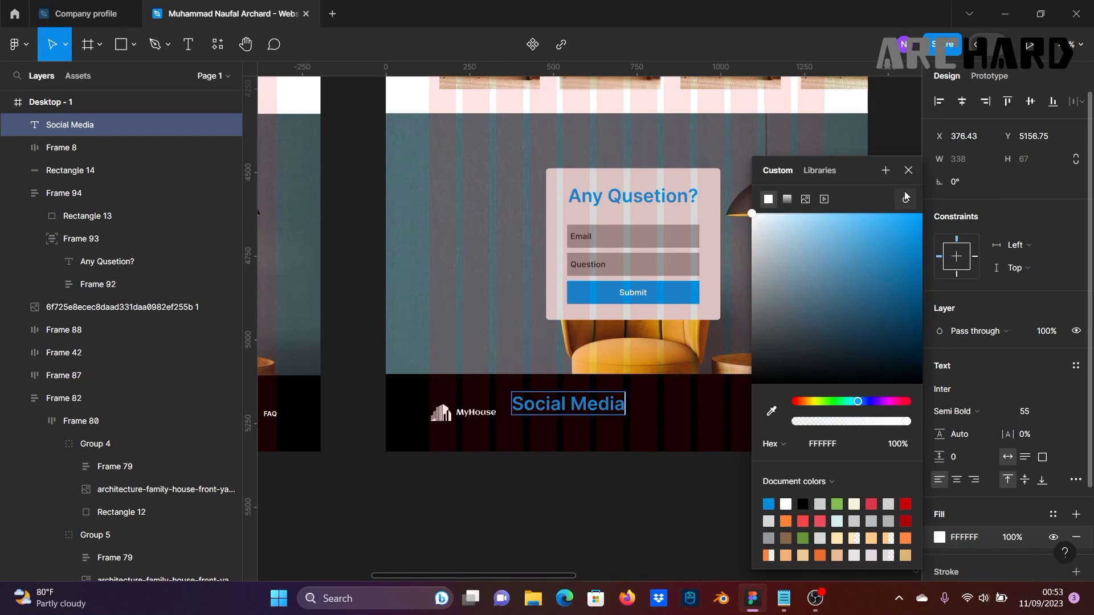
{"action": "key", "text": "ctrl+z"}
{"action": "key", "text": "ctrl+shift+z"}
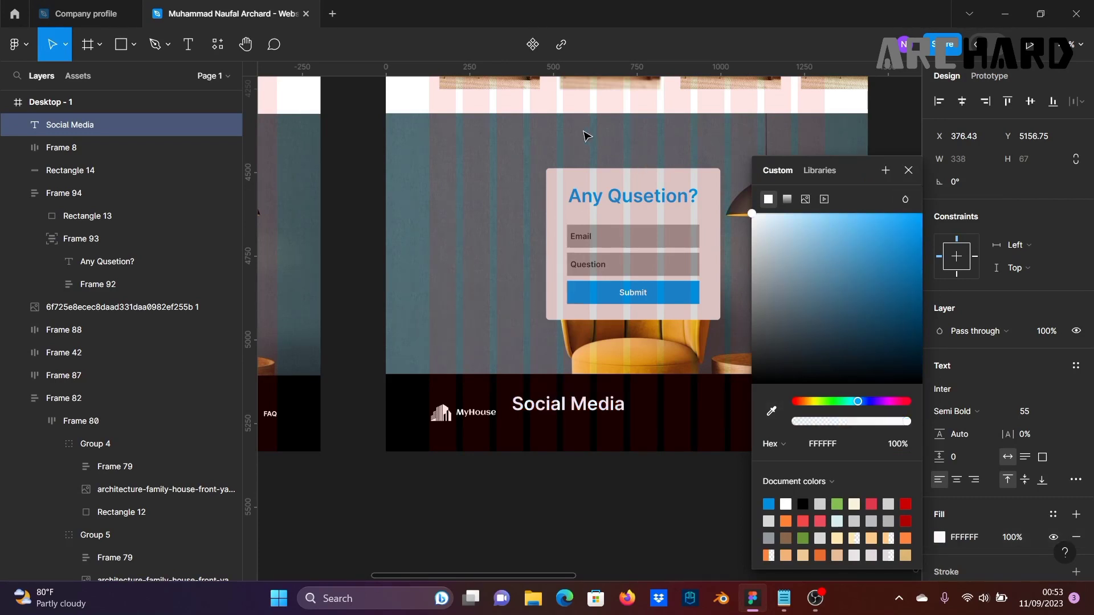
{"action": "left_click", "coordinate": [909, 170]}
Step: Set the Social Media heading's font size to 20, matching the original footer
{"action": "scroll", "coordinate": [661, 504], "scroll_direction": "left", "scroll_amount": 5}
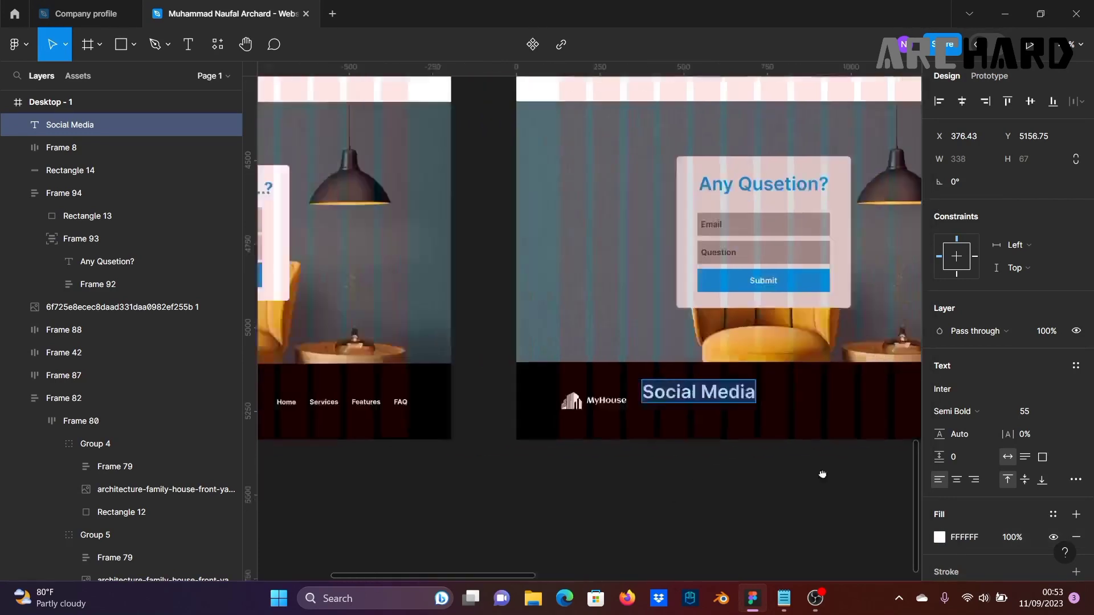
{"action": "left_click", "coordinate": [1061, 411]}
{"action": "left_click", "coordinate": [1063, 372]}
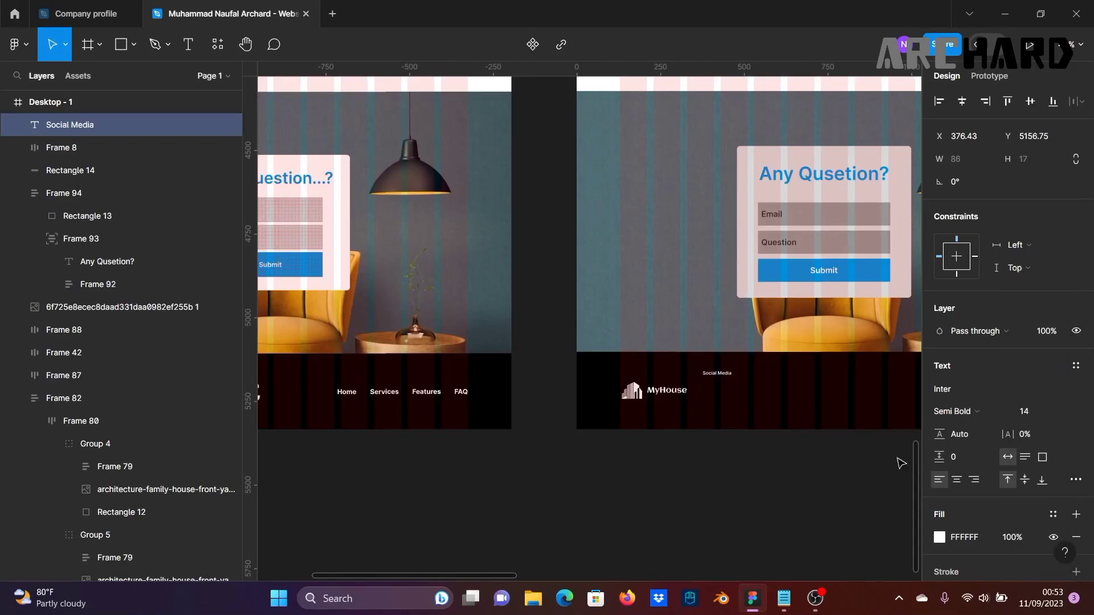
{"action": "scroll", "coordinate": [793, 496], "scroll_direction": "left", "scroll_amount": 2}
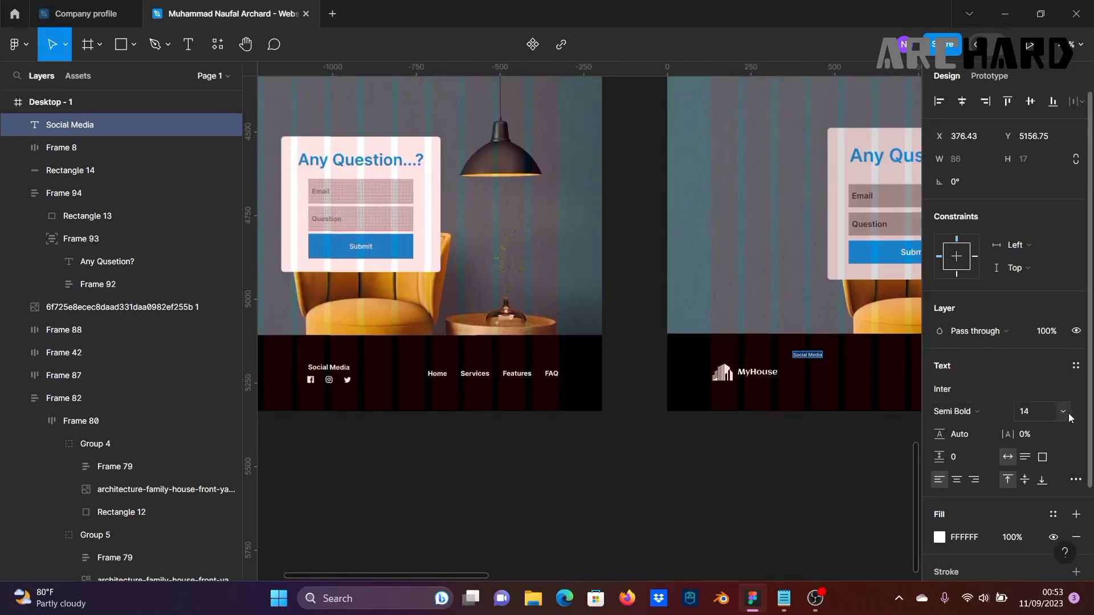
{"action": "left_click", "coordinate": [1064, 412]}
{"action": "left_click", "coordinate": [1051, 428]}
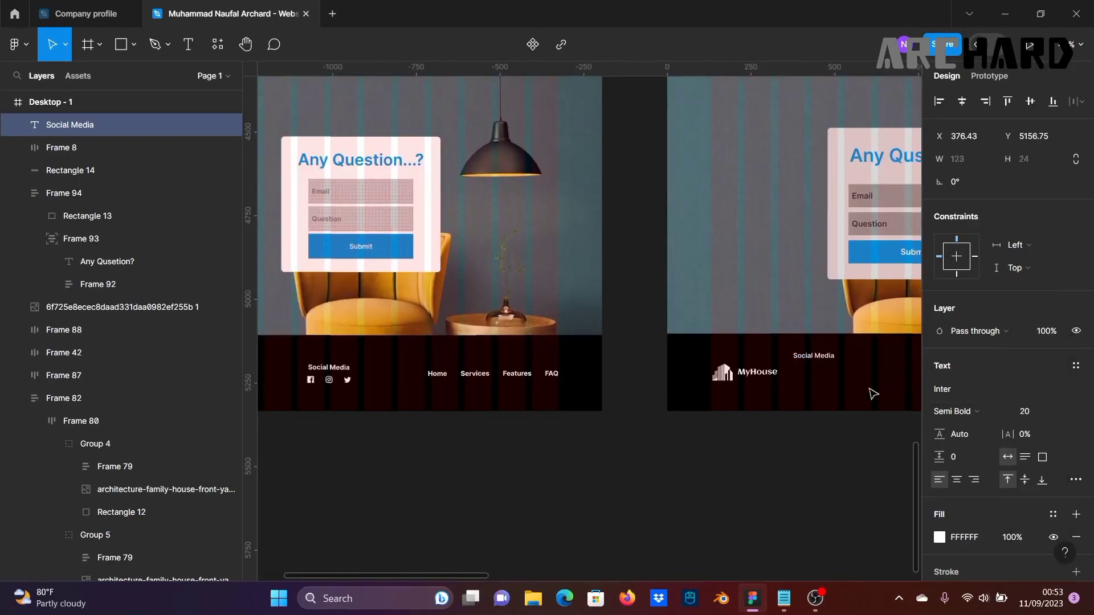
{"action": "left_click", "coordinate": [329, 368]}
{"action": "left_click", "coordinate": [505, 489]}
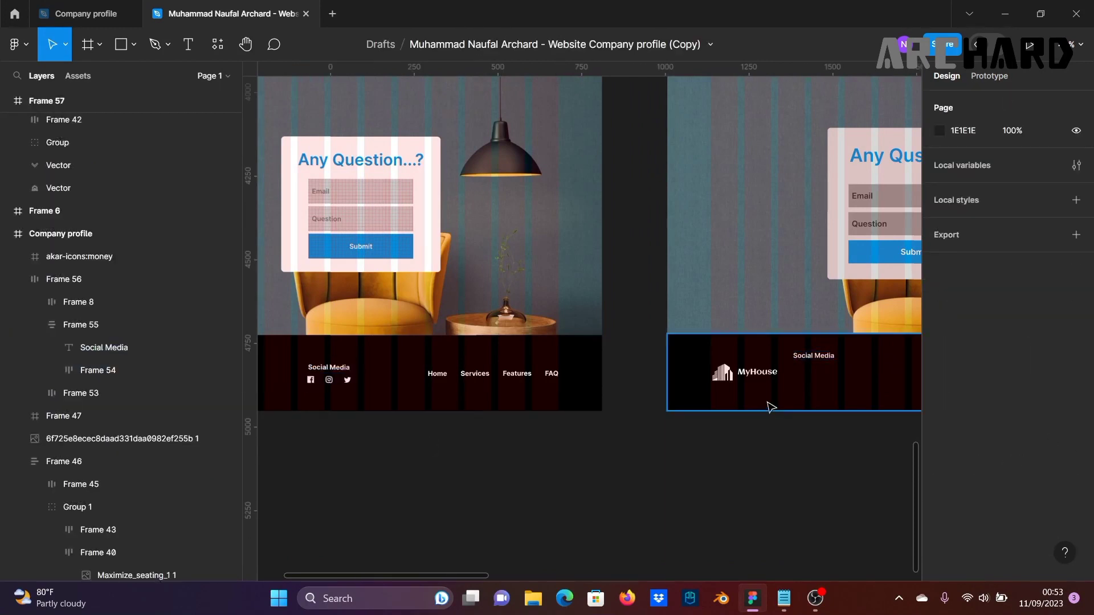
Step: Line up the Social Media heading level with the MyHouse logo in the new footer
{"action": "left_click_drag", "start_coordinate": [825, 361], "coordinate": [860, 375]}
{"action": "left_click", "coordinate": [765, 478]}
{"action": "scroll", "coordinate": [643, 475], "scroll_direction": "down", "scroll_amount": 3}
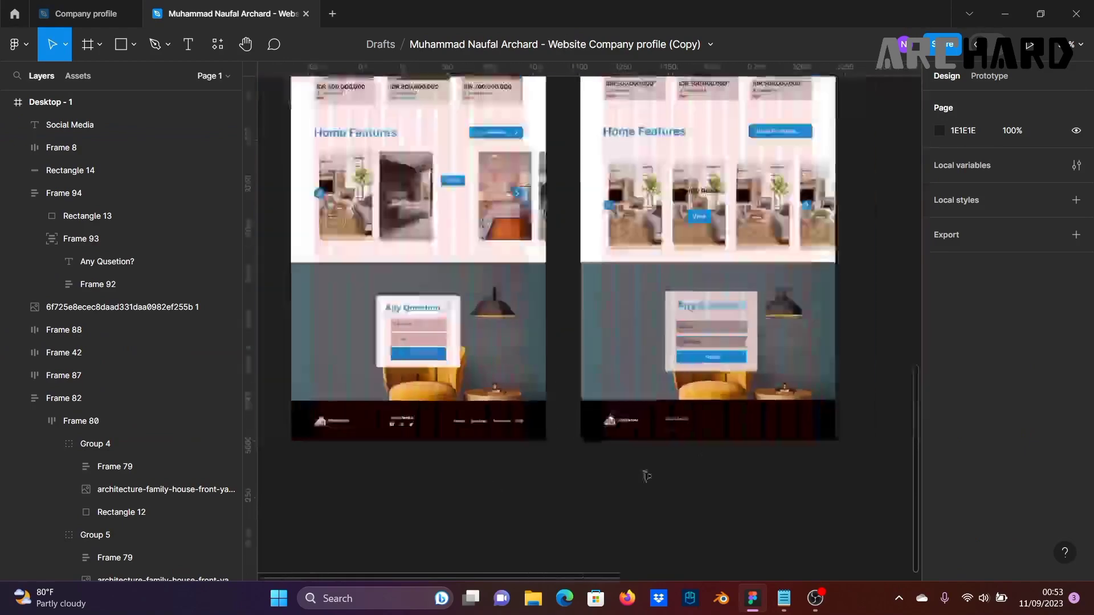
{"action": "left_click_drag", "start_coordinate": [805, 378], "coordinate": [574, 494]}
{"action": "scroll", "coordinate": [761, 337], "scroll_direction": "up", "scroll_amount": 3}
{"action": "scroll", "coordinate": [762, 341], "scroll_direction": "up", "scroll_amount": 3}
{"action": "scroll", "coordinate": [762, 373], "scroll_direction": "down", "scroll_amount": 3}
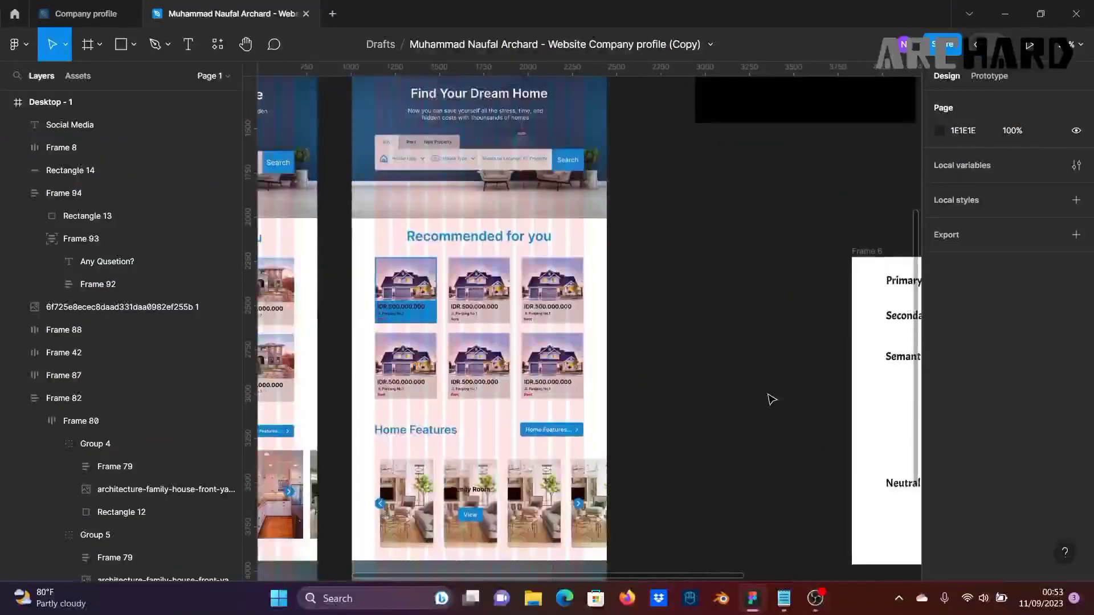
{"action": "scroll", "coordinate": [769, 395], "scroll_direction": "up", "scroll_amount": 5}
Step: Select and copy the Facebook, Instagram and Twitter icons from Frame 57
{"action": "left_click_drag", "start_coordinate": [716, 291], "coordinate": [760, 317]}
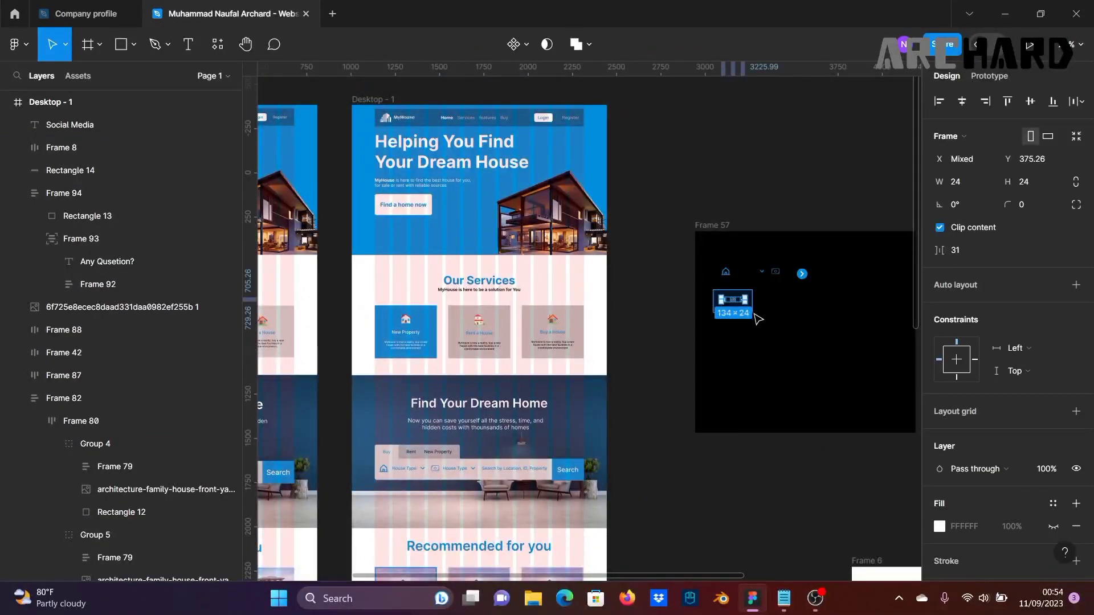
{"action": "scroll", "coordinate": [705, 460], "scroll_direction": "down", "scroll_amount": 1}
{"action": "scroll", "coordinate": [705, 460], "scroll_direction": "down", "scroll_amount": 10}
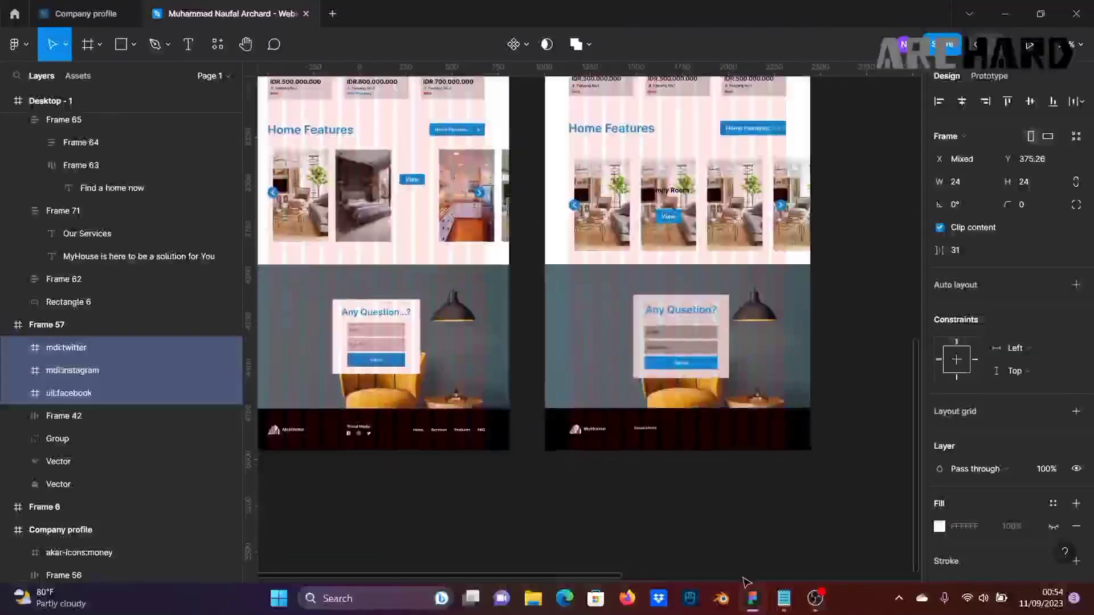
{"action": "scroll", "coordinate": [637, 396], "scroll_direction": "up", "scroll_amount": 4}
Step: Paste the three social icons into the new footer and place them under Social Media
{"action": "left_click", "coordinate": [613, 274]}
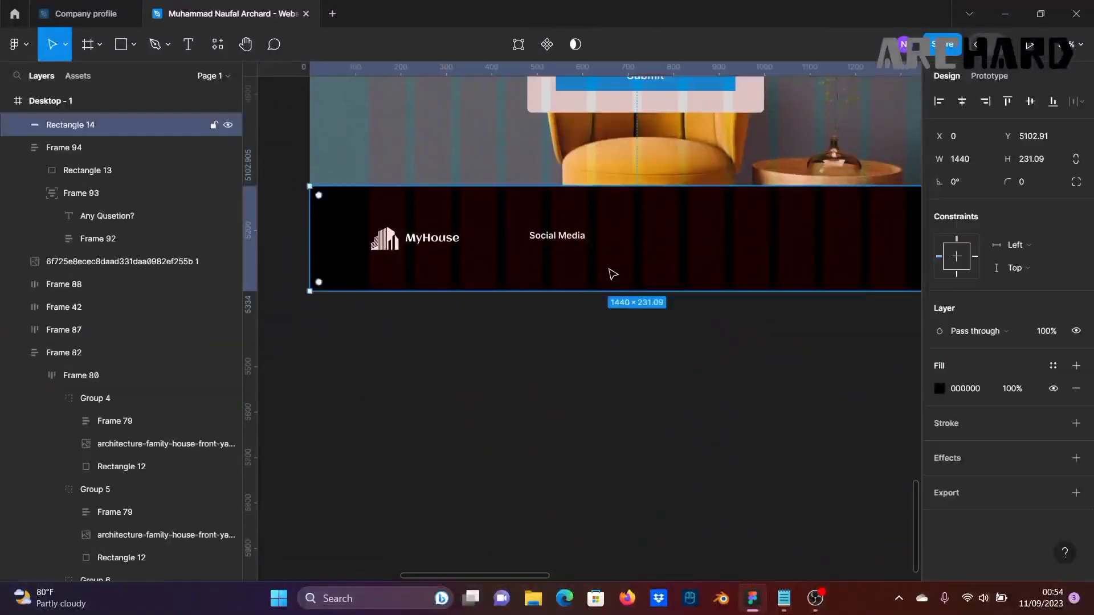
{"action": "key", "text": "ctrl+v"}
{"action": "left_click_drag", "start_coordinate": [588, 326], "coordinate": [572, 268]}
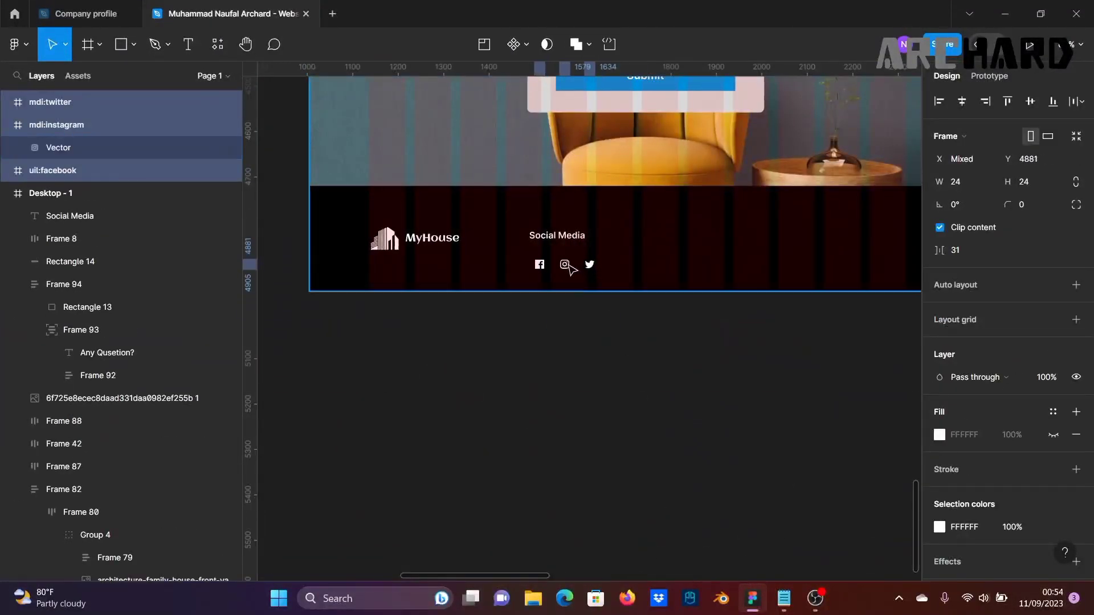
{"action": "left_click", "coordinate": [584, 342]}
{"action": "scroll", "coordinate": [583, 342], "scroll_direction": "down", "scroll_amount": 1}
{"action": "scroll", "coordinate": [584, 342], "scroll_direction": "down", "scroll_amount": 5}
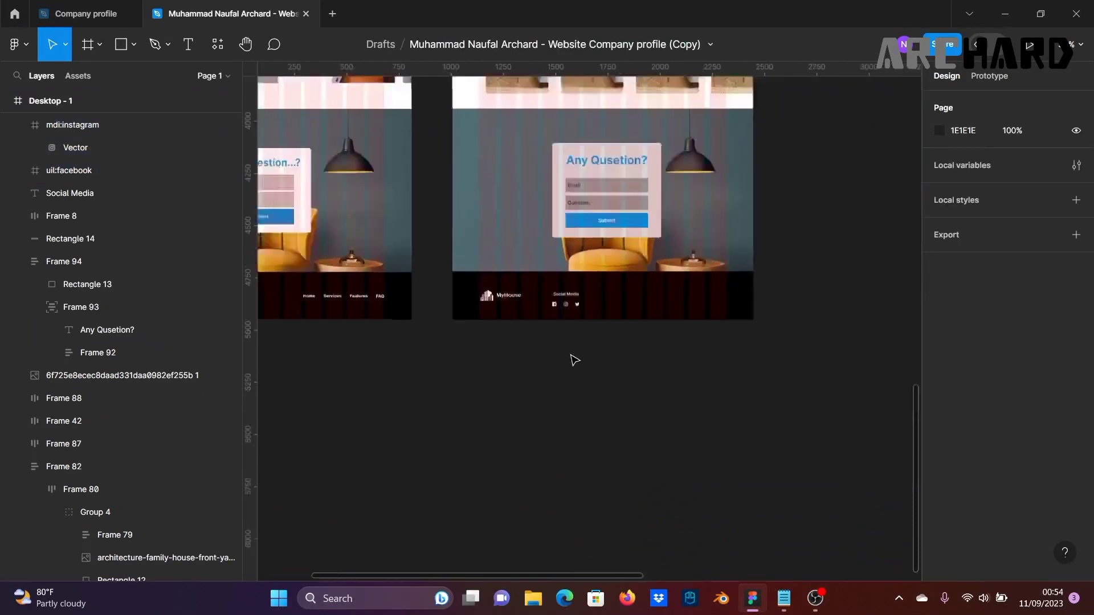
{"action": "scroll", "coordinate": [569, 314], "scroll_direction": "up", "scroll_amount": 5}
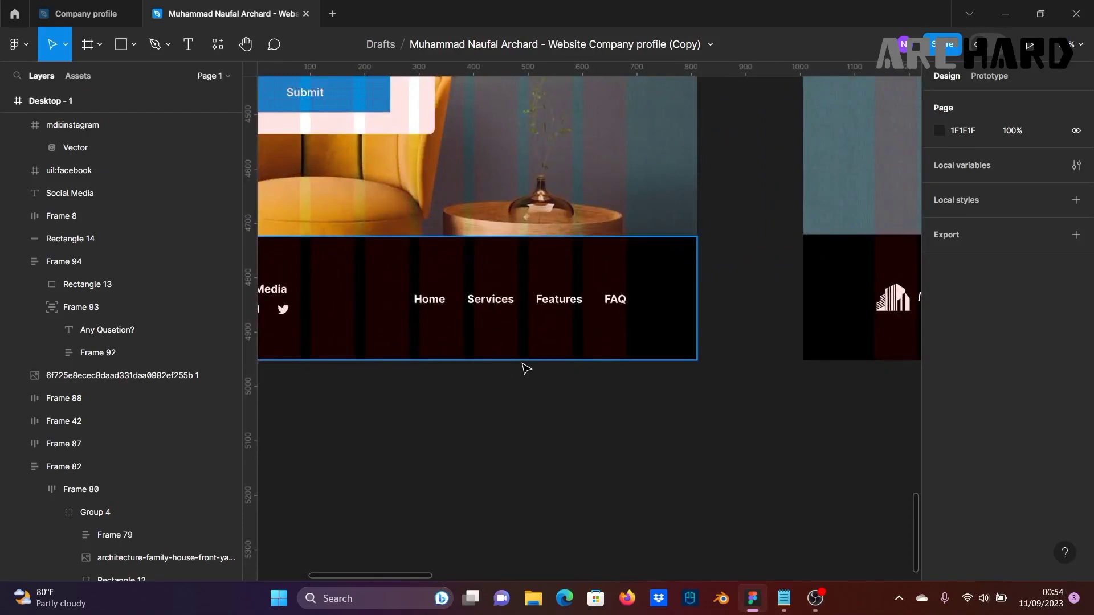
{"action": "scroll", "coordinate": [720, 431], "scroll_direction": "down", "scroll_amount": 2}
{"action": "left_click_drag", "start_coordinate": [727, 449], "coordinate": [57, 370]}
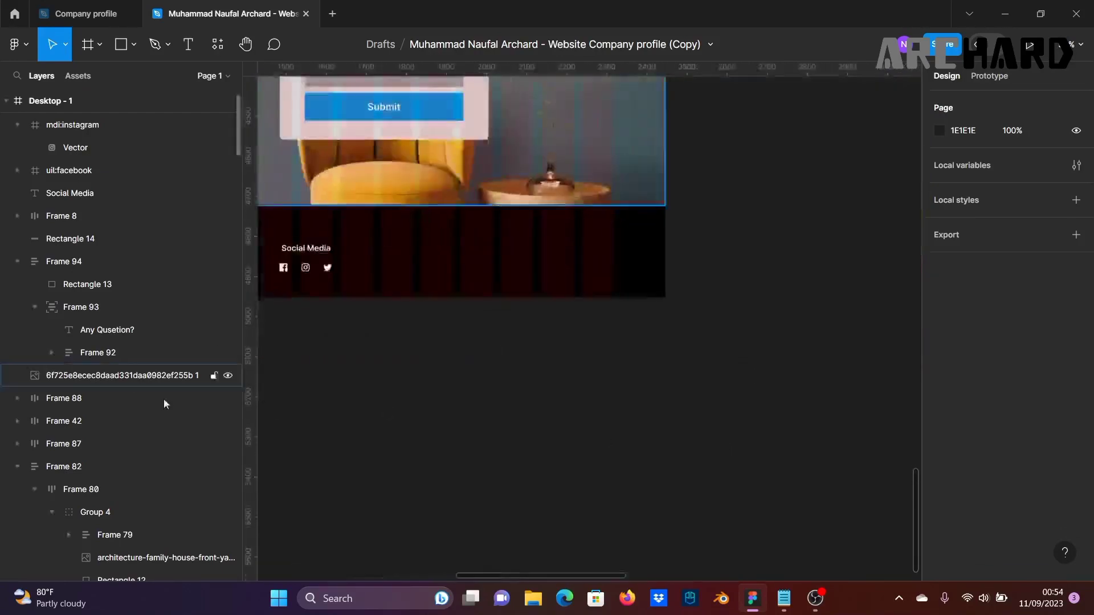
{"action": "scroll", "coordinate": [268, 402], "scroll_direction": "down", "scroll_amount": 1}
{"action": "left_click_drag", "start_coordinate": [281, 402], "coordinate": [468, 386]}
Step: Duplicate the Social Media text into Home and Services links on the footer's right
{"action": "left_click", "coordinate": [494, 255]}
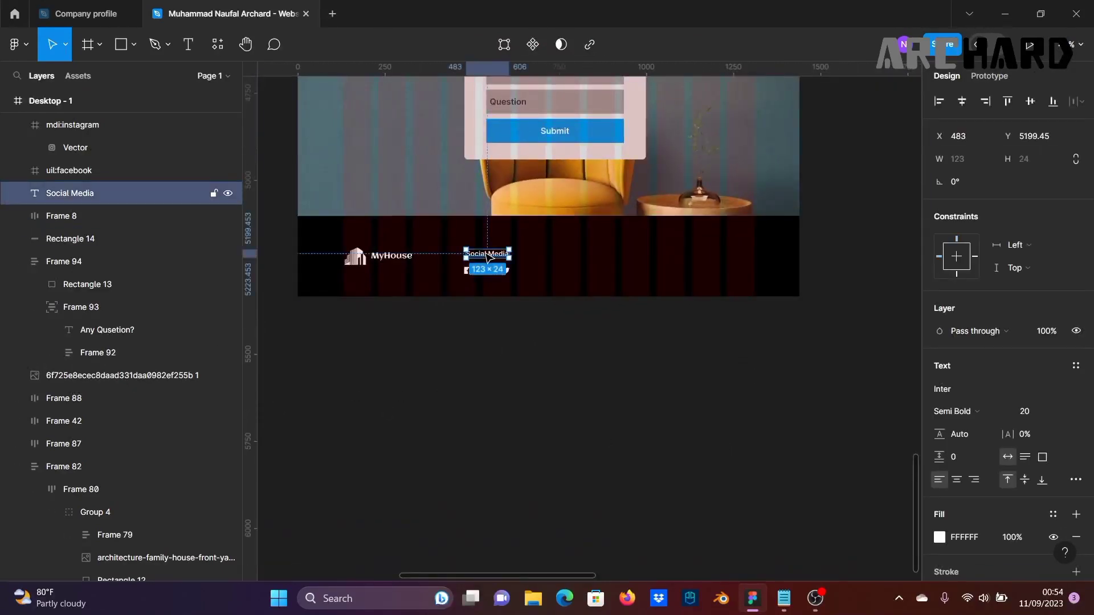
{"action": "left_click_drag", "start_coordinate": [493, 254], "coordinate": [631, 261]}
{"action": "double_click", "coordinate": [627, 257]}
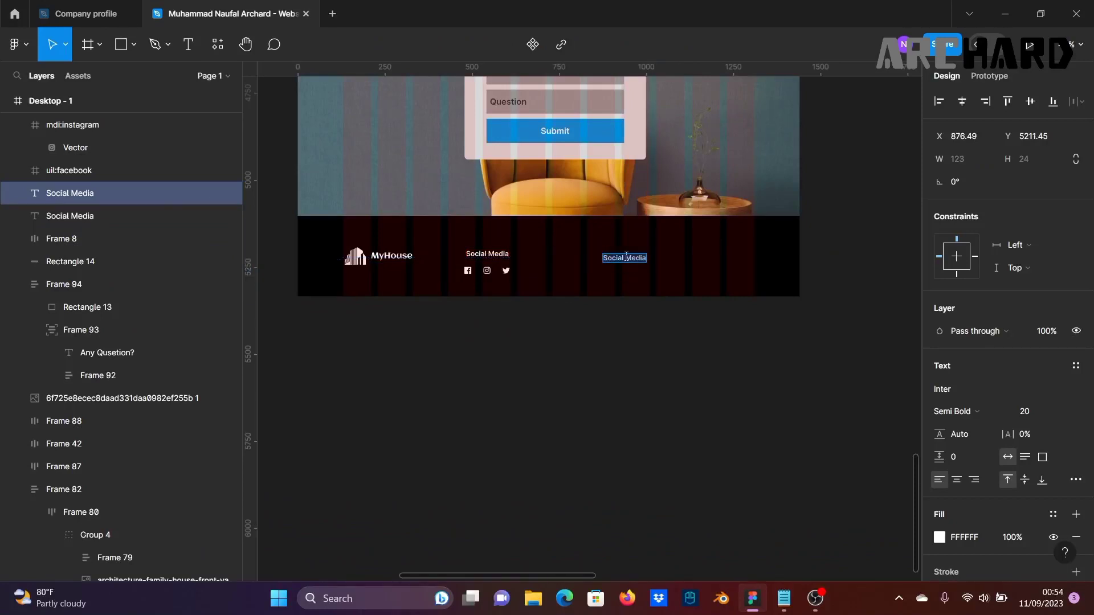
{"action": "type", "text": "Home"}
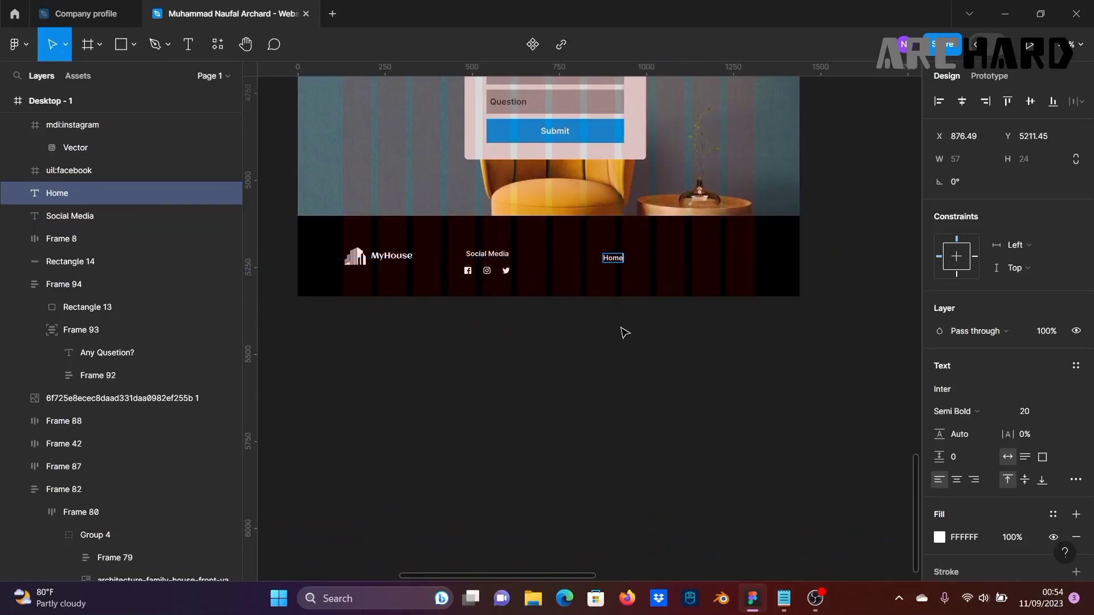
{"action": "key", "text": "Escape"}
{"action": "left_click_drag", "start_coordinate": [615, 261], "coordinate": [663, 266]}
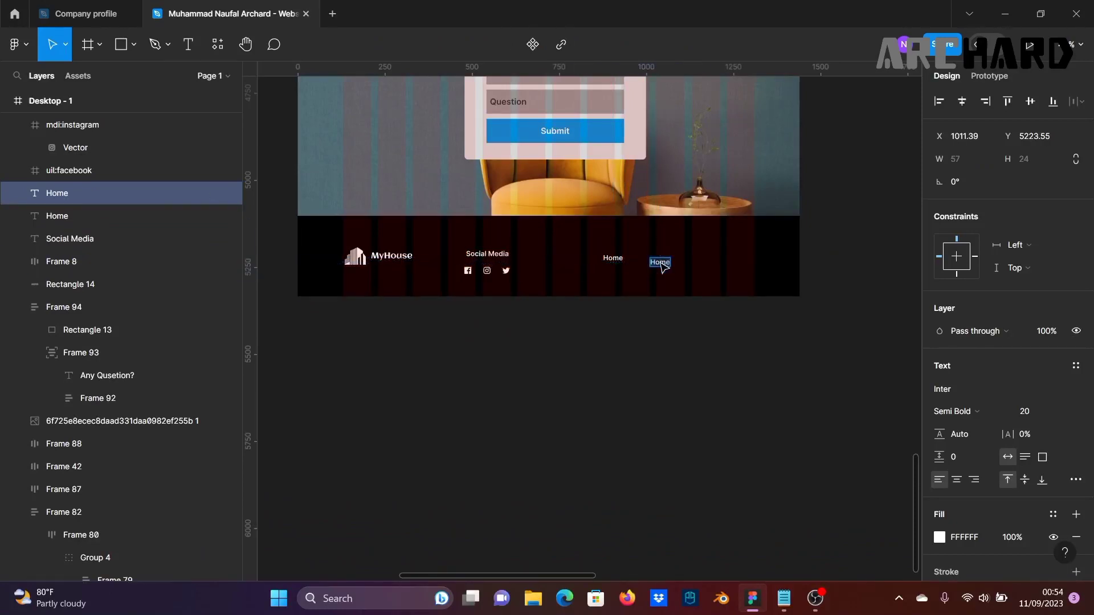
{"action": "scroll", "coordinate": [617, 390], "scroll_direction": "left", "scroll_amount": 5}
{"action": "scroll", "coordinate": [815, 396], "scroll_direction": "down", "scroll_amount": 1}
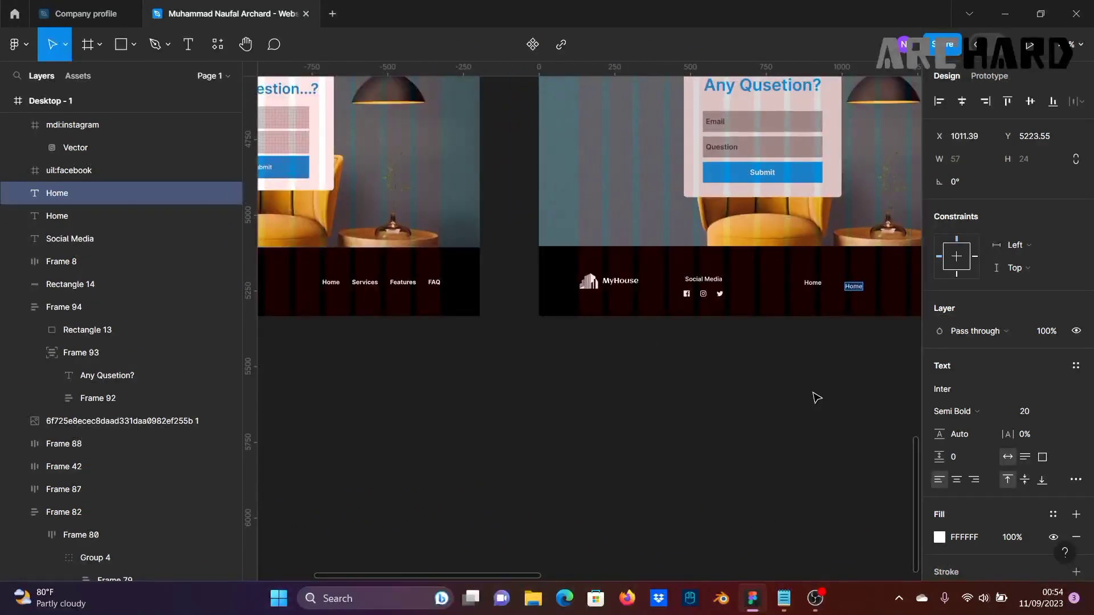
{"action": "type", "text": "Services"}
{"action": "key", "text": "Escape"}
Step: Add Features and FAQ links to the right of Services
{"action": "scroll", "coordinate": [865, 393], "scroll_direction": "right", "scroll_amount": 3}
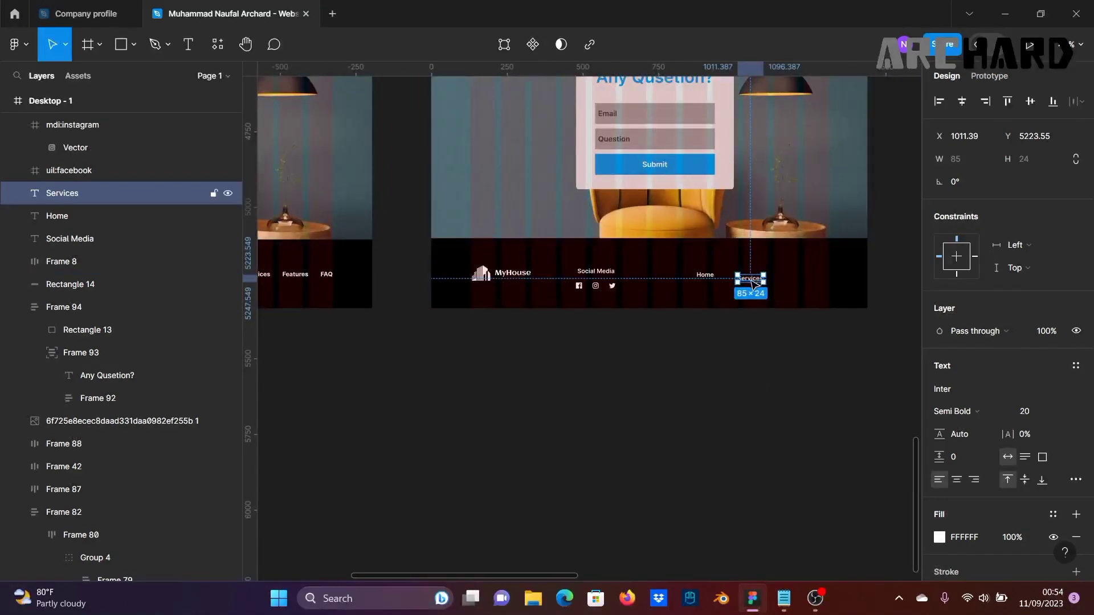
{"action": "left_click_drag", "start_coordinate": [753, 284], "coordinate": [789, 285]}
{"action": "double_click", "coordinate": [787, 283]}
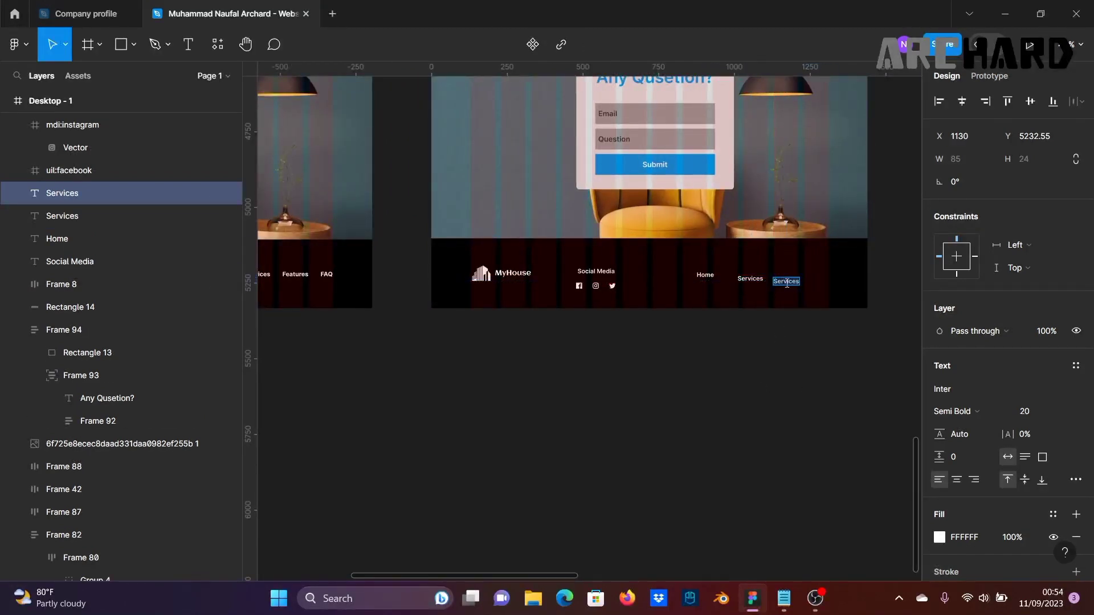
{"action": "type", "text": "Featu"}
{"action": "key", "text": "Escape"}
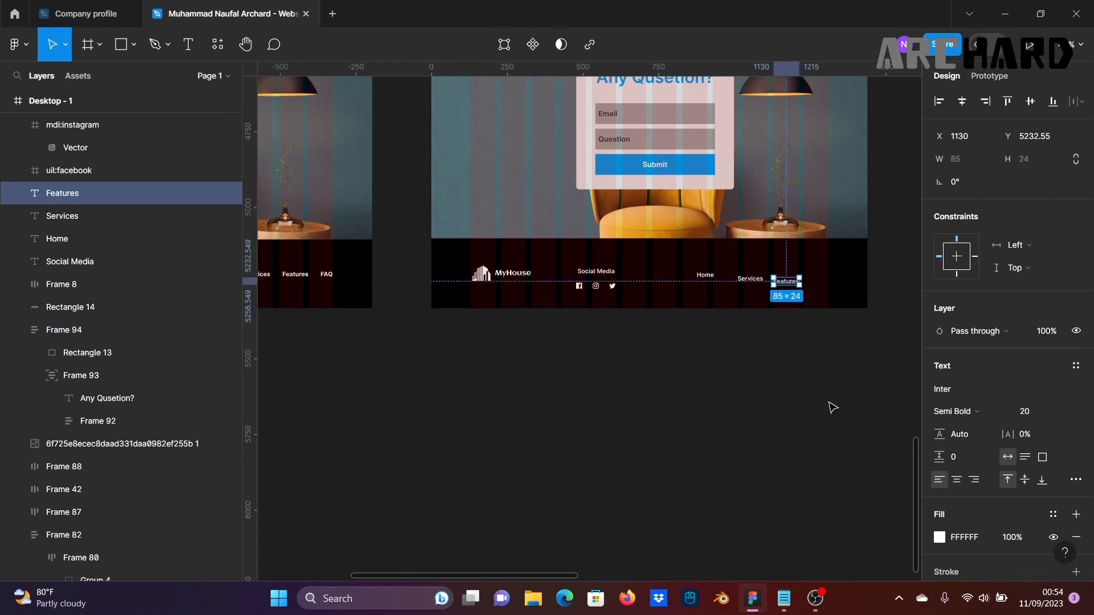
{"action": "left_click_drag", "start_coordinate": [791, 287], "coordinate": [833, 287]}
{"action": "double_click", "coordinate": [828, 286]}
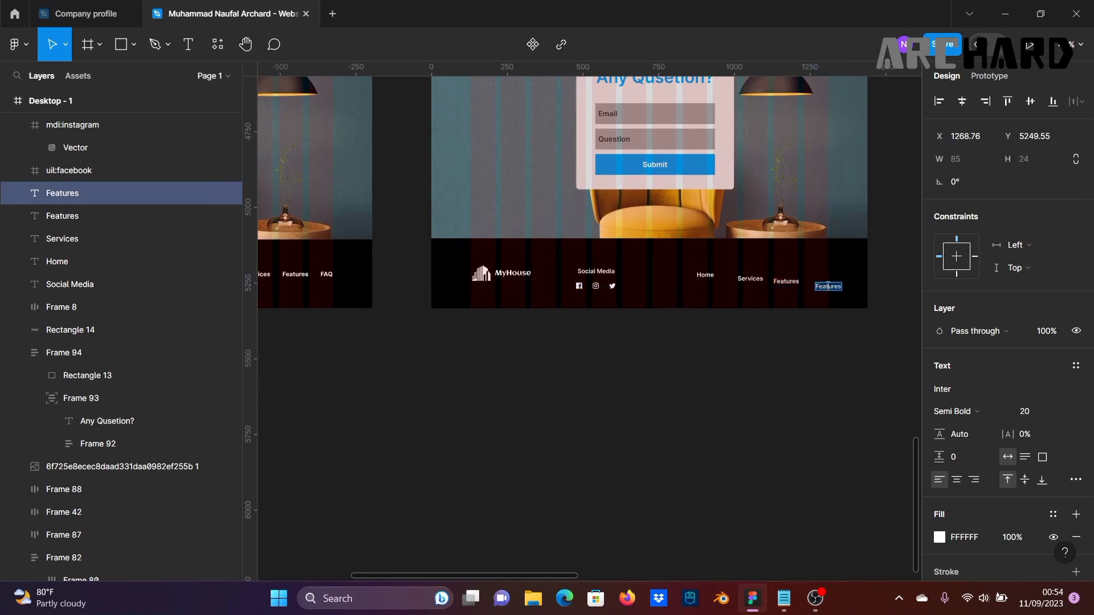
{"action": "type", "text": "FAQ"}
{"action": "key", "text": "Escape"}
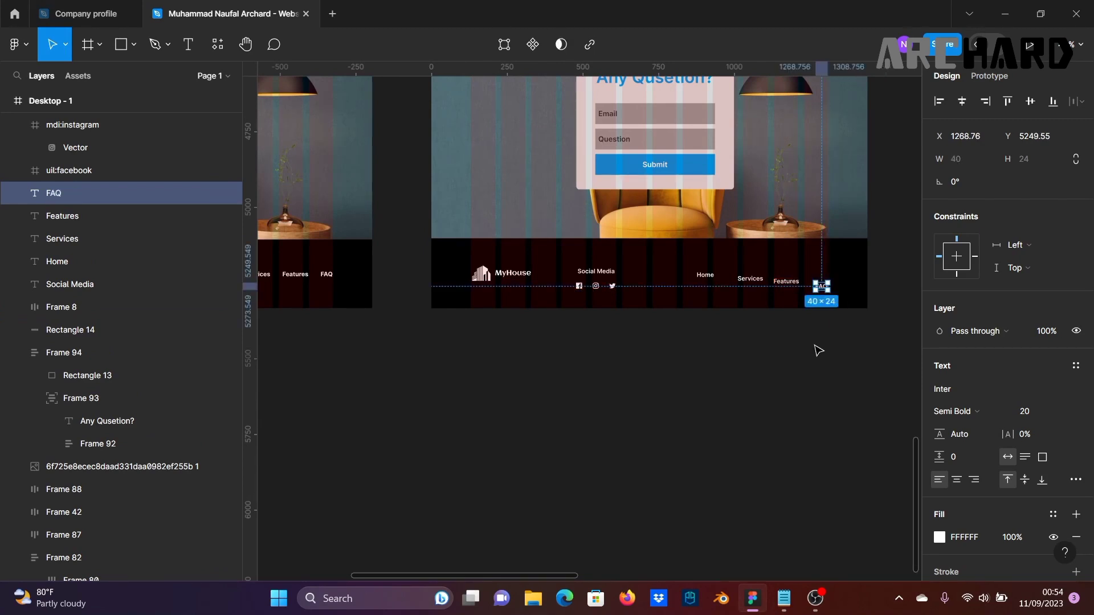
{"action": "scroll", "coordinate": [752, 293], "scroll_direction": "up", "scroll_amount": 2}
Step: Wrap Home, Services, Features and FAQ in an auto-layout row, widened so FAQ fits inline
{"action": "left_click", "coordinate": [735, 351]}
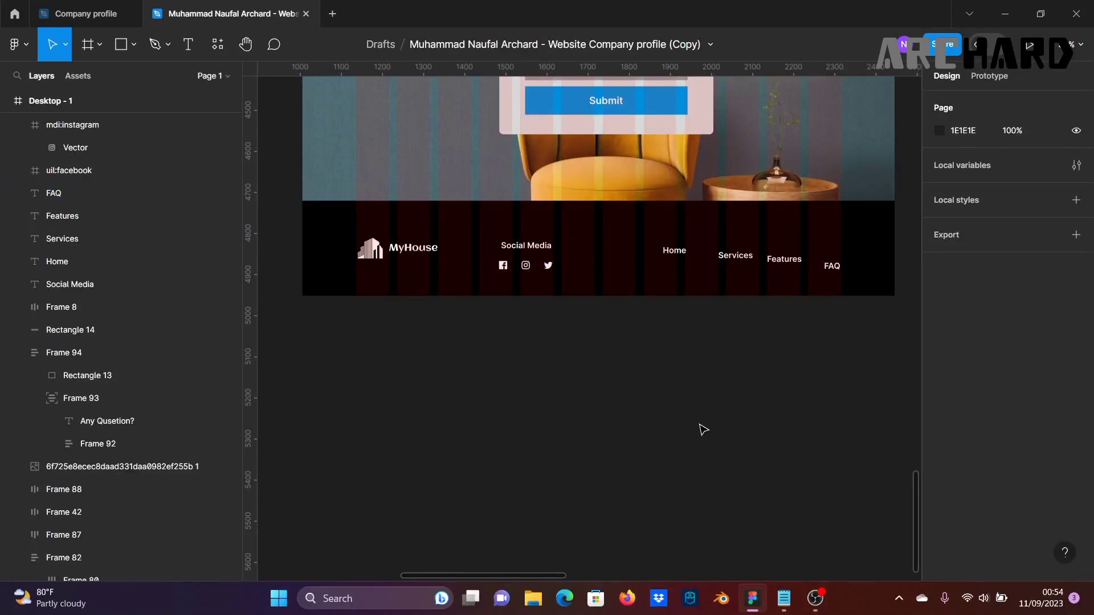
{"action": "left_click", "coordinate": [681, 252]}
{"action": "left_click", "coordinate": [734, 256], "text": "shift"}
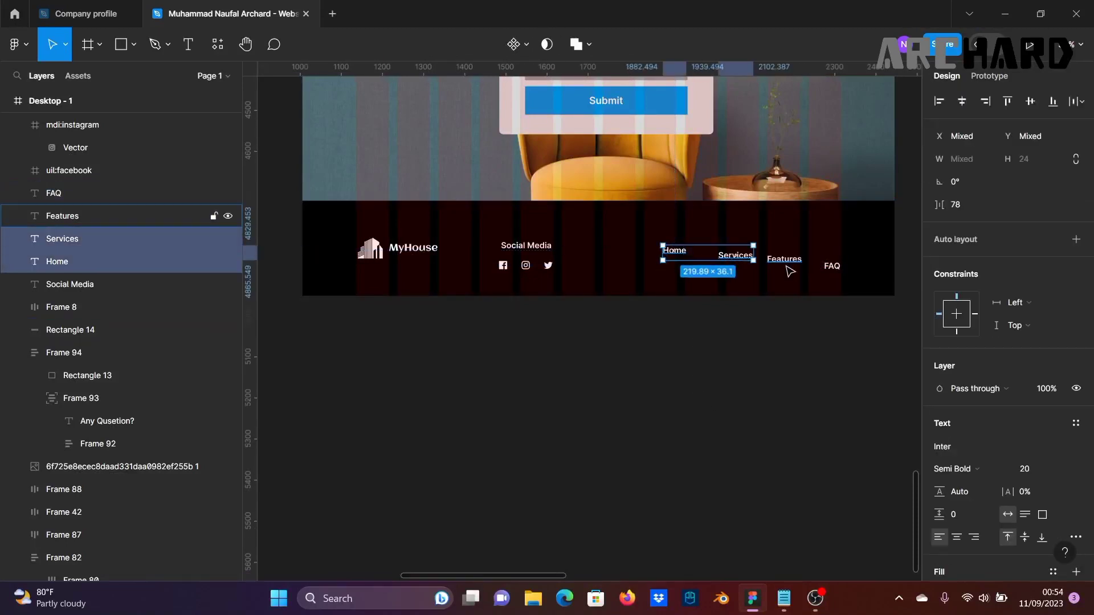
{"action": "left_click", "coordinate": [785, 260], "text": "shift"}
{"action": "left_click", "coordinate": [832, 267], "text": "shift"}
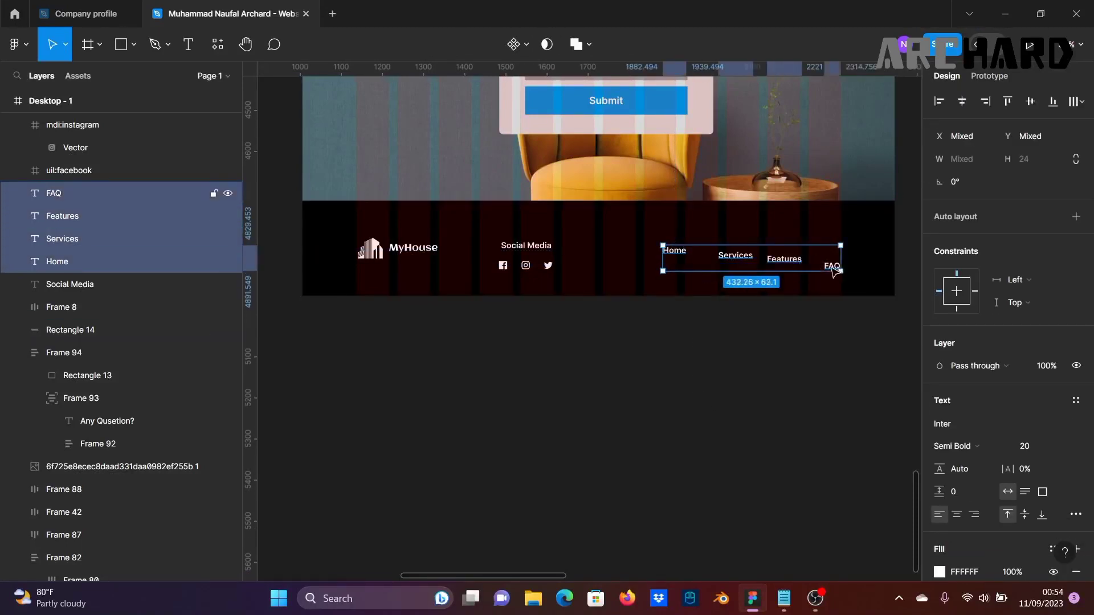
{"action": "left_click", "coordinate": [1075, 217]}
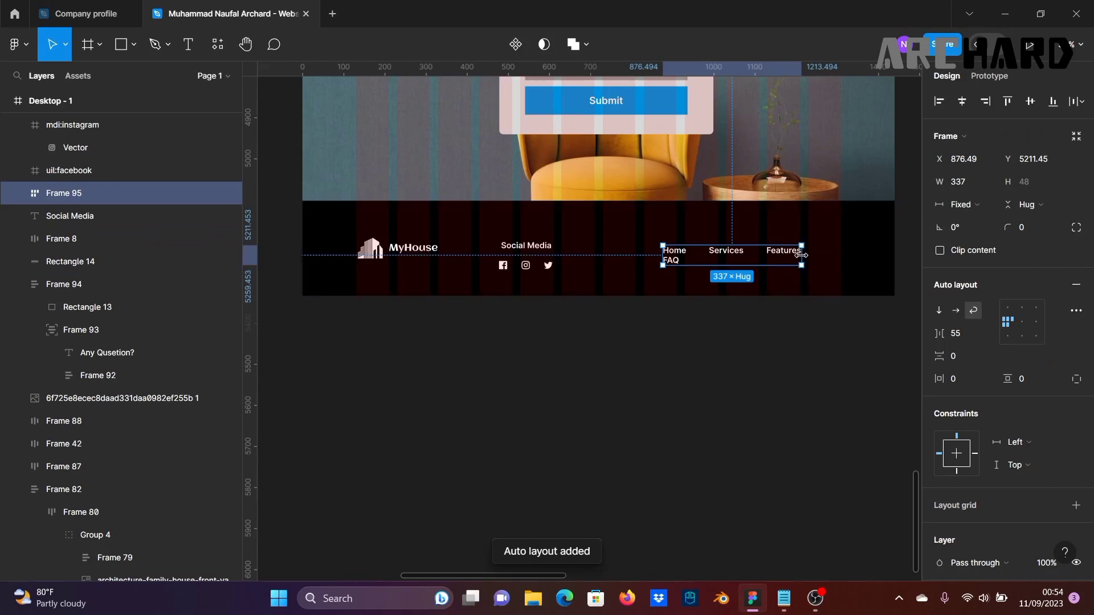
{"action": "left_click_drag", "start_coordinate": [801, 255], "coordinate": [849, 254]}
{"action": "left_click", "coordinate": [831, 371]}
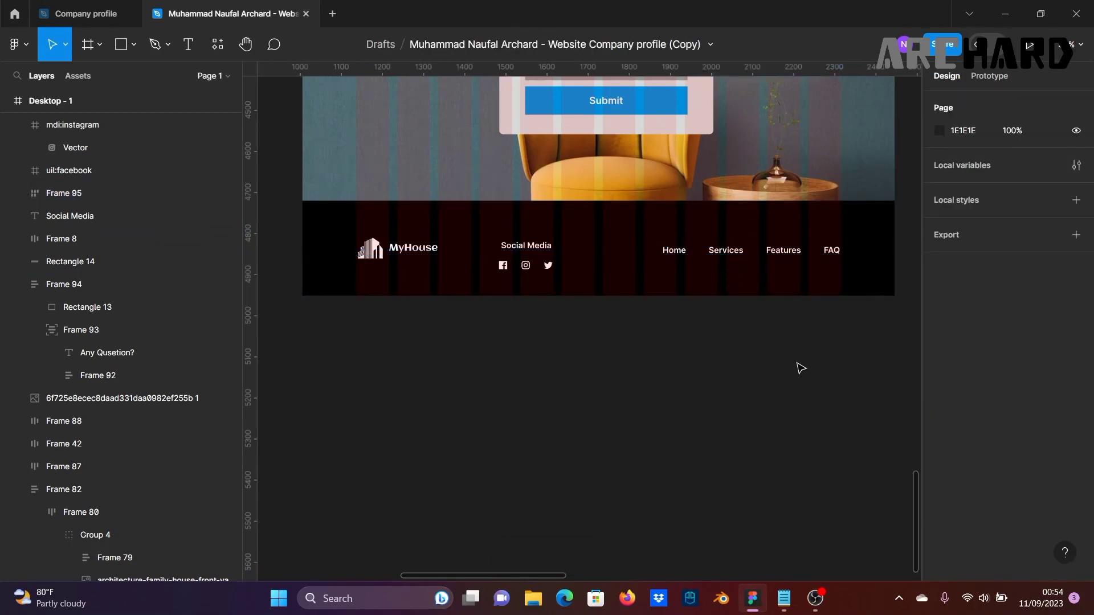
{"action": "left_click", "coordinate": [526, 245]}
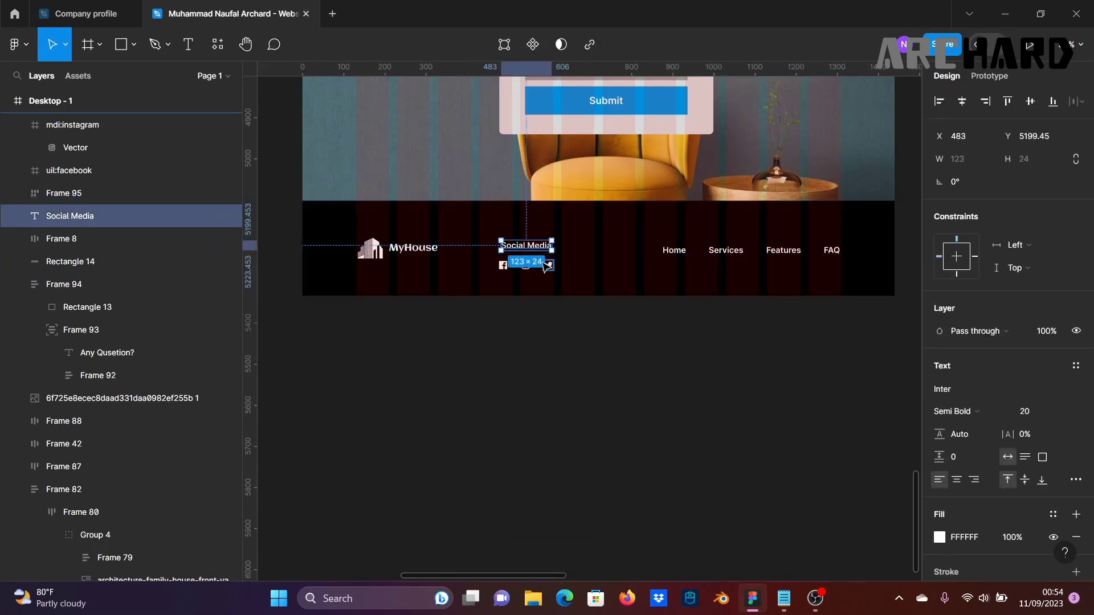
{"action": "left_click", "coordinate": [521, 323]}
{"action": "scroll", "coordinate": [521, 322], "scroll_direction": "up", "scroll_amount": 3}
Step: Wrap the Facebook, Instagram and Twitter icons in an auto layout
{"action": "left_click", "coordinate": [495, 233]}
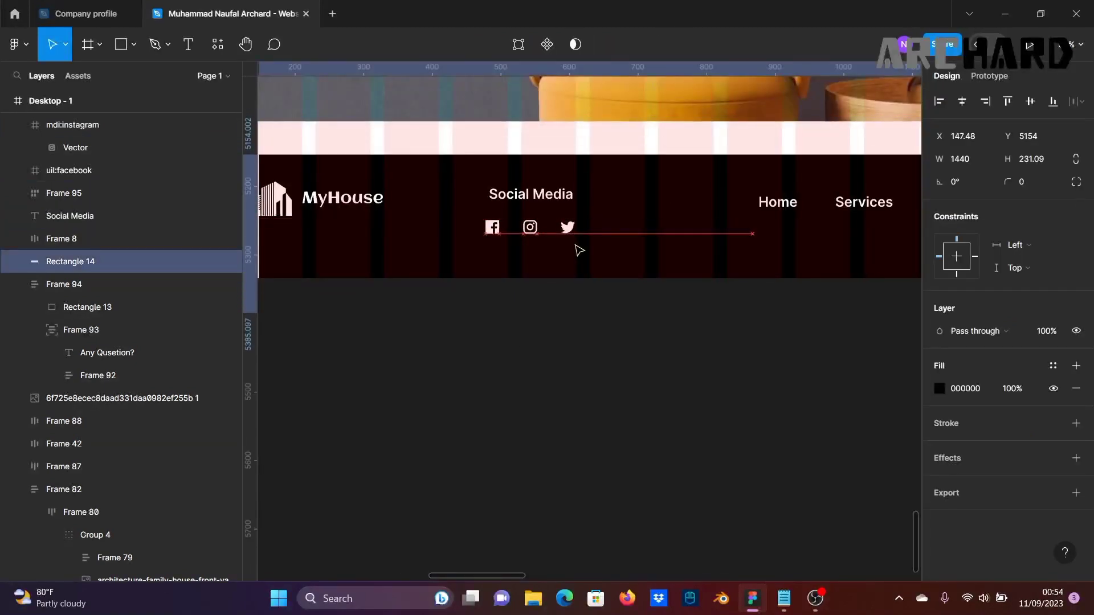
{"action": "left_click", "coordinate": [562, 340]}
{"action": "left_click_drag", "start_coordinate": [477, 217], "coordinate": [499, 229]}
{"action": "key", "text": "ctrl+z"}
{"action": "left_click", "coordinate": [494, 228]}
{"action": "left_click", "coordinate": [530, 227], "text": "shift"}
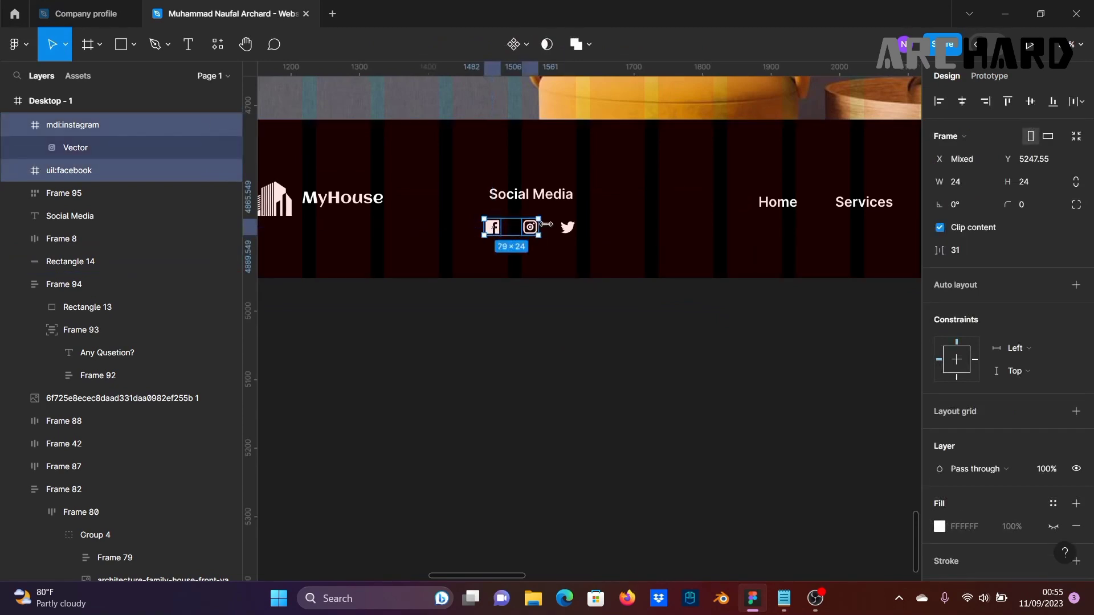
{"action": "left_click", "coordinate": [568, 226], "text": "shift"}
{"action": "left_click", "coordinate": [1074, 287]}
Step: Wrap the Social Media heading and icon row together in an auto layout
{"action": "left_click", "coordinate": [549, 253]}
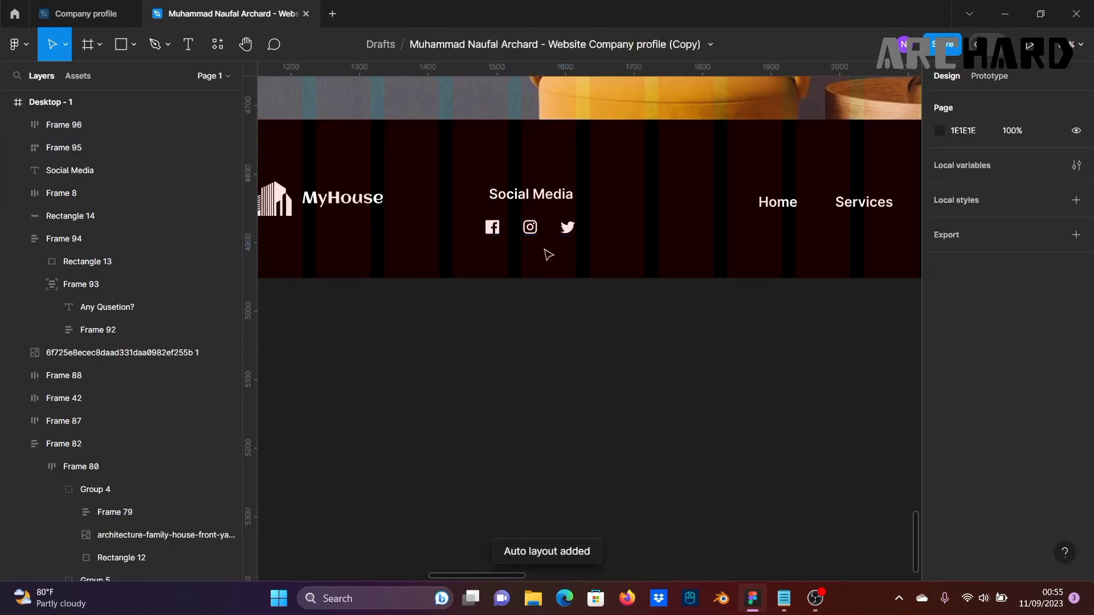
{"action": "left_click", "coordinate": [531, 194]}
{"action": "left_click", "coordinate": [530, 227], "text": "shift"}
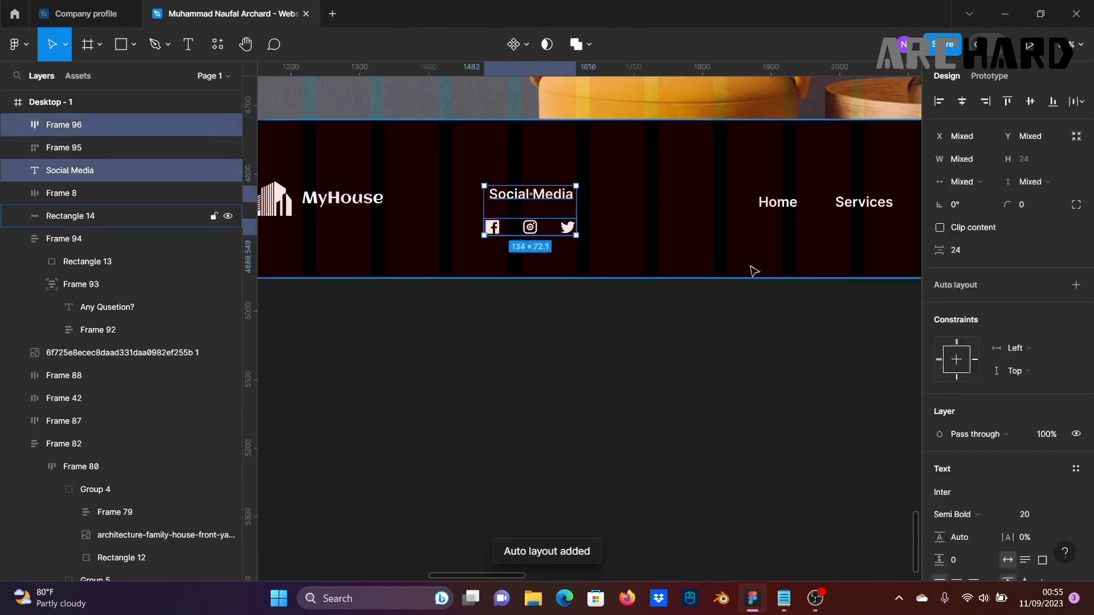
{"action": "left_click", "coordinate": [1075, 285]}
Step: Combine logo, Social Media block and nav links into one auto-layout row, vertically centred
{"action": "left_click", "coordinate": [603, 393]}
{"action": "scroll", "coordinate": [388, 318], "scroll_direction": "down", "scroll_amount": 5}
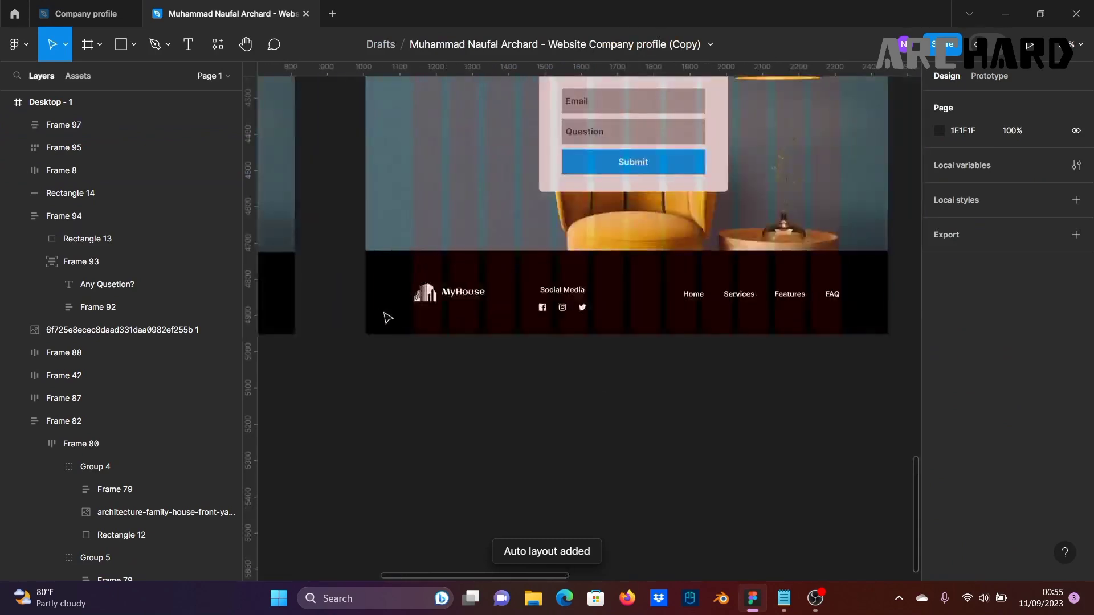
{"action": "left_click", "coordinate": [464, 299]}
{"action": "left_click", "coordinate": [563, 291], "text": "shift"}
{"action": "left_click", "coordinate": [739, 294], "text": "shift"}
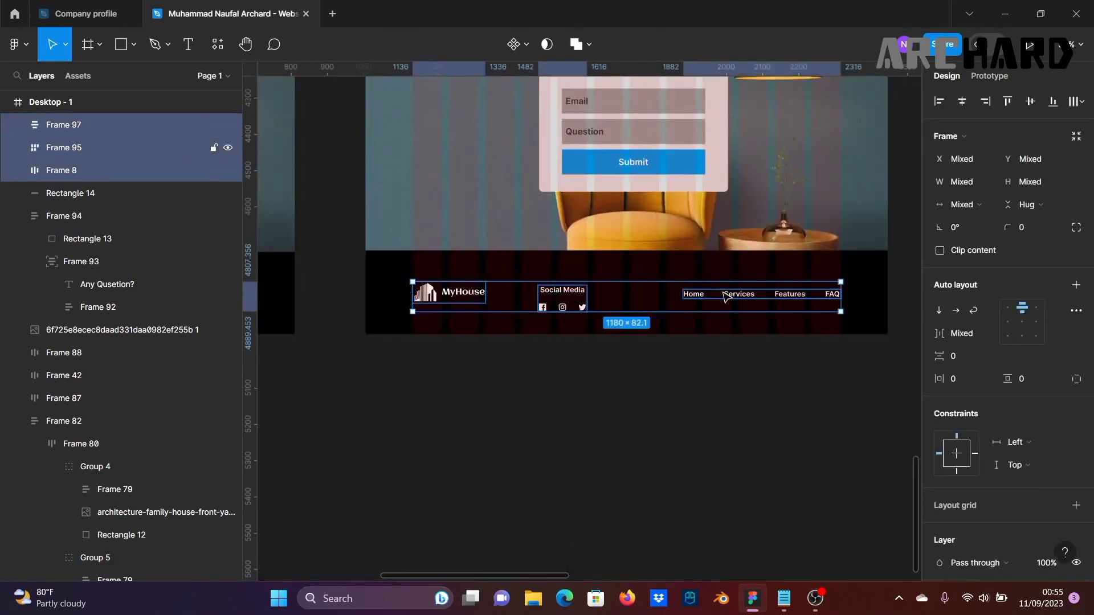
{"action": "left_click", "coordinate": [1076, 285]}
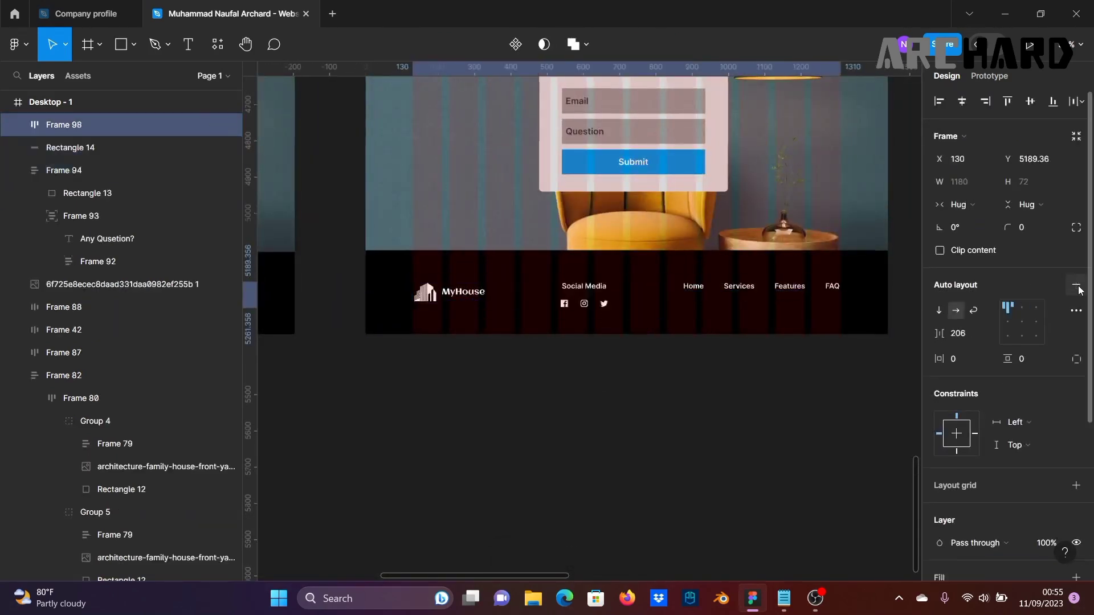
{"action": "left_click", "coordinate": [1007, 323]}
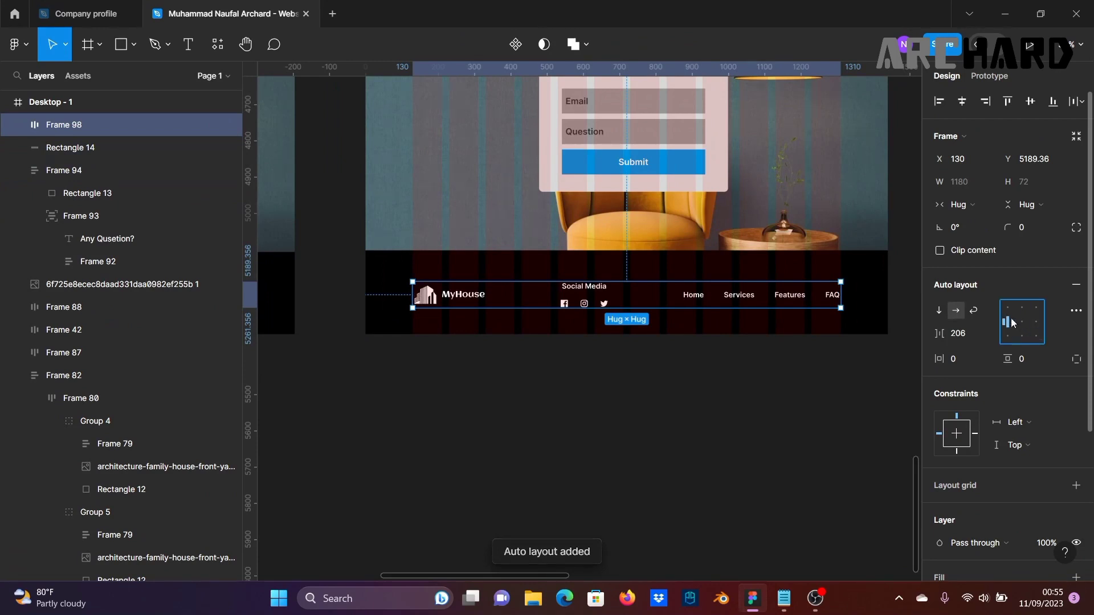
{"action": "left_click", "coordinate": [622, 398]}
Step: Scroll to the tops of both desktop frames and select the Desktop - 1 frame
{"action": "scroll", "coordinate": [633, 396], "scroll_direction": "down", "scroll_amount": 3}
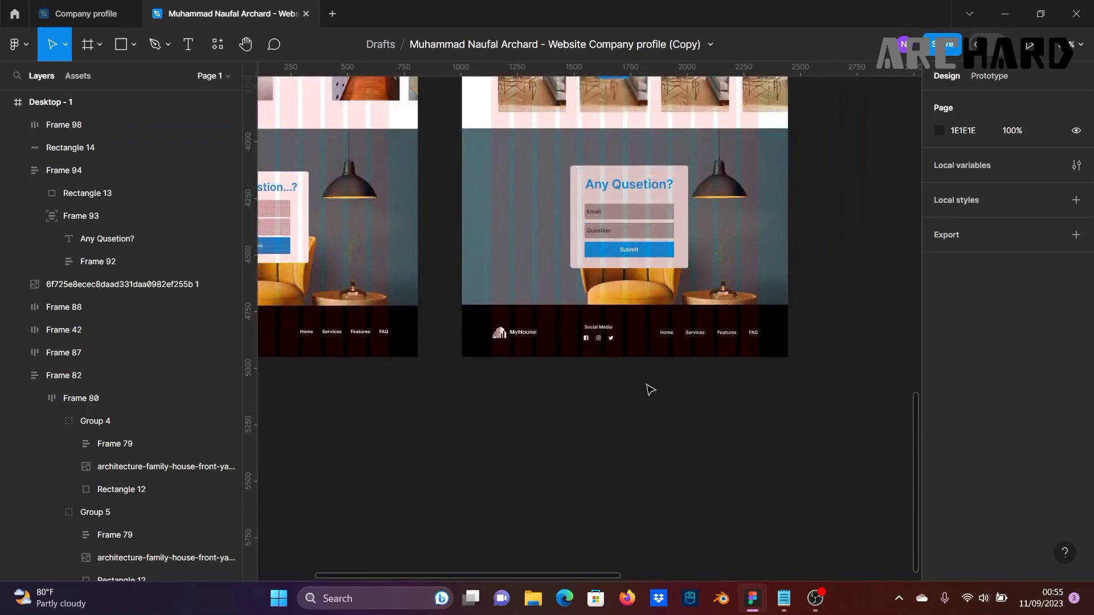
{"action": "scroll", "coordinate": [650, 390], "scroll_direction": "up", "scroll_amount": 15}
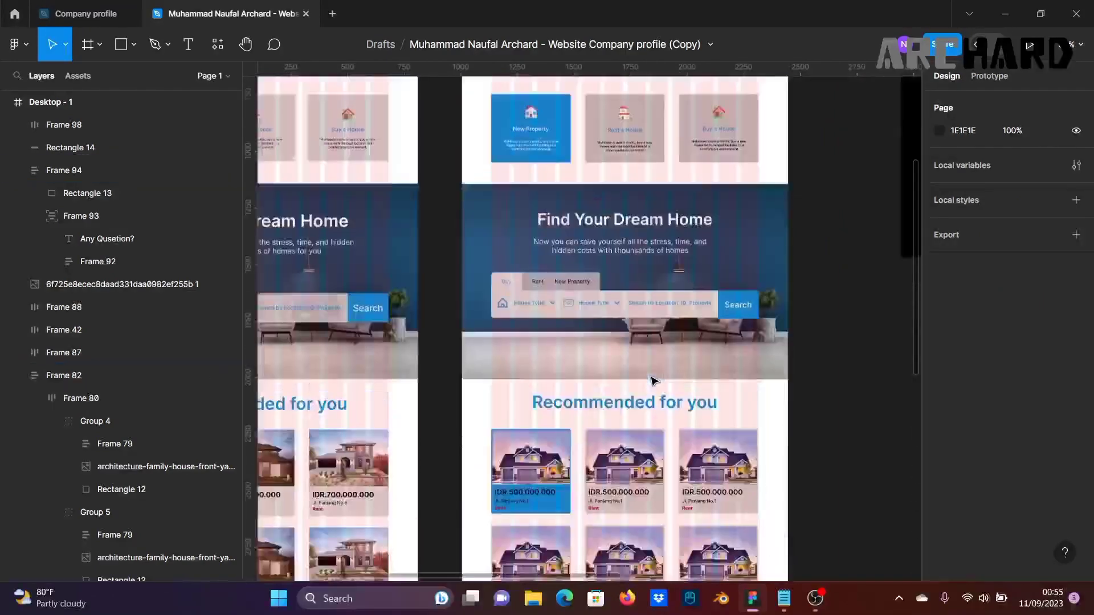
{"action": "scroll", "coordinate": [653, 381], "scroll_direction": "up", "scroll_amount": 10}
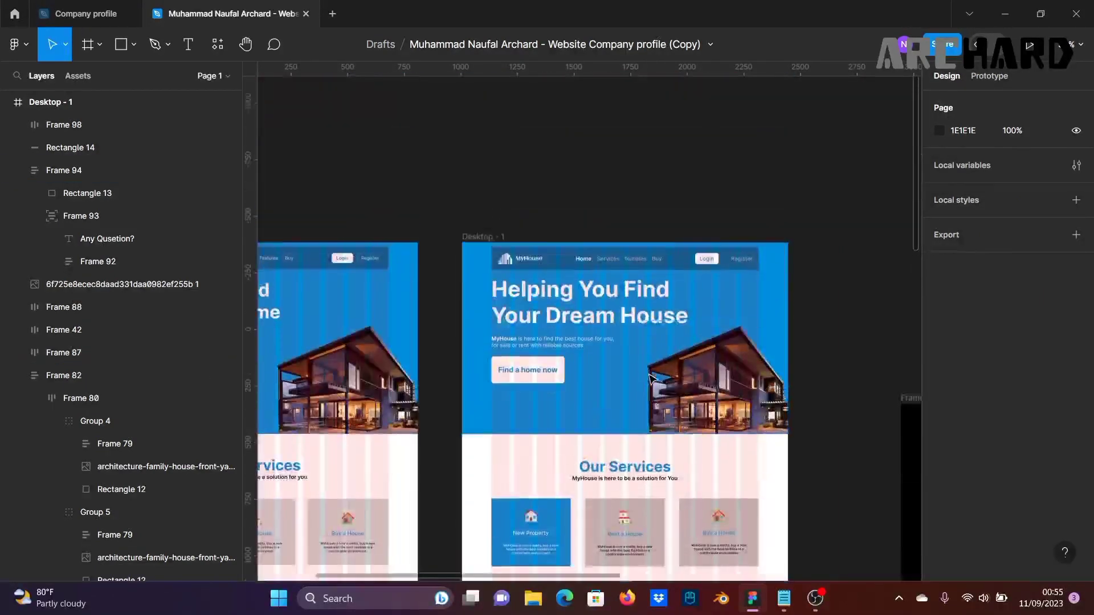
{"action": "scroll", "coordinate": [627, 365], "scroll_direction": "up", "scroll_amount": 3}
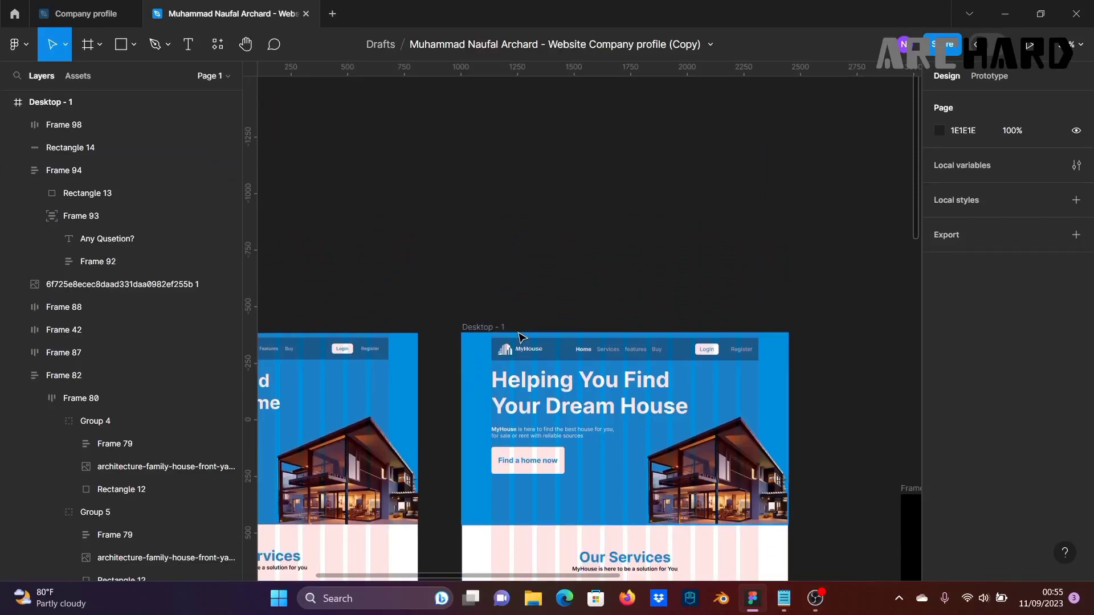
{"action": "scroll", "coordinate": [606, 207], "scroll_direction": "down", "scroll_amount": 3}
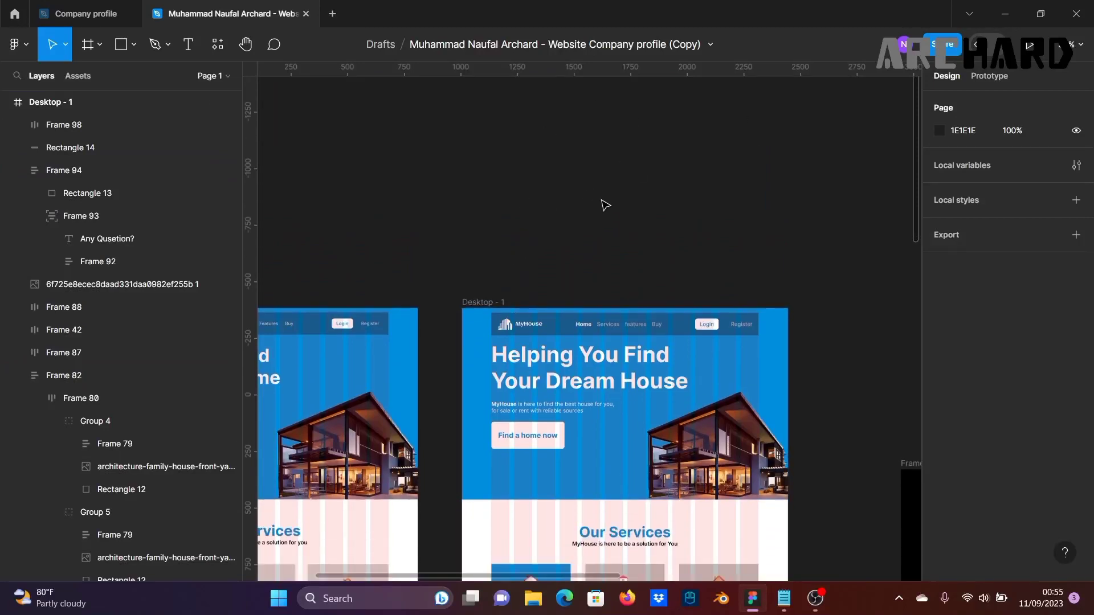
{"action": "scroll", "coordinate": [615, 214], "scroll_direction": "down", "scroll_amount": 3}
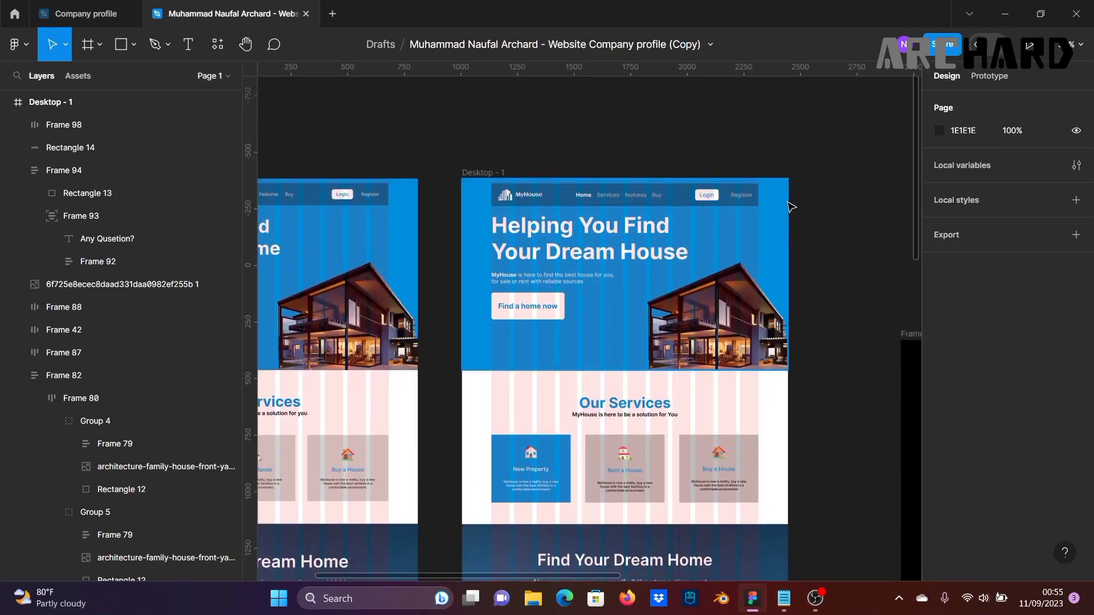
{"action": "scroll", "coordinate": [791, 206], "scroll_direction": "down", "scroll_amount": 1}
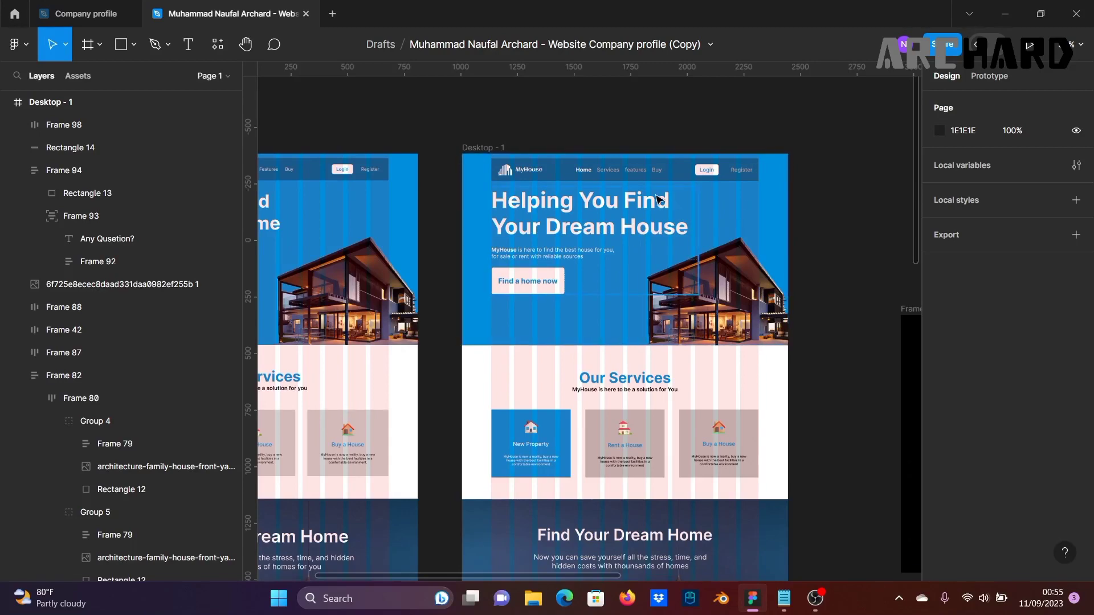
{"action": "scroll", "coordinate": [757, 327], "scroll_direction": "down", "scroll_amount": 3}
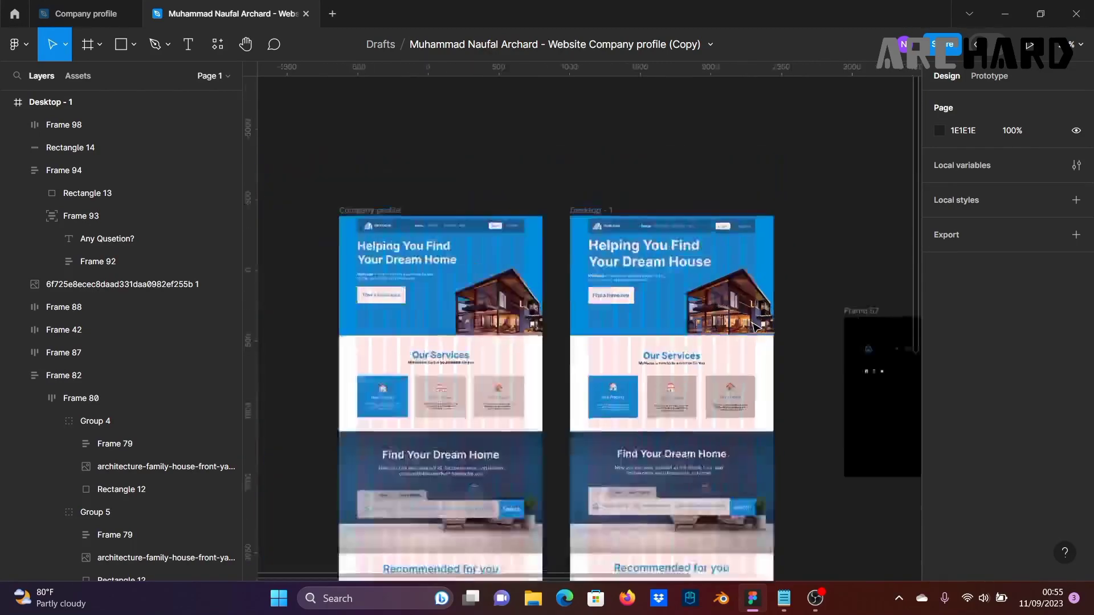
{"action": "scroll", "coordinate": [789, 391], "scroll_direction": "down", "scroll_amount": 10}
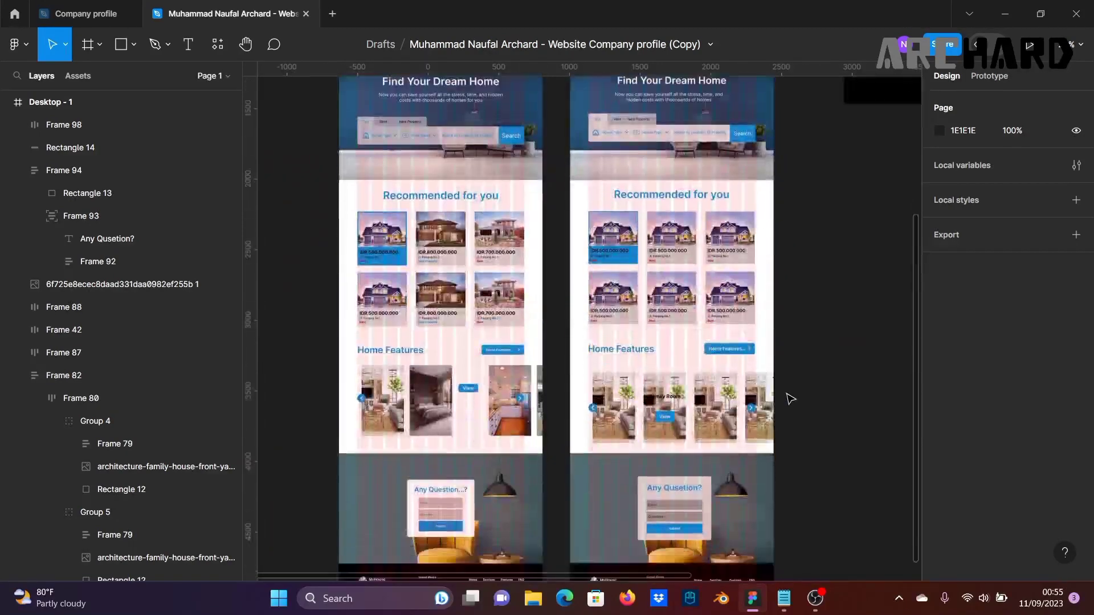
{"action": "scroll", "coordinate": [790, 396], "scroll_direction": "down", "scroll_amount": 5}
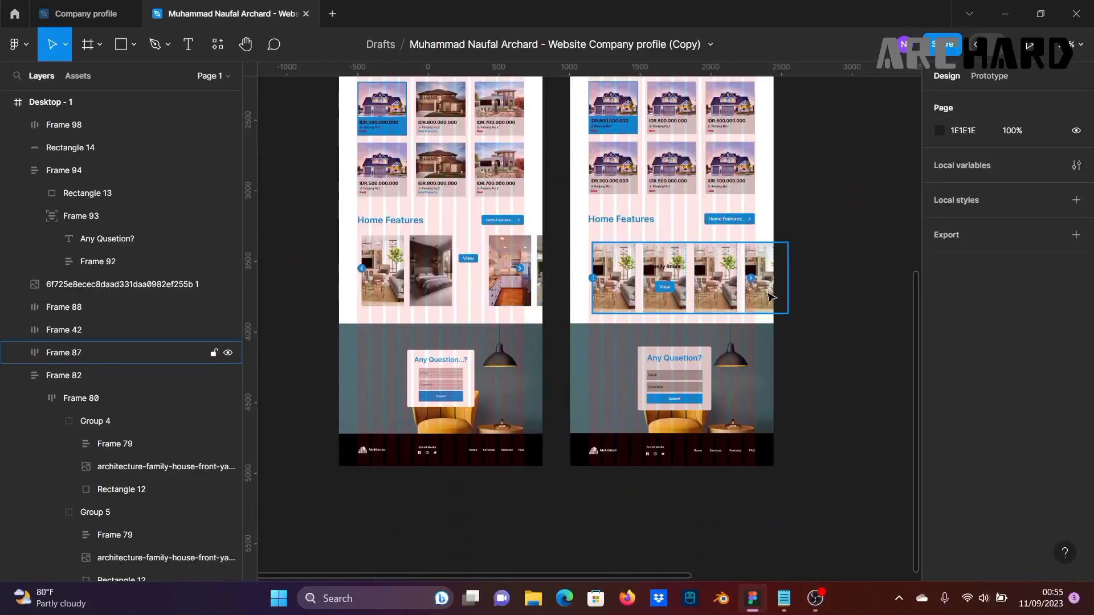
{"action": "scroll", "coordinate": [770, 296], "scroll_direction": "up", "scroll_amount": 3}
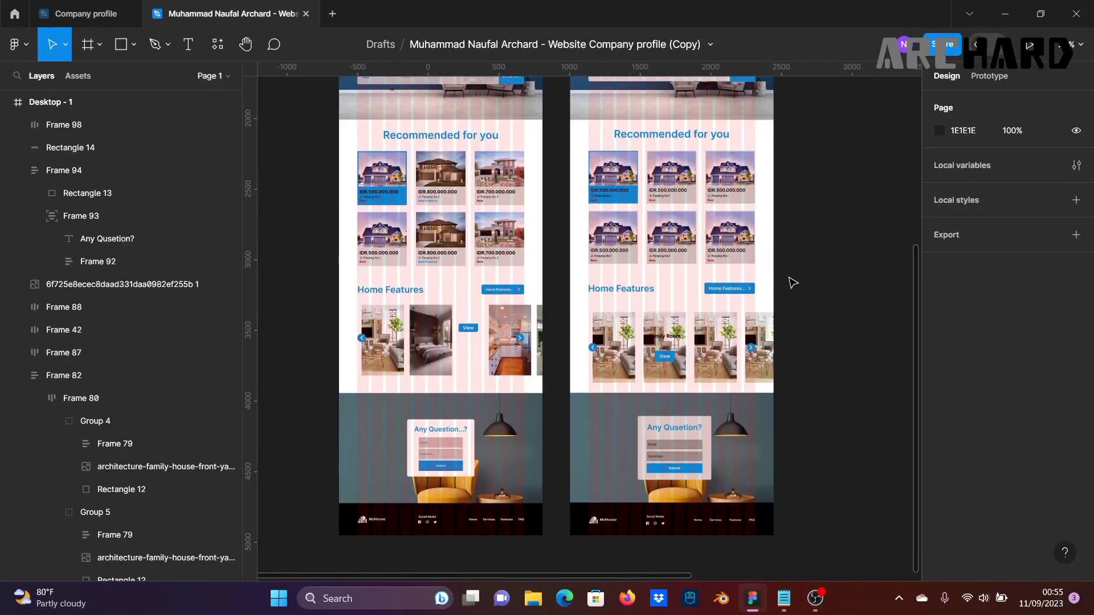
{"action": "scroll", "coordinate": [795, 313], "scroll_direction": "down", "scroll_amount": 1}
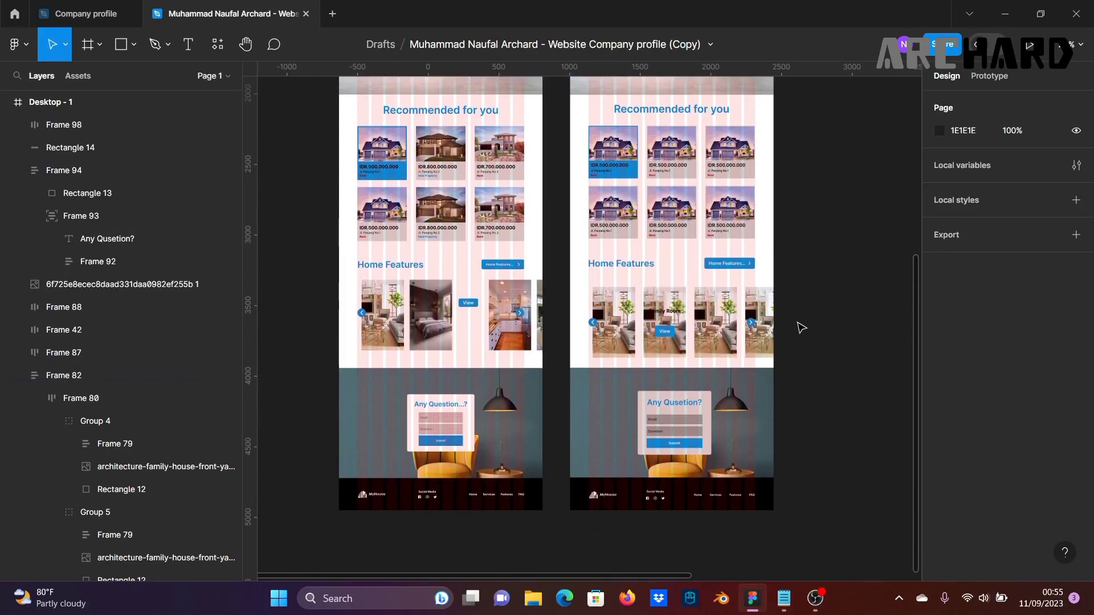
{"action": "scroll", "coordinate": [801, 327], "scroll_direction": "down", "scroll_amount": 2}
{"action": "scroll", "coordinate": [803, 336], "scroll_direction": "up", "scroll_amount": 15}
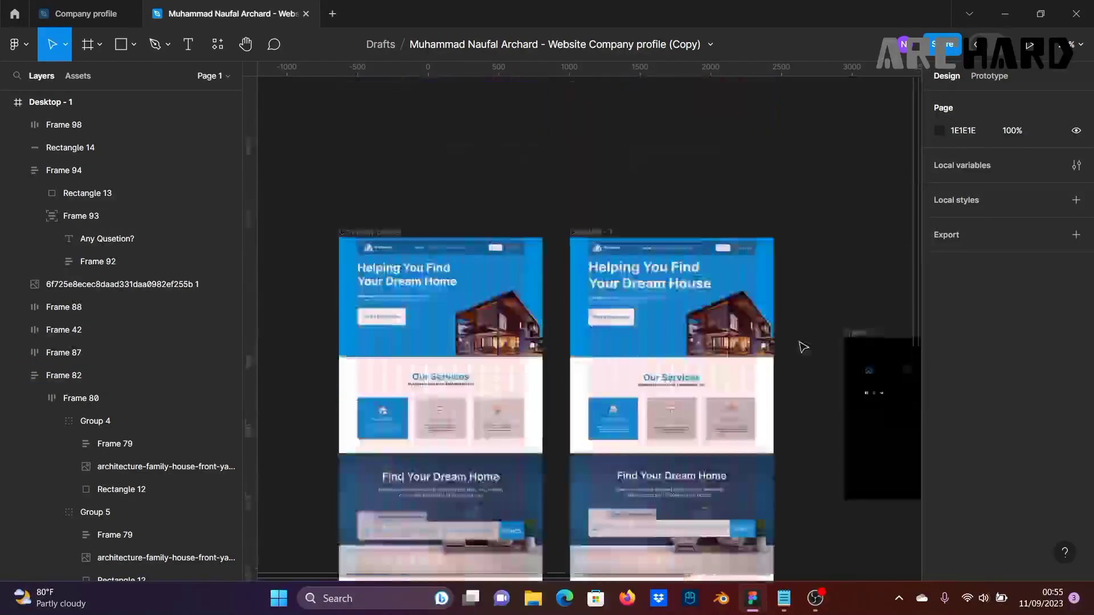
{"action": "left_click", "coordinate": [590, 231]}
Step: Name the second desktop frame 'Company Profile Web Design' and reselect it
{"action": "scroll", "coordinate": [691, 223], "scroll_direction": "up", "scroll_amount": 5}
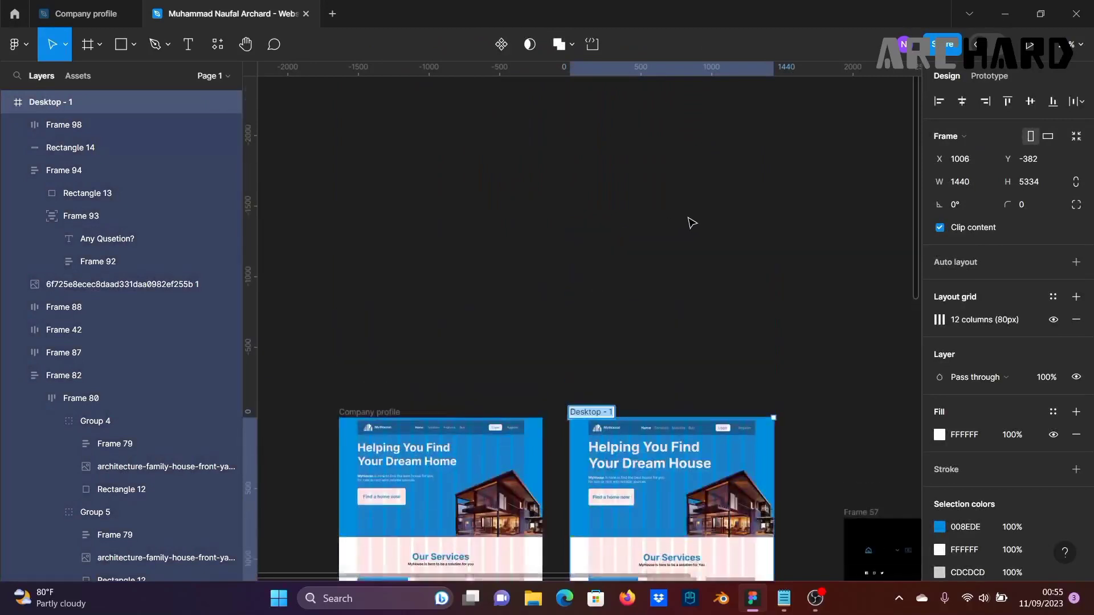
{"action": "scroll", "coordinate": [695, 233], "scroll_direction": "down", "scroll_amount": 1}
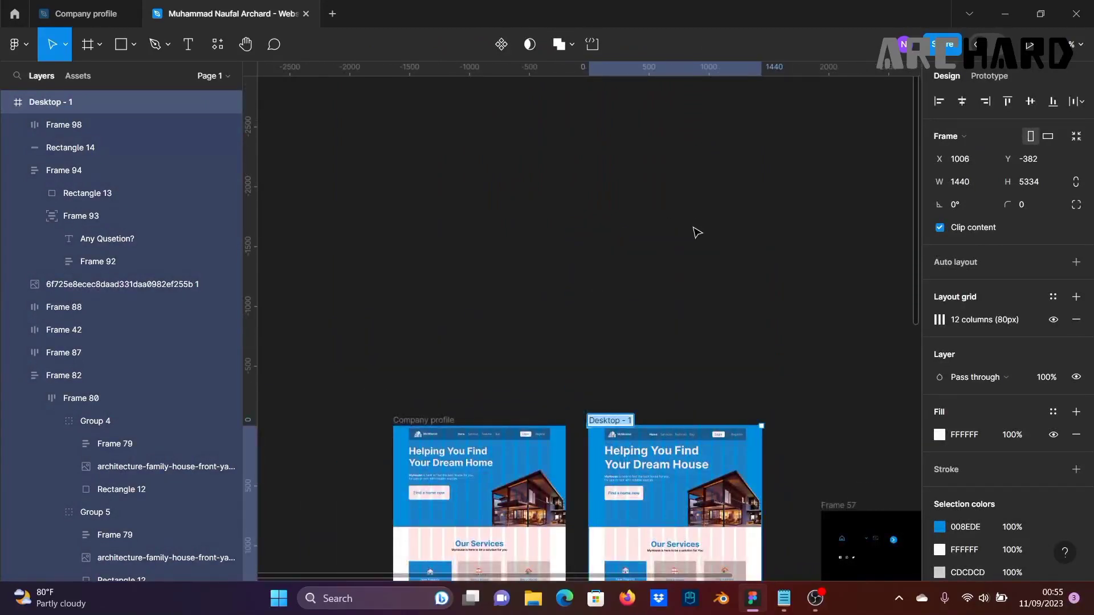
{"action": "type", "text": "Company Profile"}
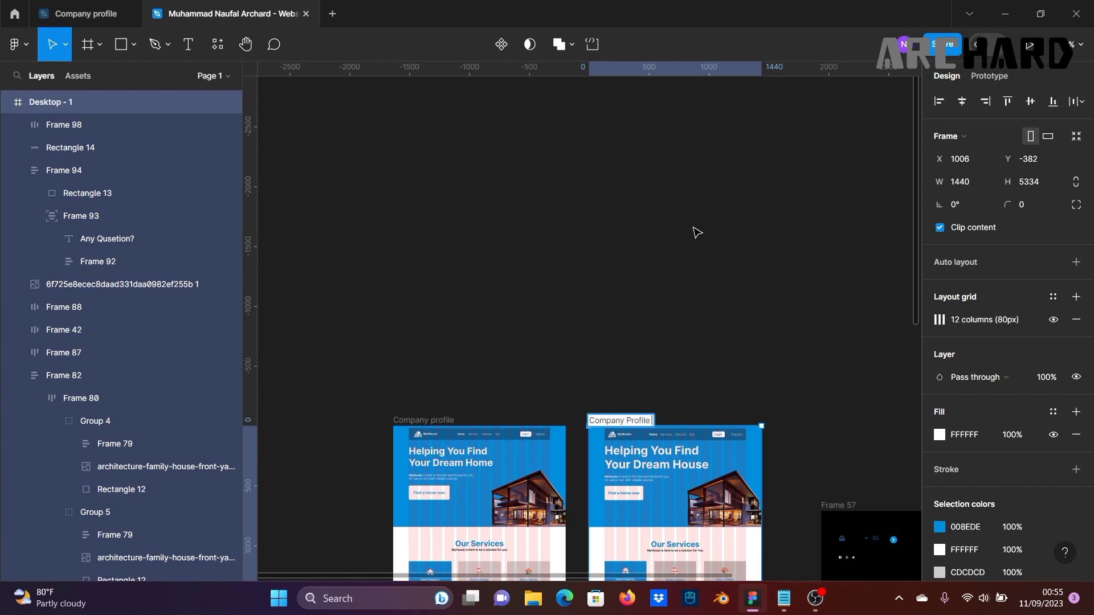
{"action": "type", "text": "Web Design"}
{"action": "left_click", "coordinate": [703, 236]}
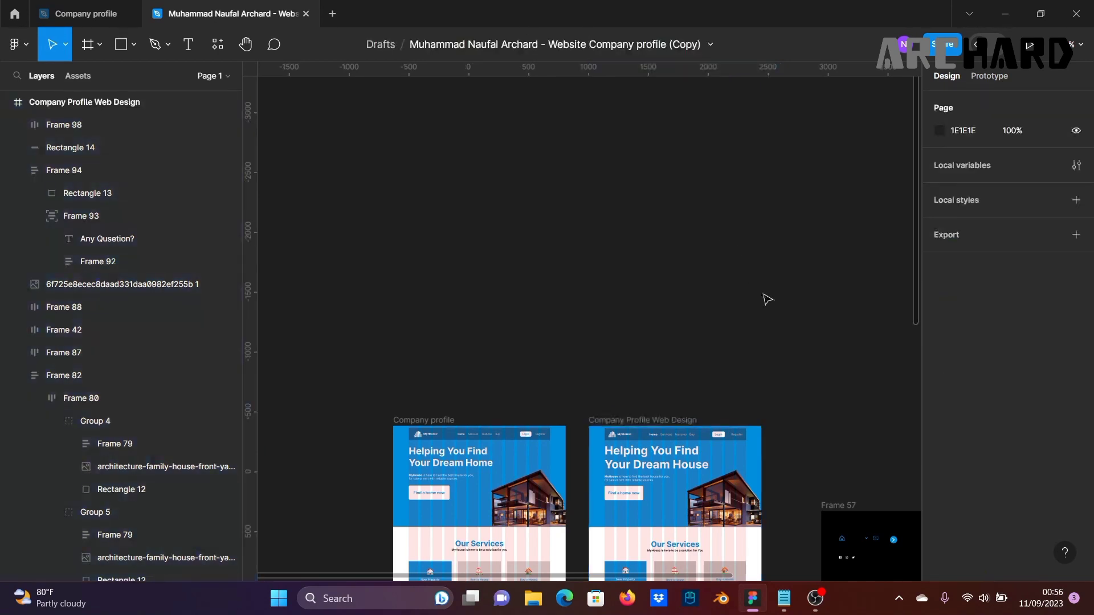
{"action": "left_click", "coordinate": [636, 422]}
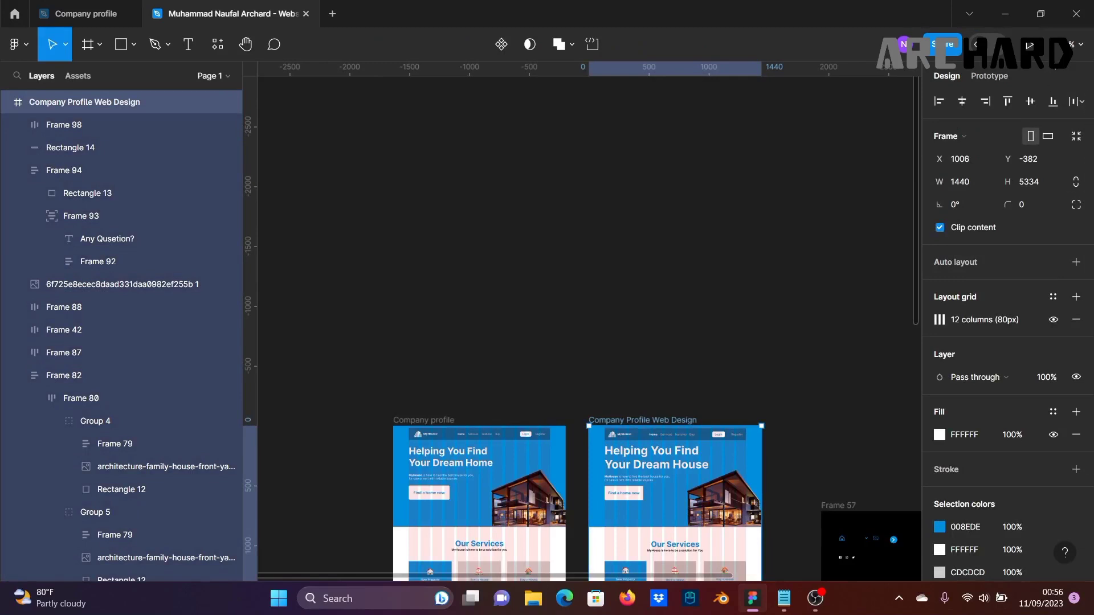
{"action": "left_click", "coordinate": [1040, 47]}
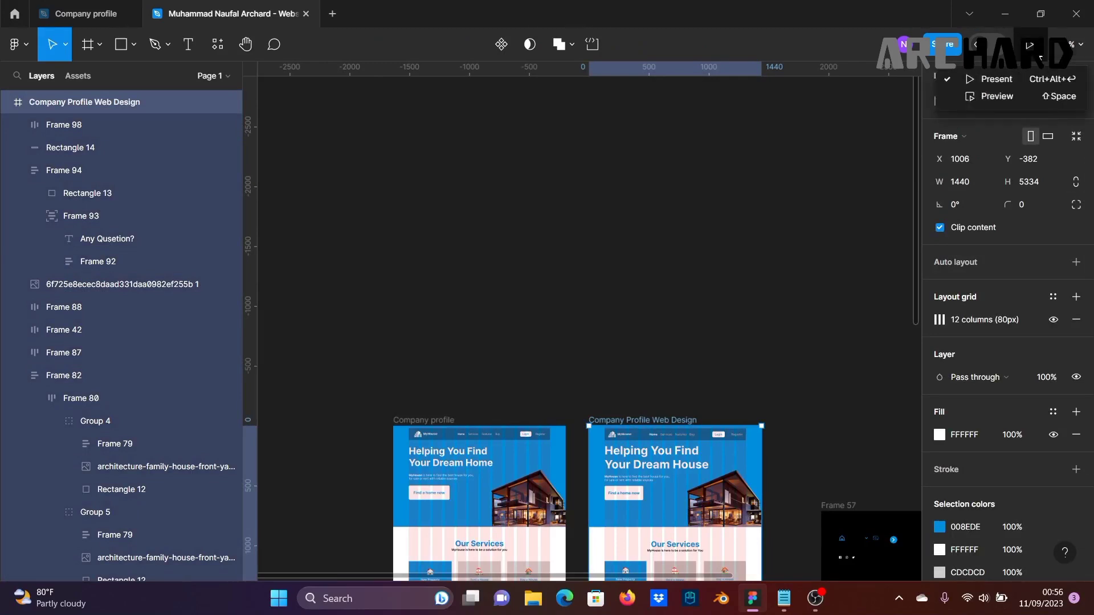
Step: Present the Company Profile Web Design prototype full screen, scrolling from hero section to footer
{"action": "left_click", "coordinate": [1017, 84]}
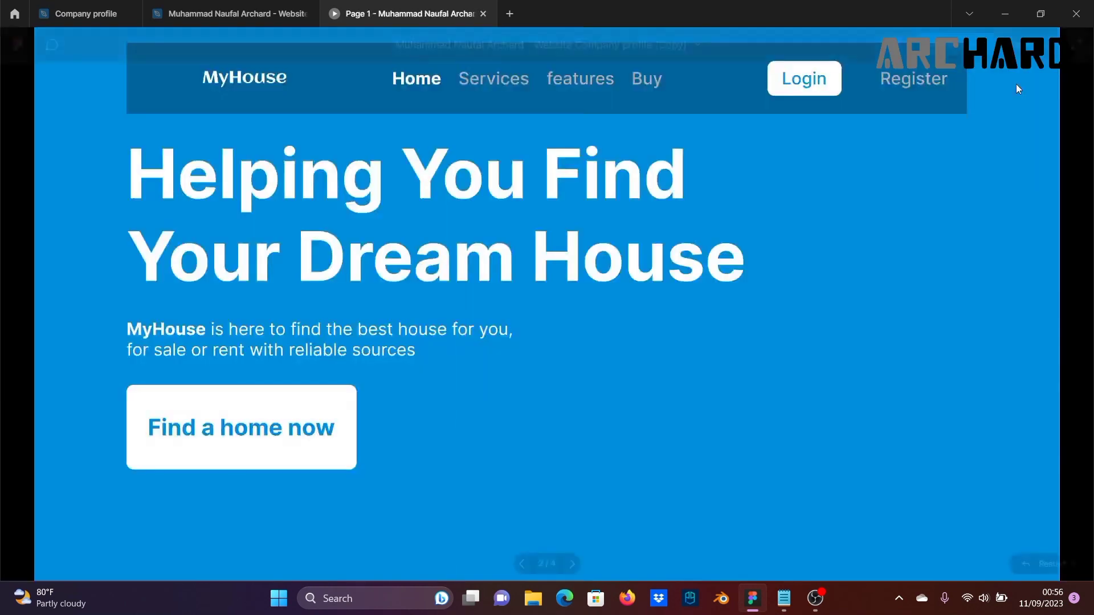
{"action": "left_click", "coordinate": [1076, 44]}
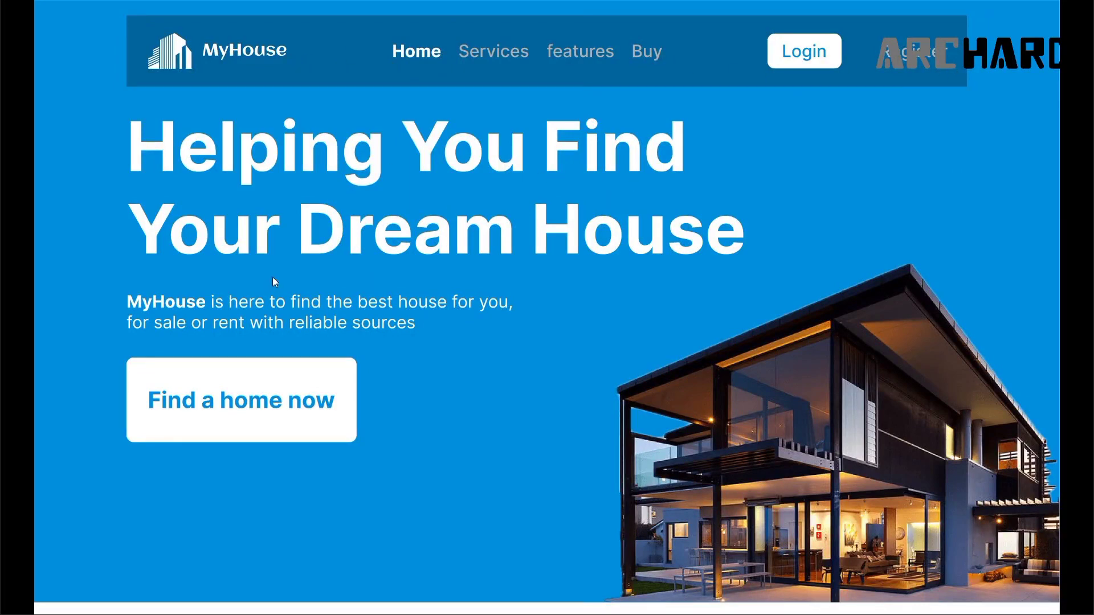
{"action": "scroll", "coordinate": [765, 288], "scroll_direction": "down", "scroll_amount": 10}
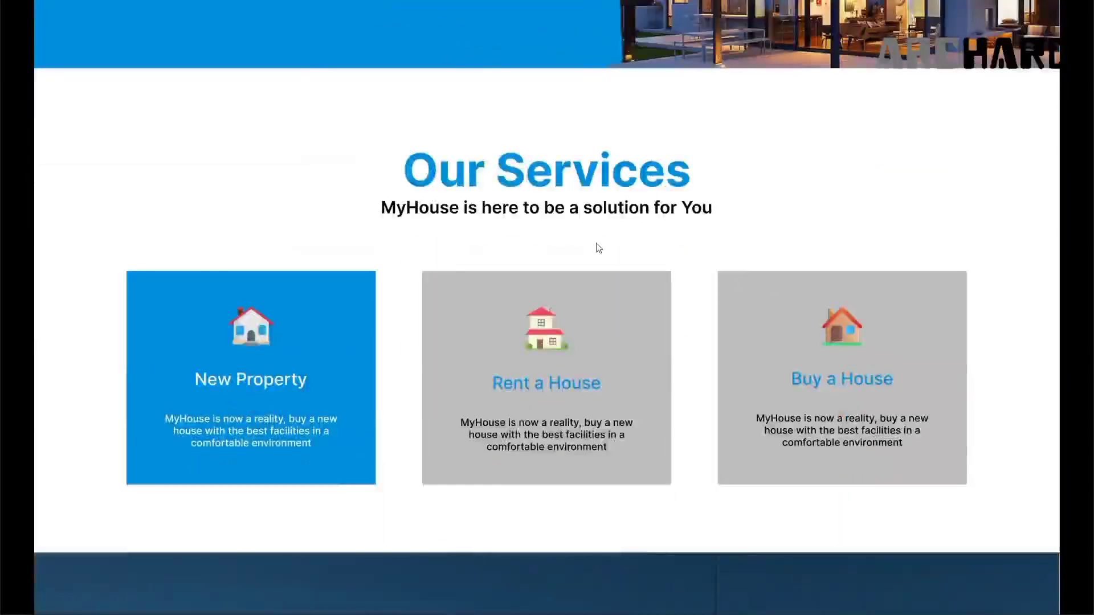
{"action": "scroll", "coordinate": [647, 222], "scroll_direction": "up", "scroll_amount": 3}
{"action": "scroll", "coordinate": [650, 222], "scroll_direction": "down", "scroll_amount": 8}
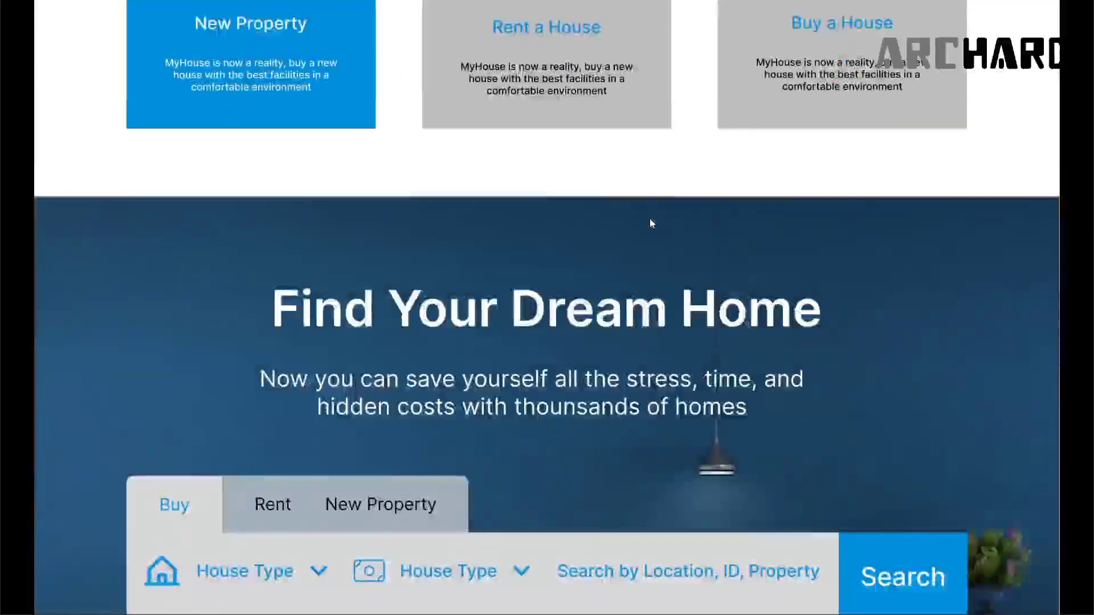
{"action": "scroll", "coordinate": [550, 217], "scroll_direction": "down", "scroll_amount": 3}
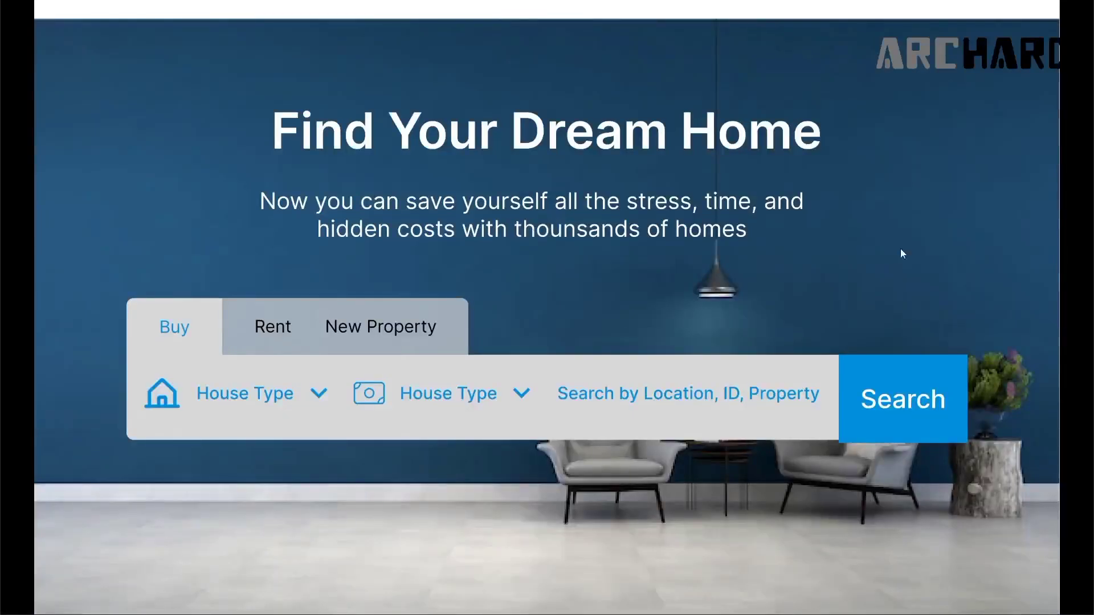
{"action": "scroll", "coordinate": [734, 304], "scroll_direction": "down", "scroll_amount": 10}
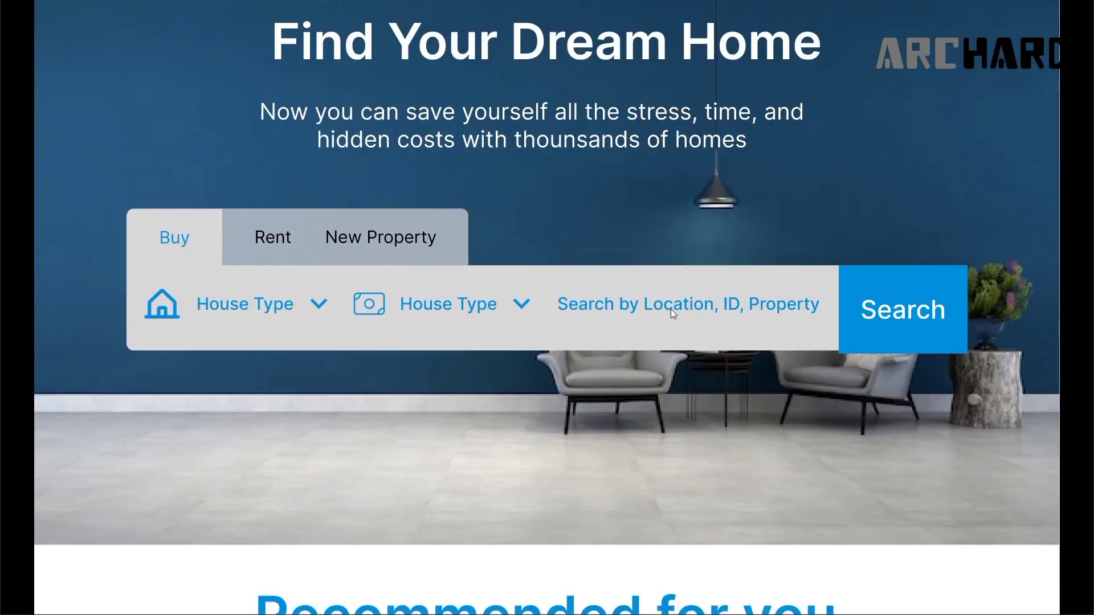
{"action": "scroll", "coordinate": [643, 292], "scroll_direction": "down", "scroll_amount": 9}
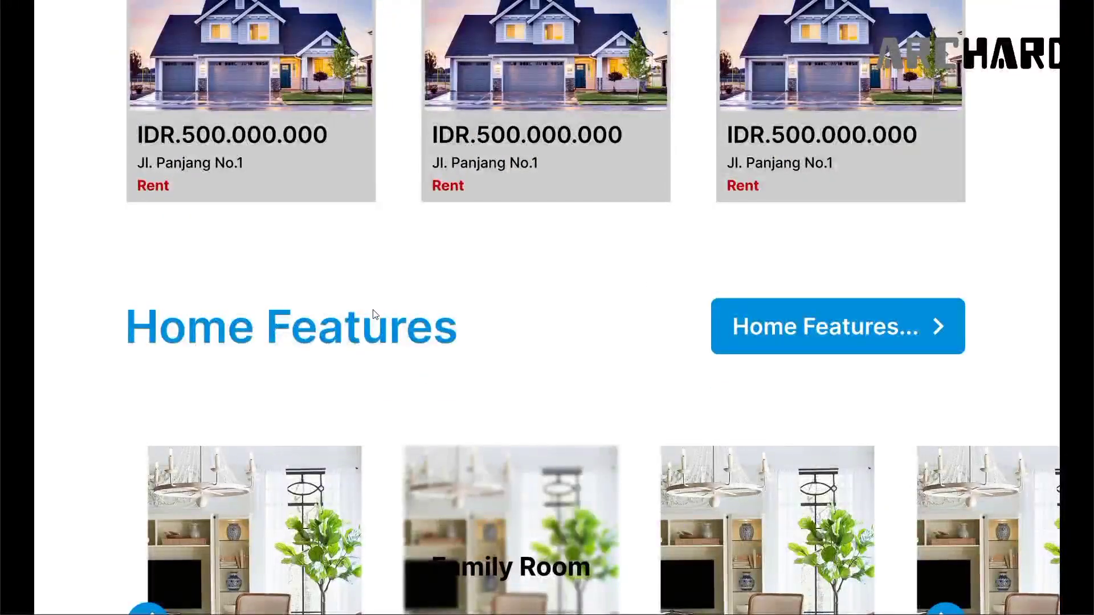
{"action": "scroll", "coordinate": [394, 310], "scroll_direction": "down", "scroll_amount": 3}
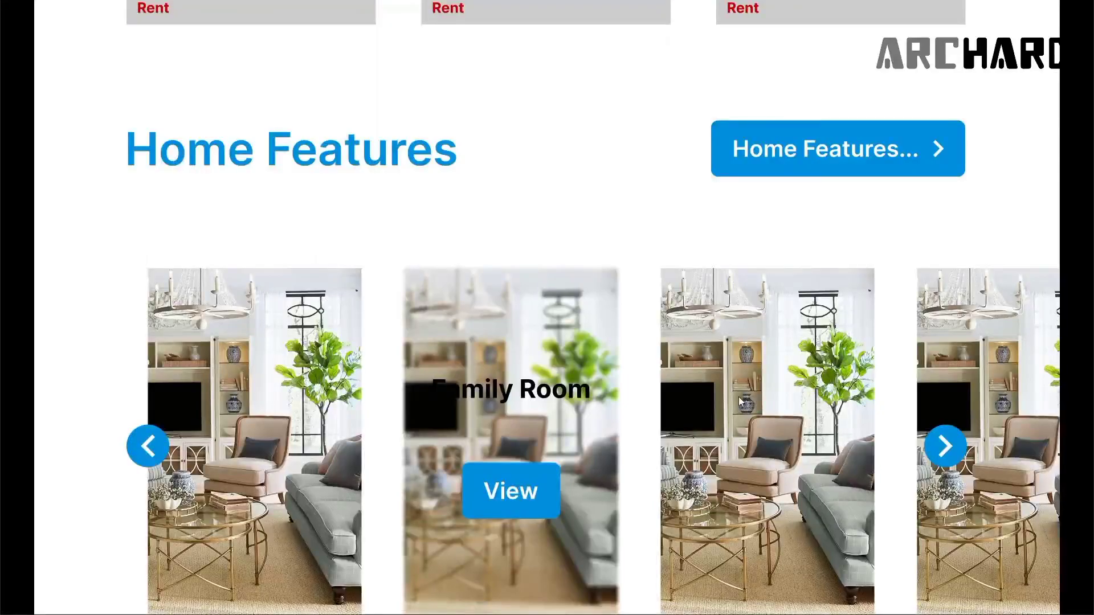
{"action": "scroll", "coordinate": [741, 401], "scroll_direction": "down", "scroll_amount": 10}
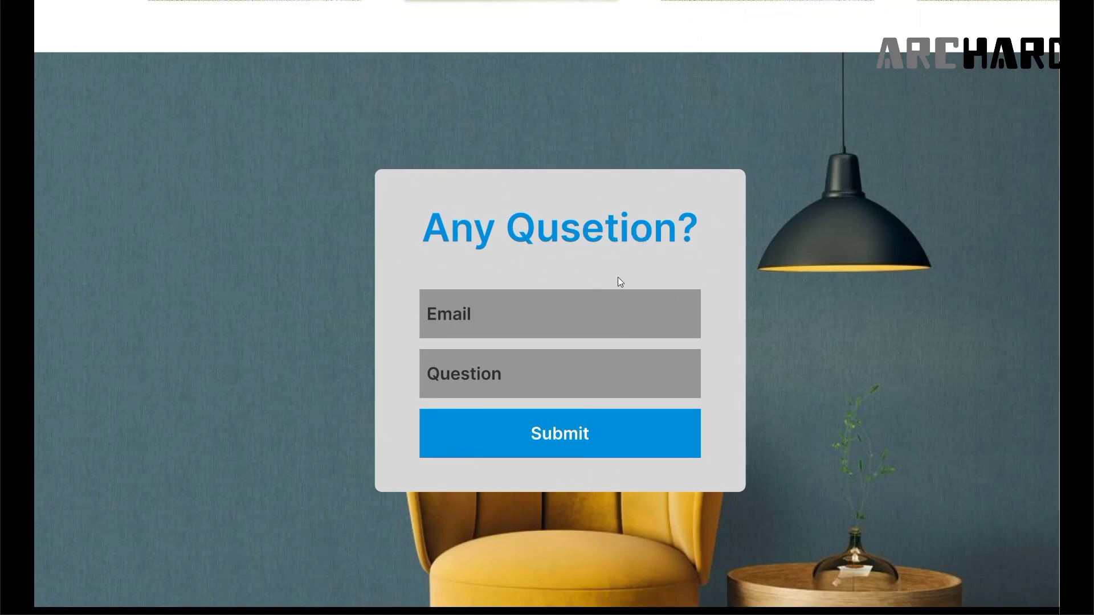
{"action": "scroll", "coordinate": [599, 280], "scroll_direction": "down", "scroll_amount": 3}
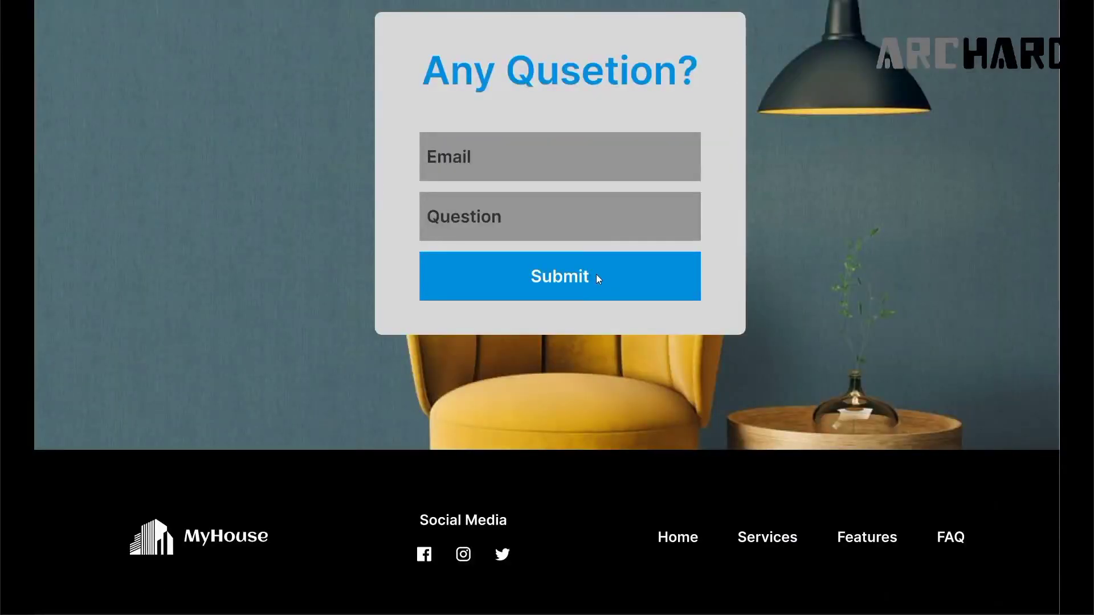
{"action": "key", "text": "Escape"}
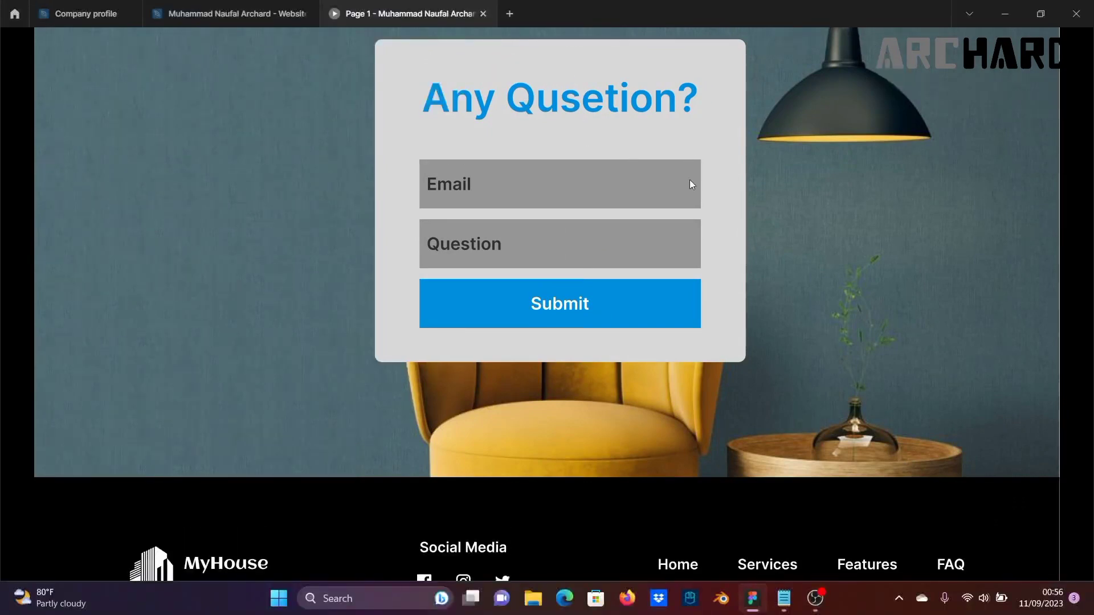
{"action": "left_click", "coordinate": [226, 7]}
Step: Fix the contact form heading from 'Any Qusetion?' to 'Any Question?' and return to the presentation
{"action": "scroll", "coordinate": [684, 399], "scroll_direction": "down", "scroll_amount": 9}
{"action": "scroll", "coordinate": [702, 405], "scroll_direction": "up", "scroll_amount": 5}
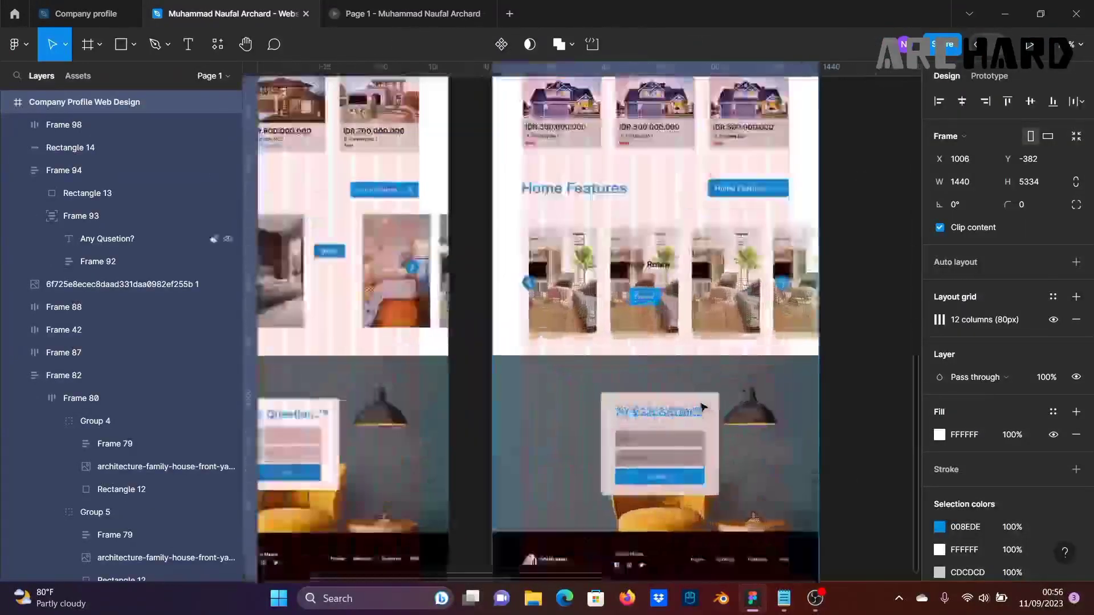
{"action": "left_click", "coordinate": [639, 422]}
{"action": "double_click", "coordinate": [639, 425]}
{"action": "double_click", "coordinate": [644, 424]}
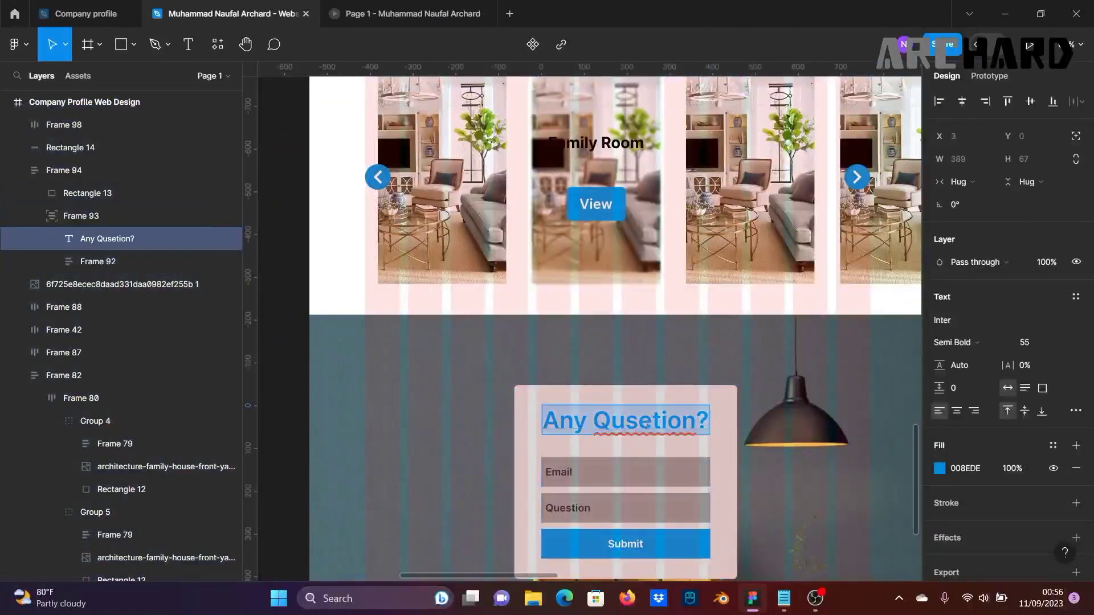
{"action": "left_click", "coordinate": [651, 425]}
{"action": "key", "text": "BackSpace"}
{"action": "key", "text": "BackSpace"}
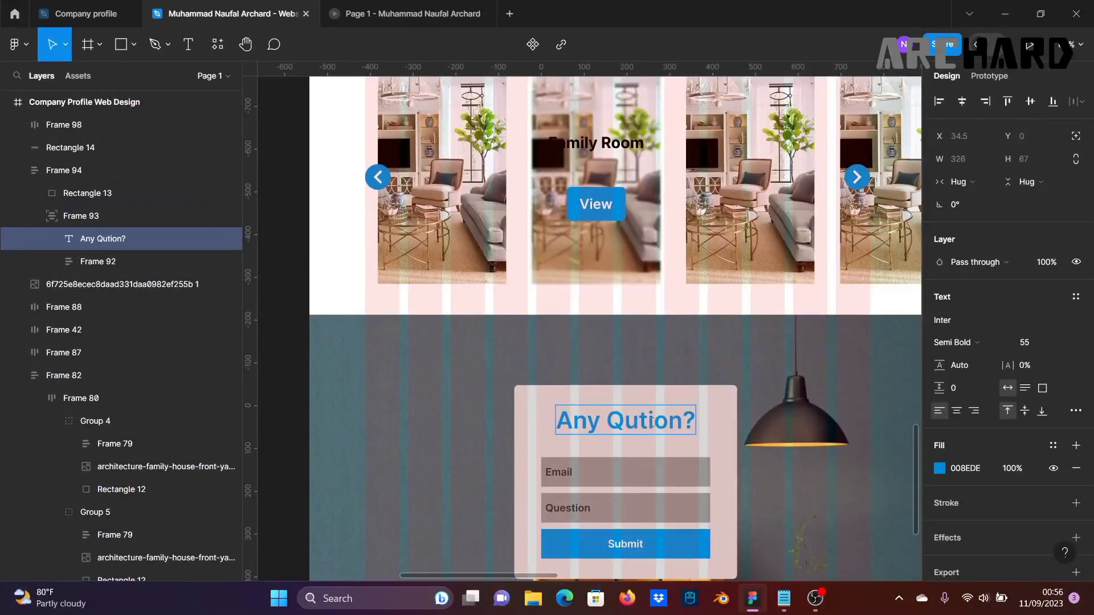
{"action": "type", "text": "es"}
{"action": "key", "text": "Escape"}
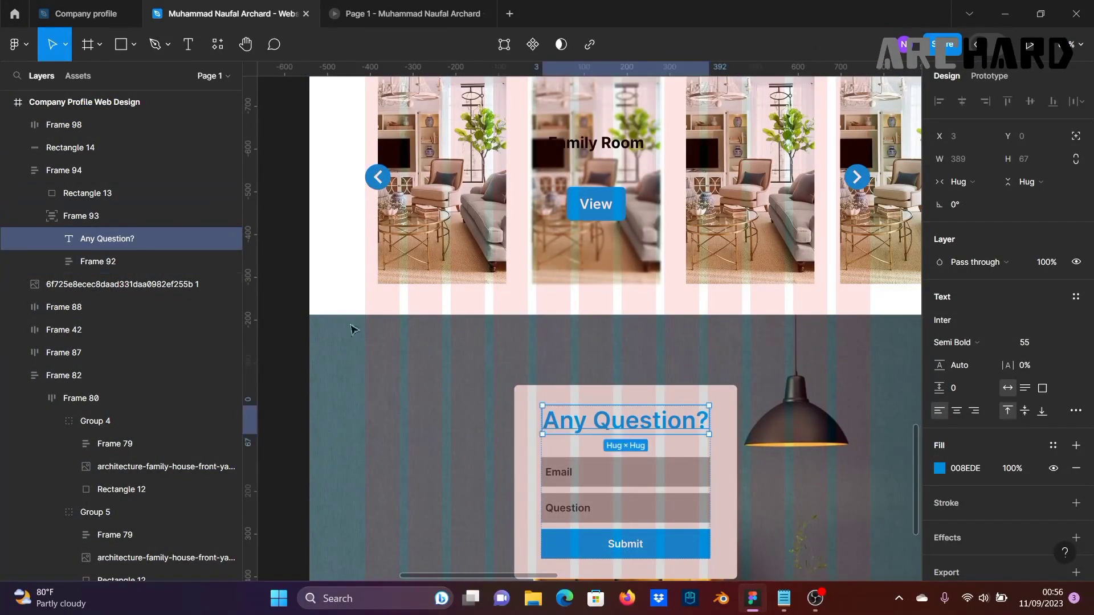
{"action": "left_click", "coordinate": [388, 15]}
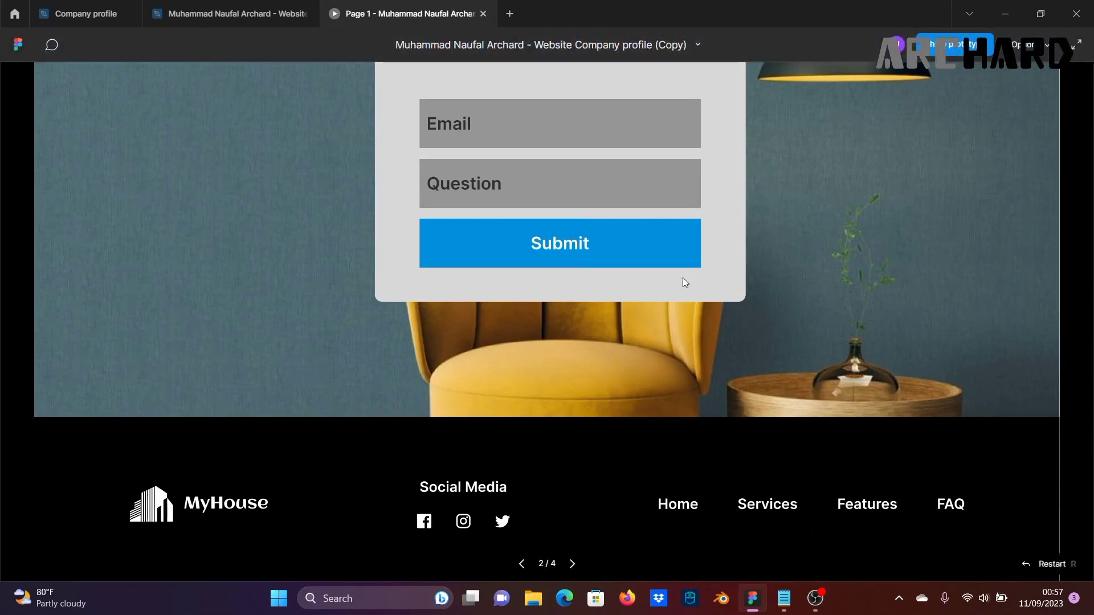
Step: Scroll the presentation back up to the MyHouse hero section and bring up Notepad
{"action": "scroll", "coordinate": [844, 388], "scroll_direction": "up", "scroll_amount": 20}
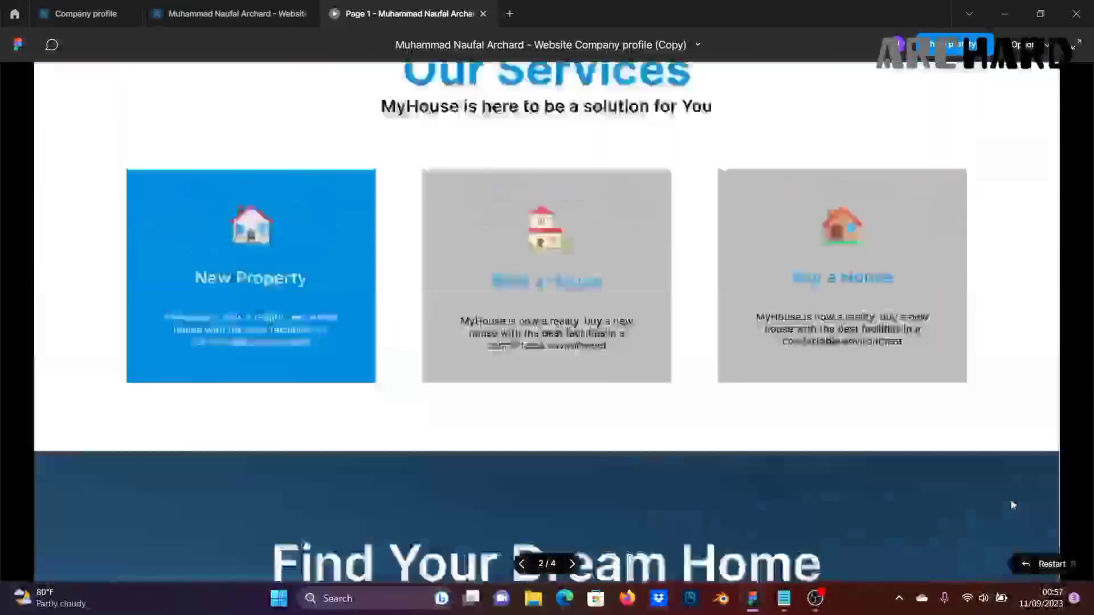
{"action": "scroll", "coordinate": [1011, 499], "scroll_direction": "up", "scroll_amount": 5}
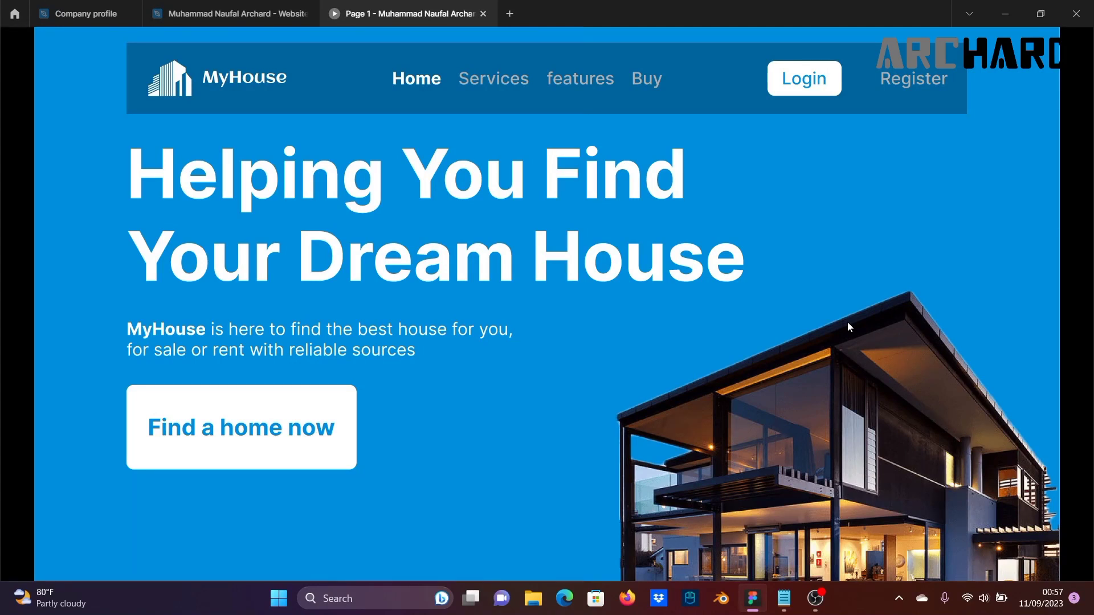
{"action": "left_click", "coordinate": [783, 596]}
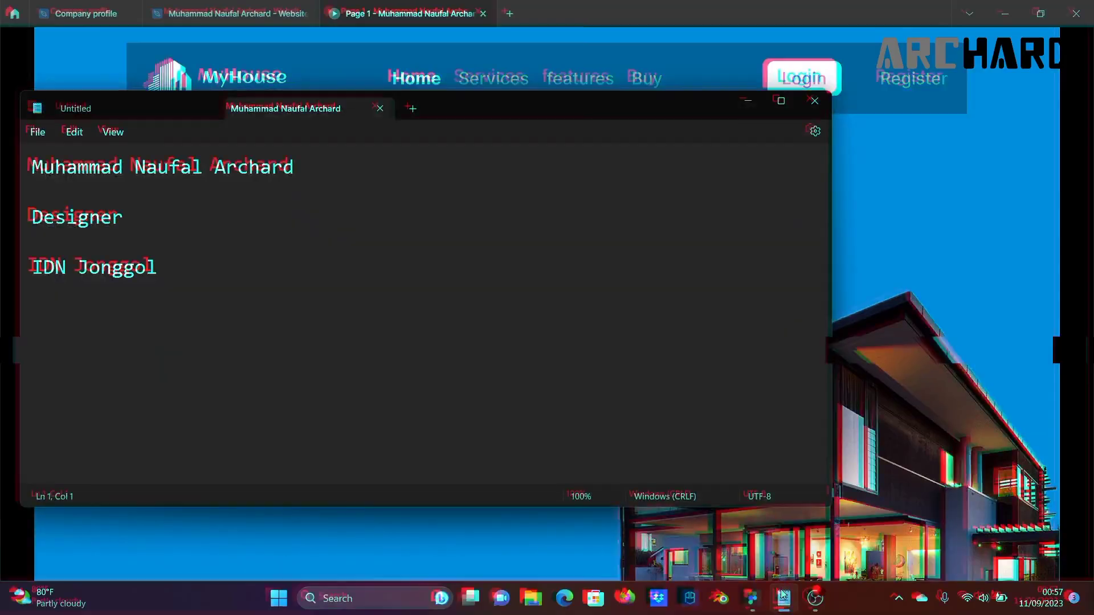